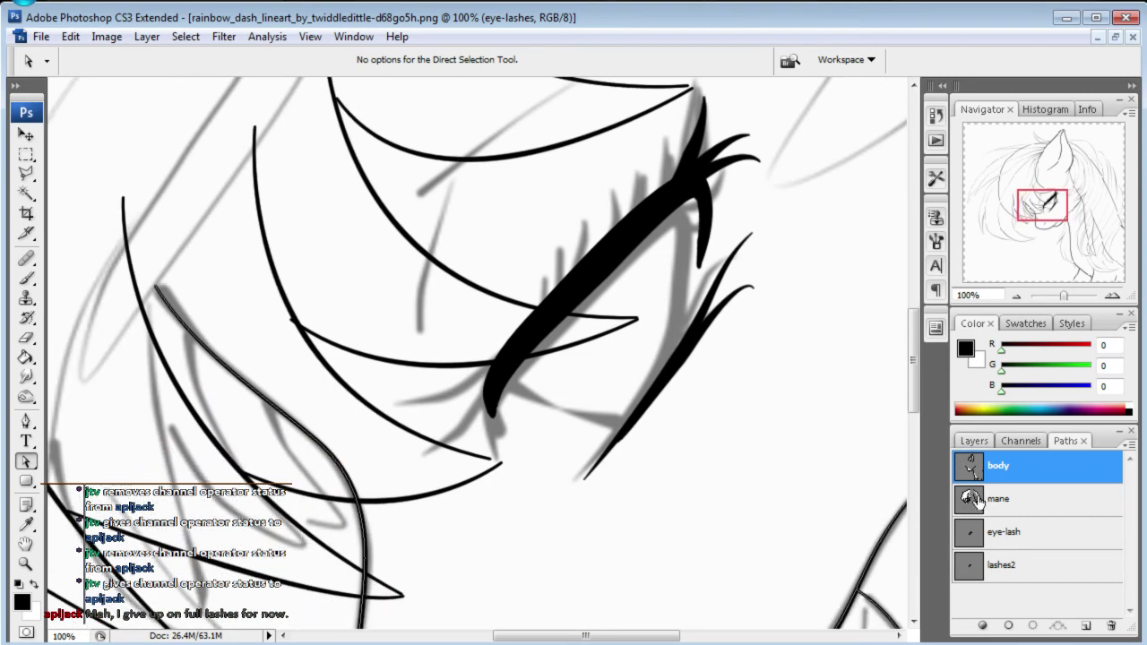
# - Draw a short curved Pen path for an extra lash line left of the thick eyelash
pyautogui.moveTo(1027, 210); pyautogui.dragTo(1032, 204)
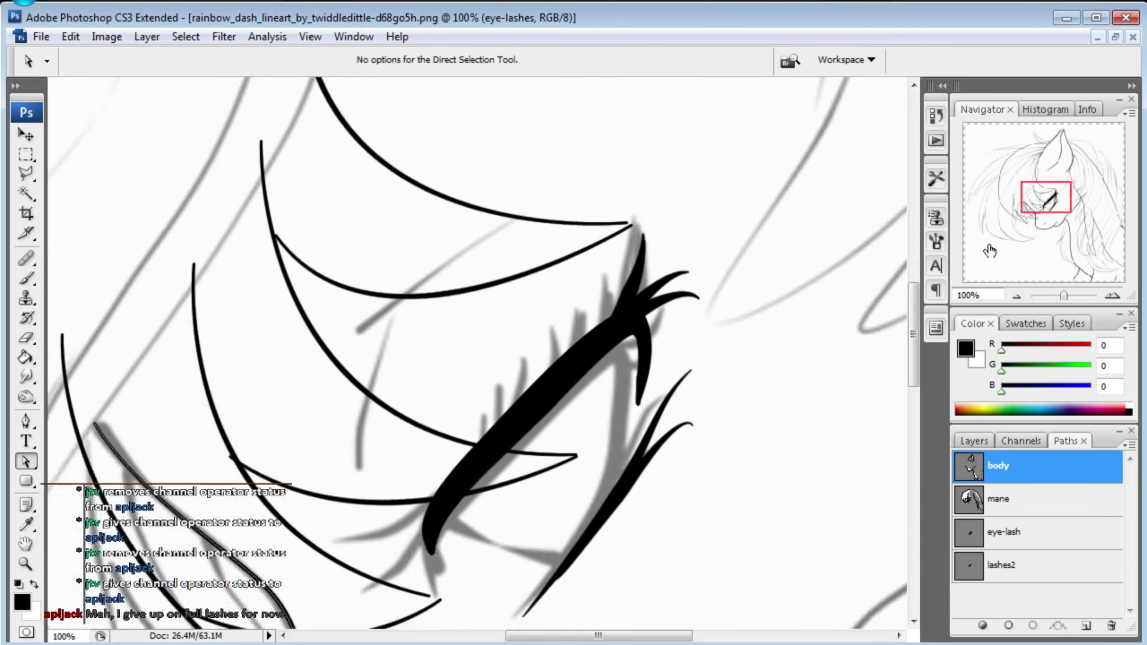
pyautogui.click(26, 422)
pyautogui.click(392, 321)
pyautogui.hotkey('ctrl', 'z')
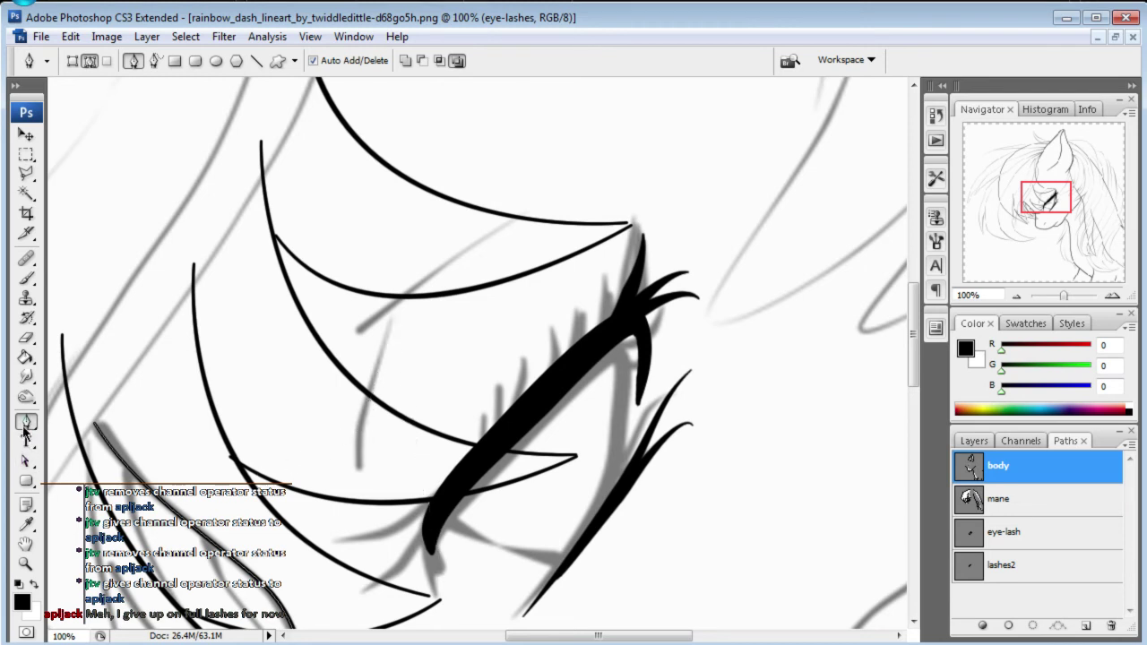
pyautogui.click(392, 320)
pyautogui.moveTo(358, 466); pyautogui.dragTo(367, 499)
pyautogui.click(359, 330)
pyautogui.moveTo(515, 216); pyautogui.dragTo(543, 217)
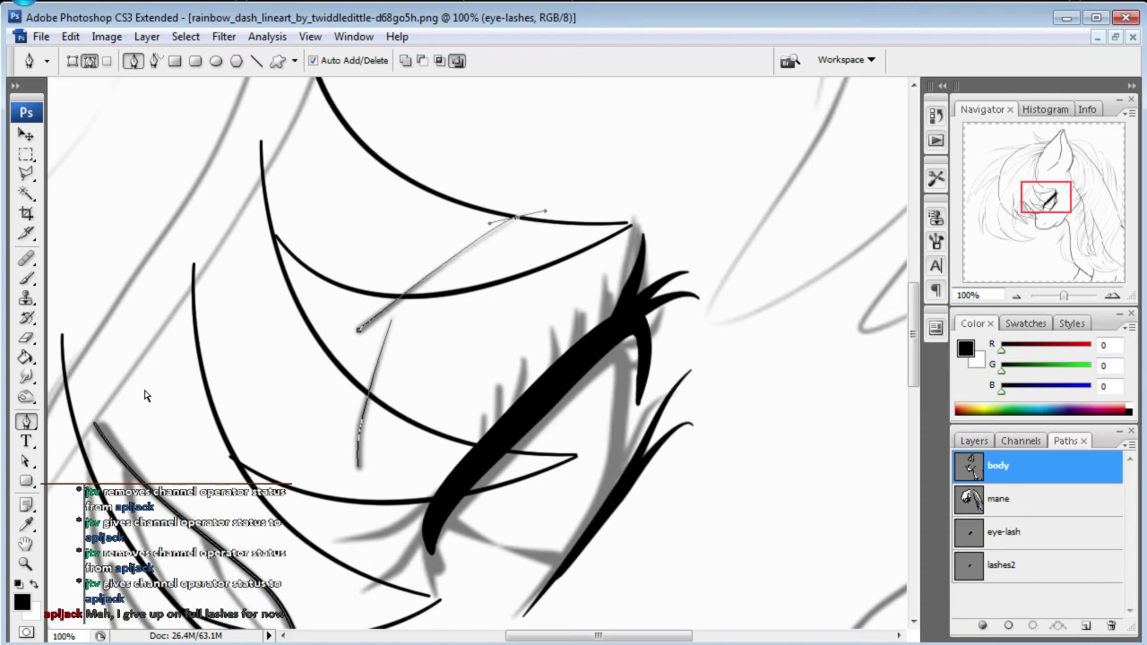
pyautogui.hotkey('ctrl', 'z')
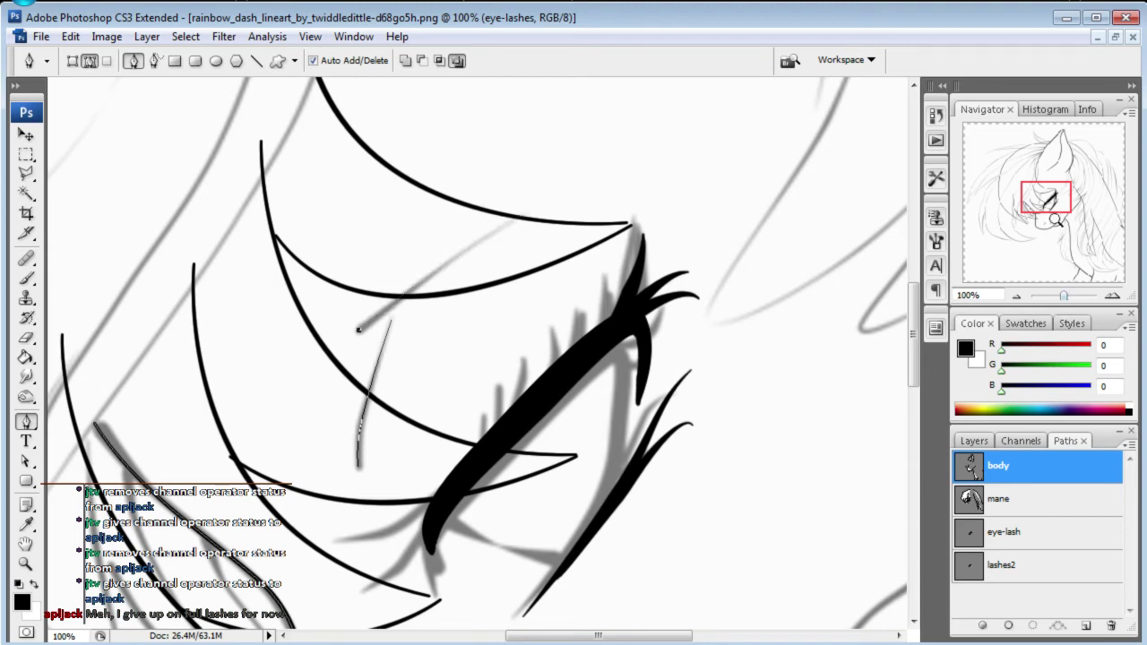
pyautogui.moveTo(1051, 202); pyautogui.dragTo(1052, 199)
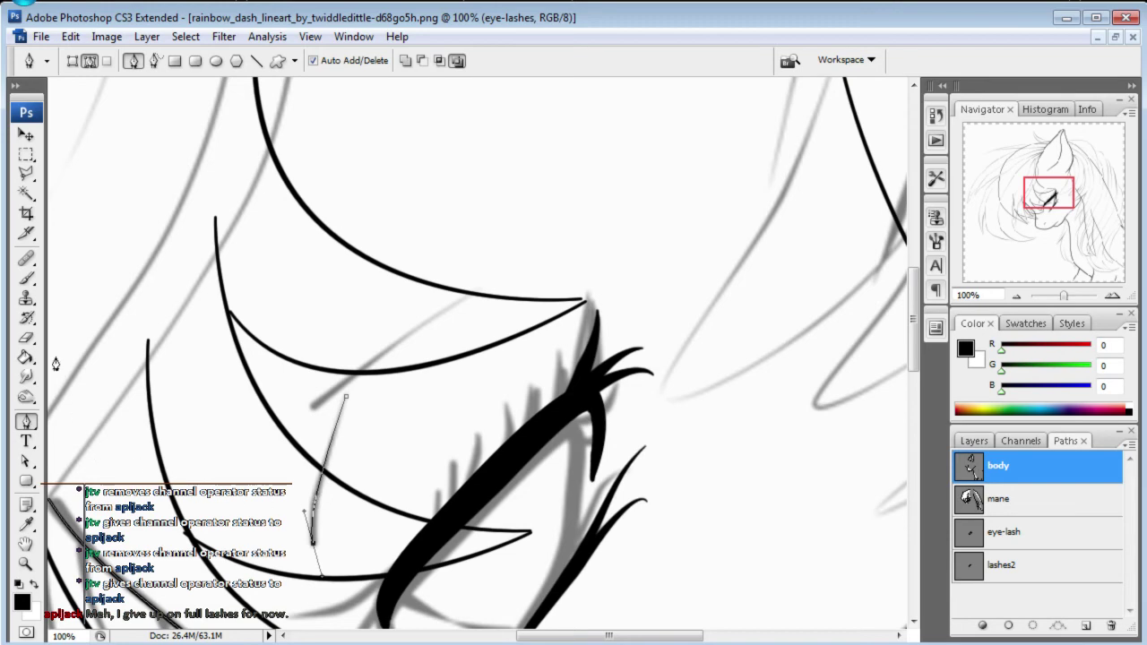
pyautogui.moveTo(1051, 202); pyautogui.dragTo(1055, 213)
pyautogui.click(32, 465)
# - Select the small mouth path and make body-blacklines the active layer
pyautogui.rightClick(27, 461)
pyautogui.click(89, 461)
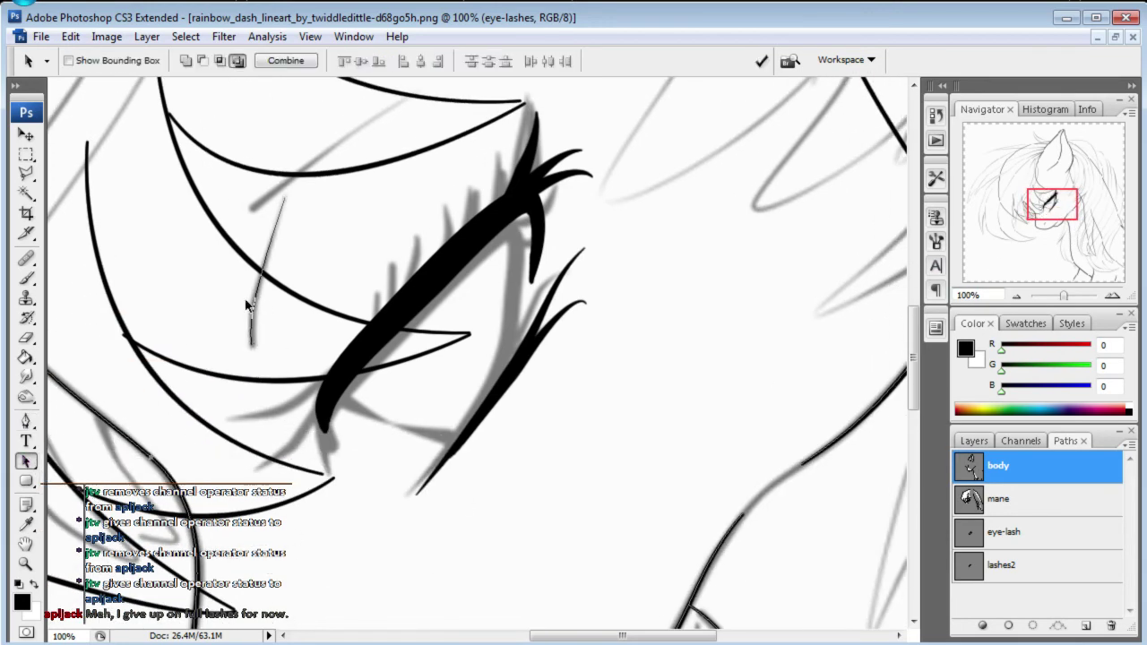
pyautogui.moveTo(1055, 208); pyautogui.dragTo(1040, 226)
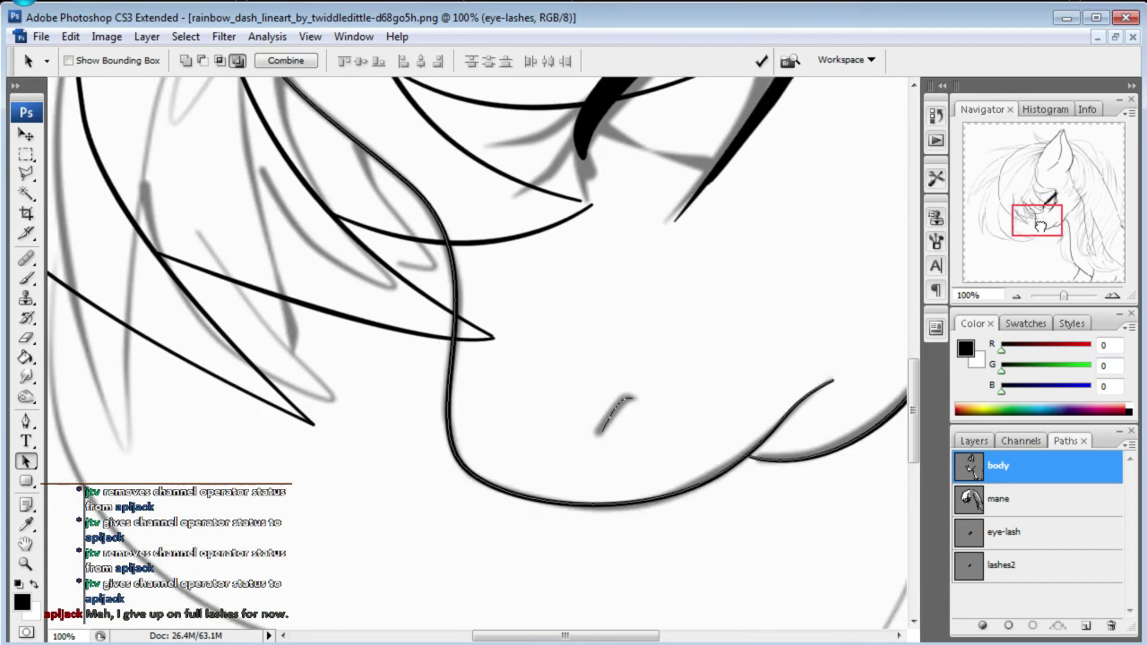
pyautogui.click(609, 423)
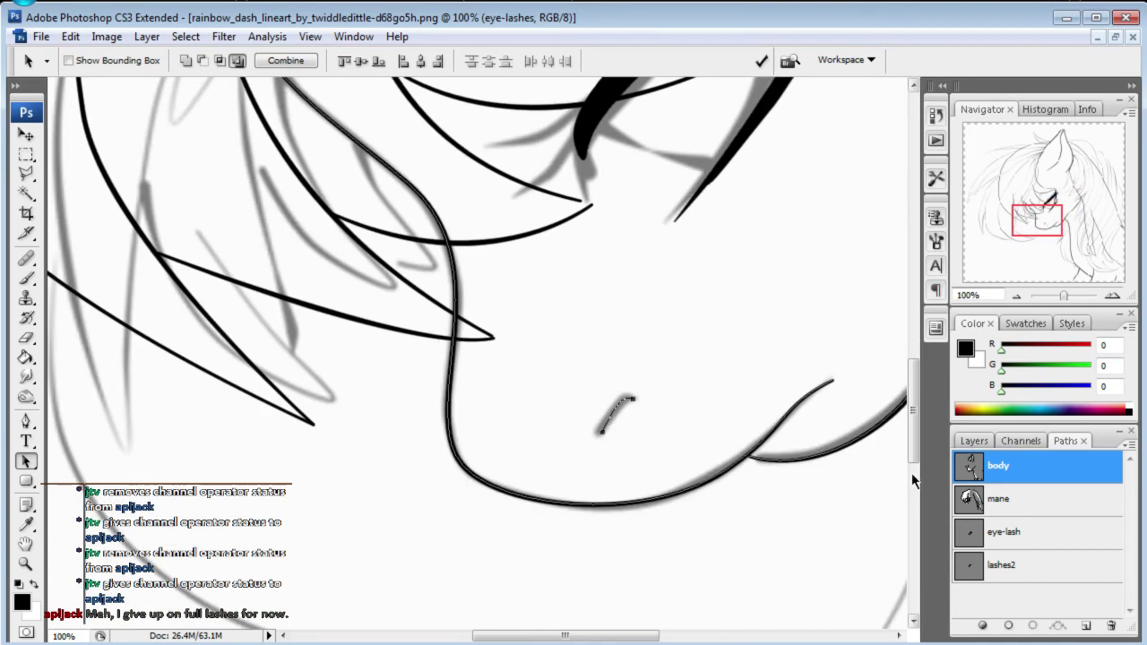
pyautogui.click(974, 440)
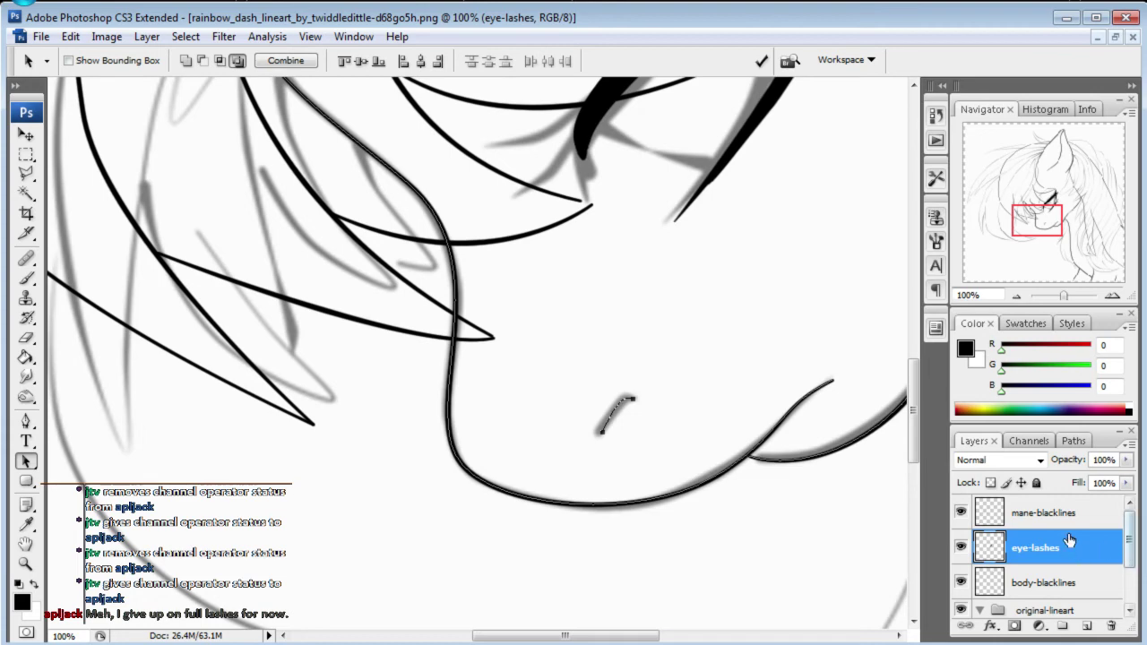
pyautogui.click(1059, 584)
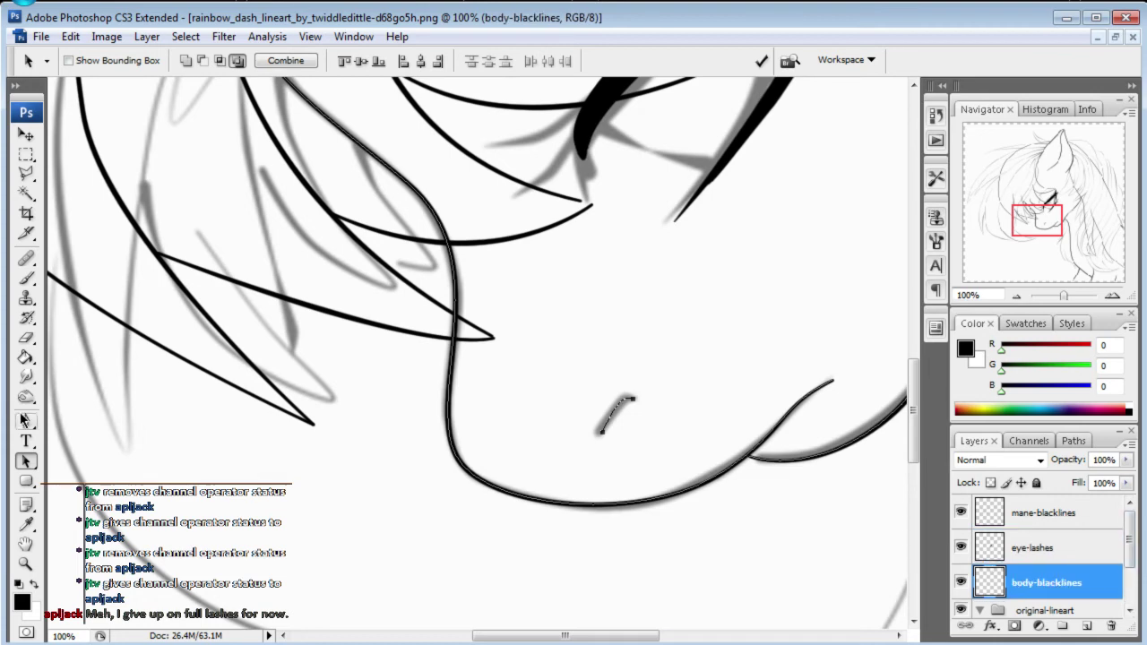
# - Set the Brush to a 6 px tip with 100% hardness and open Shape Dynamics
pyautogui.click(26, 278)
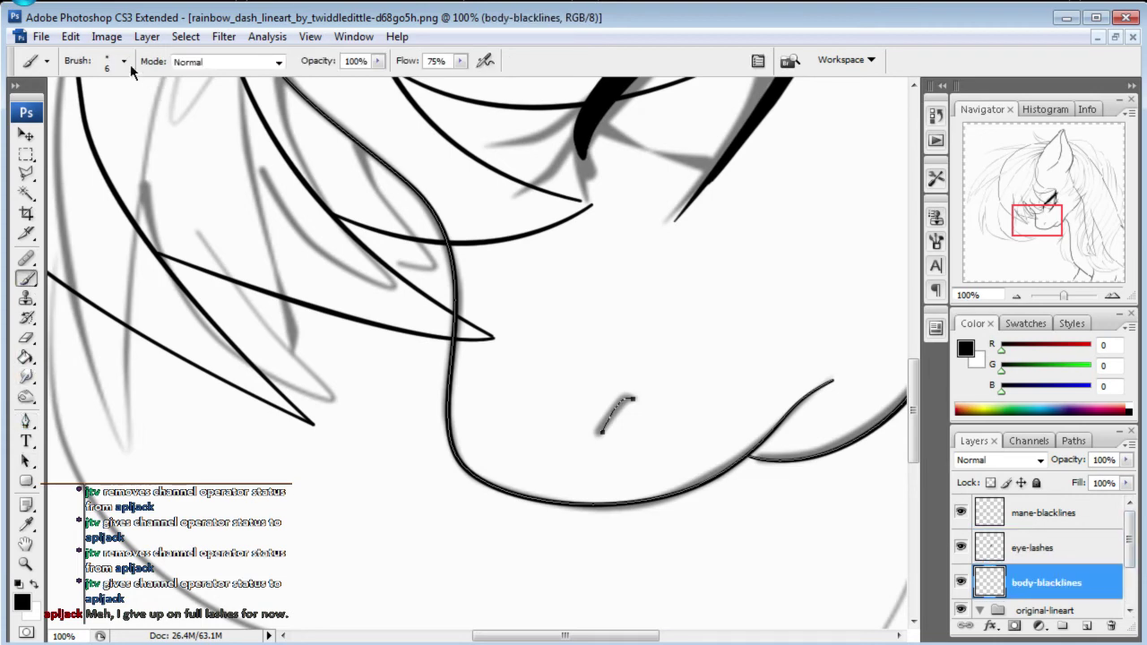
pyautogui.click(125, 63)
pyautogui.write('100')
pyautogui.click(435, 61)
pyautogui.click(125, 62)
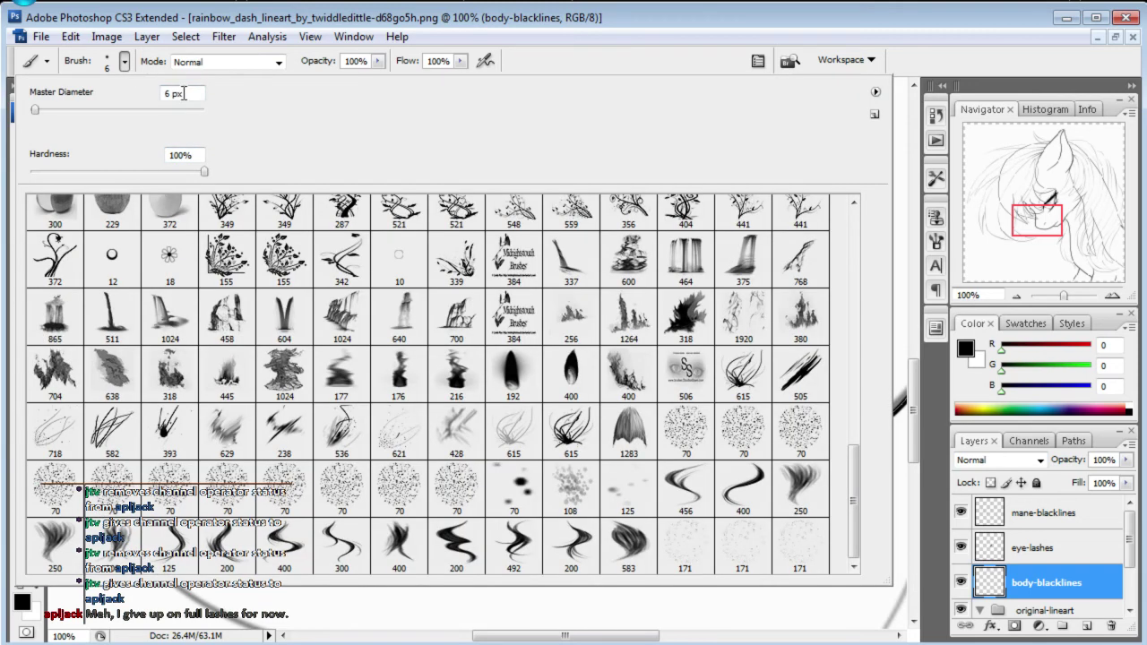
pyautogui.click(936, 240)
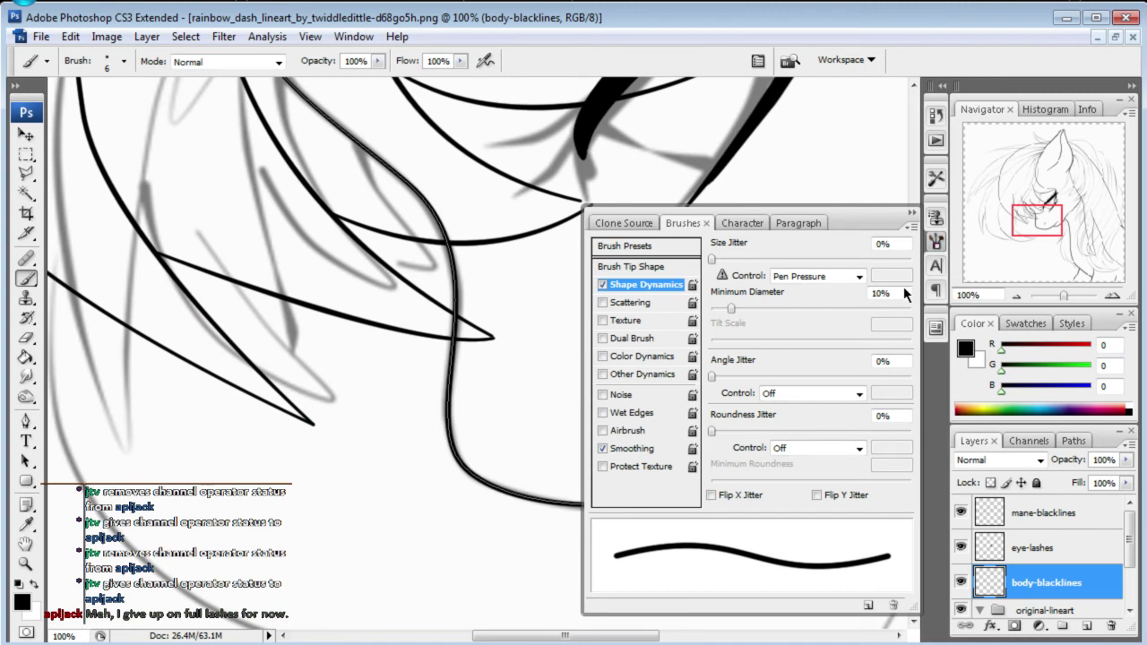
# - Set Minimum Diameter to 50% and stroke the mouth and eyelash subpaths with the black brush
pyautogui.write('50')
pyautogui.click(26, 422)
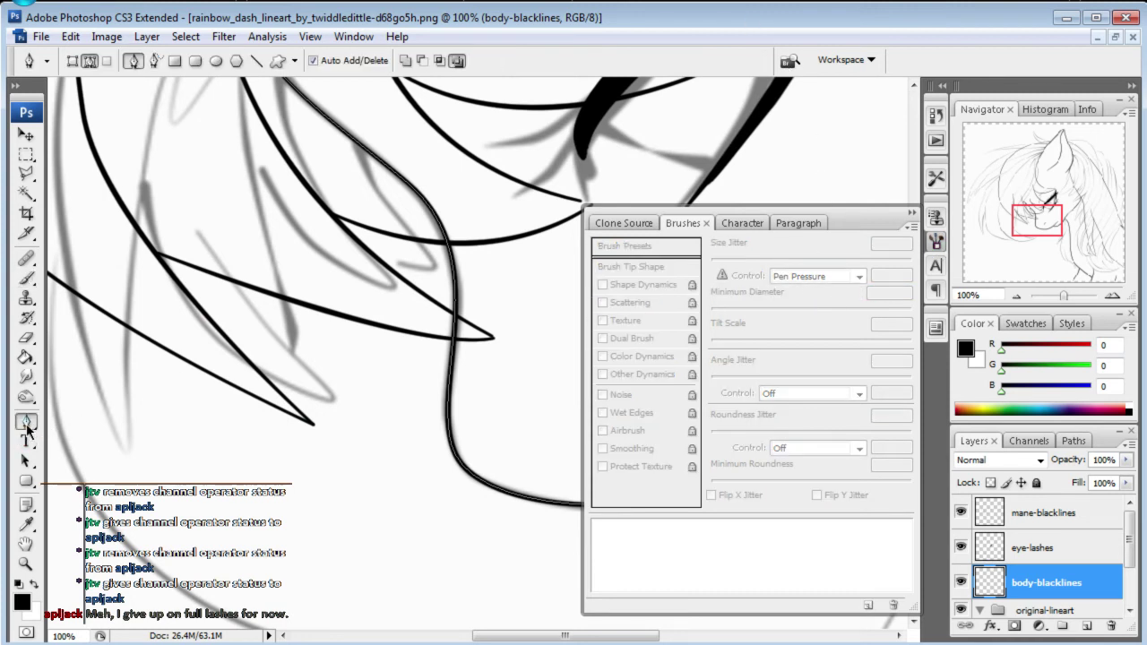
pyautogui.click(910, 214)
pyautogui.rightClick(596, 306)
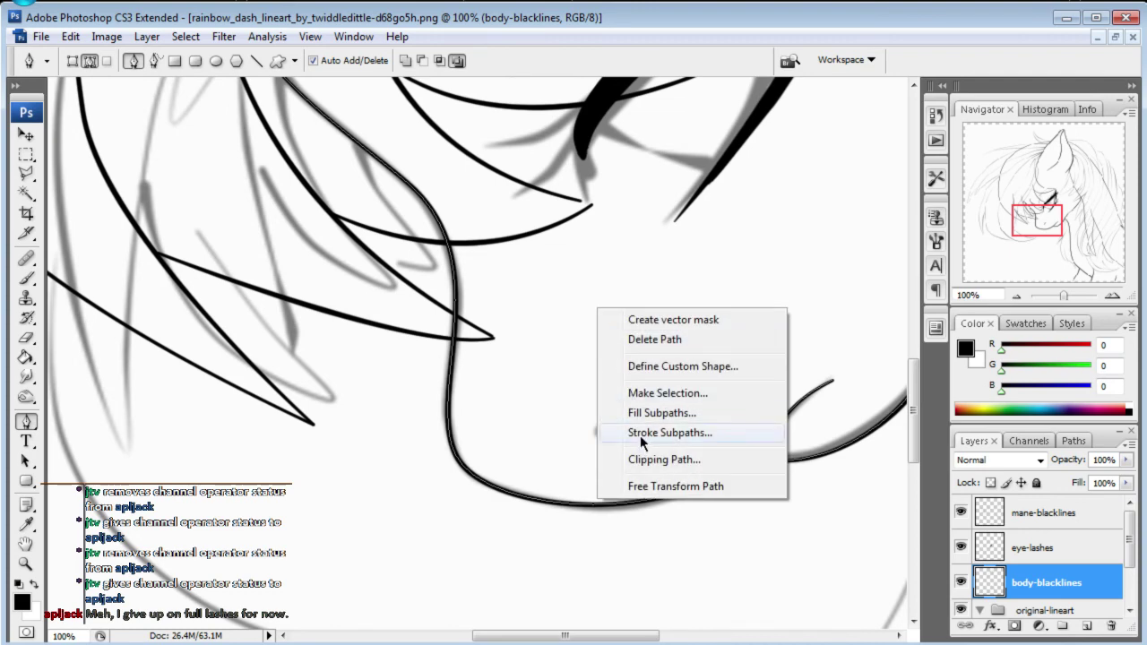
pyautogui.click(640, 433)
pyautogui.click(942, 301)
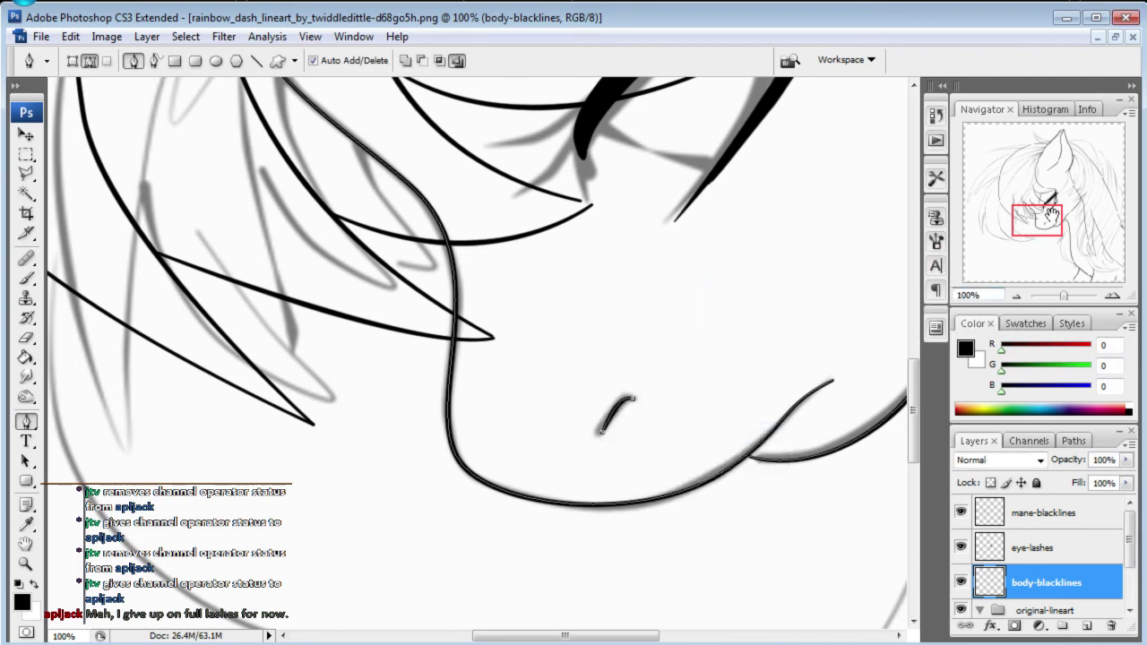
pyautogui.moveTo(1059, 213); pyautogui.dragTo(1020, 213)
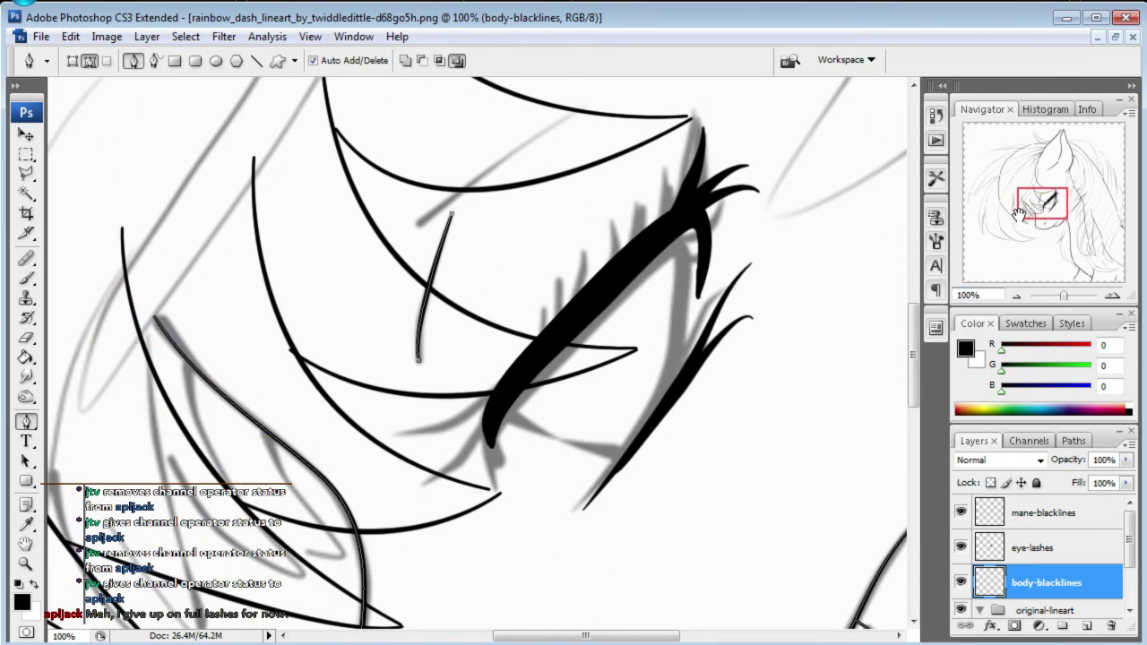
pyautogui.press('Return')
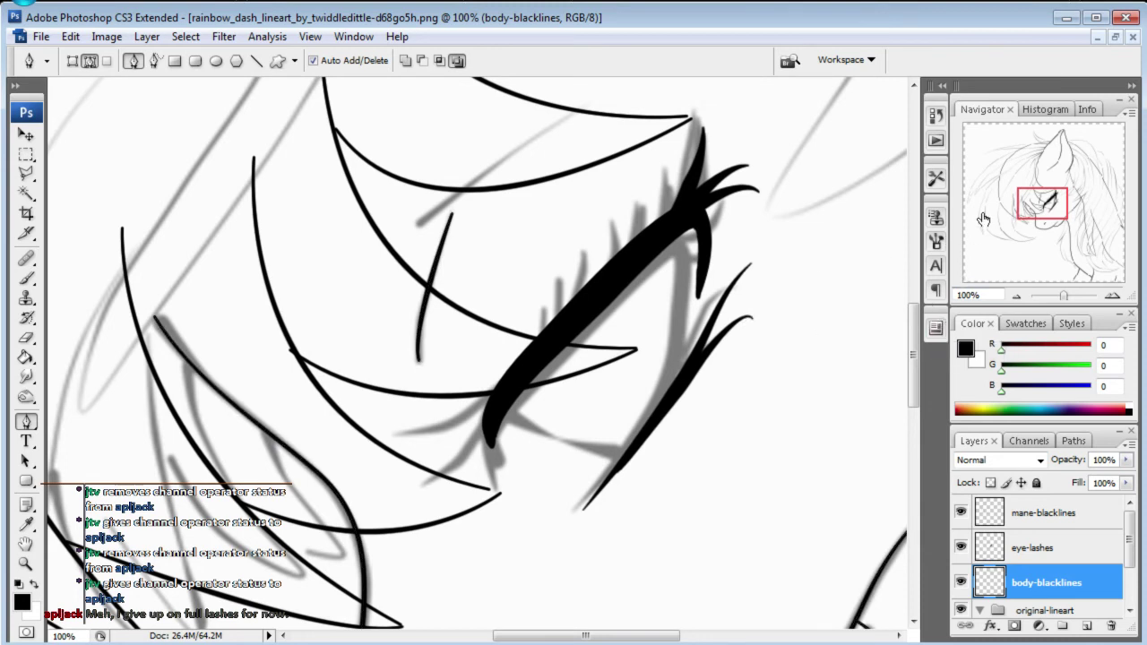
# - Zoom the view to 50% over the eye
pyautogui.moveTo(1049, 203); pyautogui.dragTo(1049, 197)
pyautogui.click(998, 294)
pyautogui.write('5')
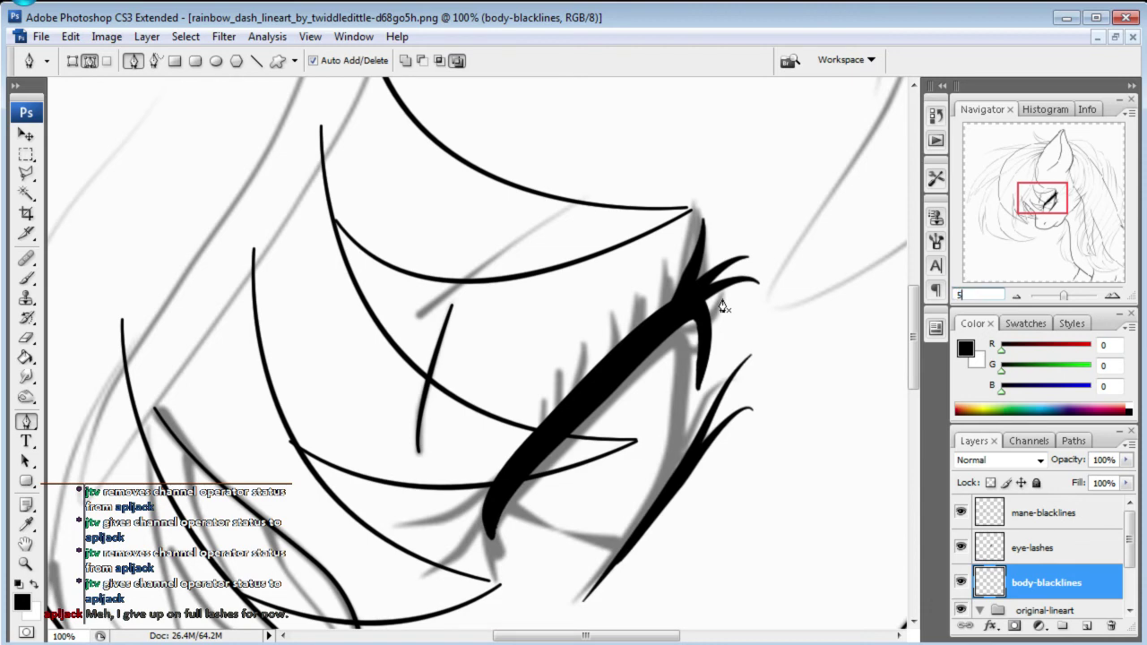
pyautogui.write('0')
pyautogui.press('Return')
pyautogui.moveTo(1125, 537); pyautogui.dragTo(1126, 574)
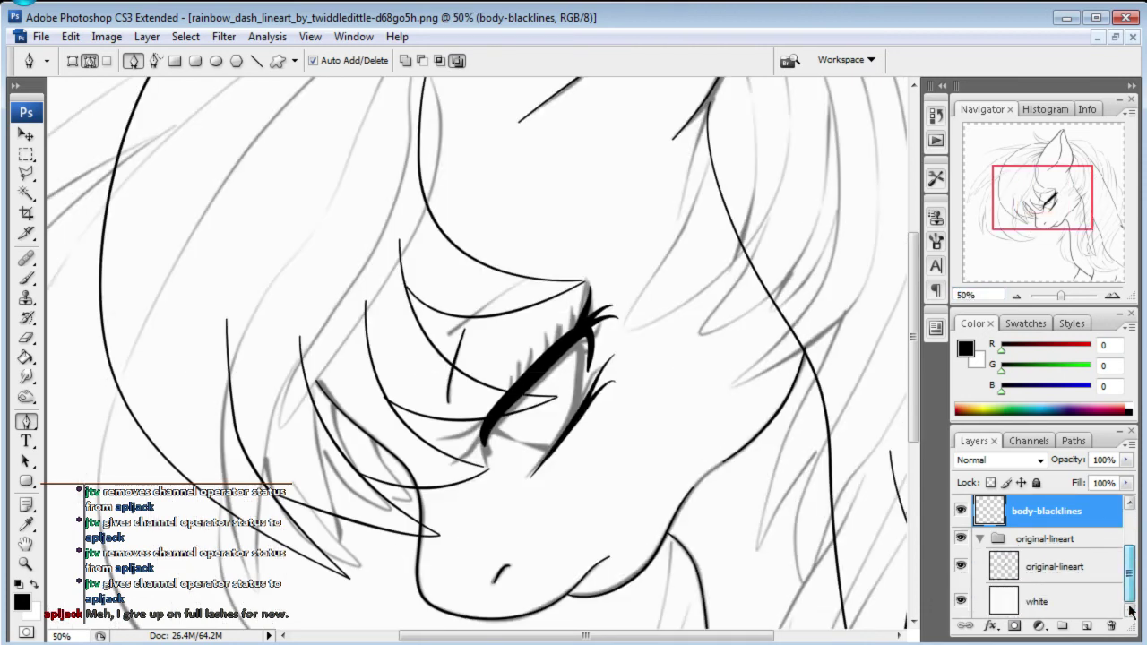
# - Hide the original-lineart sketch and review the clean lines and saved paths
pyautogui.click(960, 567)
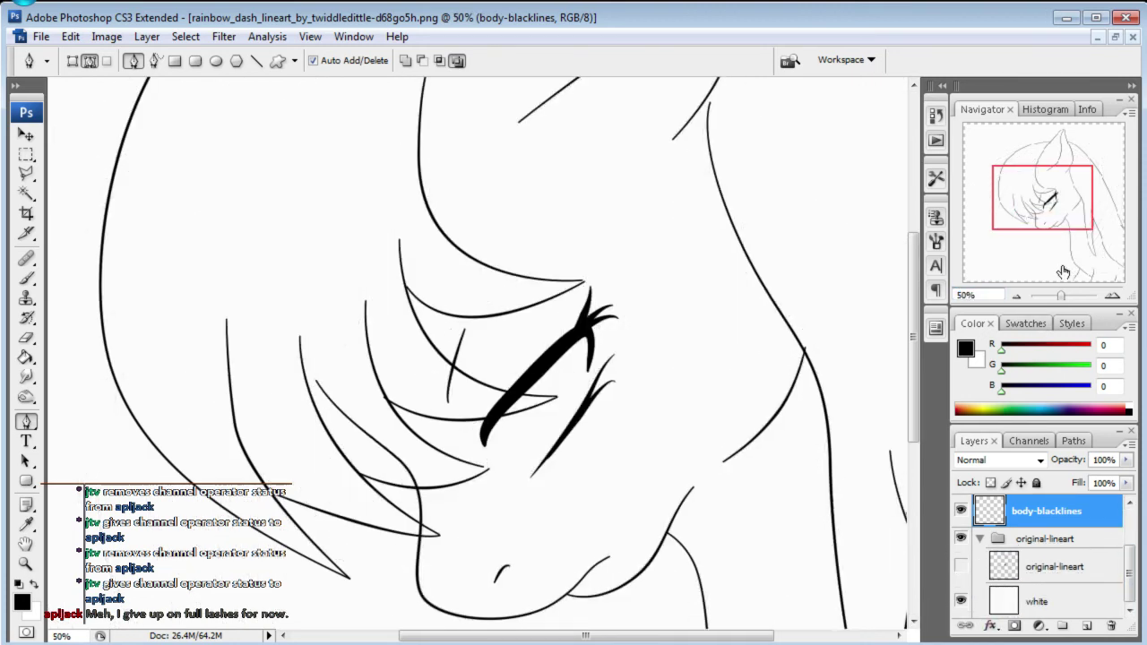
pyautogui.moveTo(1047, 201)
pyautogui.mouseDown()
pyautogui.moveTo(1103, 245)
pyautogui.moveTo(1056, 159)
pyautogui.moveTo(1029, 159)
pyautogui.moveTo(1056, 176)
pyautogui.mouseUp()
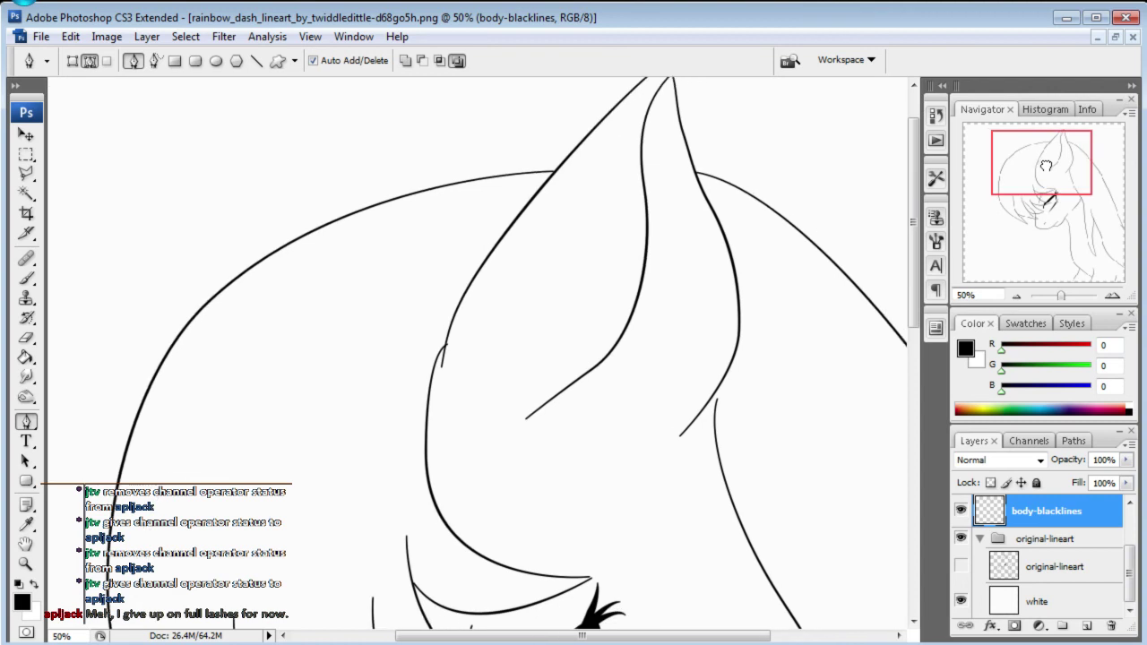
pyautogui.click(1074, 441)
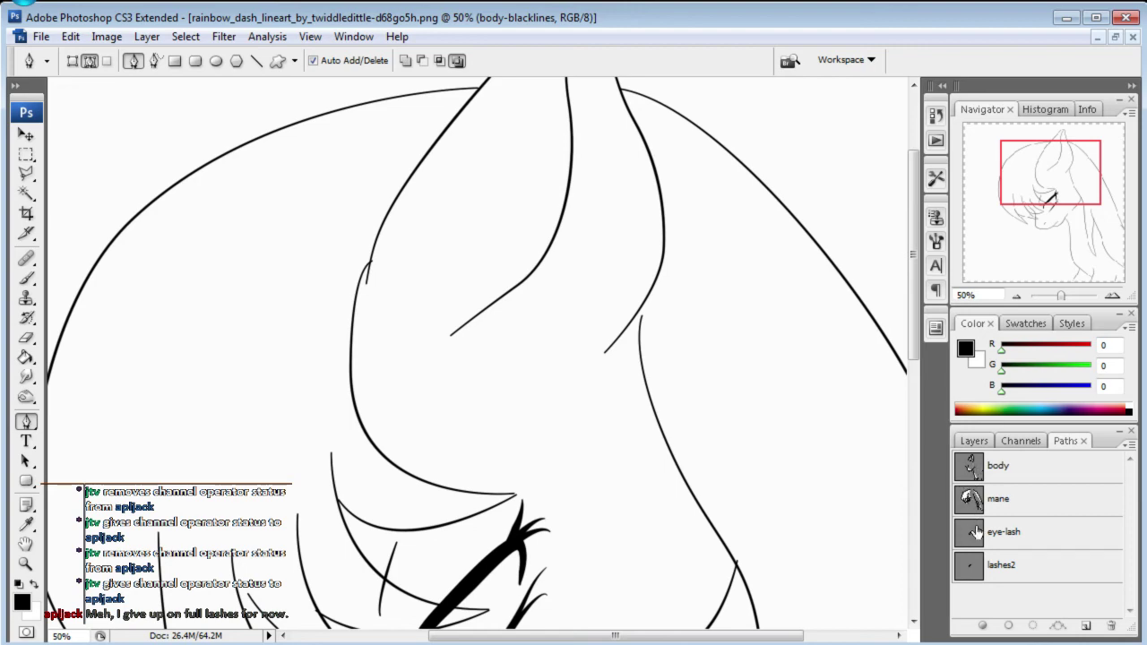
pyautogui.moveTo(1057, 184); pyautogui.dragTo(1044, 208)
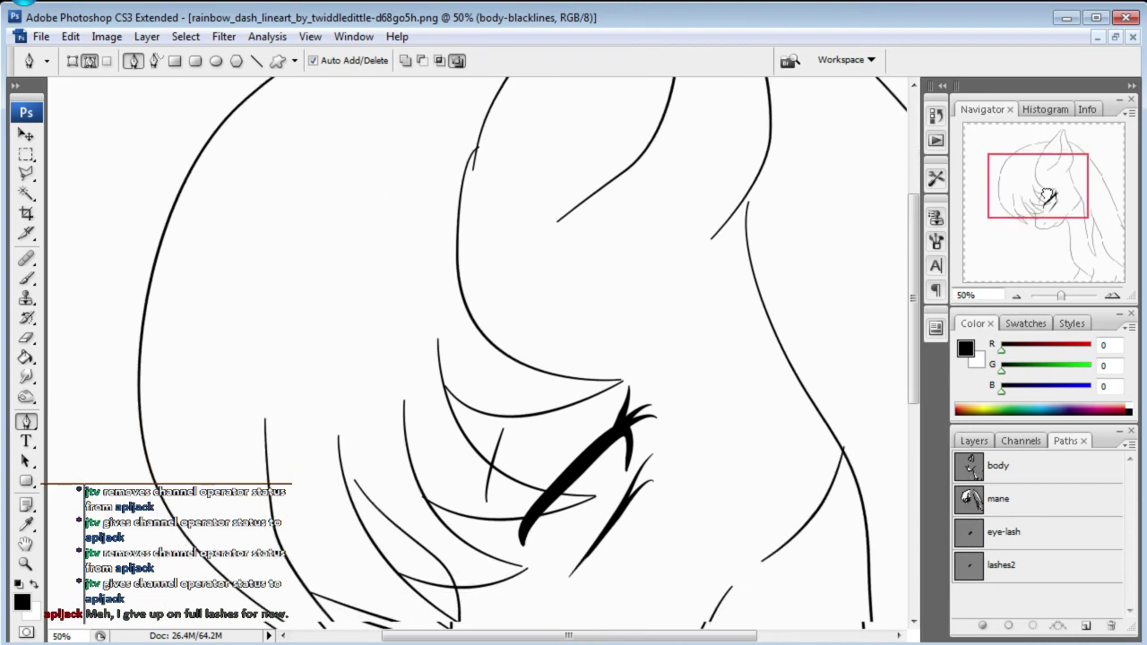
pyautogui.moveTo(1045, 208)
pyautogui.mouseDown()
pyautogui.moveTo(1083, 269)
pyautogui.moveTo(1028, 180)
pyautogui.moveTo(1040, 134)
pyautogui.moveTo(1040, 206)
pyautogui.moveTo(1060, 209)
pyautogui.moveTo(1044, 187)
pyautogui.mouseUp()
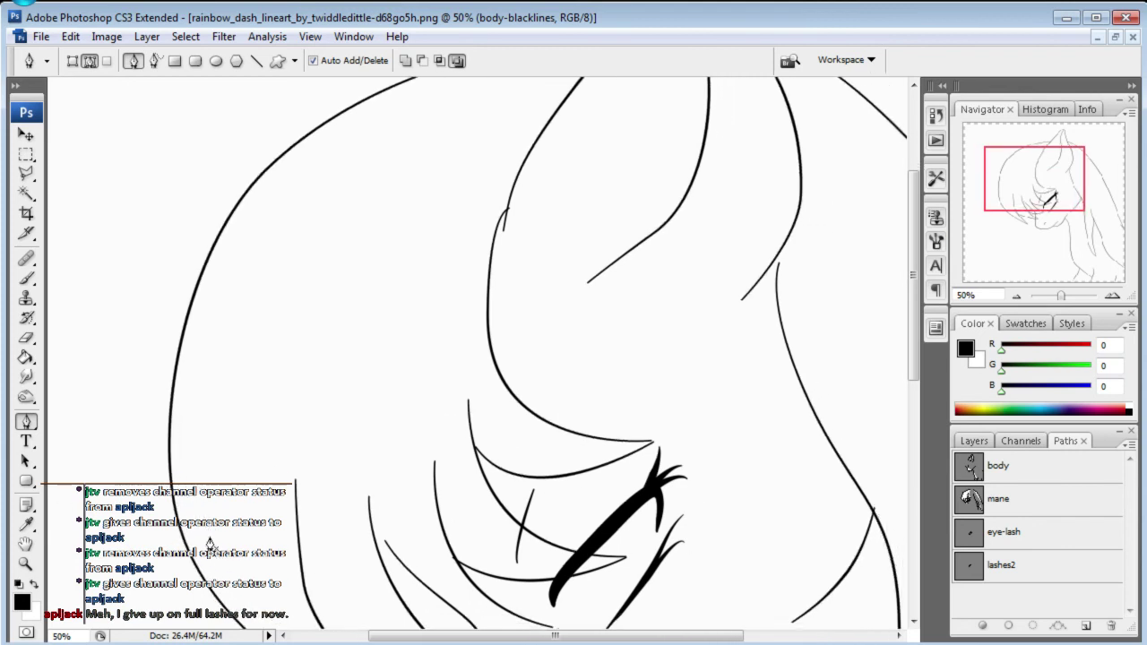
pyautogui.click(973, 441)
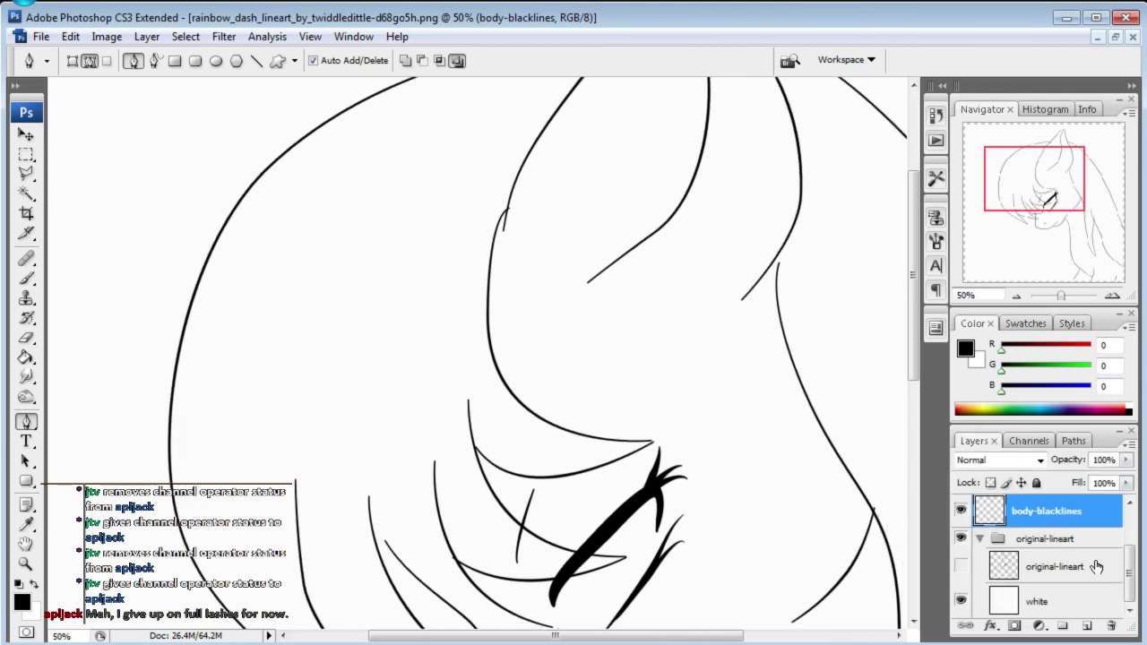
# - Collapse the original-lineart group, then add and discard a new empty layer
pyautogui.click(981, 540)
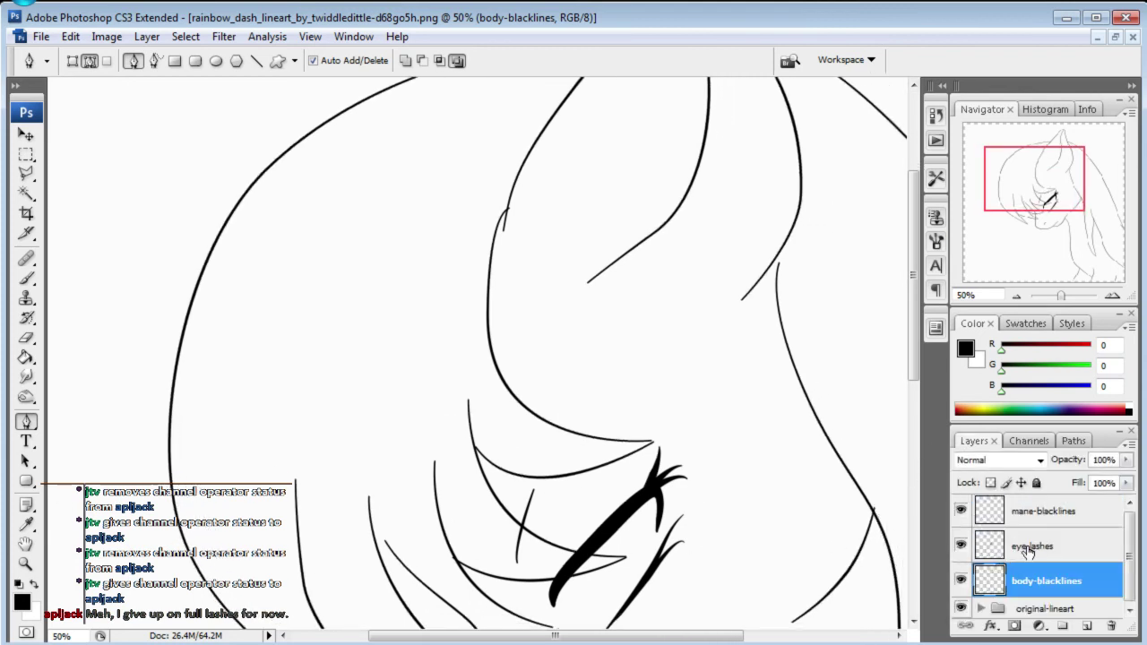
pyautogui.click(1069, 613)
pyautogui.click(1087, 626)
pyautogui.doubleClick(1040, 604)
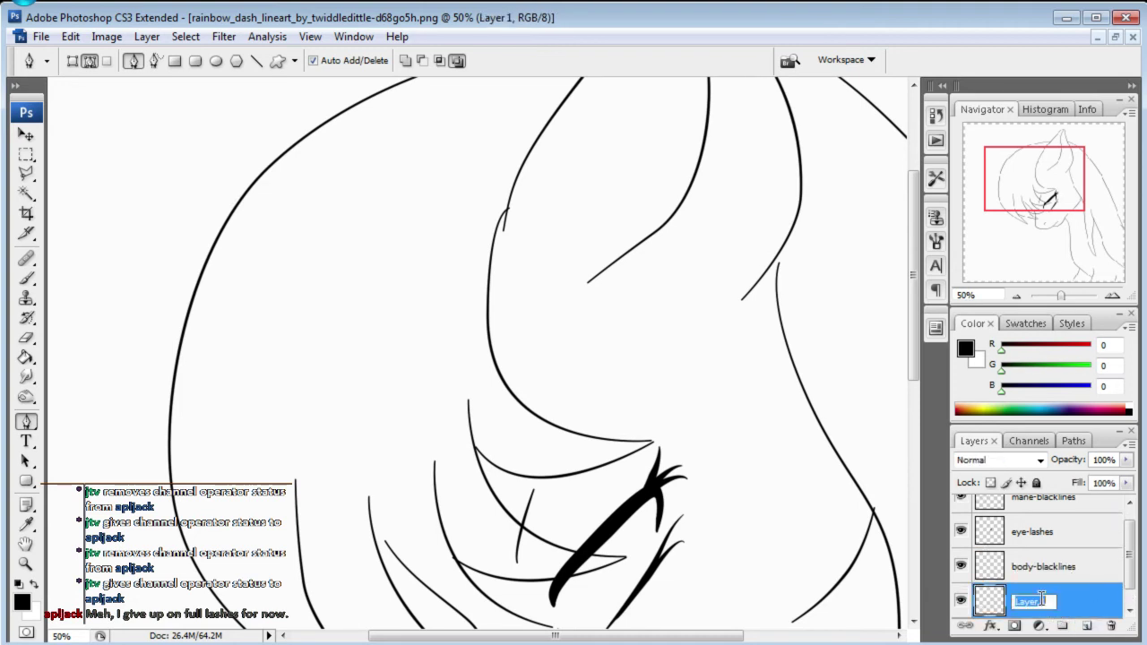
pyautogui.write('bo')
pyautogui.press('Return')
pyautogui.moveTo(986, 607)
pyautogui.mouseDown()
pyautogui.moveTo(995, 488)
pyautogui.moveTo(1112, 627)
pyautogui.mouseUp()
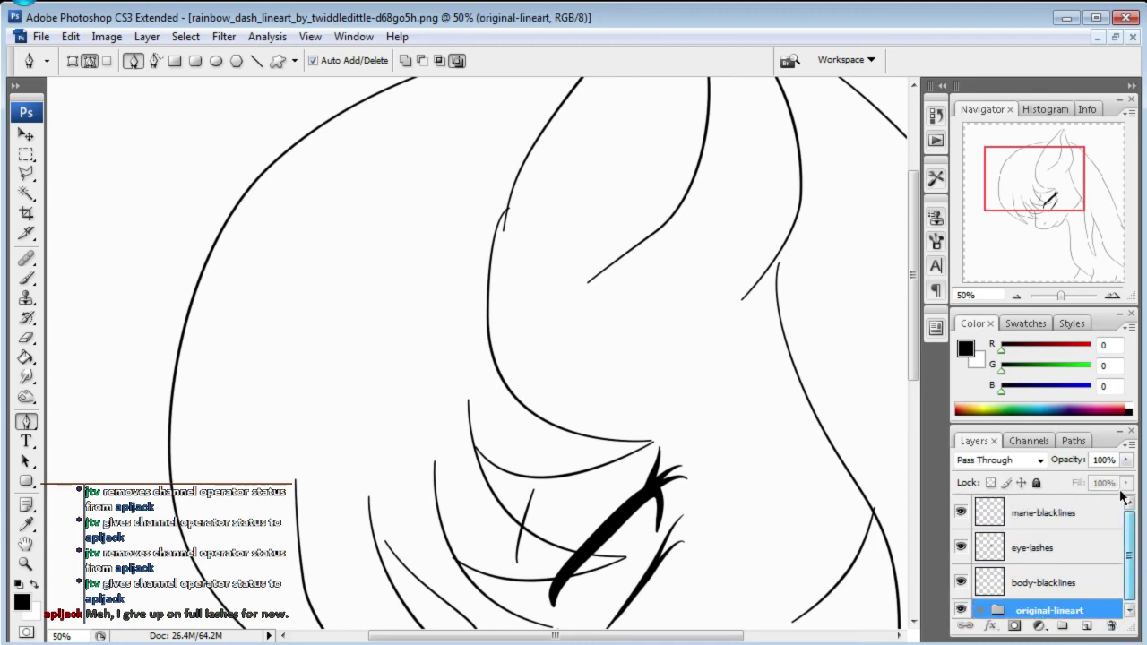
pyautogui.click(1075, 509)
pyautogui.click(42, 35)
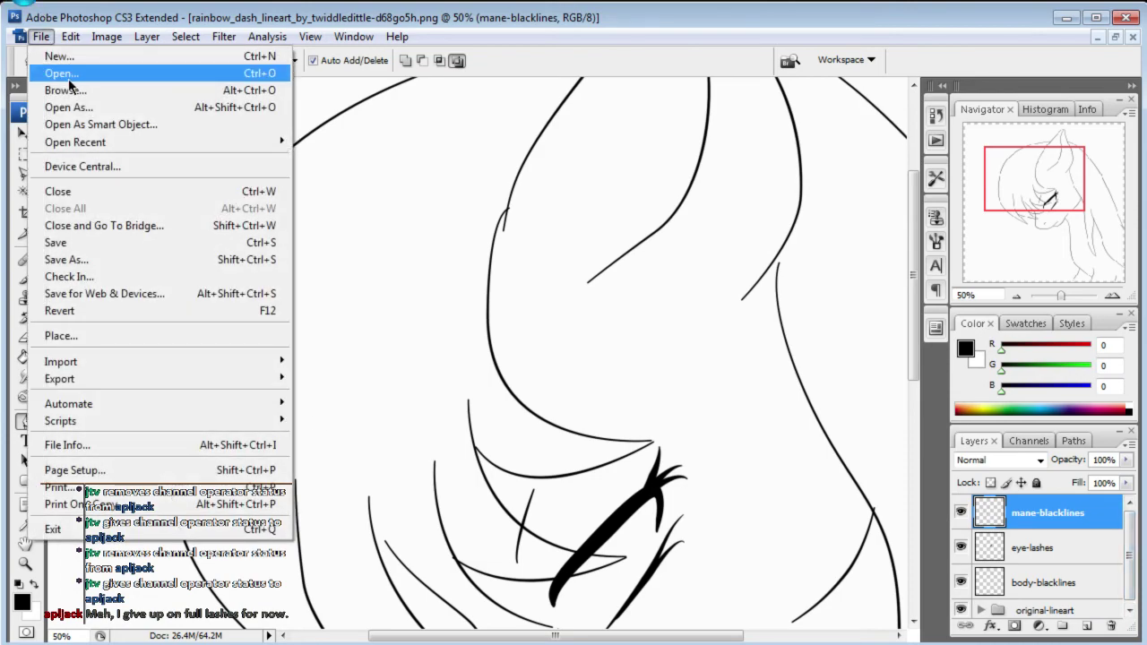
# - Browse the soryupony folder in the Open dialog and open darksmile.psd
pyautogui.click(68, 75)
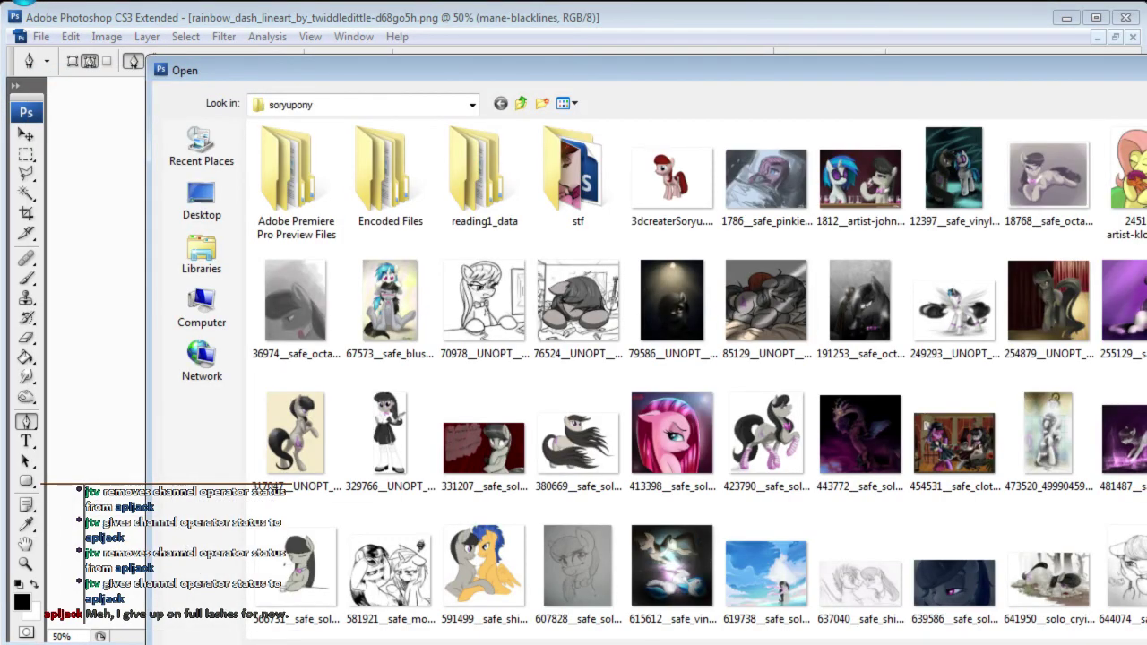
pyautogui.scroll(-10, 699, 377)
pyautogui.scroll(-3, 699, 377)
pyautogui.scroll(-3, 699, 376)
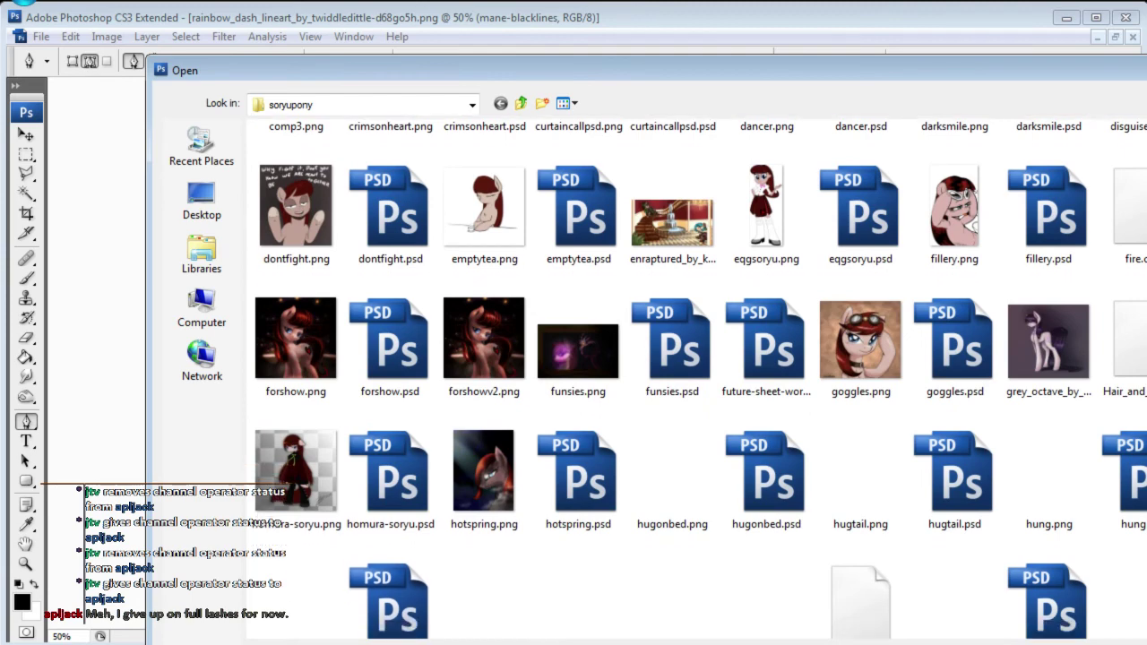
pyautogui.scroll(-1, 699, 376)
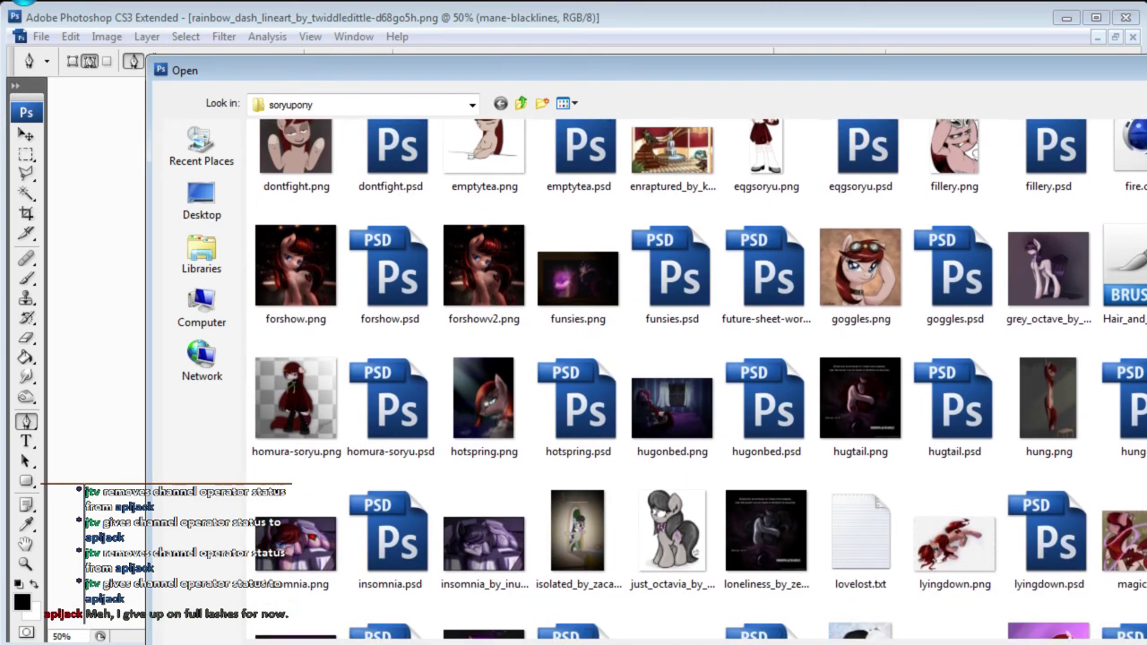
pyautogui.scroll(-2, 699, 377)
pyautogui.scroll(-2, 699, 376)
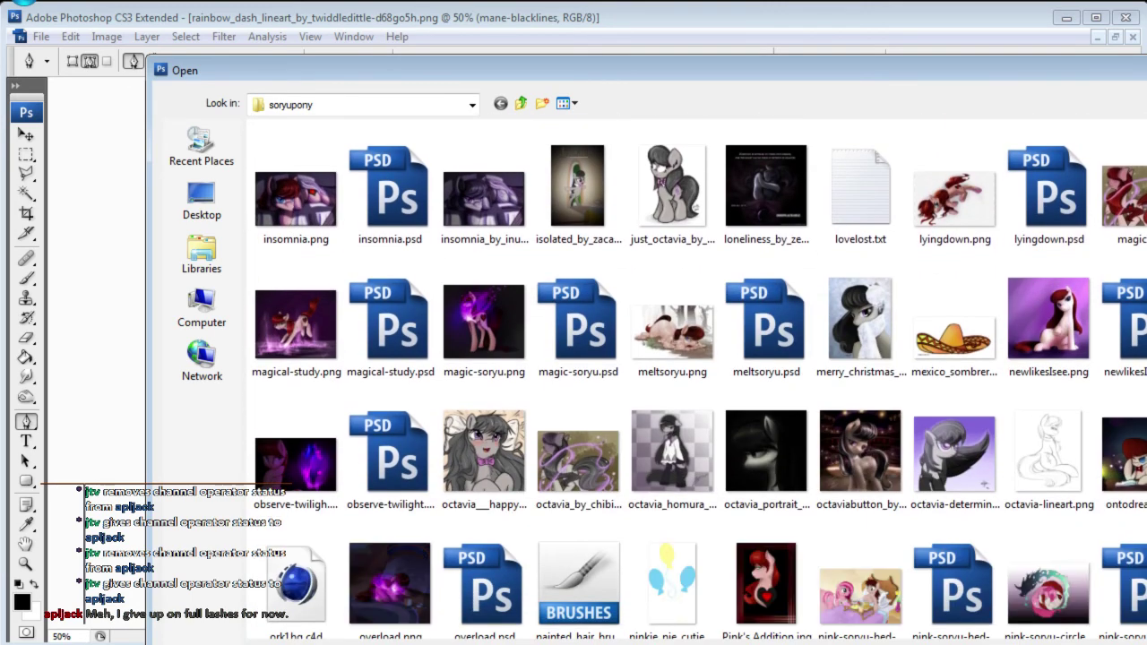
pyautogui.scroll(-5, 699, 377)
pyautogui.scroll(-2, 699, 376)
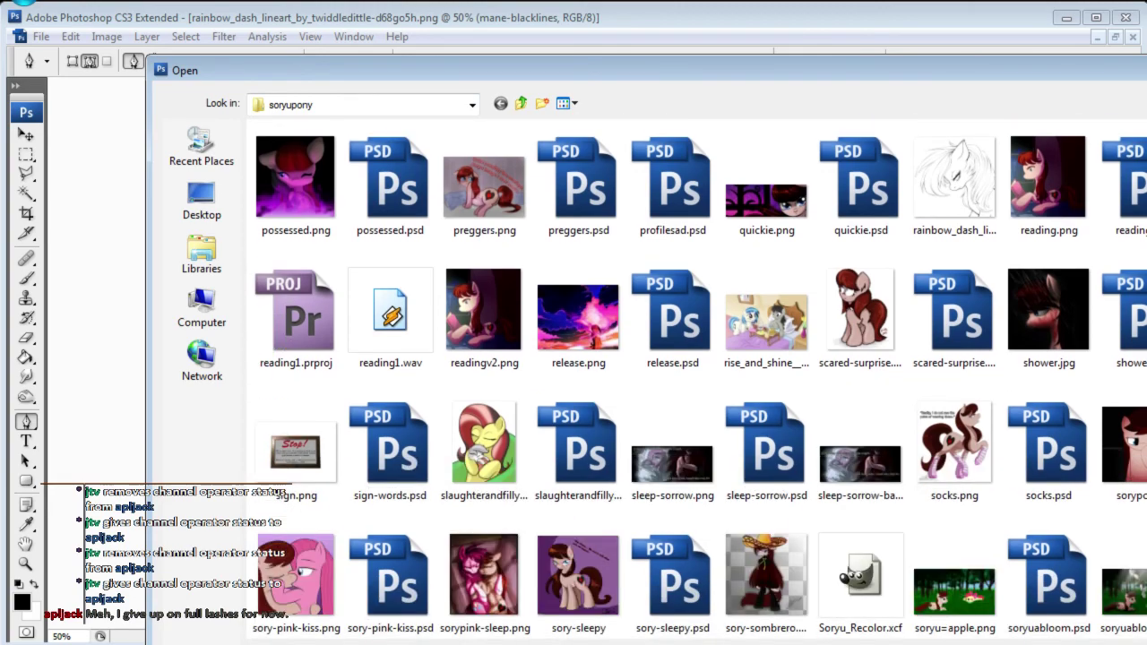
pyautogui.scroll(6, 699, 377)
pyautogui.scroll(3, 699, 376)
pyautogui.scroll(2, 699, 376)
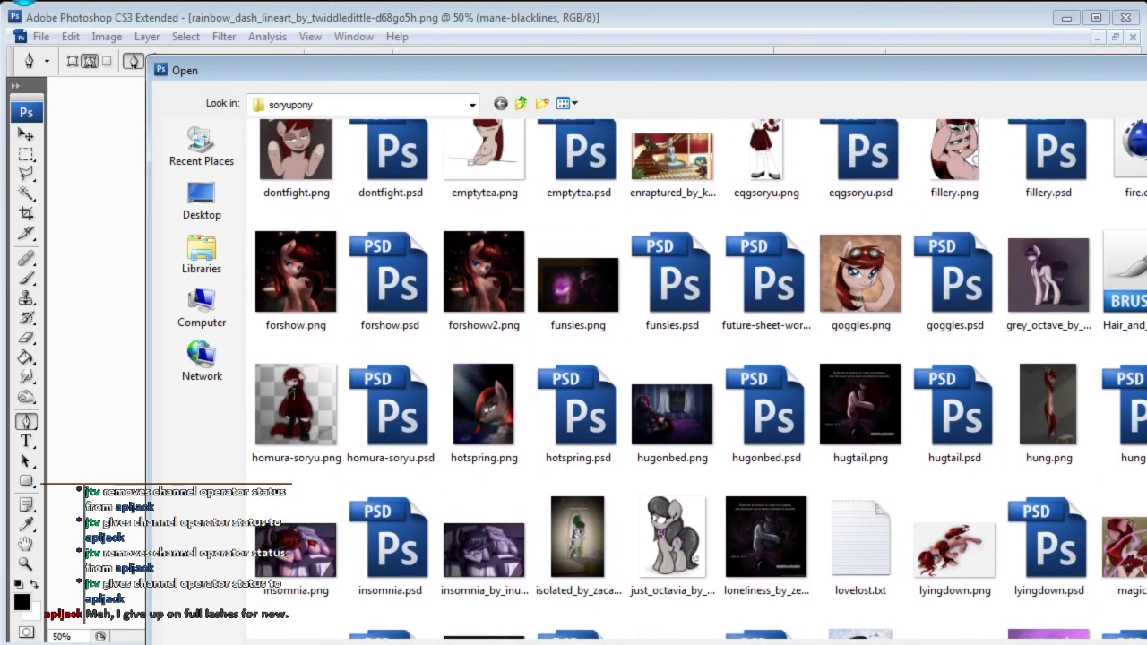
pyautogui.scroll(2, 700, 377)
pyautogui.scroll(1, 699, 377)
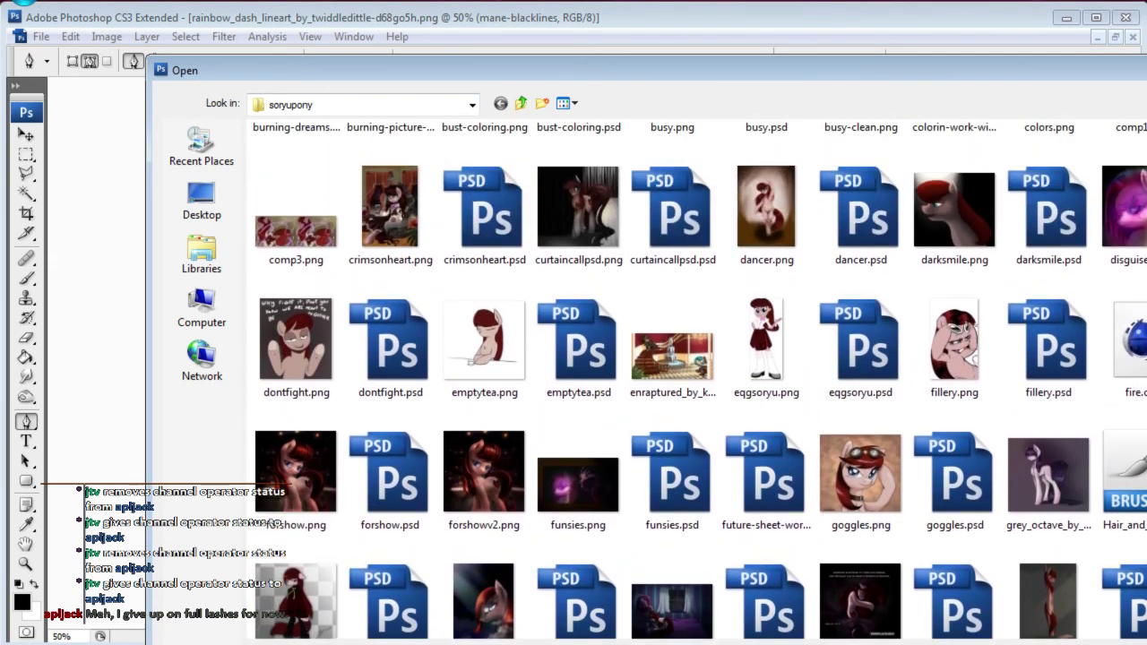
pyautogui.doubleClick(1048, 211)
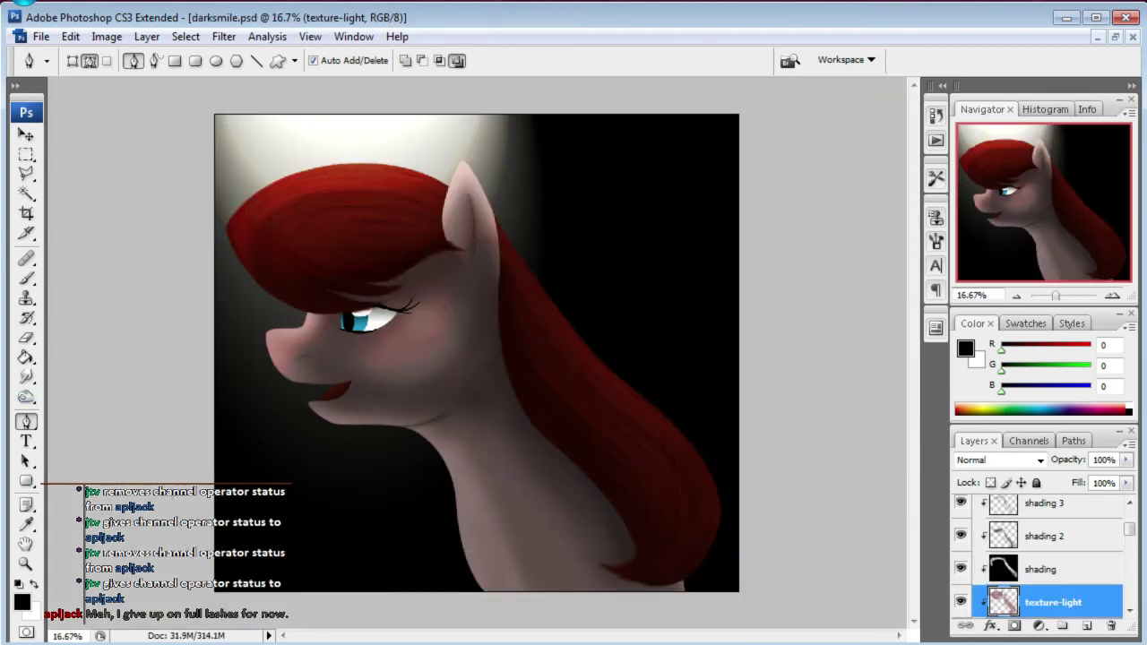
# - Isolate darksmile's colour-circle Layer 1, select all, and paste it into the lineart document
pyautogui.moveTo(1131, 531); pyautogui.dragTo(1131, 502)
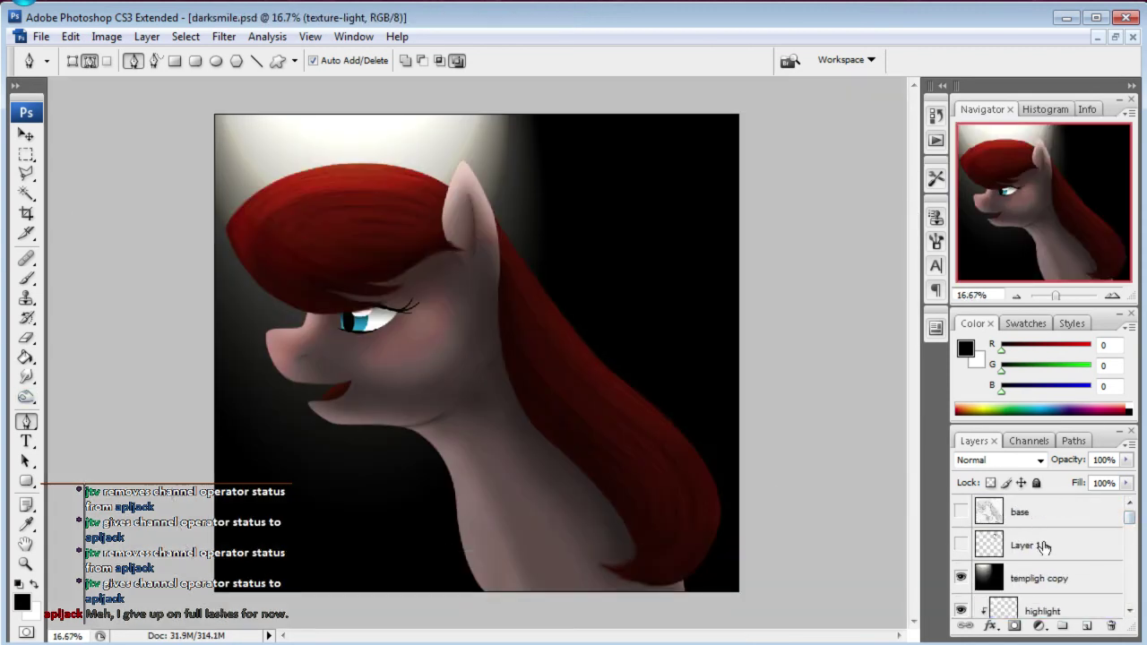
pyautogui.click(973, 545)
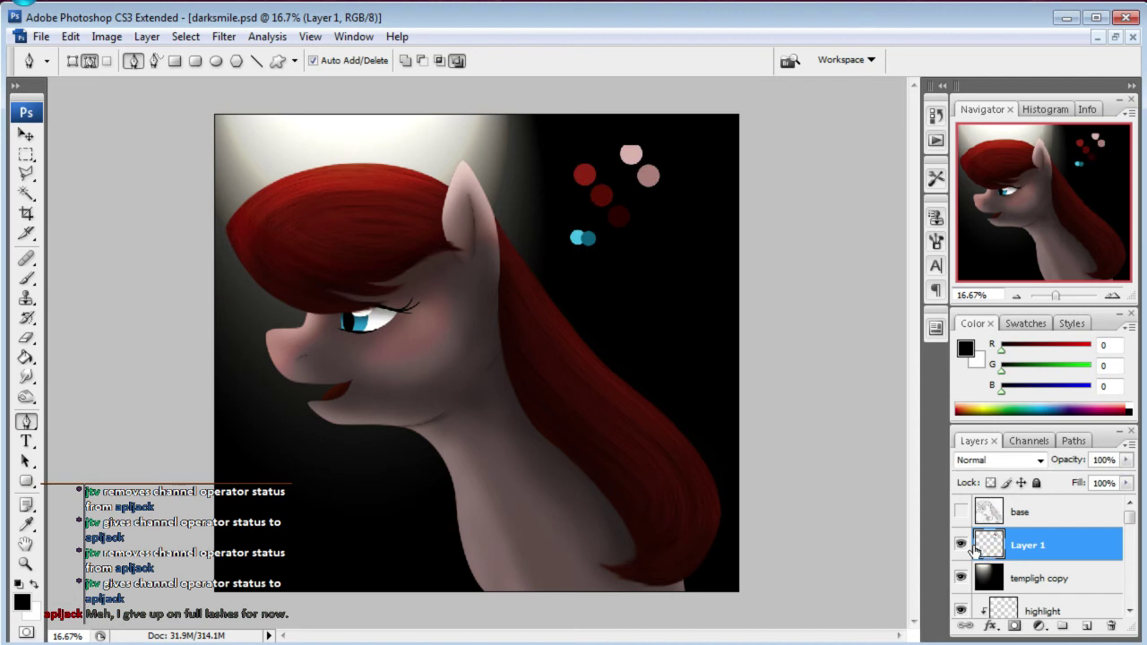
pyautogui.rightClick(960, 545)
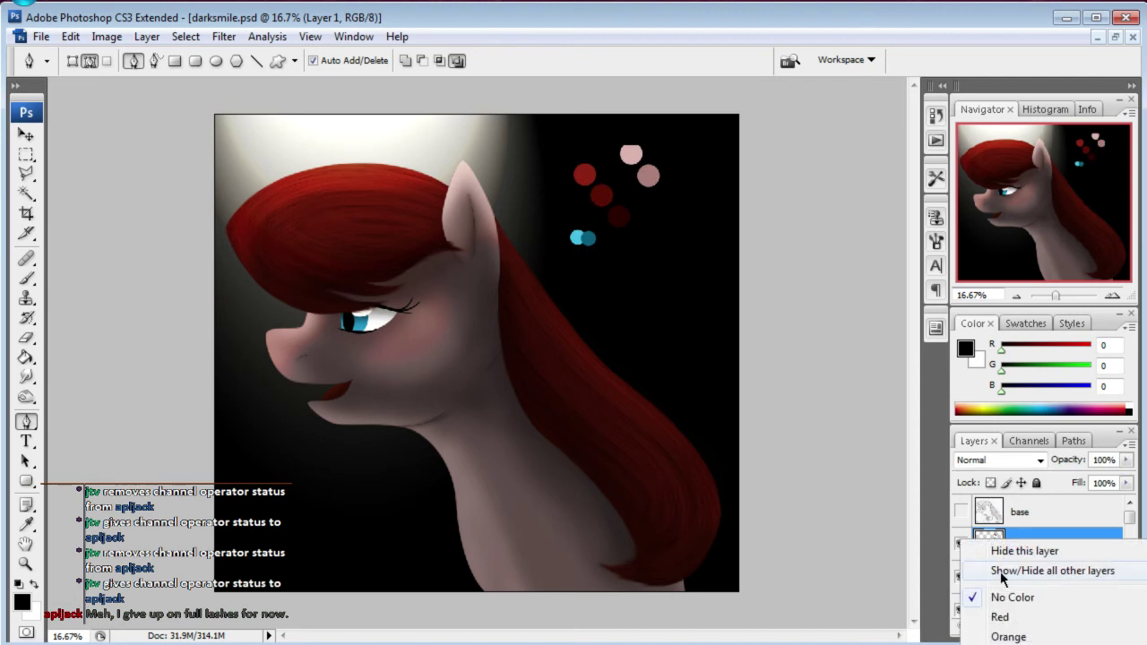
pyautogui.click(1000, 572)
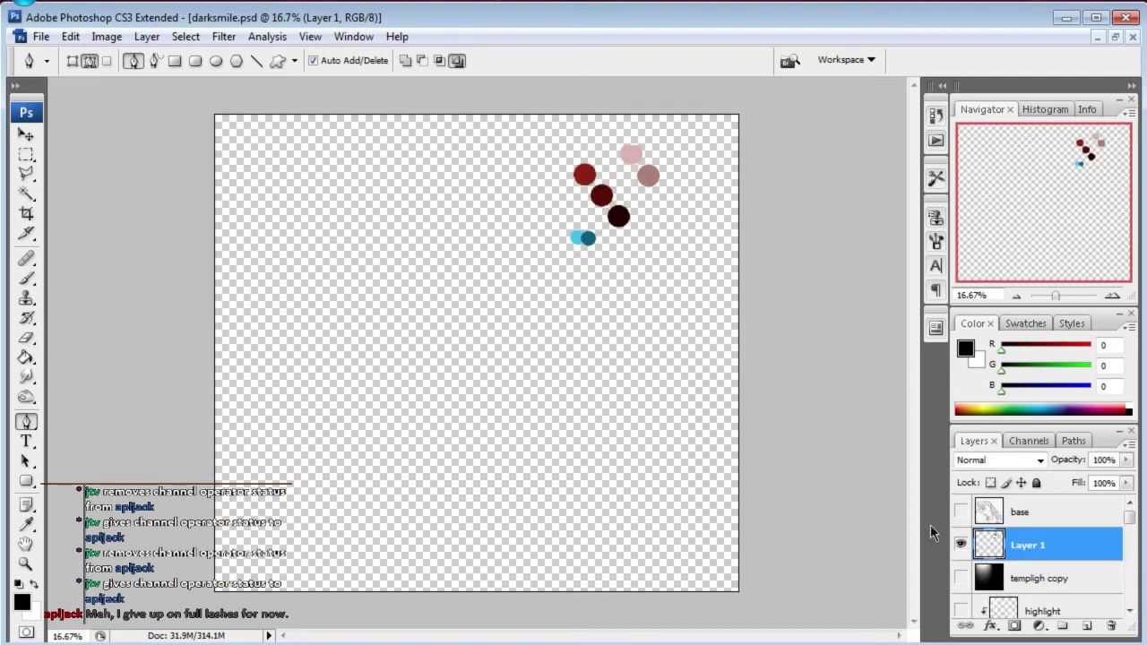
pyautogui.hotkey('ctrl', 'a')
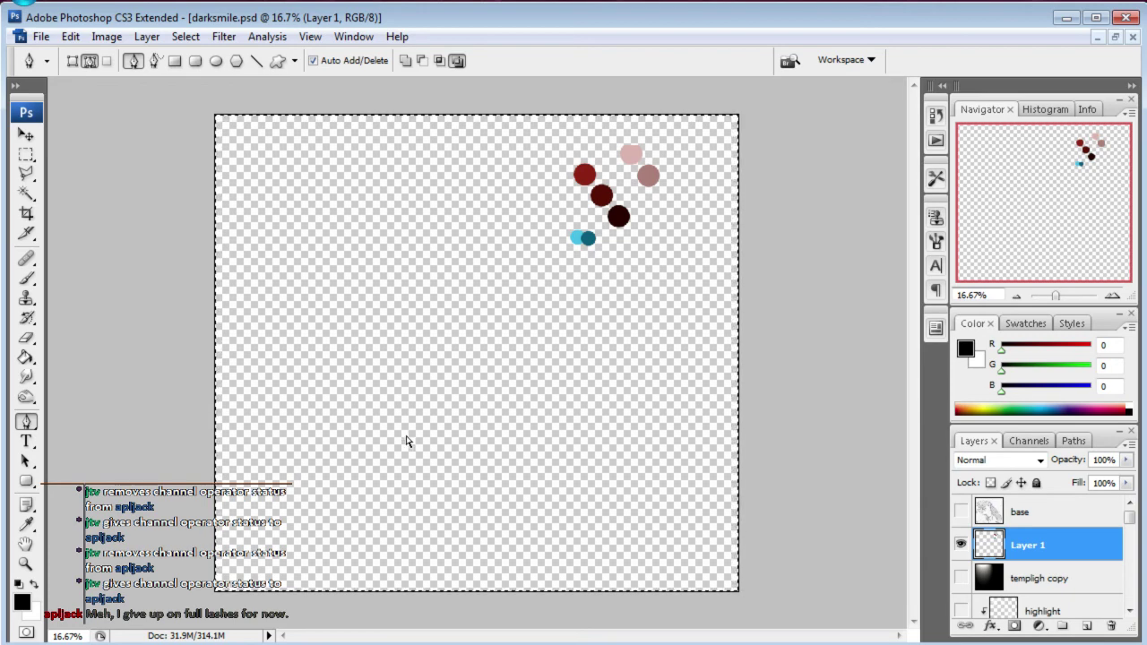
pyautogui.click(354, 35)
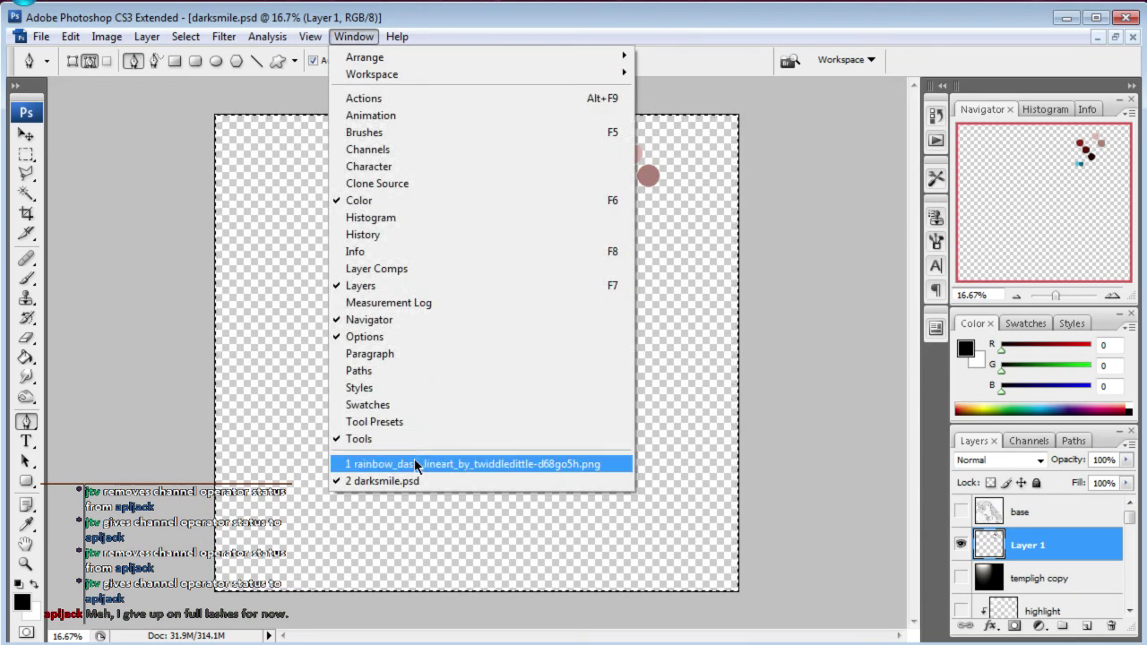
pyautogui.click(415, 465)
pyautogui.hotkey('ctrl', 'v')
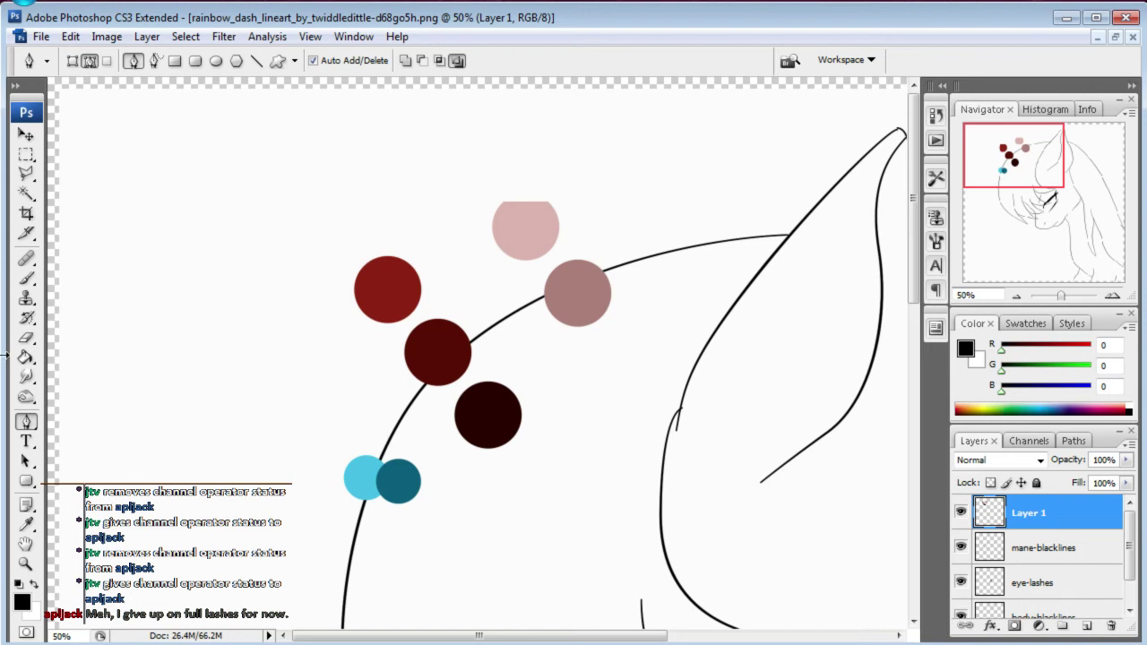
# - Move the colour circles to the upper left and name their layer 'palette'
pyautogui.click(35, 461)
pyautogui.click(33, 140)
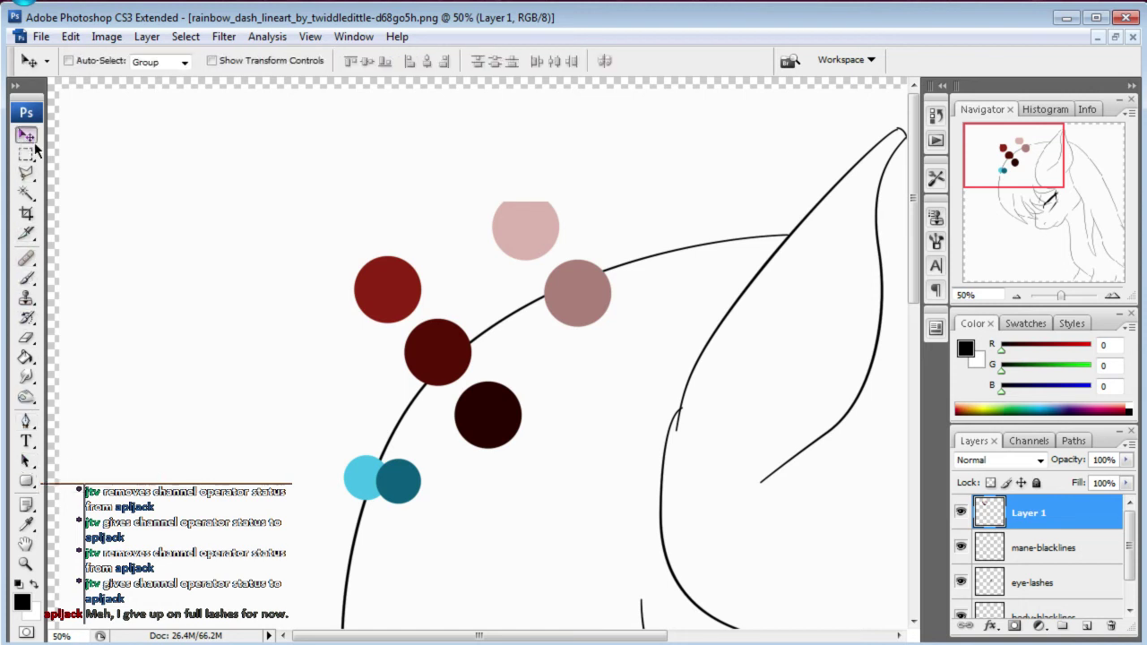
pyautogui.moveTo(383, 293); pyautogui.dragTo(175, 219)
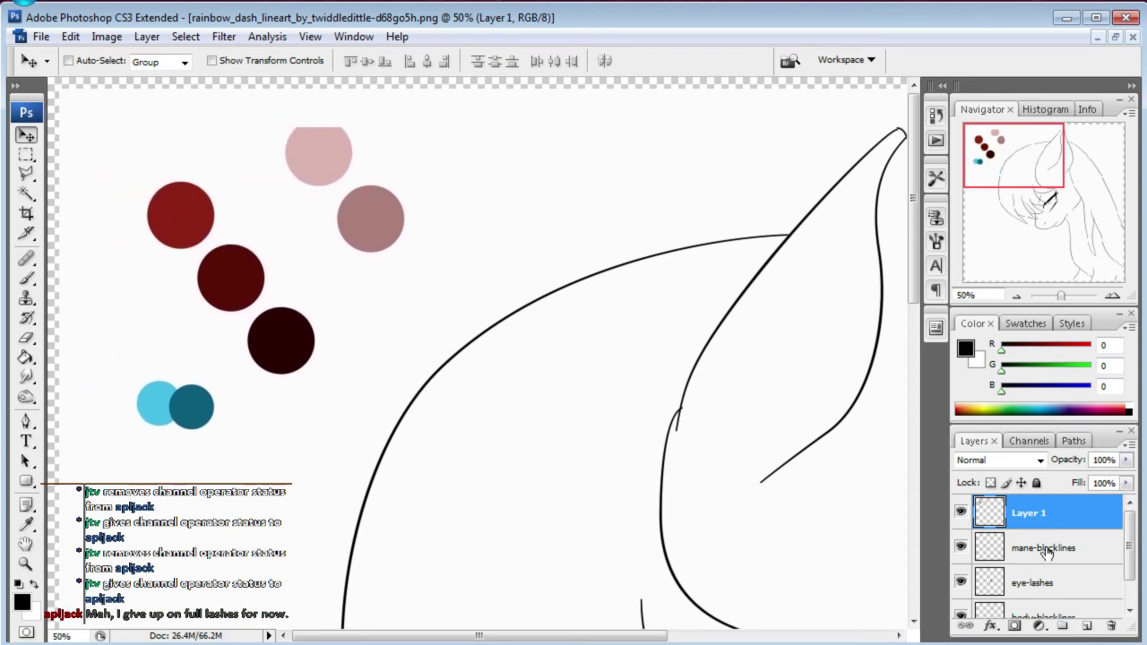
pyautogui.doubleClick(1034, 514)
pyautogui.write('palette')
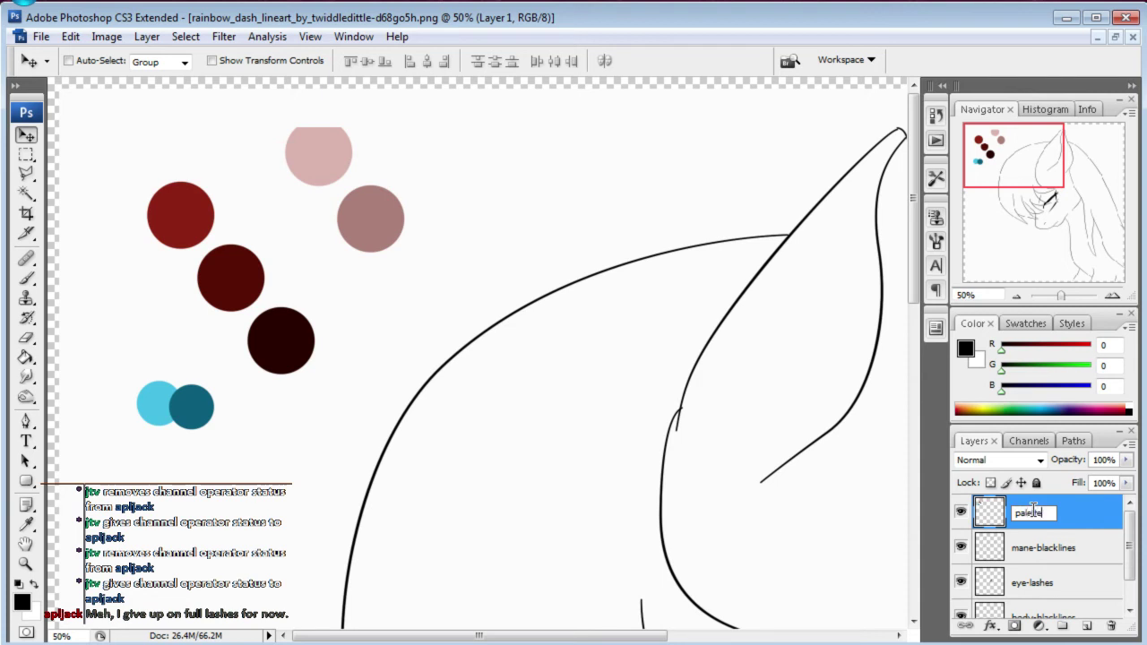
pyautogui.press('Return')
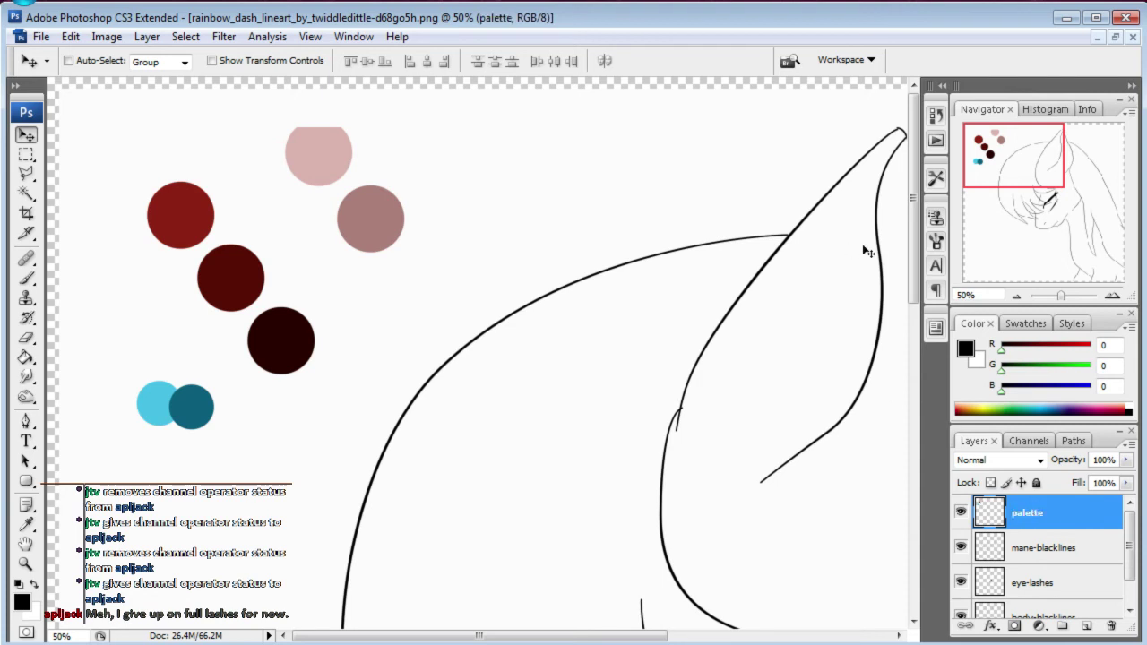
# - Sample the mauve circle as the current colour and select body-blacklines
pyautogui.click(26, 524)
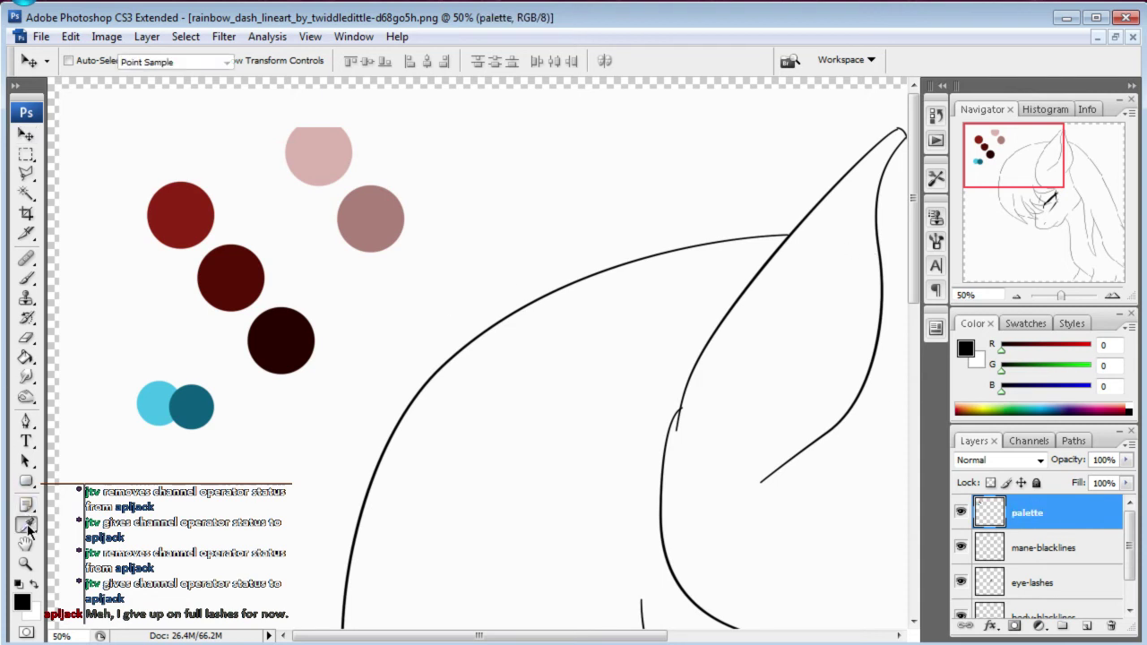
pyautogui.click(315, 146)
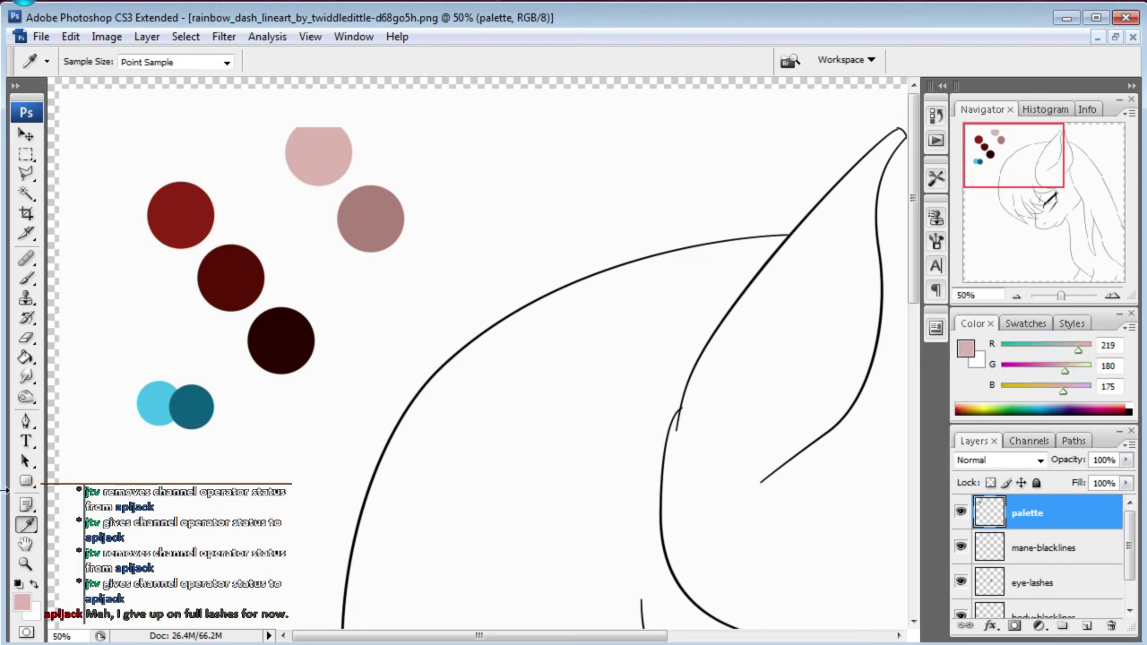
pyautogui.click(365, 209)
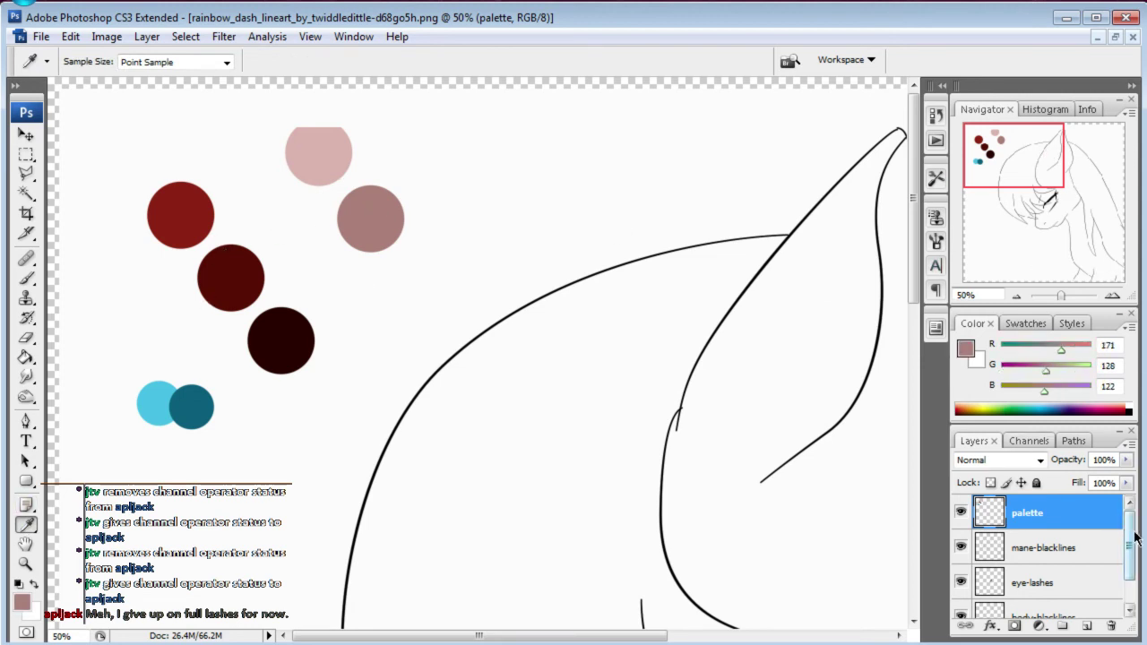
pyautogui.moveTo(1135, 536); pyautogui.dragTo(1135, 566)
pyautogui.click(1076, 580)
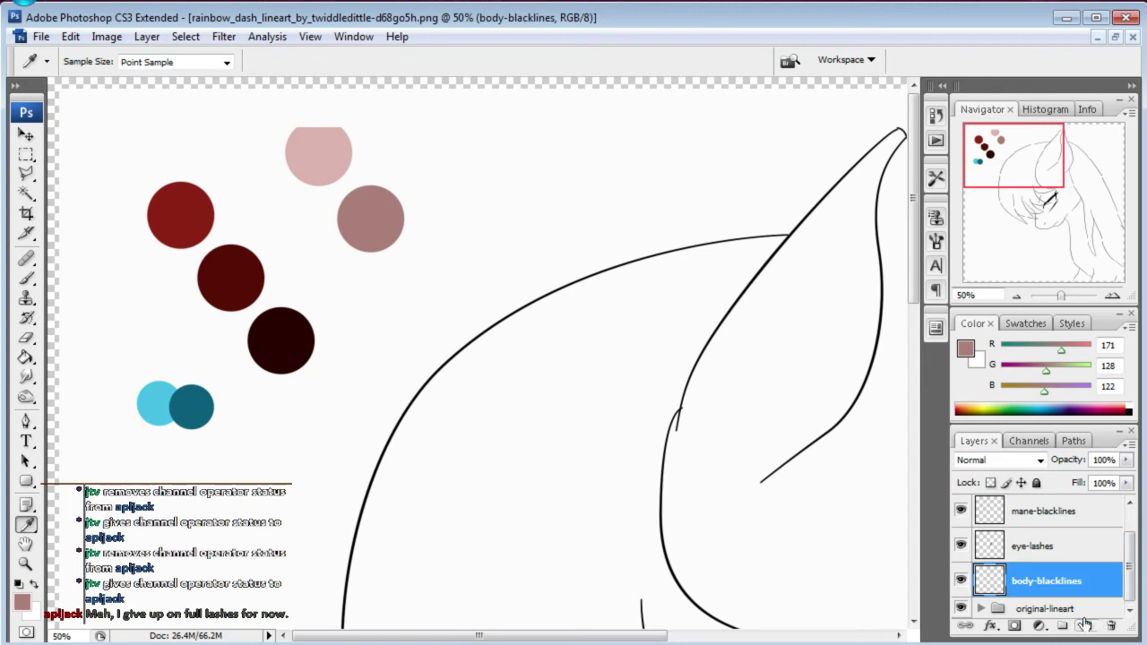
# - Add a new layer named 'body-colored lines' and hide the black body lines
pyautogui.click(1085, 616)
pyautogui.click(1090, 627)
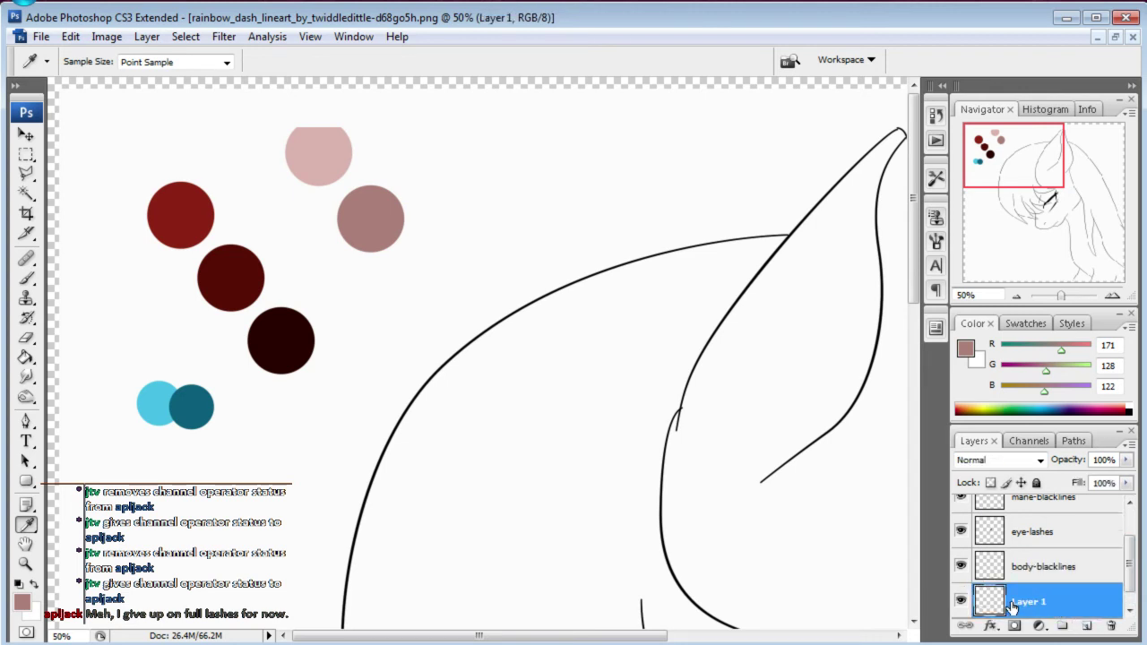
pyautogui.doubleClick(1027, 602)
pyautogui.write('eye')
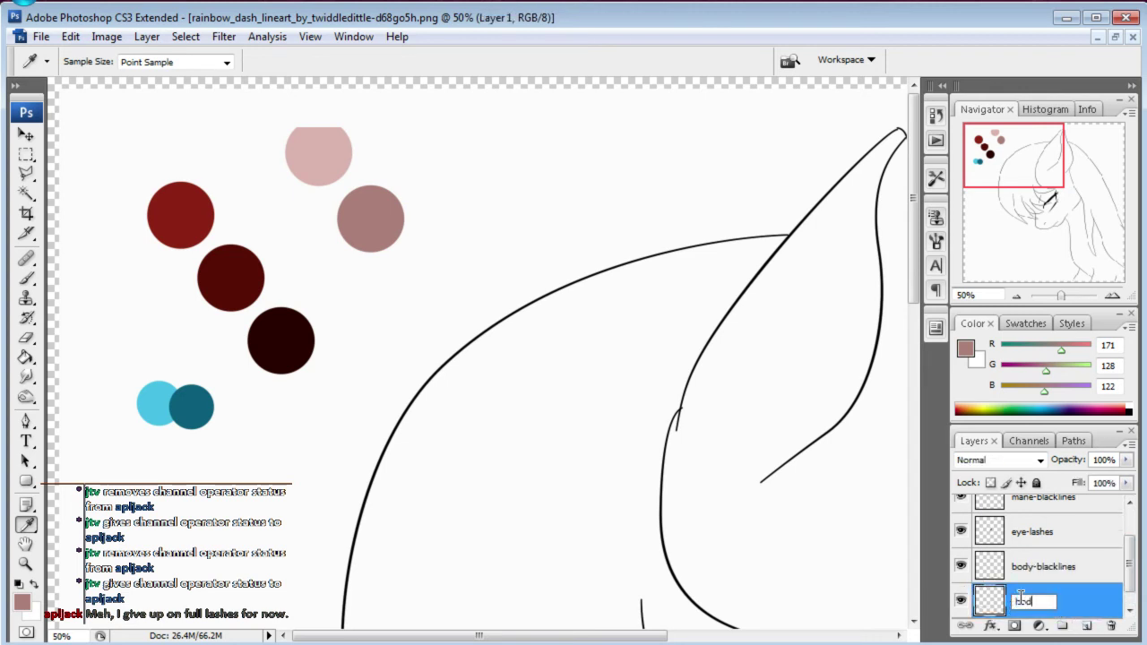
pyautogui.write('lored line')
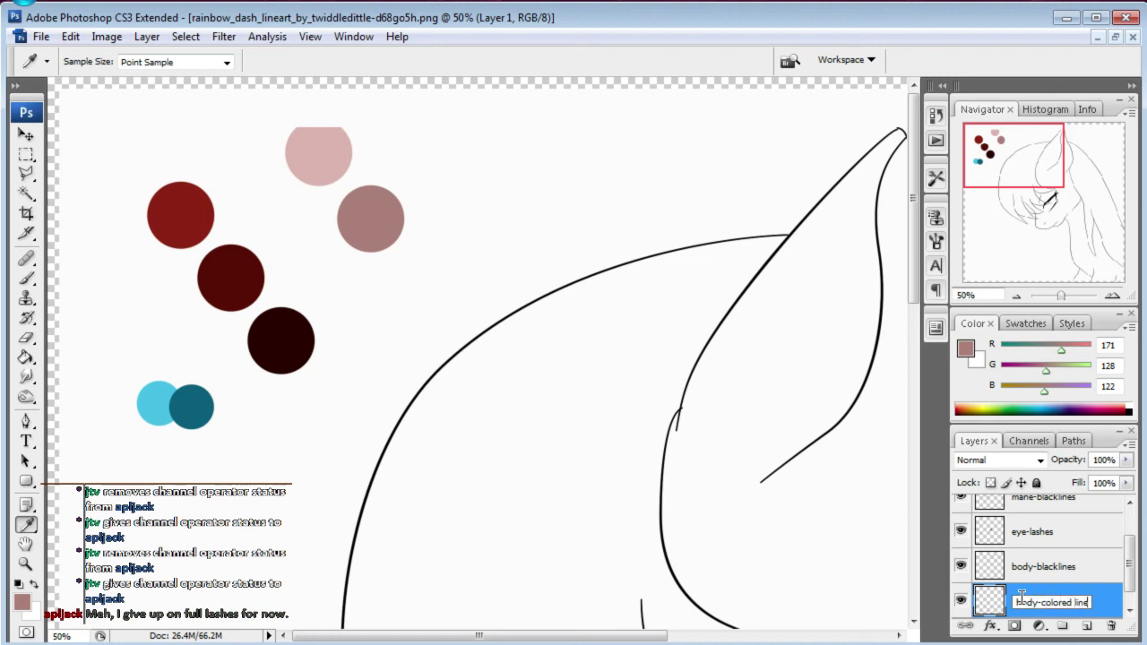
pyautogui.write('s')
pyautogui.press('Return')
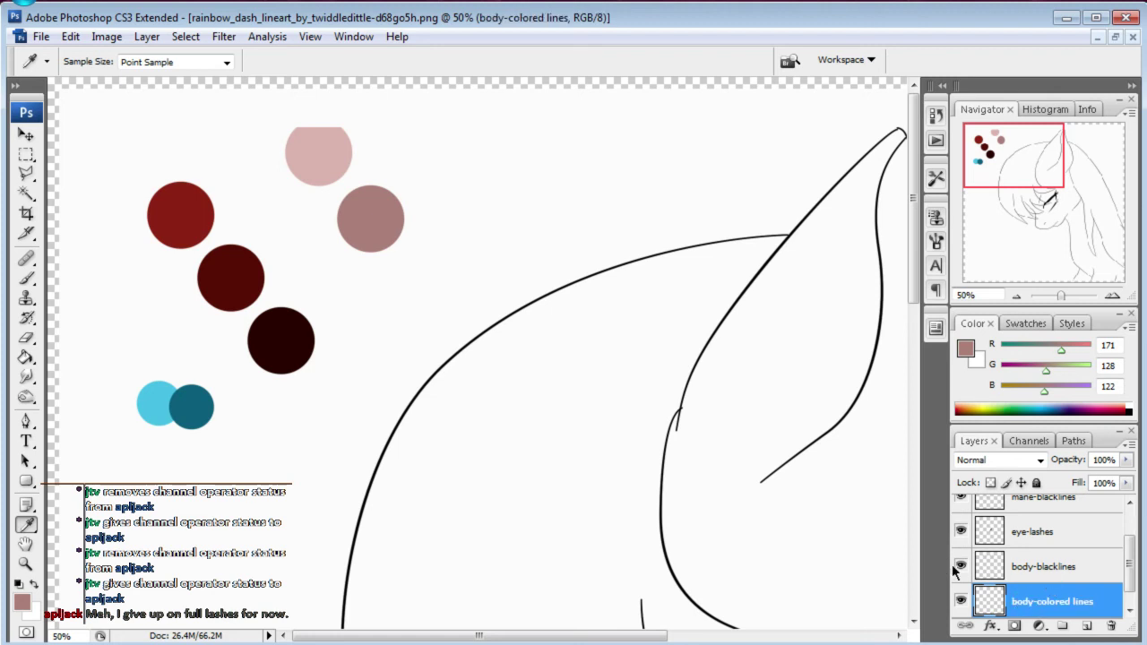
pyautogui.click(961, 570)
pyautogui.moveTo(1042, 164)
pyautogui.mouseDown()
pyautogui.moveTo(1074, 178)
pyautogui.moveTo(1077, 199)
pyautogui.mouseUp()
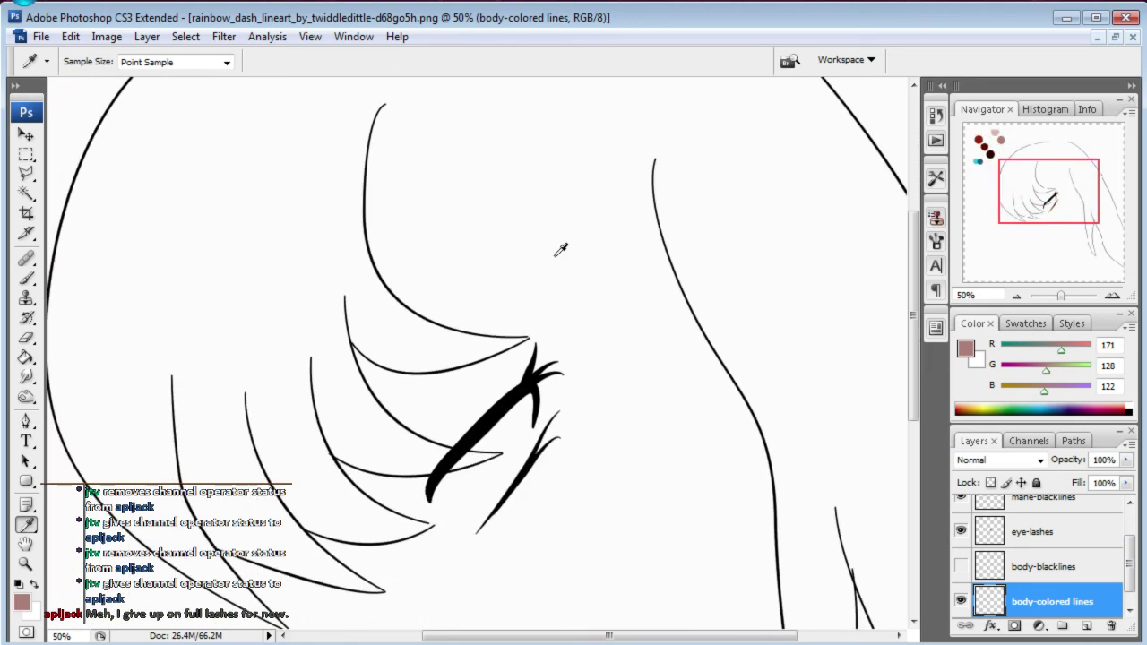
pyautogui.moveTo(1035, 259); pyautogui.dragTo(1032, 196)
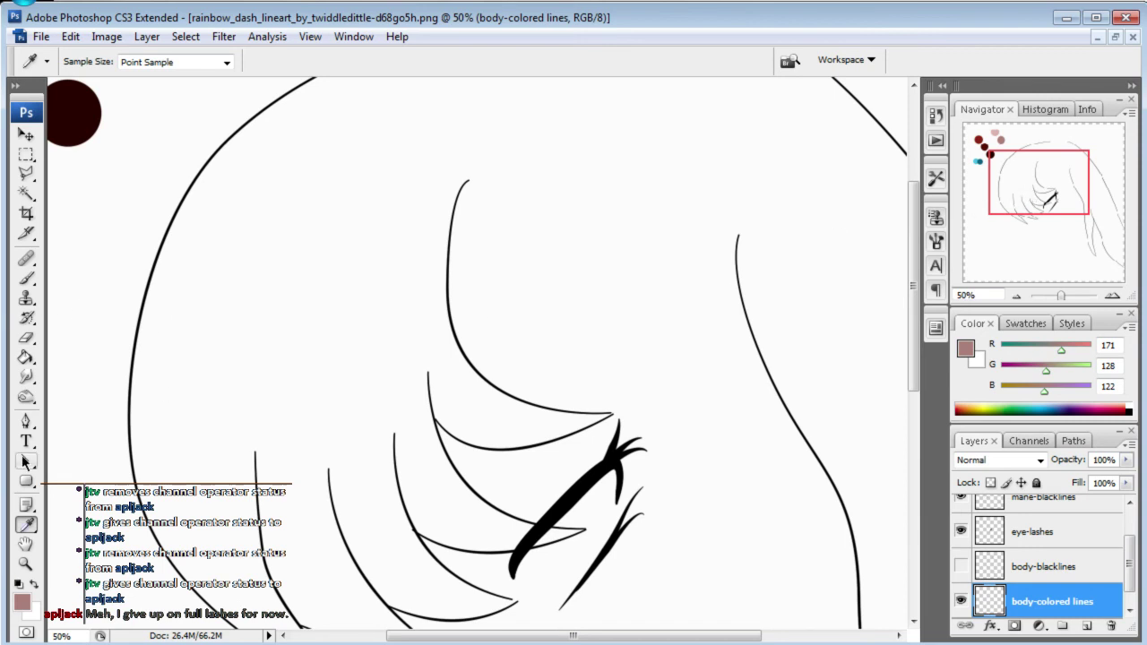
# - Stroke the body path in mauve with the brush, simulating pressure
pyautogui.click(25, 421)
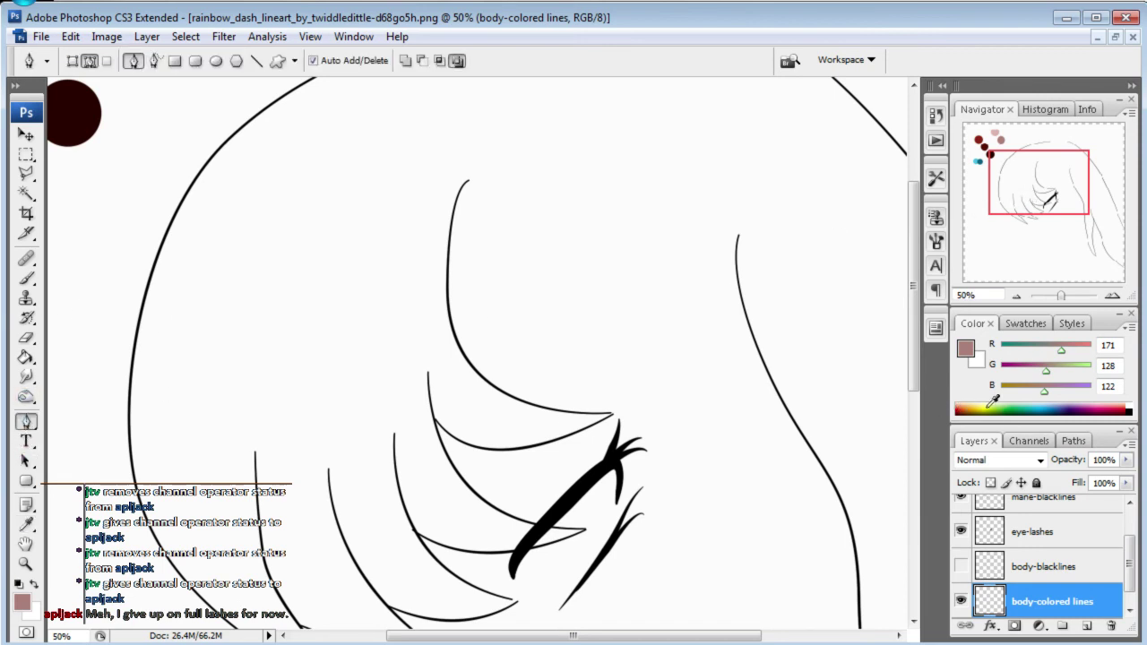
pyautogui.click(1066, 441)
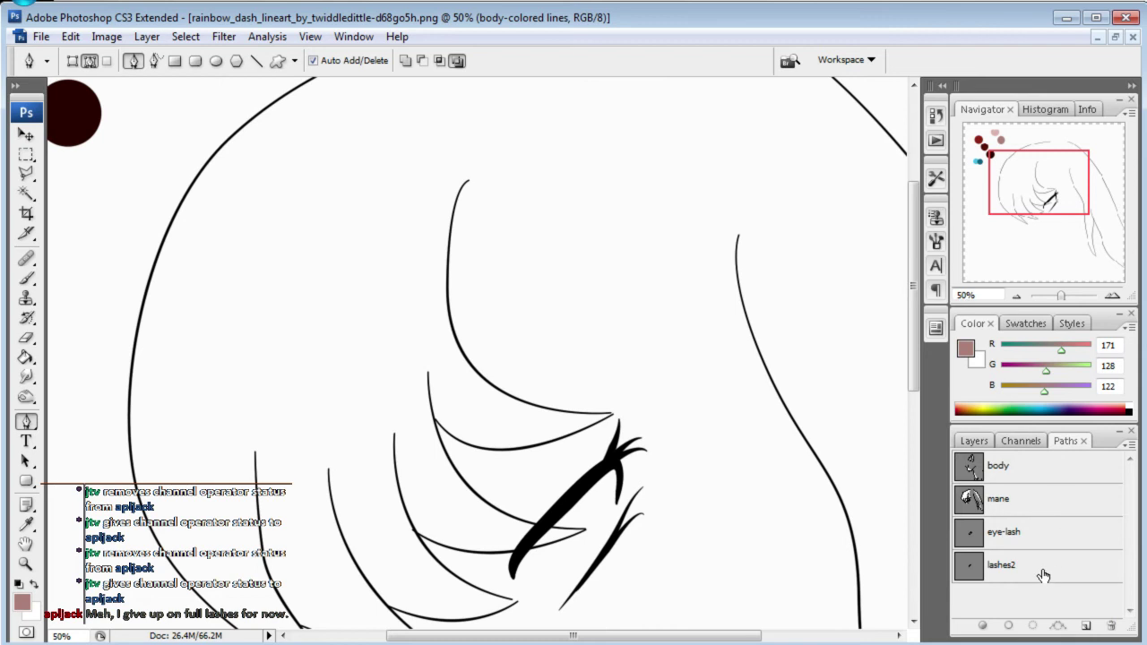
pyautogui.click(1029, 470)
pyautogui.rightClick(518, 334)
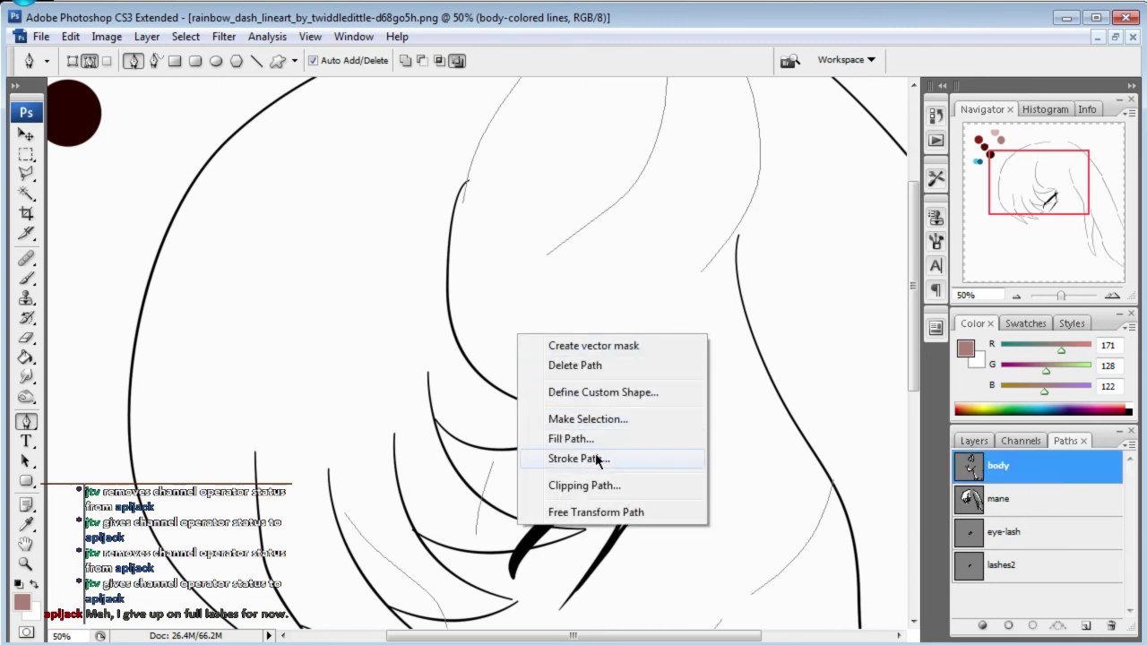
pyautogui.click(597, 459)
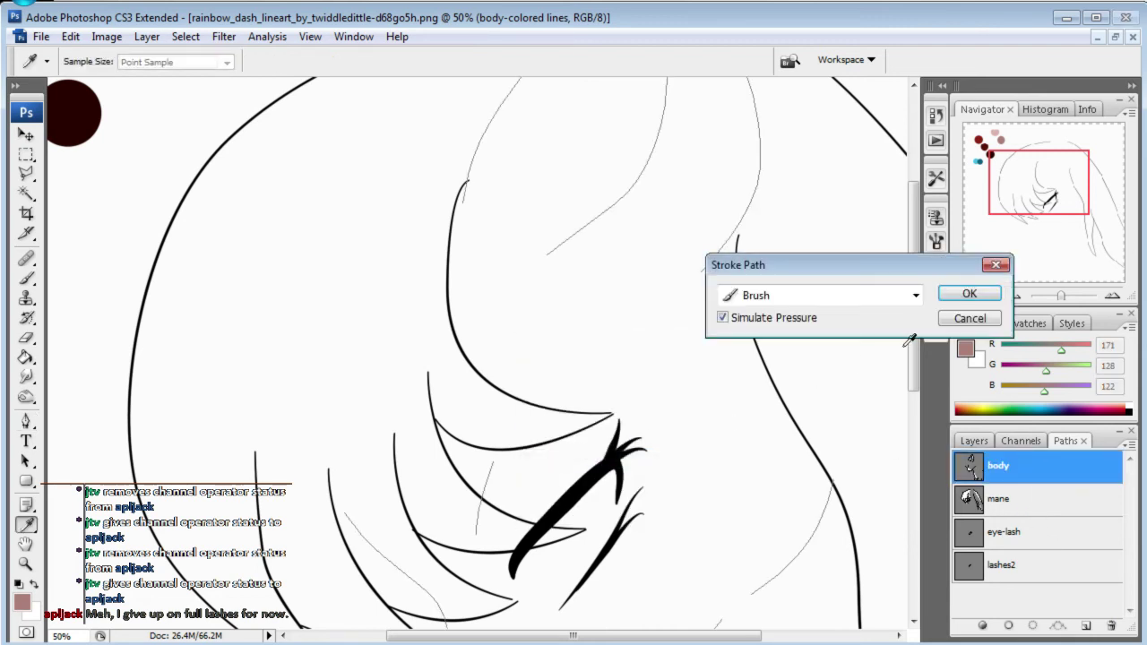
pyautogui.click(969, 294)
pyautogui.moveTo(1030, 217)
pyautogui.mouseDown()
pyautogui.moveTo(1046, 186)
pyautogui.moveTo(1056, 203)
pyautogui.moveTo(1013, 162)
pyautogui.mouseUp()
pyautogui.click(1013, 507)
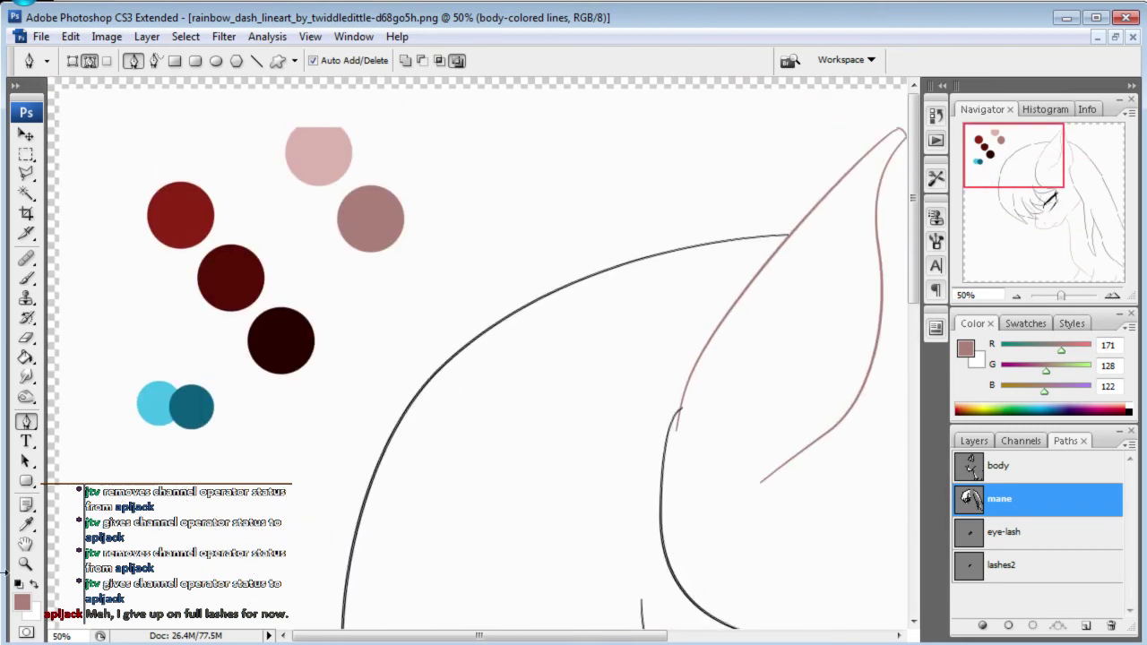
# - Sample the dark red dot and add a 'mane-outline' layer above eye-lashes
pyautogui.click(26, 525)
pyautogui.click(229, 276)
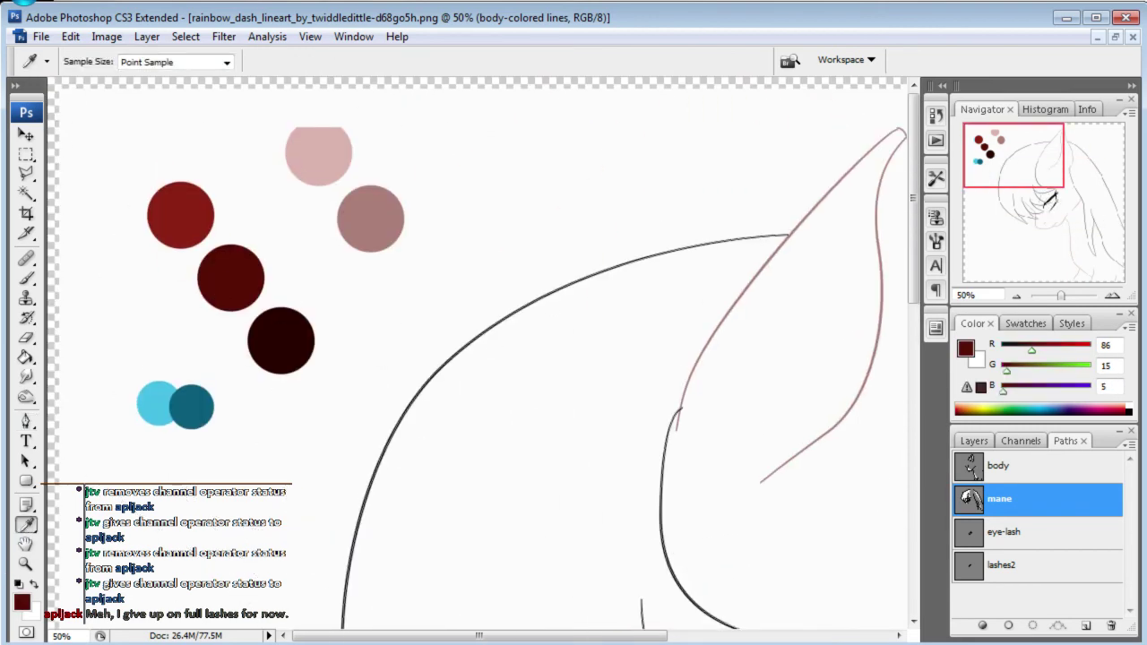
pyautogui.click(975, 440)
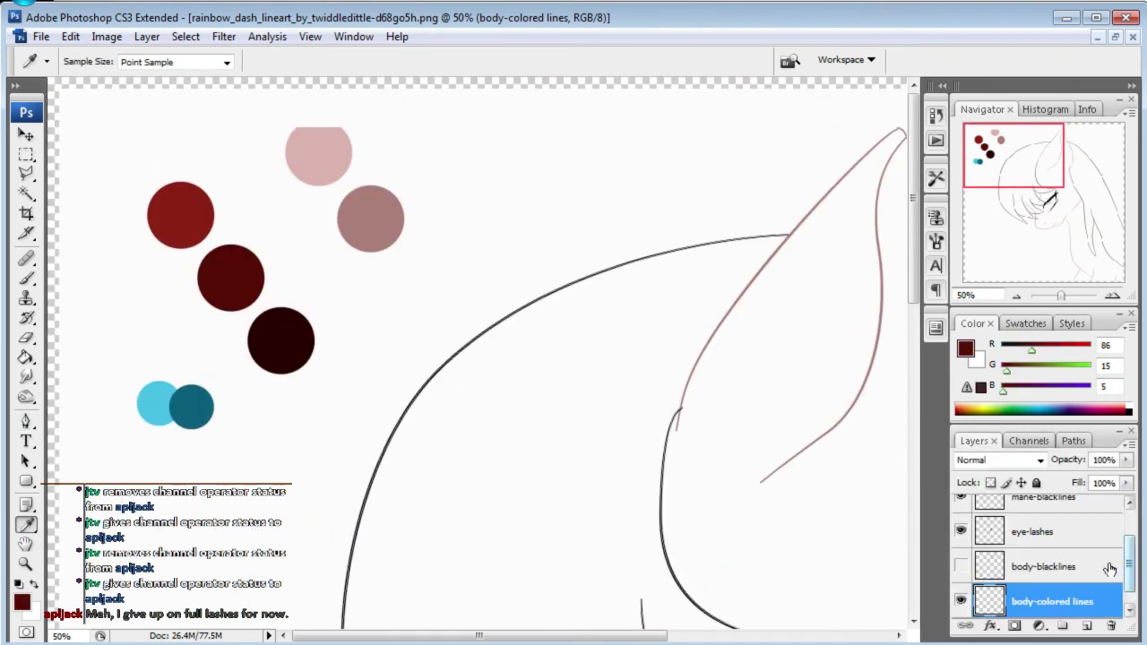
pyautogui.click(1066, 502)
pyautogui.click(1067, 554)
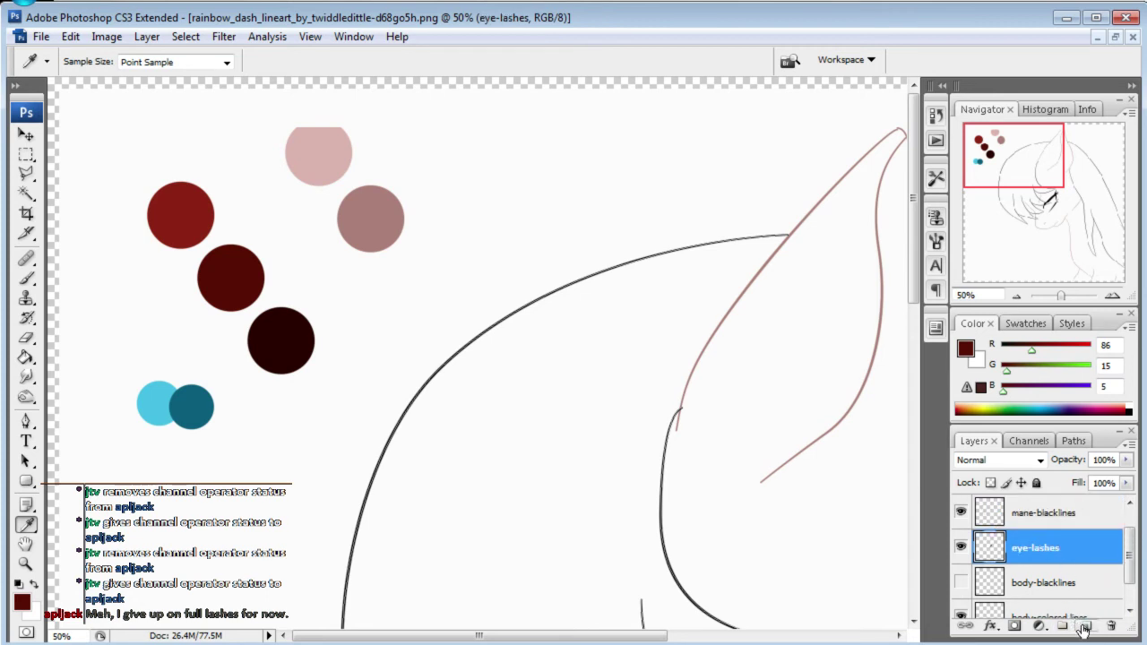
pyautogui.click(1087, 625)
pyautogui.doubleClick(1036, 549)
pyautogui.write('mane-ou')
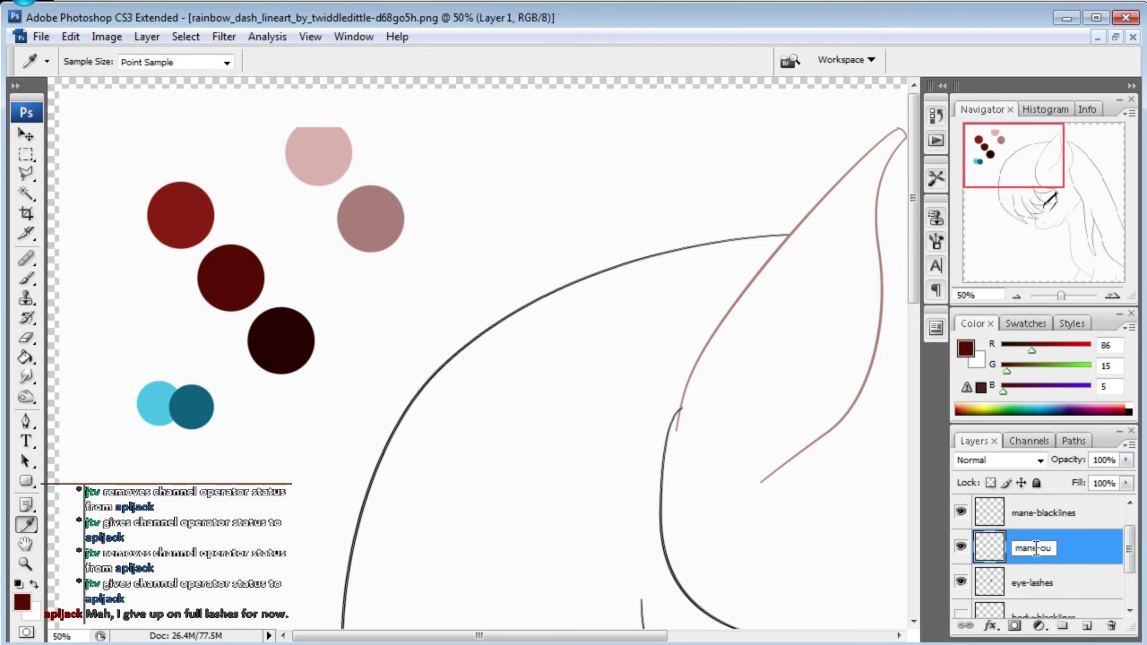
pyautogui.write('tline')
pyautogui.press('Return')
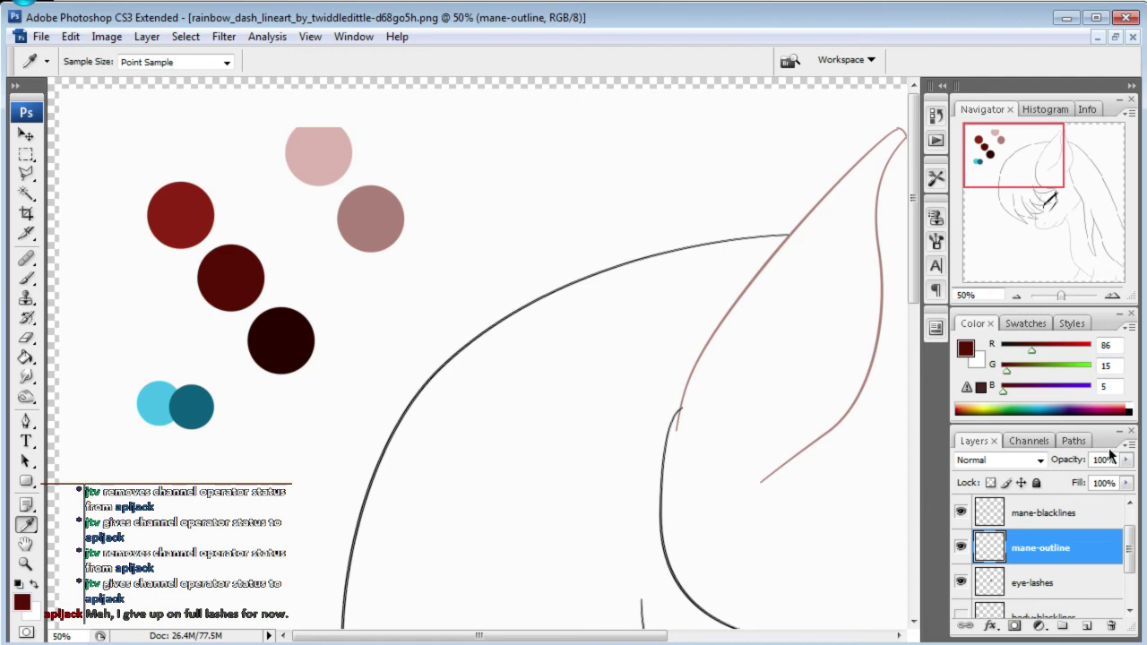
# - Zoom to 150% on the mane and pick its path anchors with Direct Selection
pyautogui.moveTo(1052, 170)
pyautogui.mouseDown()
pyautogui.moveTo(1065, 201)
pyautogui.moveTo(1064, 182)
pyautogui.mouseUp()
pyautogui.click(26, 461)
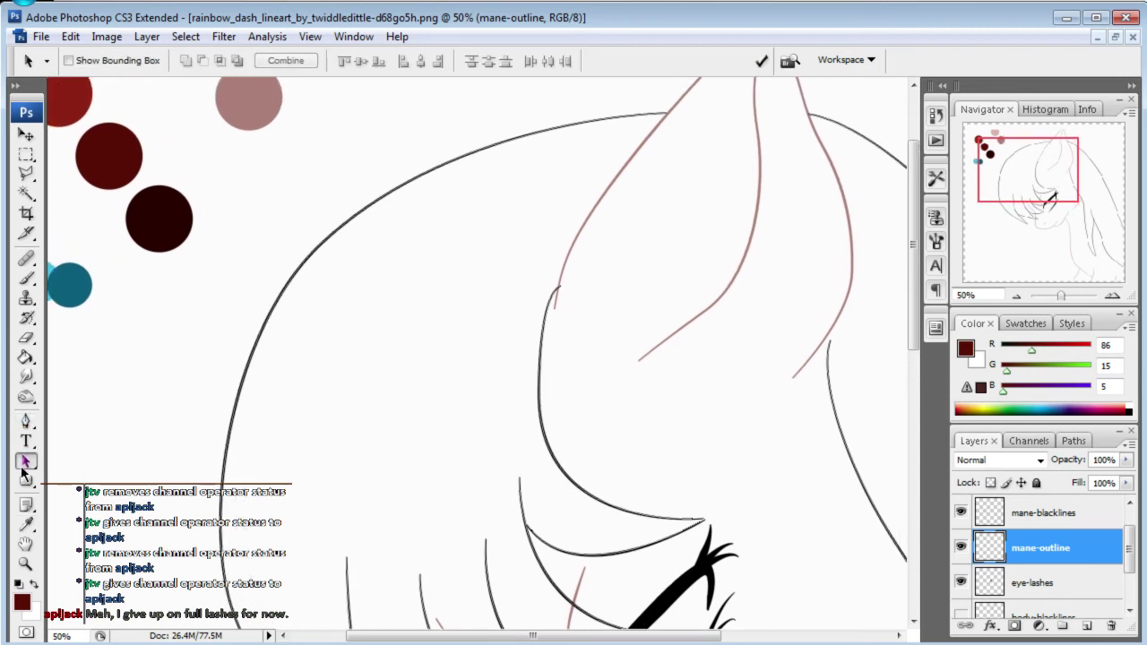
pyautogui.click(104, 478)
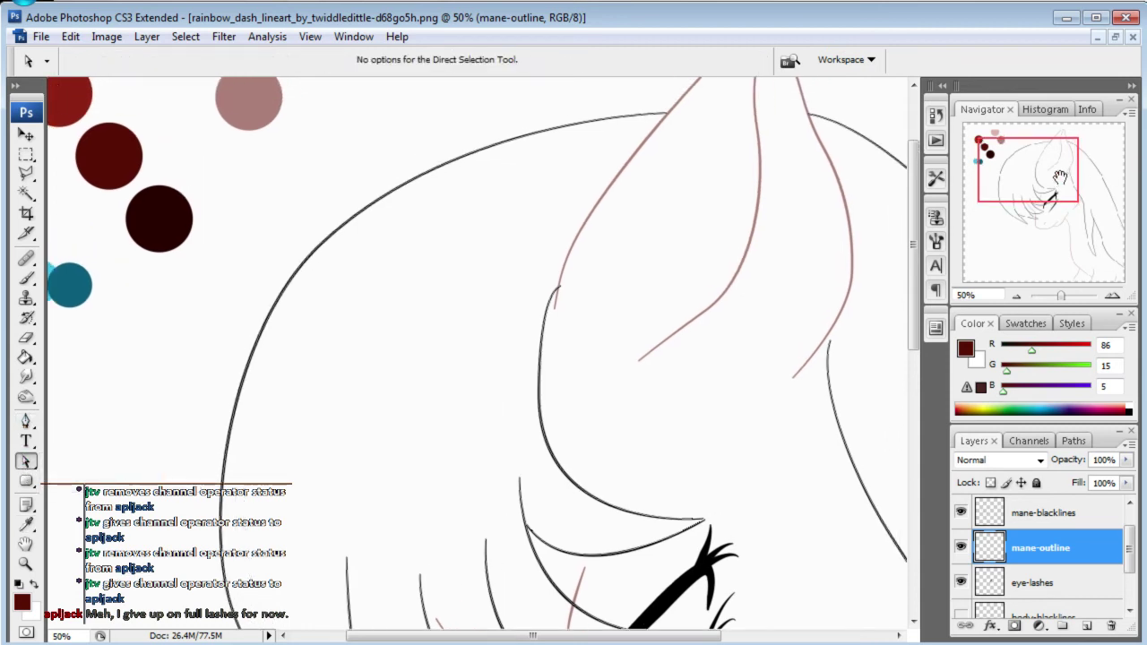
pyautogui.moveTo(1042, 178); pyautogui.dragTo(1060, 173)
pyautogui.click(995, 290)
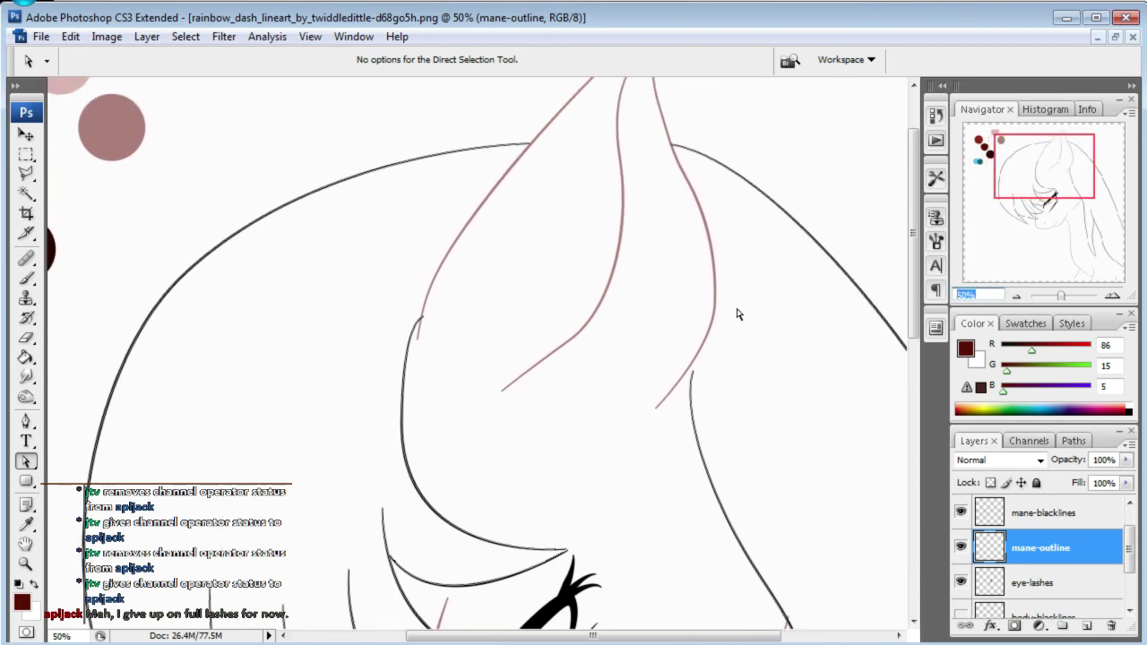
pyautogui.write('150')
pyautogui.press('Return')
pyautogui.click(311, 247)
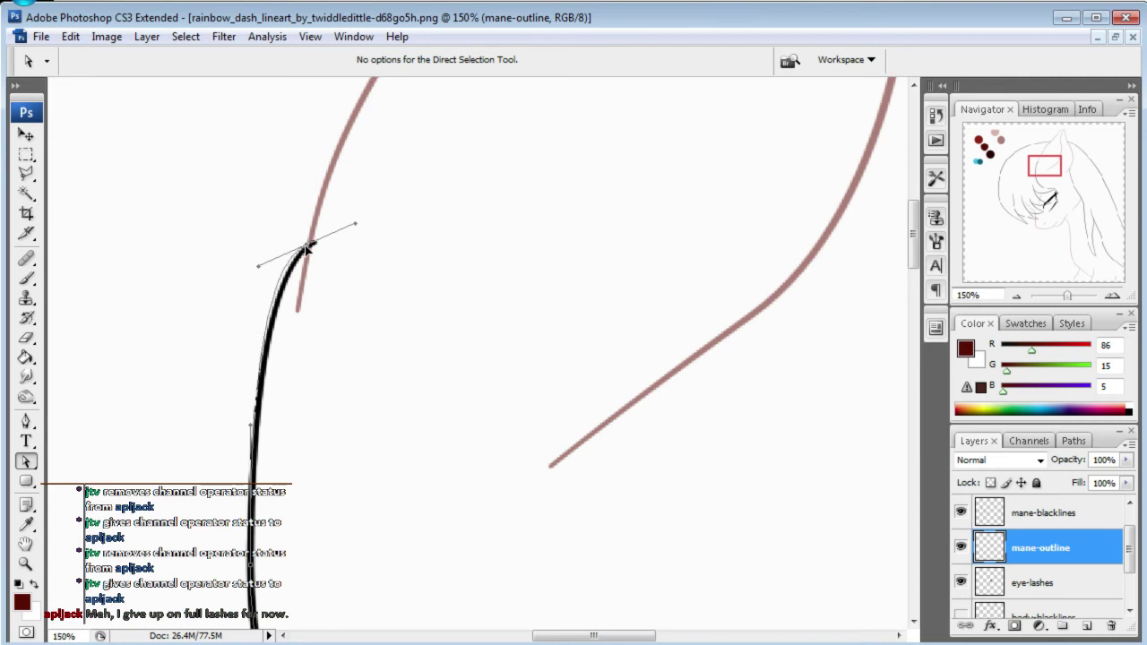
pyautogui.click(352, 259)
# - Move the mane path's top anchor up onto the pink line and reshape the curve
pyautogui.moveTo(1047, 168)
pyautogui.mouseDown()
pyautogui.moveTo(1050, 185)
pyautogui.moveTo(1070, 170)
pyautogui.mouseUp()
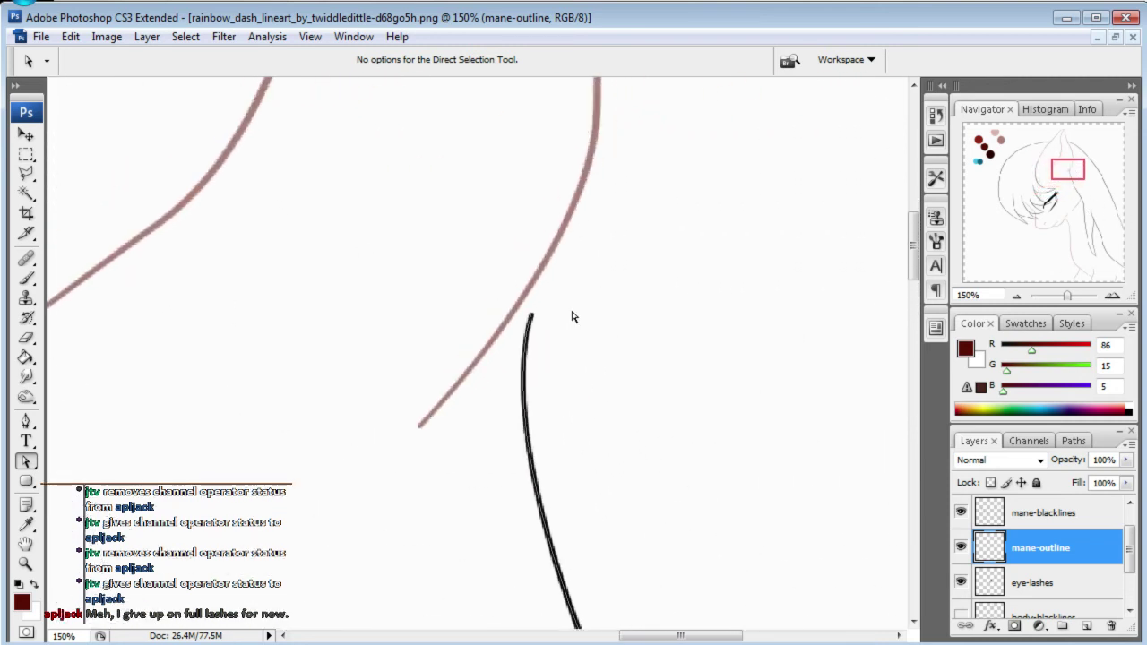
pyautogui.click(532, 321)
pyautogui.moveTo(531, 318); pyautogui.dragTo(529, 293)
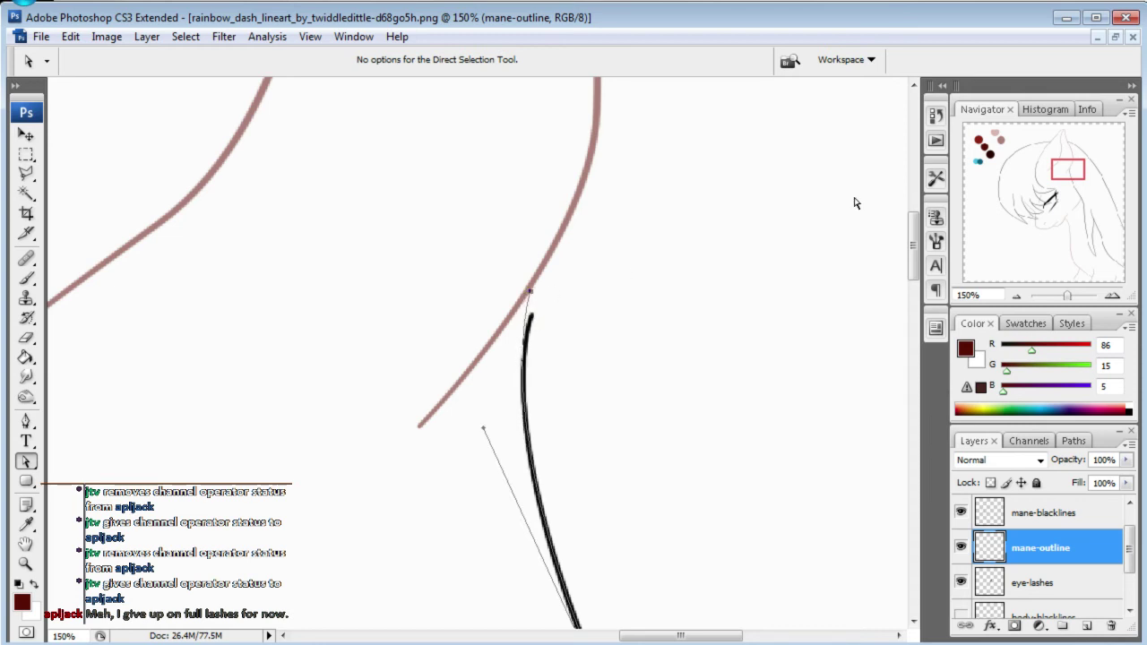
pyautogui.moveTo(1095, 182); pyautogui.dragTo(1093, 186)
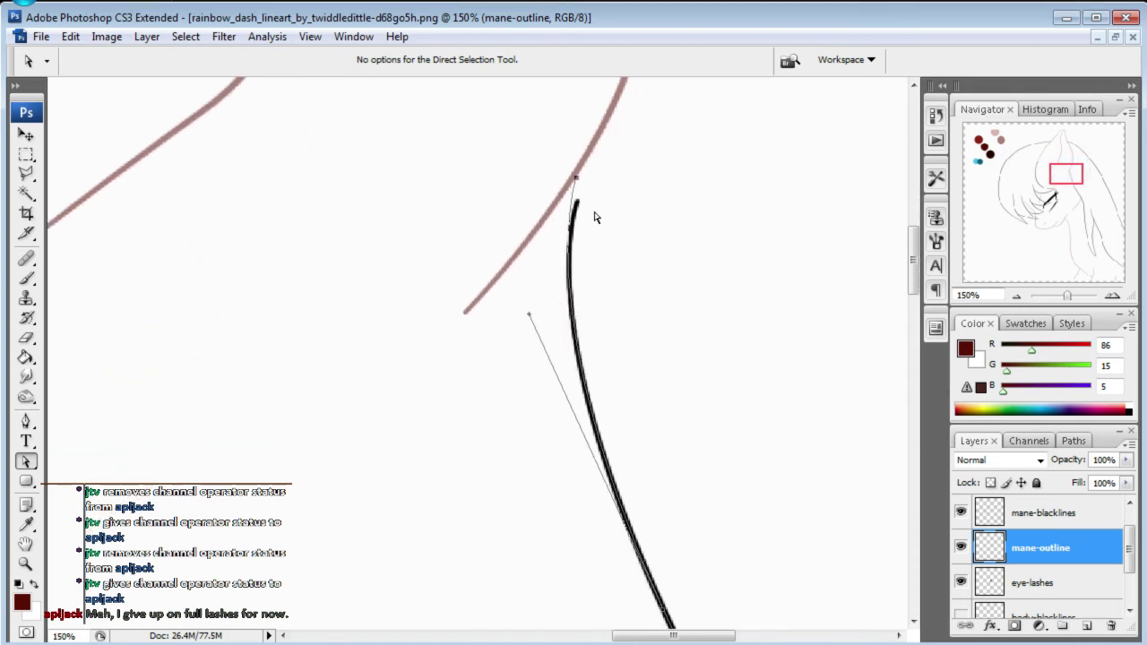
pyautogui.moveTo(575, 180); pyautogui.dragTo(554, 218)
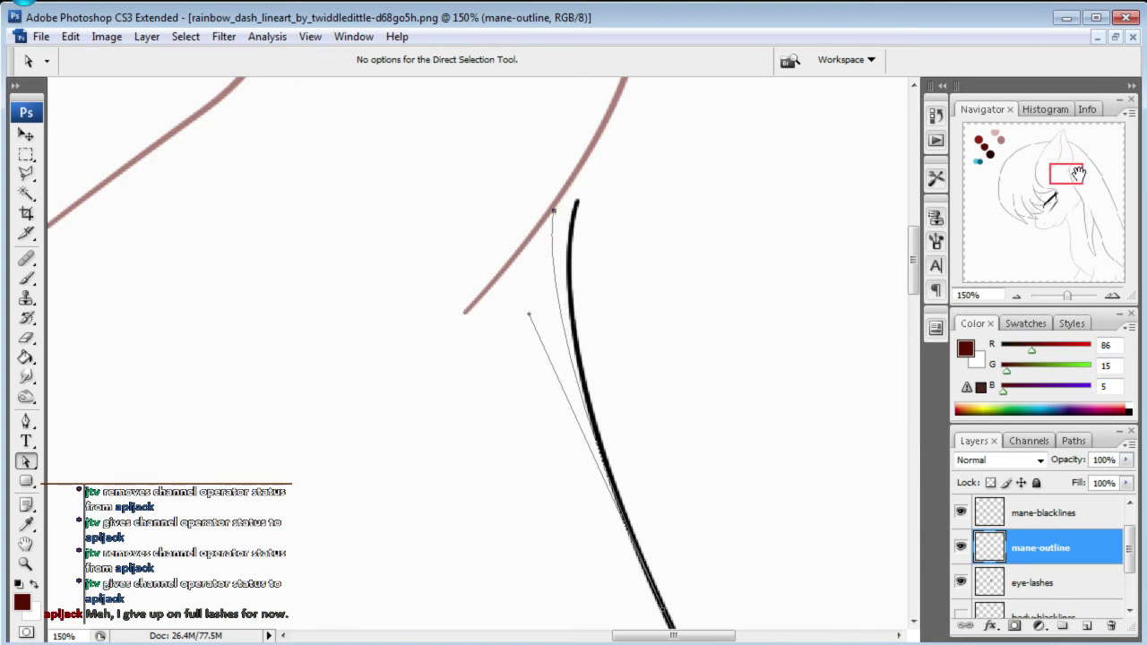
pyautogui.moveTo(1078, 173); pyautogui.dragTo(1078, 181)
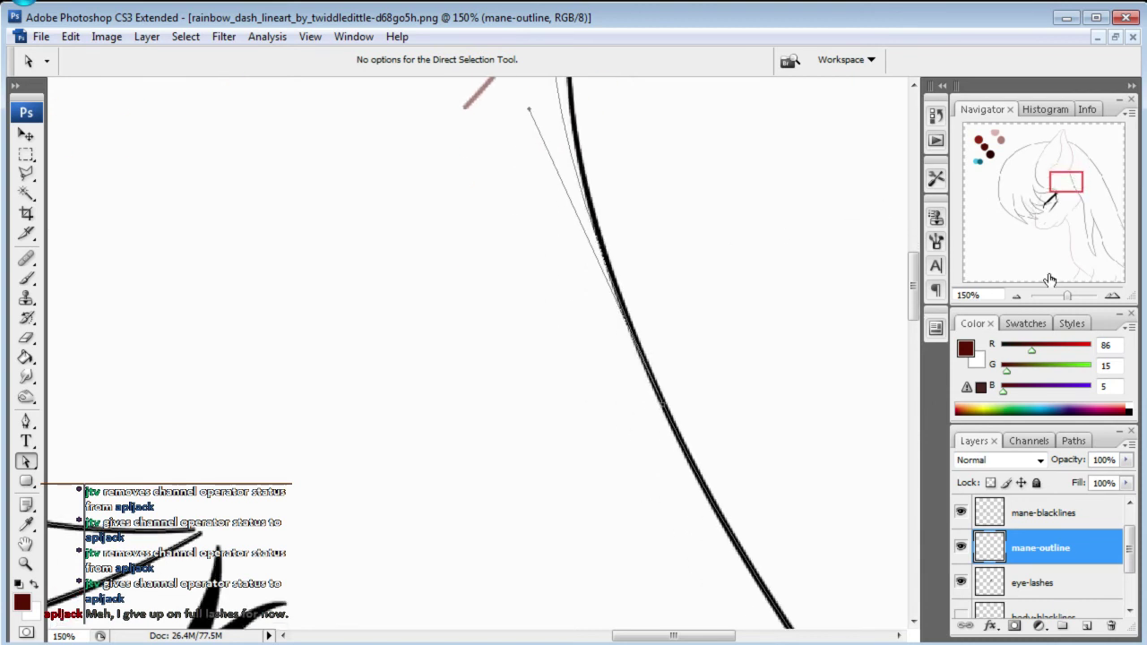
# - Stroke the mane path with the brush in dark red
pyautogui.click(26, 421)
pyautogui.rightClick(491, 350)
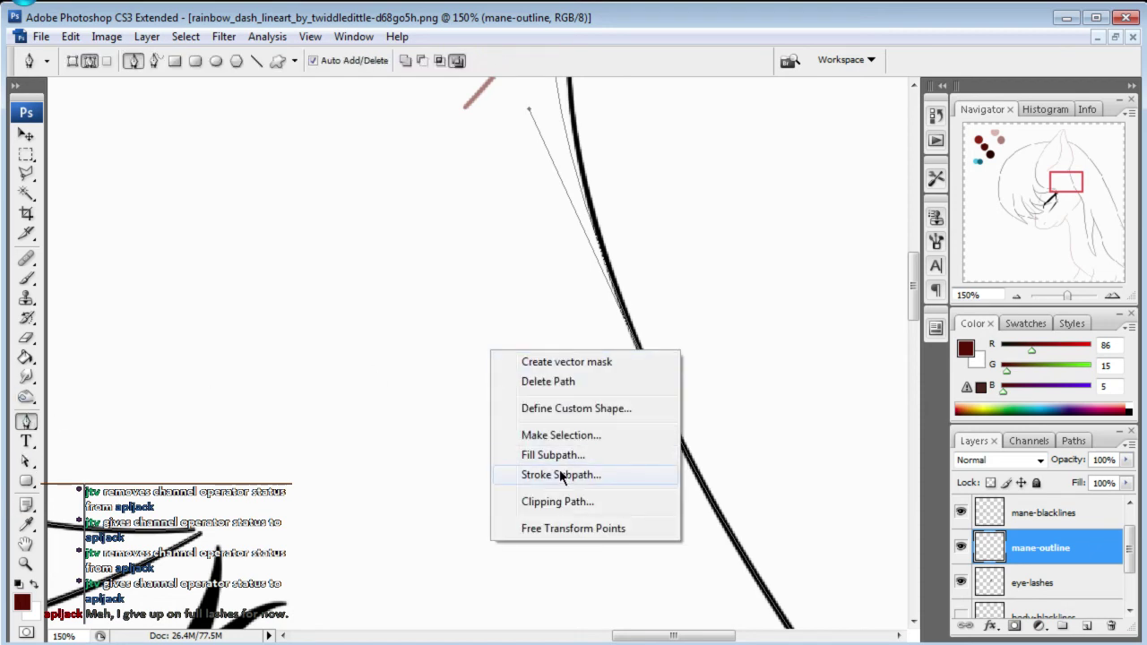
pyautogui.click(23, 423)
pyautogui.rightClick(566, 406)
pyautogui.click(628, 532)
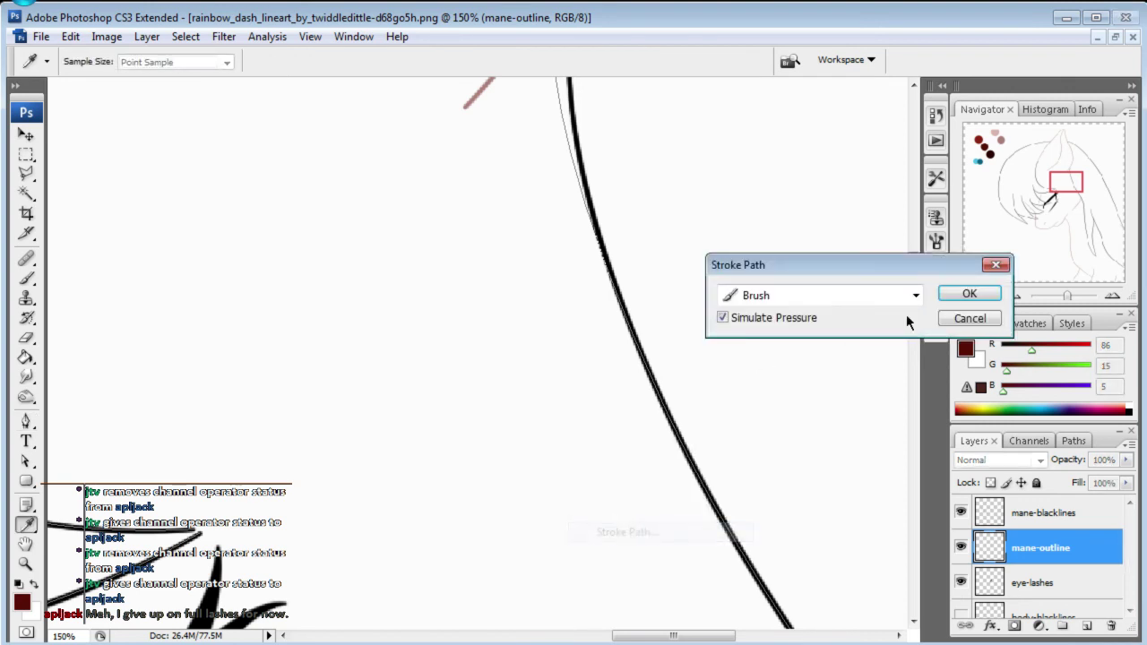
pyautogui.click(969, 295)
# - Hide mane-blacklines and the path outline, and view the result at 100% zoom
pyautogui.click(961, 514)
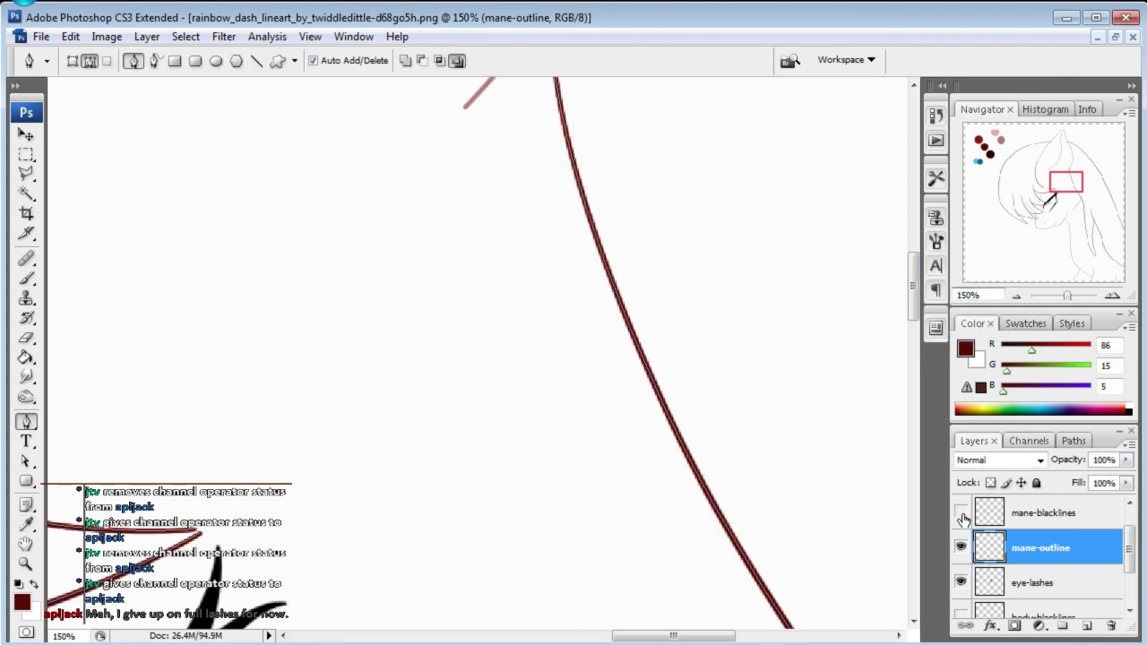
pyautogui.moveTo(1066, 190); pyautogui.dragTo(1064, 178)
pyautogui.hotkey('ctrl', 'h')
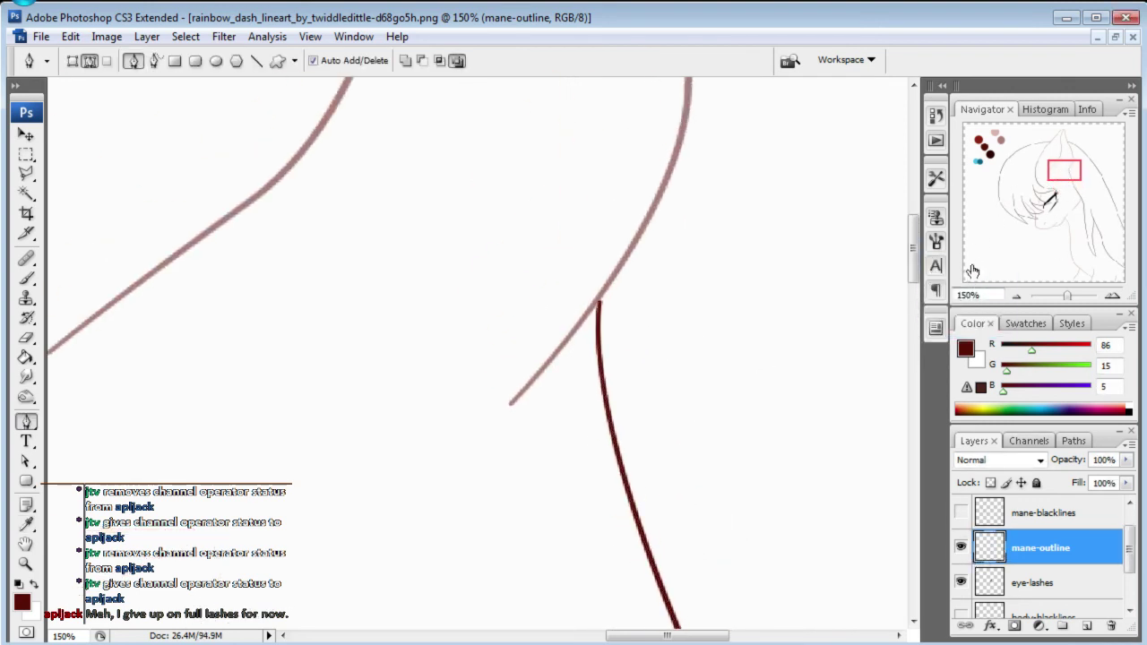
pyautogui.click(973, 295)
pyautogui.write('100')
pyautogui.press('Return')
pyautogui.moveTo(1060, 185)
pyautogui.mouseDown()
pyautogui.moveTo(1113, 291)
pyautogui.moveTo(1135, 260)
pyautogui.moveTo(1099, 301)
pyautogui.mouseUp()
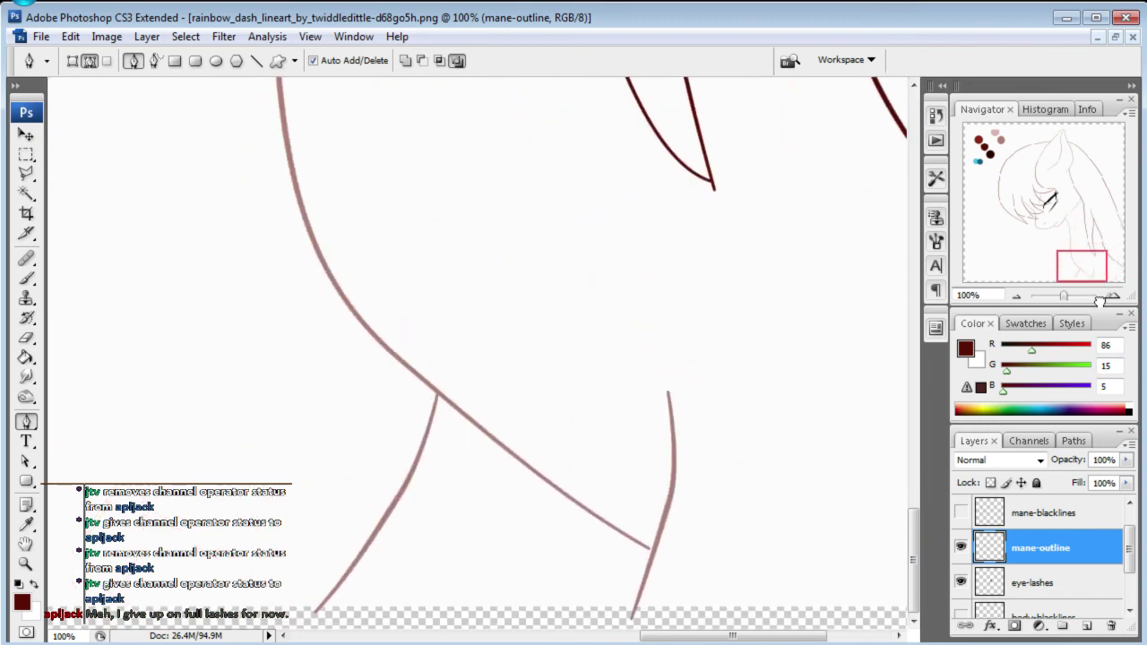
# - Shrink the canvas by 50 pixels in width and height, accepting the clipping
pyautogui.moveTo(1099, 299); pyautogui.dragTo(1013, 139)
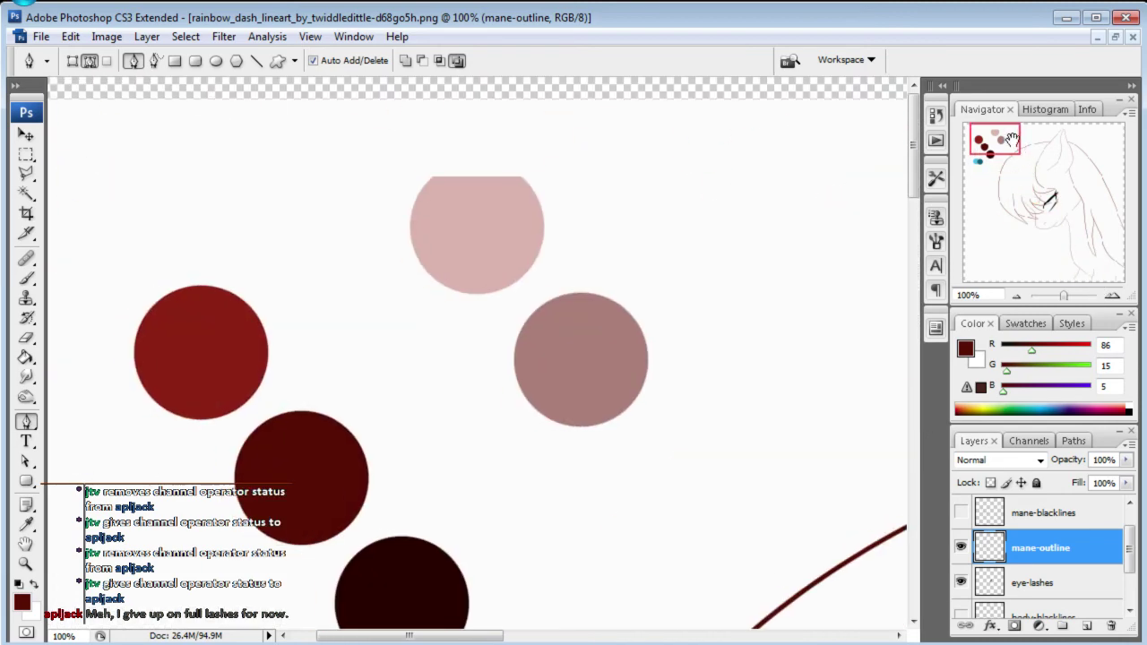
pyautogui.click(107, 35)
pyautogui.click(134, 182)
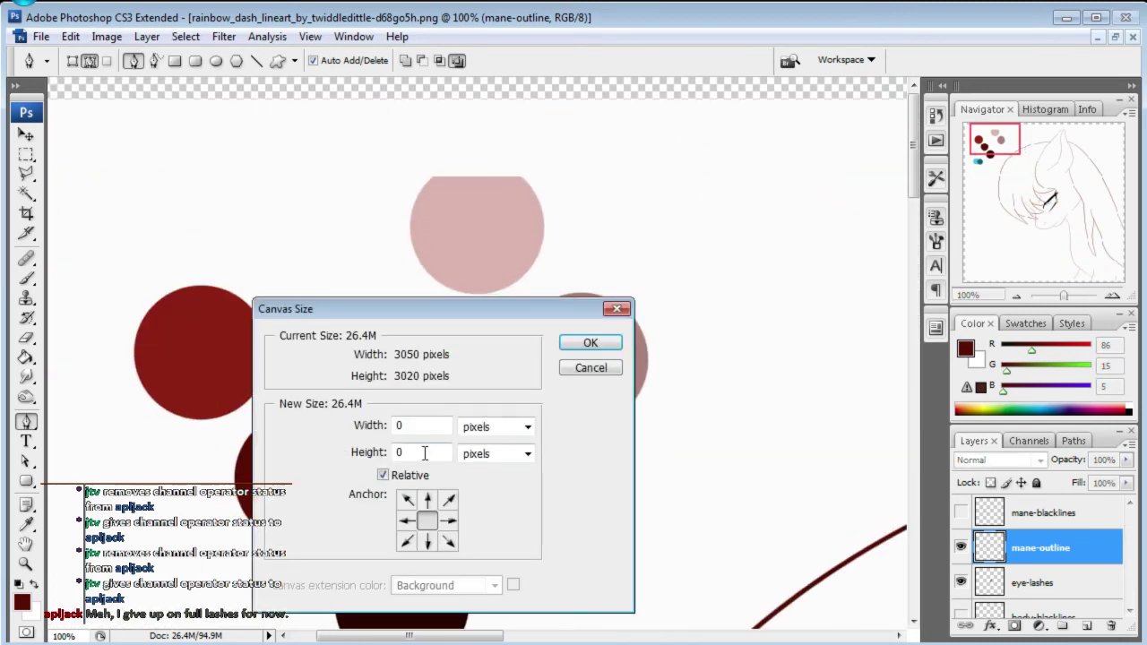
pyautogui.doubleClick(400, 427)
pyautogui.write('-50')
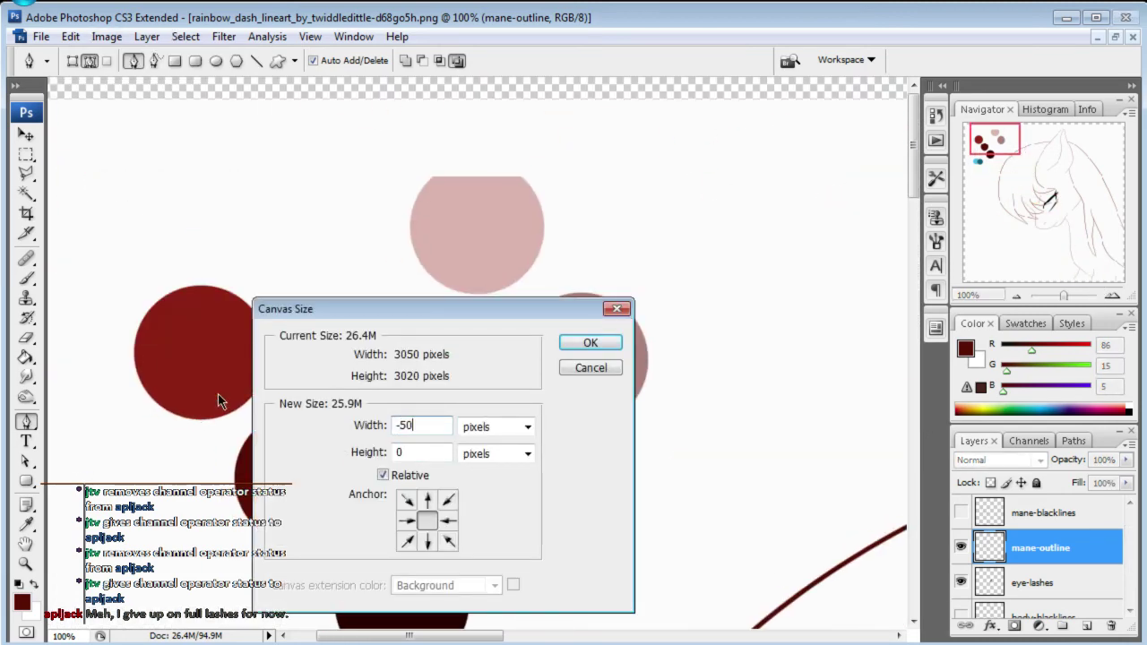
pyautogui.press('Tab')
pyautogui.write('-50')
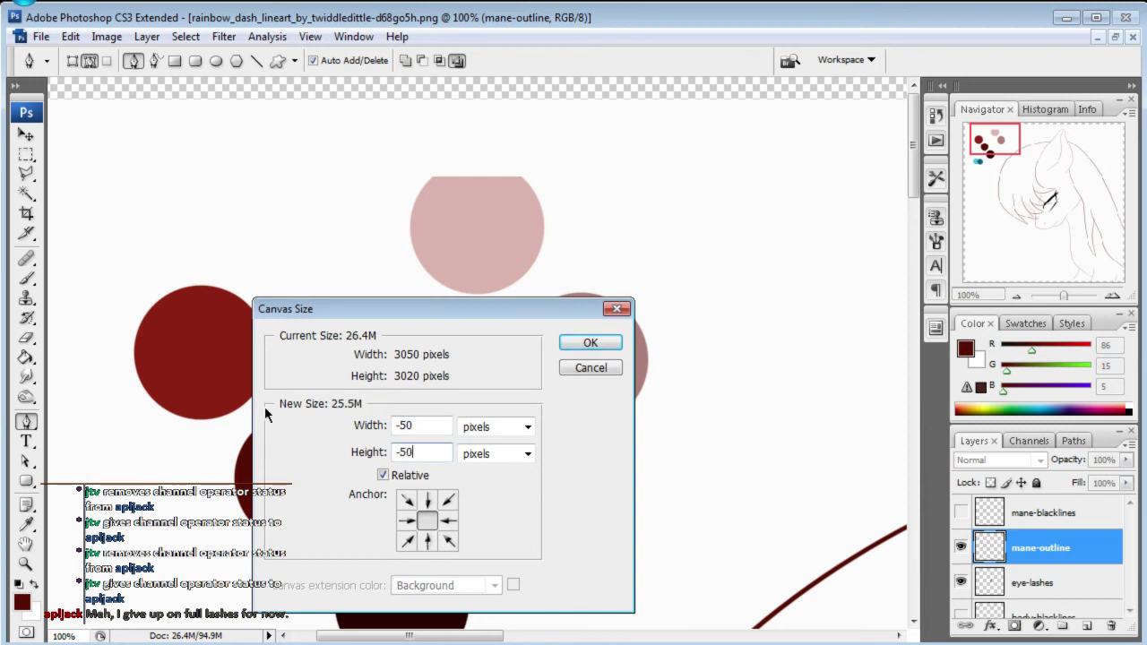
pyautogui.click(580, 342)
pyautogui.click(499, 259)
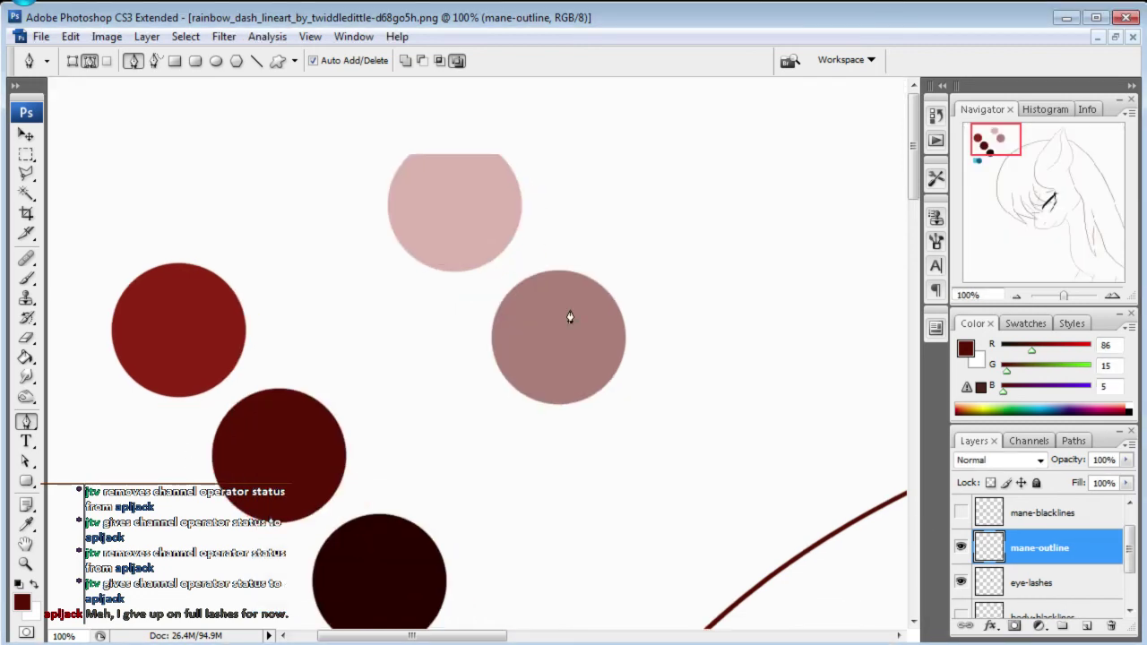
# - Rename Layer 1, beneath the body-colored lines, to body-base
pyautogui.moveTo(990, 139)
pyautogui.mouseDown()
pyautogui.moveTo(1065, 218)
pyautogui.moveTo(1050, 201)
pyautogui.mouseUp()
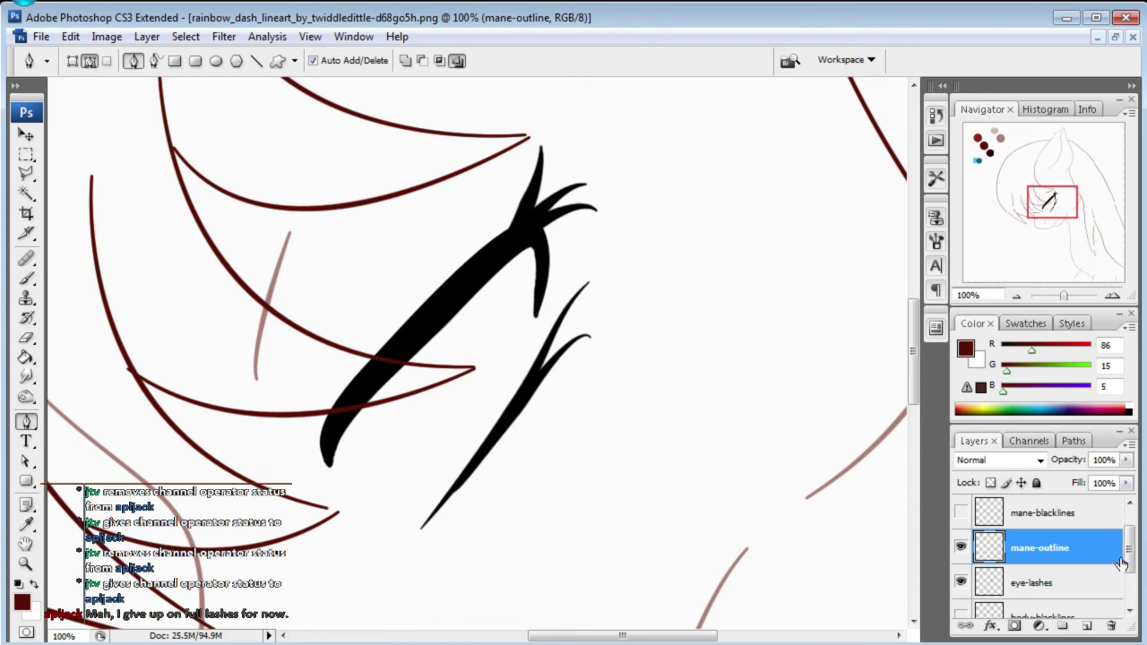
pyautogui.moveTo(1129, 561); pyautogui.dragTo(1128, 591)
pyautogui.click(1057, 581)
pyautogui.click(1075, 611)
pyautogui.doubleClick(1029, 602)
pyautogui.write('bo')
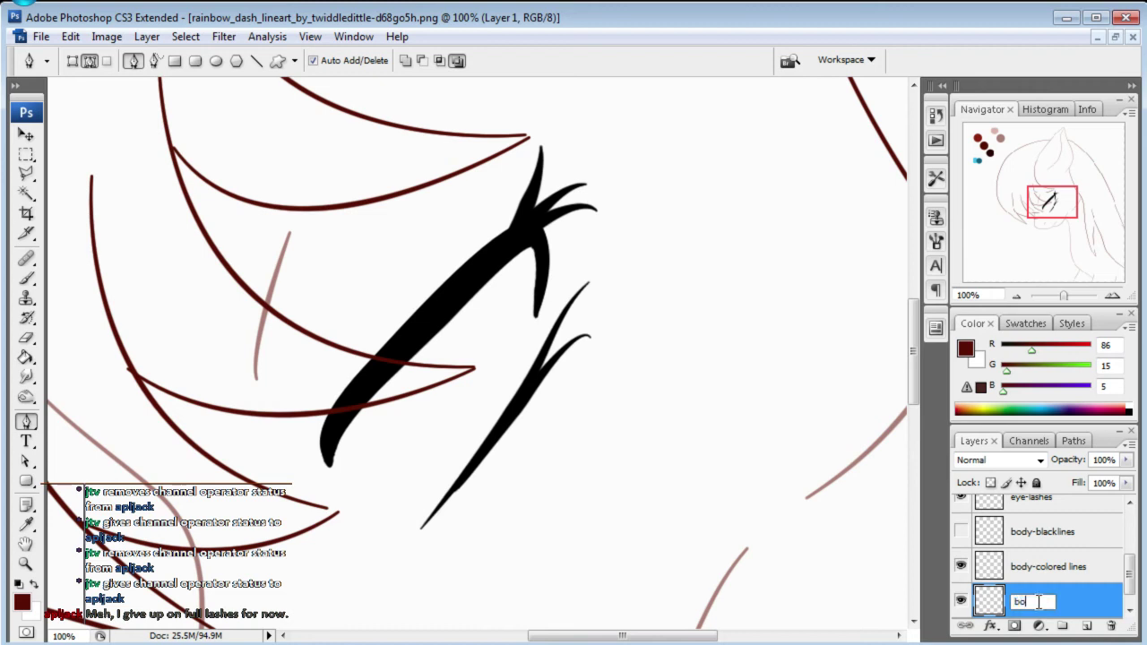
pyautogui.write('dy-base')
pyautogui.press('Return')
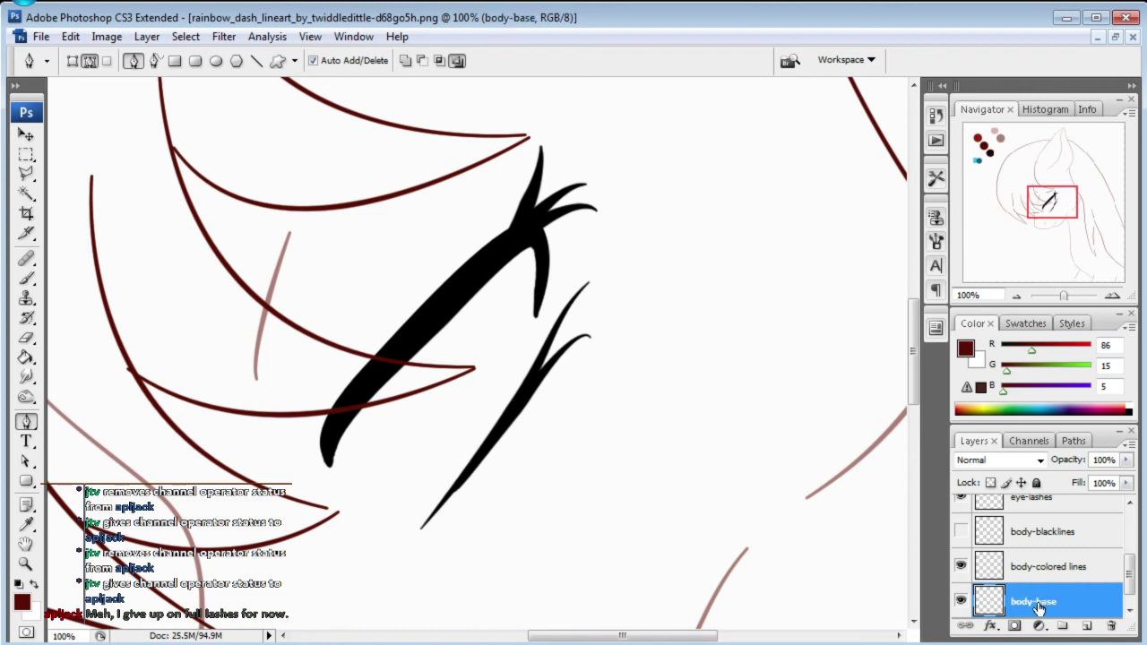
pyautogui.click(26, 279)
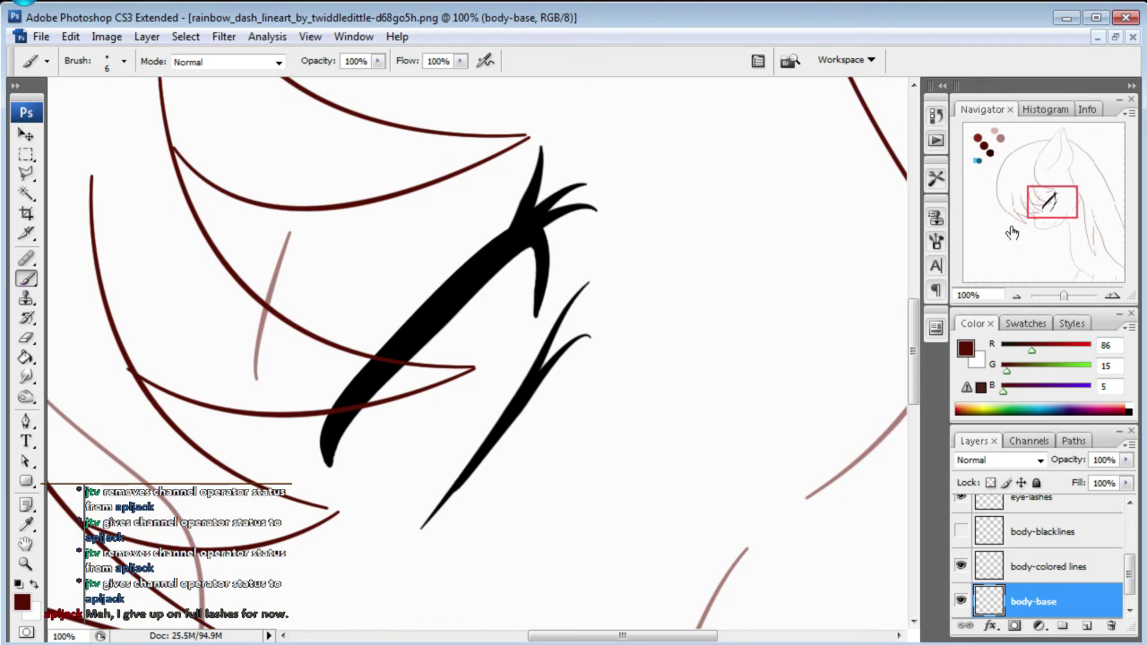
# - Pick the pale pink from the swatch circle and a 19 px round brush
pyautogui.moveTo(1037, 214); pyautogui.dragTo(979, 148)
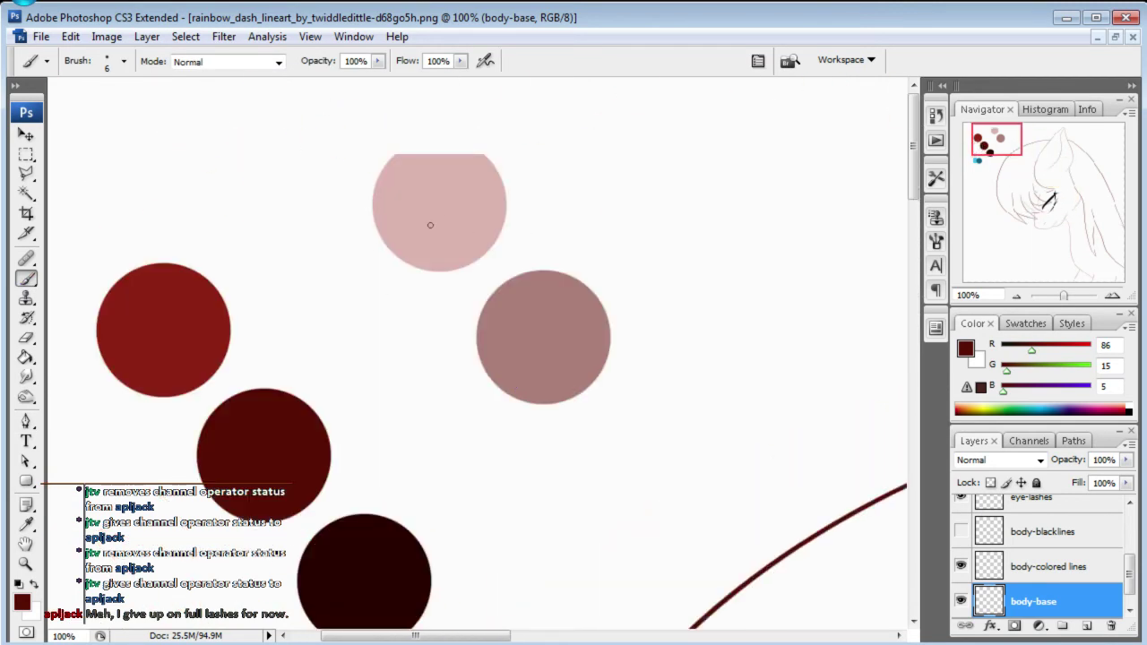
pyautogui.keyDown('alt'); pyautogui.click(430, 225); pyautogui.keyUp('alt')
pyautogui.click(124, 61)
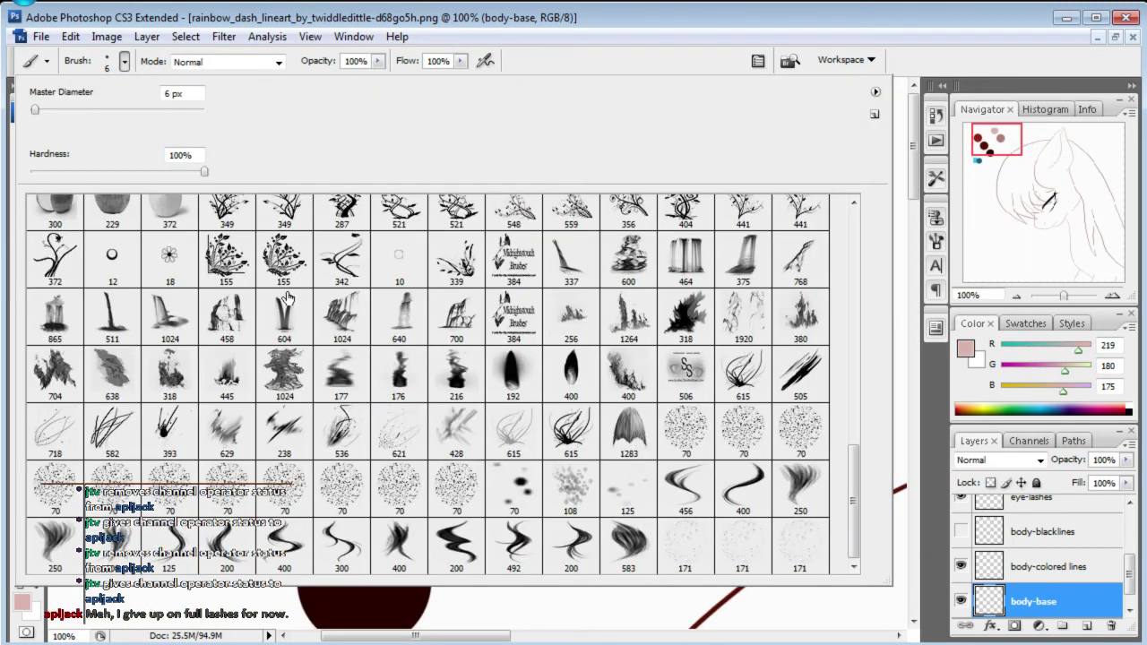
pyautogui.moveTo(857, 496); pyautogui.dragTo(852, 215)
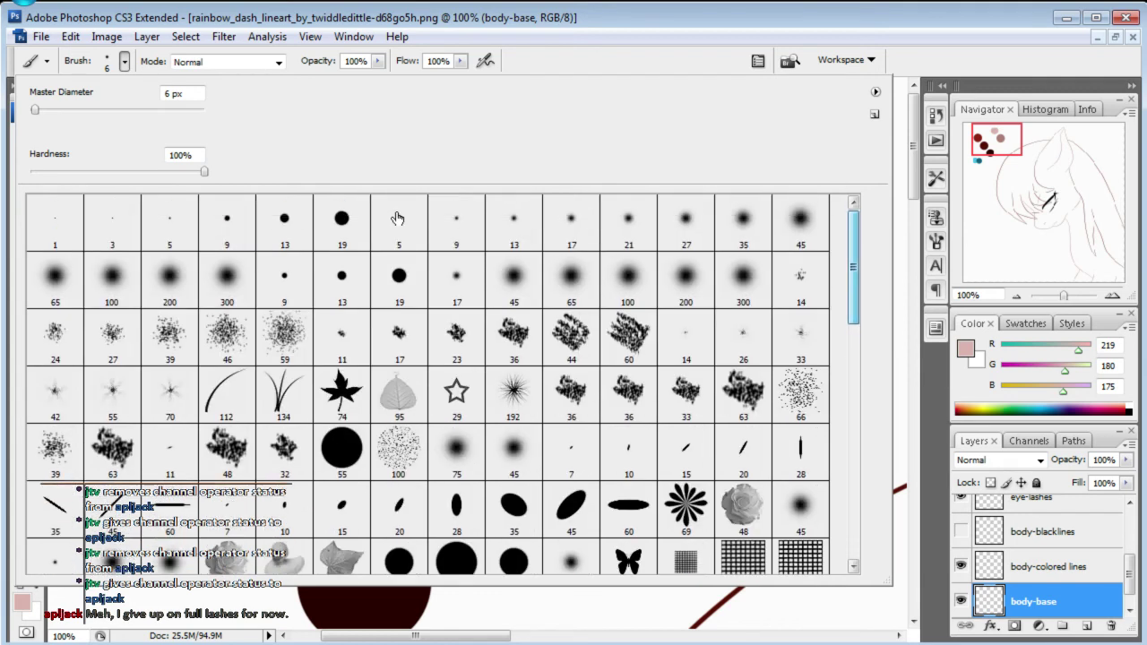
pyautogui.click(339, 224)
pyautogui.click(567, 8)
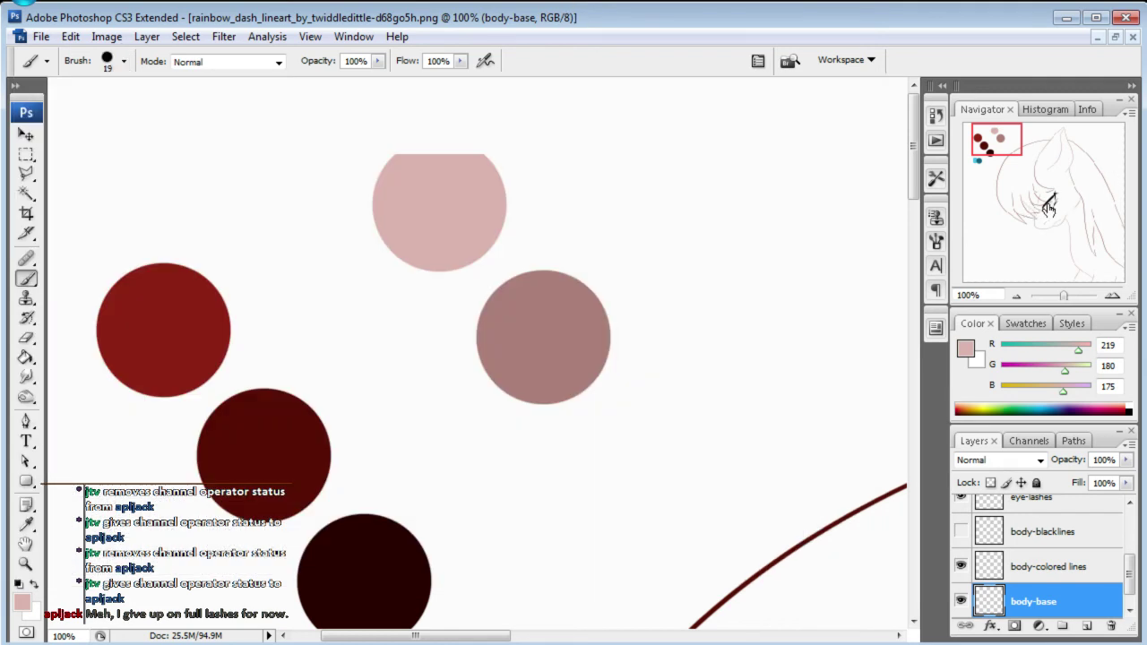
# - Paint pink along the upper lash's inner edge and the lower lid edge
pyautogui.moveTo(1049, 208); pyautogui.dragTo(1053, 200)
pyautogui.moveTo(543, 244); pyautogui.dragTo(535, 382)
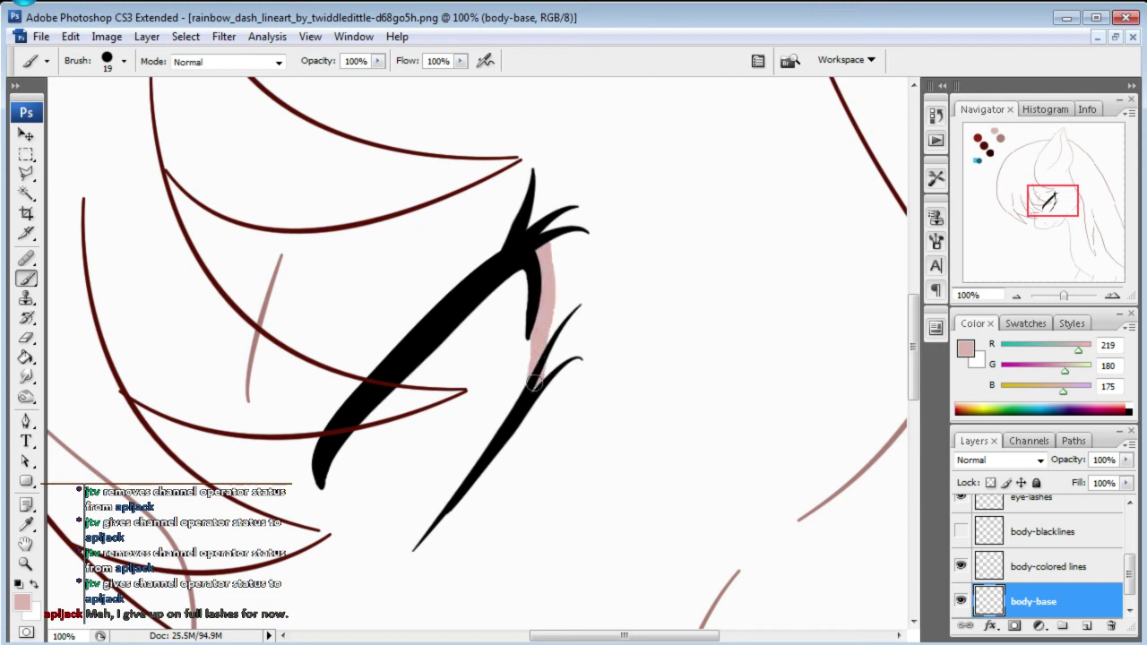
pyautogui.moveTo(537, 343)
pyautogui.mouseDown()
pyautogui.moveTo(533, 408)
pyautogui.moveTo(540, 305)
pyautogui.mouseUp()
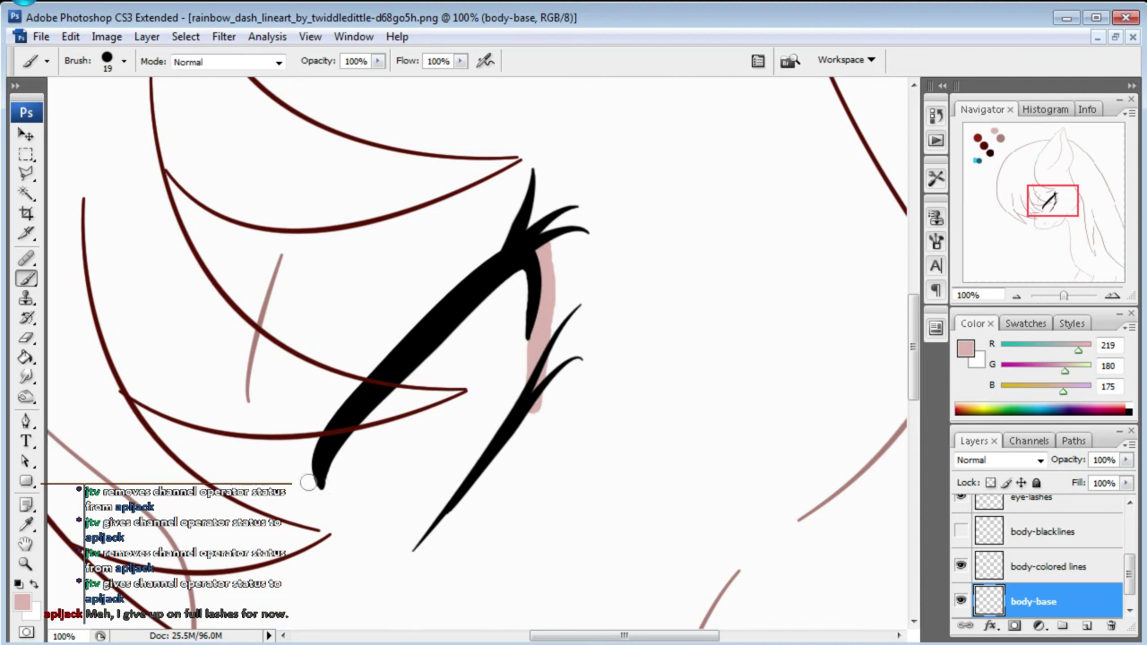
pyautogui.moveTo(311, 481)
pyautogui.mouseDown()
pyautogui.moveTo(346, 527)
pyautogui.moveTo(423, 561)
pyautogui.moveTo(332, 504)
pyautogui.mouseUp()
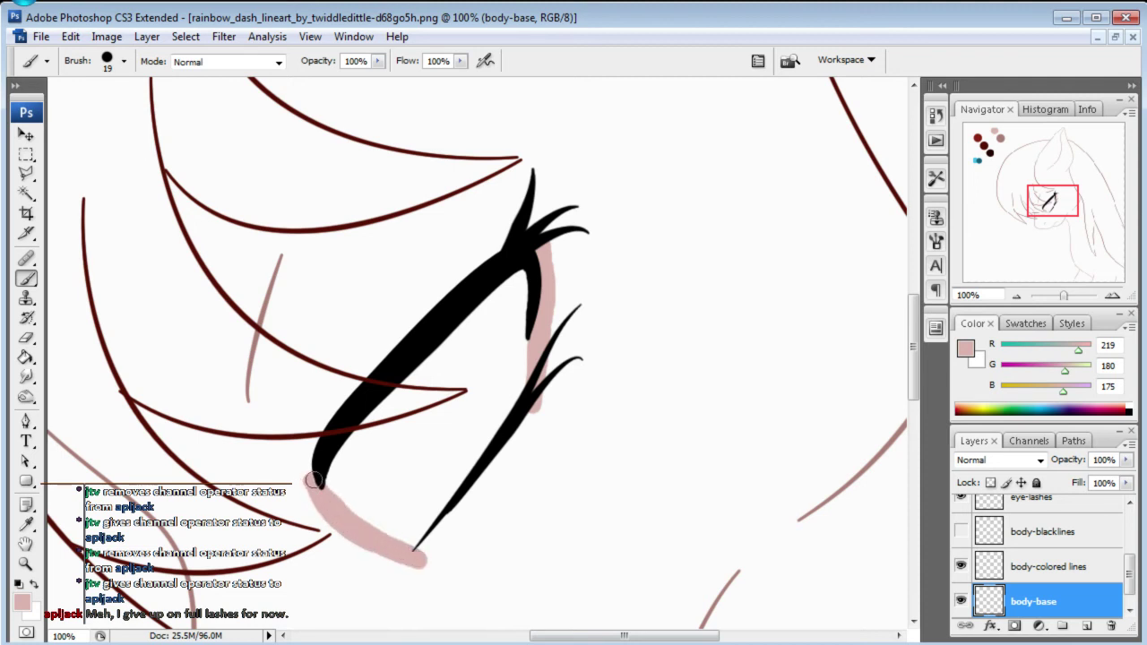
pyautogui.click(26, 338)
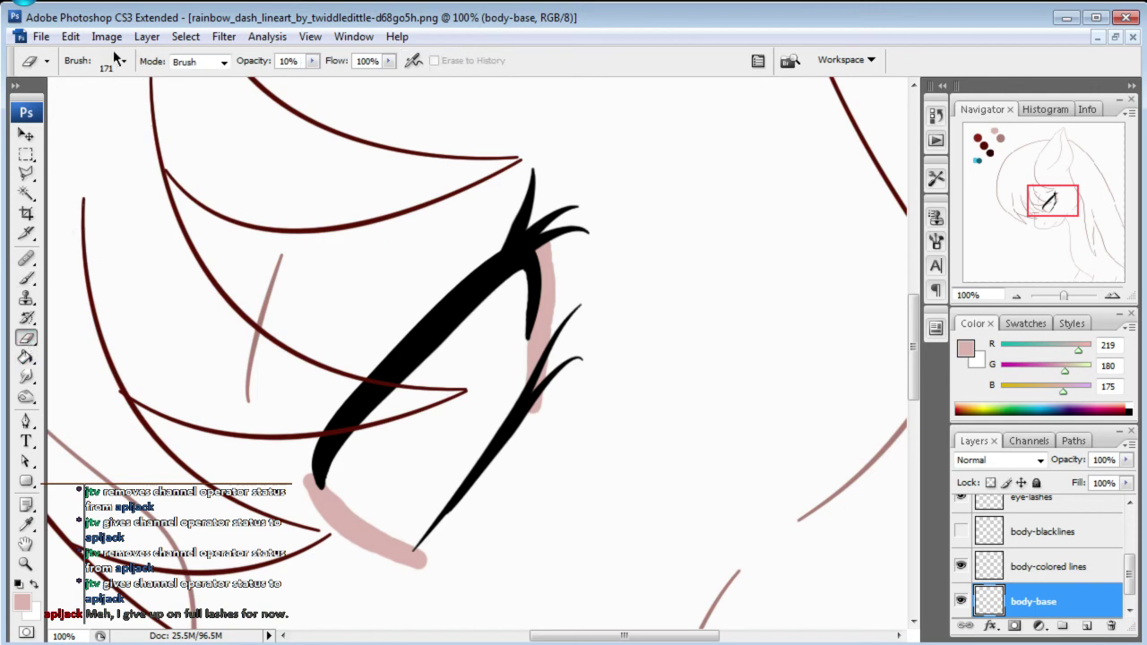
# - Set the eraser to a 13 px round brush at 100% opacity
pyautogui.click(122, 60)
pyautogui.click(284, 219)
pyautogui.click(334, 64)
pyautogui.click(303, 60)
pyautogui.write('100')
pyautogui.click(983, 294)
pyautogui.write('350')
# - At 350% zoom, erase pink overrunning the black line tip, then return to 100%
pyautogui.press('Return')
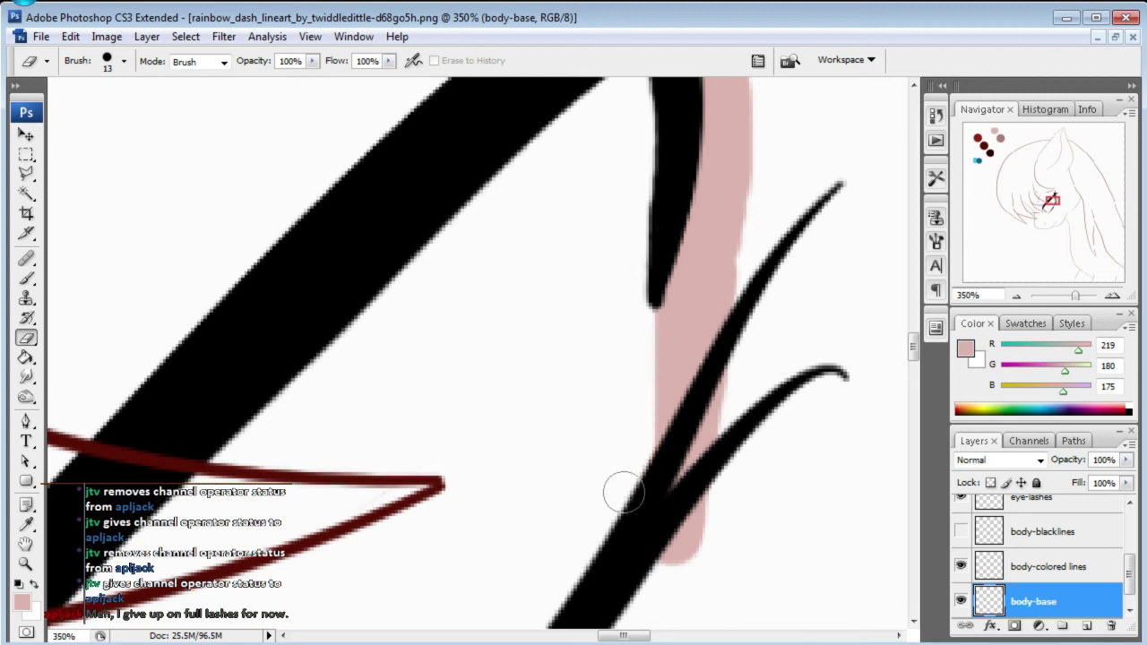
pyautogui.moveTo(1056, 197); pyautogui.dragTo(1053, 208)
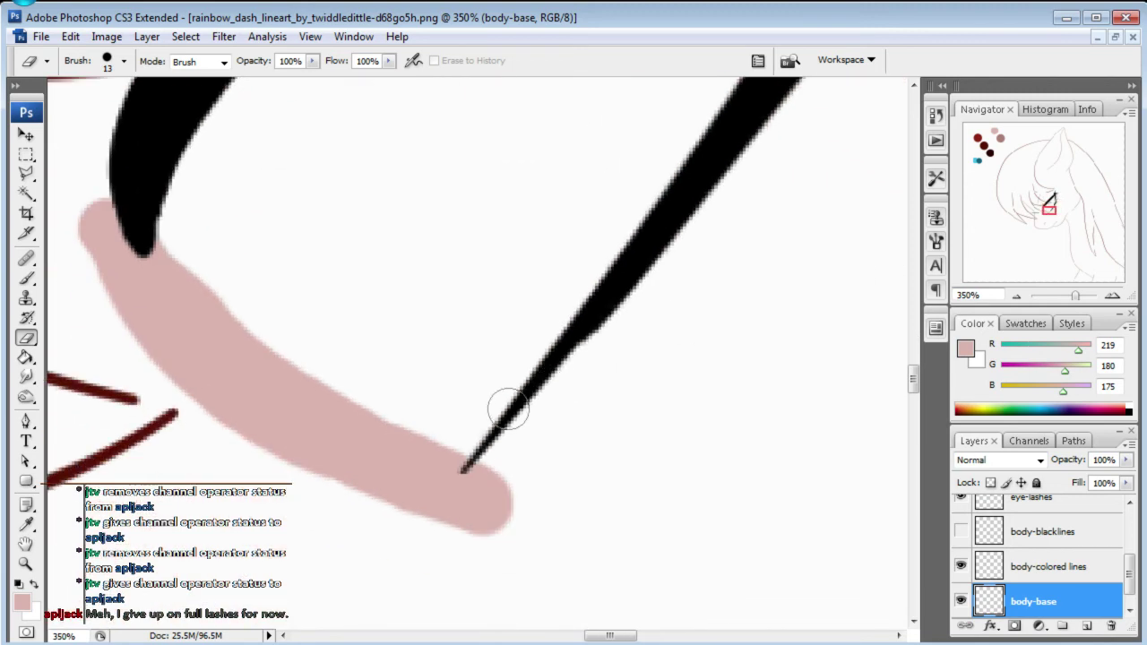
pyautogui.moveTo(452, 450)
pyautogui.mouseDown()
pyautogui.moveTo(335, 389)
pyautogui.moveTo(228, 305)
pyautogui.moveTo(164, 208)
pyautogui.moveTo(171, 248)
pyautogui.moveTo(178, 229)
pyautogui.moveTo(158, 225)
pyautogui.moveTo(236, 327)
pyautogui.moveTo(418, 433)
pyautogui.mouseUp()
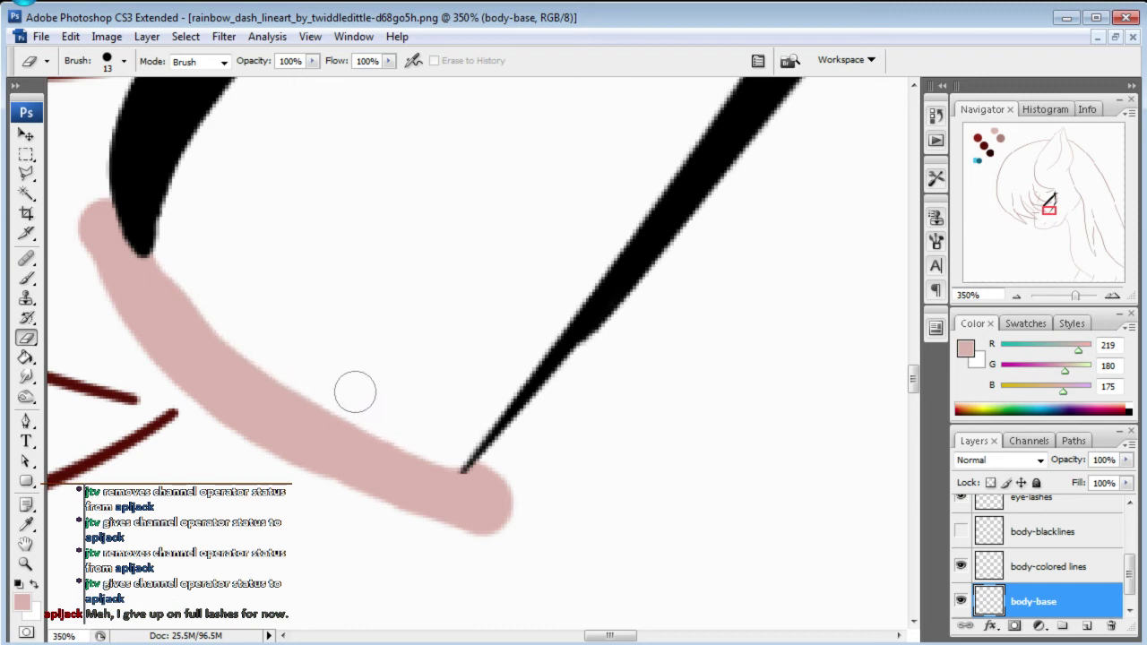
pyautogui.moveTo(1054, 213)
pyautogui.mouseDown()
pyautogui.moveTo(1054, 201)
pyautogui.moveTo(1067, 204)
pyautogui.mouseUp()
pyautogui.click(987, 294)
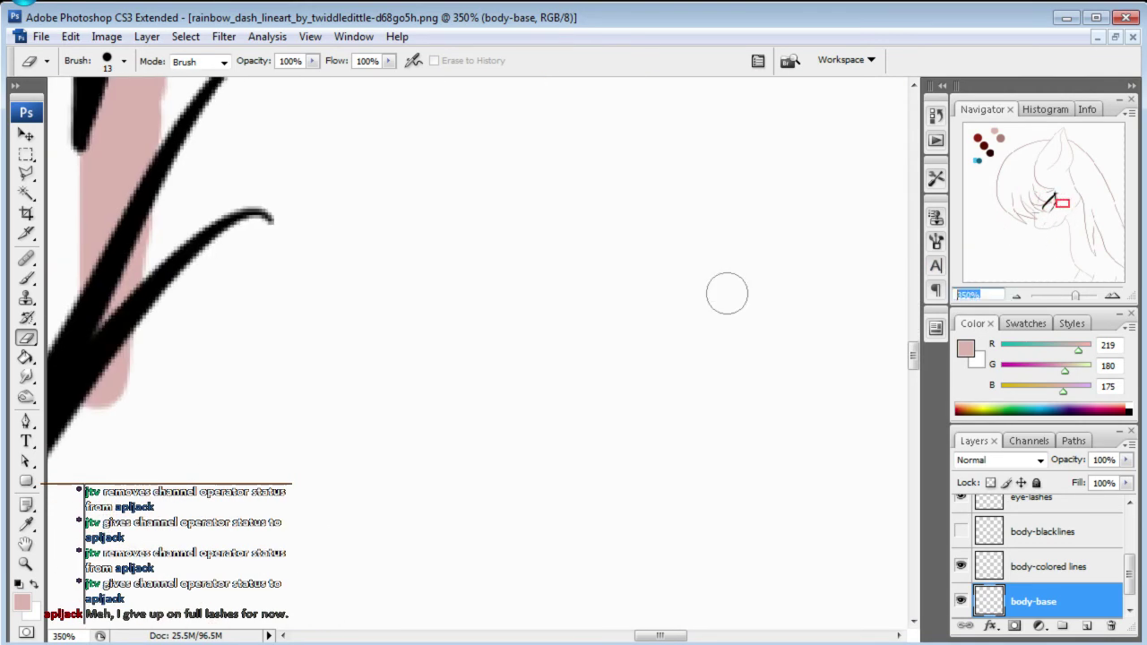
pyautogui.write('10')
pyautogui.press('Return')
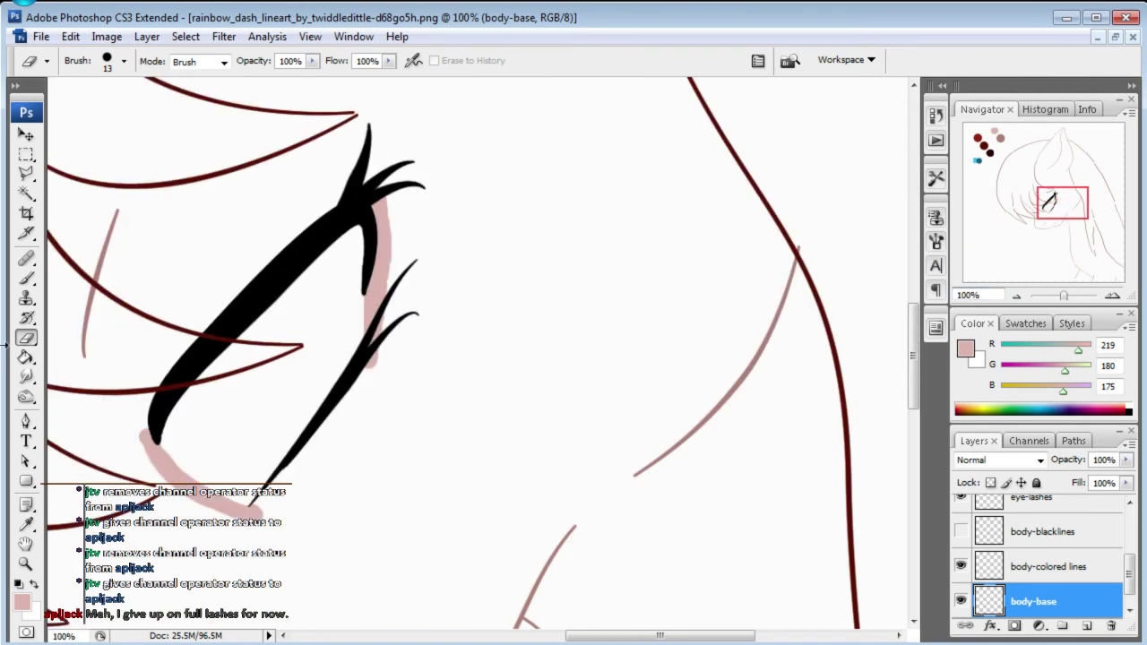
pyautogui.click(26, 193)
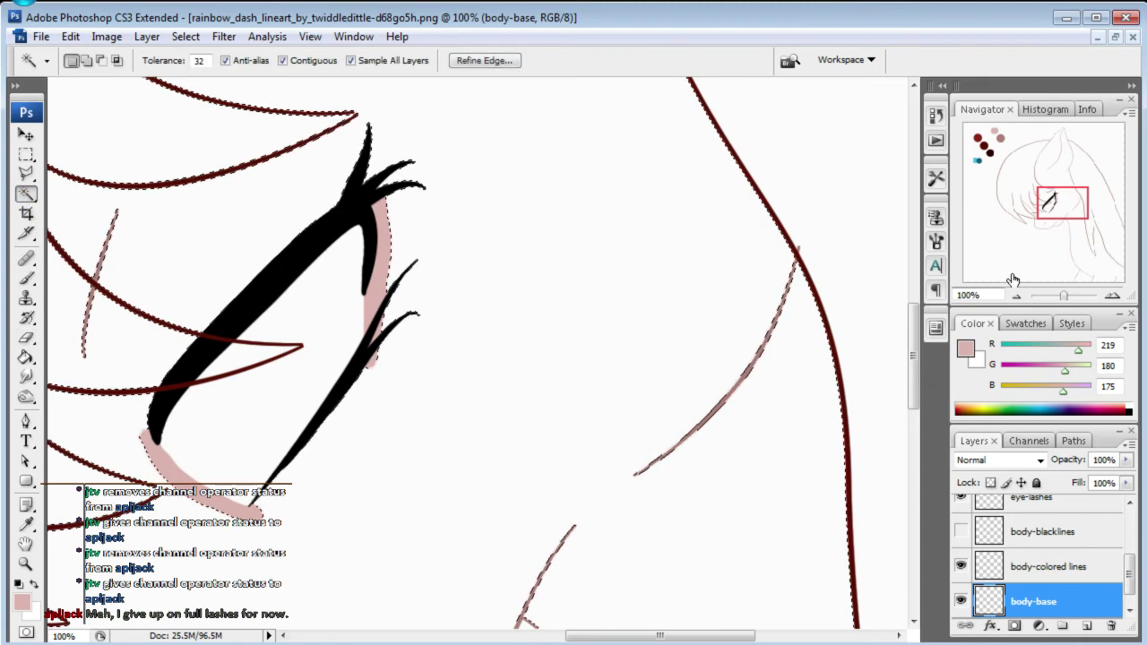
# - At 50% zoom, try a pink body fill, undo it and clear the selection
pyautogui.write('50')
pyautogui.press('Return')
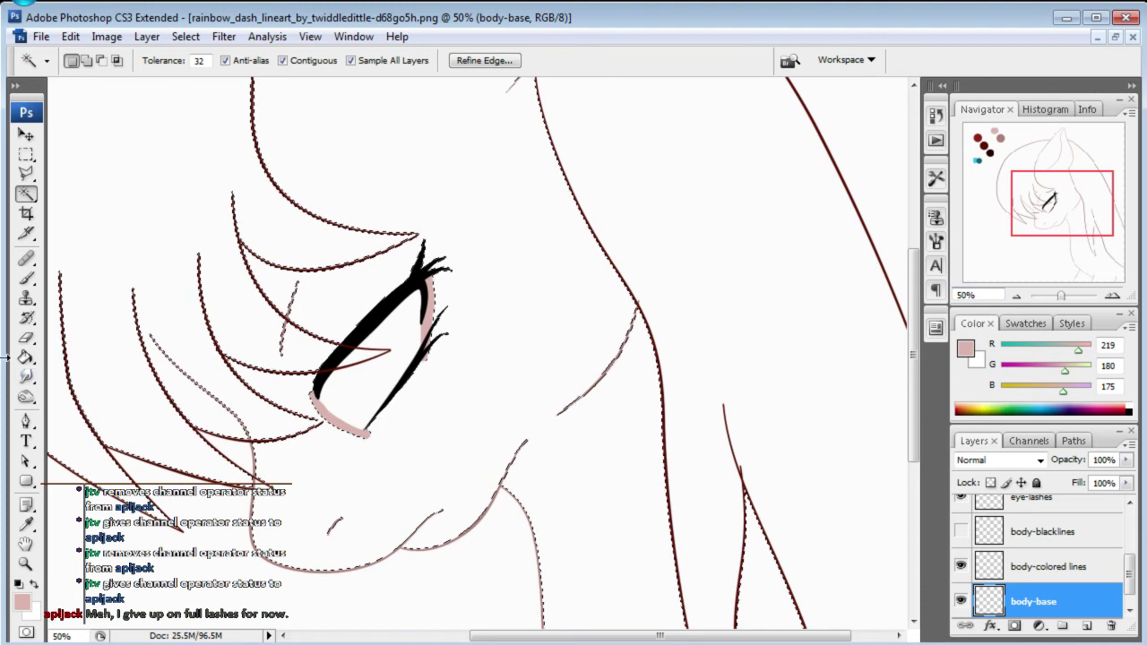
pyautogui.click(26, 357)
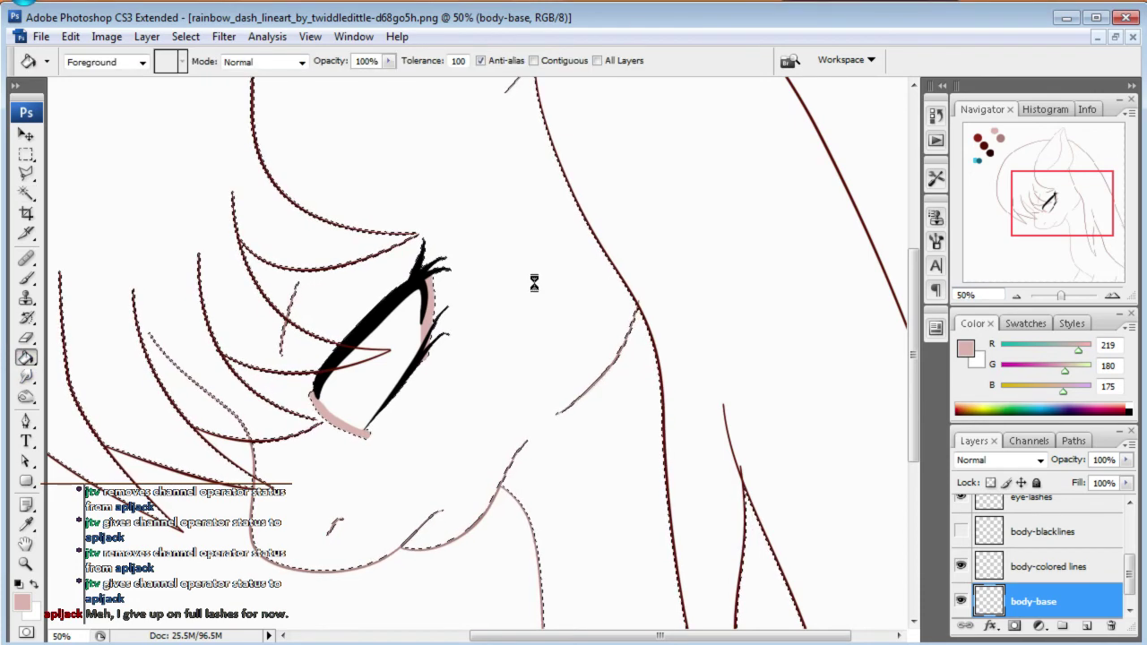
pyautogui.click(530, 278)
pyautogui.hotkey('ctrl', 'z')
pyautogui.moveTo(1058, 209)
pyautogui.mouseDown()
pyautogui.moveTo(1049, 172)
pyautogui.moveTo(1022, 217)
pyautogui.mouseUp()
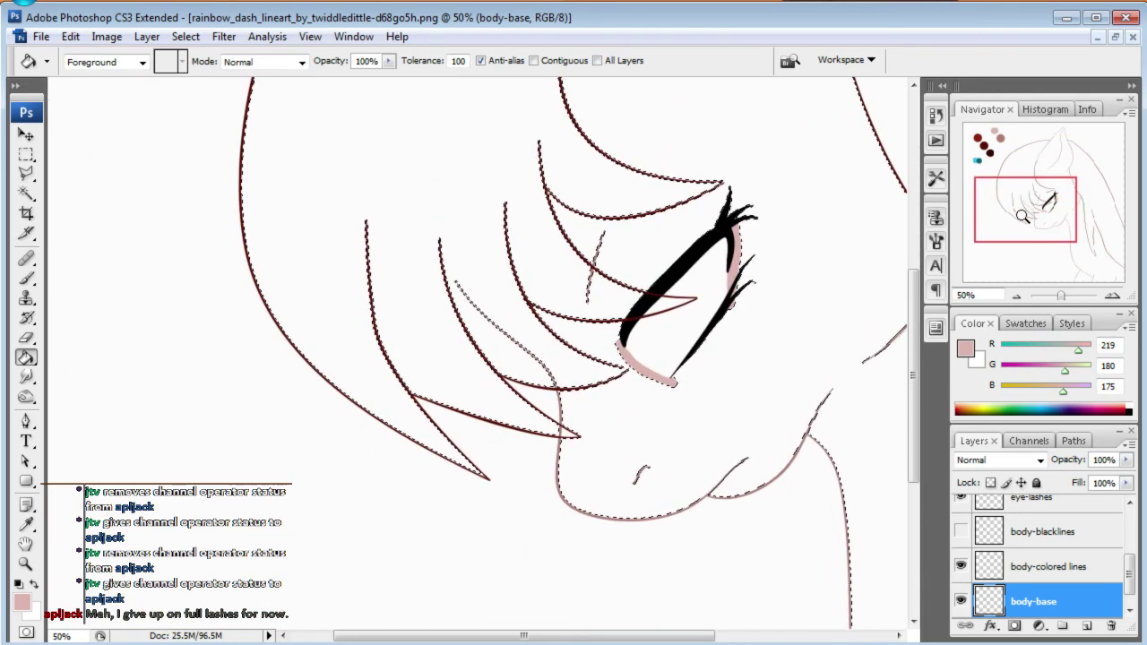
pyautogui.hotkey('ctrl', 'd')
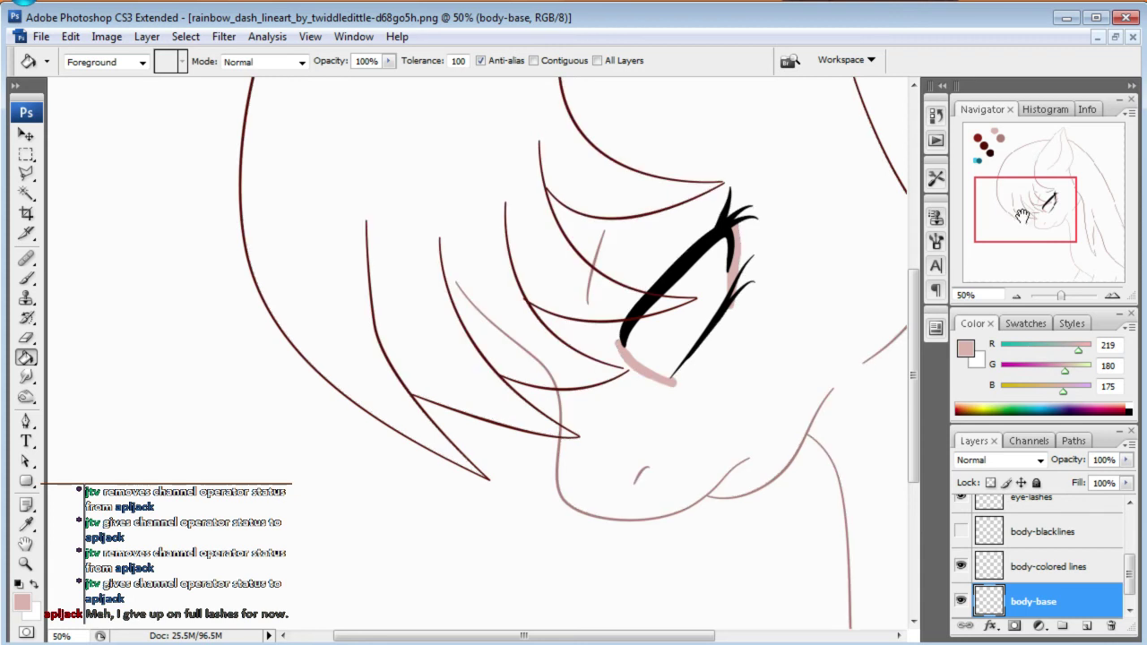
# - At 150% zoom, dab a small pink spot and Magic Wand the line art again
pyautogui.click(26, 281)
pyautogui.click(989, 294)
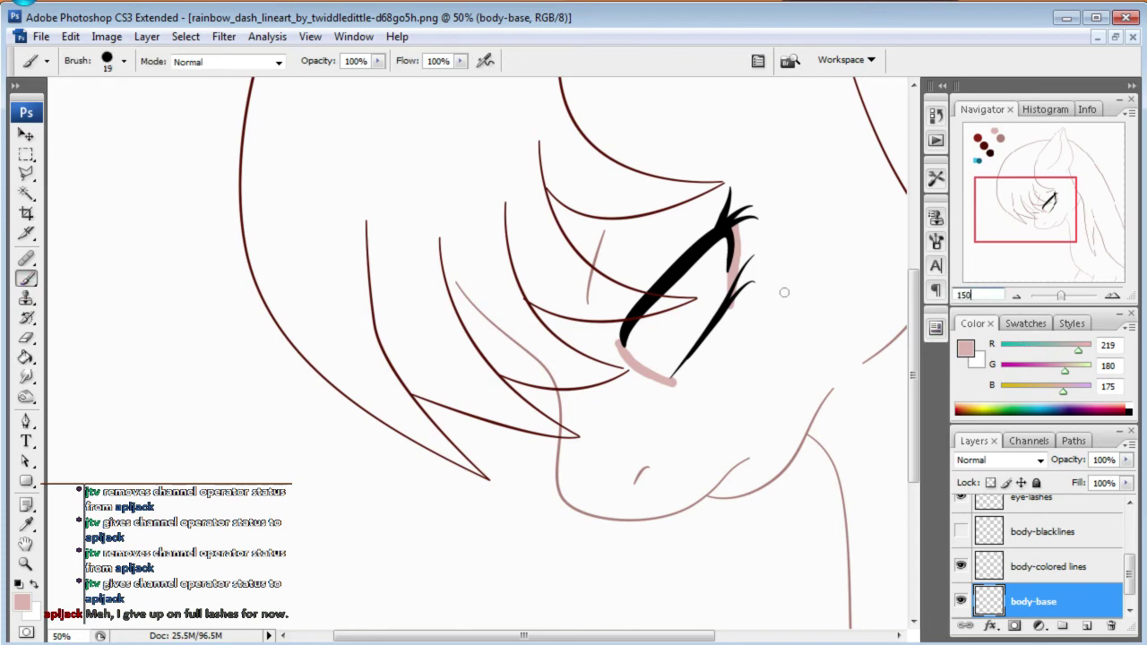
pyautogui.press('Return')
pyautogui.moveTo(1018, 231); pyautogui.dragTo(1029, 215)
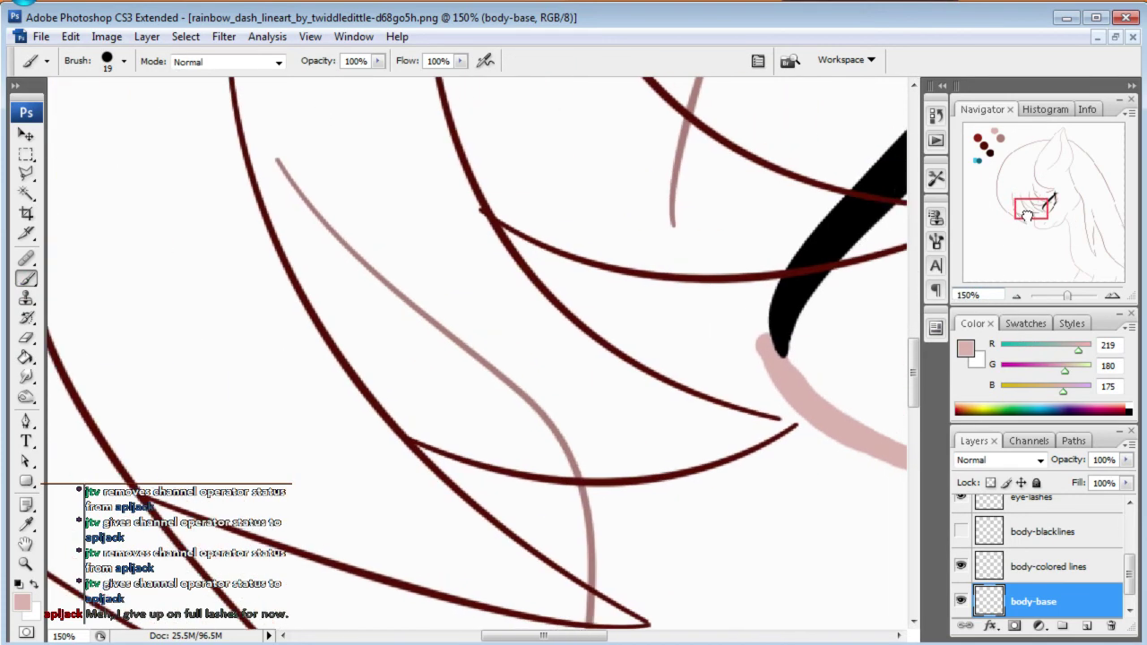
pyautogui.click(781, 408)
pyautogui.moveTo(1021, 215); pyautogui.dragTo(1028, 216)
pyautogui.click(26, 194)
pyautogui.click(532, 403)
pyautogui.moveTo(1044, 209); pyautogui.dragTo(1050, 199)
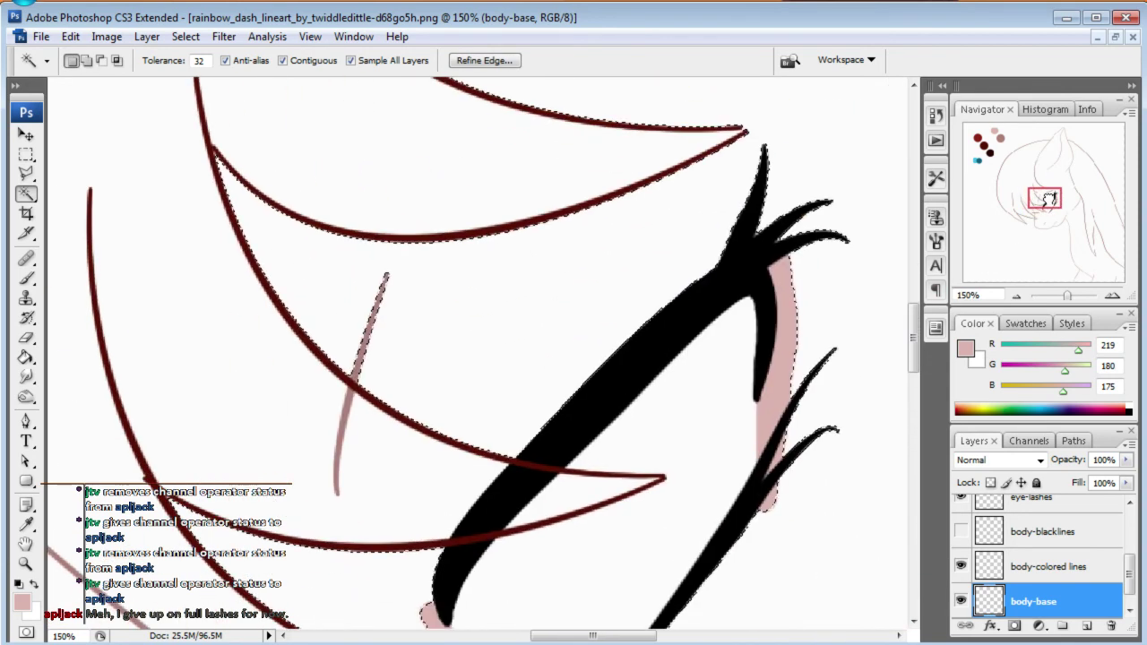
# - Check the line selection and expand it by 2 pixels
pyautogui.moveTo(1050, 199); pyautogui.dragTo(1051, 193)
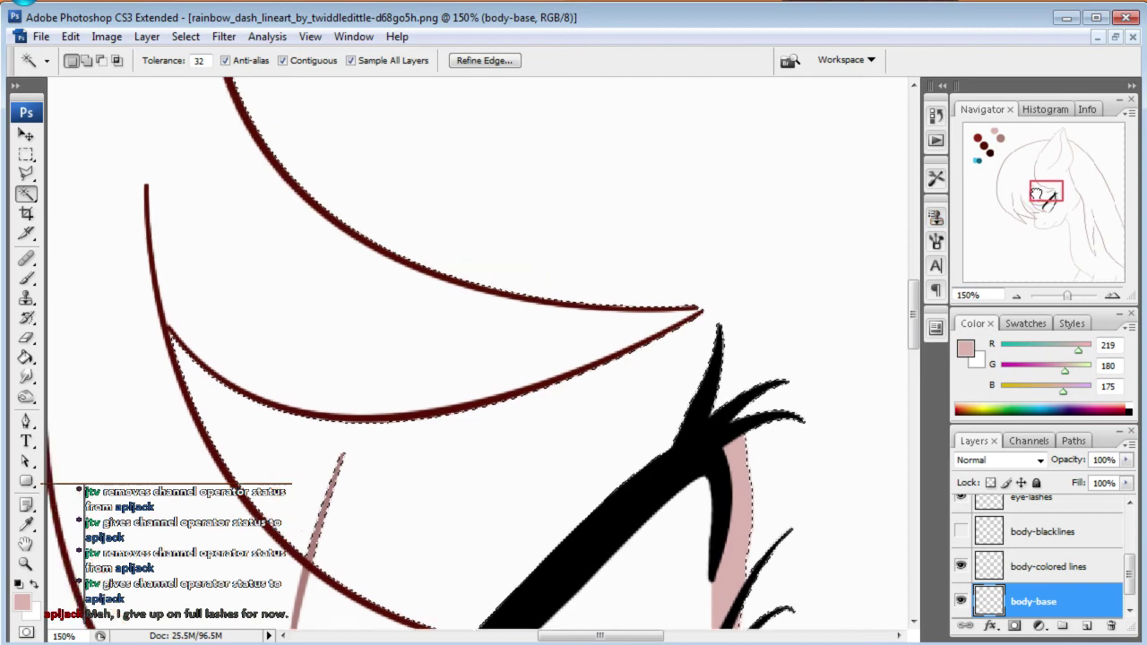
pyautogui.moveTo(1038, 194); pyautogui.dragTo(1142, 285)
pyautogui.moveTo(1108, 349); pyautogui.dragTo(1072, 370)
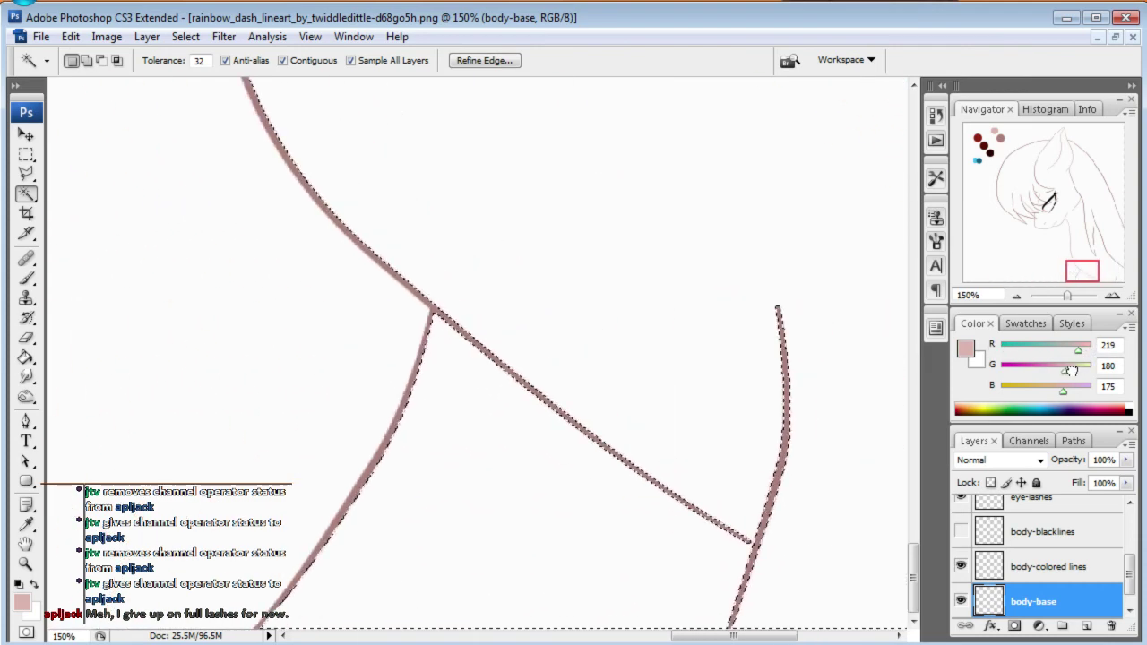
pyautogui.click(186, 36)
pyautogui.moveTo(200, 234)
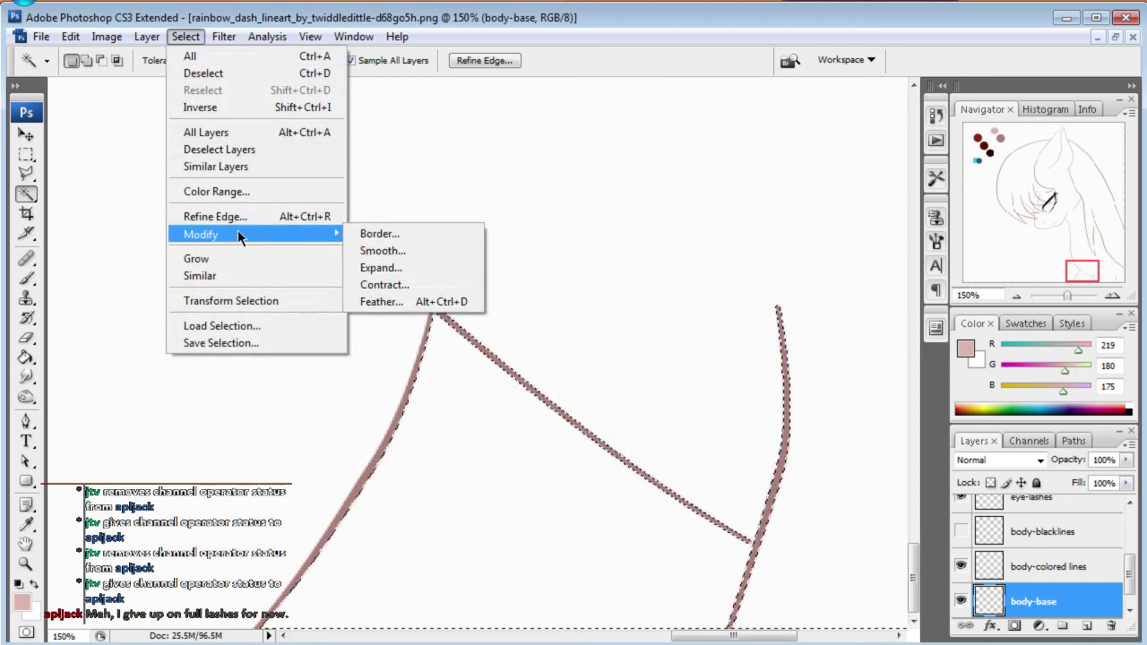
pyautogui.click(423, 267)
pyautogui.write('2')
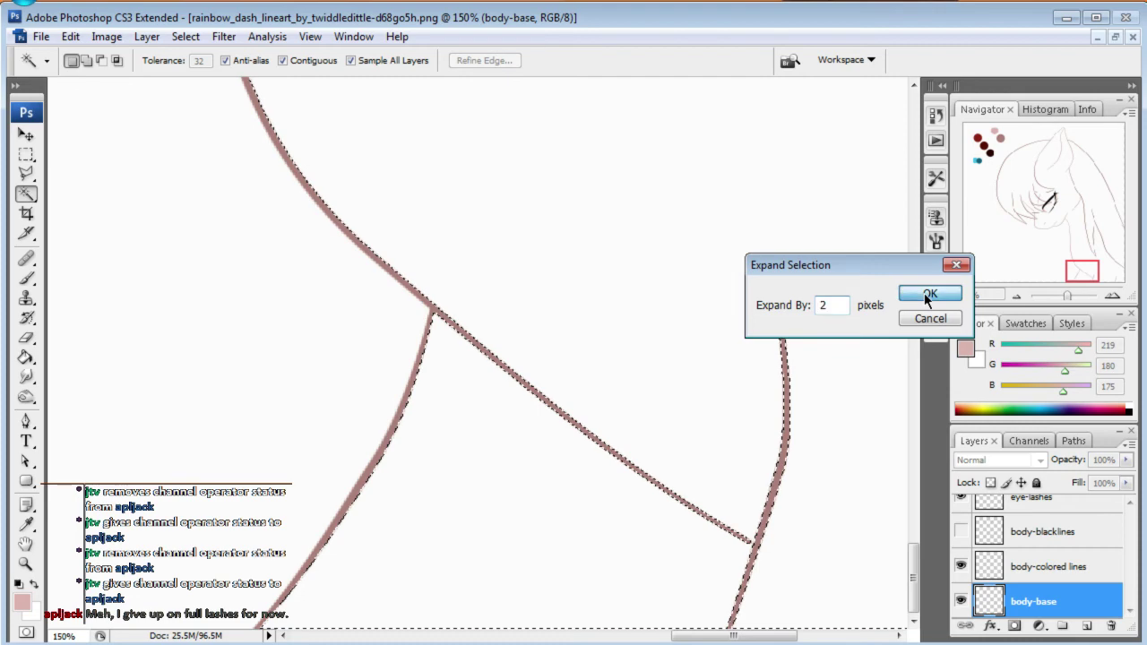
pyautogui.click(940, 293)
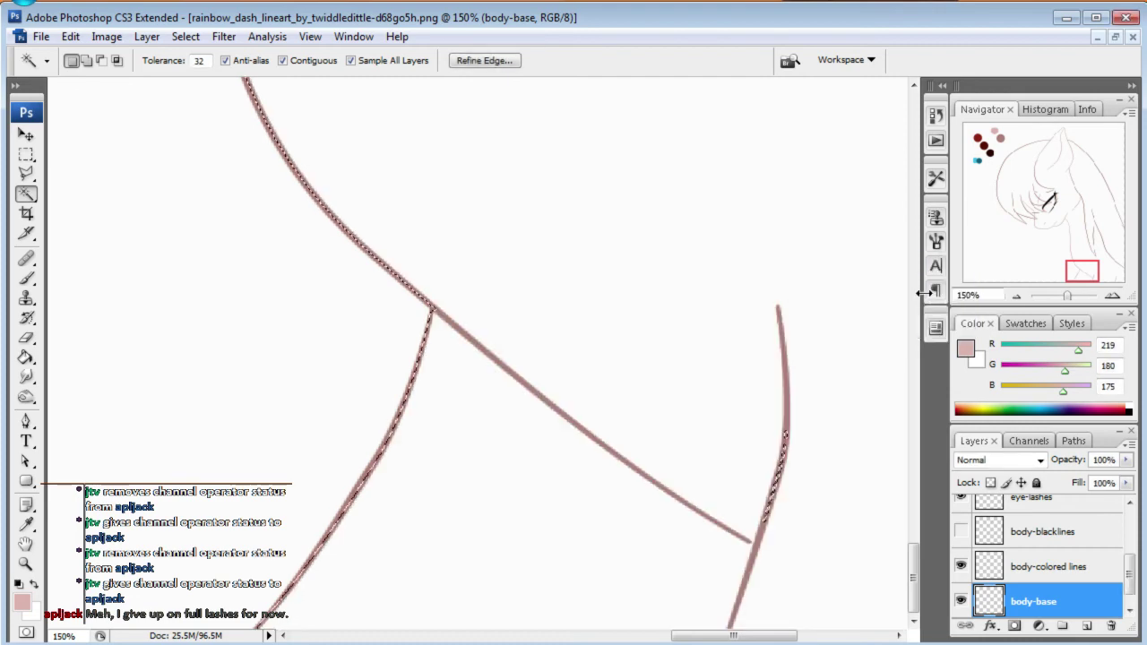
# - Paint Bucket the pony's body with pale pink on body-base
pyautogui.click(26, 357)
pyautogui.click(636, 246)
pyautogui.moveTo(1082, 270)
pyautogui.mouseDown()
pyautogui.moveTo(1065, 218)
pyautogui.moveTo(1047, 204)
pyautogui.mouseUp()
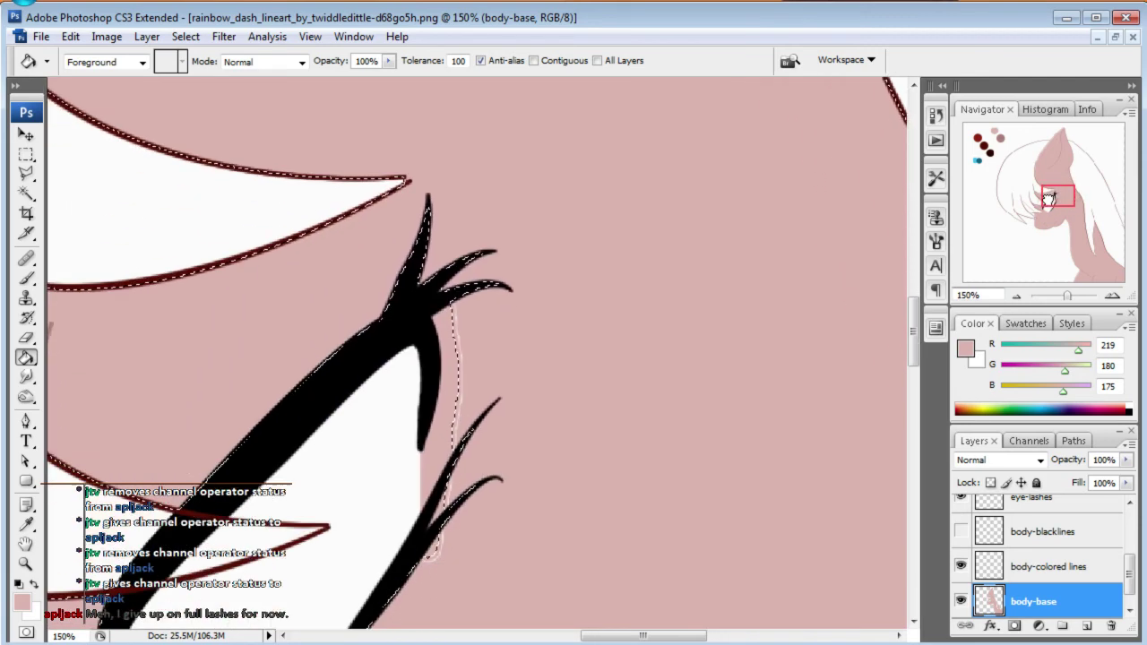
# - Switch to the brush, deselect, and pan to the area up-left of the eye
pyautogui.click(26, 278)
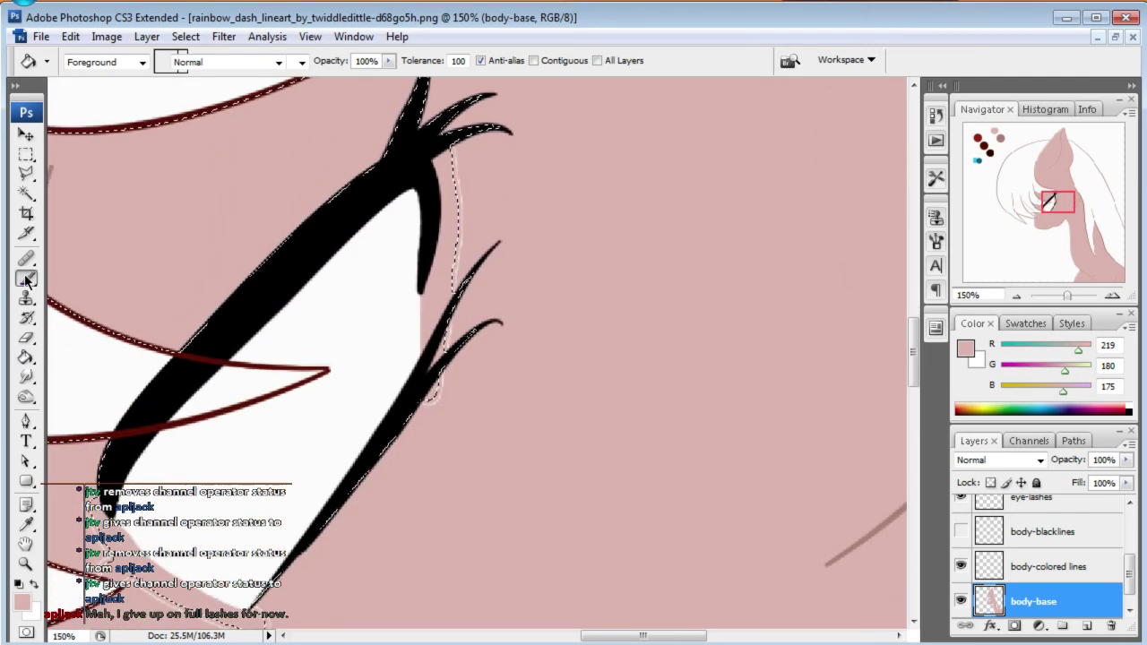
pyautogui.hotkey('ctrl', 'd')
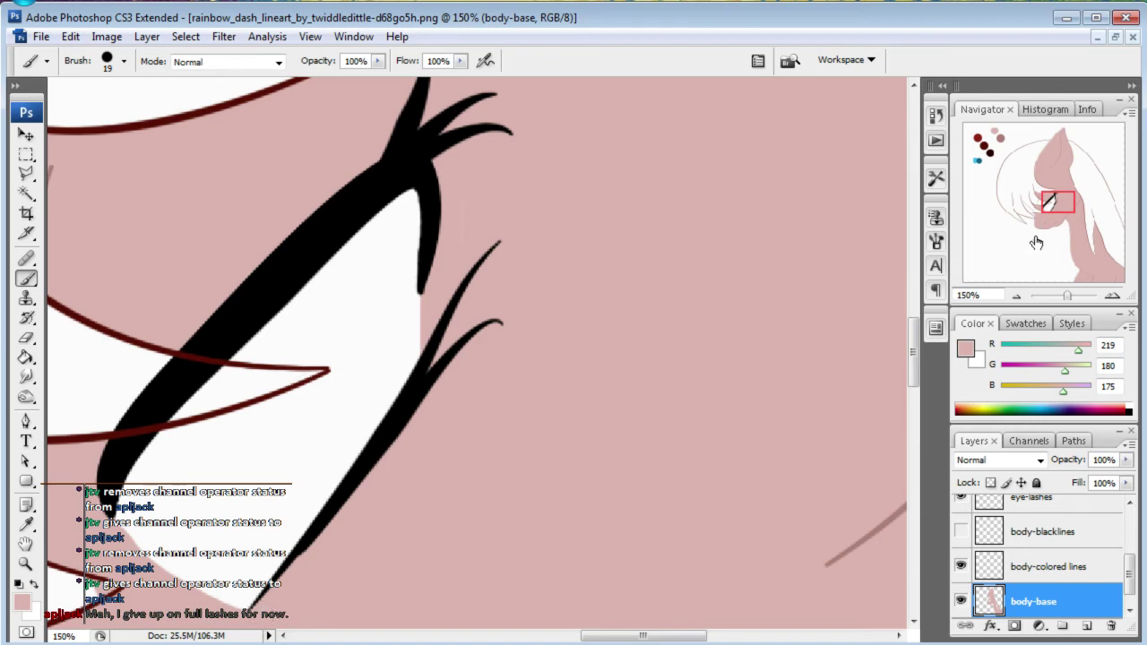
pyautogui.moveTo(1053, 205); pyautogui.dragTo(1045, 197)
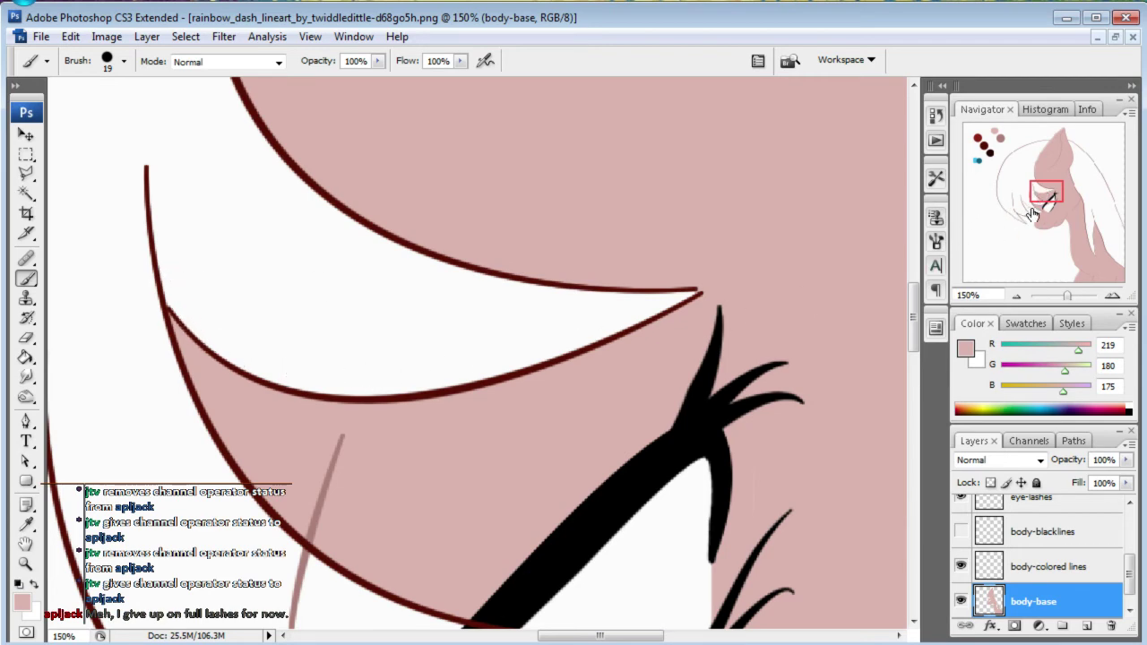
# - Zoom to 100% and inspect the ear, eye, cheek and muzzle
pyautogui.moveTo(1033, 213); pyautogui.dragTo(1043, 211)
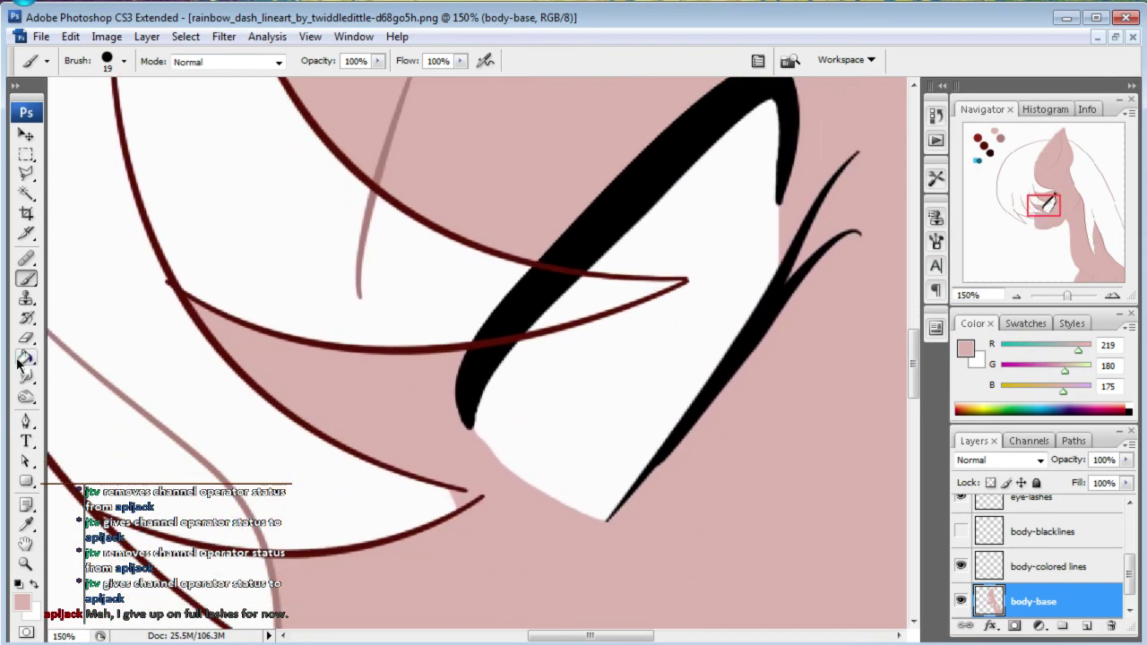
pyautogui.moveTo(1051, 207); pyautogui.dragTo(1062, 176)
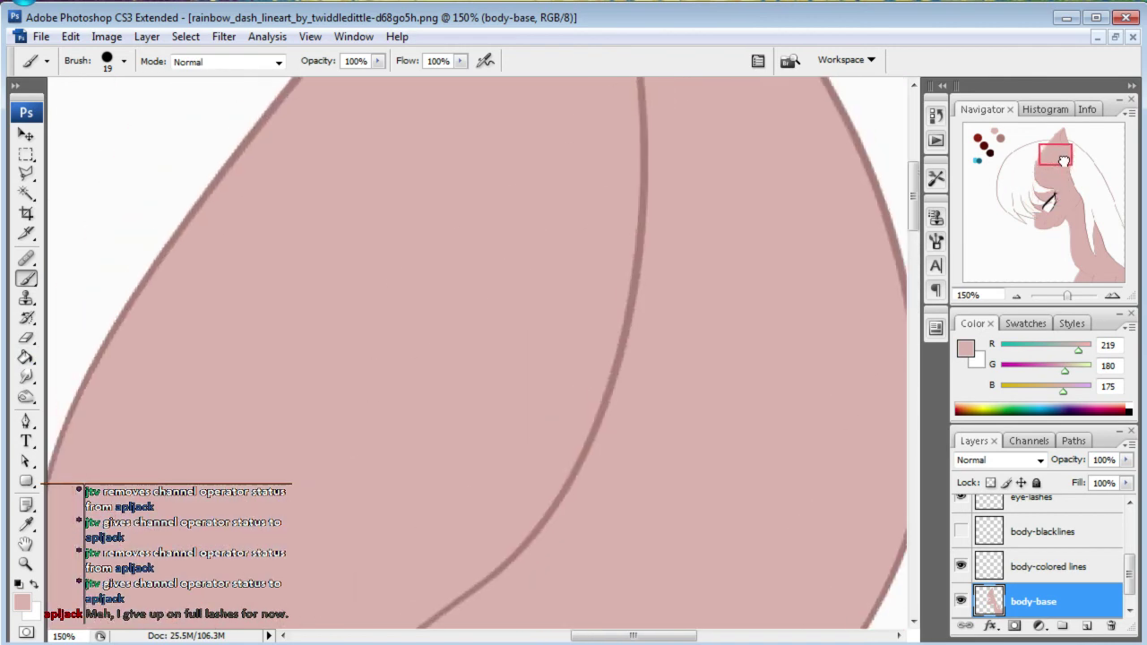
pyautogui.click(989, 297)
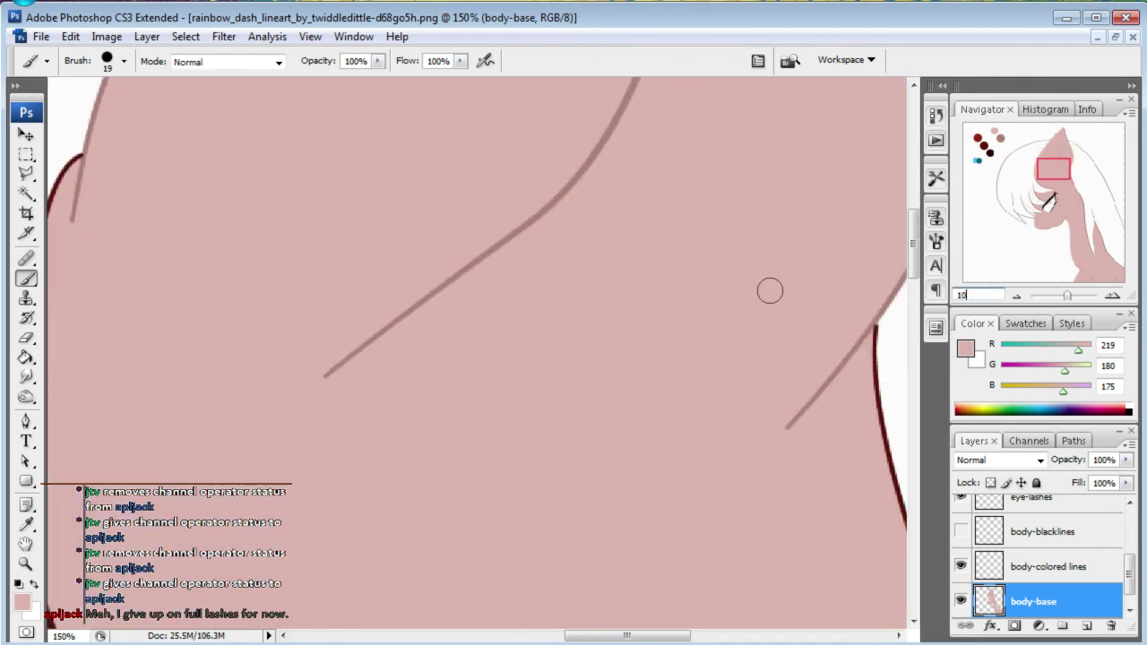
pyautogui.write('0')
pyautogui.press('Return')
pyautogui.moveTo(1047, 203); pyautogui.dragTo(1073, 213)
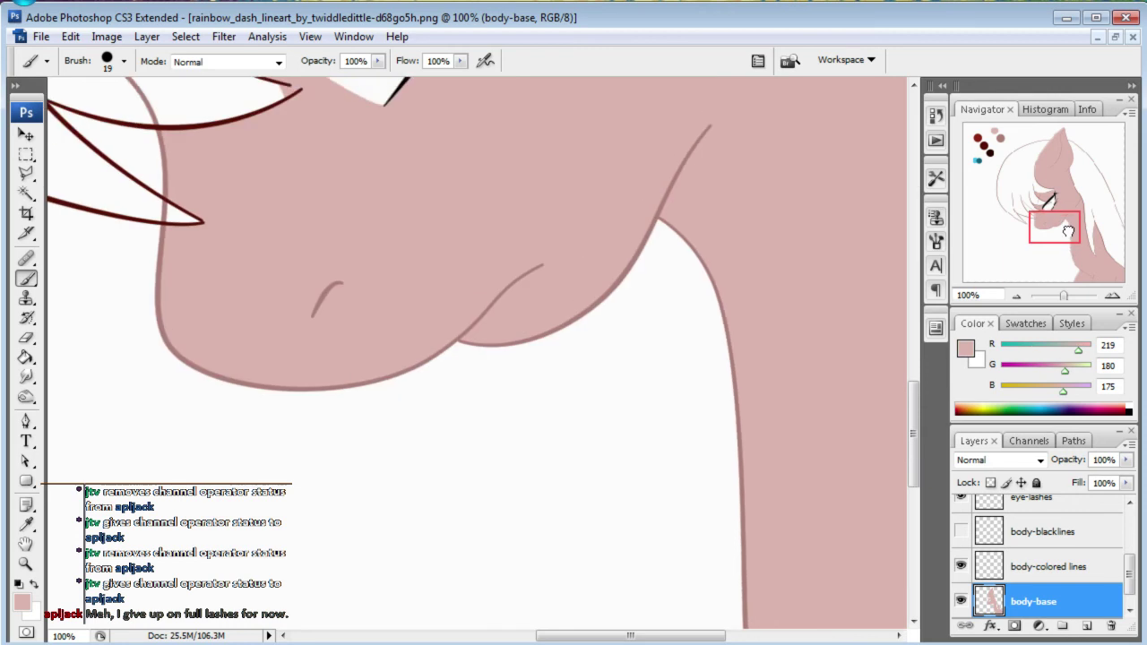
pyautogui.moveTo(1074, 213); pyautogui.dragTo(1073, 225)
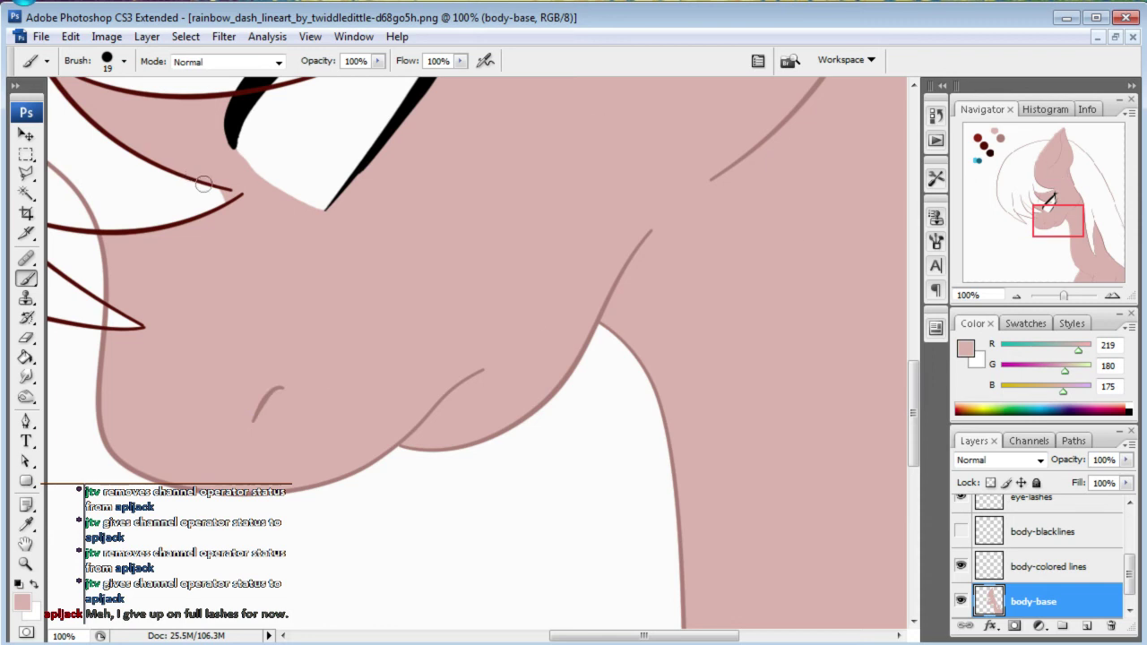
pyautogui.moveTo(1052, 222); pyautogui.dragTo(1045, 222)
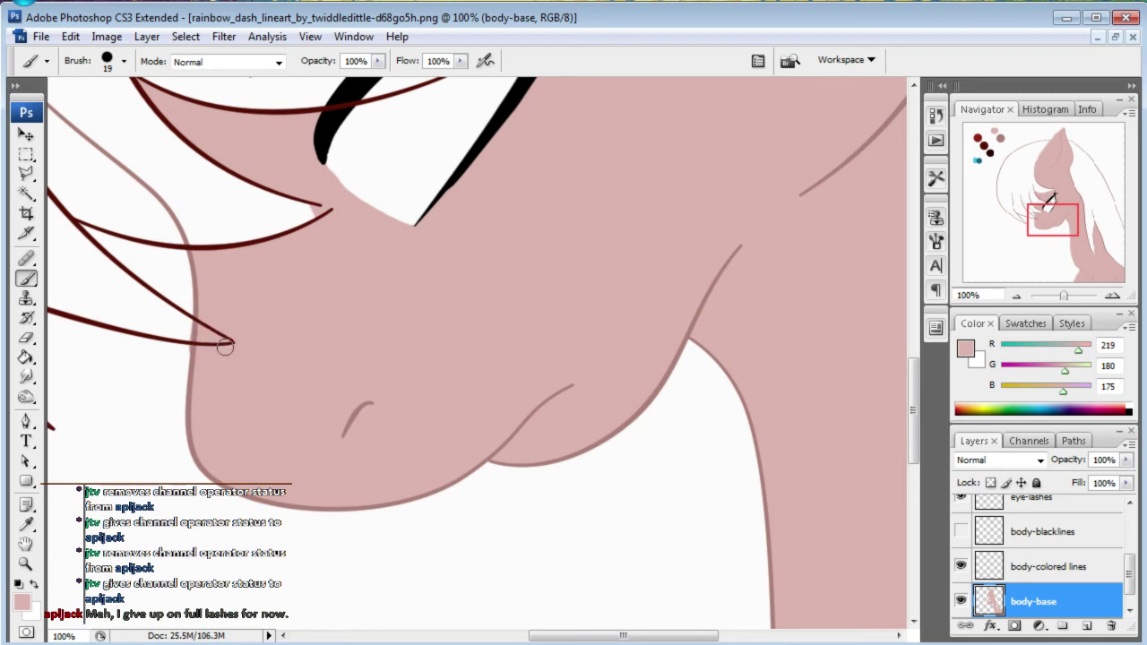
# - Undo an accidental eraser stroke on the lower right body
pyautogui.click(26, 338)
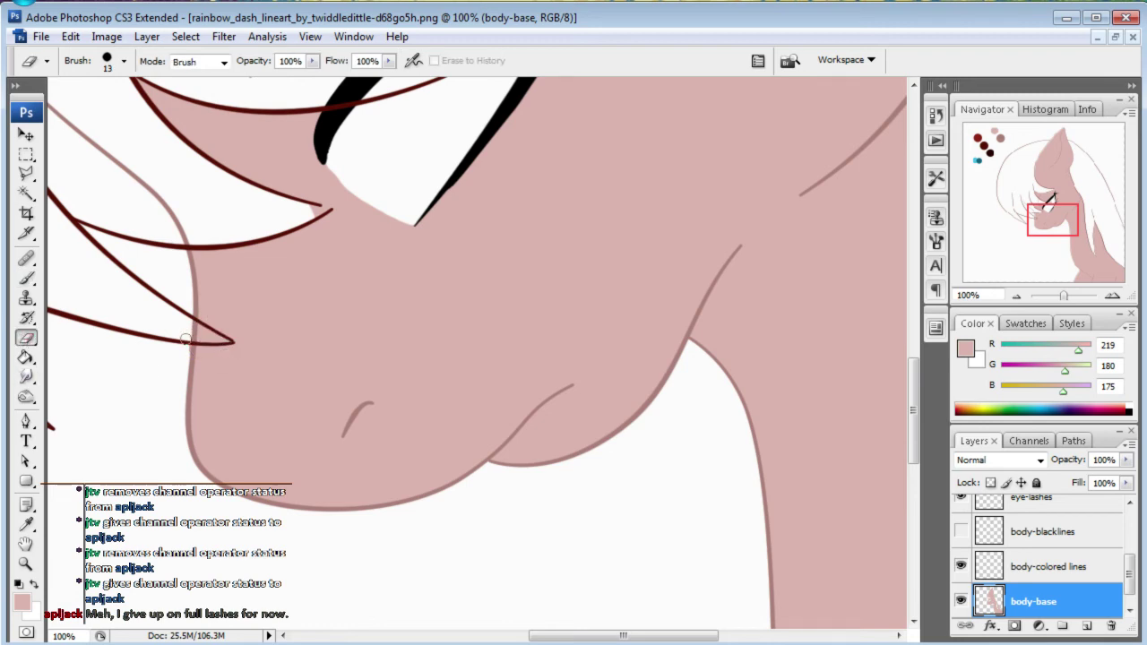
pyautogui.moveTo(1059, 215); pyautogui.dragTo(1060, 186)
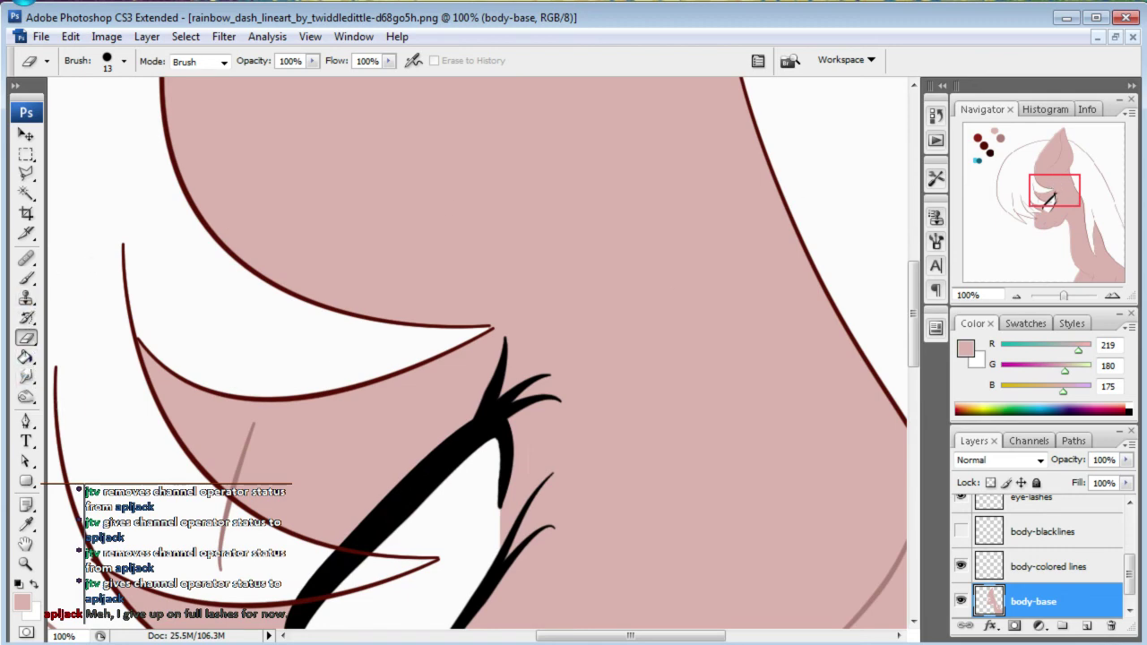
pyautogui.moveTo(1087, 215); pyautogui.dragTo(1135, 305)
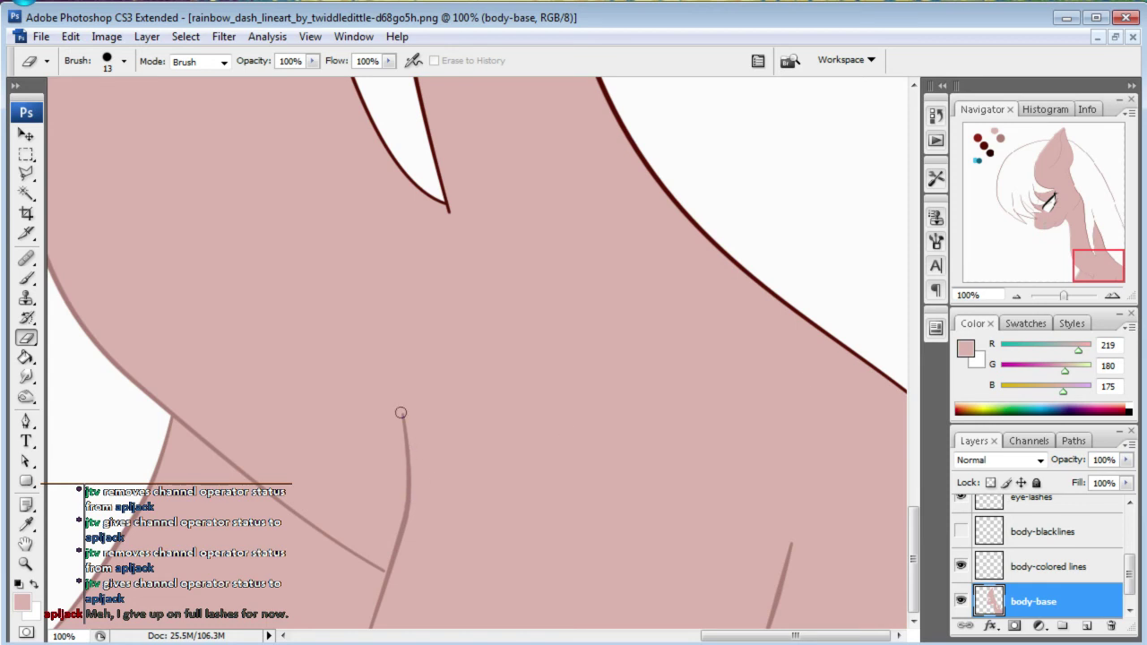
pyautogui.hotkey('ctrl', 'z')
pyautogui.click(26, 279)
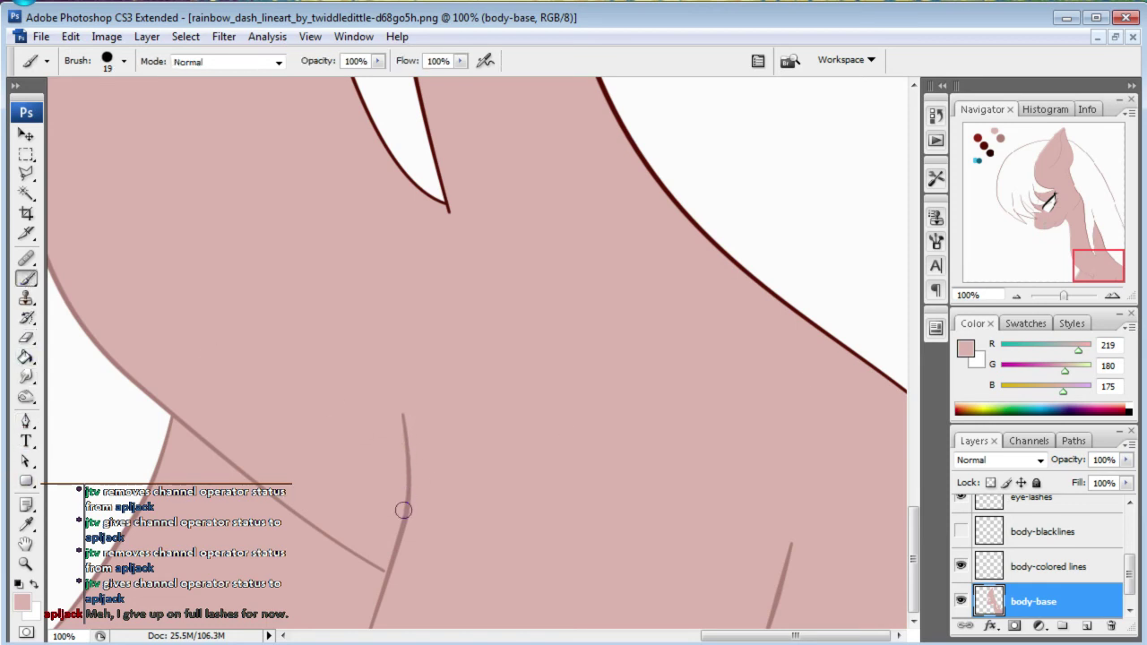
pyautogui.moveTo(1082, 260)
pyautogui.mouseDown()
pyautogui.moveTo(1033, 169)
pyautogui.moveTo(1073, 202)
pyautogui.mouseUp()
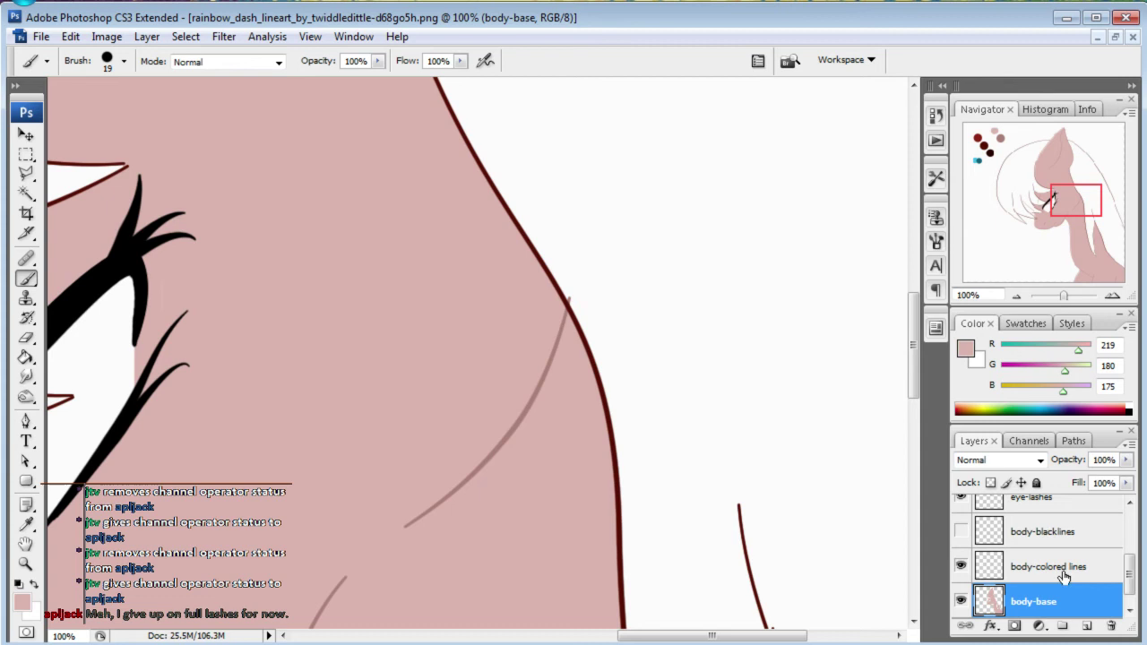
# - Add a new layer above eye-lashes and name it mane-base
pyautogui.scroll(3, 1112, 574)
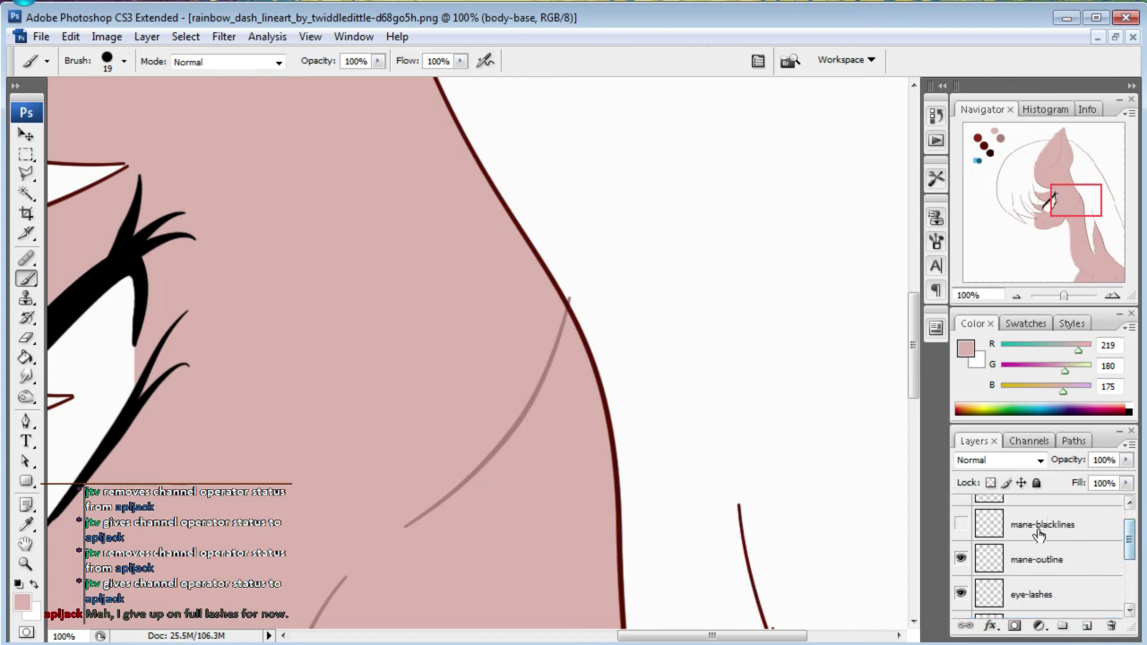
pyautogui.click(1049, 594)
pyautogui.click(1087, 625)
pyautogui.doubleClick(1024, 594)
pyautogui.write('base')
pyautogui.press('Return')
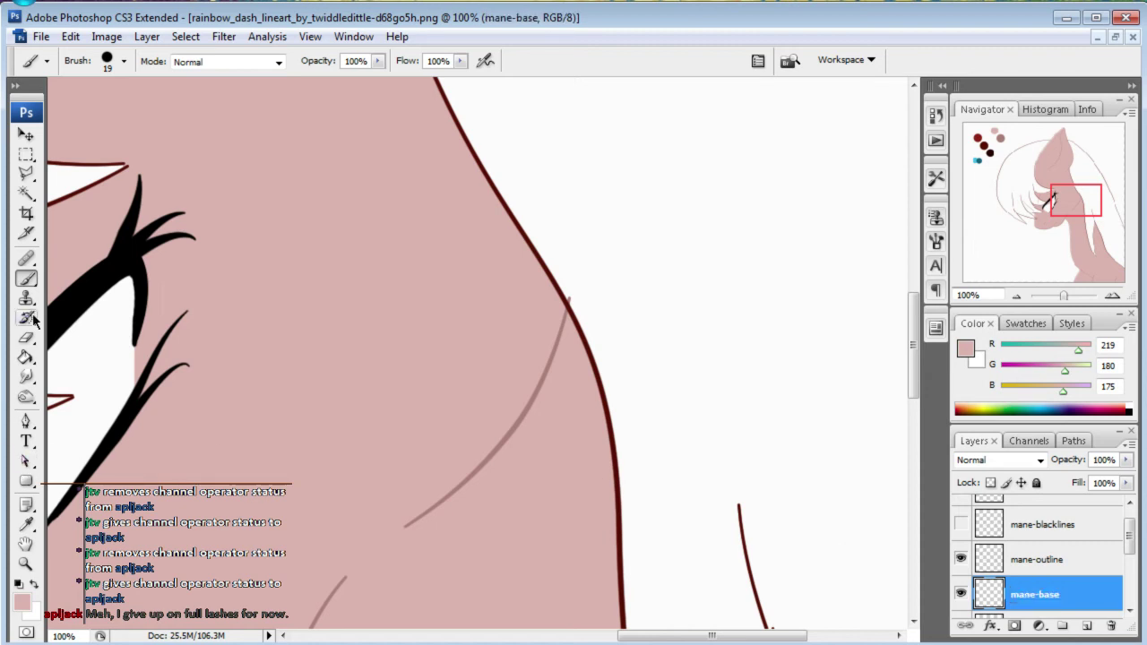
pyautogui.click(26, 192)
# - Magic Wand the mane regions, Shift-adding those near the ear and eye
pyautogui.click(714, 195)
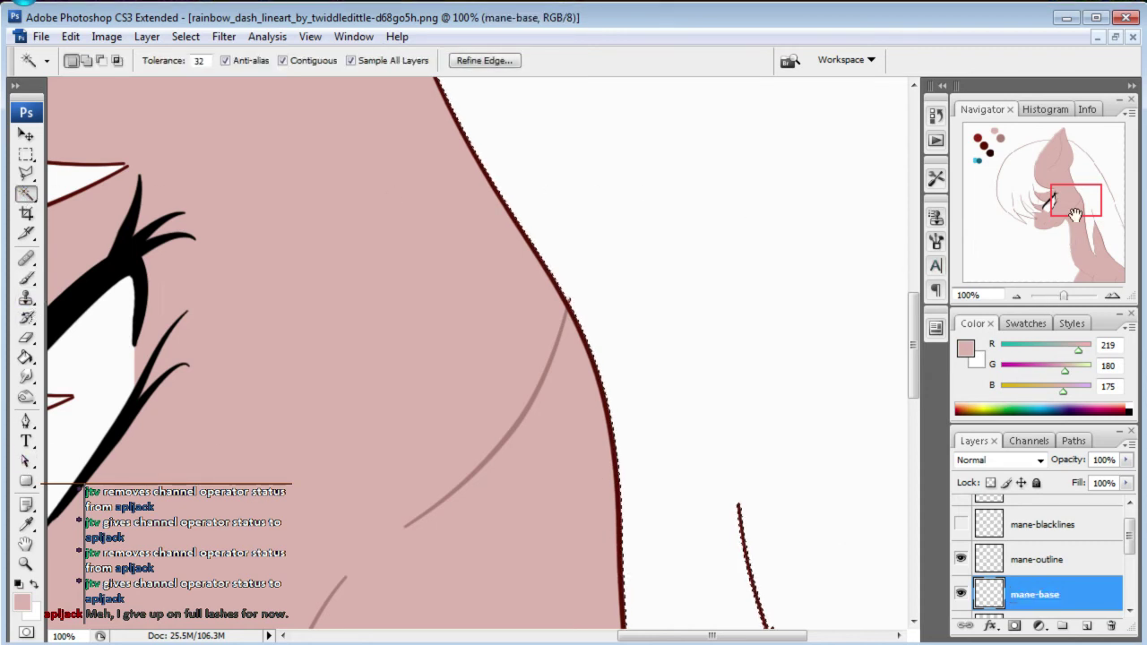
pyautogui.moveTo(1070, 232); pyautogui.dragTo(1036, 177)
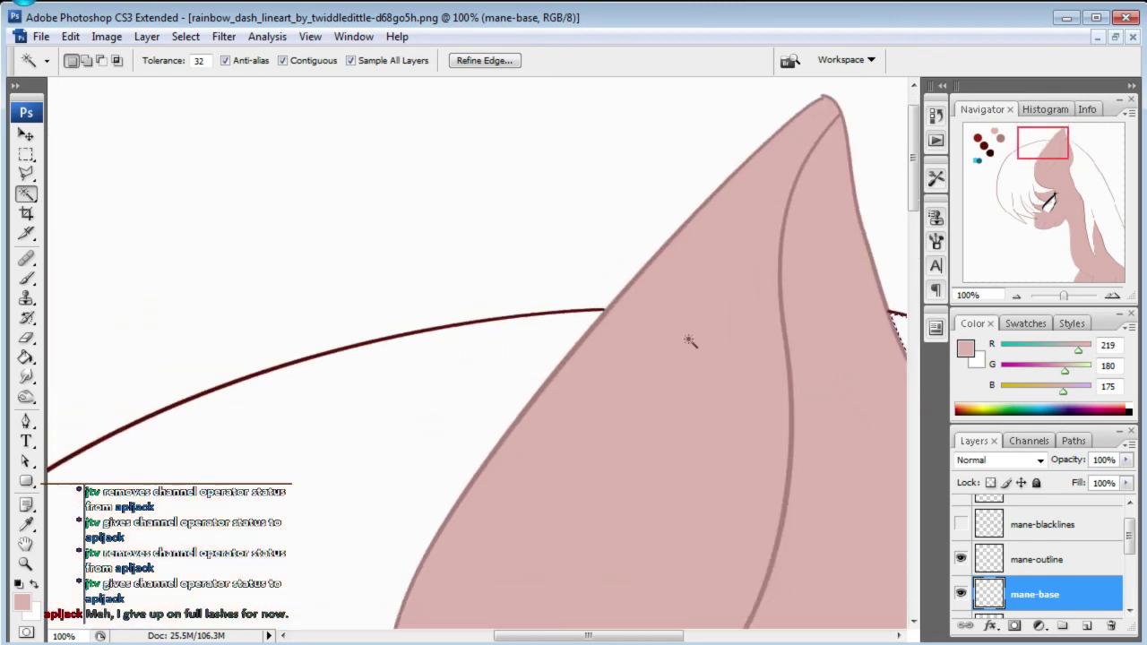
pyautogui.click(383, 476)
pyautogui.moveTo(1052, 146); pyautogui.dragTo(1037, 205)
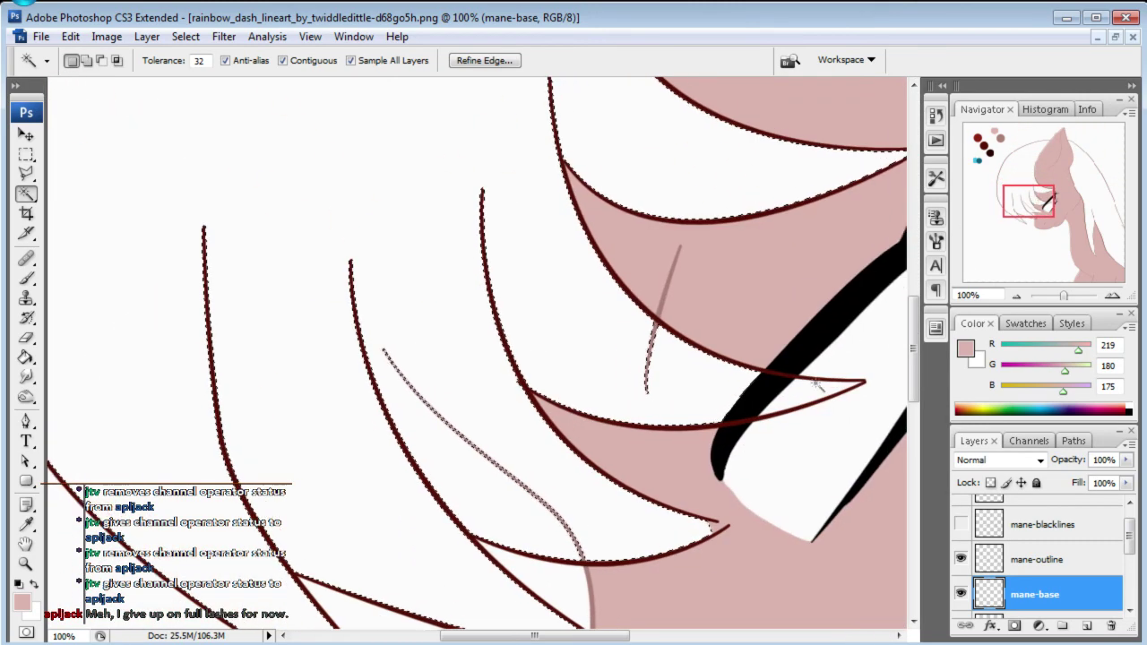
pyautogui.press('shift')
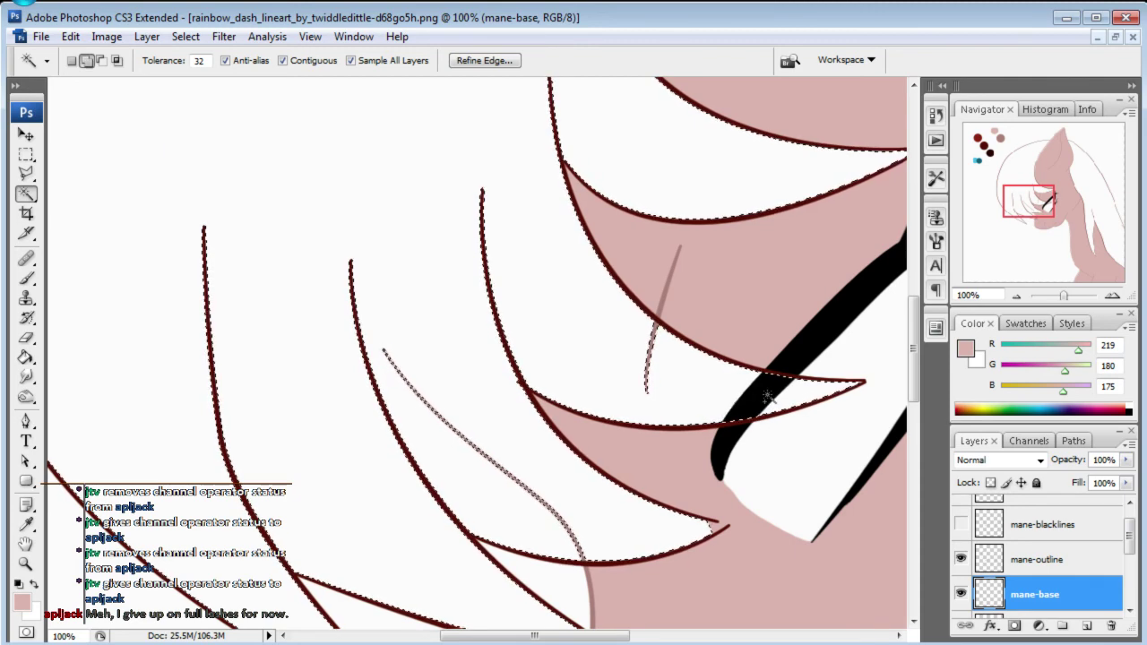
pyautogui.moveTo(1046, 203); pyautogui.dragTo(1043, 208)
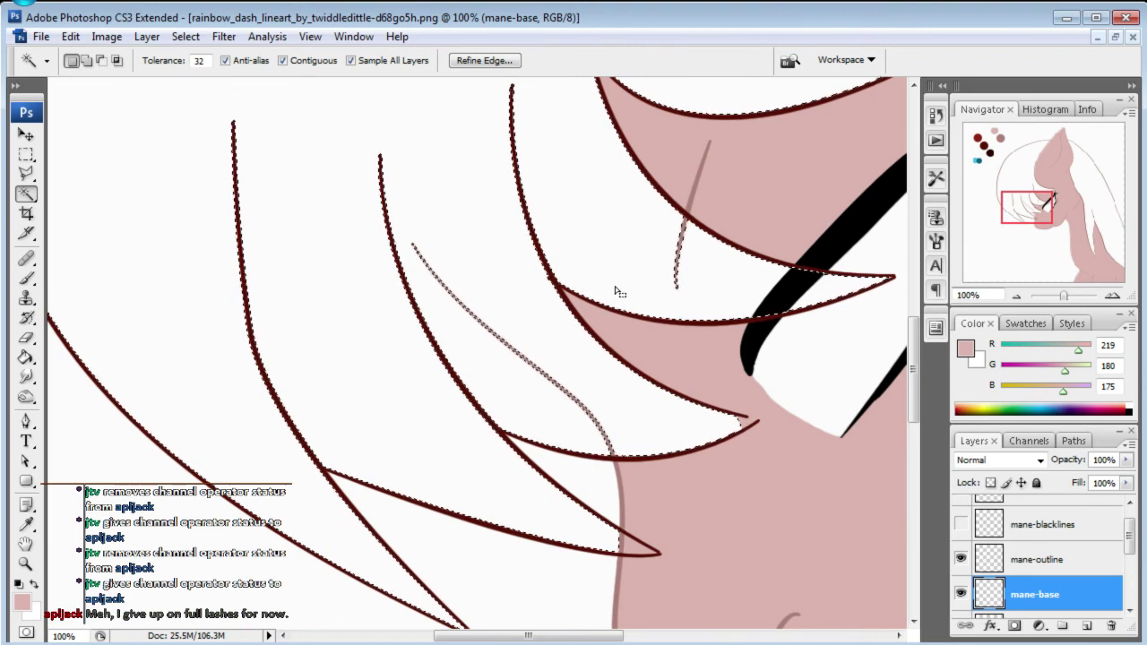
pyautogui.moveTo(1038, 206)
pyautogui.mouseDown()
pyautogui.moveTo(1013, 188)
pyautogui.moveTo(1031, 172)
pyautogui.mouseUp()
# - Expand the mane selection by 2 pixels and undo a trial pink fill
pyautogui.click(185, 37)
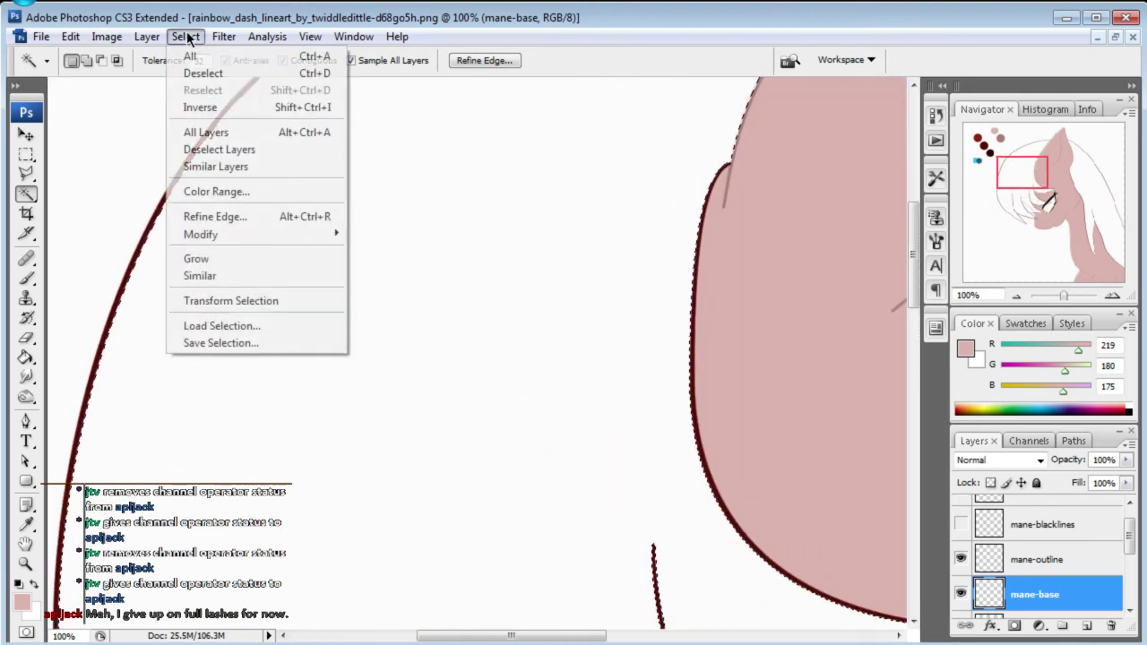
pyautogui.moveTo(200, 234)
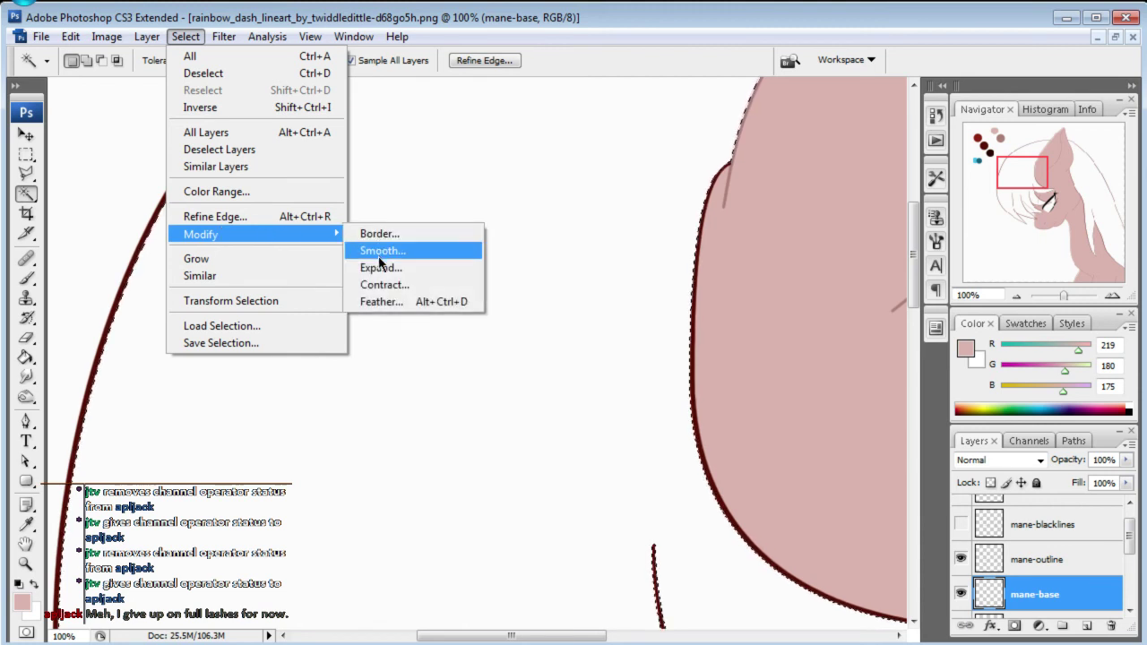
pyautogui.click(380, 267)
pyautogui.write('2')
pyautogui.click(929, 295)
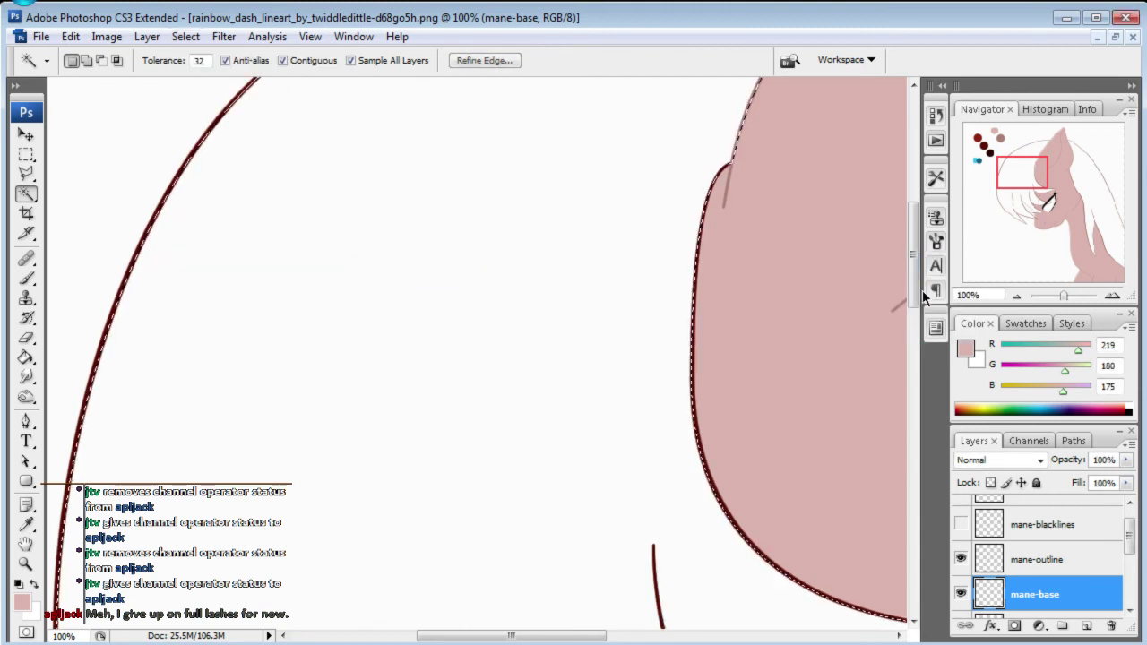
pyautogui.click(25, 358)
pyautogui.click(563, 341)
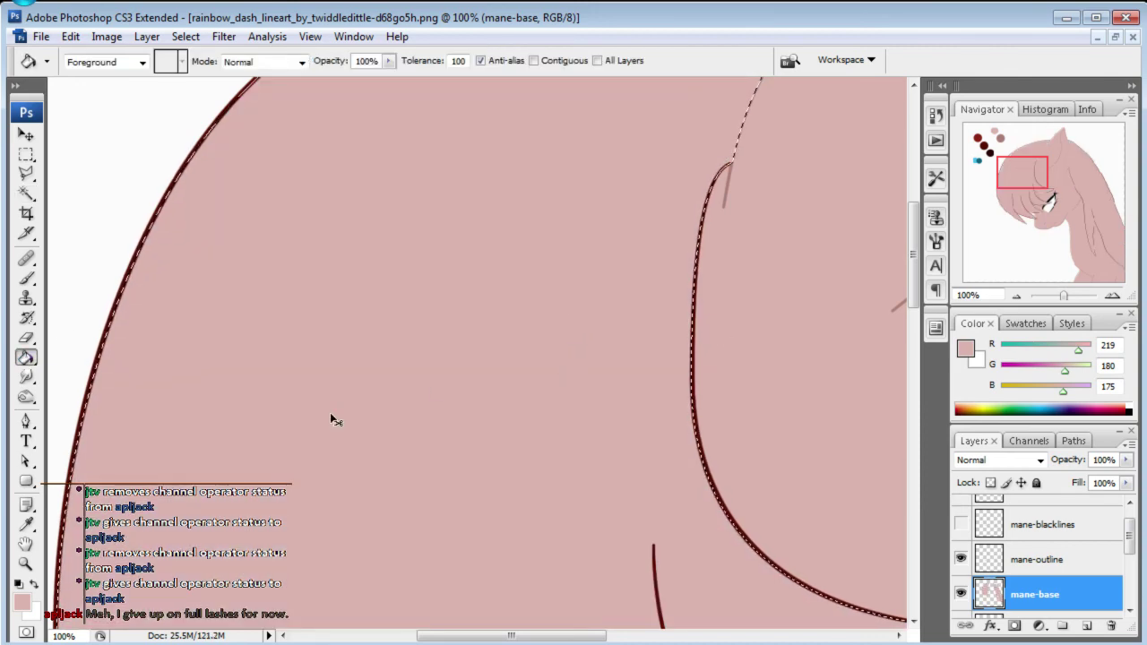
pyautogui.hotkey('ctrl', 'z')
pyautogui.click(26, 524)
pyautogui.click(987, 145)
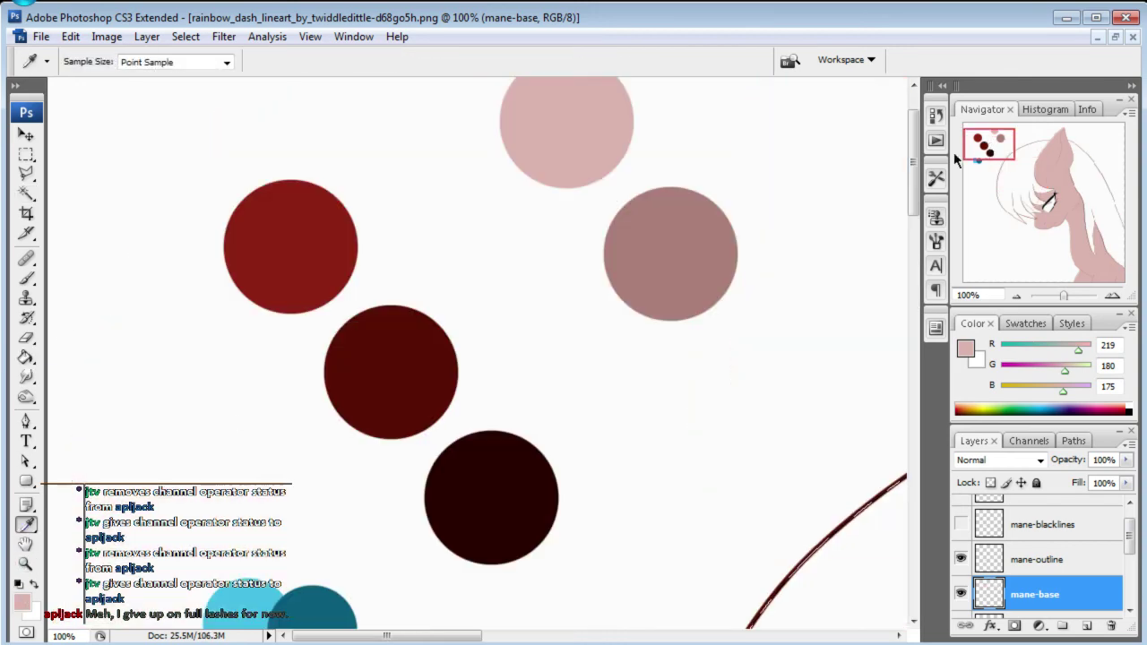
# - Fill the mane selection with the sampled dark red, deselect, and brush a hair-edge gap
pyautogui.click(415, 328)
pyautogui.moveTo(1049, 192); pyautogui.dragTo(1058, 197)
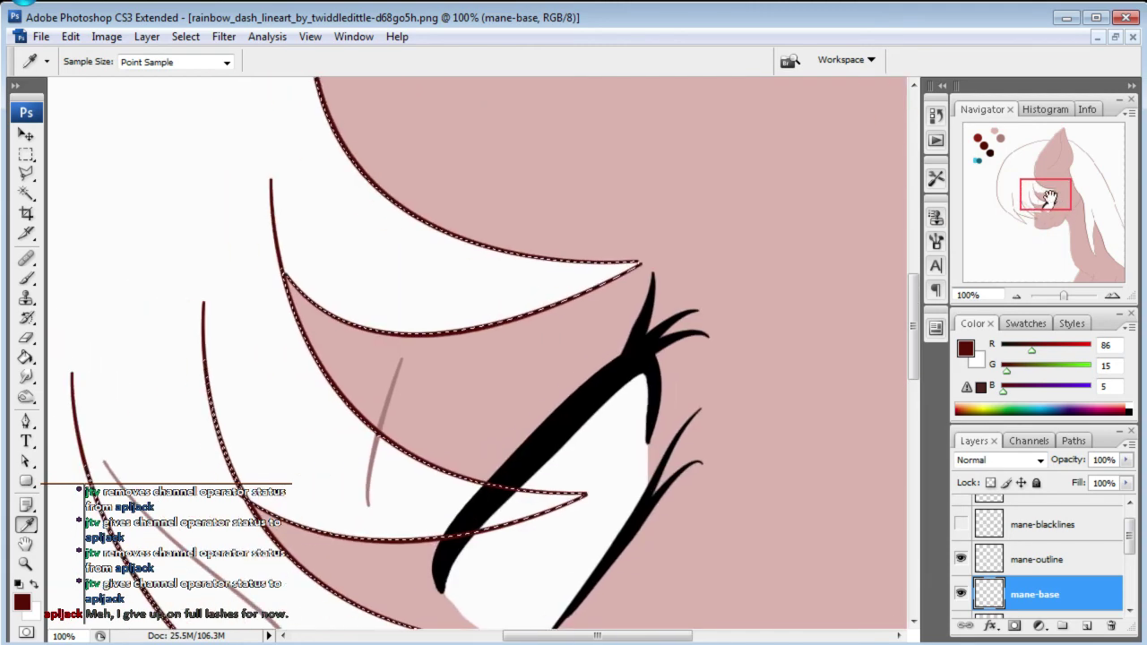
pyautogui.click(25, 358)
pyautogui.click(231, 276)
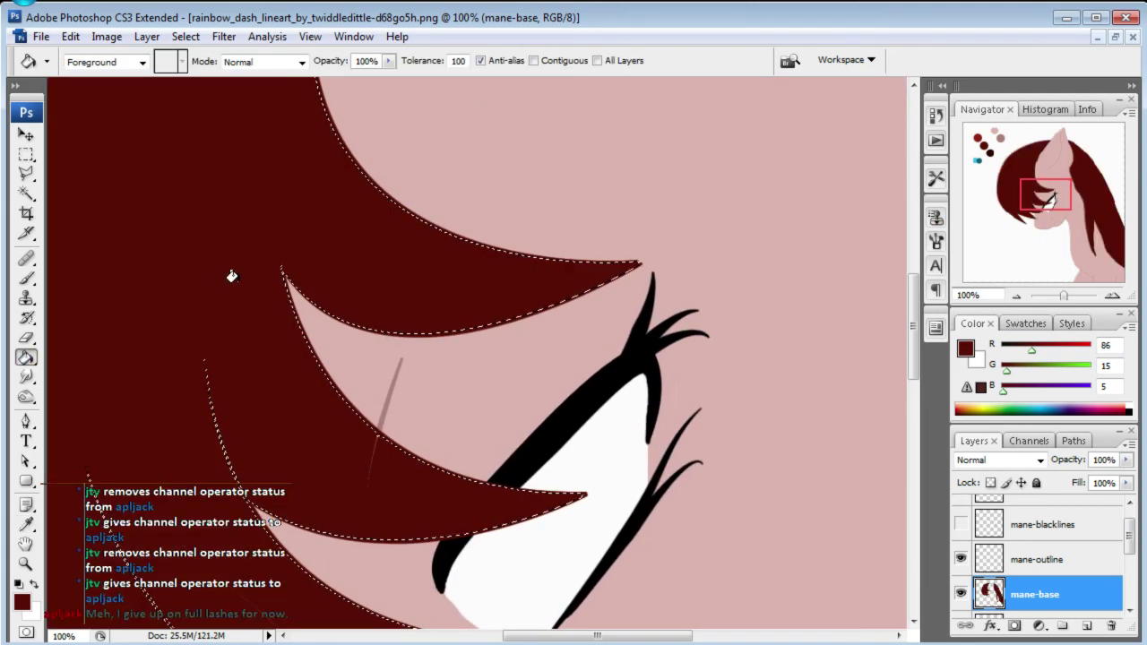
pyautogui.hotkey('ctrl', 'd')
pyautogui.moveTo(1073, 193); pyautogui.dragTo(1046, 203)
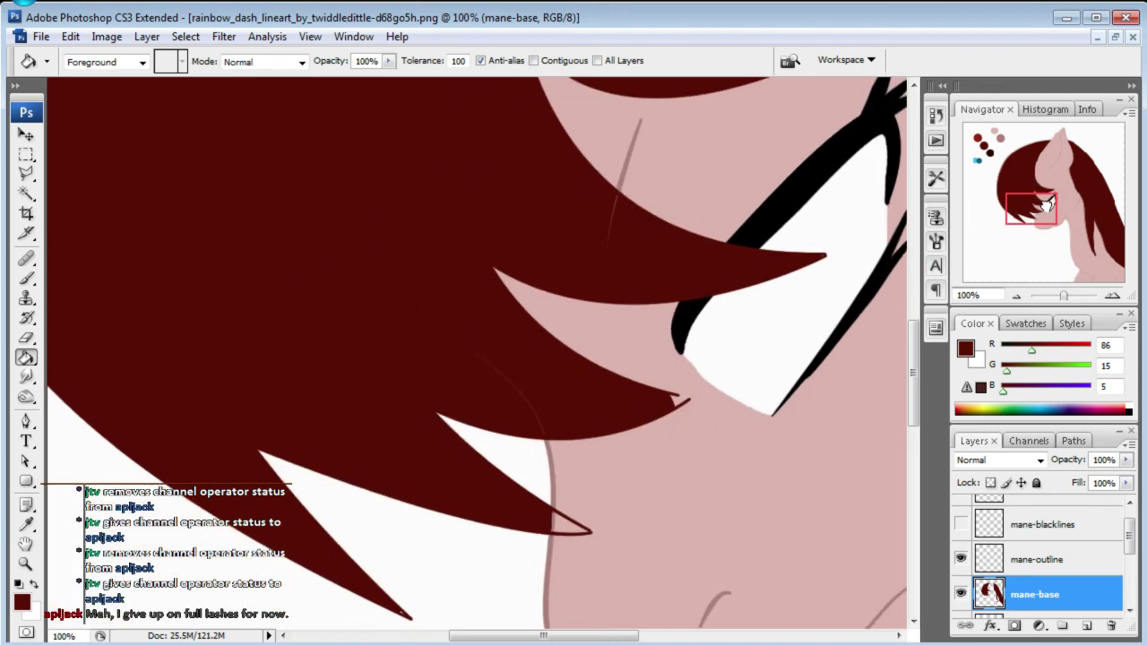
pyautogui.click(26, 279)
pyautogui.moveTo(679, 465); pyautogui.dragTo(564, 553)
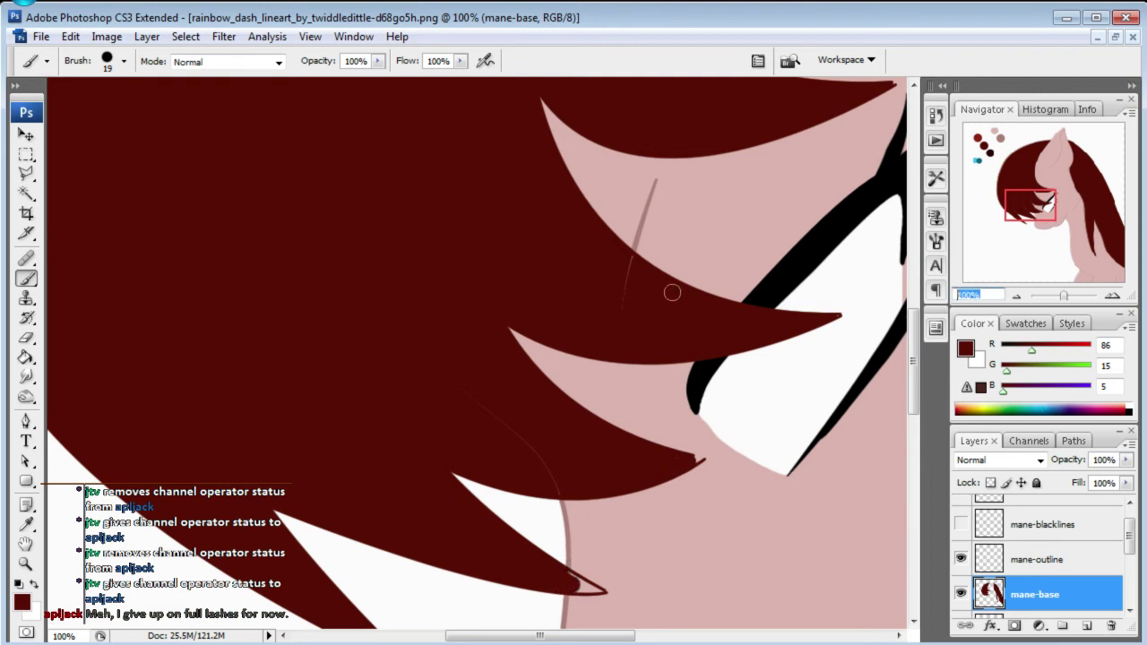
# - At 250% zoom, paint over a faint line and a white gap in the mane
pyautogui.write('250')
pyautogui.press('Return')
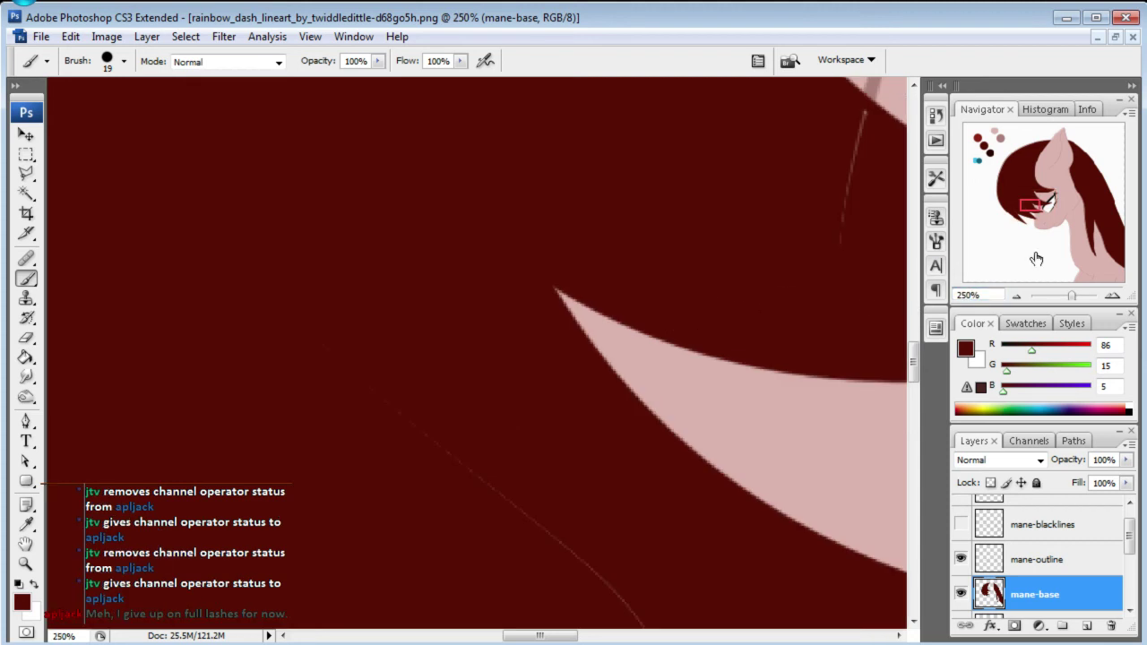
pyautogui.moveTo(345, 350); pyautogui.dragTo(632, 618)
pyautogui.moveTo(1035, 208); pyautogui.dragTo(1033, 216)
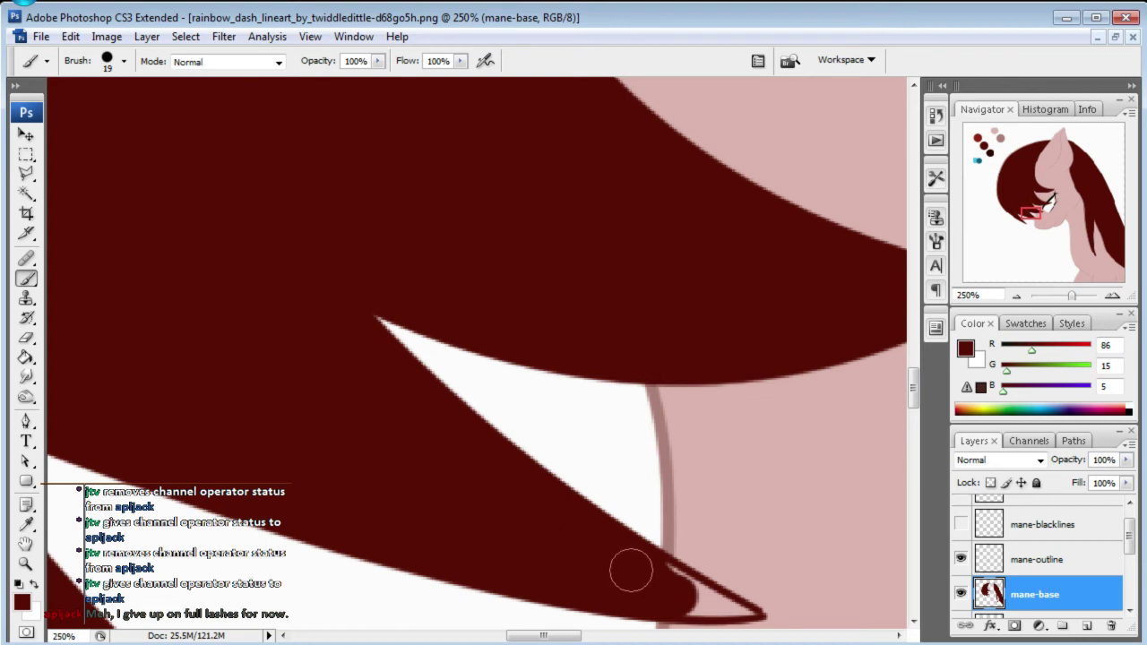
pyautogui.moveTo(661, 583); pyautogui.dragTo(753, 606)
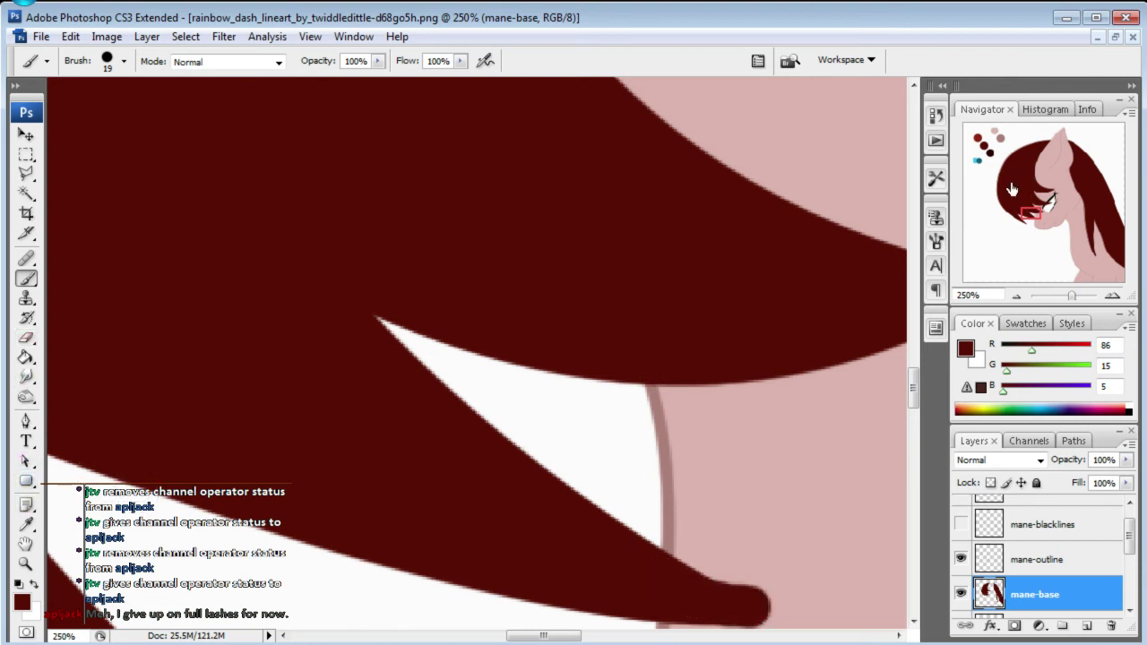
pyautogui.moveTo(1032, 215); pyautogui.dragTo(1039, 220)
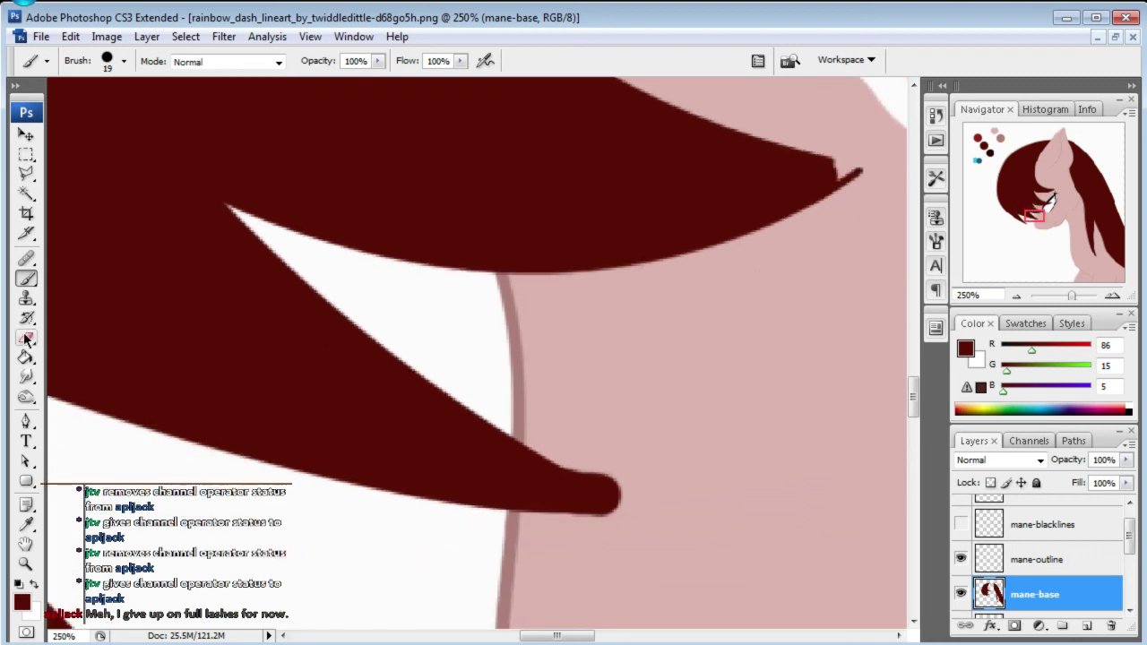
# - Erase the blunt mane tips beside the eye into thin, sharp points
pyautogui.click(26, 339)
pyautogui.moveTo(580, 461); pyautogui.dragTo(688, 495)
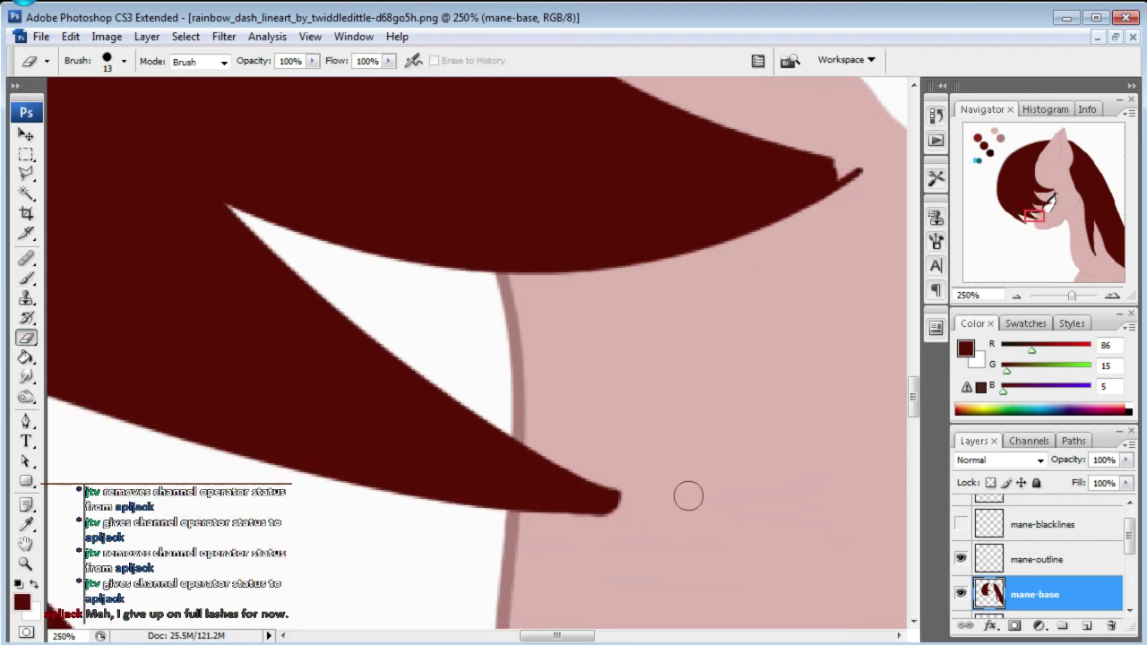
pyautogui.moveTo(581, 527); pyautogui.dragTo(701, 509)
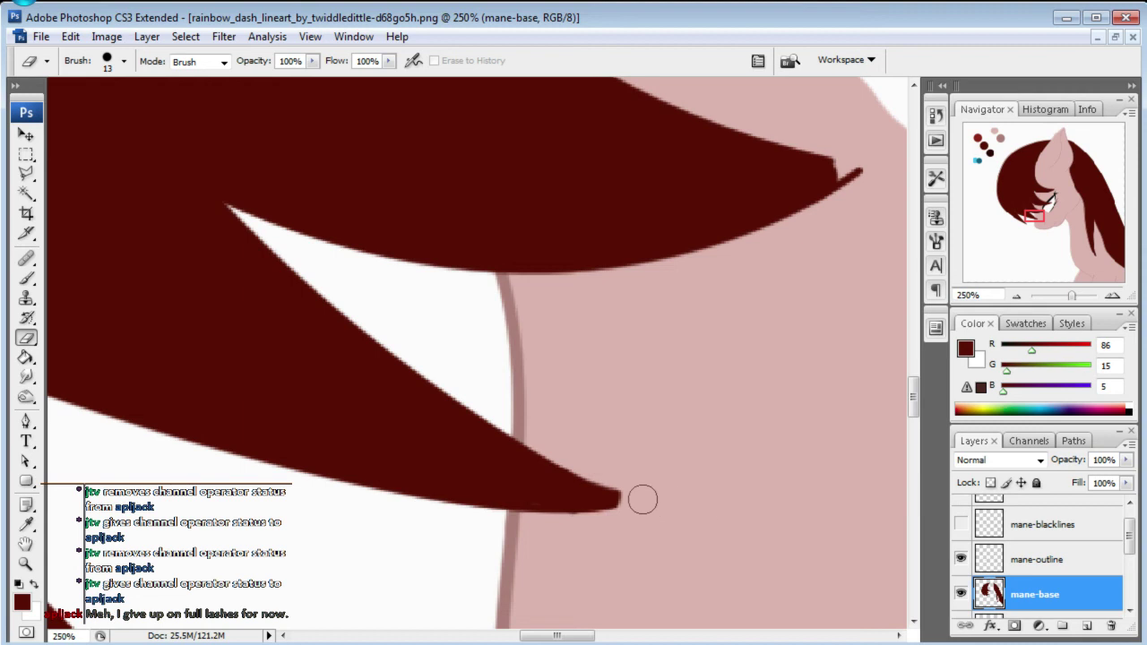
pyautogui.moveTo(640, 499); pyautogui.dragTo(643, 436)
pyautogui.moveTo(1036, 224); pyautogui.dragTo(1037, 213)
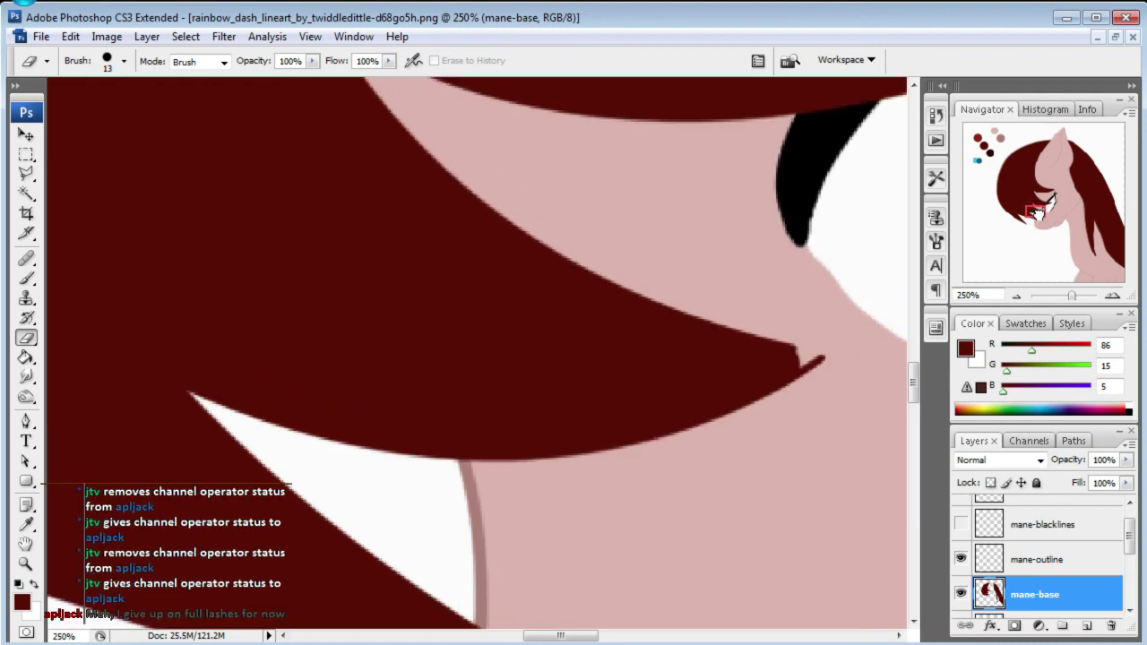
pyautogui.click(25, 280)
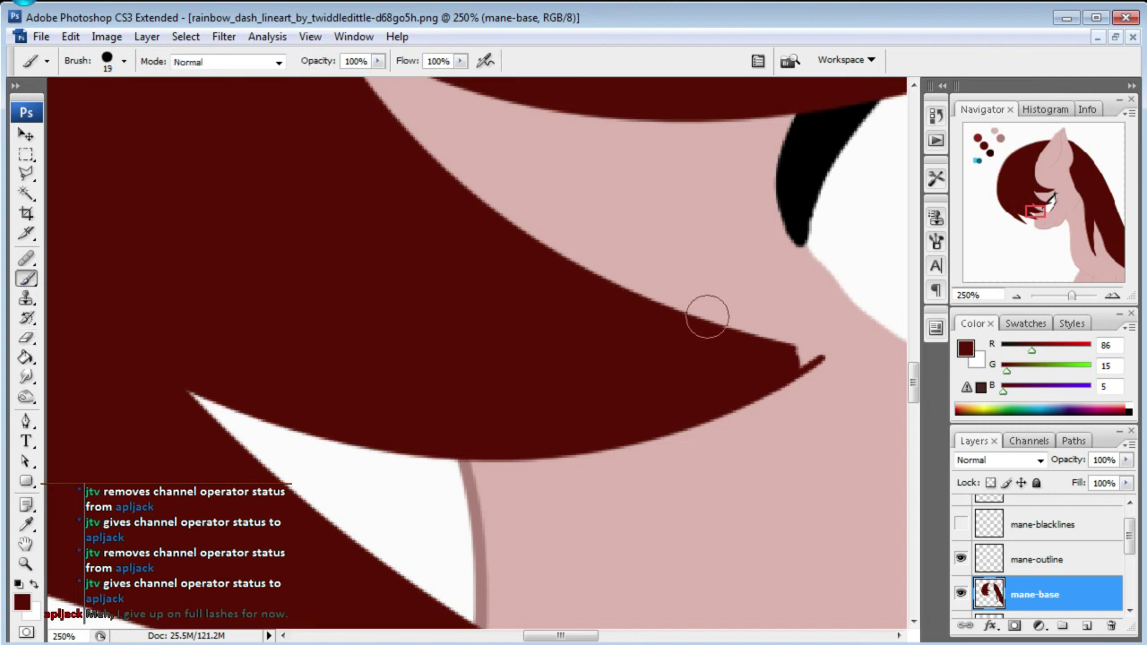
pyautogui.click(802, 369)
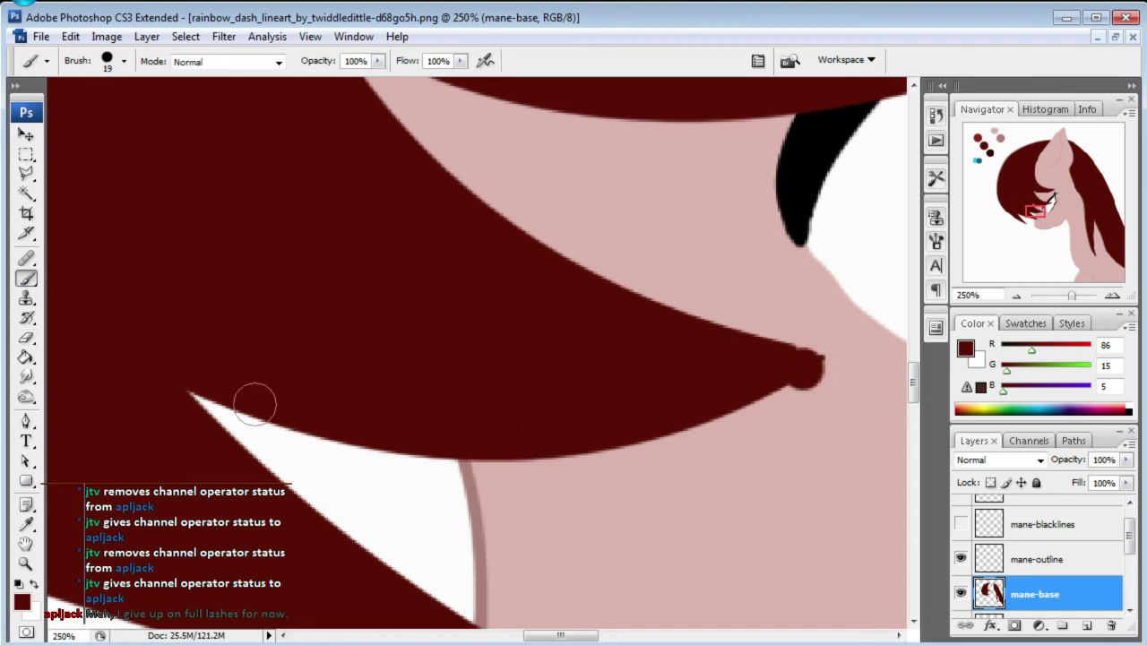
pyautogui.click(25, 338)
pyautogui.moveTo(791, 408)
pyautogui.mouseDown()
pyautogui.moveTo(847, 363)
pyautogui.moveTo(776, 347)
pyautogui.mouseUp()
pyautogui.hotkey('ctrl', 'z')
# - Choose a 3 px hard brush for further mane touch-ups
pyautogui.moveTo(1021, 230); pyautogui.dragTo(1040, 204)
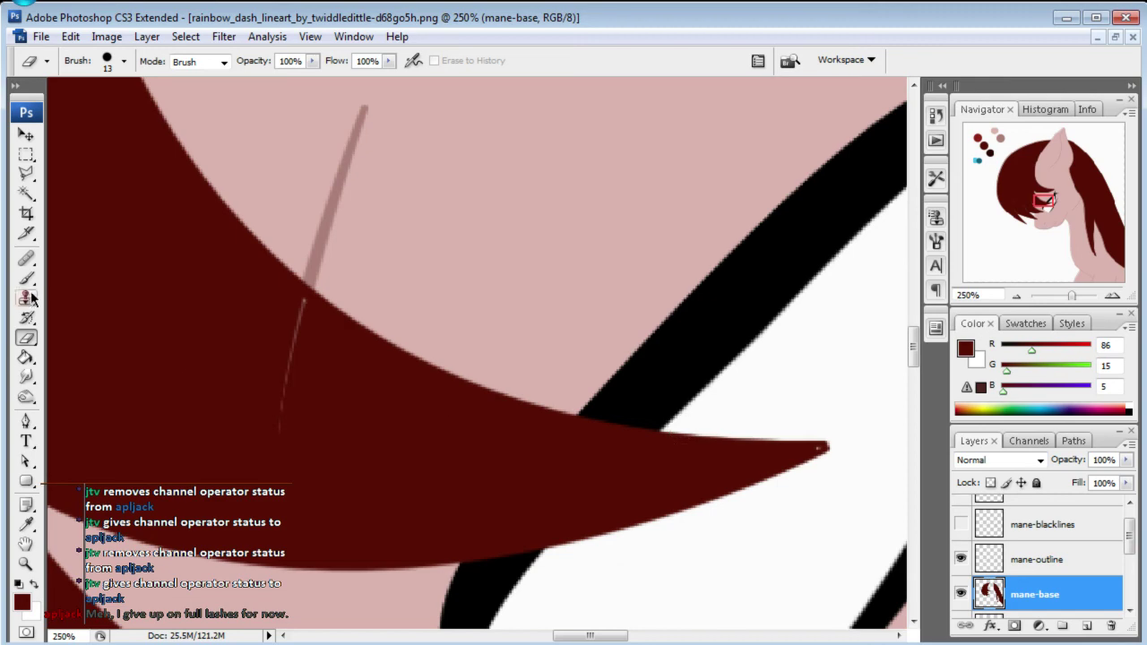
pyautogui.click(26, 279)
pyautogui.click(125, 61)
pyautogui.click(99, 225)
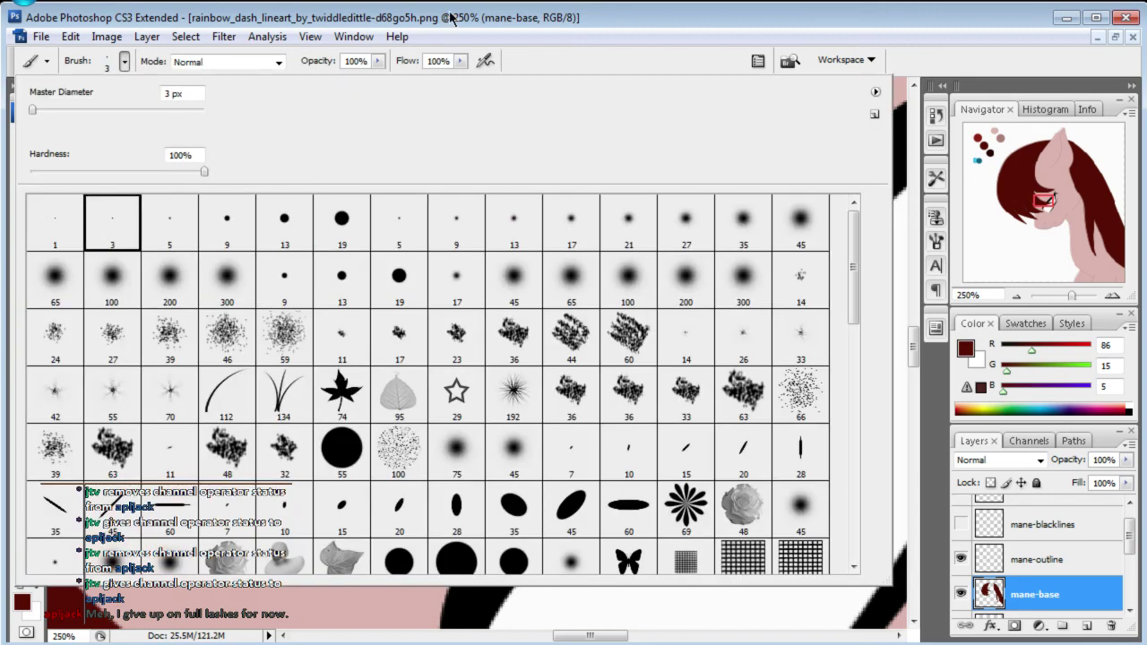
# - Paint over the light streak in the lower mane with a 9 px dark red brush
pyautogui.press('Return')
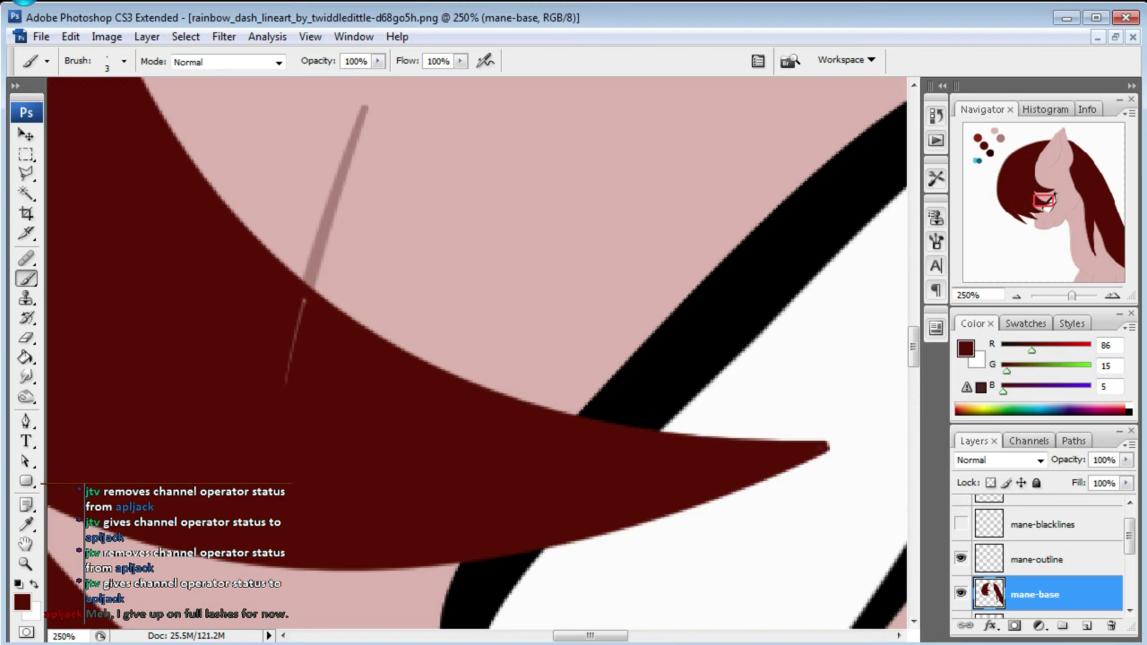
pyautogui.click(125, 60)
pyautogui.click(244, 213)
pyautogui.press('Return')
pyautogui.moveTo(1040, 198)
pyautogui.mouseDown()
pyautogui.moveTo(1041, 144)
pyautogui.moveTo(1022, 220)
pyautogui.moveTo(1067, 222)
pyautogui.mouseUp()
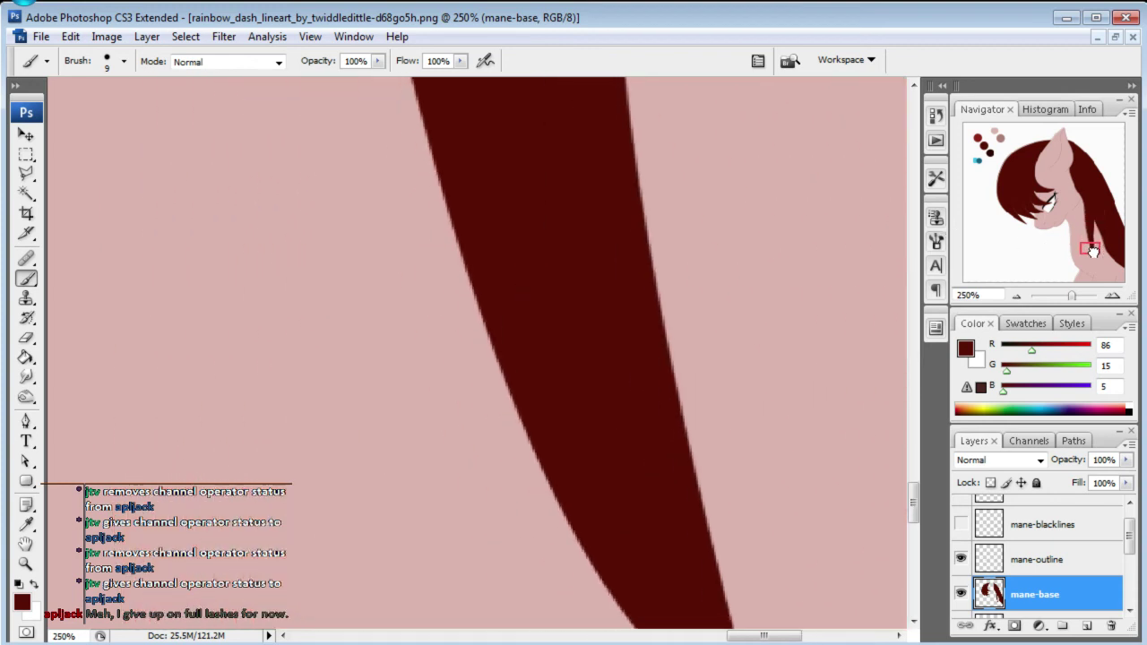
pyautogui.moveTo(1098, 220)
pyautogui.mouseDown()
pyautogui.moveTo(1092, 258)
pyautogui.moveTo(1073, 164)
pyautogui.mouseUp()
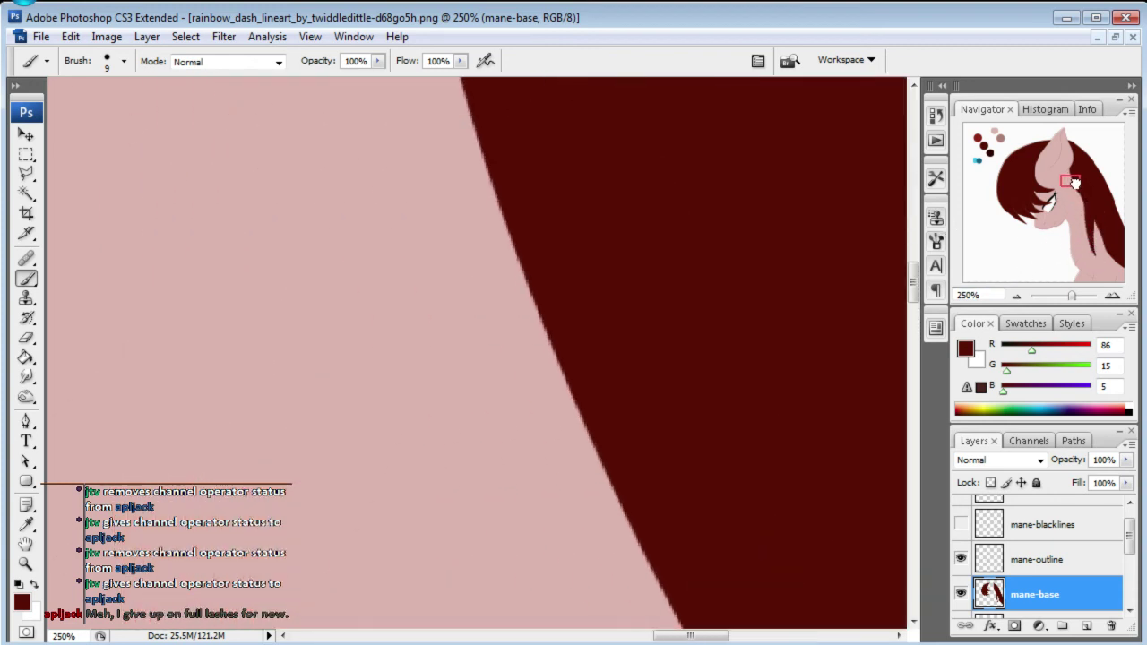
pyautogui.moveTo(1075, 154)
pyautogui.mouseDown()
pyautogui.moveTo(1123, 213)
pyautogui.moveTo(1120, 229)
pyautogui.mouseUp()
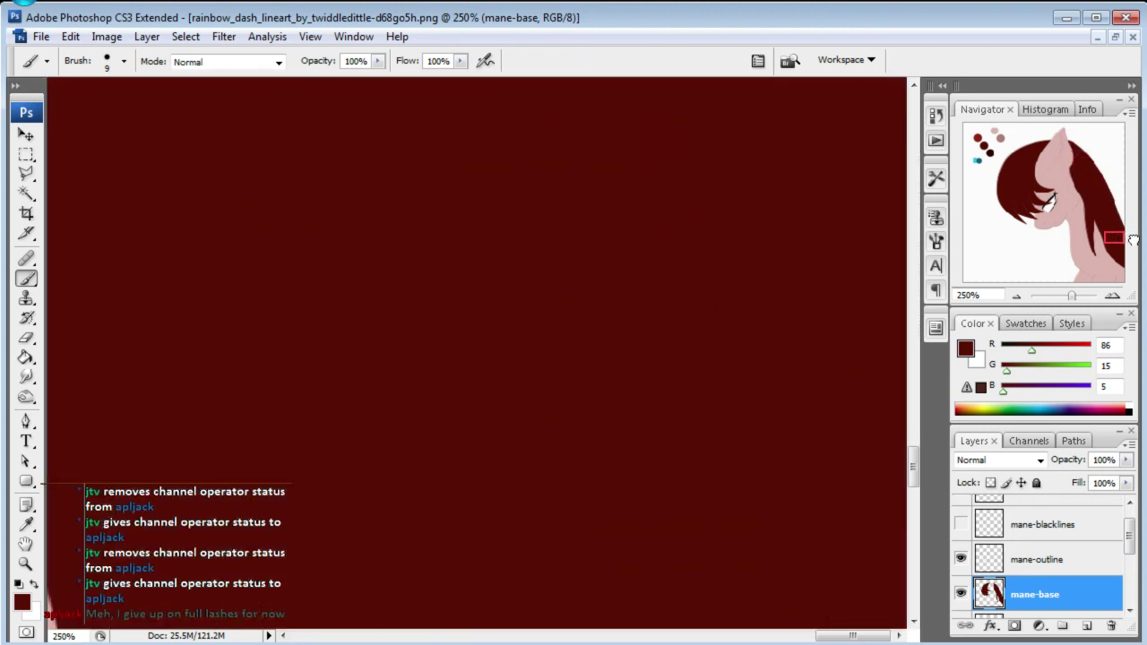
pyautogui.moveTo(843, 396); pyautogui.dragTo(892, 456)
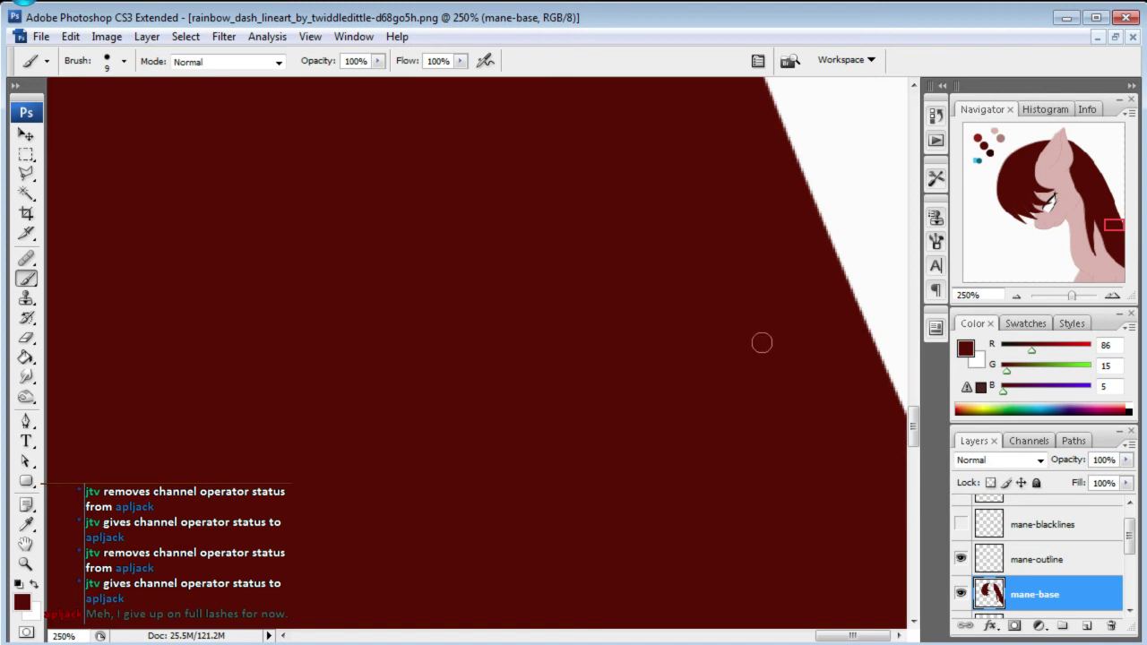
# - Zoom out to 50%, look over the mane and neck, and pick the Eyedropper
pyautogui.click(983, 293)
pyautogui.write('50')
pyautogui.press('Return')
pyautogui.moveTo(1066, 199)
pyautogui.mouseDown()
pyautogui.moveTo(1081, 240)
pyautogui.moveTo(1086, 152)
pyautogui.moveTo(1083, 175)
pyautogui.moveTo(1082, 164)
pyautogui.mouseUp()
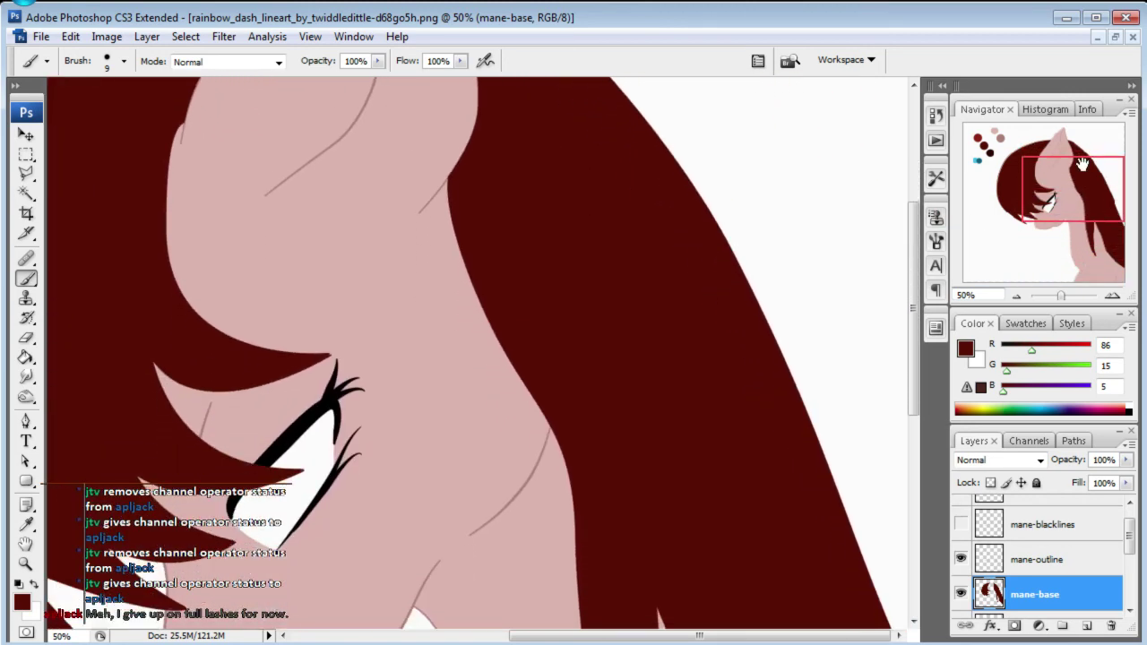
pyautogui.moveTo(1063, 207); pyautogui.dragTo(1068, 275)
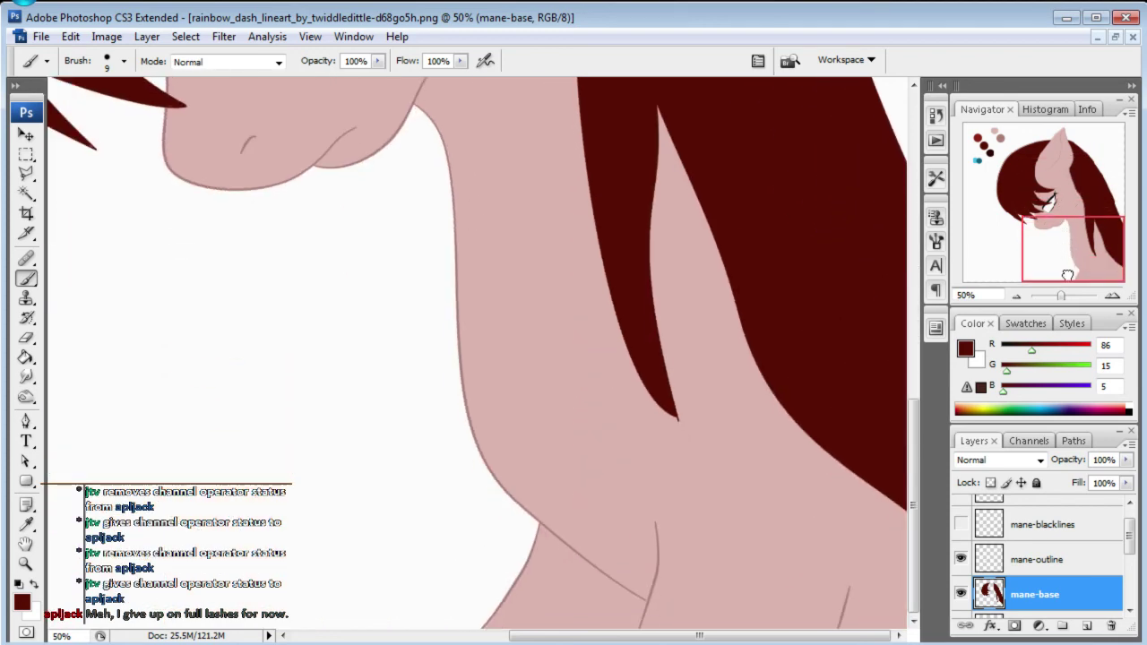
pyautogui.moveTo(1068, 275)
pyautogui.mouseDown()
pyautogui.moveTo(1075, 260)
pyautogui.moveTo(1080, 270)
pyautogui.mouseUp()
pyautogui.click(27, 526)
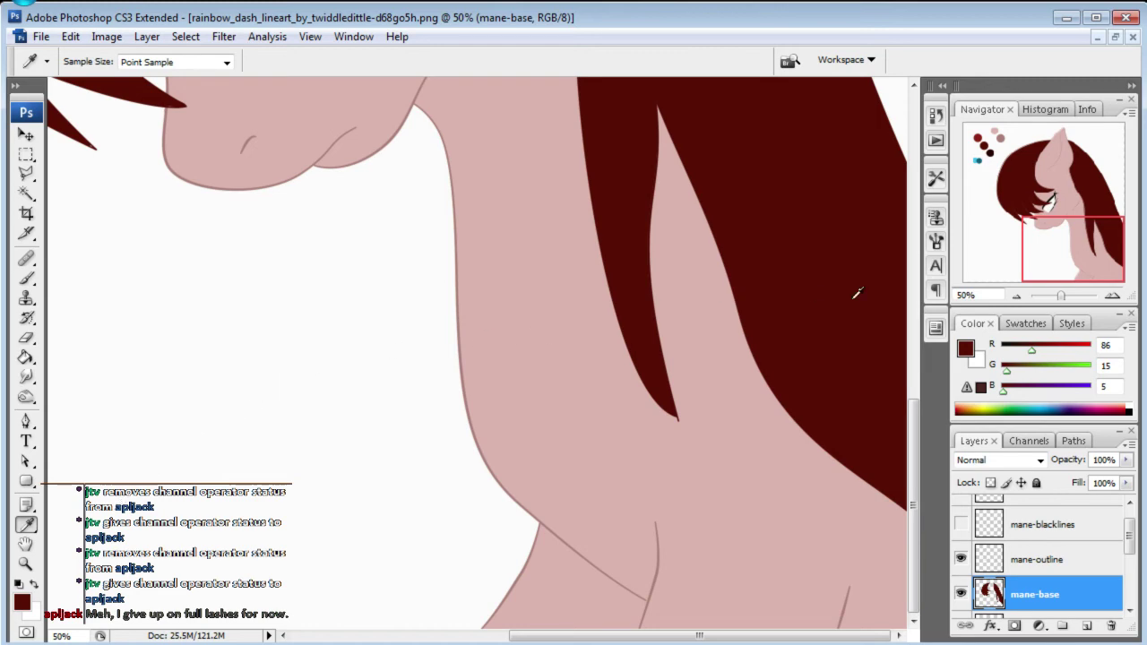
pyautogui.moveTo(1065, 257); pyautogui.dragTo(1040, 202)
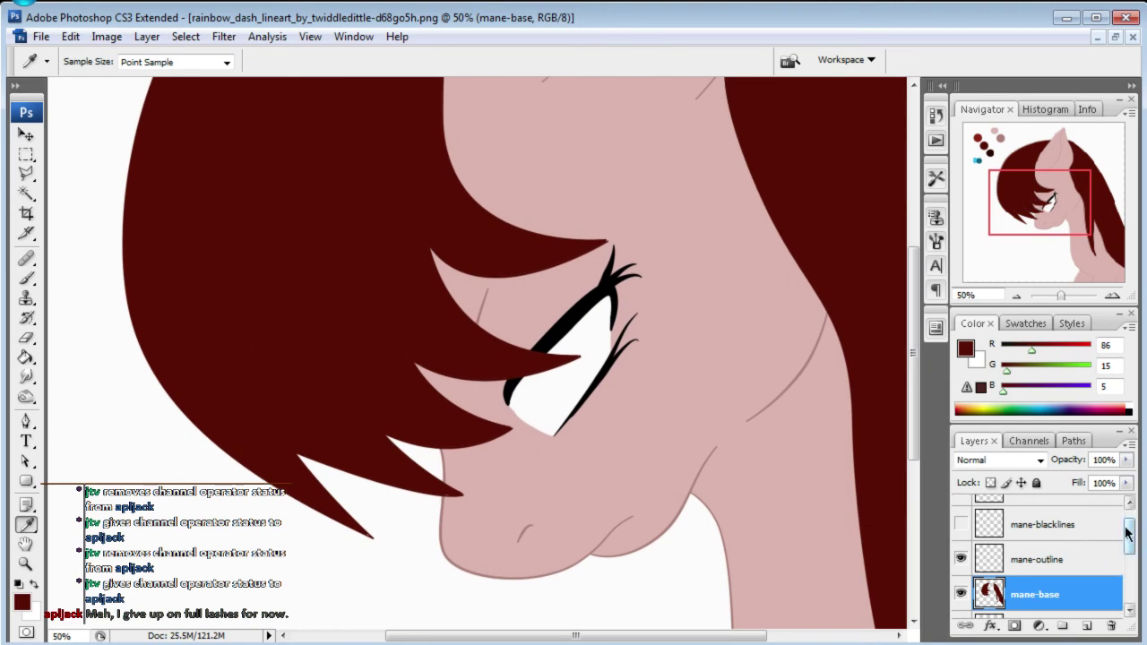
# - Hide the original-lineart group
pyautogui.scroll(-5, 1128, 555)
pyautogui.click(962, 610)
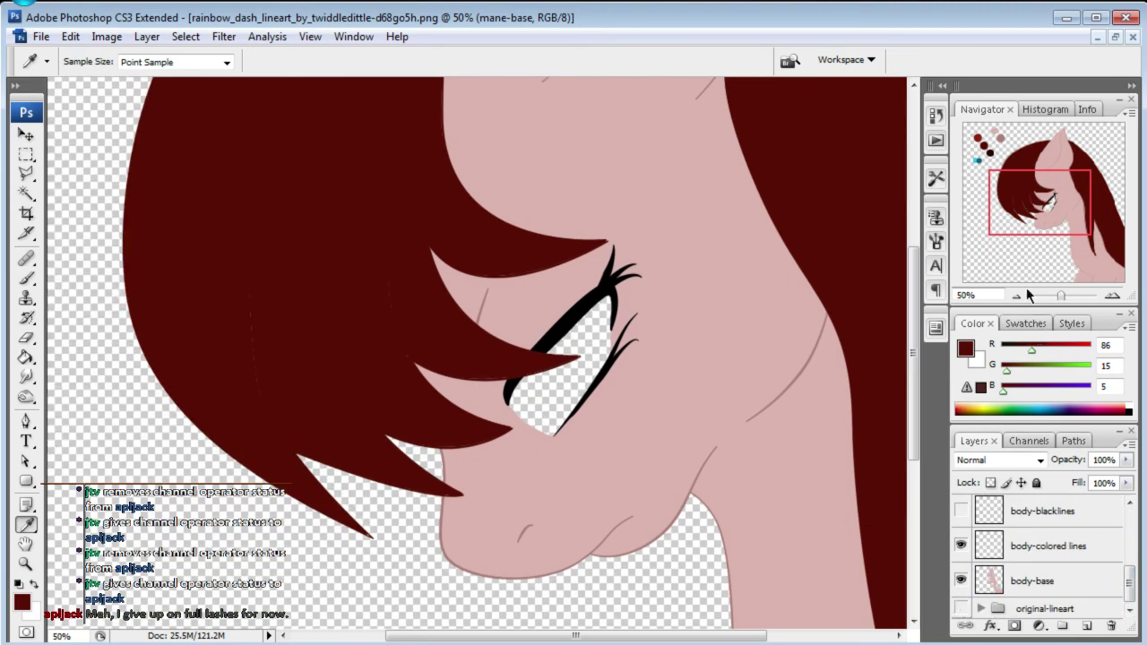
pyautogui.moveTo(1031, 229); pyautogui.dragTo(1038, 181)
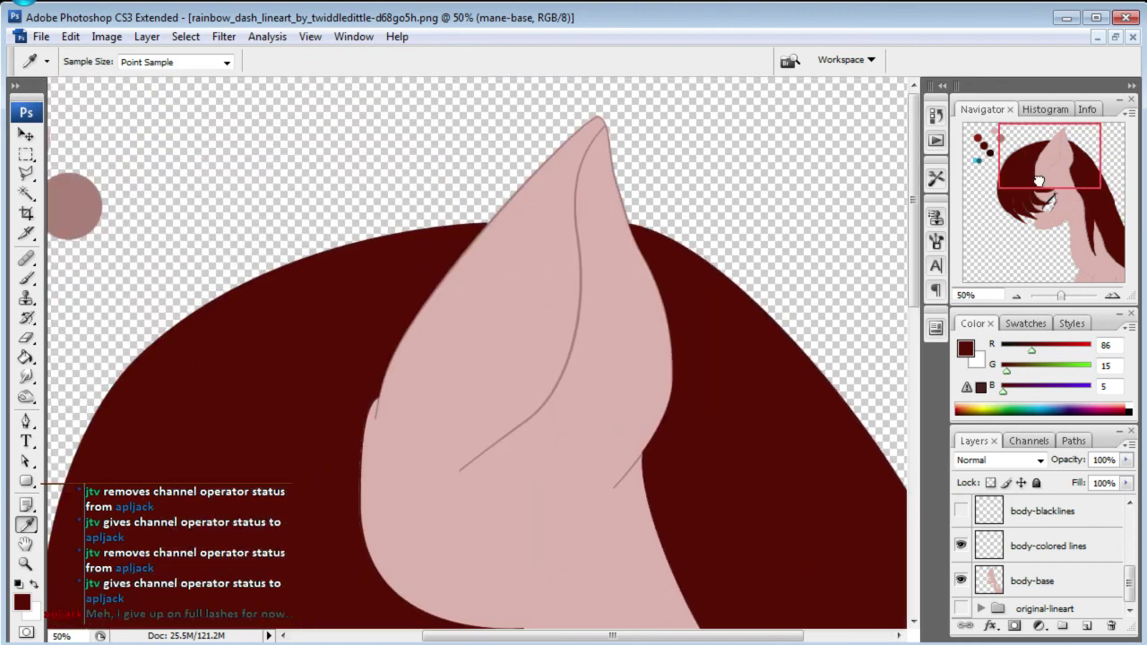
pyautogui.moveTo(1039, 181); pyautogui.dragTo(1042, 210)
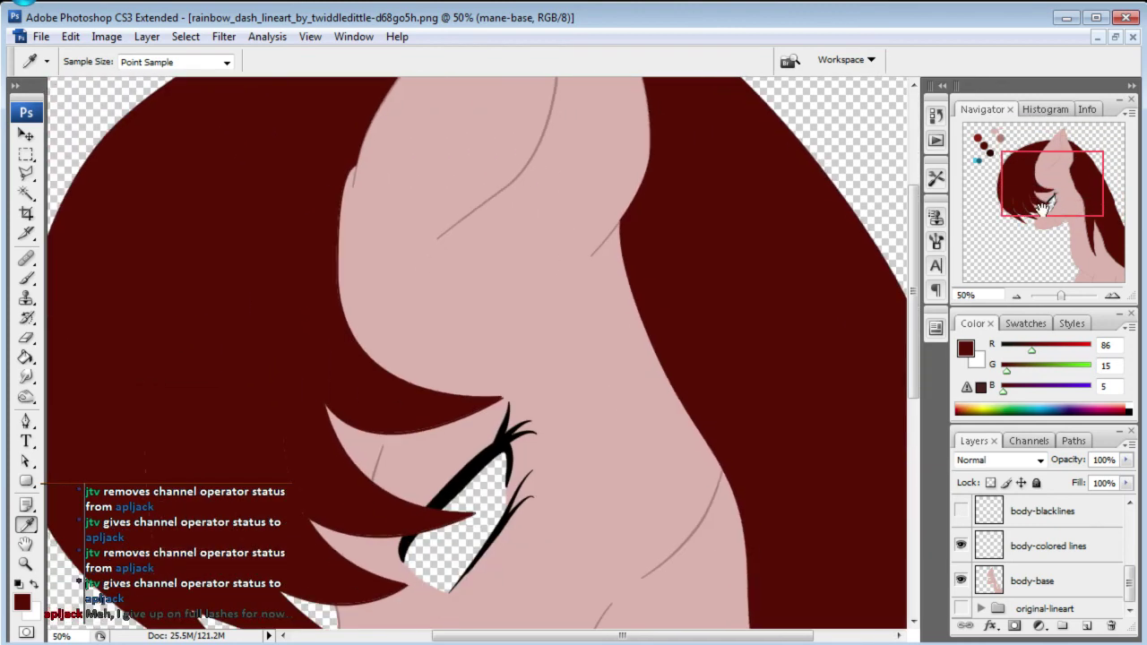
# - Add a new empty layer named eye-white
pyautogui.click(1076, 612)
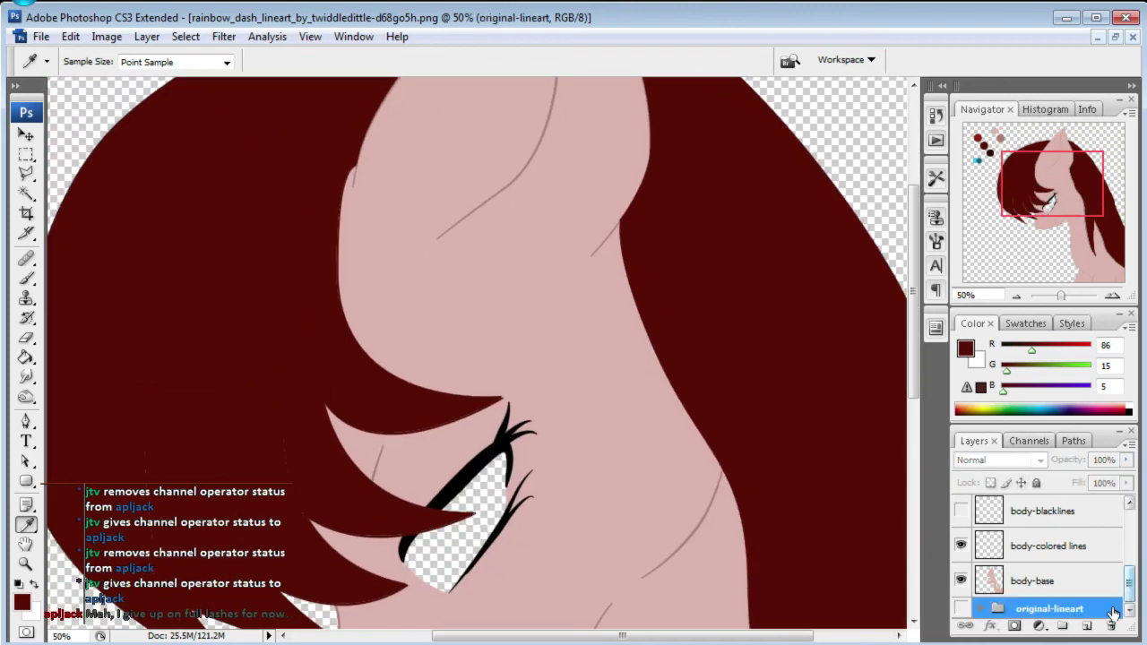
pyautogui.click(1087, 626)
pyautogui.doubleClick(1027, 603)
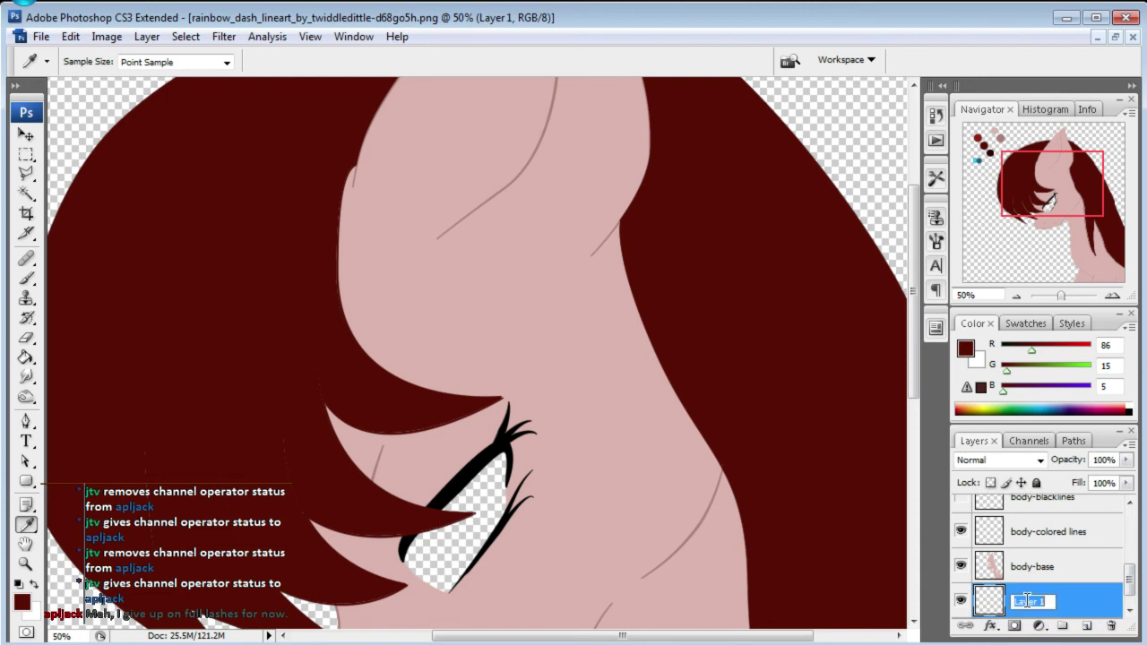
pyautogui.write('eye-wh')
pyautogui.write('ite')
pyautogui.press('Return')
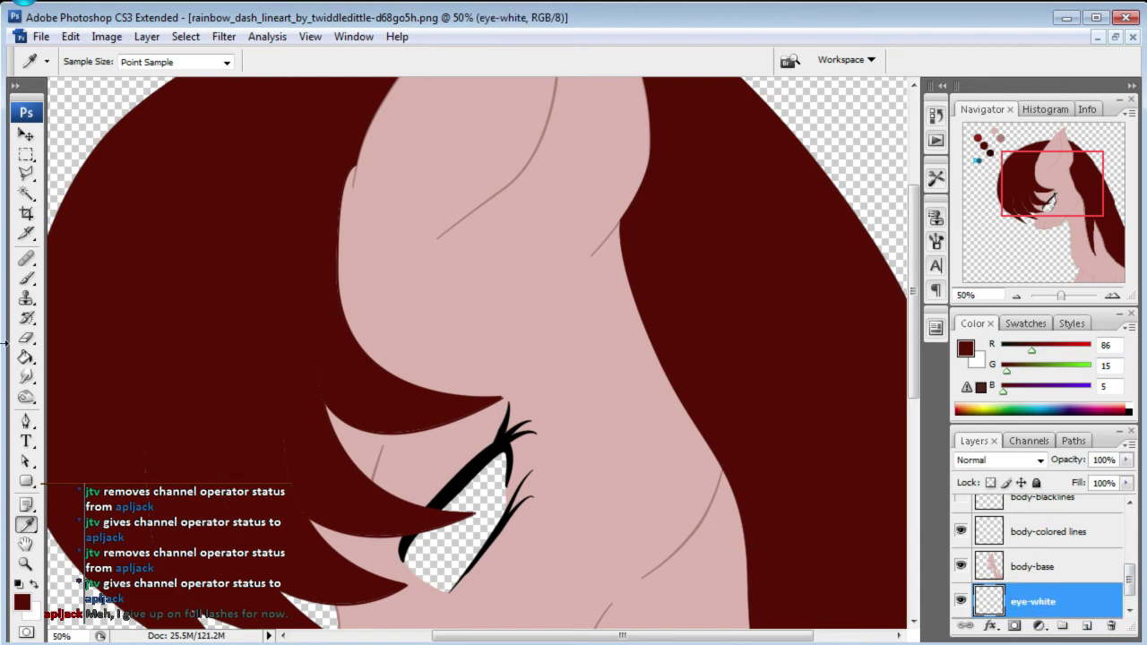
pyautogui.click(26, 278)
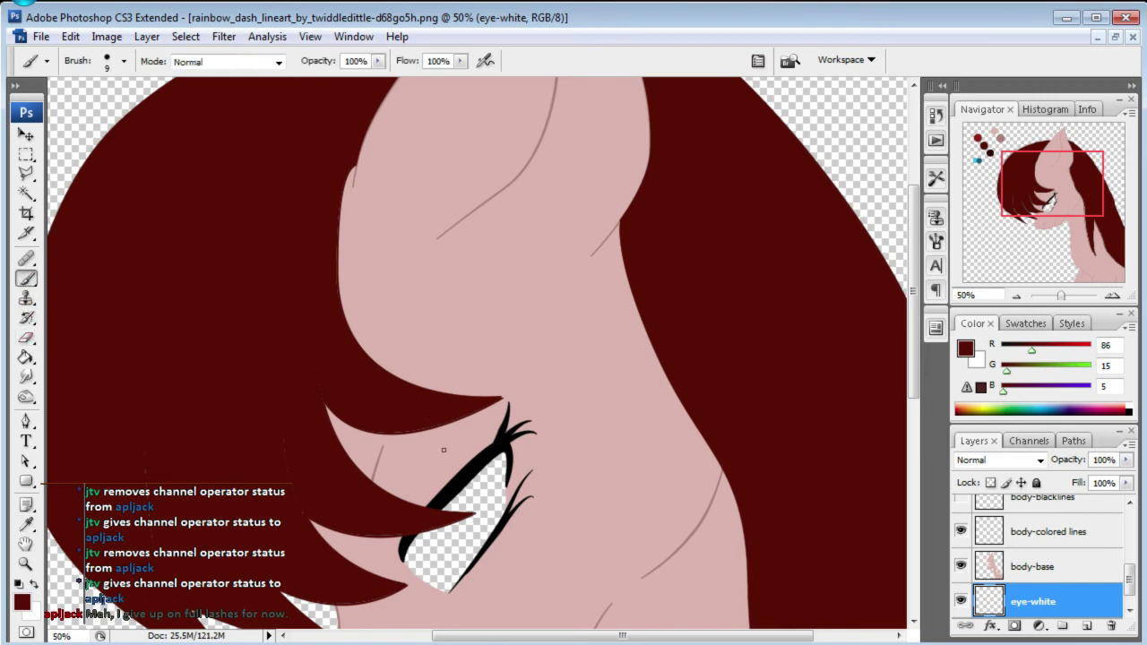
# - Paint the eye solid white on the eye-white layer with a 19 px brush
pyautogui.click(124, 62)
pyautogui.click(343, 231)
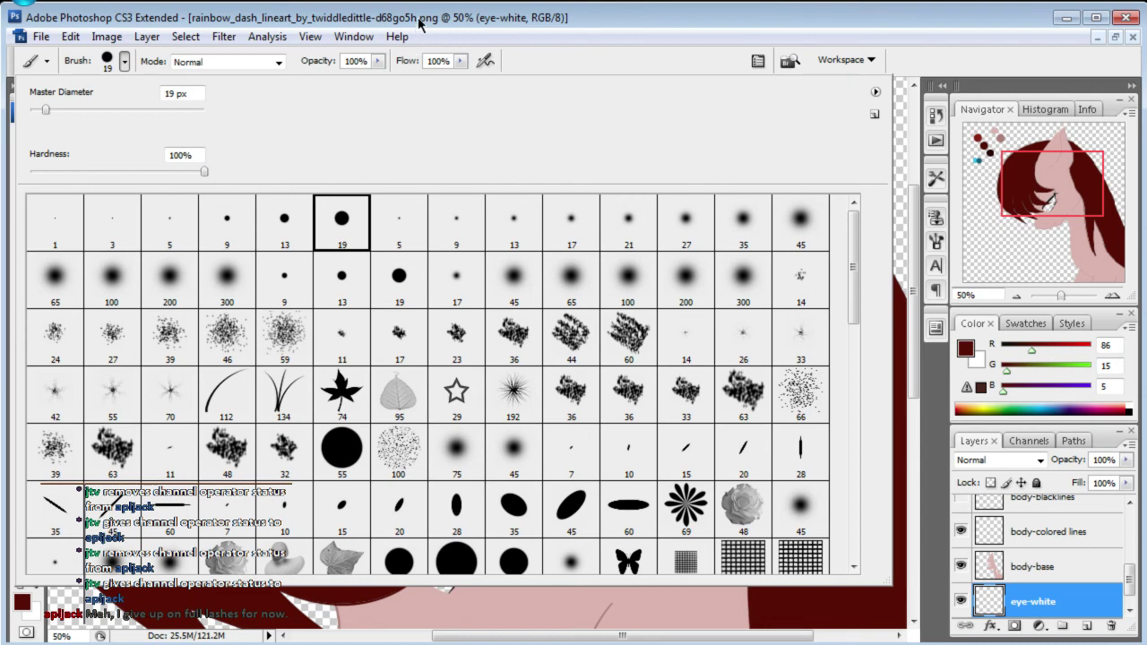
pyautogui.click(418, 27)
pyautogui.moveTo(500, 453); pyautogui.dragTo(495, 529)
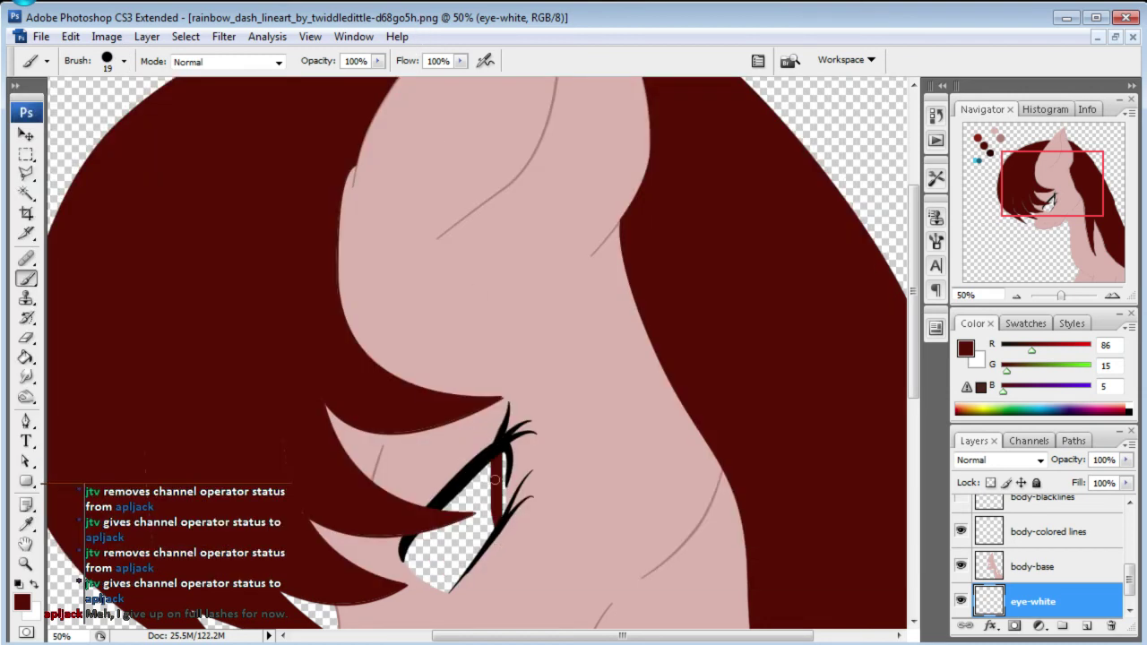
pyautogui.hotkey('ctrl', 'z')
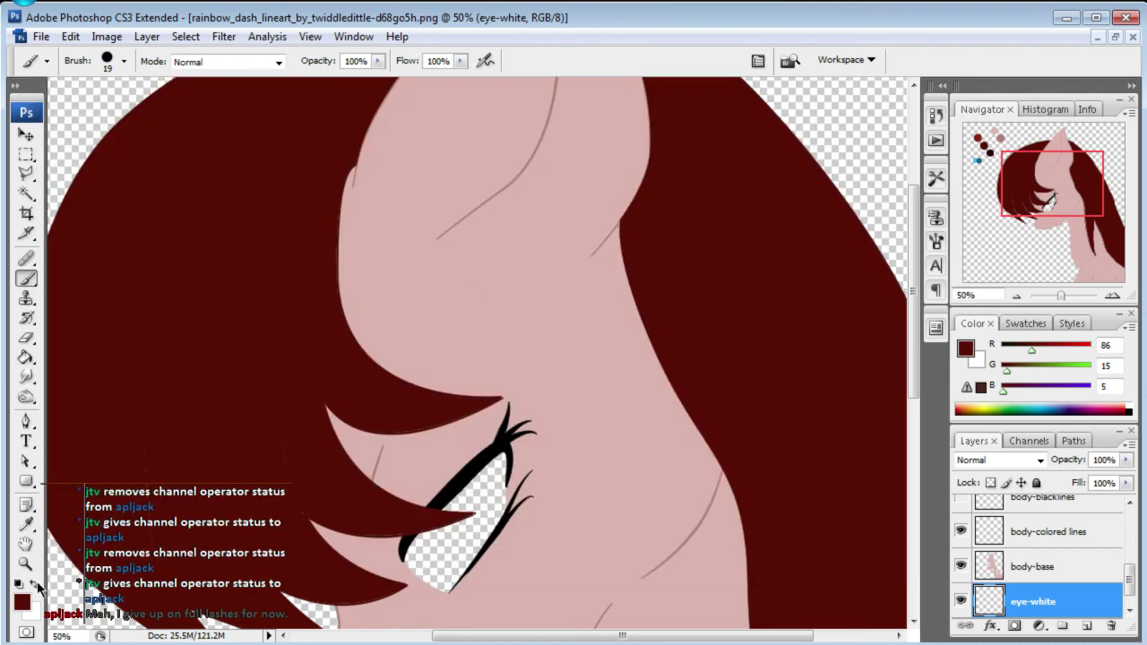
pyautogui.click(37, 585)
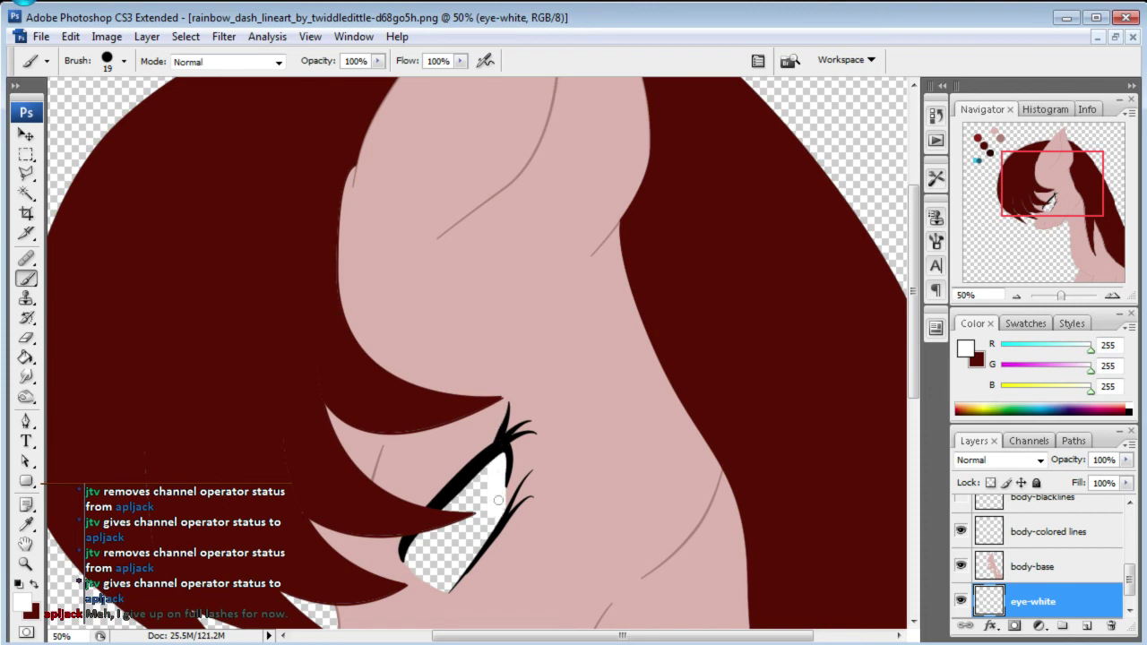
pyautogui.moveTo(495, 451); pyautogui.dragTo(489, 476)
pyautogui.moveTo(479, 529)
pyautogui.mouseDown()
pyautogui.moveTo(468, 549)
pyautogui.moveTo(467, 469)
pyautogui.mouseUp()
pyautogui.moveTo(460, 529); pyautogui.dragTo(424, 583)
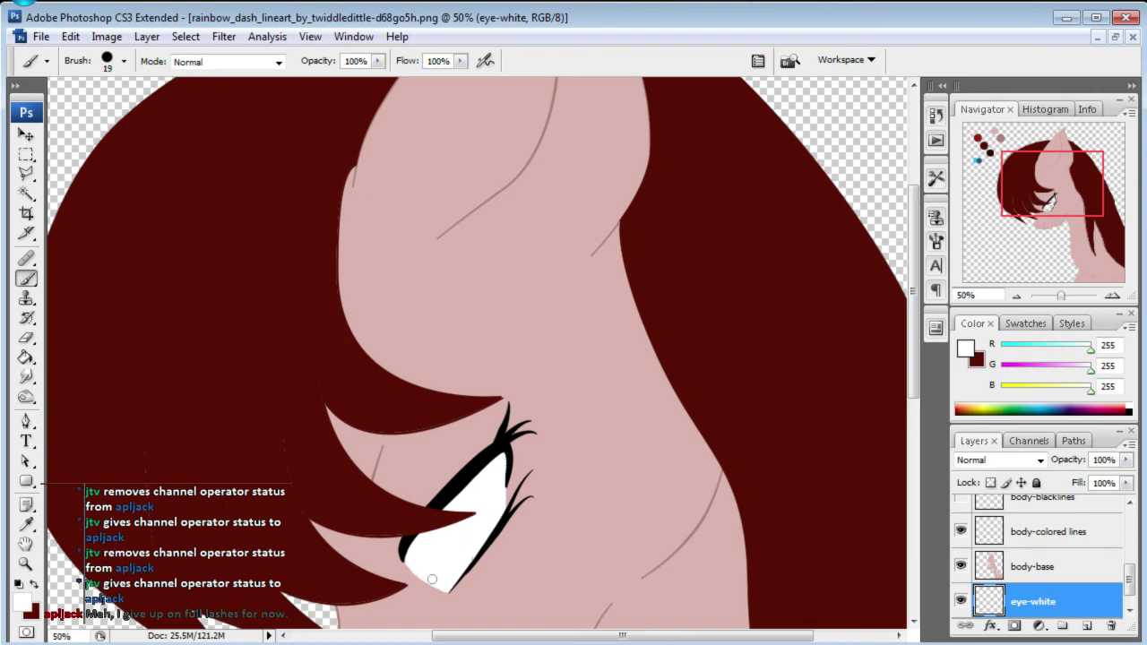
pyautogui.moveTo(1037, 199); pyautogui.dragTo(1035, 222)
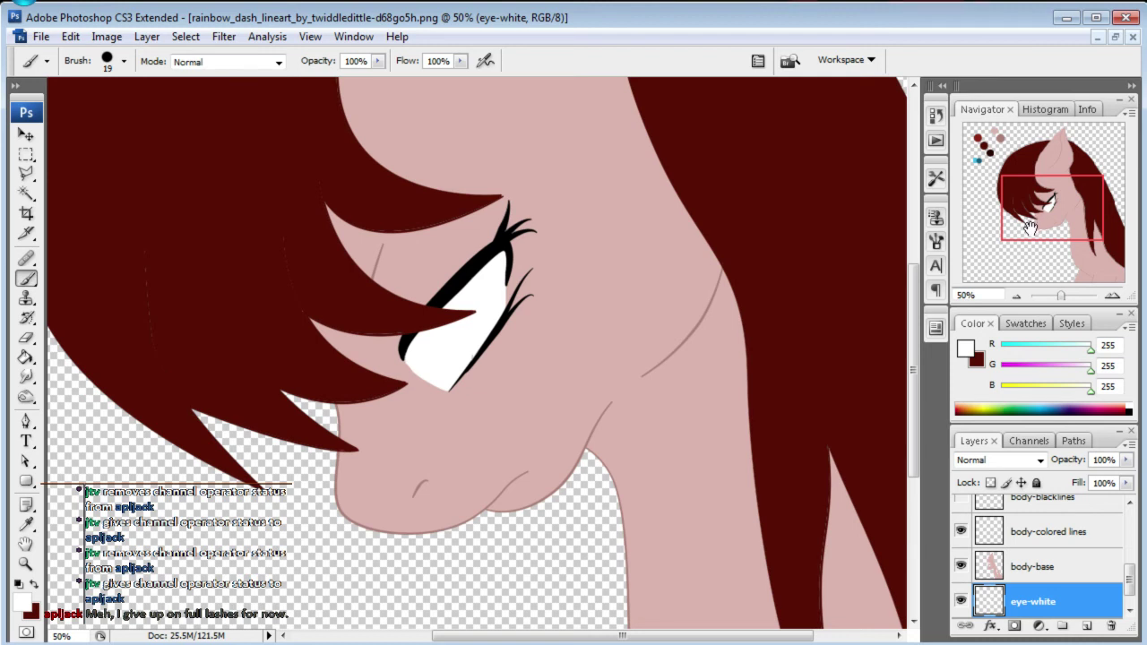
# - Make the original-lineart group and its sketch visible again
pyautogui.click(1024, 567)
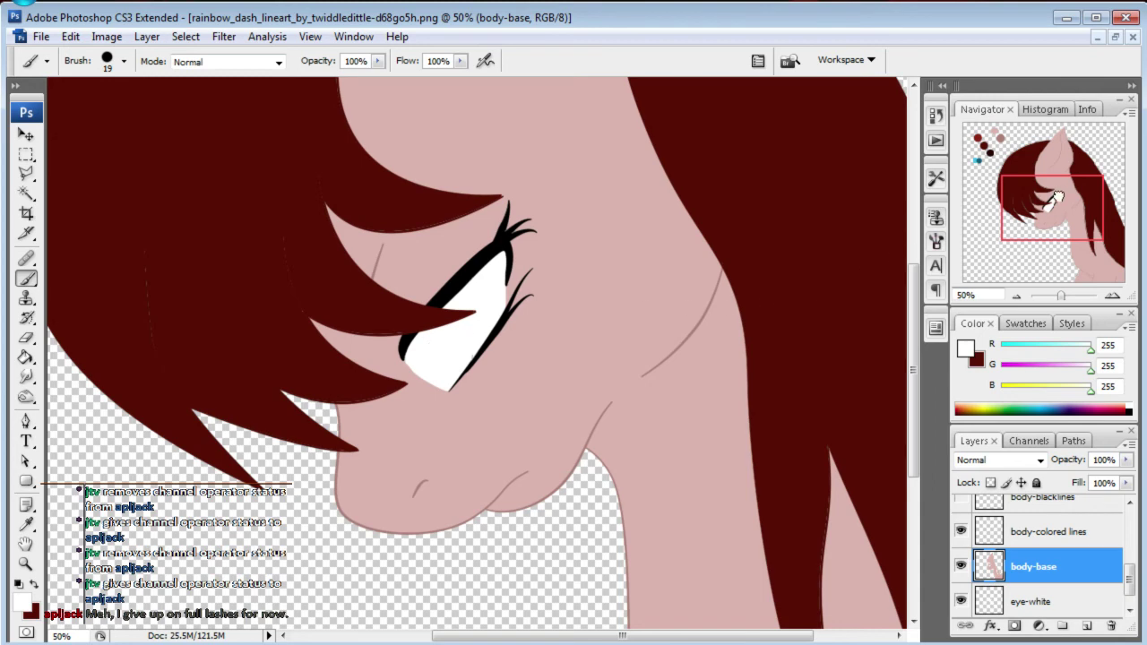
pyautogui.moveTo(1059, 197); pyautogui.dragTo(1055, 184)
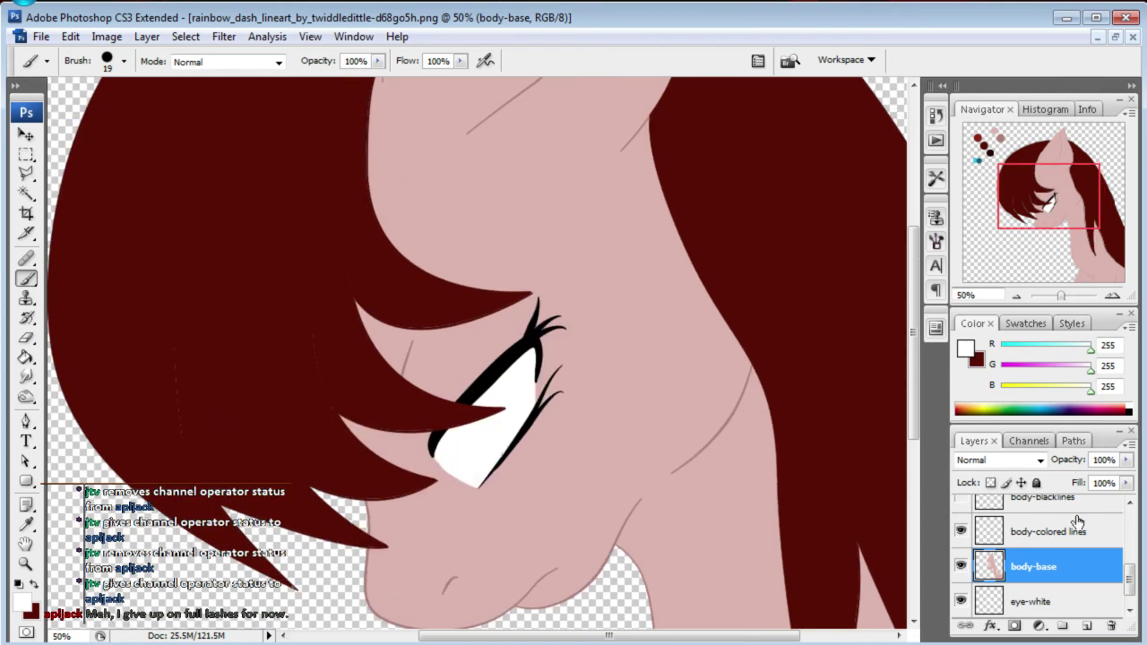
pyautogui.click(1129, 610)
pyautogui.click(961, 609)
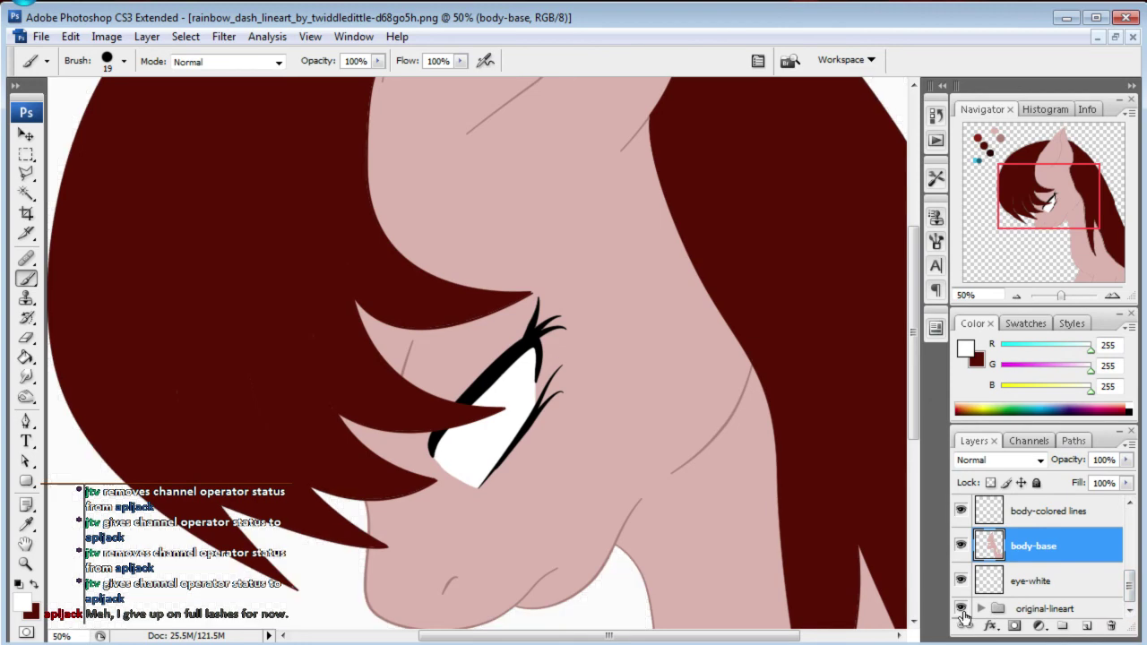
pyautogui.click(961, 610)
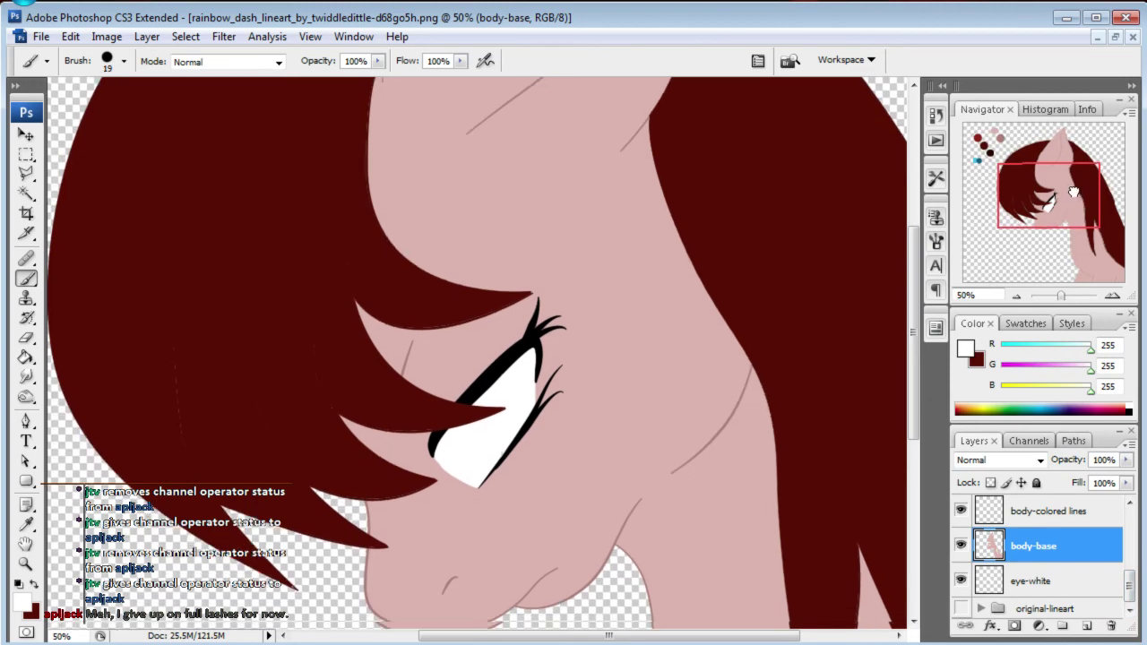
pyautogui.click(981, 609)
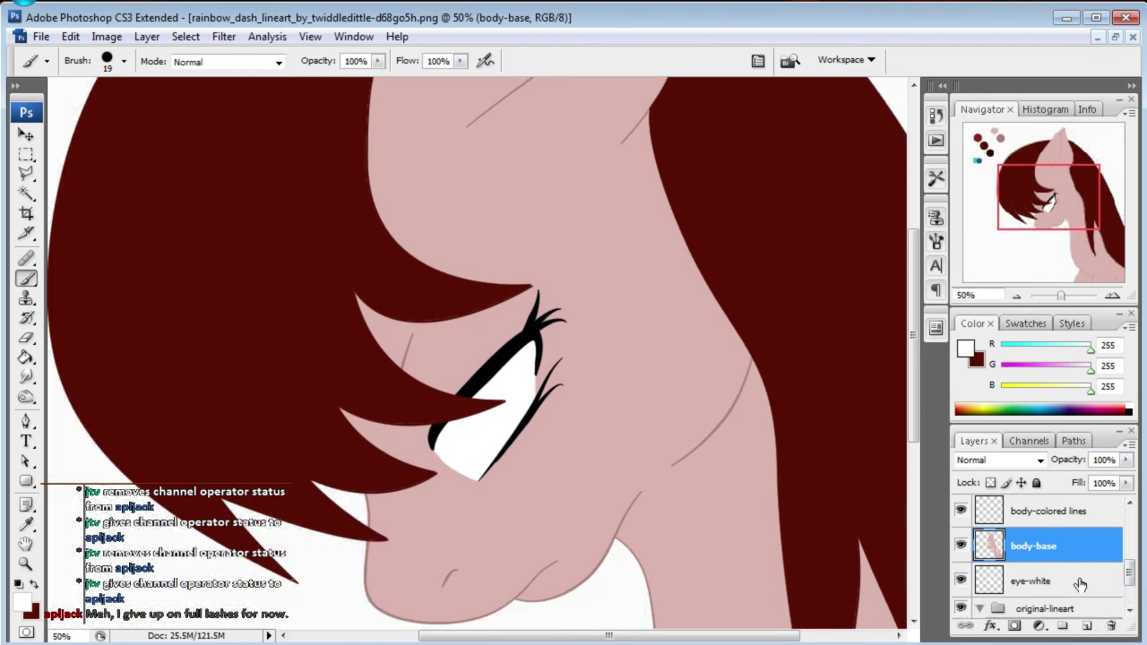
pyautogui.moveTo(1127, 573); pyautogui.dragTo(1127, 589)
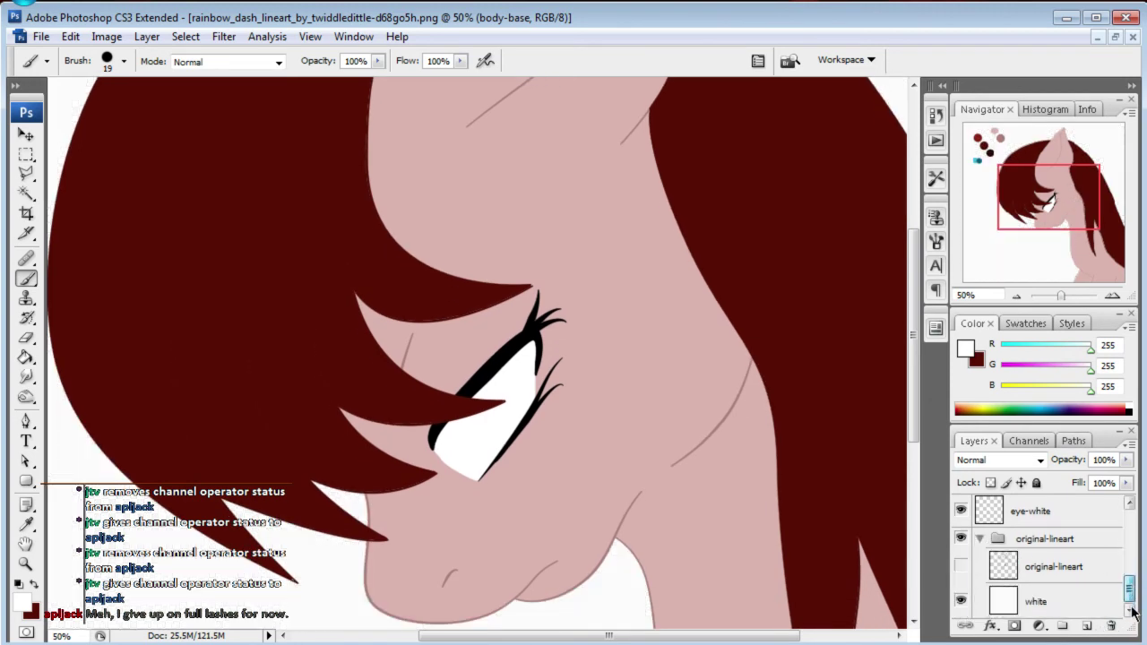
pyautogui.click(962, 568)
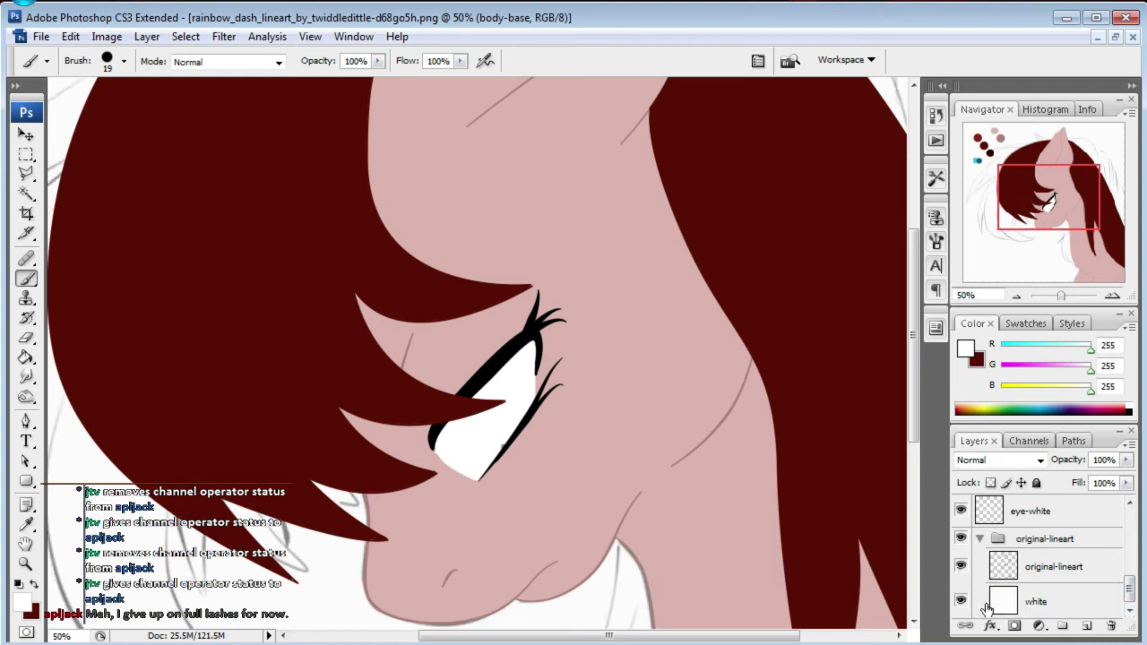
pyautogui.moveTo(1131, 597); pyautogui.dragTo(1132, 585)
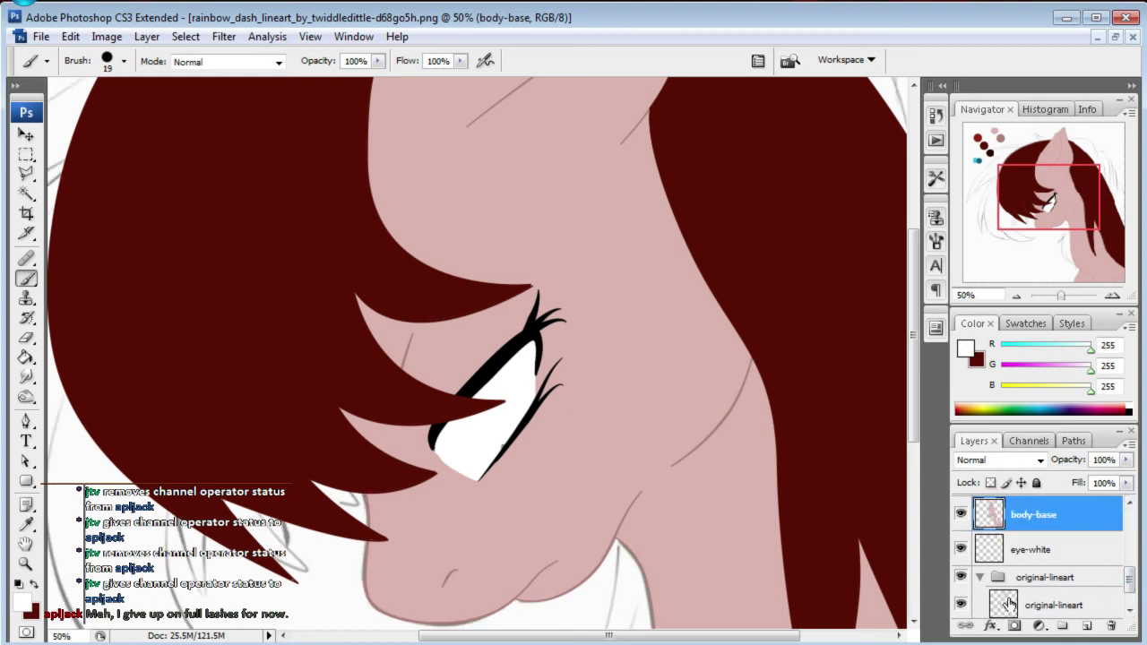
pyautogui.moveTo(1129, 580); pyautogui.dragTo(1130, 593)
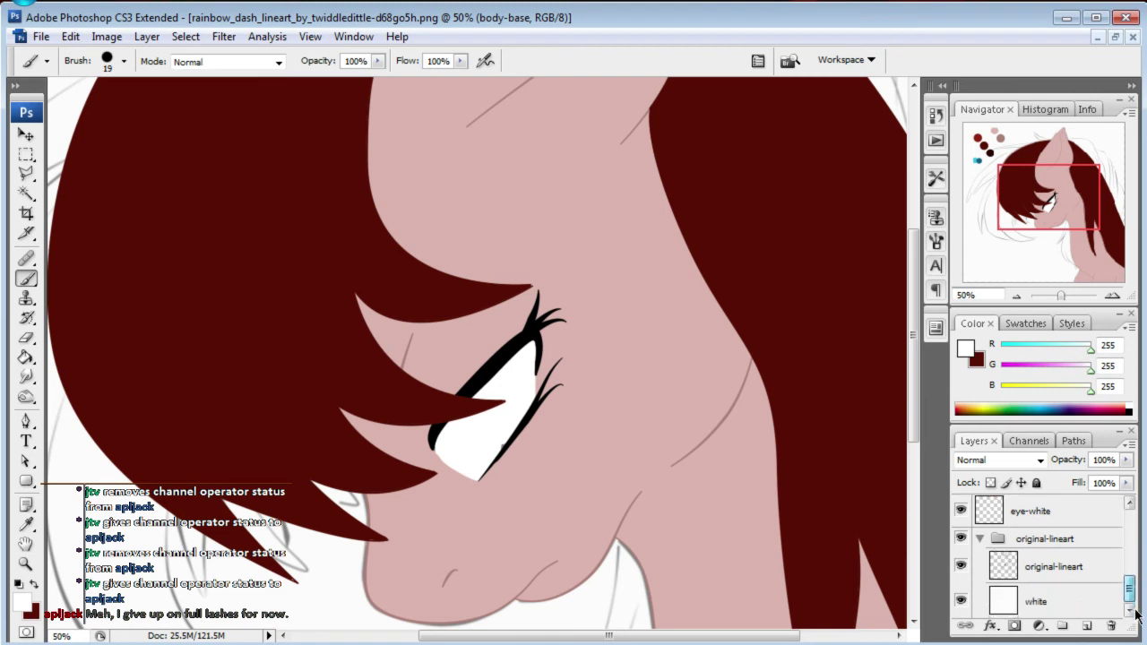
# - Delete the white background layer and move original-lineart to the top of the stack
pyautogui.moveTo(1085, 625); pyautogui.dragTo(1111, 626)
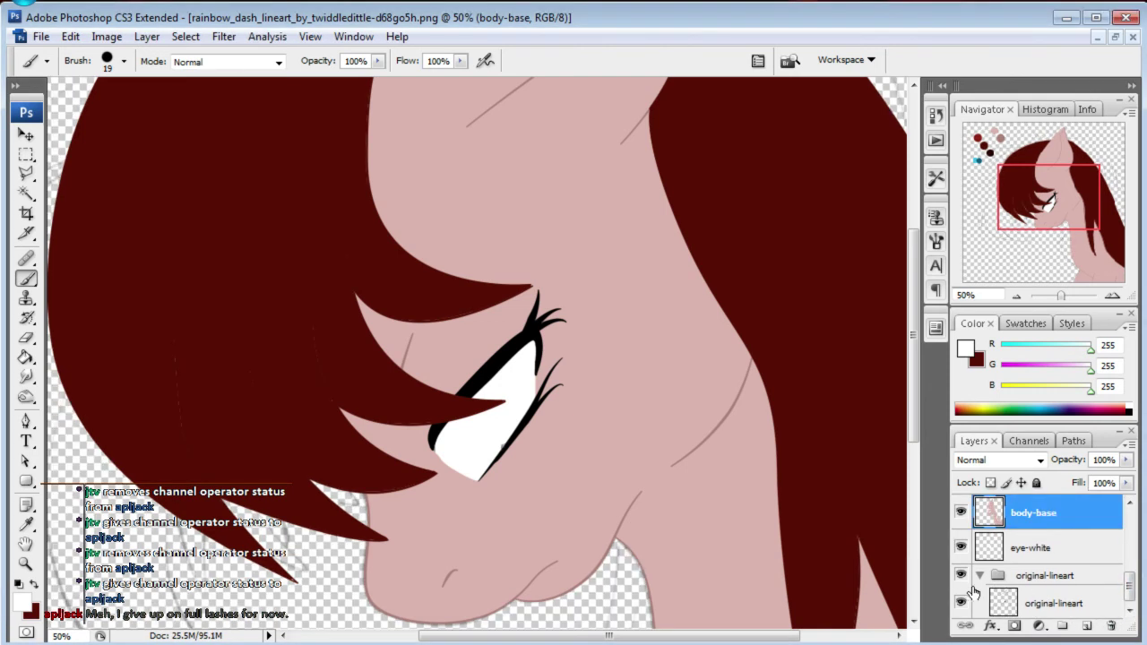
pyautogui.click(1004, 603)
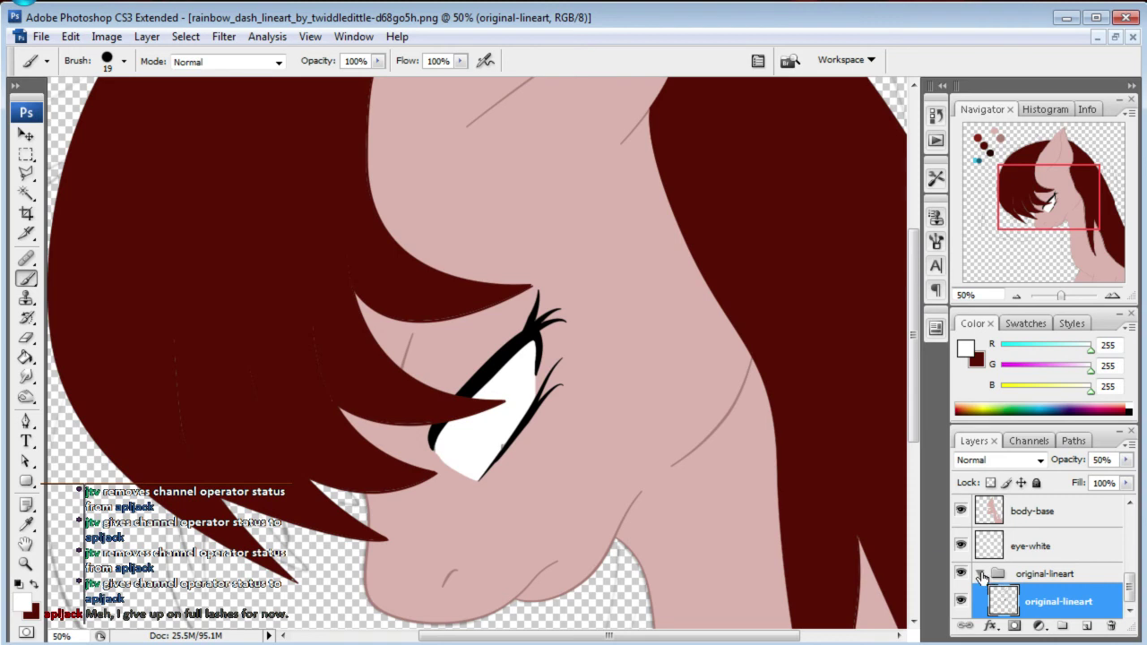
pyautogui.click(982, 574)
pyautogui.moveTo(997, 610); pyautogui.dragTo(1002, 476)
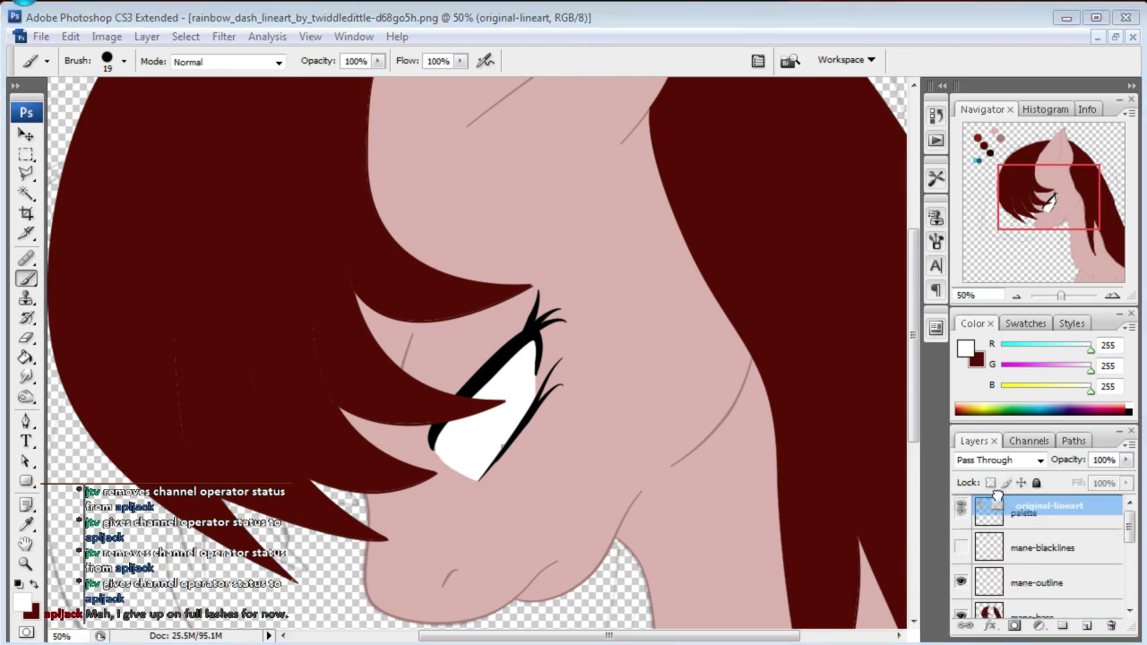
pyautogui.moveTo(997, 495); pyautogui.dragTo(982, 506)
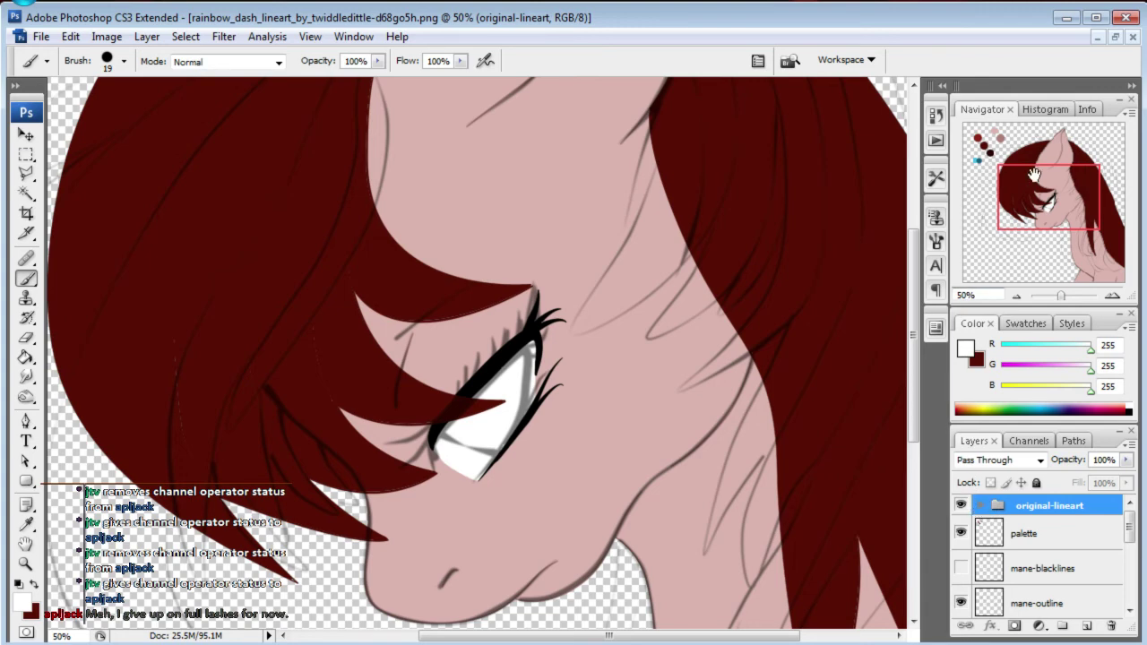
pyautogui.moveTo(1059, 189); pyautogui.dragTo(1046, 207)
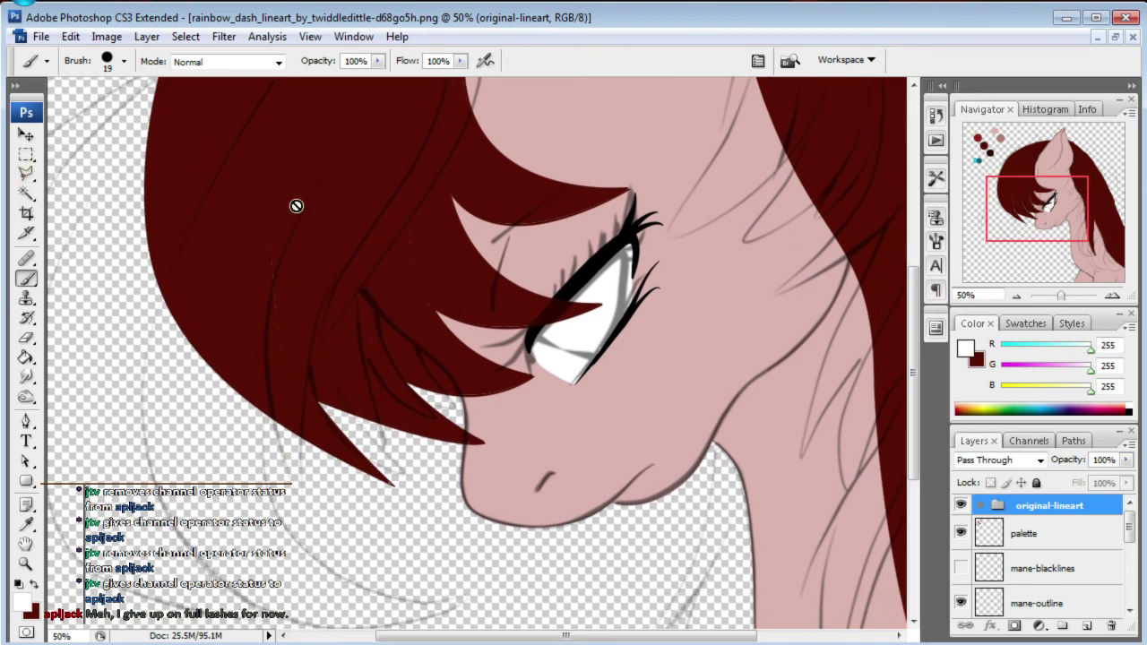
# - Create a new layer named iris above eye-white
pyautogui.scroll(-3, 1130, 537)
pyautogui.scroll(-3, 1130, 538)
pyautogui.scroll(-3, 1129, 538)
pyautogui.click(1057, 600)
pyautogui.click(1086, 625)
pyautogui.doubleClick(1037, 603)
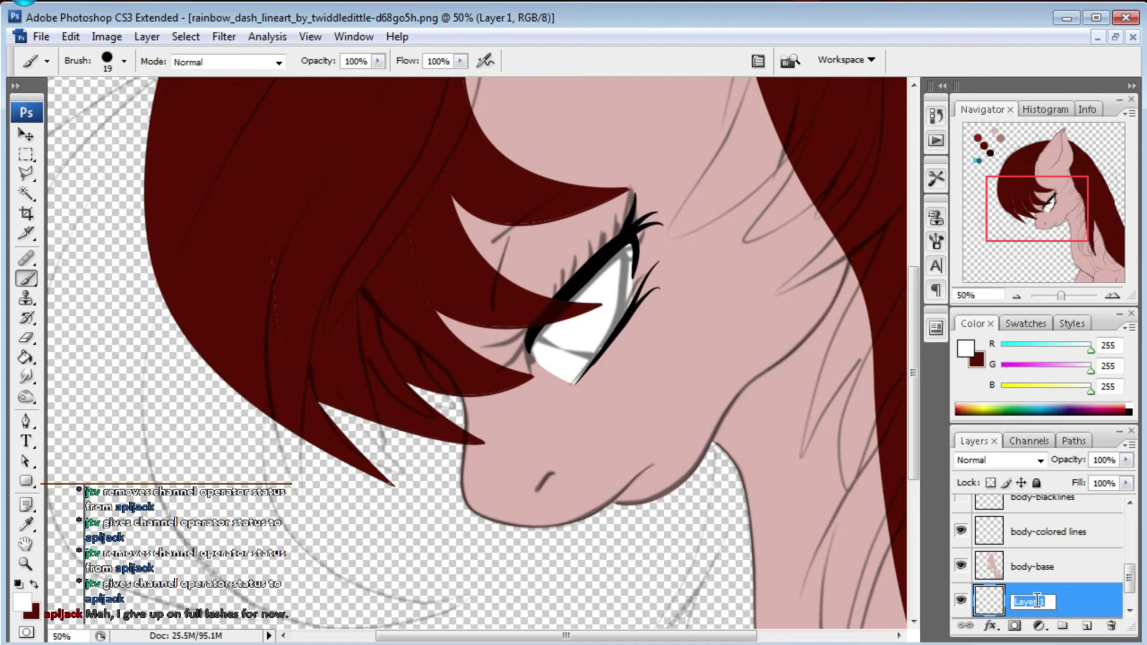
pyautogui.write('iris')
pyautogui.press('Return')
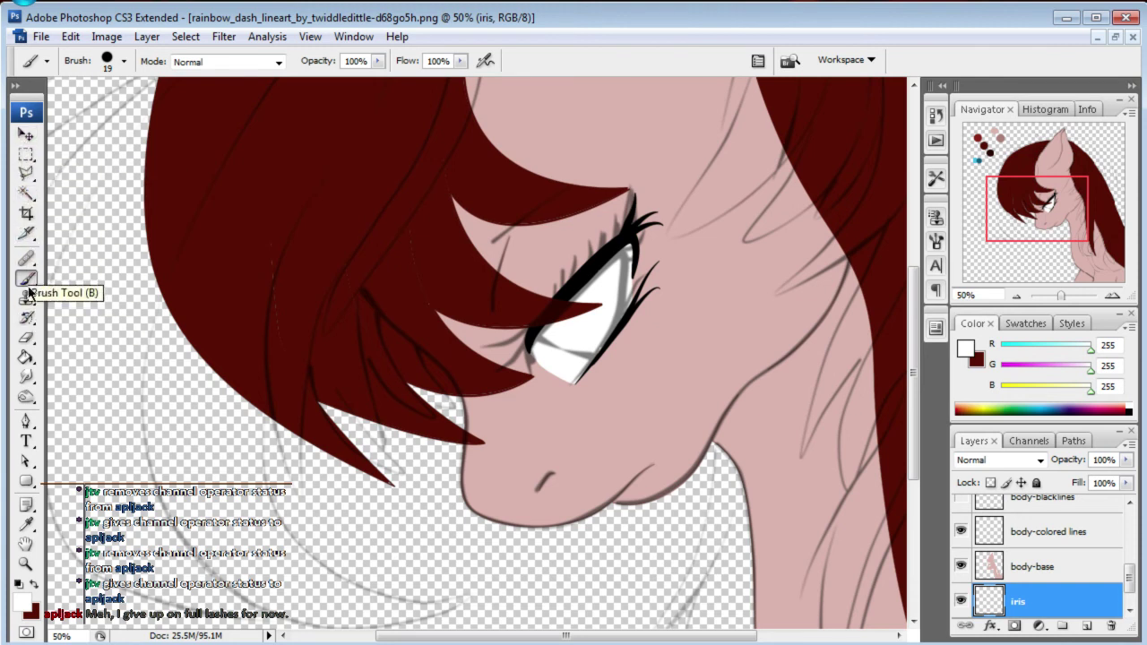
# - Zoom to 250% and sample the palette's light blue as the brush colour
pyautogui.click(986, 295)
pyautogui.write('250')
pyautogui.press('Return')
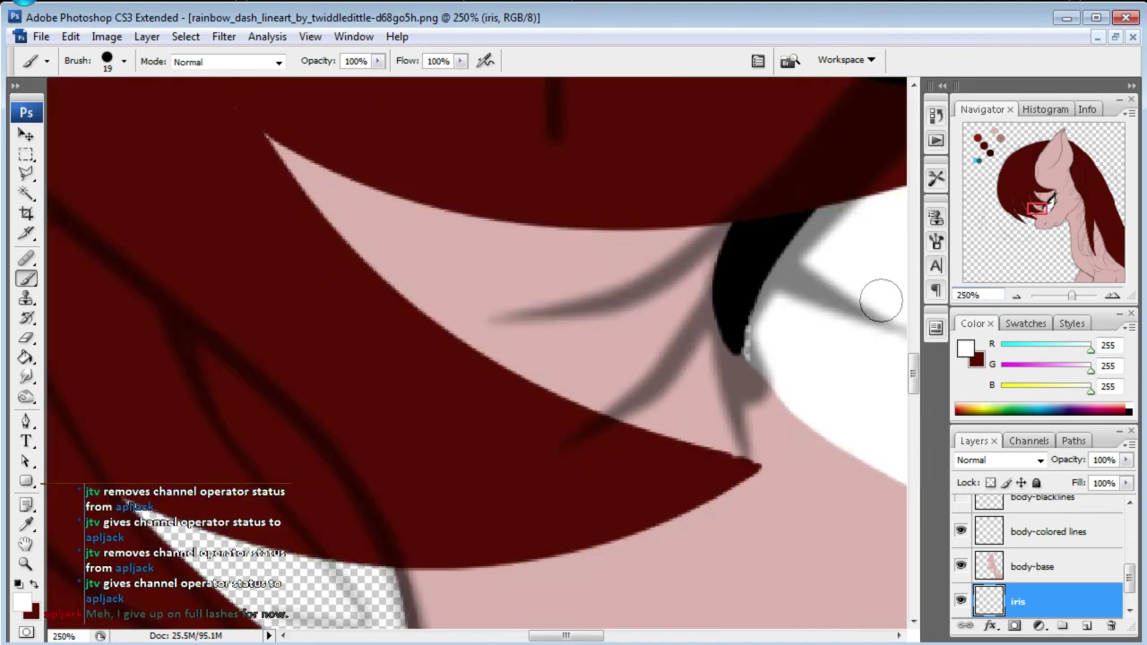
pyautogui.moveTo(1040, 211); pyautogui.dragTo(1052, 206)
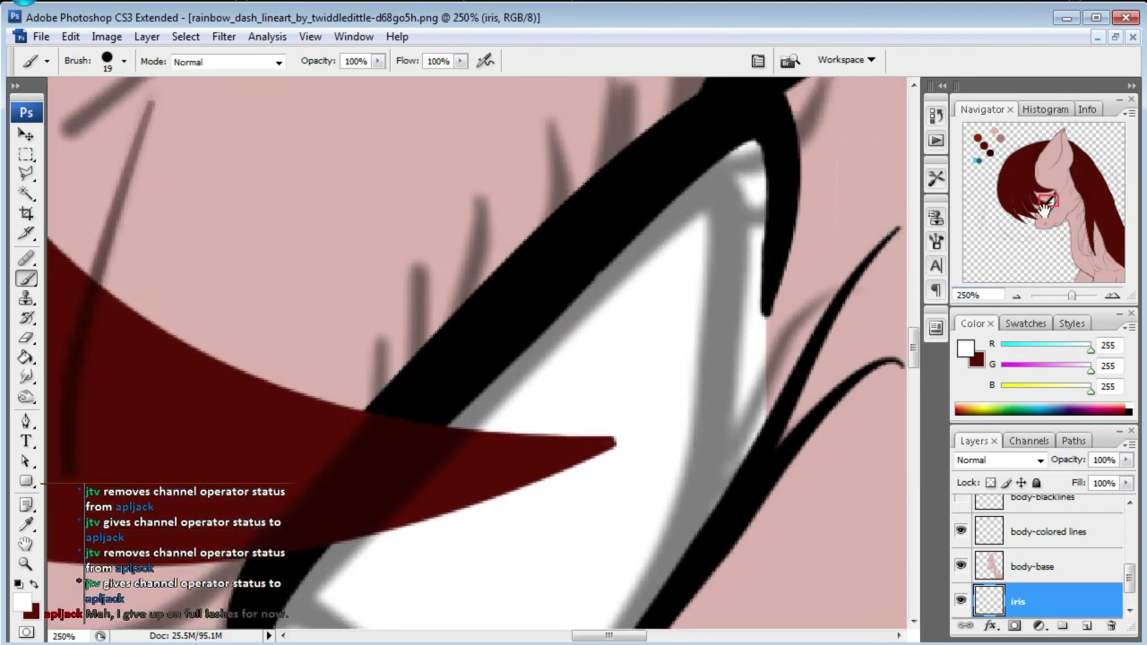
pyautogui.moveTo(747, 217); pyautogui.dragTo(751, 278)
pyautogui.click(25, 525)
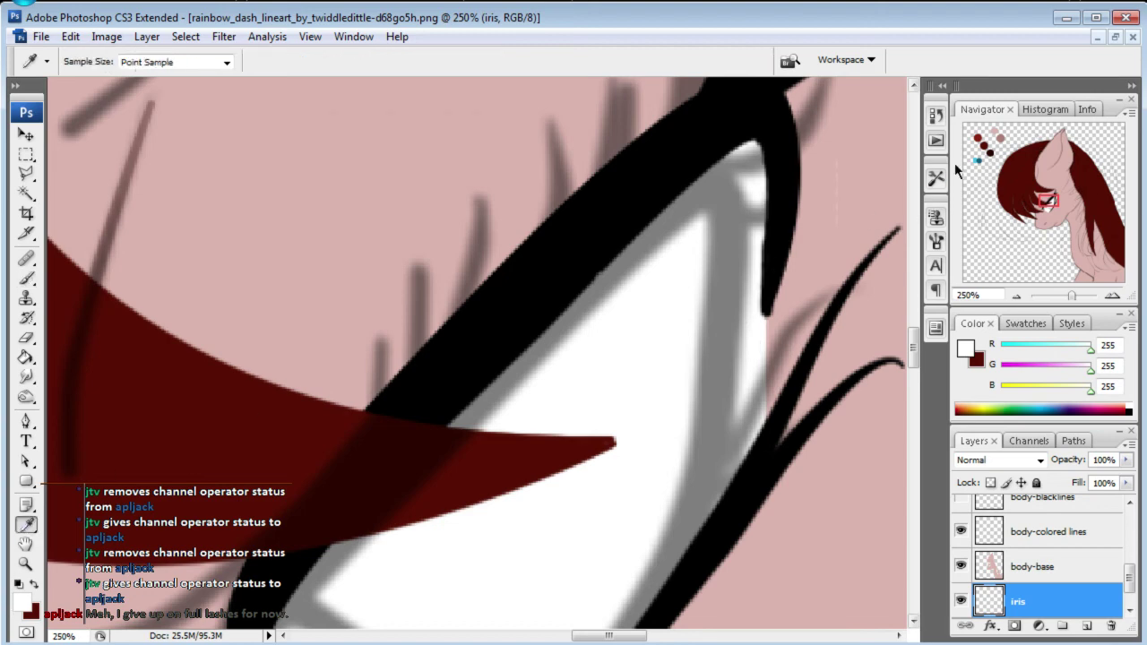
pyautogui.click(976, 164)
pyautogui.click(395, 196)
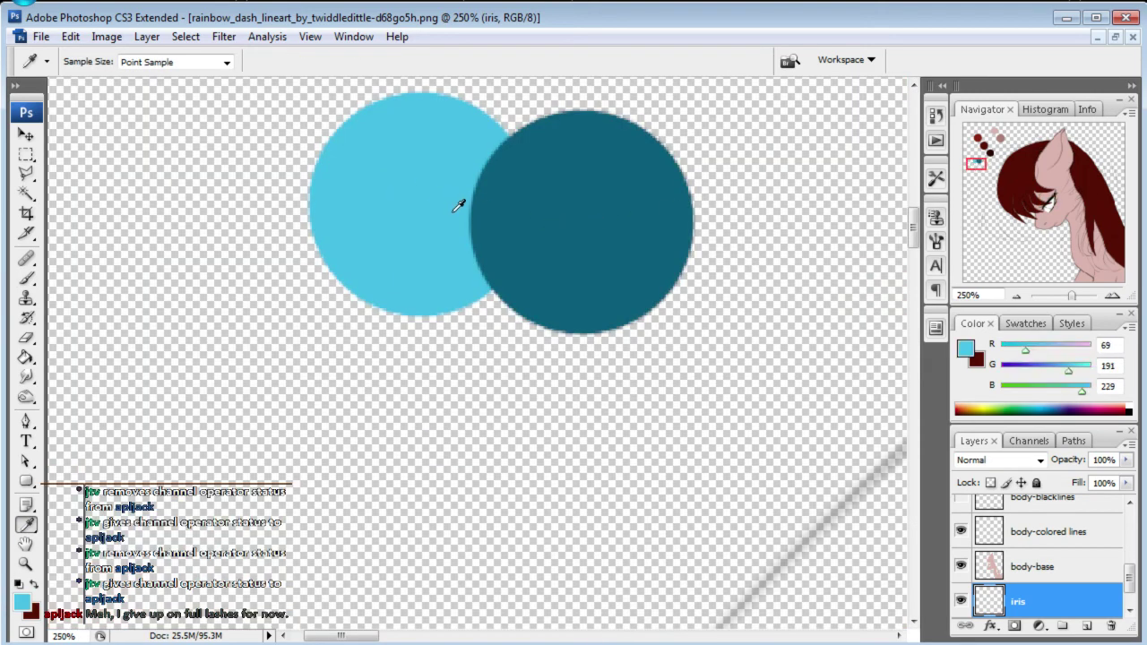
pyautogui.click(1046, 211)
pyautogui.press('b')
pyautogui.moveTo(1046, 212); pyautogui.dragTo(1049, 204)
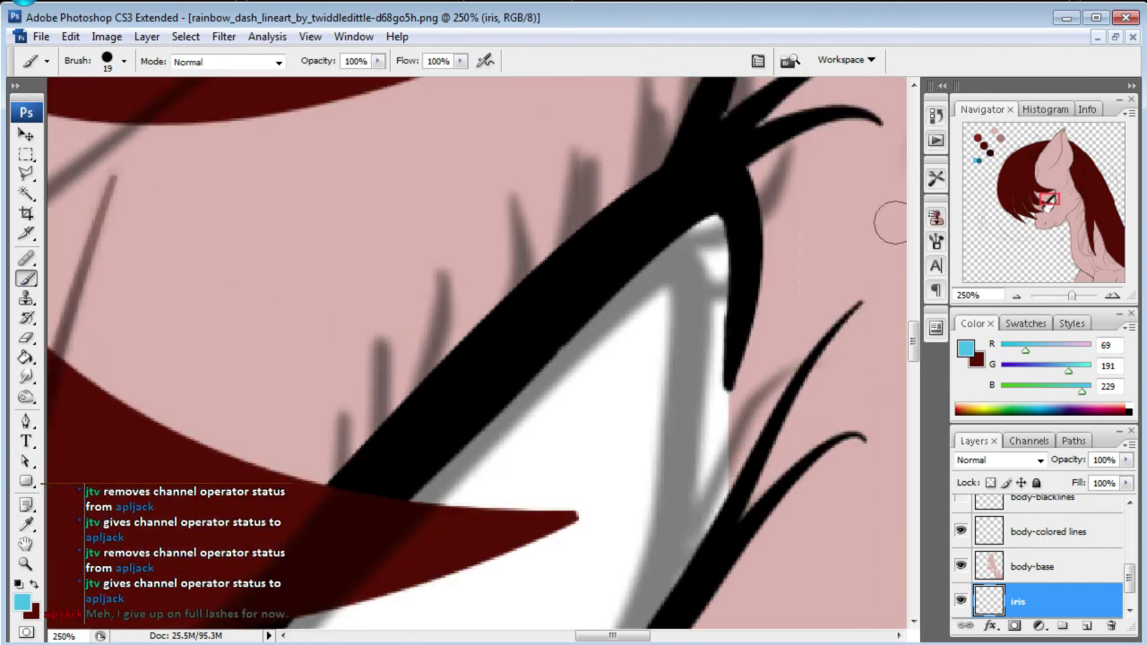
# - Paint the iris light blue, covering the white patches inside it
pyautogui.moveTo(706, 224)
pyautogui.mouseDown()
pyautogui.moveTo(697, 432)
pyautogui.moveTo(697, 257)
pyautogui.moveTo(663, 474)
pyautogui.moveTo(671, 251)
pyautogui.moveTo(624, 599)
pyautogui.moveTo(640, 487)
pyautogui.moveTo(615, 551)
pyautogui.moveTo(640, 236)
pyautogui.moveTo(583, 361)
pyautogui.moveTo(622, 341)
pyautogui.moveTo(457, 523)
pyautogui.moveTo(577, 517)
pyautogui.moveTo(537, 583)
pyautogui.moveTo(579, 463)
pyautogui.moveTo(592, 574)
pyautogui.mouseUp()
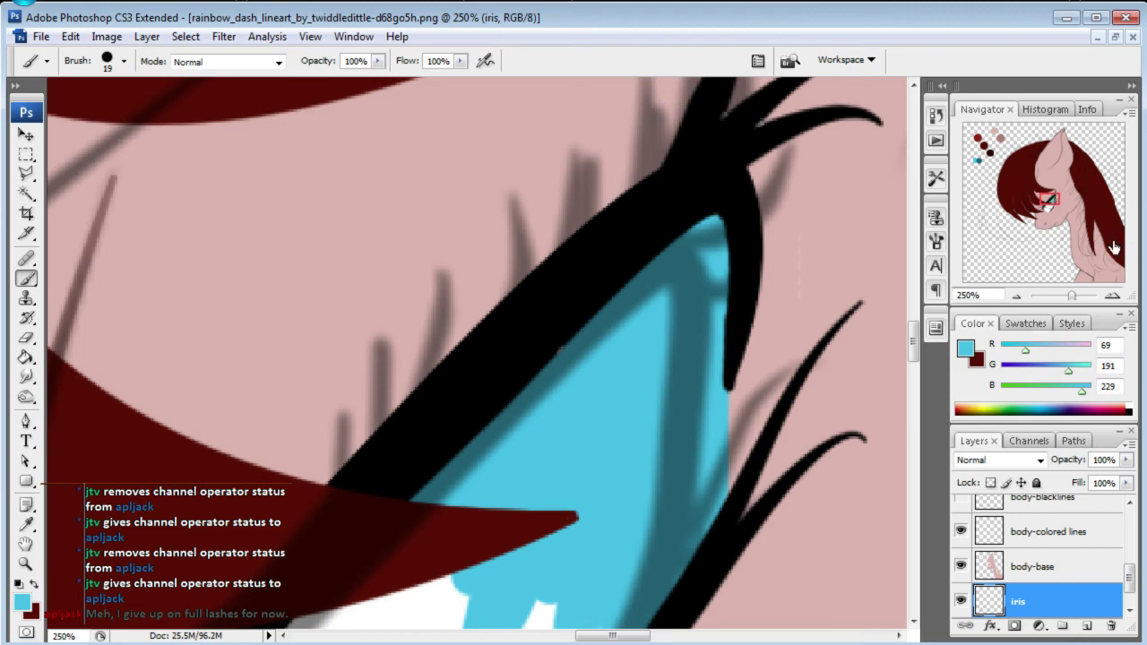
pyautogui.moveTo(1051, 200); pyautogui.dragTo(1050, 207)
pyautogui.moveTo(347, 308)
pyautogui.mouseDown()
pyautogui.moveTo(409, 356)
pyautogui.moveTo(650, 414)
pyautogui.mouseUp()
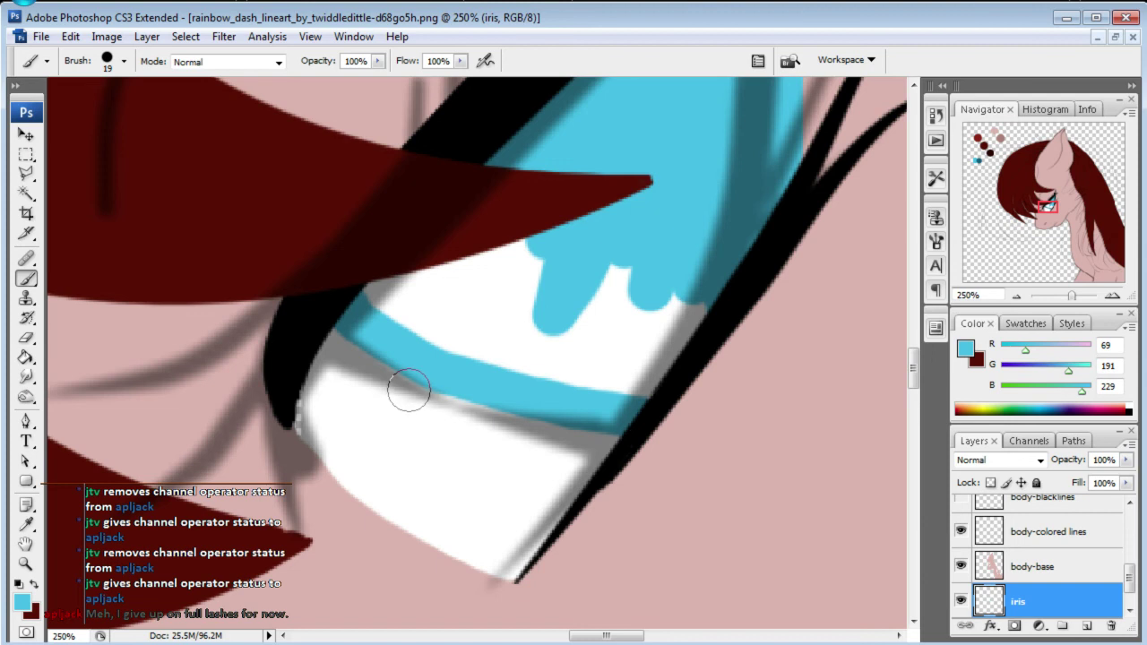
pyautogui.hotkey('ctrl', 'z')
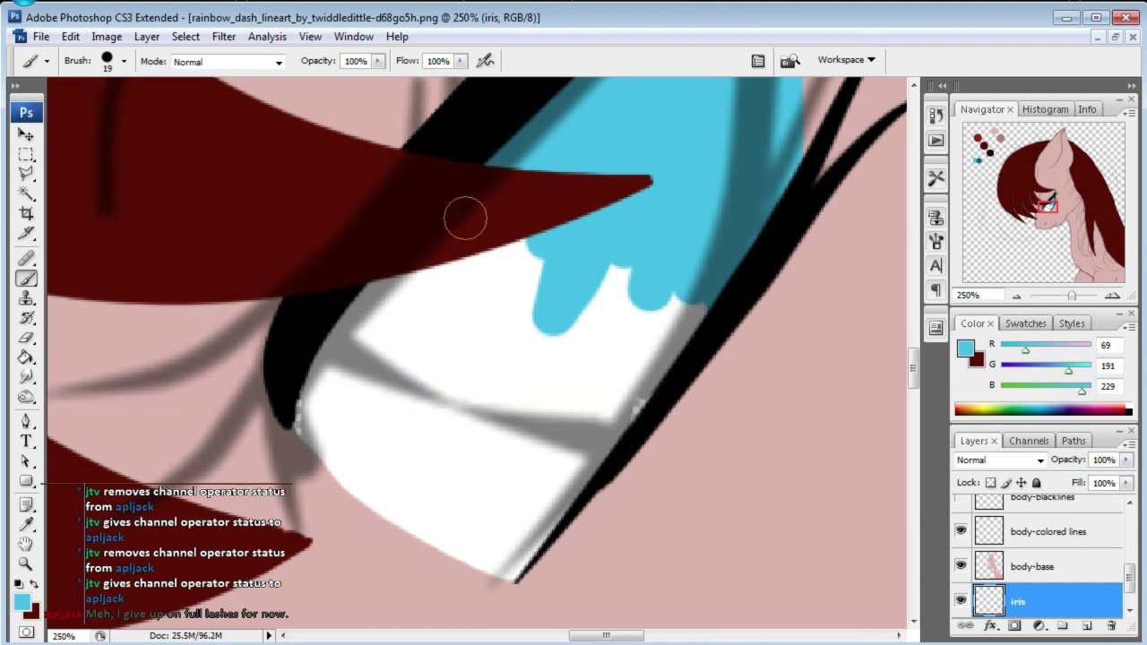
pyautogui.moveTo(455, 256)
pyautogui.mouseDown()
pyautogui.moveTo(528, 313)
pyautogui.moveTo(671, 363)
pyautogui.mouseUp()
pyautogui.moveTo(470, 269)
pyautogui.mouseDown()
pyautogui.moveTo(661, 332)
pyautogui.moveTo(646, 349)
pyautogui.moveTo(679, 328)
pyautogui.moveTo(617, 290)
pyautogui.moveTo(502, 248)
pyautogui.mouseUp()
pyautogui.moveTo(434, 239)
pyautogui.mouseDown()
pyautogui.moveTo(448, 269)
pyautogui.moveTo(499, 308)
pyautogui.moveTo(551, 338)
pyautogui.moveTo(642, 364)
pyautogui.mouseUp()
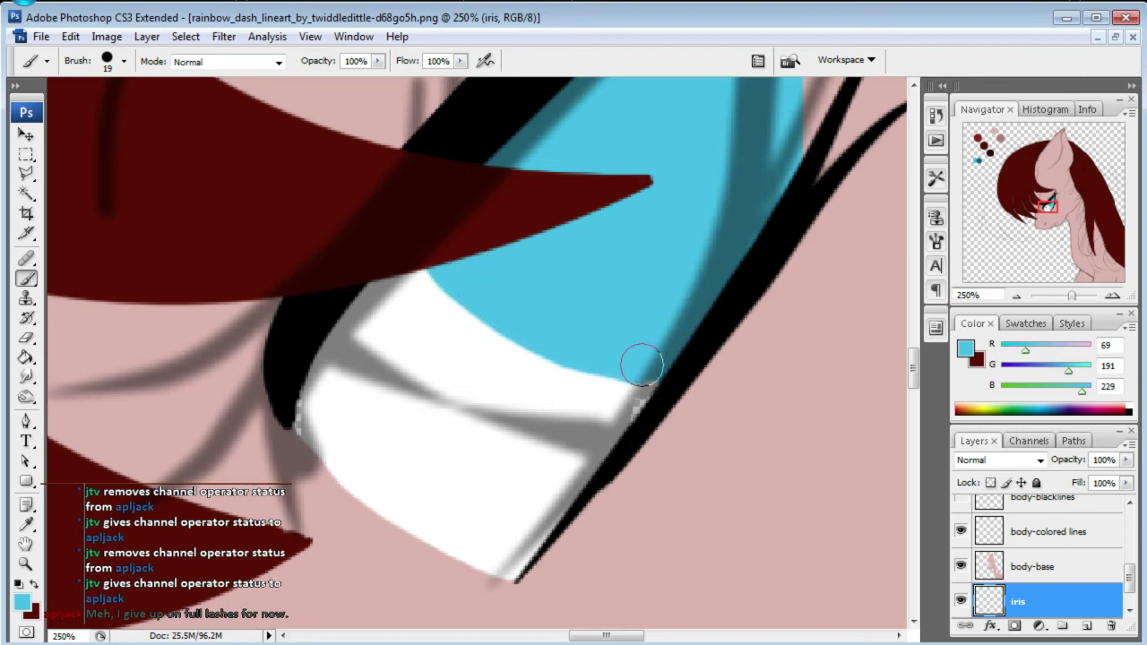
pyautogui.moveTo(1040, 229); pyautogui.dragTo(1044, 220)
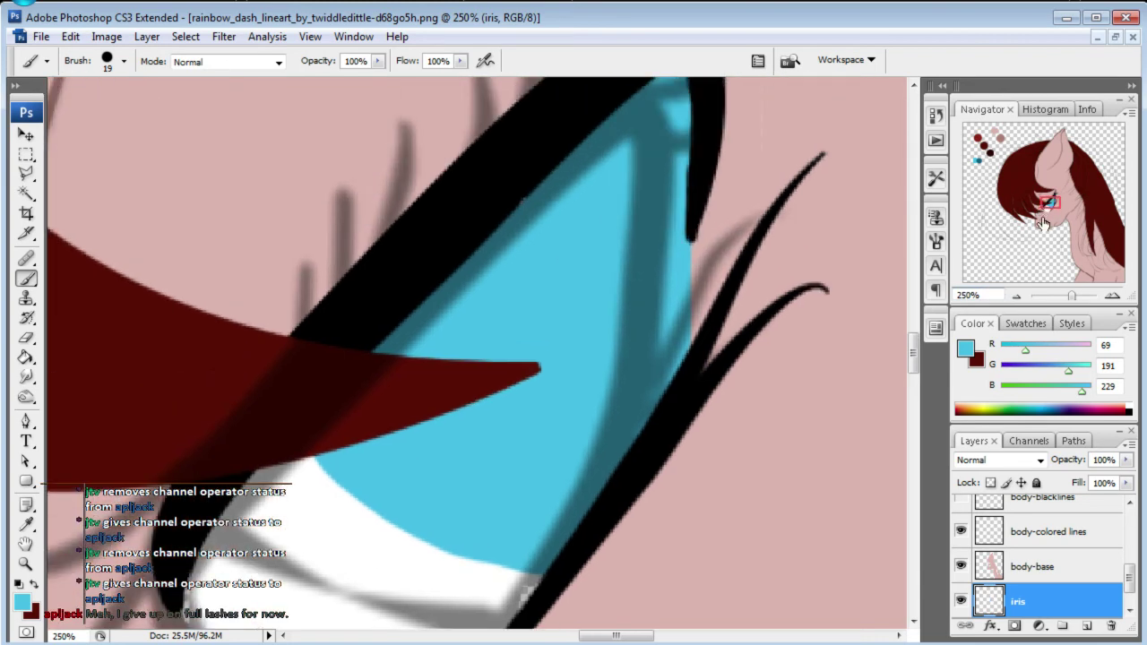
# - Hide the original lineart group and pick the Eraser on the body-base layer
pyautogui.scroll(5, 973, 564)
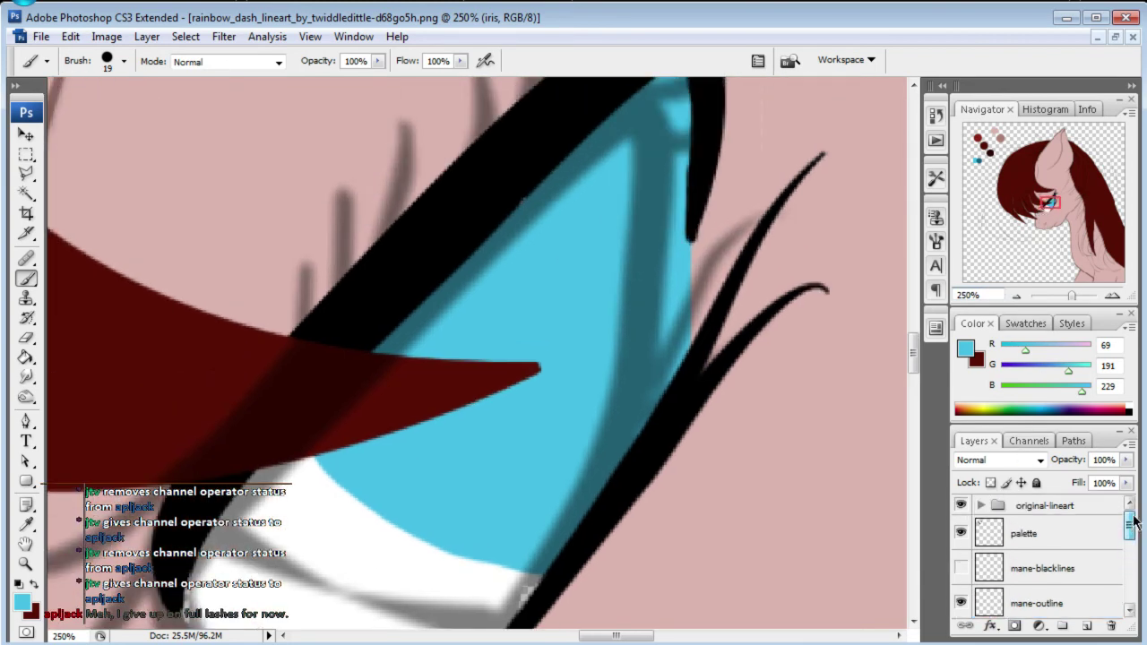
pyautogui.click(962, 507)
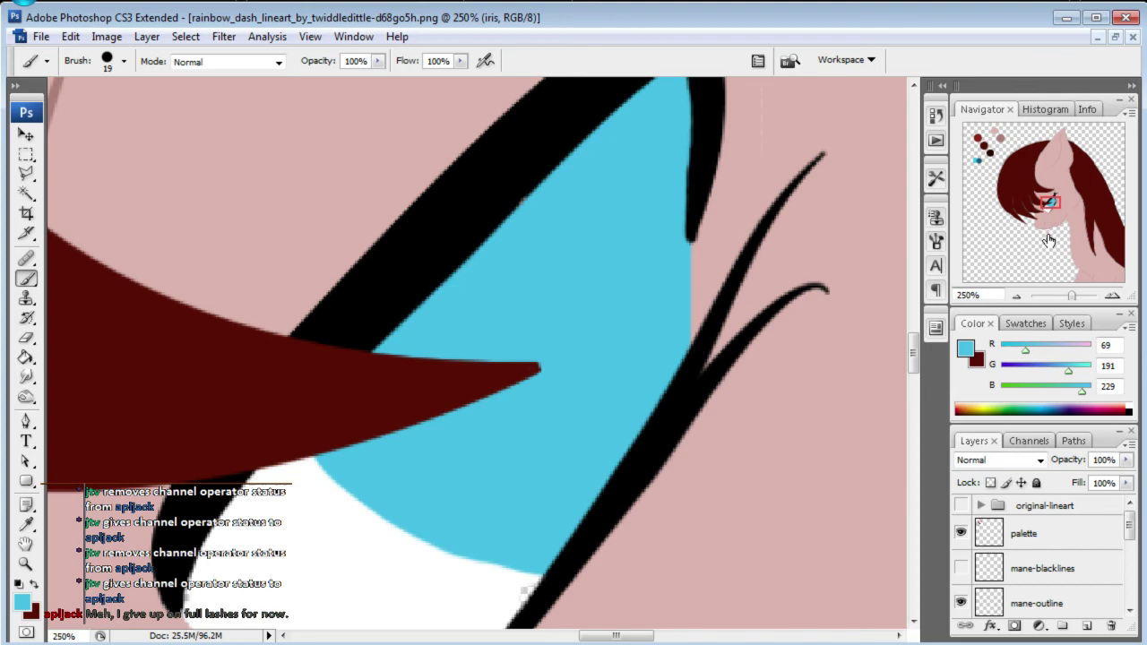
pyautogui.moveTo(1050, 204); pyautogui.dragTo(1054, 204)
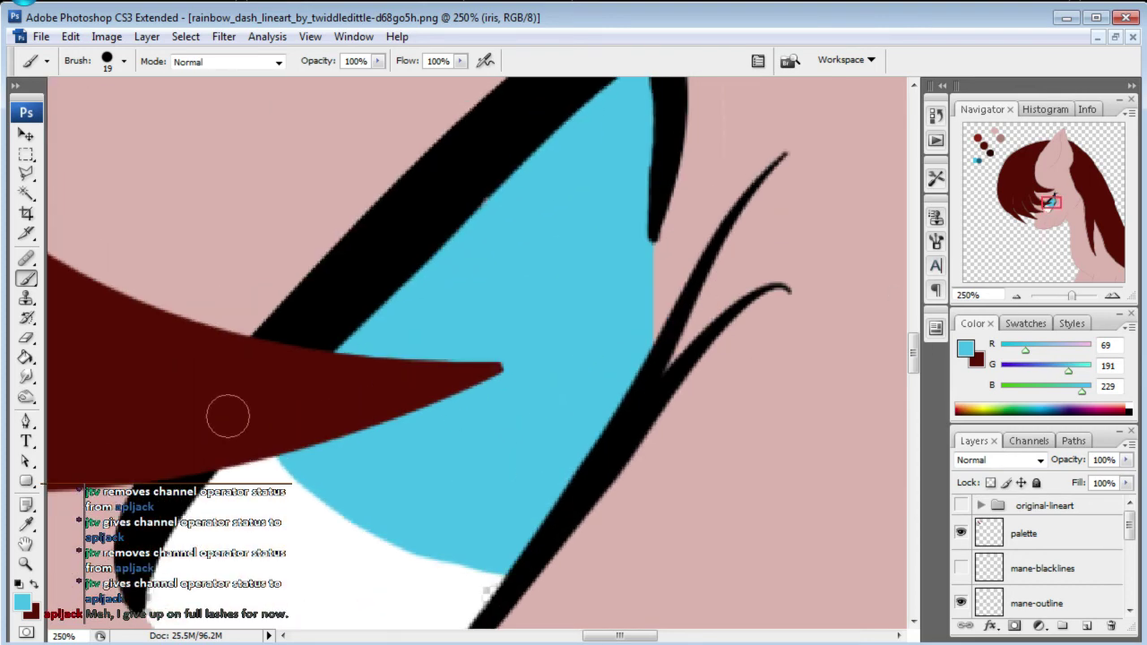
pyautogui.click(26, 338)
pyautogui.moveTo(1130, 529); pyautogui.dragTo(1130, 575)
pyautogui.click(1049, 581)
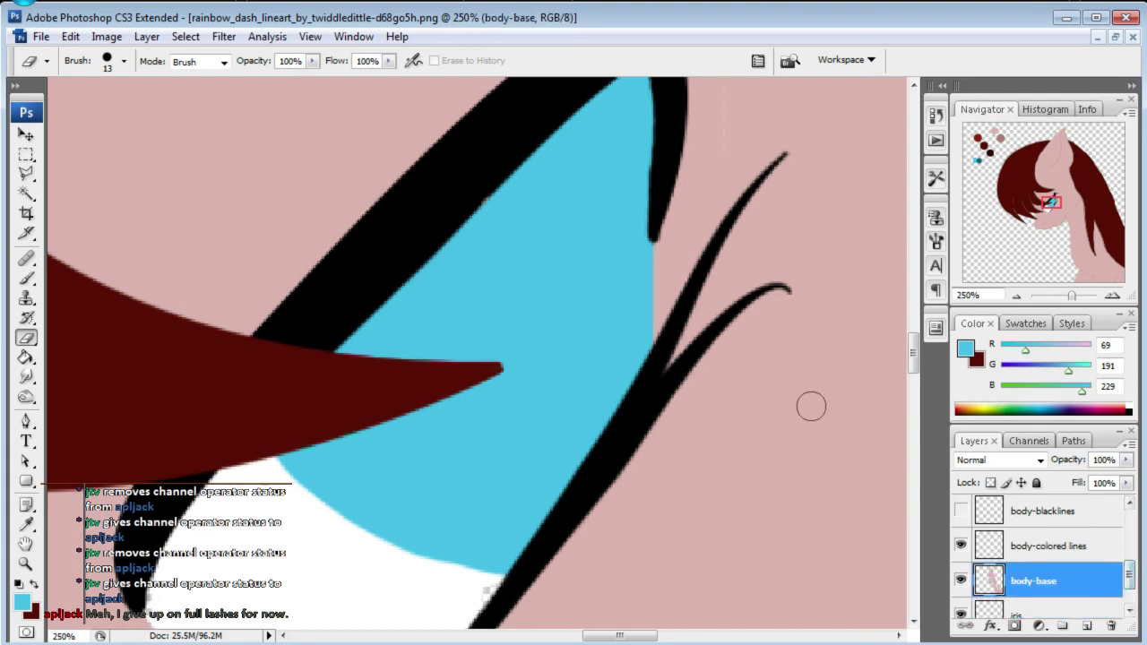
# - Erase pink body along the iris's right edge, then zoom to 100%
pyautogui.moveTo(640, 246); pyautogui.dragTo(640, 295)
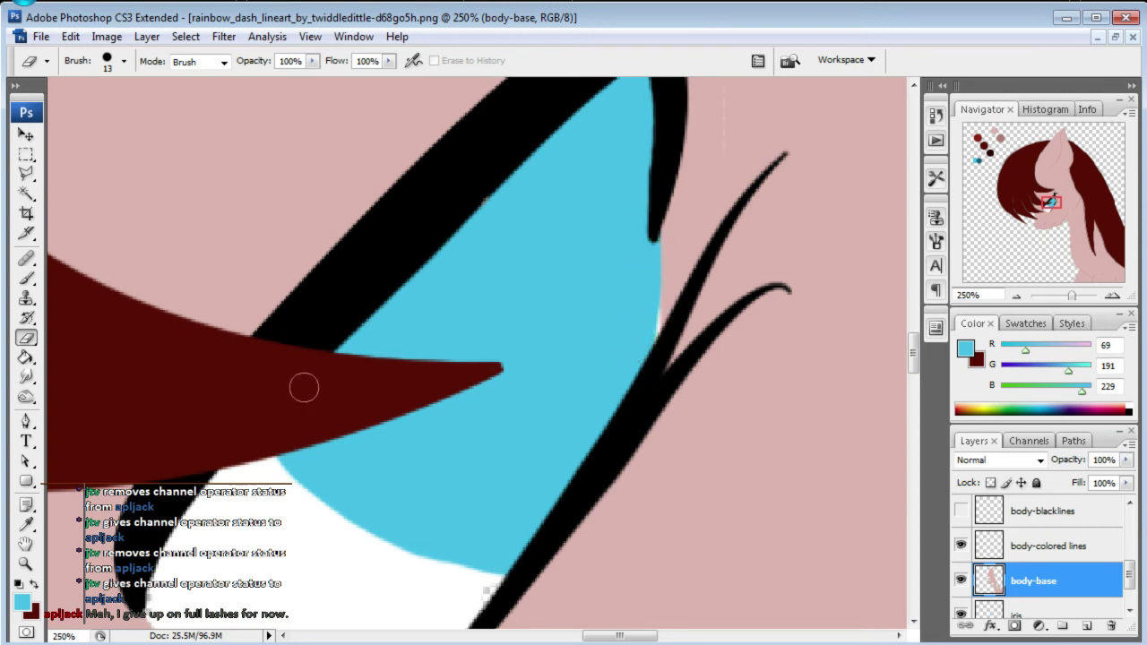
pyautogui.hotkey('ctrl', 'z')
pyautogui.hotkey('alt', '[')
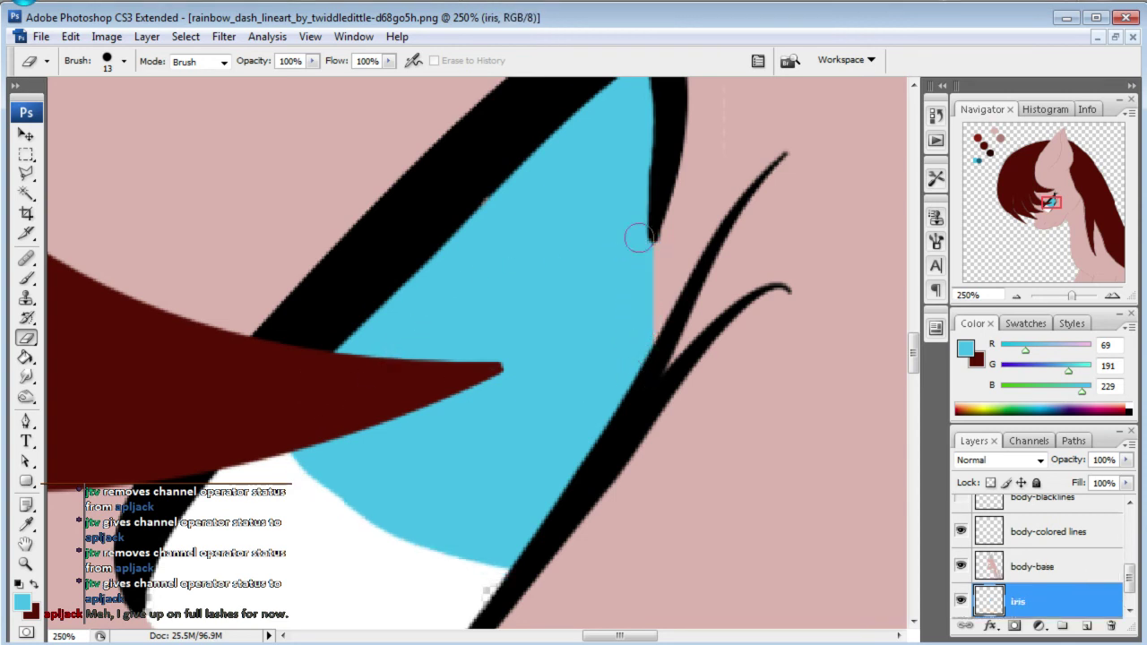
pyautogui.click(629, 233)
pyautogui.hotkey('ctrl', 'z')
pyautogui.moveTo(632, 264); pyautogui.dragTo(642, 363)
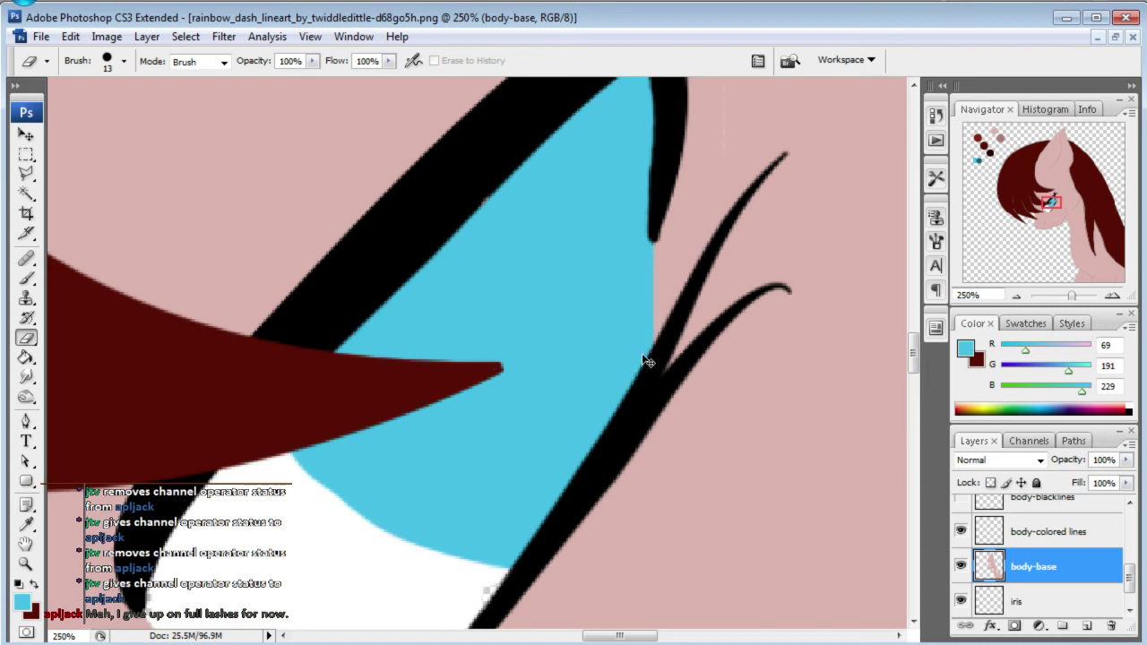
pyautogui.moveTo(641, 285)
pyautogui.mouseDown()
pyautogui.moveTo(640, 259)
pyautogui.moveTo(636, 324)
pyautogui.mouseUp()
pyautogui.click(986, 295)
pyautogui.write('100')
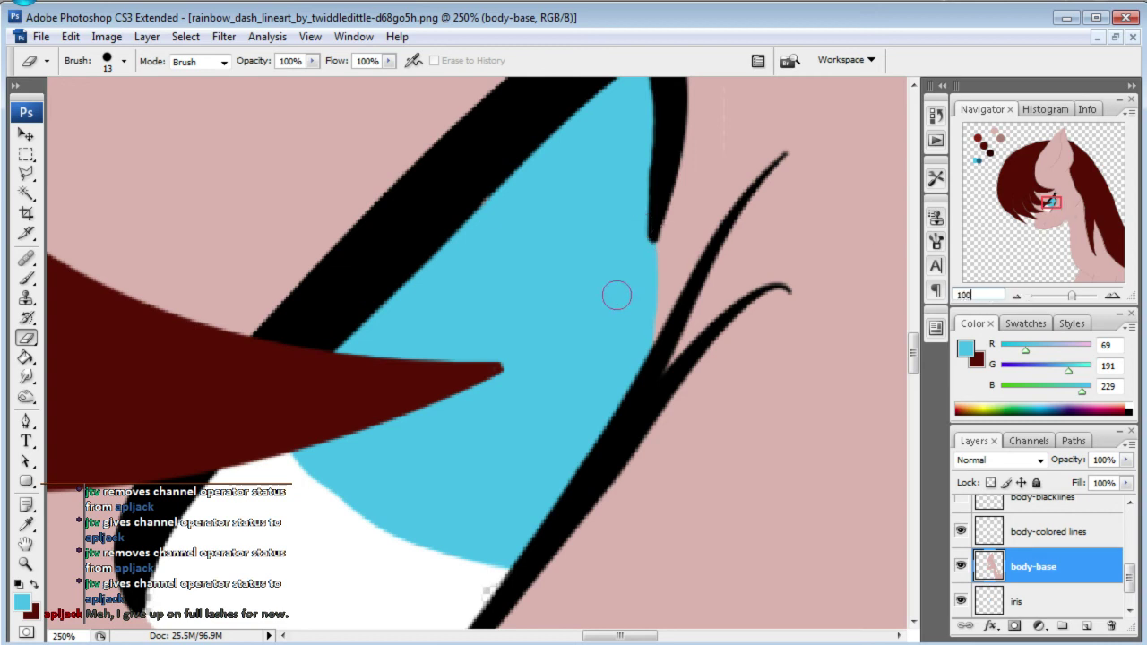
pyautogui.press('Return')
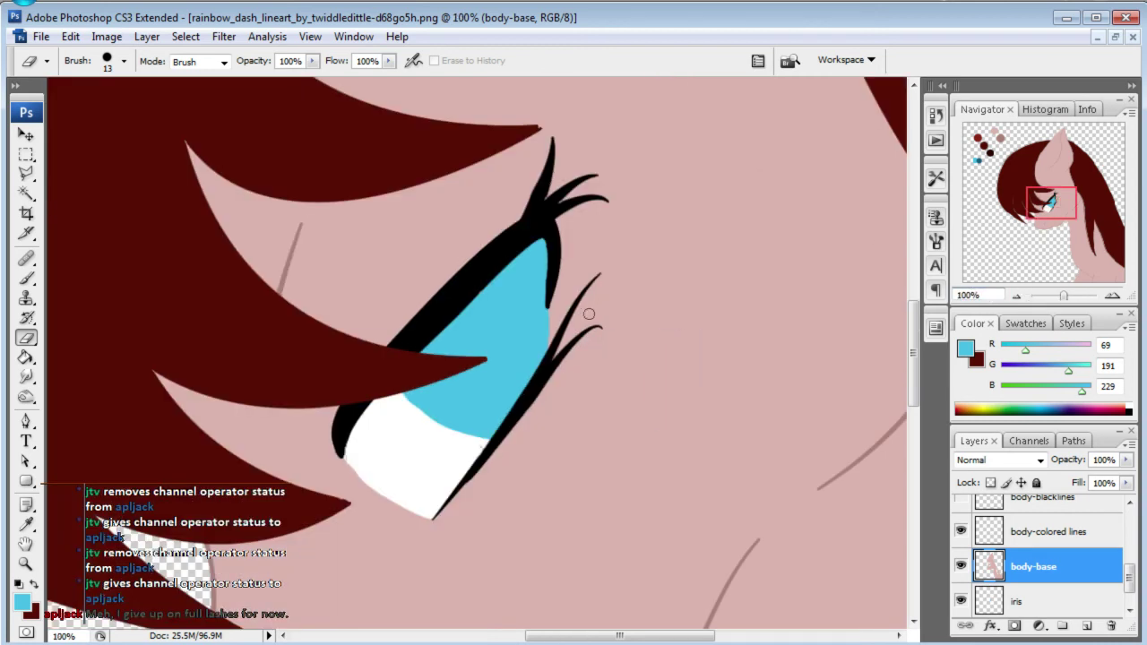
# - Paint blue along the iris's lower edge and zoom to 150%
pyautogui.press('b')
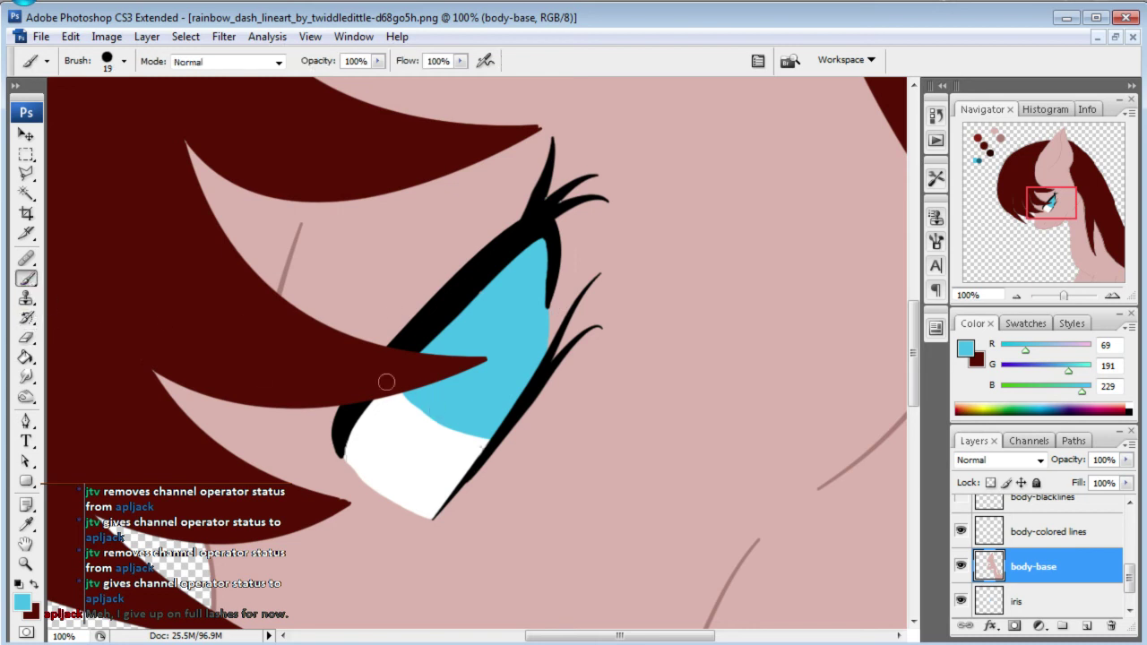
pyautogui.moveTo(402, 392); pyautogui.dragTo(482, 445)
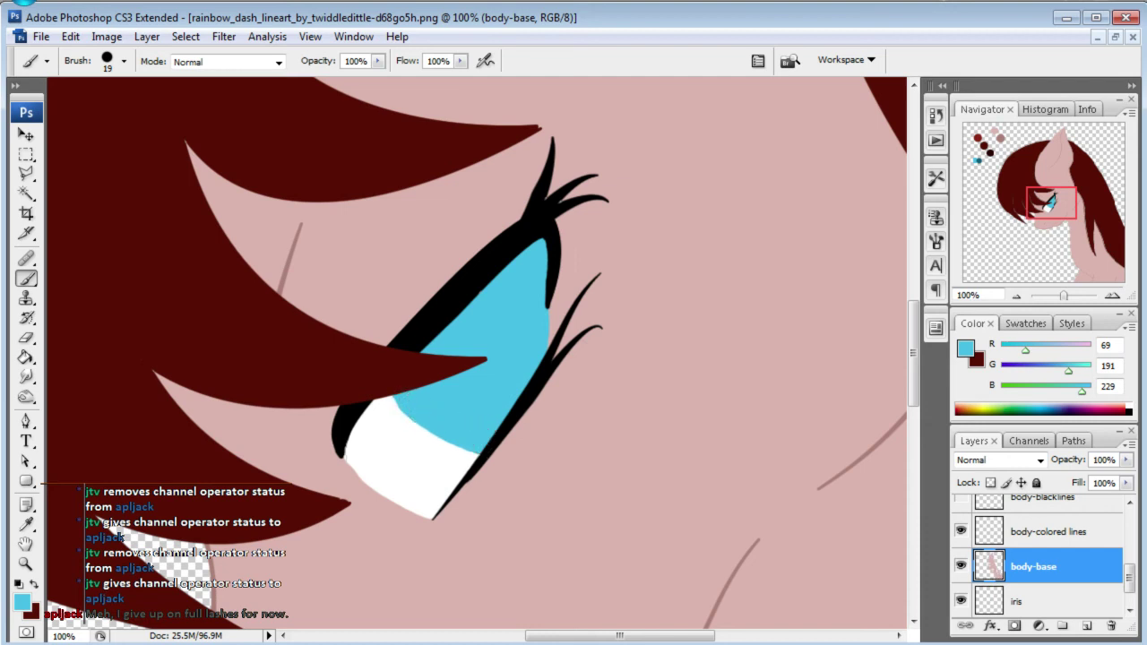
pyautogui.moveTo(465, 442); pyautogui.dragTo(492, 454)
pyautogui.hotkey('ctrl', 'z')
pyautogui.hotkey('ctrl', 'z')
pyautogui.click(1021, 602)
pyautogui.click(989, 293)
pyautogui.press('Return')
# - Repaint the iris/white boundary into a smooth curve on the iris layer
pyautogui.click(960, 567)
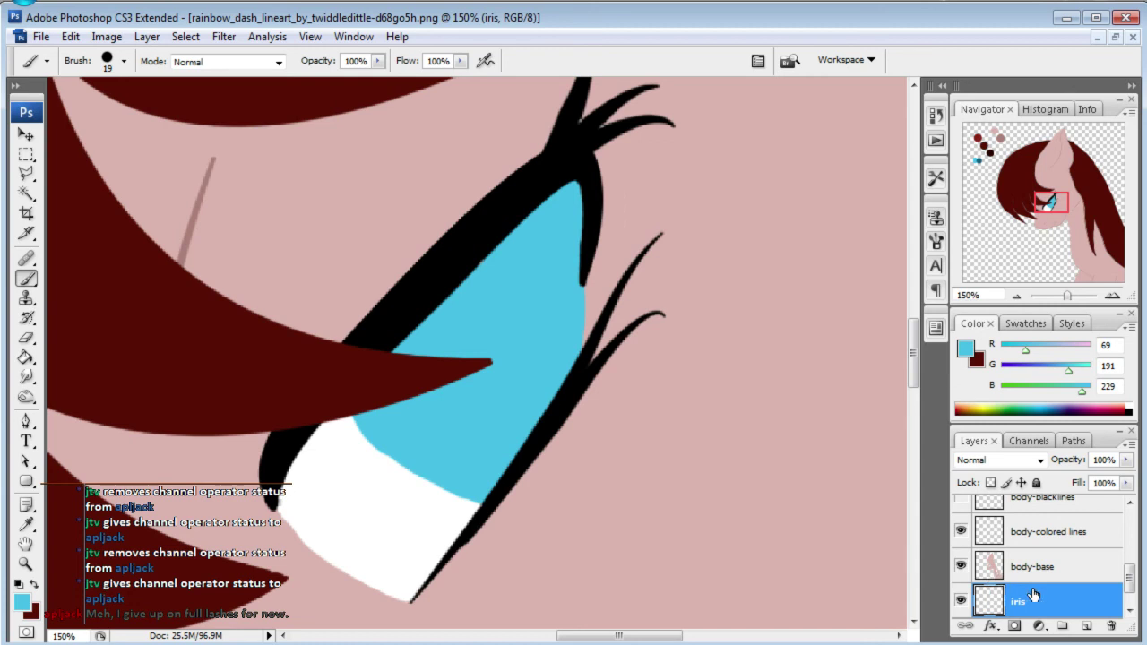
pyautogui.click(1031, 580)
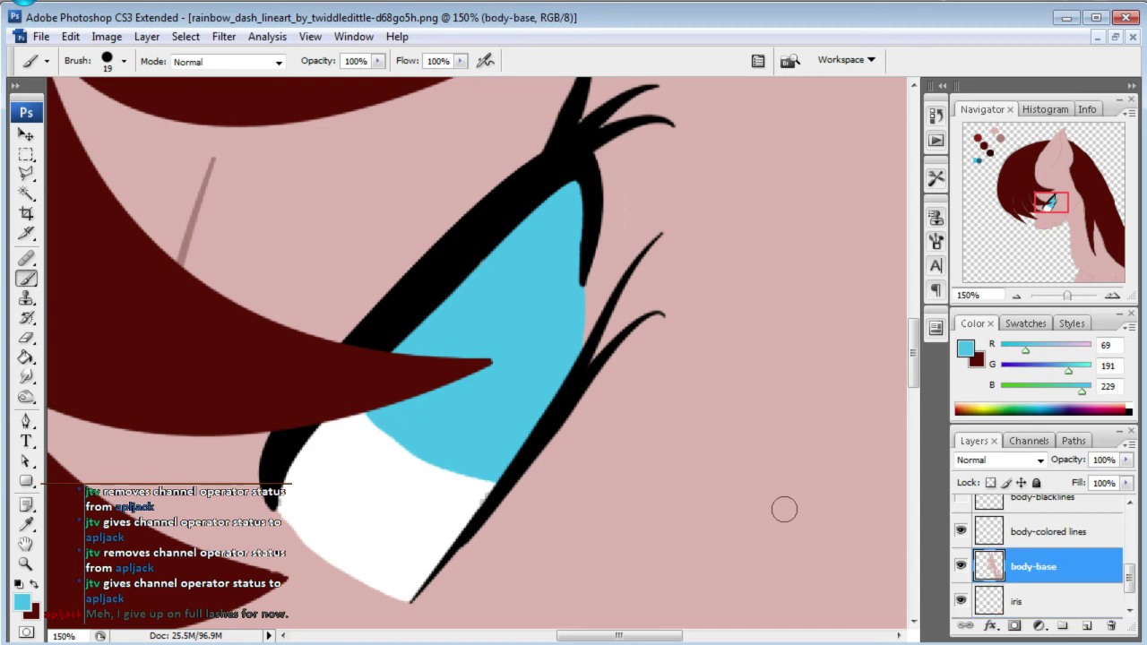
pyautogui.click(1006, 595)
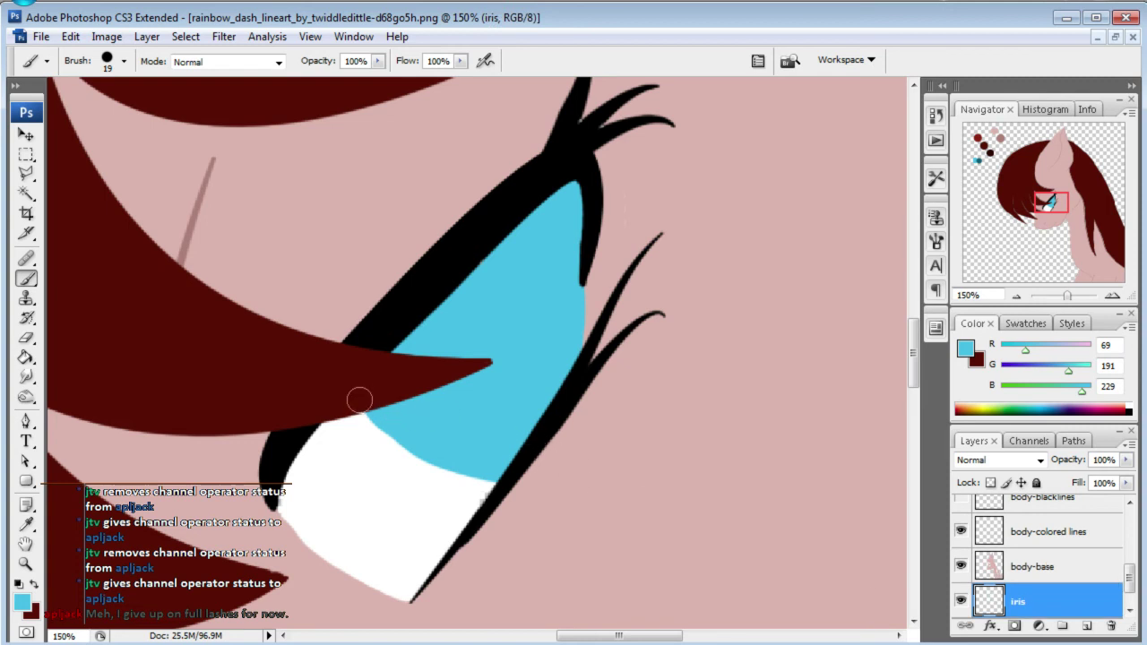
pyautogui.moveTo(377, 430); pyautogui.dragTo(487, 483)
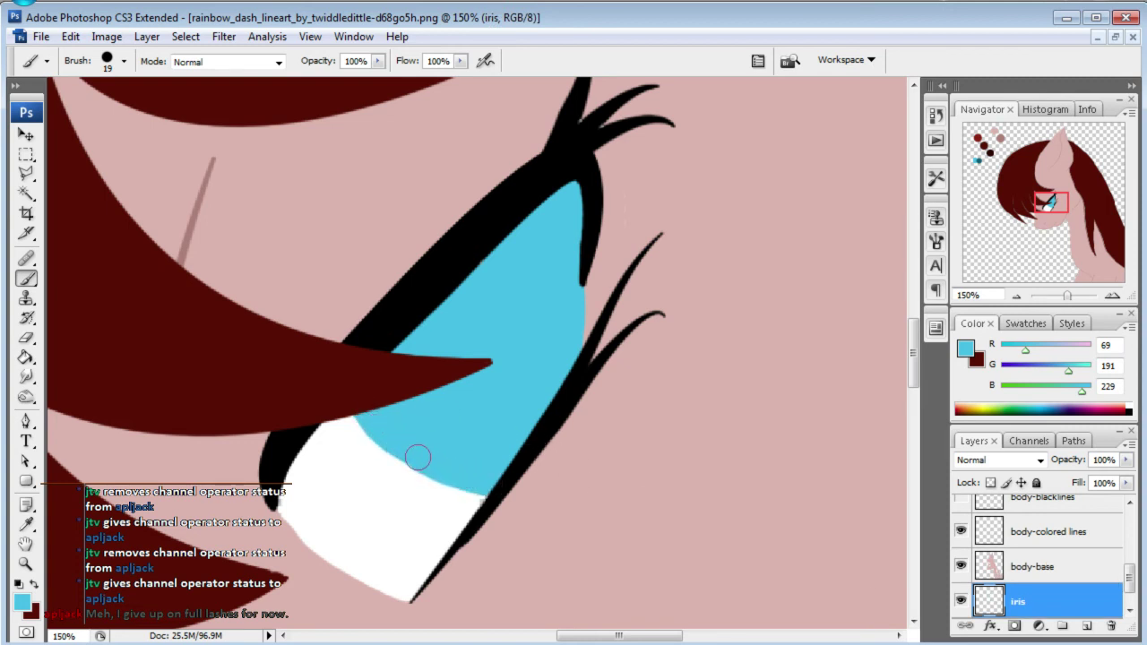
pyautogui.moveTo(370, 400)
pyautogui.mouseDown()
pyautogui.moveTo(401, 448)
pyautogui.moveTo(487, 493)
pyautogui.mouseUp()
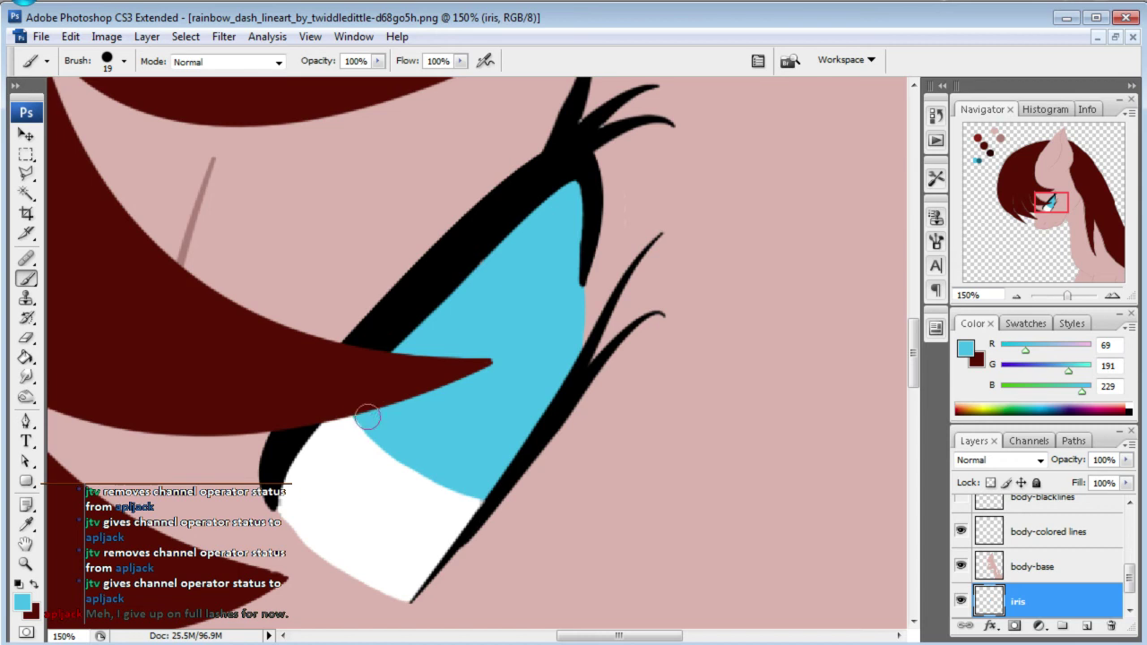
pyautogui.moveTo(452, 479); pyautogui.dragTo(495, 497)
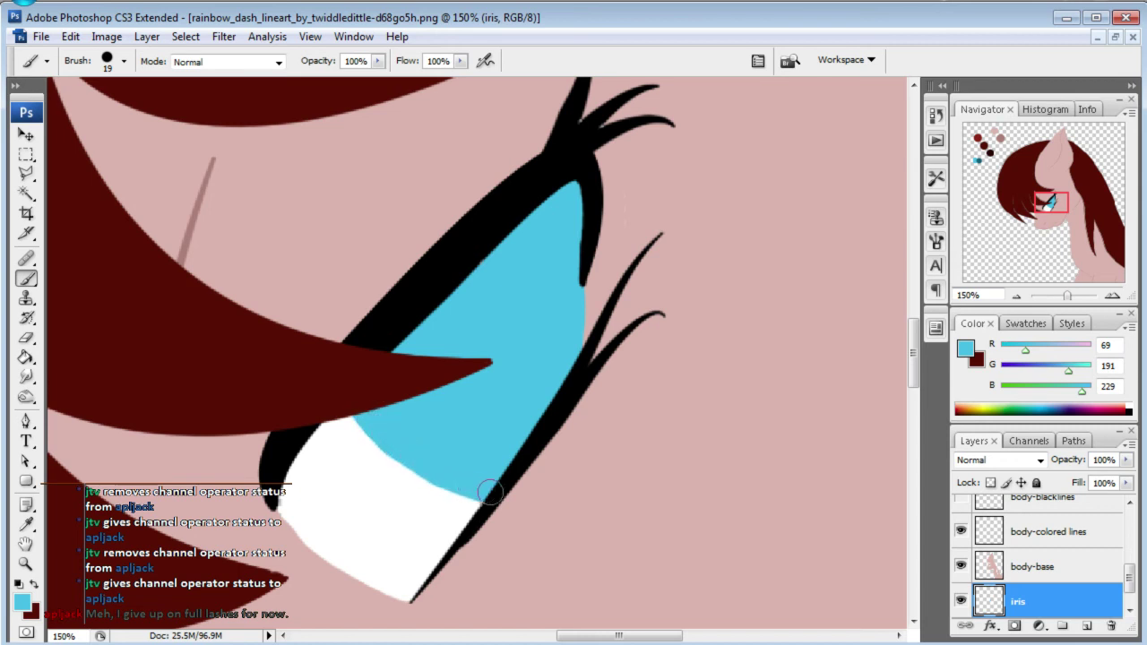
# - Load the iris layer's pixels as a selection and start saving under a new name
pyautogui.keyDown('ctrl'); pyautogui.click(991, 603); pyautogui.keyUp('ctrl')
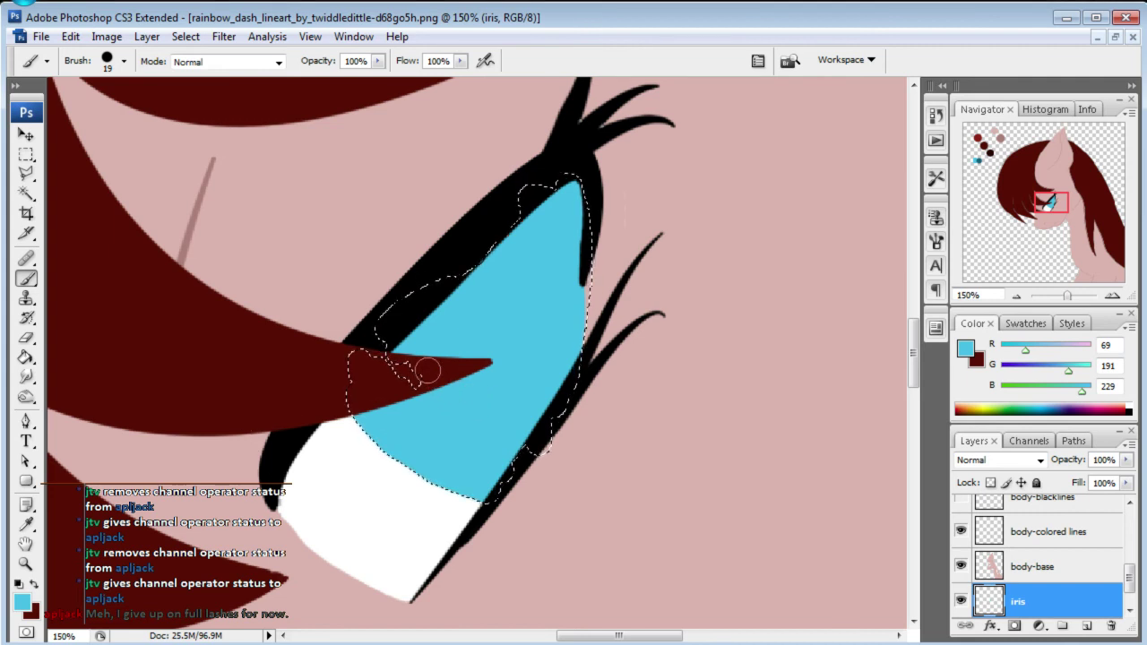
pyautogui.hotkey('ctrl', 'd')
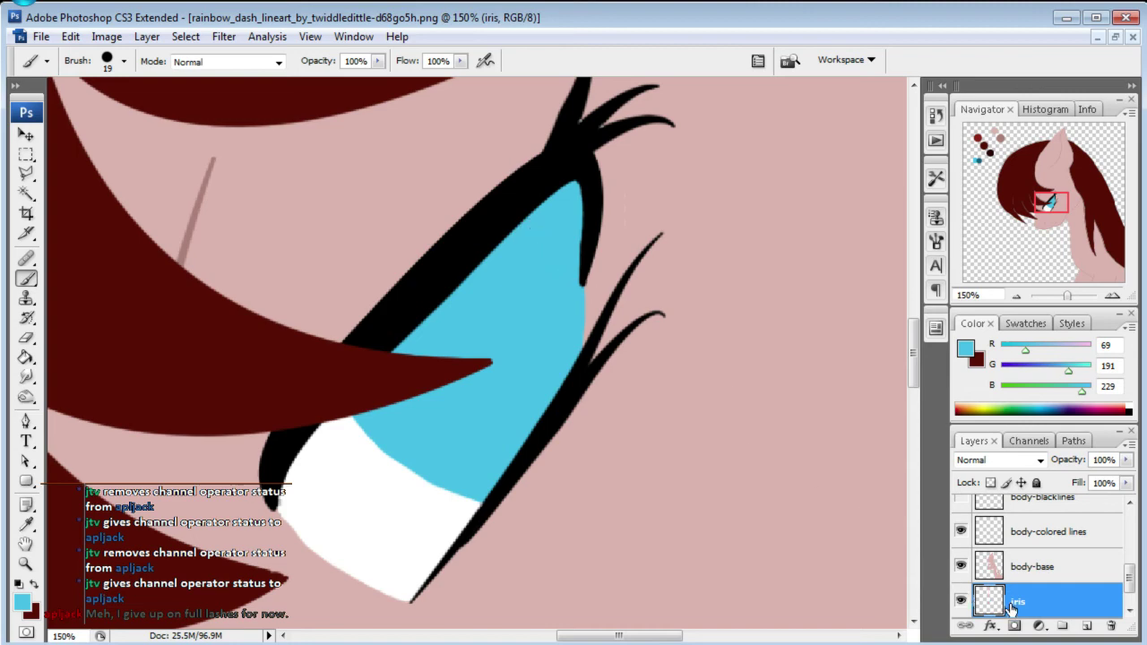
pyautogui.keyDown('ctrl'); pyautogui.click(980, 603); pyautogui.keyUp('ctrl')
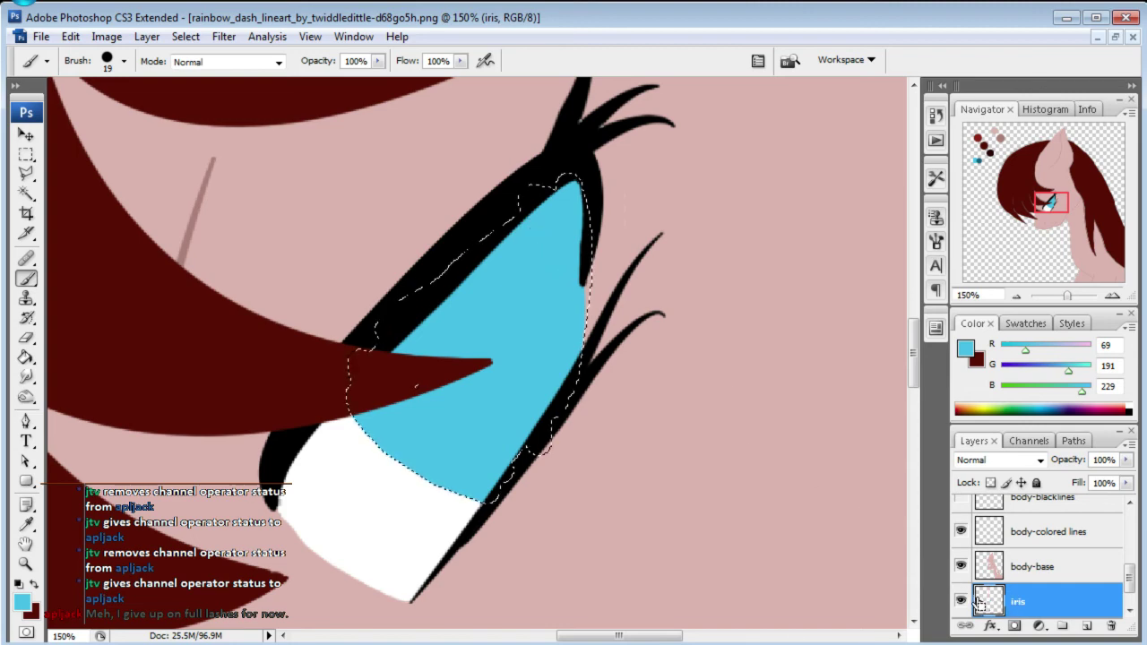
pyautogui.hotkey('ctrl', 'shift', 's')
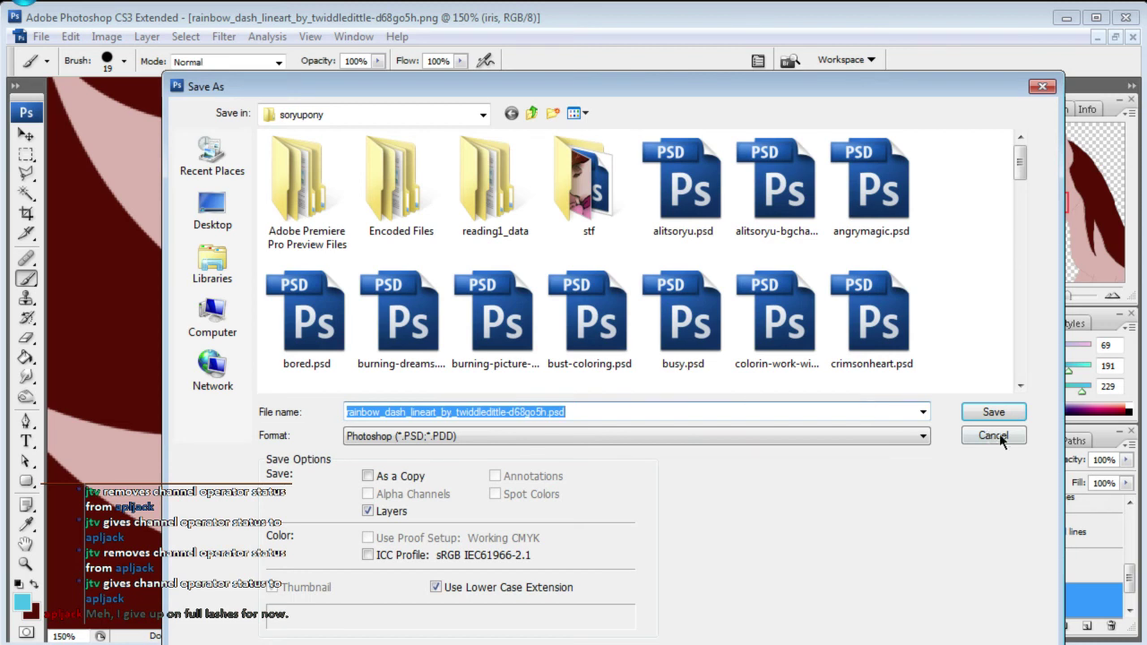
# - Save the artwork as thoughtso.psd, accepting the PSD format options
pyautogui.click(543, 412)
pyautogui.moveTo(545, 412); pyautogui.dragTo(126, 415)
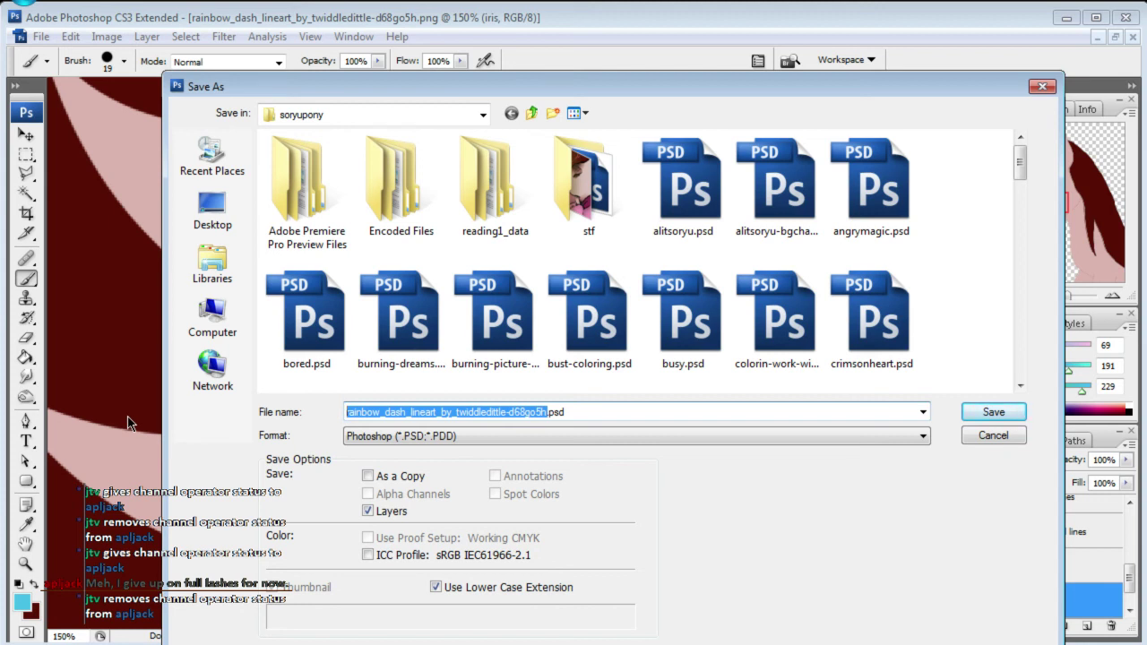
pyautogui.write('thoughtso')
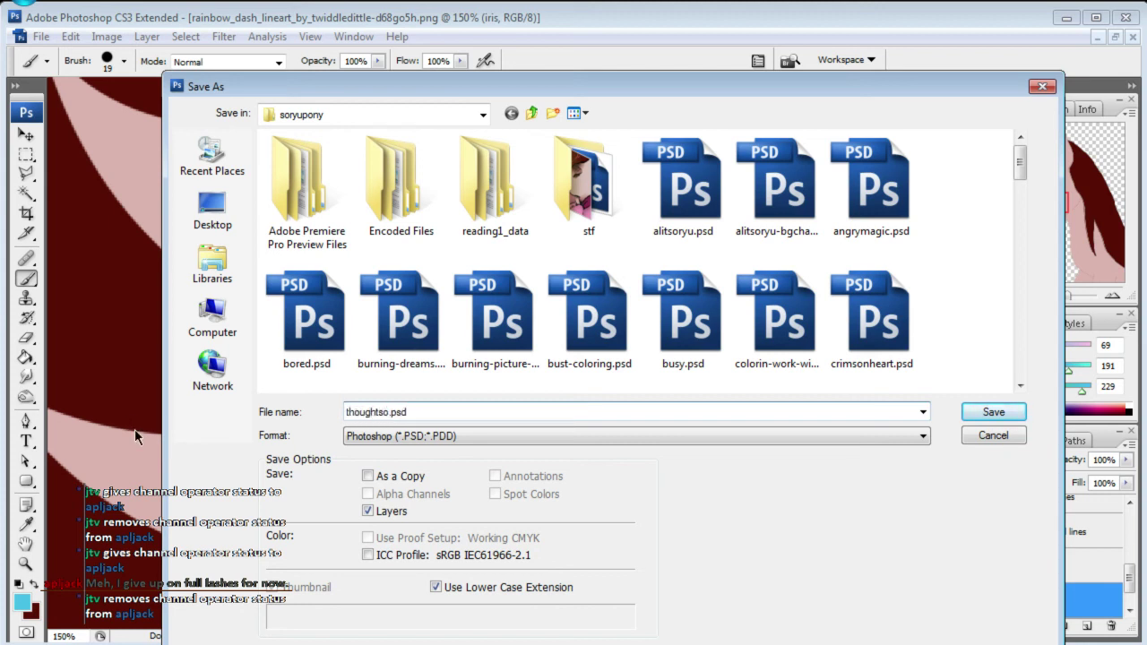
pyautogui.click(977, 412)
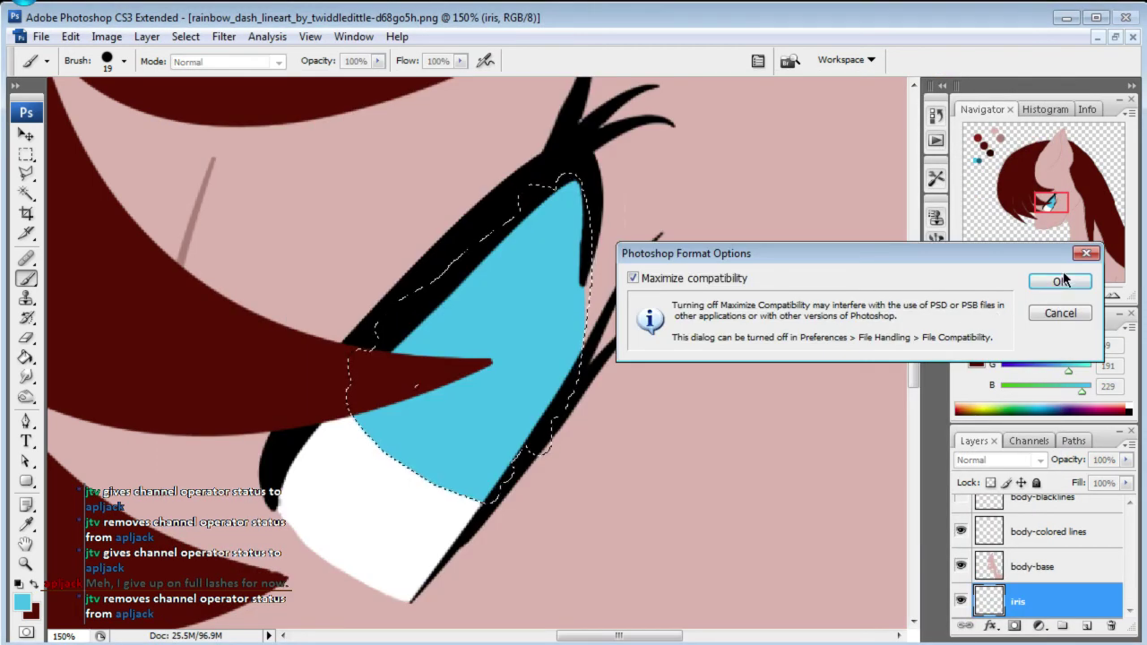
pyautogui.click(1065, 283)
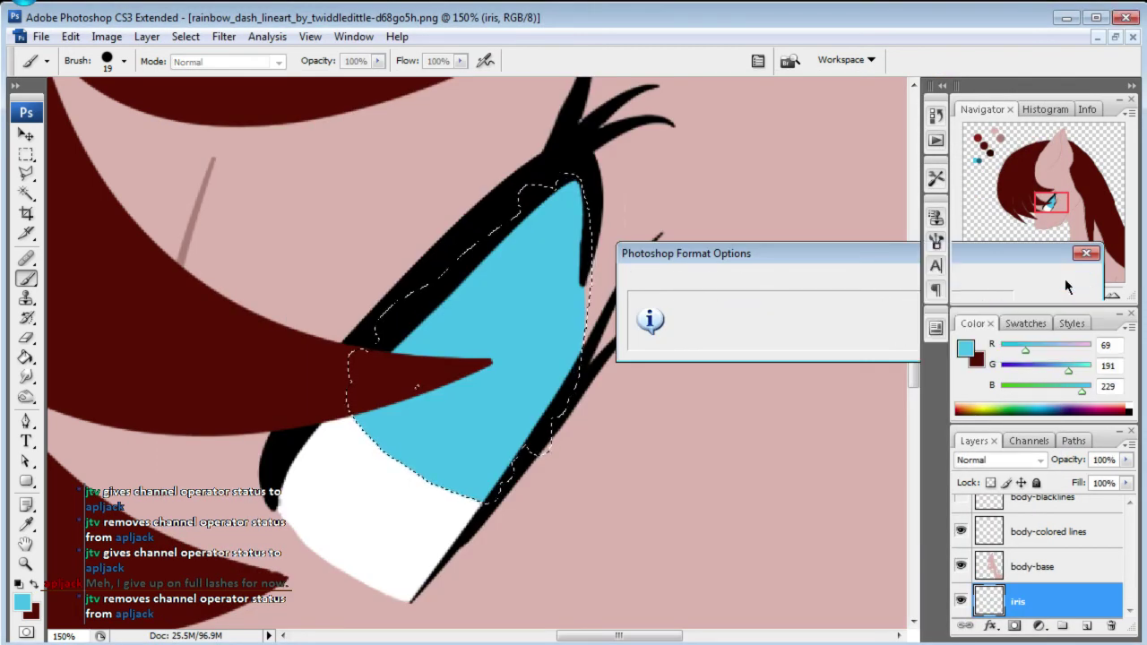
pyautogui.hotkey('ctrl', 'd')
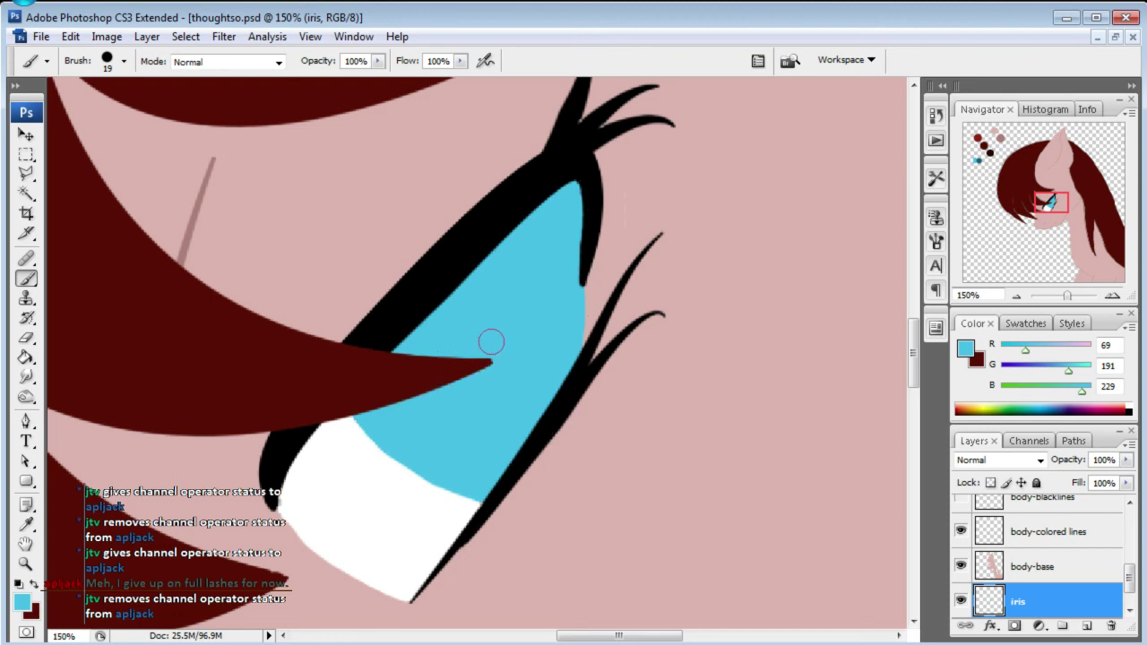
# - Set the brush to 0% hardness and 35 px, and lock the iris layer's transparent pixels
pyautogui.moveTo(1031, 212)
pyautogui.mouseDown()
pyautogui.moveTo(1009, 213)
pyautogui.moveTo(1035, 209)
pyautogui.mouseUp()
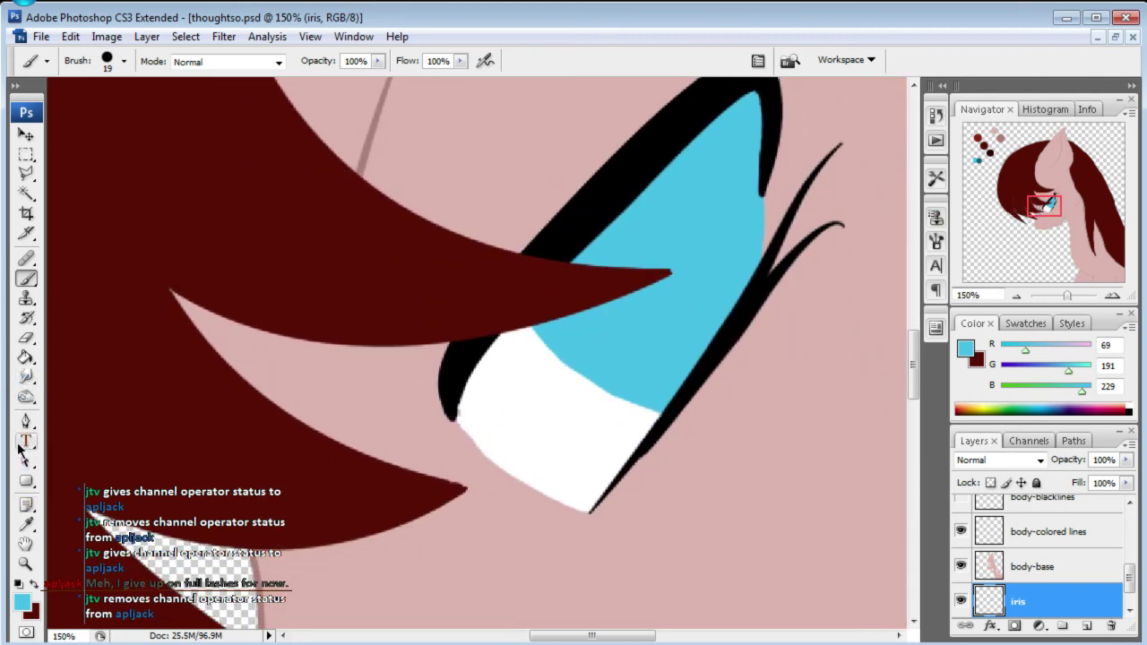
pyautogui.click(123, 61)
pyautogui.moveTo(190, 153); pyautogui.dragTo(177, 159)
pyautogui.write('0')
pyautogui.press('Tab')
pyautogui.write('35')
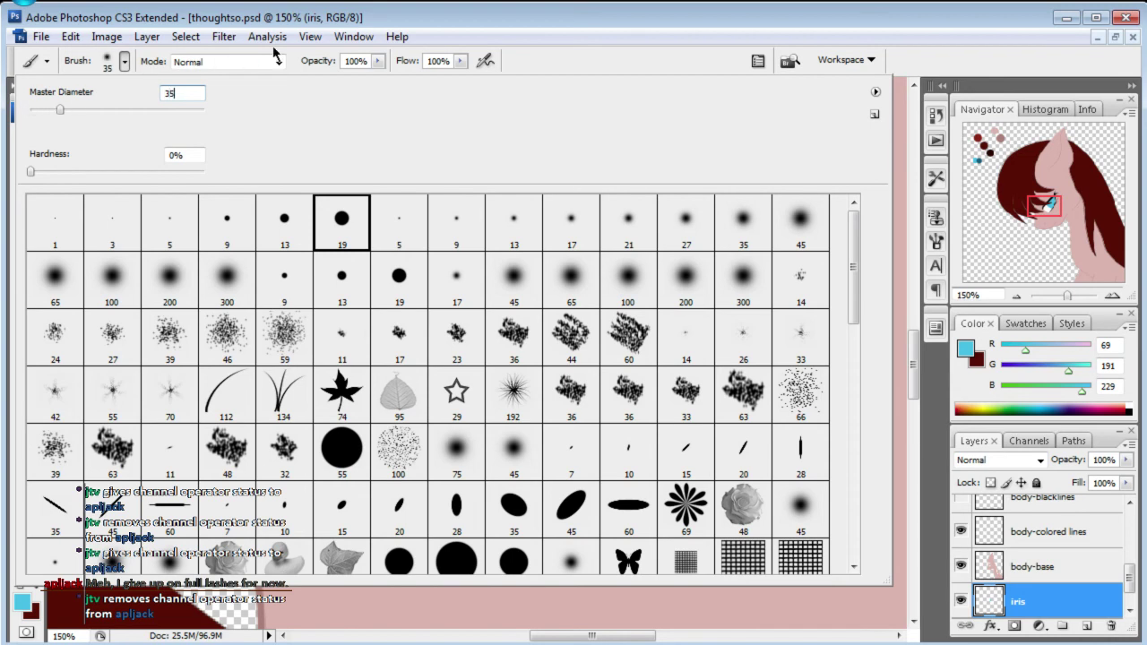
pyautogui.press('Return')
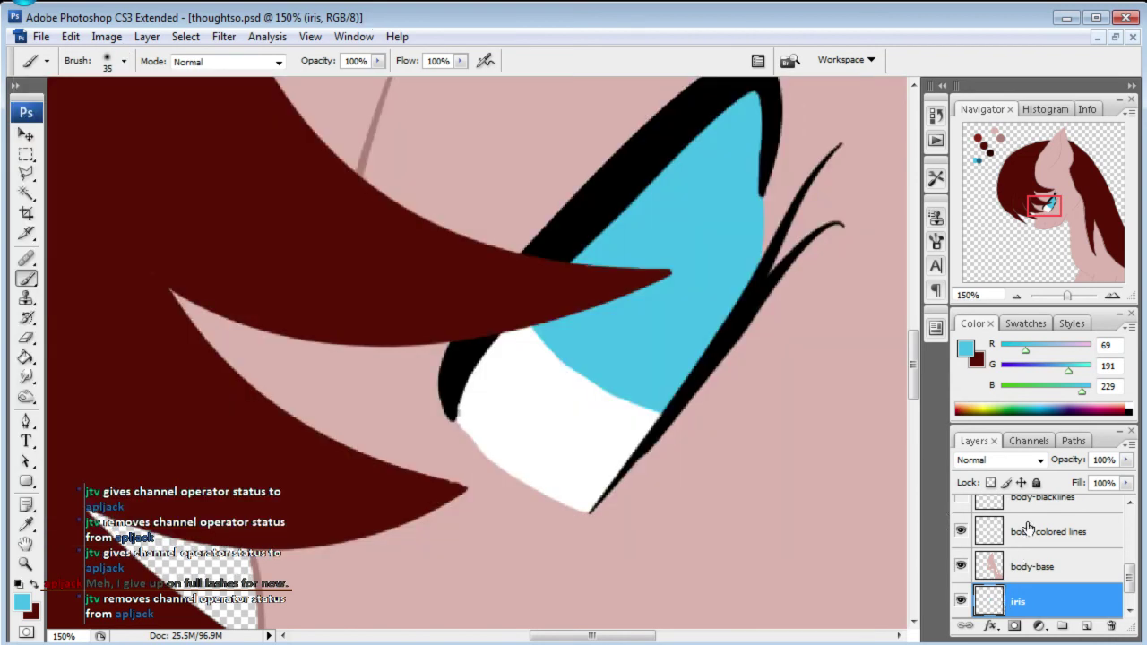
pyautogui.click(990, 483)
pyautogui.moveTo(1058, 218); pyautogui.dragTo(1057, 216)
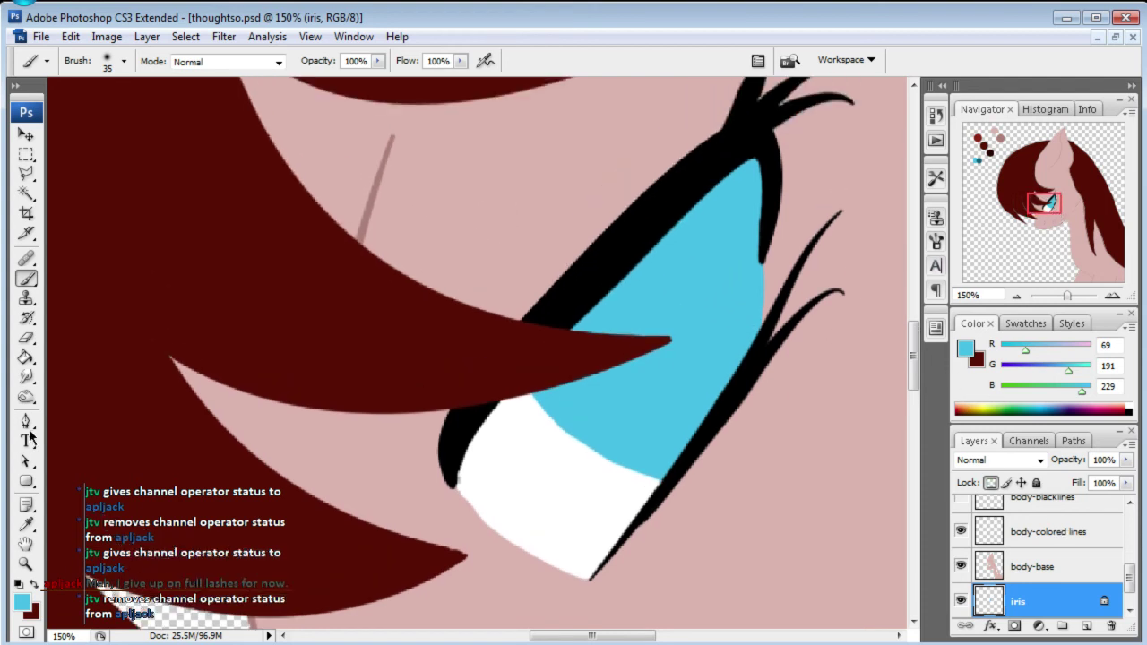
# - Sample the dark teal palette colour and shade the iris's upper edge, middle and lower edge
pyautogui.click(979, 163)
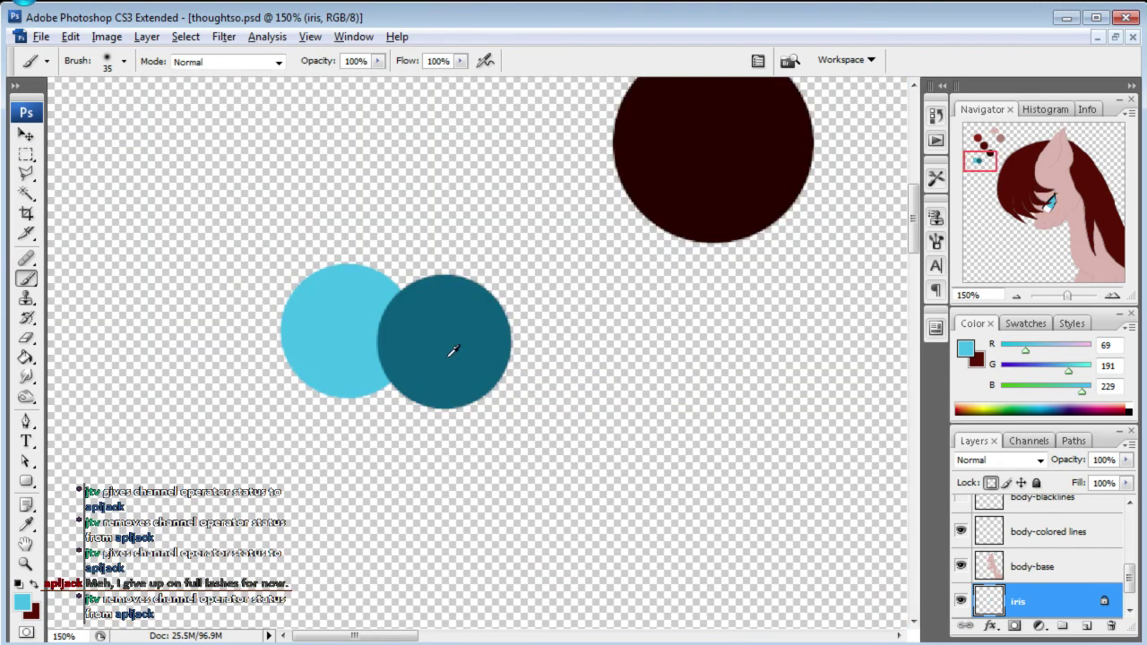
pyautogui.keyDown('alt'); pyautogui.click(453, 352); pyautogui.keyUp('alt')
pyautogui.click(1051, 200)
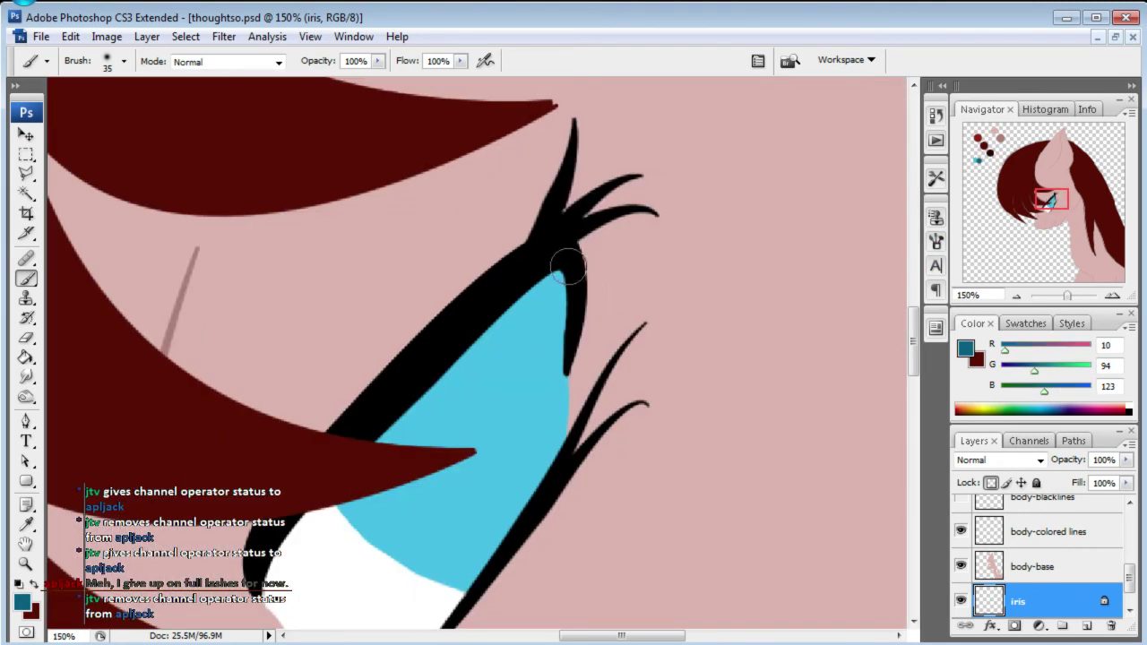
pyautogui.moveTo(561, 264); pyautogui.dragTo(351, 499)
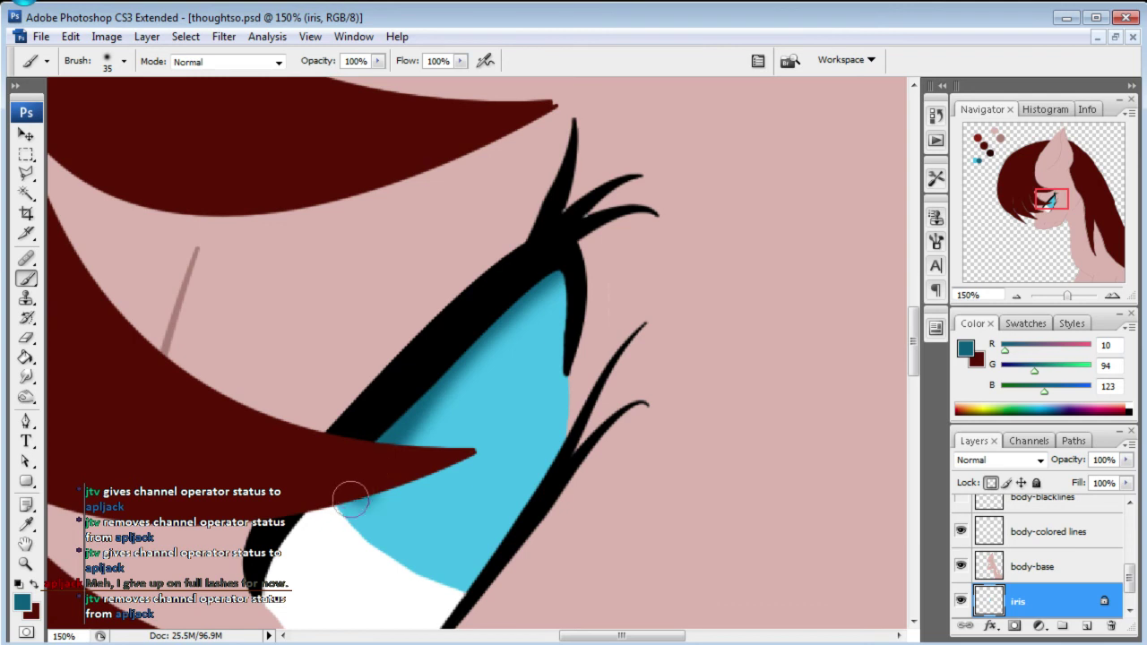
pyautogui.moveTo(532, 287); pyautogui.dragTo(363, 516)
pyautogui.moveTo(404, 450)
pyautogui.mouseDown()
pyautogui.moveTo(440, 389)
pyautogui.moveTo(499, 374)
pyautogui.moveTo(422, 476)
pyautogui.moveTo(499, 375)
pyautogui.mouseUp()
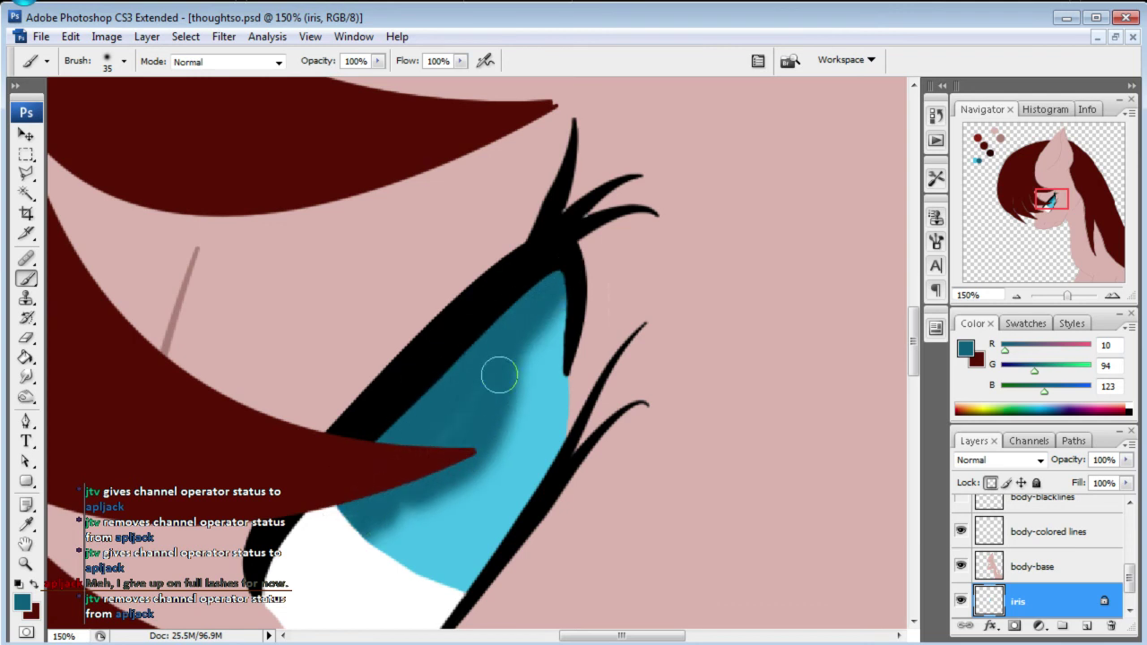
pyautogui.moveTo(379, 487)
pyautogui.mouseDown()
pyautogui.moveTo(366, 519)
pyautogui.moveTo(453, 592)
pyautogui.moveTo(368, 554)
pyautogui.moveTo(550, 615)
pyautogui.mouseUp()
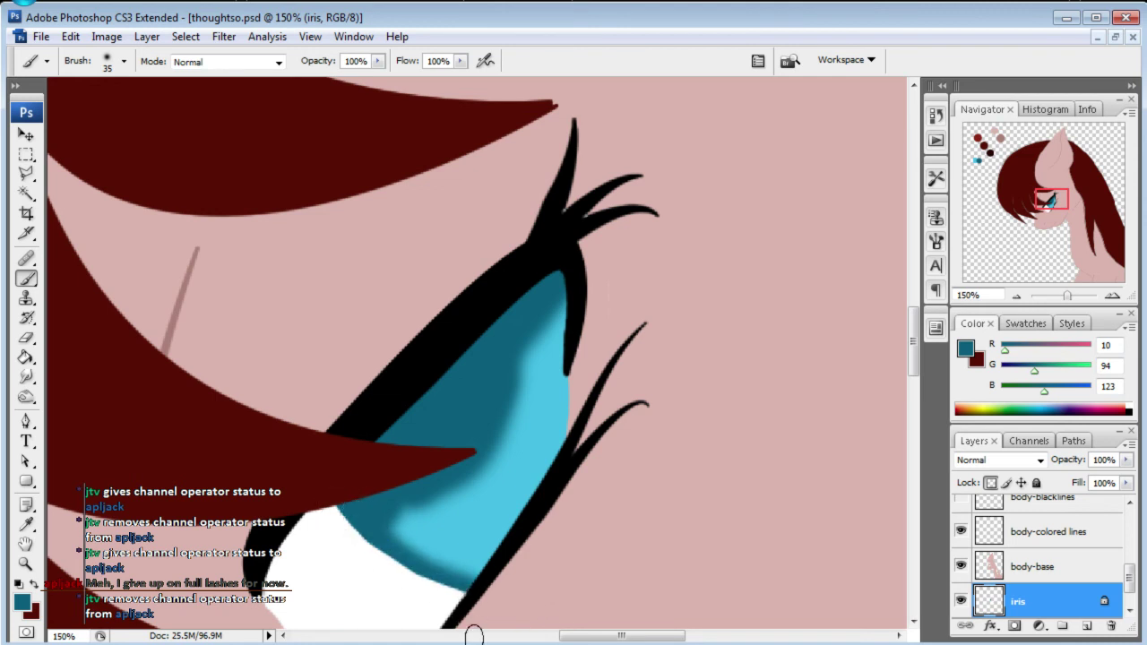
pyautogui.moveTo(384, 520)
pyautogui.mouseDown()
pyautogui.moveTo(469, 461)
pyautogui.moveTo(341, 502)
pyautogui.mouseUp()
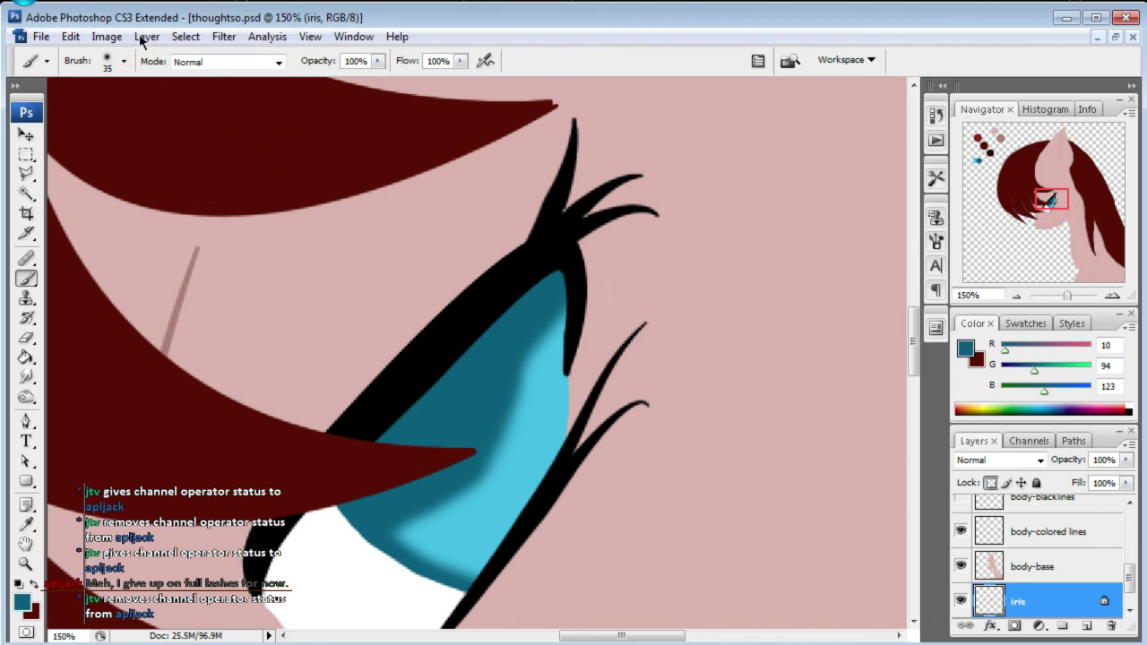
pyautogui.click(223, 37)
pyautogui.moveTo(314, 217)
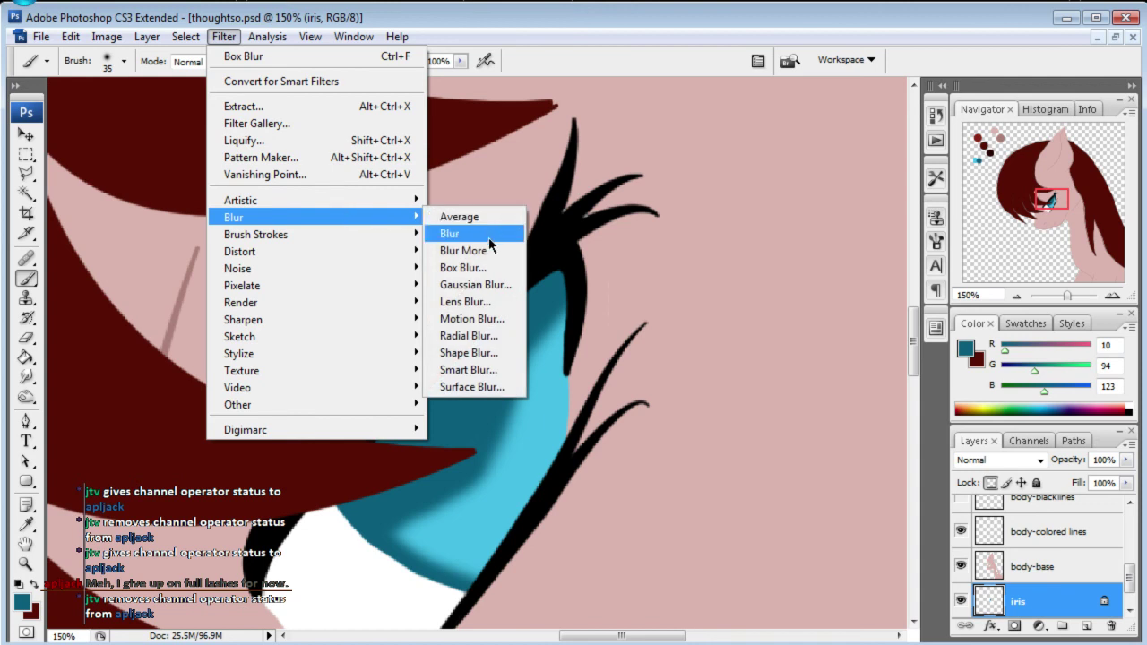
# - Apply a Gaussian blur with radius 10 pixels to the iris layer
pyautogui.click(487, 285)
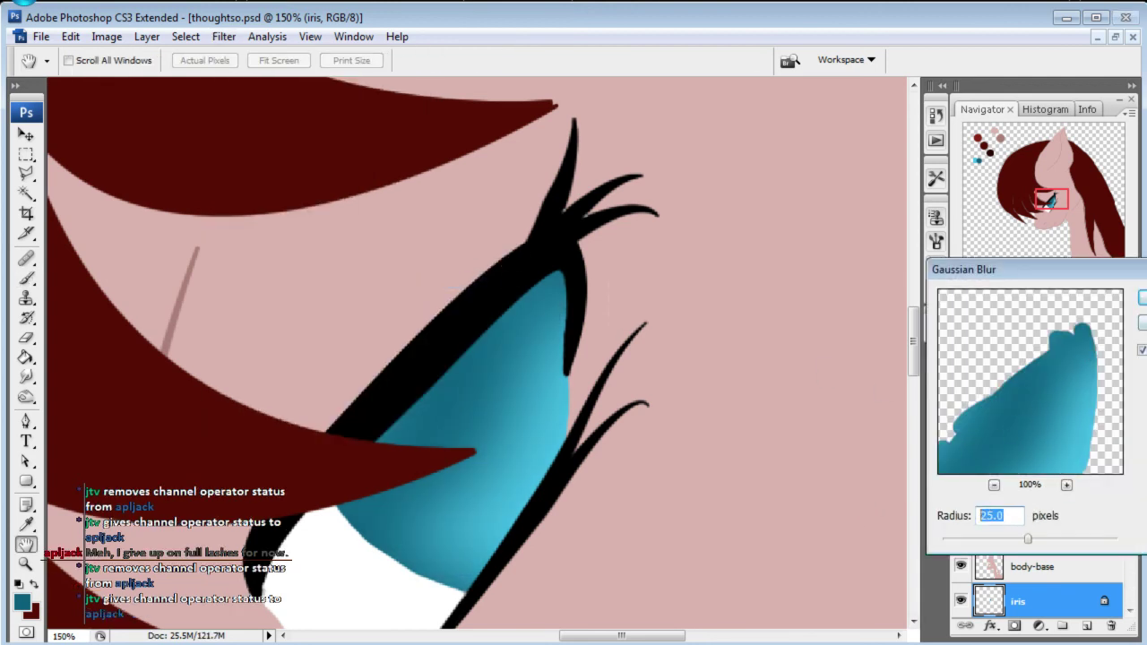
pyautogui.write('10')
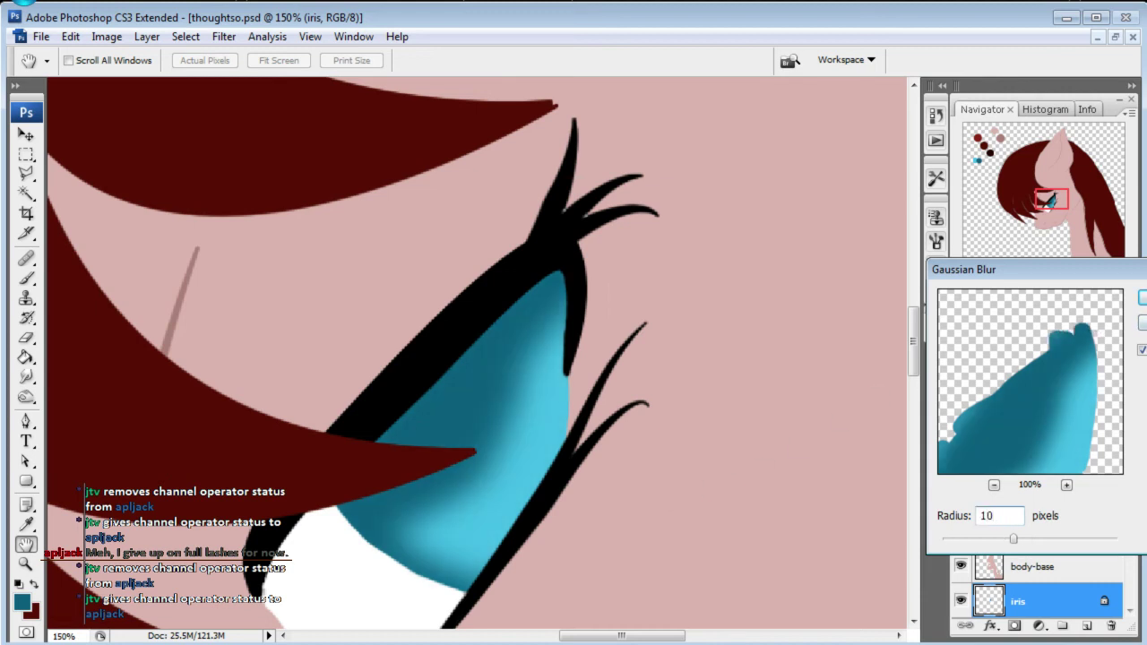
pyautogui.press('Return')
pyautogui.moveTo(1058, 201); pyautogui.dragTo(1059, 203)
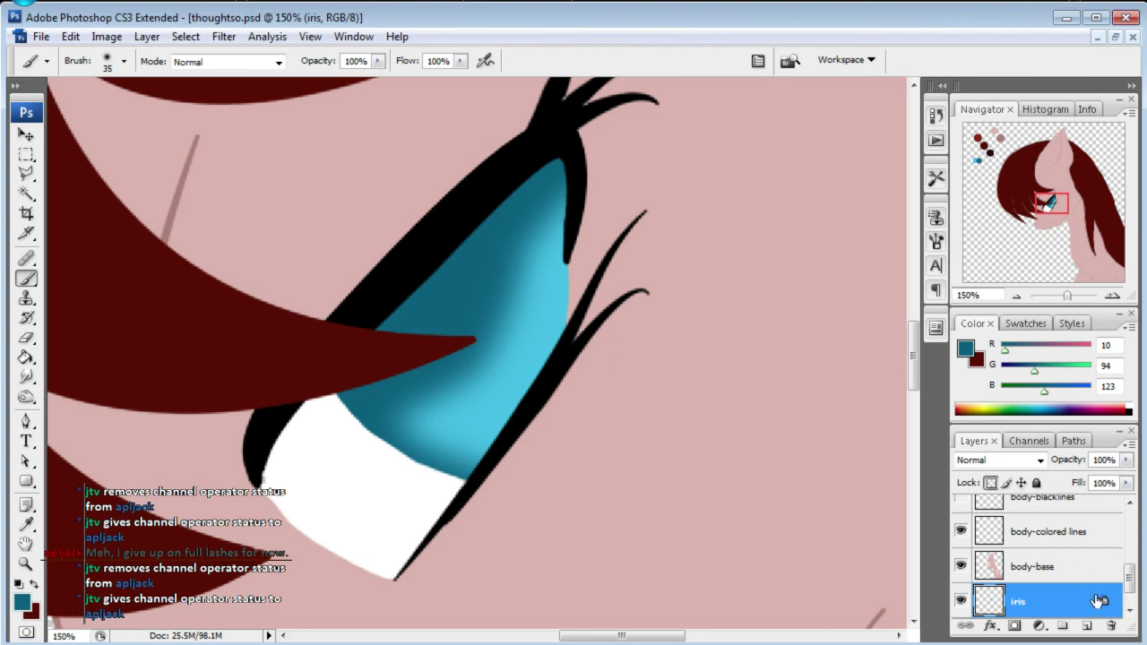
# - Sample the light blue palette swatch and brighten it in the Color Picker
pyautogui.moveTo(1130, 580)
pyautogui.mouseDown()
pyautogui.moveTo(1131, 594)
pyautogui.moveTo(1131, 577)
pyautogui.mouseUp()
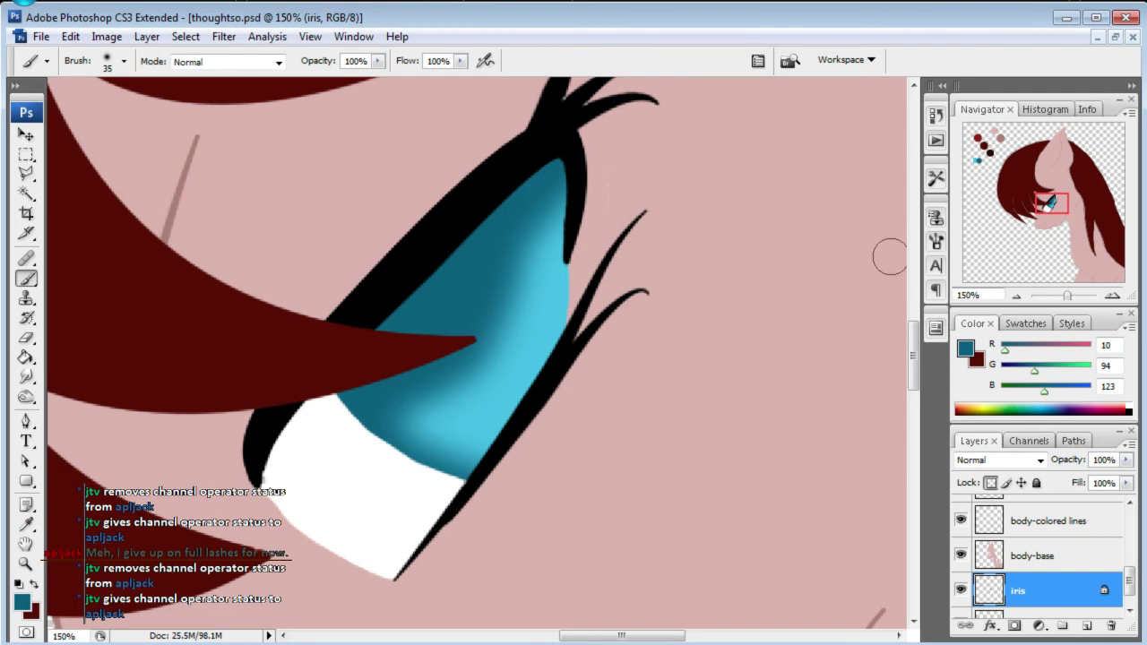
pyautogui.click(981, 163)
pyautogui.press('i')
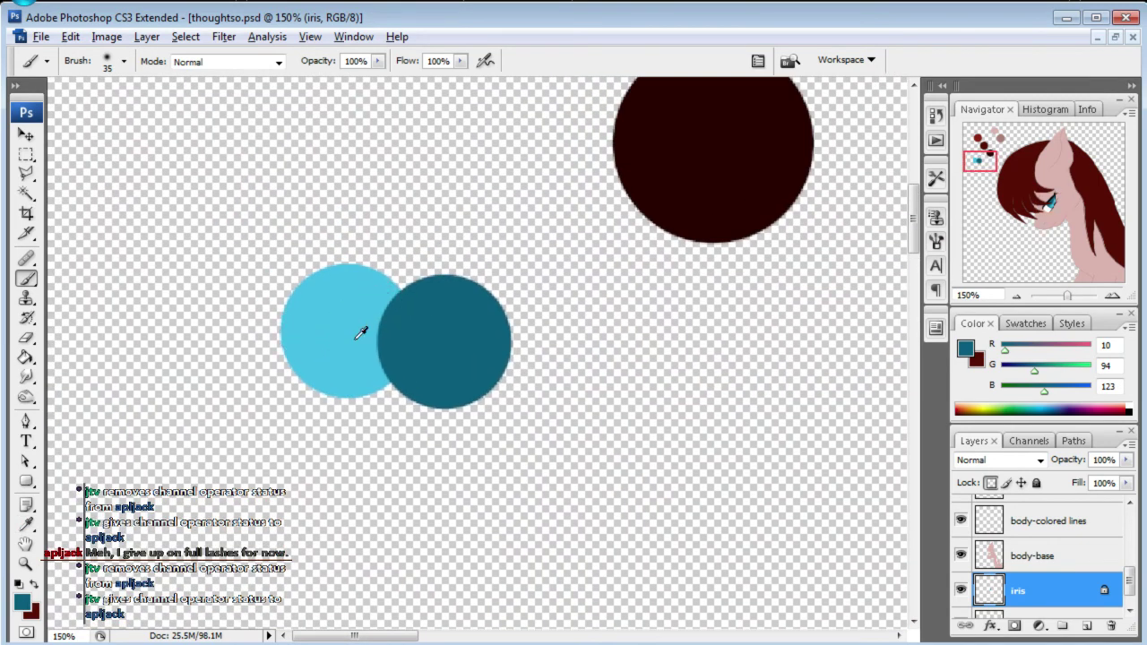
pyautogui.click(364, 328)
pyautogui.click(25, 601)
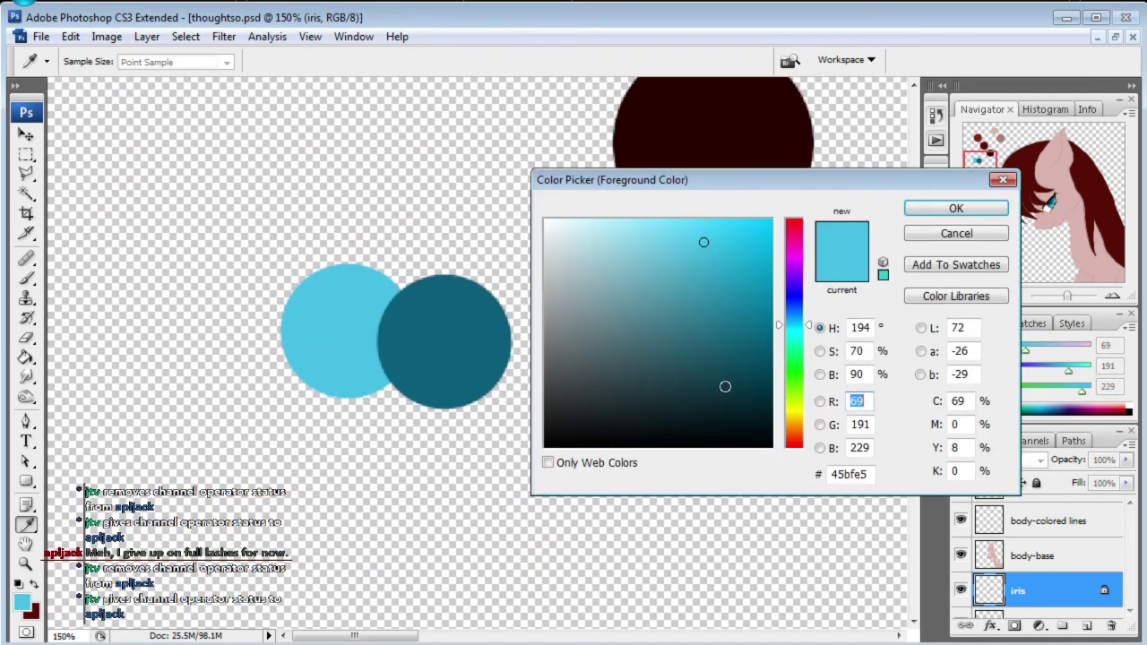
pyautogui.click(690, 232)
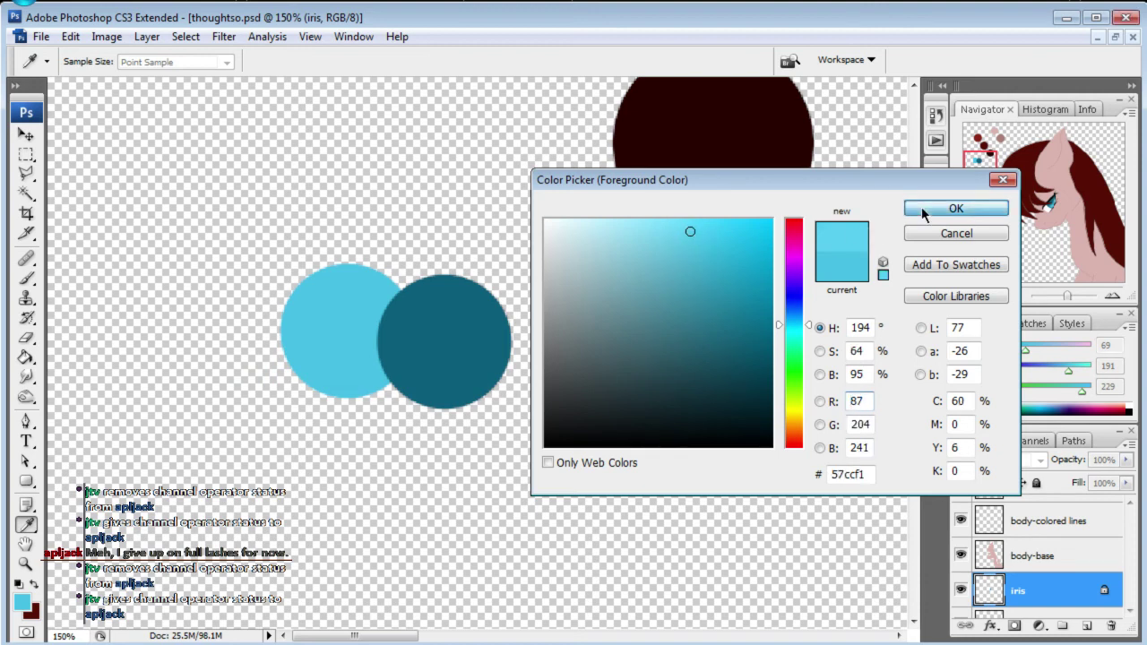
pyautogui.click(923, 210)
pyautogui.press('b')
pyautogui.click(1056, 206)
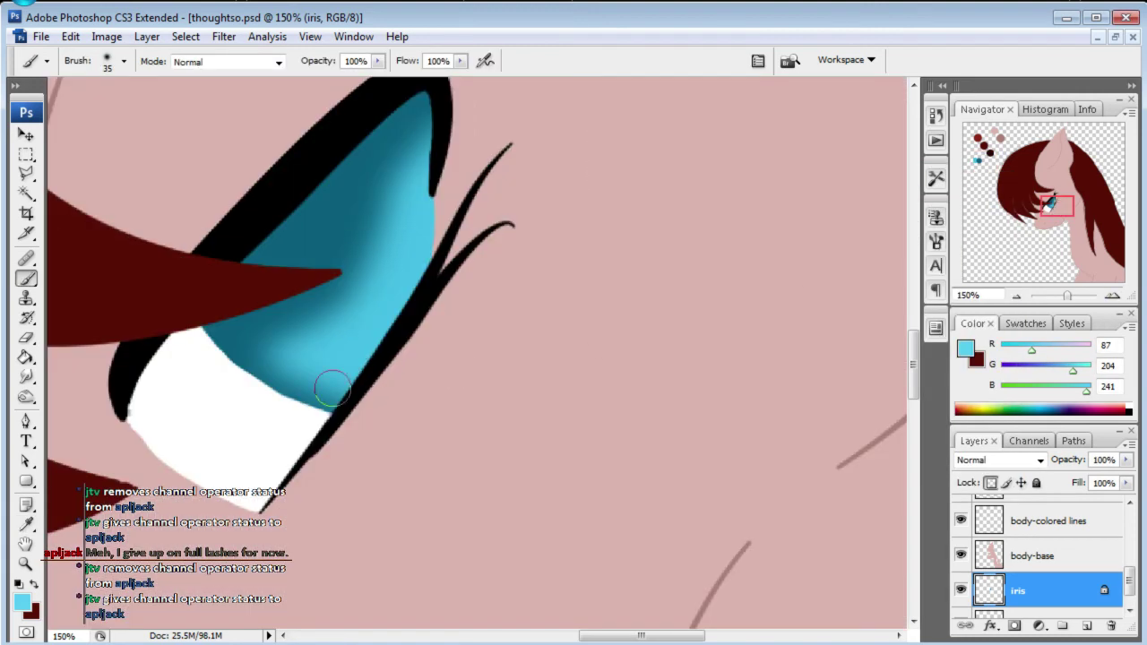
# - Paint a light blue highlight stroke along the iris's right side
pyautogui.moveTo(297, 346); pyautogui.dragTo(410, 242)
pyautogui.moveTo(345, 323); pyautogui.dragTo(310, 346)
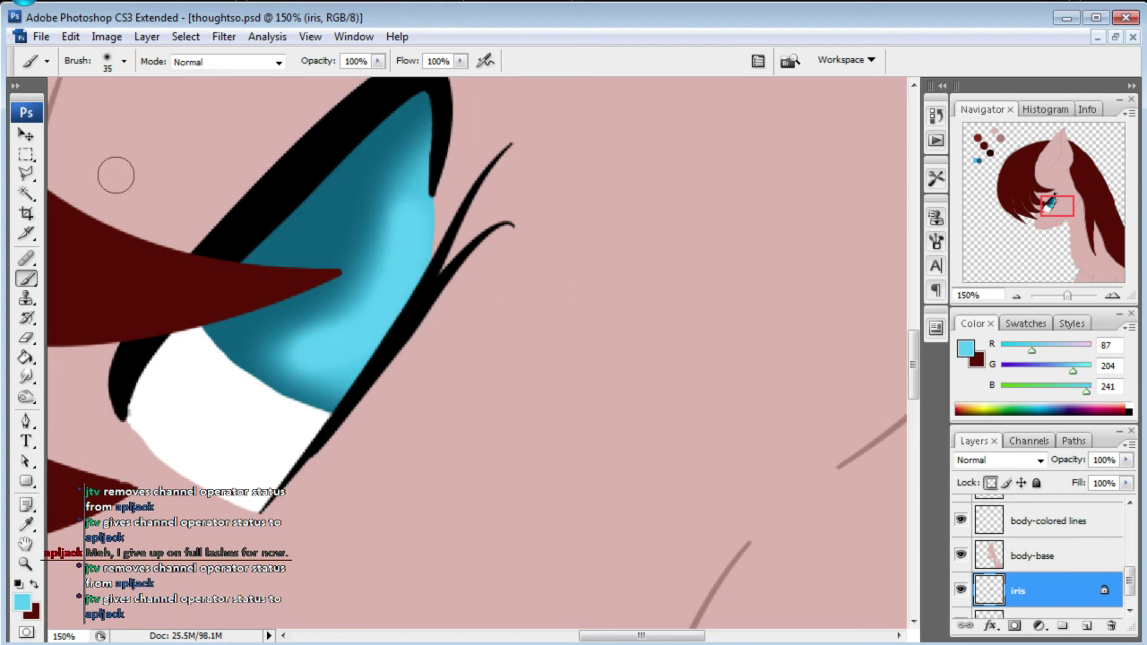
pyautogui.hotkey('ctrl', 'z')
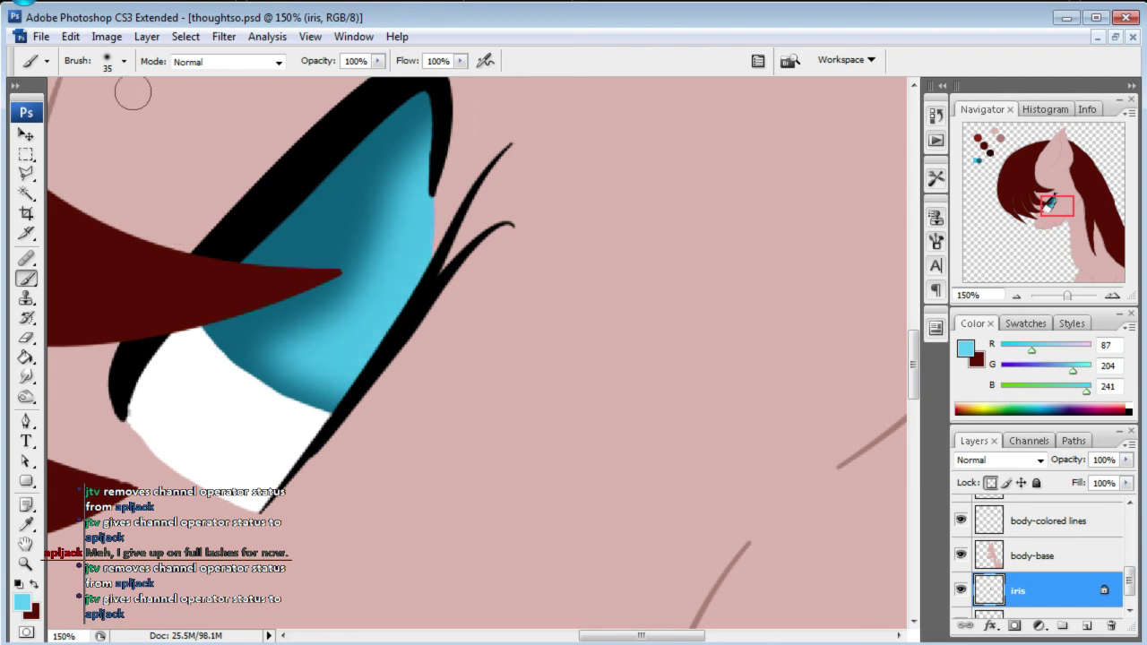
pyautogui.moveTo(346, 351); pyautogui.dragTo(408, 279)
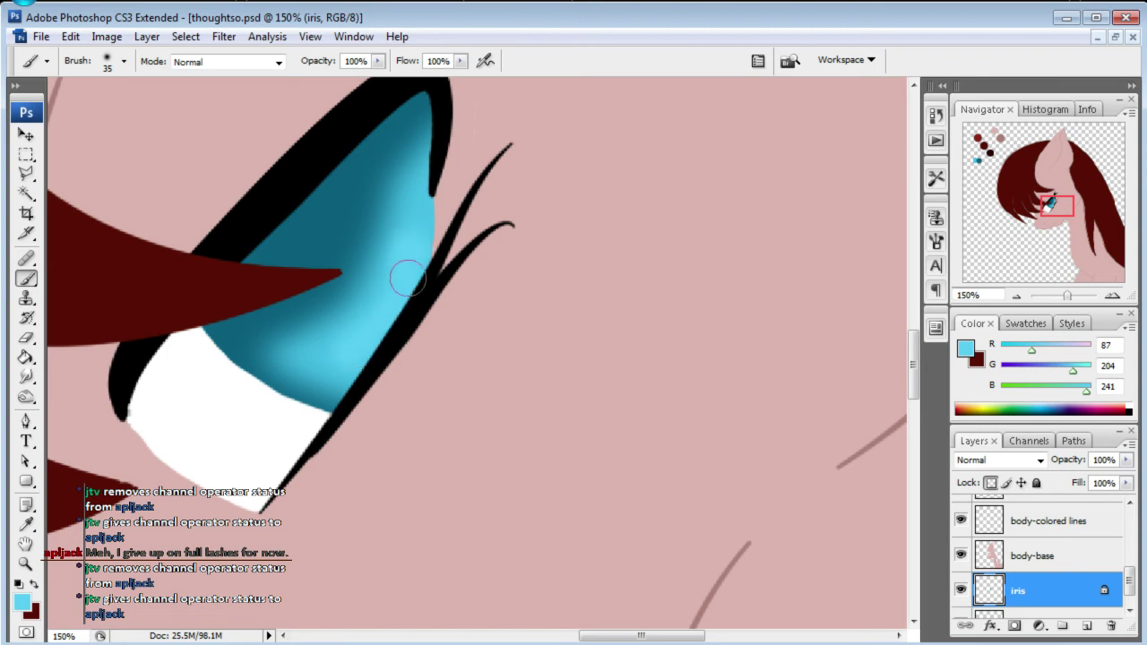
# - Switch to a slightly paler cyan and a 27 px soft brush
pyautogui.press('i')
pyautogui.click(21, 599)
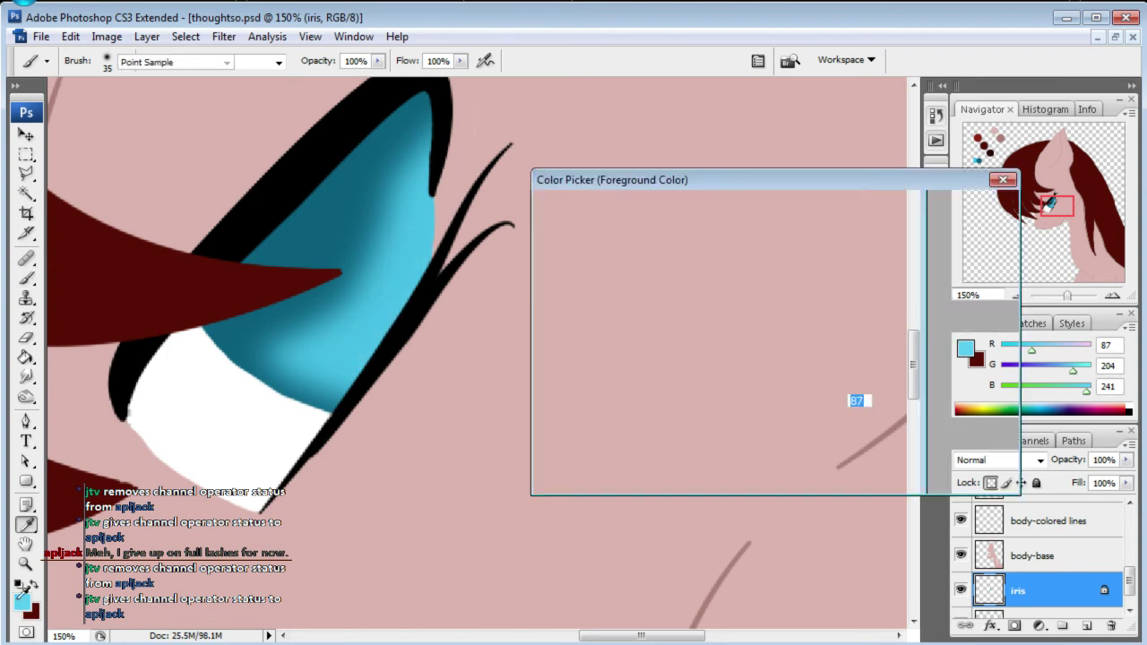
pyautogui.click(681, 227)
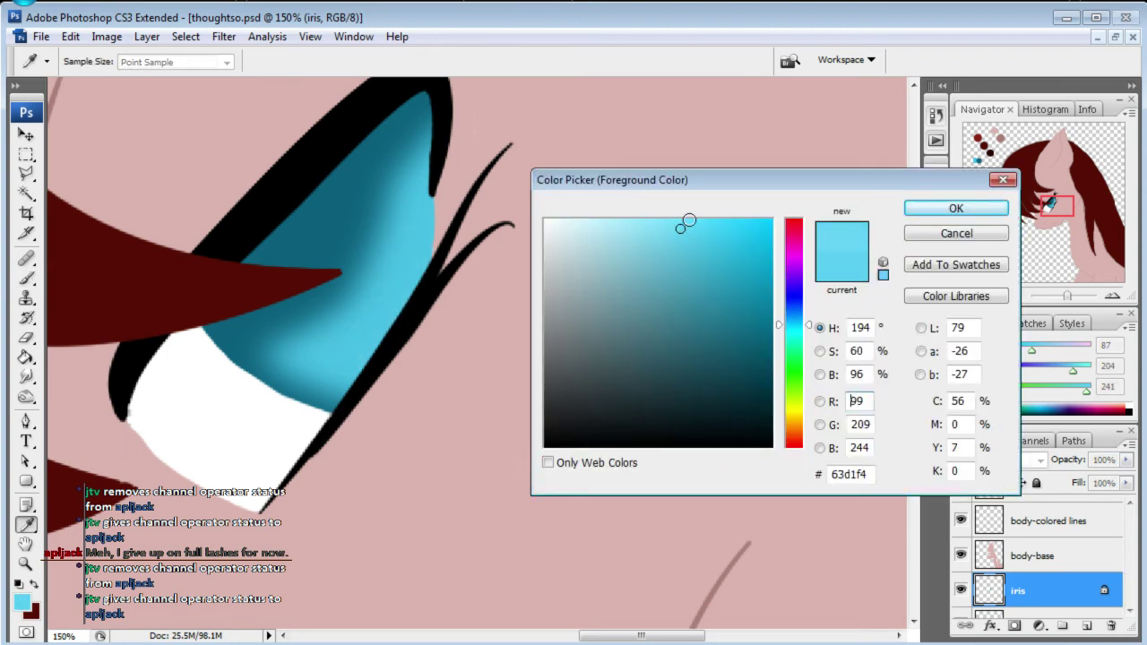
pyautogui.click(951, 208)
pyautogui.press('b')
pyautogui.click(124, 60)
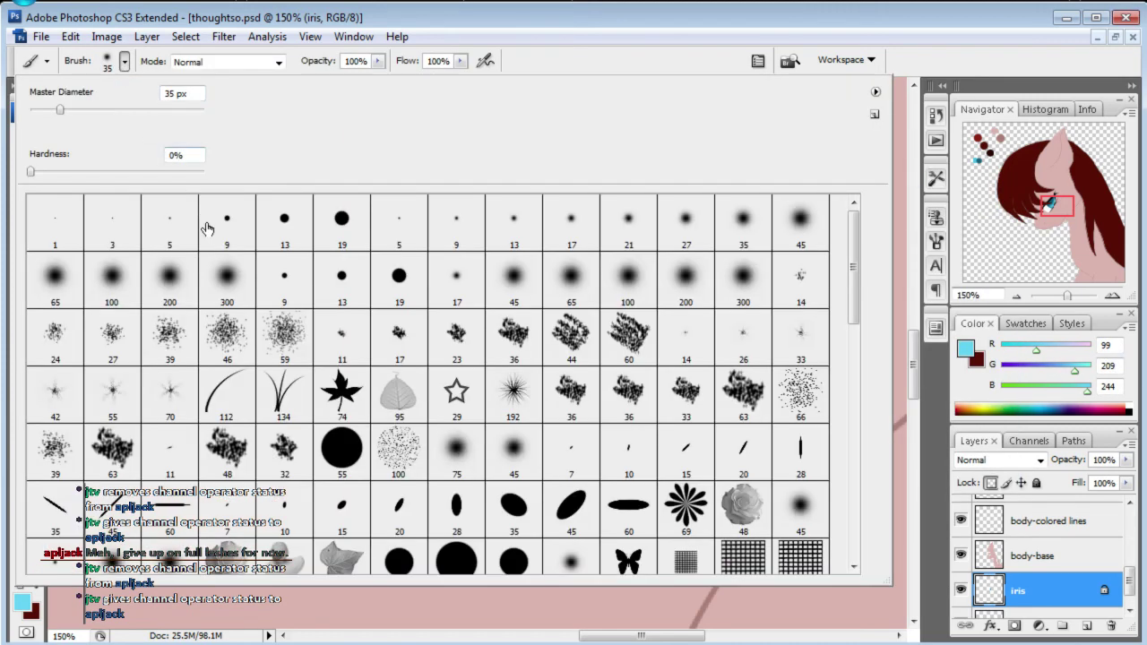
pyautogui.click(686, 222)
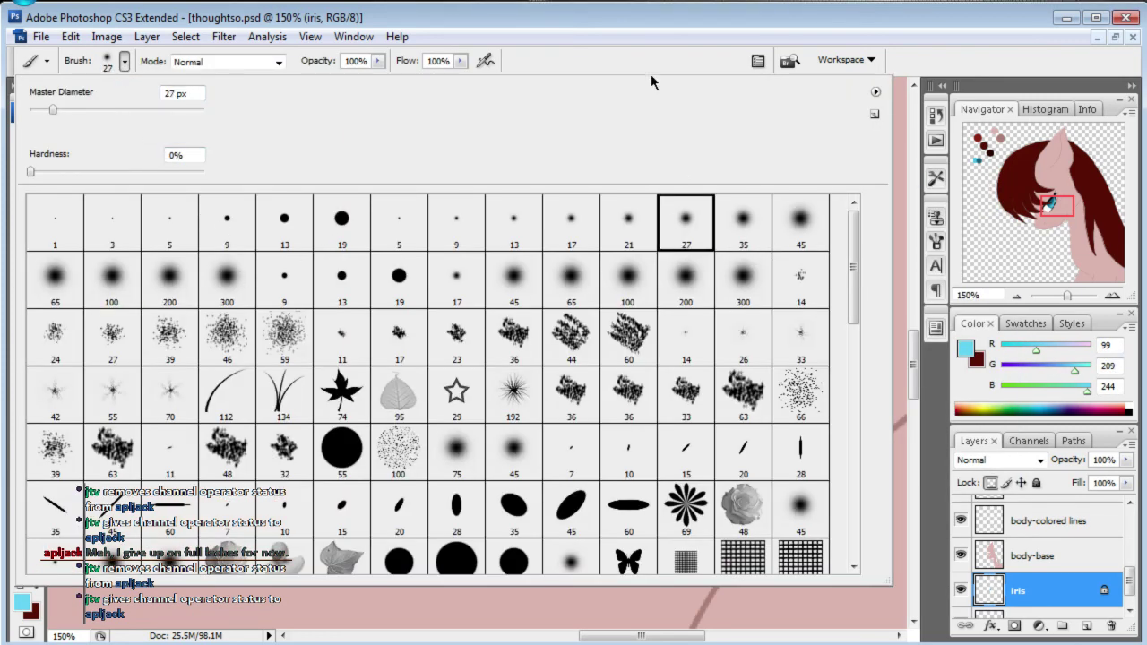
pyautogui.click(645, 27)
# - Paint soft light cyan highlights across the iris and dab extra on its upper part
pyautogui.moveTo(333, 359)
pyautogui.mouseDown()
pyautogui.moveTo(404, 277)
pyautogui.moveTo(397, 315)
pyautogui.mouseUp()
pyautogui.moveTo(398, 269); pyautogui.dragTo(410, 236)
pyautogui.moveTo(346, 359)
pyautogui.mouseDown()
pyautogui.moveTo(300, 372)
pyautogui.moveTo(418, 231)
pyautogui.moveTo(377, 320)
pyautogui.moveTo(332, 335)
pyautogui.mouseUp()
pyautogui.hotkey('ctrl', 'z')
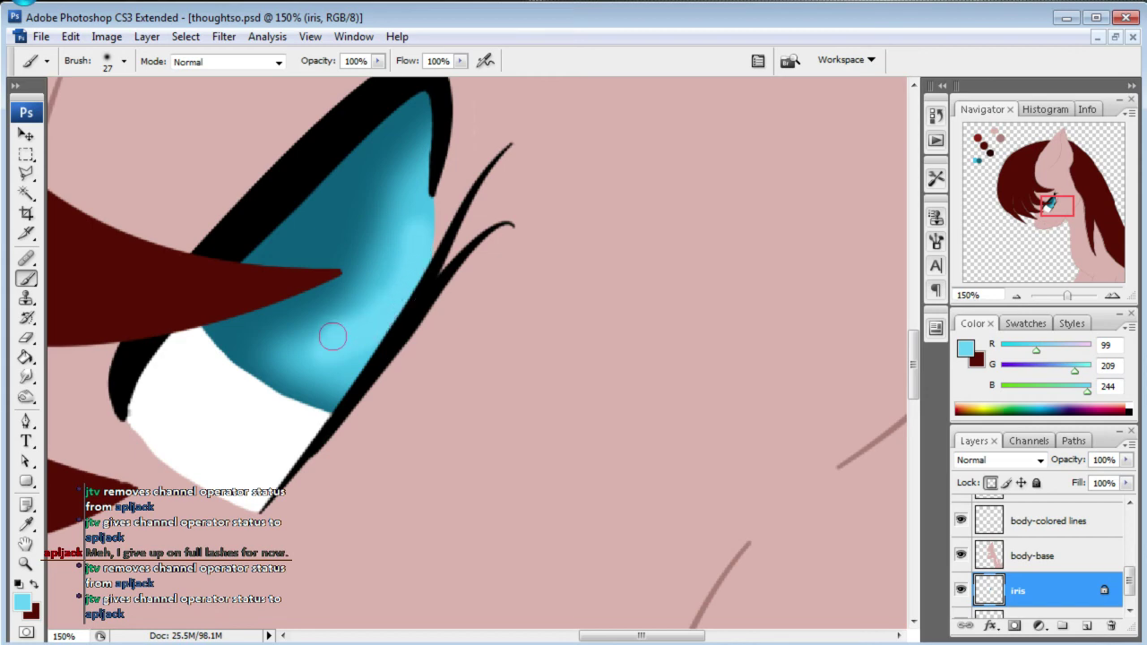
pyautogui.click(417, 219)
pyautogui.click(125, 63)
pyautogui.click(168, 224)
pyautogui.press('Return')
pyautogui.click(23, 602)
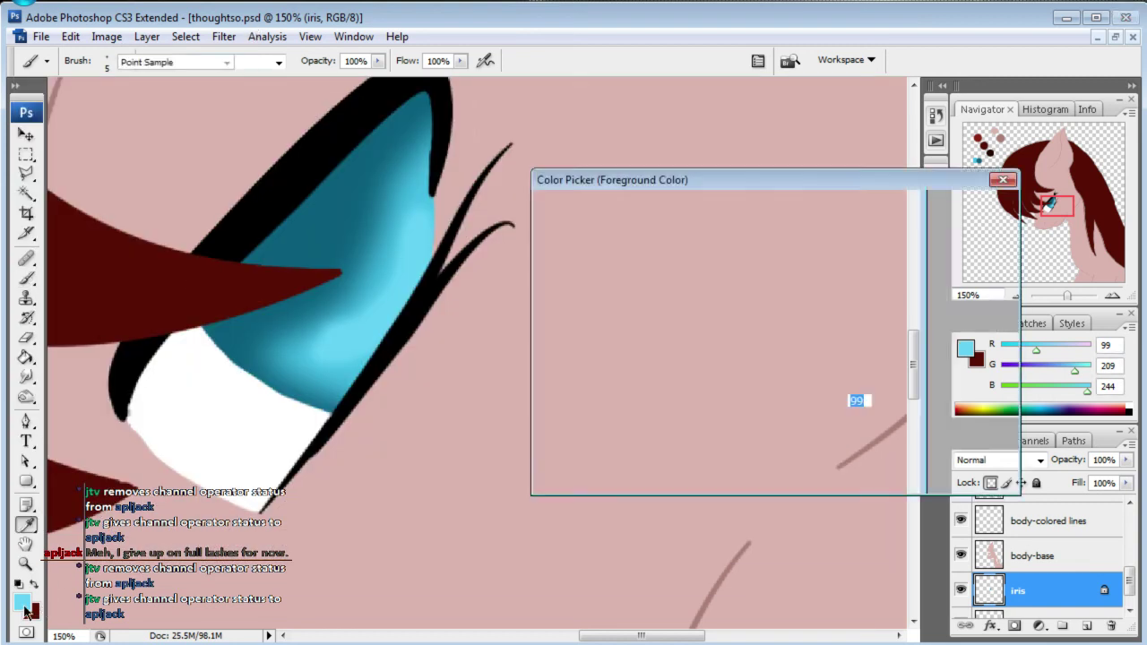
# - Choose a lighter cyan and dab small flecks along the iris's right edge and lower part
pyautogui.click(661, 224)
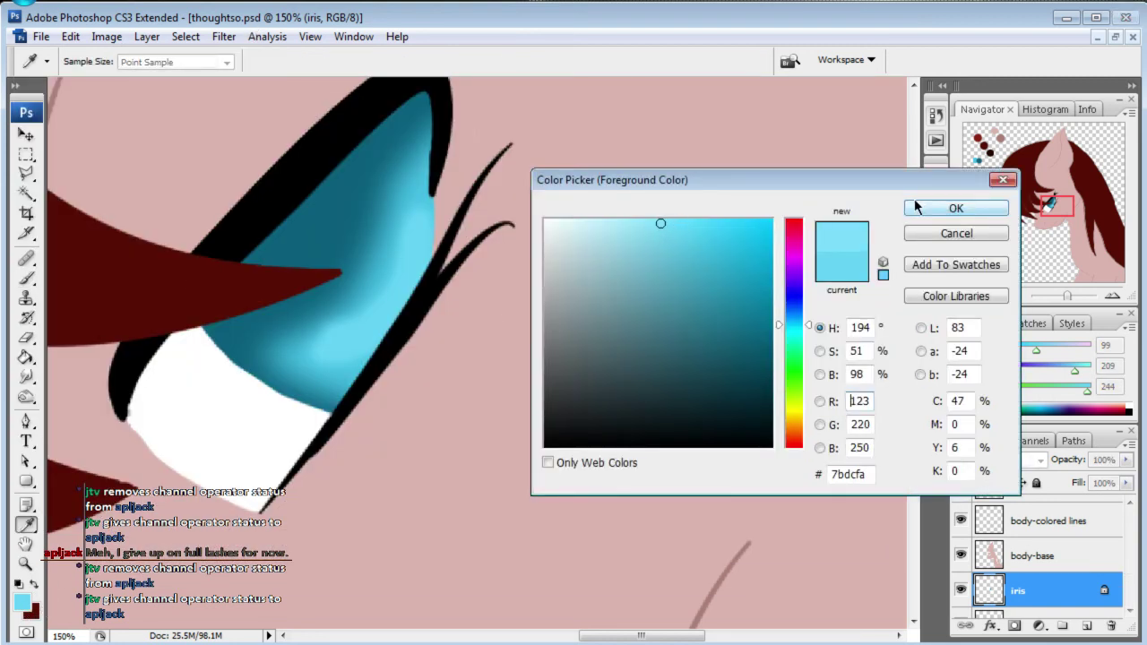
pyautogui.click(953, 207)
pyautogui.moveTo(295, 351); pyautogui.dragTo(306, 346)
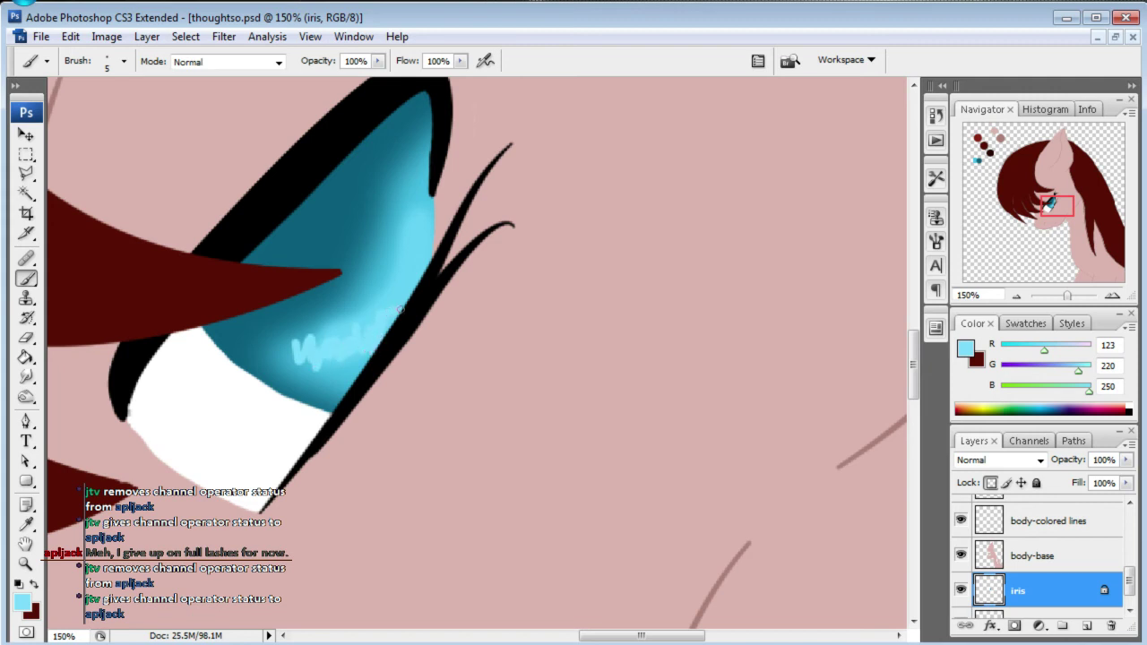
pyautogui.moveTo(408, 276)
pyautogui.mouseDown()
pyautogui.moveTo(416, 247)
pyautogui.moveTo(405, 224)
pyautogui.moveTo(419, 226)
pyautogui.moveTo(416, 216)
pyautogui.mouseUp()
pyautogui.moveTo(406, 256)
pyautogui.mouseDown()
pyautogui.moveTo(400, 309)
pyautogui.moveTo(383, 320)
pyautogui.mouseUp()
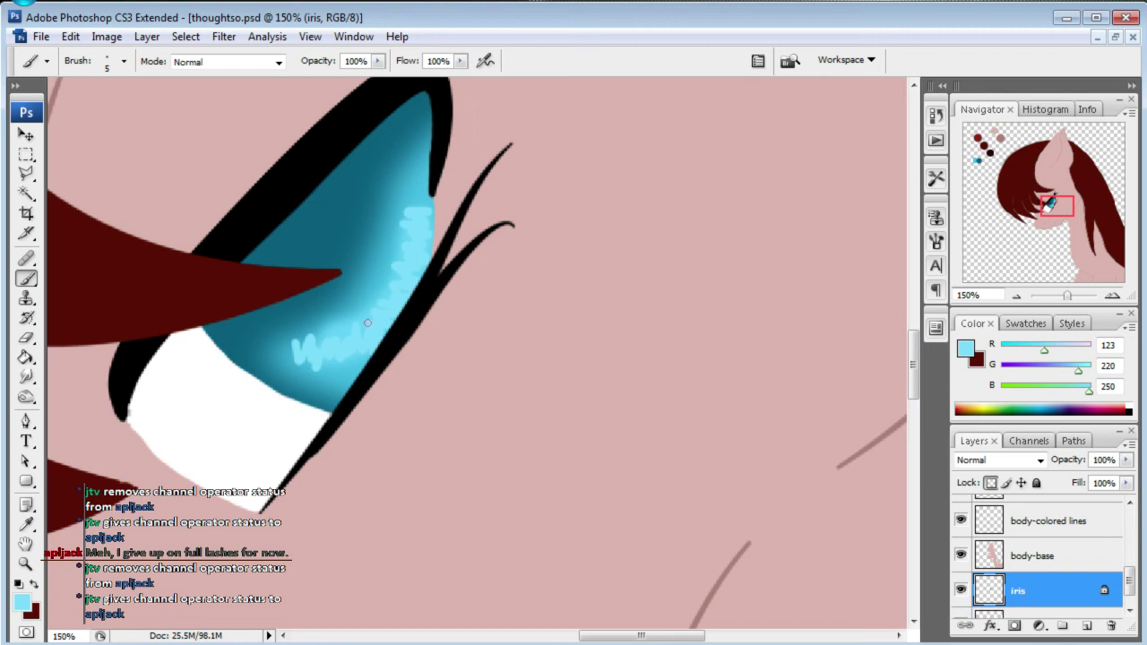
# - Add pale sky blue highlight pixels to the lower iris with a 3 px brush
pyautogui.click(23, 605)
pyautogui.click(630, 221)
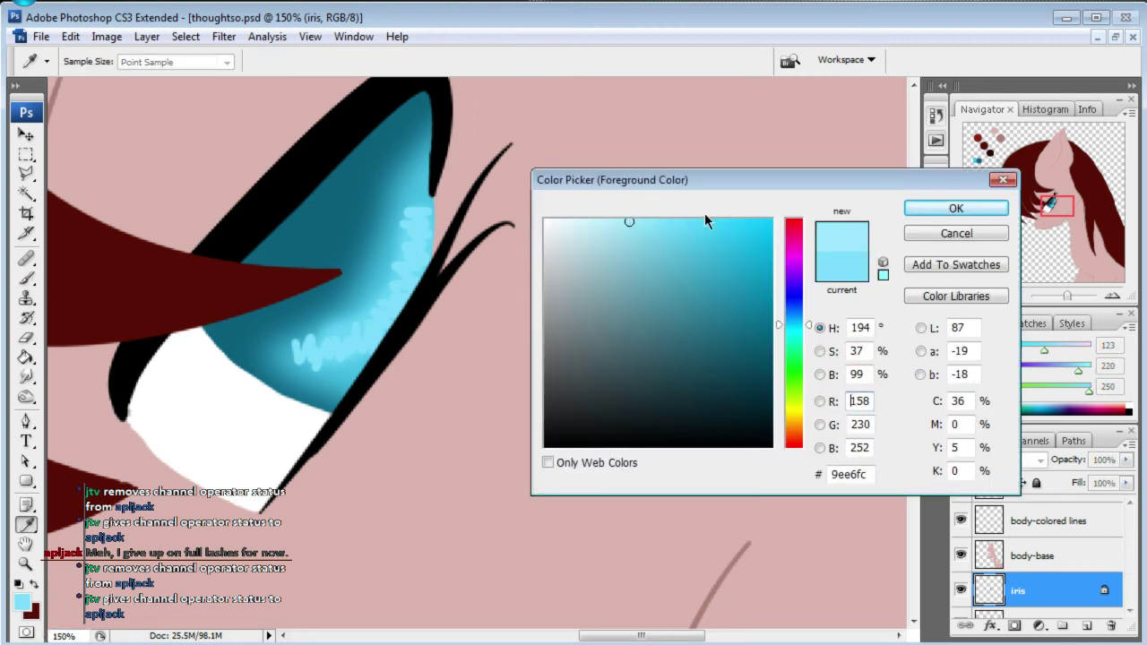
pyautogui.click(955, 209)
pyautogui.click(112, 73)
pyautogui.click(112, 231)
pyautogui.press('Return')
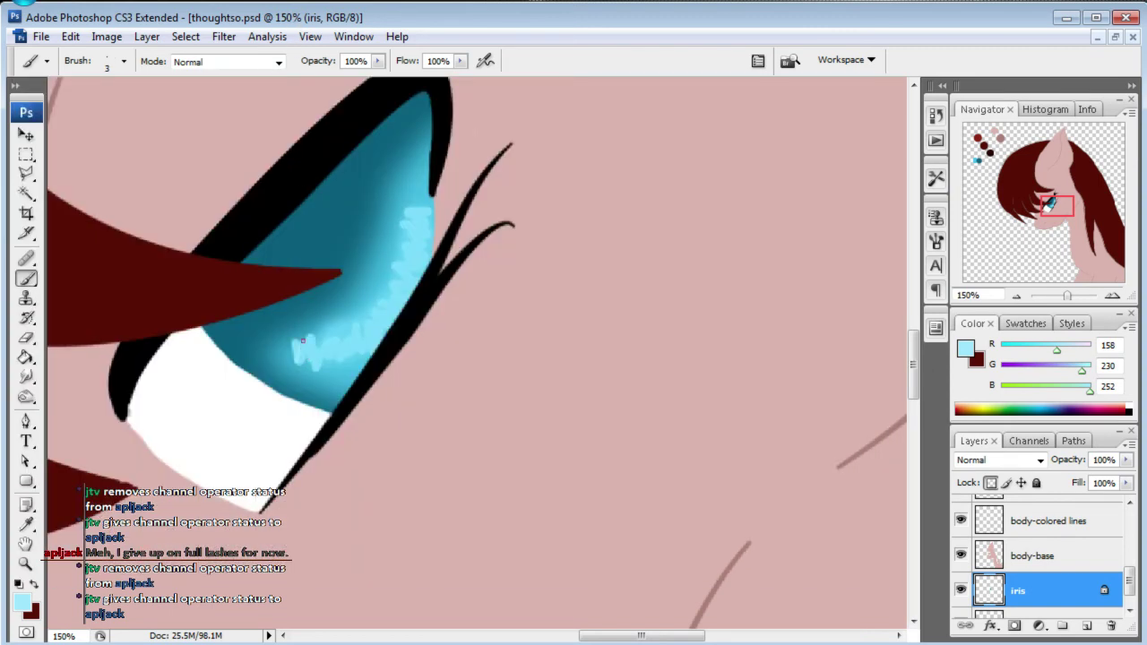
pyautogui.moveTo(304, 358); pyautogui.dragTo(316, 345)
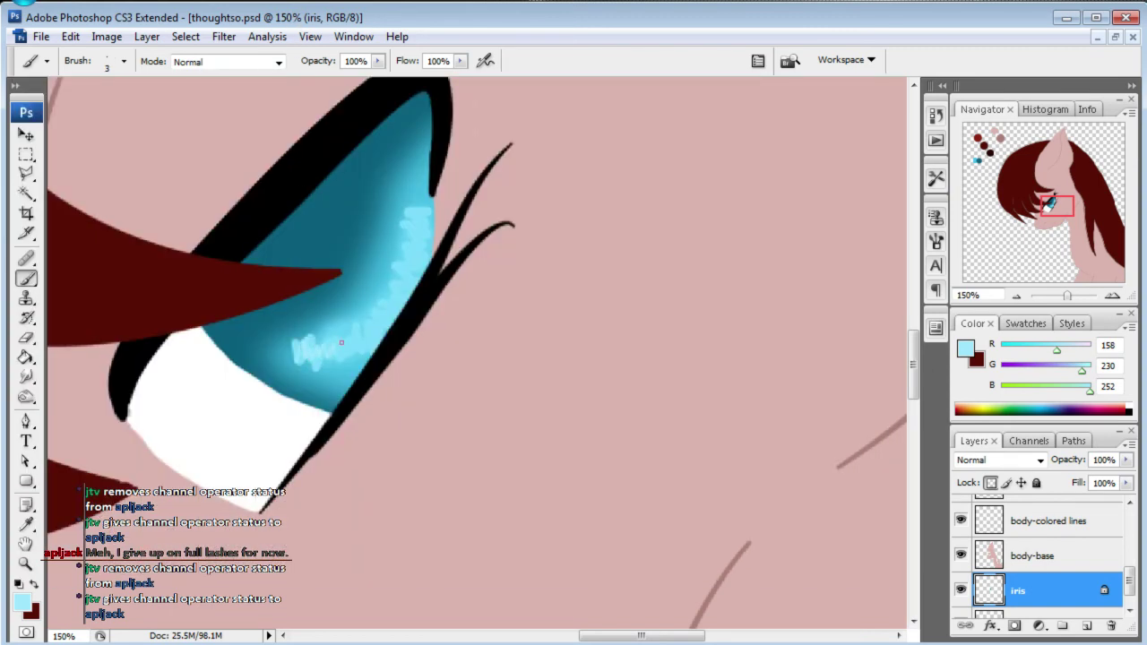
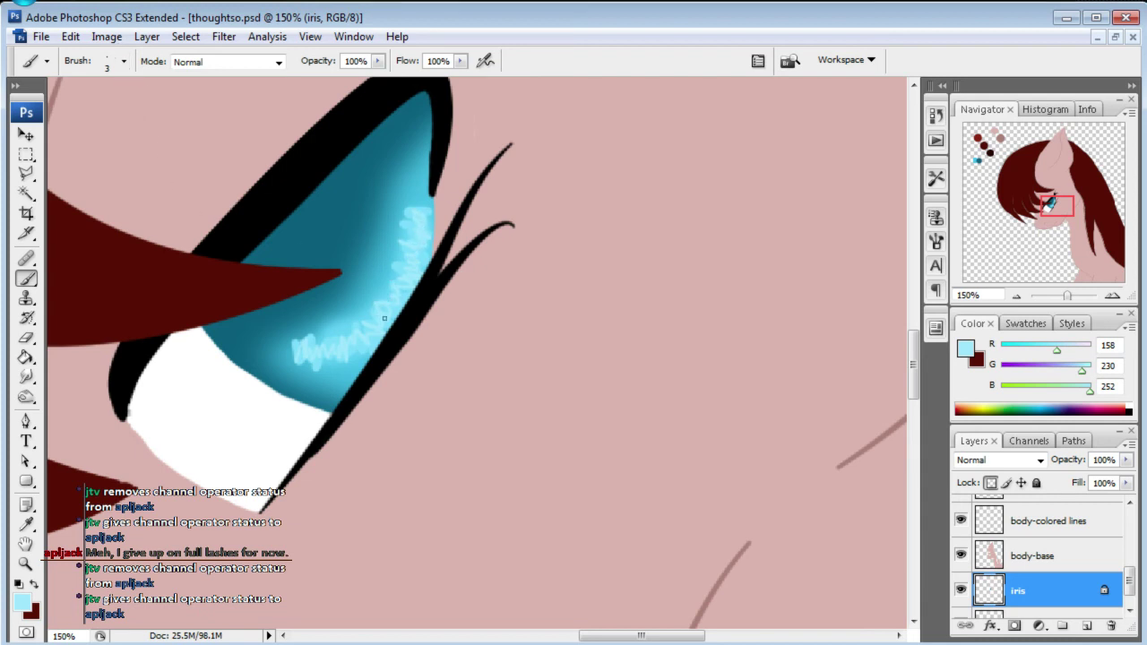
# - Paint light-blue highlight strokes at the top of the iris, then pick a lighter blue
pyautogui.moveTo(413, 223); pyautogui.dragTo(417, 203)
pyautogui.click(25, 598)
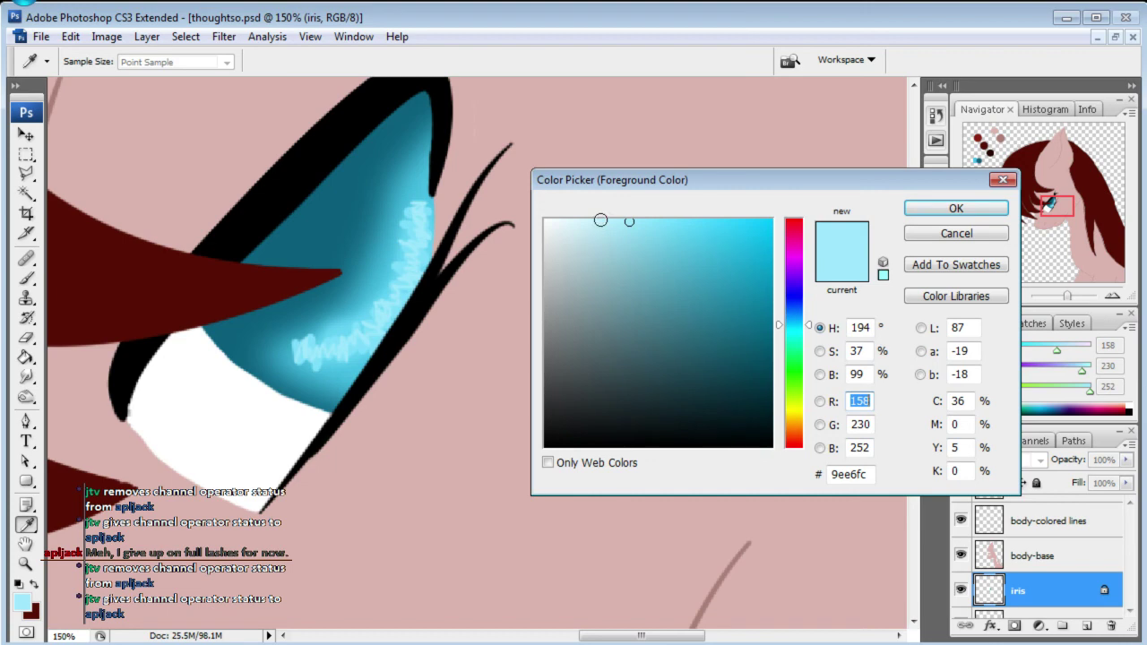
pyautogui.click(600, 220)
pyautogui.press('Return')
pyautogui.press('Return')
# - Choose the 1 px brush preset
pyautogui.click(124, 61)
pyautogui.click(79, 219)
pyautogui.click(305, 29)
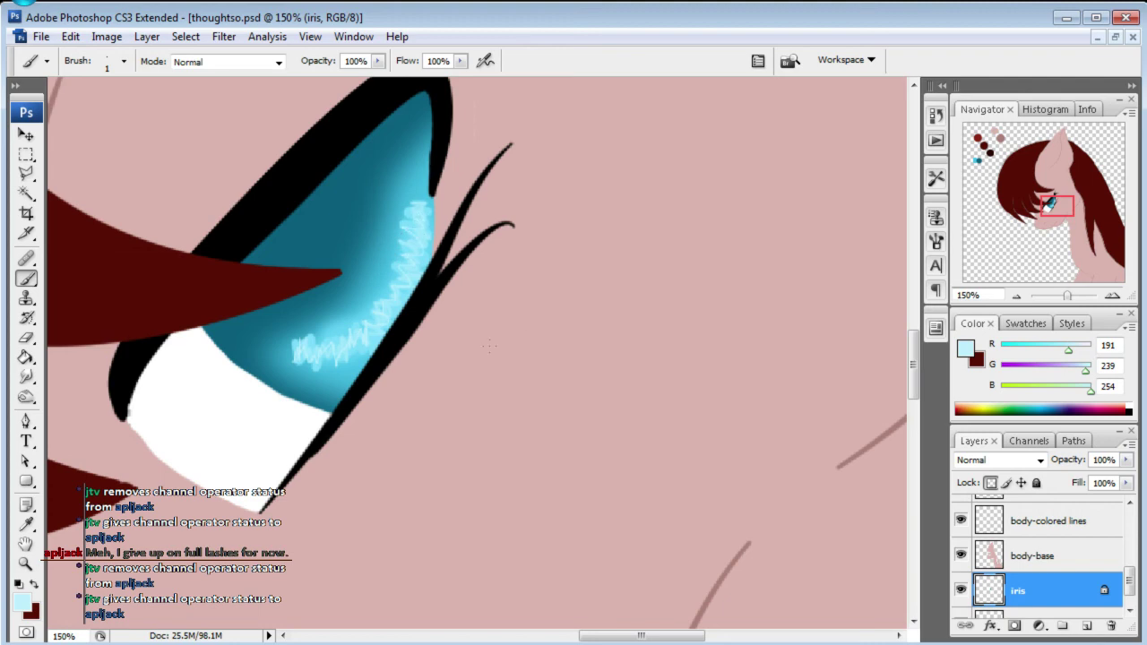
# - Apply a Spin radial blur, amount 35 at Best quality, to the iris highlights
pyautogui.click(224, 37)
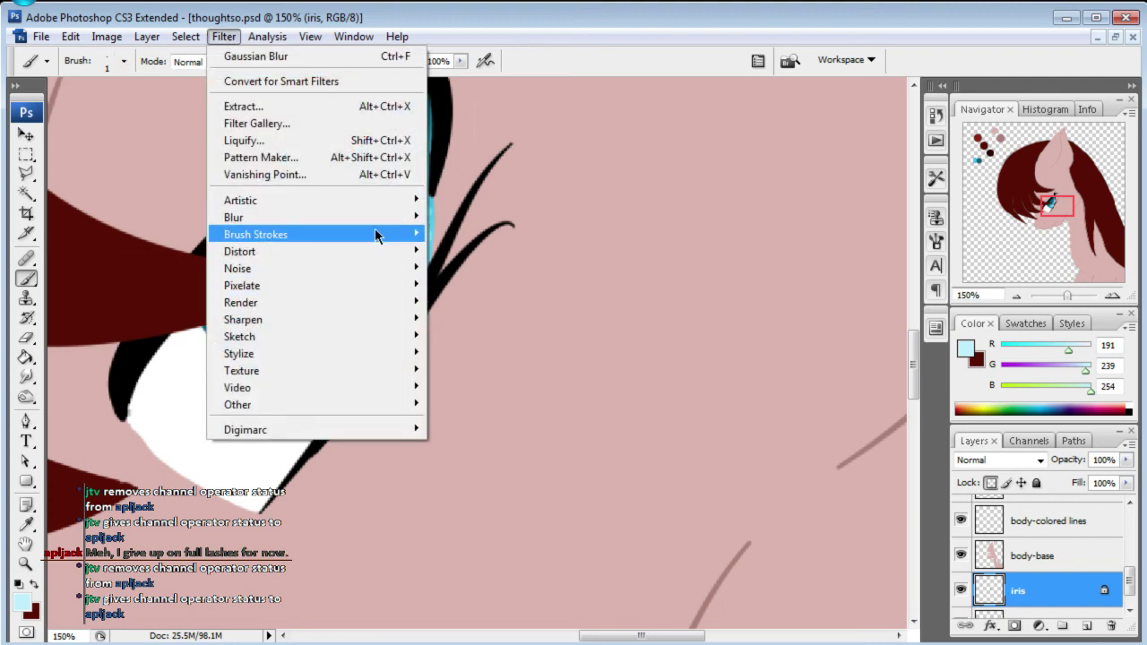
pyautogui.click(483, 336)
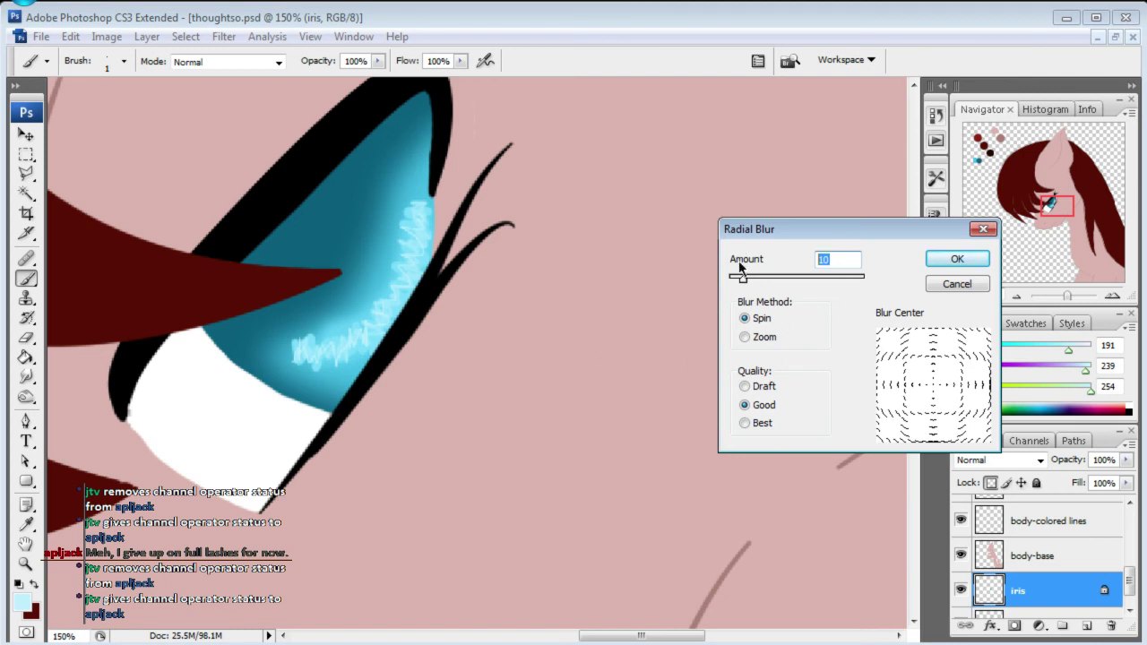
pyautogui.moveTo(742, 276); pyautogui.dragTo(776, 276)
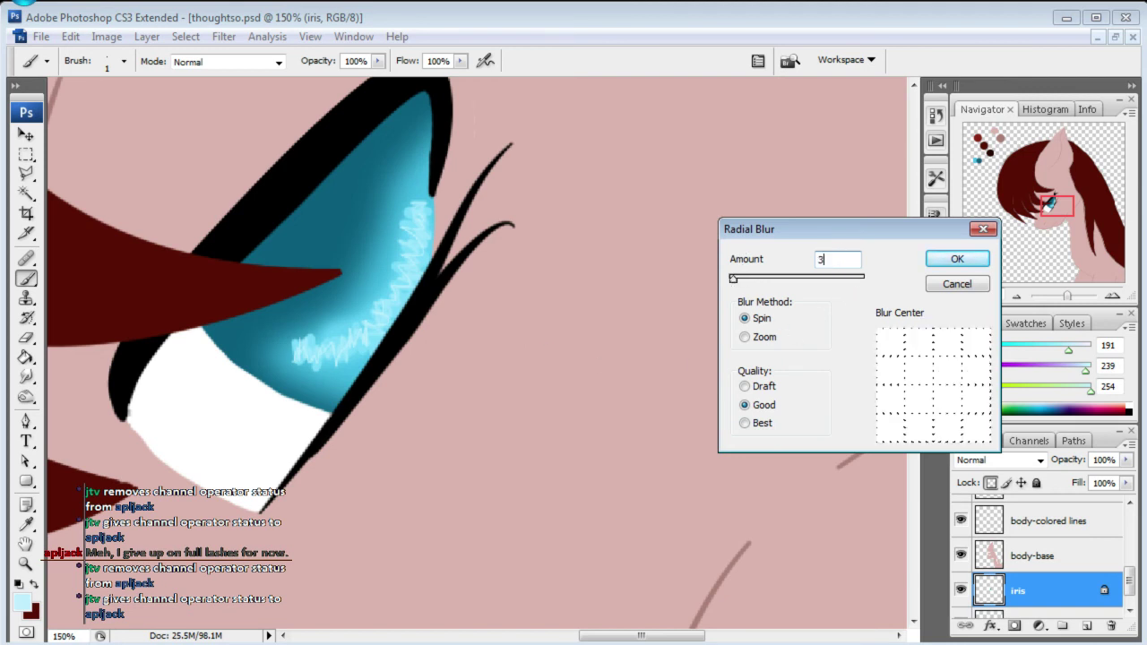
pyautogui.click(745, 423)
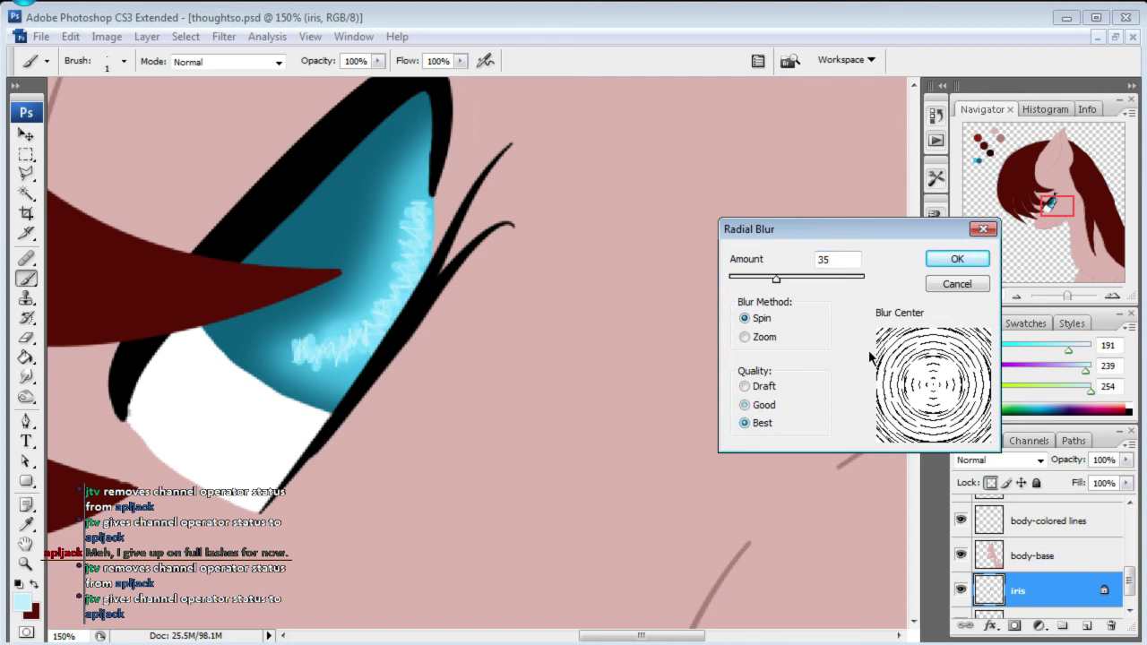
pyautogui.click(954, 259)
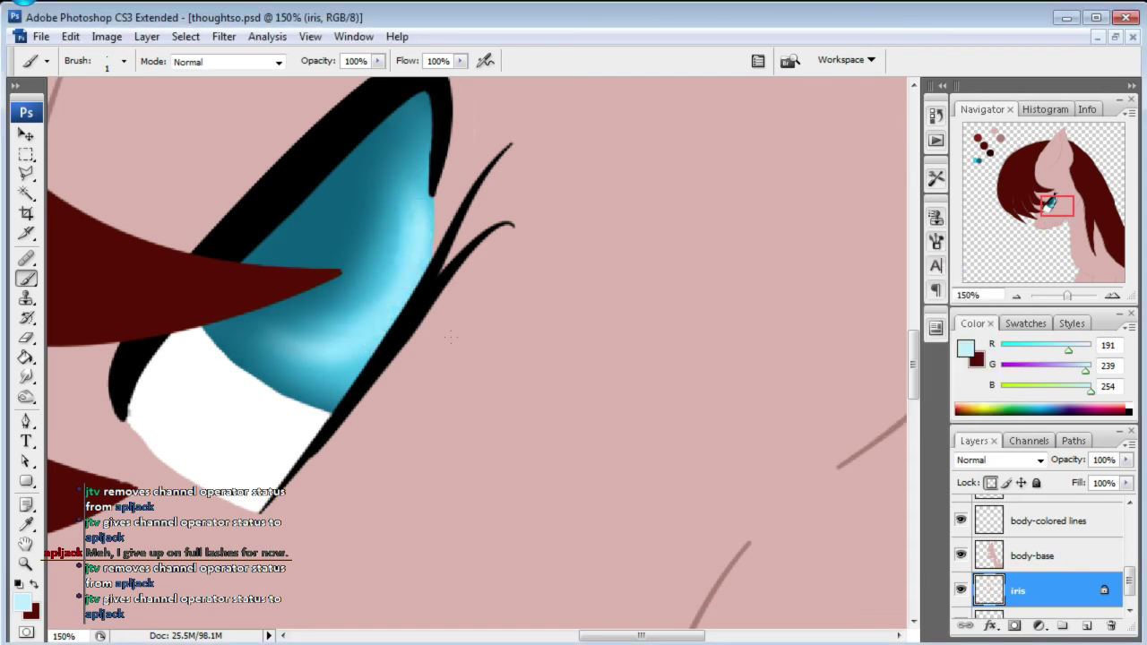
# - View the eye at 100% and paint jagged light-blue strokes along the iris highlight
pyautogui.moveTo(1058, 207); pyautogui.dragTo(1047, 203)
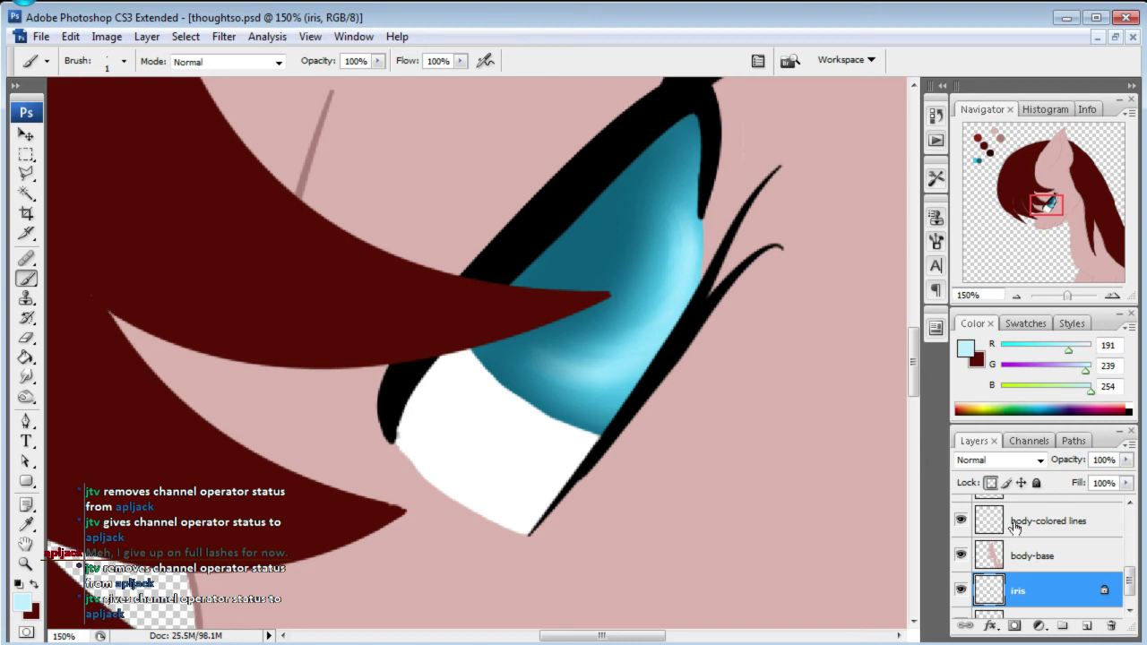
pyautogui.click(984, 295)
pyautogui.write('100')
pyautogui.press('Return')
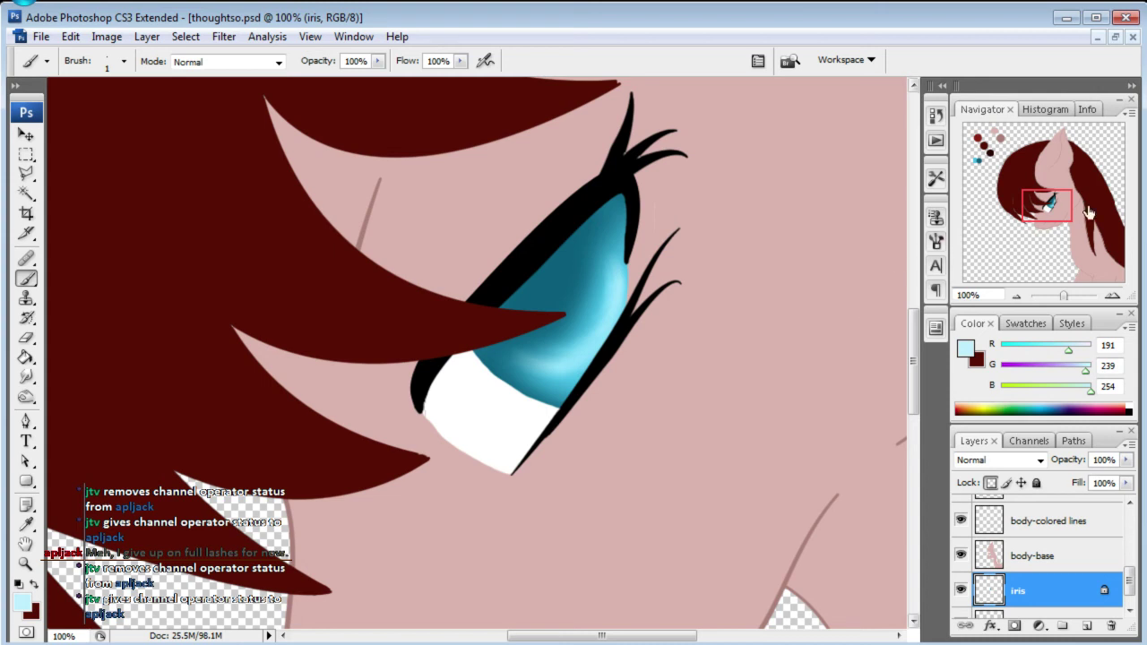
pyautogui.moveTo(536, 368); pyautogui.dragTo(618, 269)
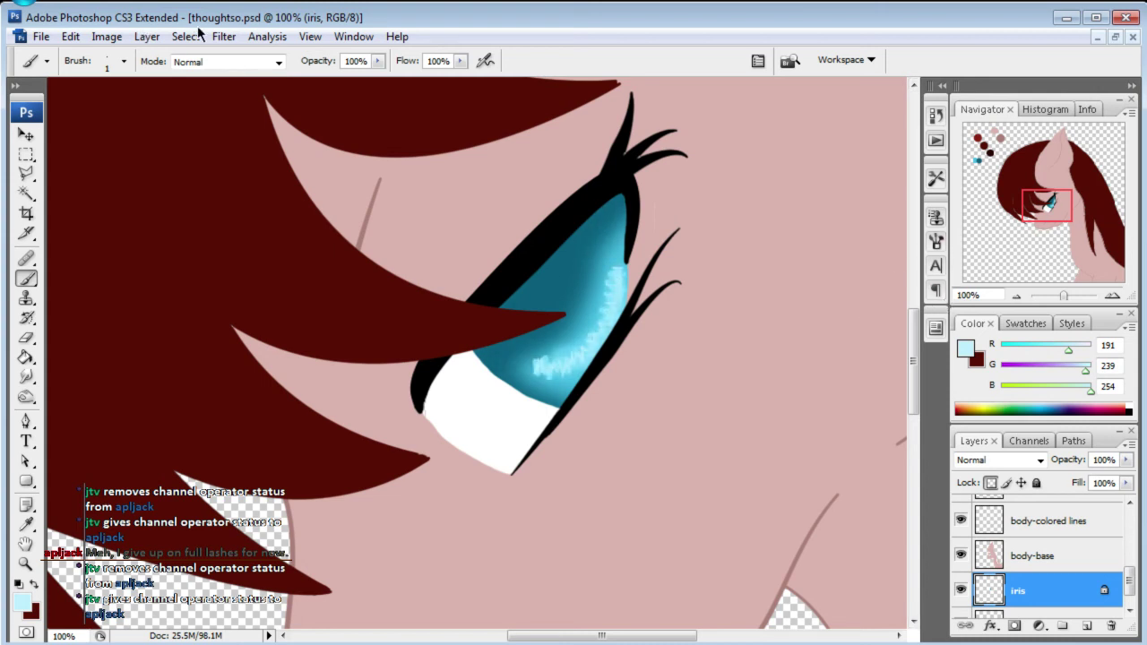
# - Apply a Gaussian Blur of radius 3 to the new highlight strokes
pyautogui.click(224, 36)
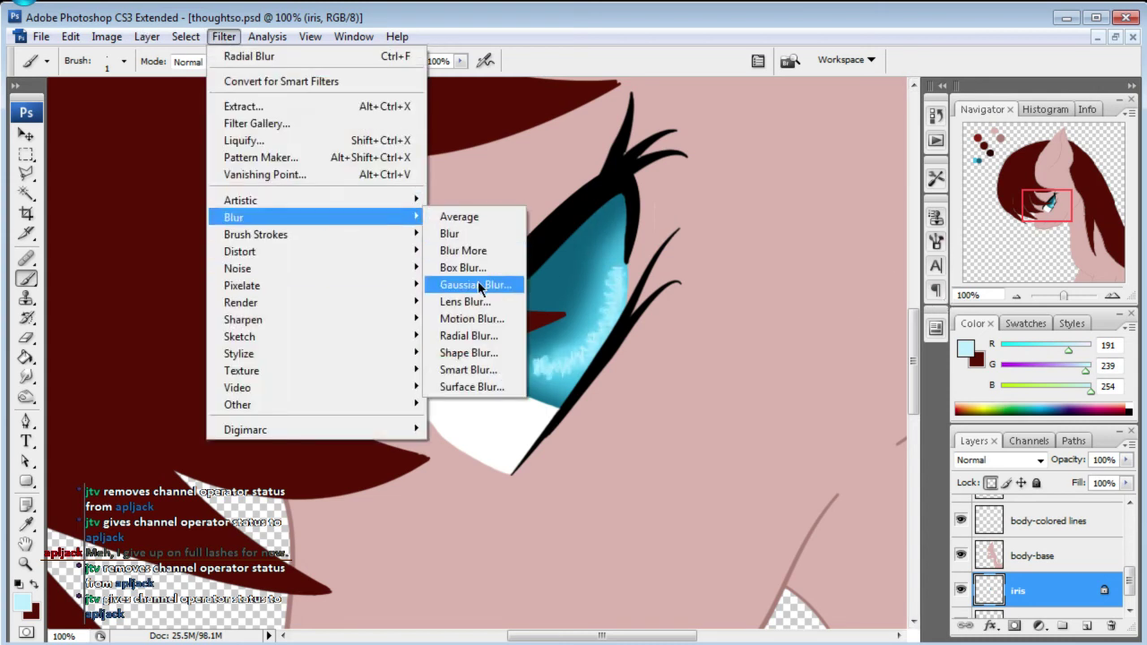
pyautogui.click(480, 285)
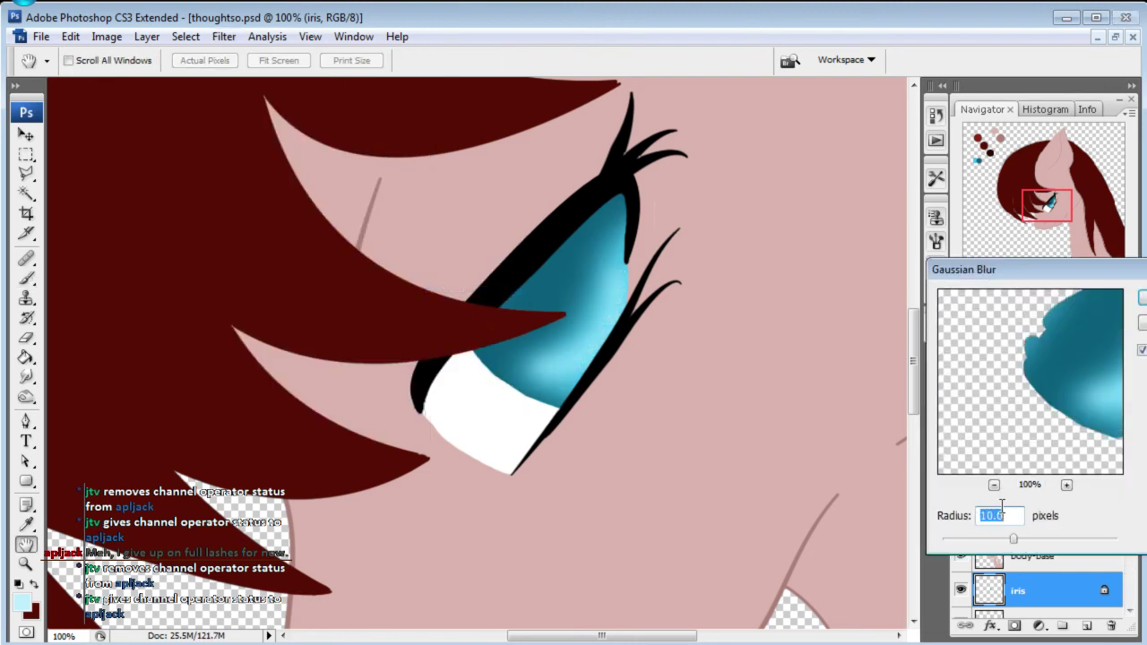
pyautogui.write('5')
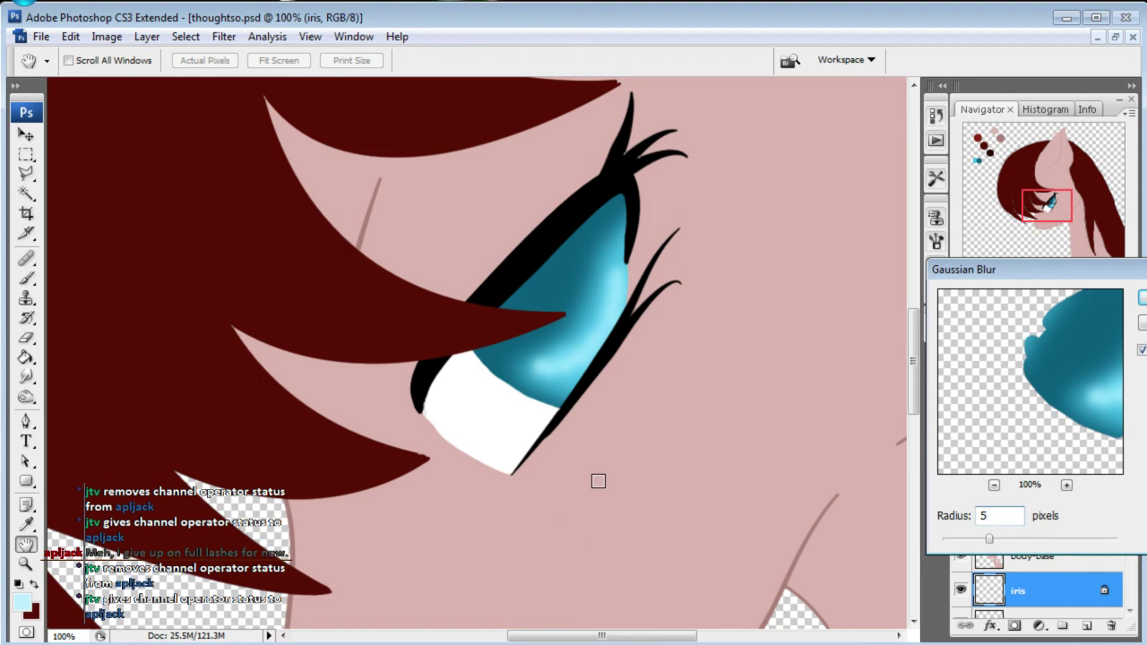
pyautogui.moveTo(975, 397); pyautogui.dragTo(930, 374)
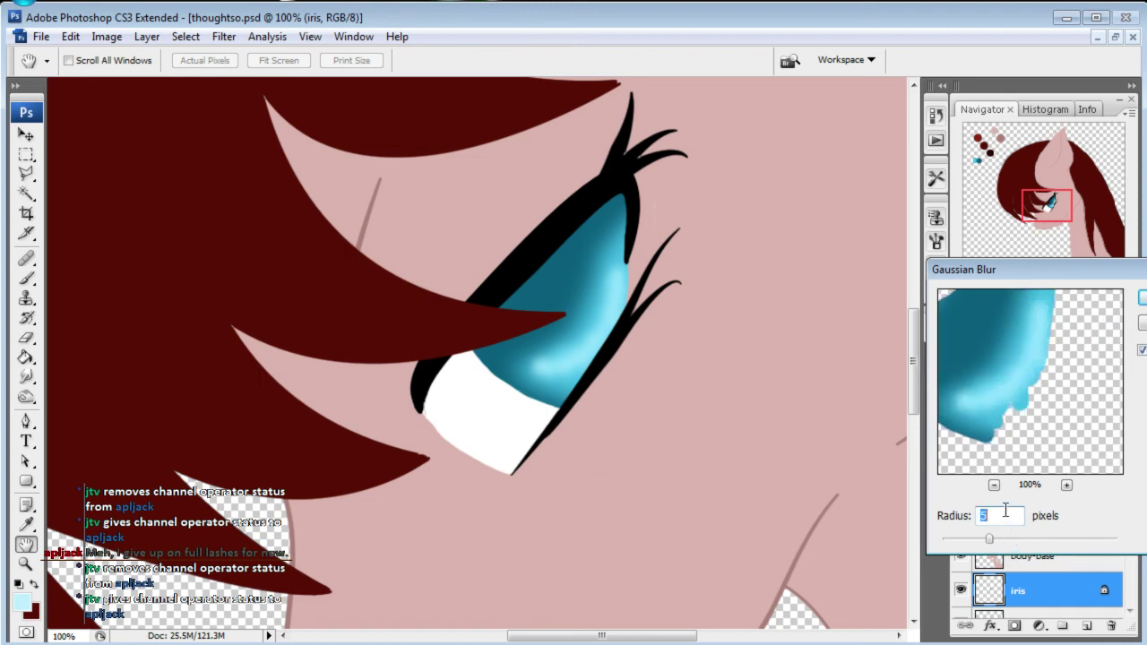
pyautogui.write('3')
pyautogui.press('Return')
# - Apply a Zoom radial blur at Good quality to the iris highlight
pyautogui.click(224, 36)
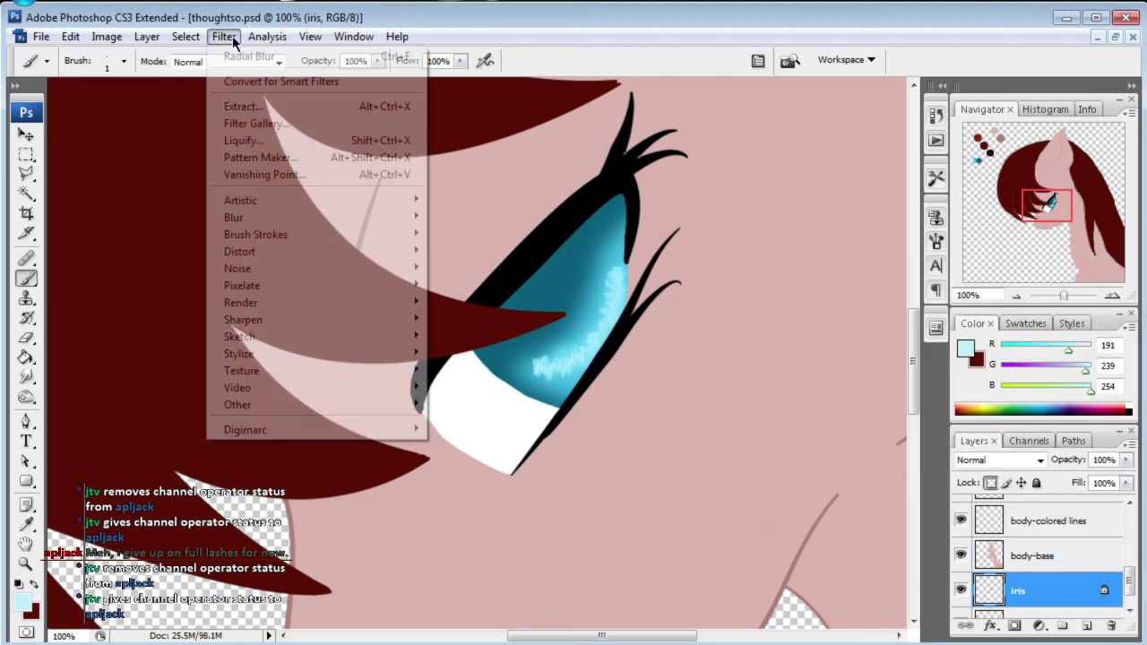
pyautogui.moveTo(314, 217)
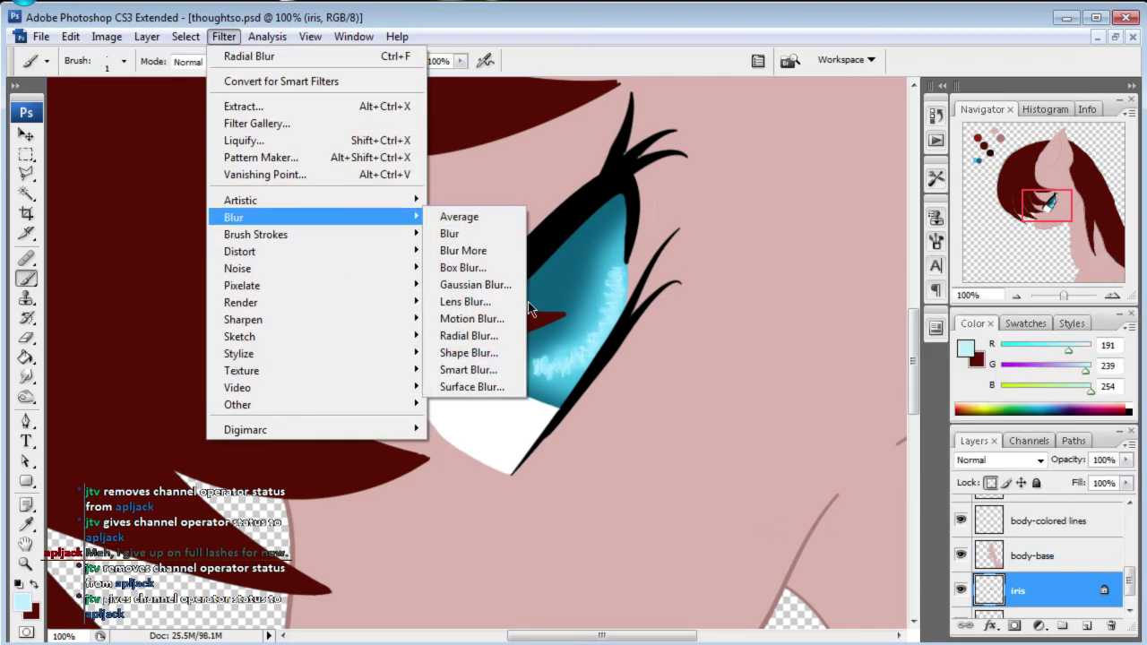
pyautogui.click(473, 336)
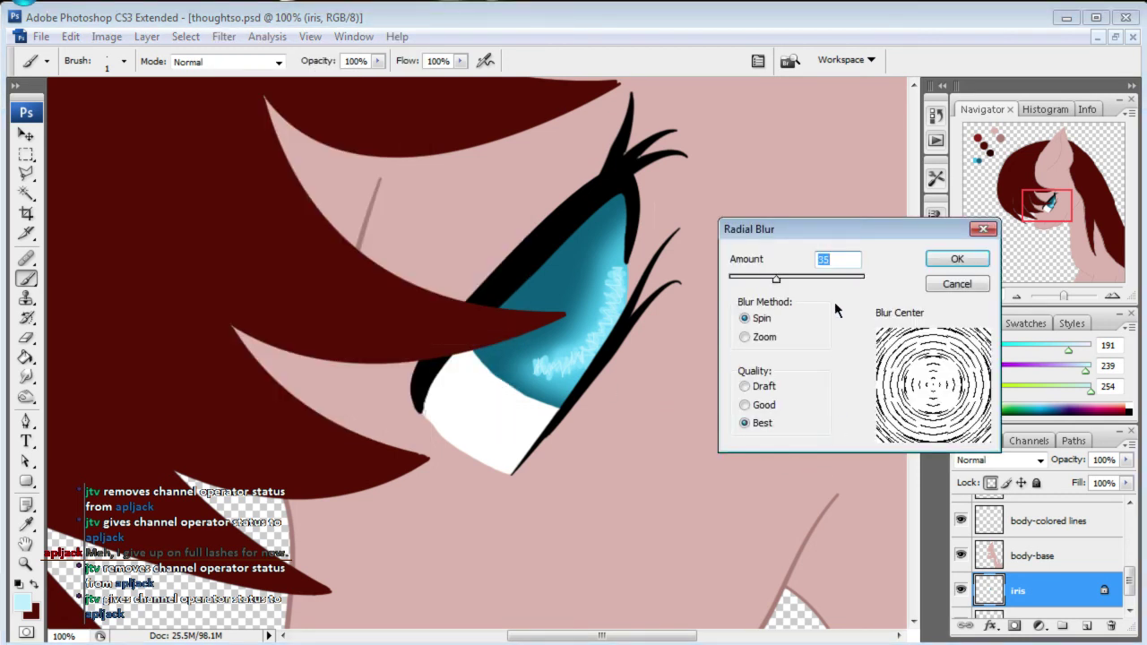
pyautogui.click(747, 405)
pyautogui.click(745, 337)
pyautogui.click(968, 266)
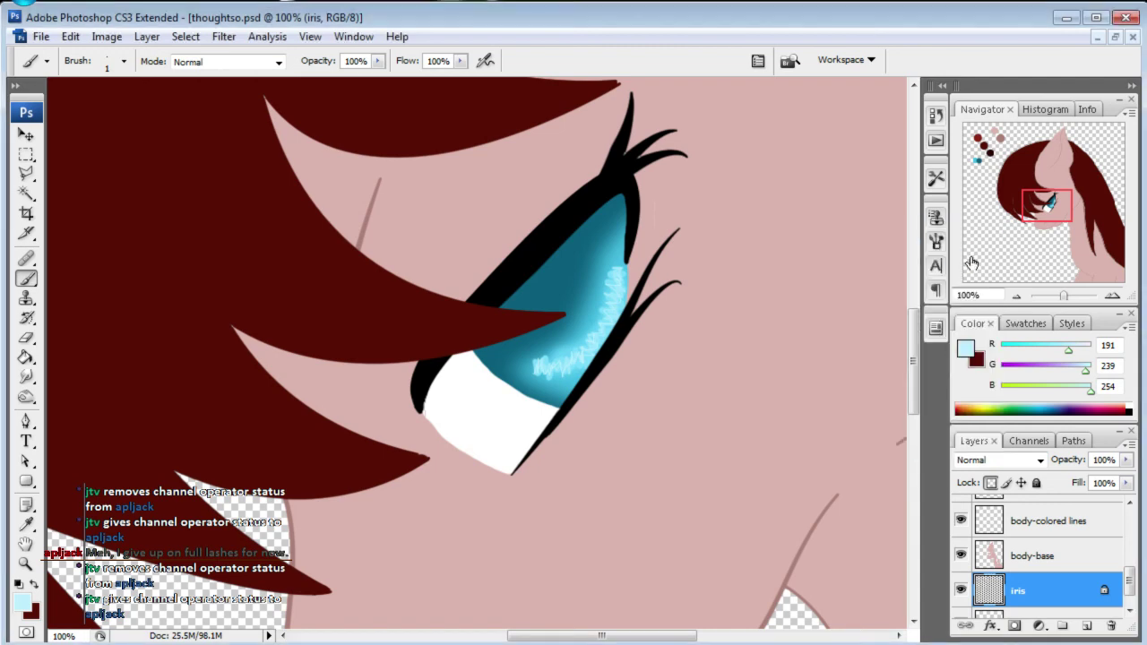
pyautogui.click(305, 37)
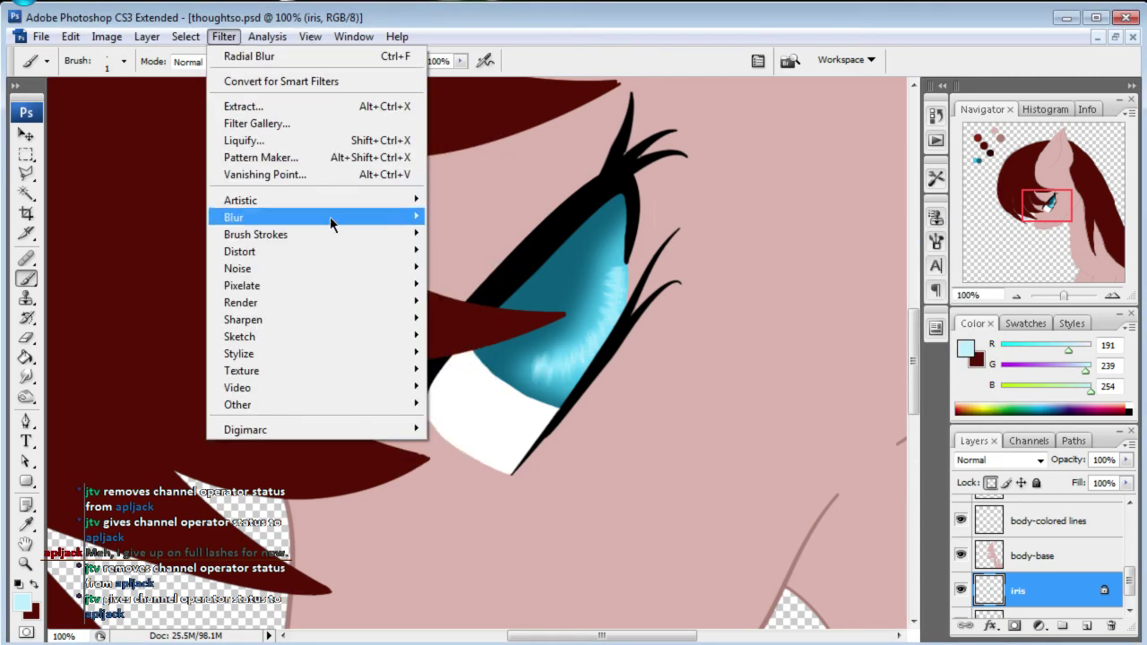
pyautogui.click(574, 27)
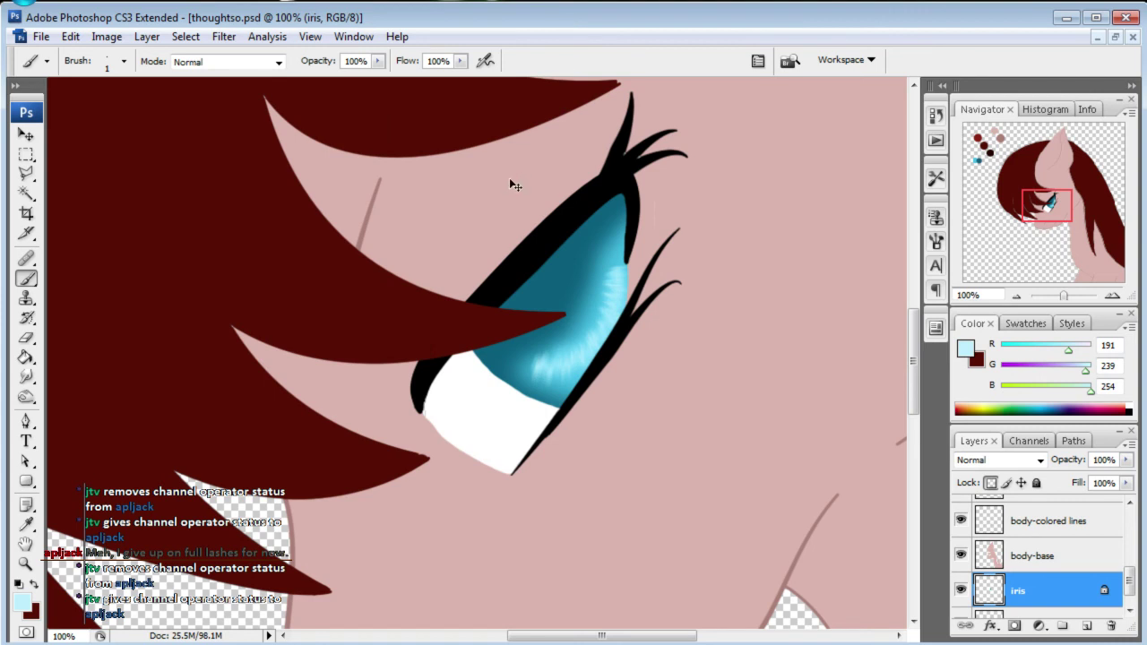
# - Undo the last blur and apply a zoom radial blur at amount 100 to the iris
pyautogui.hotkey('ctrl', 'z')
pyautogui.click(224, 37)
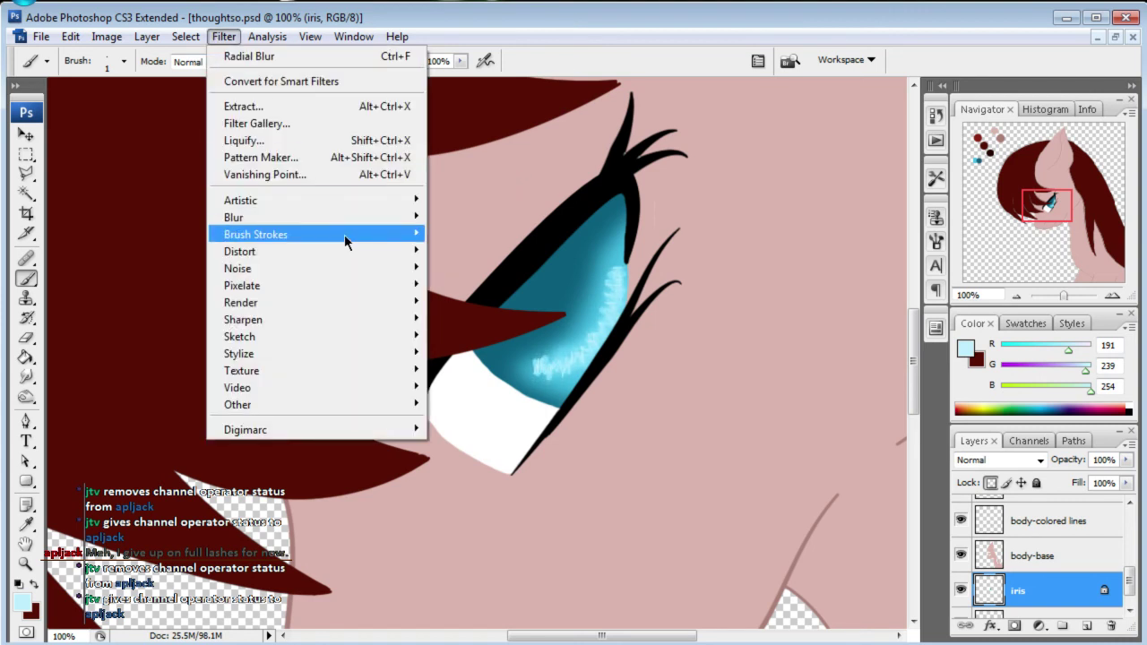
pyautogui.moveTo(269, 217)
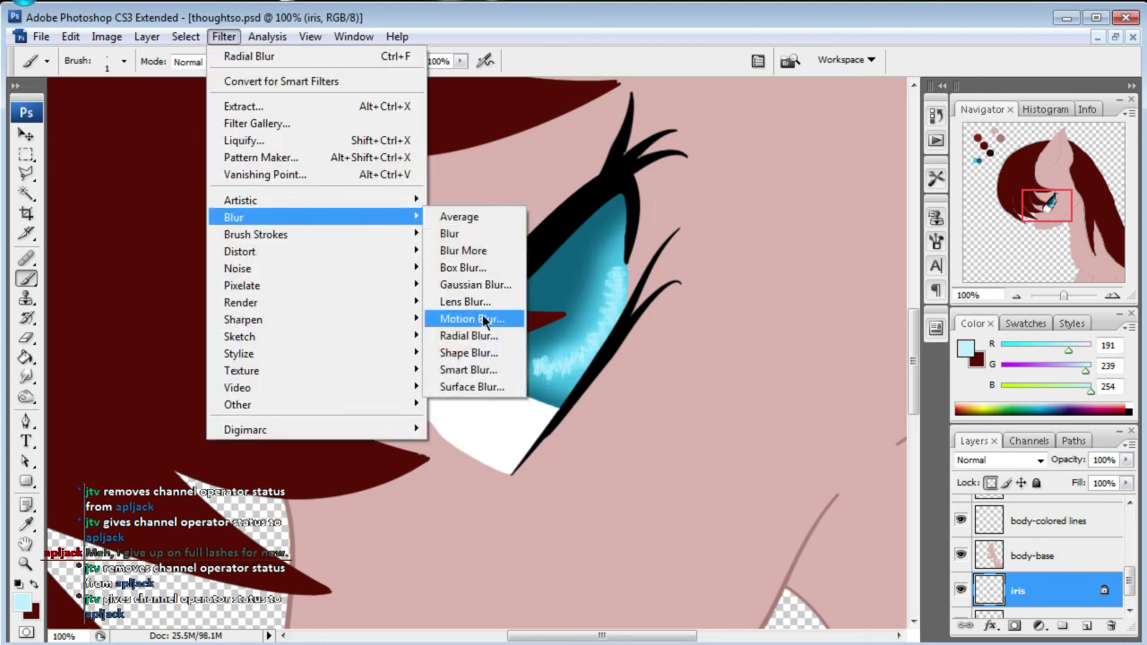
pyautogui.click(468, 335)
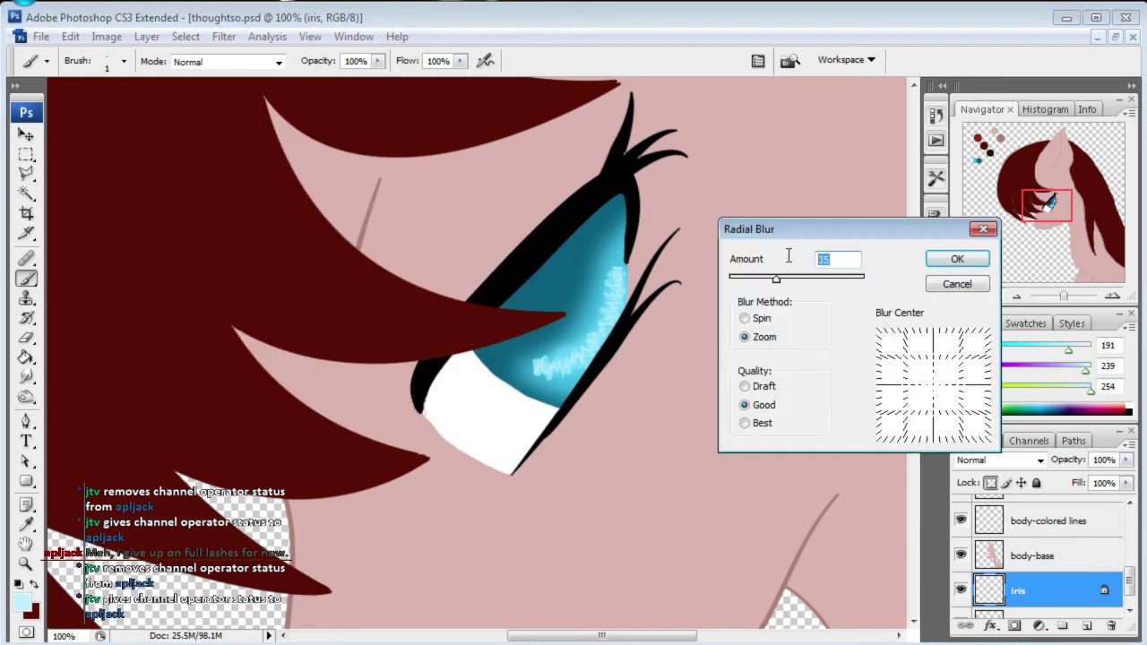
pyautogui.write('150')
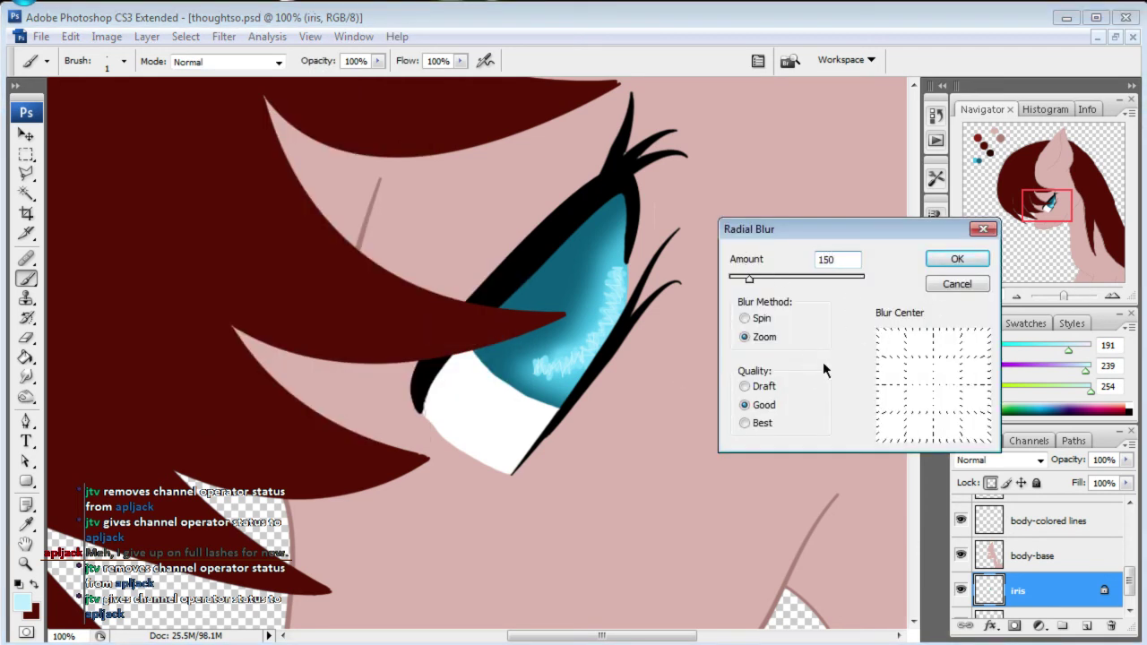
pyautogui.click(747, 422)
pyautogui.click(959, 540)
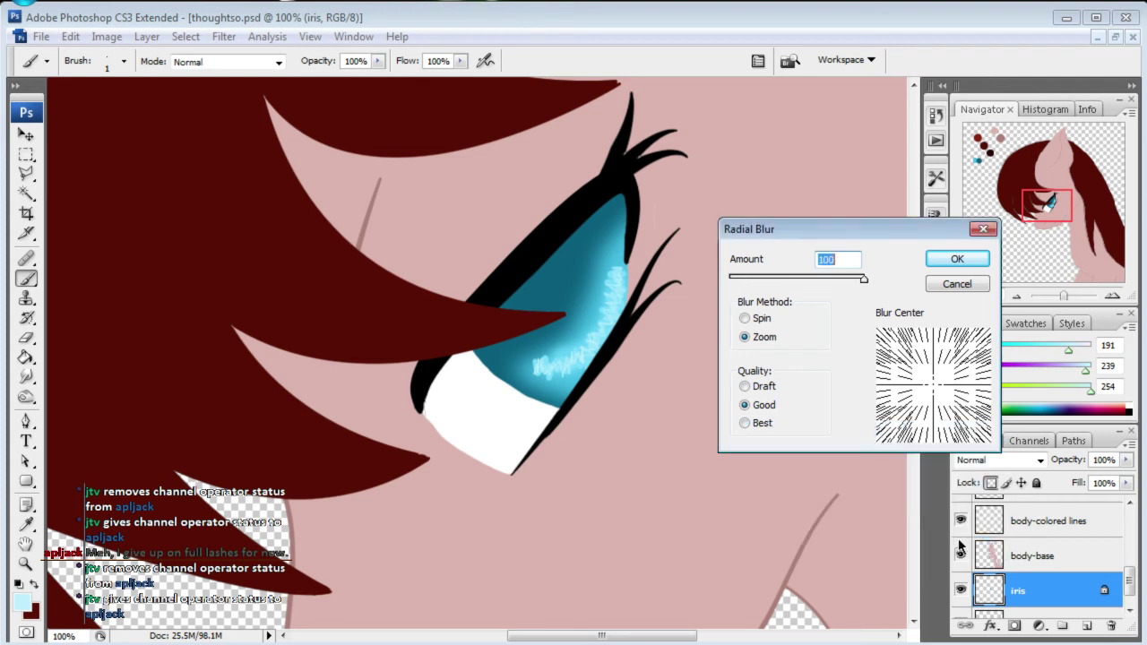
pyautogui.click(956, 259)
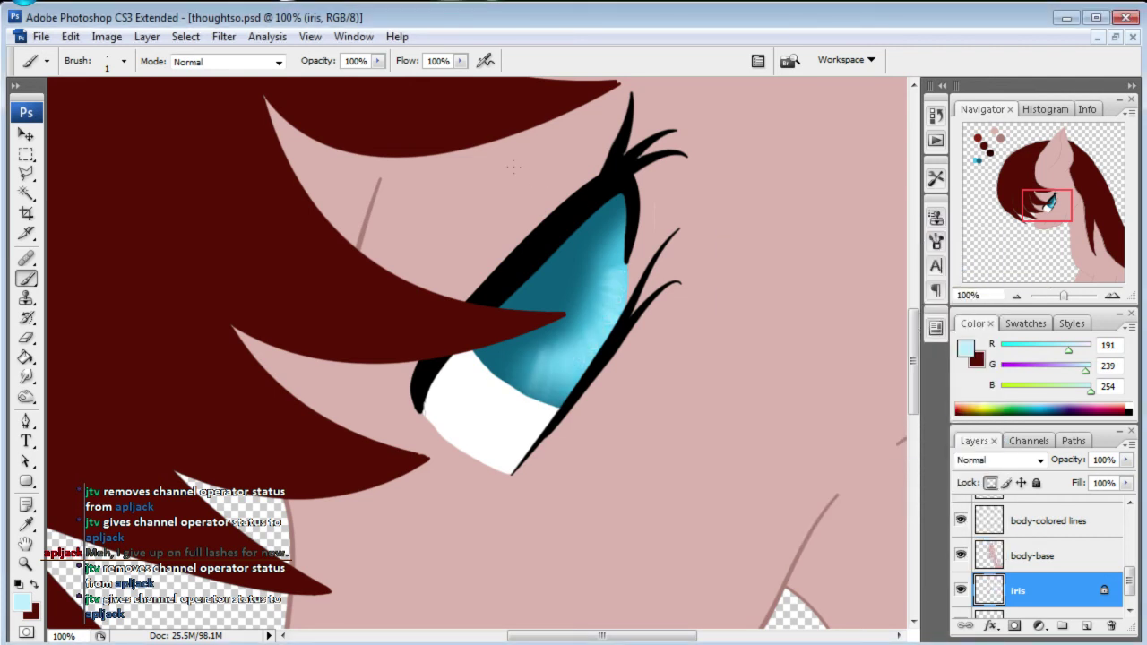
# - Undo that and apply a Spin radial blur at amount 10 instead
pyautogui.hotkey('ctrl', 'z')
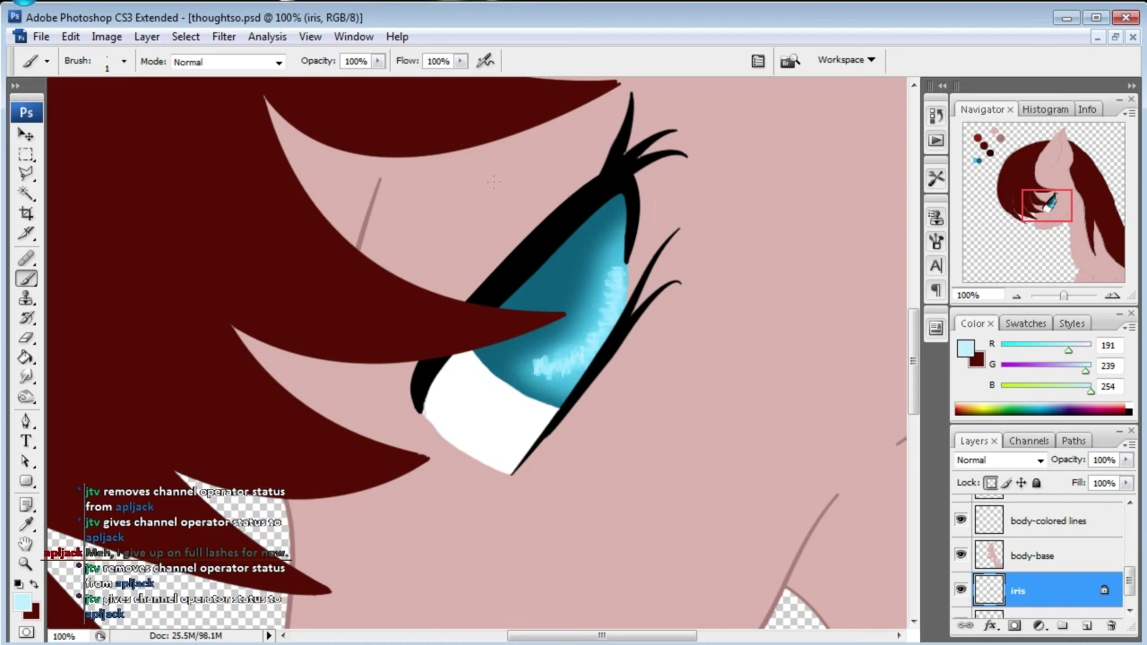
pyautogui.click(224, 36)
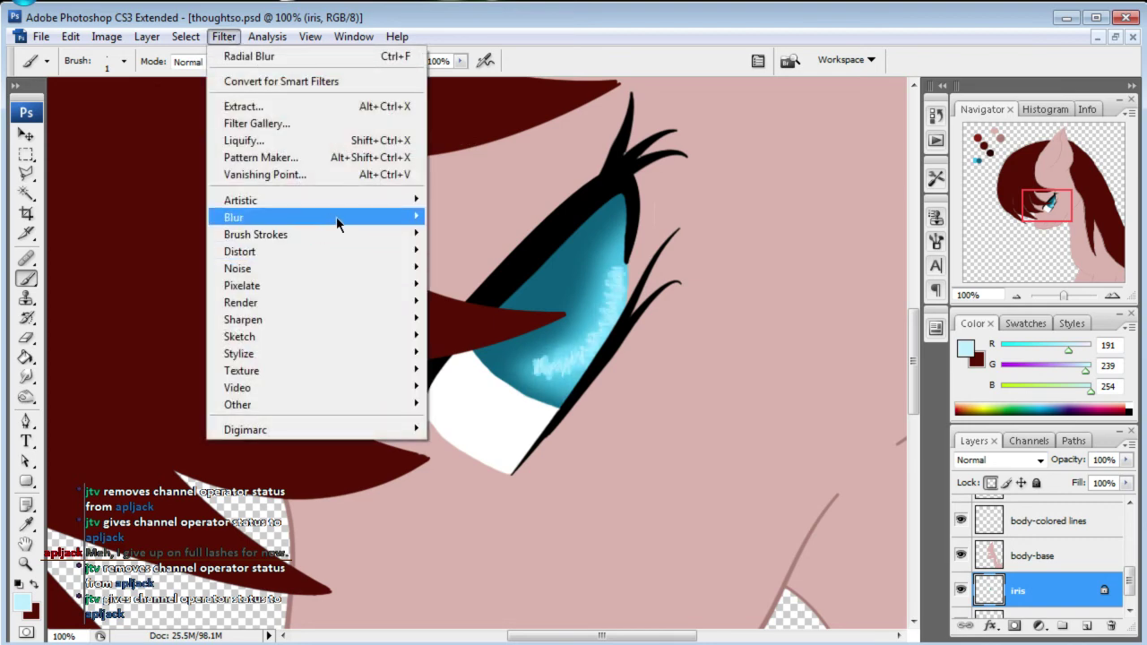
pyautogui.moveTo(269, 217)
pyautogui.click(484, 342)
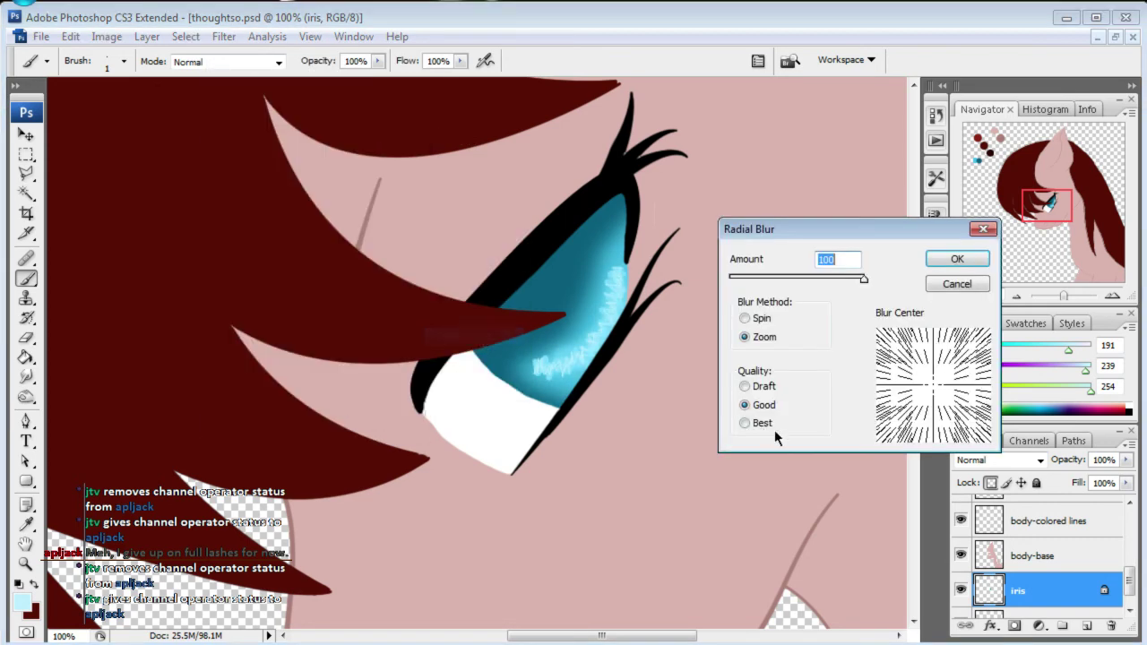
pyautogui.click(751, 318)
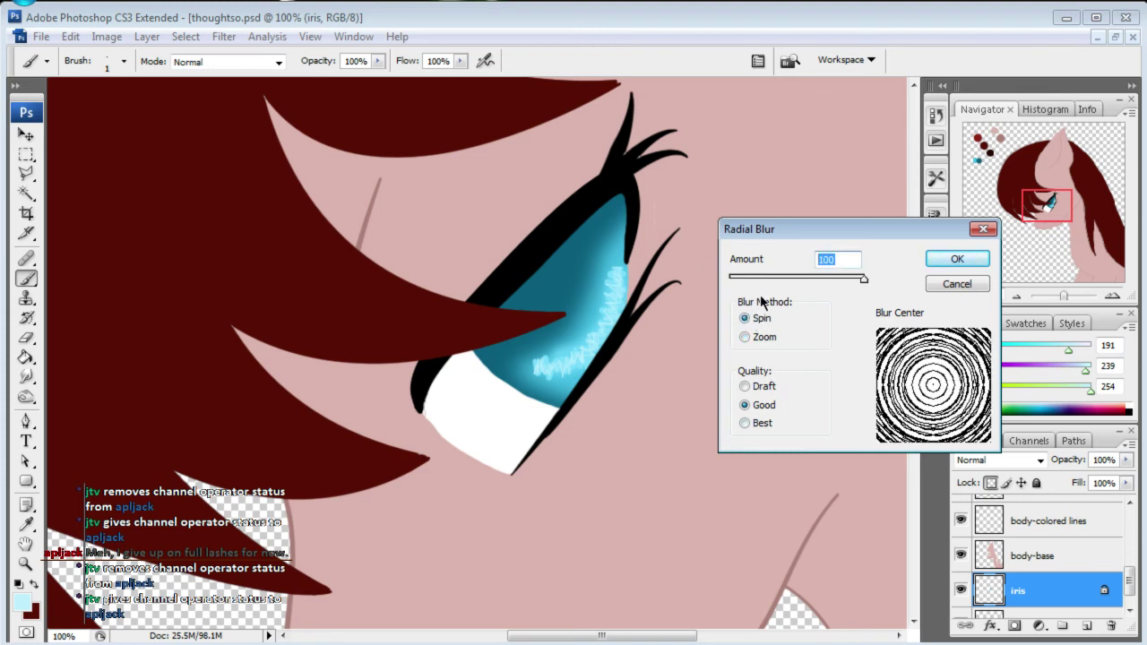
pyautogui.write('10')
pyautogui.click(961, 256)
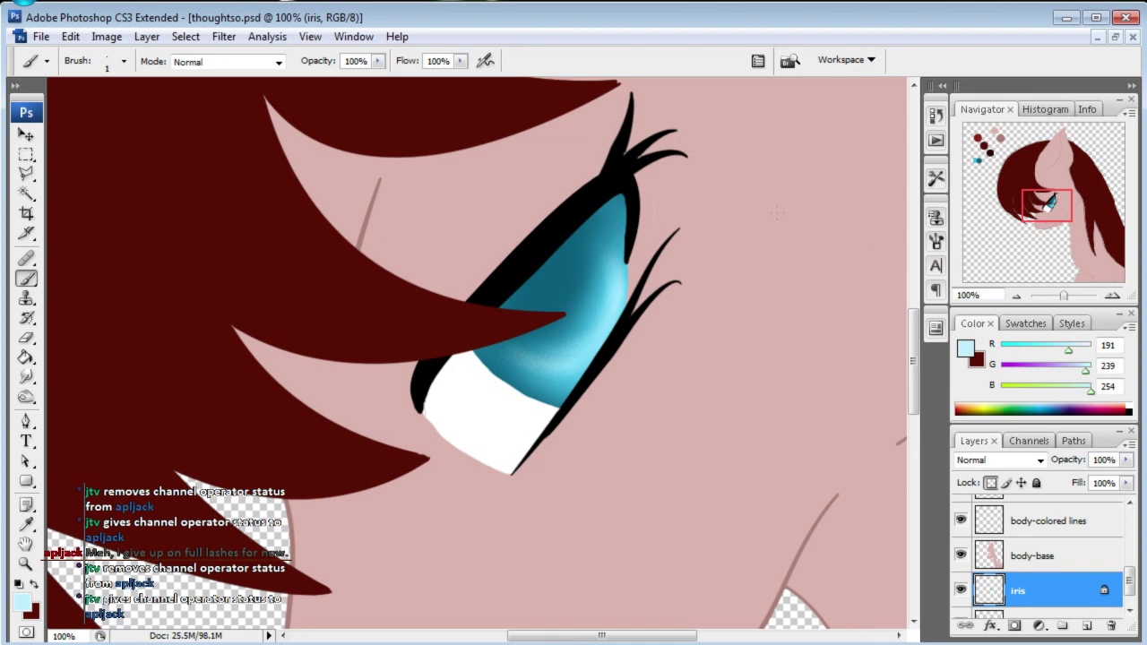
# - Add a Zoom radial blur at amount 10 over the iris
pyautogui.click(235, 38)
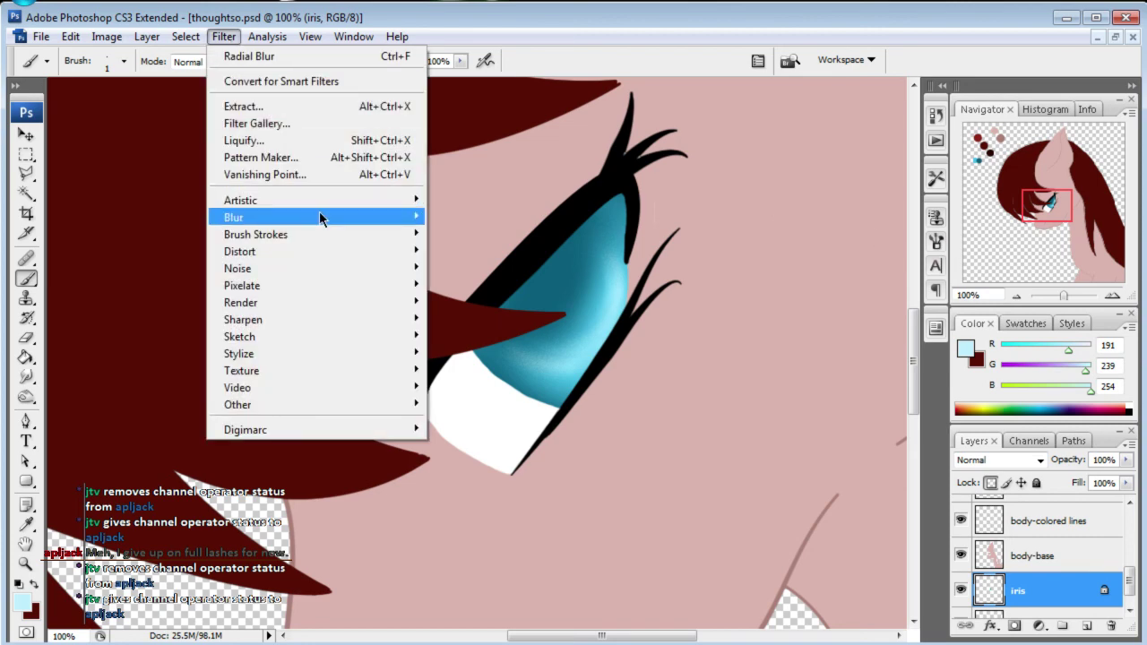
pyautogui.click(462, 335)
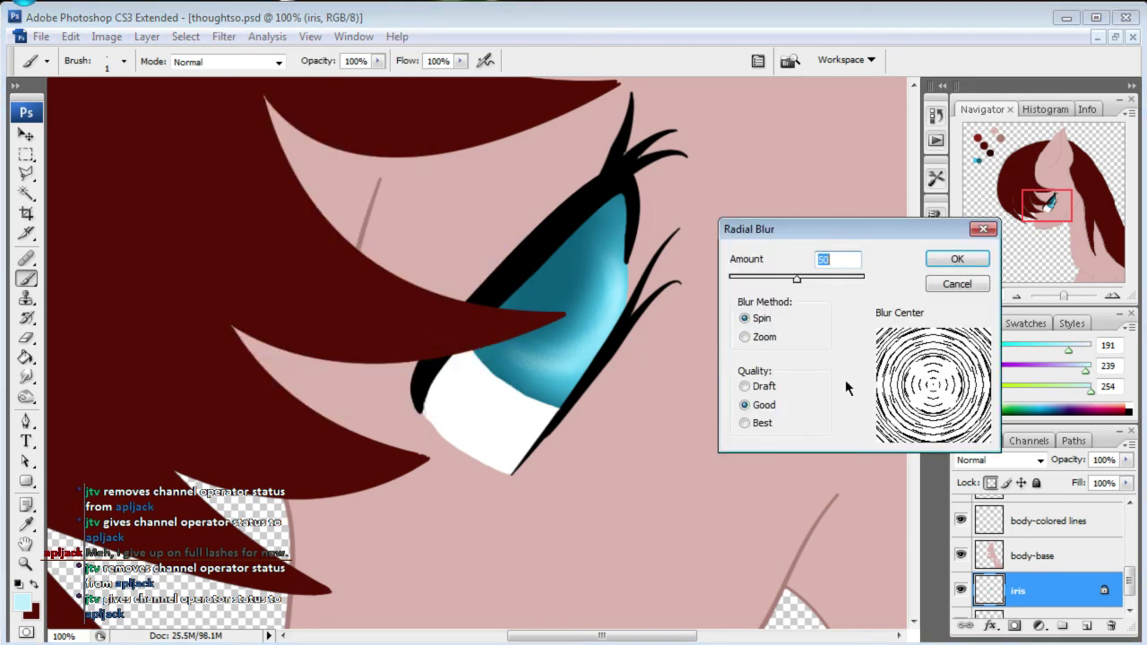
pyautogui.write('10')
pyautogui.click(743, 337)
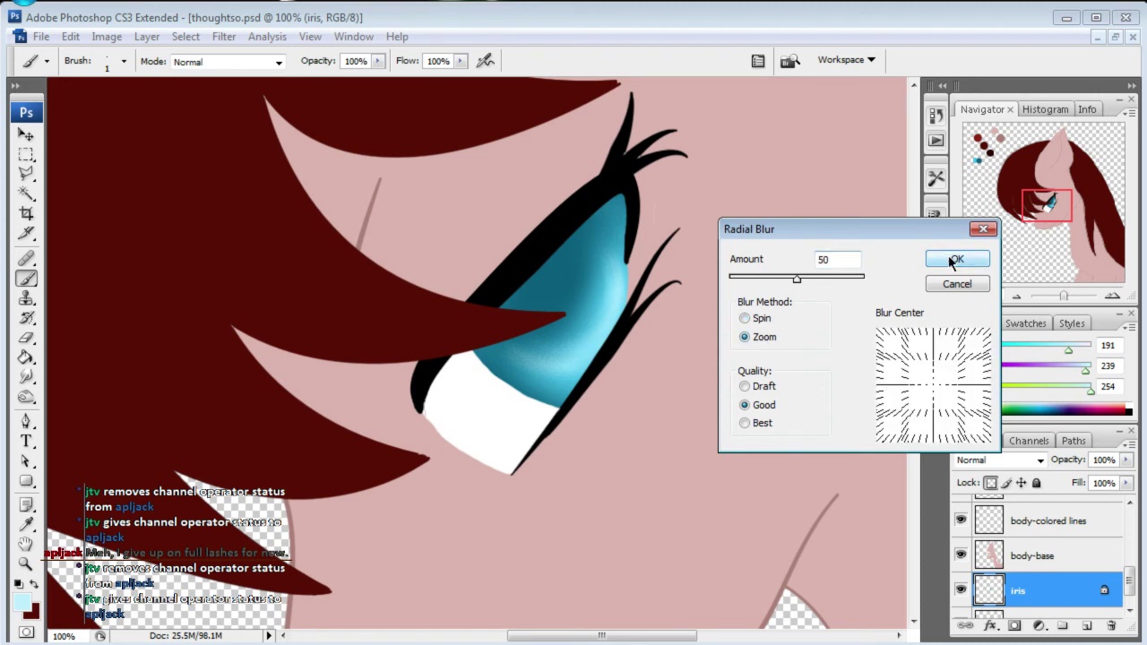
pyautogui.click(955, 259)
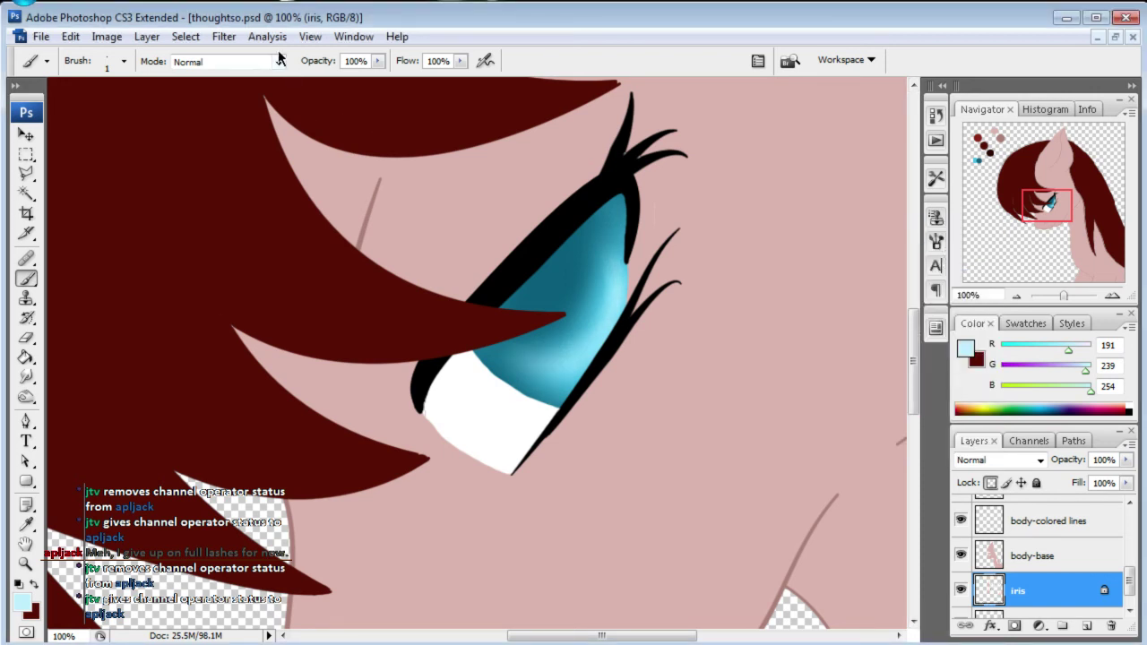
# - Apply a full-strength Zoom radial blur (amount 100, Best quality) to the iris
pyautogui.click(220, 37)
pyautogui.moveTo(269, 217)
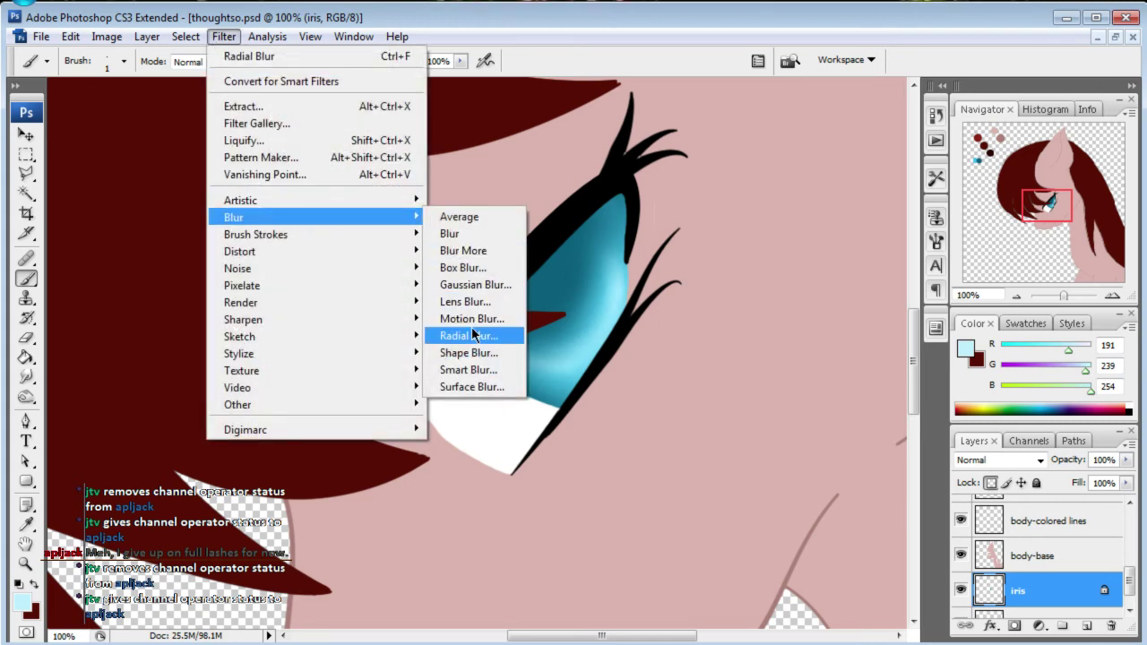
pyautogui.click(470, 336)
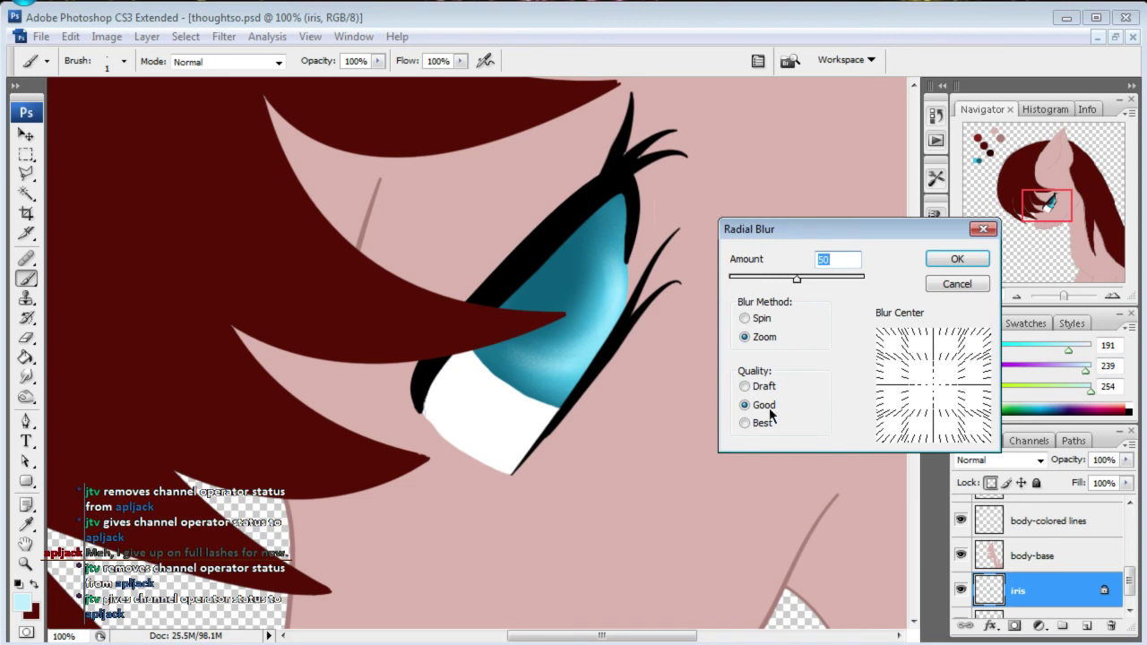
pyautogui.click(749, 423)
pyautogui.write('100')
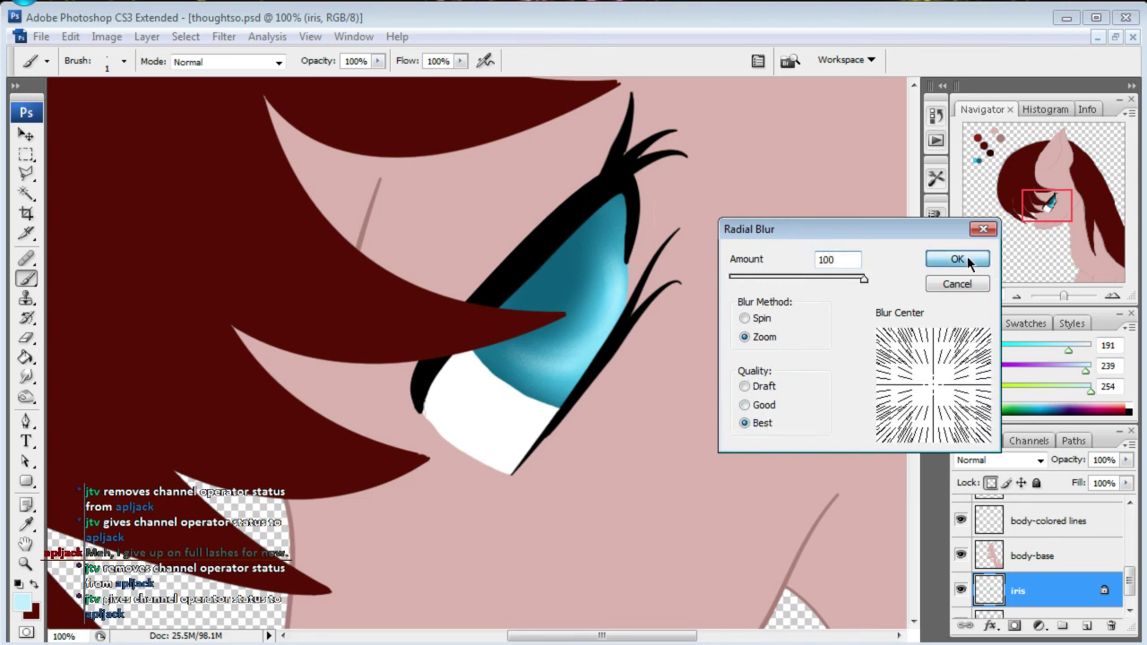
pyautogui.click(965, 258)
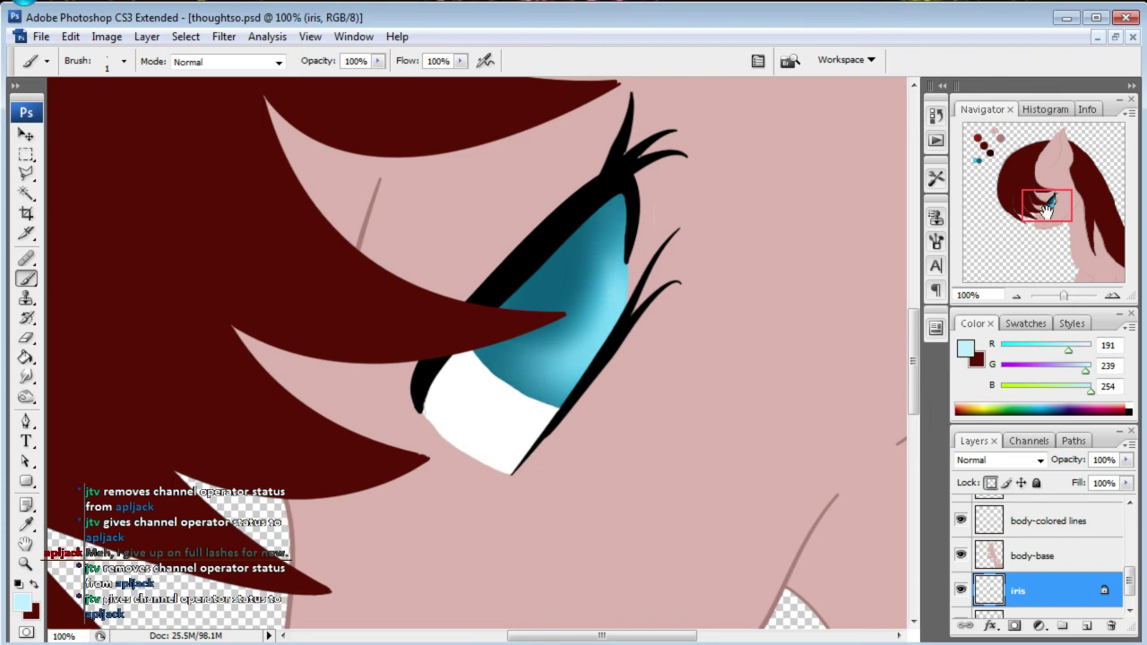
pyautogui.moveTo(1047, 213); pyautogui.dragTo(1038, 221)
pyautogui.click(983, 296)
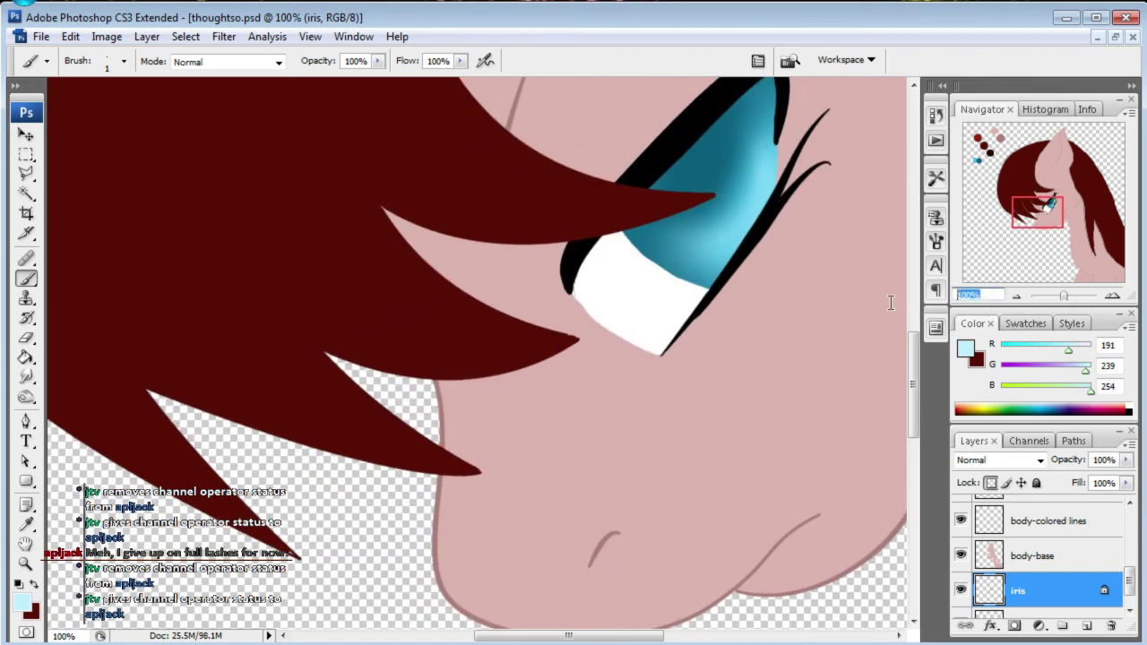
# - Zoom the view out to 50% to see more of the head
pyautogui.write('15')
pyautogui.doubleClick(982, 294)
pyautogui.write('50')
pyautogui.press('Return')
pyautogui.moveTo(1082, 210)
pyautogui.mouseDown()
pyautogui.moveTo(1084, 193)
pyautogui.moveTo(1084, 207)
pyautogui.mouseUp()
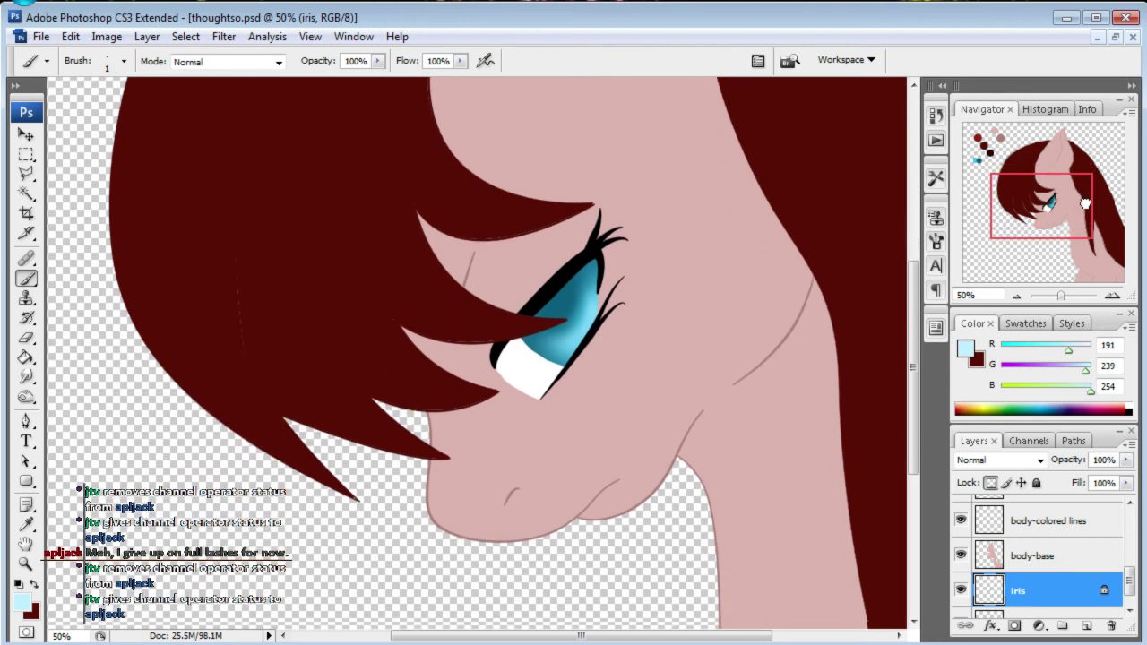
# - Zoom to 150% on the eye and paint a lighter streaked highlight over the iris
pyautogui.click(972, 295)
pyautogui.write('150')
pyautogui.press('Return')
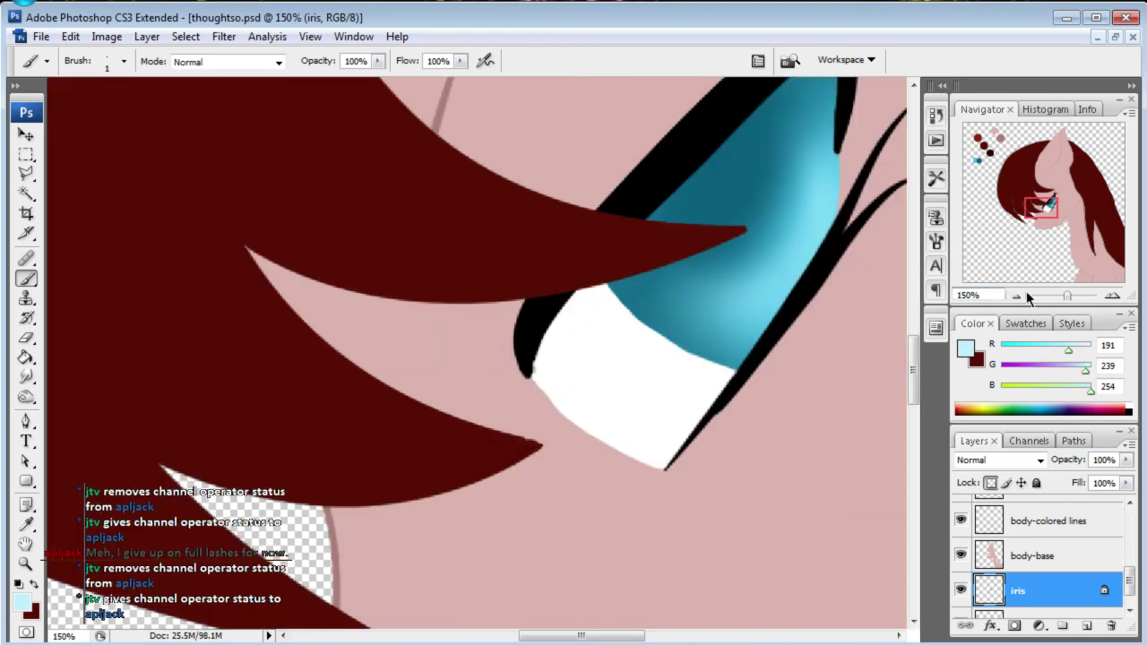
pyautogui.moveTo(1043, 208); pyautogui.dragTo(1039, 199)
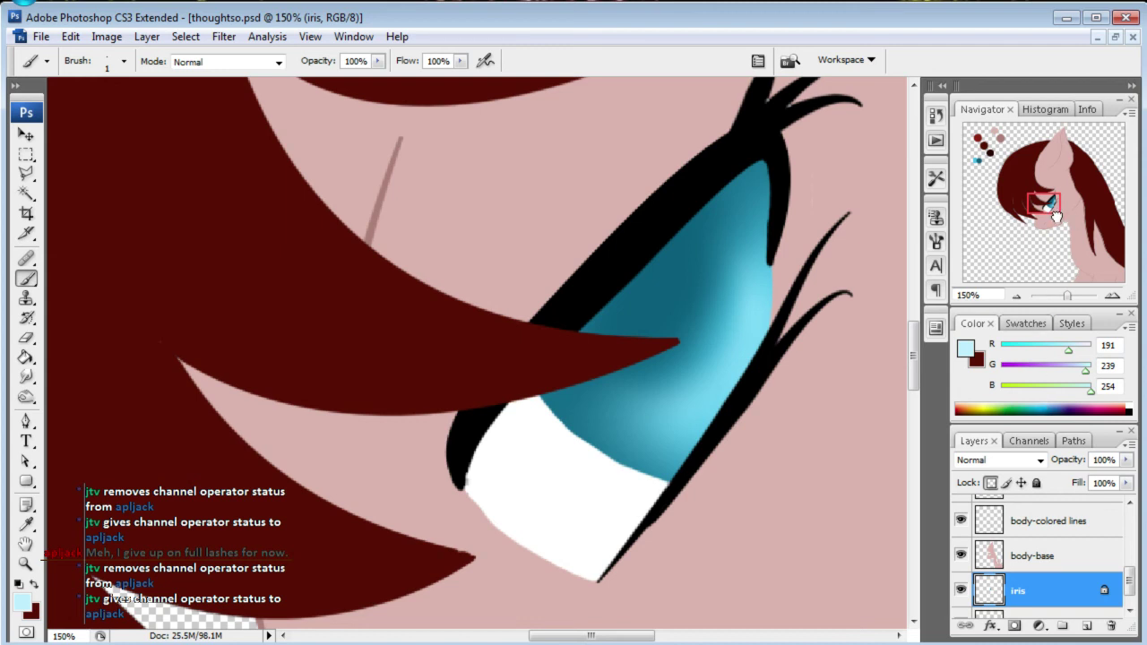
pyautogui.moveTo(1057, 216); pyautogui.dragTo(1059, 219)
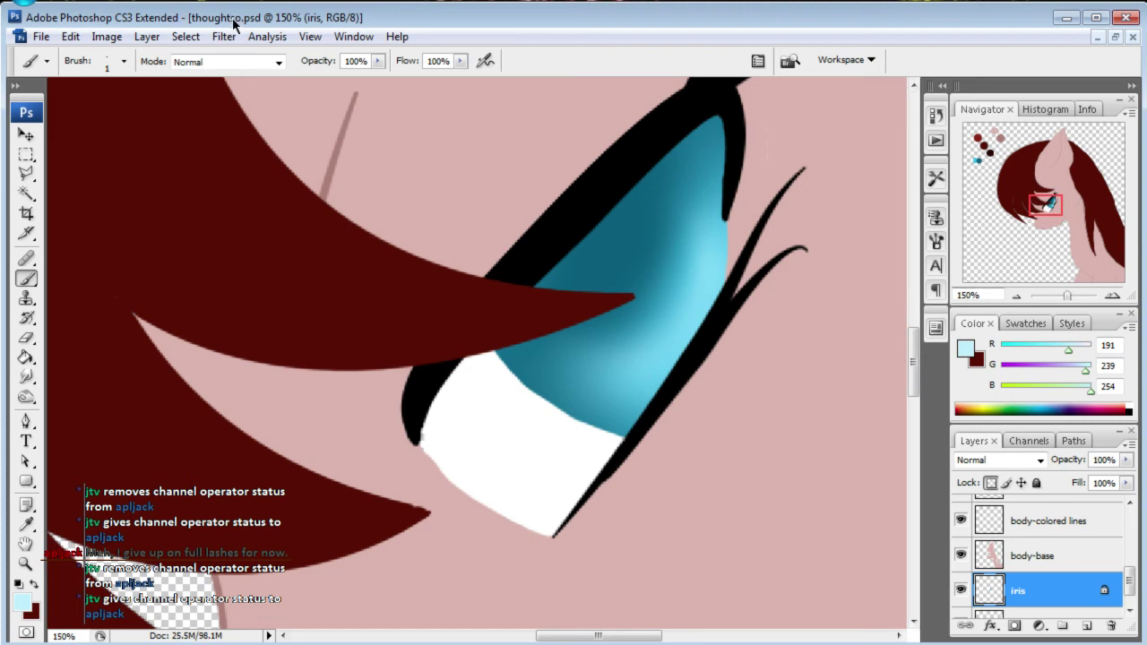
pyautogui.moveTo(573, 376); pyautogui.dragTo(699, 251)
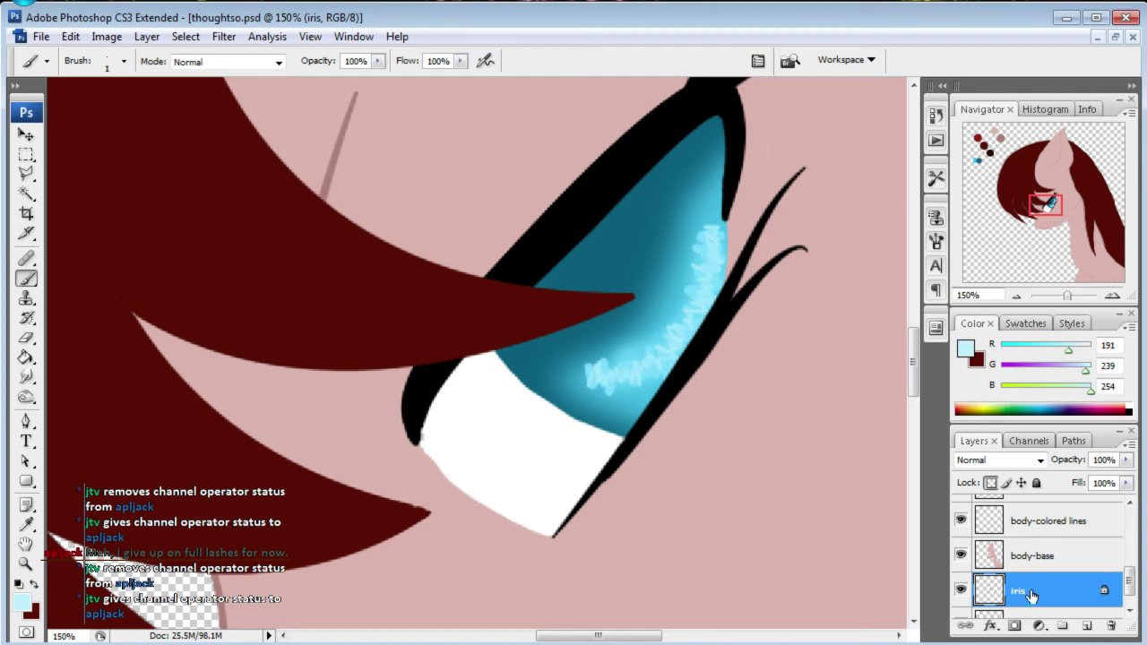
# - Undo the sparkle streaks, sample the light-blue palette circle and pick a 35 px soft brush
pyautogui.hotkey('ctrl', 'alt', 'z')
pyautogui.hotkey('ctrl', 'alt', 'z')
pyautogui.hotkey('ctrl', 'alt', 'z')
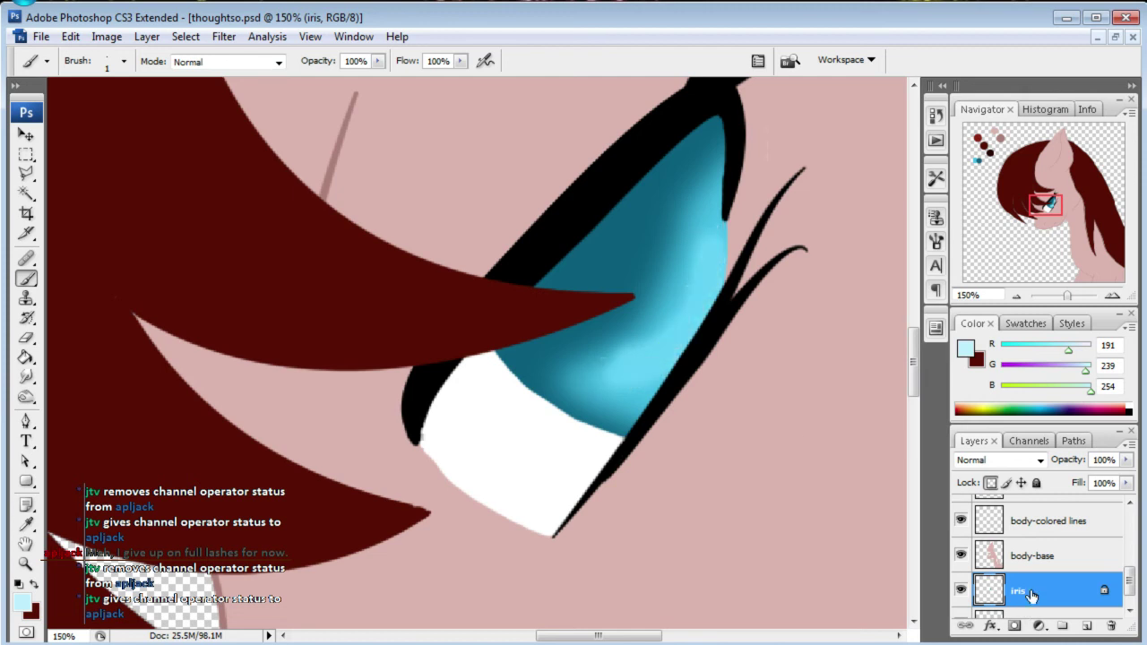
pyautogui.hotkey('ctrl', 'alt', 'z')
pyautogui.hotkey('ctrl', 'alt', 'z')
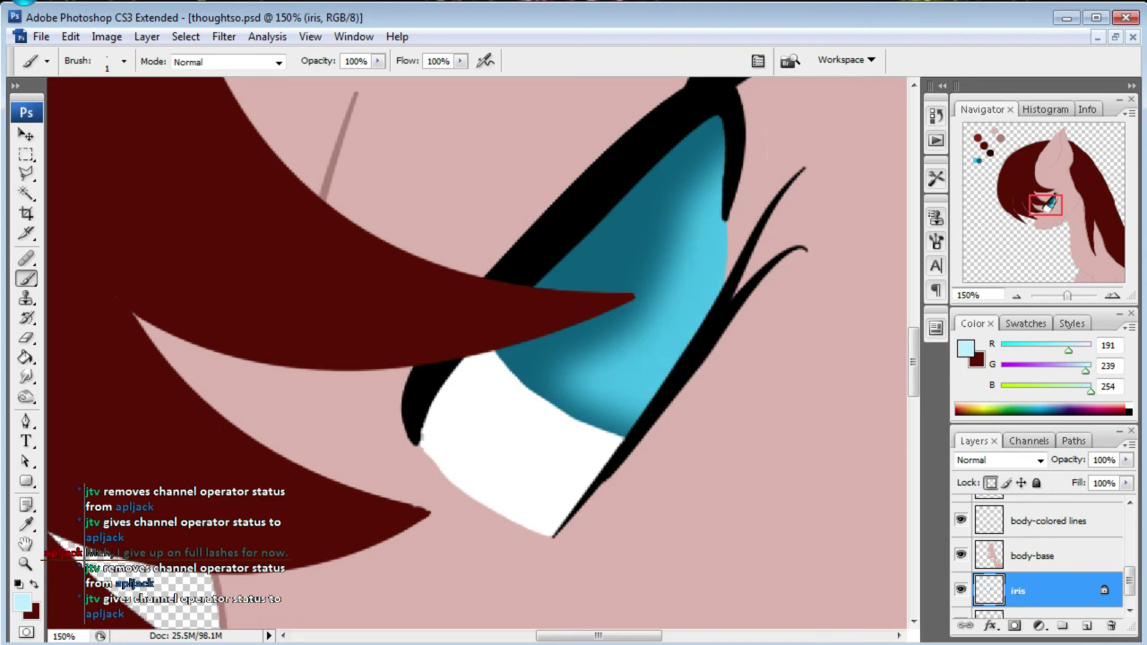
pyautogui.click(981, 162)
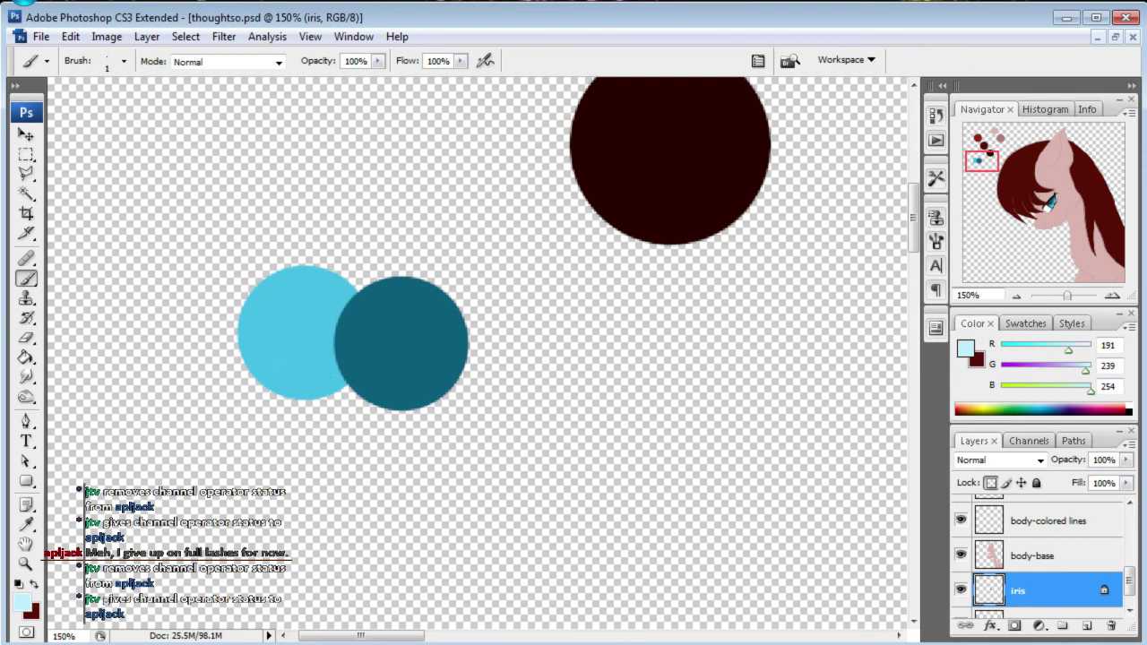
pyautogui.keyDown('alt'); pyautogui.click(307, 331); pyautogui.keyUp('alt')
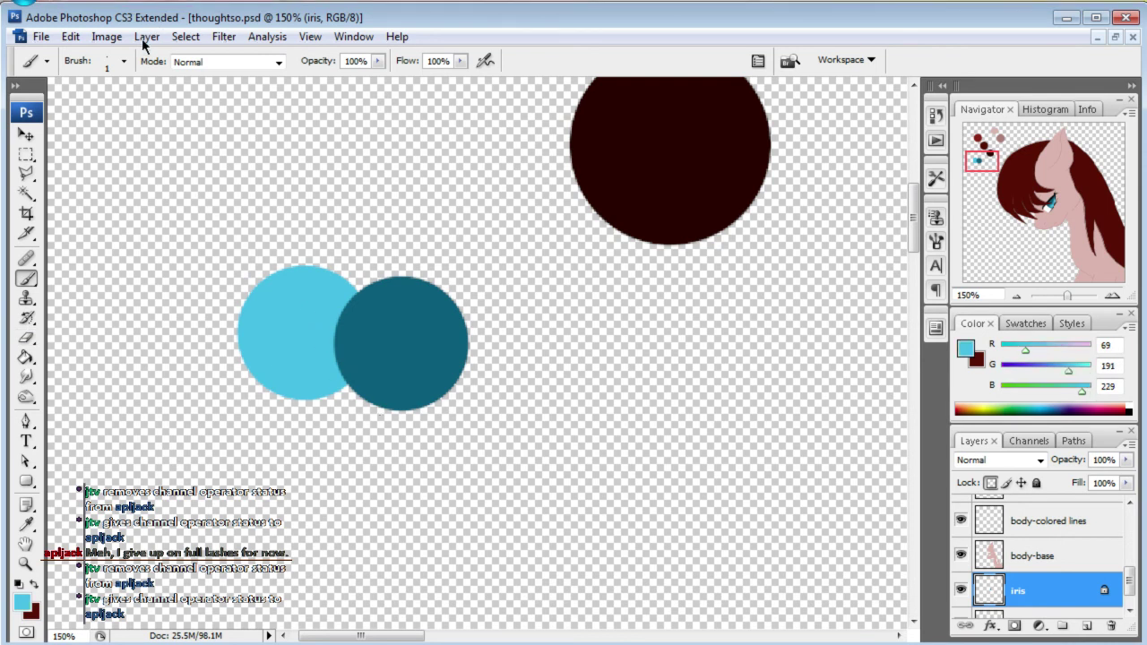
pyautogui.click(124, 61)
pyautogui.click(743, 226)
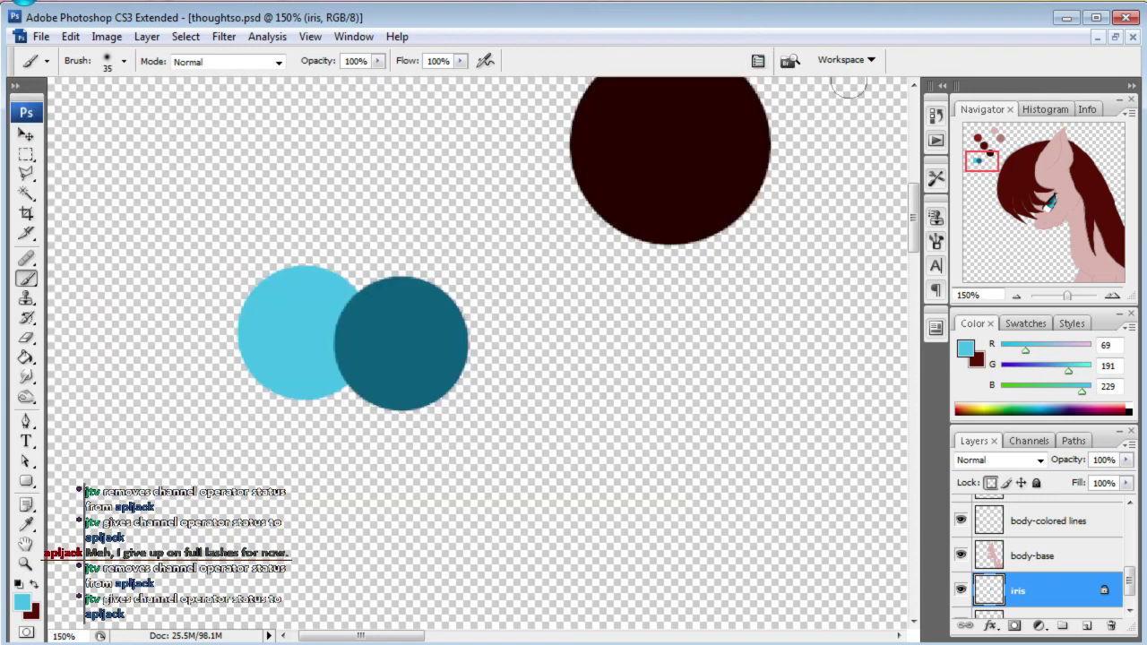
pyautogui.click(751, 33)
# - Paint flat light blue over the iris, covering its dark shading
pyautogui.moveTo(1019, 207); pyautogui.dragTo(1046, 201)
pyautogui.moveTo(721, 247)
pyautogui.mouseDown()
pyautogui.moveTo(663, 373)
pyautogui.moveTo(563, 453)
pyautogui.moveTo(691, 487)
pyautogui.moveTo(609, 487)
pyautogui.moveTo(558, 448)
pyautogui.moveTo(666, 366)
pyautogui.moveTo(630, 426)
pyautogui.moveTo(645, 422)
pyautogui.moveTo(708, 260)
pyautogui.moveTo(629, 349)
pyautogui.mouseUp()
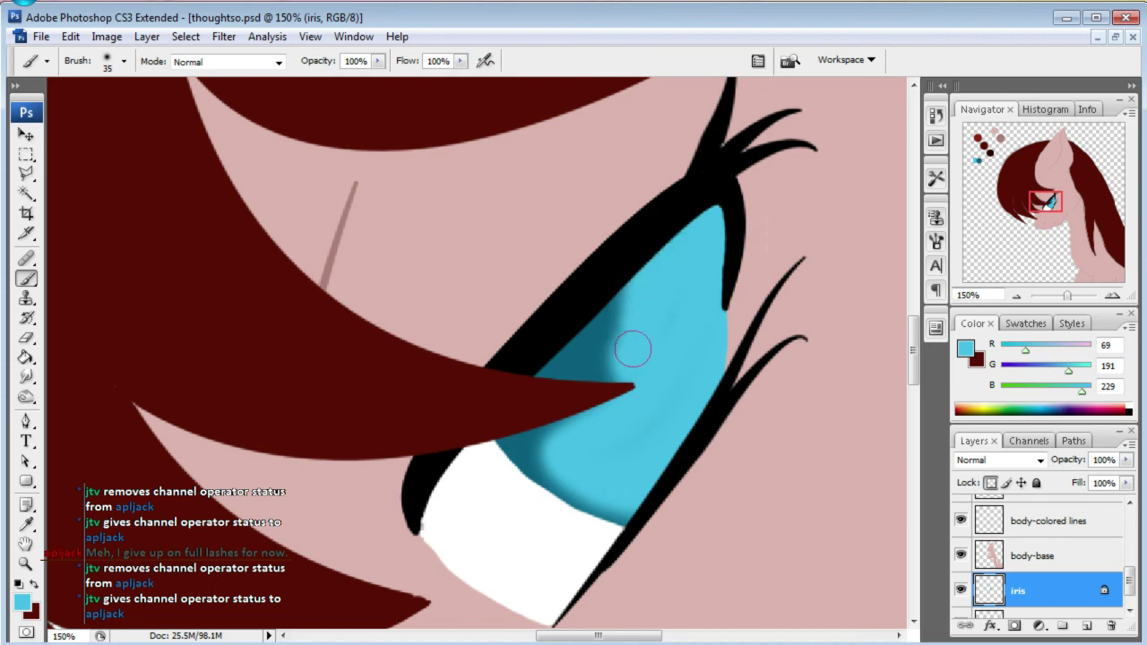
pyautogui.moveTo(638, 310)
pyautogui.mouseDown()
pyautogui.moveTo(596, 363)
pyautogui.moveTo(577, 320)
pyautogui.mouseUp()
pyautogui.moveTo(627, 269)
pyautogui.mouseDown()
pyautogui.moveTo(494, 402)
pyautogui.moveTo(456, 354)
pyautogui.moveTo(633, 205)
pyautogui.mouseUp()
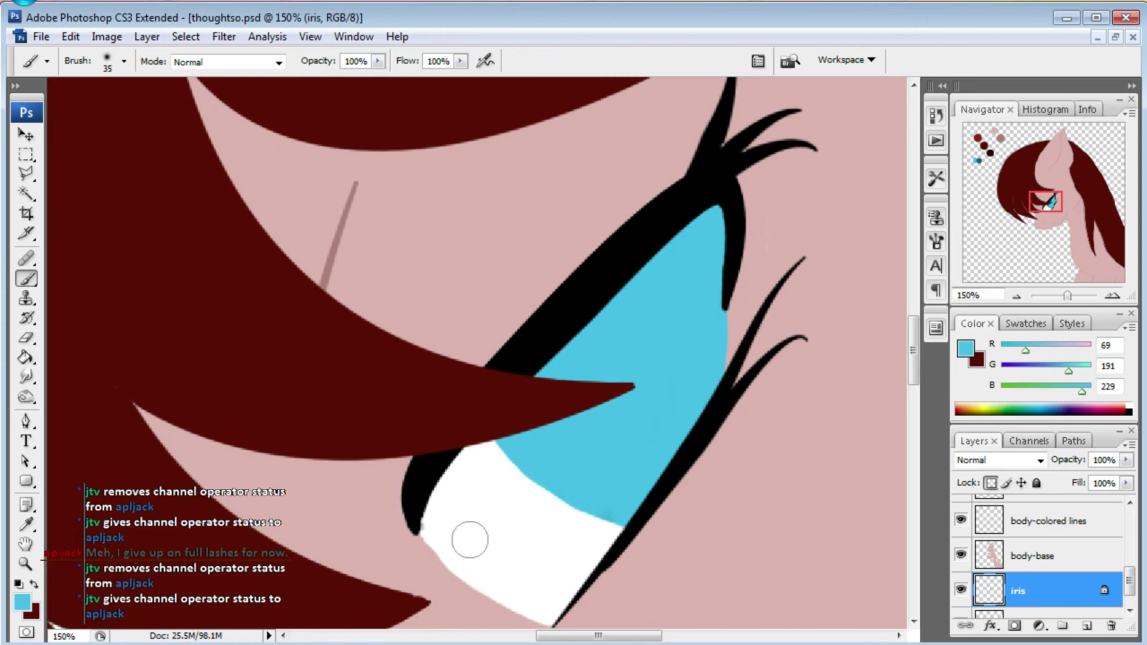
pyautogui.click(988, 166)
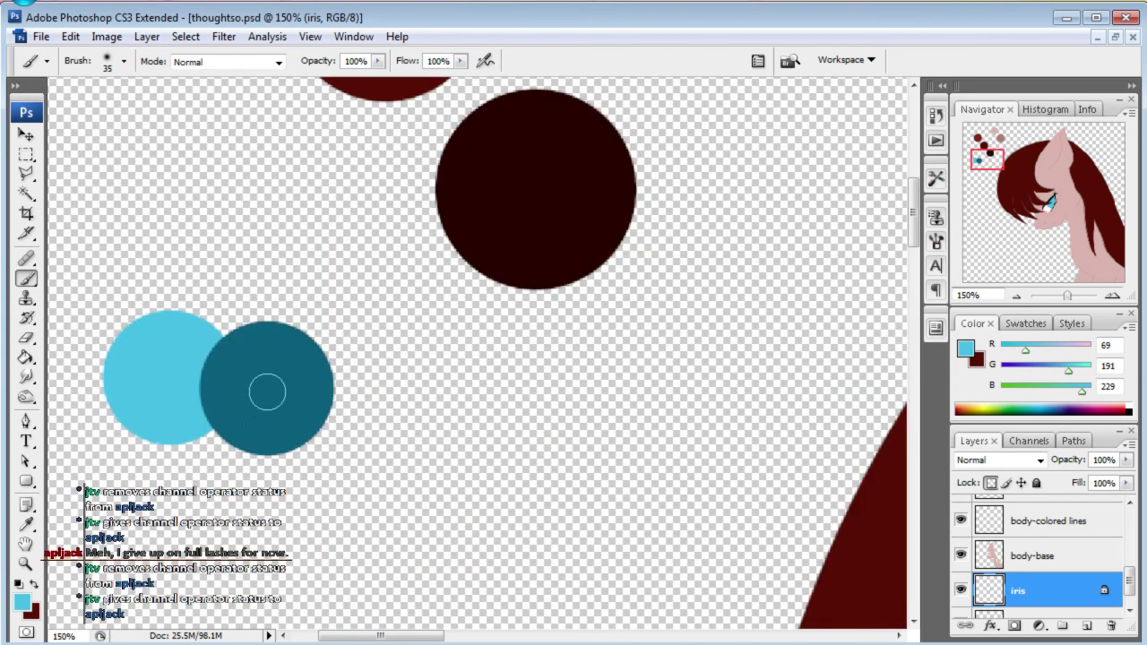
# - Paint dark teal sampled from the palette over the upper iris and its lower edge
pyautogui.keyDown('alt'); pyautogui.click(273, 386); pyautogui.keyUp('alt')
pyautogui.click(1056, 201)
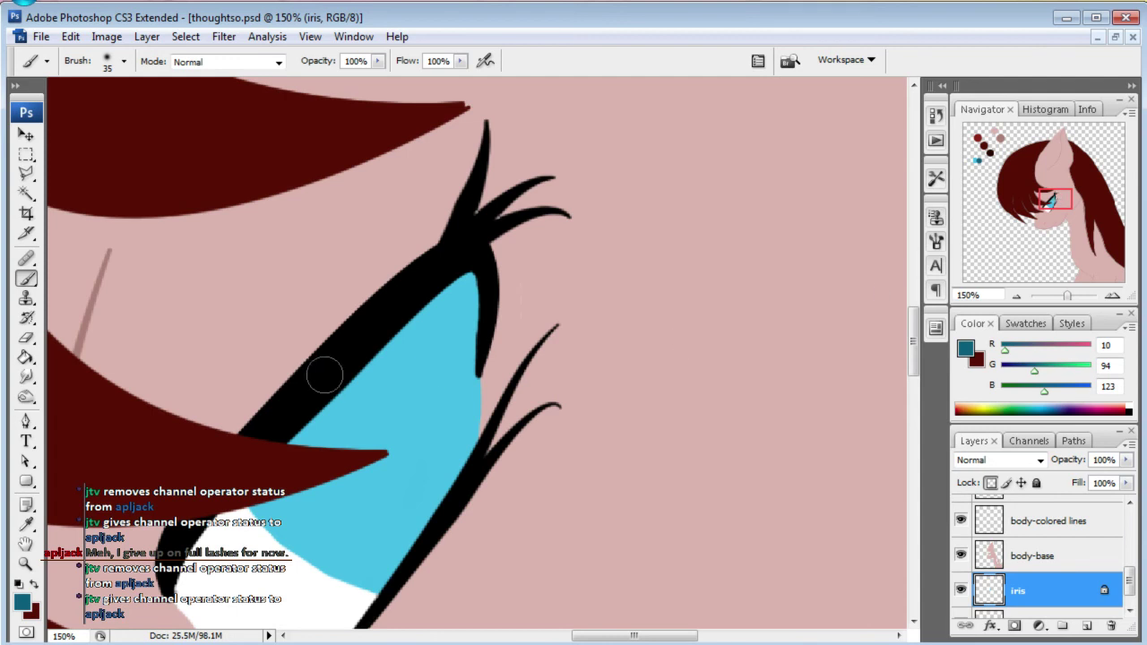
pyautogui.moveTo(368, 354)
pyautogui.mouseDown()
pyautogui.moveTo(319, 436)
pyautogui.moveTo(333, 454)
pyautogui.moveTo(384, 405)
pyautogui.moveTo(354, 385)
pyautogui.moveTo(334, 411)
pyautogui.moveTo(376, 385)
pyautogui.moveTo(469, 266)
pyautogui.moveTo(335, 409)
pyautogui.moveTo(474, 302)
pyautogui.moveTo(392, 344)
pyautogui.moveTo(326, 423)
pyautogui.mouseUp()
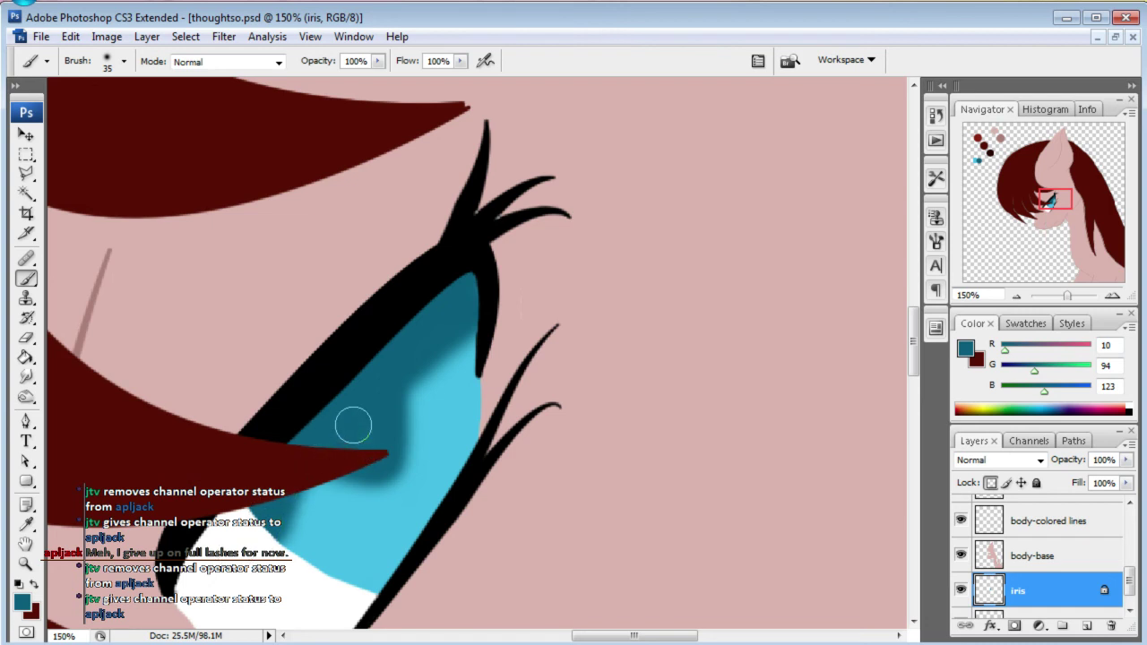
pyautogui.moveTo(276, 518)
pyautogui.mouseDown()
pyautogui.moveTo(296, 574)
pyautogui.moveTo(397, 595)
pyautogui.moveTo(385, 607)
pyautogui.moveTo(254, 543)
pyautogui.mouseUp()
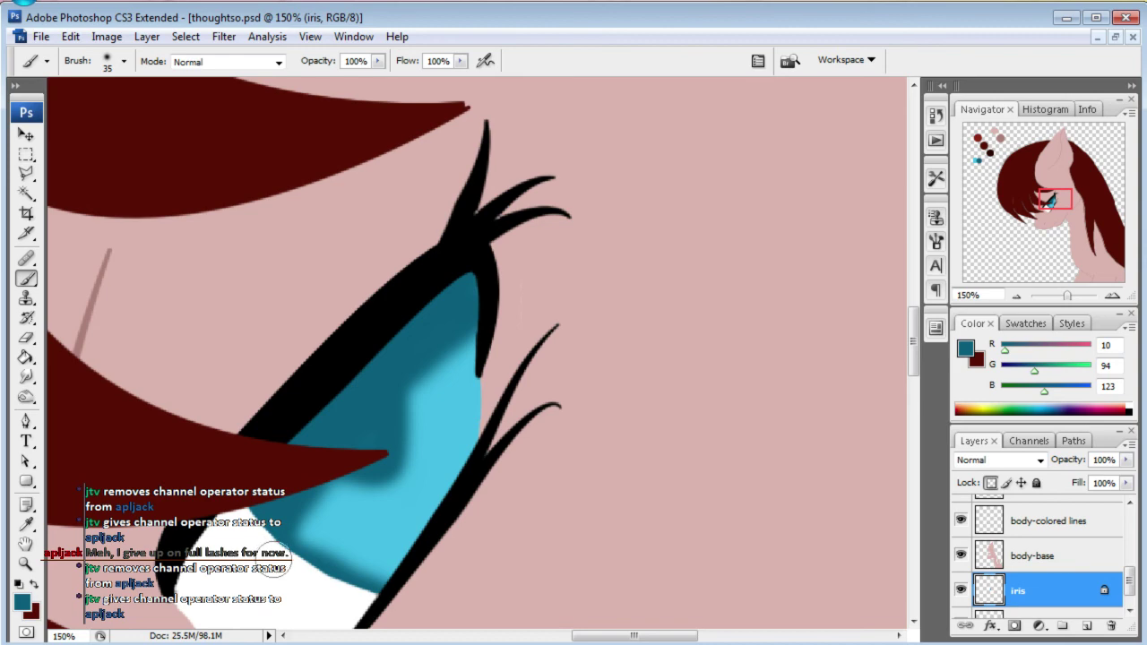
# - Soften the teal shading with a Gaussian Blur
pyautogui.click(224, 35)
pyautogui.moveTo(233, 217)
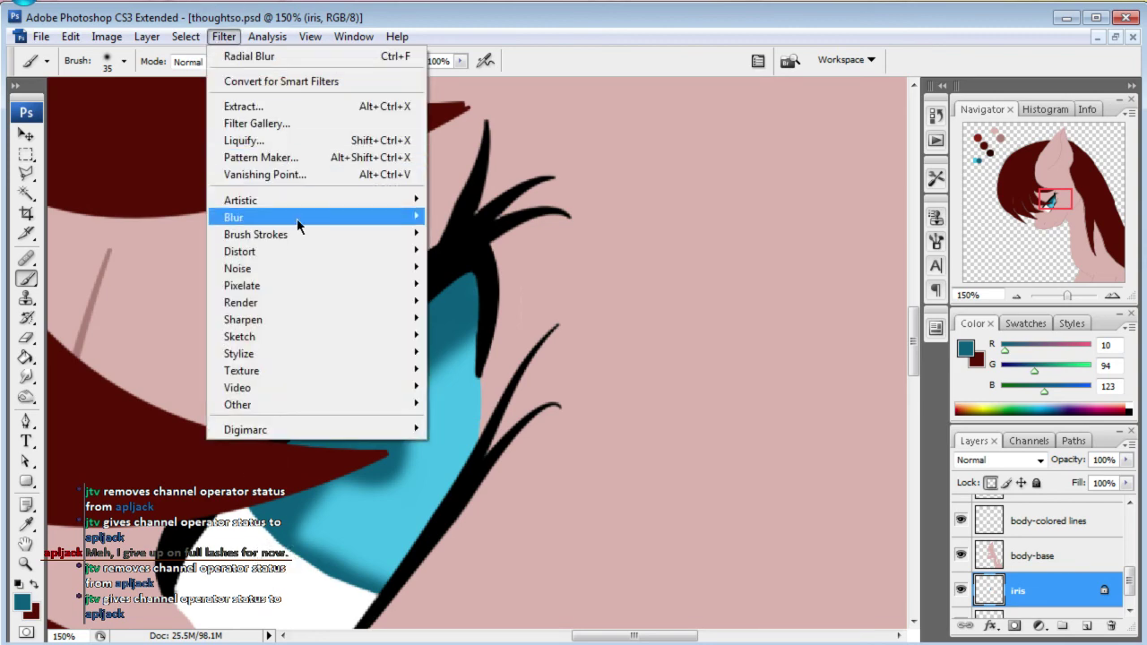
pyautogui.click(462, 286)
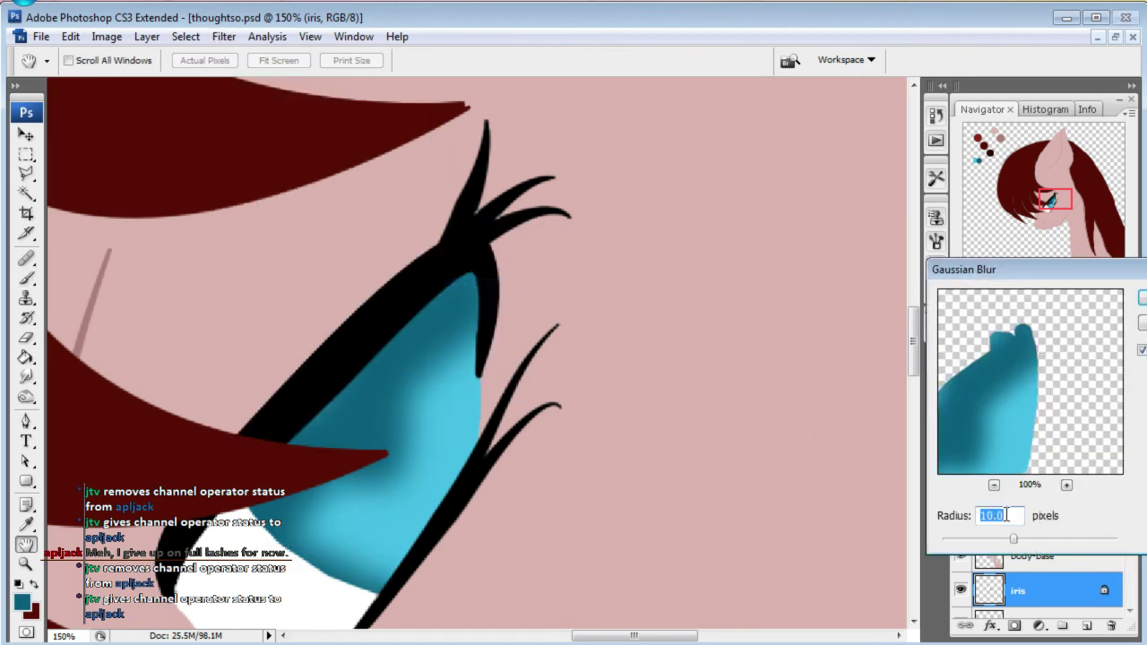
pyautogui.press('Return')
pyautogui.press('b')
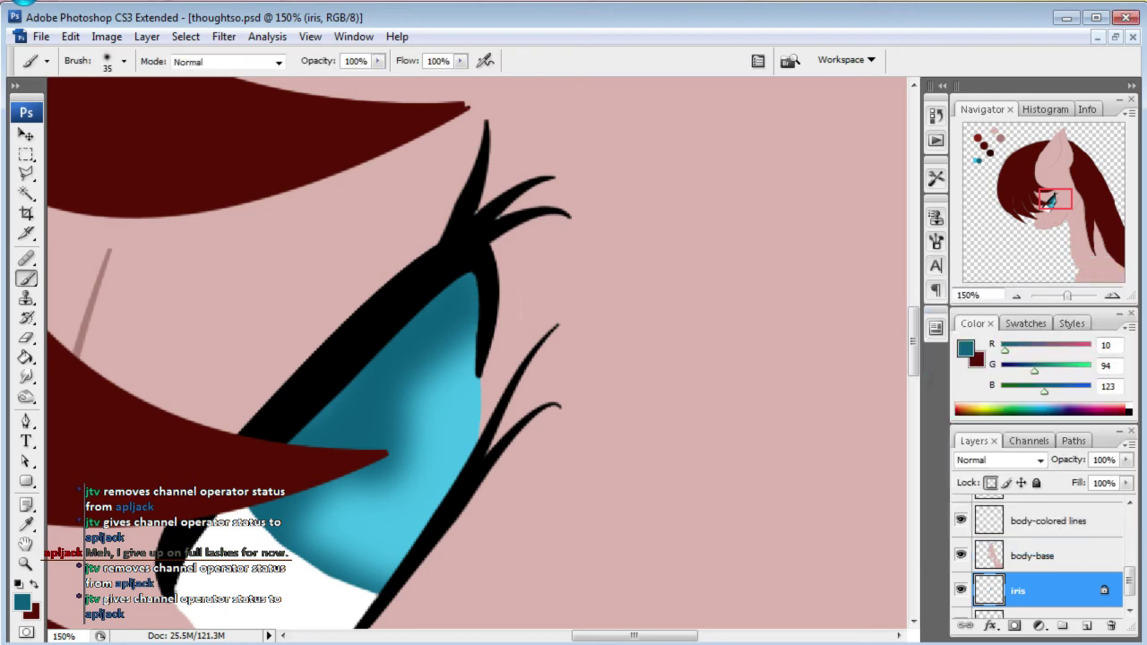
pyautogui.moveTo(1056, 198); pyautogui.dragTo(1057, 204)
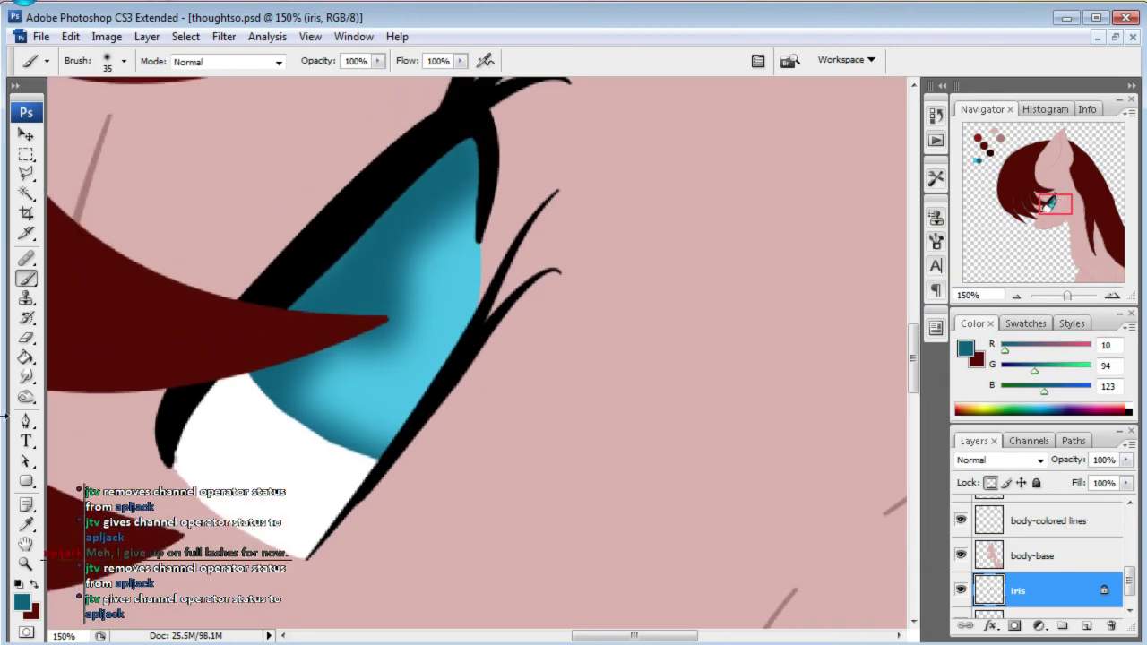
pyautogui.click(26, 525)
# - Sample the light cyan palette circle and switch to a 27 px soft brush
pyautogui.click(985, 160)
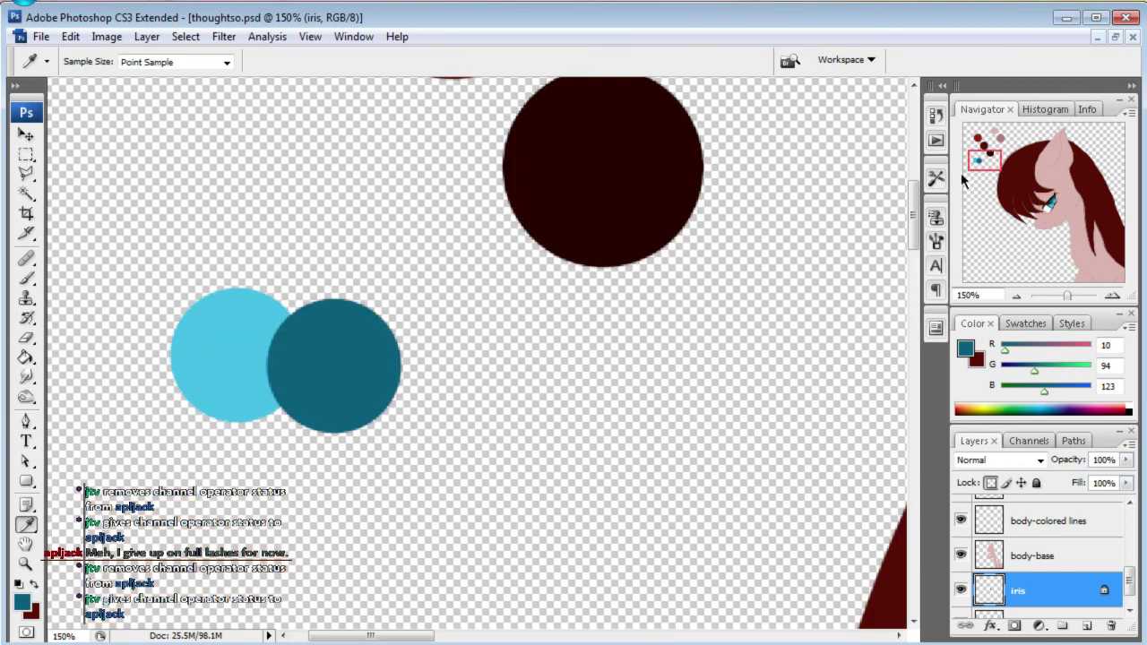
pyautogui.click(218, 342)
pyautogui.click(1055, 206)
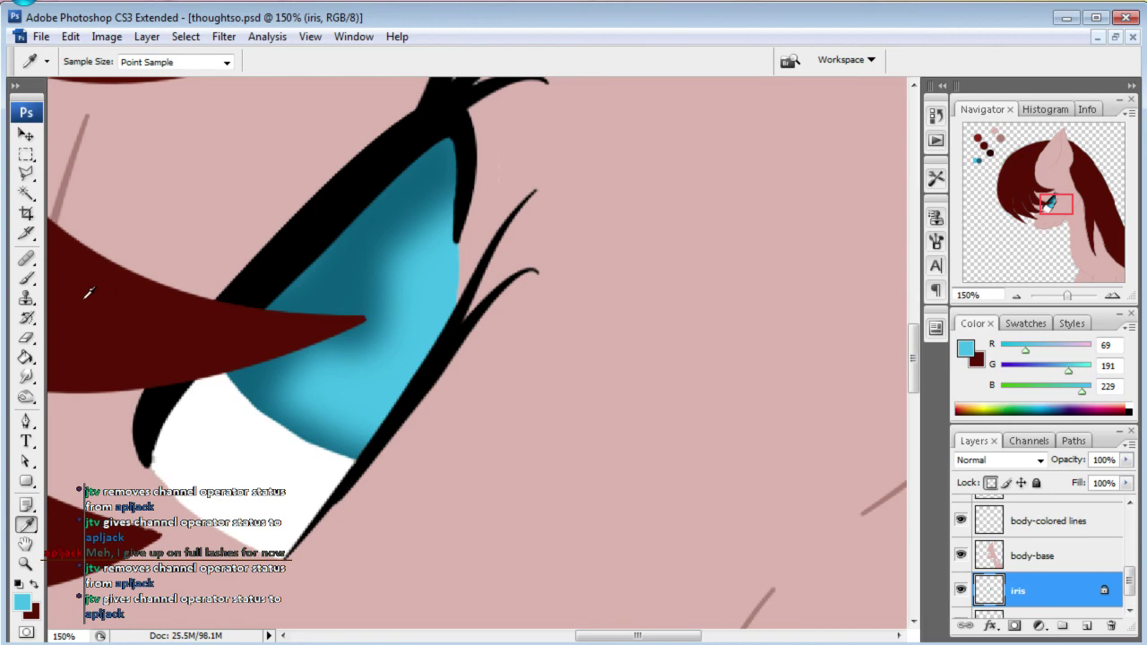
pyautogui.click(26, 278)
pyautogui.click(124, 60)
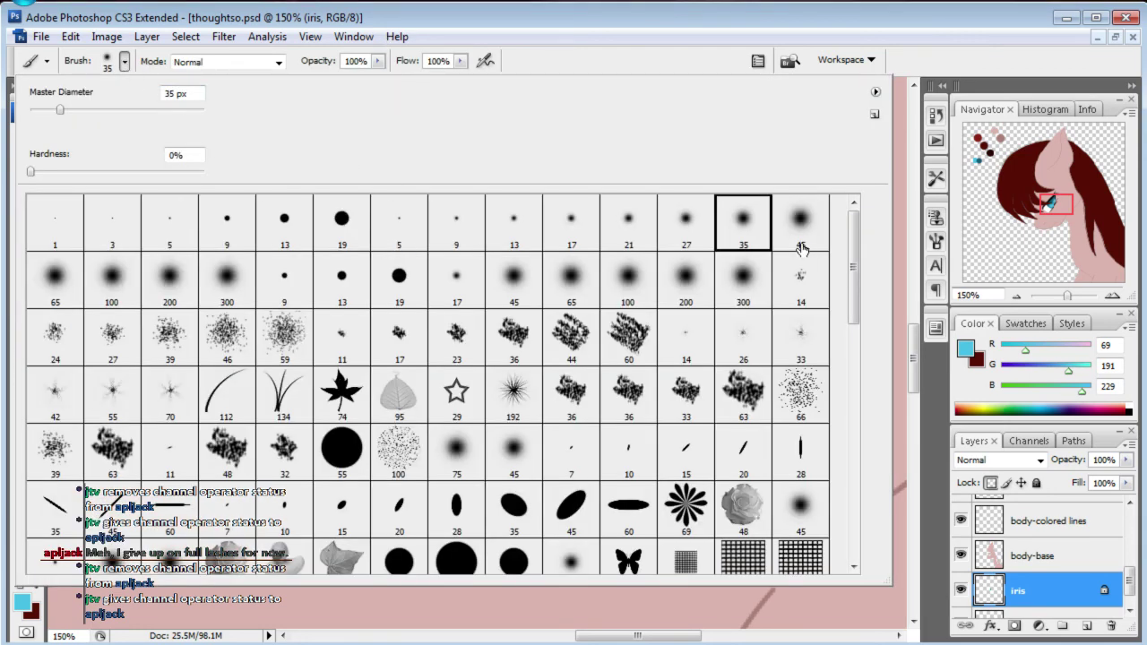
pyautogui.click(682, 218)
pyautogui.click(604, 33)
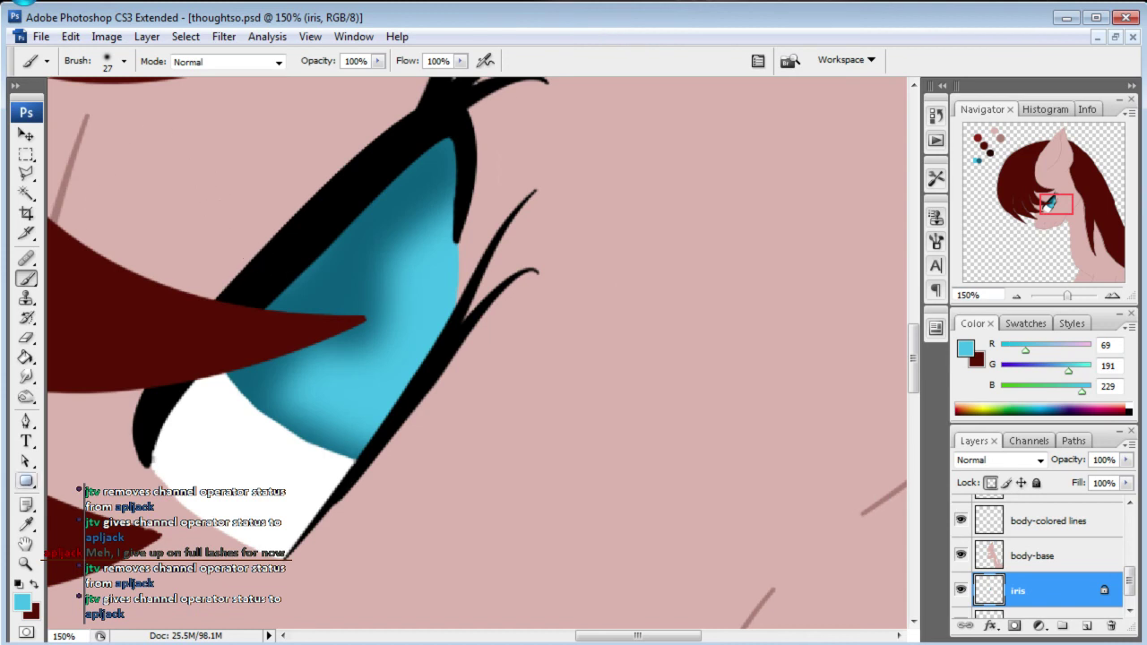
# - Paint a lighter cyan (5dd3f8) glow across the lower iris
pyautogui.click(22, 603)
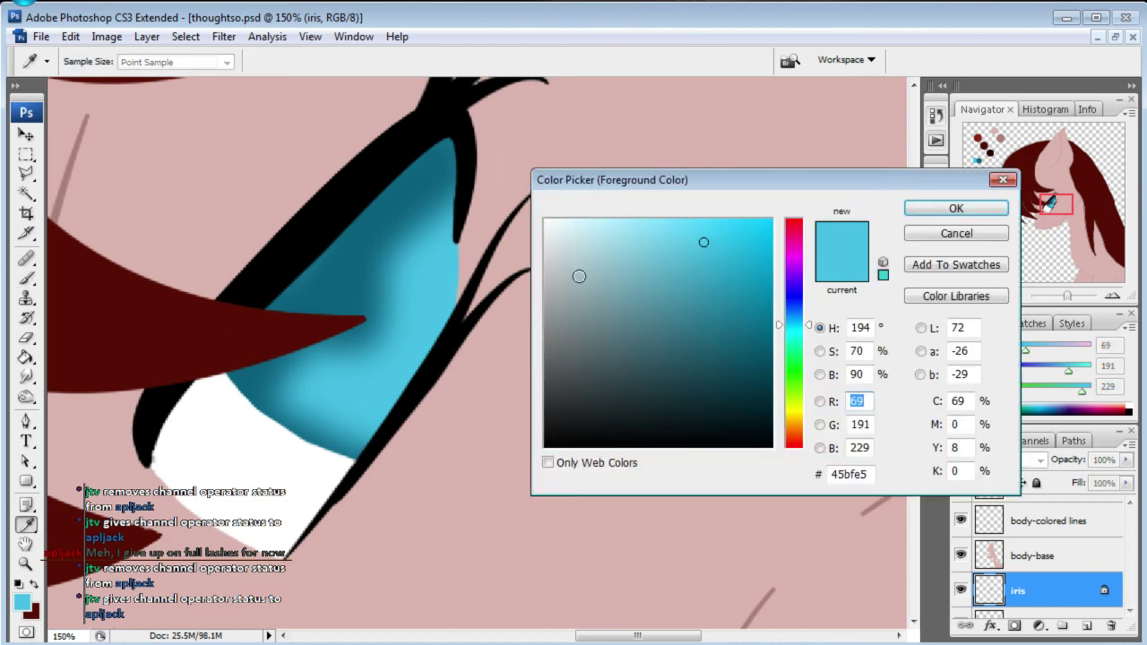
pyautogui.click(686, 225)
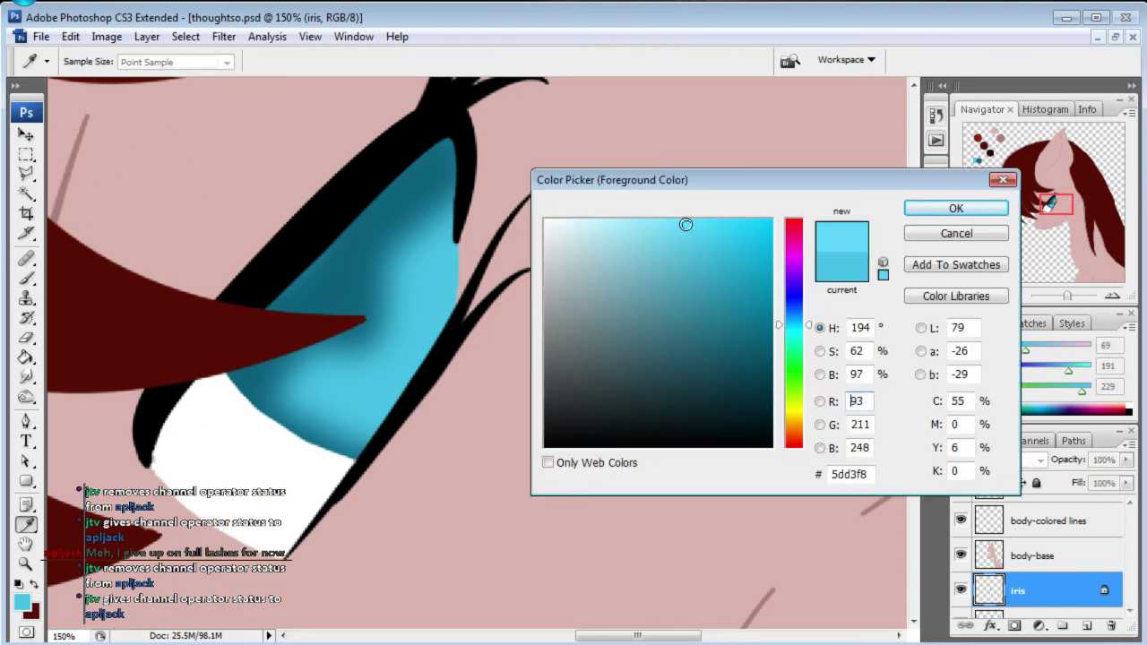
pyautogui.click(934, 207)
pyautogui.moveTo(314, 385)
pyautogui.mouseDown()
pyautogui.moveTo(360, 392)
pyautogui.moveTo(413, 370)
pyautogui.moveTo(307, 389)
pyautogui.moveTo(358, 404)
pyautogui.moveTo(438, 352)
pyautogui.moveTo(454, 266)
pyautogui.mouseUp()
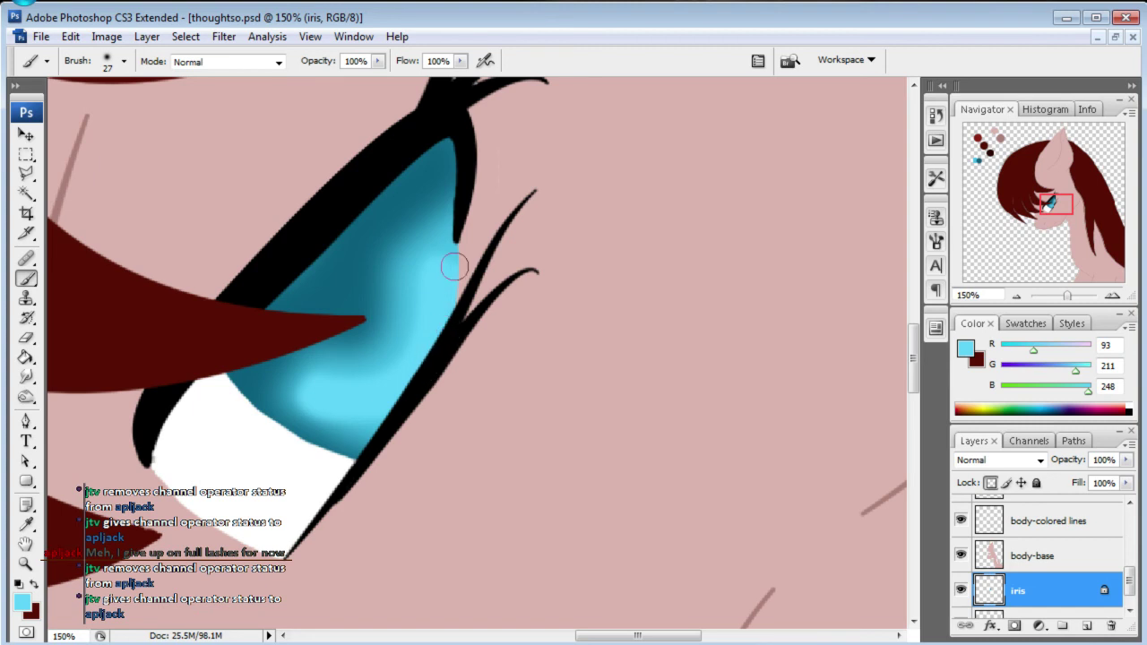
# - Pick the paler cyan 8ce2fd and the 5 px hard brush
pyautogui.click(21, 604)
pyautogui.click(646, 222)
pyautogui.click(936, 209)
pyautogui.press('b')
pyautogui.click(124, 61)
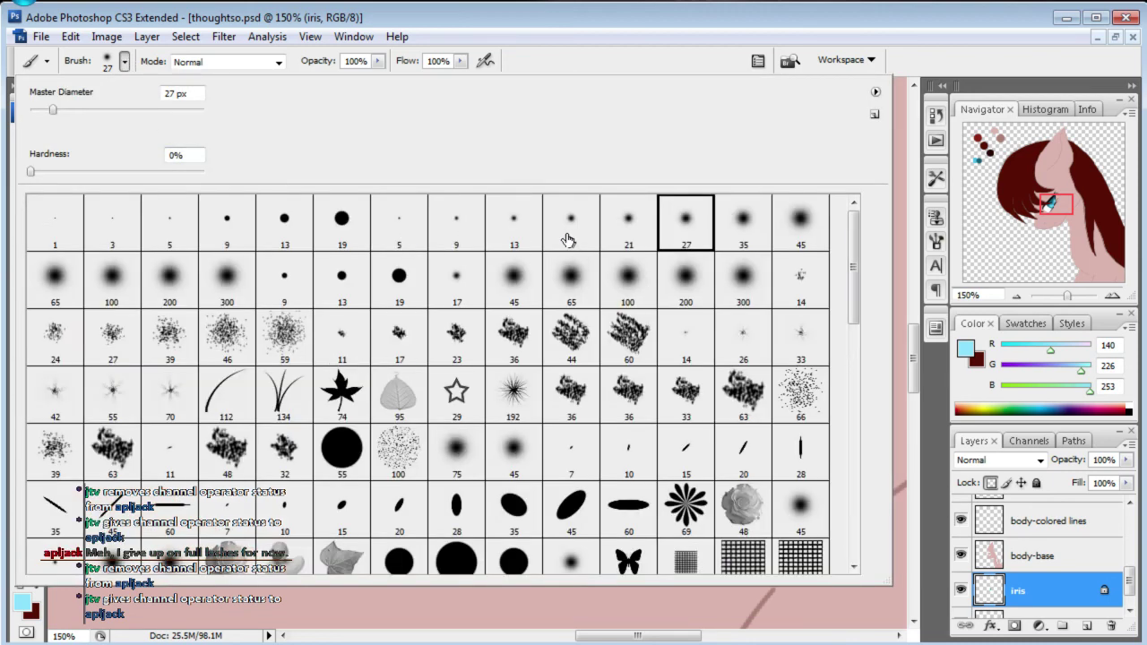
pyautogui.click(170, 227)
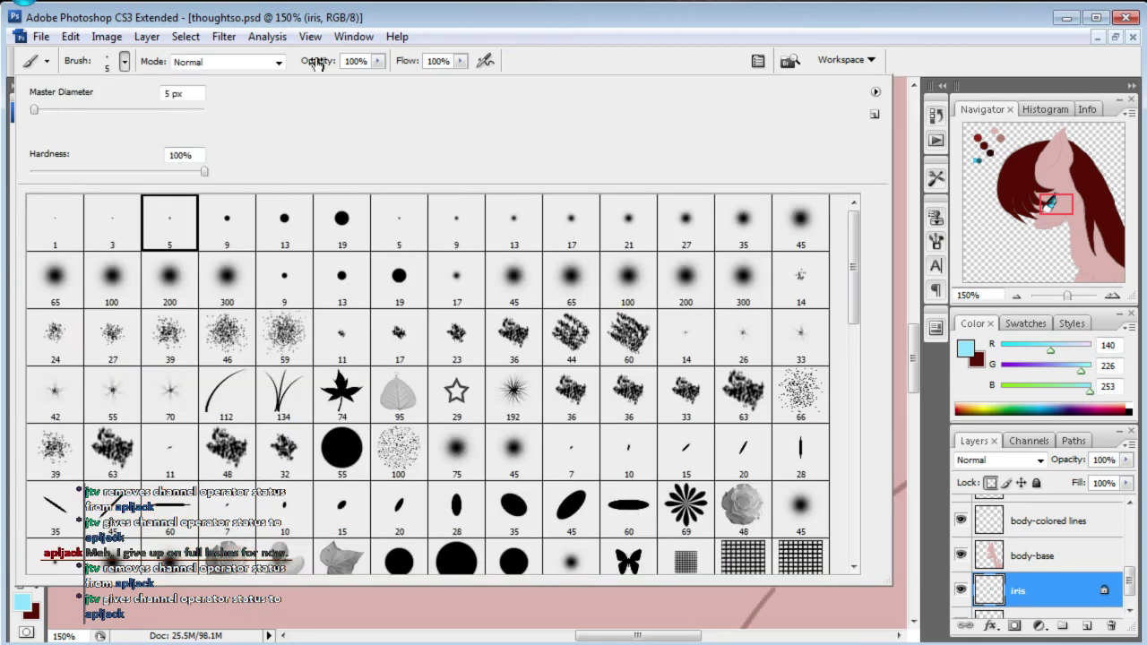
# - Paint pale-blue zigzag streaks along the lower iris and up its right side
pyautogui.click(330, 34)
pyautogui.moveTo(304, 377)
pyautogui.mouseDown()
pyautogui.moveTo(312, 394)
pyautogui.moveTo(368, 394)
pyautogui.moveTo(380, 382)
pyautogui.mouseUp()
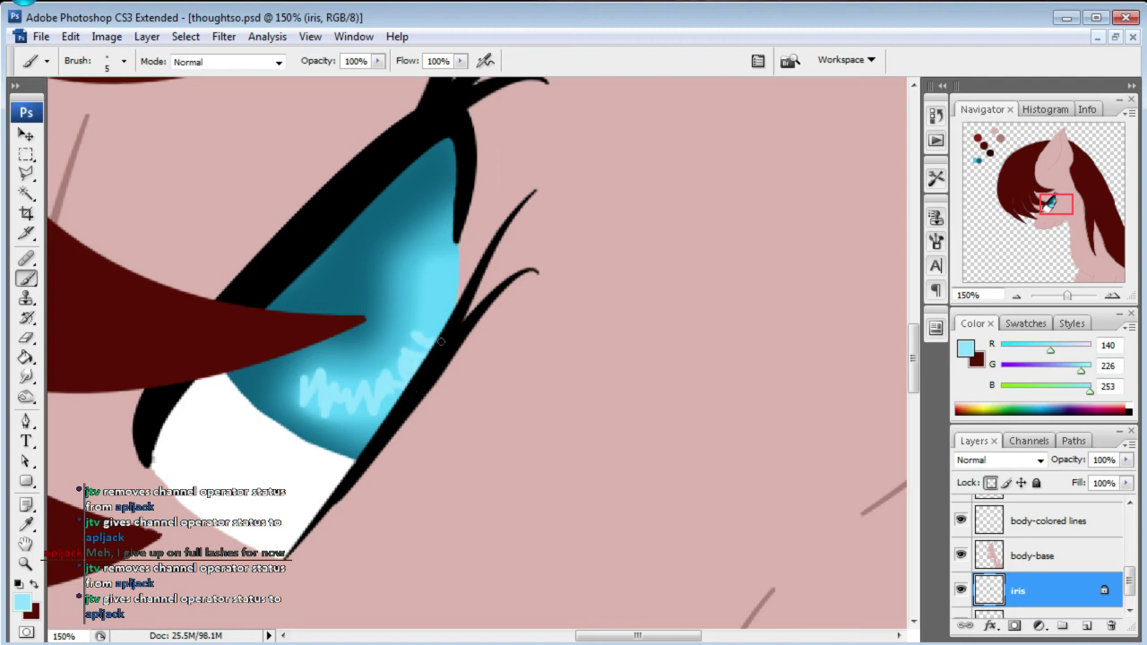
pyautogui.moveTo(442, 315); pyautogui.dragTo(417, 274)
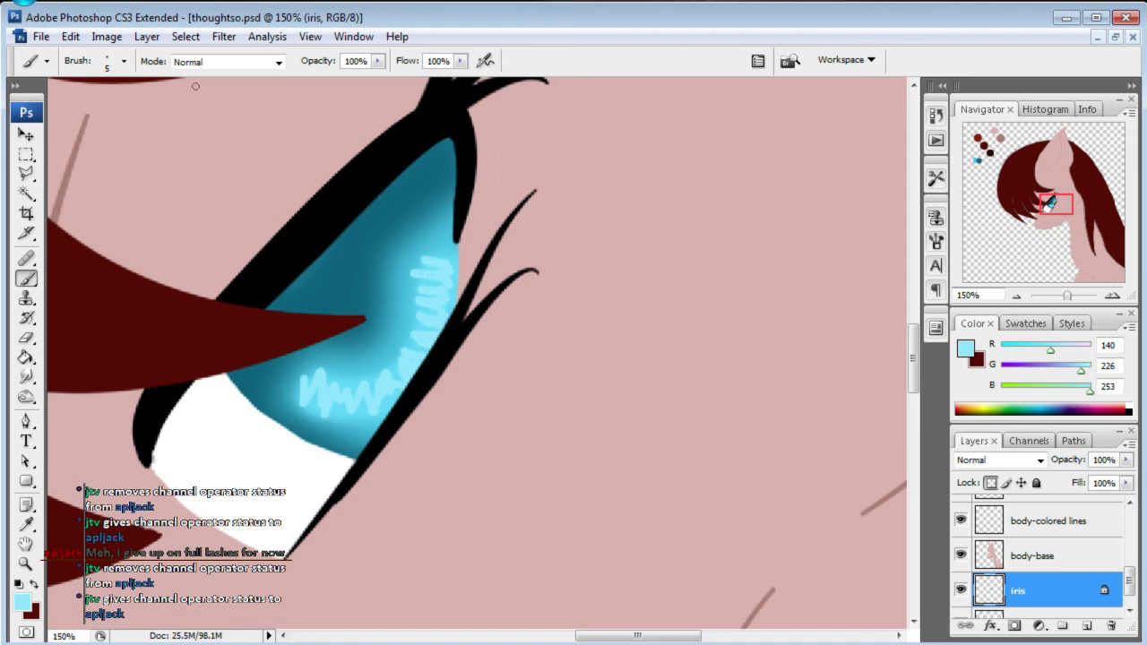
# - Switch to a 3 px brush and pick the paler cyan RGB 180/236/253
pyautogui.click(124, 60)
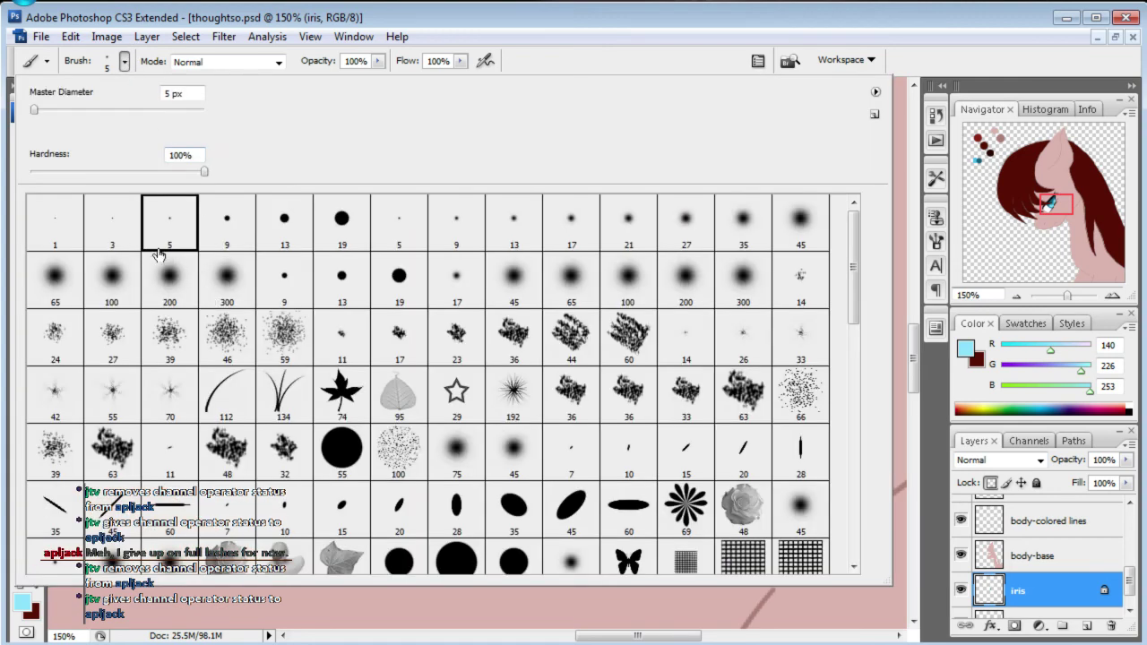
pyautogui.click(121, 225)
pyautogui.click(216, 20)
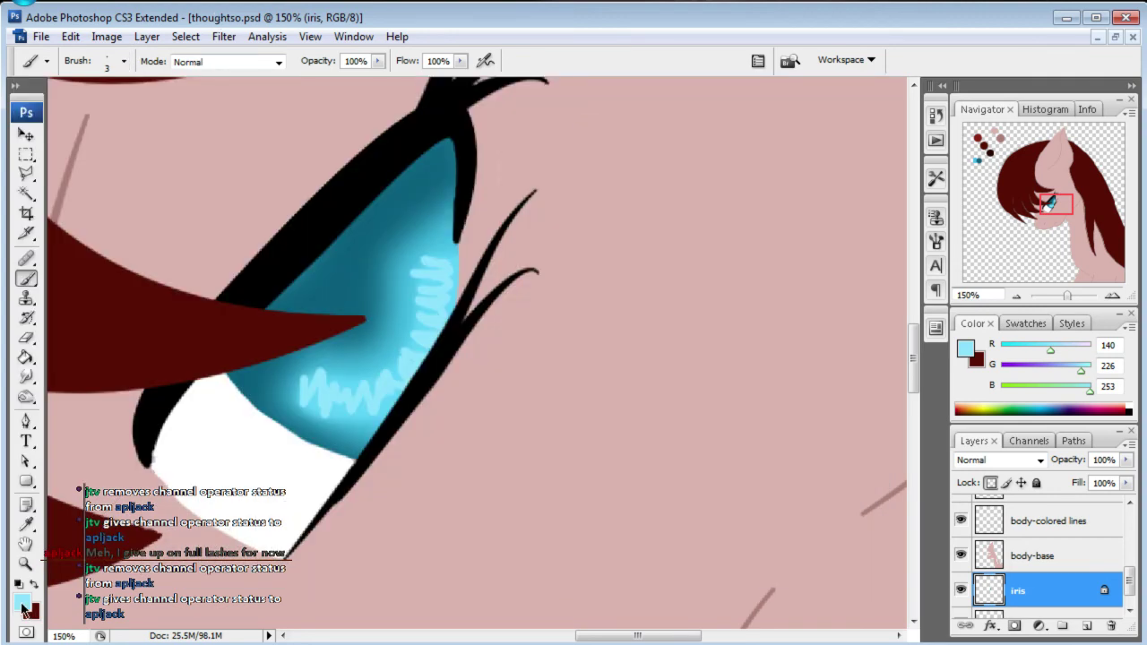
pyautogui.click(23, 606)
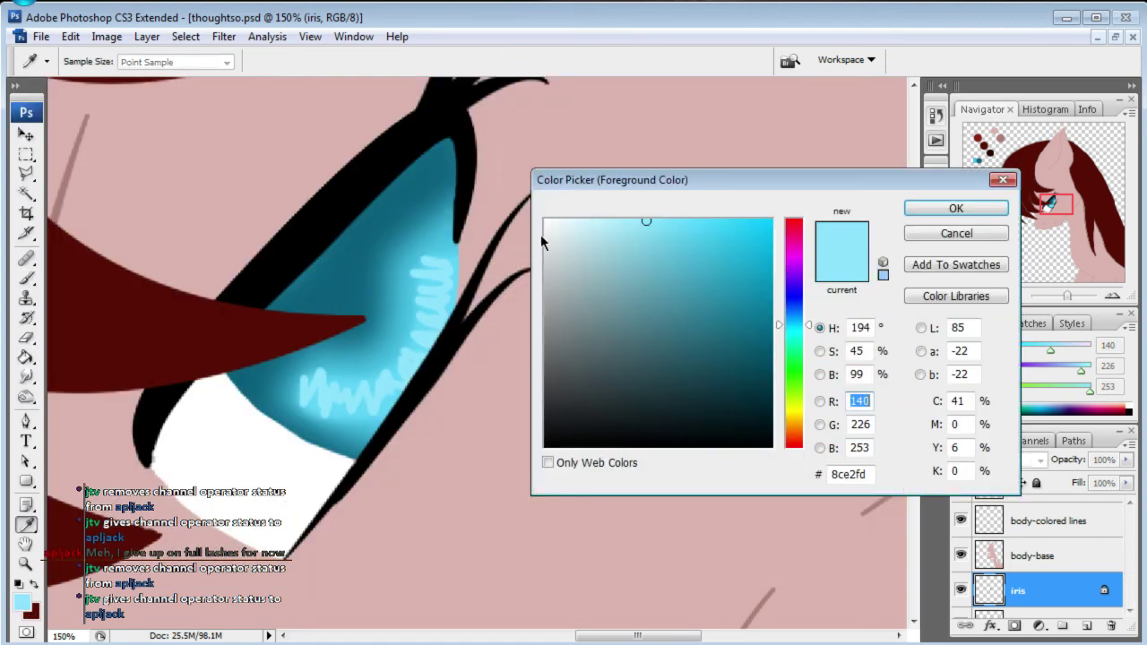
pyautogui.click(609, 221)
pyautogui.click(956, 208)
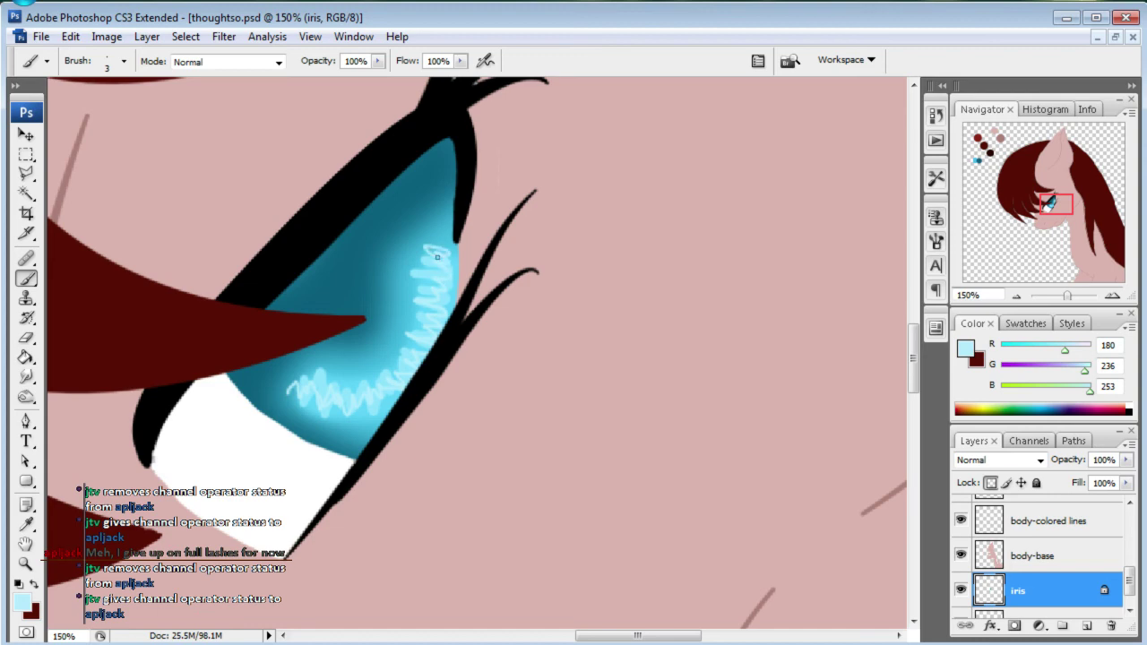
pyautogui.click(221, 38)
pyautogui.moveTo(269, 217)
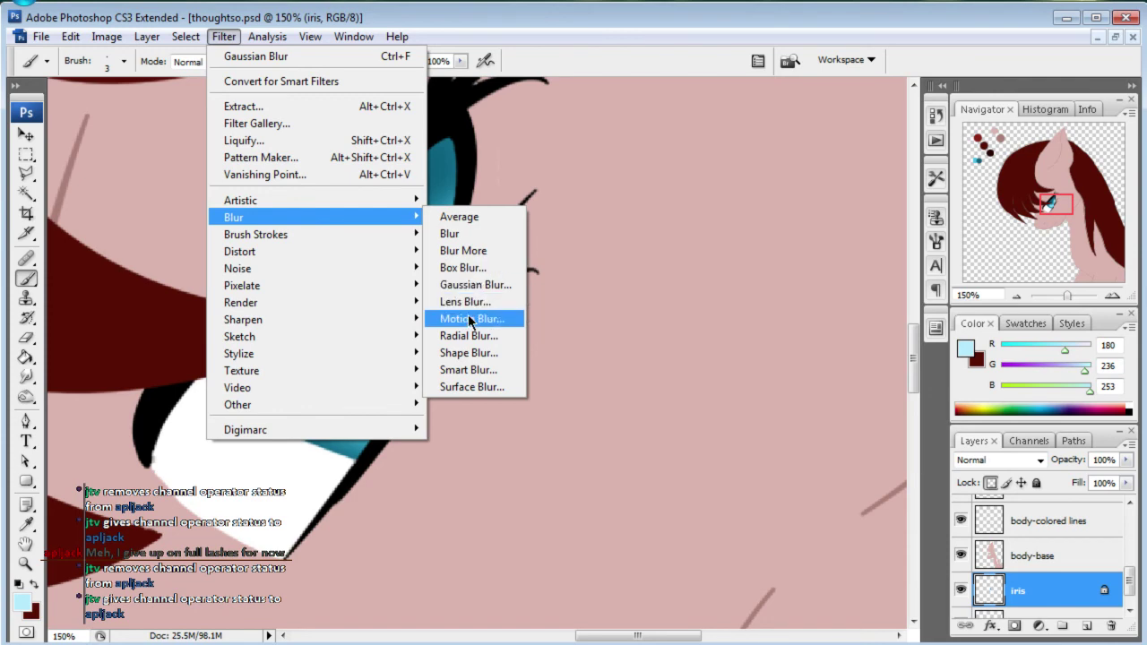
# - Apply a Spin radial blur at amount 50, then a 1-pixel Gaussian Blur to the iris
pyautogui.click(469, 335)
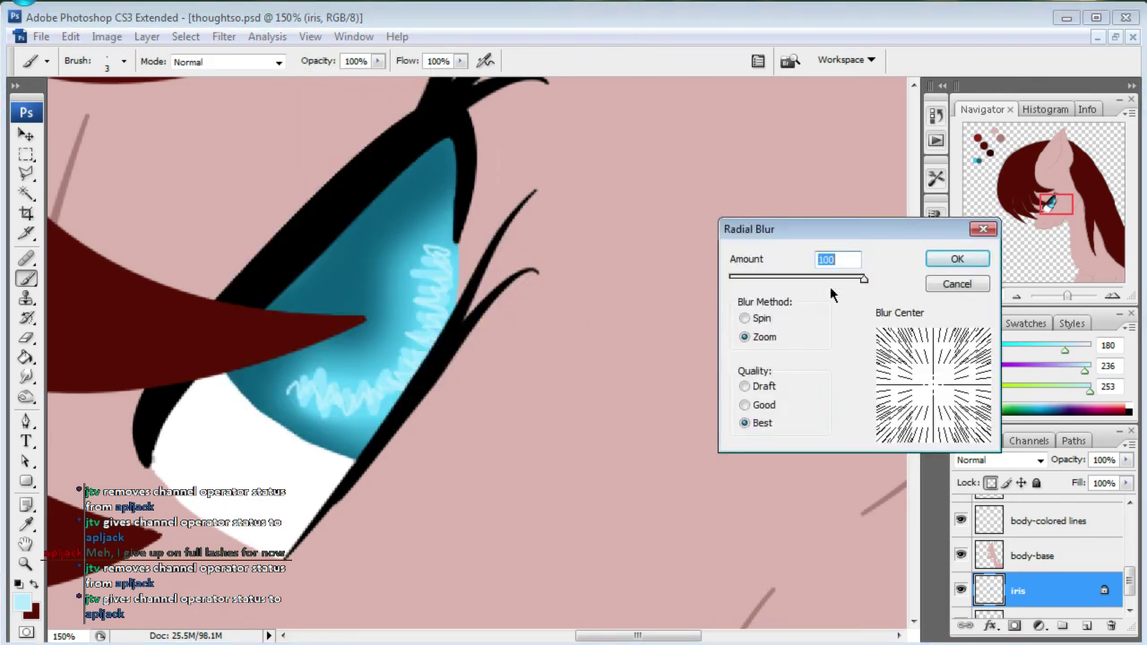
pyautogui.write('50')
pyautogui.click(744, 318)
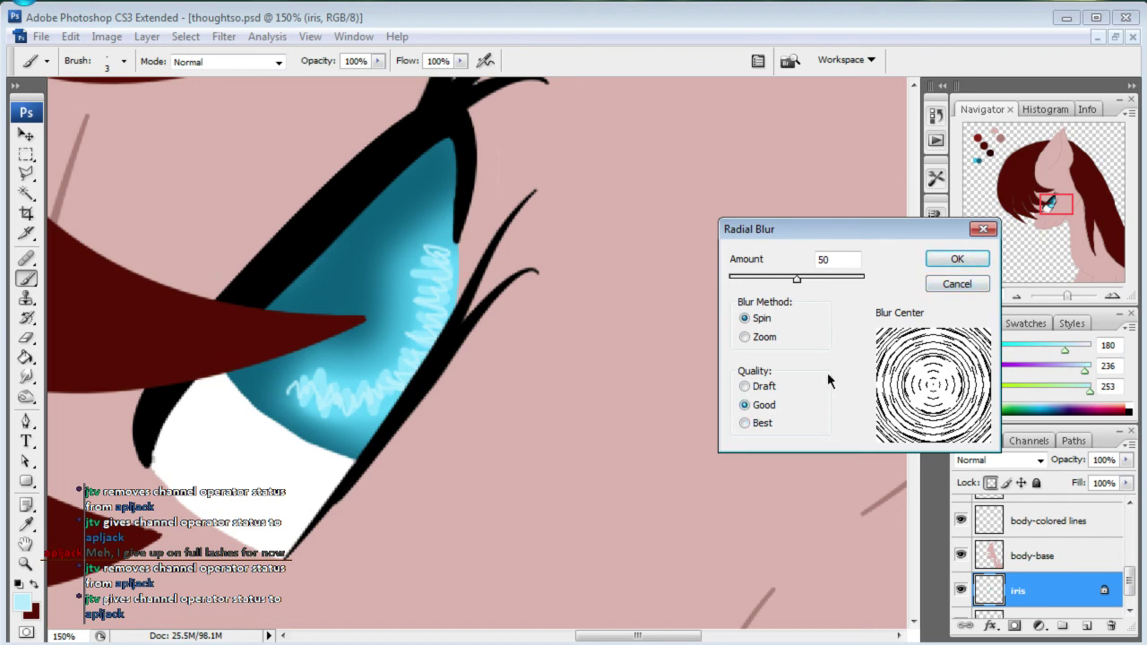
pyautogui.click(948, 260)
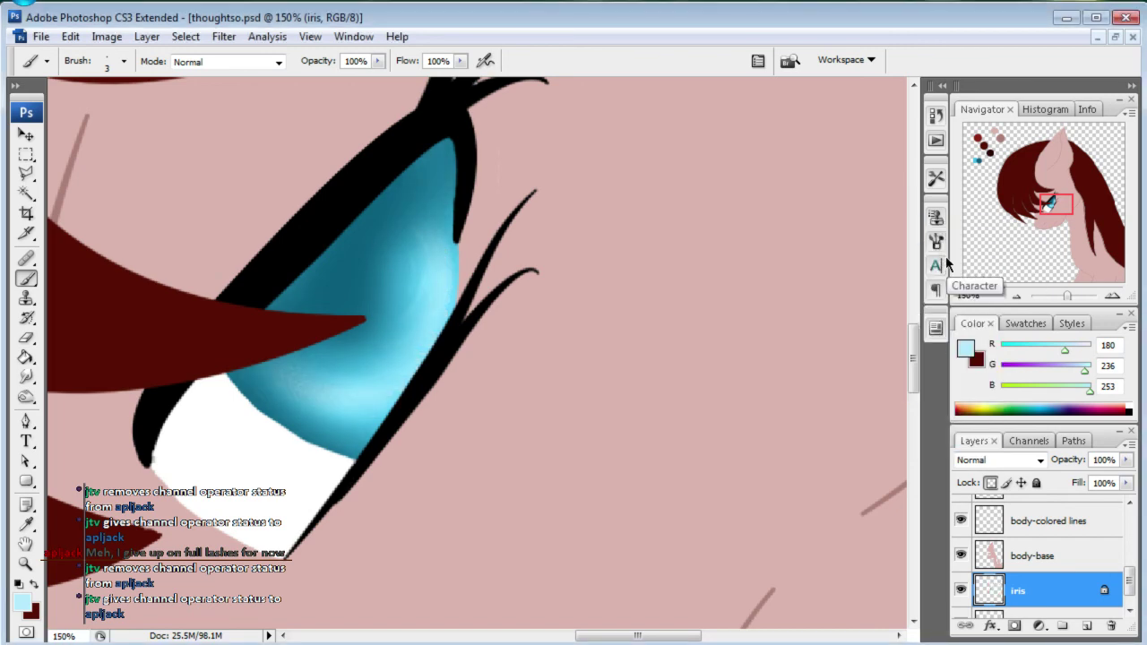
pyautogui.click(224, 37)
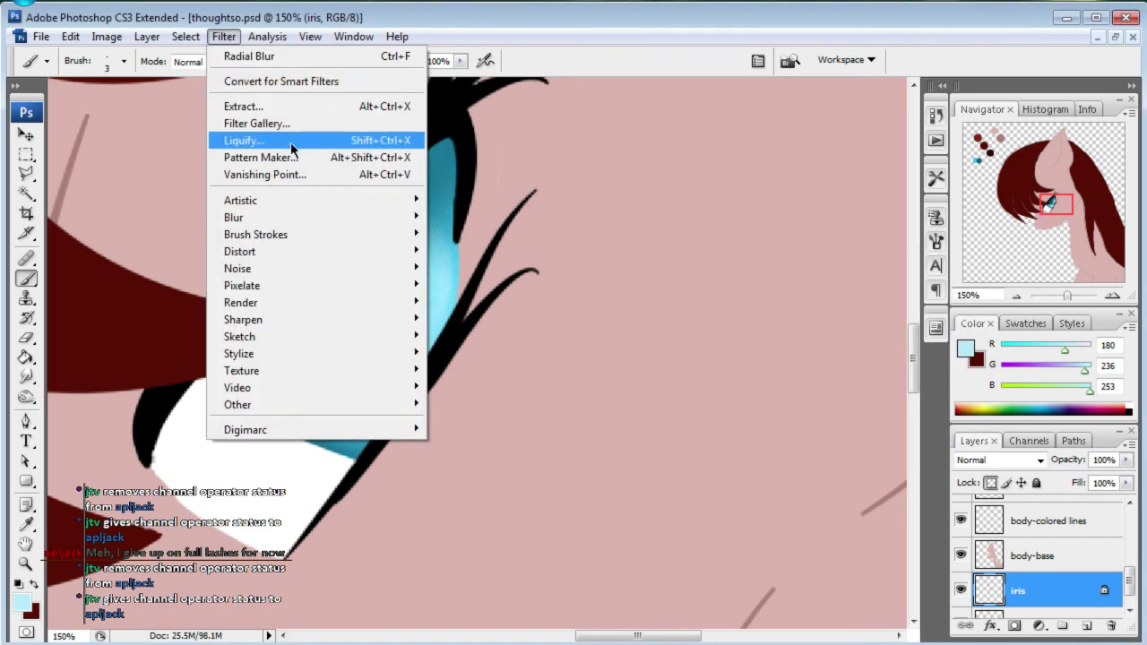
pyautogui.moveTo(269, 217)
pyautogui.click(488, 285)
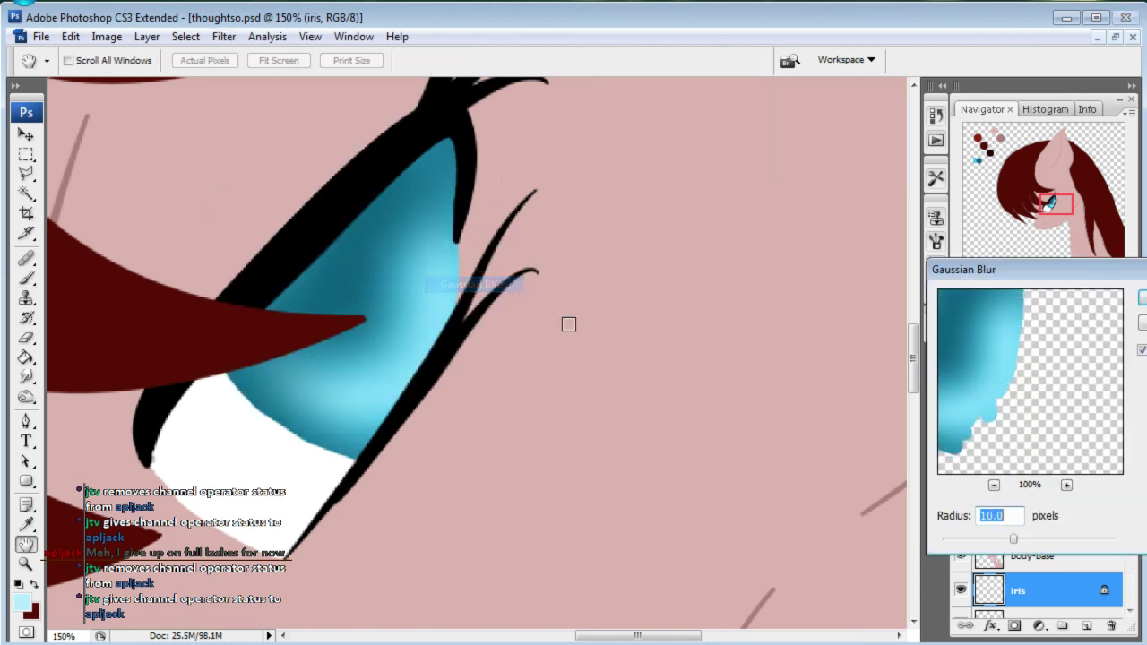
pyautogui.write('1')
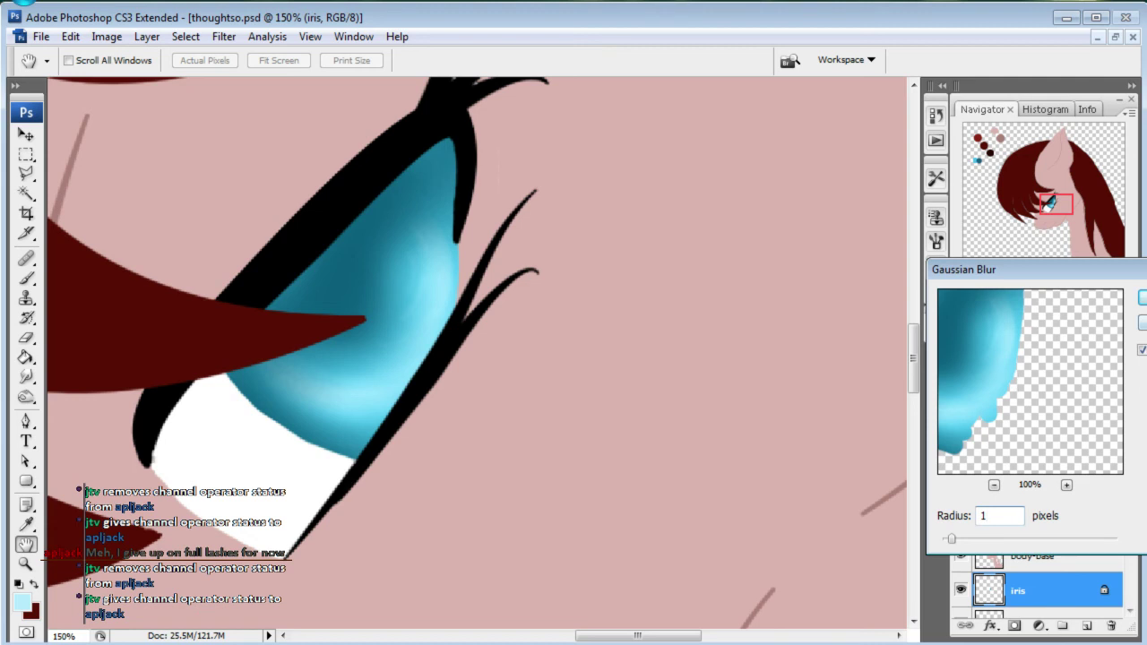
pyautogui.press('Return')
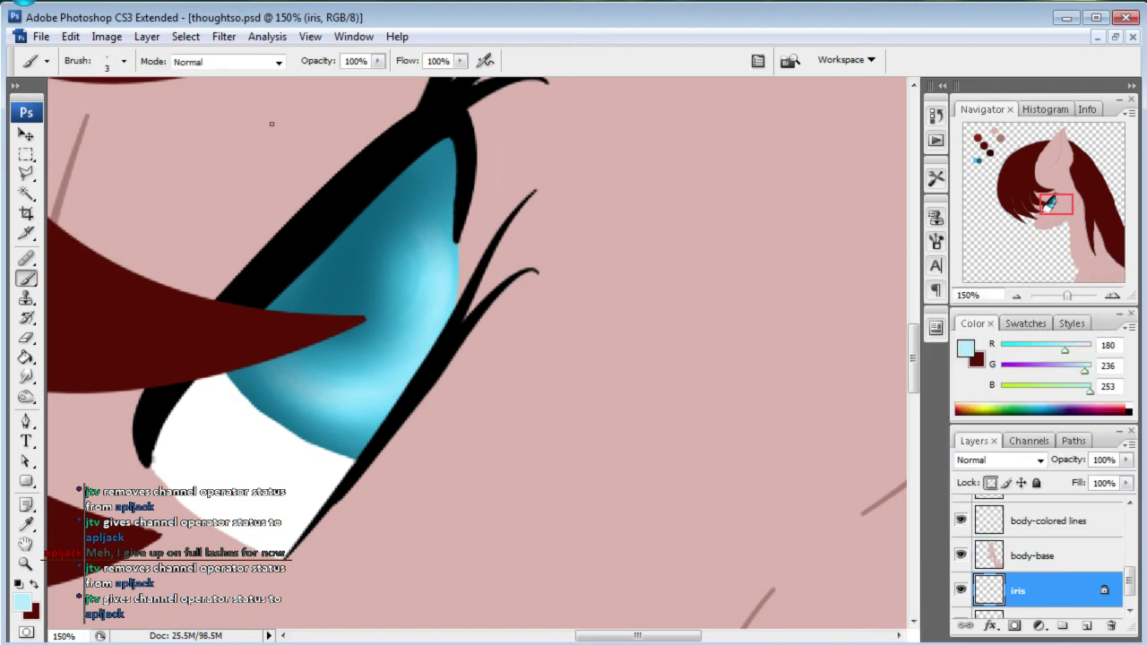
# - Apply a Zoom radial blur to the iris streaks
pyautogui.click(226, 38)
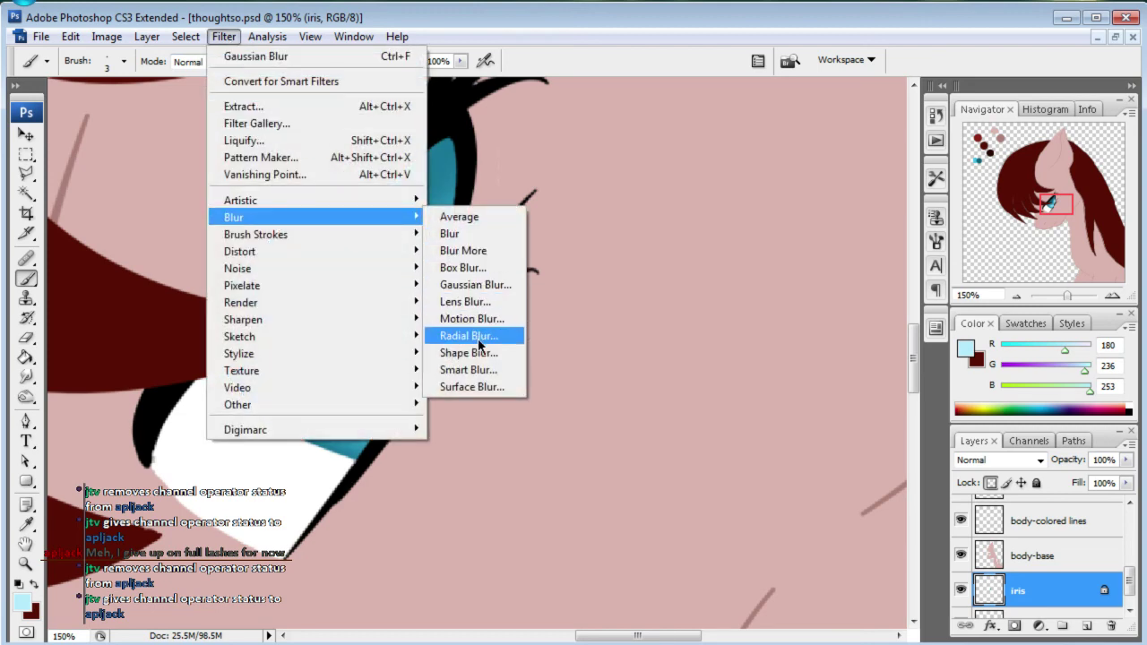
pyautogui.click(468, 336)
pyautogui.click(744, 338)
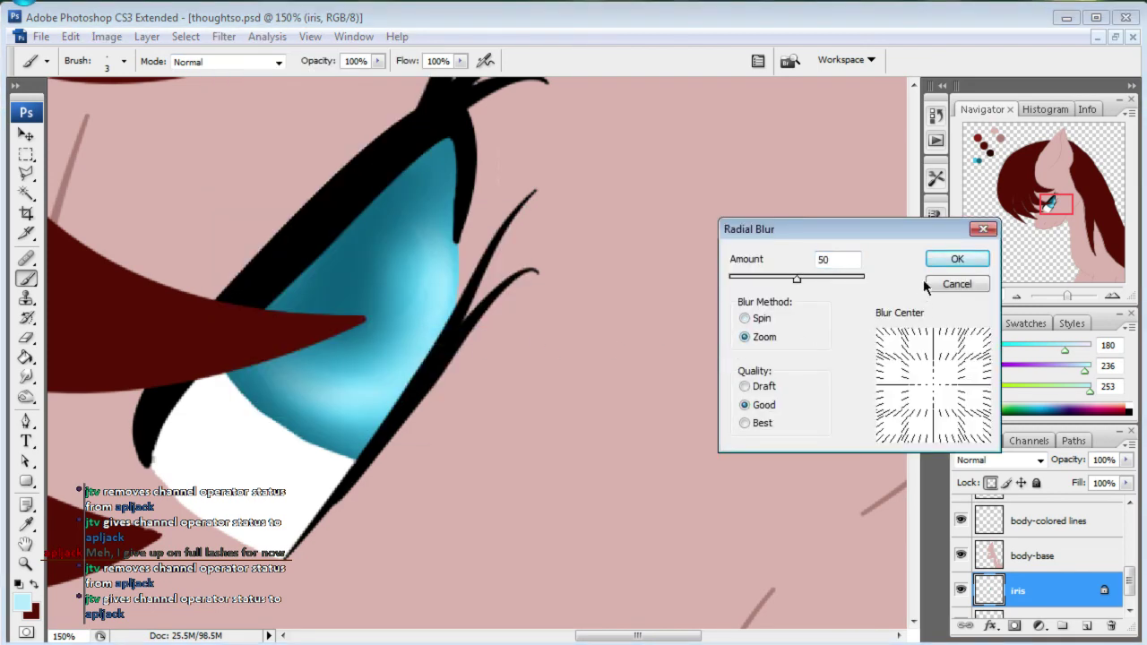
pyautogui.click(955, 259)
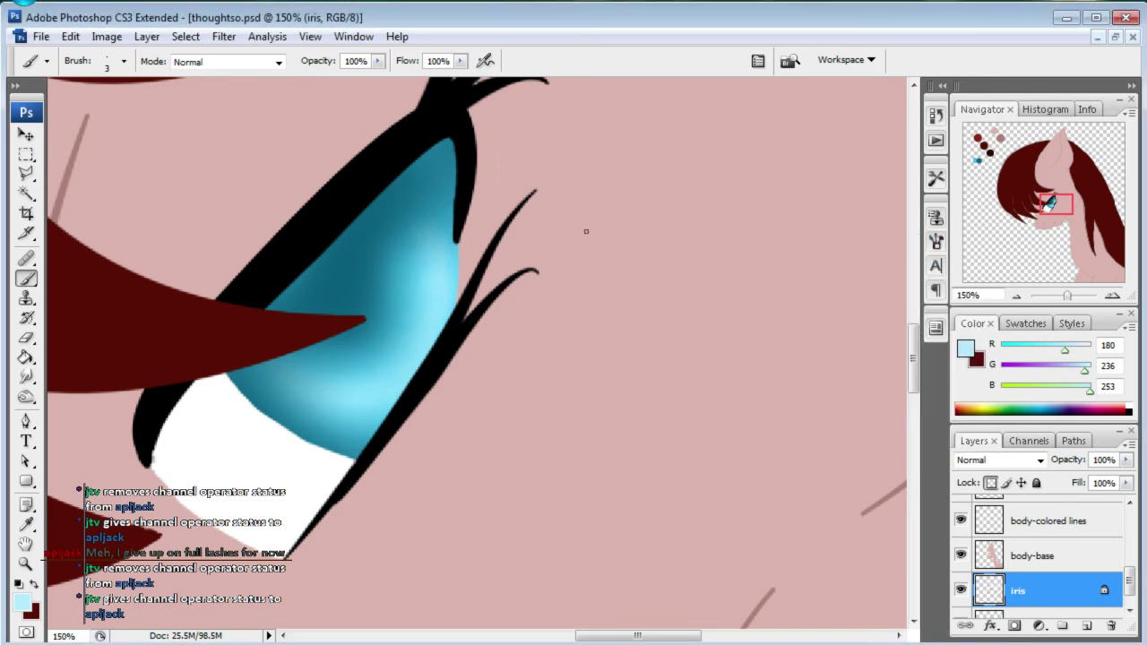
# - Select the Eraser, unlock the iris layer's transparent pixels and view at 100%
pyautogui.moveTo(1058, 207); pyautogui.dragTo(1048, 211)
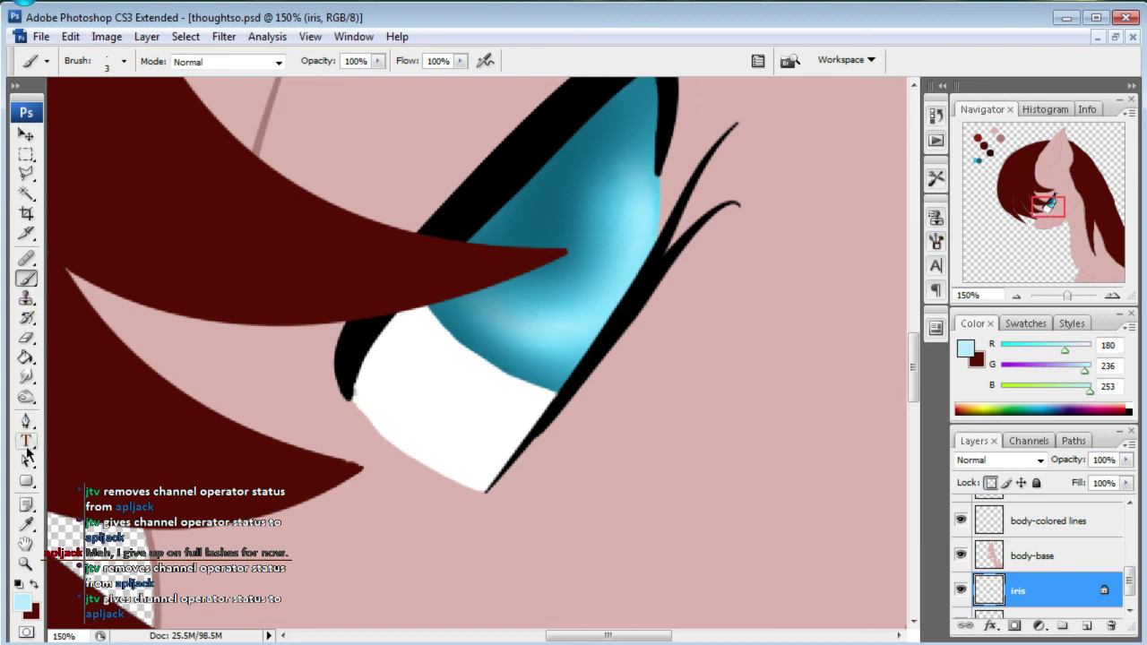
pyautogui.click(26, 338)
pyautogui.click(990, 483)
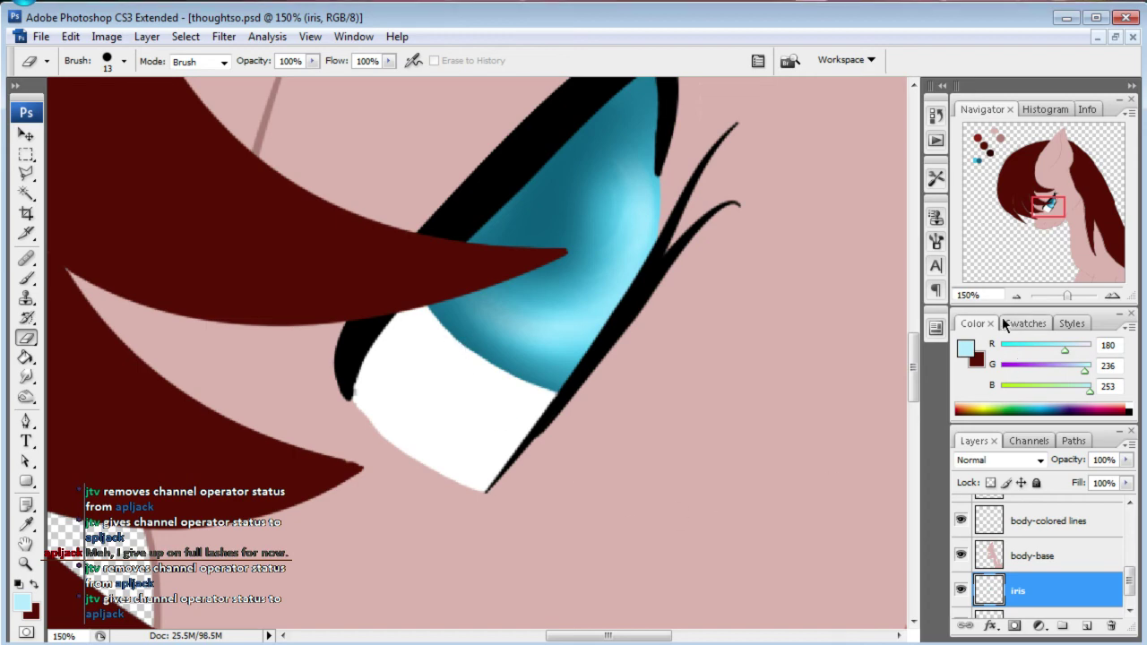
pyautogui.click(977, 295)
pyautogui.write('100')
pyautogui.press('Return')
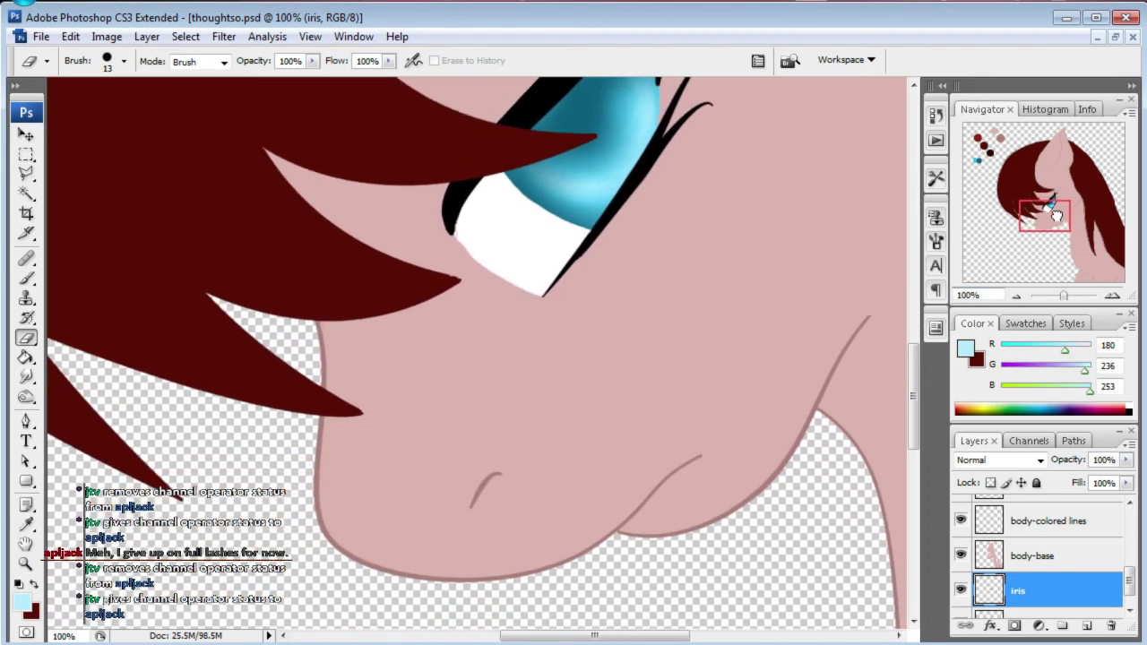
# - Add a new layer above iris and name it 'pupil'
pyautogui.moveTo(1059, 206); pyautogui.dragTo(1071, 205)
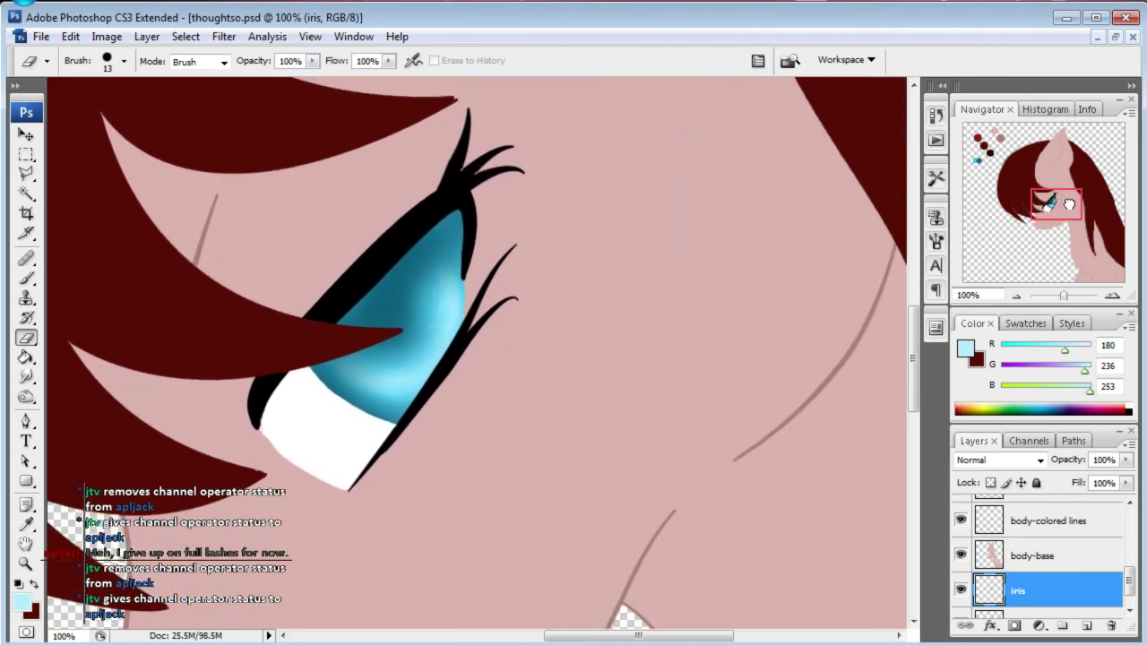
pyautogui.click(1086, 625)
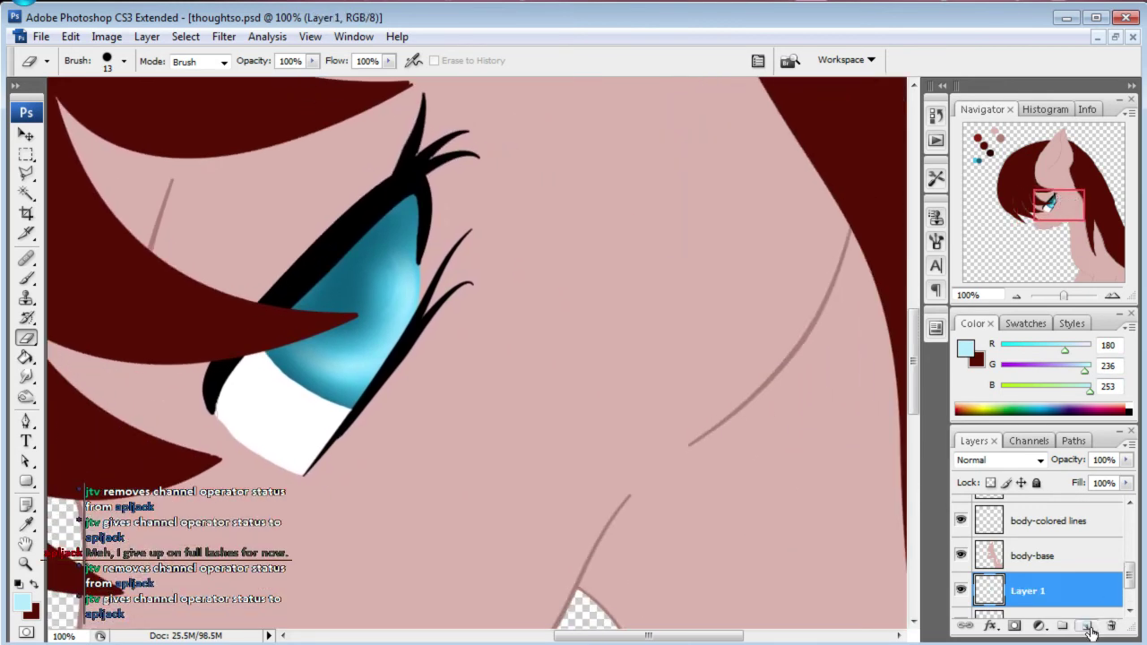
pyautogui.doubleClick(1031, 591)
pyautogui.write('pi')
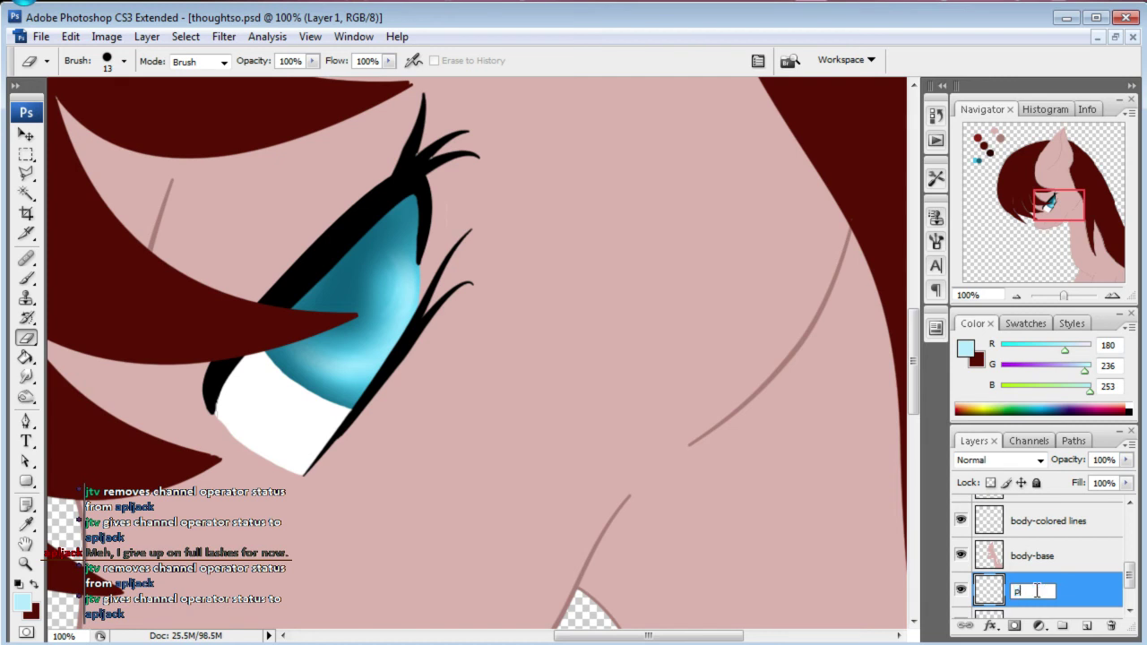
pyautogui.write('l')
pyautogui.press('Return')
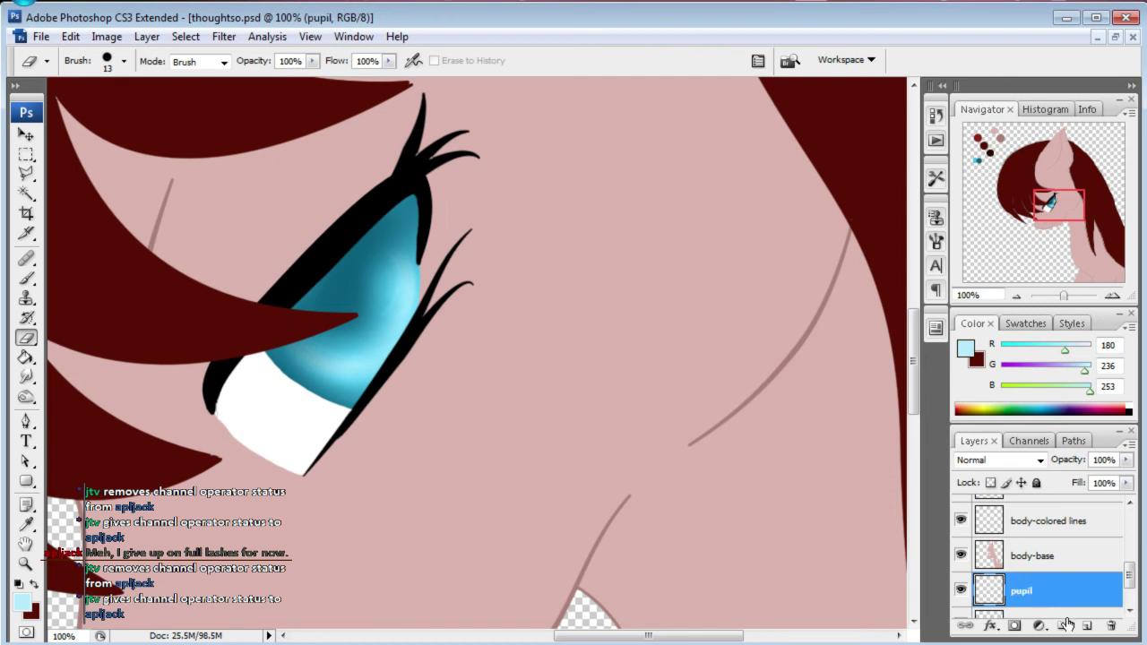
# - Create a new layer group named 'eye'
pyautogui.click(1062, 626)
pyautogui.doubleClick(1027, 584)
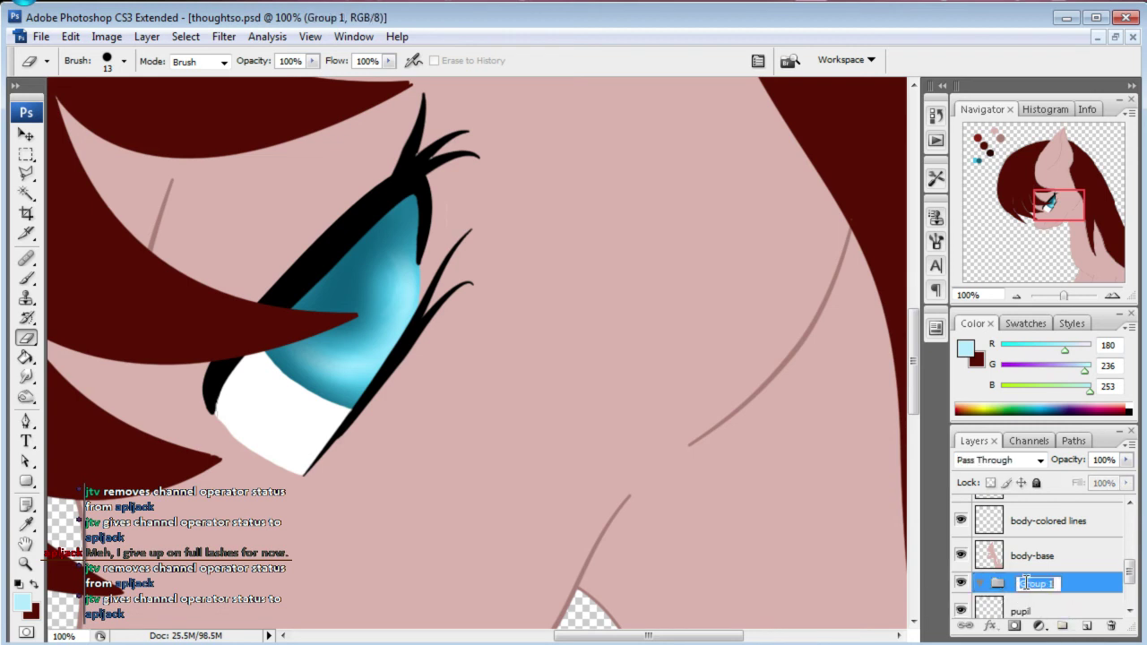
pyautogui.write('eye')
pyautogui.press('Return')
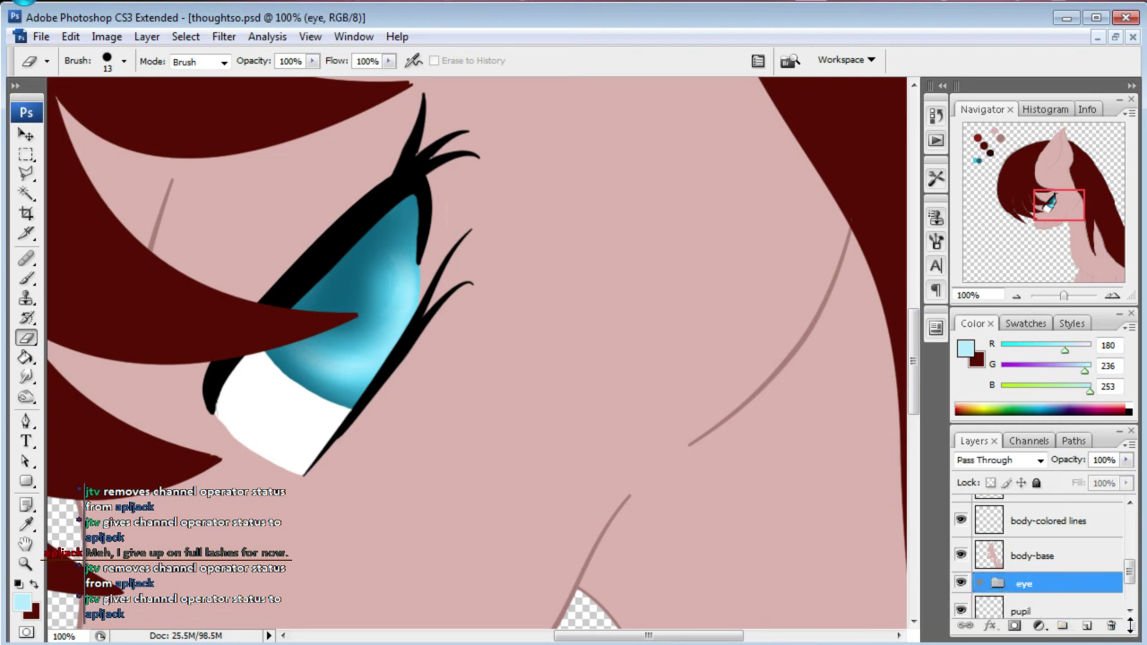
# - Move the eye-white, iris and pupil layers into the eye group, then select pupil alone
pyautogui.click(1130, 609)
pyautogui.click(1130, 610)
pyautogui.click(1022, 605)
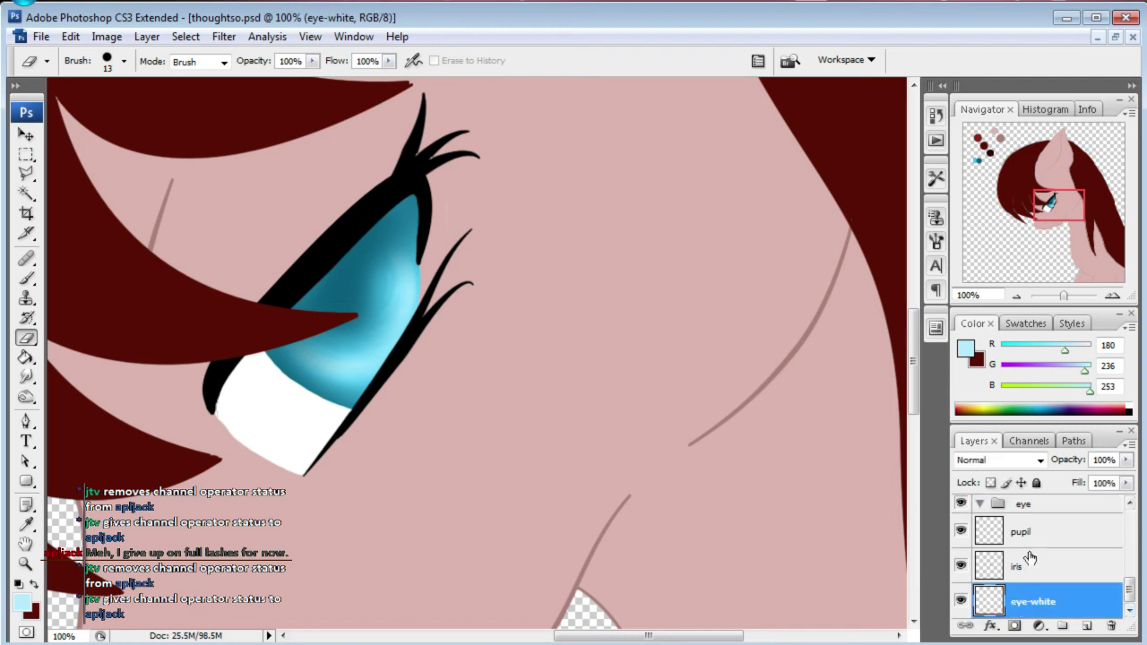
pyautogui.keyDown('shift'); pyautogui.click(1022, 534); pyautogui.keyUp('shift')
pyautogui.moveTo(993, 535); pyautogui.dragTo(983, 511)
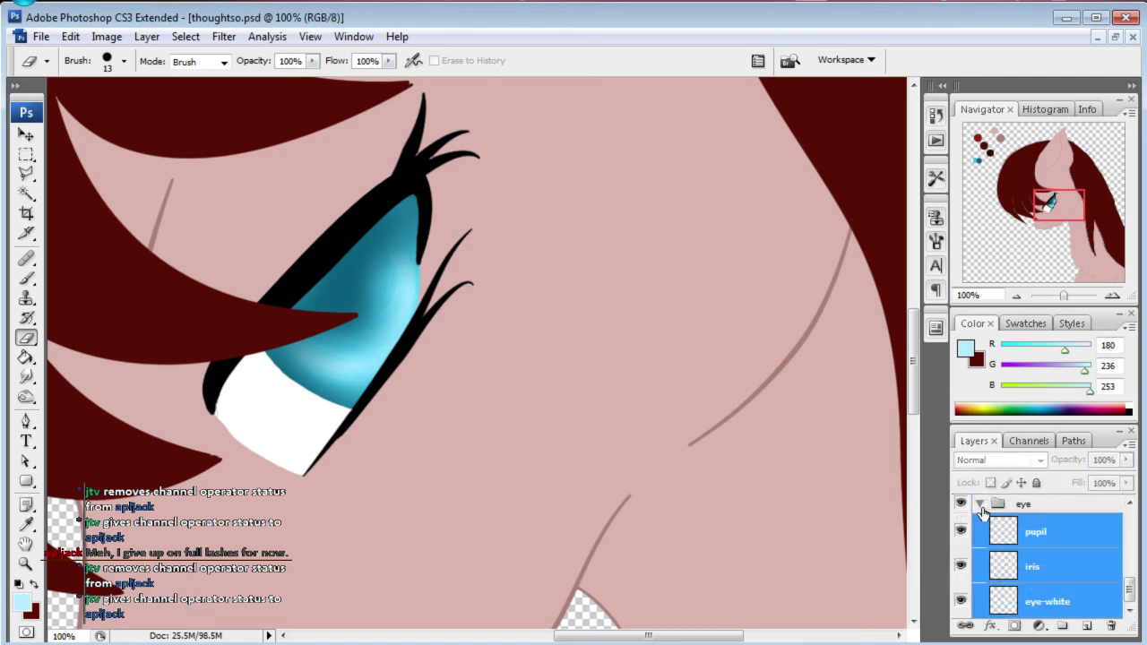
pyautogui.click(1005, 536)
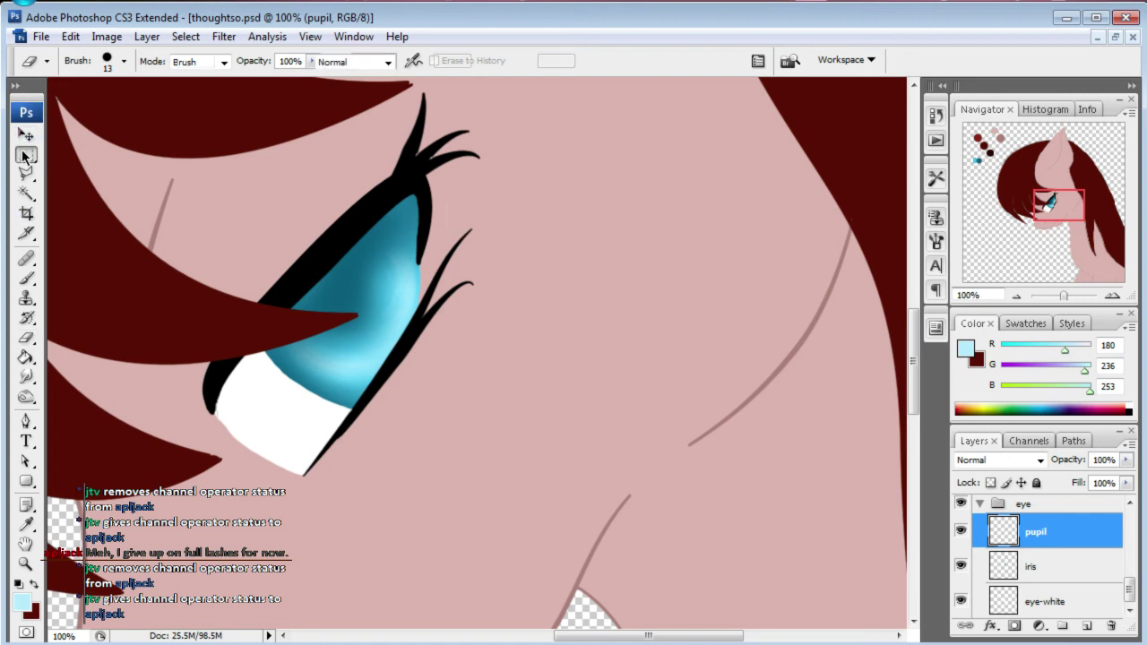
# - Make a circular elliptical selection over the iris and set the foreground colour to black
pyautogui.click(25, 156)
pyautogui.click(98, 170)
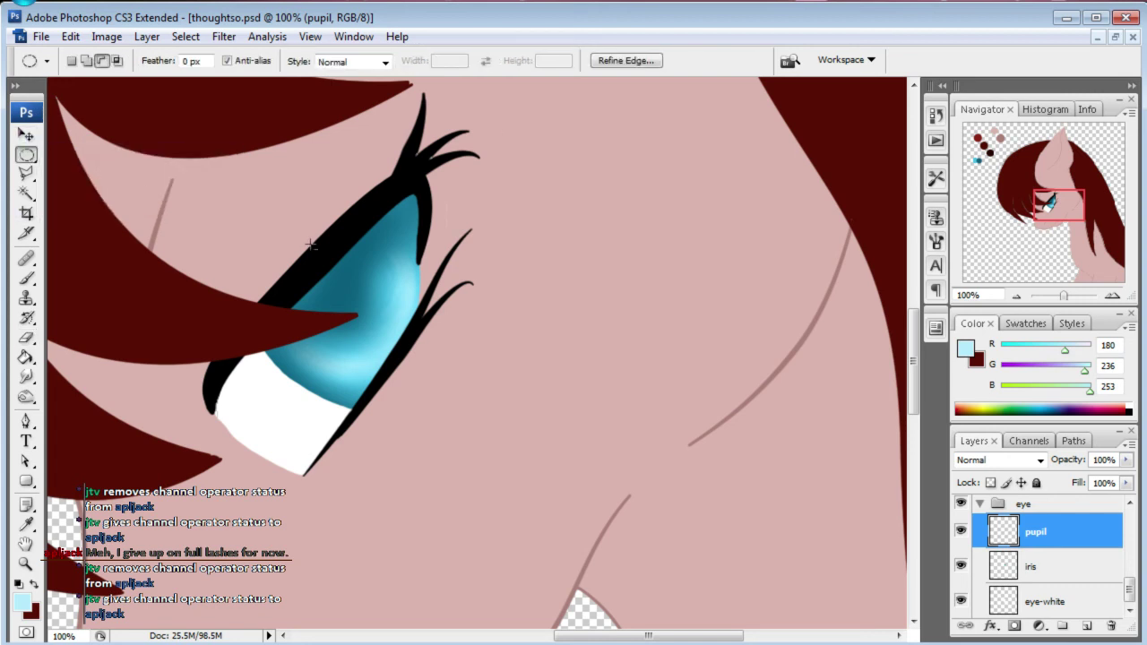
pyautogui.moveTo(286, 238); pyautogui.dragTo(389, 345)
pyautogui.click(24, 356)
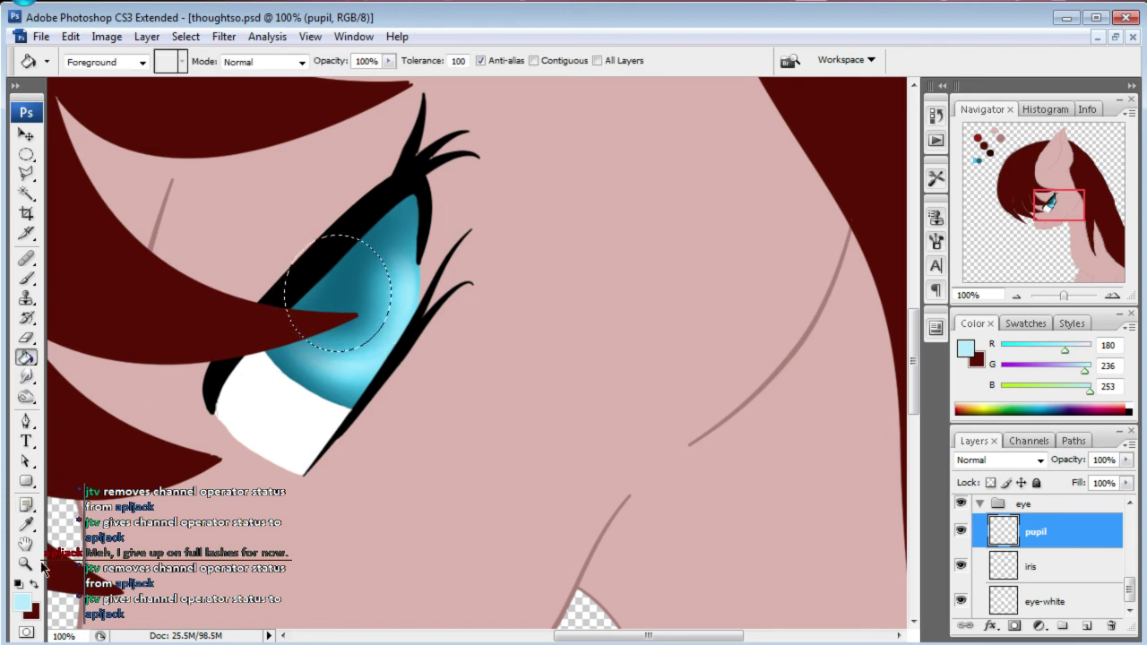
pyautogui.click(22, 602)
pyautogui.click(648, 417)
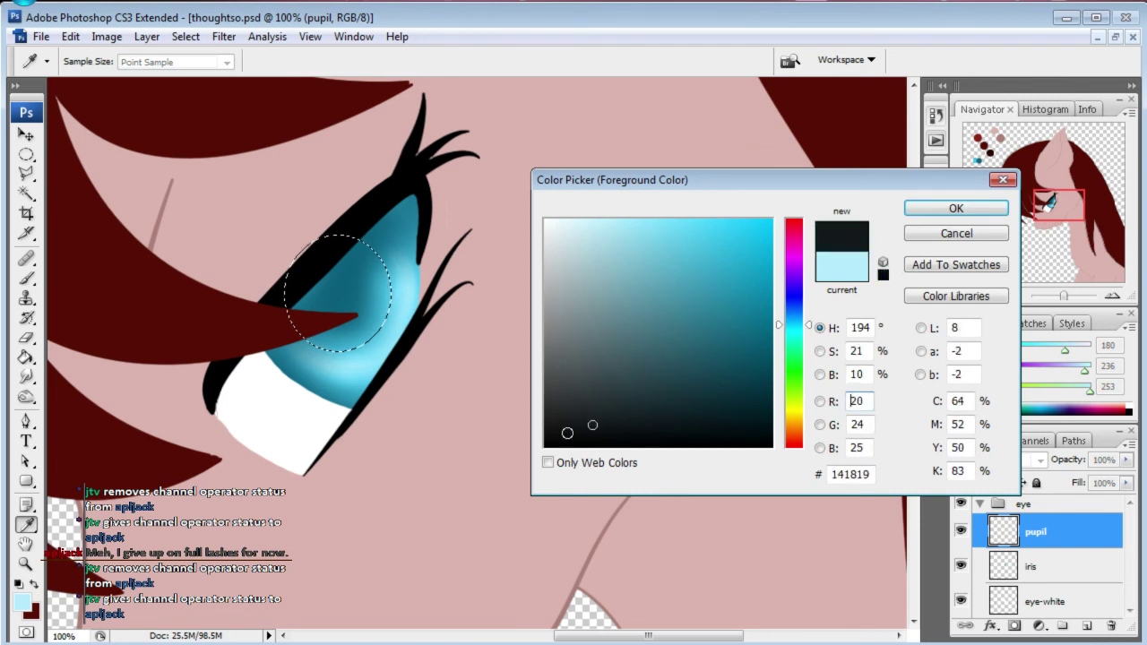
pyautogui.click(952, 207)
# - Fill the circular selection with black on the pupil layer, undoing a misplaced first fill
pyautogui.click(205, 345)
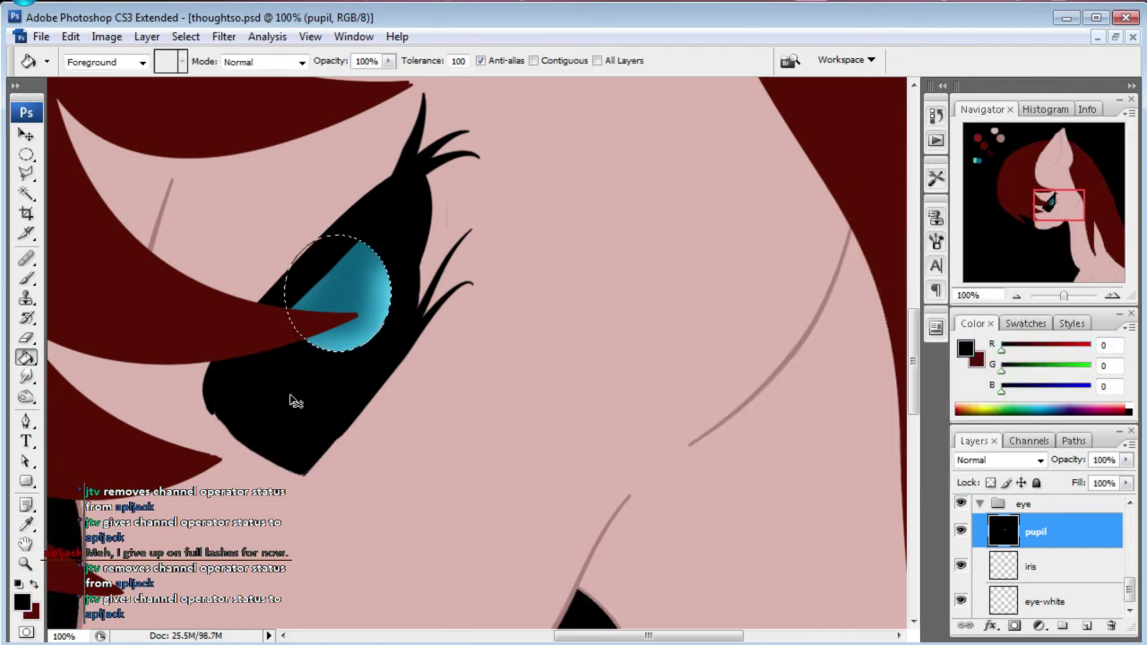
pyautogui.hotkey('ctrl', 'z')
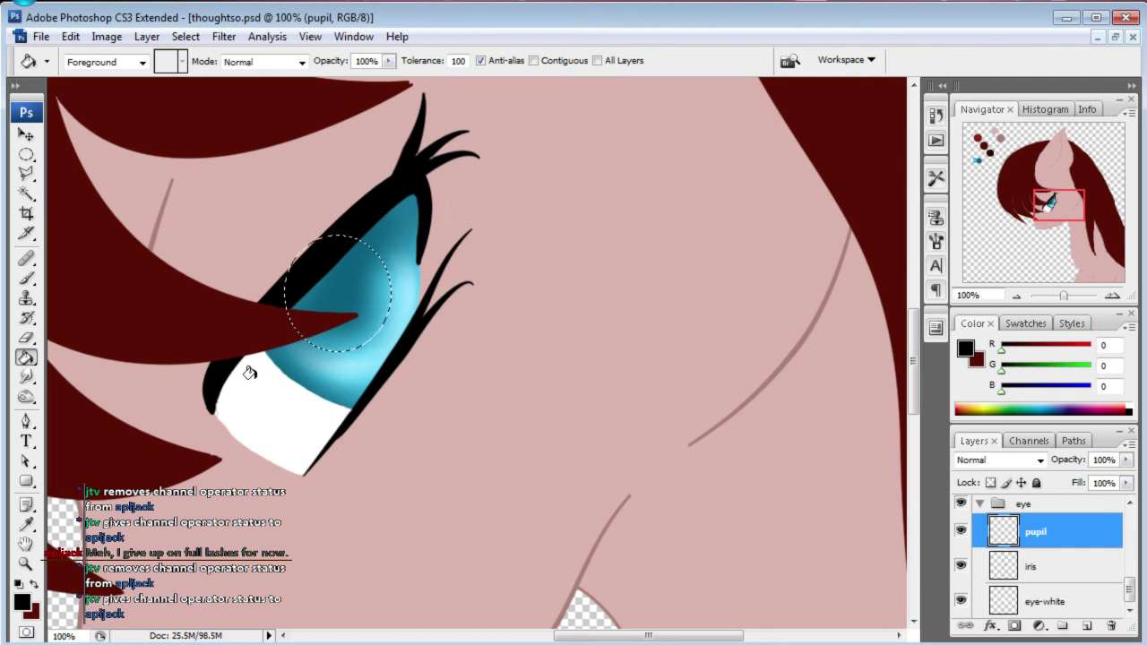
pyautogui.click(186, 37)
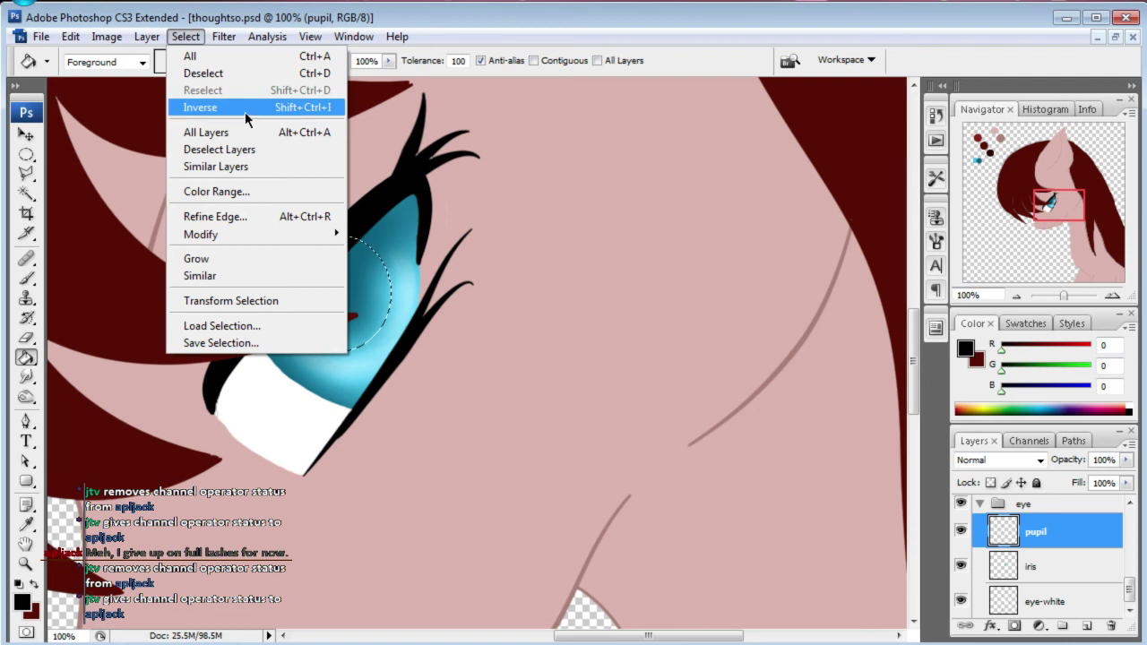
pyautogui.press('Escape')
pyautogui.click(341, 300)
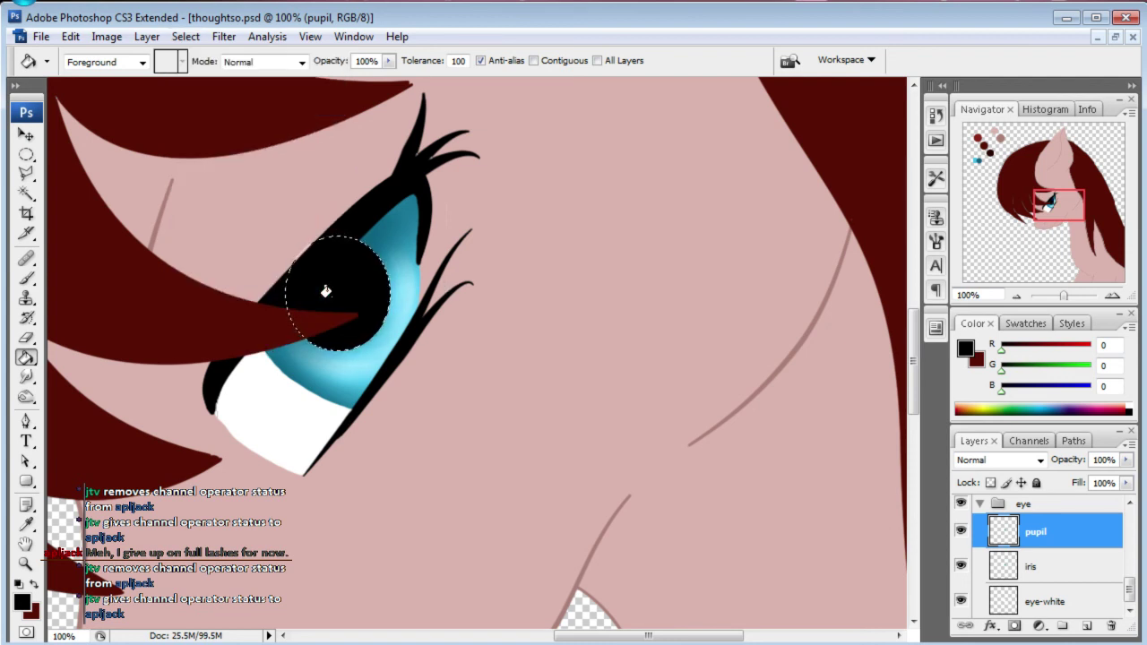
# - Free-transform the black pupil into a tall oval tilted to follow the eye
pyautogui.hotkey('ctrl', 't')
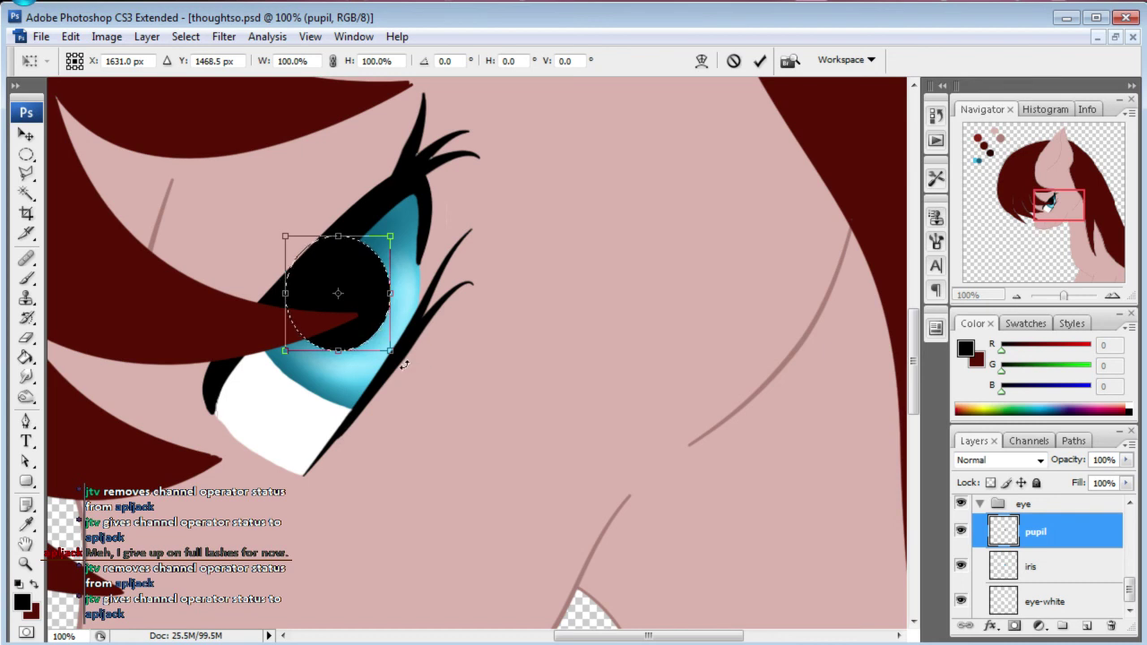
pyautogui.moveTo(392, 355); pyautogui.dragTo(397, 350)
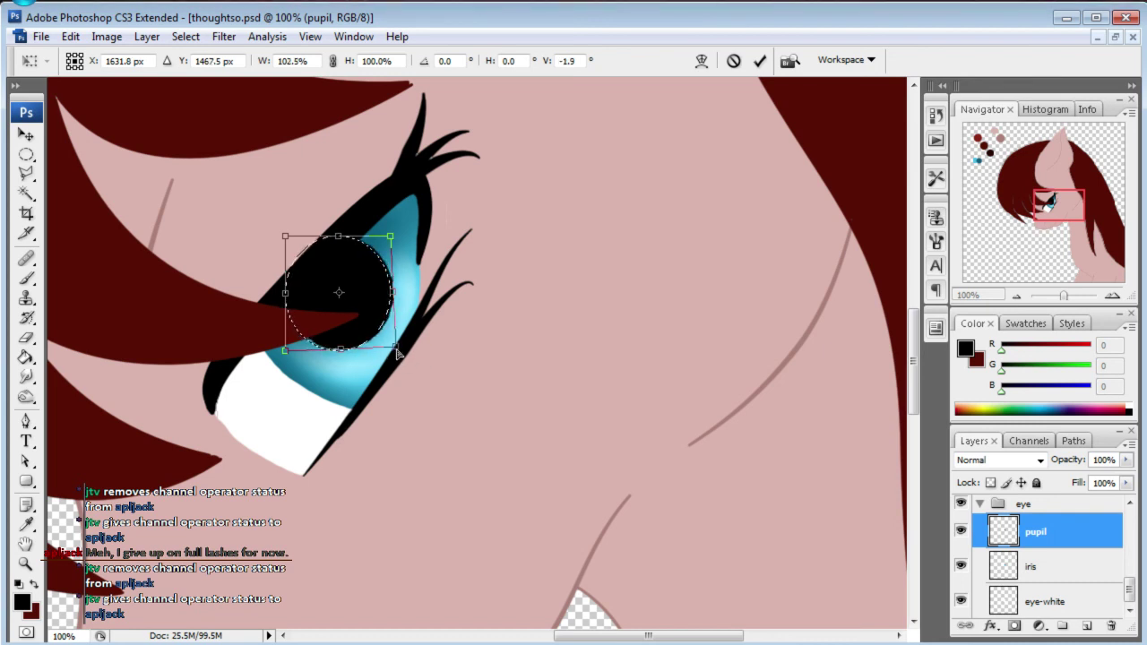
pyautogui.moveTo(285, 357); pyautogui.dragTo(300, 348)
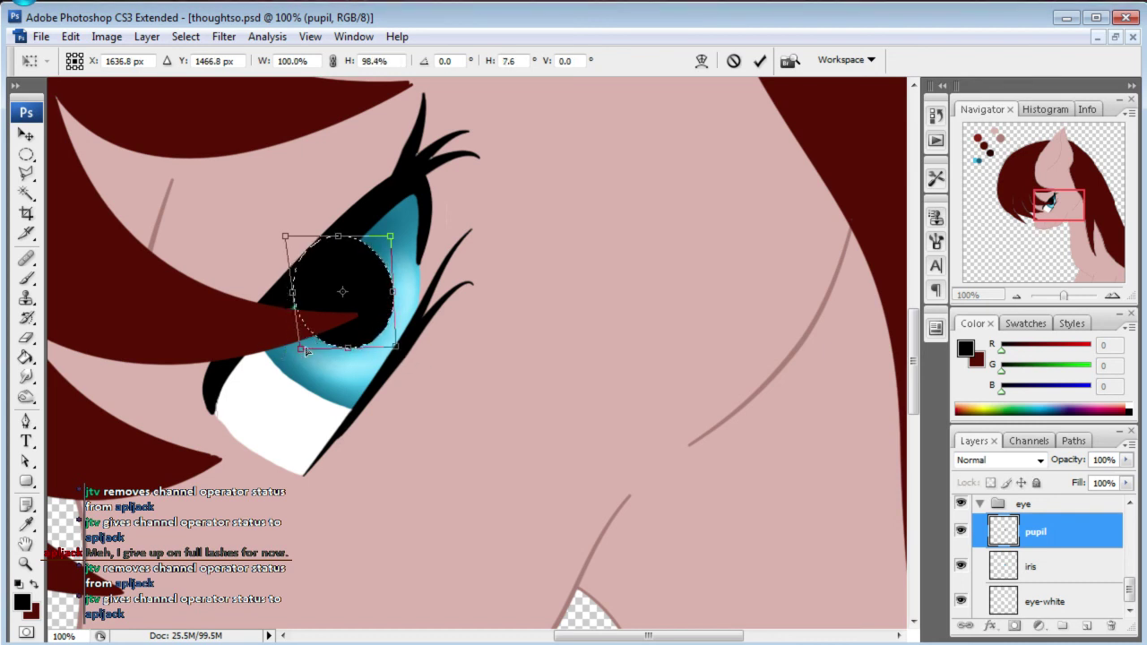
pyautogui.moveTo(395, 241); pyautogui.dragTo(367, 227)
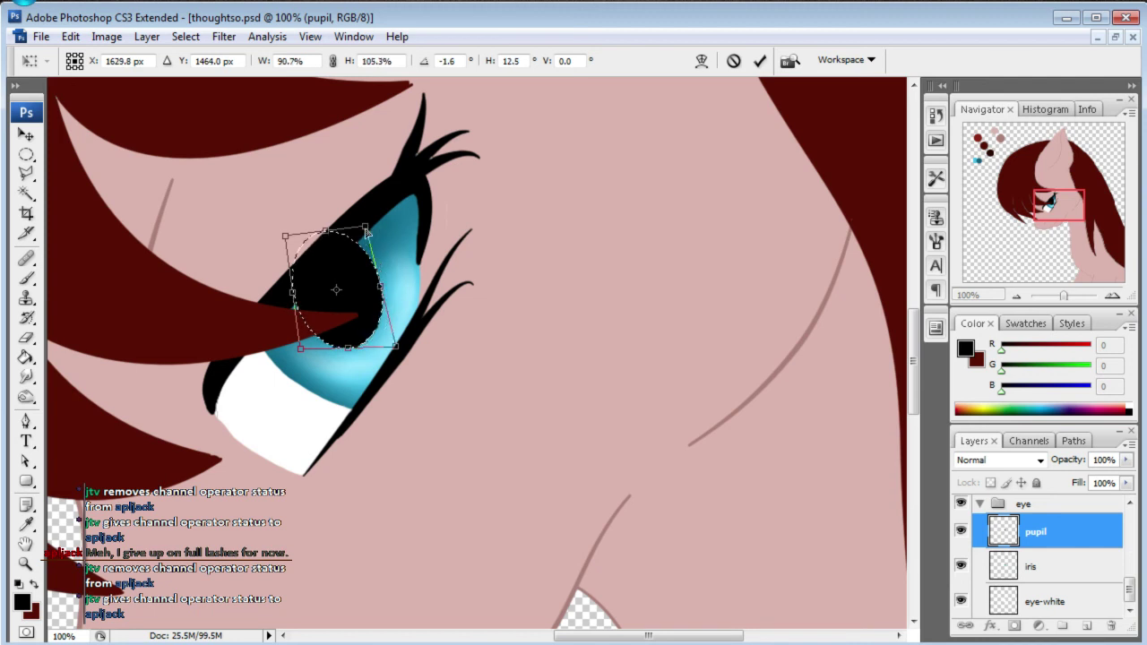
pyautogui.moveTo(398, 352); pyautogui.dragTo(406, 338)
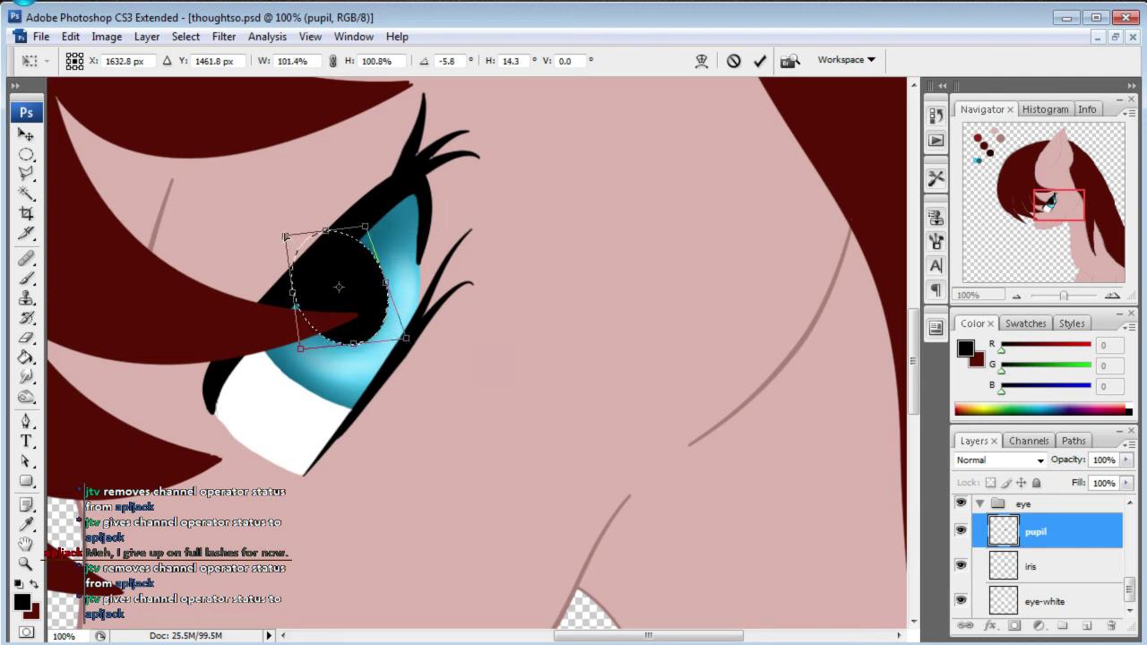
pyautogui.moveTo(285, 236); pyautogui.dragTo(277, 229)
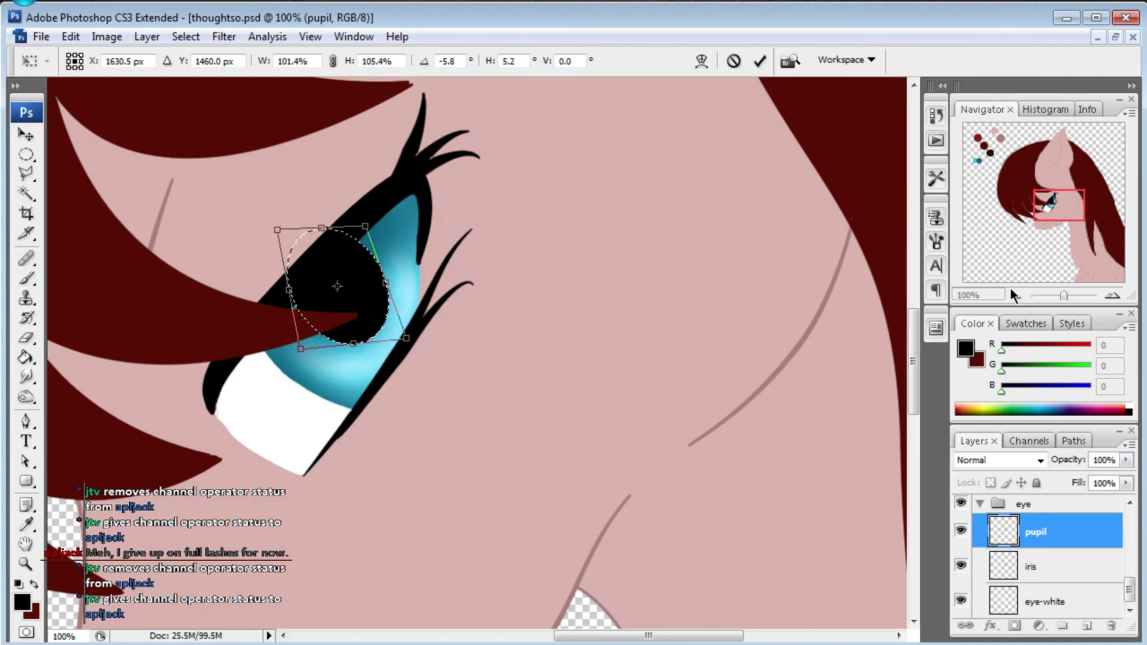
pyautogui.press('Return')
pyautogui.press('g')
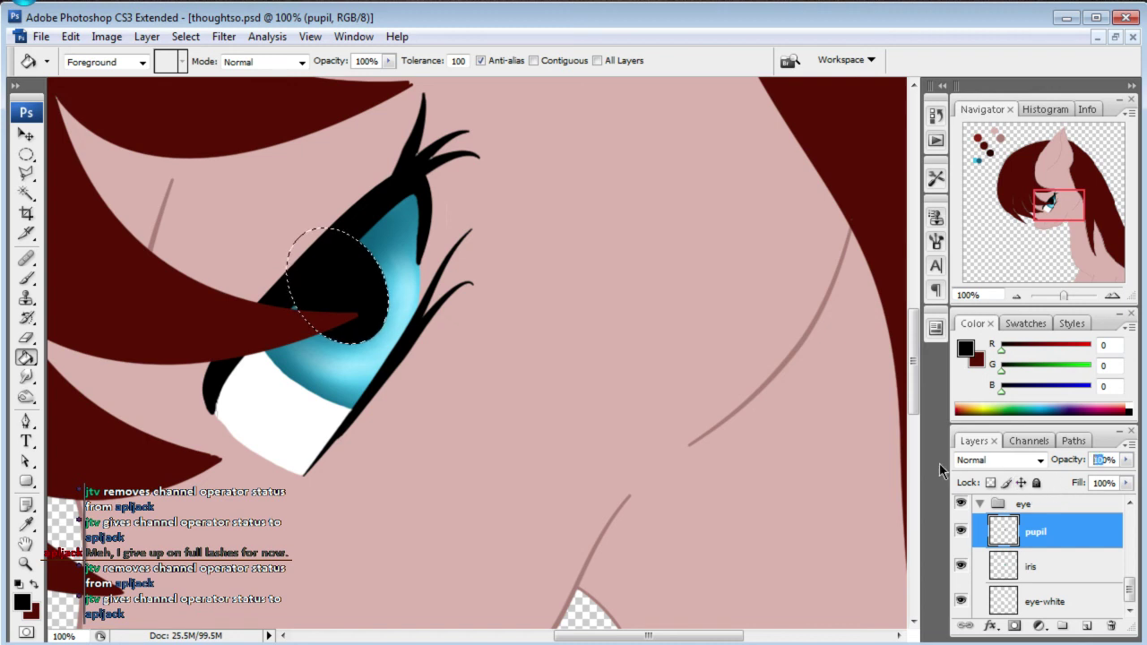
# - Set the pupil layer opacity to 80% and drop the selection
pyautogui.write('80')
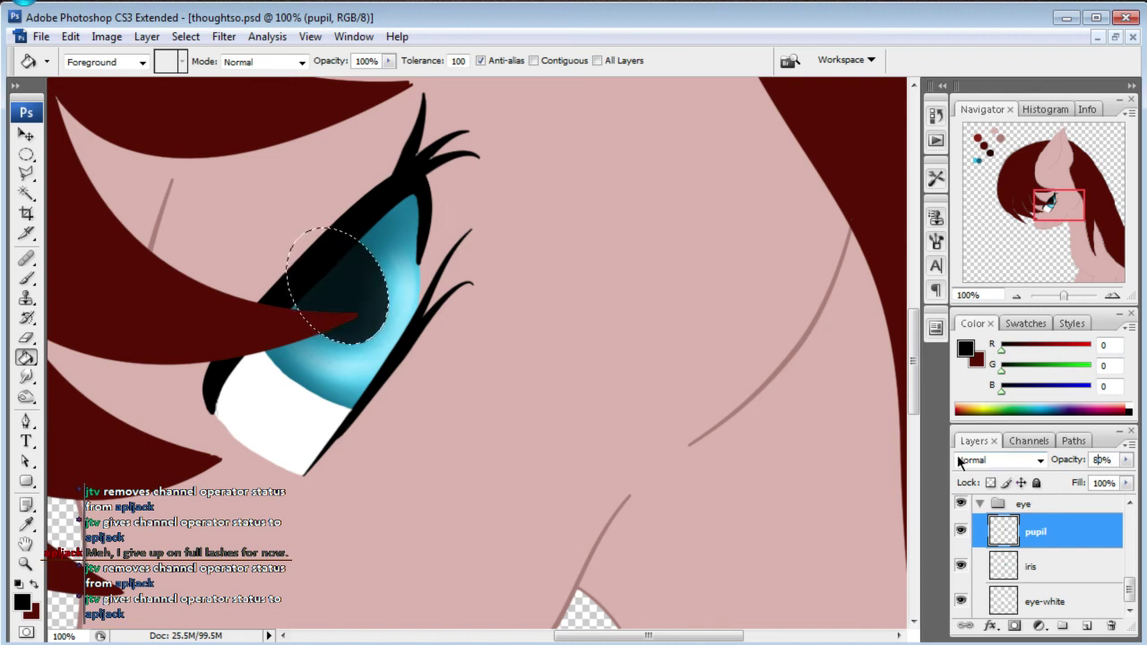
pyautogui.click(1040, 460)
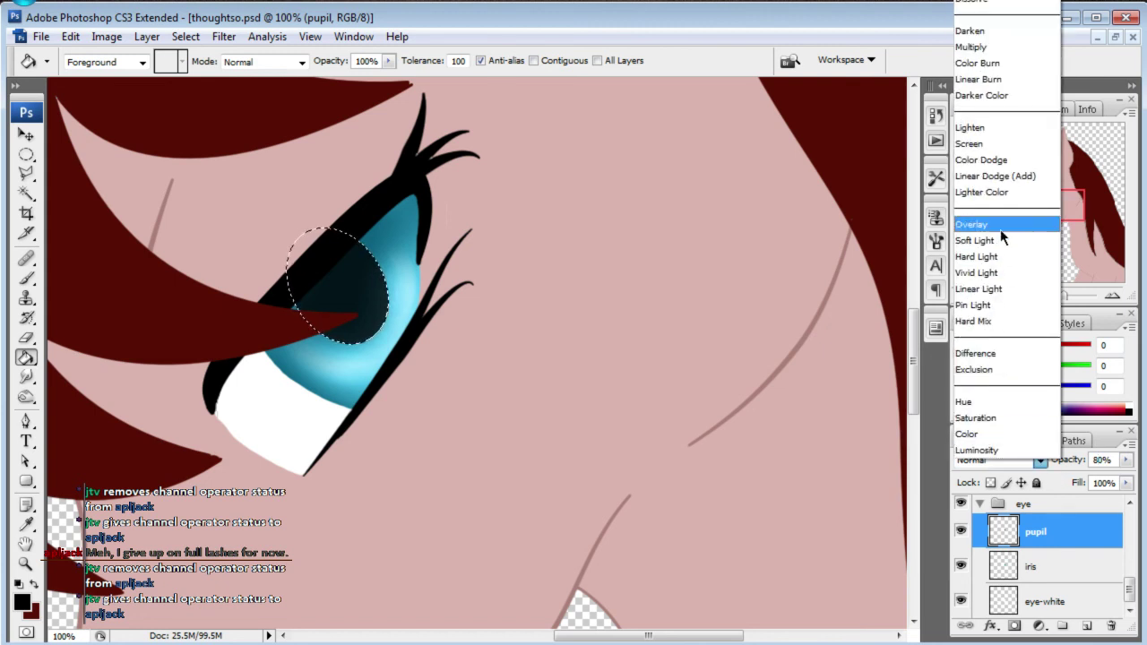
pyautogui.click(742, 31)
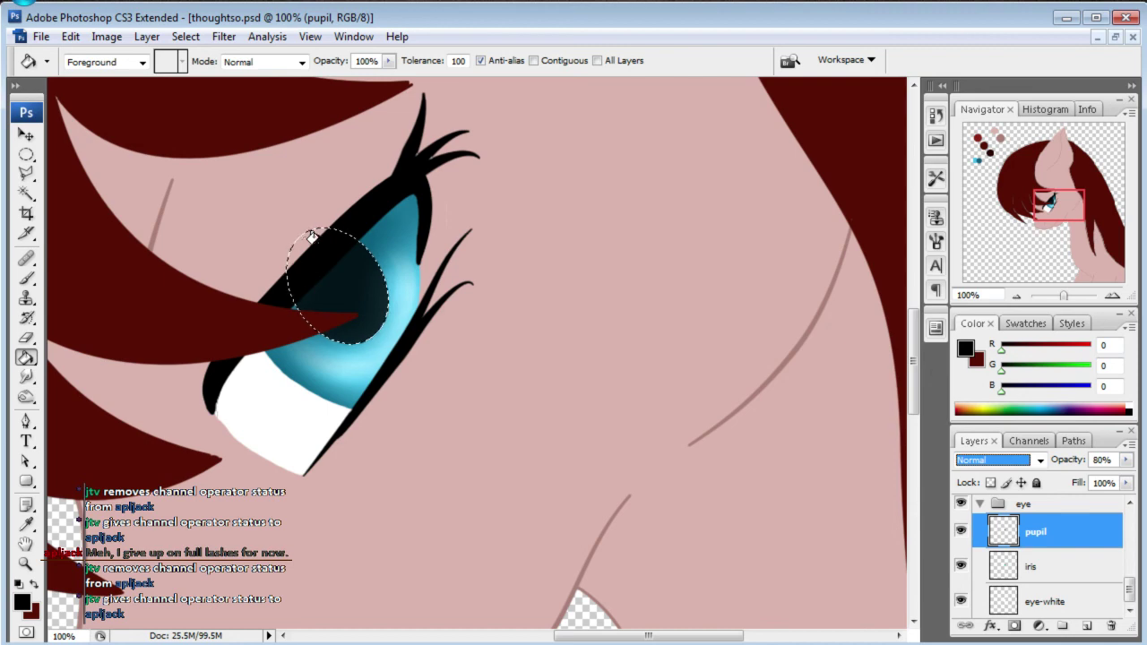
pyautogui.hotkey('ctrl', 'd')
# - Apply a Gaussian Blur of radius 10 to the pupil
pyautogui.click(224, 36)
pyautogui.moveTo(269, 217)
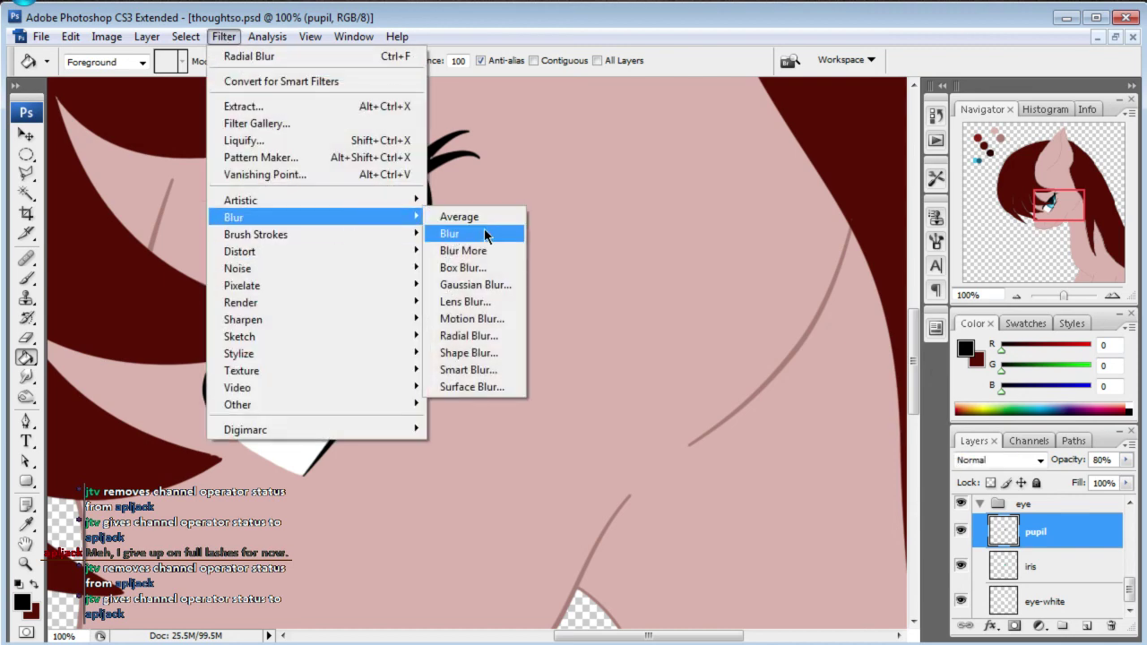
pyautogui.click(498, 285)
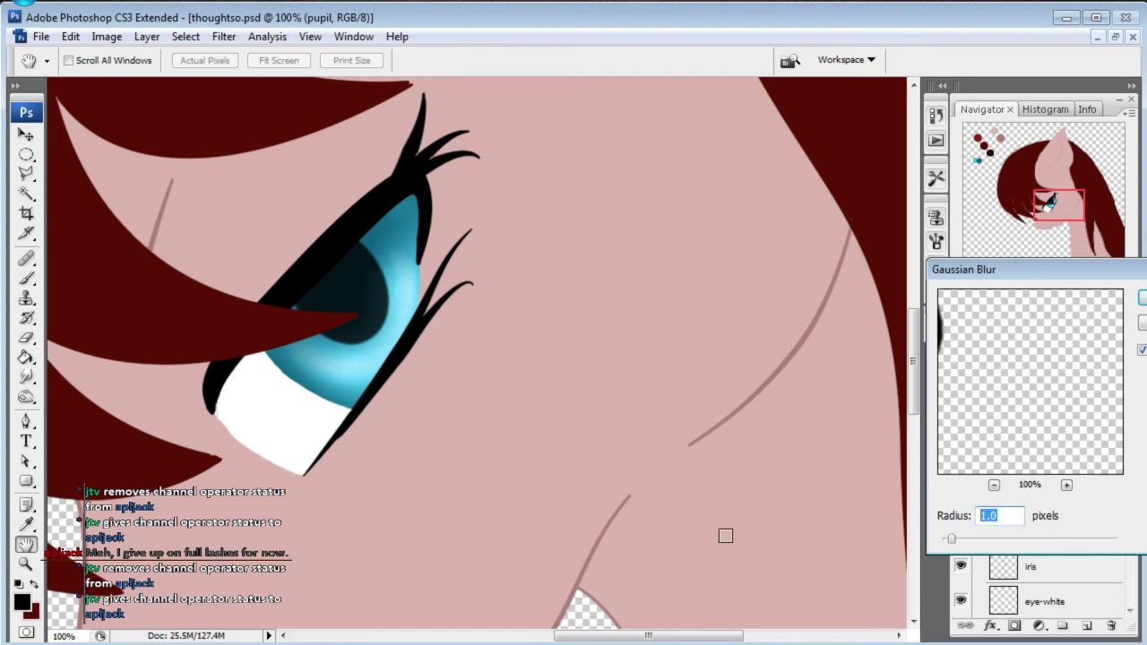
pyautogui.write('15')
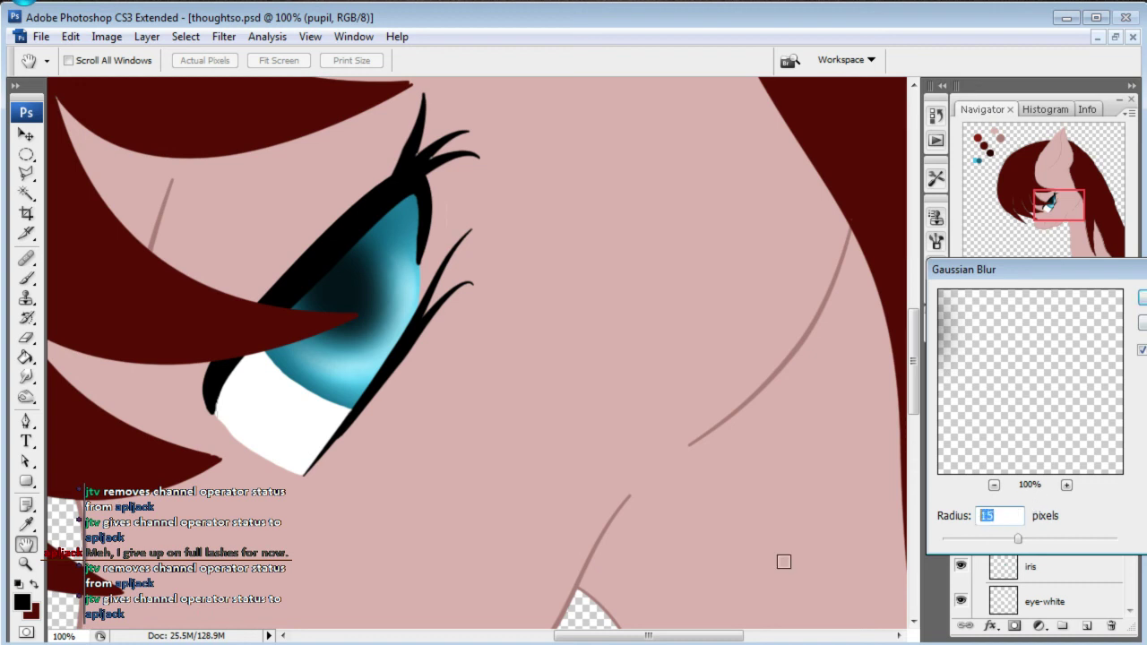
pyautogui.write('10')
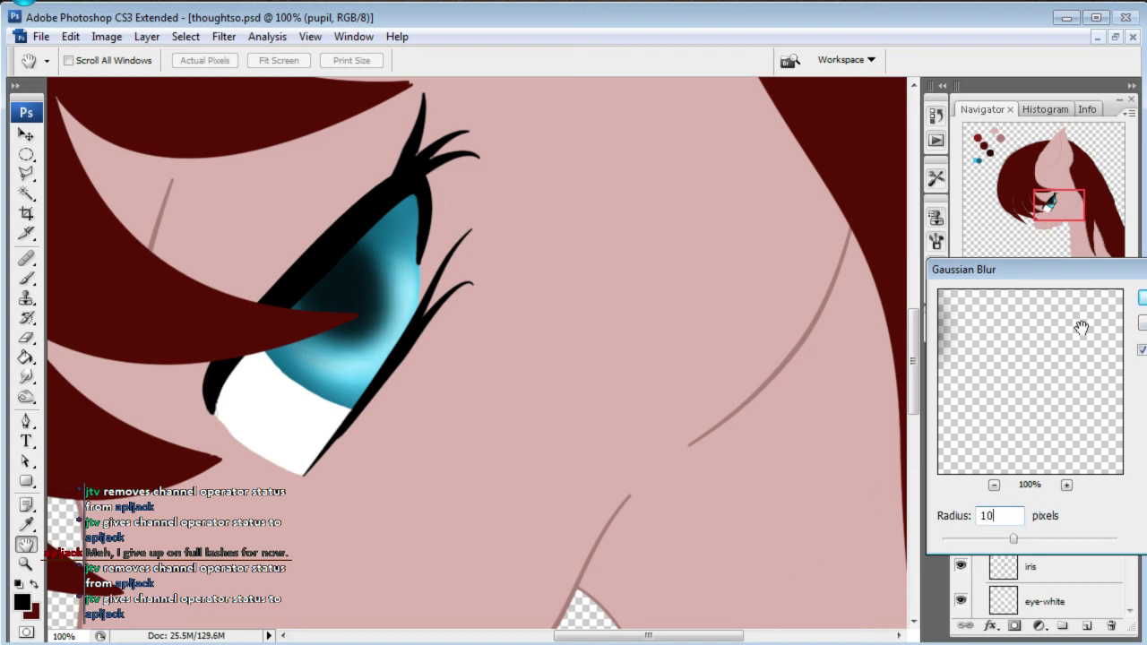
pyautogui.press('Return')
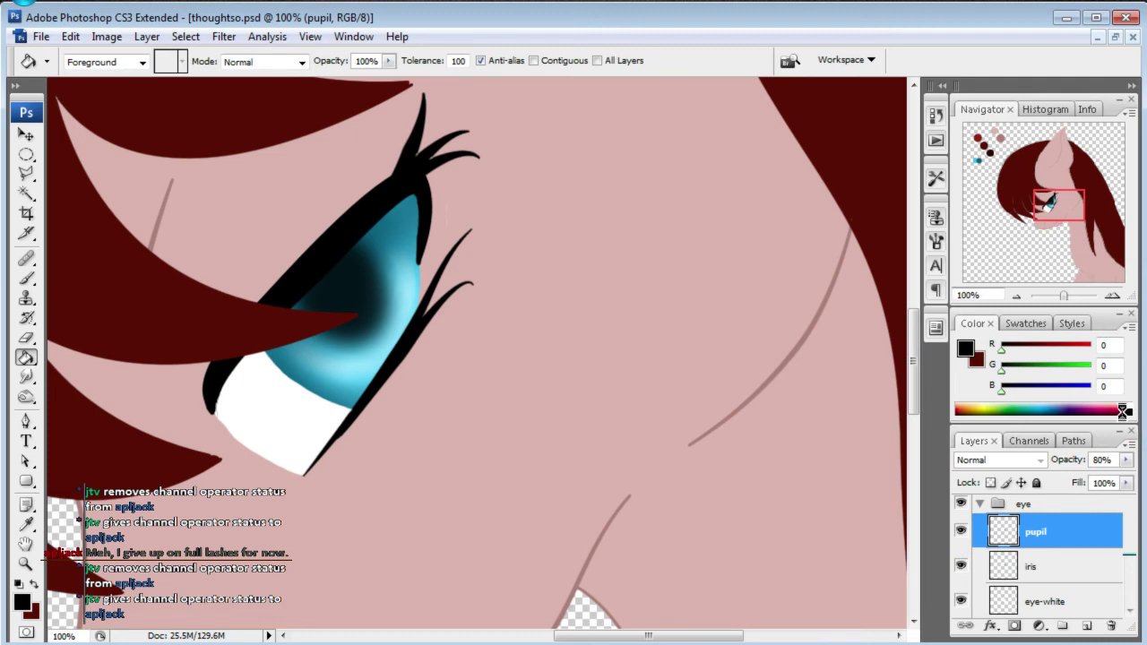
# - Raise the pupil opacity to 90% and apply a Radial zoom blur
pyautogui.write('90')
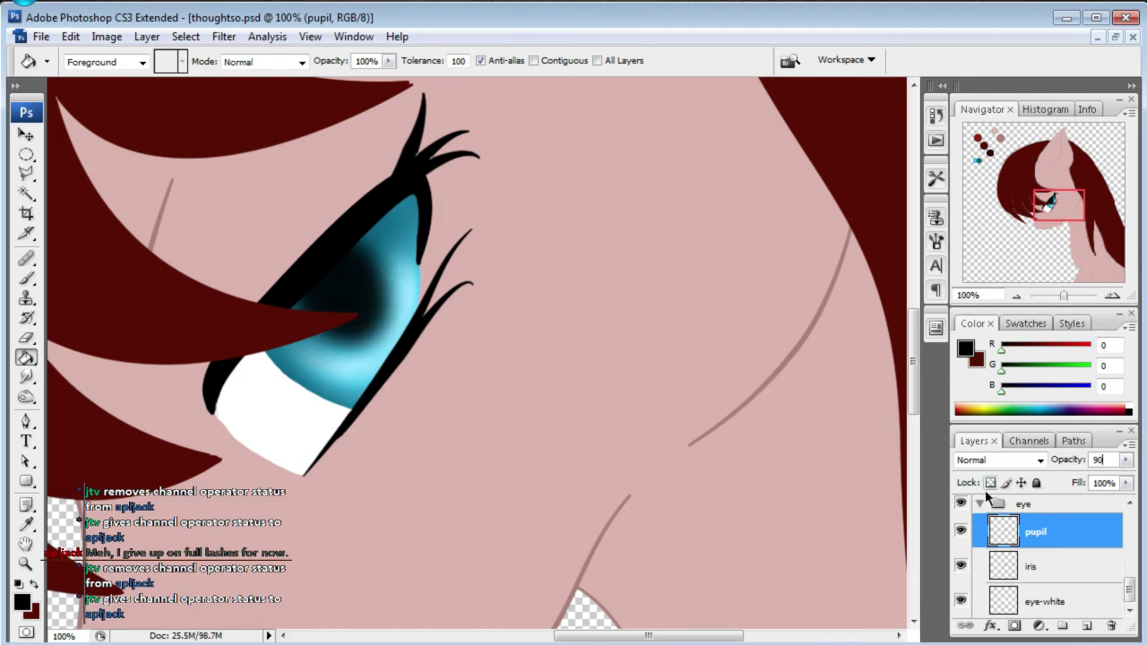
pyautogui.moveTo(1078, 211); pyautogui.dragTo(1072, 215)
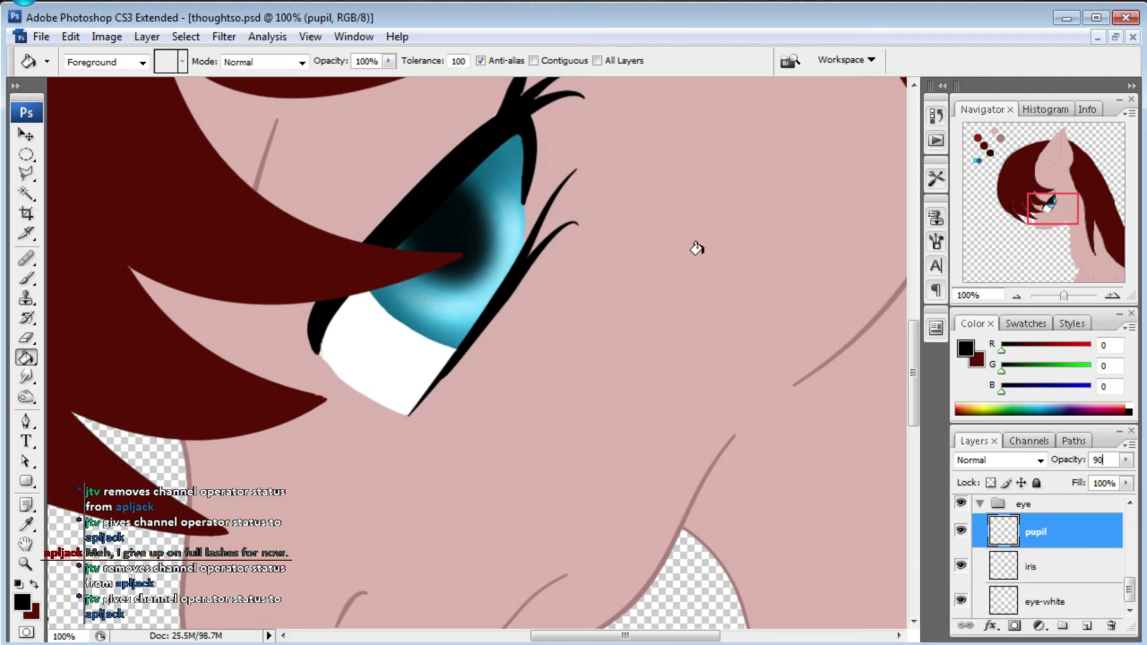
pyautogui.click(226, 37)
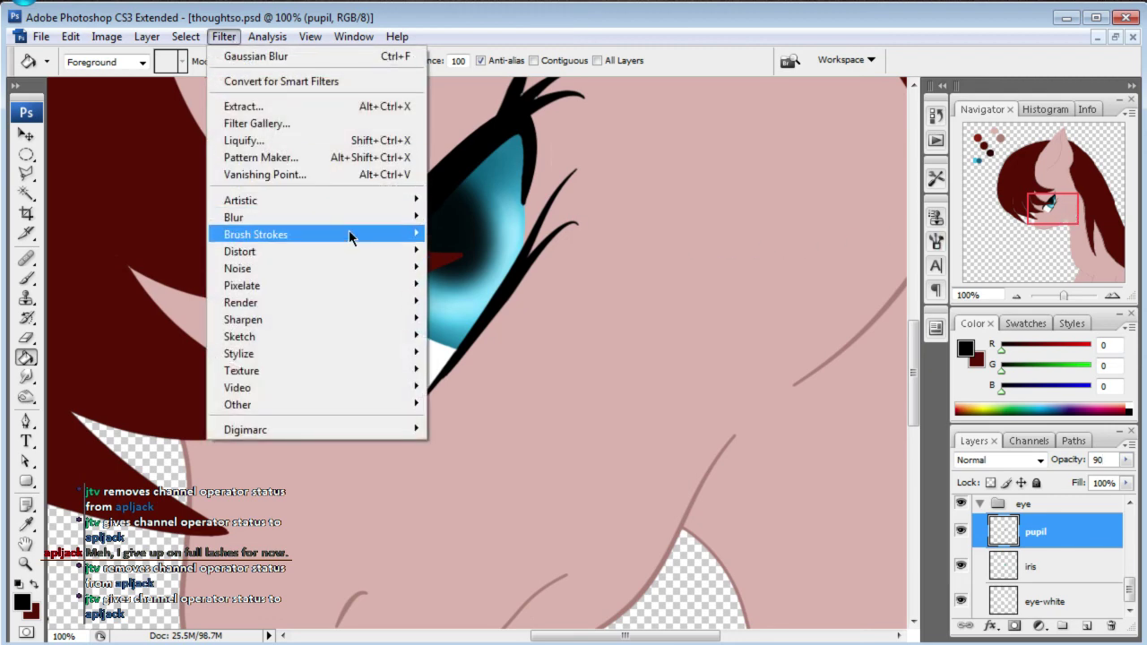
pyautogui.moveTo(233, 217)
pyautogui.click(487, 334)
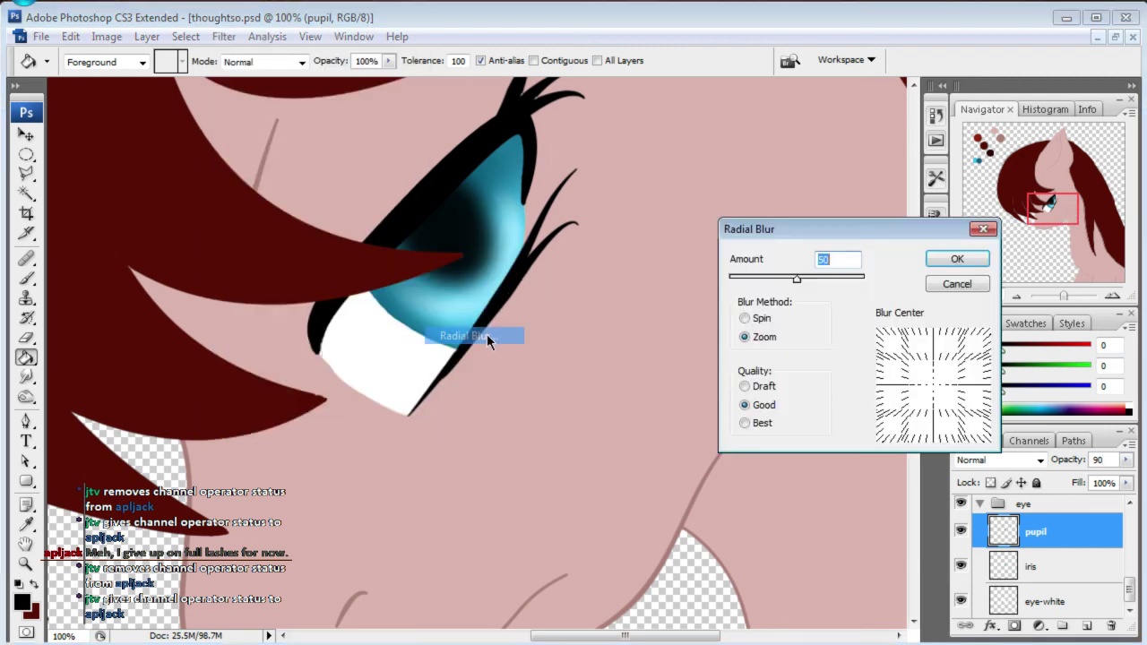
pyautogui.click(957, 259)
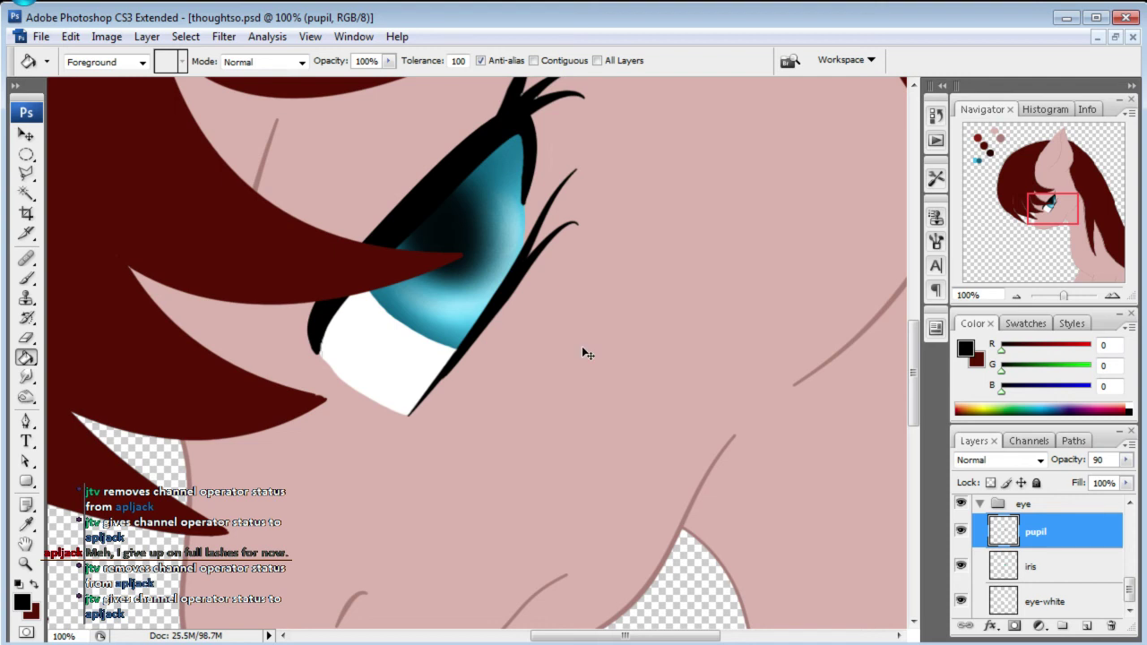
# - Nudge the pupil left, rotate it to match the eye, then zoom out to the whole pony
pyautogui.hotkey('ctrl', 'Left')
pyautogui.hotkey('ctrl', 'Left')
pyautogui.hotkey('ctrl', 'Left')
pyautogui.hotkey('ctrl', 't')
pyautogui.moveTo(551, 339); pyautogui.dragTo(567, 318)
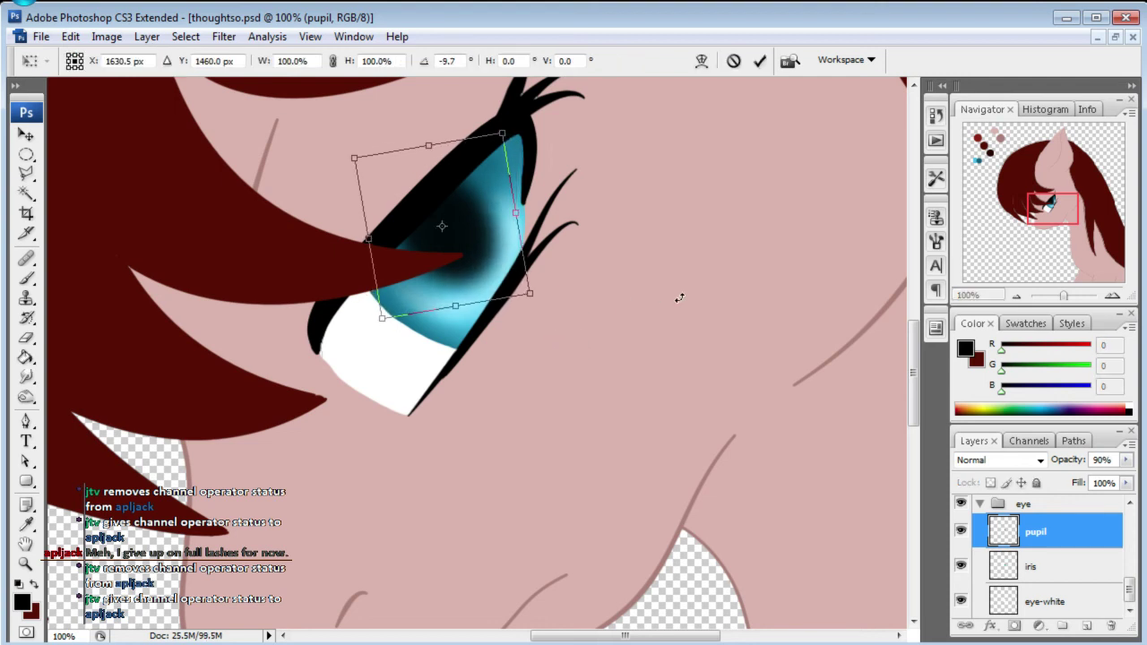
pyautogui.press('Return')
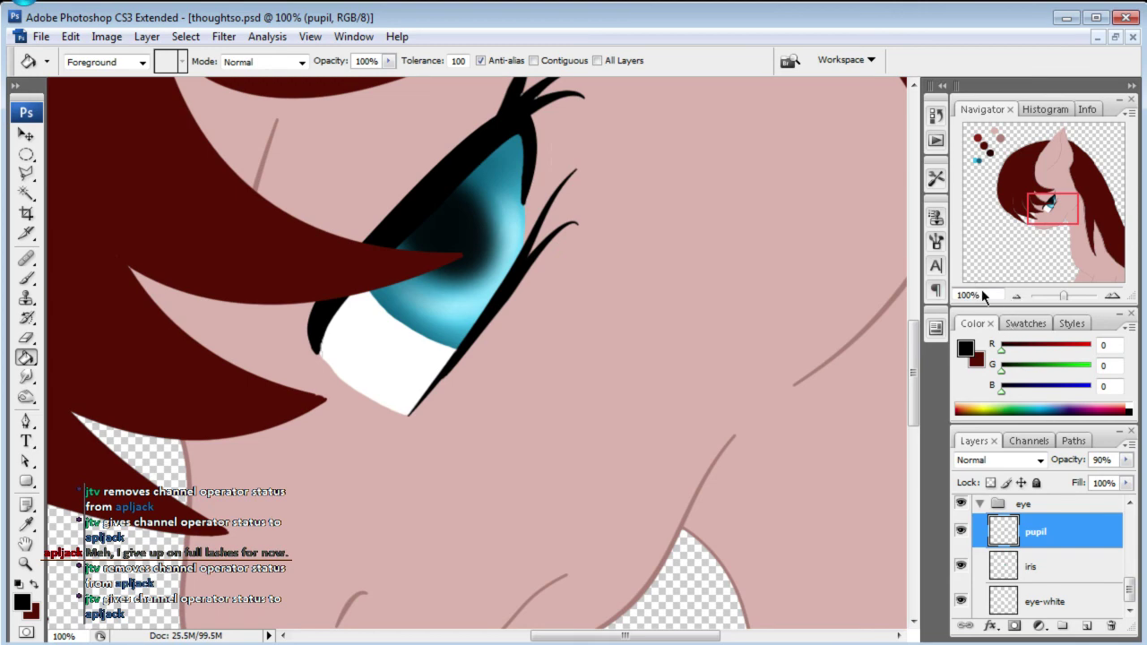
pyautogui.write('25')
pyautogui.press('Return')
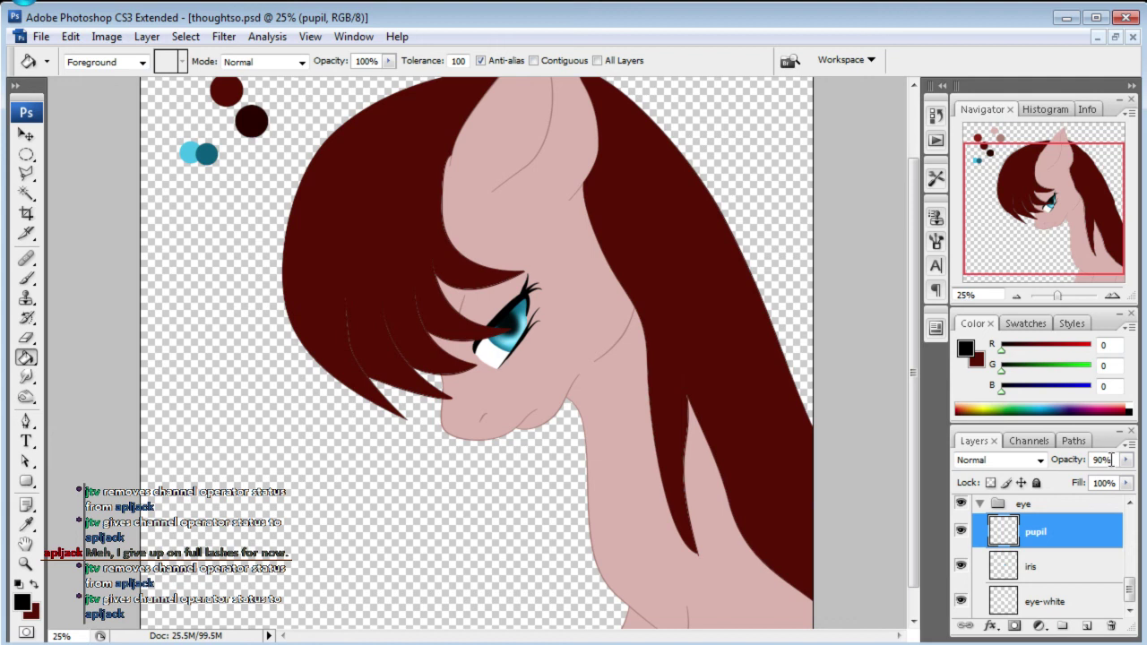
# - Set the pupil layer to 100% opacity and select the mane-base layer
pyautogui.write('100')
pyautogui.moveTo(1054, 203); pyautogui.dragTo(1053, 195)
pyautogui.moveTo(1129, 588); pyautogui.dragTo(1130, 507)
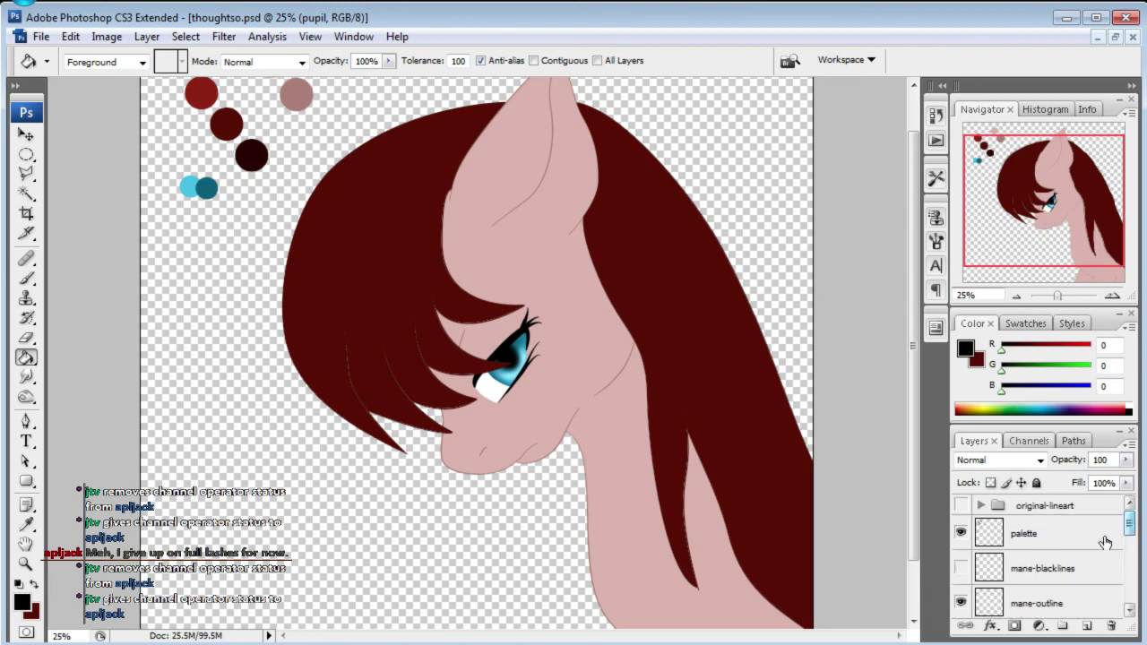
pyautogui.click(1045, 573)
pyautogui.click(1129, 610)
pyautogui.click(1055, 580)
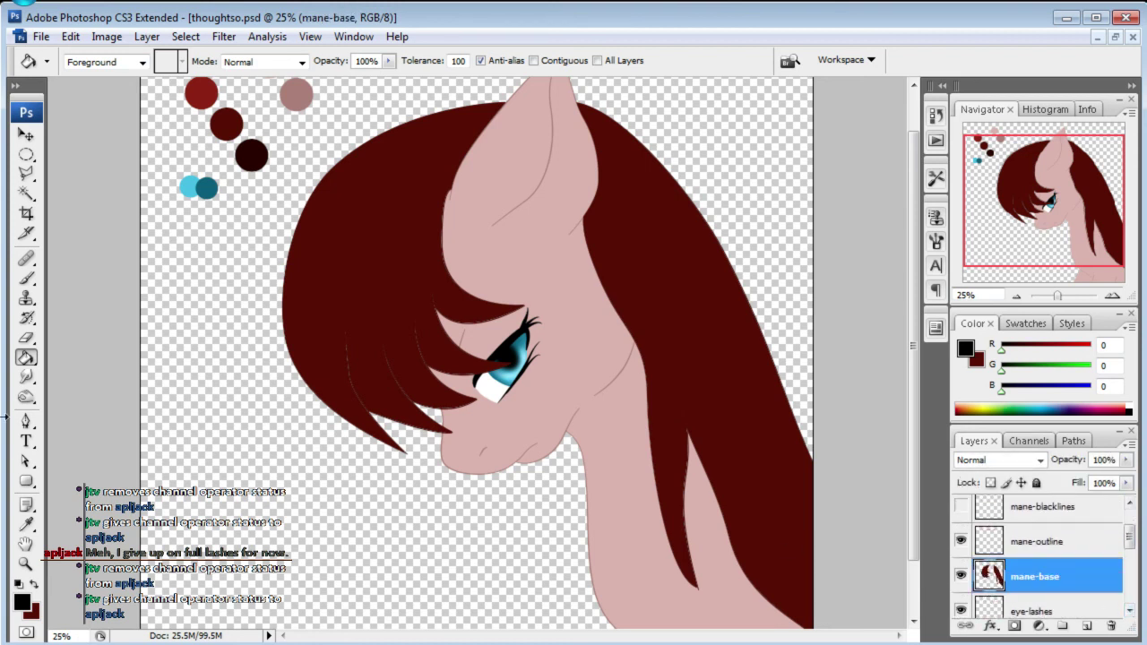
# - Choose the Brush tool in the dark mane red with the 19 px hard round preset
pyautogui.click(34, 583)
pyautogui.click(26, 278)
pyautogui.click(124, 62)
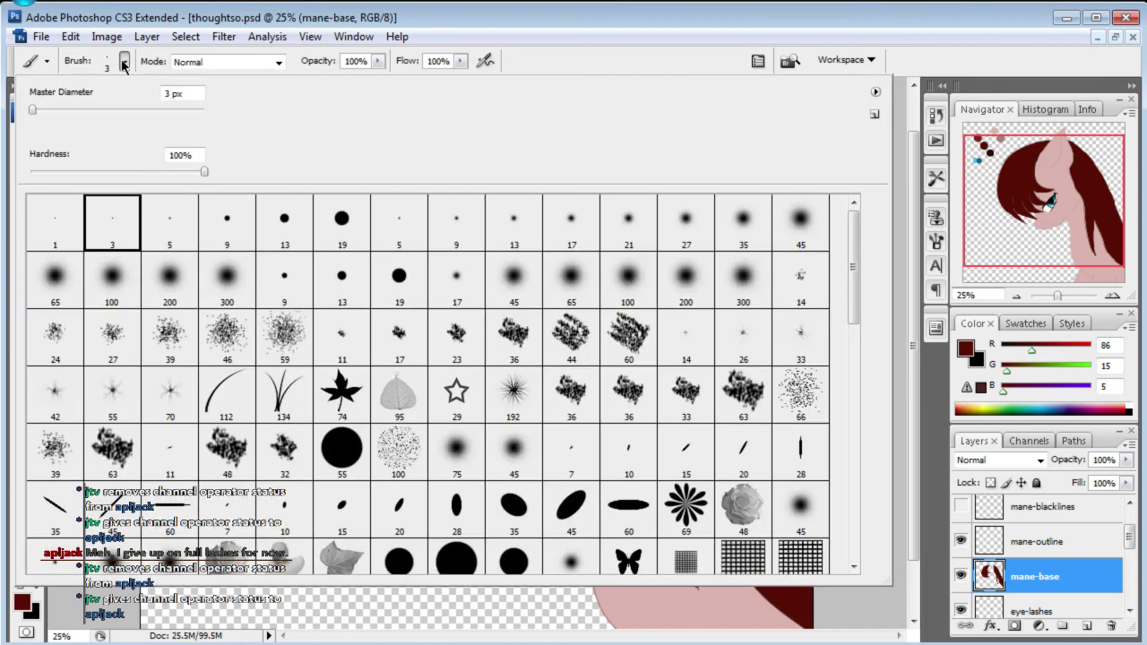
pyautogui.click(344, 222)
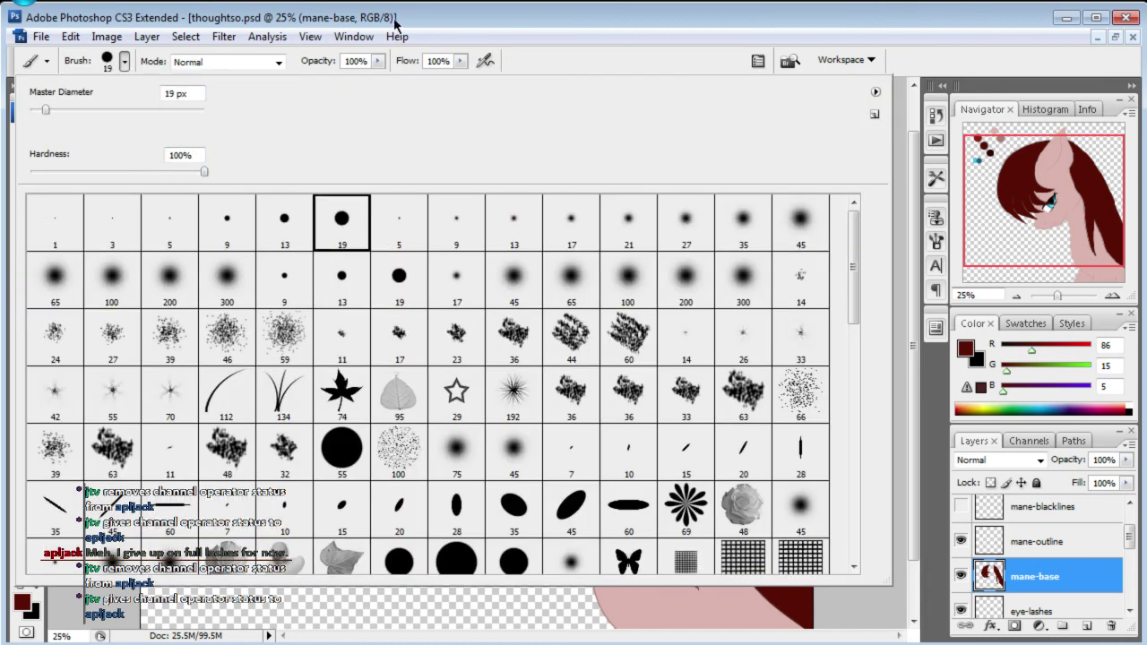
pyautogui.click(395, 22)
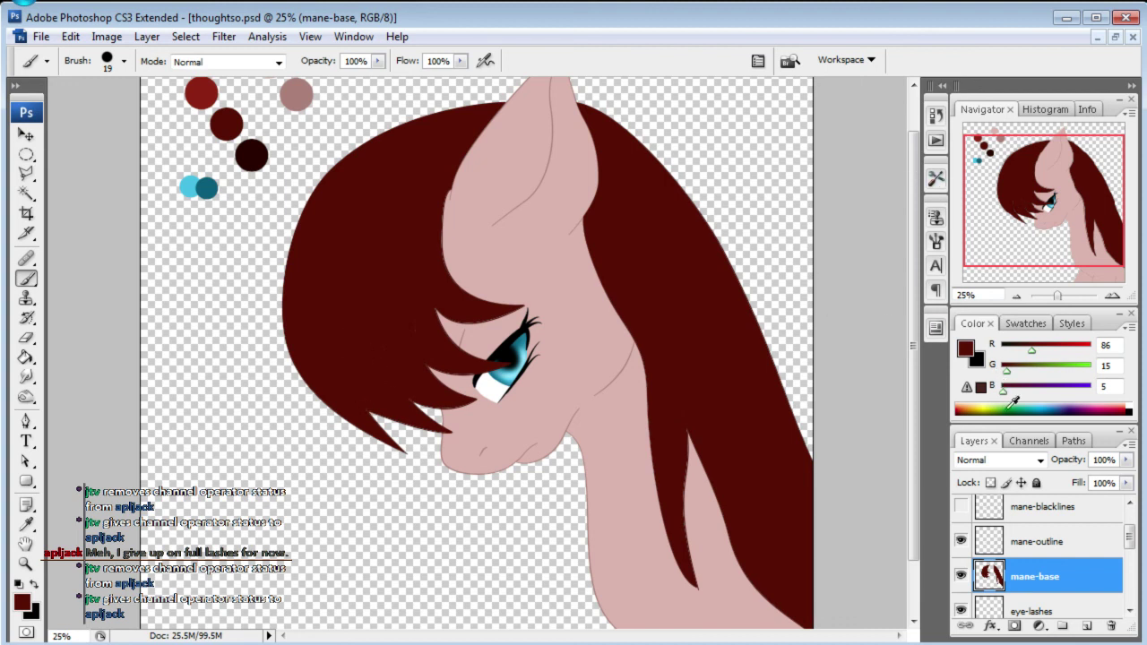
# - Make mane-outline the active layer
pyautogui.moveTo(1025, 214); pyautogui.dragTo(1025, 211)
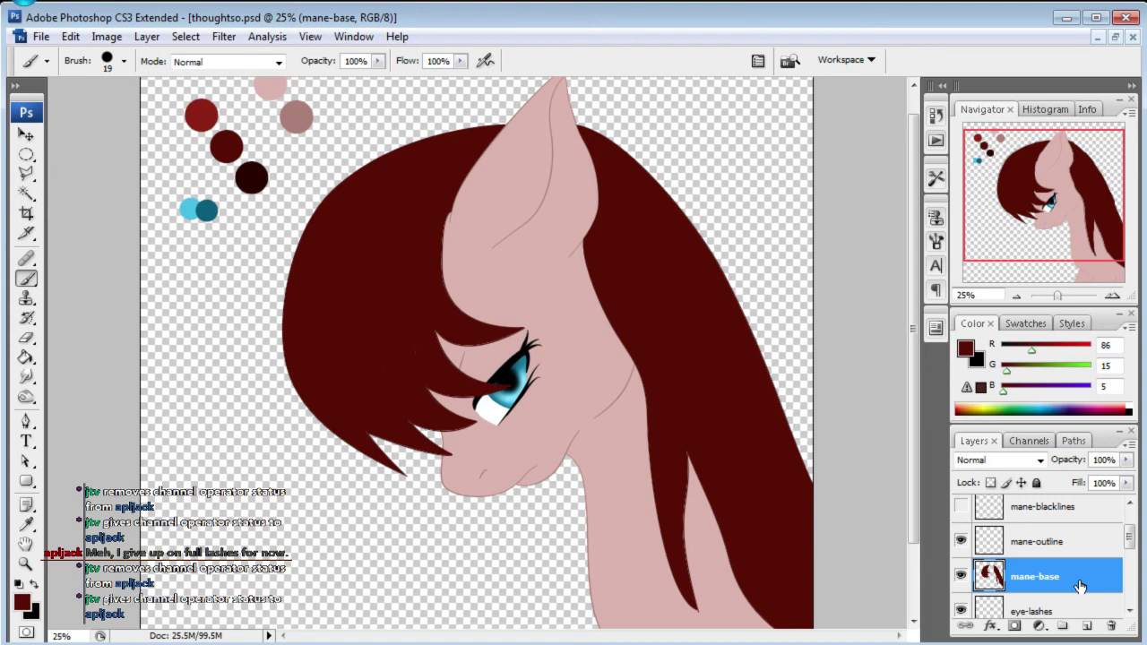
pyautogui.click(1042, 551)
pyautogui.moveTo(1128, 539); pyautogui.dragTo(1133, 581)
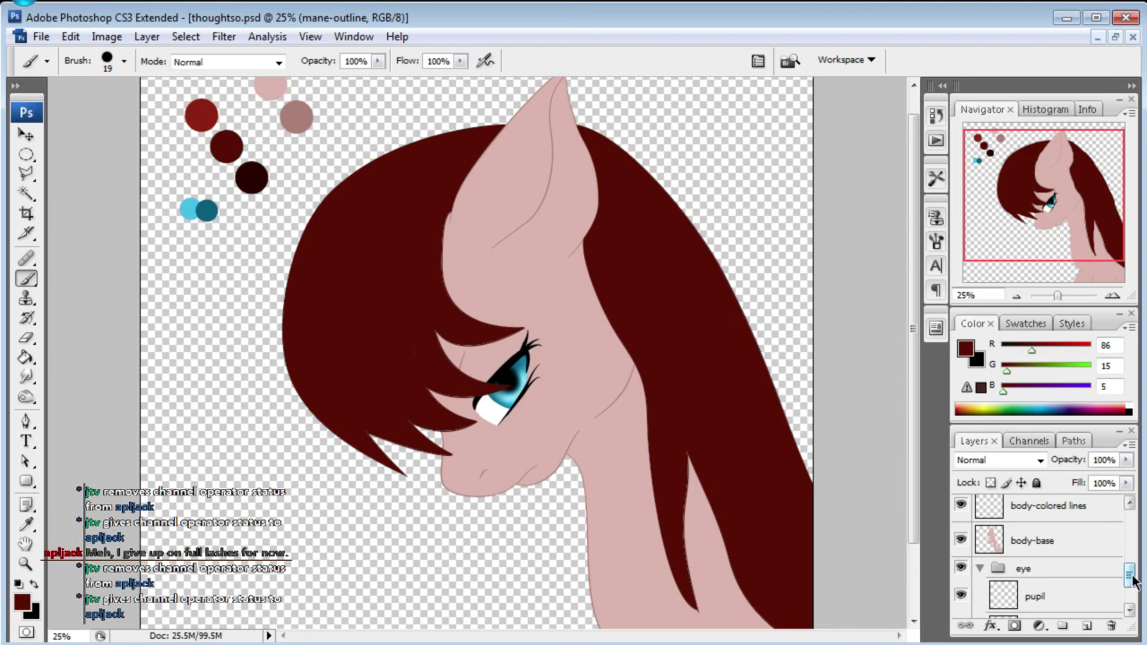
# - Add a new layer above pupil and name it 'white-spots'
pyautogui.moveTo(1133, 581); pyautogui.dragTo(1134, 606)
pyautogui.click(1052, 549)
pyautogui.click(1086, 625)
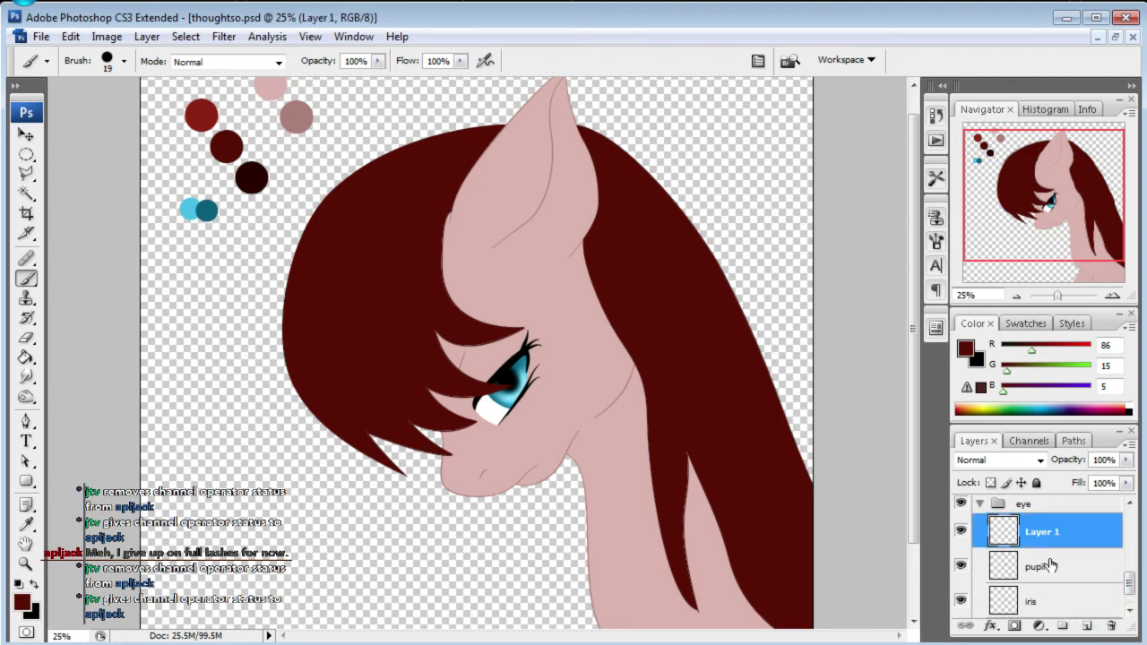
pyautogui.doubleClick(1041, 532)
pyautogui.write('whit')
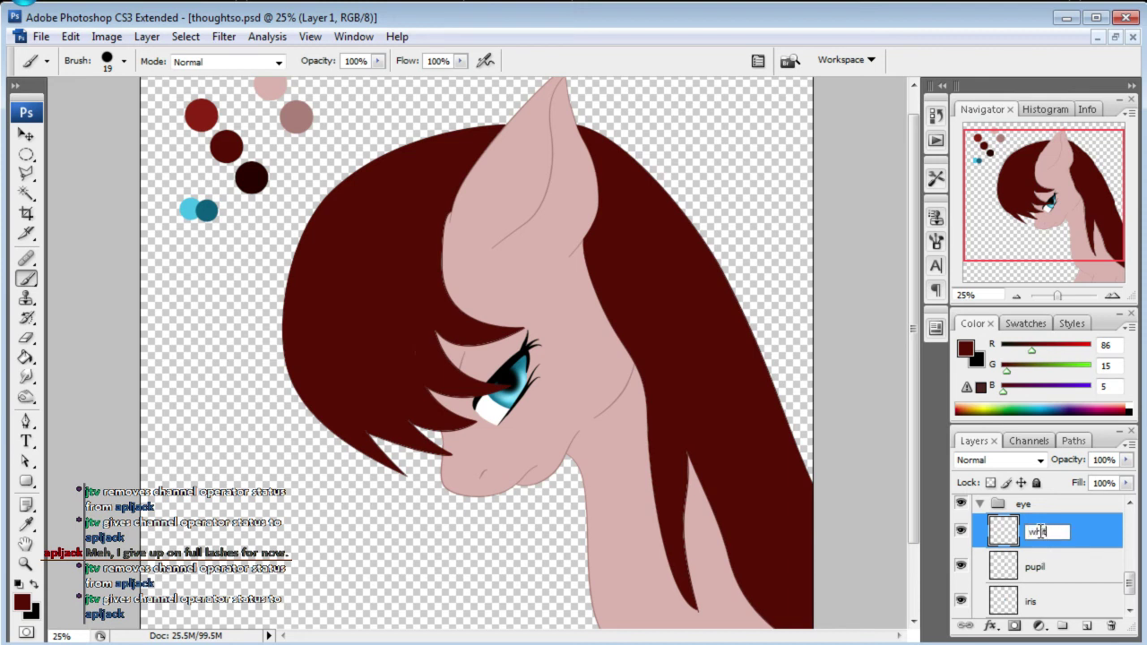
pyautogui.write('e-spots')
pyautogui.press('Return')
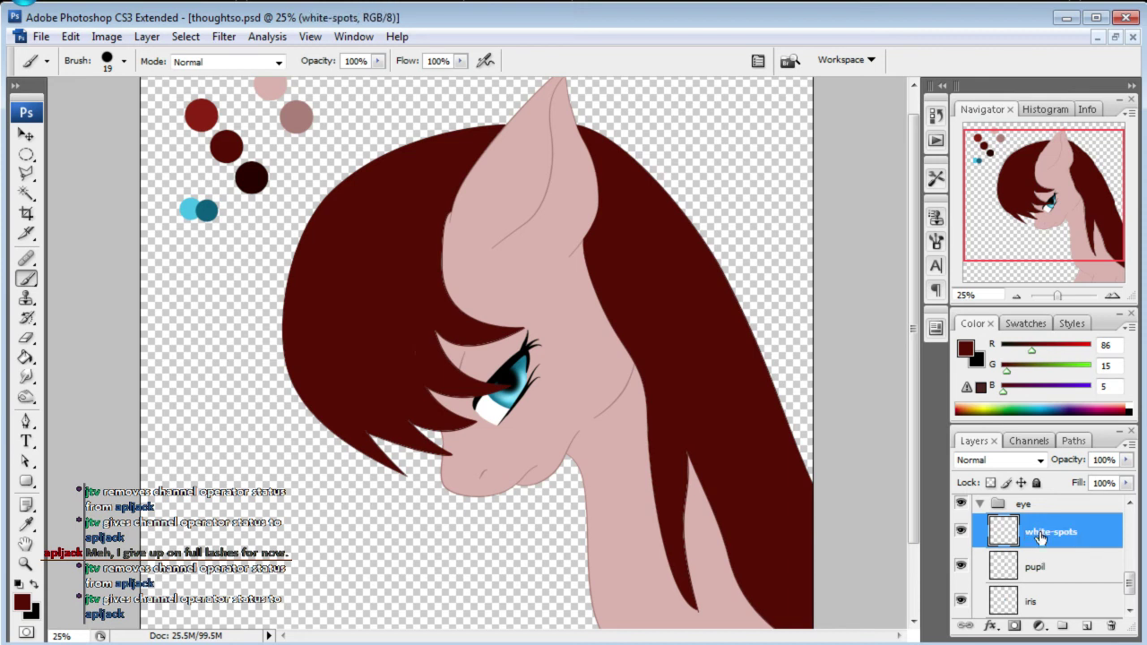
# - Zoom the view to 150% on the eye
pyautogui.click(969, 295)
pyautogui.write('50')
pyautogui.press('Return')
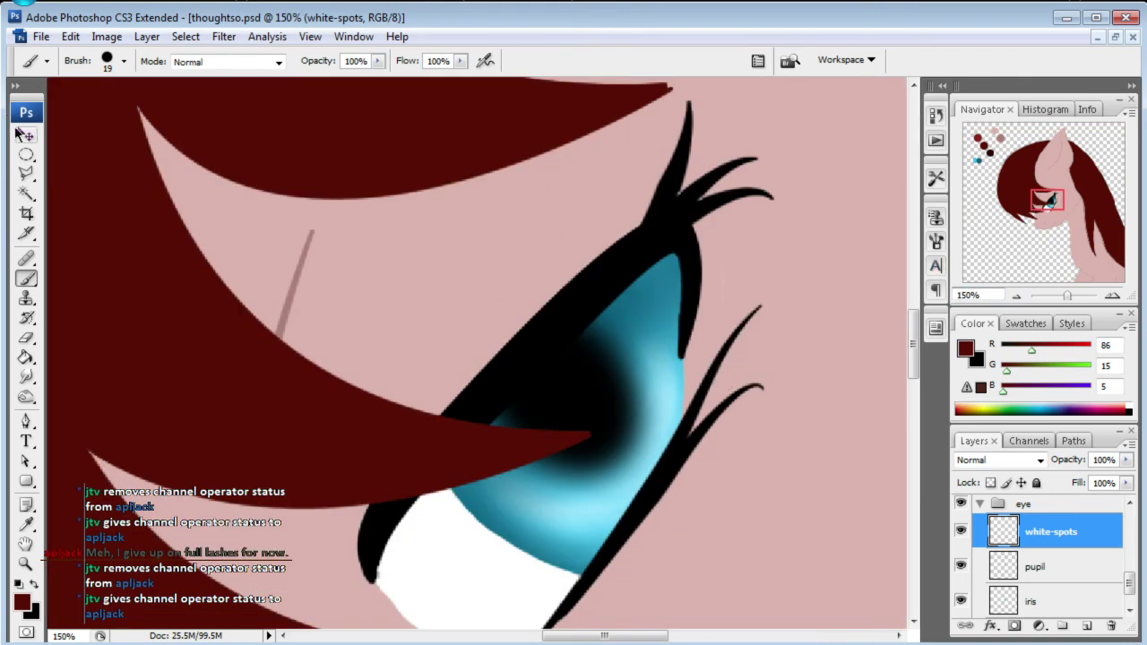
# - Draw an oval selection over the pupil's upper part and fill it with pure white
pyautogui.rightClick(26, 154)
pyautogui.click(96, 165)
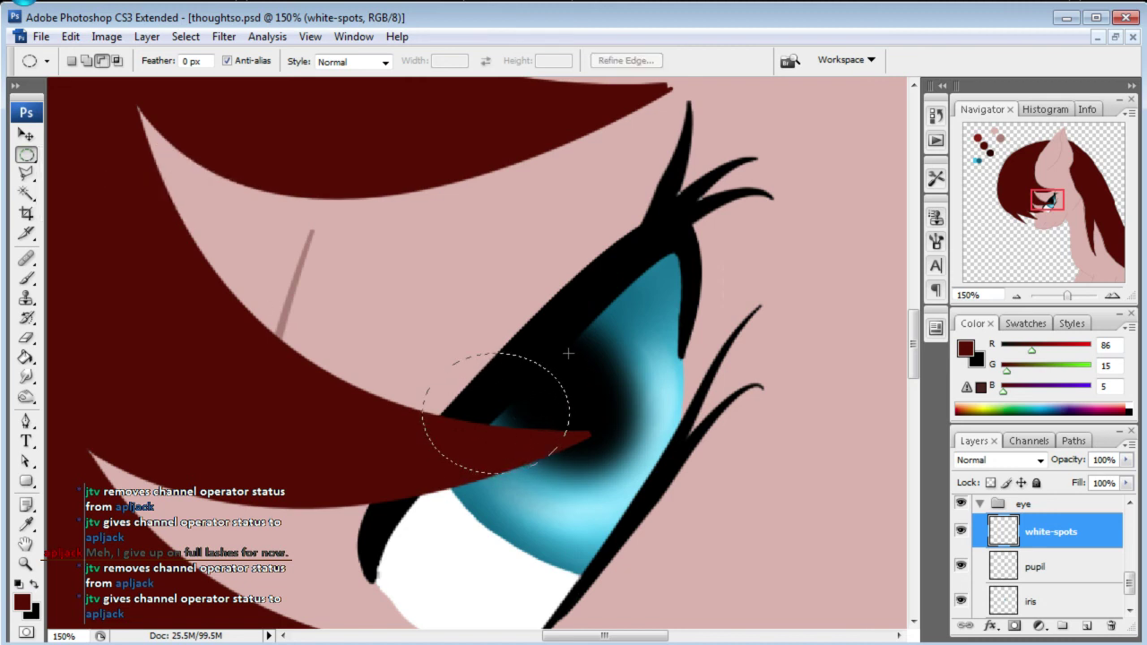
pyautogui.moveTo(491, 435); pyautogui.dragTo(575, 381)
pyautogui.click(22, 602)
pyautogui.moveTo(554, 229); pyautogui.dragTo(541, 217)
pyautogui.click(952, 211)
pyautogui.click(26, 356)
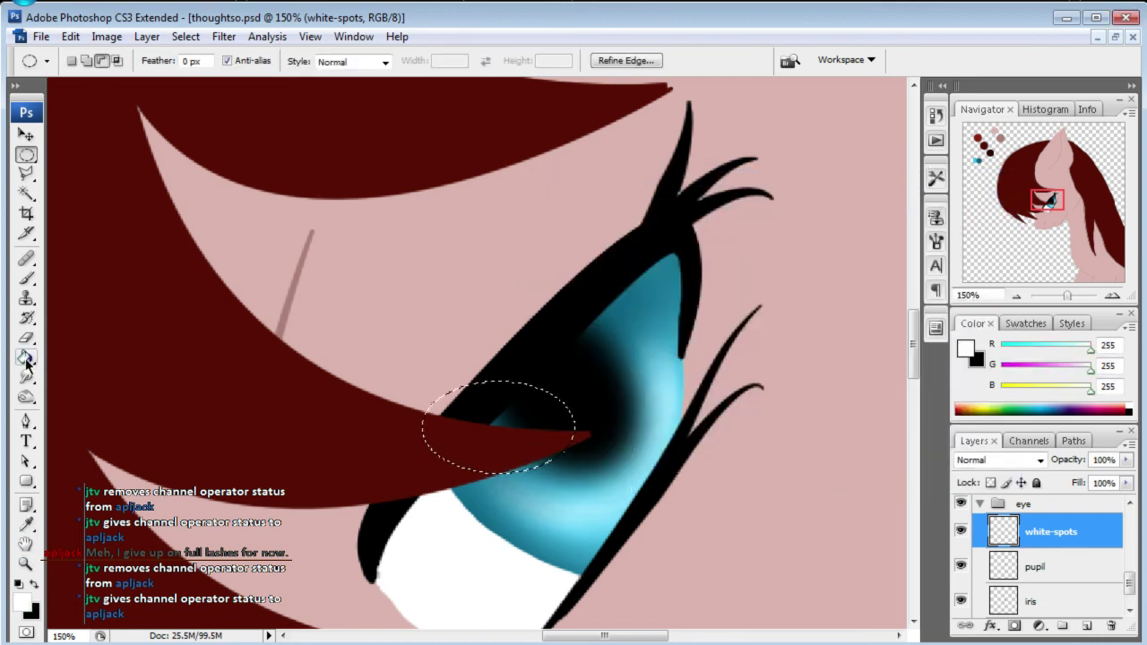
pyautogui.click(487, 395)
# - Free-transform the white oval, tilting, resizing and repositioning it, then apply
pyautogui.hotkey('ctrl', 't')
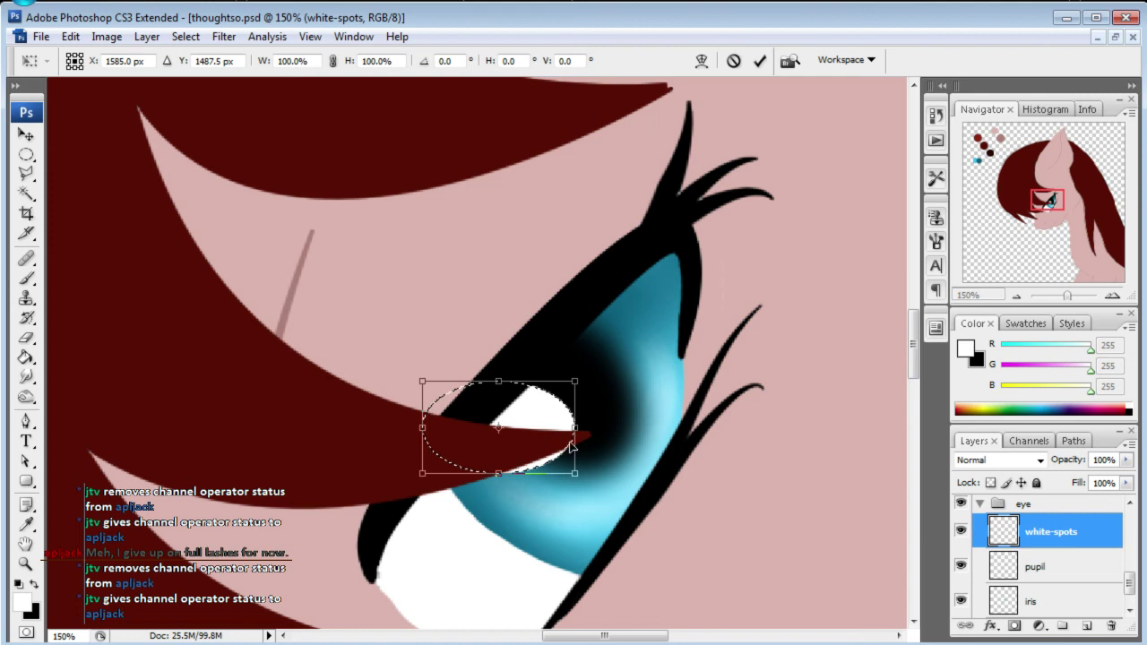
pyautogui.moveTo(613, 376); pyautogui.dragTo(590, 293)
pyautogui.moveTo(560, 224); pyautogui.dragTo(545, 219)
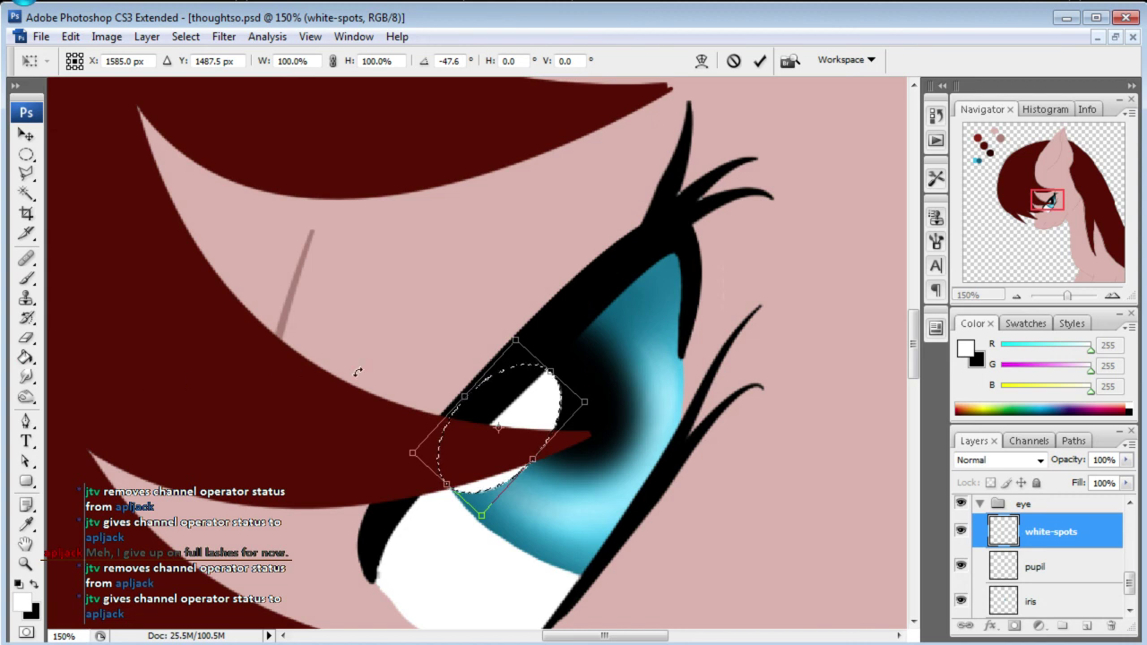
pyautogui.moveTo(515, 341); pyautogui.dragTo(495, 421)
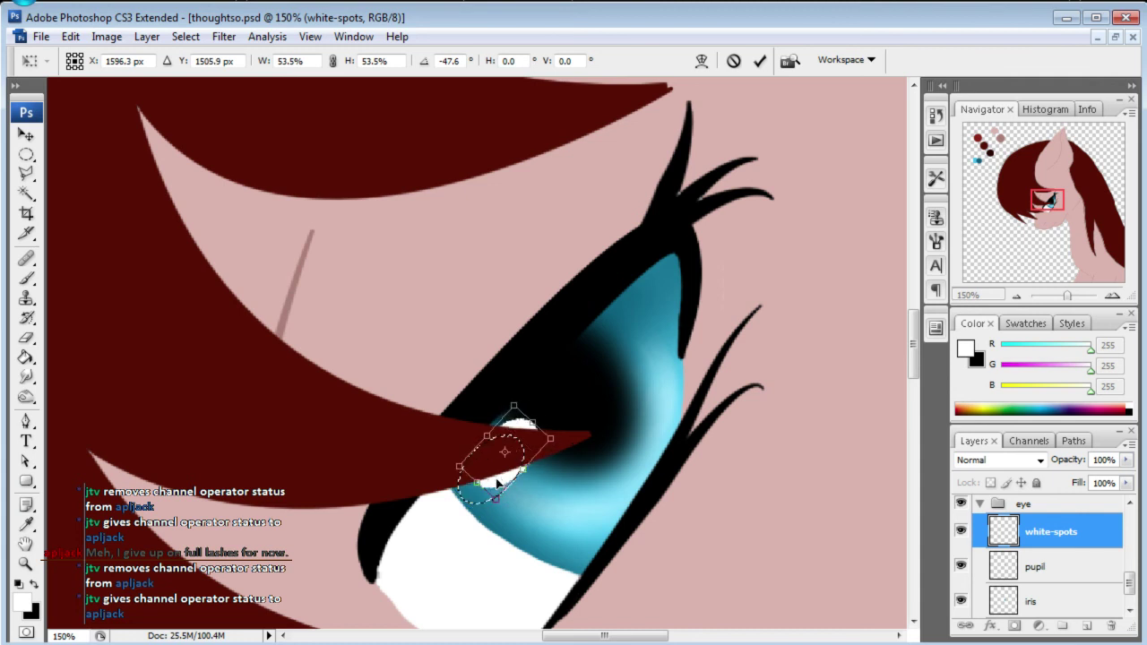
pyautogui.moveTo(493, 493)
pyautogui.mouseDown()
pyautogui.moveTo(467, 513)
pyautogui.moveTo(470, 503)
pyautogui.mouseUp()
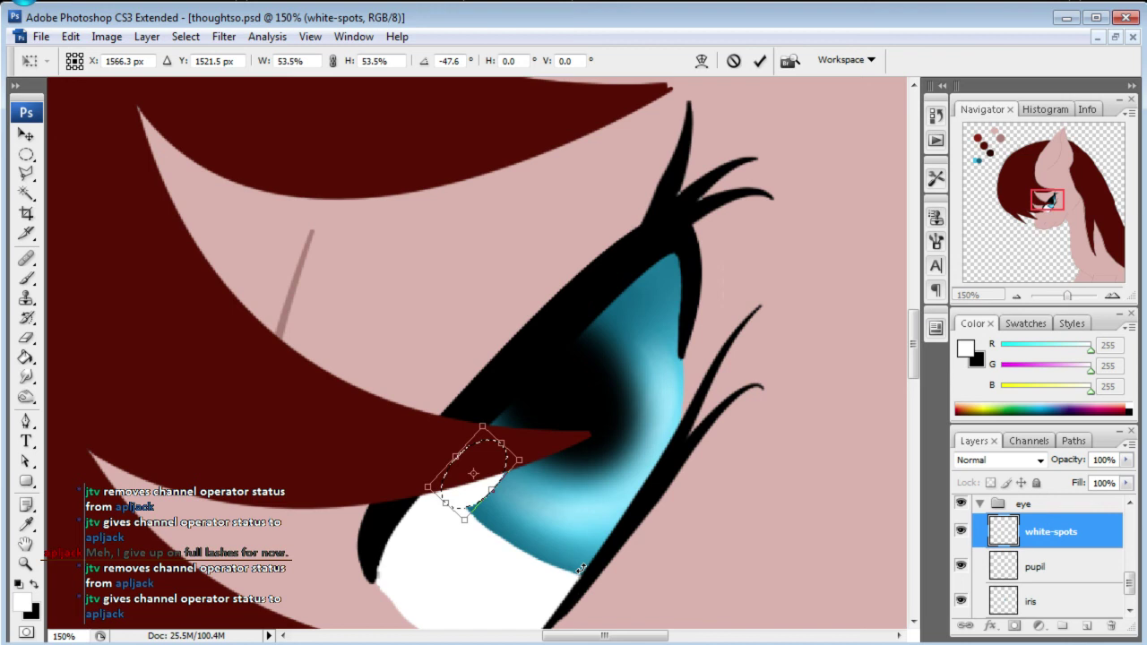
pyautogui.moveTo(521, 464); pyautogui.dragTo(556, 456)
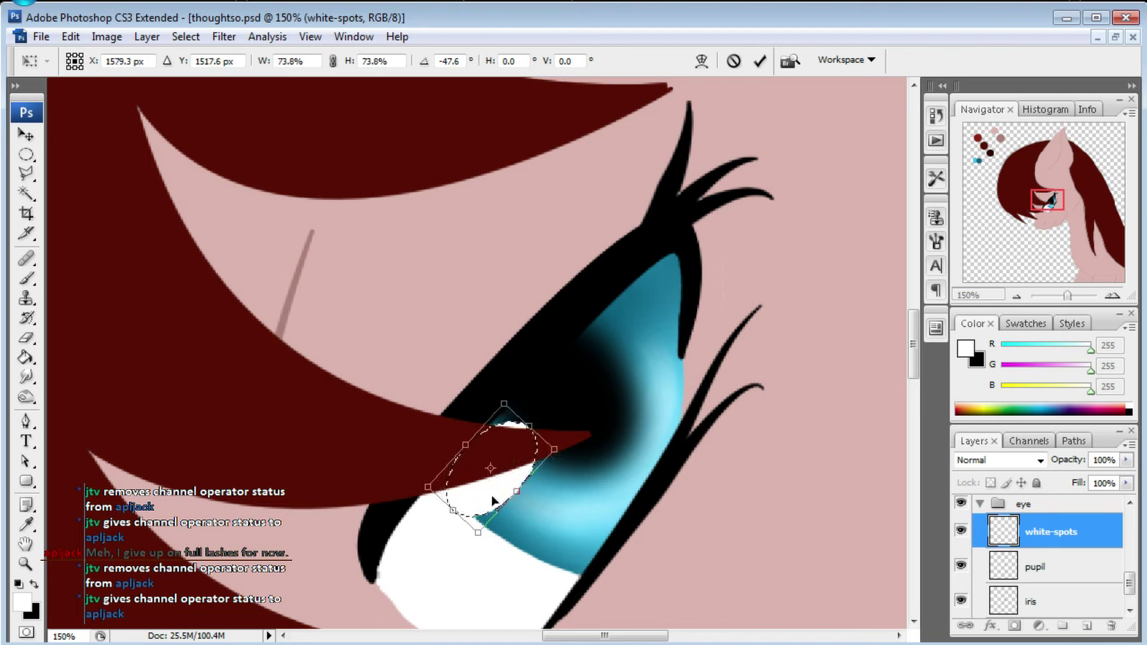
pyautogui.moveTo(492, 501); pyautogui.dragTo(485, 500)
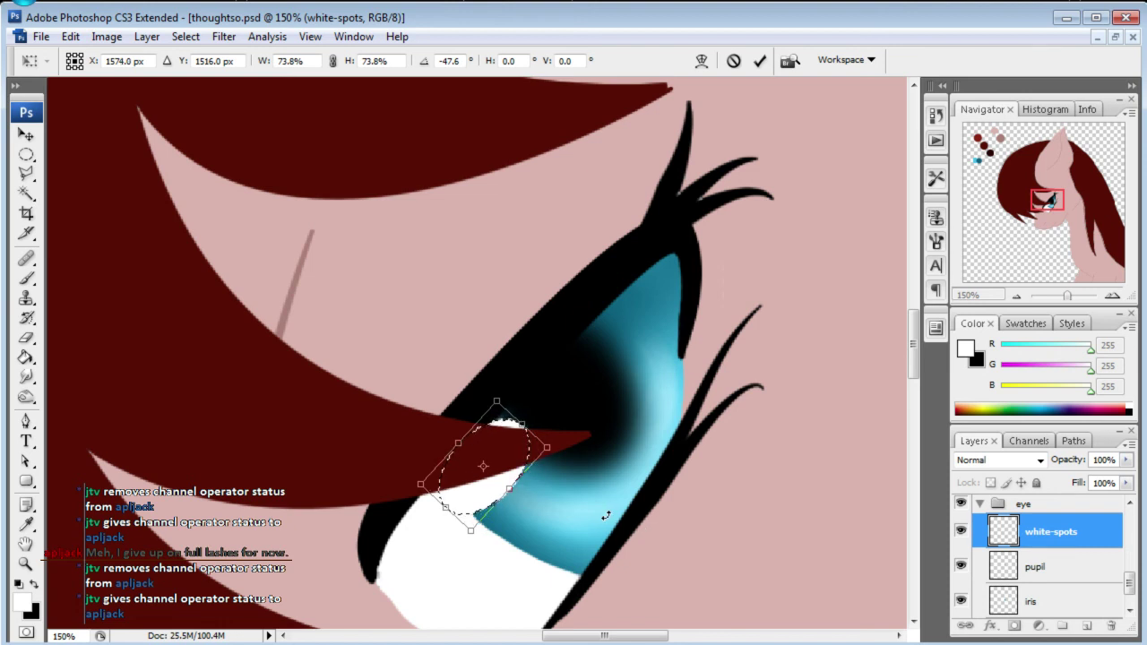
pyautogui.click(26, 154)
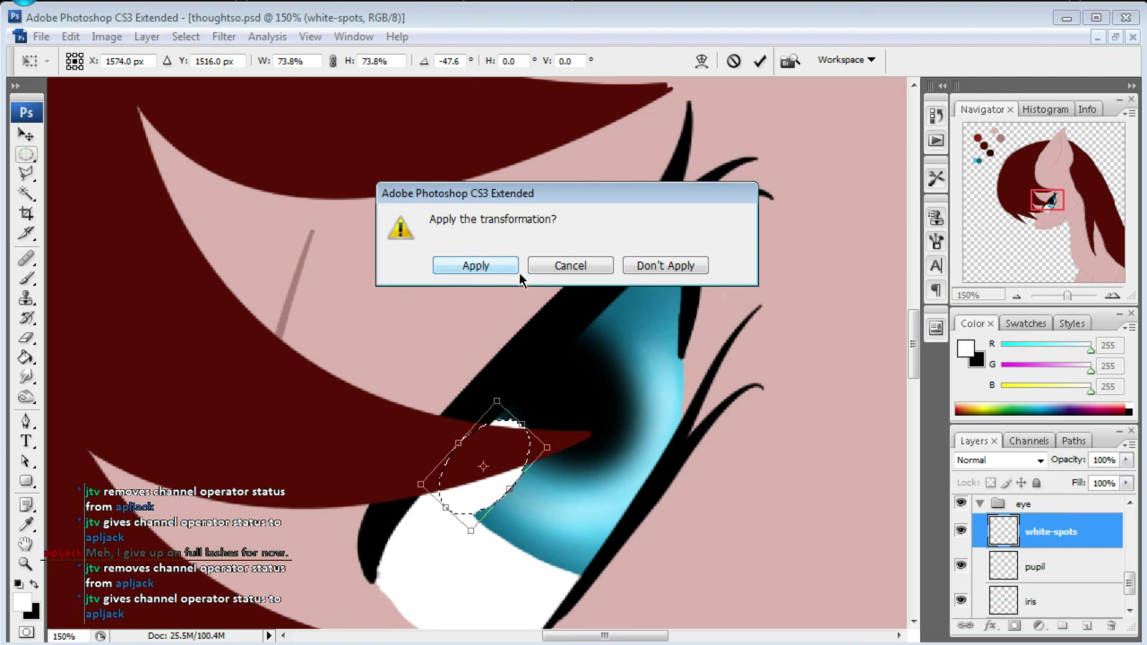
pyautogui.click(480, 267)
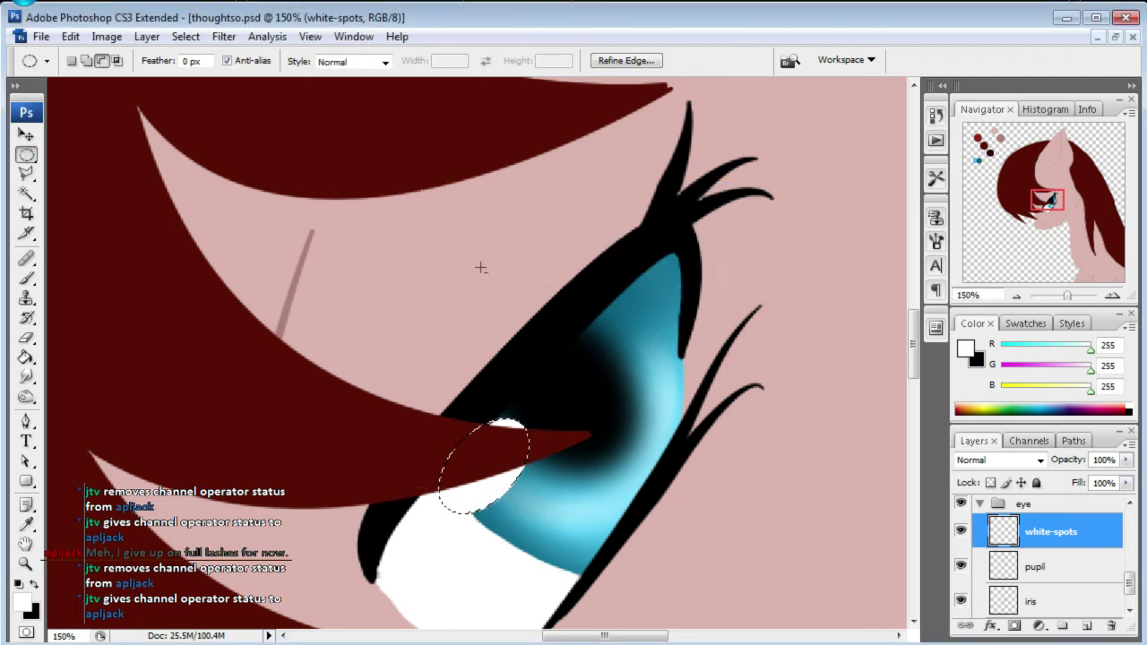
# - Warp the highlight by pulling its right, top, upper-right and lower edges, then commit
pyautogui.hotkey('ctrl', 't')
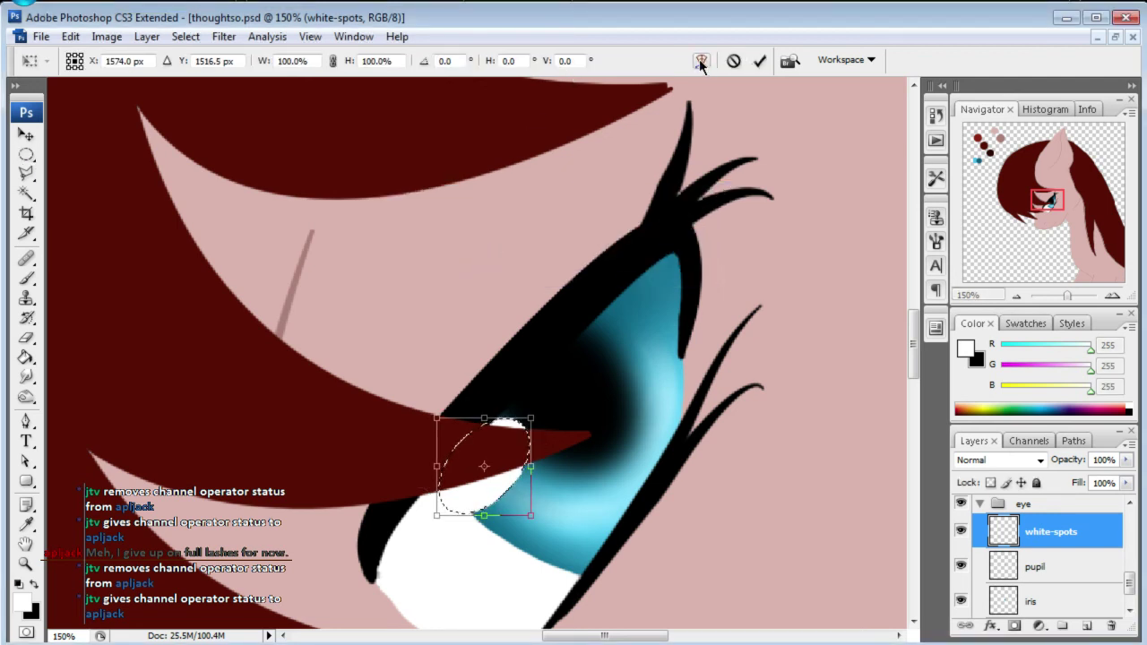
pyautogui.moveTo(525, 468); pyautogui.dragTo(517, 457)
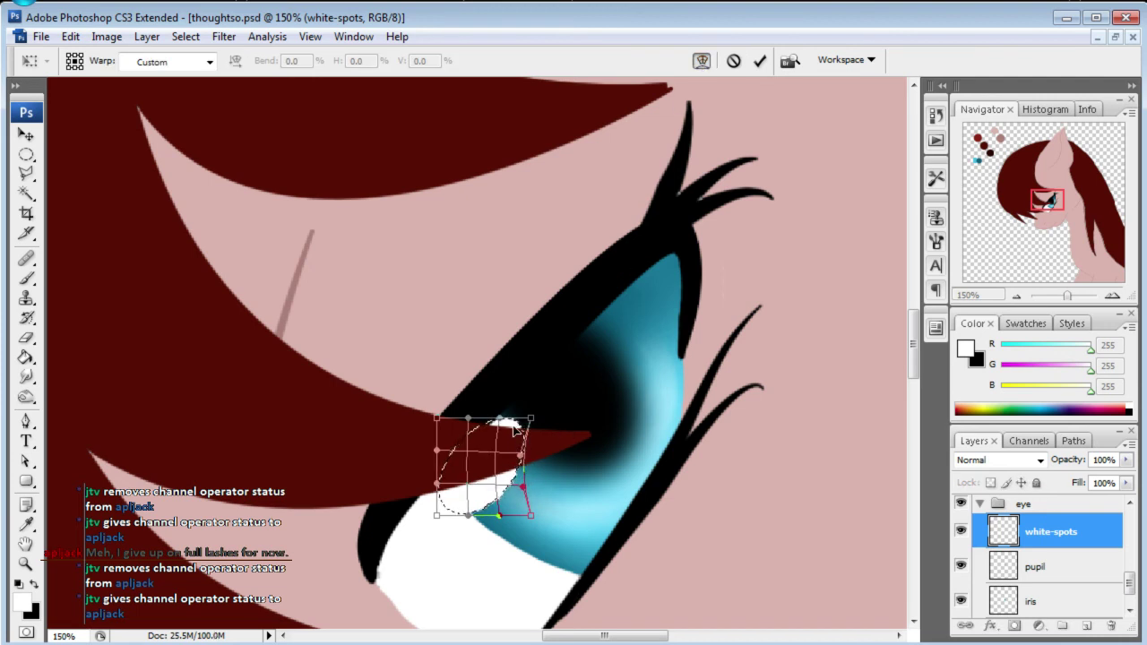
pyautogui.moveTo(490, 435); pyautogui.dragTo(485, 427)
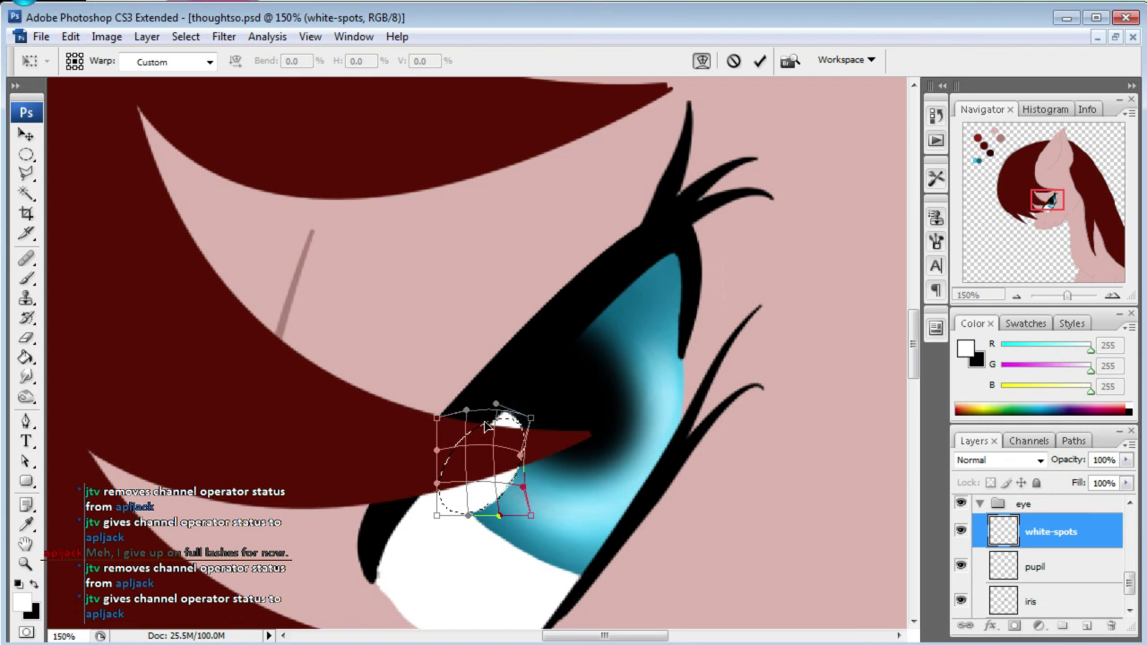
pyautogui.moveTo(522, 427); pyautogui.dragTo(530, 423)
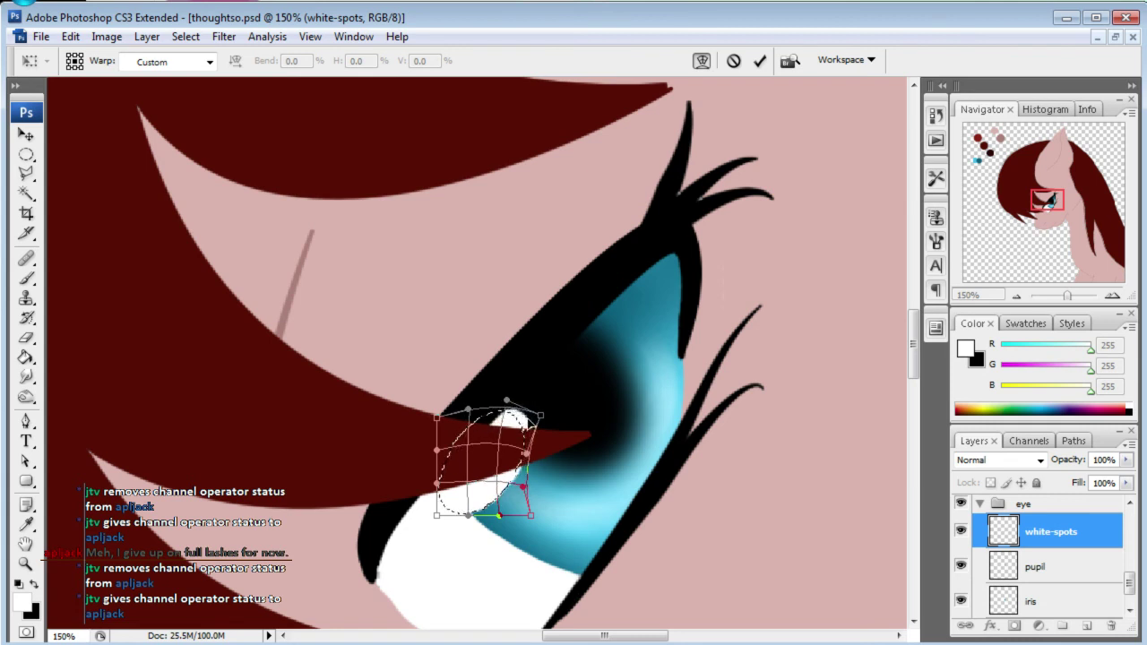
pyautogui.moveTo(512, 502)
pyautogui.mouseDown()
pyautogui.moveTo(508, 493)
pyautogui.moveTo(460, 518)
pyautogui.mouseUp()
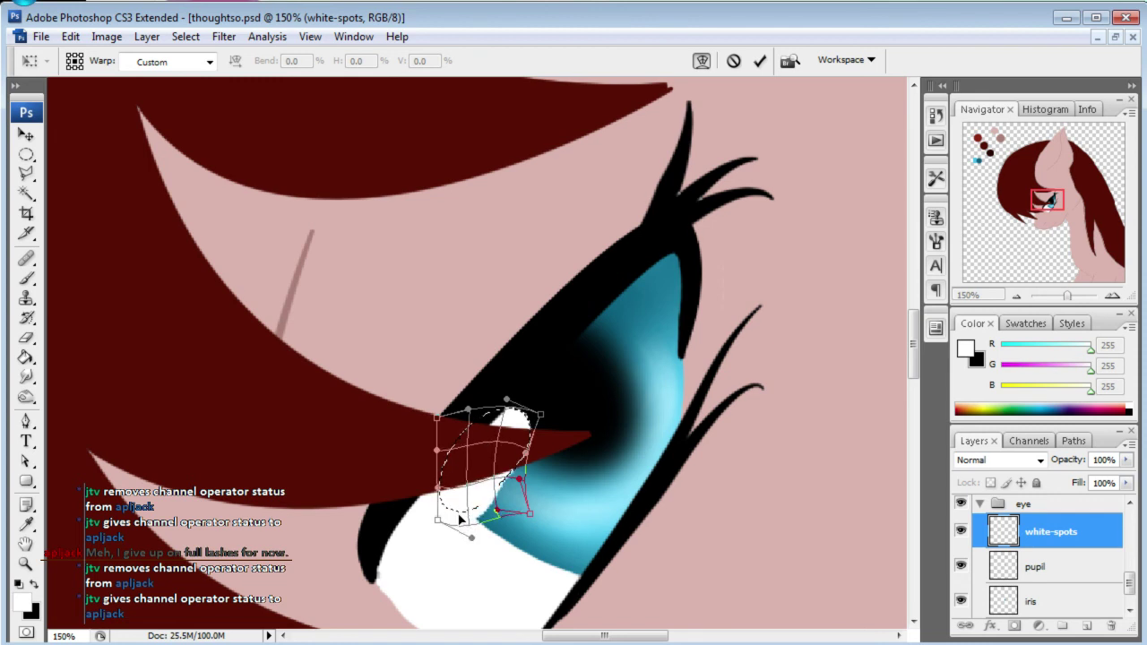
pyautogui.press('Return')
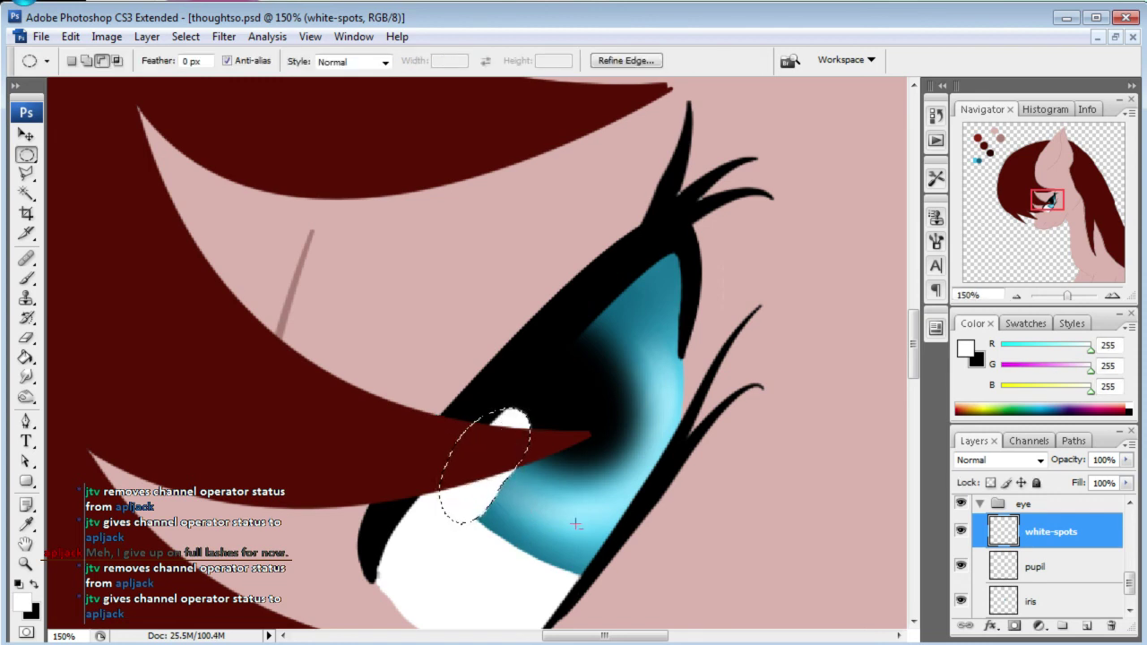
pyautogui.press('Return')
# - Make a small new selection at the pupil's upper-right edge and fill it white
pyautogui.click(245, 106)
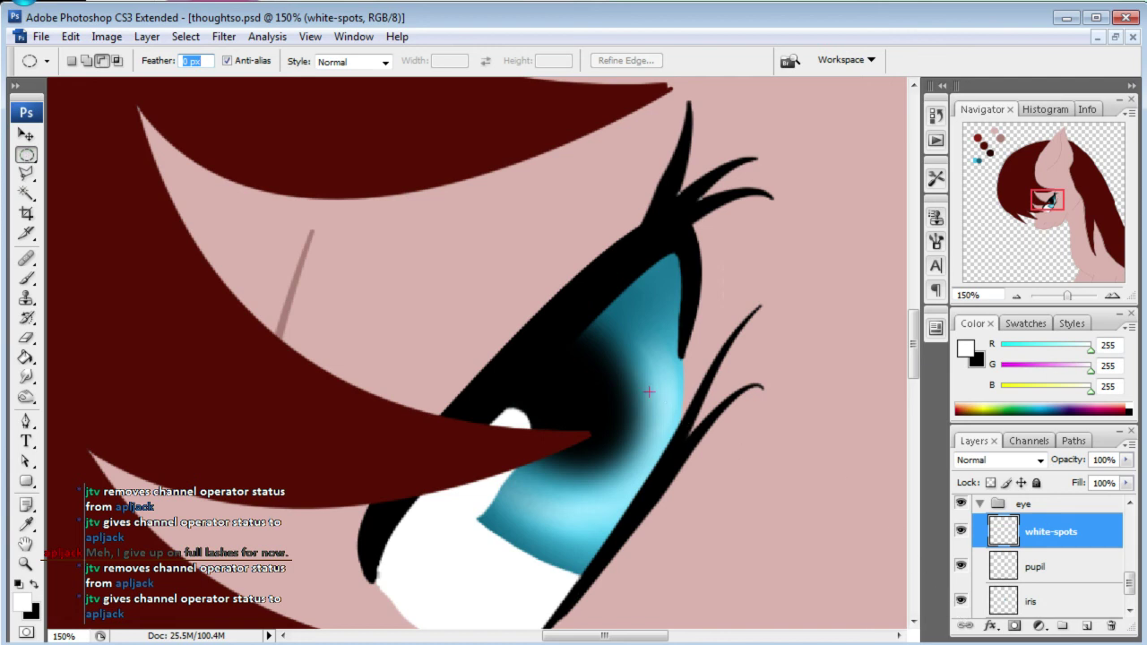
pyautogui.moveTo(682, 427); pyautogui.dragTo(690, 440)
pyautogui.click(26, 357)
pyautogui.click(662, 410)
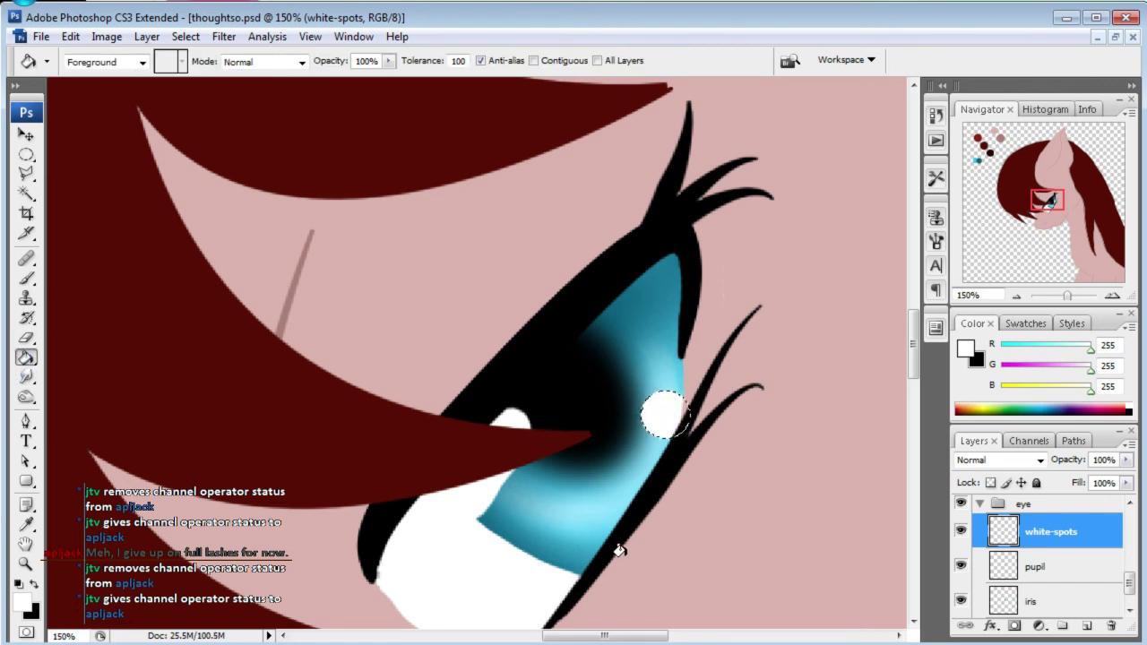
# - Warp the white spot into a softer, rounded shape and apply it
pyautogui.hotkey('ctrl', 't')
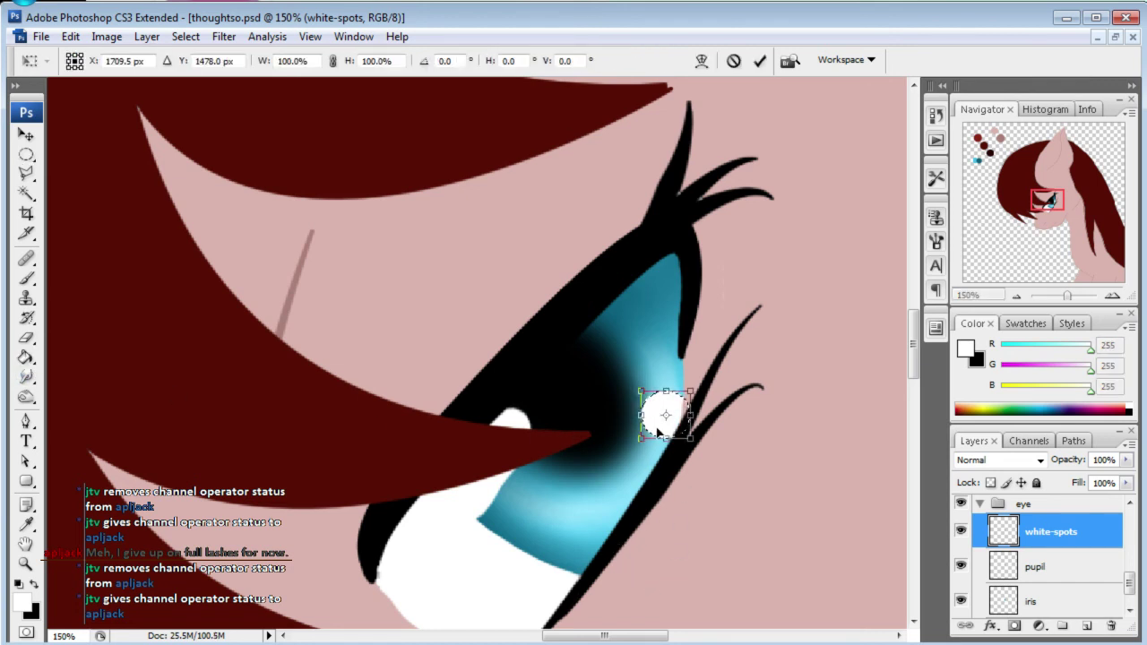
pyautogui.click(702, 60)
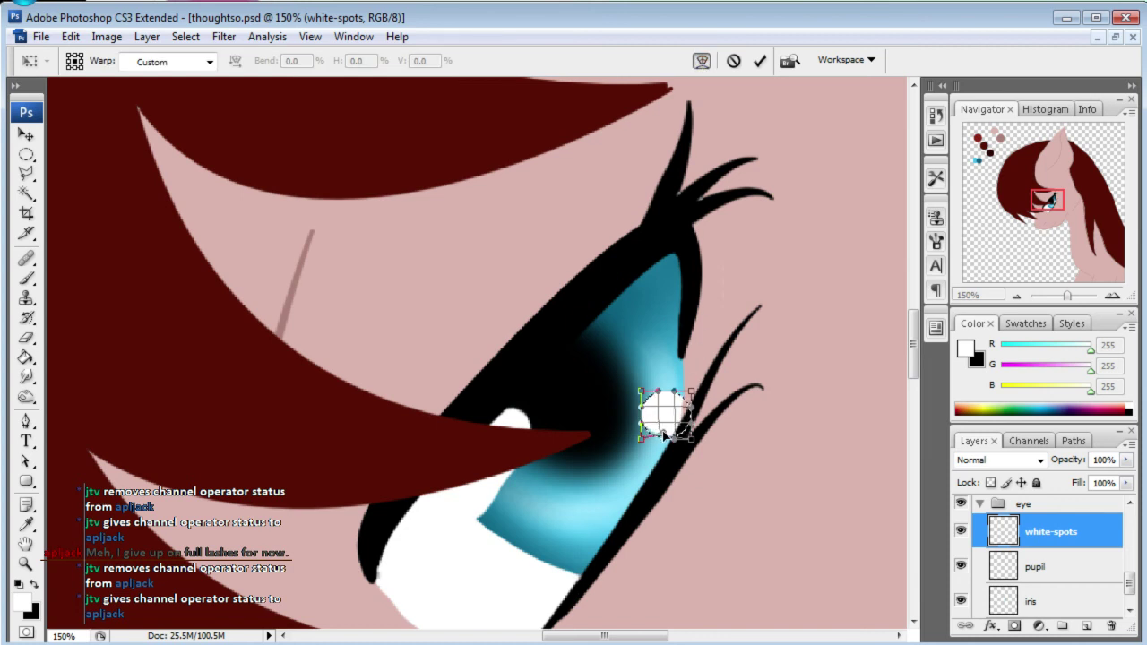
pyautogui.moveTo(664, 439); pyautogui.dragTo(664, 451)
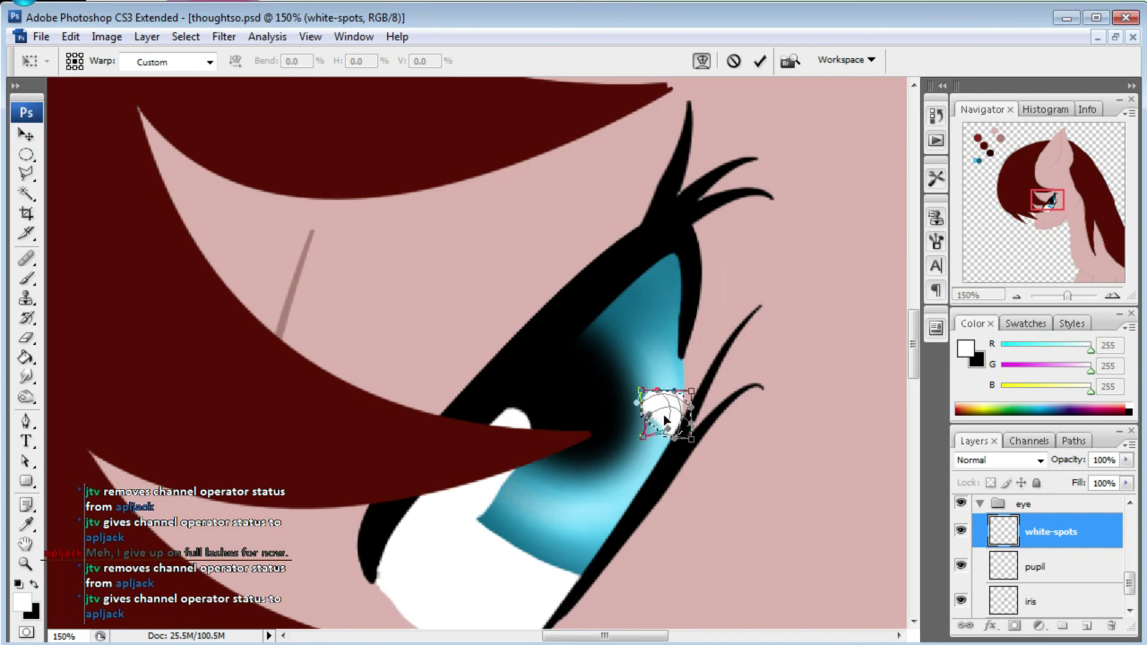
pyautogui.press('Return')
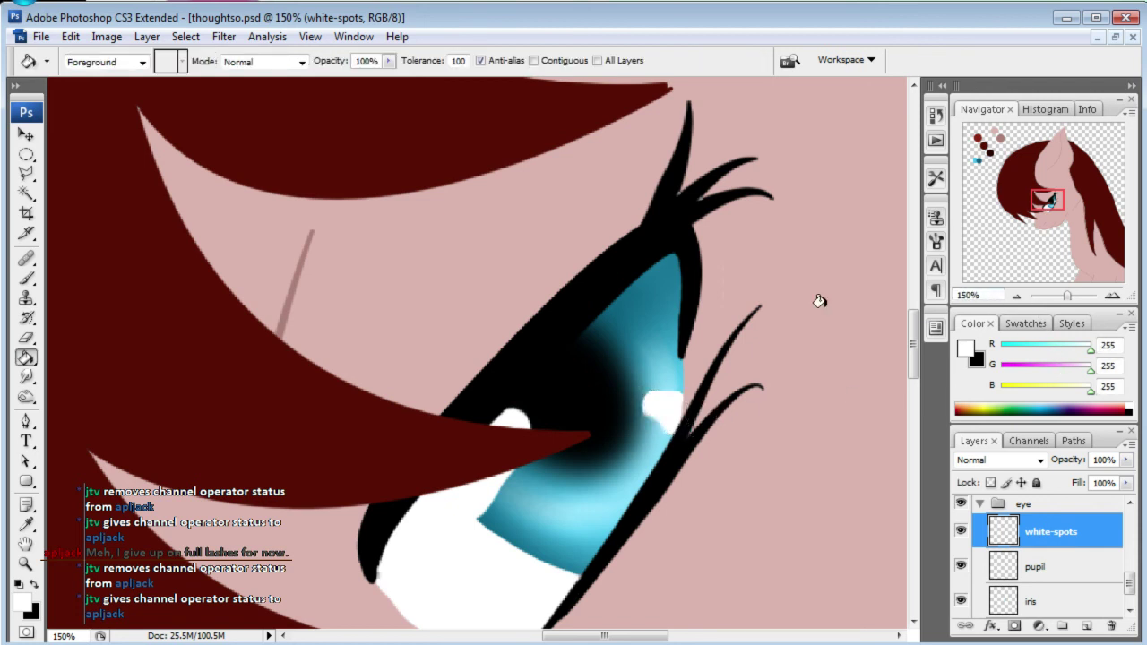
pyautogui.click(988, 296)
# - Zoom to 100% and fill the reselected upper-right highlight with solid white
pyautogui.write('100')
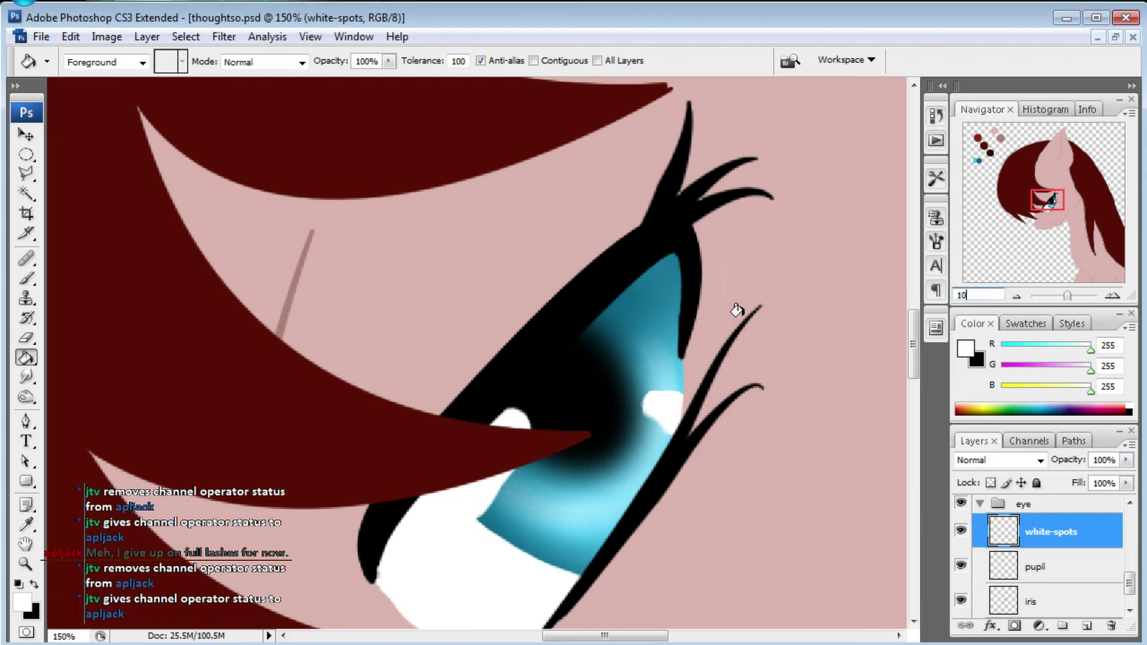
pyautogui.press('Return')
pyautogui.hotkey('ctrl', 'shift', 'd')
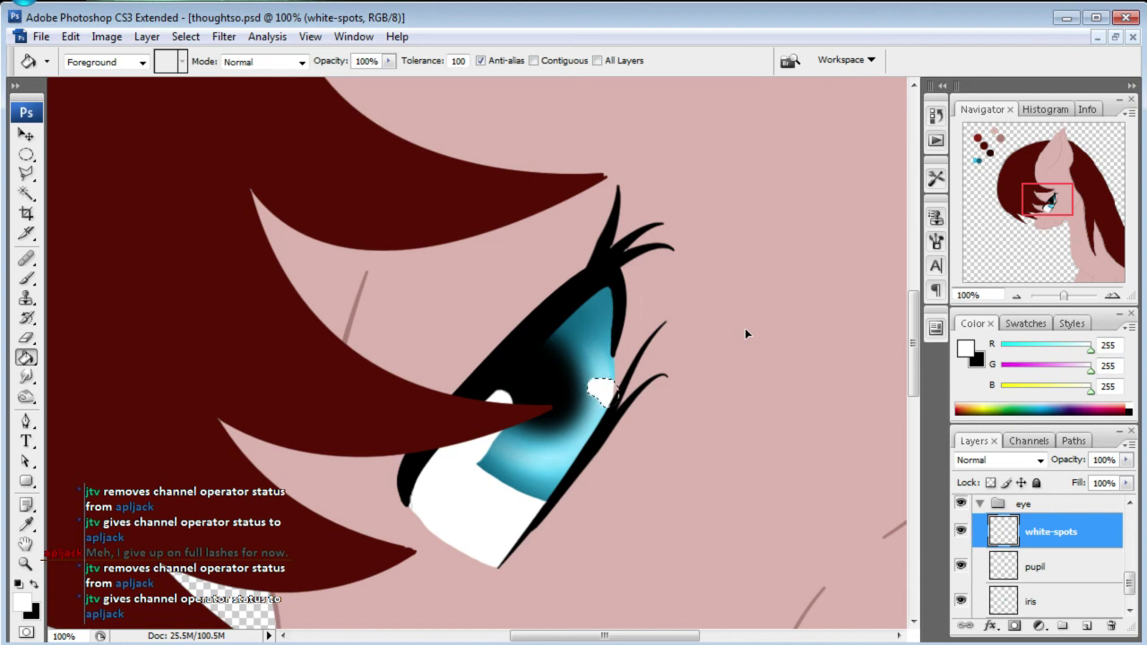
pyautogui.hotkey('alt', 'BackSpace')
# - Magic-Wand select the small left highlight and scale it up slightly
pyautogui.press('l')
pyautogui.press('w')
pyautogui.click(468, 459)
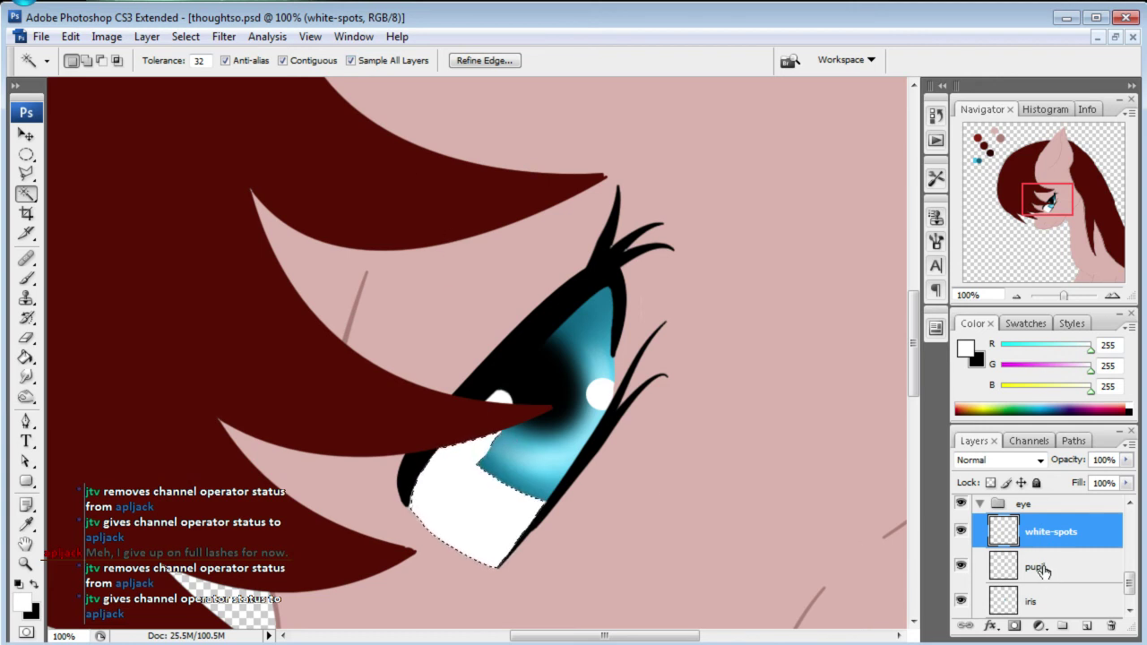
pyautogui.click(488, 452)
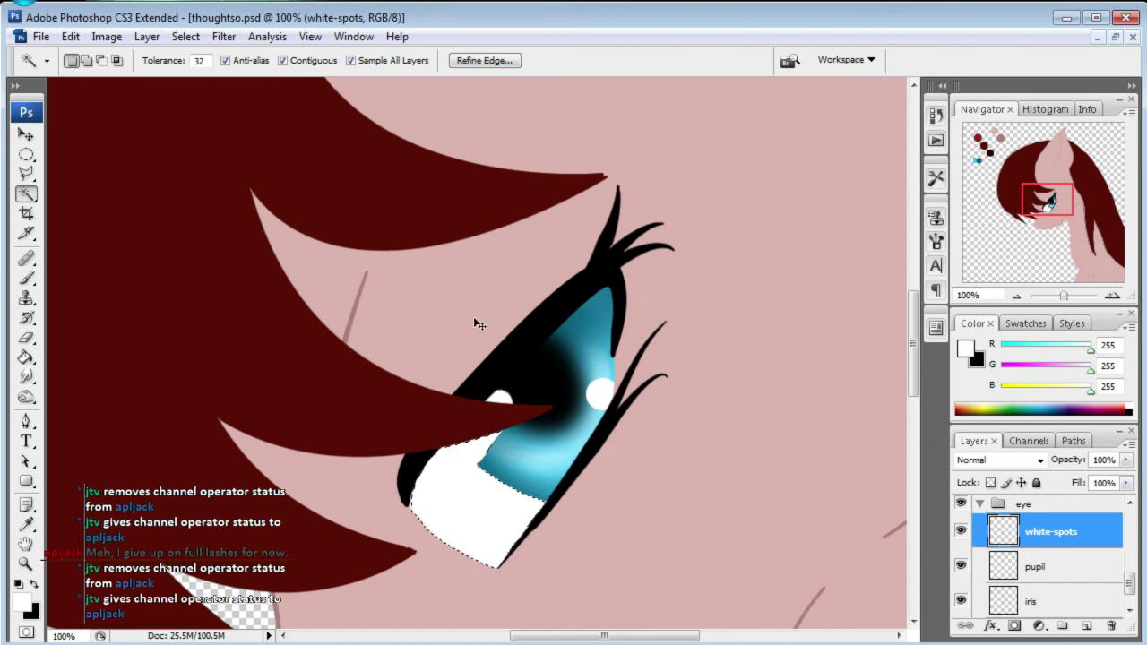
pyautogui.hotkey('ctrl', 'd')
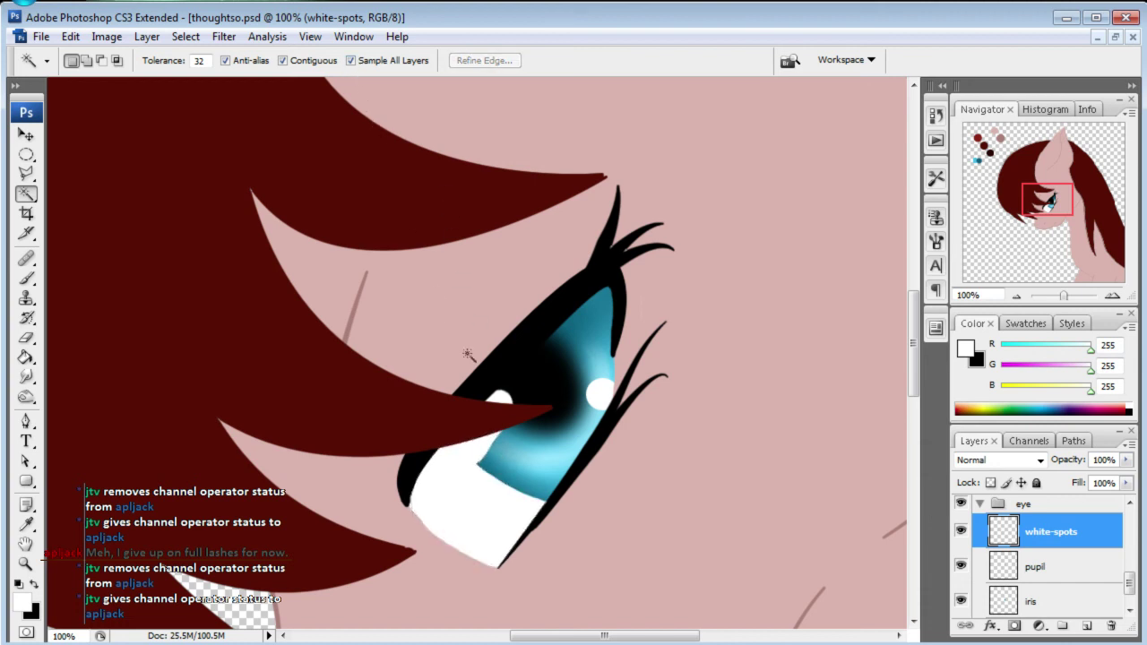
pyautogui.click(473, 453)
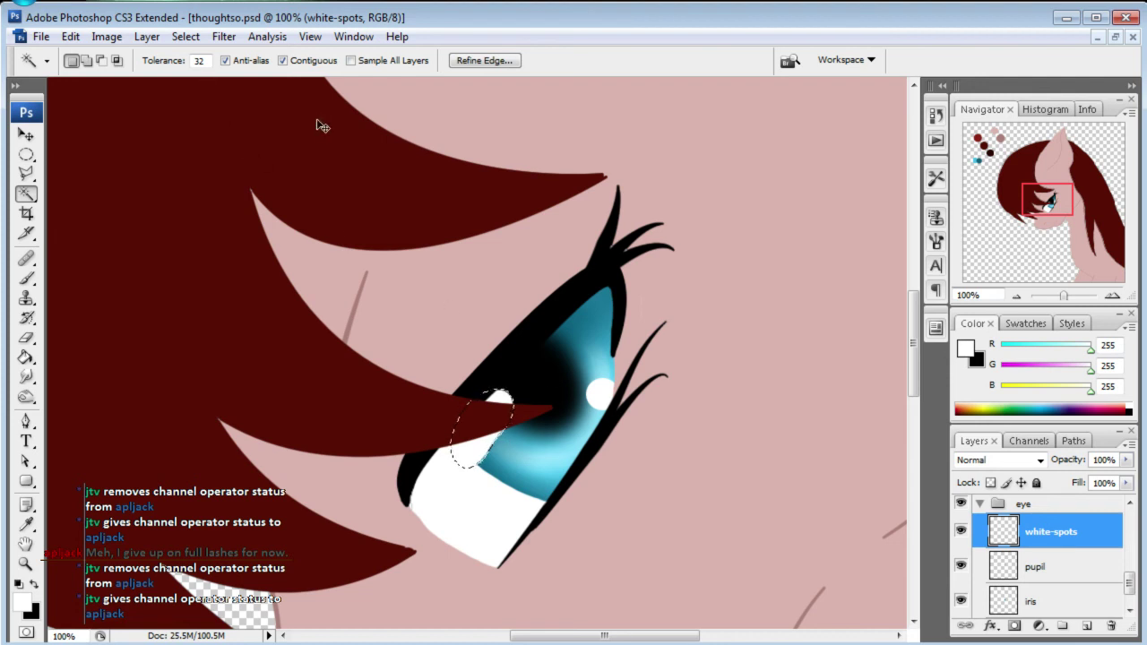
pyautogui.hotkey('ctrl', 't')
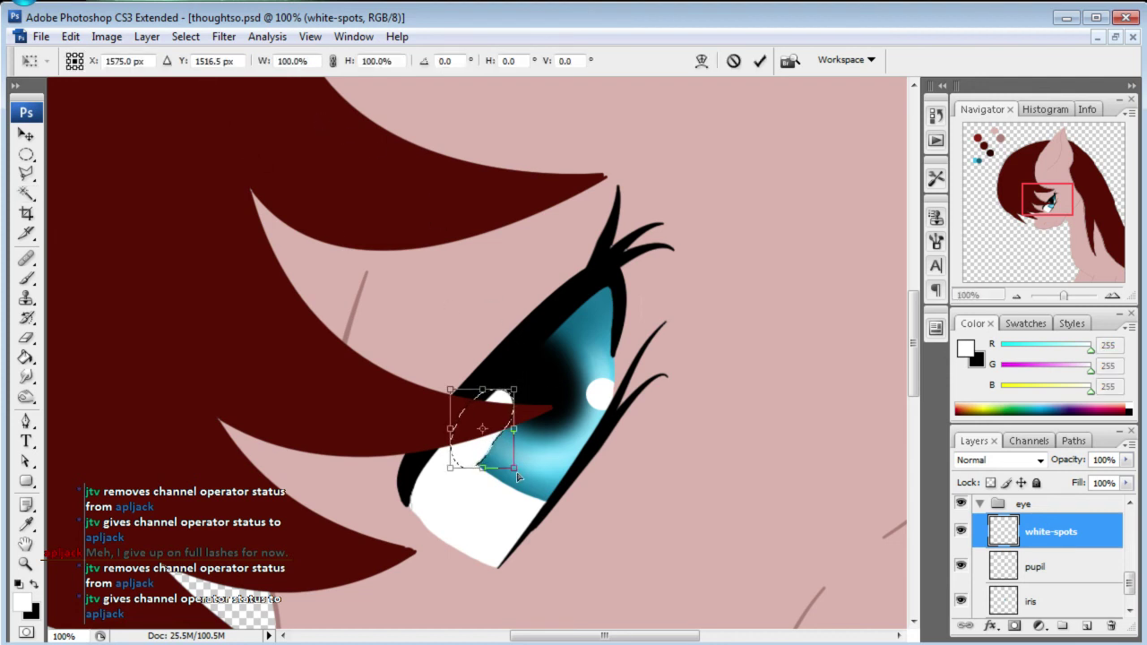
pyautogui.moveTo(515, 468); pyautogui.dragTo(528, 485)
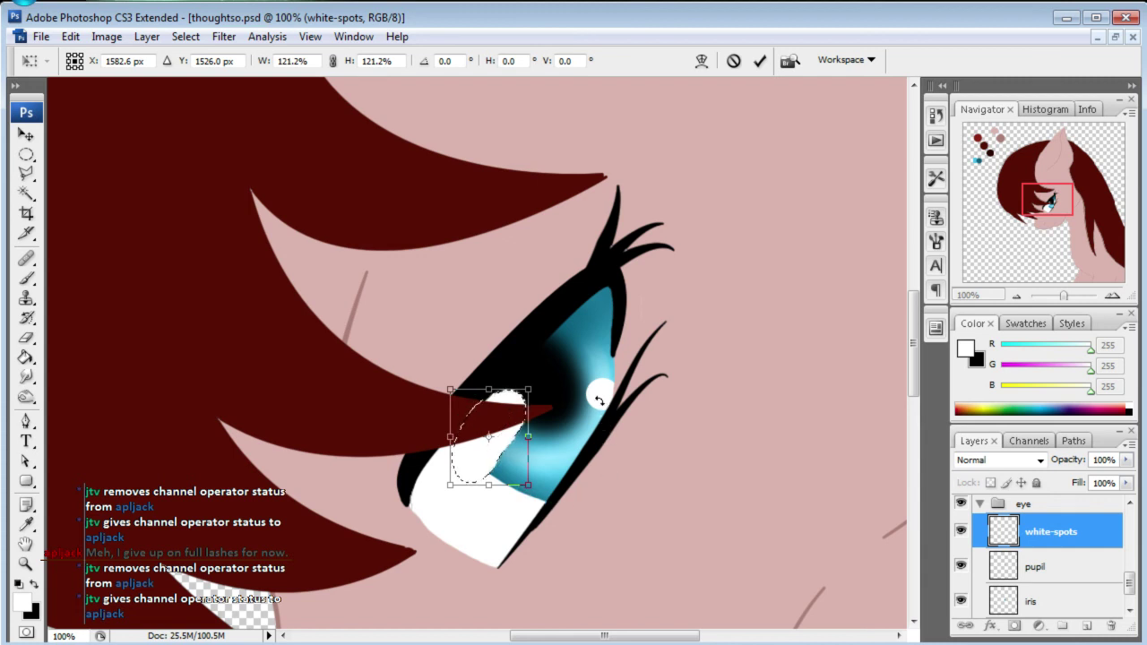
pyautogui.press('Return')
pyautogui.press('w')
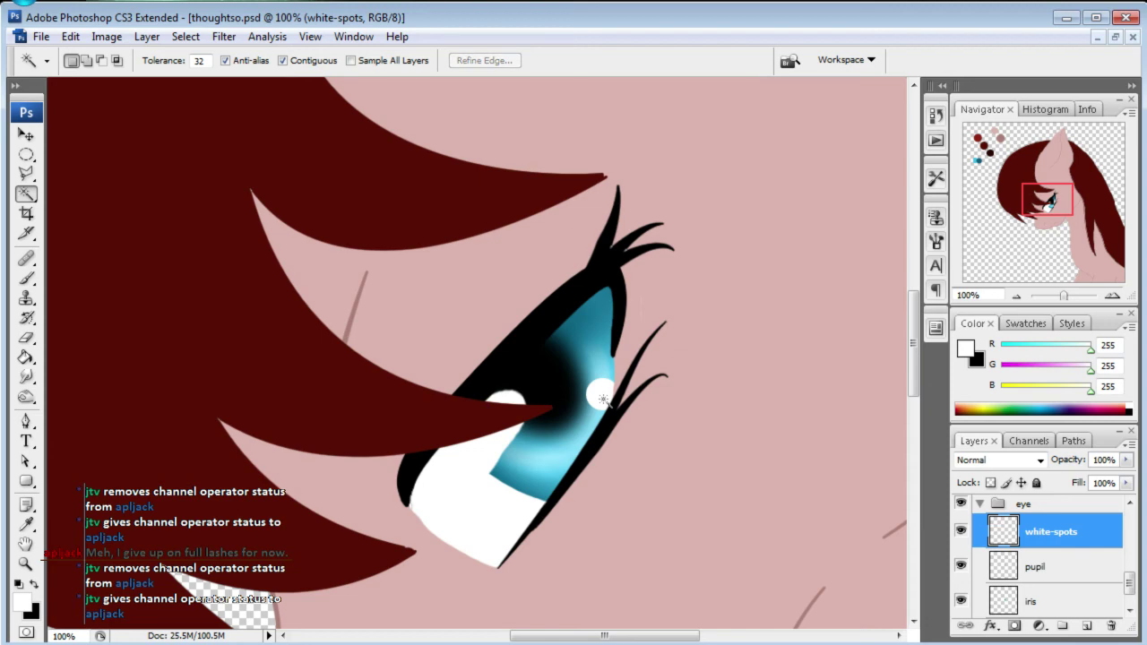
# - Apply a Gaussian Blur with a 3-pixel radius to the white highlights
pyautogui.click(224, 36)
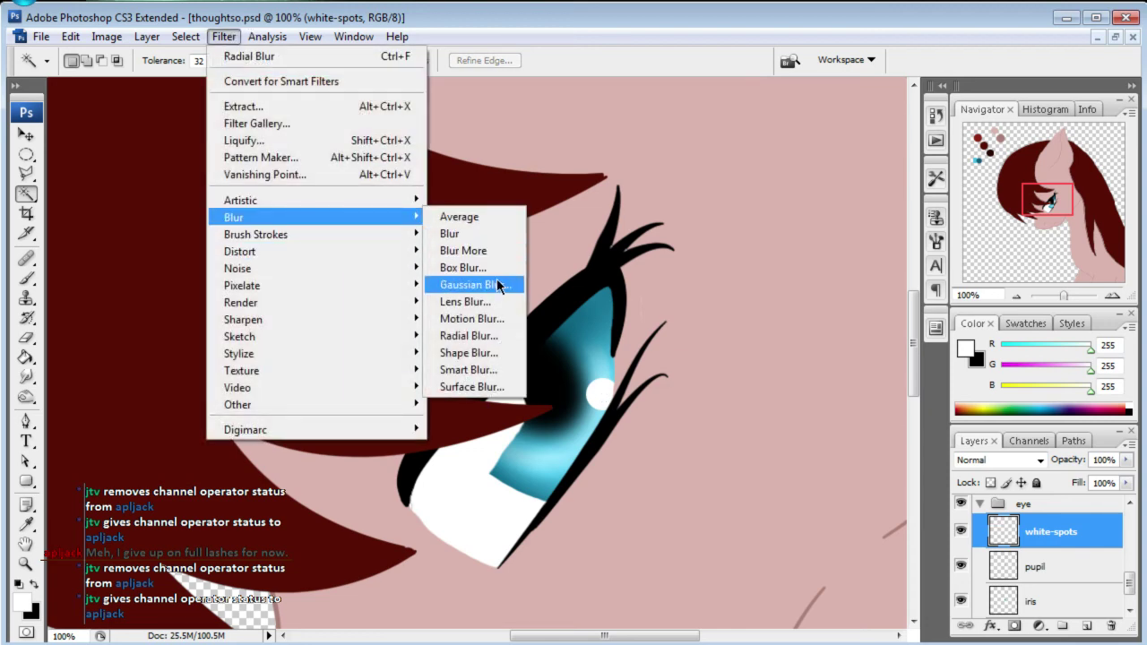
pyautogui.click(502, 284)
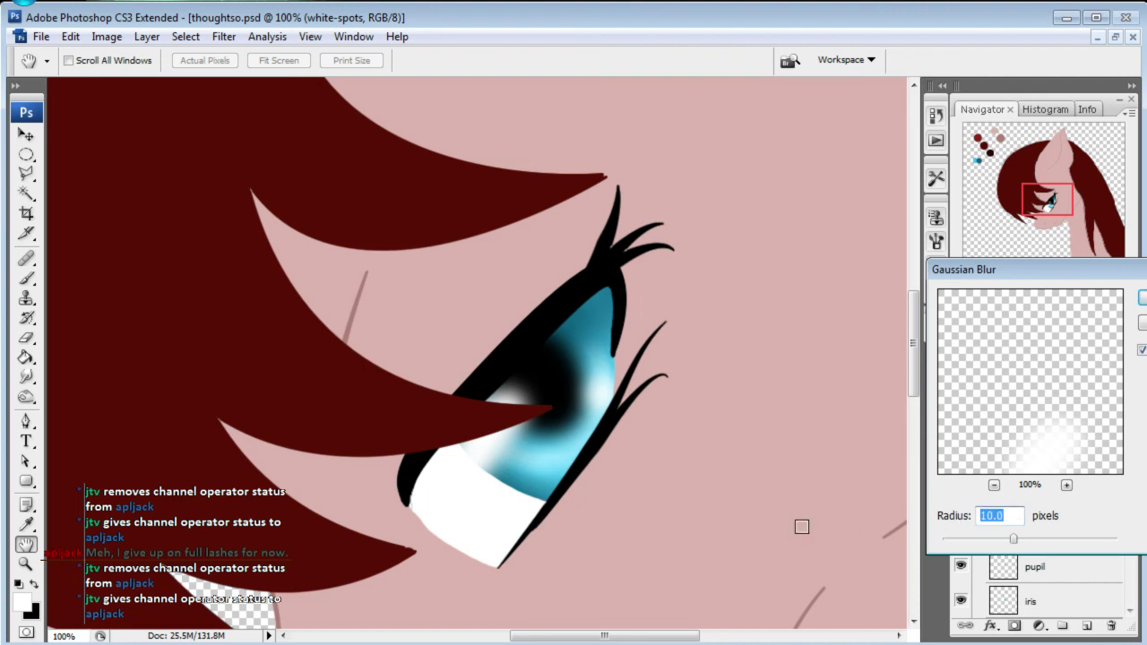
pyautogui.write('3')
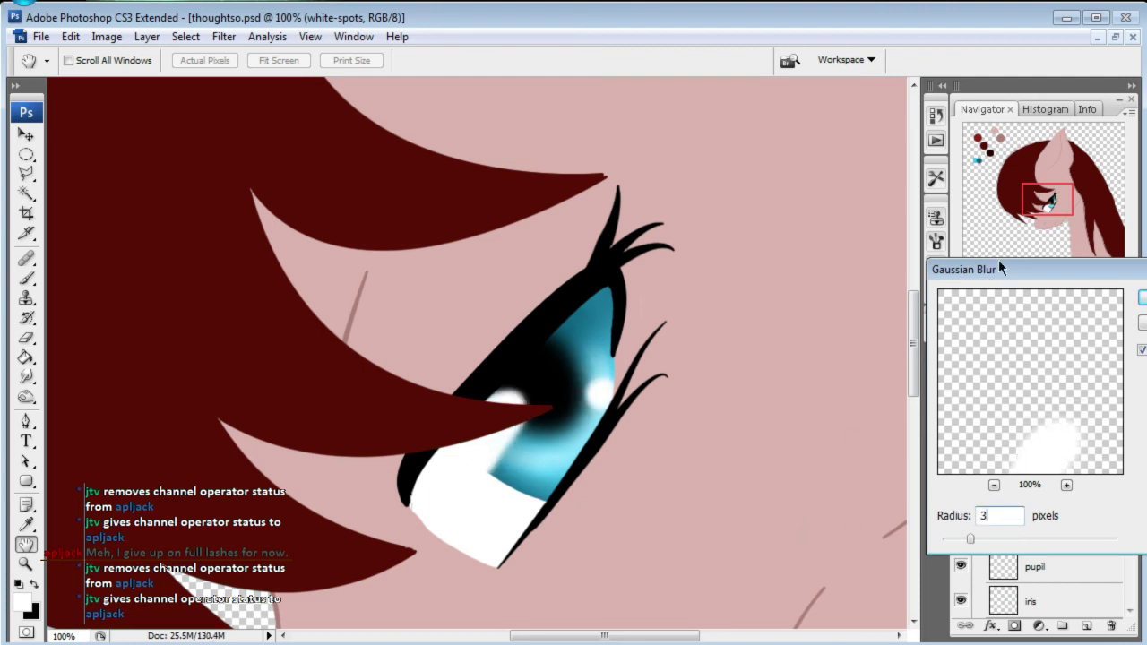
pyautogui.press('Return')
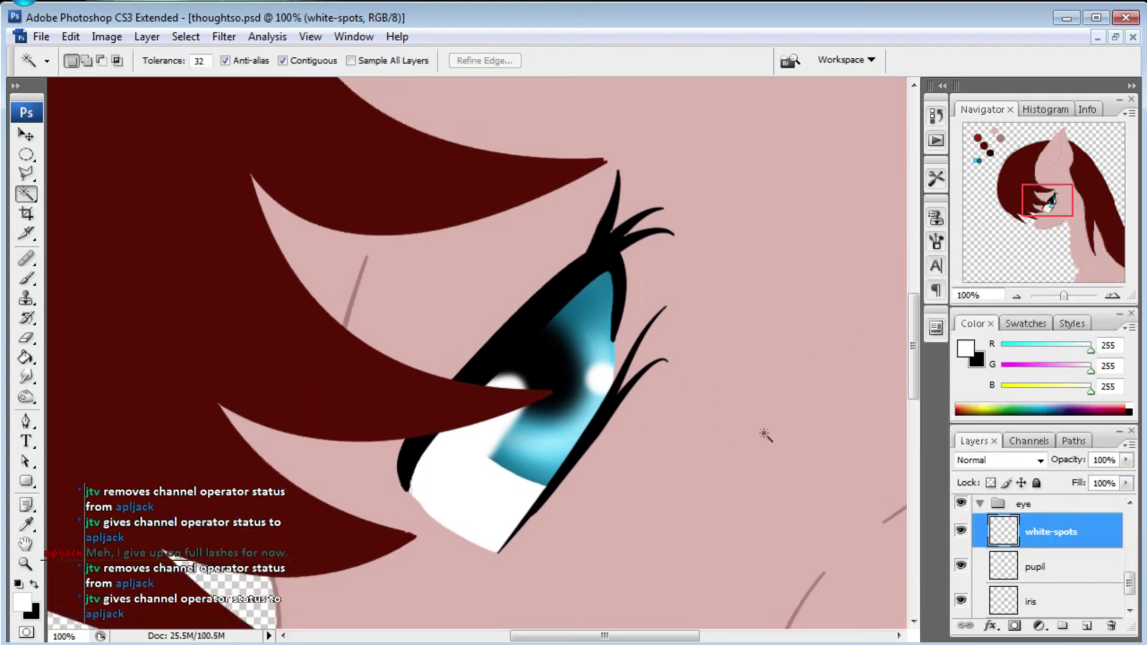
# - Add a new layer named 'shading' directly above the pupil layer
pyautogui.click(1072, 600)
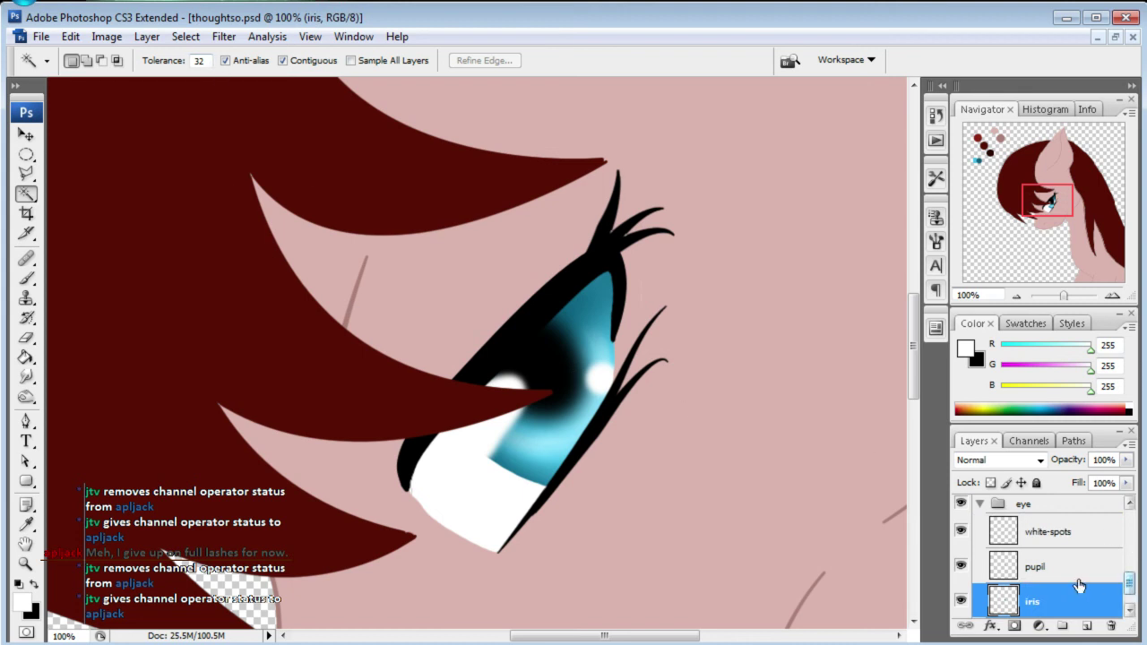
pyautogui.click(1075, 572)
pyautogui.click(1085, 625)
pyautogui.doubleClick(1041, 567)
pyautogui.write('shading')
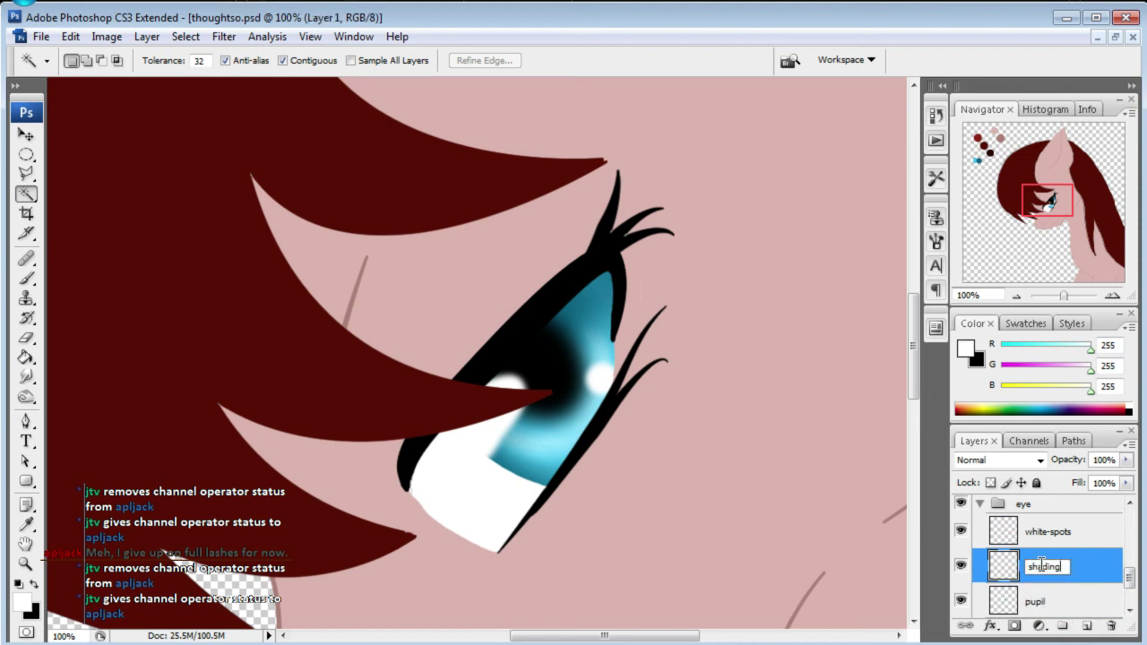
pyautogui.press('Return')
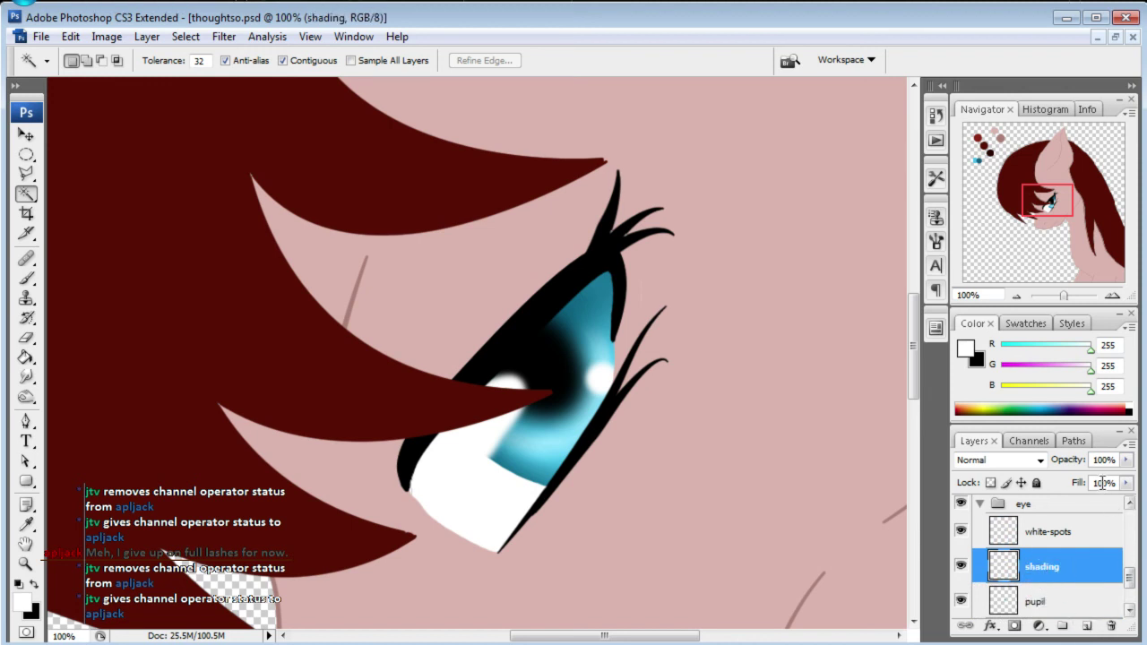
# - Set the shading layer to Multiply at 50% opacity, with a black brush ready
pyautogui.write('50')
pyautogui.click(993, 455)
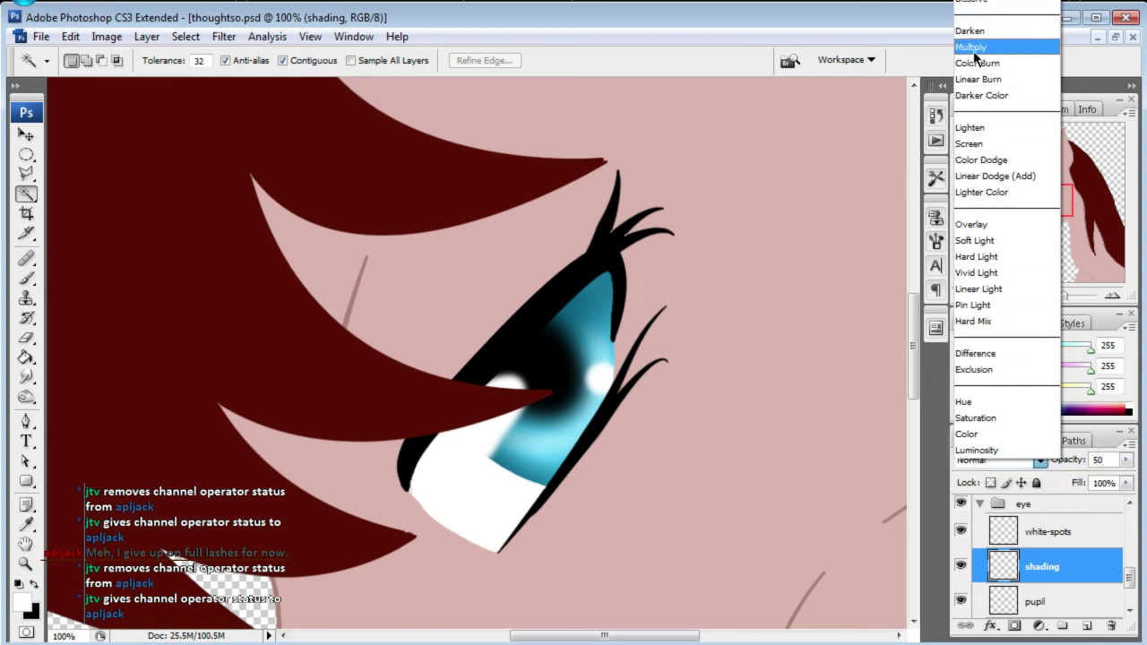
pyautogui.click(986, 41)
pyautogui.click(28, 279)
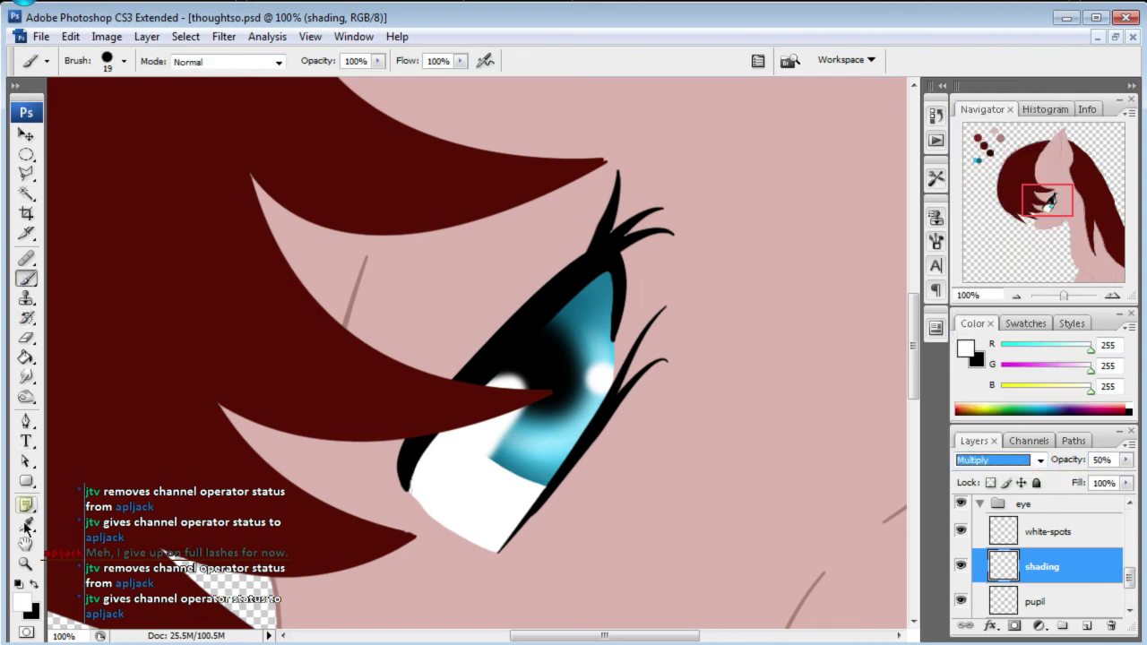
pyautogui.click(36, 586)
# - Set the brush to 50 px diameter, 50 hardness, 25% opacity and 35% flow
pyautogui.click(124, 60)
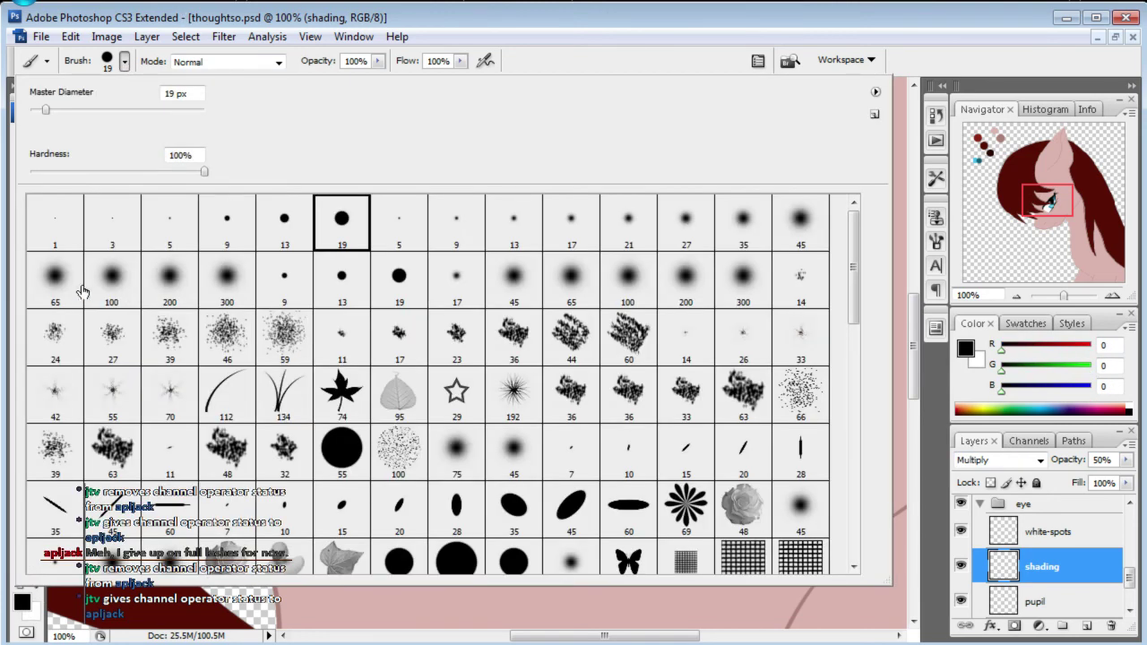
pyautogui.doubleClick(198, 155)
pyautogui.write('50')
pyautogui.click(203, 93)
pyautogui.write('50')
pyautogui.press('Return')
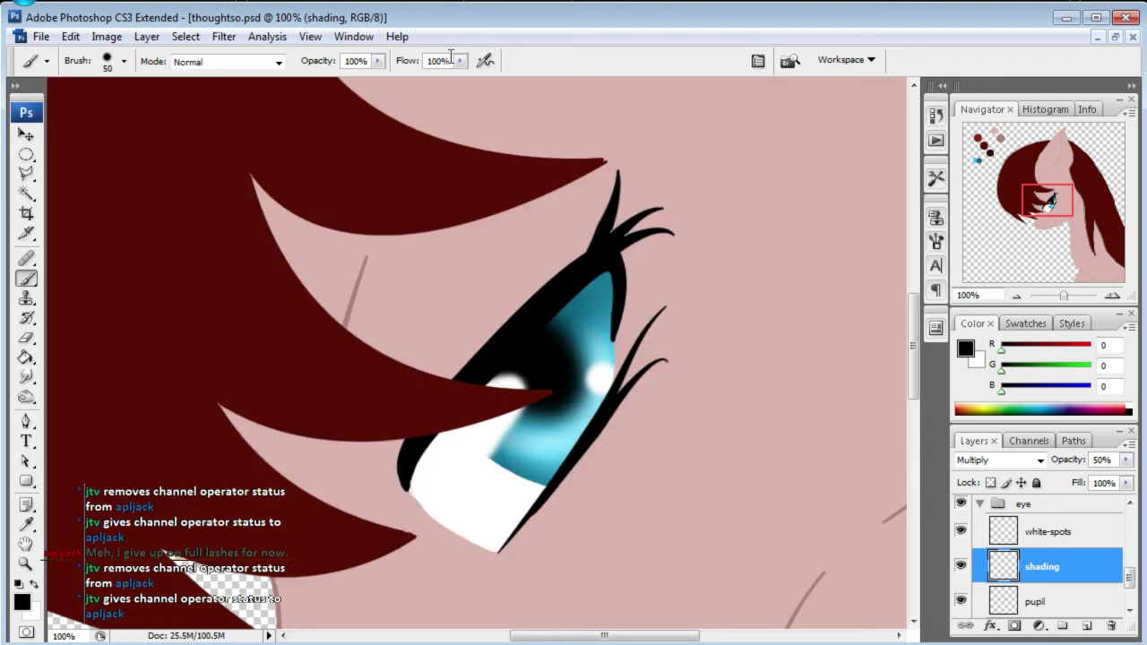
pyautogui.click(451, 59)
pyautogui.write('35')
pyautogui.click(363, 61)
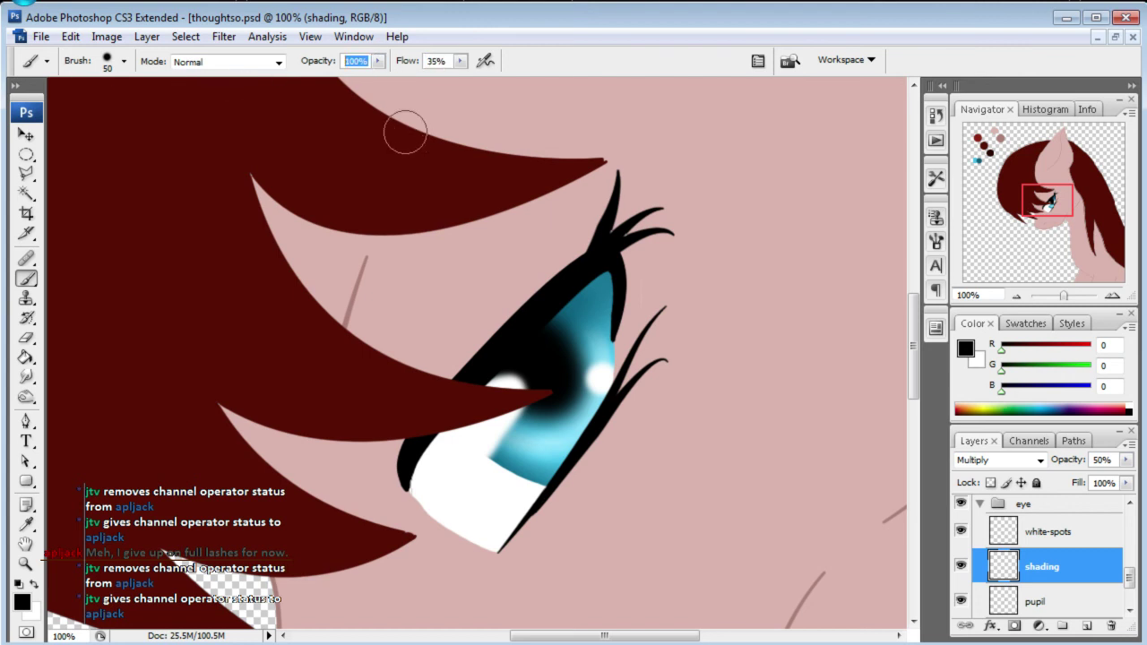
pyautogui.write('25')
pyautogui.write('35')
pyautogui.click(448, 61)
pyautogui.write('25')
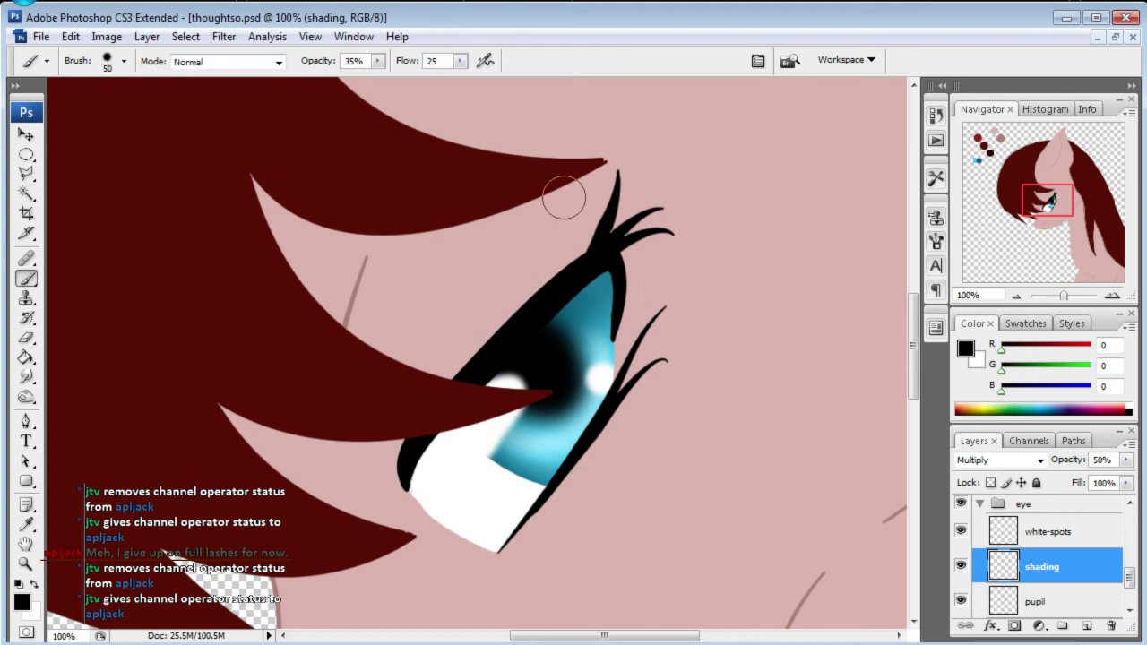
# - Paint soft grey shading over the lower-left part of the eye white
pyautogui.moveTo(444, 441); pyautogui.dragTo(410, 487)
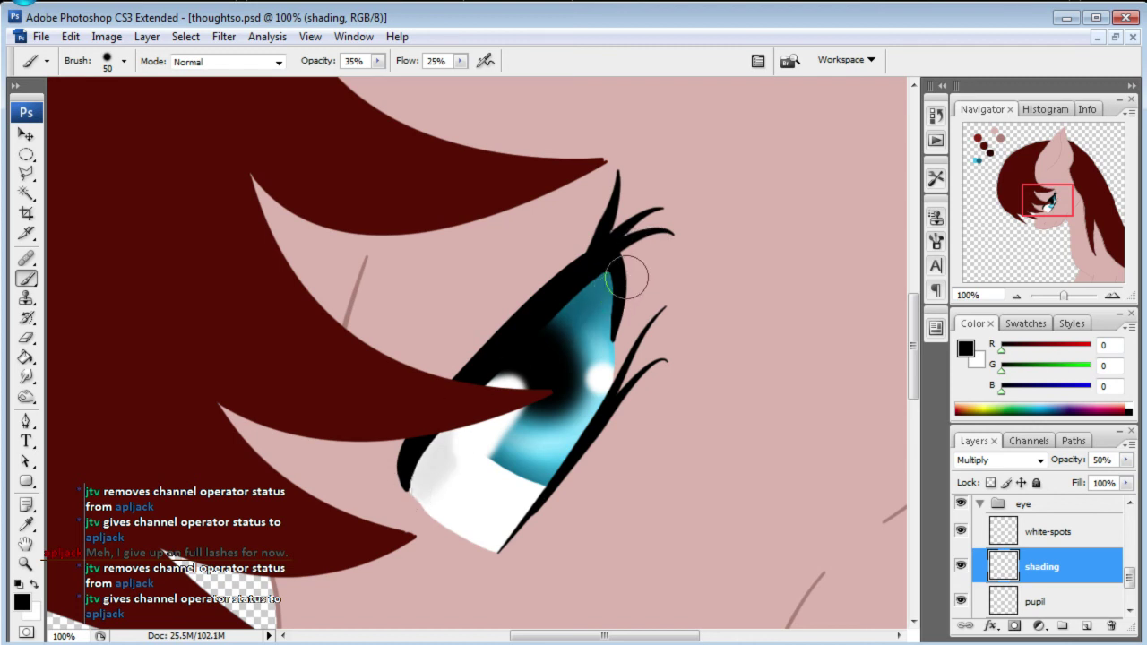
pyautogui.moveTo(461, 444); pyautogui.dragTo(421, 515)
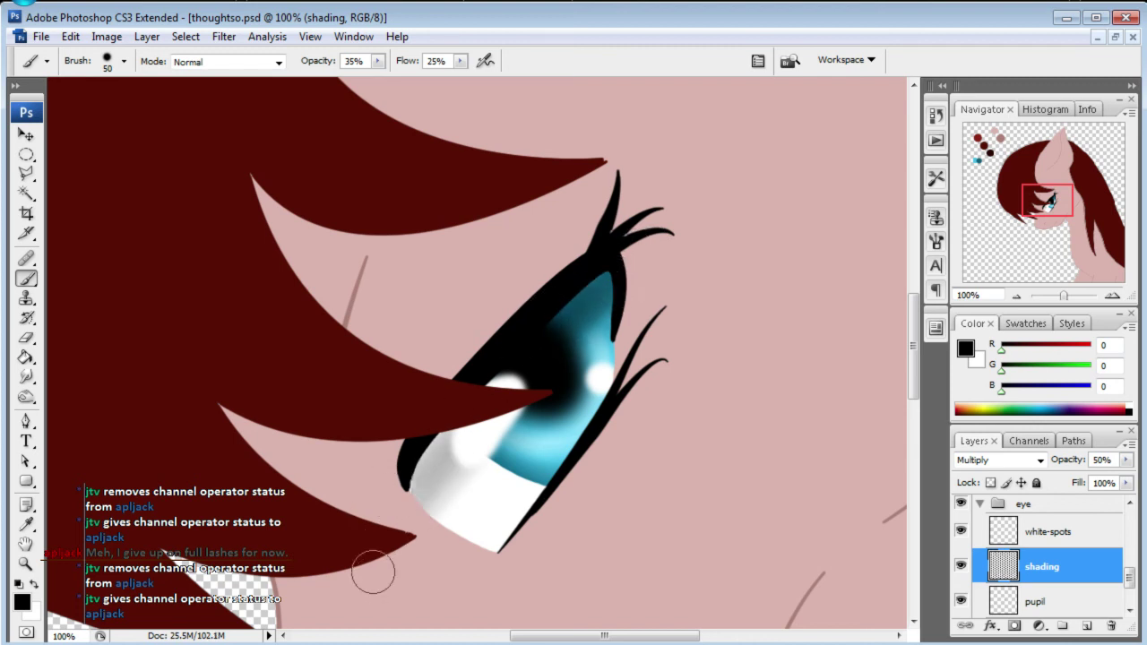
pyautogui.moveTo(475, 471); pyautogui.dragTo(440, 532)
pyautogui.moveTo(453, 444); pyautogui.dragTo(418, 543)
pyautogui.moveTo(448, 462); pyautogui.dragTo(421, 511)
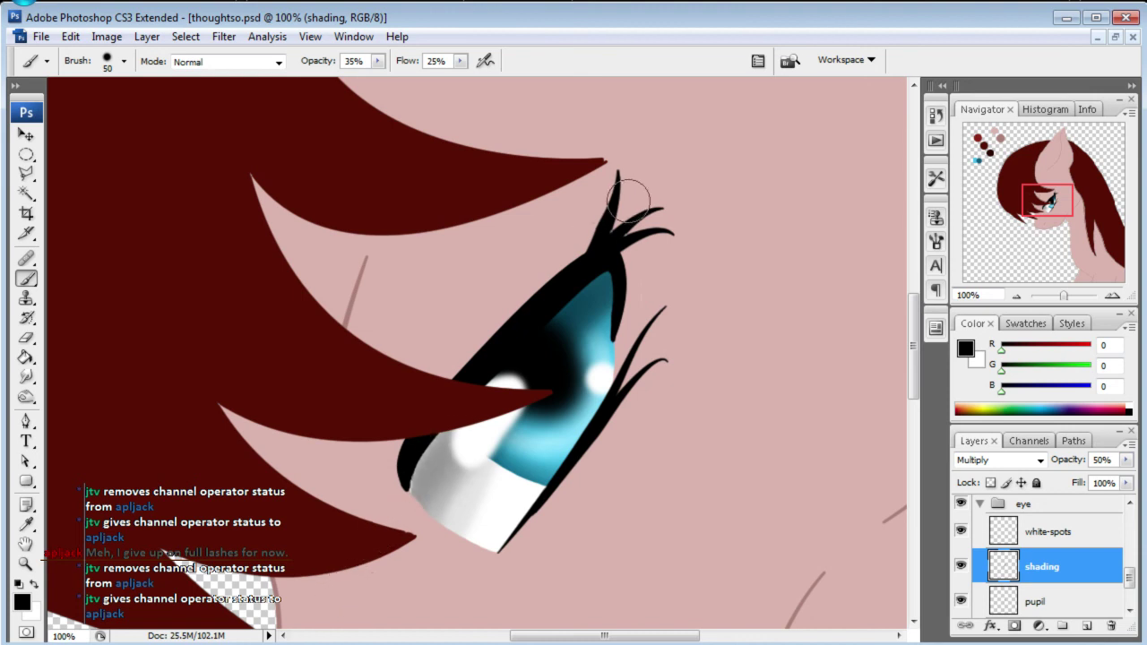
pyautogui.moveTo(484, 464); pyautogui.dragTo(428, 534)
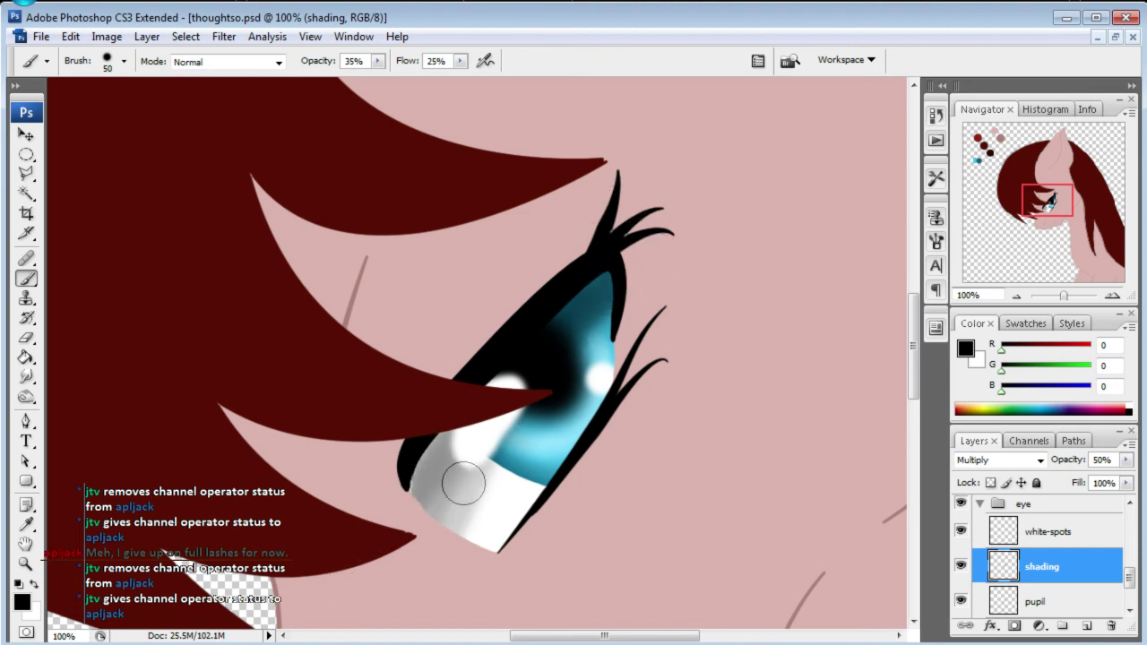
pyautogui.moveTo(491, 462); pyautogui.dragTo(432, 532)
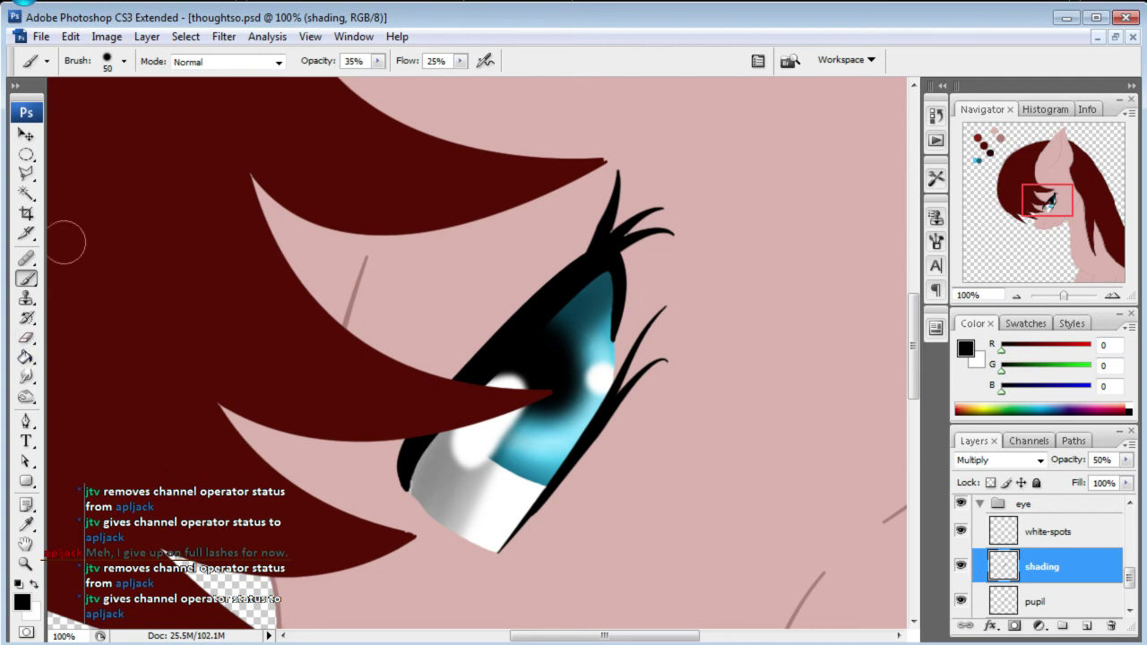
pyautogui.click(125, 61)
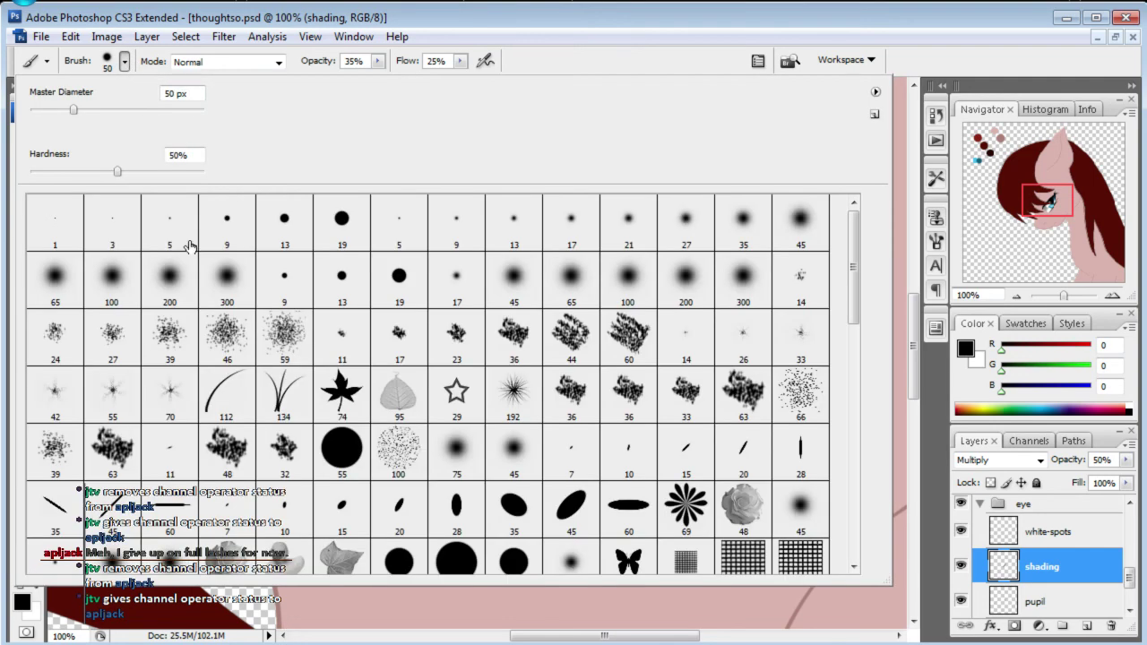
pyautogui.click(125, 61)
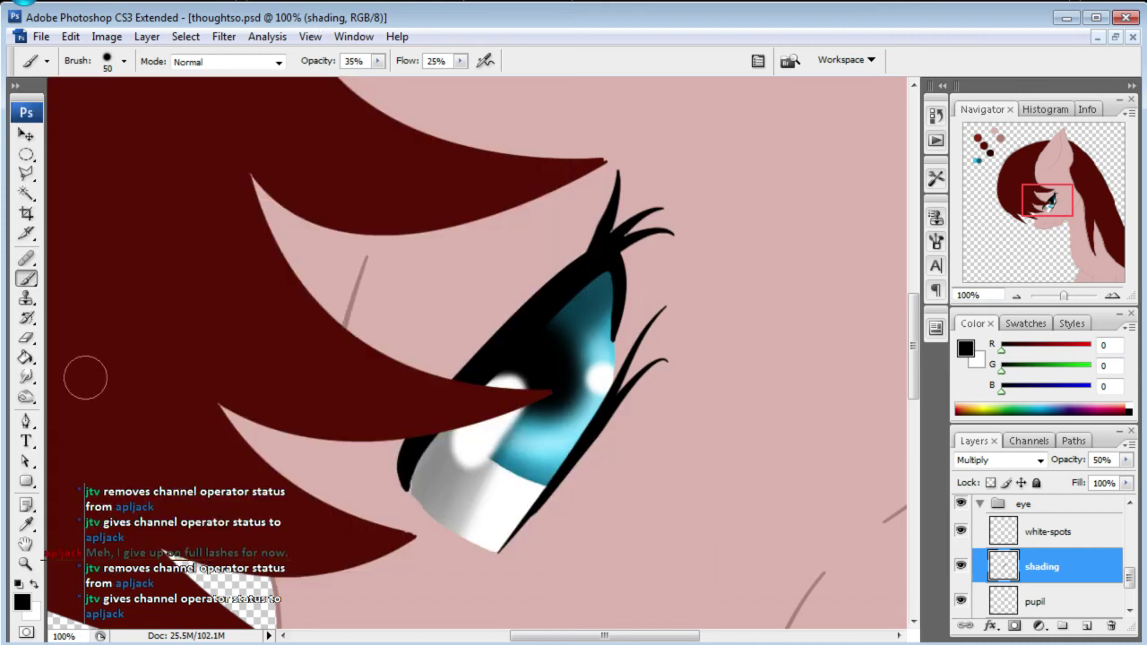
pyautogui.click(26, 338)
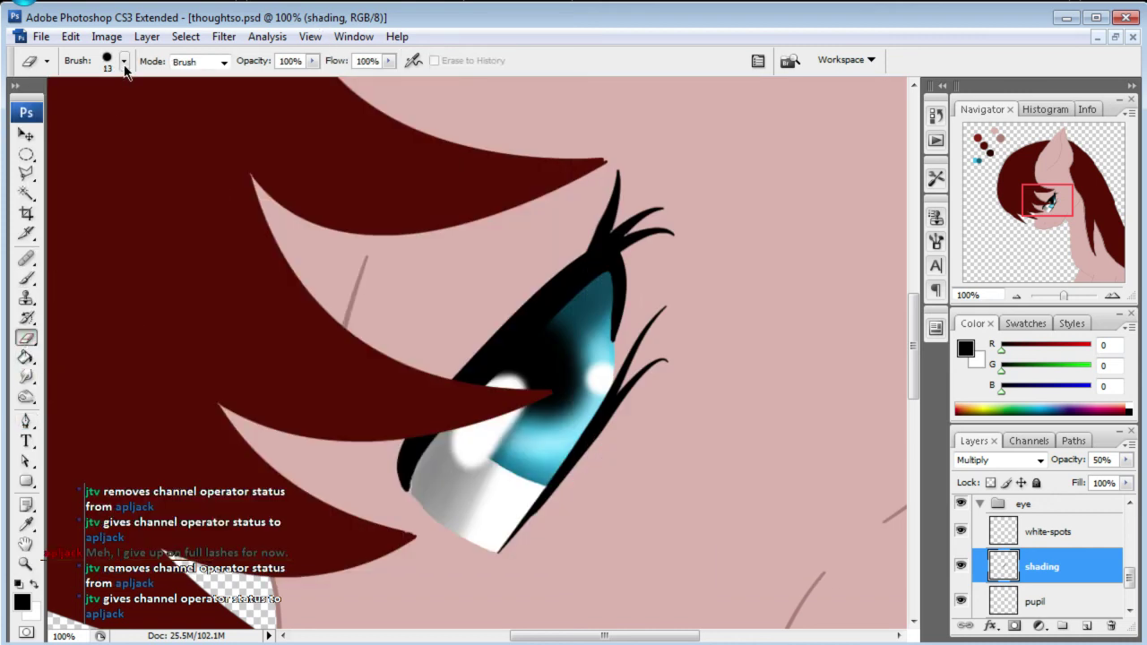
# - Lighten the eye-white shading with a 100 px soft eraser at 35% flow, then zoom to 25%
pyautogui.click(124, 63)
pyautogui.click(112, 282)
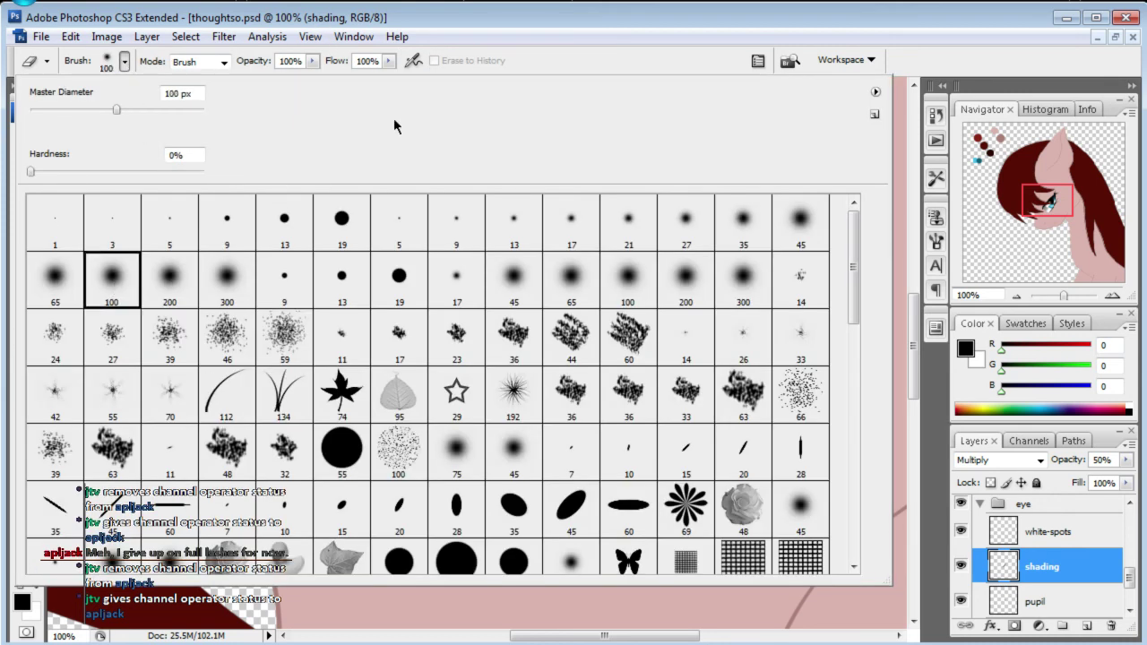
pyautogui.press('Return')
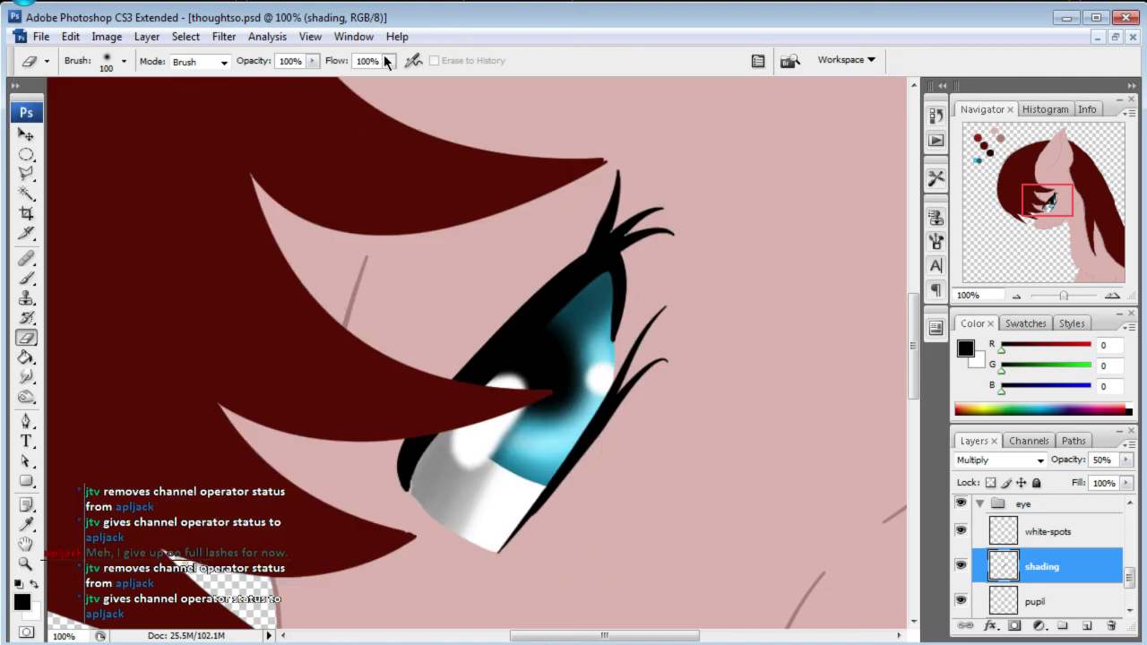
pyautogui.click(380, 60)
pyautogui.write('35')
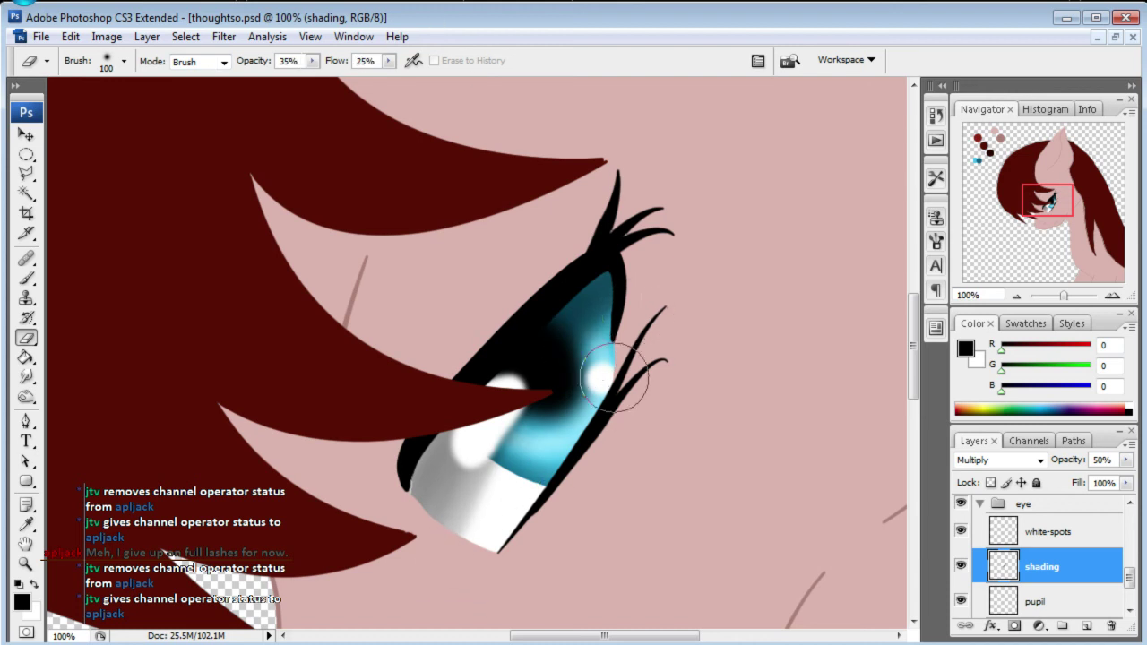
pyautogui.click(455, 525)
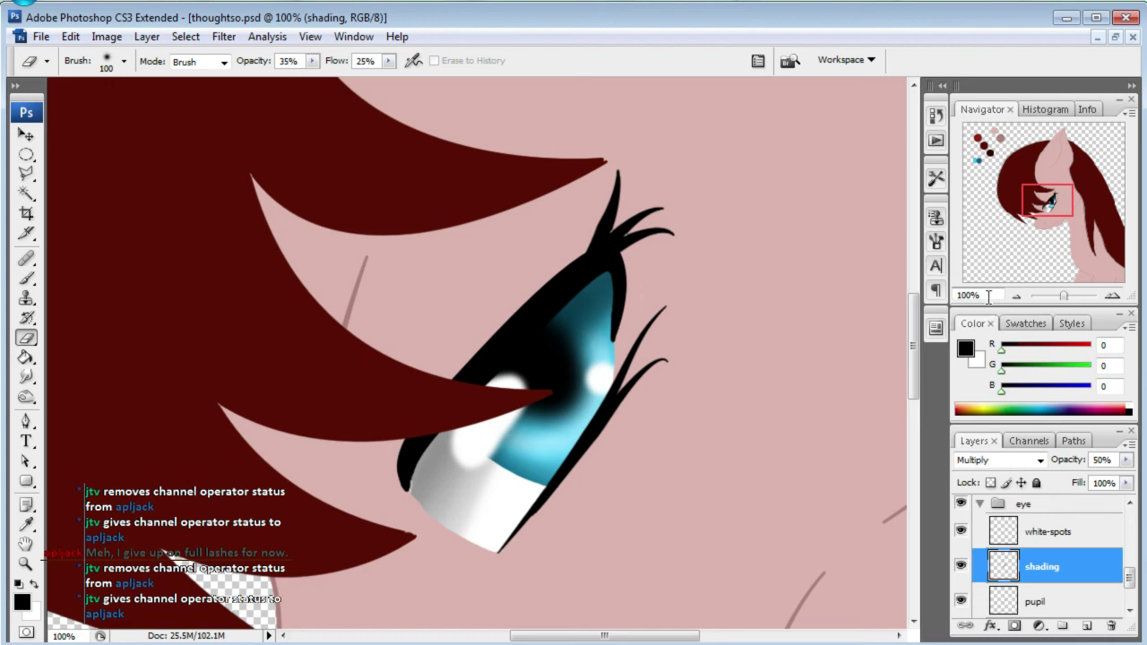
pyautogui.write('25')
pyautogui.press('Return')
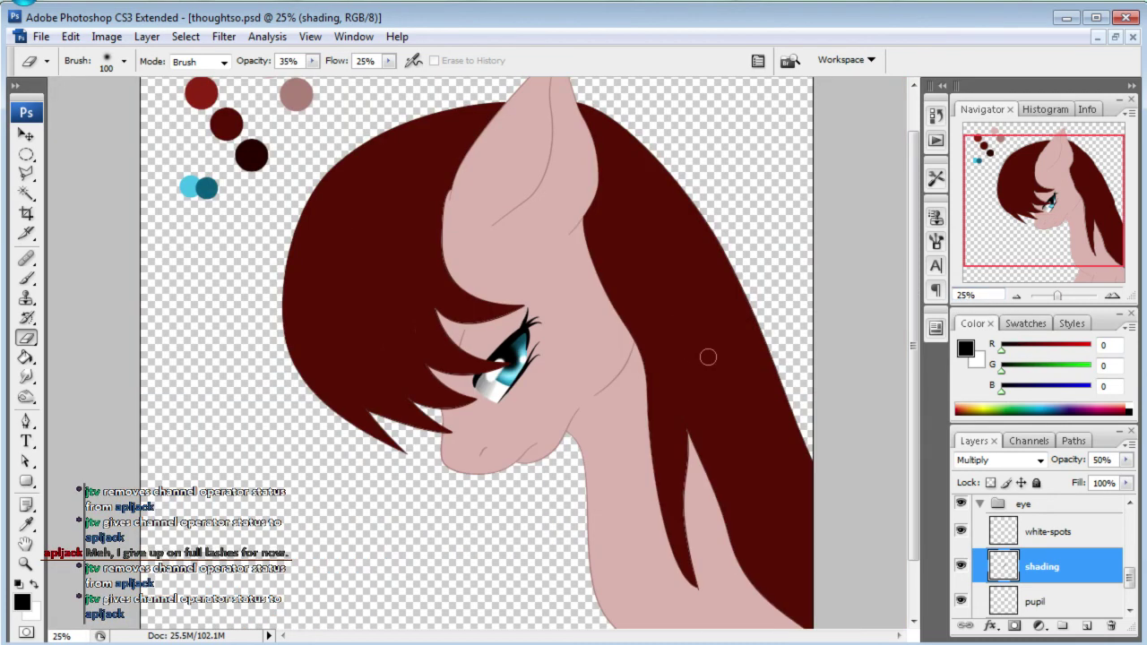
# - Collapse the eye group and create 'Group 1' above the body-colored lines layer
pyautogui.moveTo(1054, 198); pyautogui.dragTo(1031, 203)
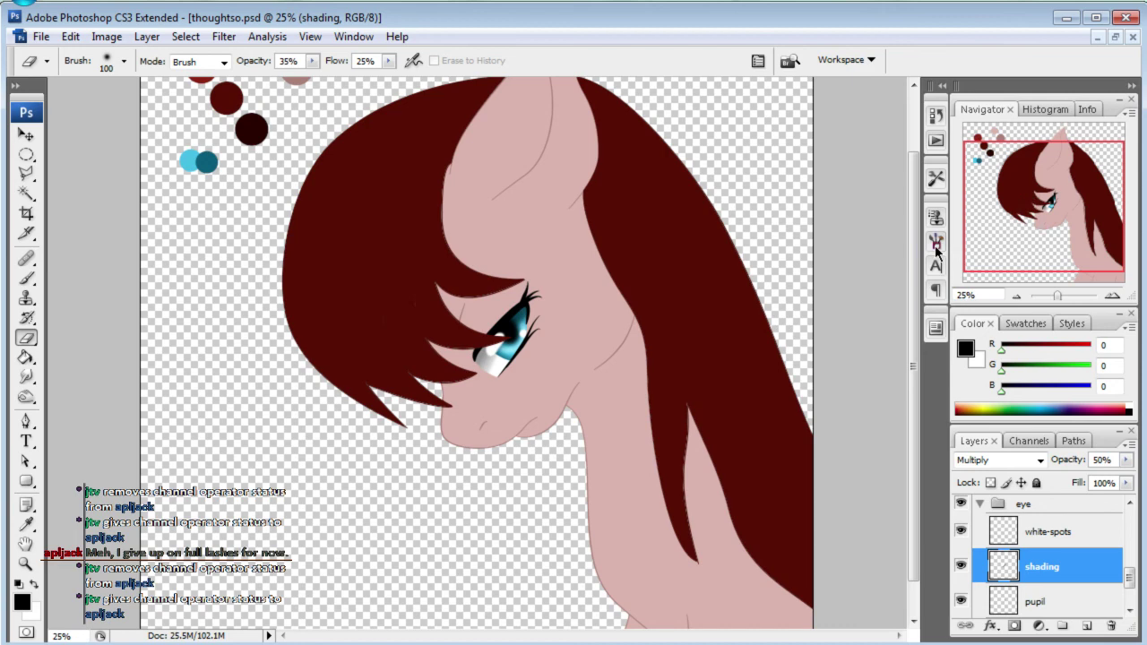
pyautogui.moveTo(1023, 218); pyautogui.dragTo(1024, 203)
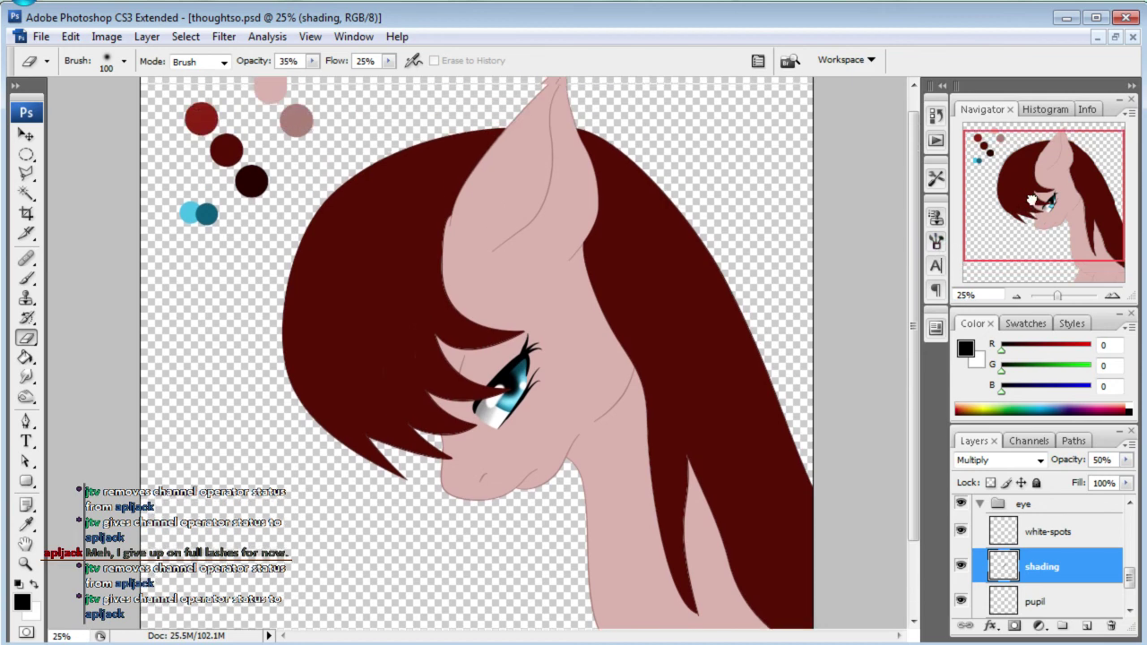
pyautogui.click(980, 504)
pyautogui.moveTo(1130, 578)
pyautogui.mouseDown()
pyautogui.moveTo(1141, 548)
pyautogui.moveTo(1137, 558)
pyautogui.mouseUp()
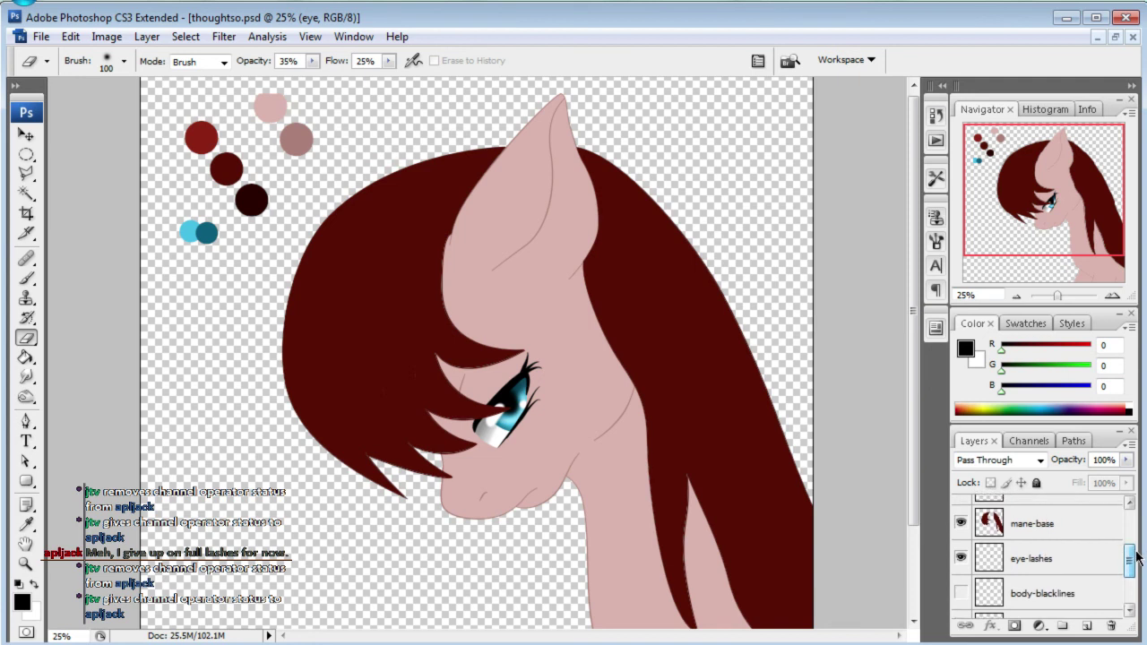
pyautogui.moveTo(1132, 558); pyautogui.dragTo(1132, 529)
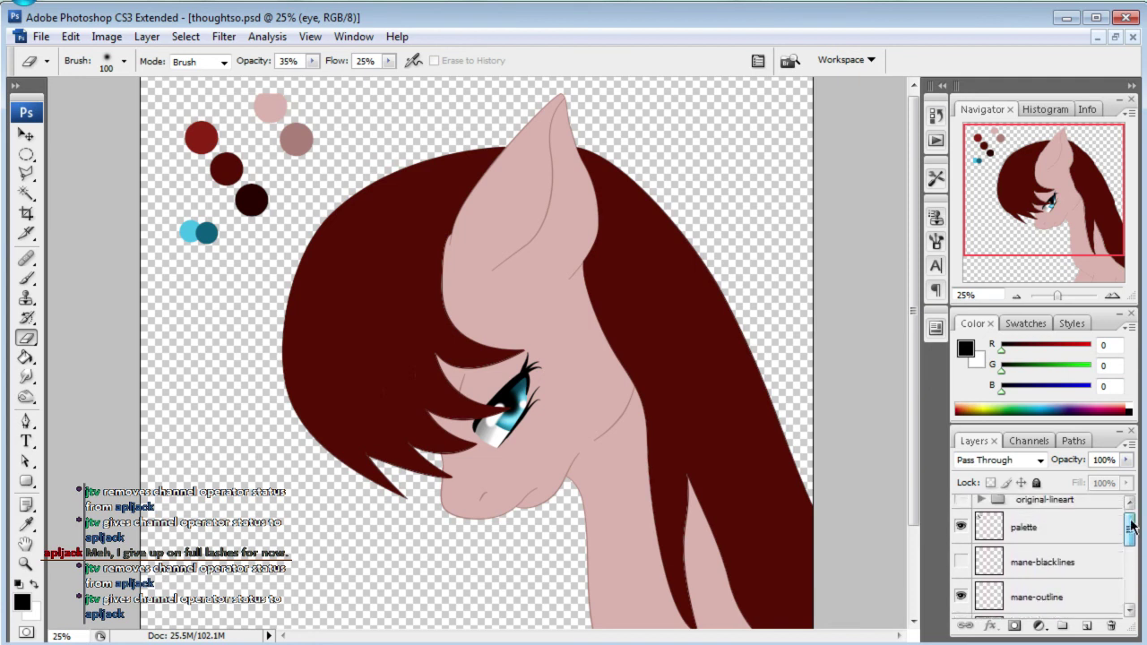
pyautogui.moveTo(1132, 529); pyautogui.dragTo(1126, 548)
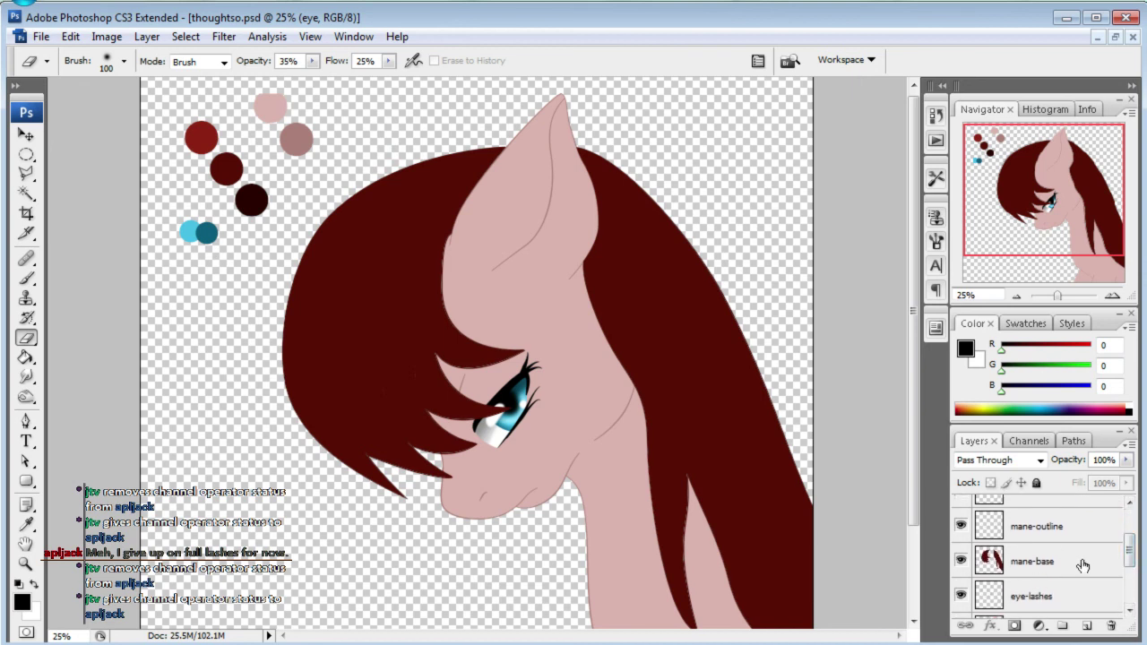
pyautogui.moveTo(1130, 549); pyautogui.dragTo(1128, 584)
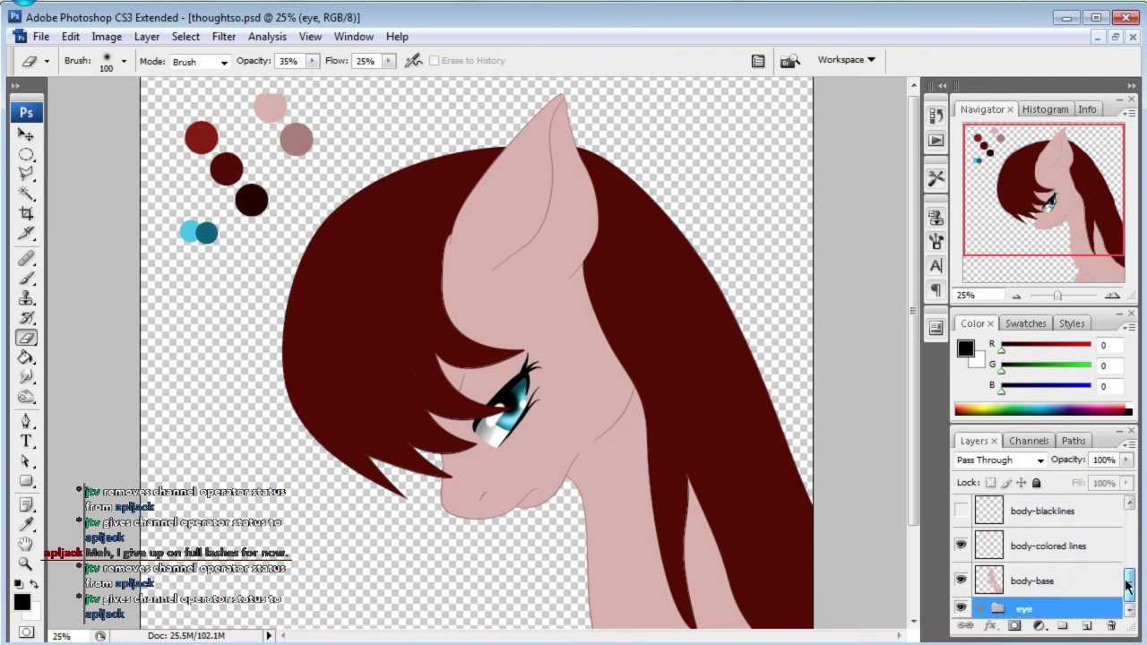
pyautogui.click(1037, 544)
pyautogui.click(1062, 626)
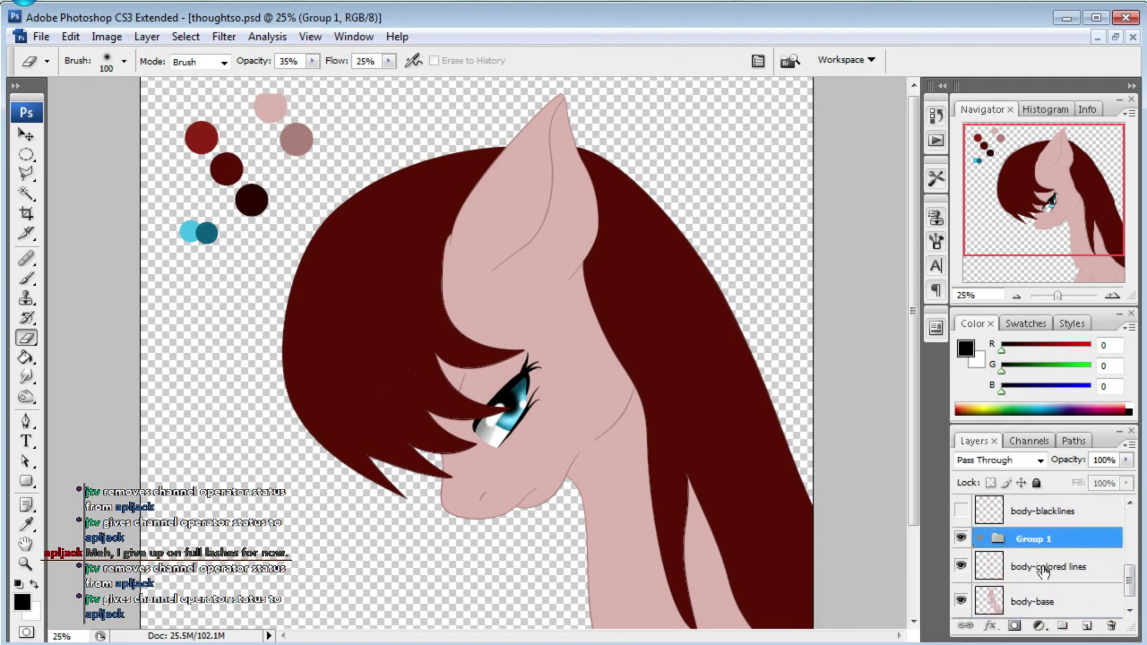
# - Name the group 'sep-save', fill it with copies of both body layers, and hide it
pyautogui.doubleClick(1033, 541)
pyautogui.write('ser sav')
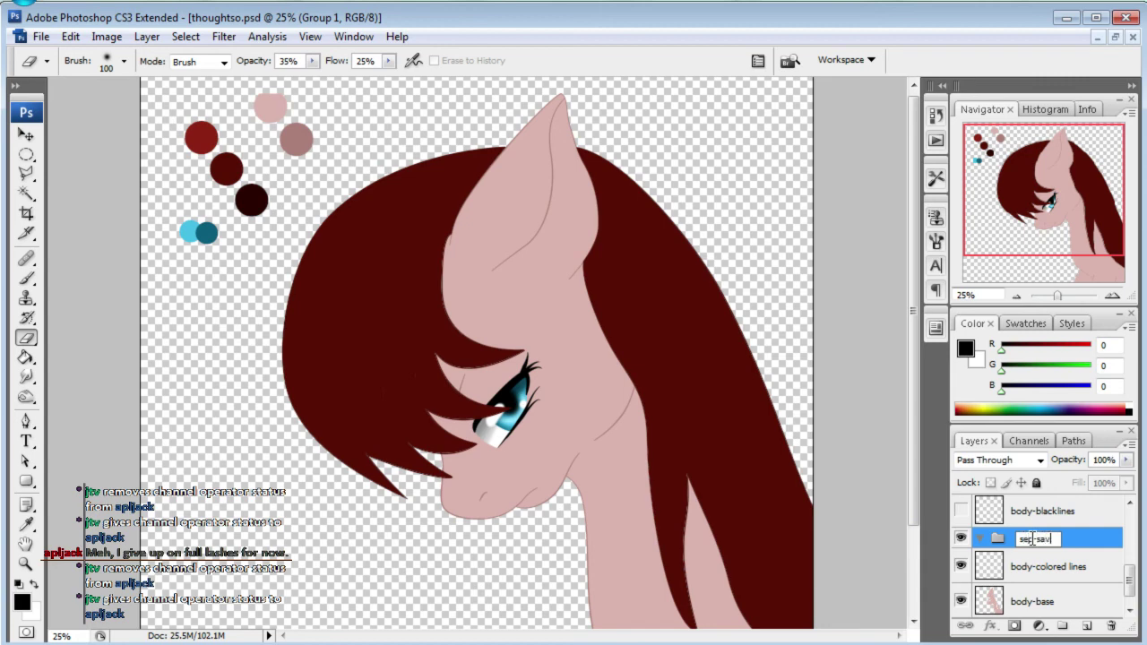
pyautogui.write('e')
pyautogui.press('Return')
pyautogui.click(990, 598)
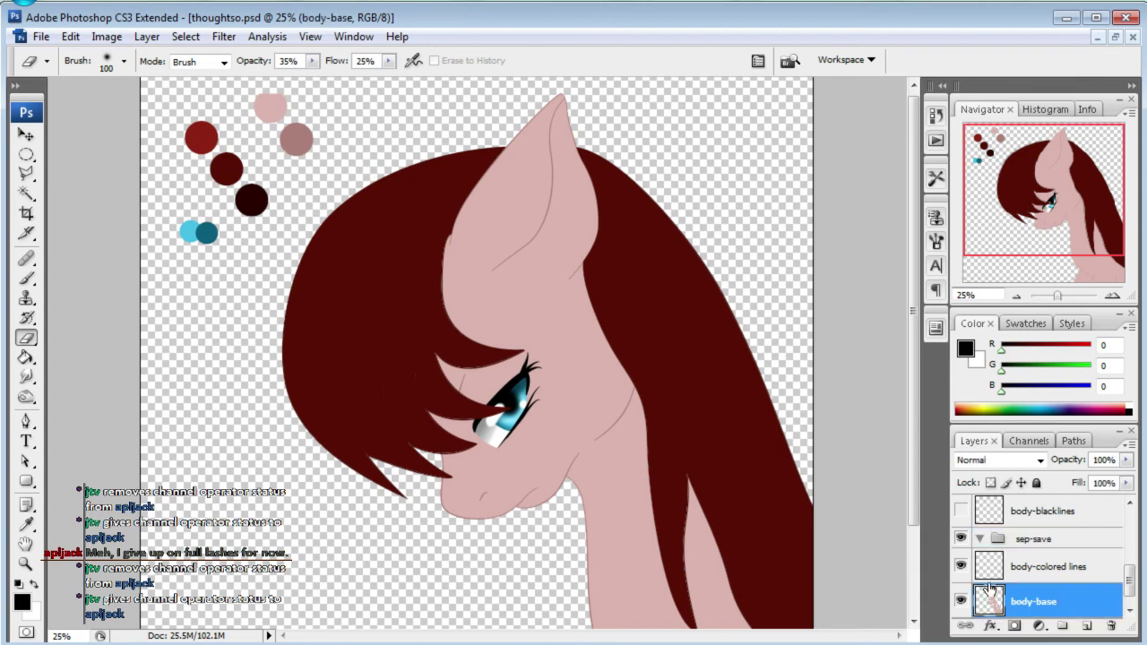
pyautogui.doubleClick(991, 567)
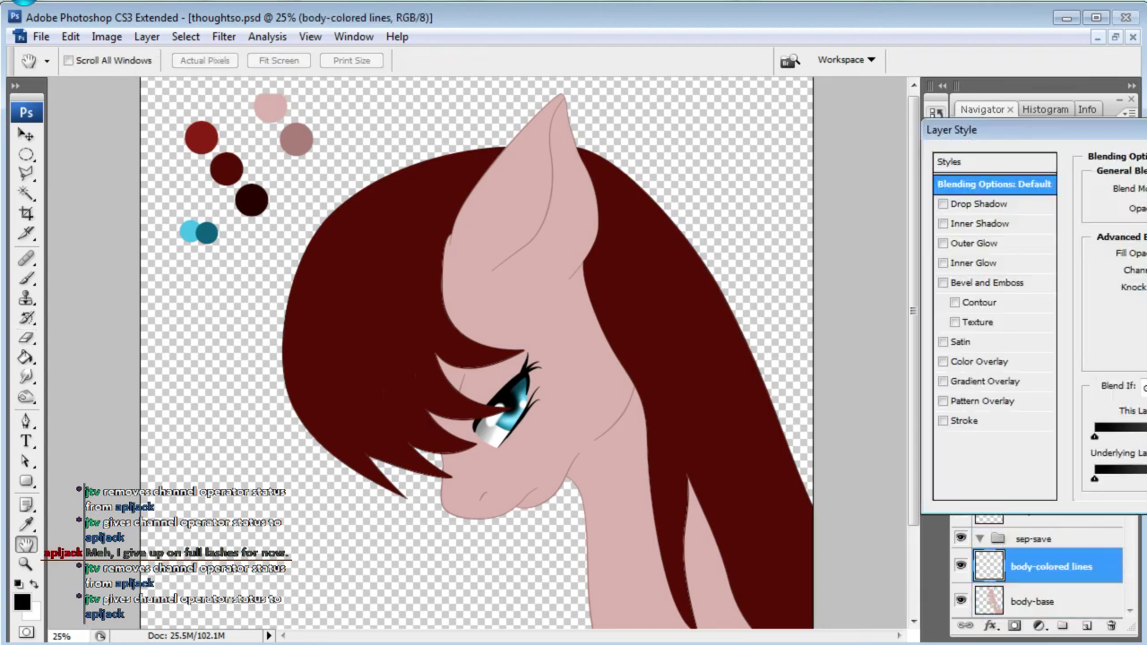
pyautogui.press('Escape')
pyautogui.press('e')
pyautogui.keyDown('shift'); pyautogui.click(1035, 606); pyautogui.keyUp('shift')
pyautogui.moveTo(1035, 607); pyautogui.dragTo(1084, 626)
pyautogui.click(1033, 518)
pyautogui.click(980, 518)
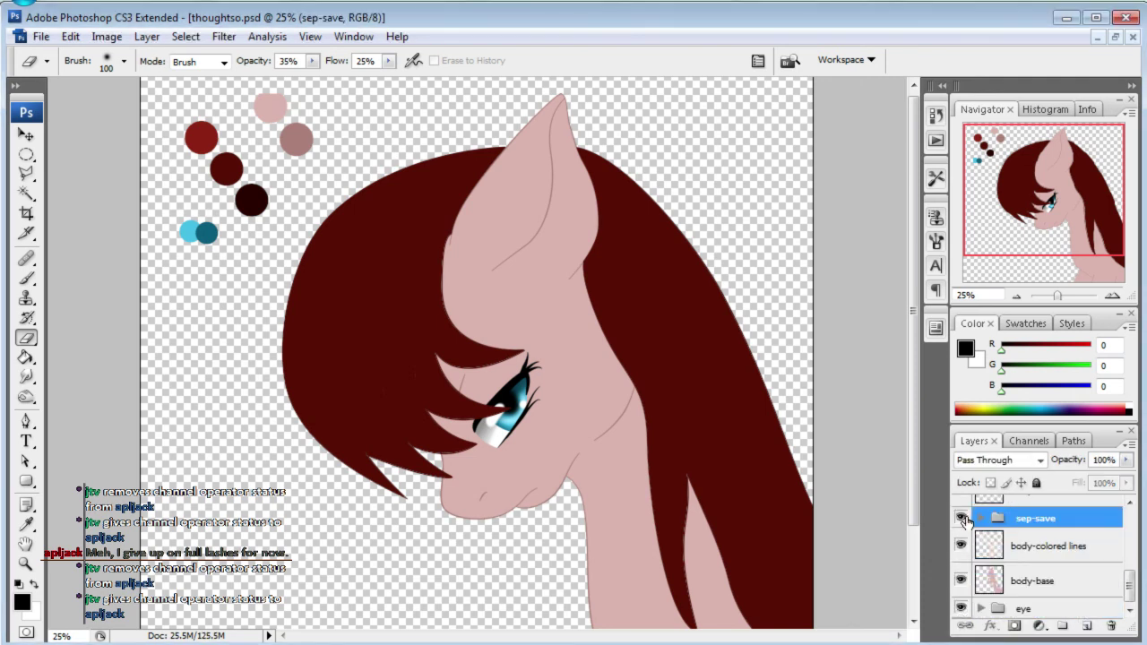
# - Rename the group 'body-sep-save' and merge body-base into body-colored lines
pyautogui.doubleClick(1032, 520)
pyautogui.write('body-')
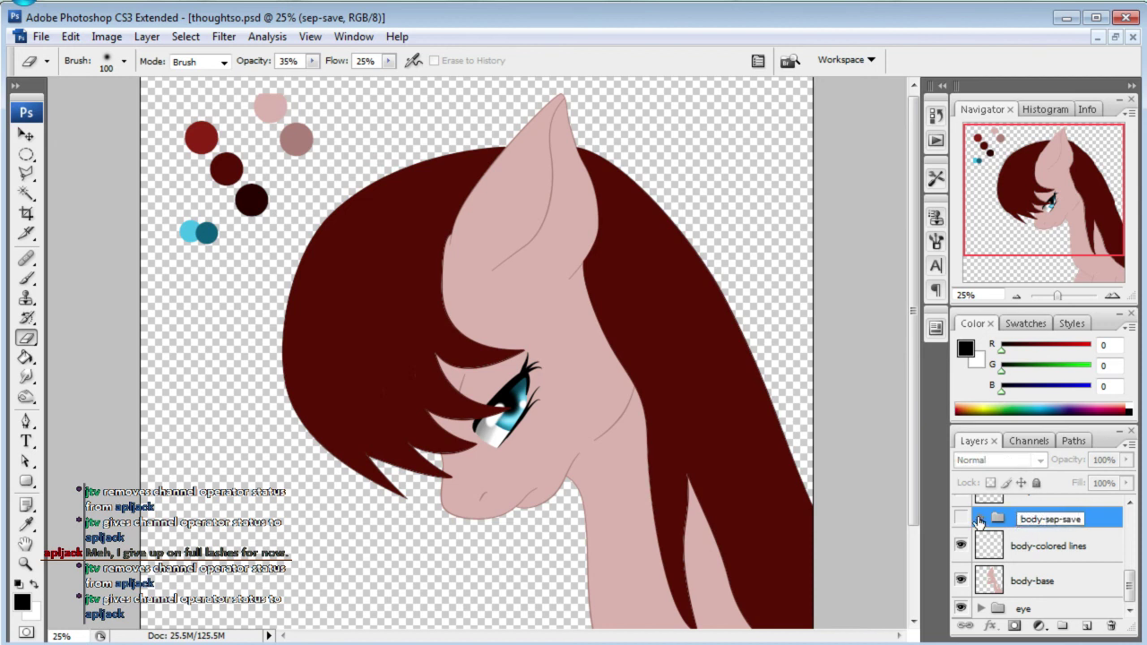
pyautogui.click(1006, 550)
pyautogui.keyDown('shift'); pyautogui.click(1027, 592); pyautogui.keyUp('shift')
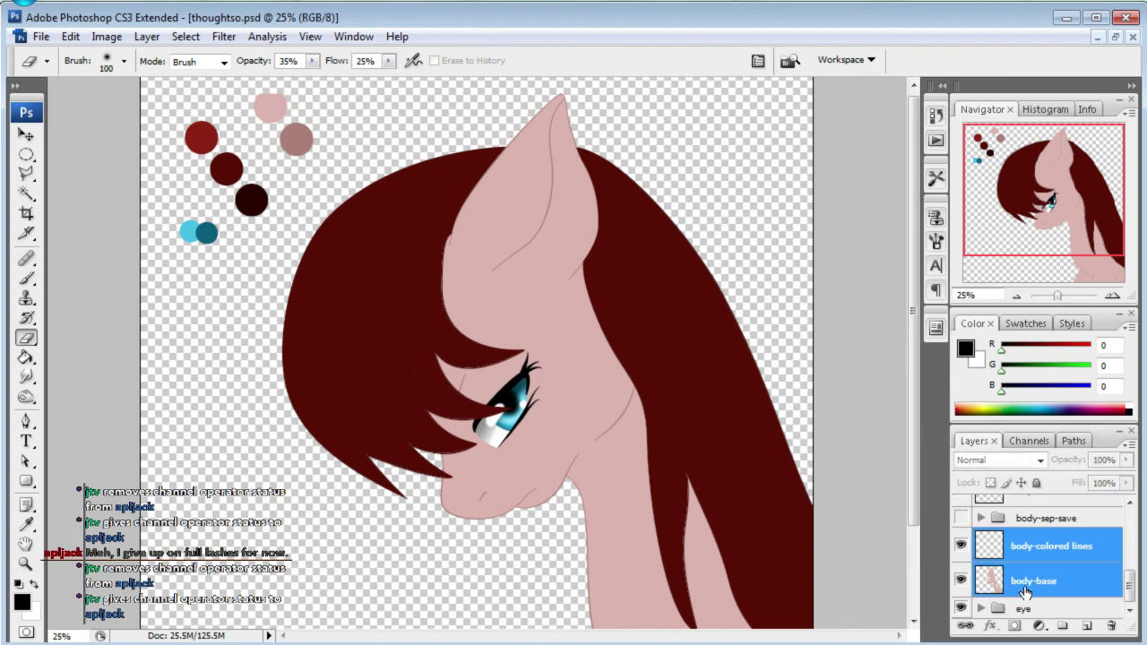
pyautogui.rightClick(1059, 545)
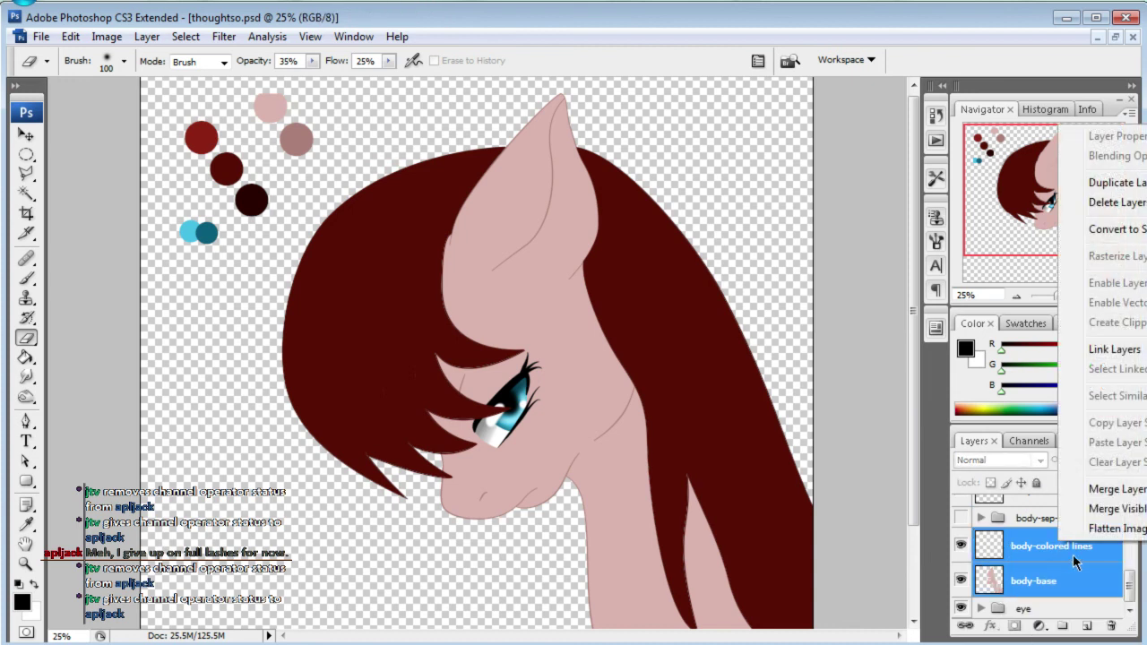
pyautogui.click(1132, 493)
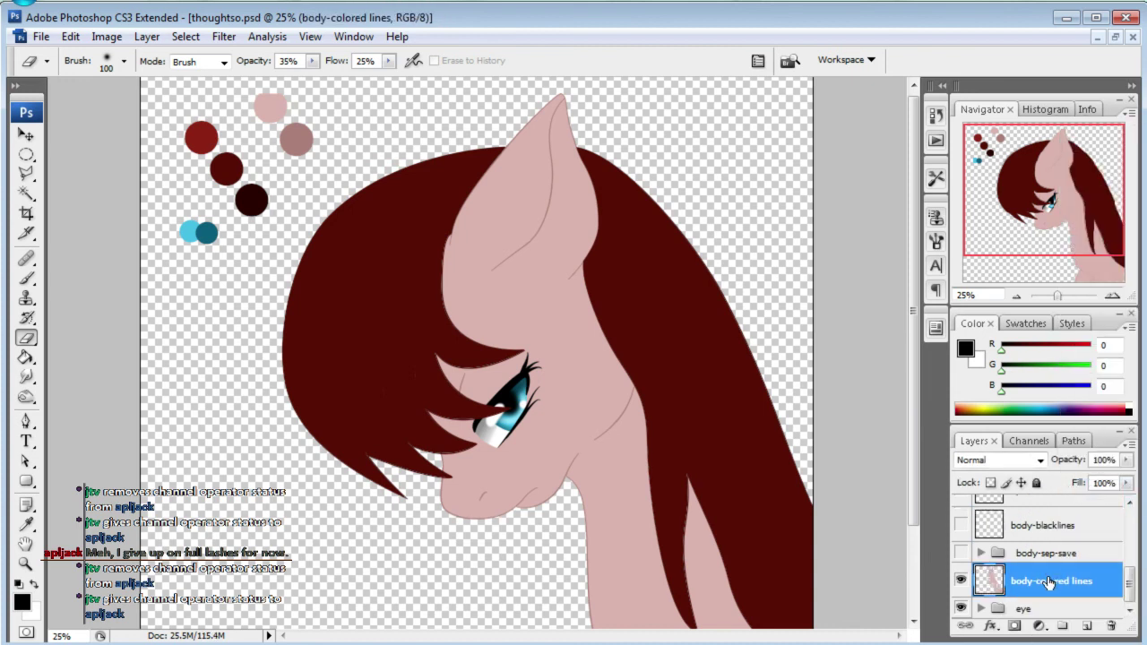
pyautogui.moveTo(1065, 214); pyautogui.dragTo(1017, 231)
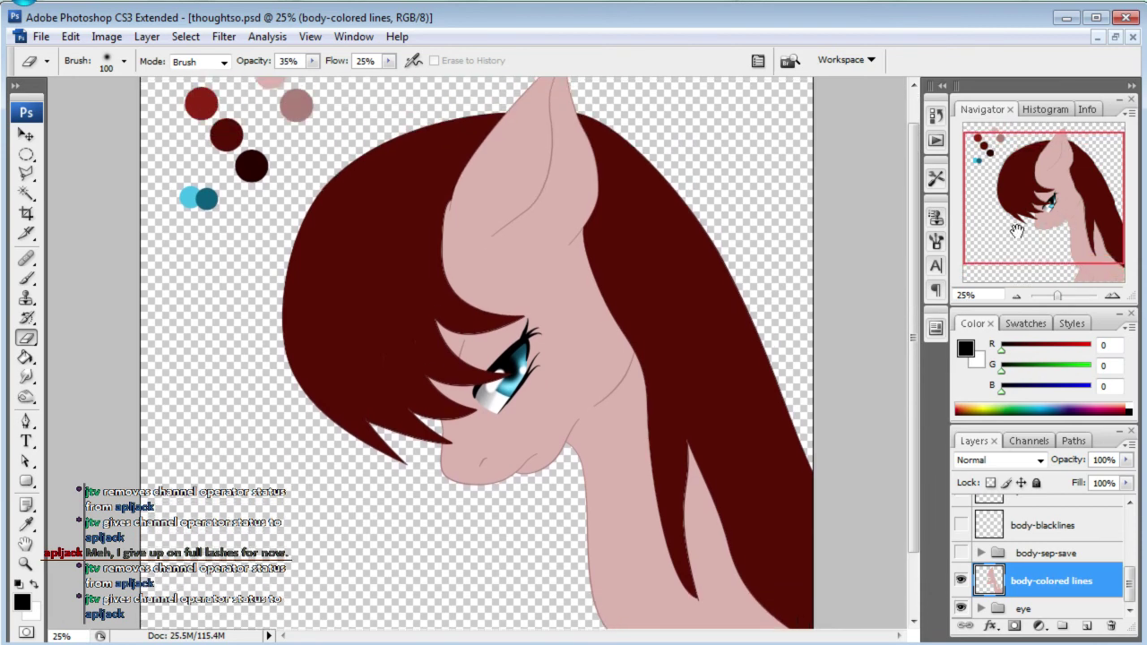
# - Create an empty Layer 1 above body-colored lines and begin renaming it
pyautogui.click(1085, 627)
pyautogui.doubleClick(1027, 581)
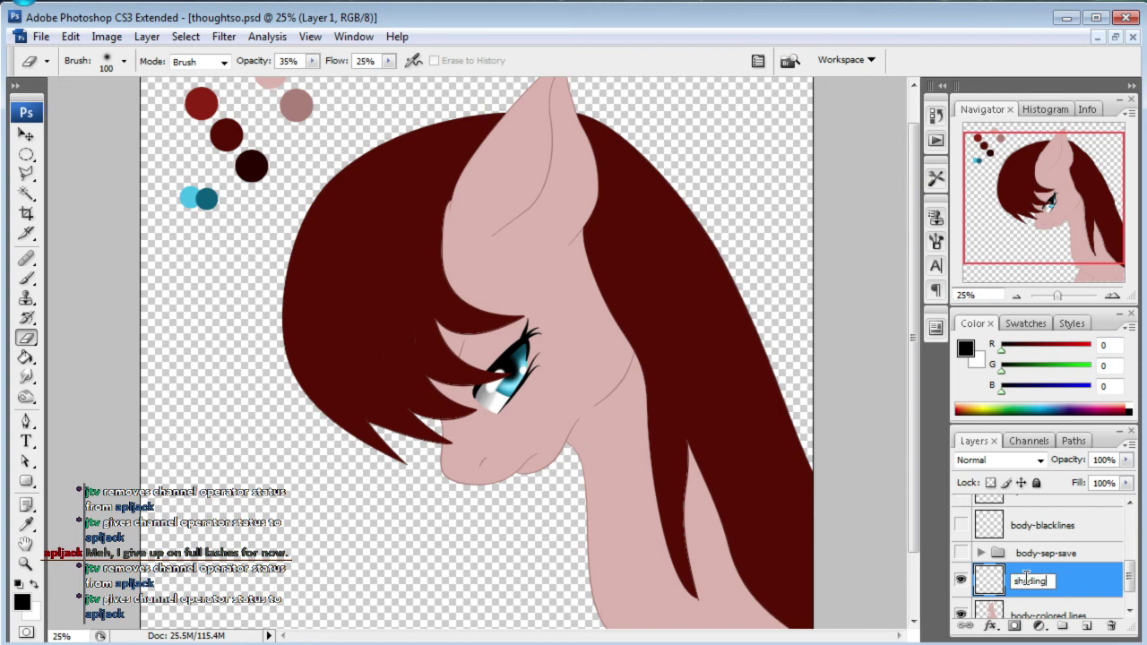
# - Name the layer 'shading', clip it with Ctrl+Alt+G, and give the Brush a 150 px diameter
pyautogui.press('Return')
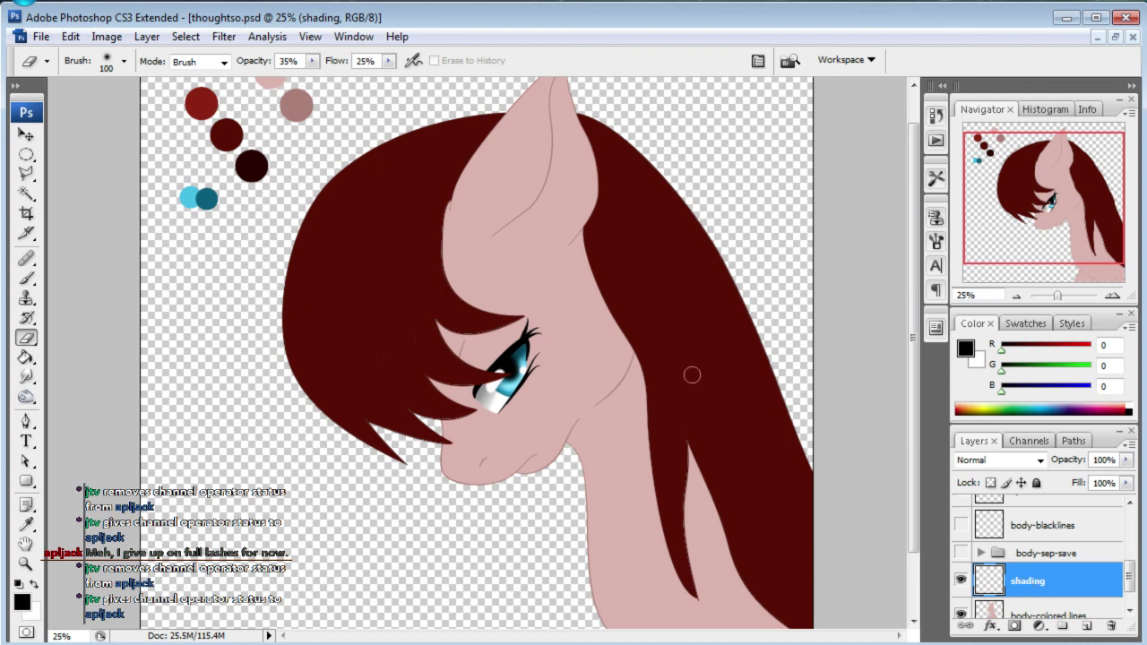
pyautogui.hotkey('ctrl', 'alt', 'g')
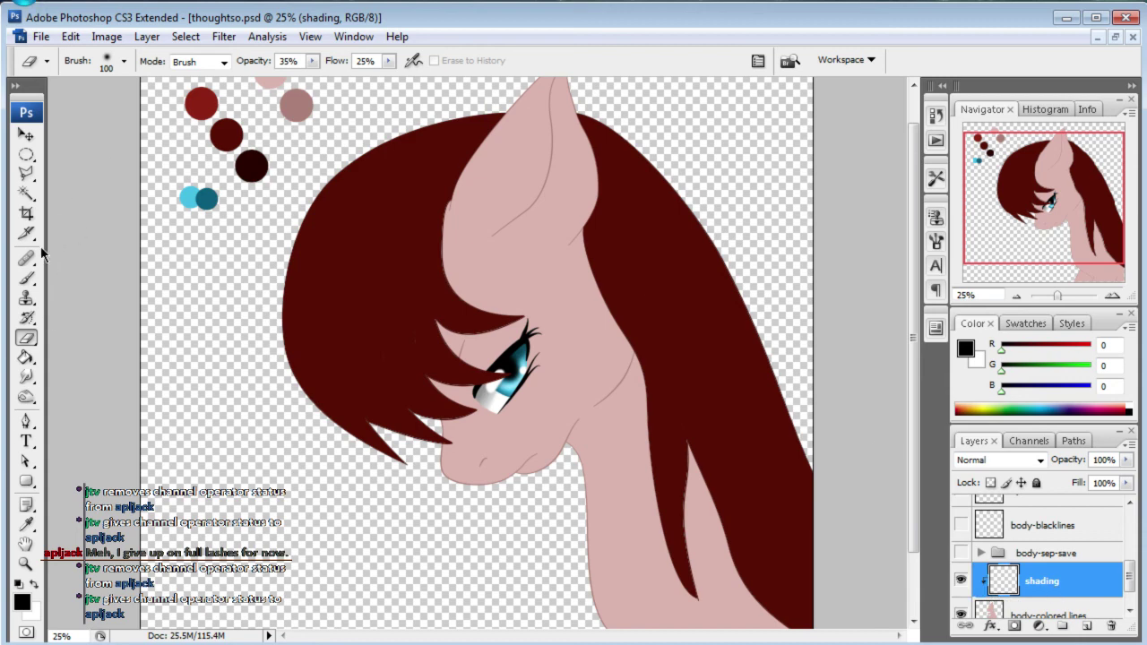
pyautogui.click(26, 278)
pyautogui.click(125, 61)
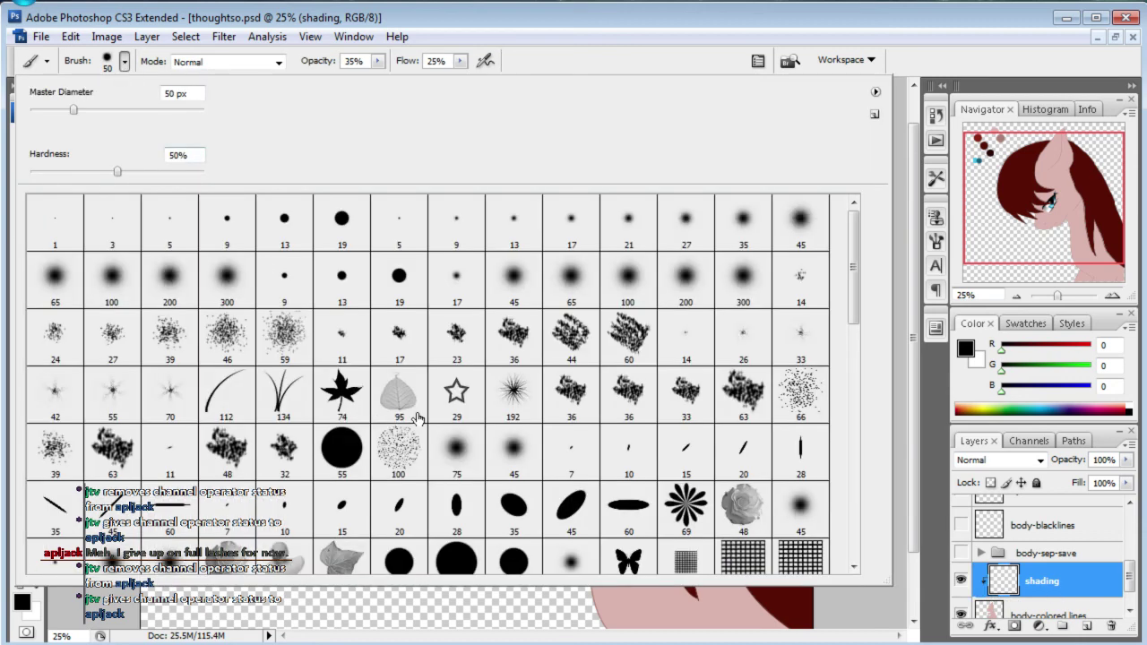
pyautogui.click(204, 89)
pyautogui.write('4')
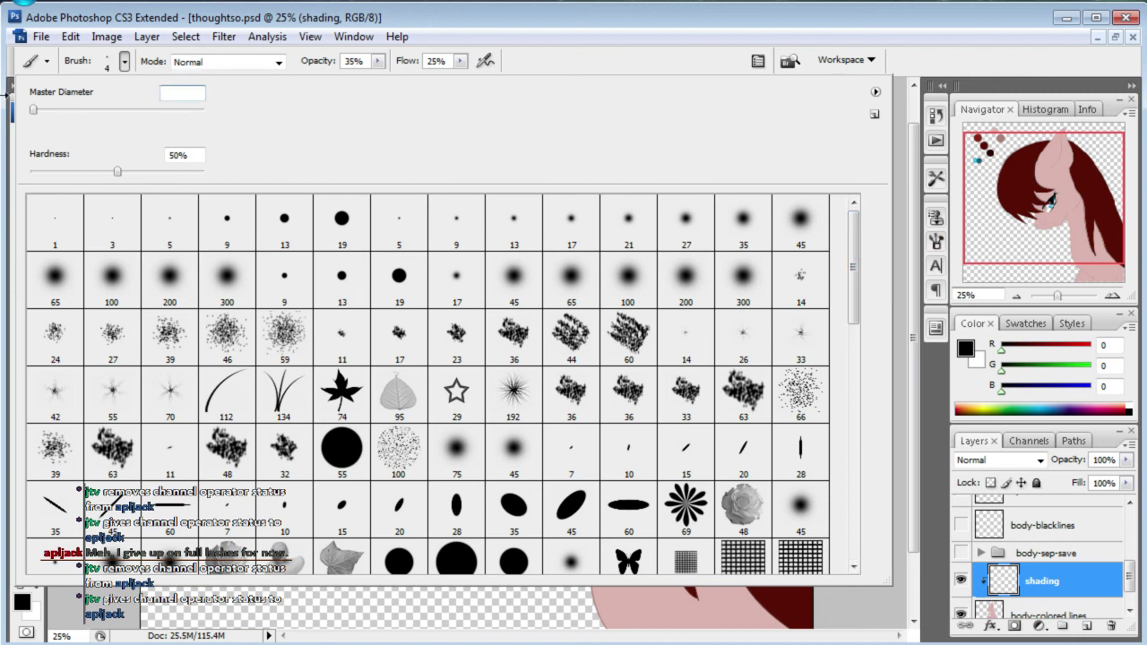
pyautogui.write('150')
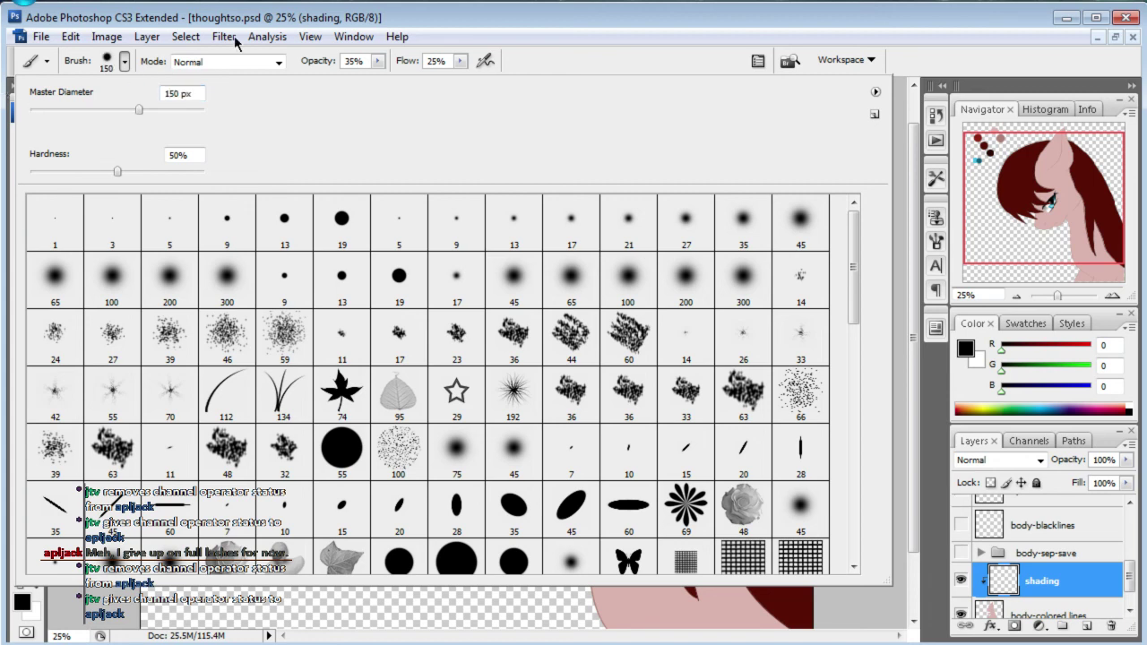
pyautogui.click(408, 21)
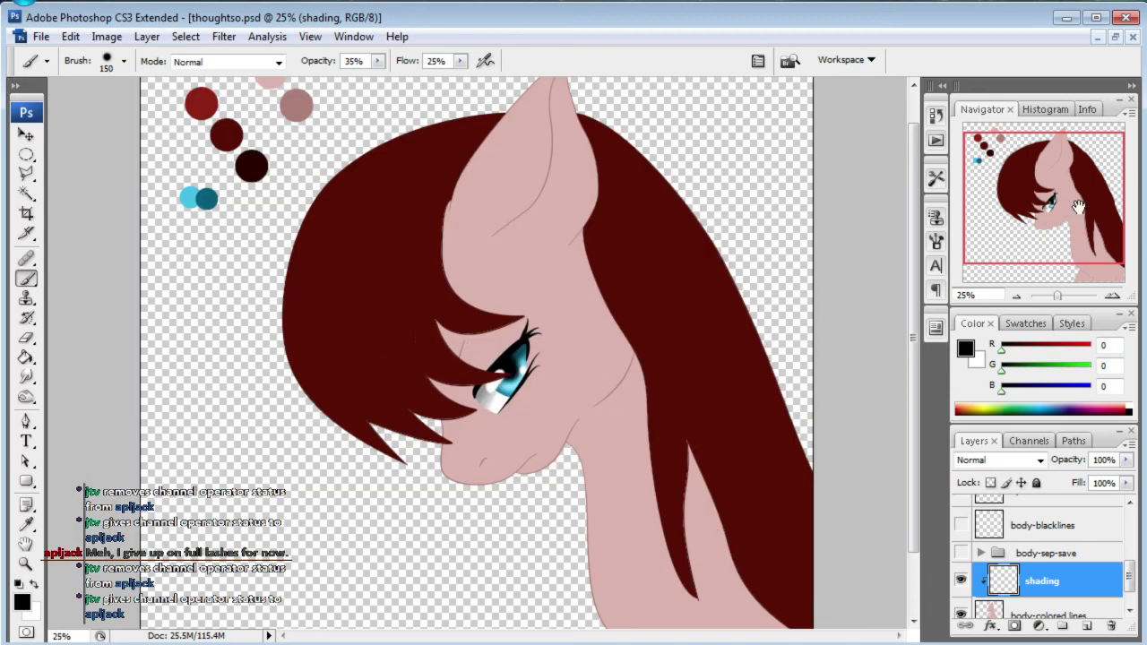
# - Brush grey shading down the neck beside the mane, undoing the last stroke
pyautogui.moveTo(1058, 156); pyautogui.dragTo(1067, 211)
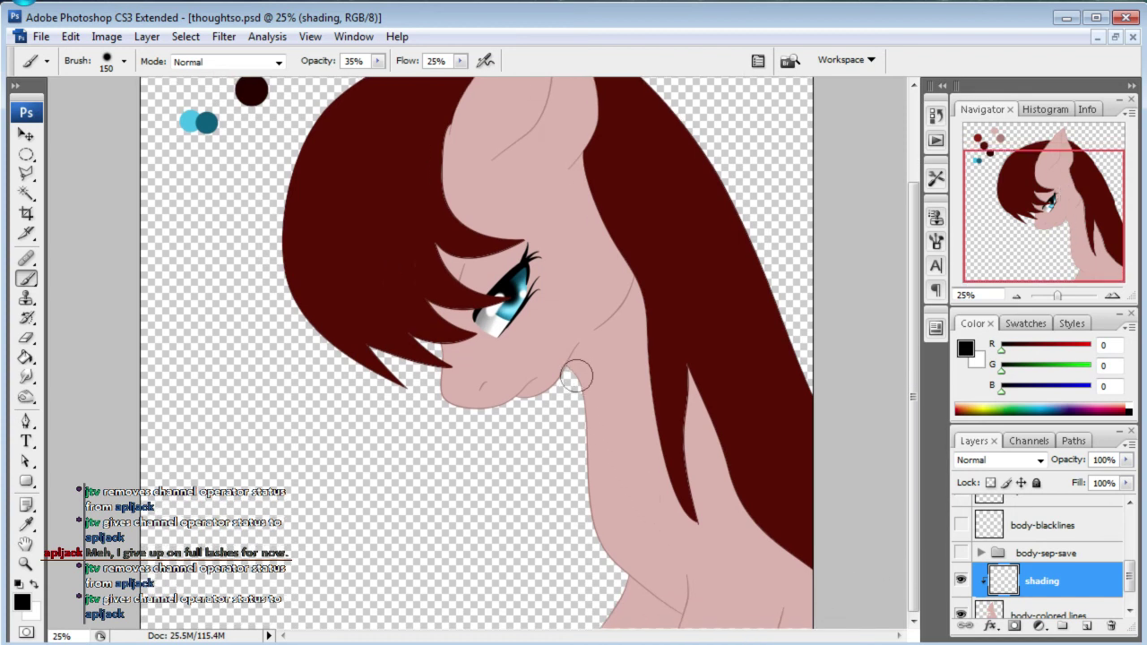
pyautogui.moveTo(628, 273); pyautogui.dragTo(643, 400)
pyautogui.moveTo(654, 281); pyautogui.dragTo(659, 500)
pyautogui.moveTo(650, 399); pyautogui.dragTo(685, 529)
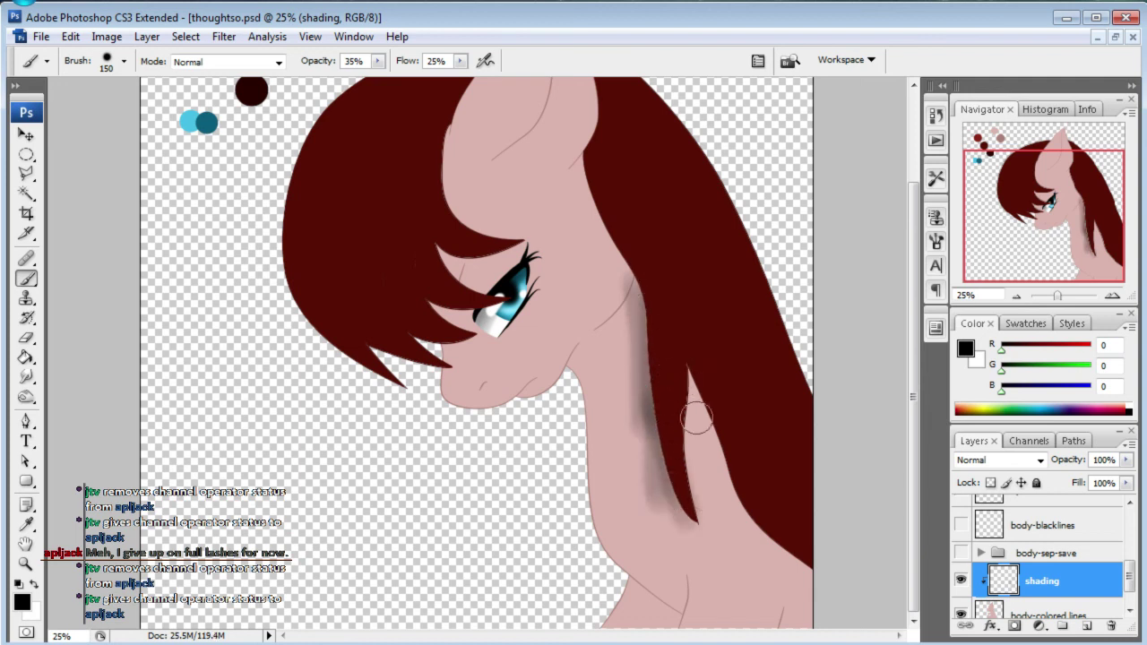
pyautogui.hotkey('ctrl', 'z')
# - Set the shading layer to Multiply at 35% opacity and add a soft stroke along the mane edge
pyautogui.click(995, 460)
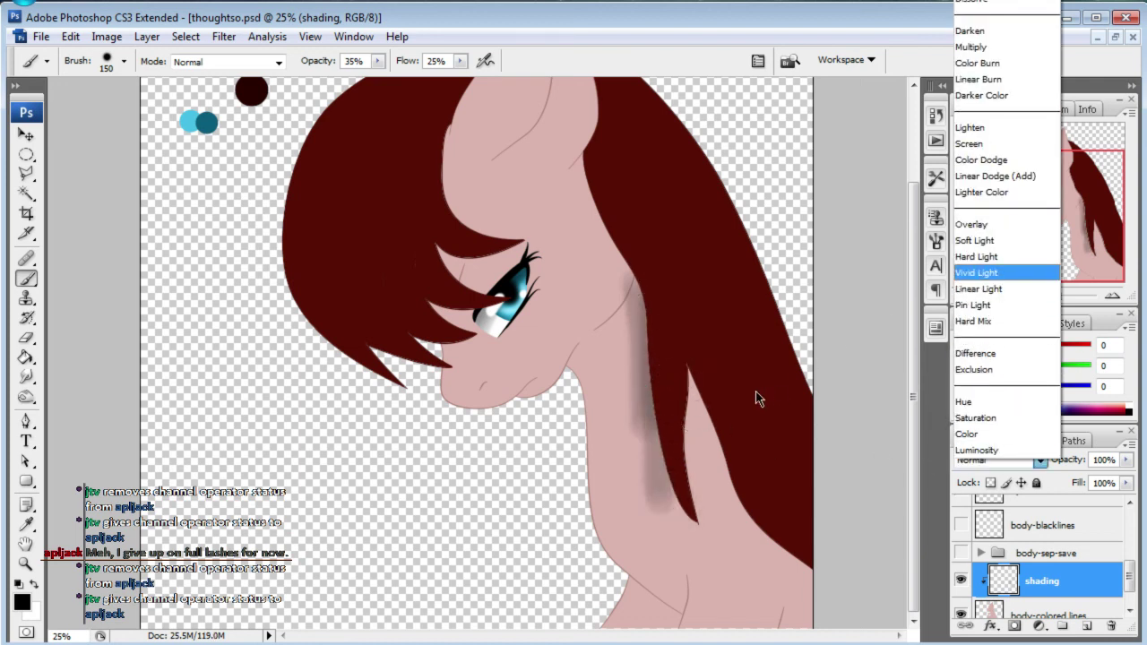
pyautogui.click(1124, 458)
pyautogui.moveTo(1120, 460); pyautogui.dragTo(1105, 461)
pyautogui.write('35')
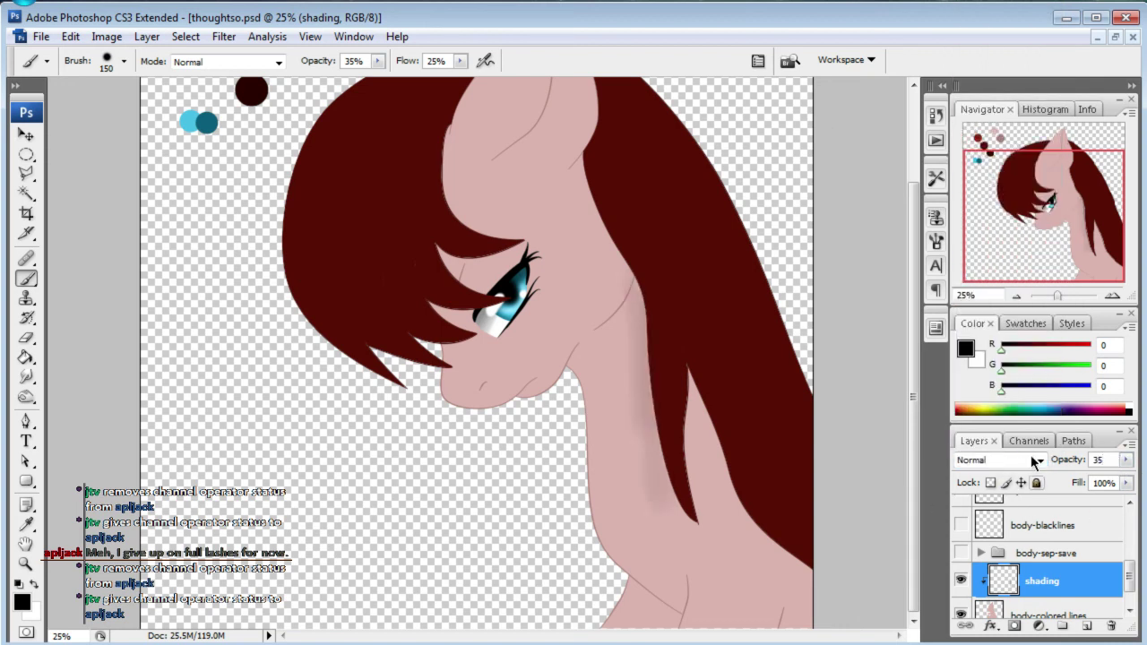
pyautogui.click(1035, 459)
pyautogui.click(968, 53)
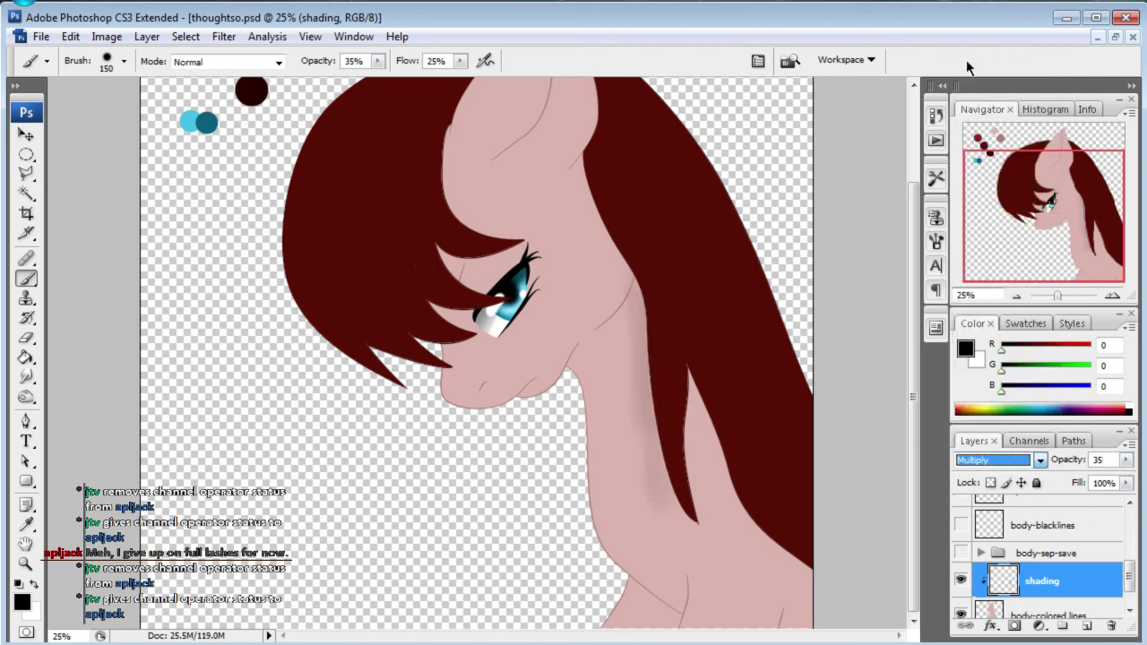
pyautogui.moveTo(687, 389)
pyautogui.mouseDown()
pyautogui.moveTo(699, 502)
pyautogui.moveTo(740, 560)
pyautogui.mouseUp()
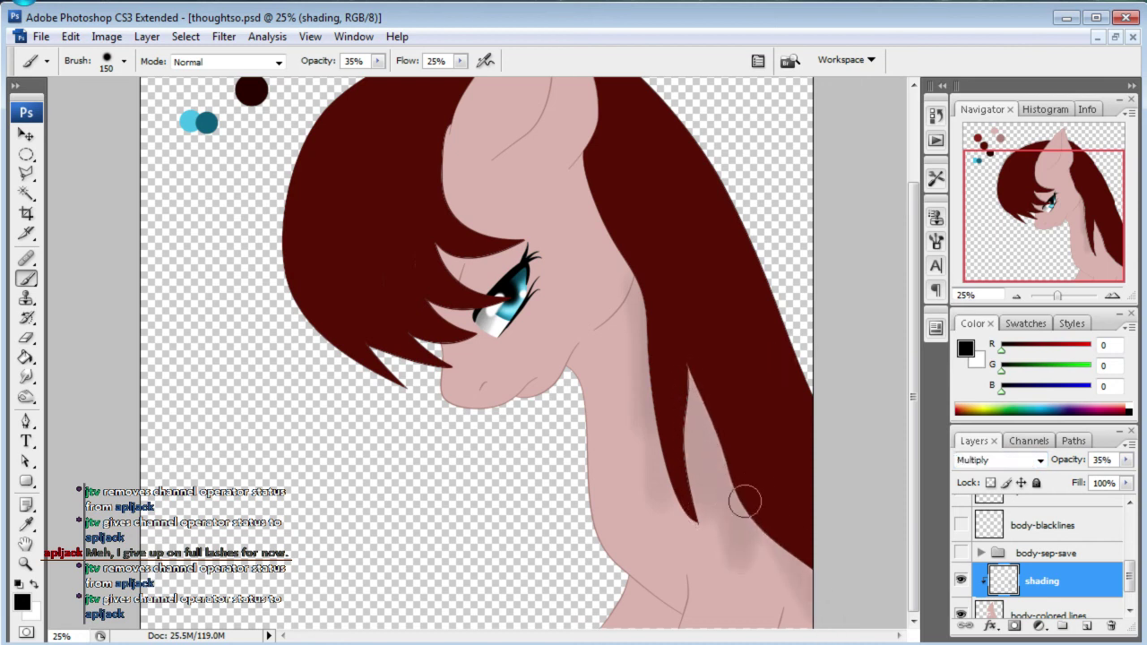
# - Deepen the soft neck shading beside the mane and below the hair tip
pyautogui.moveTo(768, 550); pyautogui.dragTo(748, 512)
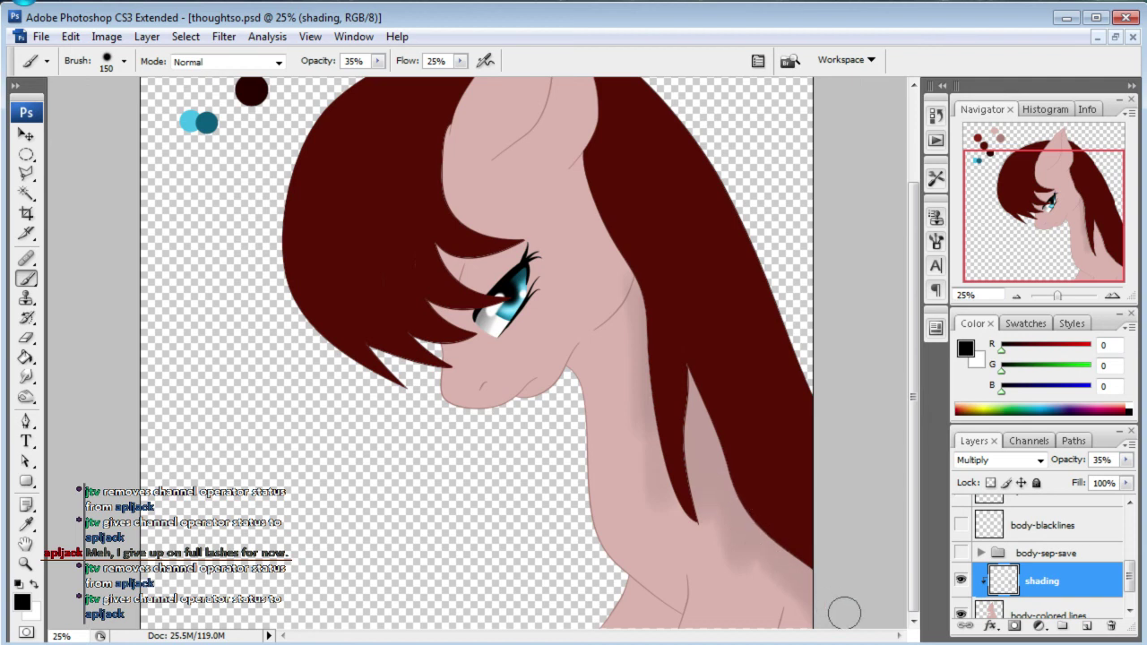
pyautogui.moveTo(689, 377); pyautogui.dragTo(800, 593)
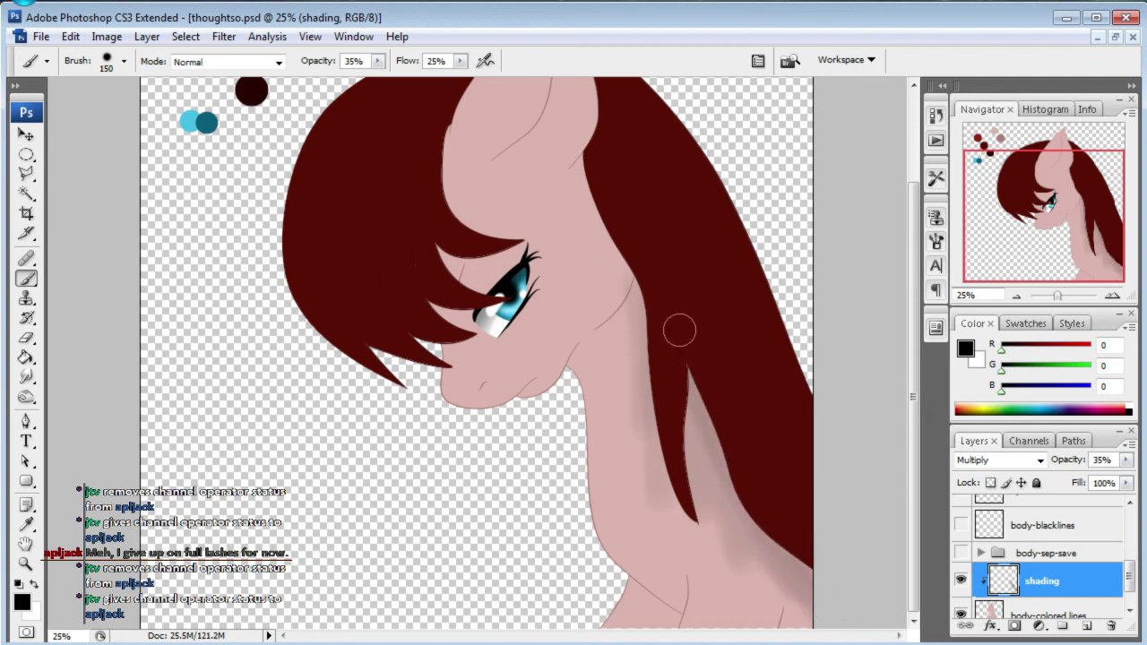
pyautogui.moveTo(694, 340); pyautogui.dragTo(759, 586)
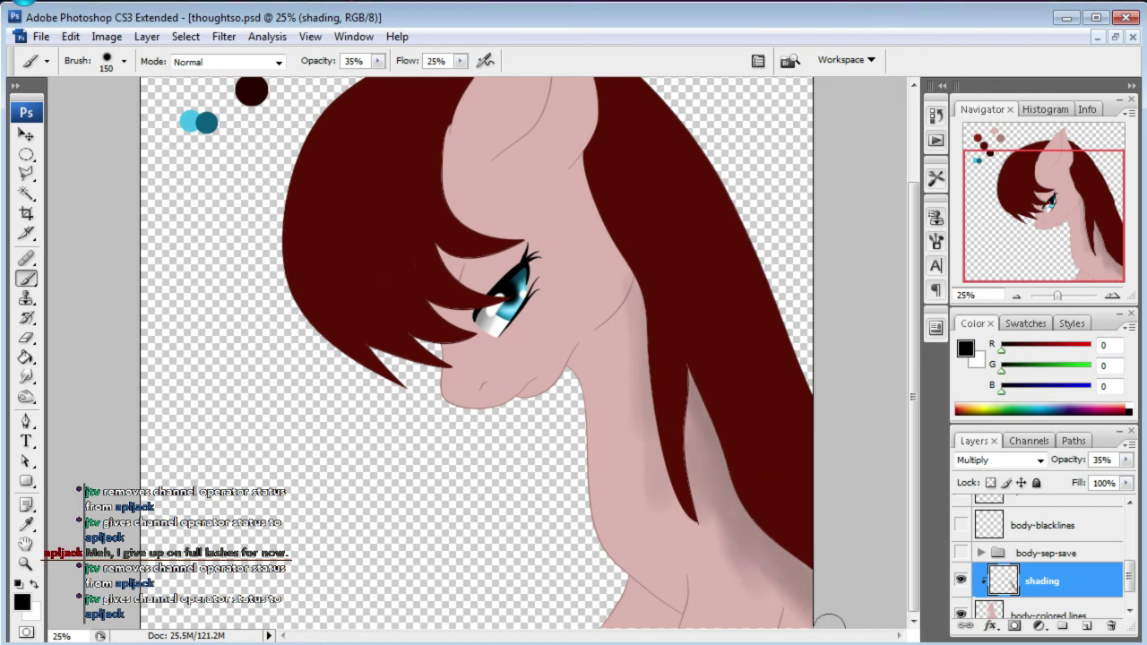
pyautogui.scroll(5, 616, 198)
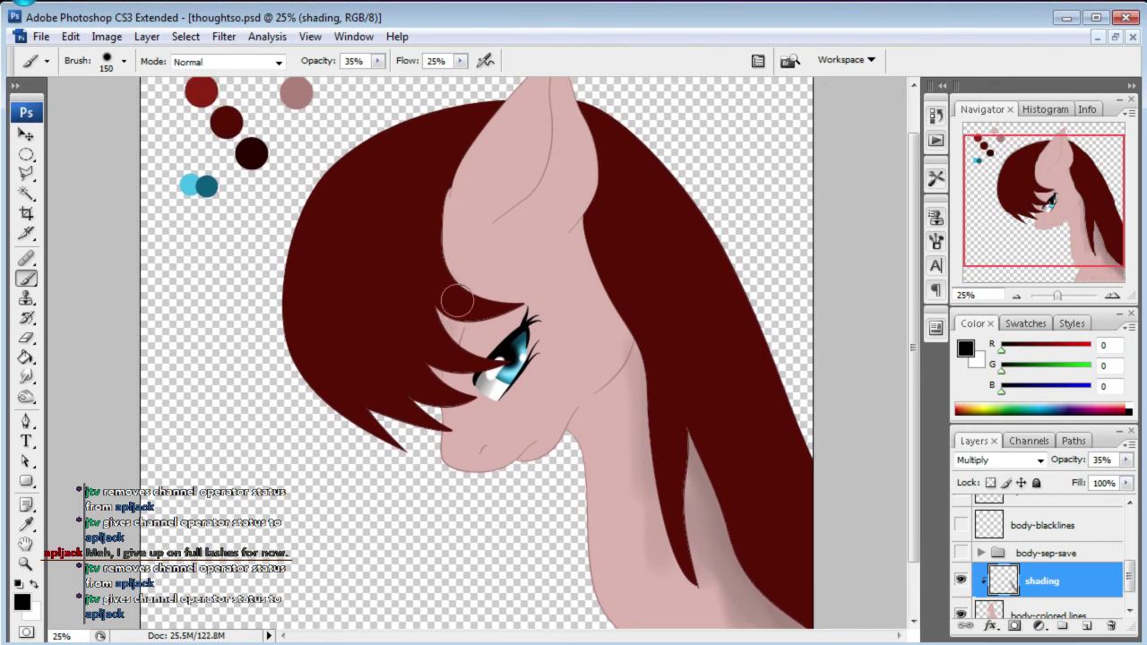
# - Shade the face under the fringe above the eye and near the chin
pyautogui.moveTo(441, 275); pyautogui.dragTo(467, 301)
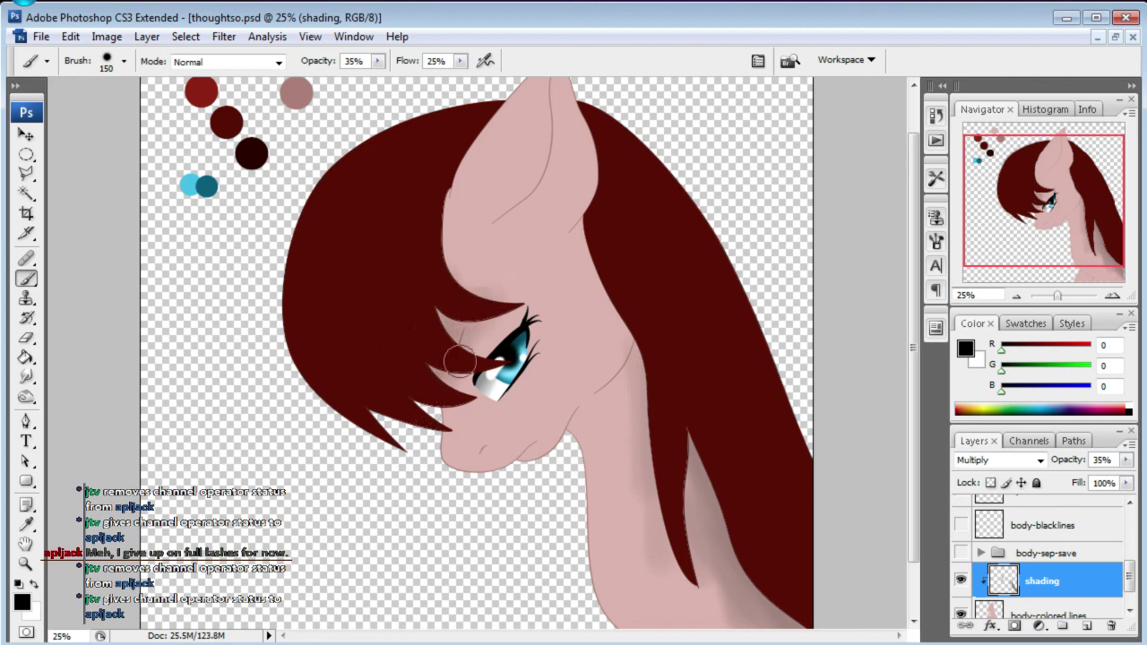
pyautogui.click(479, 276)
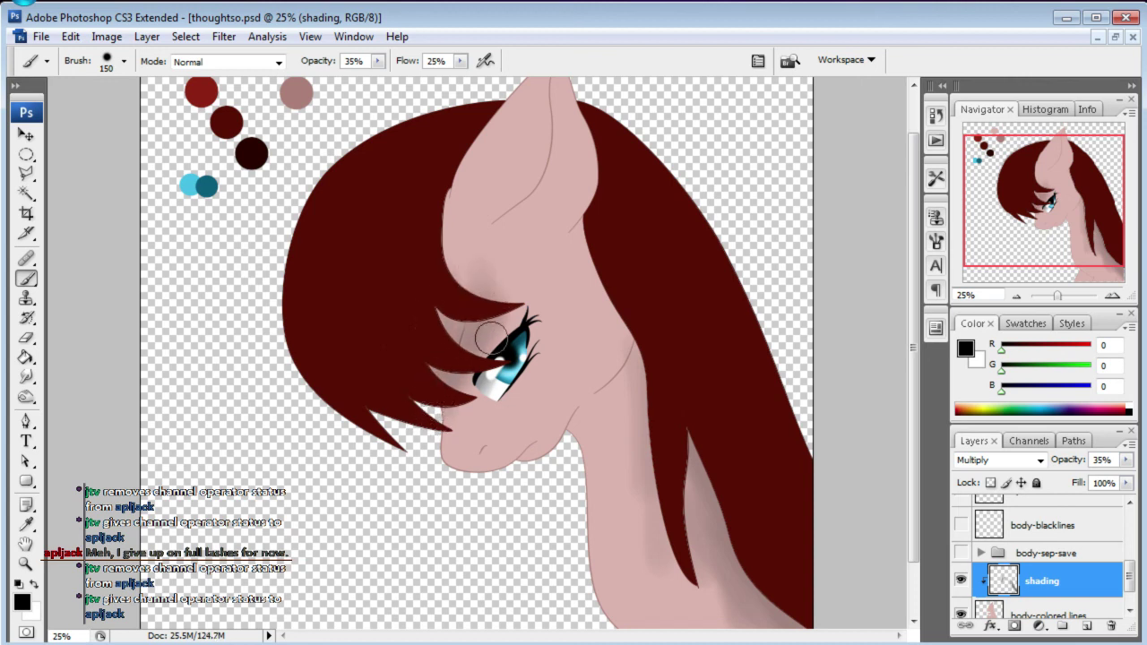
pyautogui.click(451, 317)
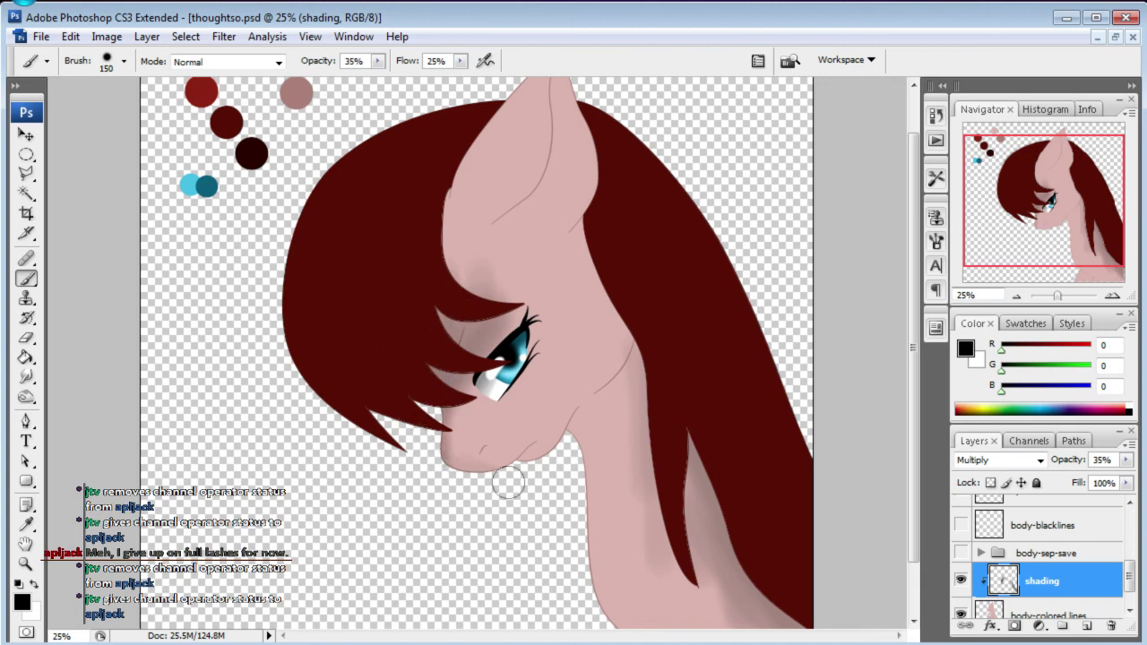
pyautogui.moveTo(435, 423); pyautogui.dragTo(473, 476)
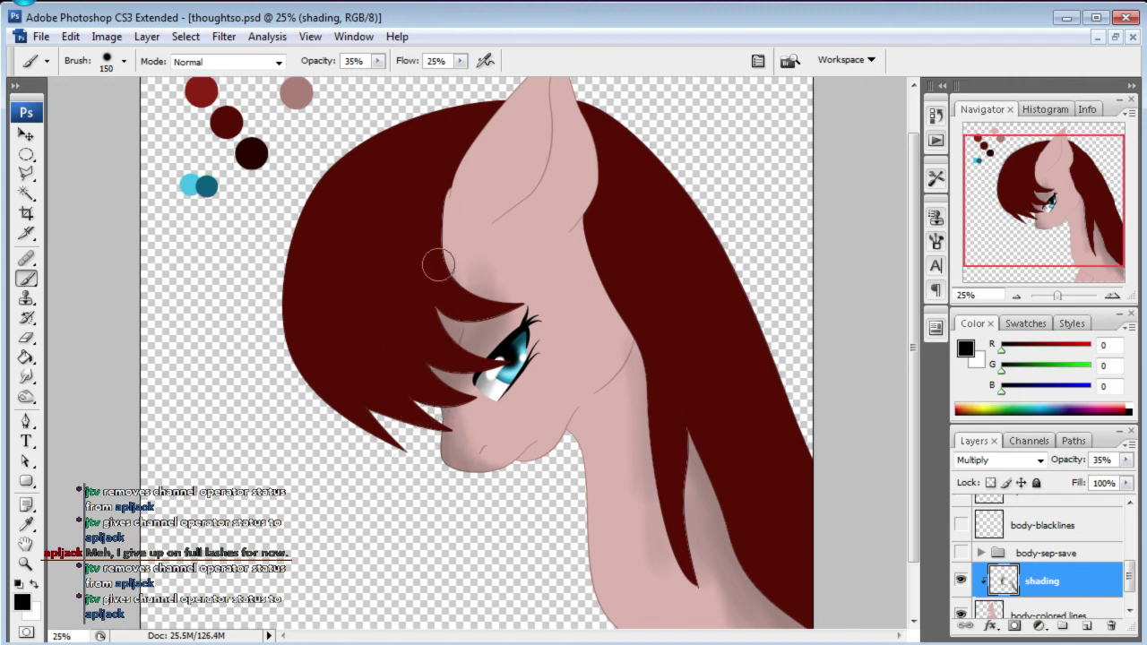
# - Shade the ear's left edge where it meets the mane
pyautogui.moveTo(446, 224)
pyautogui.mouseDown()
pyautogui.moveTo(458, 289)
pyautogui.moveTo(432, 178)
pyautogui.mouseUp()
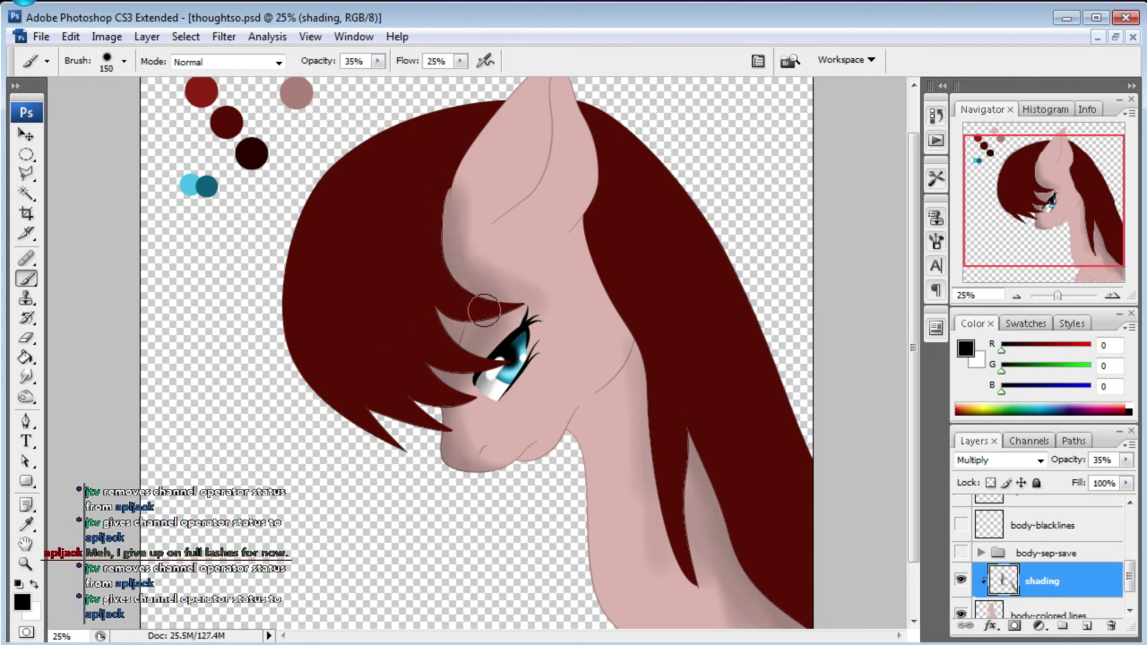
pyautogui.moveTo(482, 310); pyautogui.dragTo(441, 184)
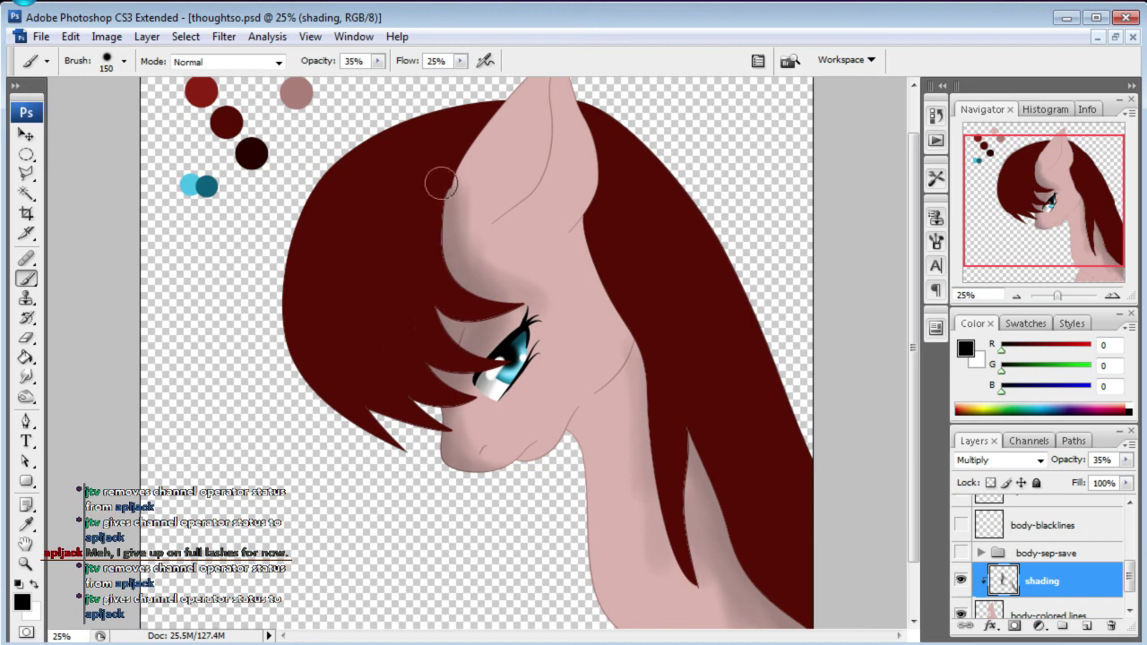
pyautogui.moveTo(1069, 213); pyautogui.dragTo(1069, 202)
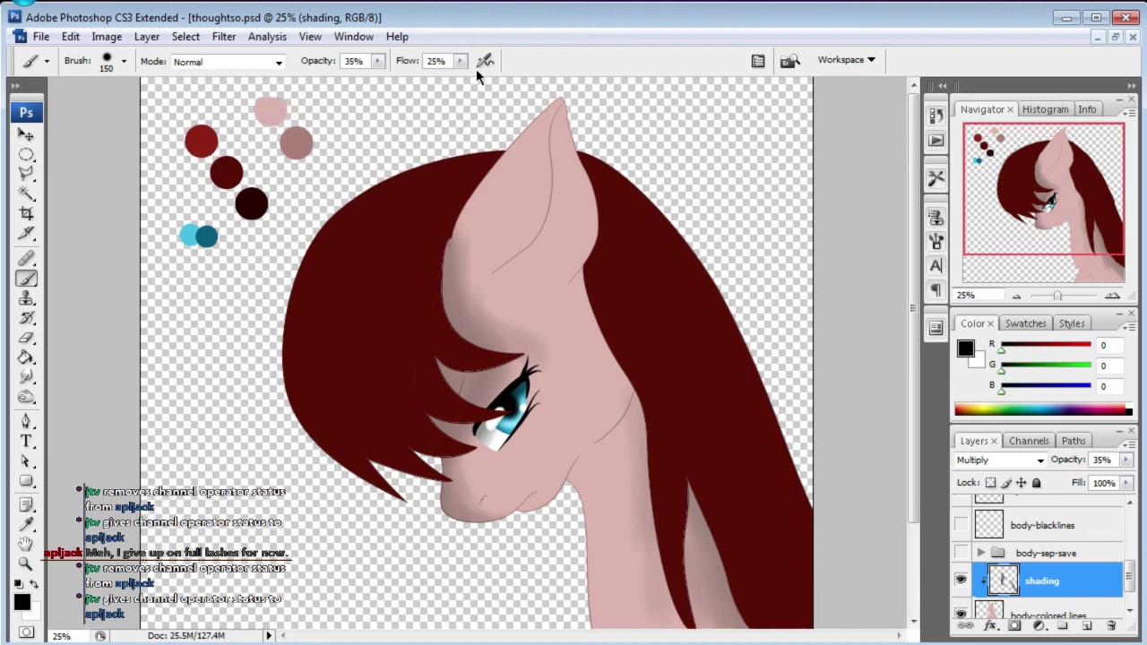
pyautogui.moveTo(552, 99); pyautogui.dragTo(455, 225)
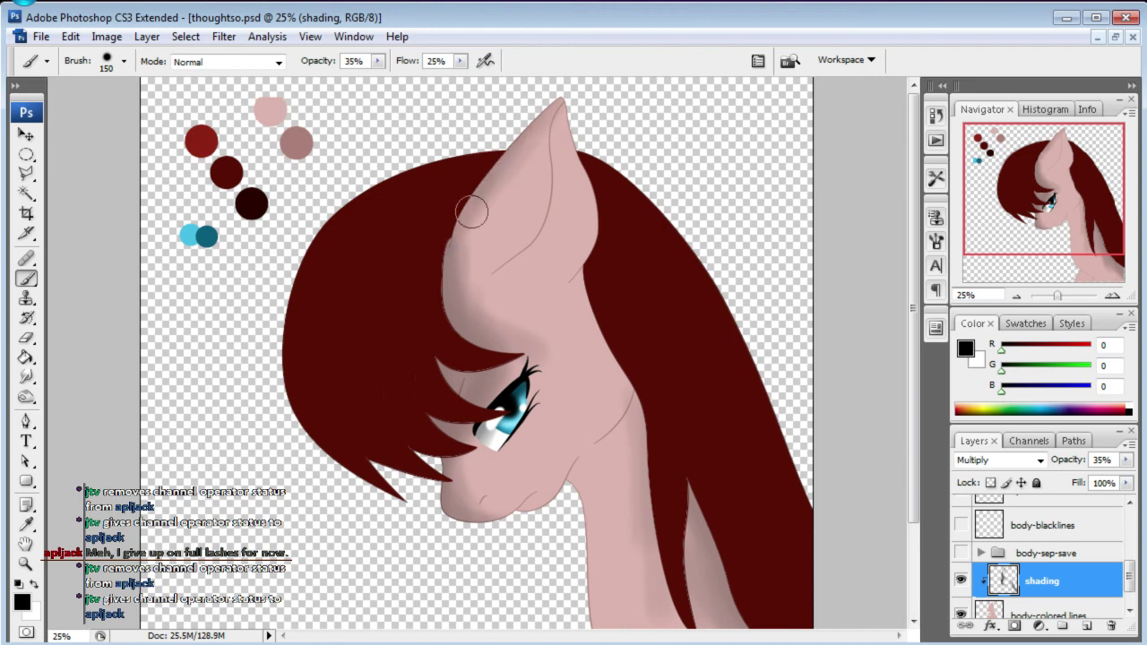
pyautogui.moveTo(545, 111); pyautogui.dragTo(459, 242)
# - Darken the face edge right of the ear and down along the neck edge
pyautogui.moveTo(615, 274)
pyautogui.mouseDown()
pyautogui.moveTo(590, 300)
pyautogui.moveTo(615, 354)
pyautogui.moveTo(586, 281)
pyautogui.moveTo(651, 410)
pyautogui.moveTo(596, 291)
pyautogui.mouseUp()
pyautogui.moveTo(622, 331)
pyautogui.mouseDown()
pyautogui.moveTo(658, 422)
pyautogui.moveTo(661, 596)
pyautogui.mouseUp()
pyautogui.moveTo(653, 504); pyautogui.dragTo(652, 437)
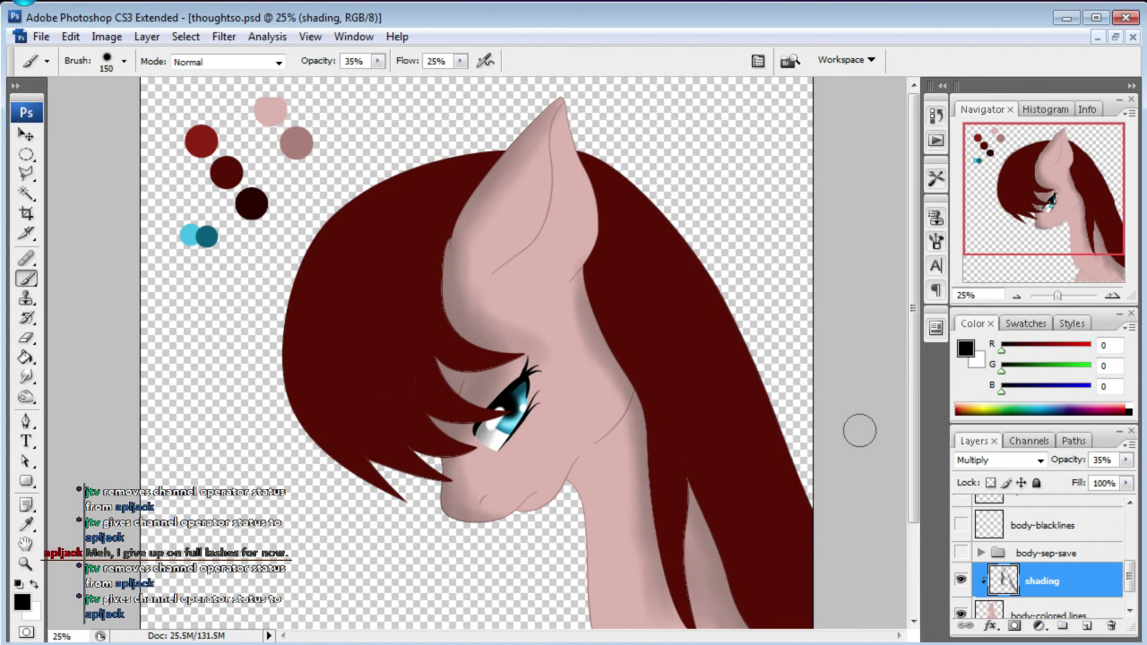
pyautogui.moveTo(1028, 215); pyautogui.dragTo(1060, 241)
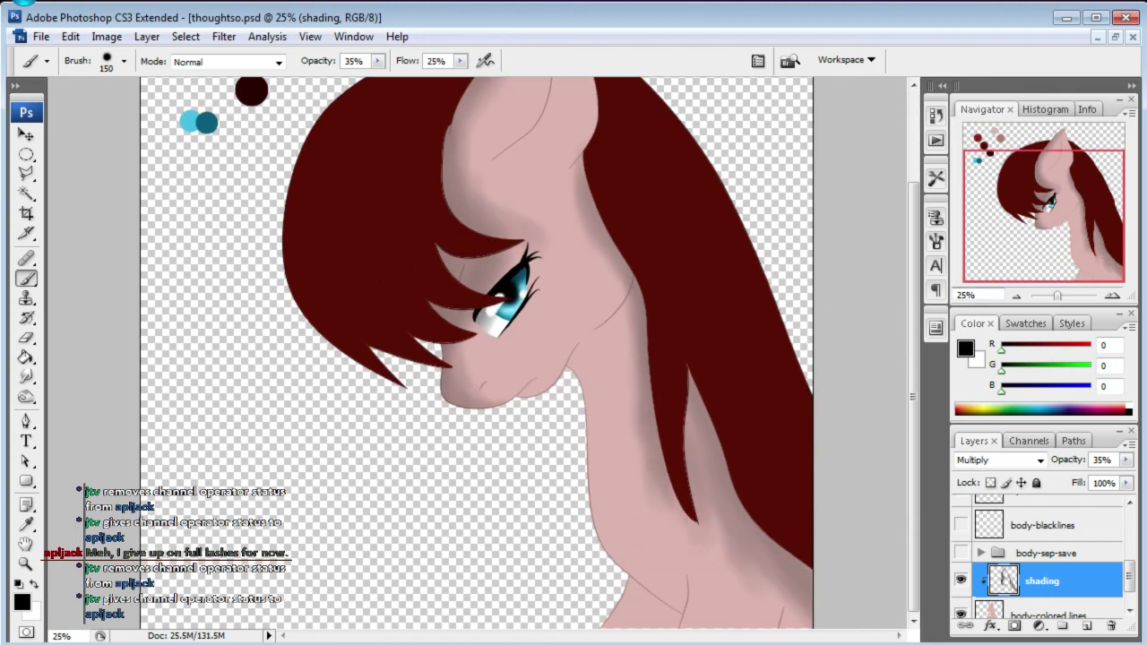
pyautogui.moveTo(733, 558); pyautogui.dragTo(776, 606)
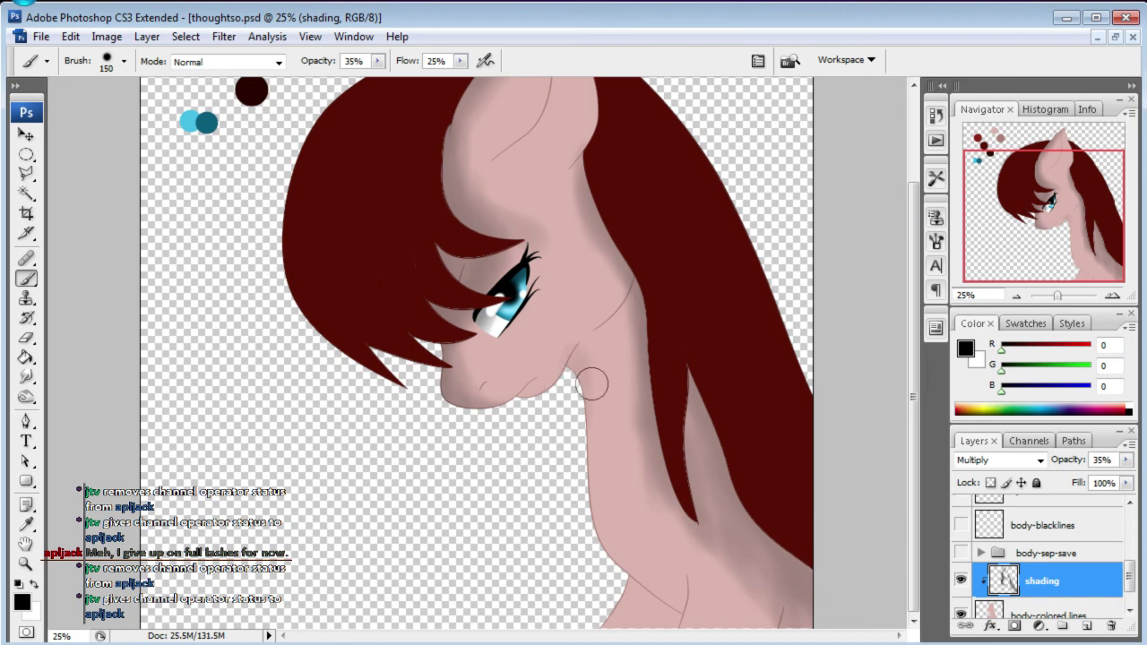
# - Shade the throat edge, under the jaw and chin, and the cheek below the eye
pyautogui.moveTo(588, 359); pyautogui.dragTo(578, 489)
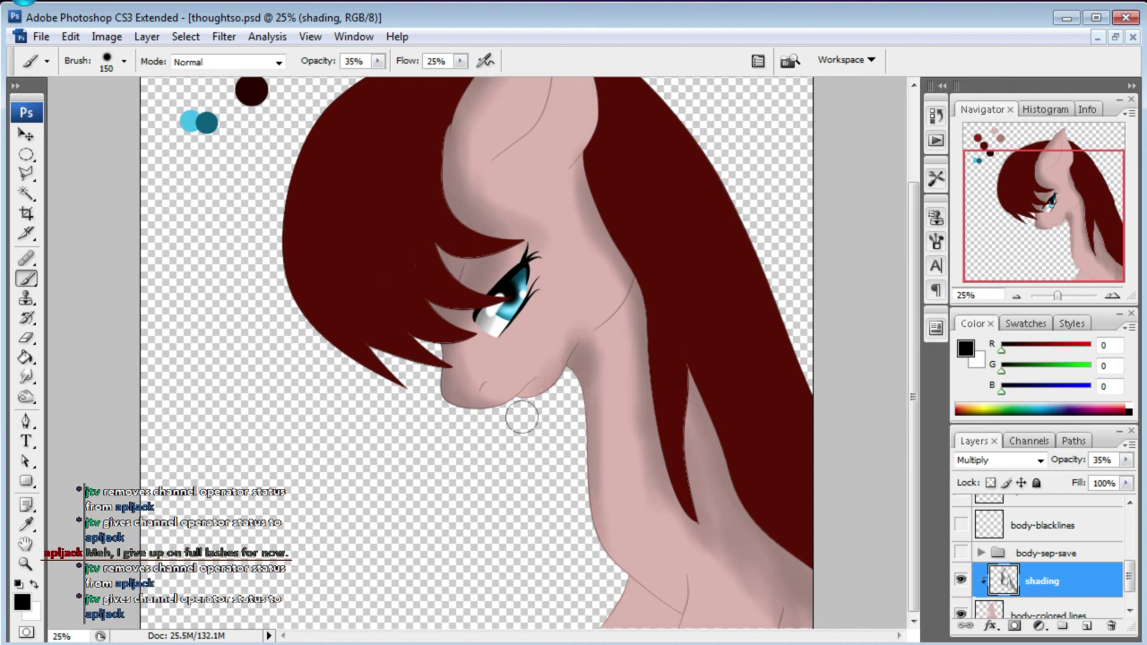
pyautogui.moveTo(544, 387); pyautogui.dragTo(507, 426)
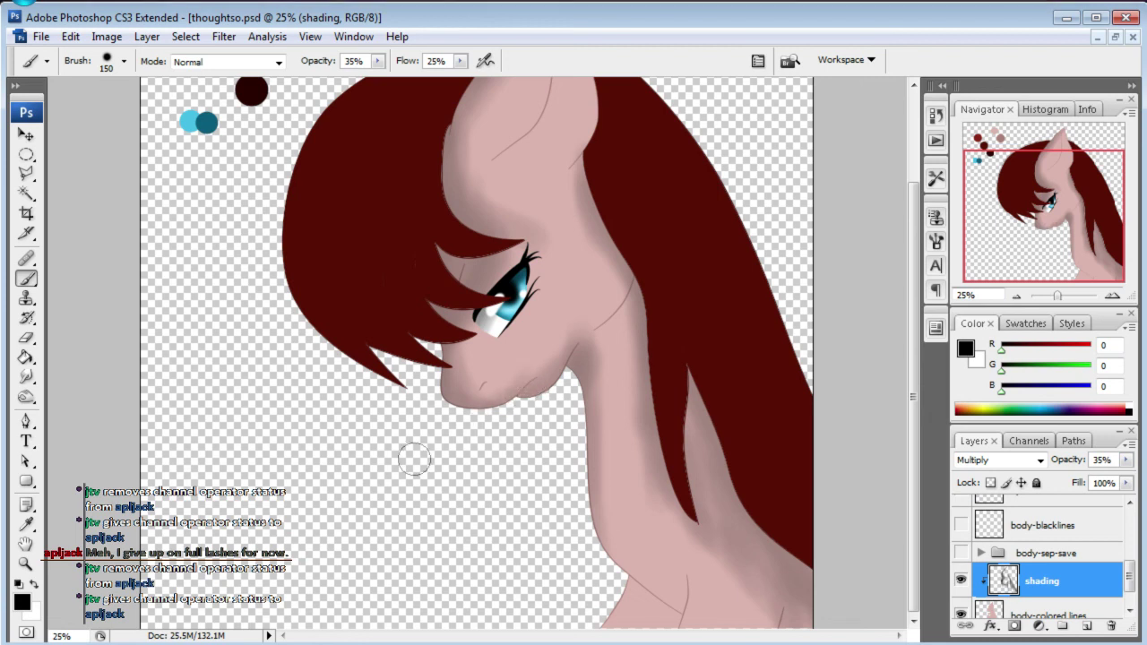
pyautogui.click(442, 411)
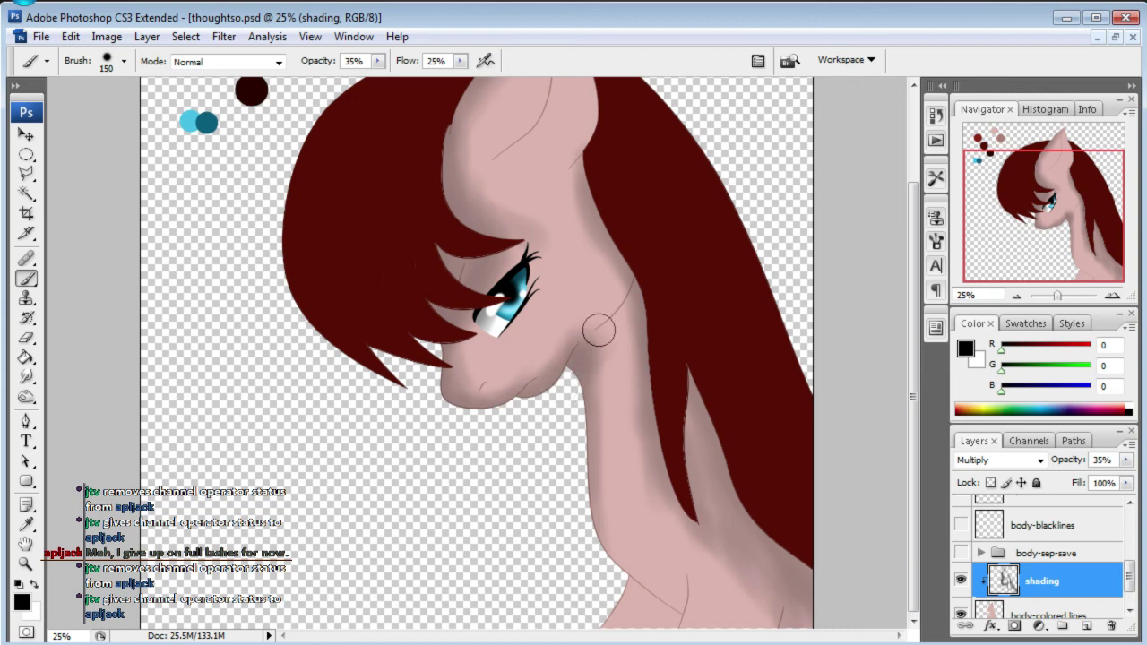
pyautogui.moveTo(469, 322); pyautogui.dragTo(520, 339)
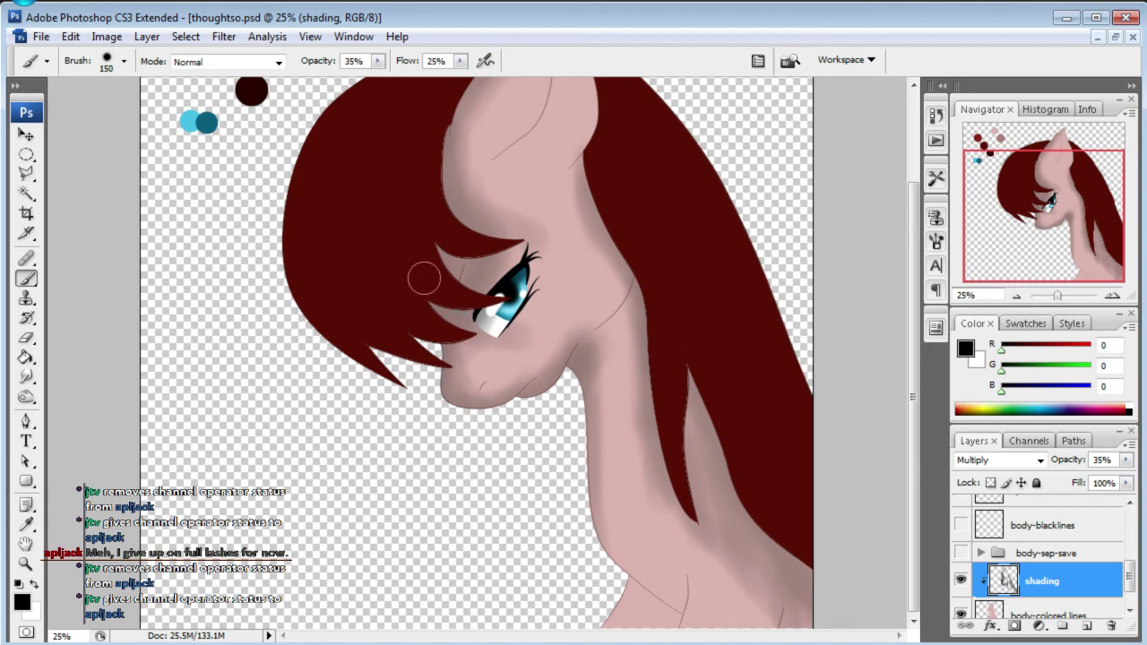
pyautogui.click(125, 61)
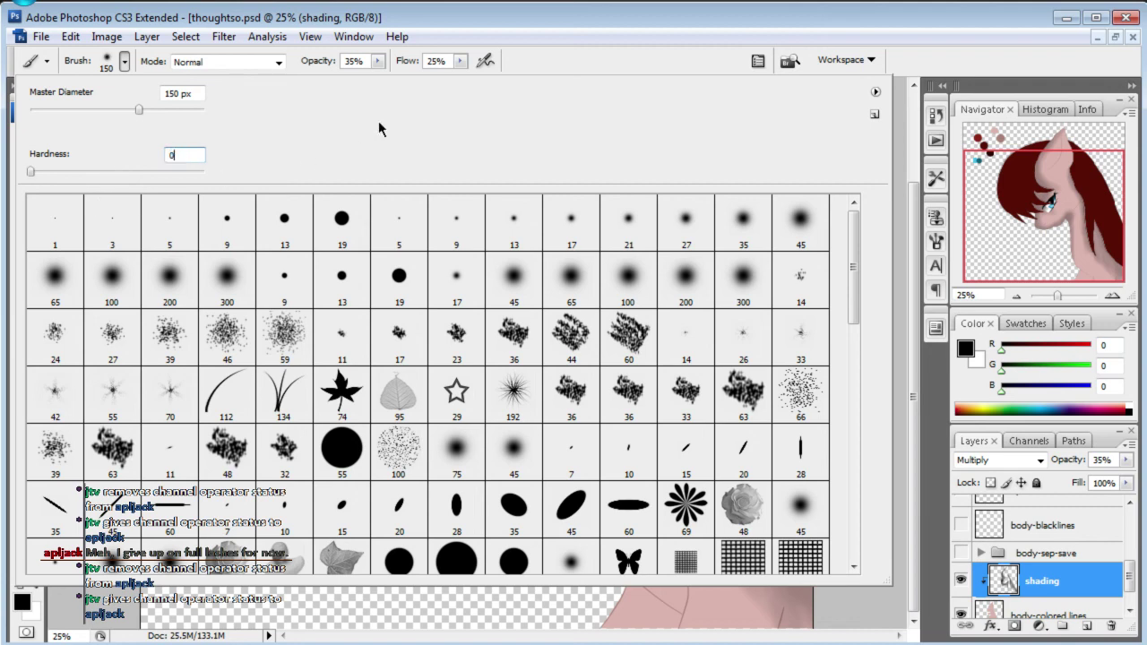
# - Set brush hardness to 0% and softly shade along the inside of the ear
pyautogui.click(454, 14)
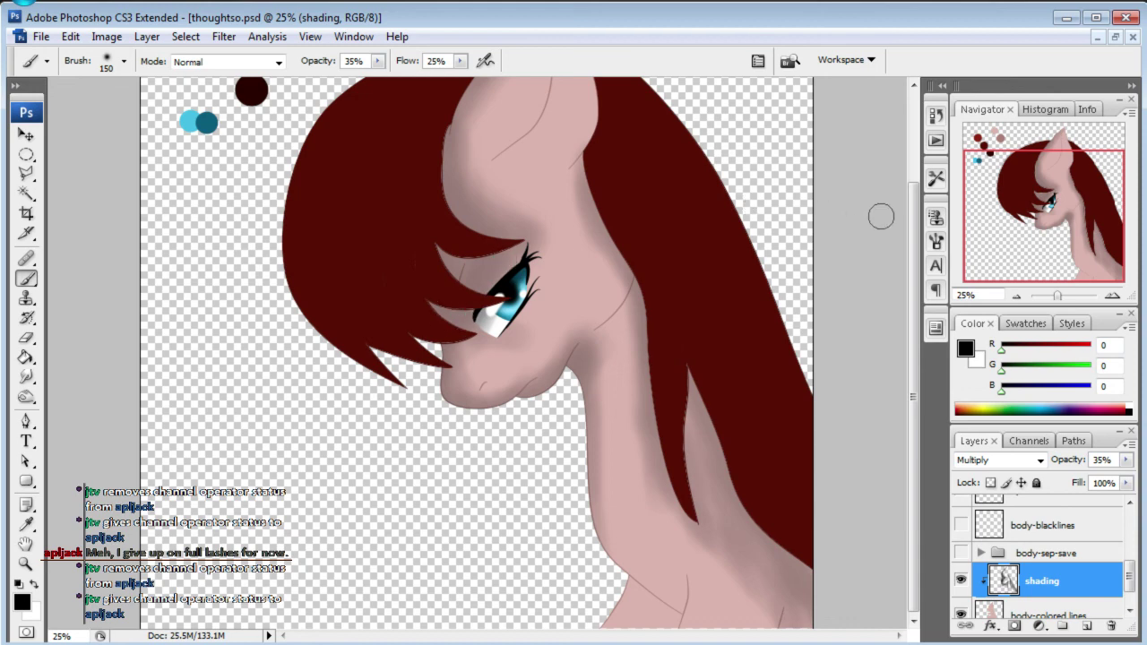
pyautogui.moveTo(980, 218); pyautogui.dragTo(982, 189)
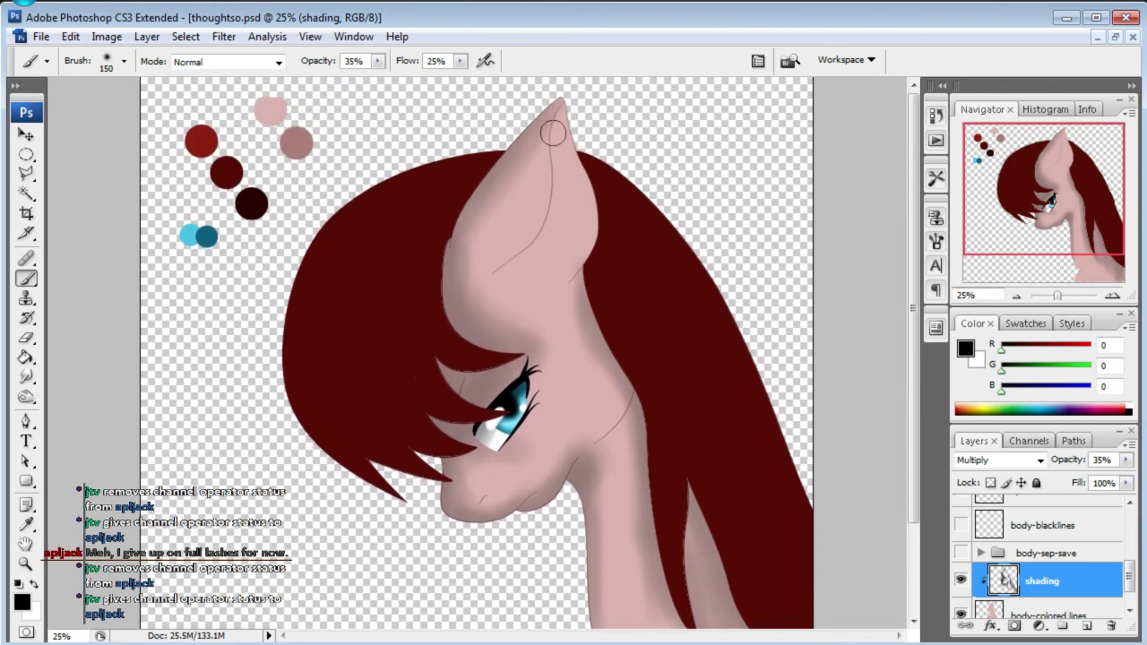
pyautogui.moveTo(554, 187); pyautogui.dragTo(493, 275)
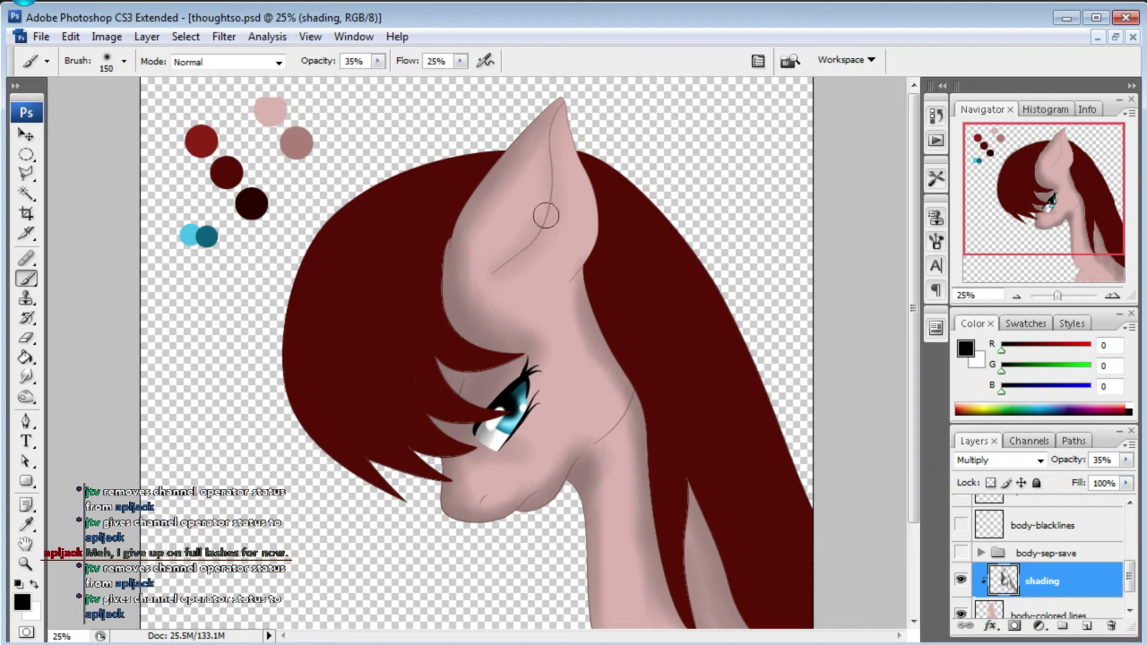
pyautogui.moveTo(546, 177); pyautogui.dragTo(511, 284)
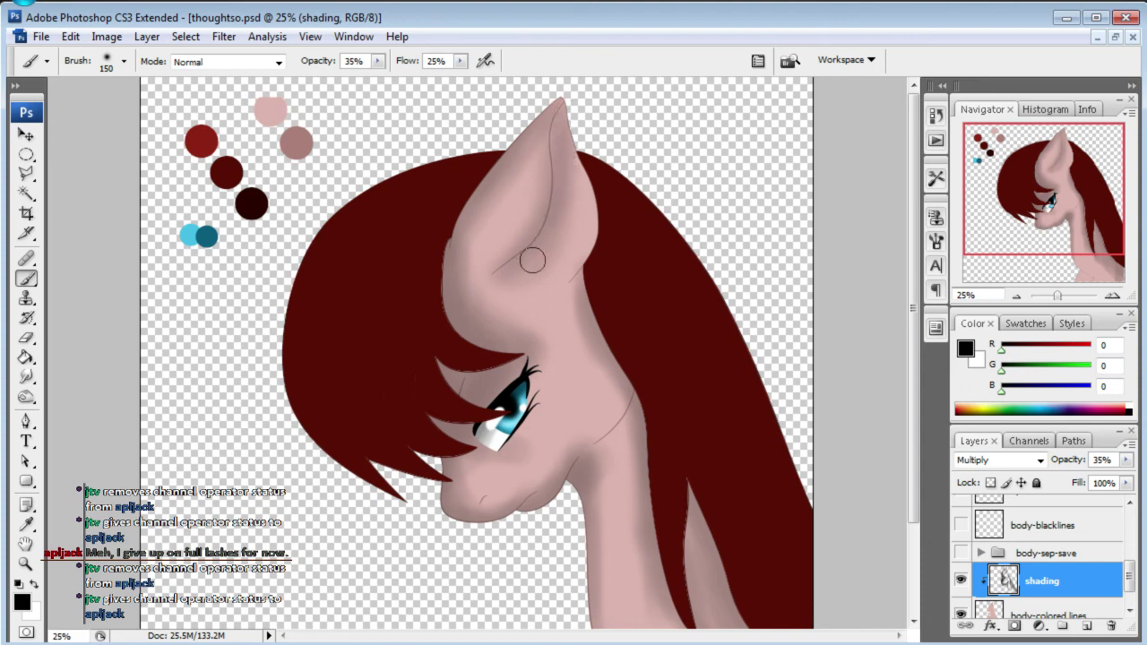
pyautogui.hotkey('ctrl', 'a')
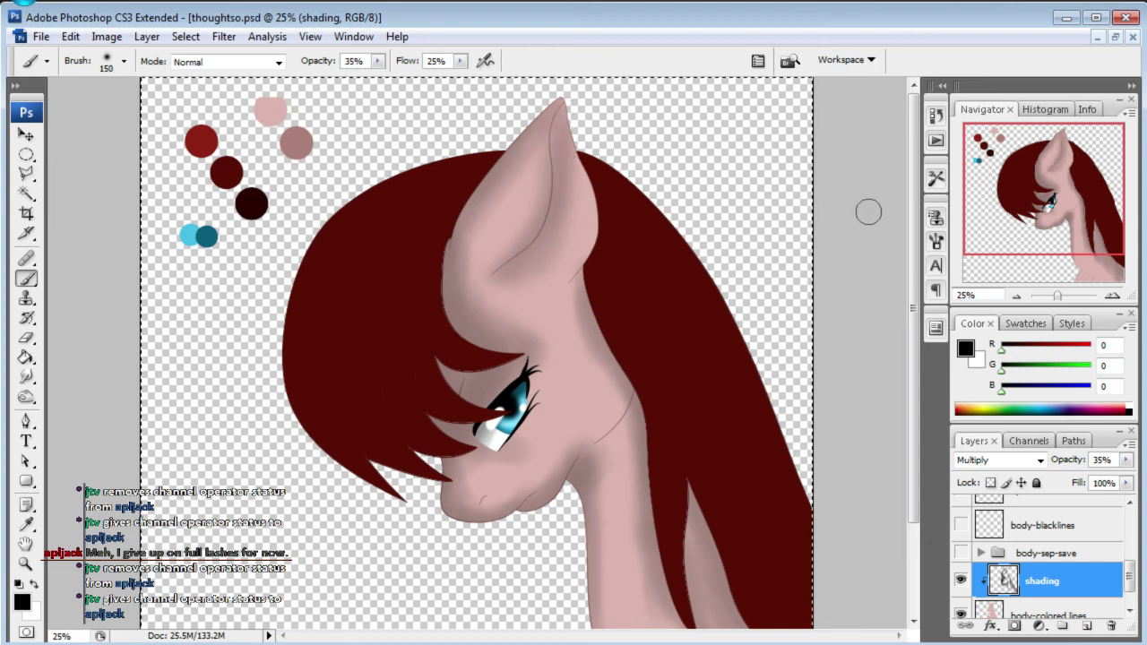
# - Delete all shading on the layer and set the view zoom to 50%
pyautogui.press('Delete')
pyautogui.moveTo(1019, 207); pyautogui.dragTo(1020, 234)
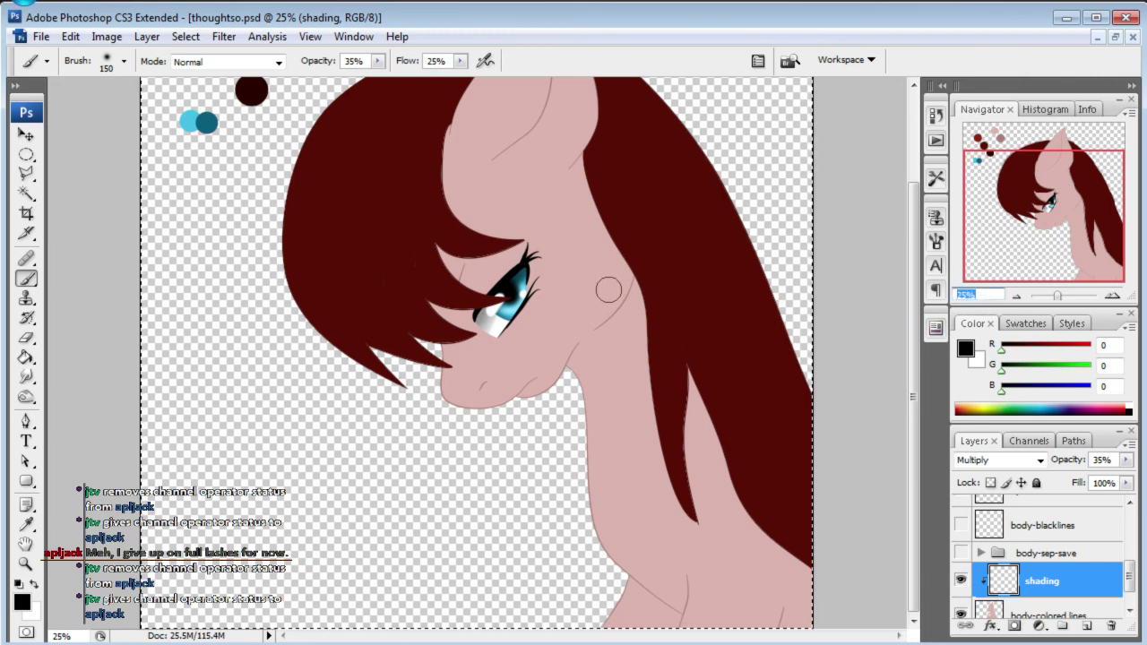
pyautogui.write('50')
pyautogui.press('Return')
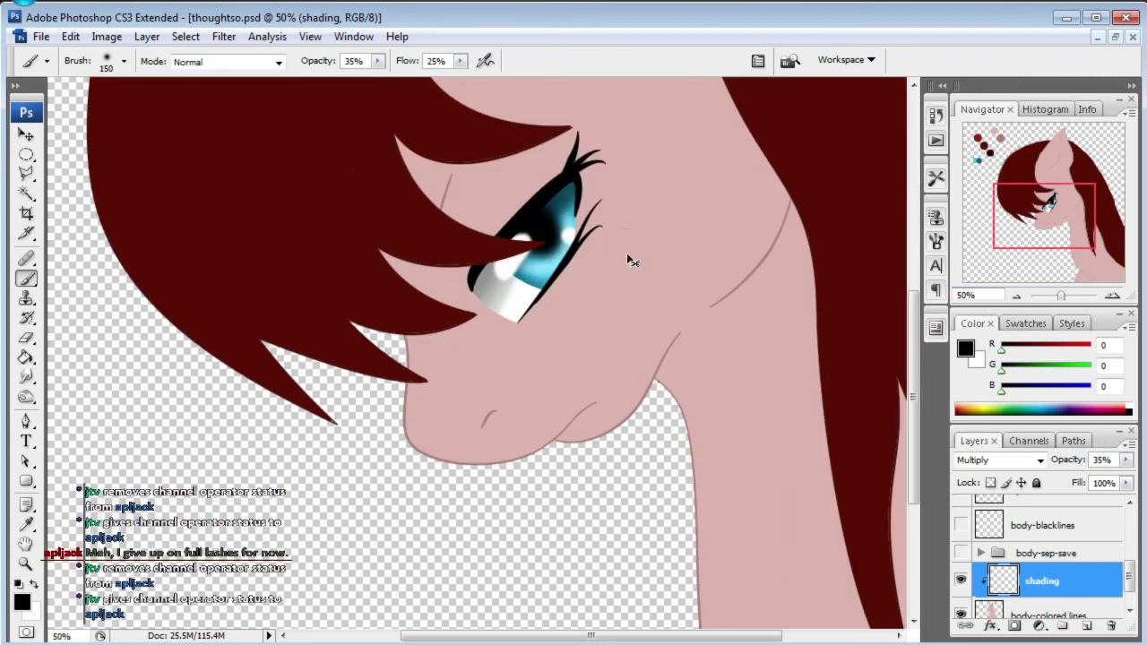
pyautogui.moveTo(1037, 198); pyautogui.dragTo(1041, 169)
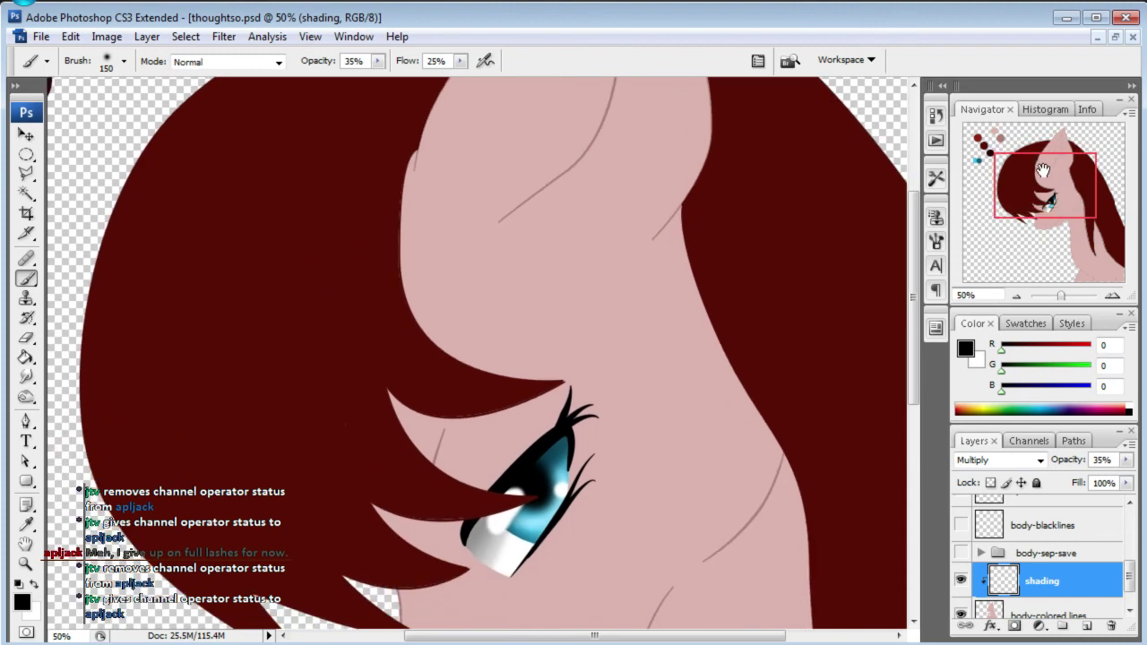
pyautogui.click(126, 60)
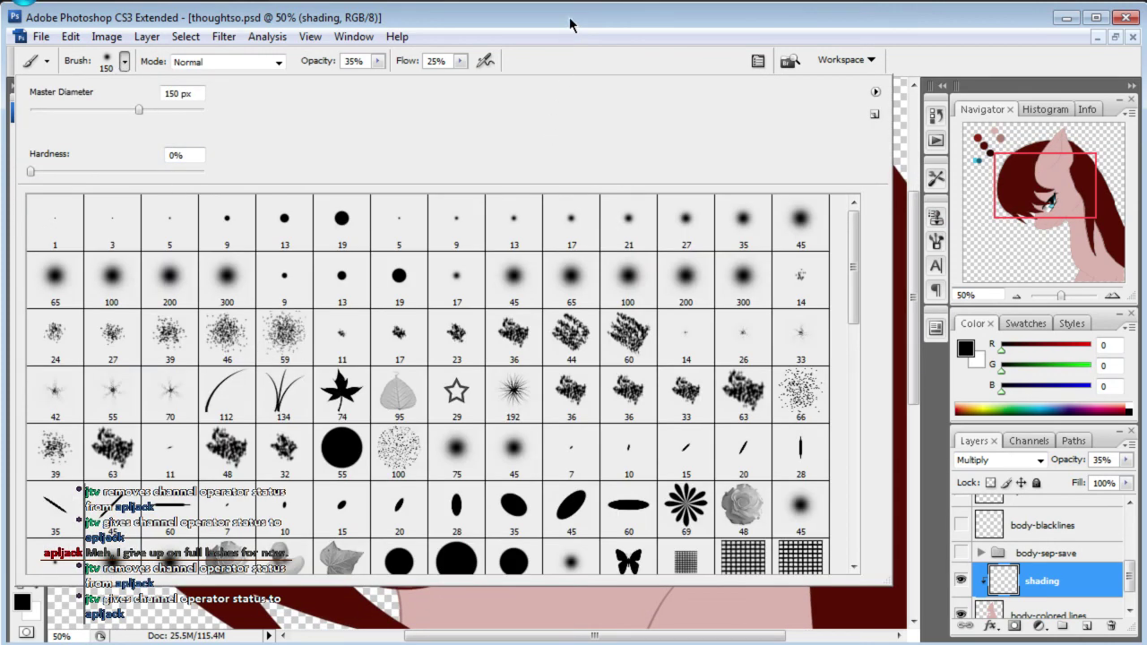
pyautogui.press('Escape')
# - Paint a soft shadow down the neck beside the mane, extending toward the right edge
pyautogui.moveTo(993, 210); pyautogui.dragTo(1119, 294)
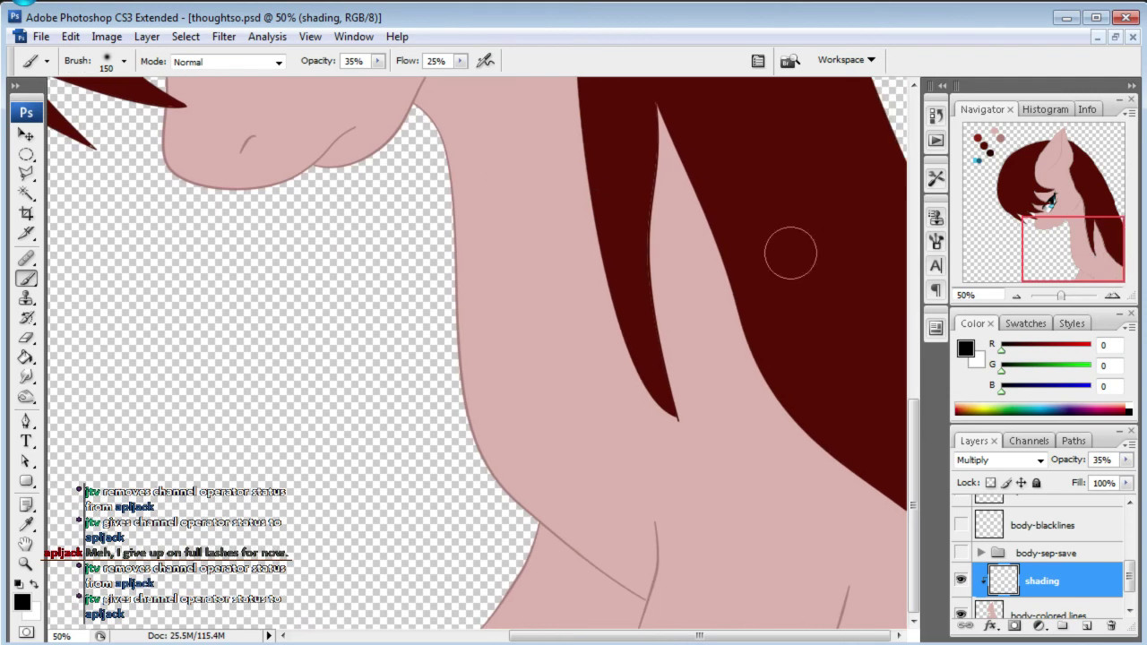
pyautogui.moveTo(661, 116); pyautogui.dragTo(714, 302)
pyautogui.moveTo(661, 108); pyautogui.dragTo(786, 545)
pyautogui.moveTo(689, 263); pyautogui.dragTo(819, 541)
pyautogui.moveTo(729, 326); pyautogui.dragTo(892, 546)
pyautogui.moveTo(773, 362); pyautogui.dragTo(895, 551)
pyautogui.moveTo(723, 245); pyautogui.dragTo(917, 545)
pyautogui.moveTo(741, 299); pyautogui.dragTo(846, 494)
pyautogui.moveTo(655, 102); pyautogui.dragTo(849, 514)
pyautogui.moveTo(691, 179); pyautogui.dragTo(795, 449)
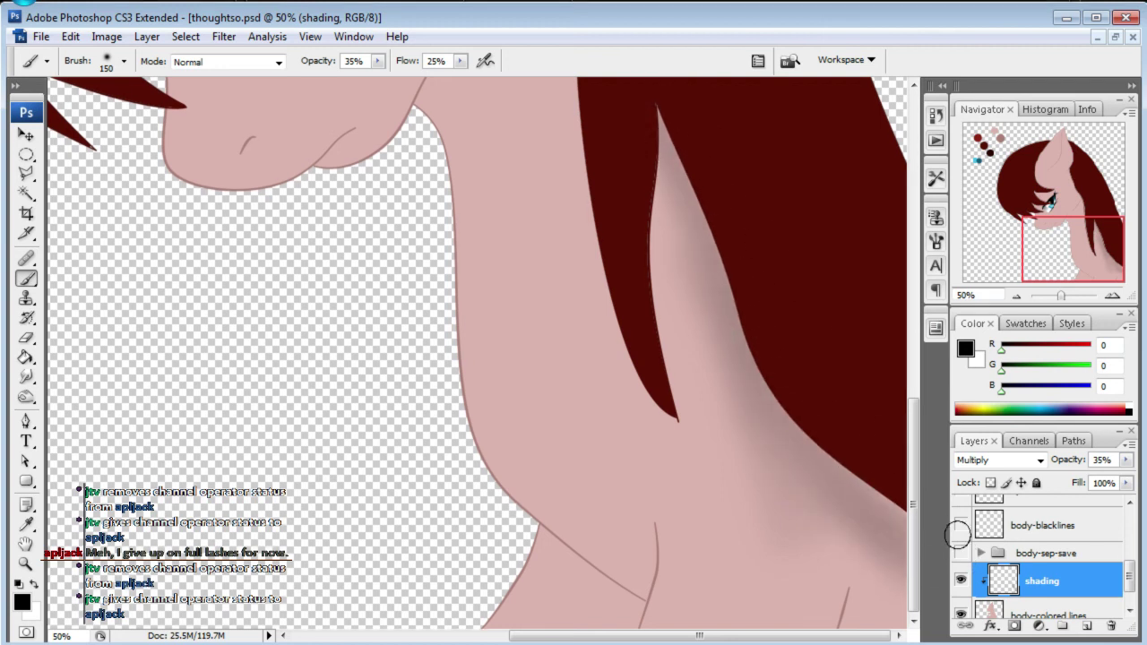
pyautogui.moveTo(688, 141); pyautogui.dragTo(879, 520)
pyautogui.moveTo(713, 183)
pyautogui.mouseDown()
pyautogui.moveTo(751, 402)
pyautogui.moveTo(866, 602)
pyautogui.moveTo(797, 440)
pyautogui.moveTo(835, 485)
pyautogui.mouseUp()
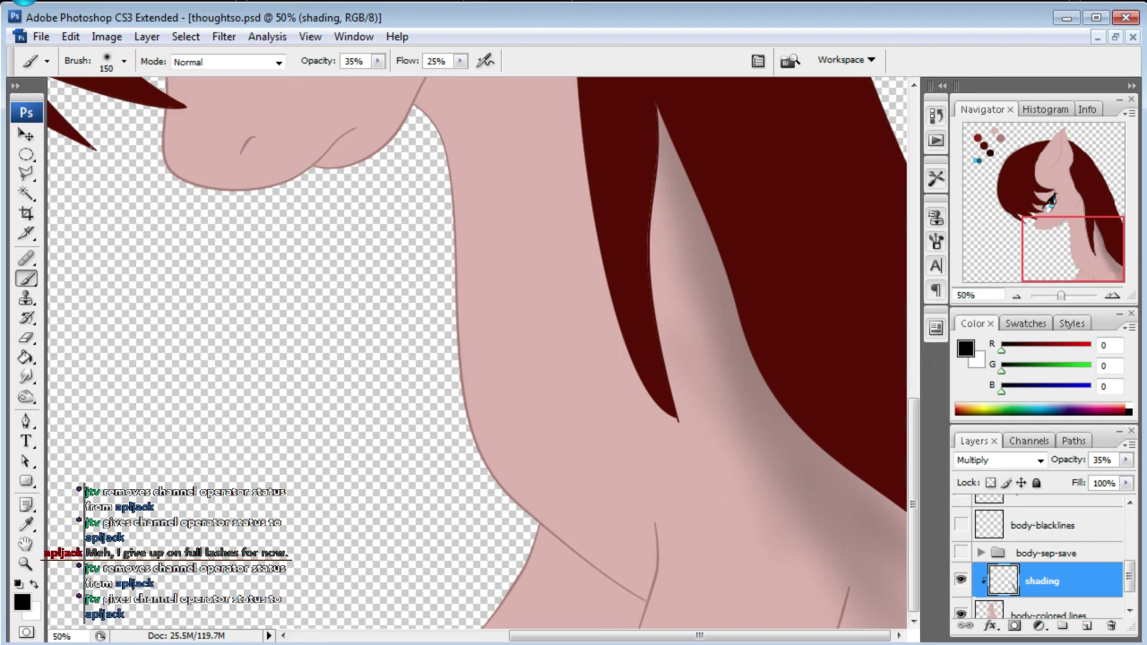
# - Darken the neck skin between the mane strands and on the lower neck
pyautogui.moveTo(1064, 244); pyautogui.dragTo(1071, 234)
pyautogui.moveTo(687, 255)
pyautogui.mouseDown()
pyautogui.moveTo(661, 292)
pyautogui.moveTo(708, 538)
pyautogui.moveTo(694, 389)
pyautogui.moveTo(729, 585)
pyautogui.mouseUp()
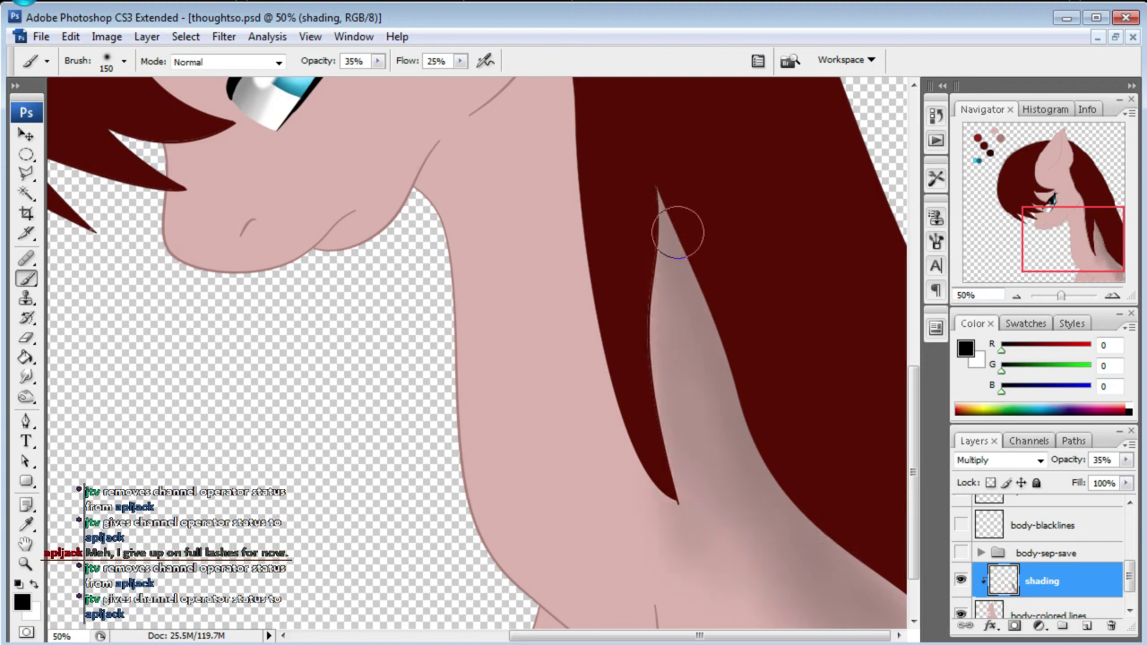
pyautogui.moveTo(884, 595); pyautogui.dragTo(851, 545)
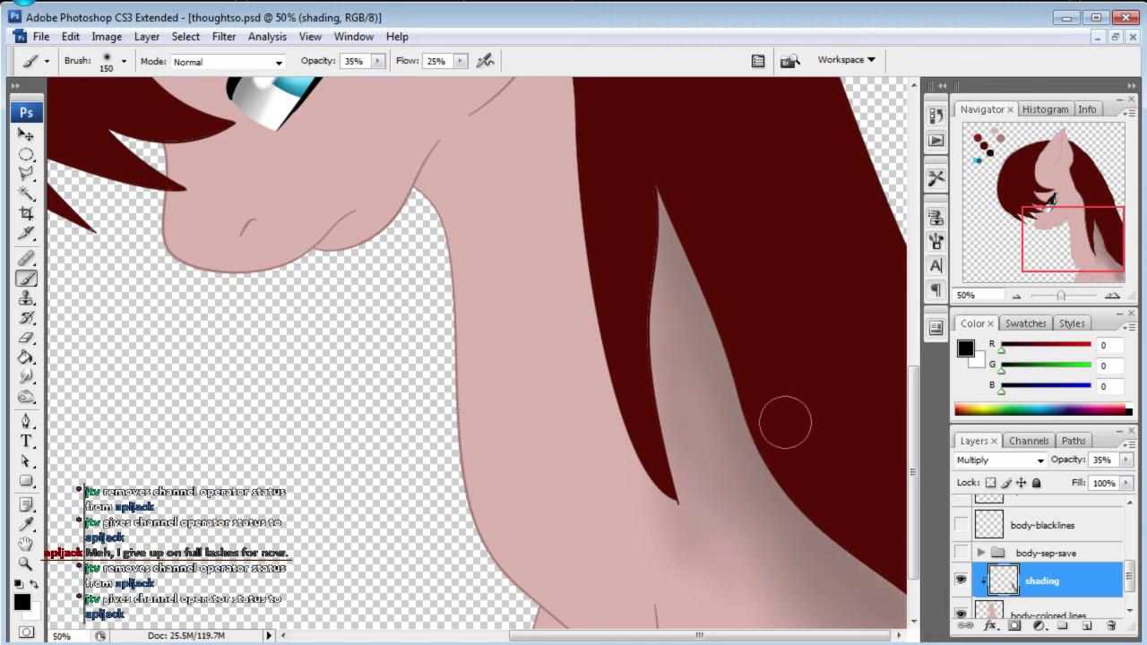
pyautogui.moveTo(1100, 244); pyautogui.dragTo(1109, 269)
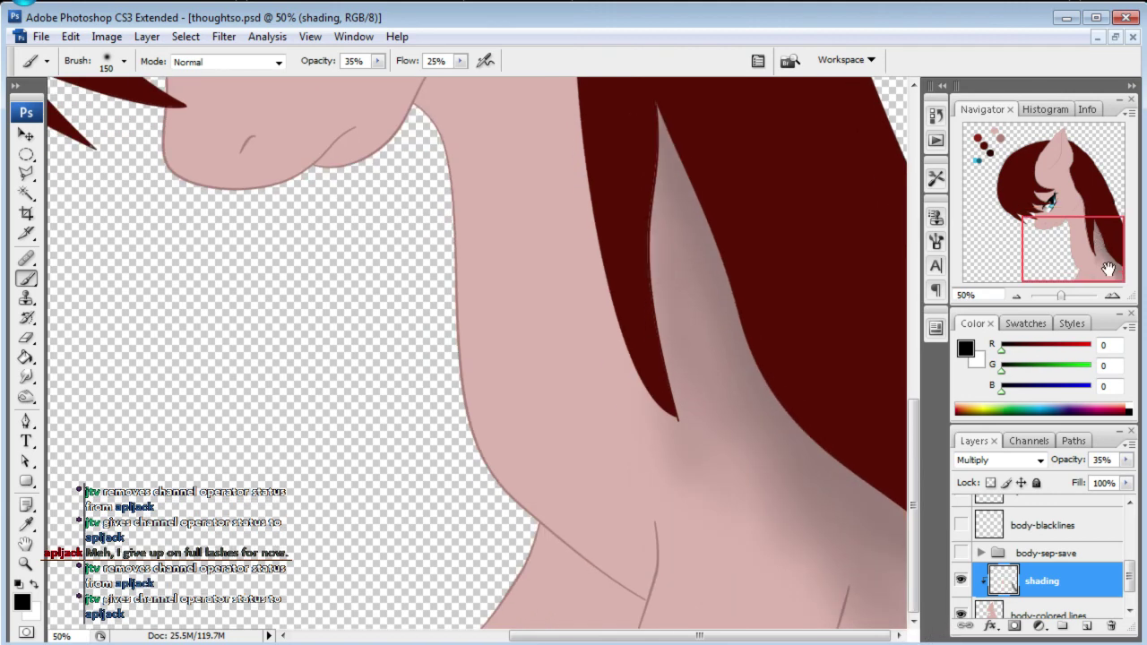
pyautogui.moveTo(667, 148)
pyautogui.mouseDown()
pyautogui.moveTo(696, 436)
pyautogui.moveTo(835, 597)
pyautogui.mouseUp()
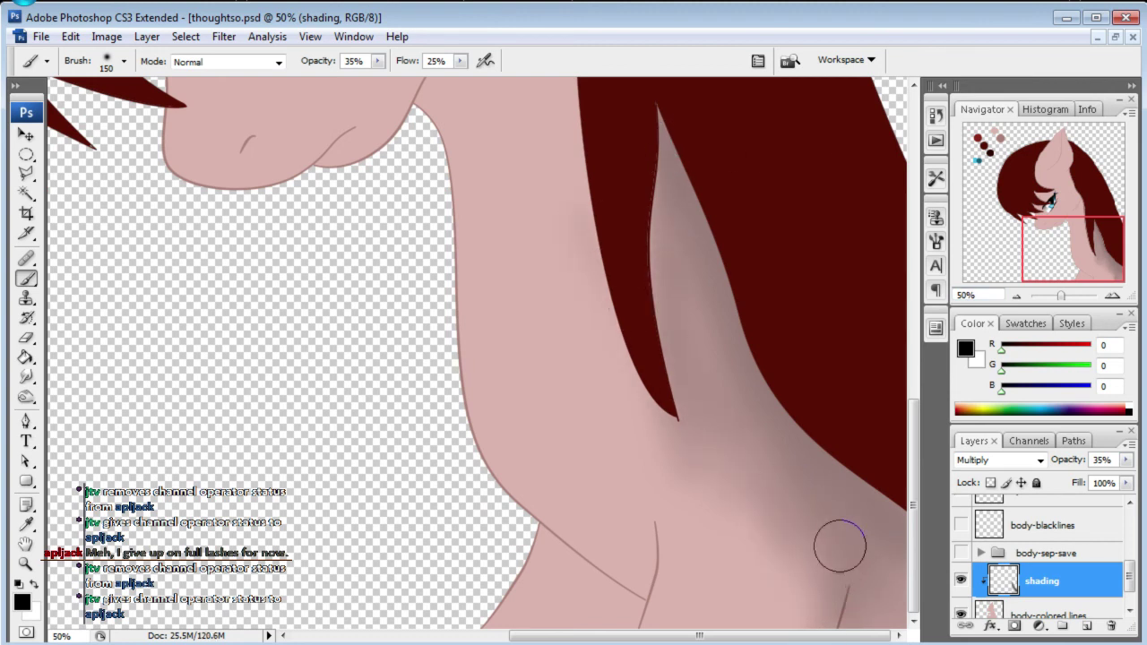
pyautogui.moveTo(620, 612); pyautogui.dragTo(606, 637)
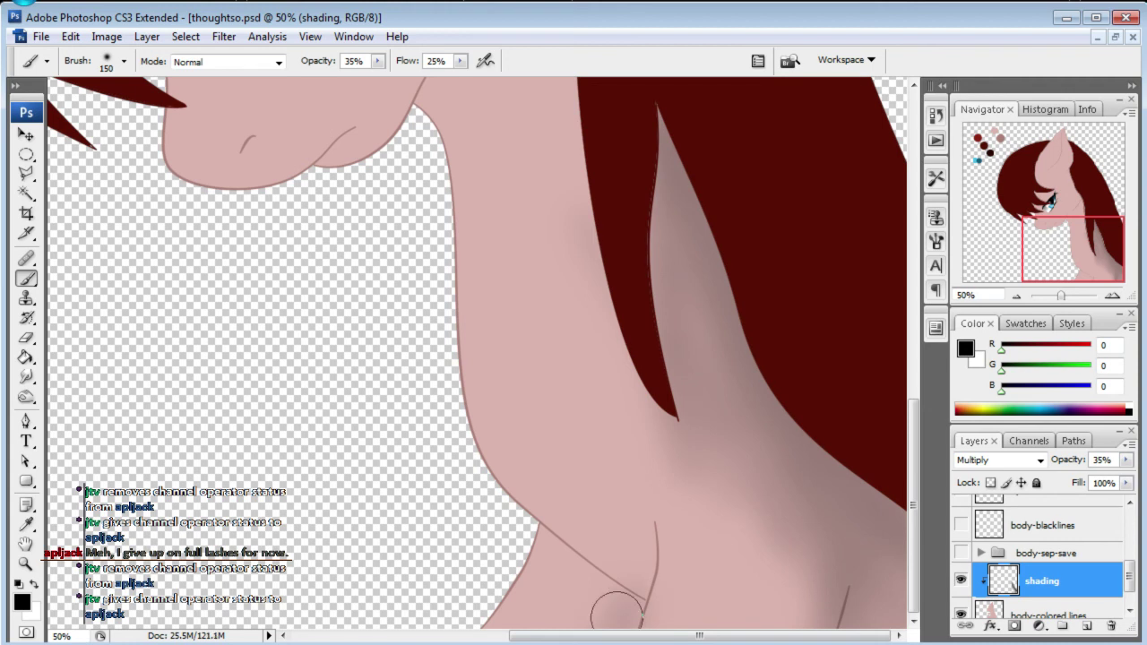
pyautogui.moveTo(642, 529); pyautogui.dragTo(647, 570)
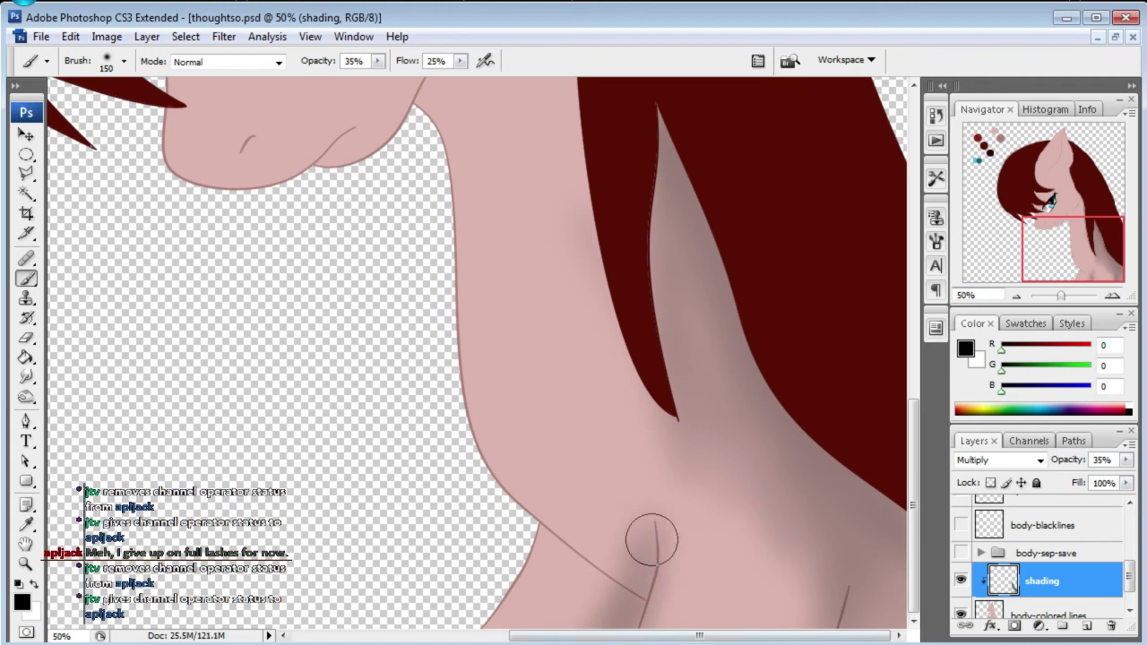
pyautogui.moveTo(1111, 252); pyautogui.dragTo(1064, 224)
# - Shade softly under the chin, over the muzzle and around the eye
pyautogui.moveTo(325, 175); pyautogui.dragTo(291, 296)
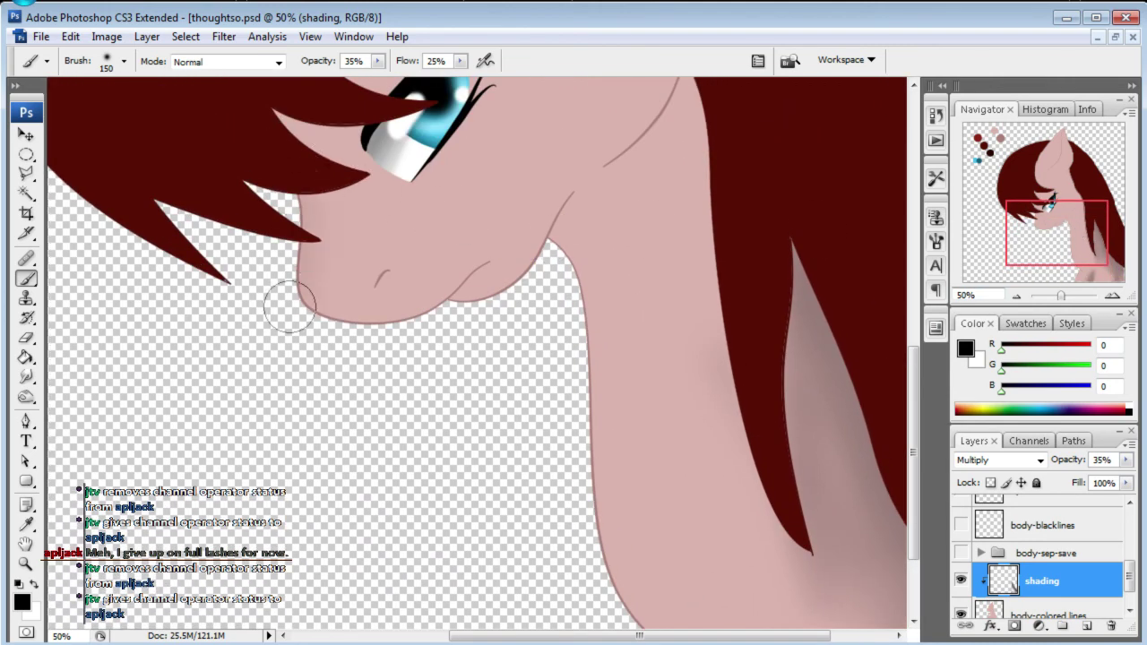
pyautogui.moveTo(305, 193); pyautogui.dragTo(285, 115)
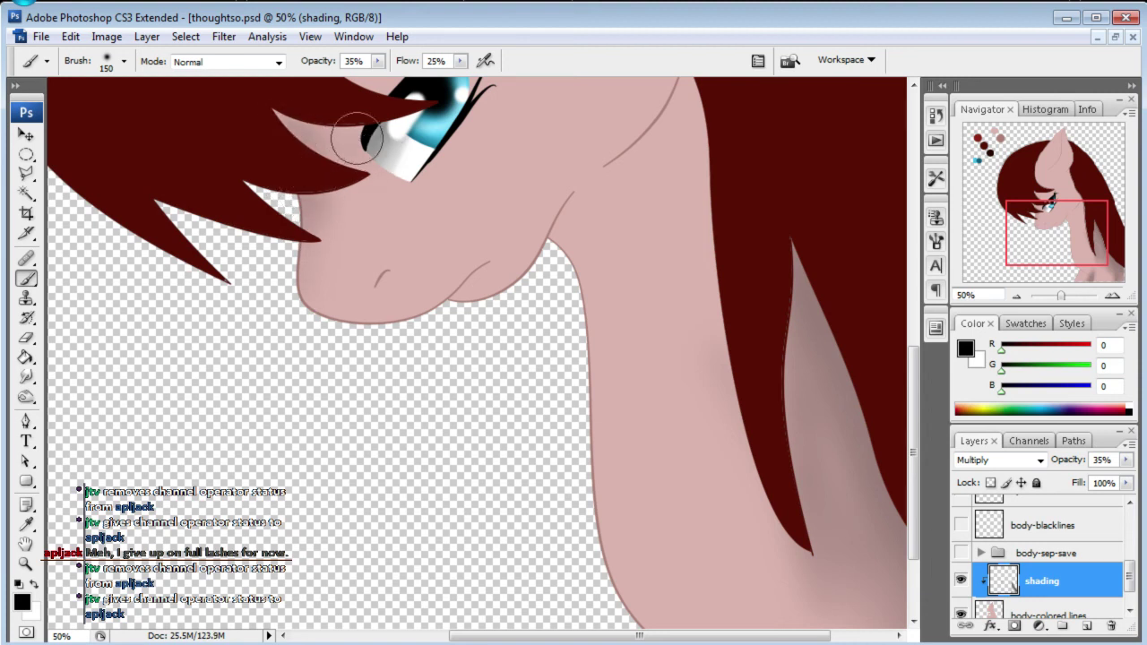
pyautogui.moveTo(285, 115); pyautogui.dragTo(294, 111)
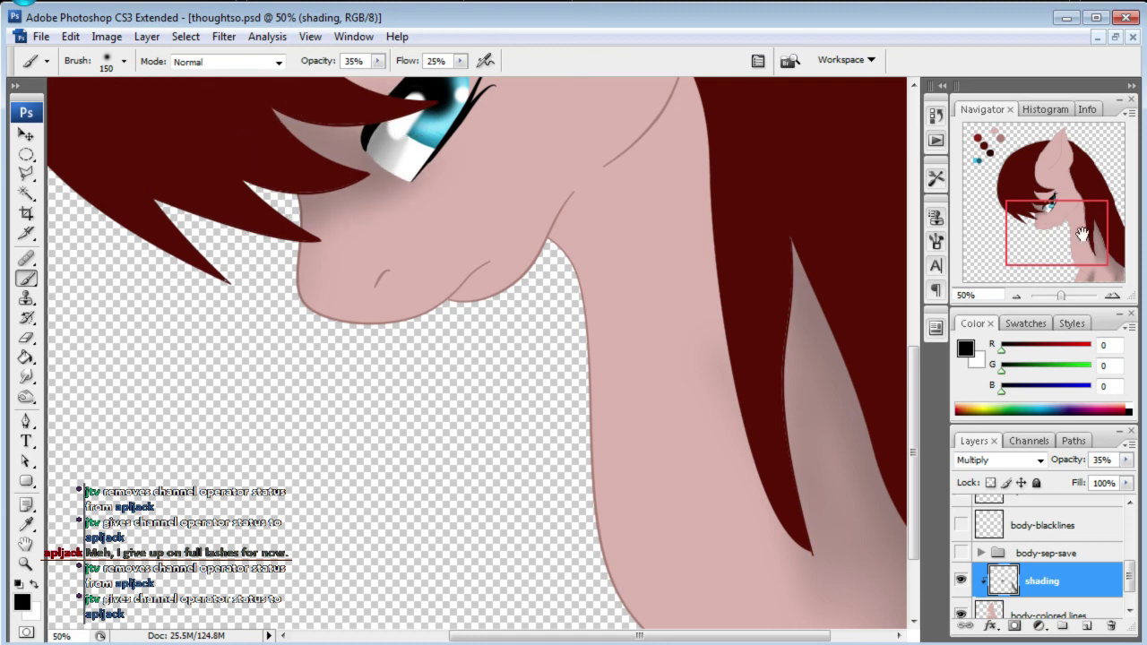
pyautogui.moveTo(1085, 235); pyautogui.dragTo(1082, 195)
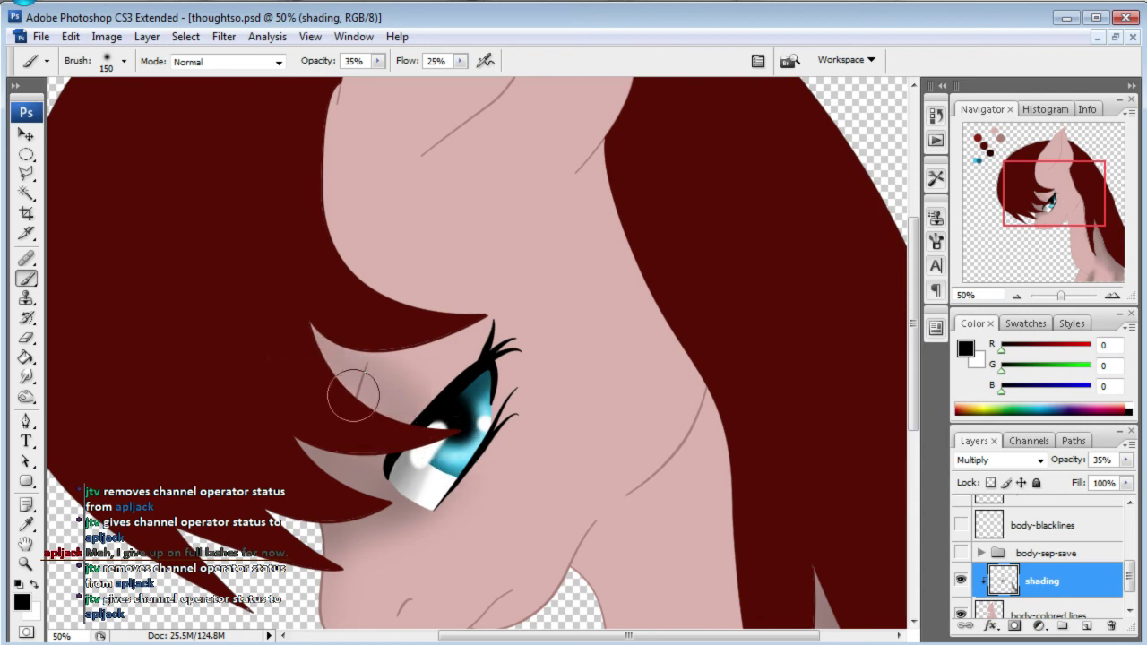
# - Shade the skin under the hair edge above the eye and on the forehead
pyautogui.moveTo(397, 385); pyautogui.dragTo(359, 346)
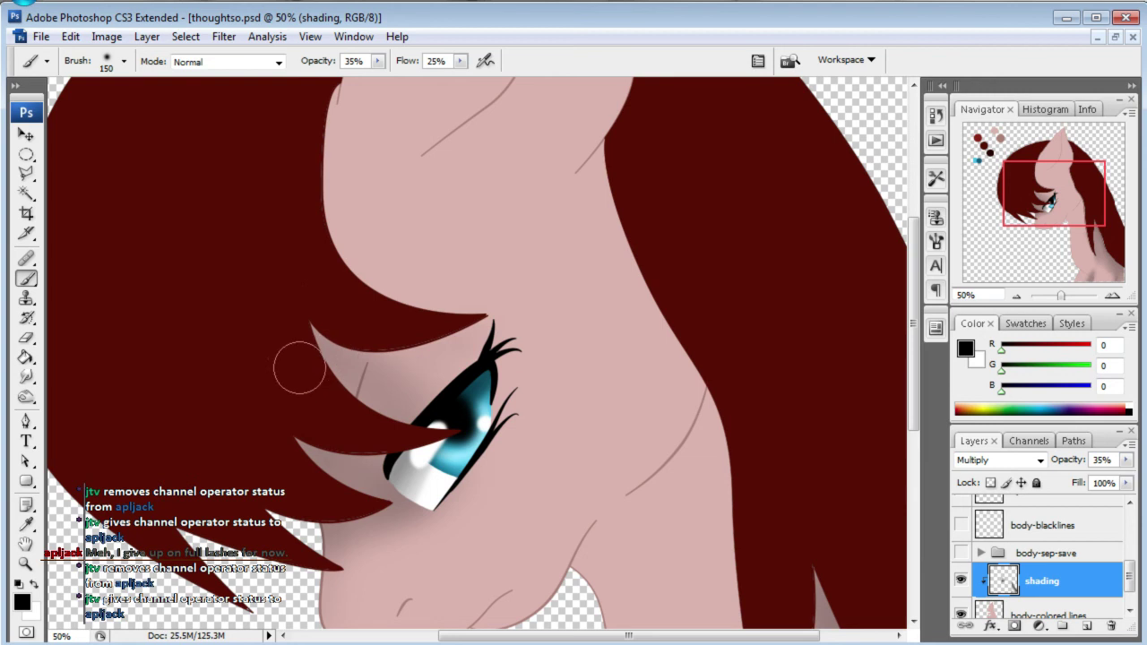
pyautogui.moveTo(427, 322); pyautogui.dragTo(466, 321)
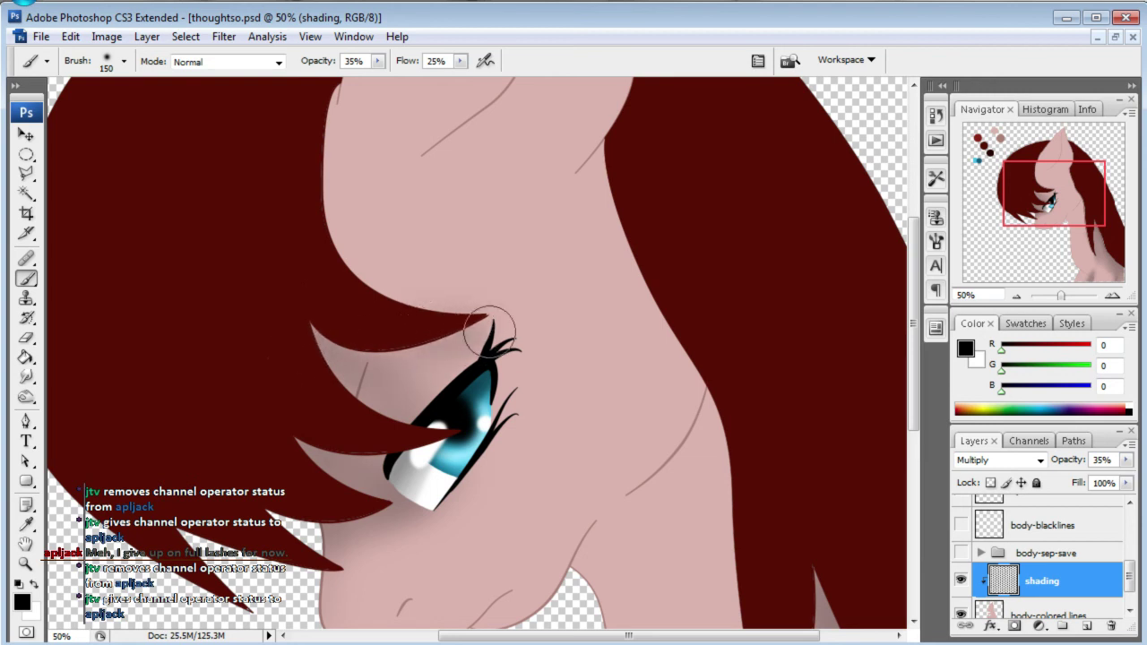
pyautogui.moveTo(340, 328); pyautogui.dragTo(461, 328)
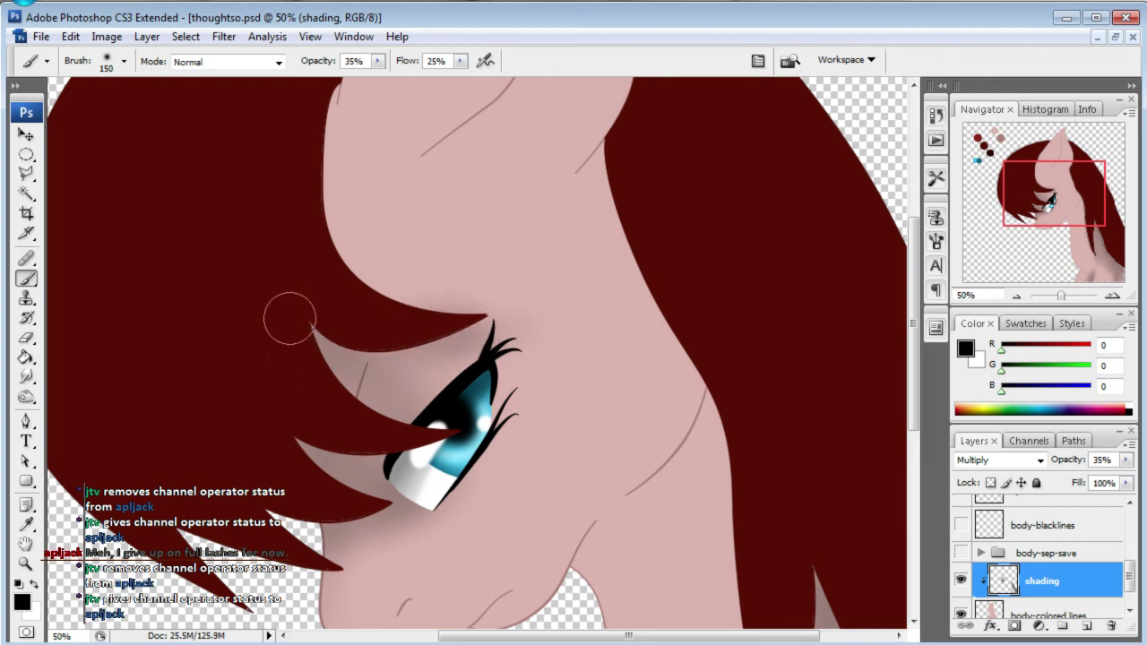
pyautogui.moveTo(332, 390); pyautogui.dragTo(391, 441)
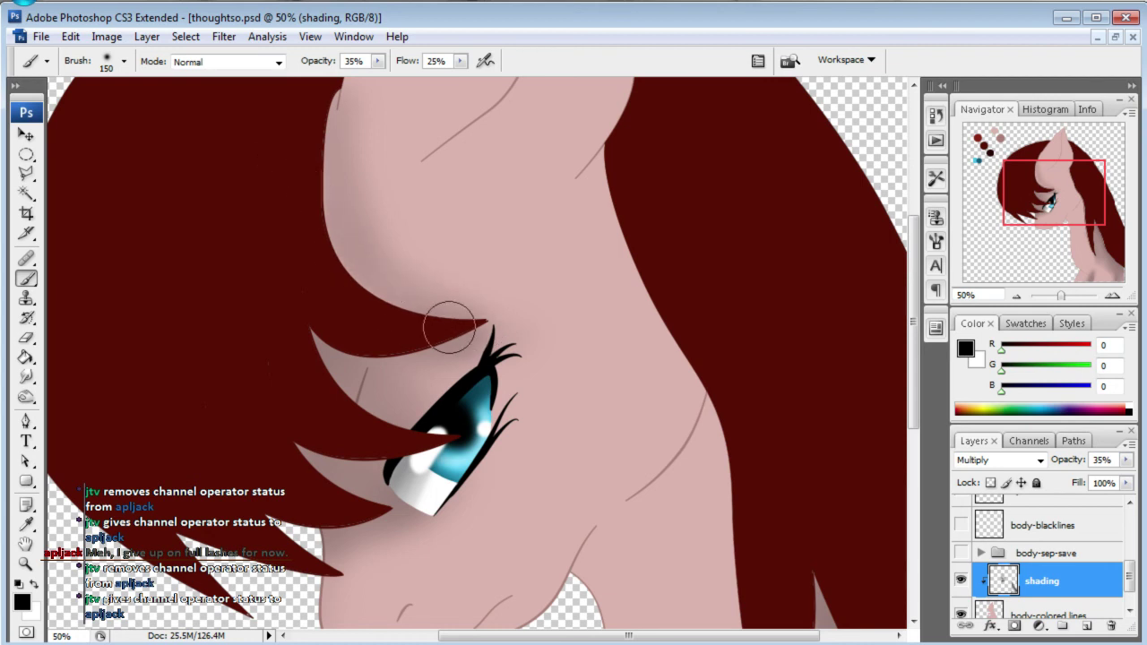
# - Darken the cheek along the hair line beneath the eye
pyautogui.moveTo(320, 98); pyautogui.dragTo(363, 293)
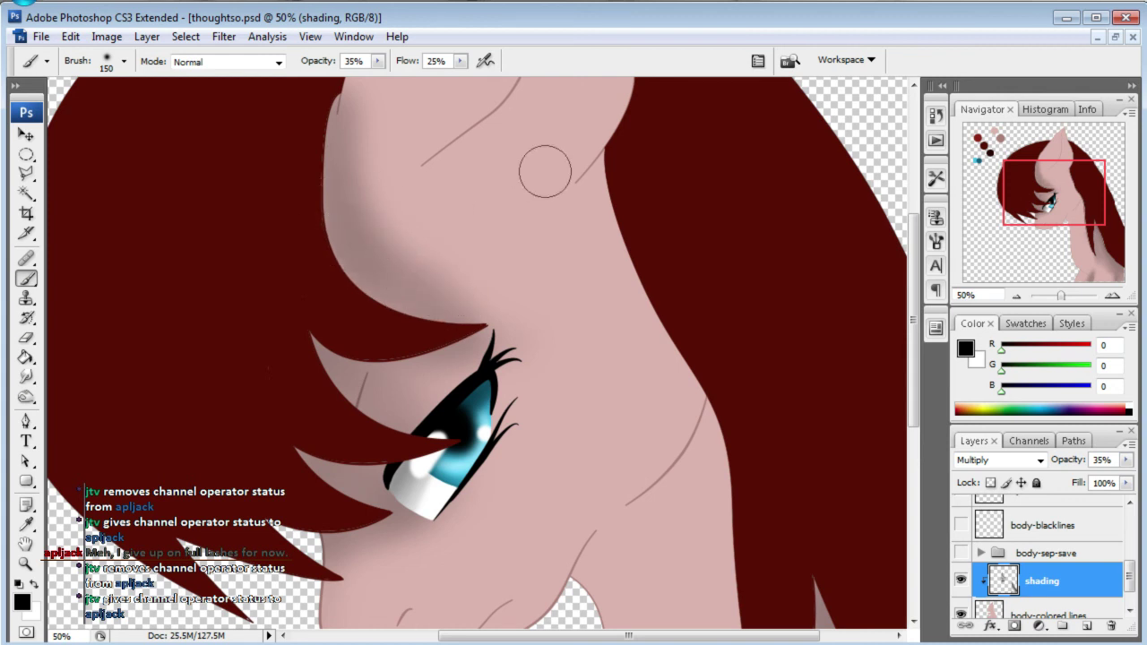
pyautogui.moveTo(597, 161)
pyautogui.mouseDown()
pyautogui.moveTo(593, 207)
pyautogui.moveTo(607, 206)
pyautogui.mouseUp()
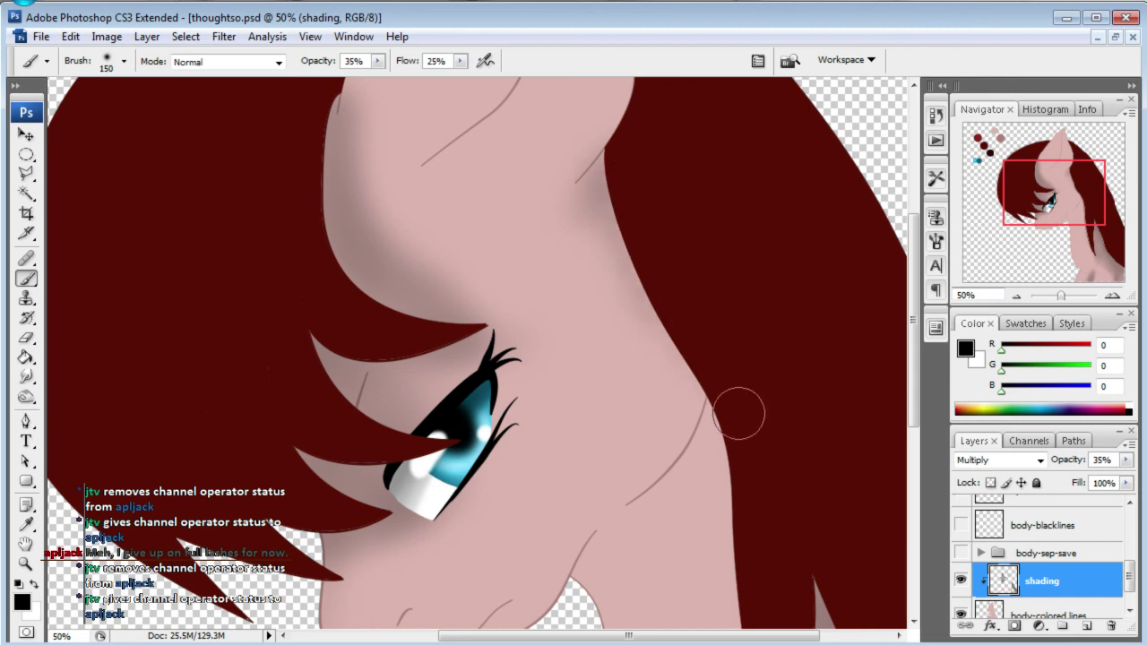
pyautogui.moveTo(740, 412); pyautogui.dragTo(628, 248)
pyautogui.moveTo(623, 182)
pyautogui.mouseDown()
pyautogui.moveTo(743, 389)
pyautogui.moveTo(687, 346)
pyautogui.moveTo(730, 380)
pyautogui.moveTo(703, 374)
pyautogui.moveTo(697, 457)
pyautogui.mouseUp()
pyautogui.moveTo(1079, 210); pyautogui.dragTo(1093, 234)
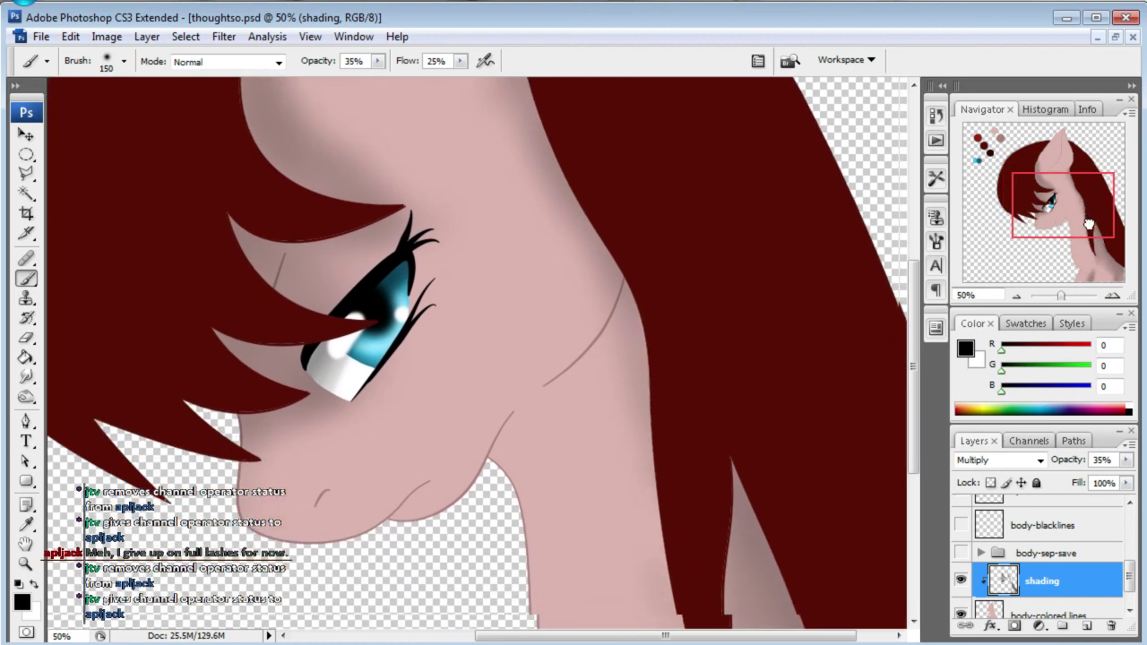
# - Shade the neck edge beside the mane and the head below the ear
pyautogui.moveTo(632, 538)
pyautogui.mouseDown()
pyautogui.moveTo(598, 336)
pyautogui.moveTo(627, 410)
pyautogui.mouseUp()
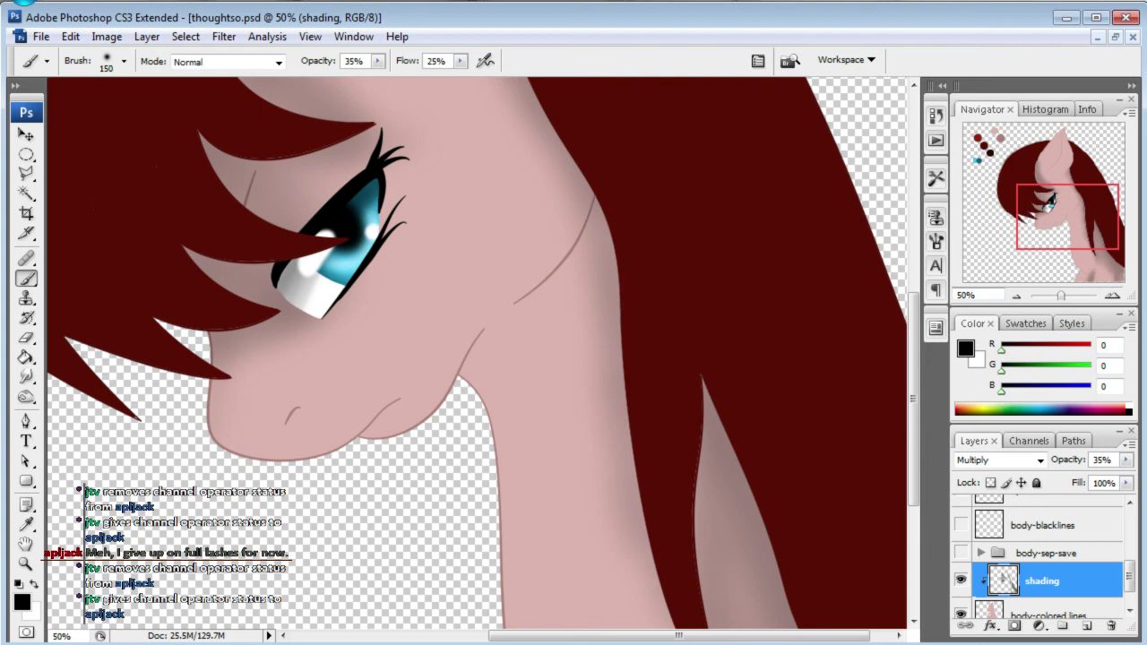
pyautogui.scroll(-3, 894, 406)
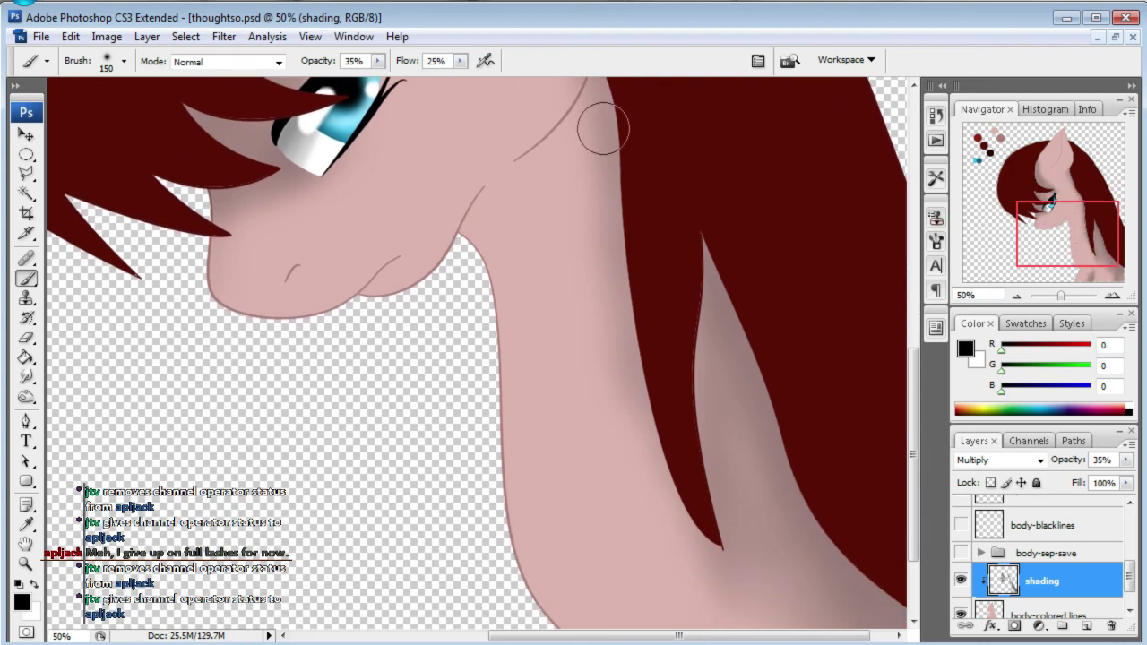
pyautogui.moveTo(1070, 233)
pyautogui.mouseDown()
pyautogui.moveTo(1064, 172)
pyautogui.moveTo(1084, 235)
pyautogui.mouseUp()
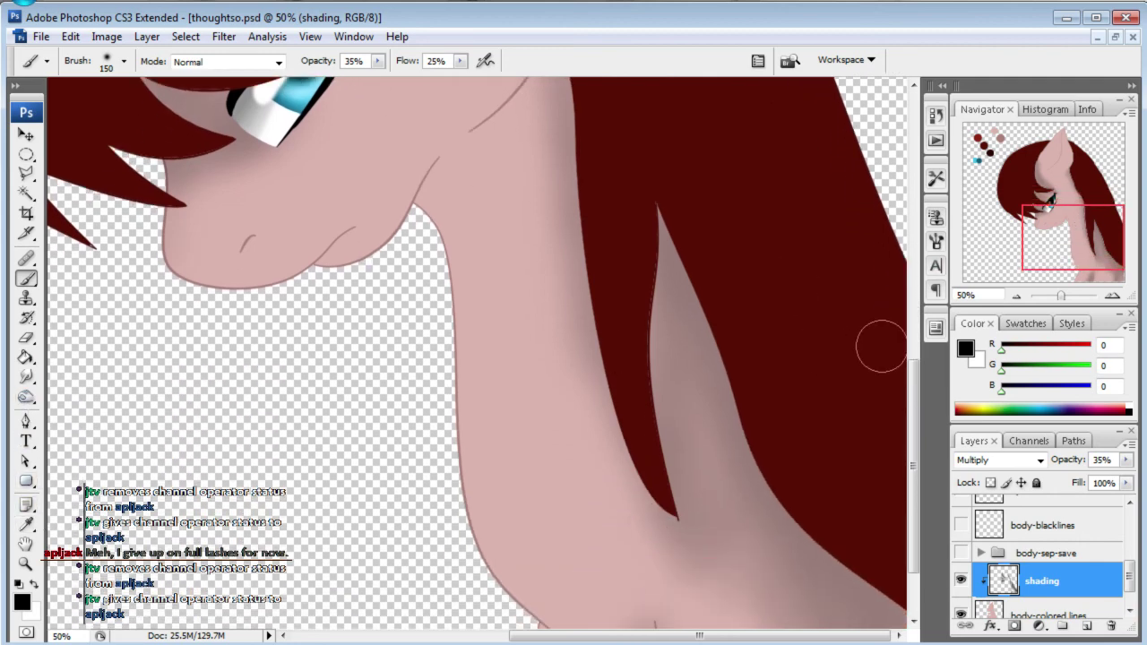
pyautogui.moveTo(1035, 252); pyautogui.dragTo(1048, 208)
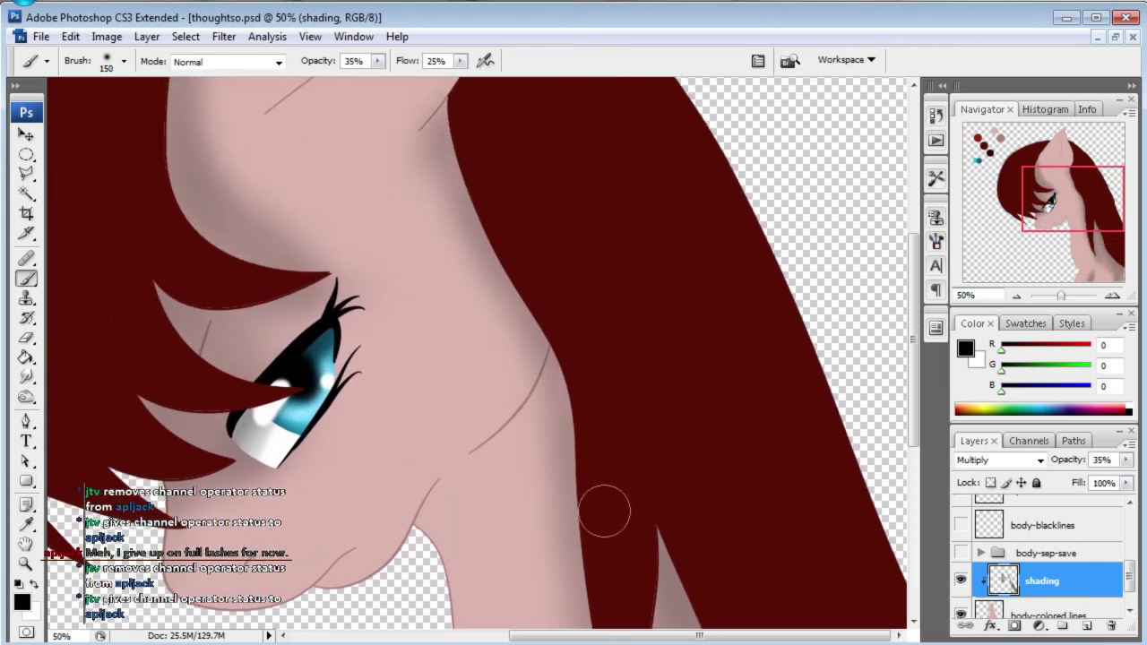
pyautogui.moveTo(1083, 194); pyautogui.dragTo(1083, 163)
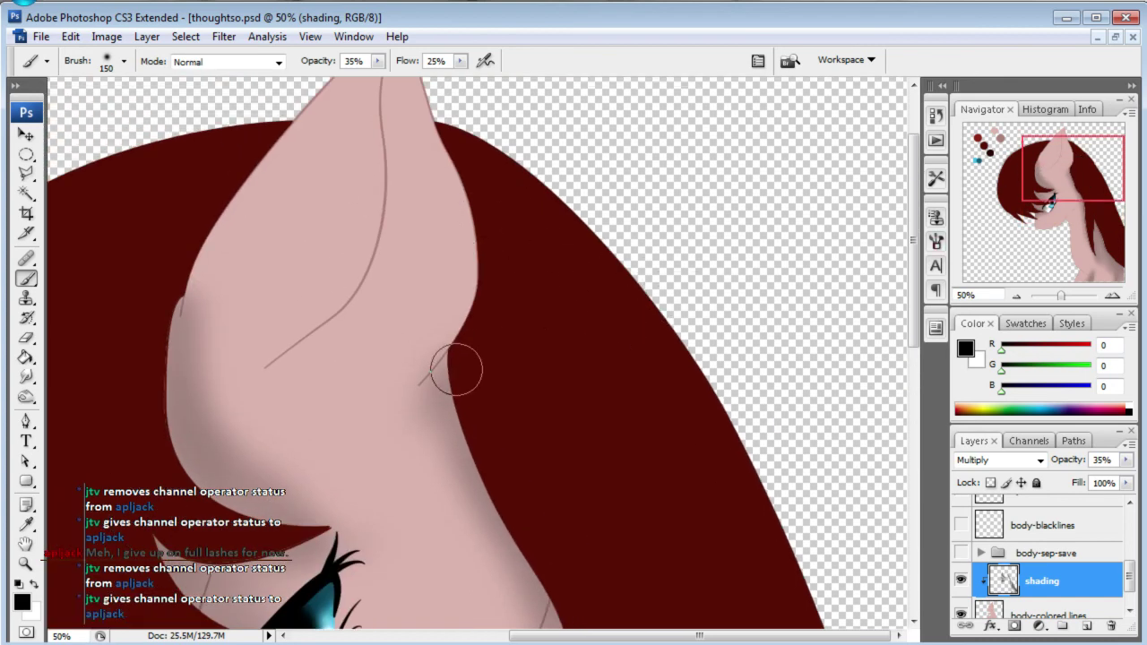
pyautogui.moveTo(452, 394); pyautogui.dragTo(466, 346)
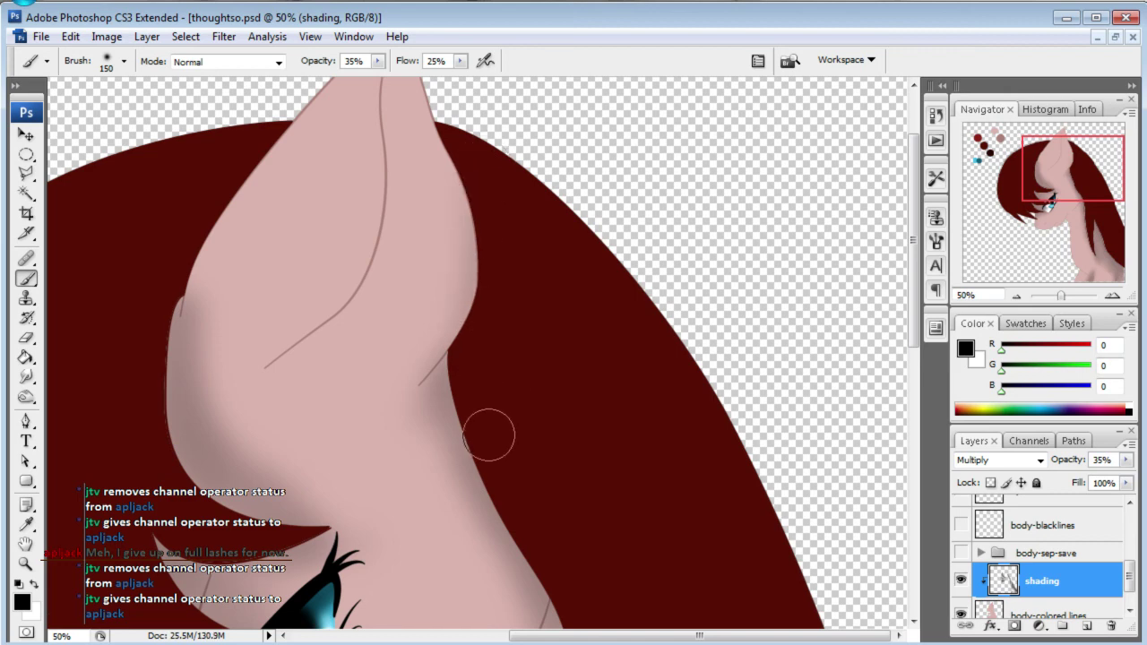
pyautogui.moveTo(1082, 177); pyautogui.dragTo(1068, 208)
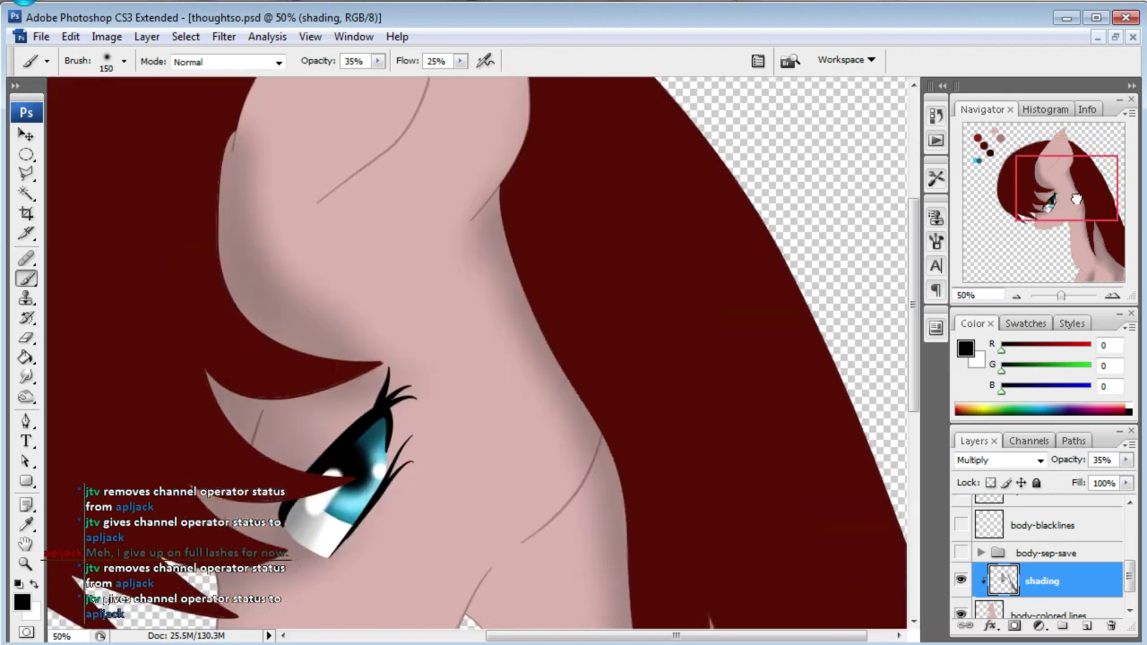
pyautogui.moveTo(1067, 208); pyautogui.dragTo(1067, 229)
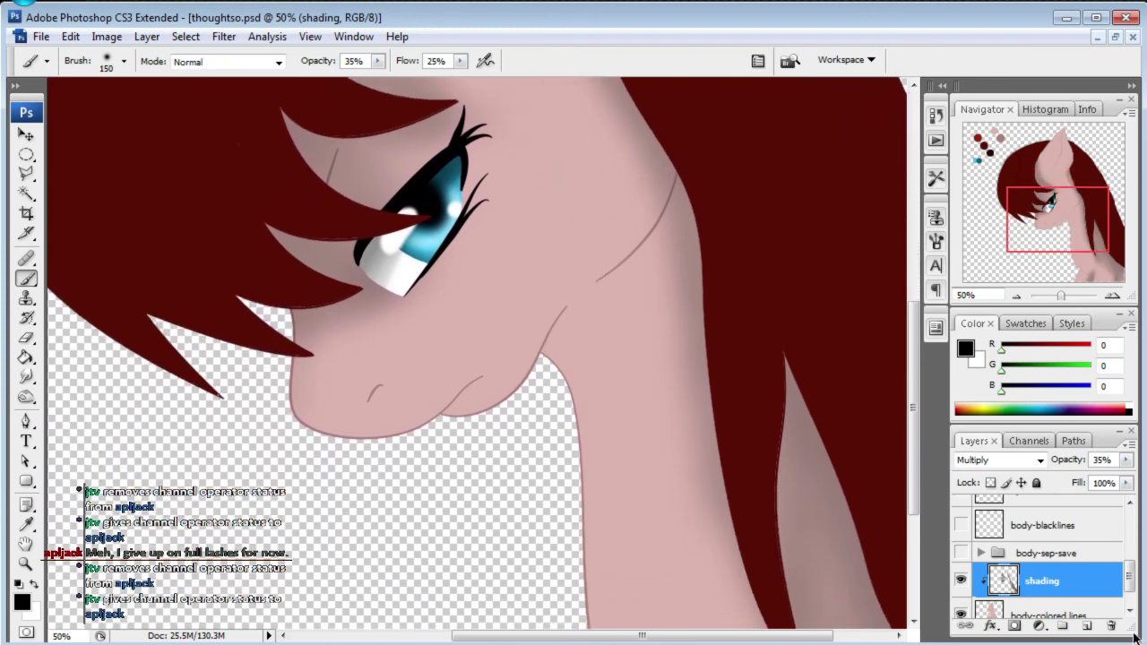
pyautogui.scroll(-2, 1130, 594)
# - Add a new layer beneath the eye group and name it bg
pyautogui.click(1057, 602)
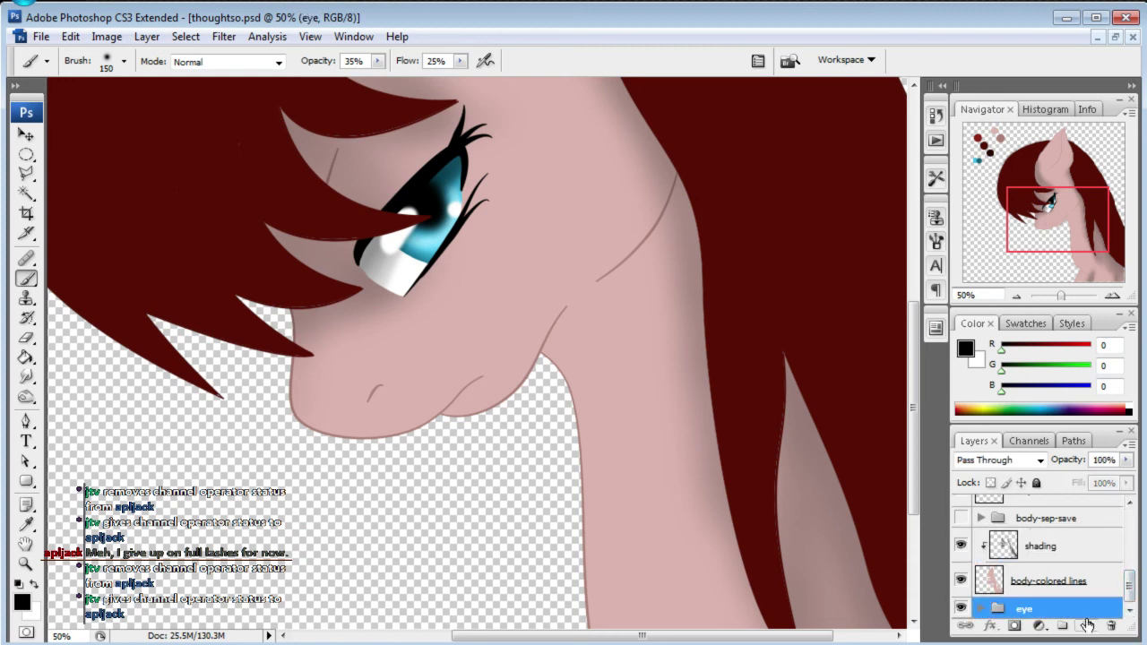
pyautogui.click(1084, 626)
pyautogui.click(1128, 612)
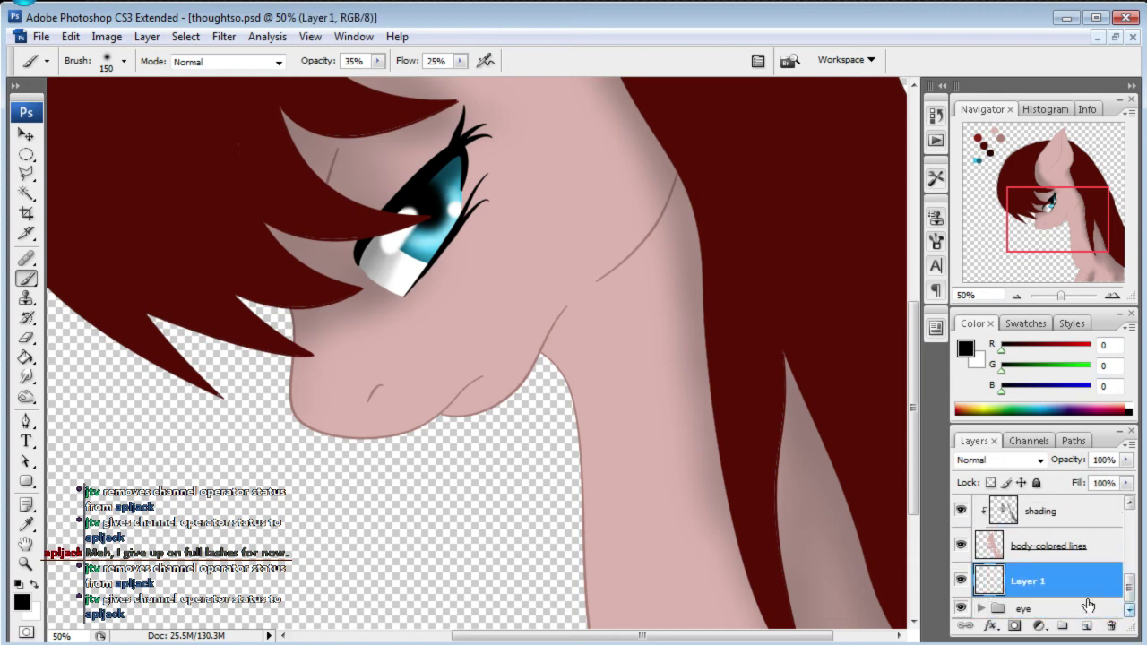
pyautogui.moveTo(981, 613); pyautogui.dragTo(1004, 587)
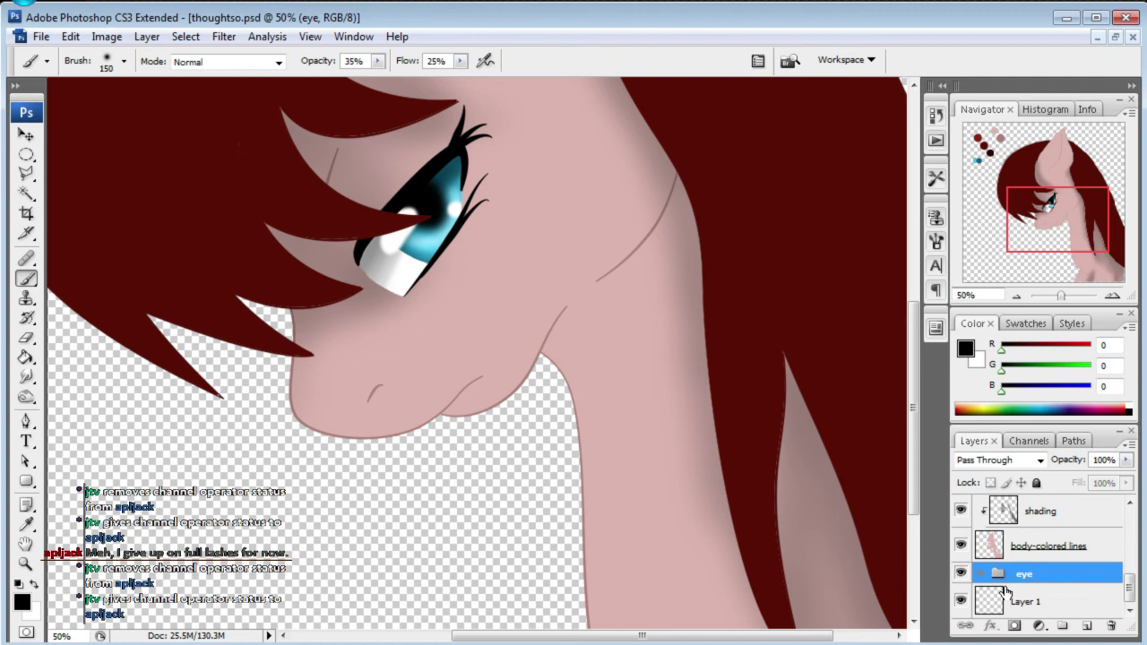
pyautogui.doubleClick(1019, 602)
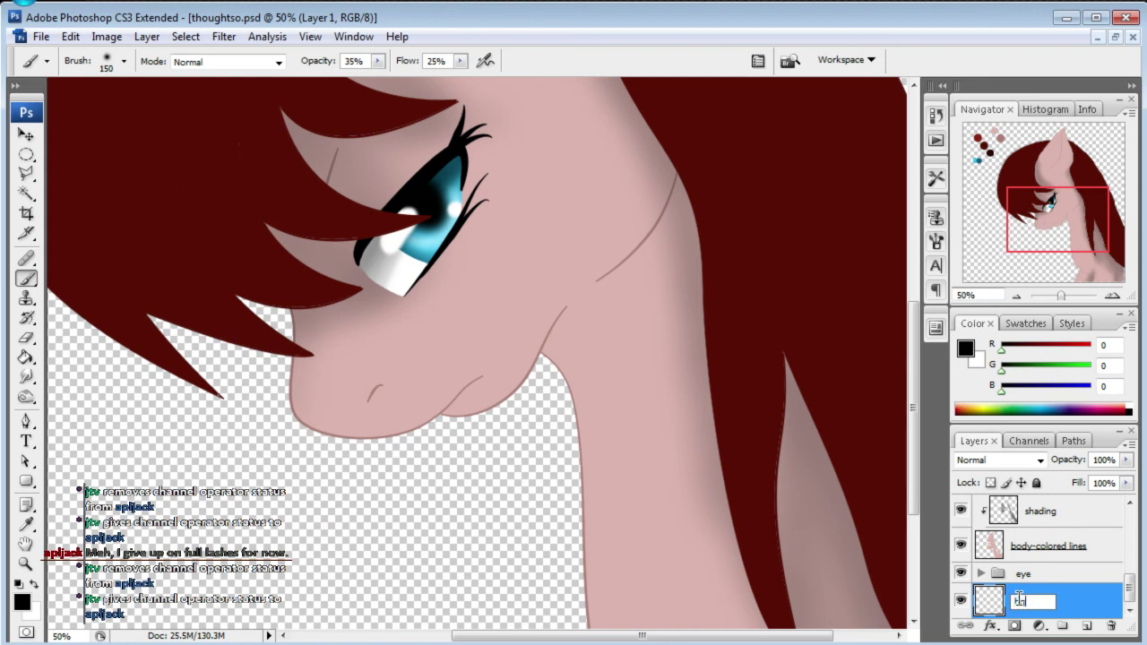
pyautogui.press('Return')
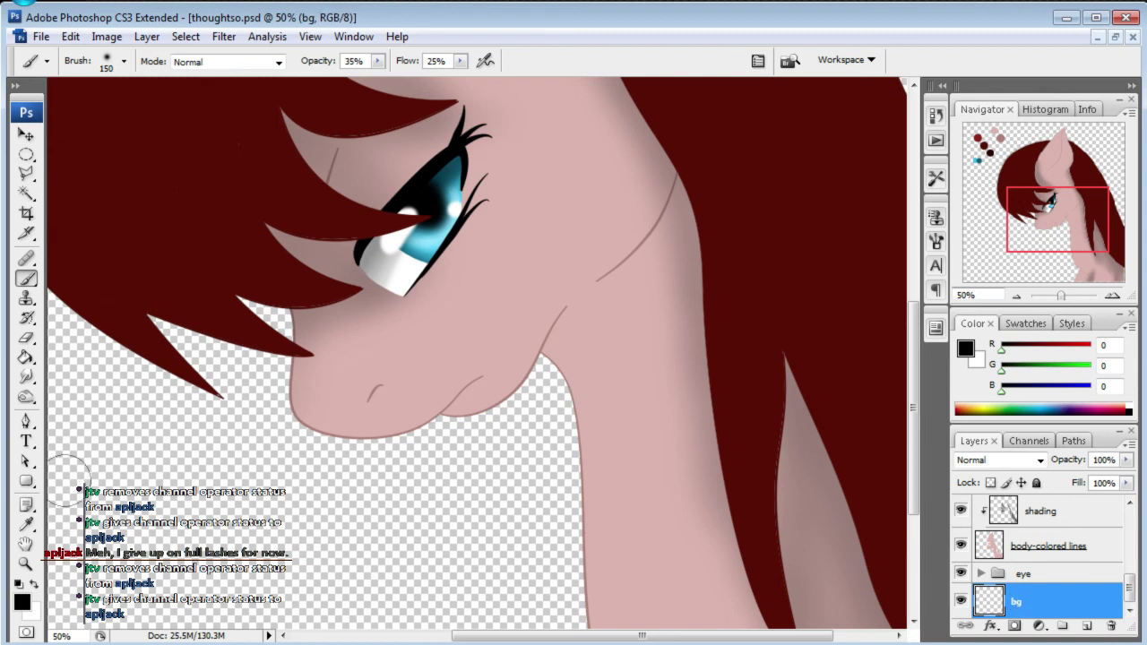
# - Fill the bg layer with light warm grey #dbdad0 using the Paint Bucket
pyautogui.click(35, 584)
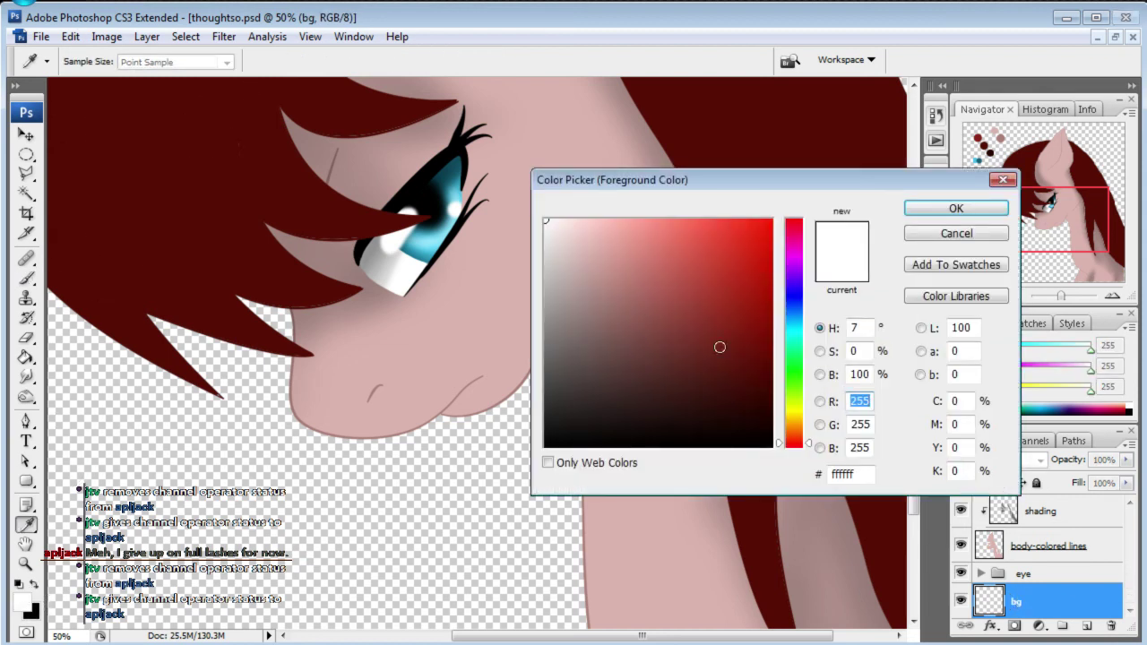
pyautogui.click(795, 414)
pyautogui.moveTo(573, 260); pyautogui.dragTo(556, 251)
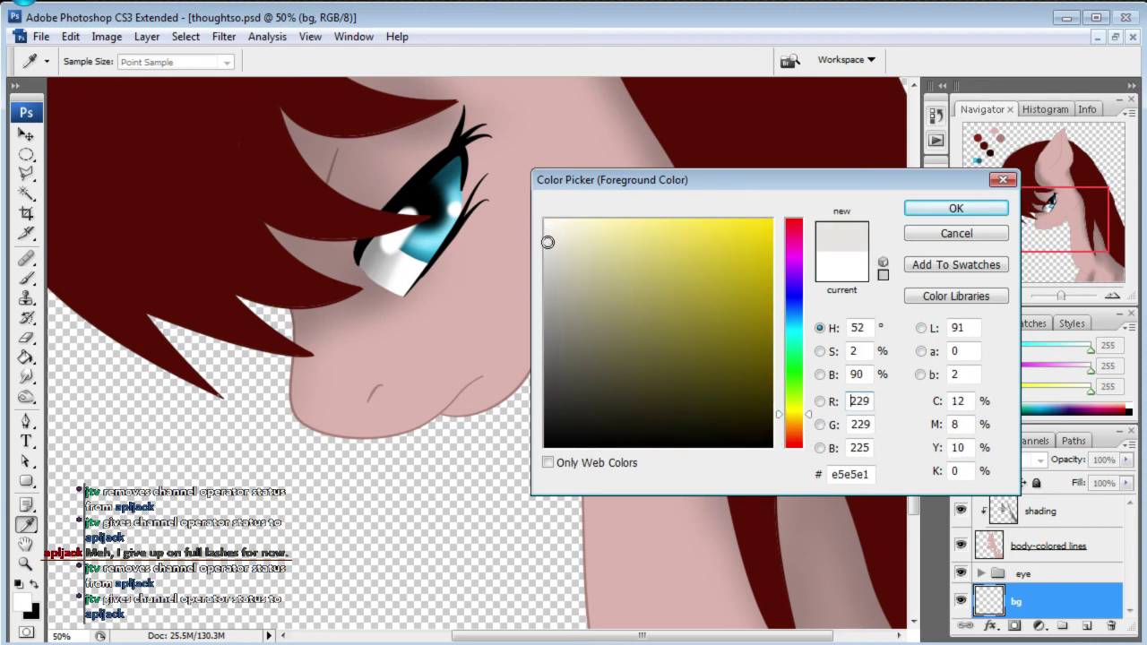
pyautogui.click(924, 208)
pyautogui.press('b')
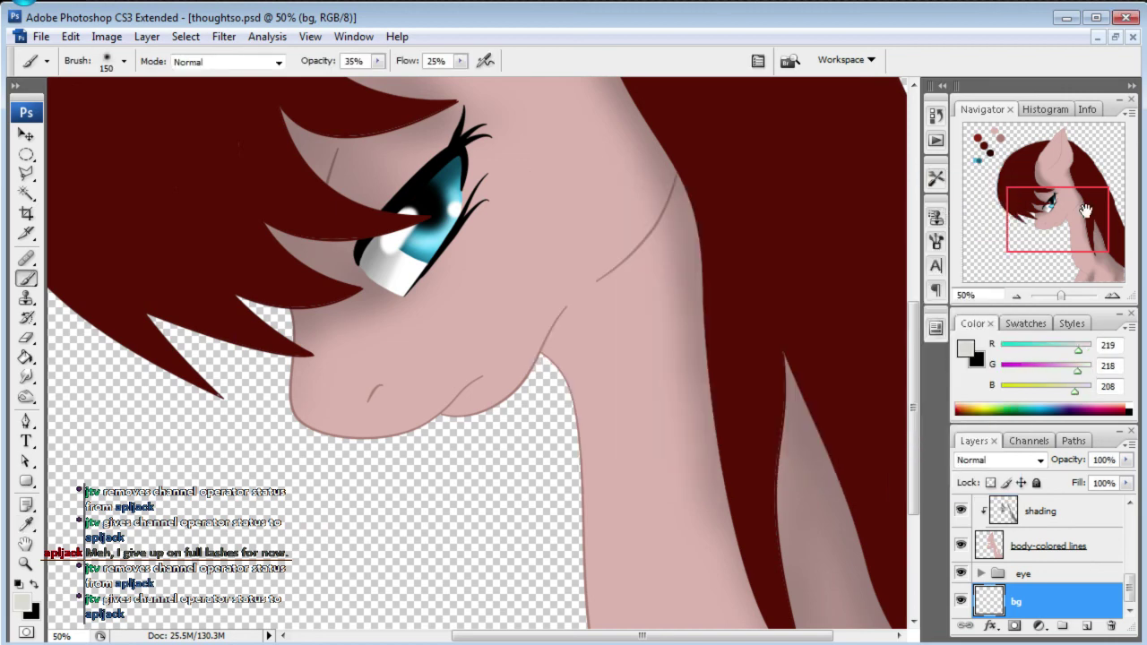
pyautogui.hscroll(-3, 442, 542)
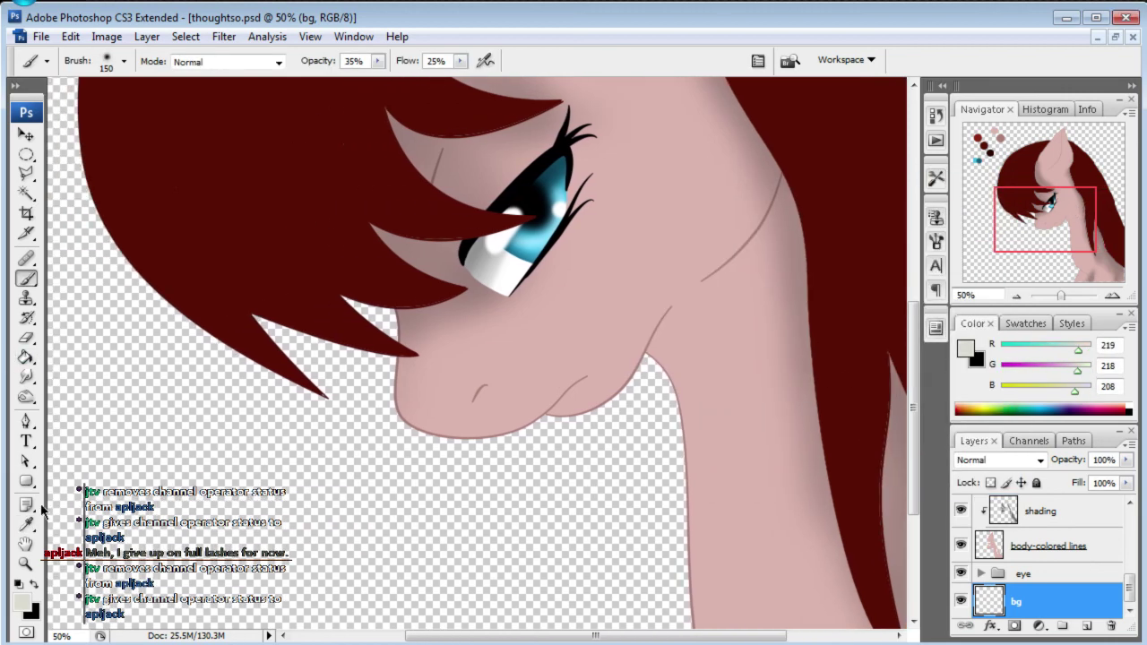
pyautogui.click(26, 356)
pyautogui.click(429, 480)
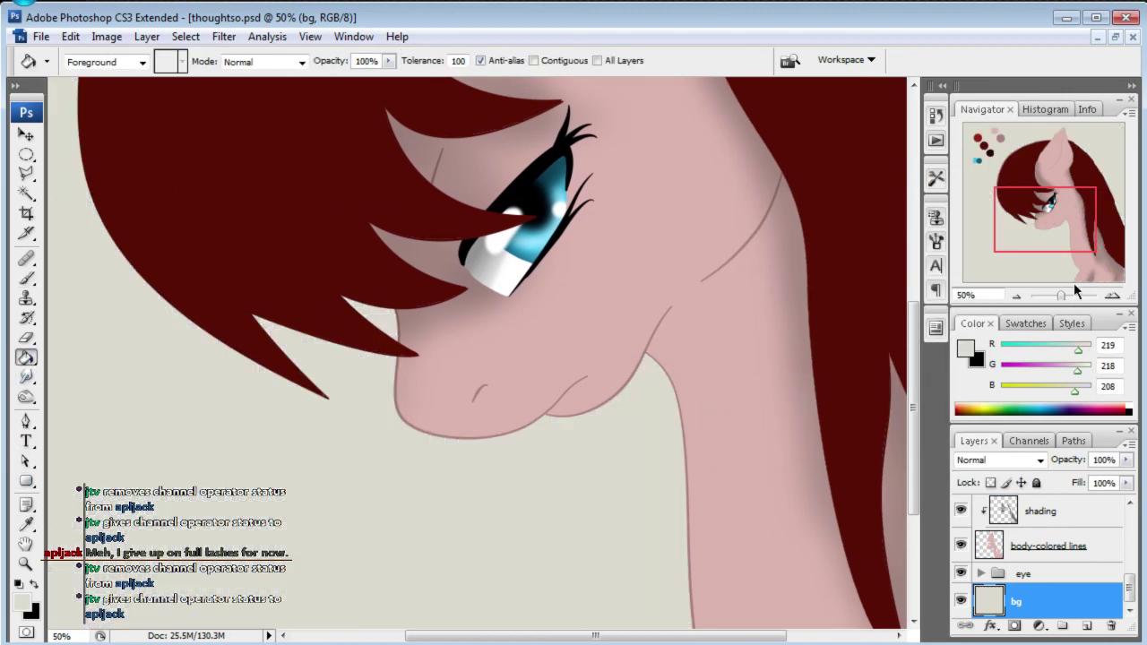
pyautogui.moveTo(1075, 222); pyautogui.dragTo(1009, 165)
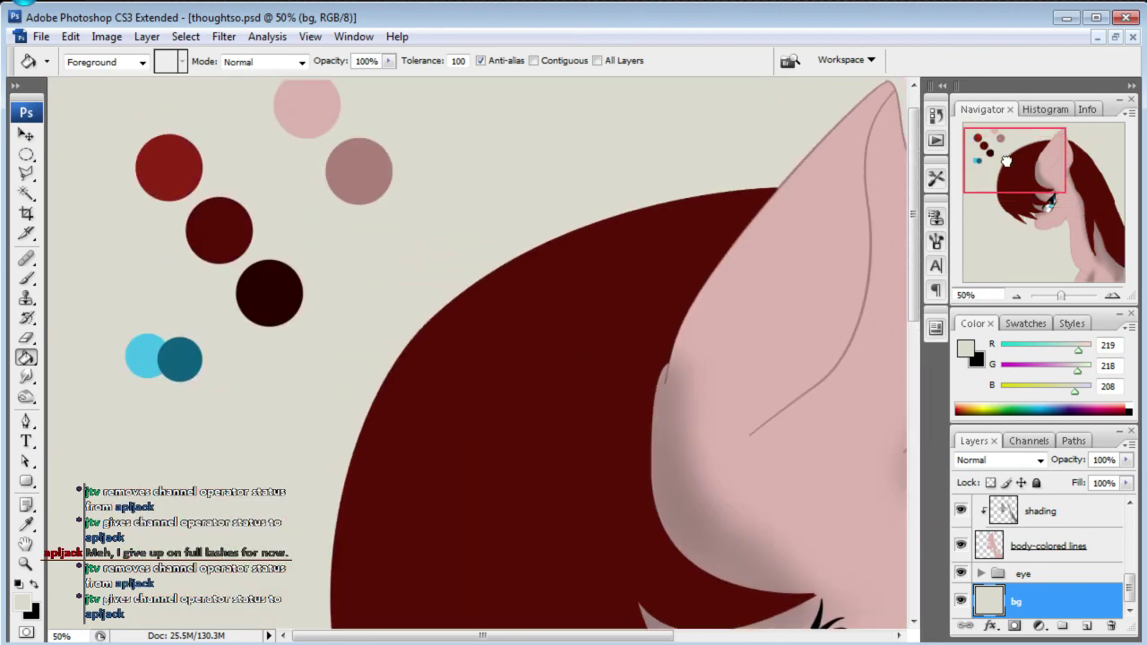
pyautogui.moveTo(1009, 165)
pyautogui.mouseDown()
pyautogui.moveTo(1073, 249)
pyautogui.moveTo(1017, 253)
pyautogui.moveTo(1121, 248)
pyautogui.moveTo(1124, 163)
pyautogui.moveTo(1141, 238)
pyautogui.mouseUp()
# - Browse the Filter menu, then add a new layer above bg named lighting
pyautogui.click(223, 36)
pyautogui.click(354, 36)
pyautogui.click(1089, 625)
pyautogui.doubleClick(1031, 601)
pyautogui.press('BackSpace')
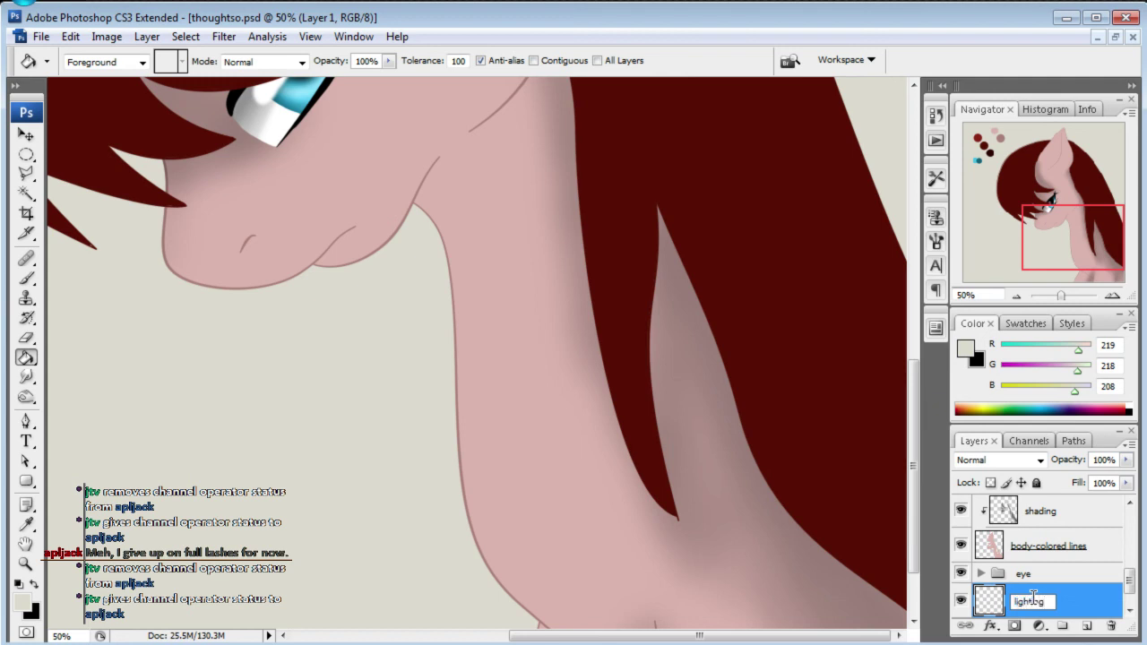
pyautogui.press('Return')
# - Fill the lighting layer with white and open Filter > Render > Lighting Effects
pyautogui.click(22, 603)
pyautogui.click(546, 220)
pyautogui.click(957, 208)
pyautogui.press('g')
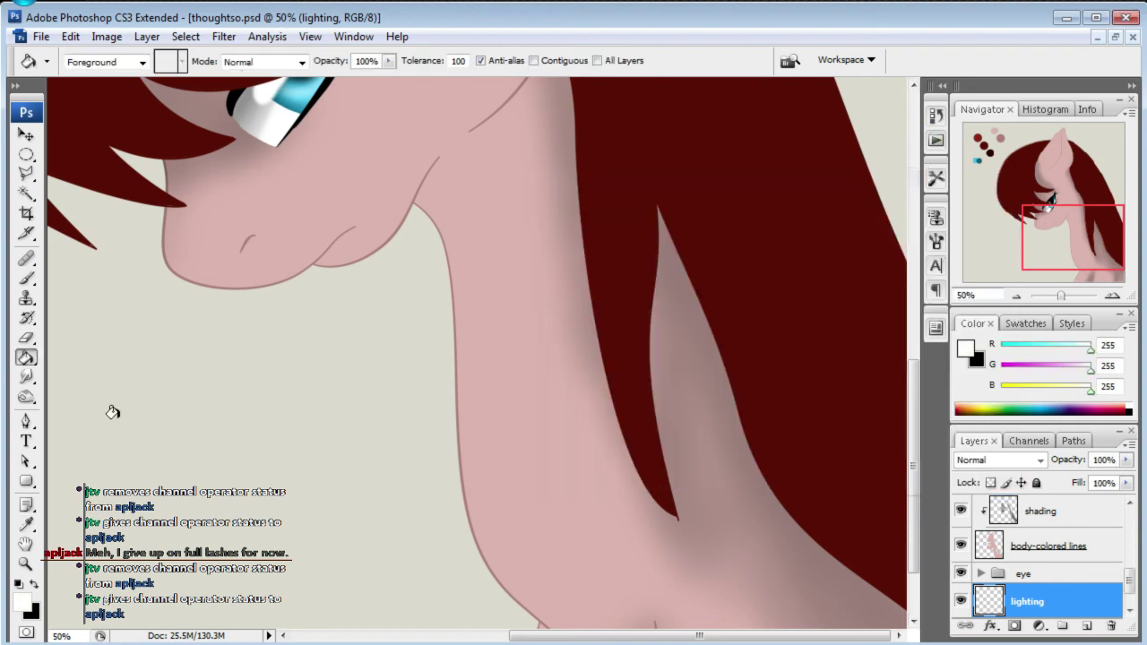
pyautogui.click(190, 292)
pyautogui.click(224, 37)
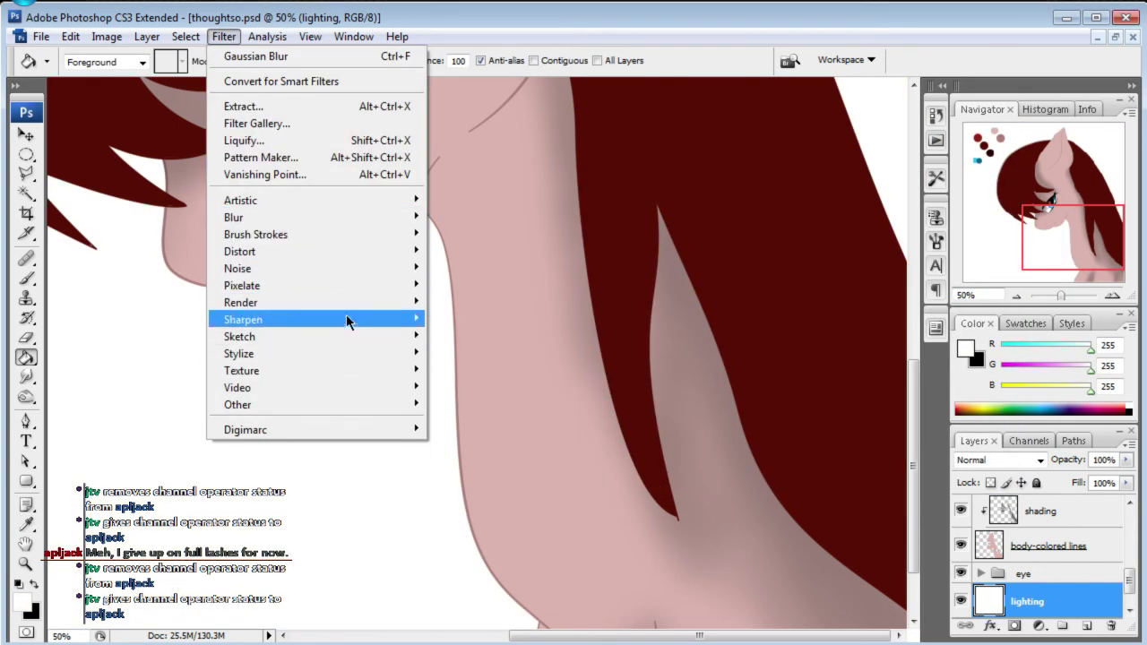
pyautogui.moveTo(240, 302)
pyautogui.click(500, 371)
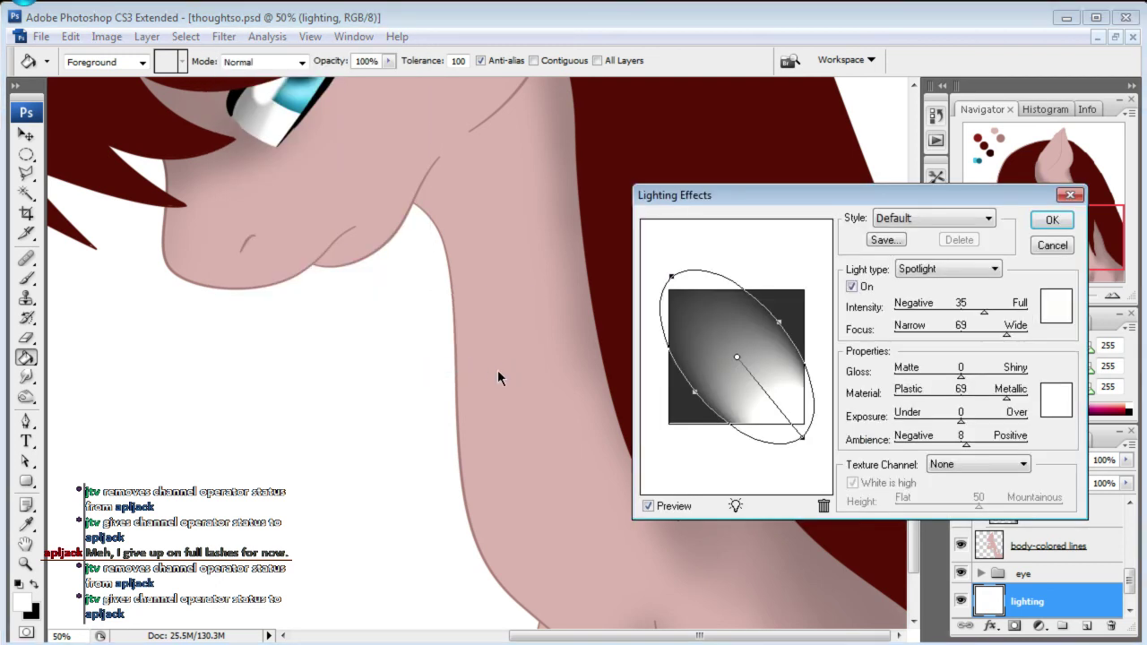
# - Stretch and aim the spotlight toward the upper left, adjusting its width and centre
pyautogui.moveTo(804, 442); pyautogui.dragTo(585, 258)
pyautogui.moveTo(737, 360); pyautogui.dragTo(721, 371)
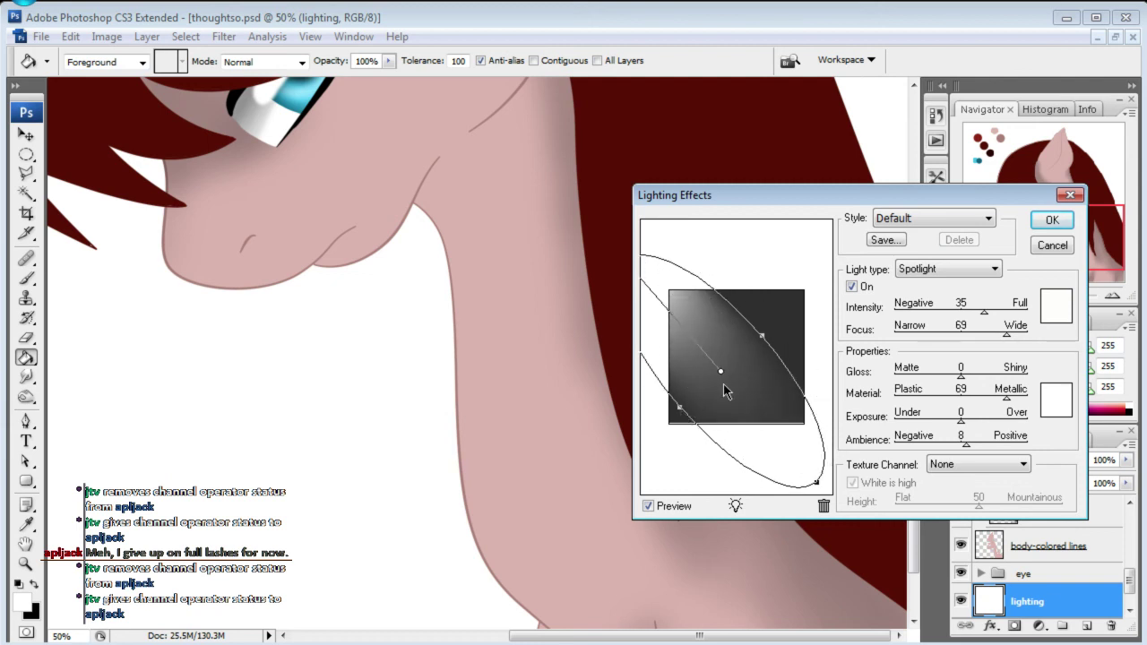
pyautogui.moveTo(764, 341); pyautogui.dragTo(760, 338)
pyautogui.moveTo(723, 371); pyautogui.dragTo(717, 344)
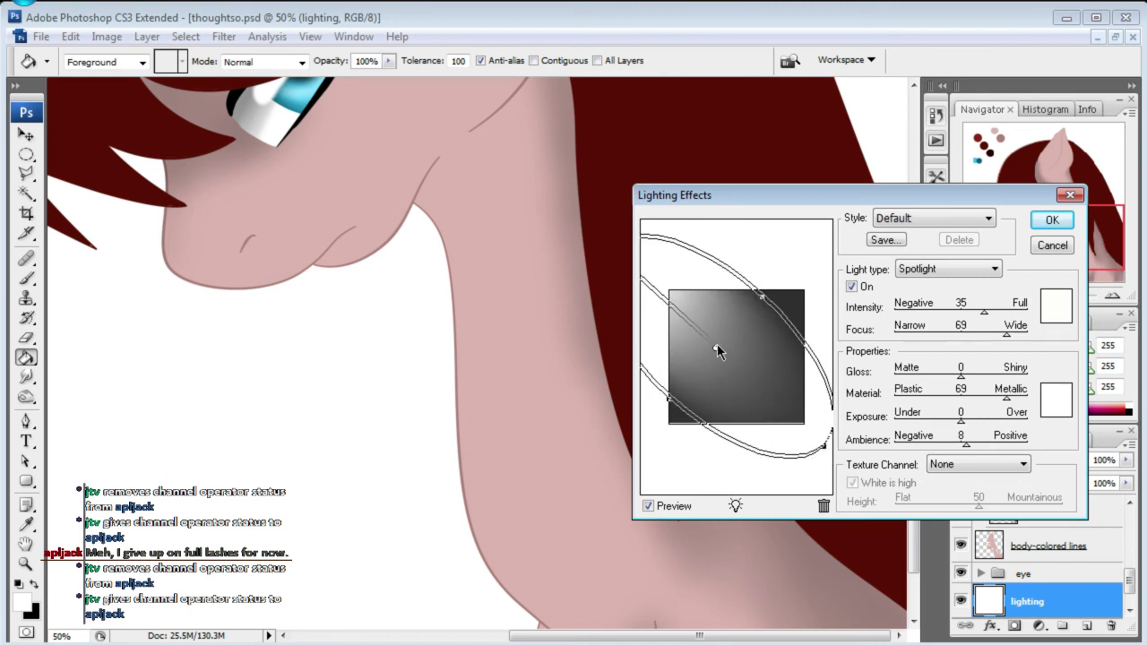
pyautogui.moveTo(672, 395); pyautogui.dragTo(698, 366)
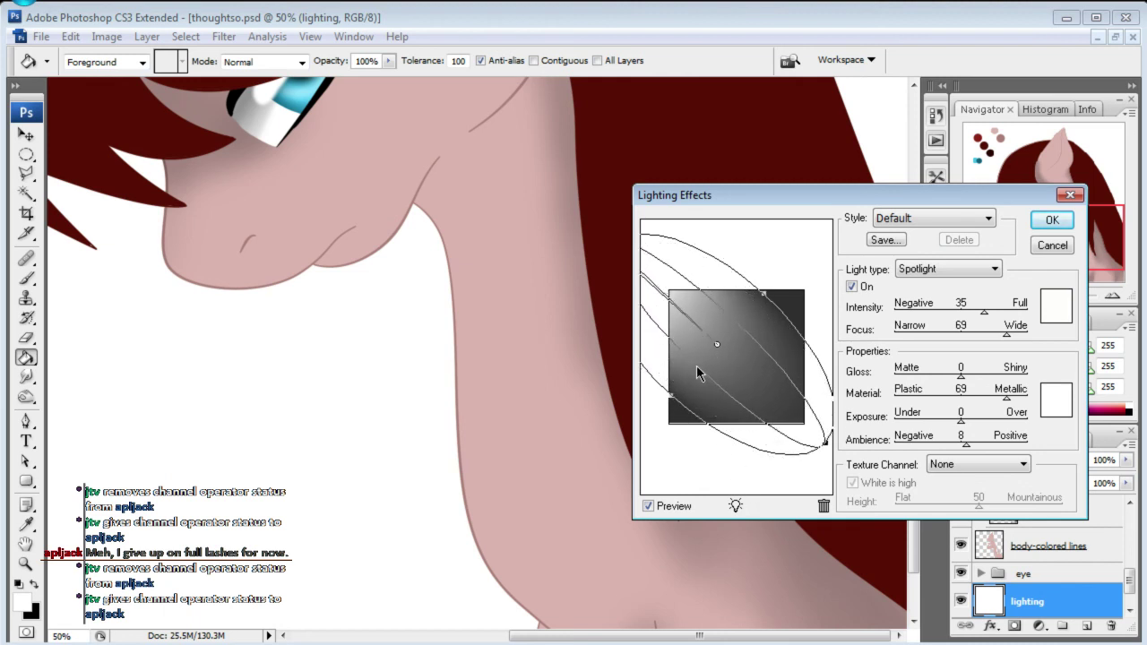
pyautogui.moveTo(822, 447); pyautogui.dragTo(785, 404)
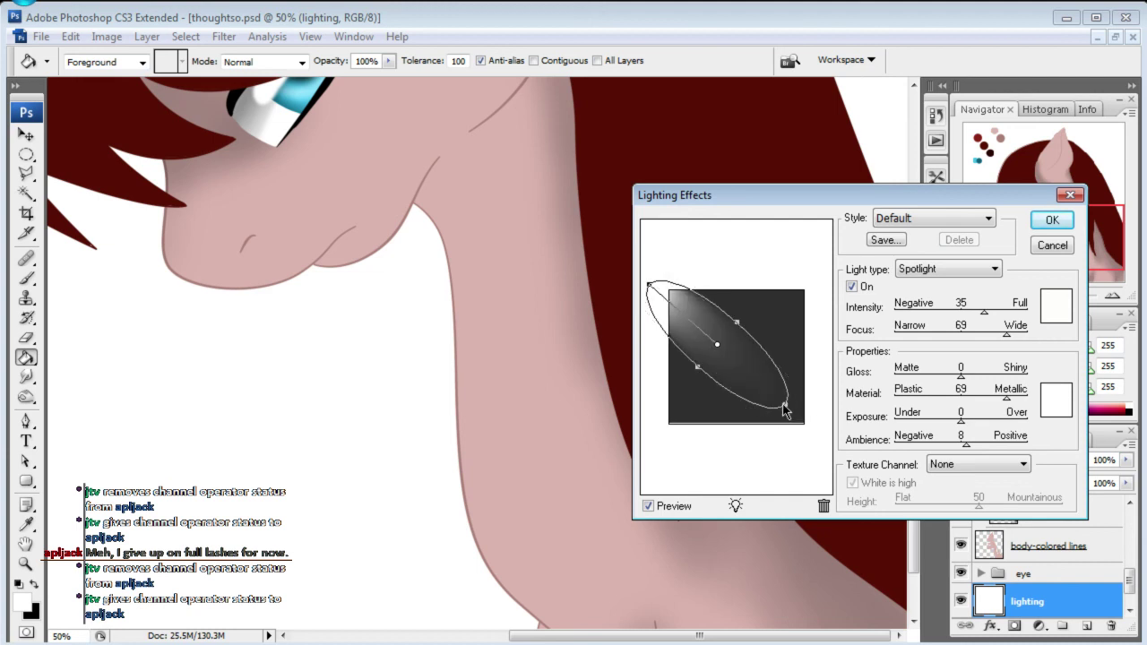
pyautogui.moveTo(711, 351); pyautogui.dragTo(706, 358)
pyautogui.moveTo(733, 505); pyautogui.dragTo(780, 509)
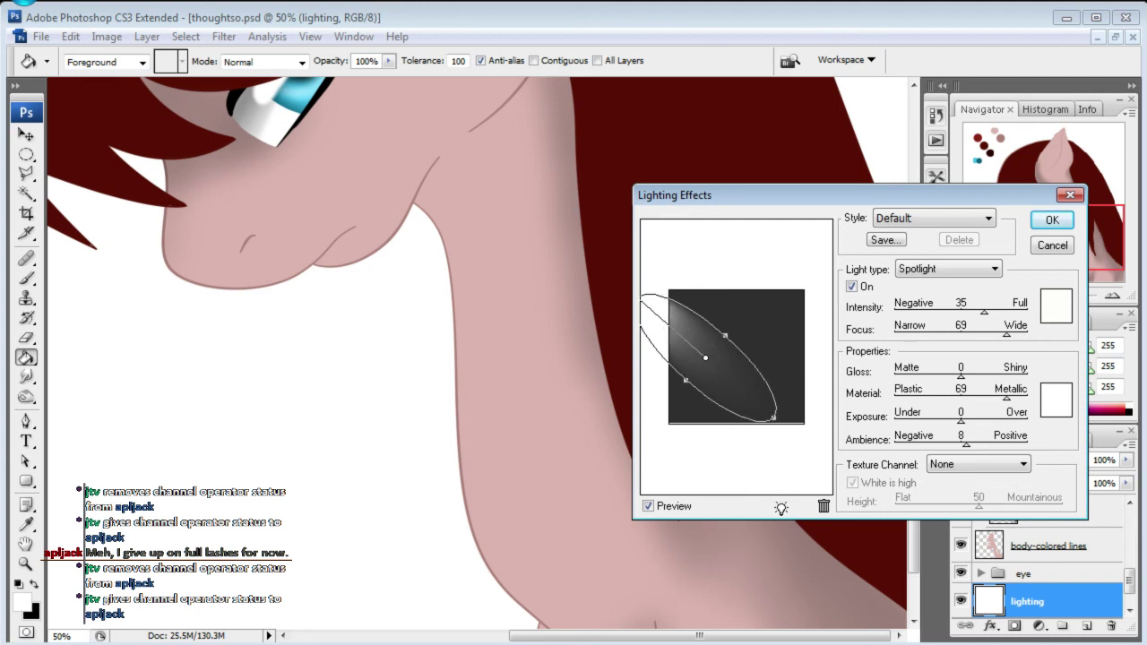
# - Set the spotlight colour to pale cyan and rework its ellipse up and left
pyautogui.click(1056, 307)
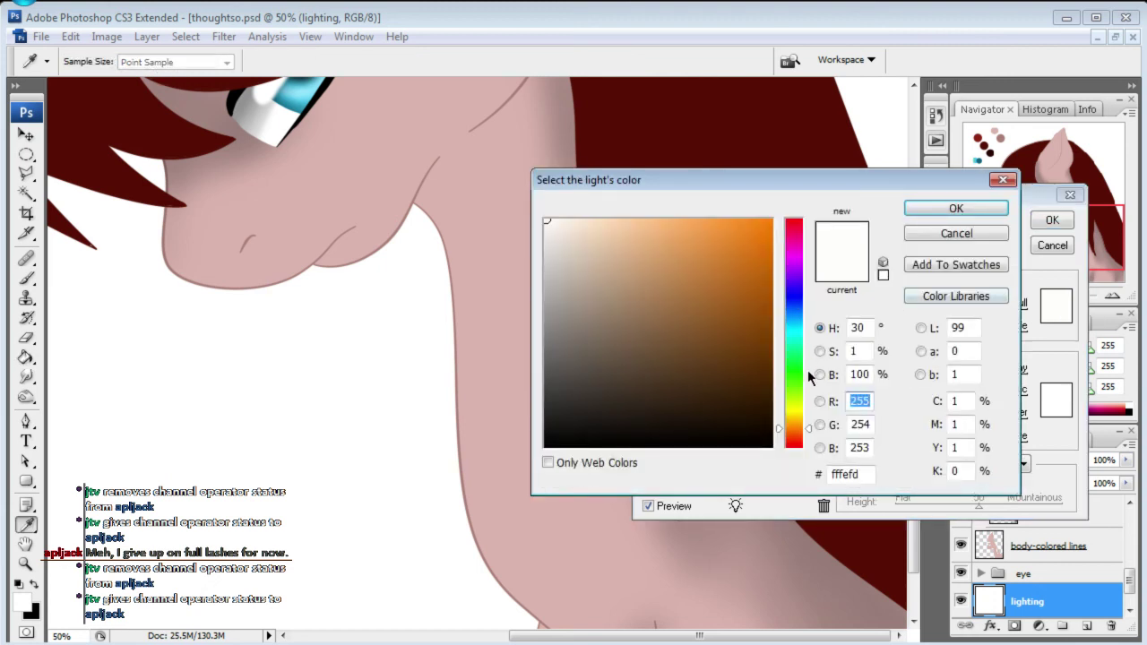
pyautogui.click(795, 324)
pyautogui.moveTo(553, 218); pyautogui.dragTo(577, 219)
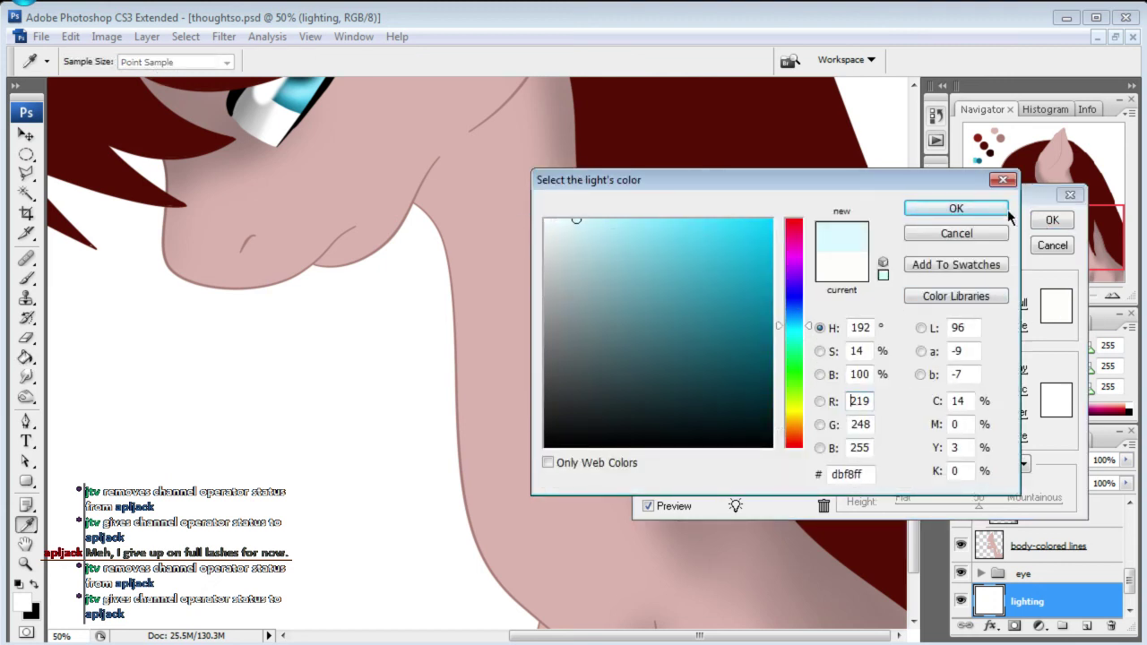
pyautogui.click(976, 208)
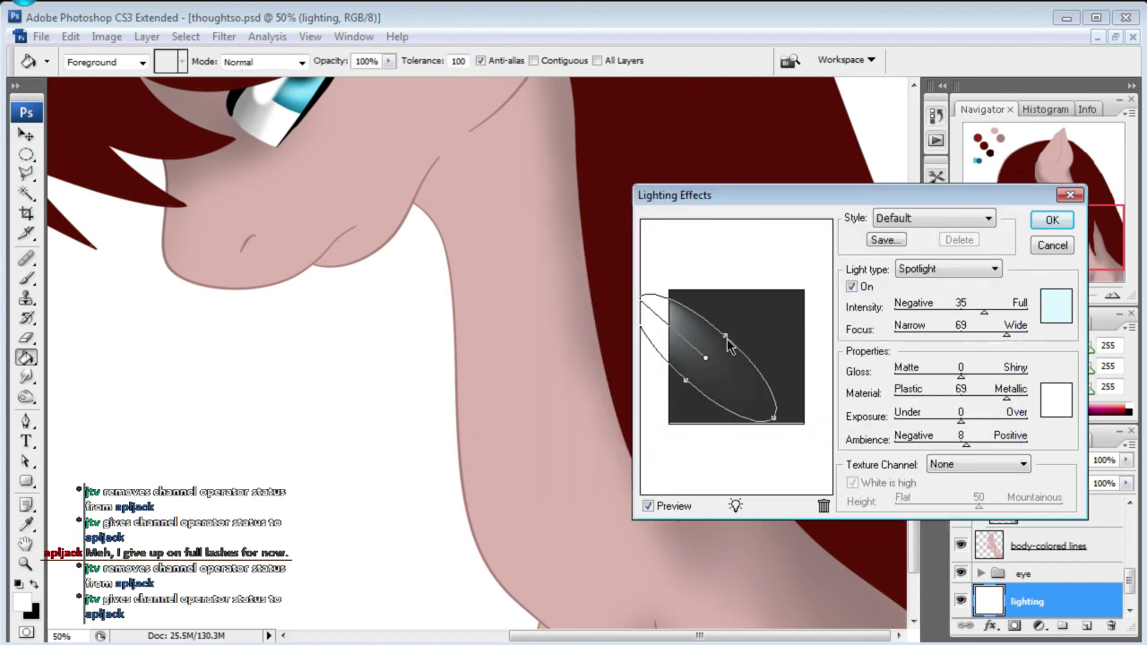
pyautogui.moveTo(725, 339); pyautogui.dragTo(729, 329)
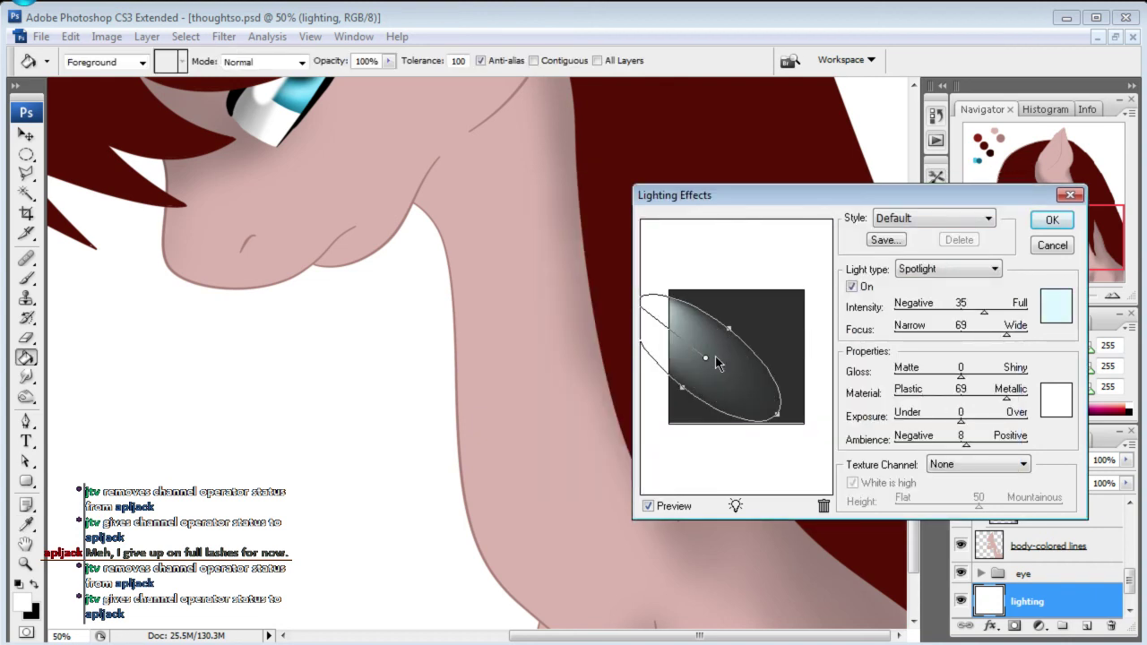
pyautogui.moveTo(778, 418); pyautogui.dragTo(761, 400)
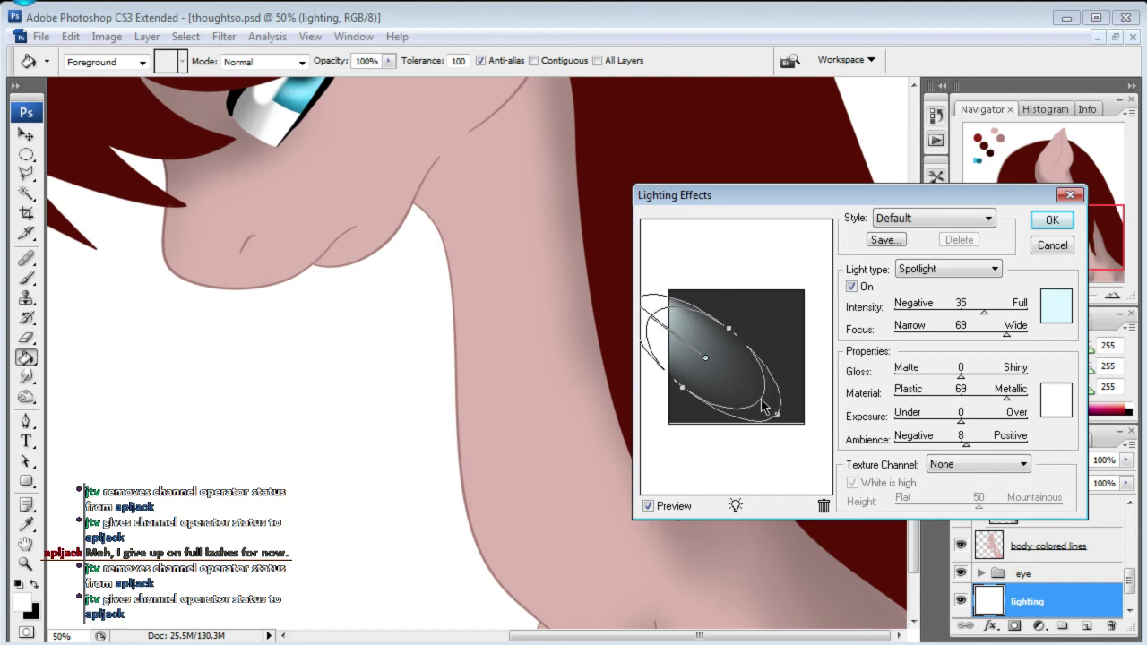
pyautogui.moveTo(708, 359); pyautogui.dragTo(702, 341)
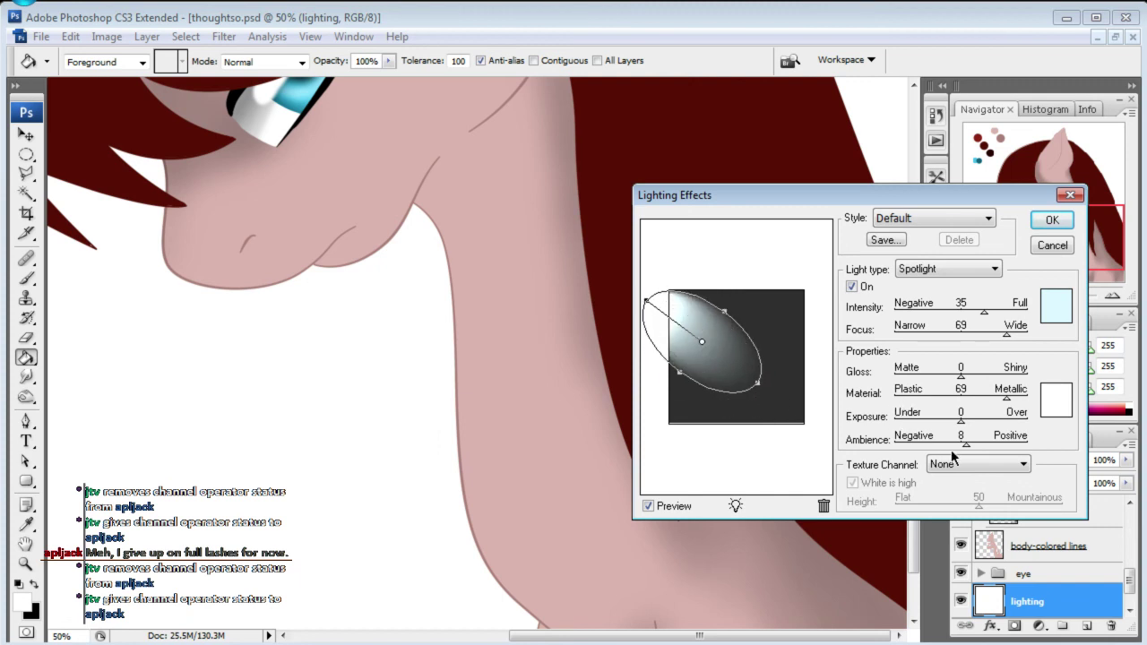
# - Tune ambience, focus and surface sliders, then enlarge and reposition the spotlight ellipse
pyautogui.moveTo(974, 447); pyautogui.dragTo(978, 447)
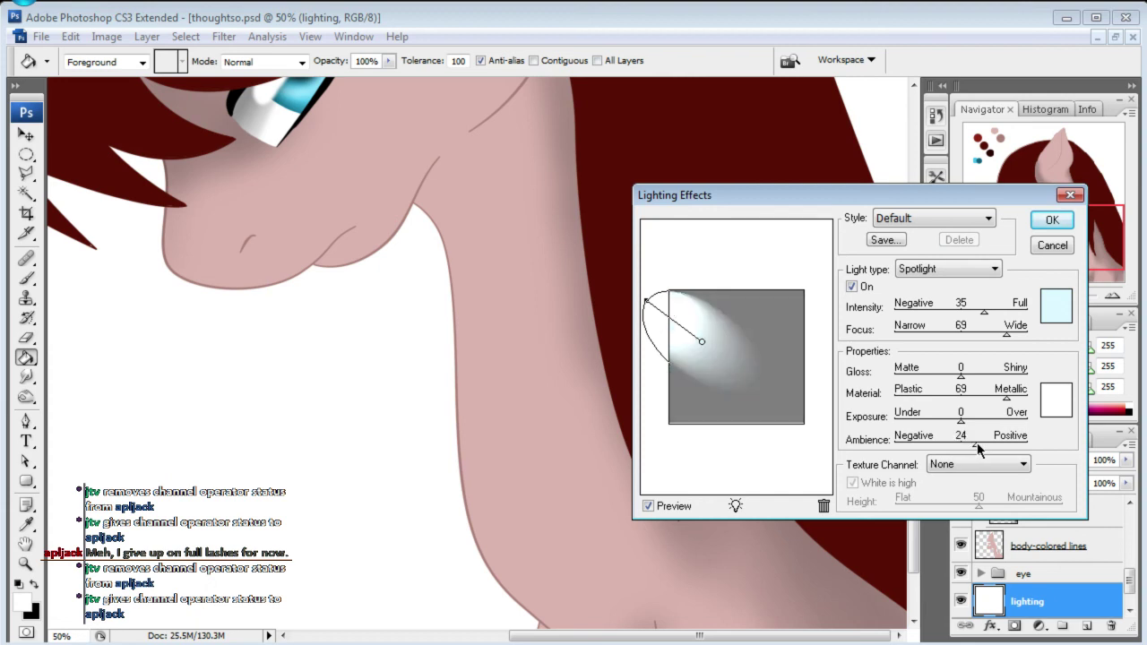
pyautogui.moveTo(977, 446); pyautogui.dragTo(975, 449)
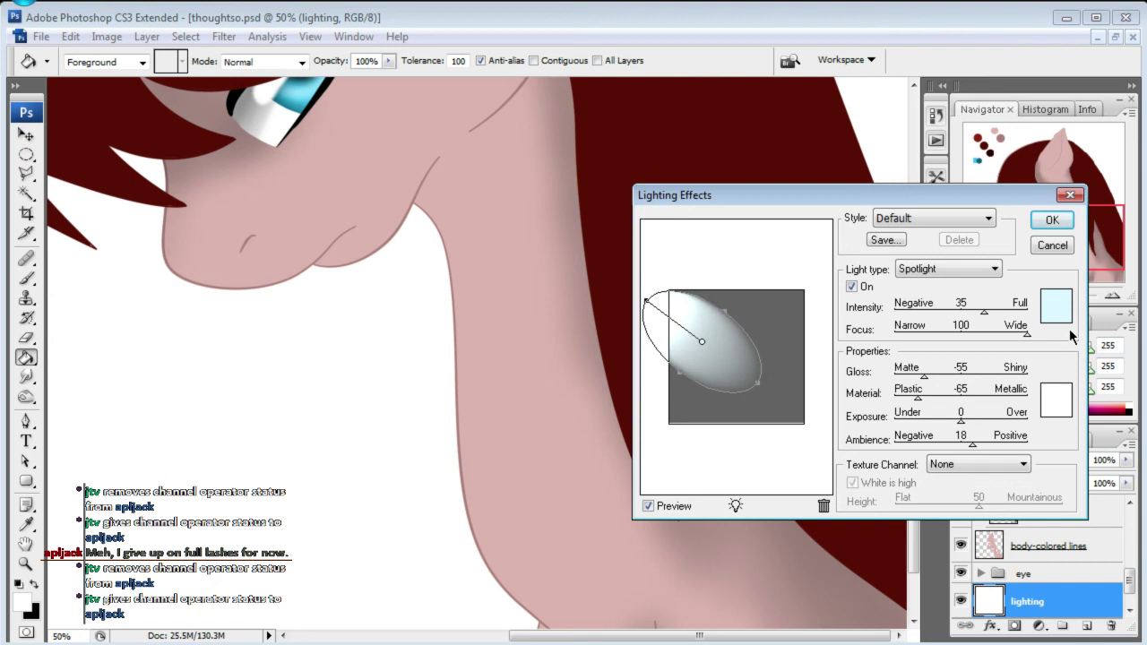
pyautogui.moveTo(998, 338)
pyautogui.mouseDown()
pyautogui.moveTo(933, 340)
pyautogui.moveTo(1046, 349)
pyautogui.moveTo(1017, 321)
pyautogui.moveTo(974, 323)
pyautogui.mouseUp()
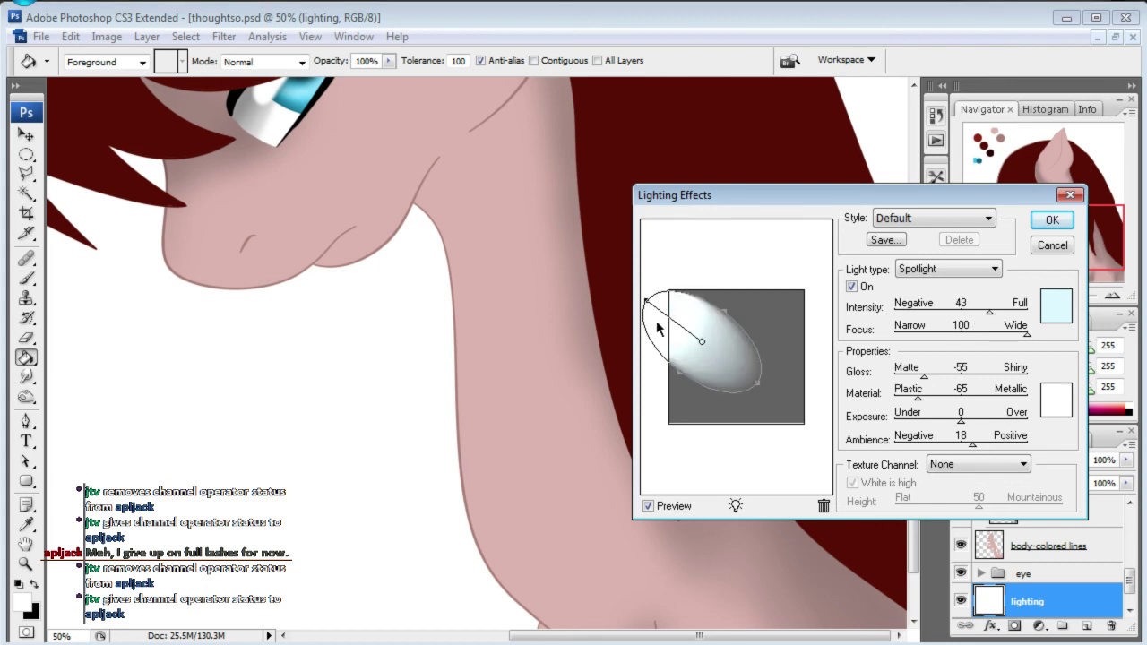
pyautogui.moveTo(728, 310)
pyautogui.mouseDown()
pyautogui.moveTo(725, 299)
pyautogui.moveTo(735, 315)
pyautogui.mouseUp()
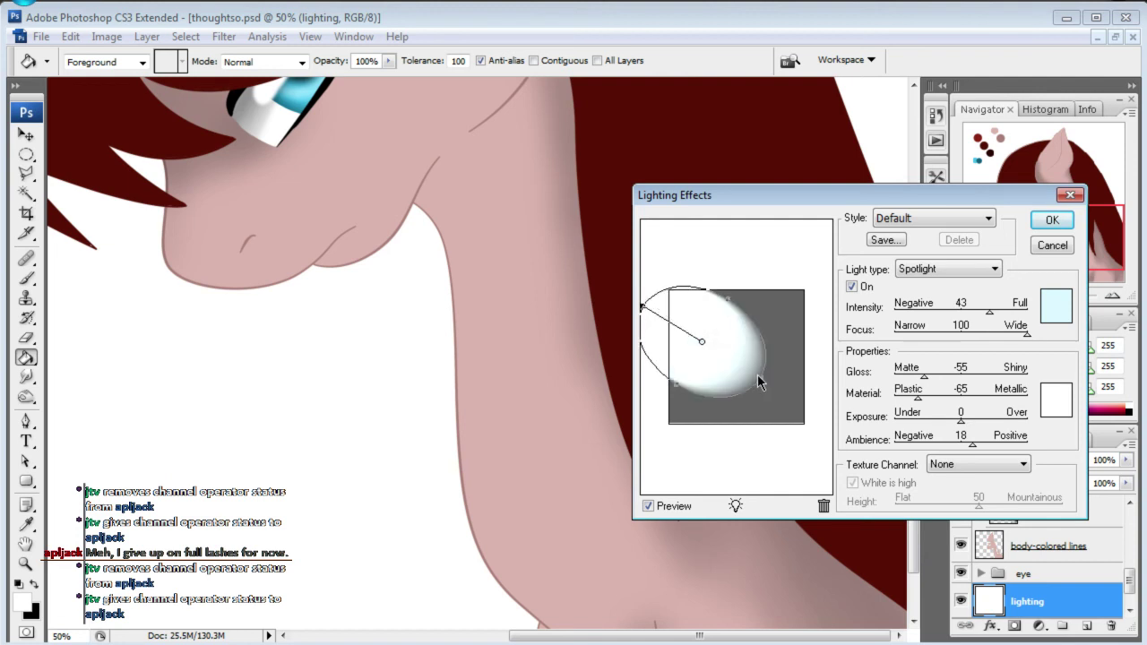
pyautogui.moveTo(758, 377); pyautogui.dragTo(817, 418)
pyautogui.moveTo(703, 342)
pyautogui.mouseDown()
pyautogui.moveTo(734, 340)
pyautogui.moveTo(743, 356)
pyautogui.mouseUp()
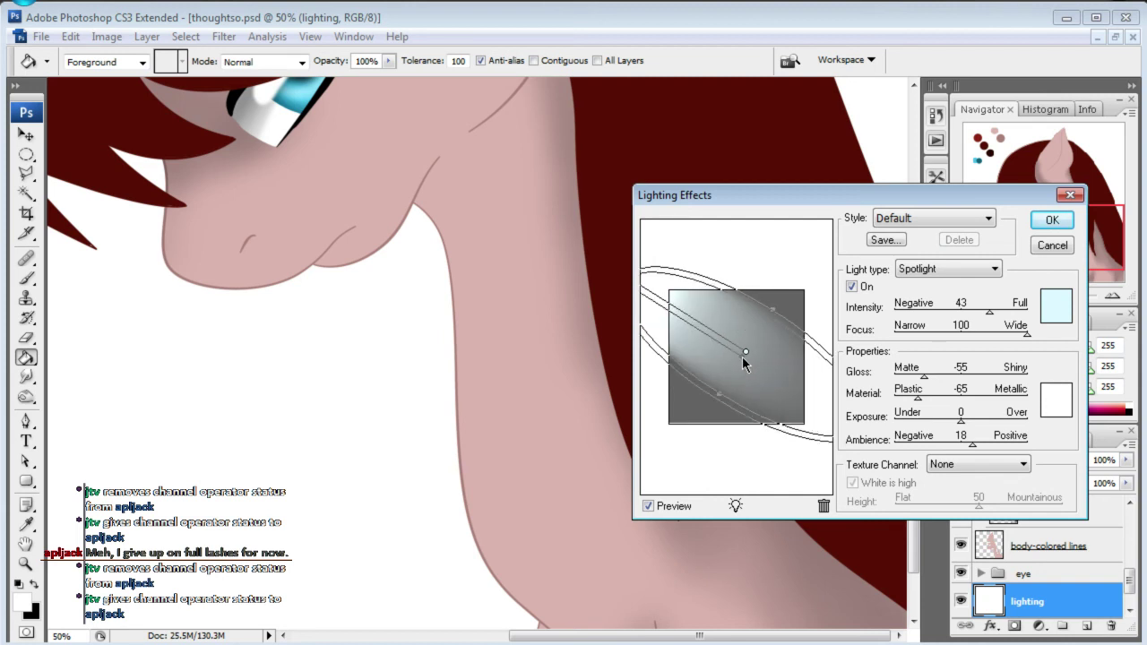
pyautogui.moveTo(725, 401); pyautogui.dragTo(717, 409)
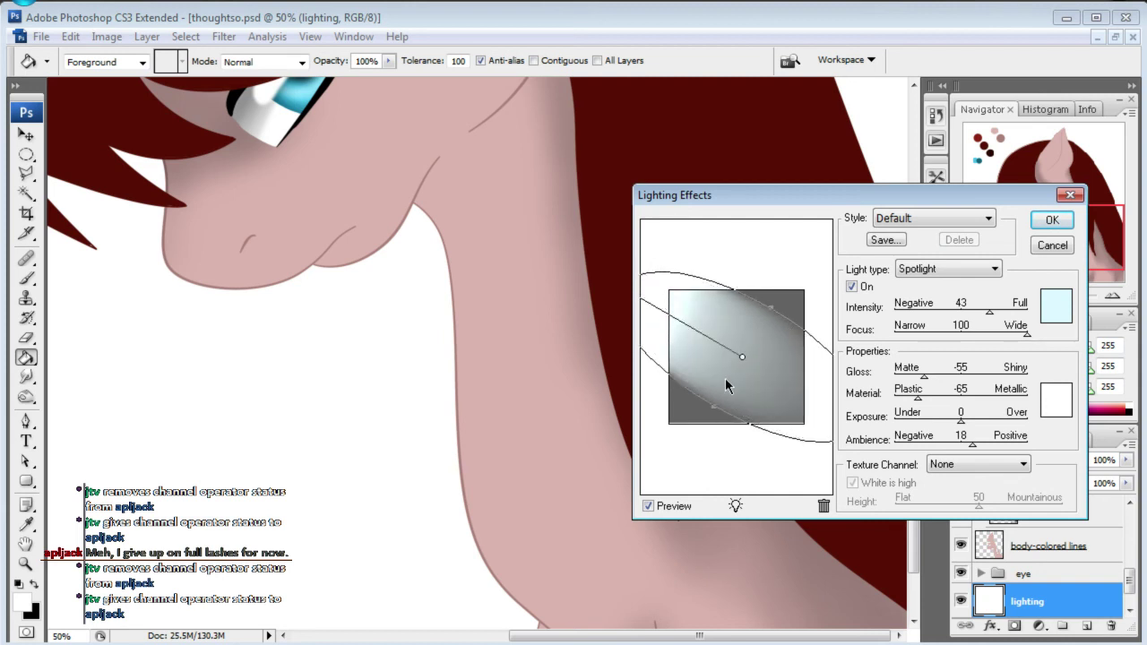
pyautogui.moveTo(743, 356); pyautogui.dragTo(724, 359)
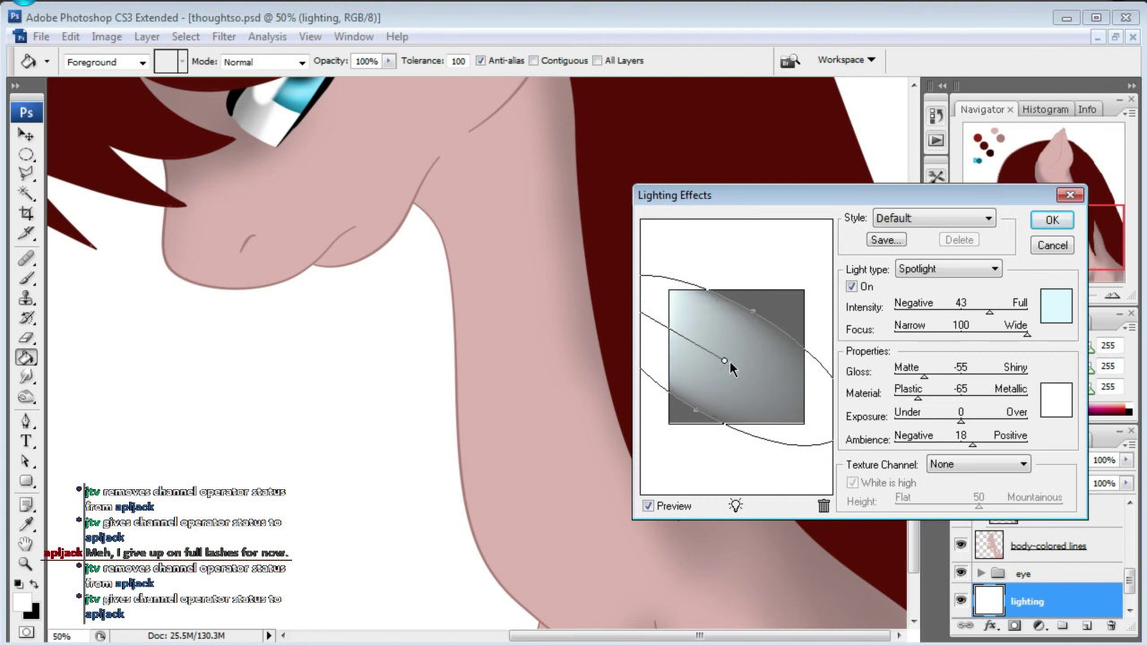
pyautogui.moveTo(754, 310); pyautogui.dragTo(754, 312)
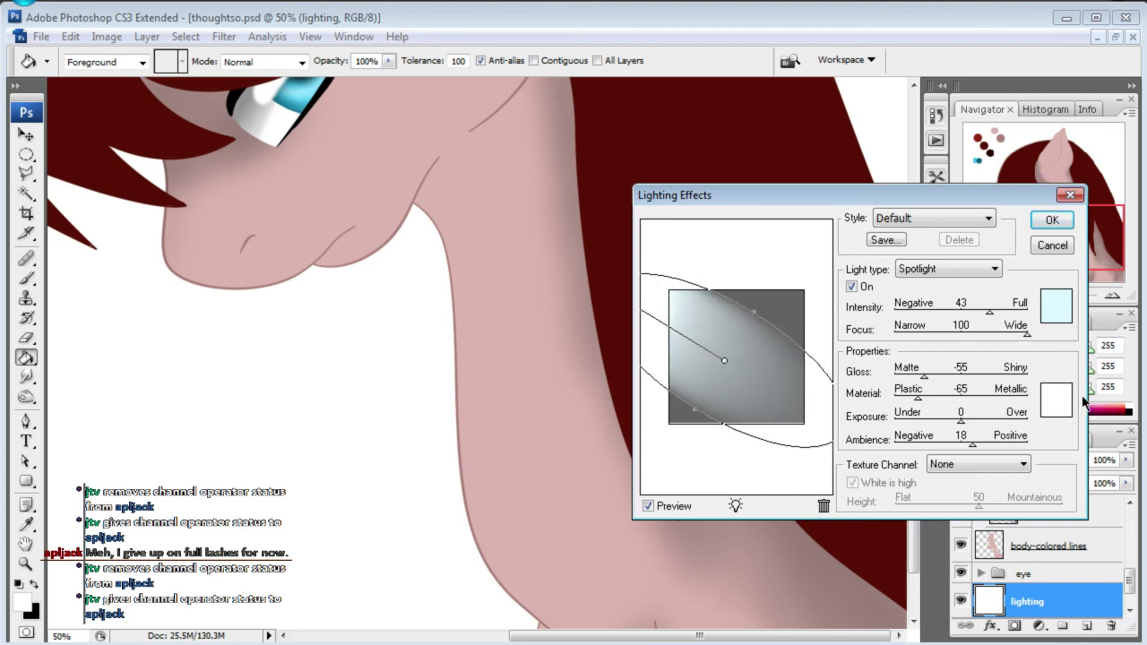
# - Set the ambient colour to very pale cyan and make the light colour paler
pyautogui.click(1058, 402)
pyautogui.click(791, 328)
pyautogui.moveTo(603, 247)
pyautogui.mouseDown()
pyautogui.moveTo(574, 218)
pyautogui.moveTo(556, 220)
pyautogui.mouseUp()
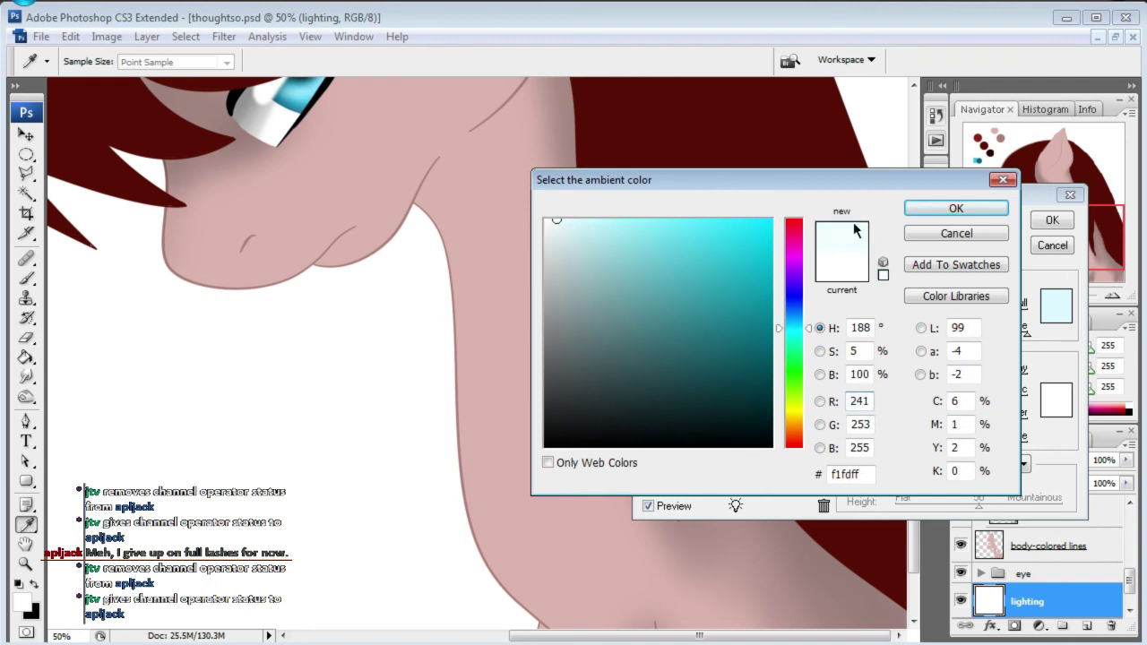
pyautogui.click(944, 203)
pyautogui.click(1056, 307)
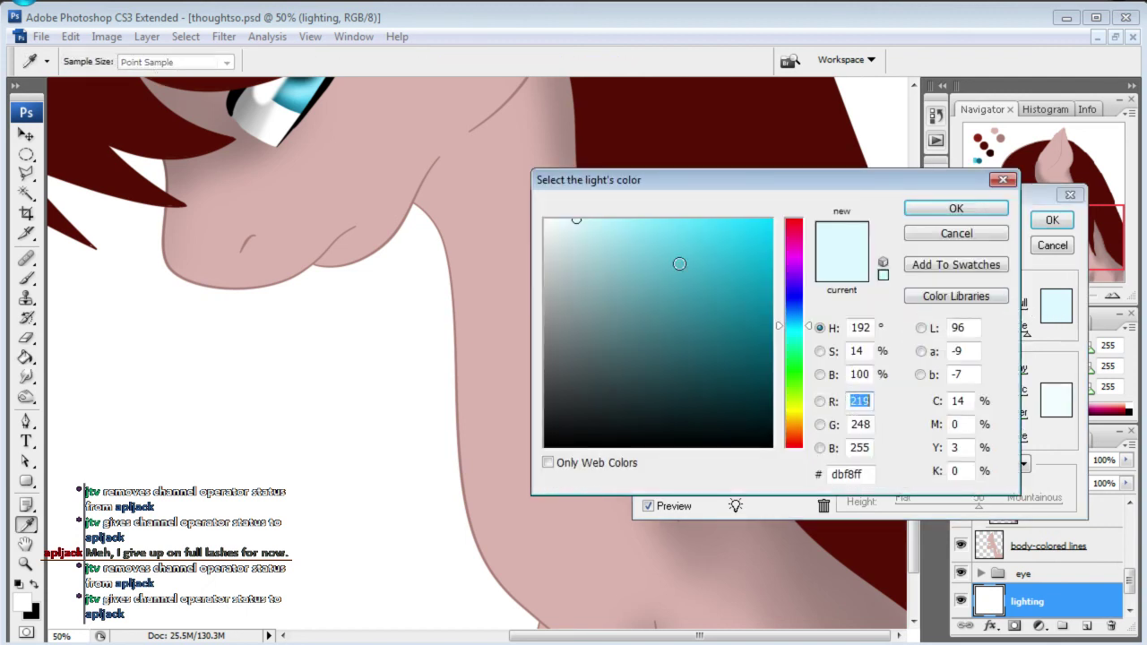
pyautogui.click(563, 218)
pyautogui.click(957, 207)
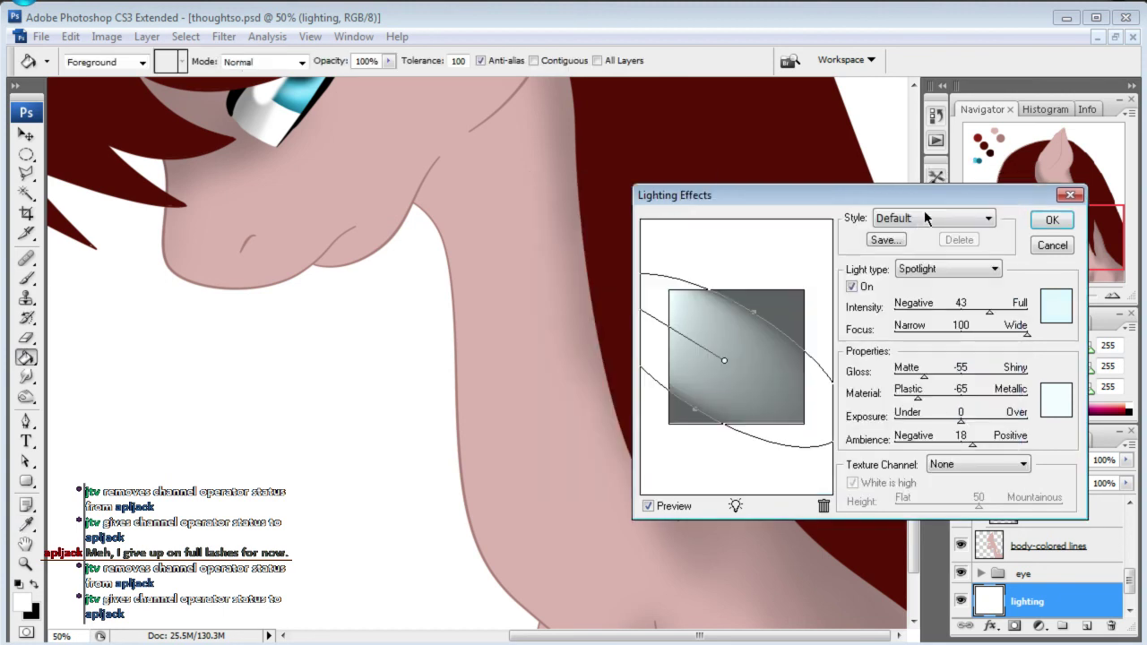
pyautogui.moveTo(735, 506)
pyautogui.mouseDown()
pyautogui.moveTo(696, 280)
pyautogui.moveTo(740, 345)
pyautogui.mouseUp()
# - Stretch the new spotlight, colour it pale yellow and raise its Intensity to 100
pyautogui.moveTo(801, 413); pyautogui.dragTo(823, 412)
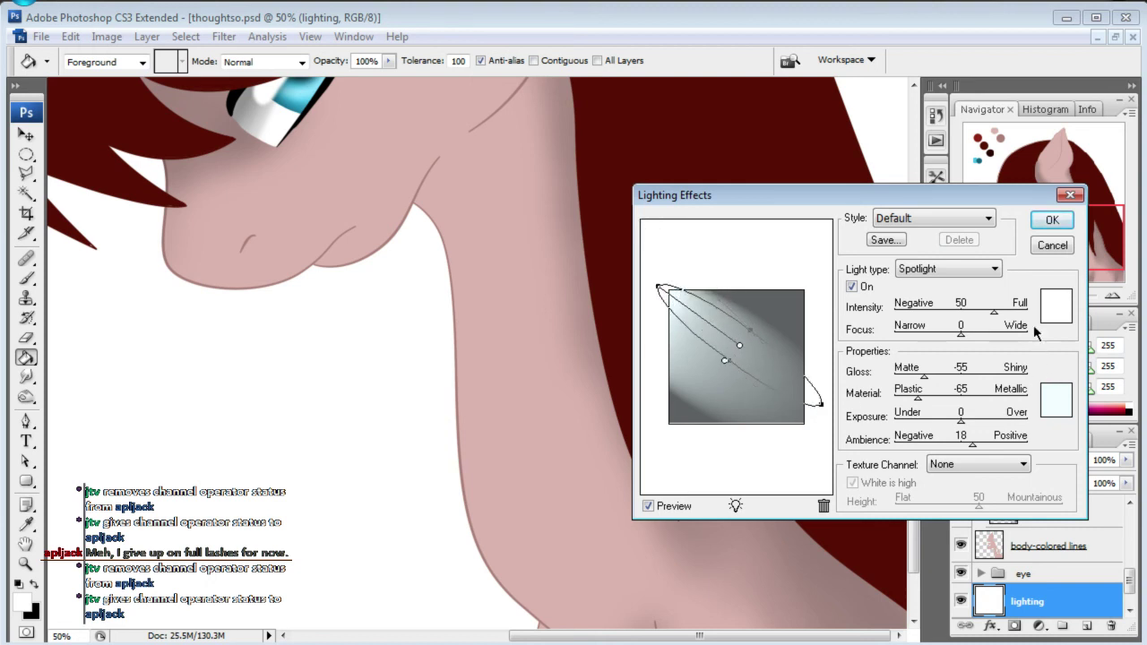
pyautogui.click(1056, 306)
pyautogui.click(800, 409)
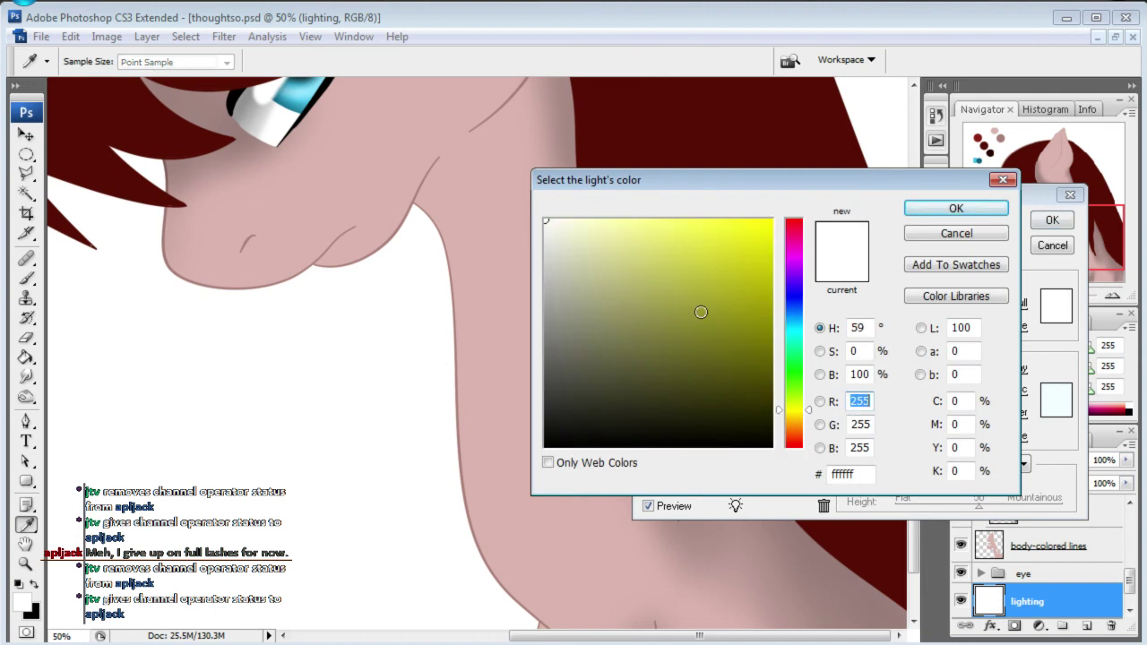
pyautogui.click(572, 221)
pyautogui.click(956, 208)
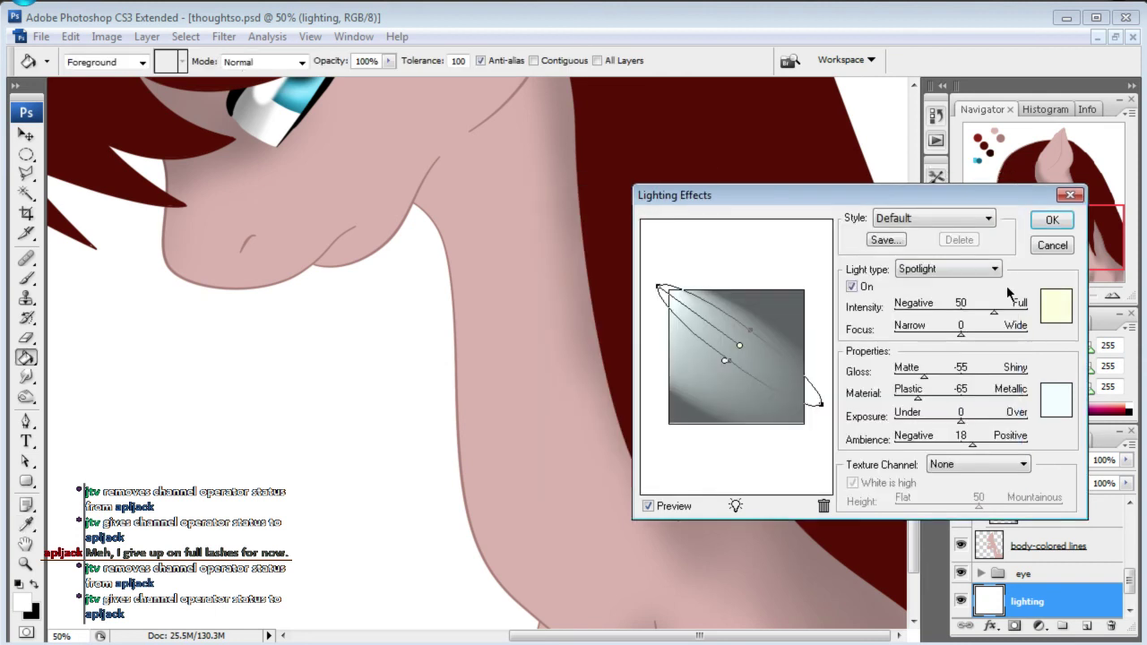
pyautogui.moveTo(1007, 311); pyautogui.dragTo(1037, 332)
# - Fine-tune ambience, raise Exposure to 13, and start the spotlight from the top-left corner
pyautogui.moveTo(968, 442); pyautogui.dragTo(962, 443)
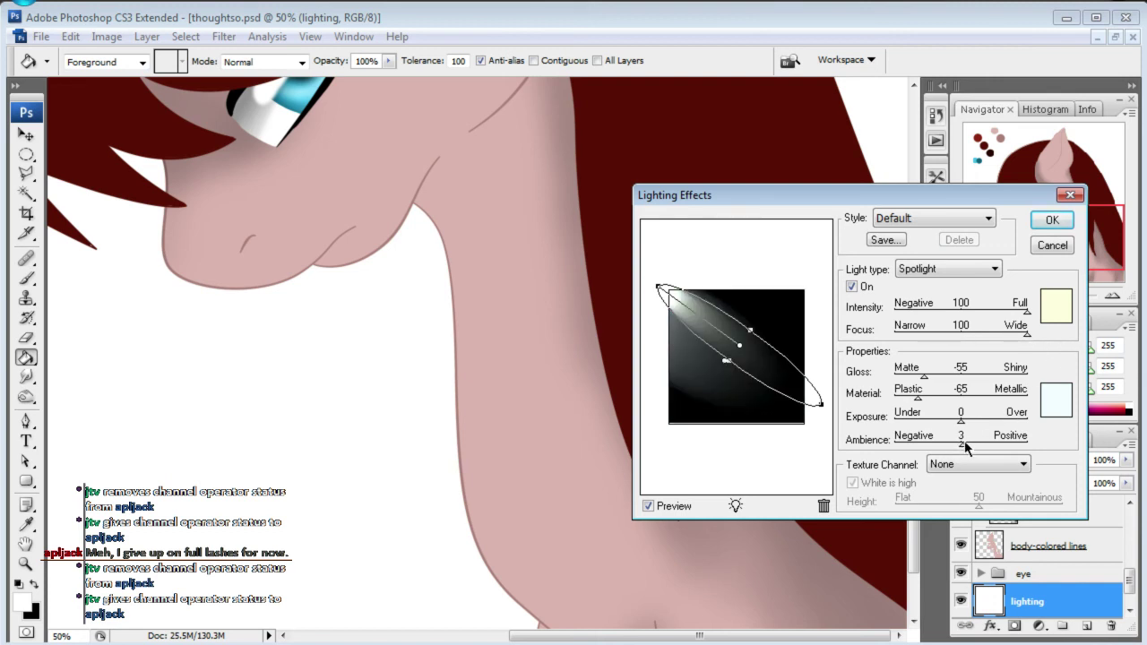
pyautogui.moveTo(968, 446); pyautogui.dragTo(969, 446)
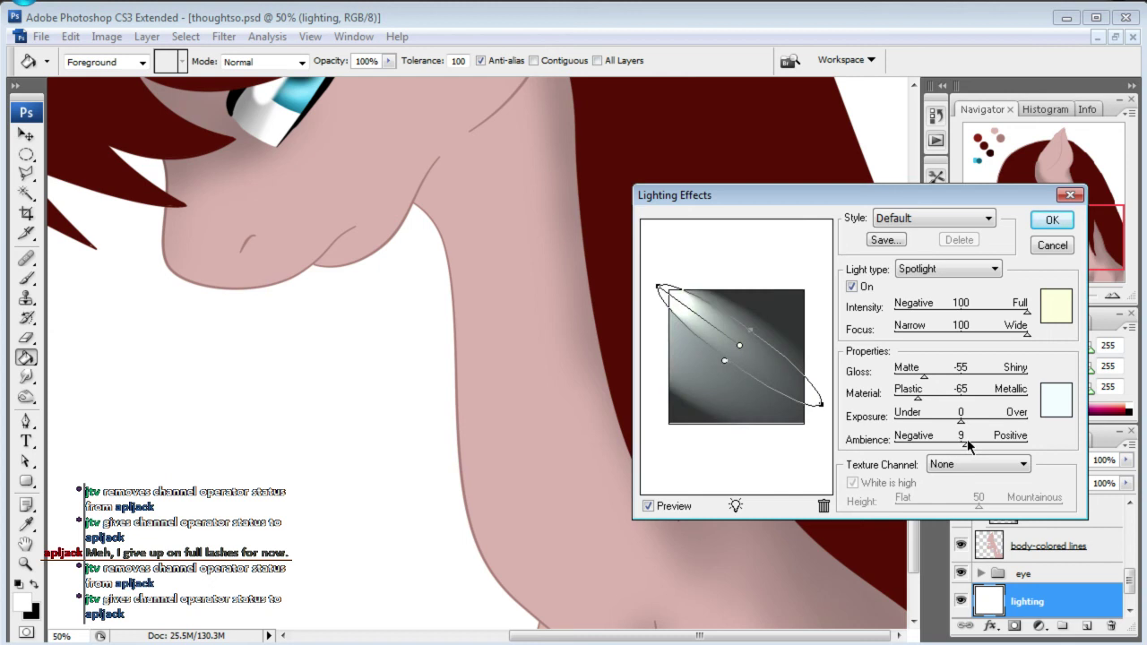
pyautogui.moveTo(973, 421); pyautogui.dragTo(976, 421)
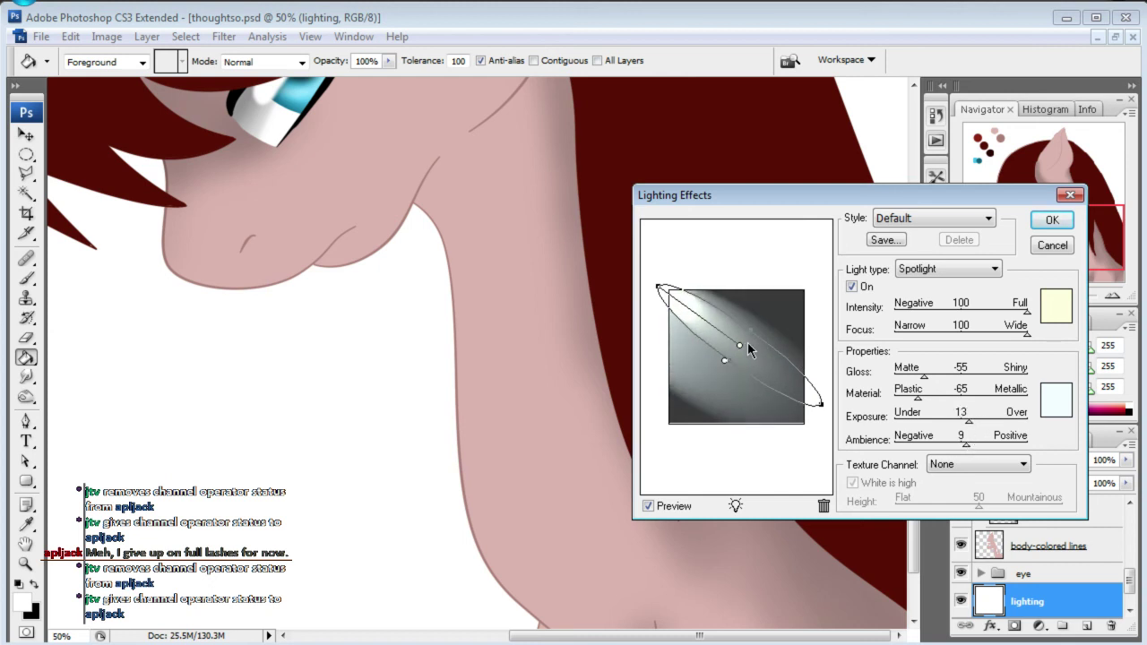
pyautogui.moveTo(743, 345); pyautogui.dragTo(749, 345)
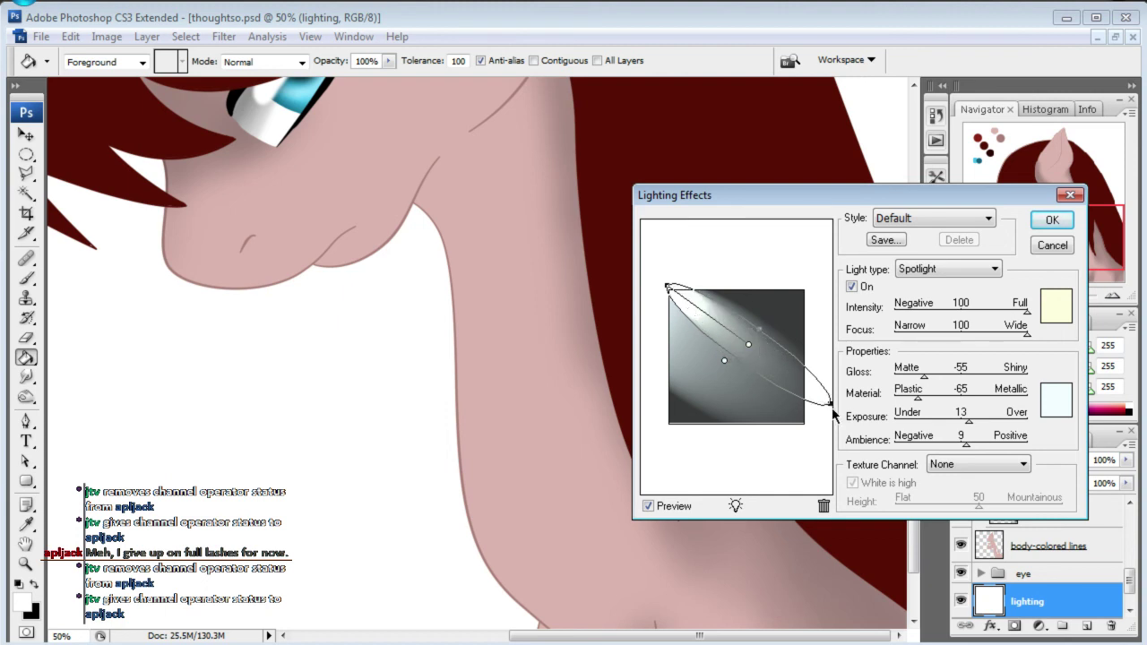
pyautogui.moveTo(831, 409); pyautogui.dragTo(812, 391)
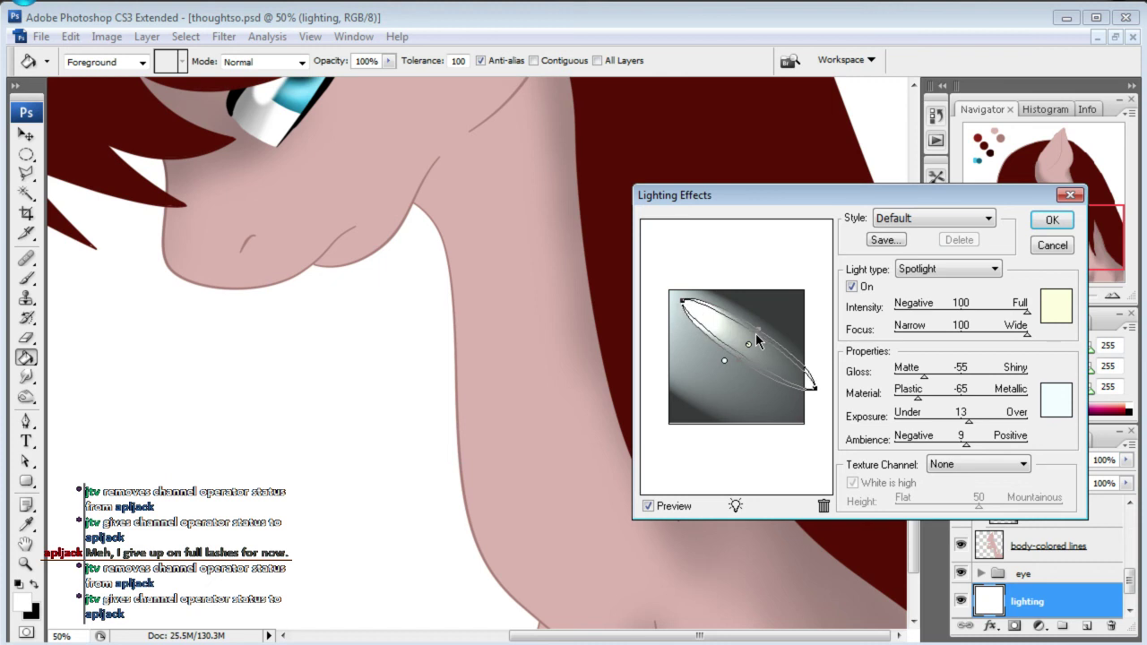
pyautogui.moveTo(749, 345); pyautogui.dragTo(735, 333)
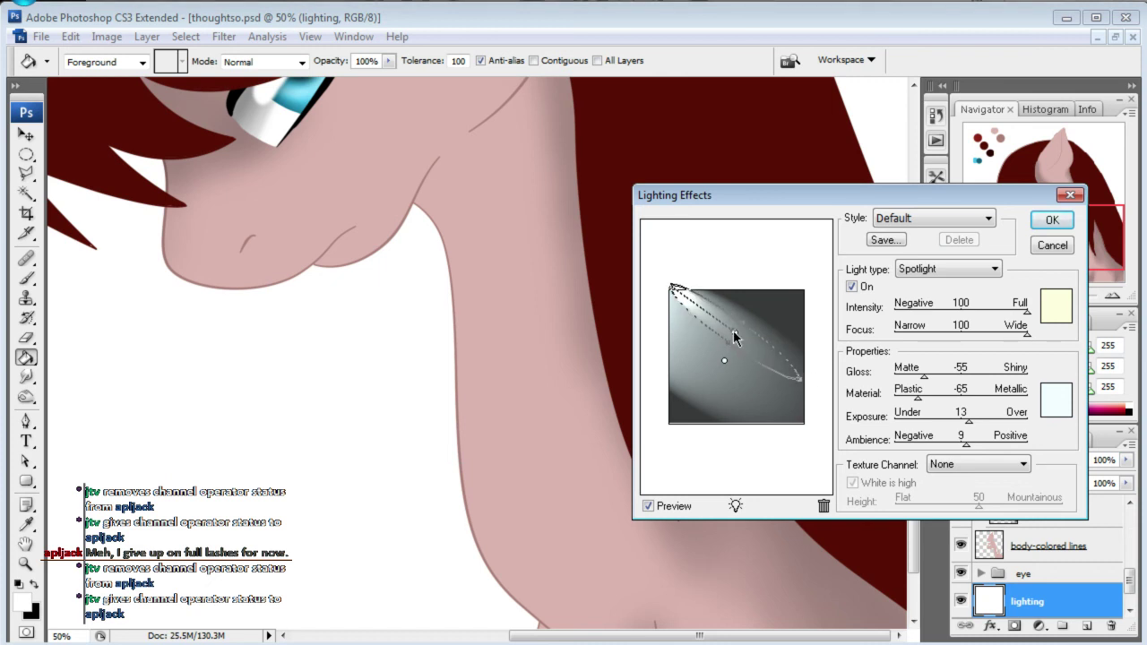
pyautogui.moveTo(735, 506)
pyautogui.mouseDown()
pyautogui.moveTo(712, 395)
pyautogui.moveTo(641, 293)
pyautogui.mouseUp()
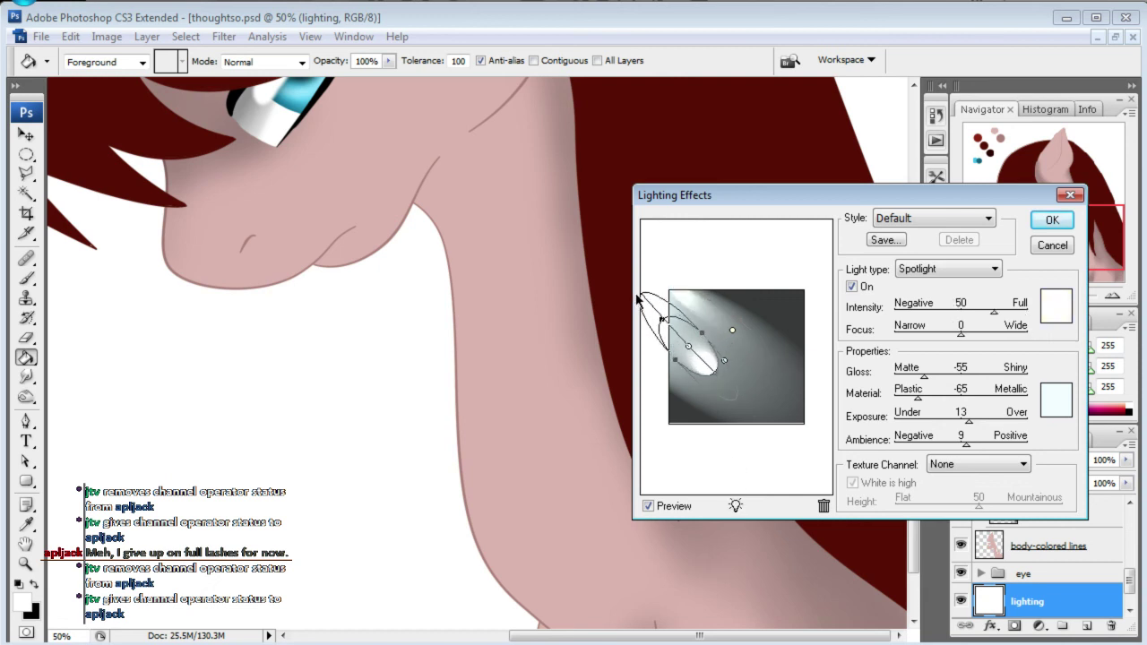
# - Reshape the spotlight, make it very pale yellow, and set Intensity to full
pyautogui.moveTo(674, 363); pyautogui.dragTo(679, 358)
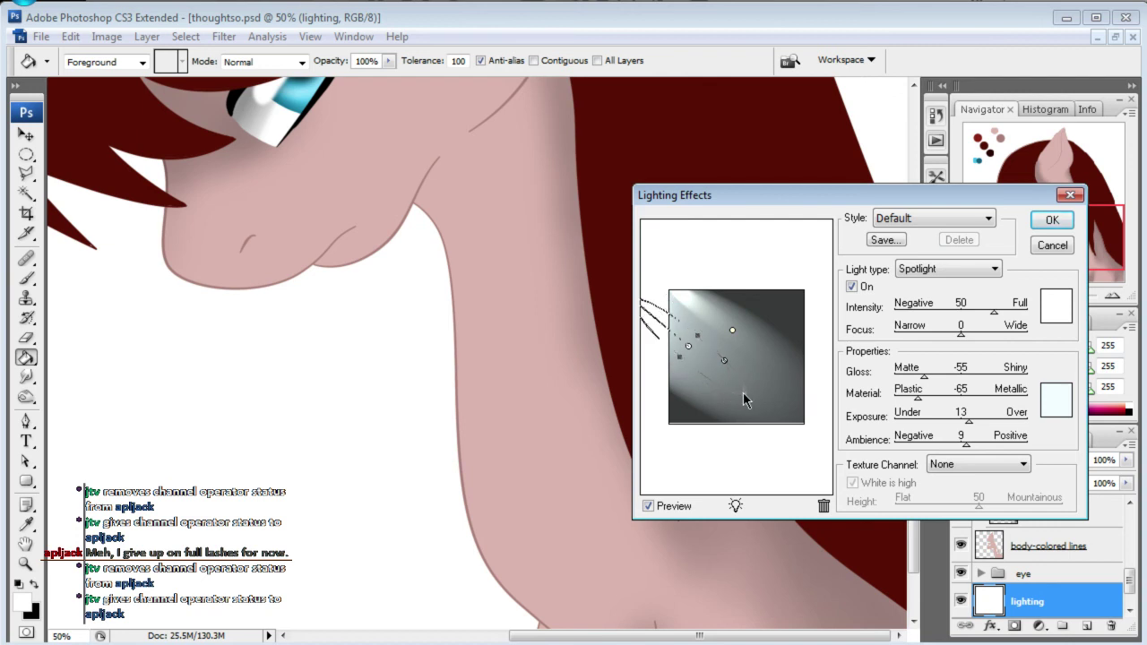
pyautogui.moveTo(690, 350); pyautogui.dragTo(708, 344)
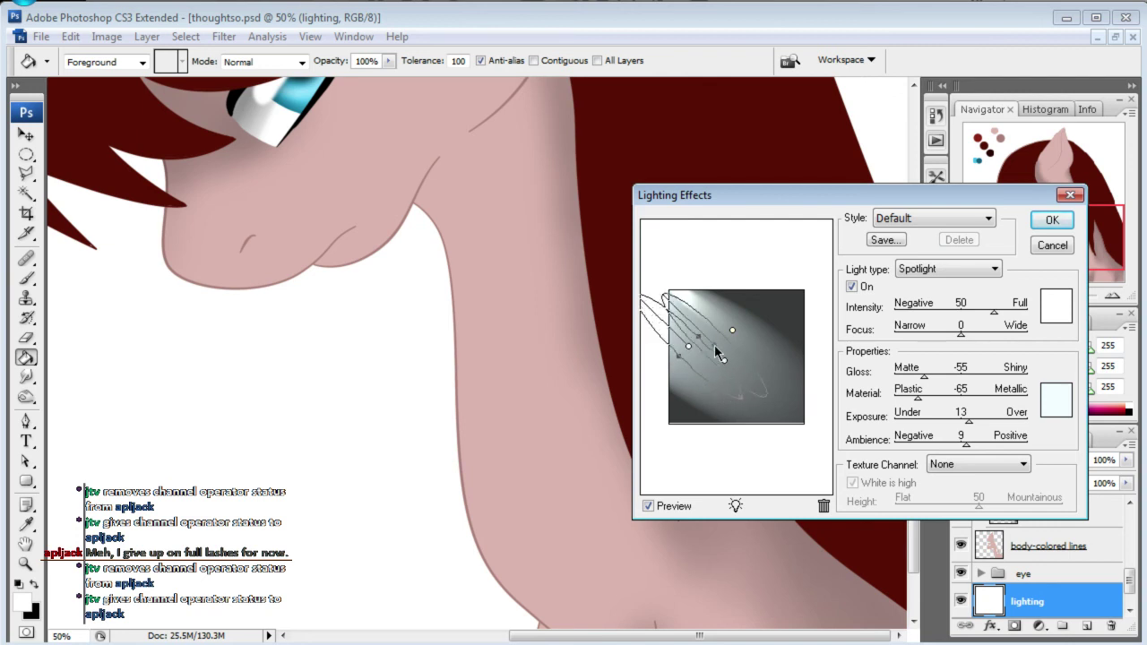
pyautogui.click(1055, 311)
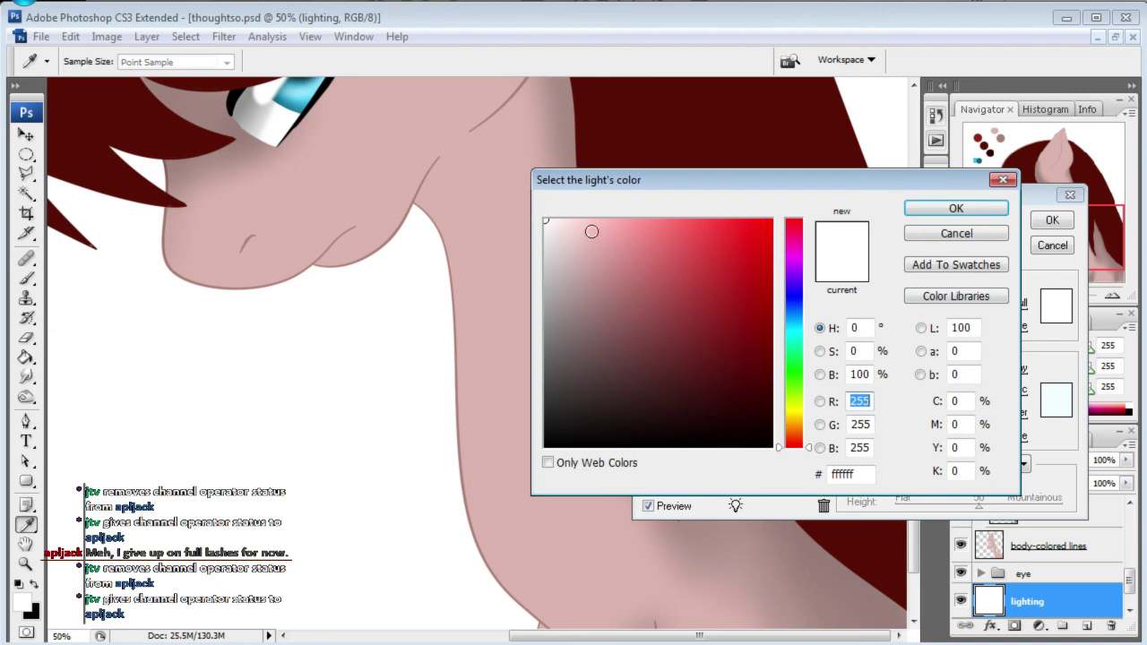
pyautogui.moveTo(566, 229); pyautogui.dragTo(564, 222)
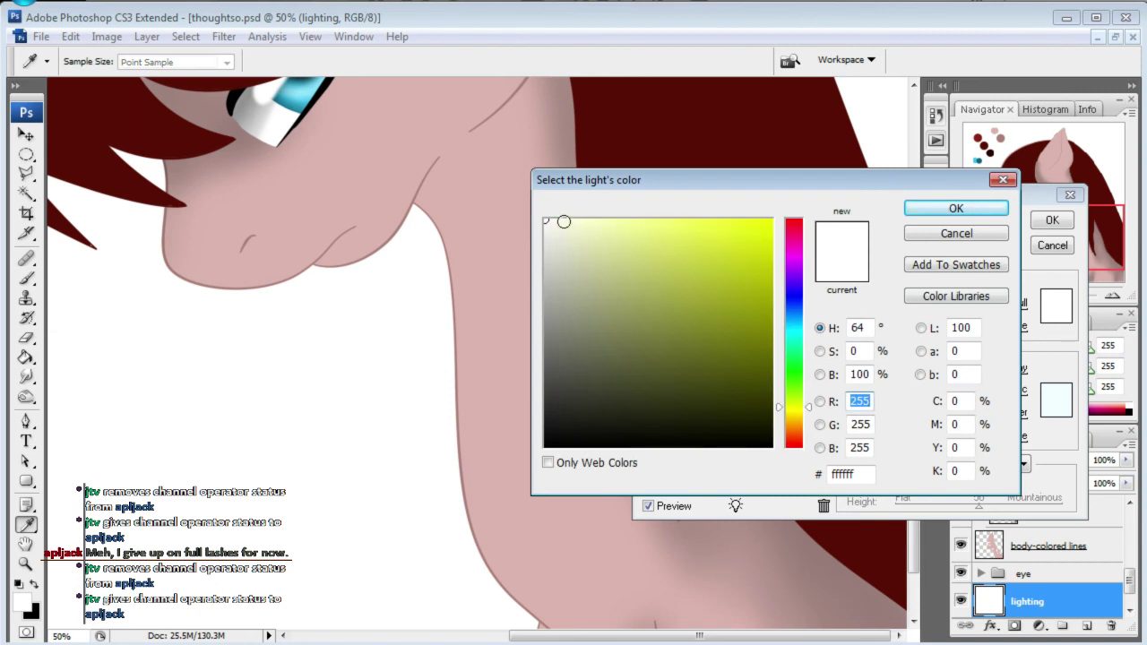
pyautogui.click(954, 208)
pyautogui.moveTo(991, 315); pyautogui.dragTo(1040, 310)
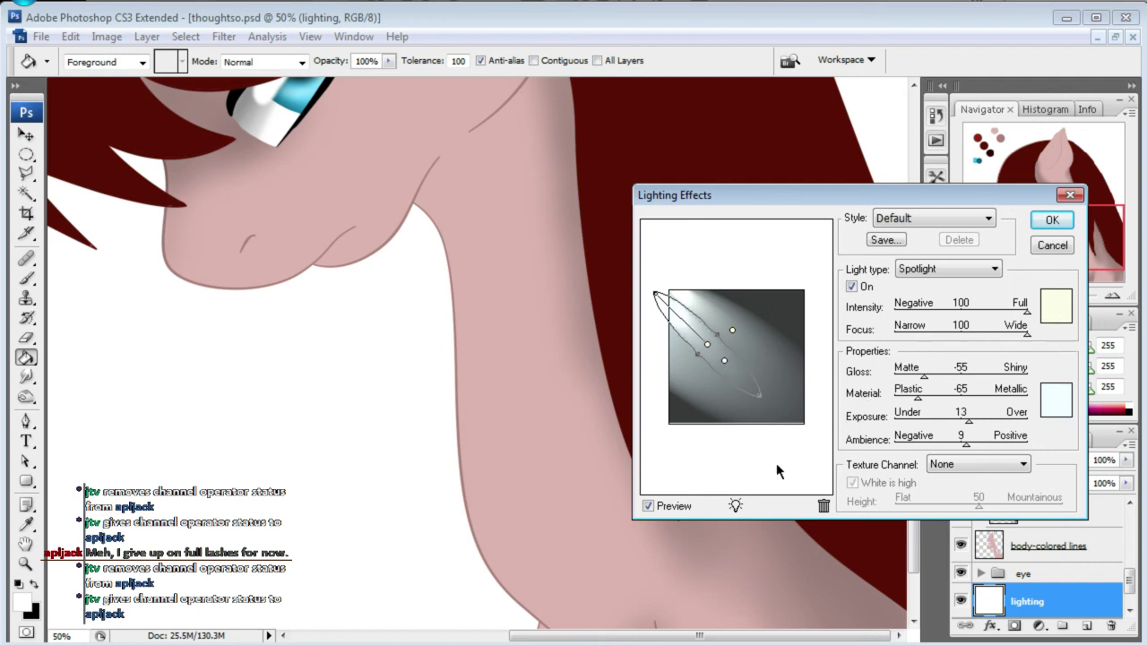
# - Add a second spotlight, stretch and position its beam, and set Focus to maximum
pyautogui.moveTo(735, 505); pyautogui.dragTo(703, 406)
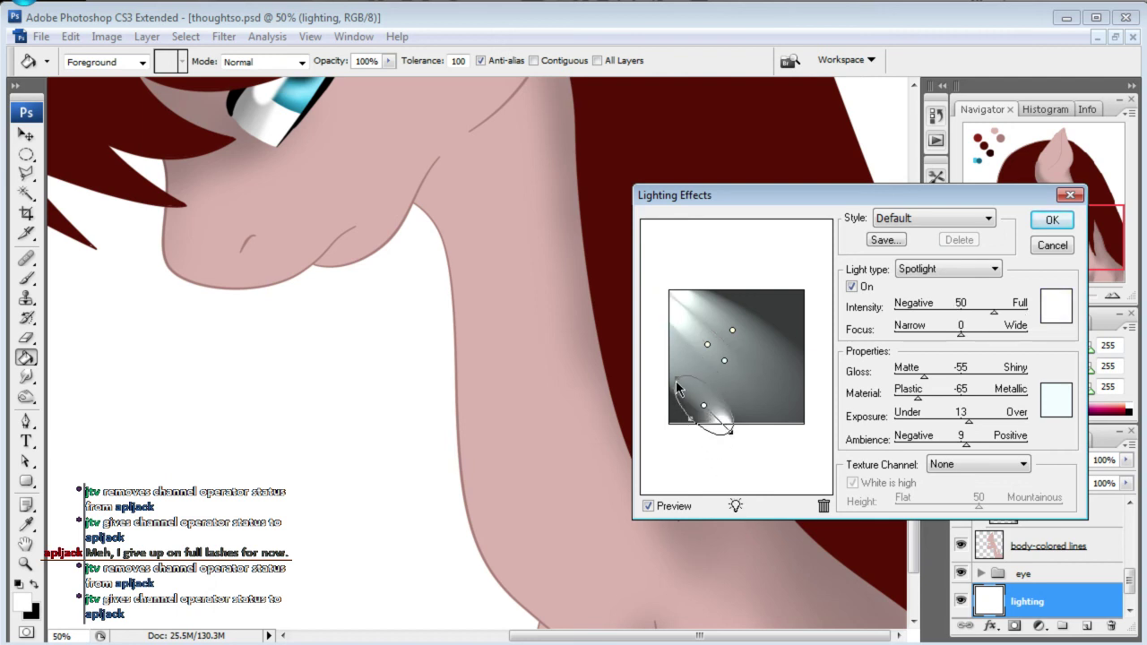
pyautogui.moveTo(730, 436)
pyautogui.mouseDown()
pyautogui.moveTo(848, 417)
pyautogui.moveTo(760, 473)
pyautogui.mouseUp()
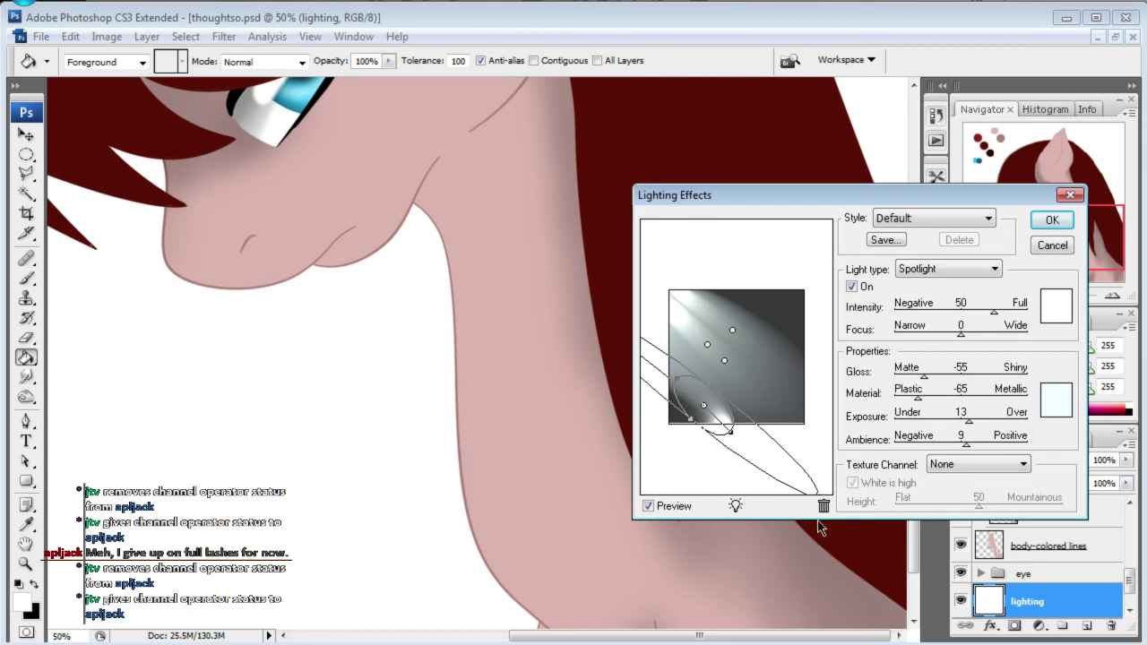
pyautogui.moveTo(706, 413); pyautogui.dragTo(721, 350)
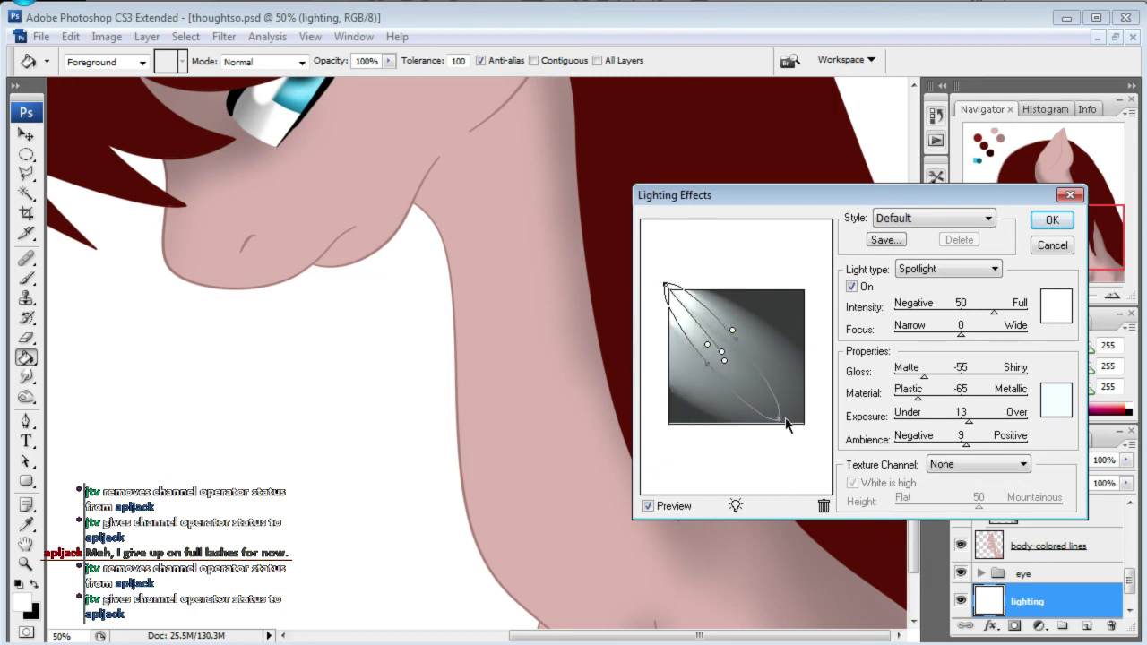
pyautogui.moveTo(777, 427); pyautogui.dragTo(768, 413)
pyautogui.moveTo(723, 351)
pyautogui.mouseDown()
pyautogui.moveTo(731, 368)
pyautogui.moveTo(722, 381)
pyautogui.mouseUp()
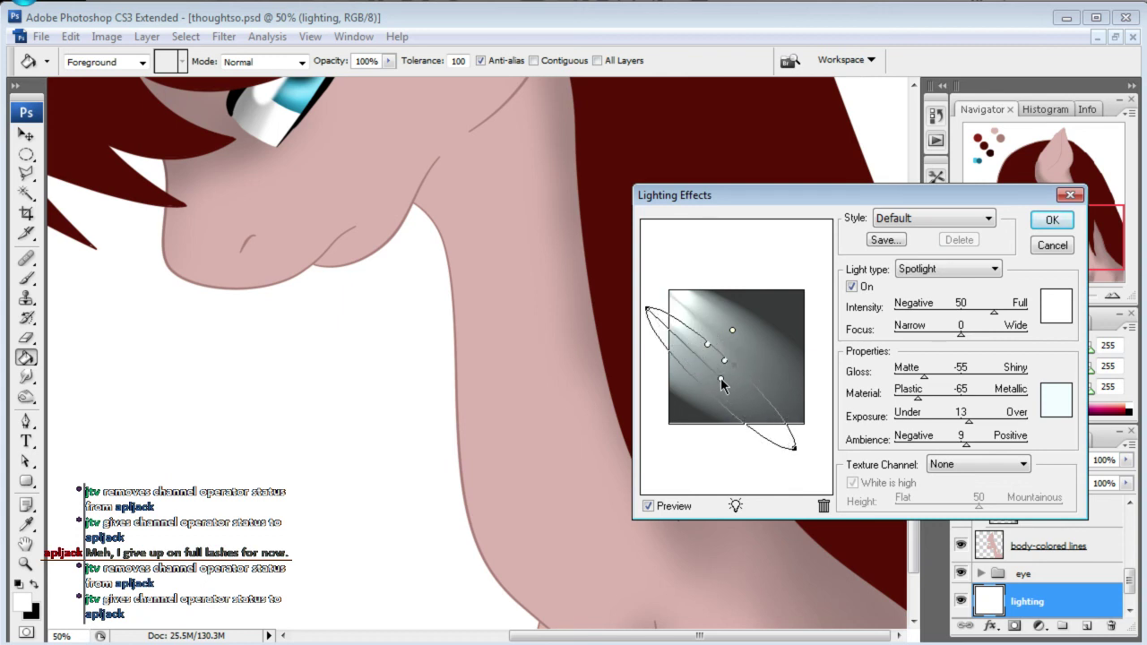
pyautogui.moveTo(1021, 331); pyautogui.dragTo(1067, 347)
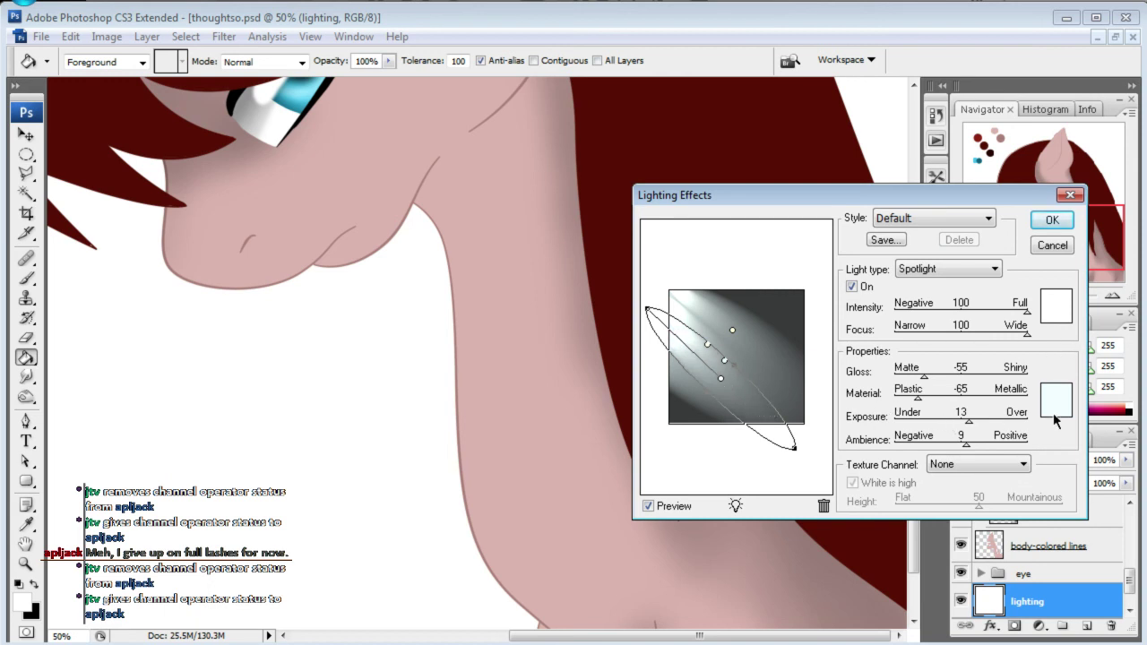
# - Colour the second light pale yellow, narrow and angle its beam, and apply the filter
pyautogui.click(1057, 308)
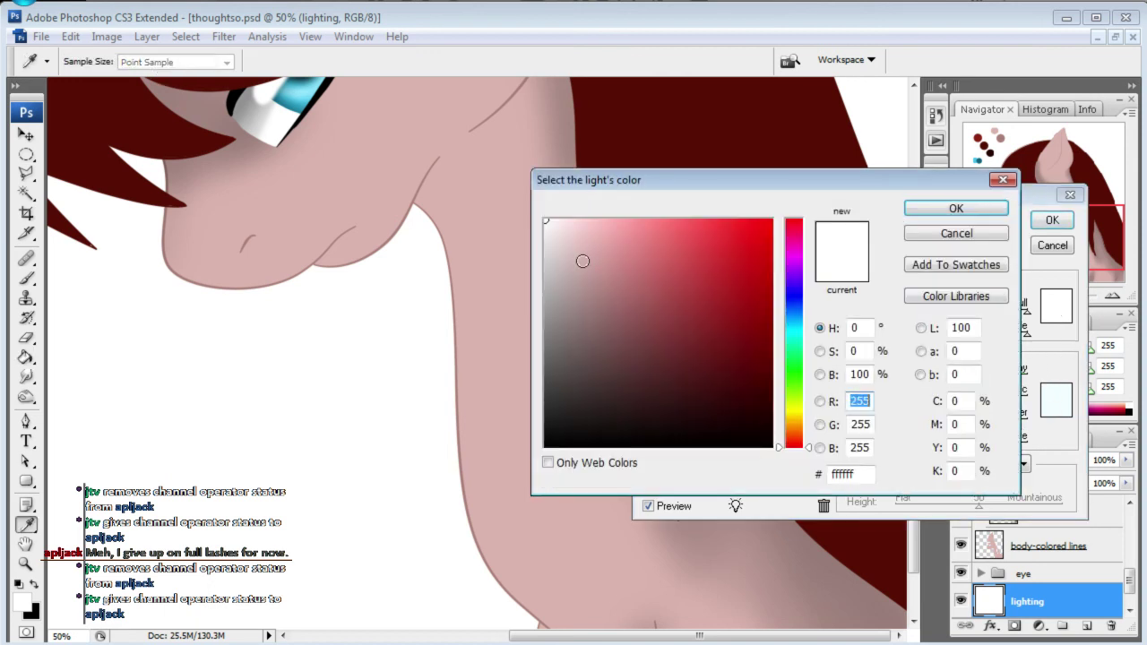
pyautogui.click(796, 410)
pyautogui.moveTo(556, 225); pyautogui.dragTo(579, 219)
pyautogui.click(956, 208)
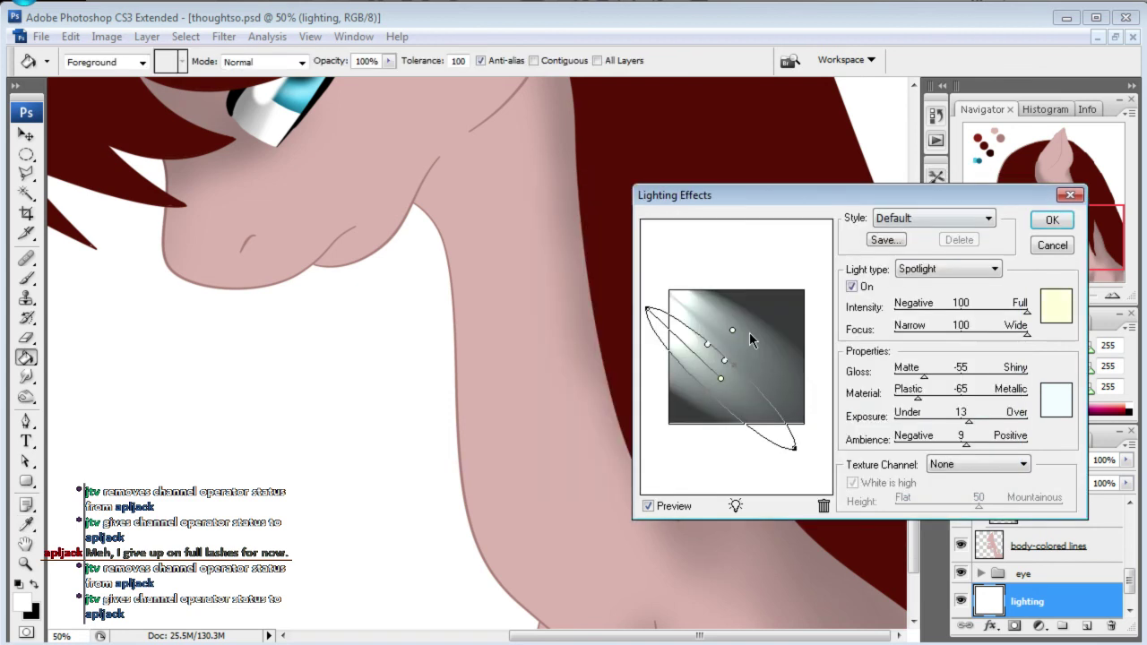
pyautogui.moveTo(721, 383); pyautogui.dragTo(725, 352)
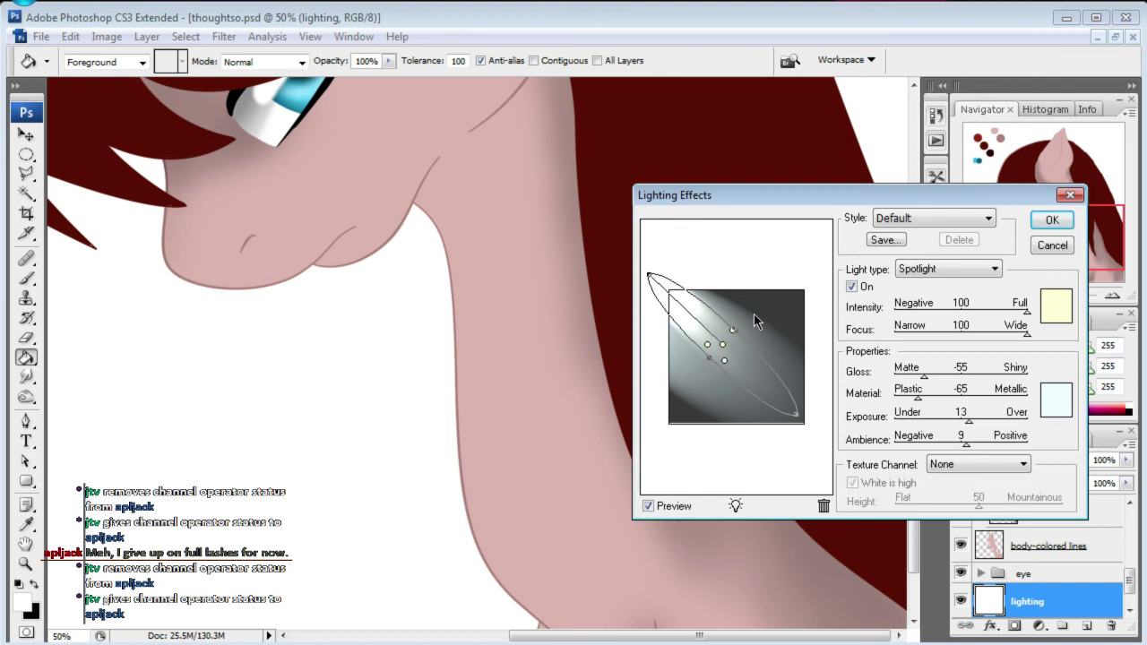
pyautogui.moveTo(708, 344)
pyautogui.mouseDown()
pyautogui.moveTo(706, 355)
pyautogui.moveTo(744, 326)
pyautogui.mouseUp()
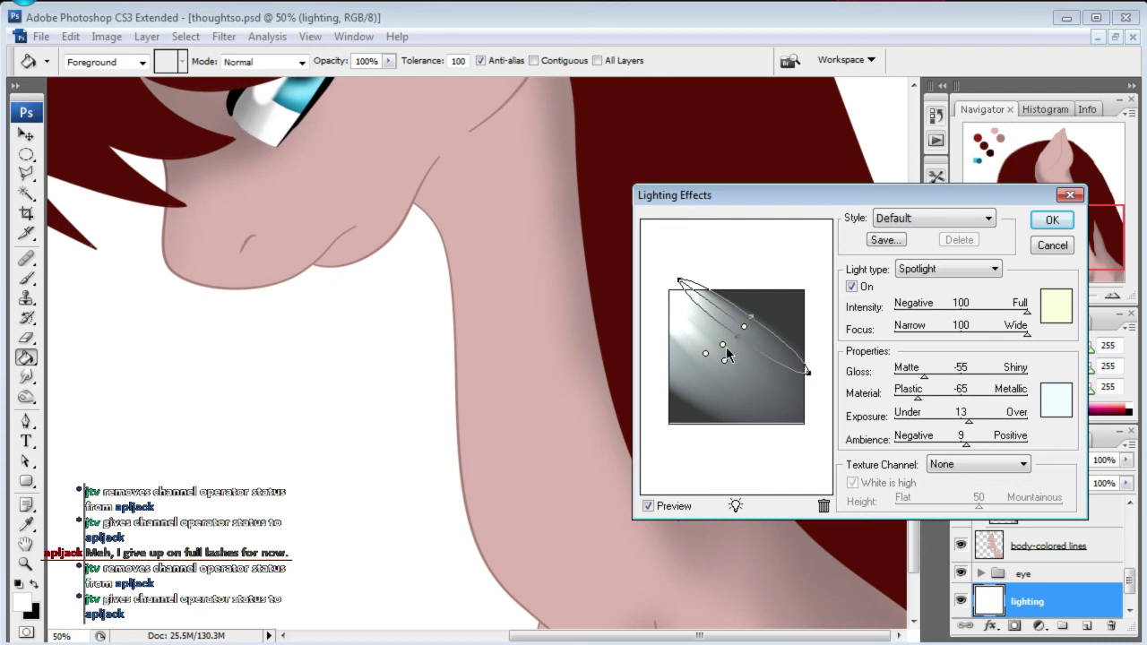
pyautogui.click(1048, 222)
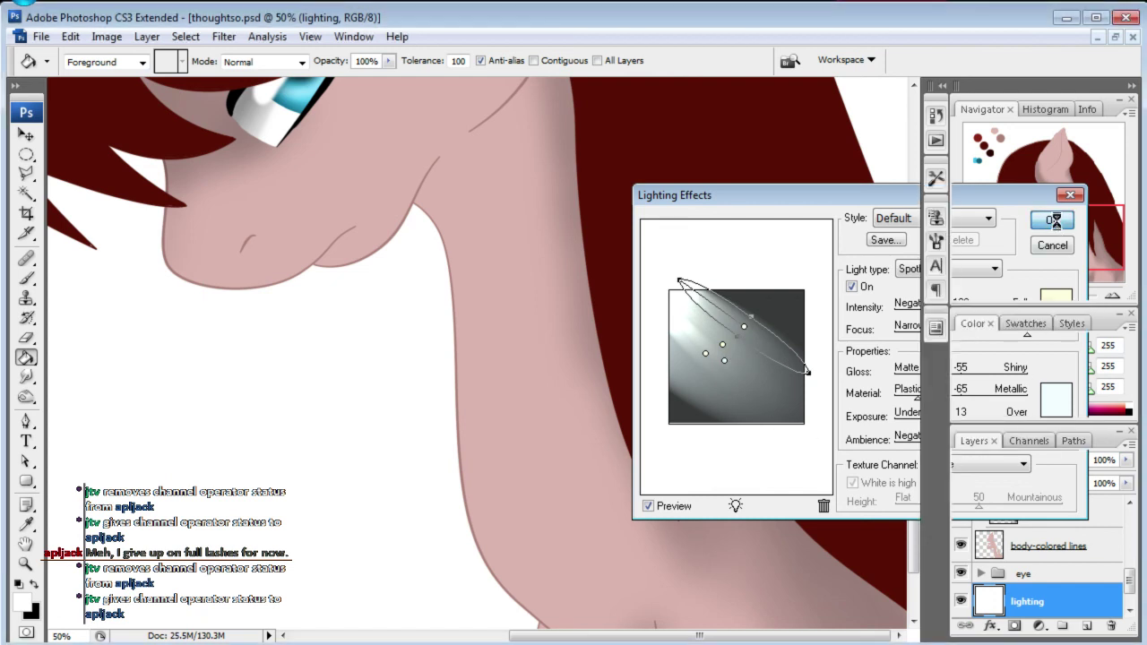
pyautogui.click(226, 37)
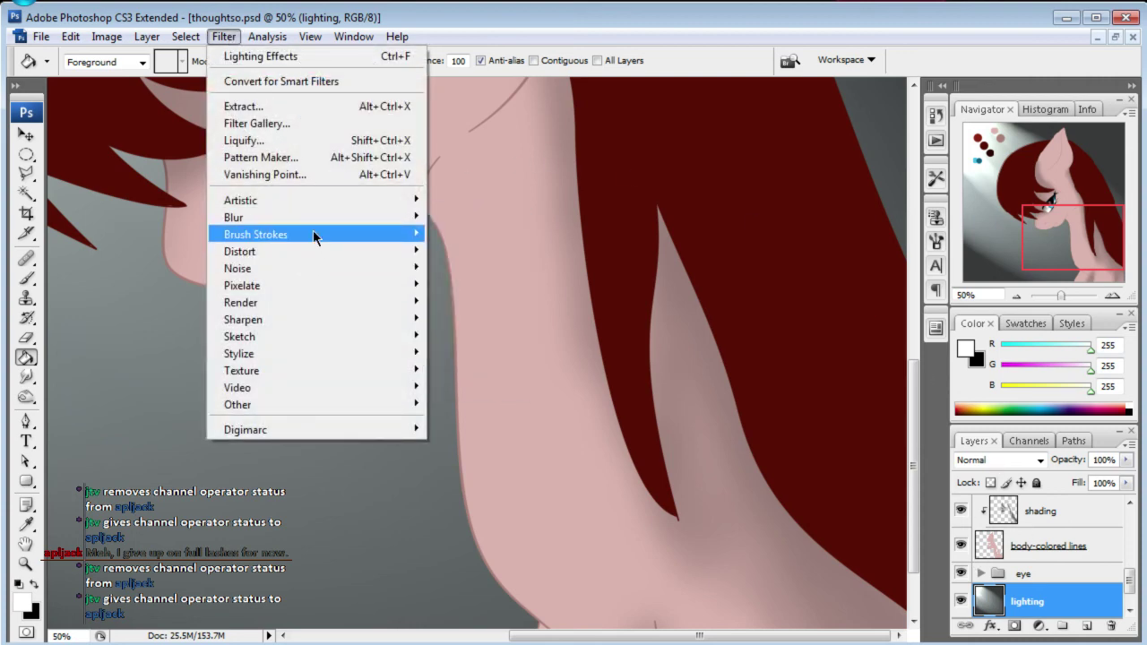
# - Apply a Motion Blur with Angle -45 and Distance 999 to the lighting layer
pyautogui.moveTo(233, 217)
pyautogui.click(472, 319)
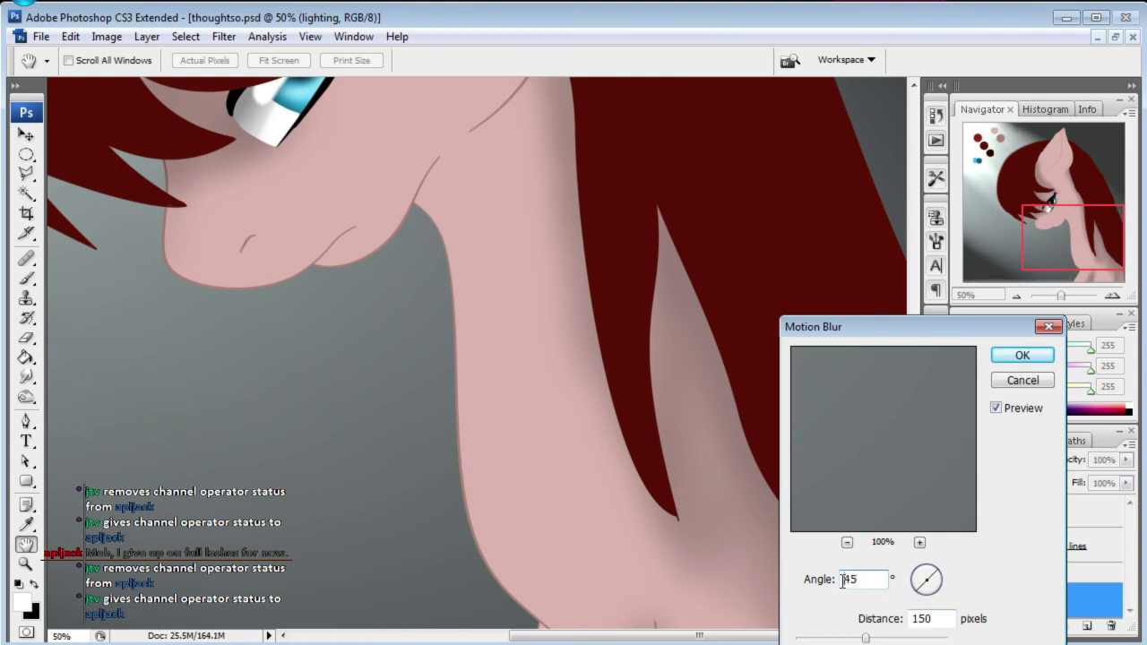
pyautogui.write('-45')
pyautogui.press('Tab')
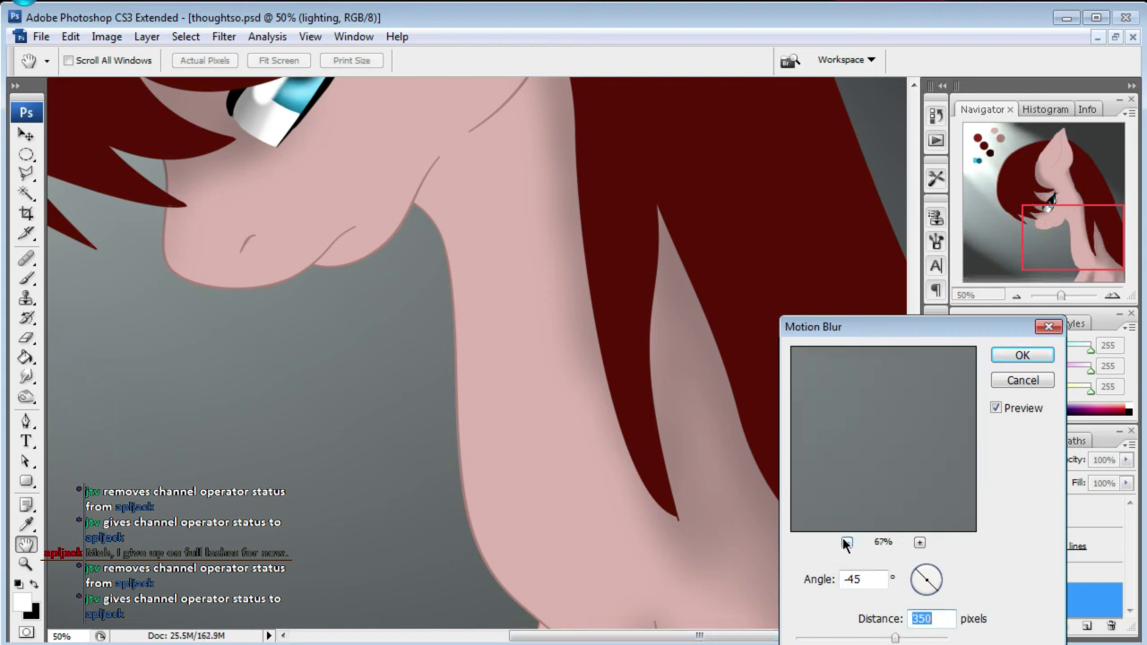
pyautogui.click(845, 543)
pyautogui.moveTo(852, 473); pyautogui.dragTo(858, 409)
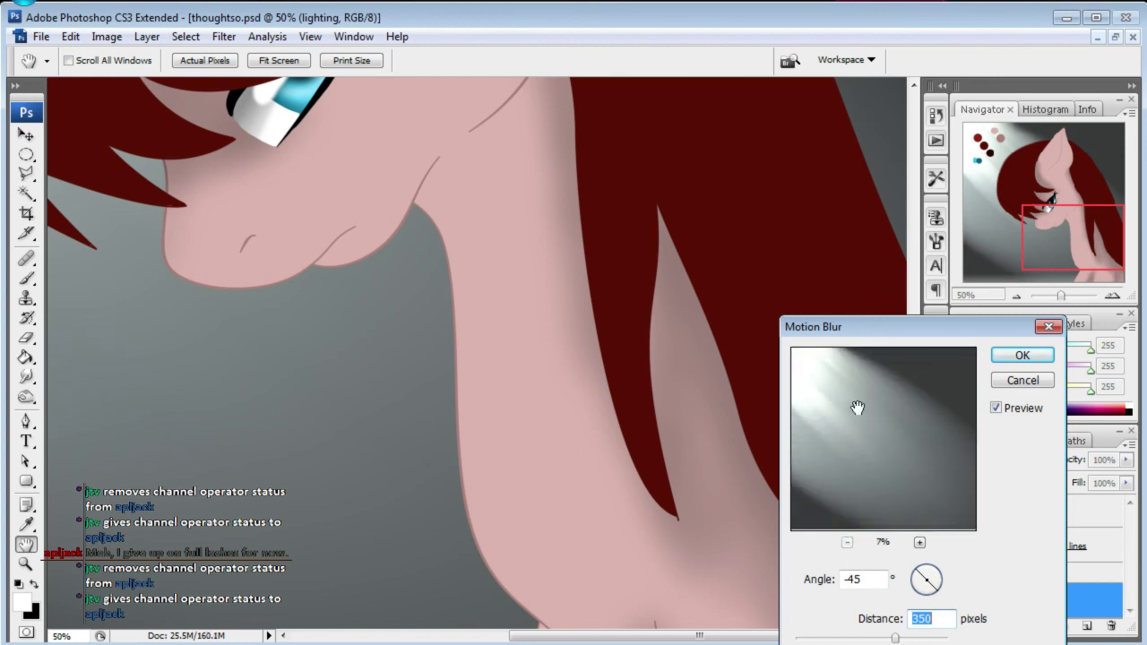
pyautogui.click(996, 409)
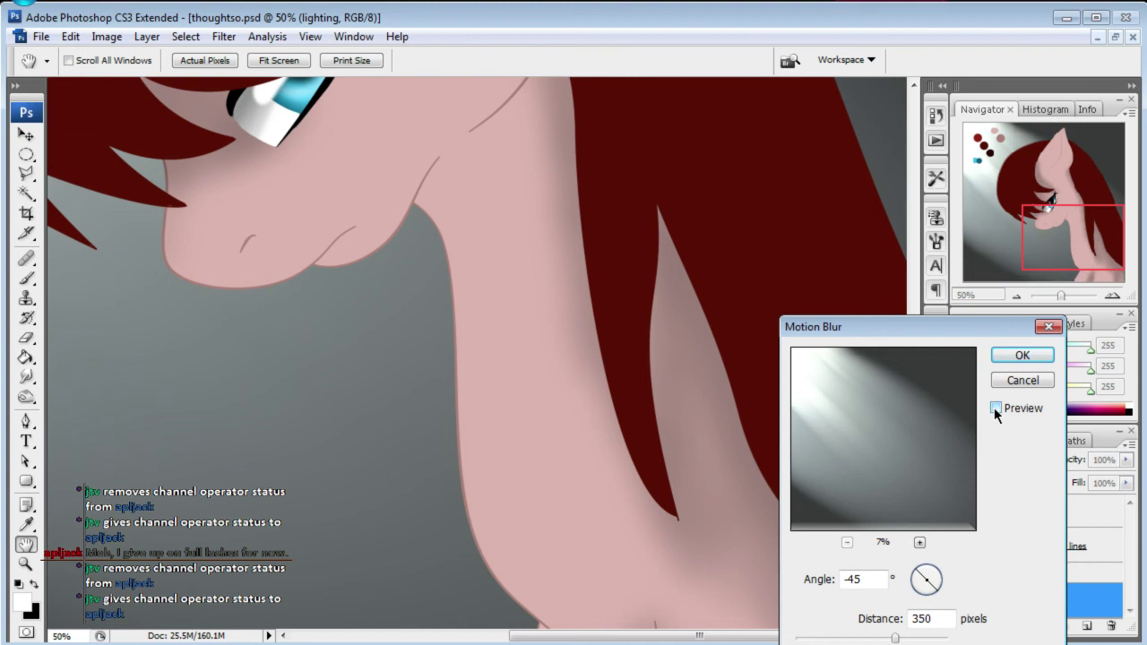
pyautogui.click(996, 408)
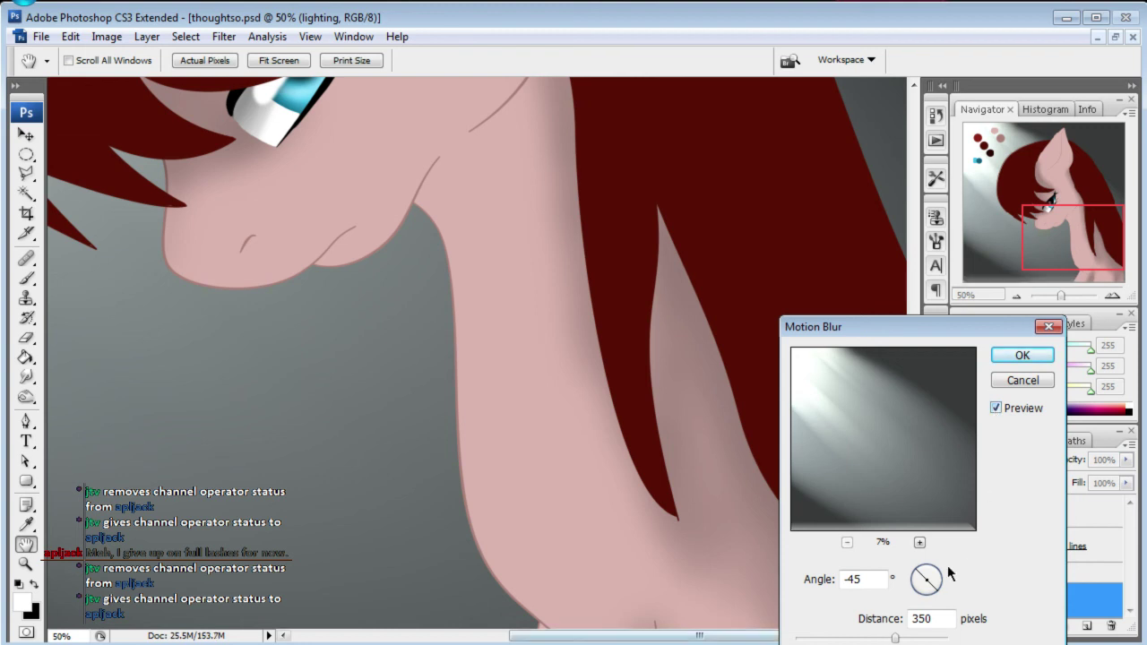
pyautogui.write('999')
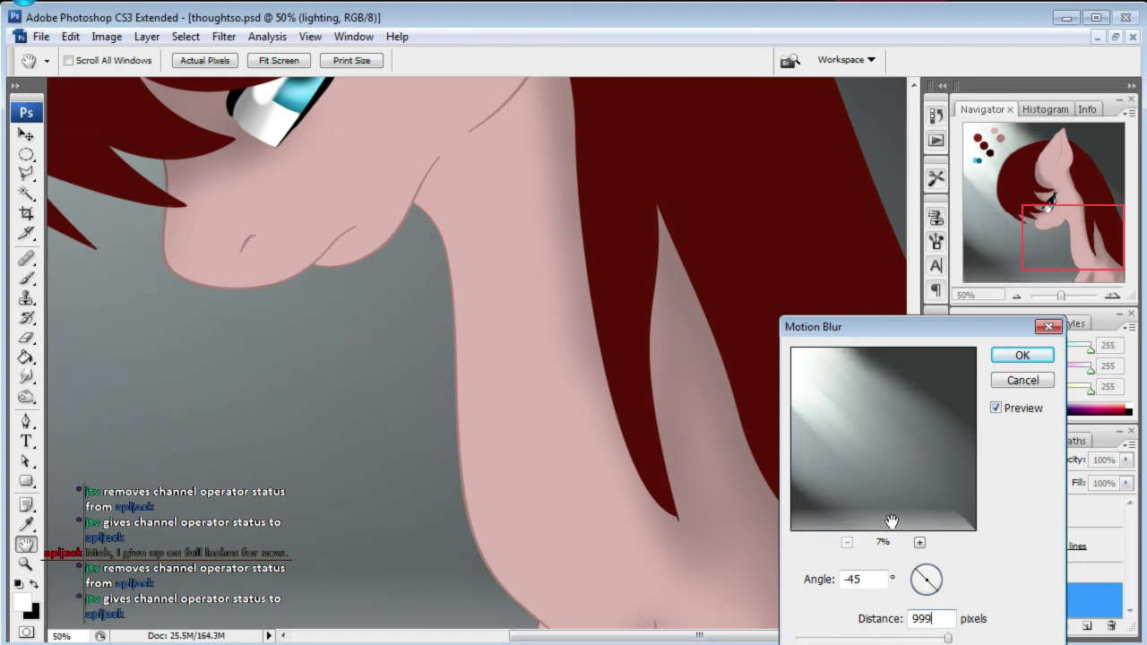
pyautogui.moveTo(899, 524); pyautogui.dragTo(893, 467)
pyautogui.click(1011, 353)
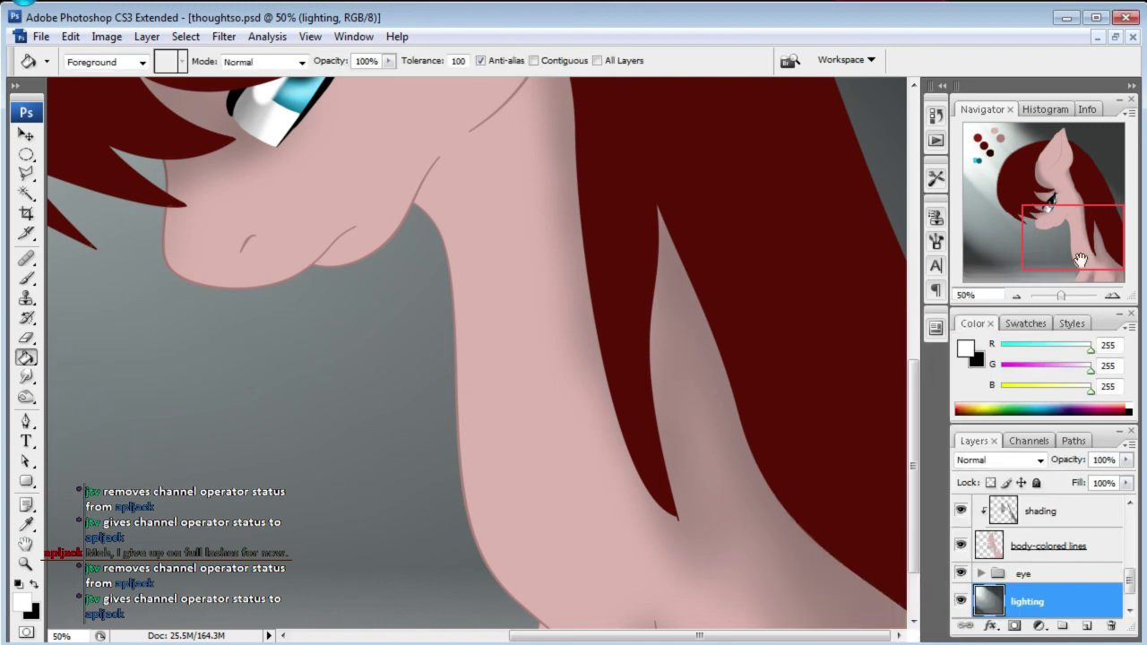
# - Set the lighting layer's blend mode to Overlay and zoom the view to 25%
pyautogui.moveTo(1104, 257)
pyautogui.mouseDown()
pyautogui.moveTo(1045, 217)
pyautogui.moveTo(1045, 198)
pyautogui.mouseUp()
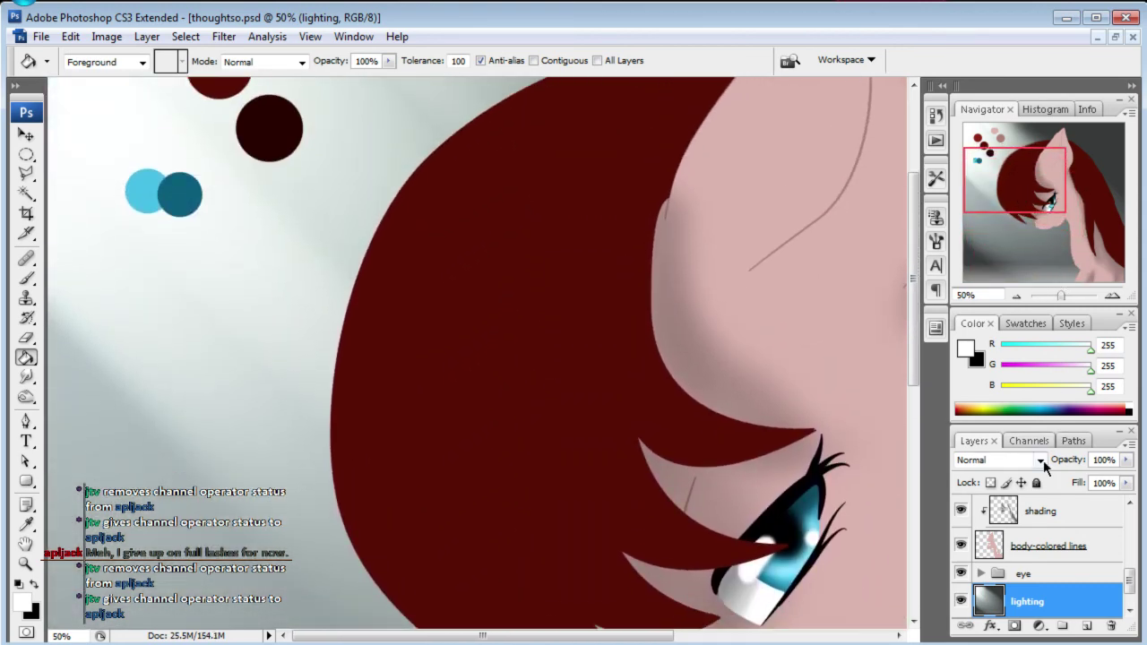
pyautogui.click(1042, 459)
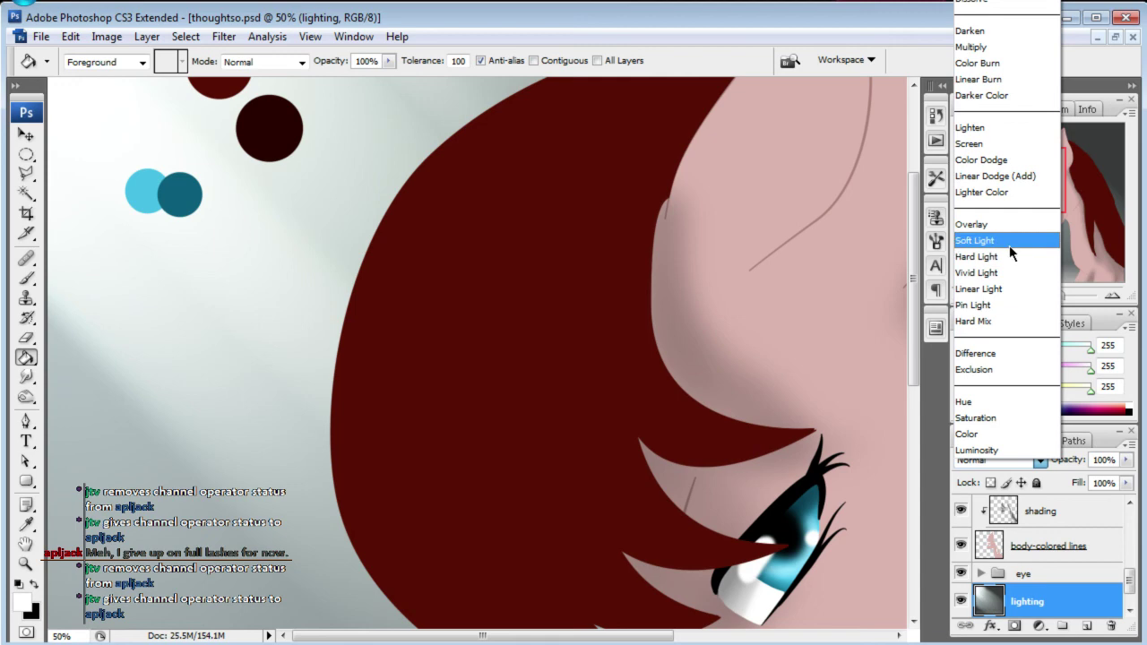
pyautogui.click(1000, 225)
pyautogui.moveTo(1015, 191)
pyautogui.mouseDown()
pyautogui.moveTo(1017, 275)
pyautogui.moveTo(1015, 262)
pyautogui.mouseUp()
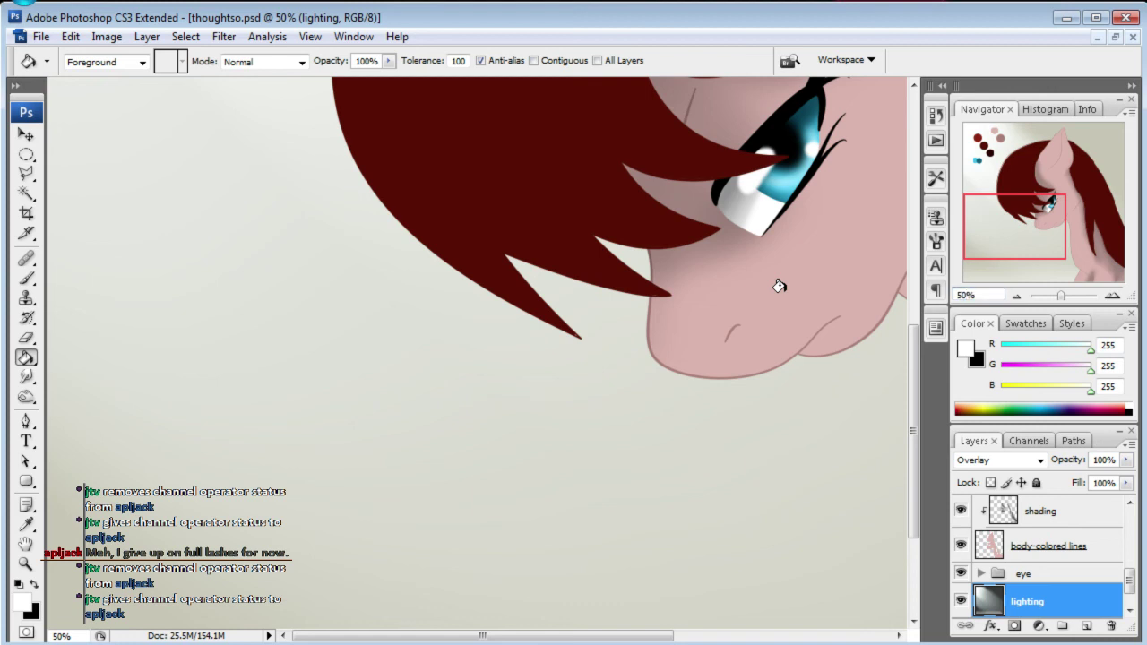
pyautogui.click(976, 298)
pyautogui.write('25')
pyautogui.press('Return')
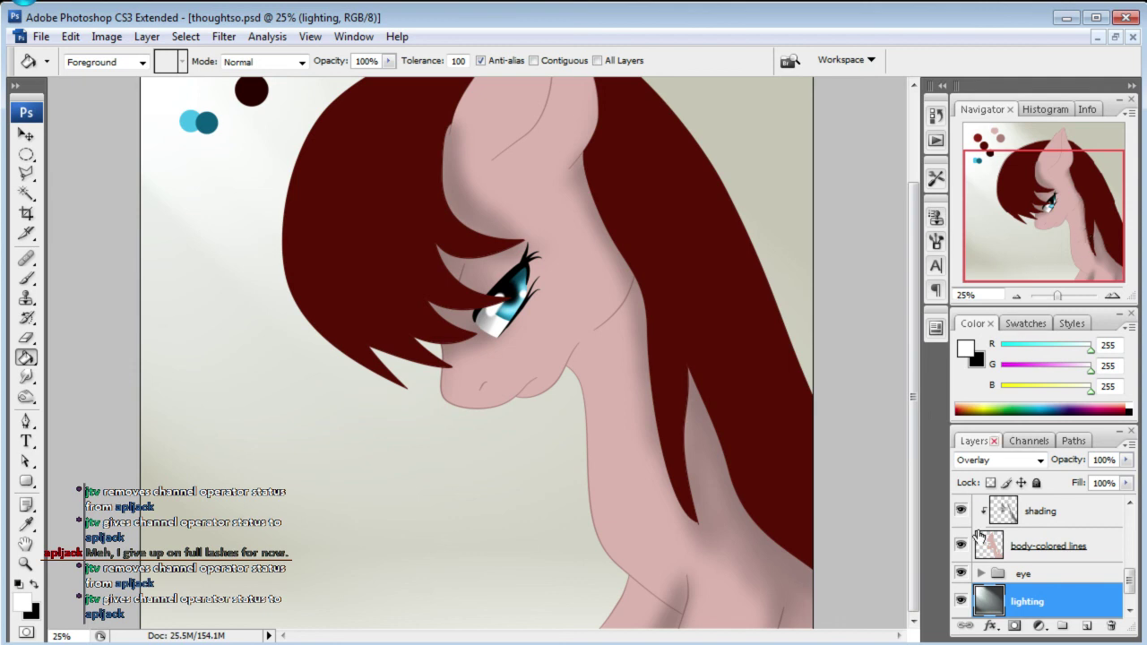
# - Duplicate the lighting layer, move the copy below the palette, and hide it
pyautogui.moveTo(996, 608); pyautogui.dragTo(1086, 626)
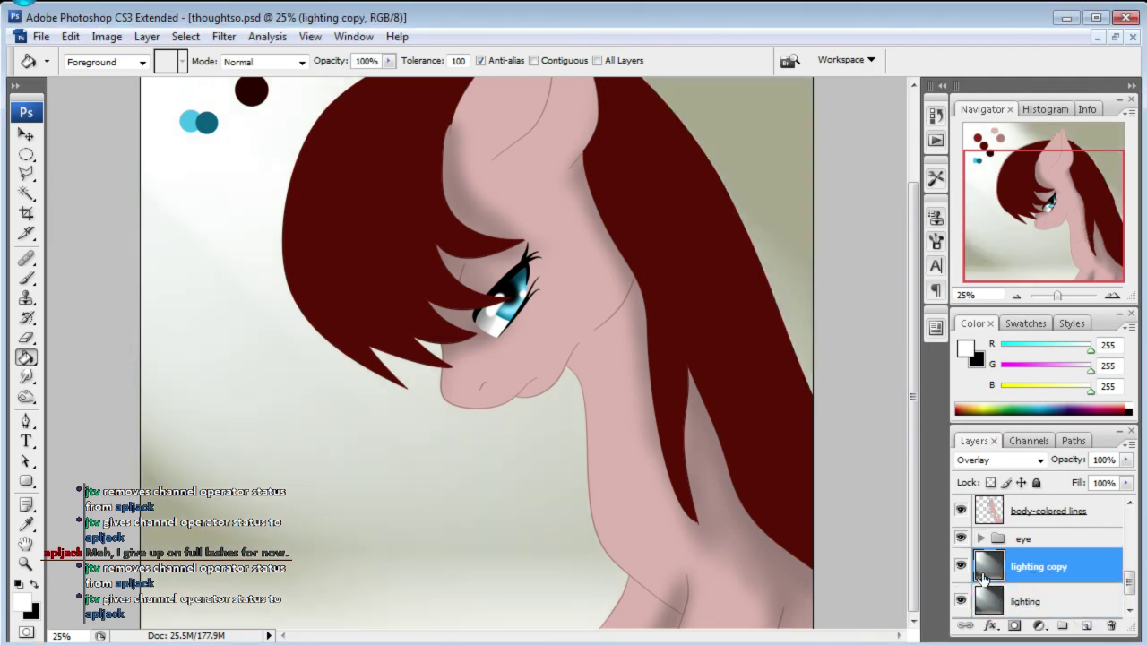
pyautogui.moveTo(1001, 572)
pyautogui.mouseDown()
pyautogui.moveTo(1011, 484)
pyautogui.moveTo(1022, 568)
pyautogui.mouseUp()
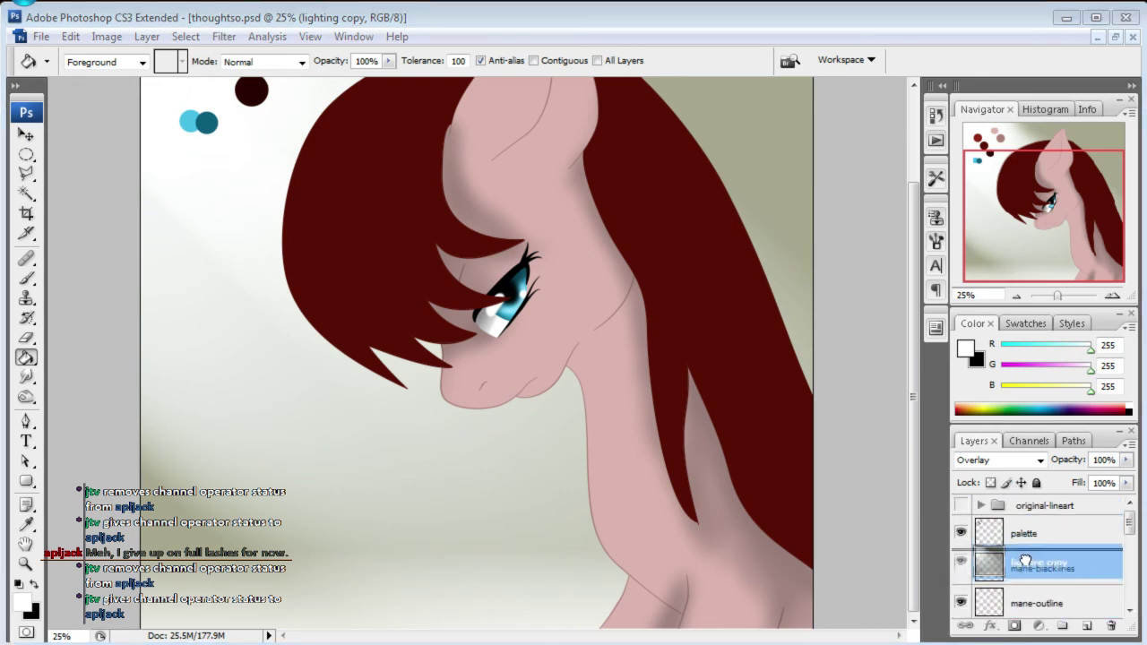
pyautogui.moveTo(1022, 569); pyautogui.dragTo(968, 563)
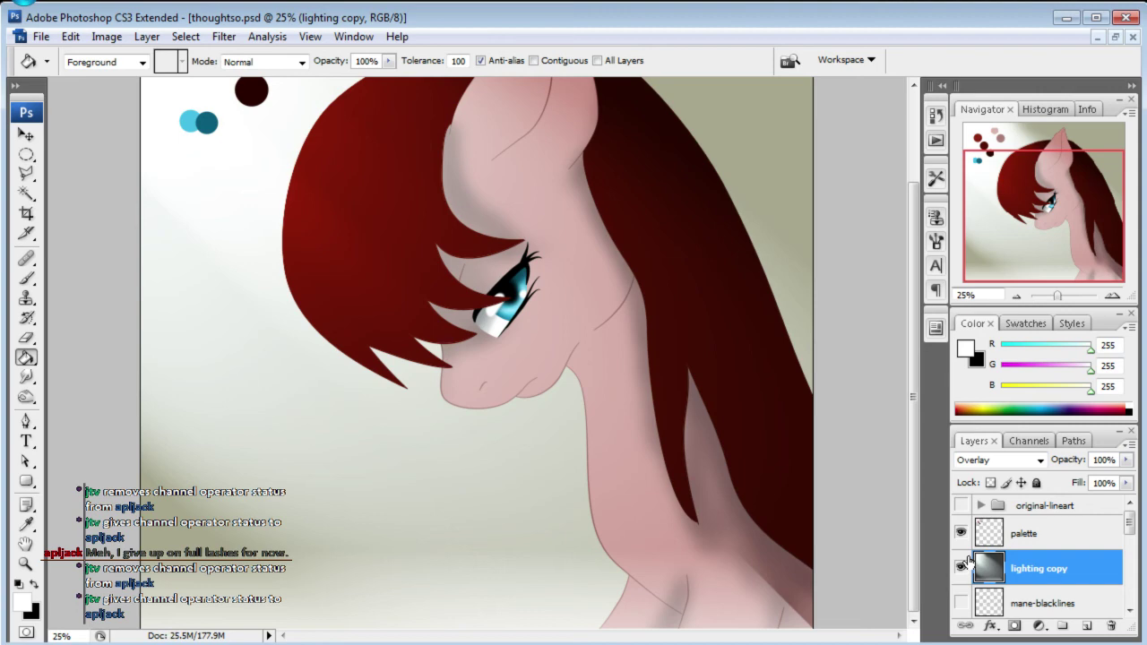
pyautogui.click(961, 568)
pyautogui.click(961, 569)
pyautogui.click(961, 569)
pyautogui.moveTo(1031, 233); pyautogui.dragTo(1031, 210)
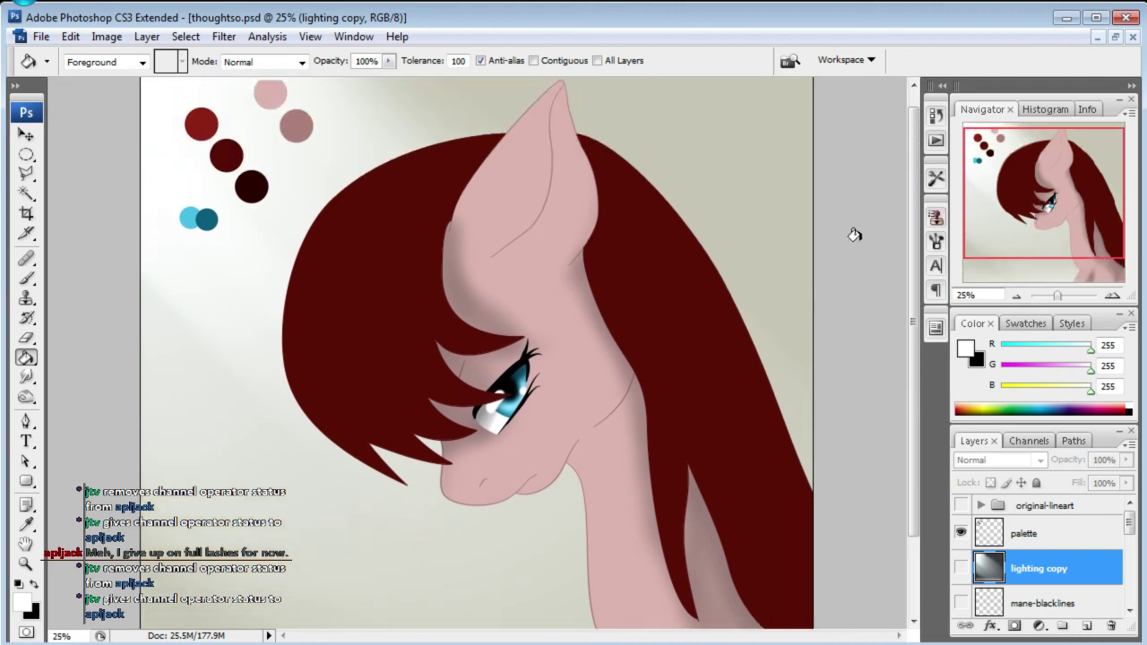
pyautogui.click(26, 279)
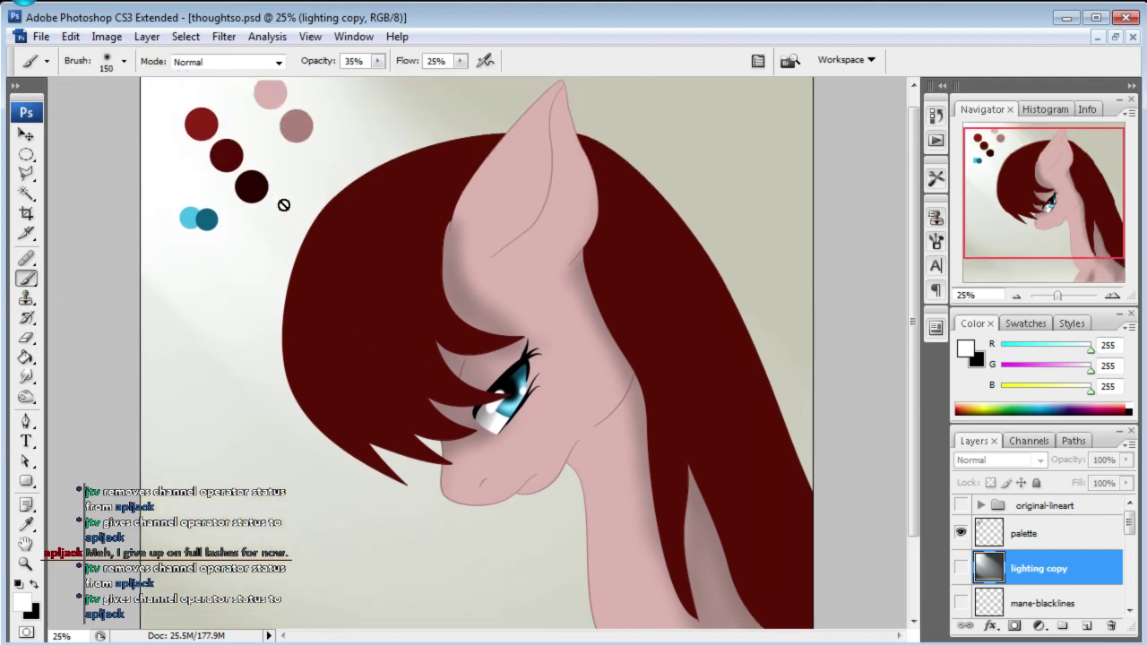
# - Set the brush diameter to 250 px and select the shading layer
pyautogui.click(123, 62)
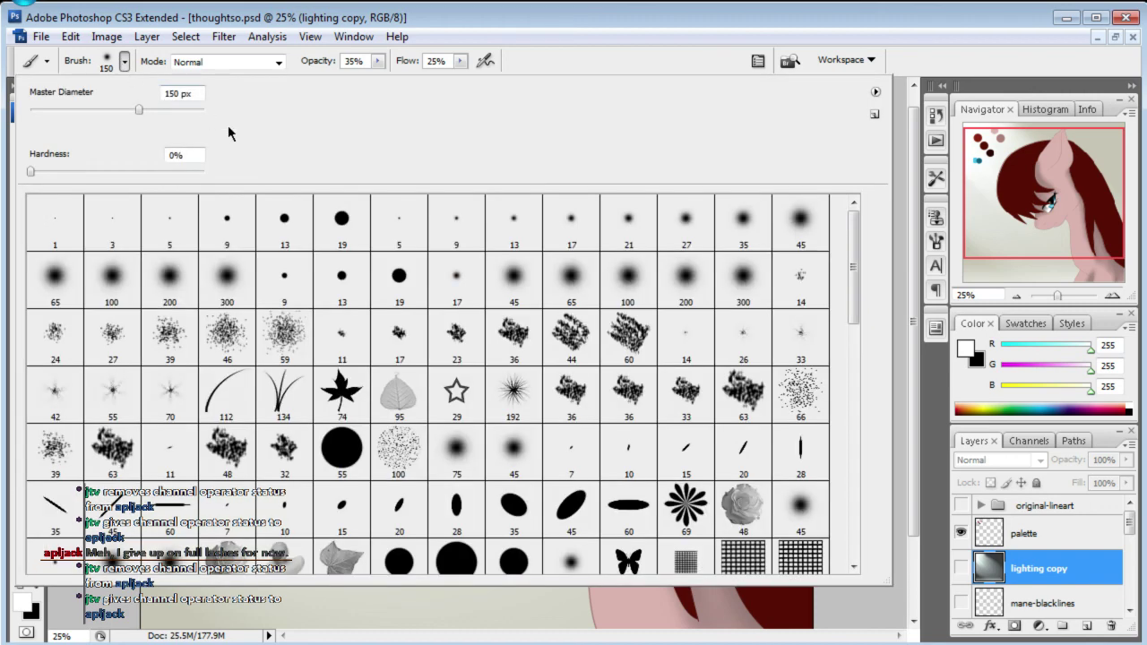
pyautogui.click(200, 93)
pyautogui.write('250')
pyautogui.press('Return')
pyautogui.moveTo(1130, 528)
pyautogui.mouseDown()
pyautogui.moveTo(1144, 583)
pyautogui.moveTo(1131, 574)
pyautogui.mouseUp()
pyautogui.click(1044, 582)
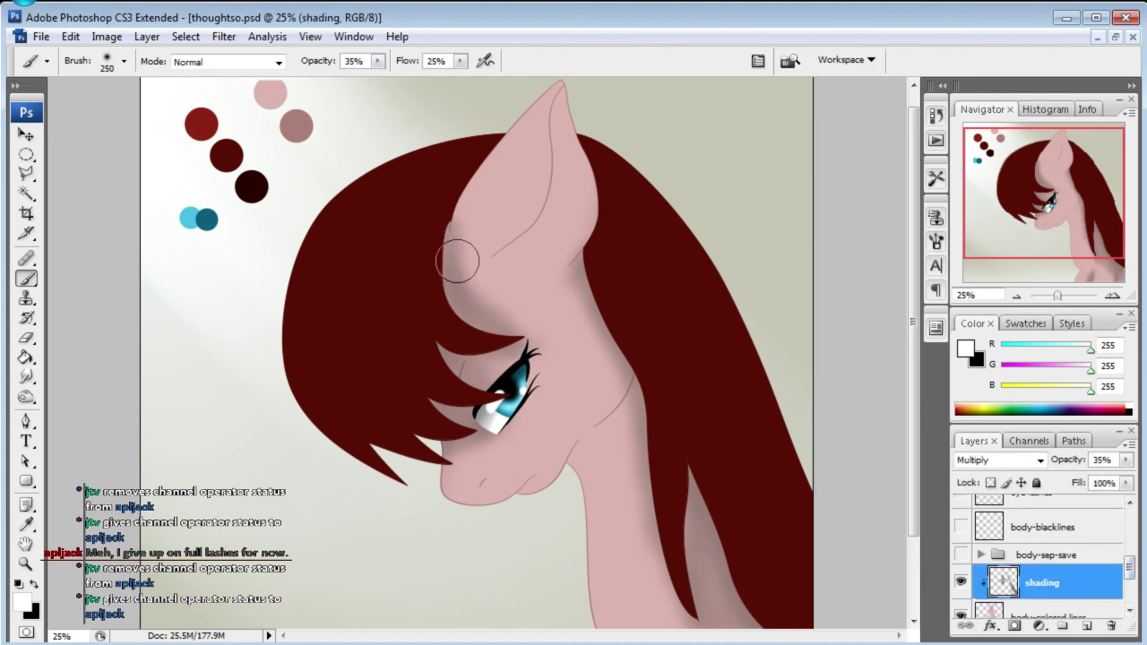
# - Paint soft black shading around the eye, chin, cheek and neck
pyautogui.moveTo(477, 308)
pyautogui.mouseDown()
pyautogui.moveTo(422, 229)
pyautogui.moveTo(422, 301)
pyautogui.mouseUp()
pyautogui.click(34, 585)
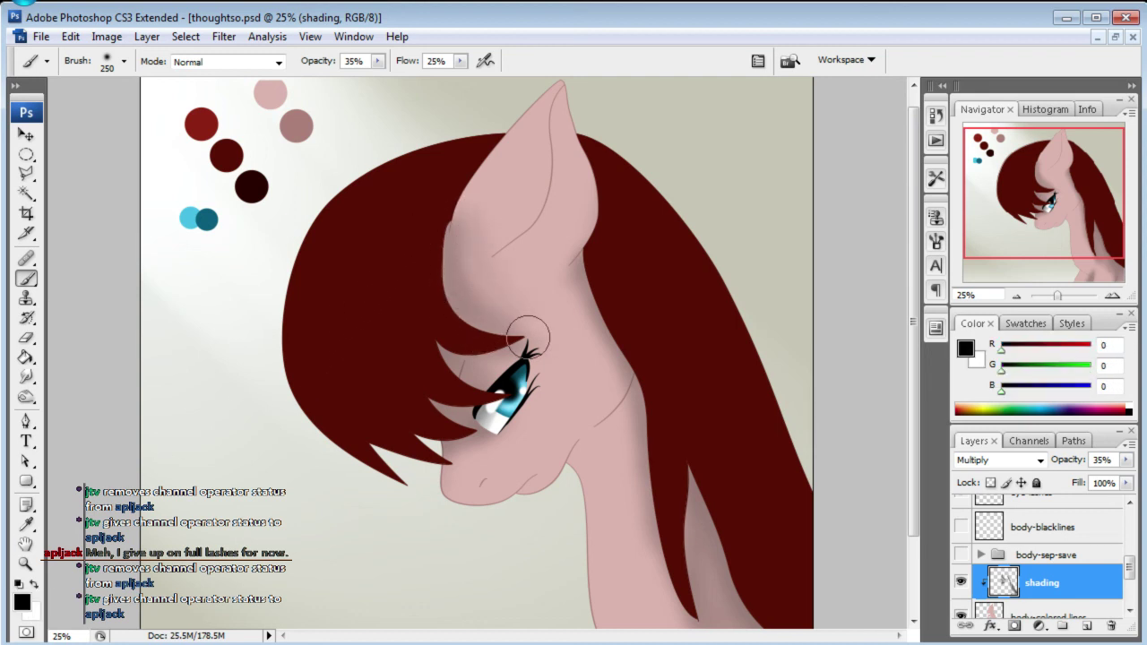
pyautogui.moveTo(504, 343); pyautogui.dragTo(459, 395)
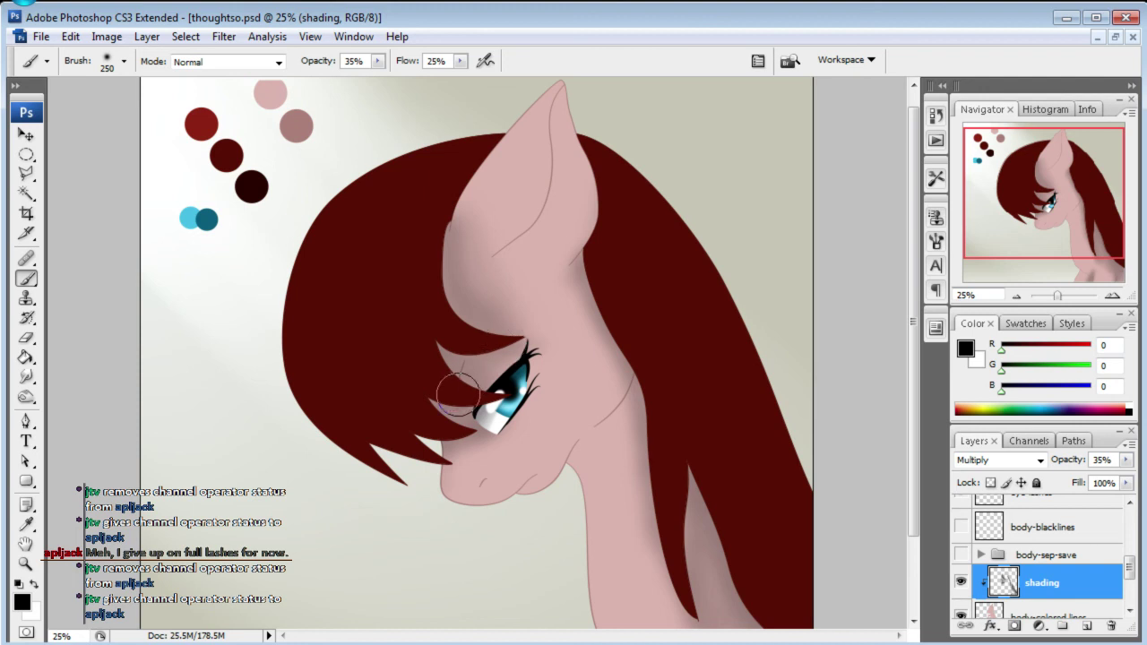
pyautogui.moveTo(445, 399); pyautogui.dragTo(501, 520)
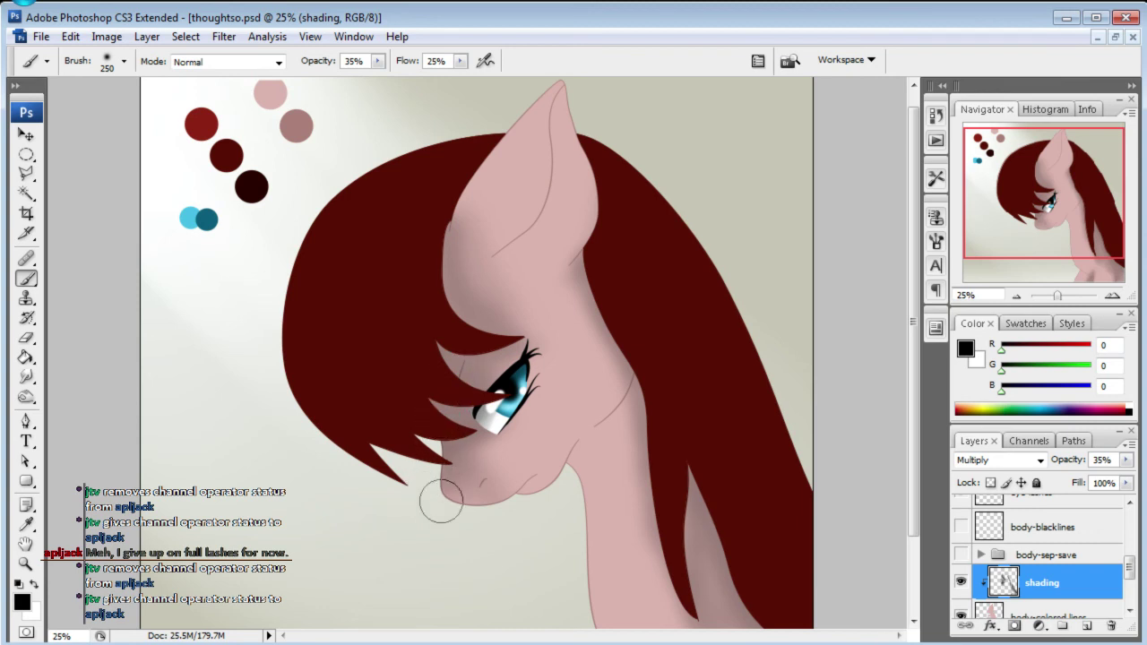
pyautogui.moveTo(440, 518); pyautogui.dragTo(443, 454)
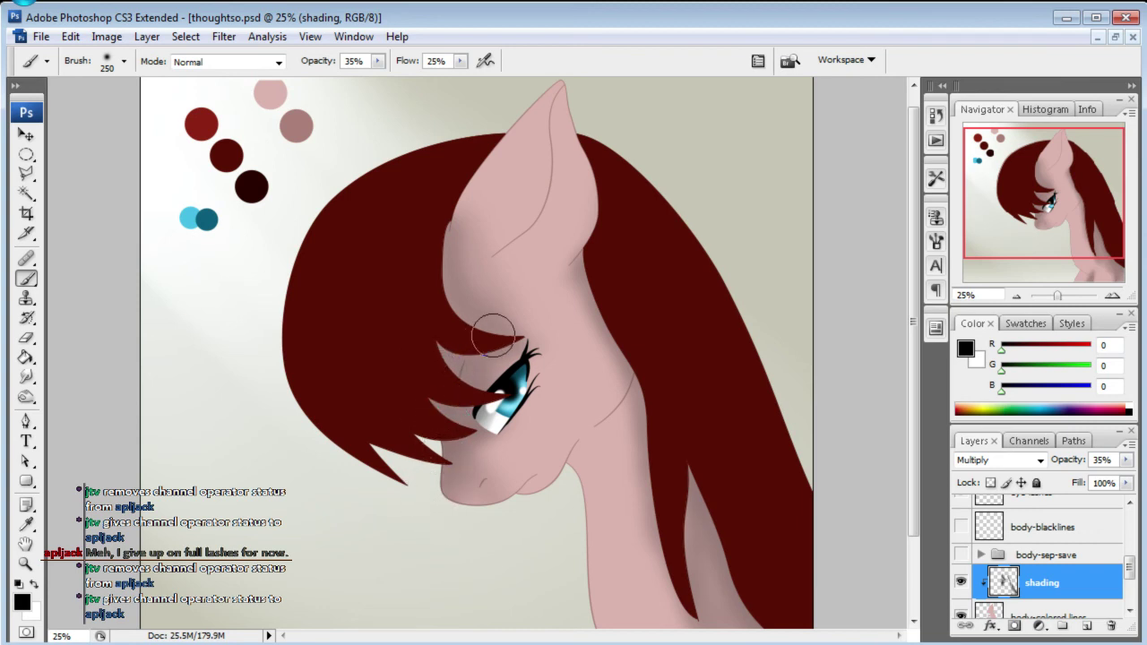
pyautogui.moveTo(647, 439); pyautogui.dragTo(607, 353)
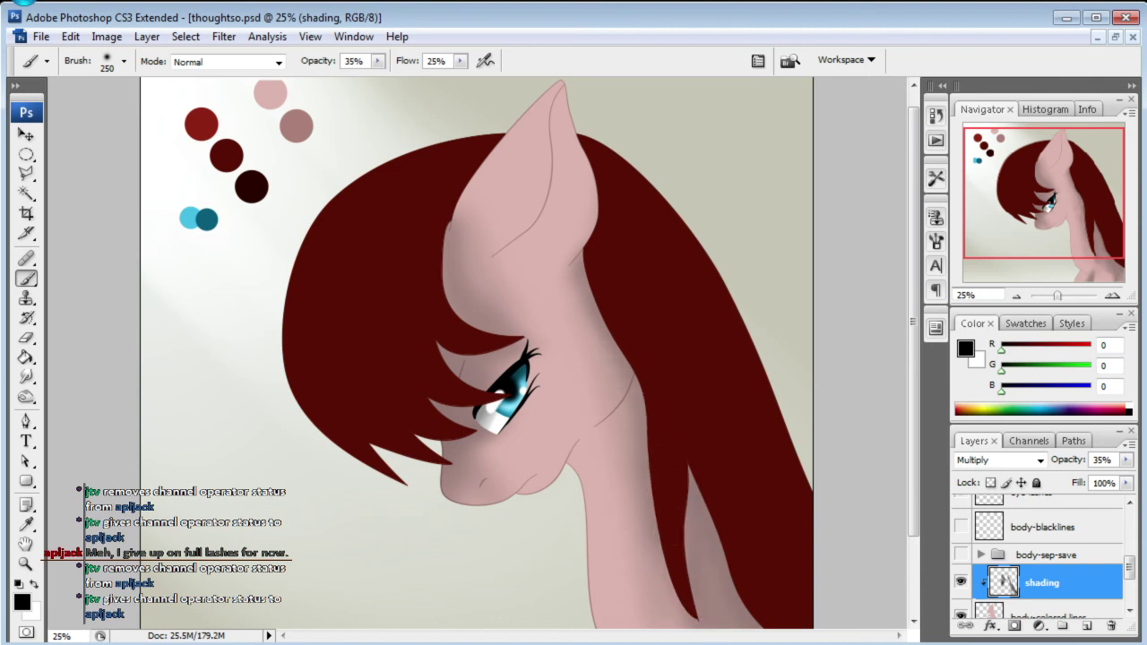
pyautogui.moveTo(1070, 221); pyautogui.dragTo(1070, 246)
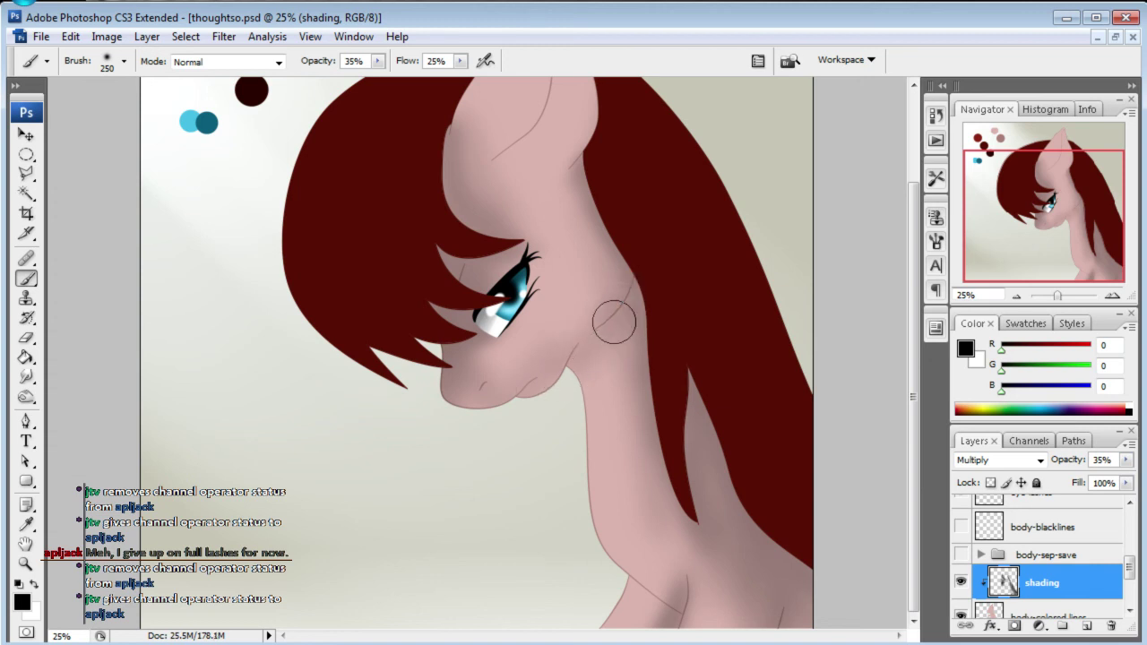
pyautogui.moveTo(584, 358); pyautogui.dragTo(581, 437)
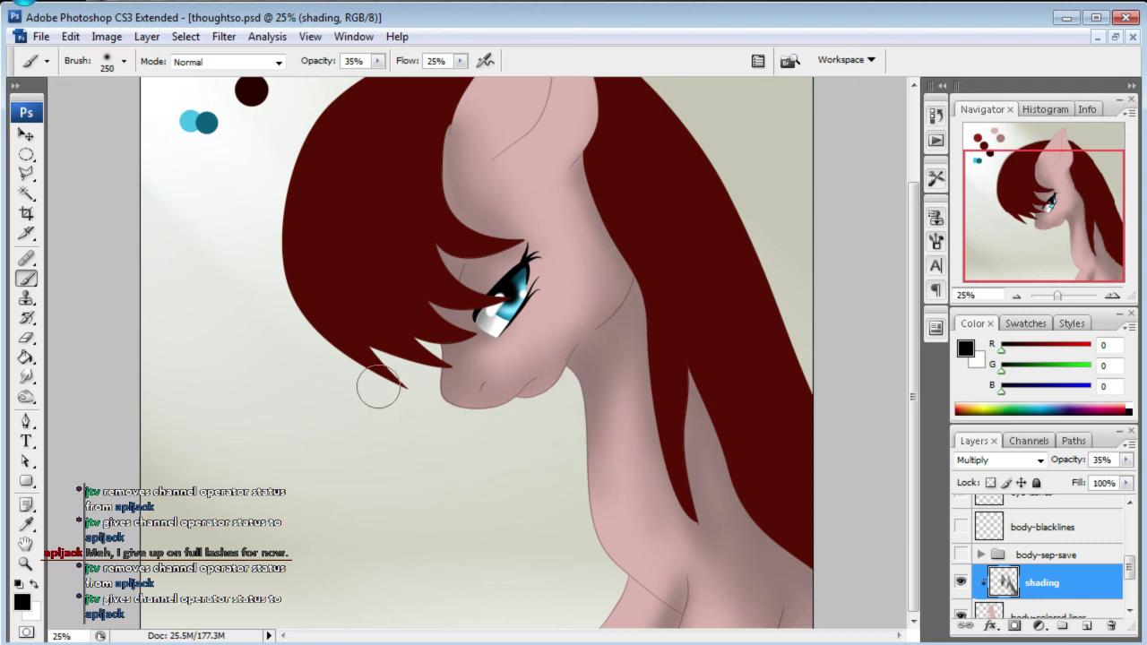
pyautogui.click(26, 338)
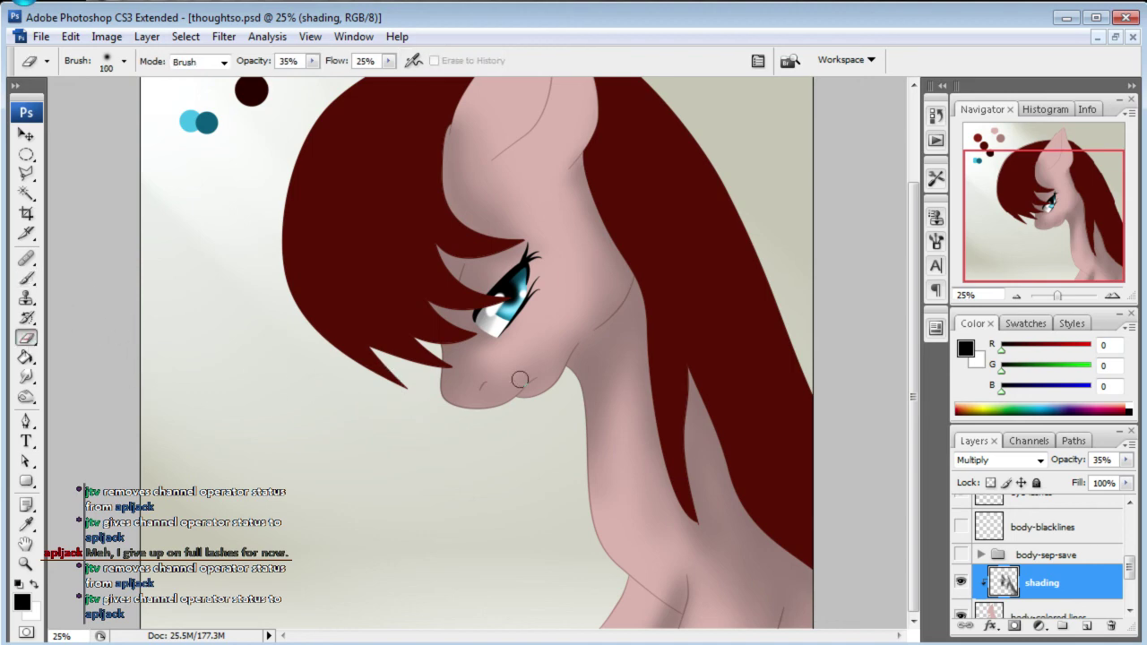
# - Pick the 300 px soft eraser tip and zoom to 150% on the eye
pyautogui.click(113, 60)
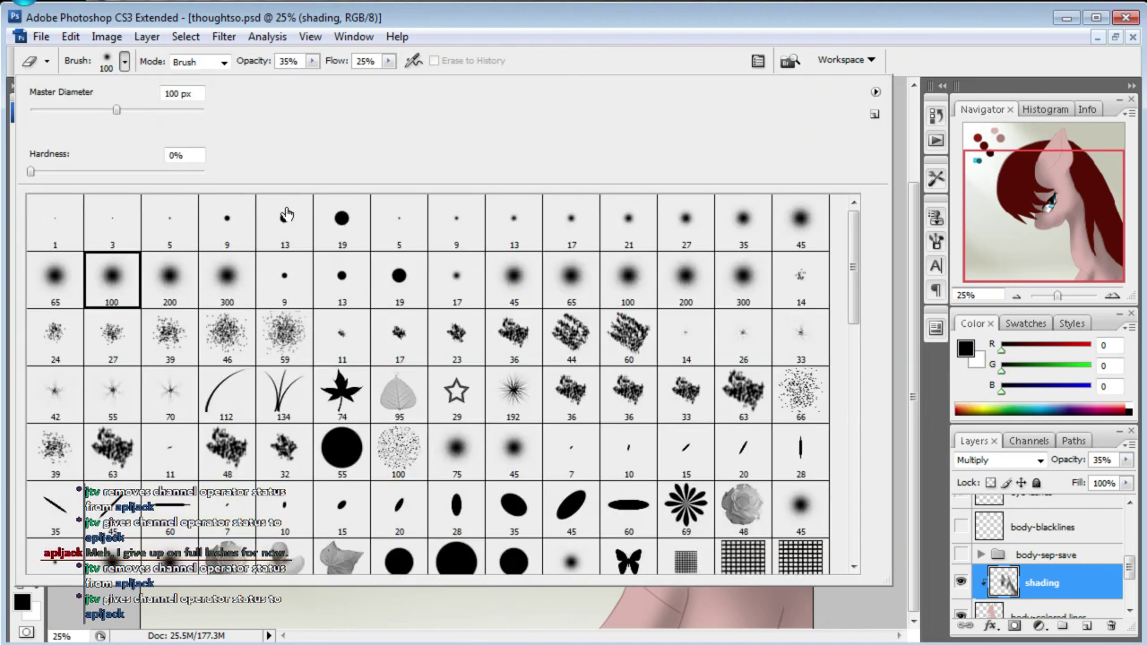
pyautogui.click(220, 283)
pyautogui.press('Return')
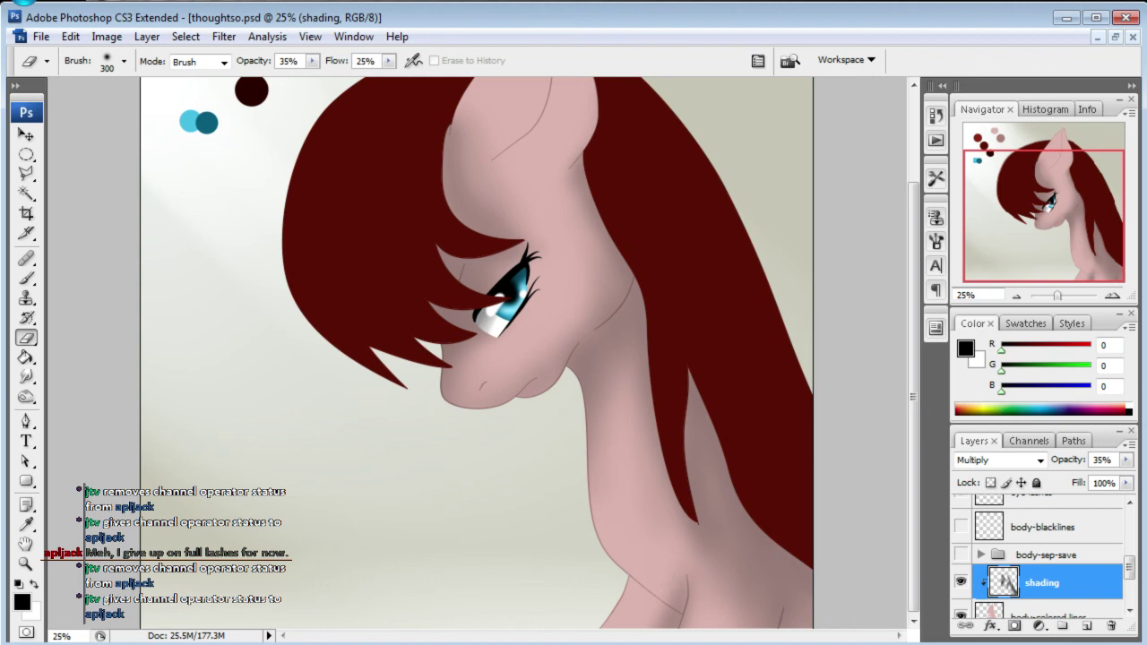
pyautogui.moveTo(1009, 201); pyautogui.dragTo(1012, 175)
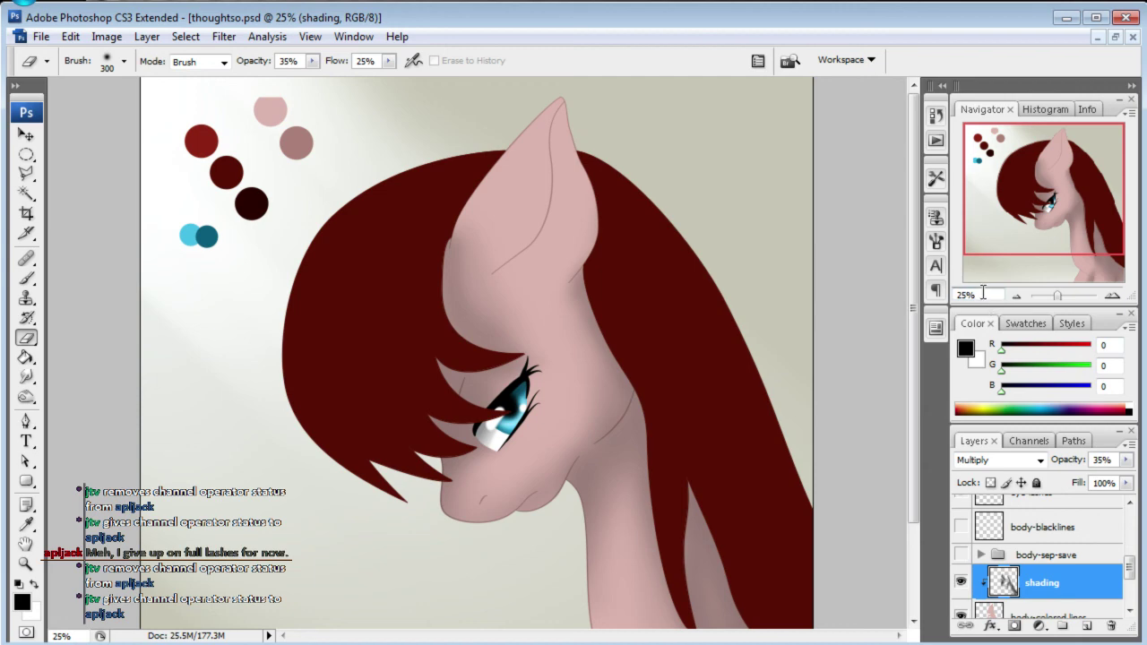
pyautogui.write('150')
pyautogui.press('Return')
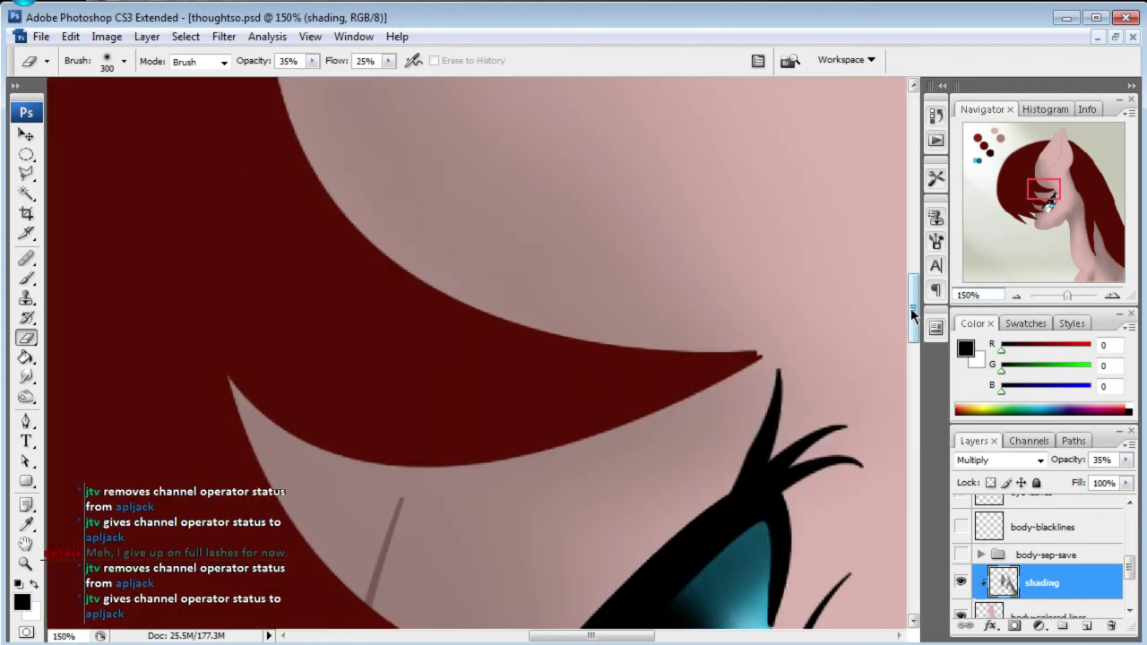
# - Zoom to 100% at the top of the head and shade along the ear's right edge
pyautogui.moveTo(1040, 183); pyautogui.dragTo(1056, 147)
pyautogui.click(1000, 293)
pyautogui.write('00')
pyautogui.press('Return')
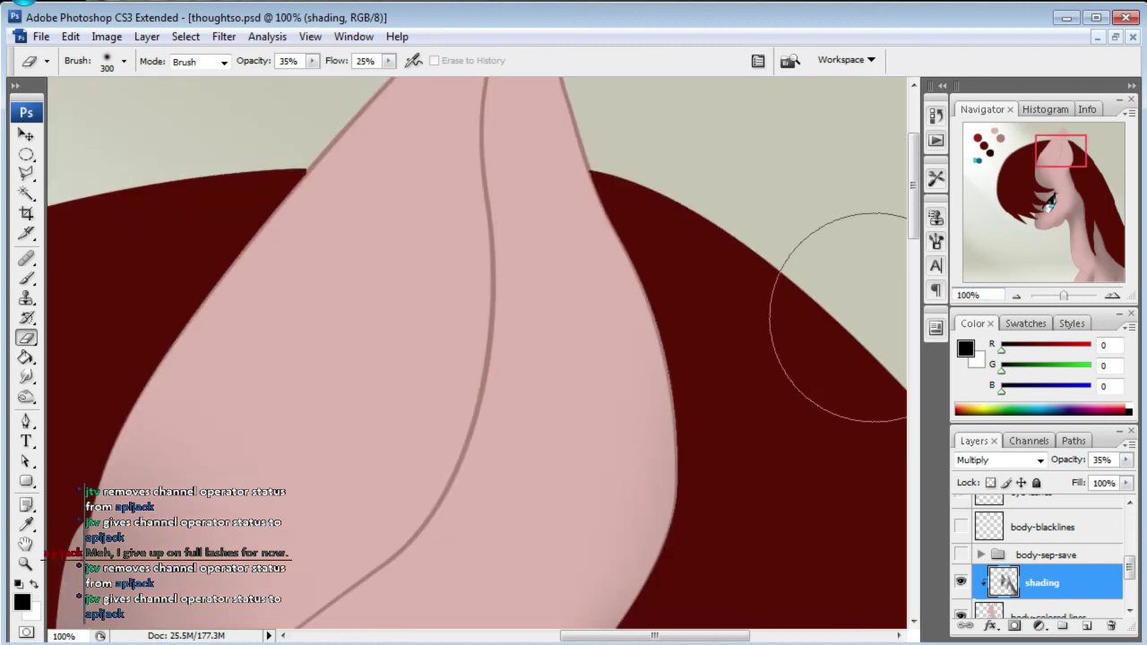
pyautogui.click(26, 283)
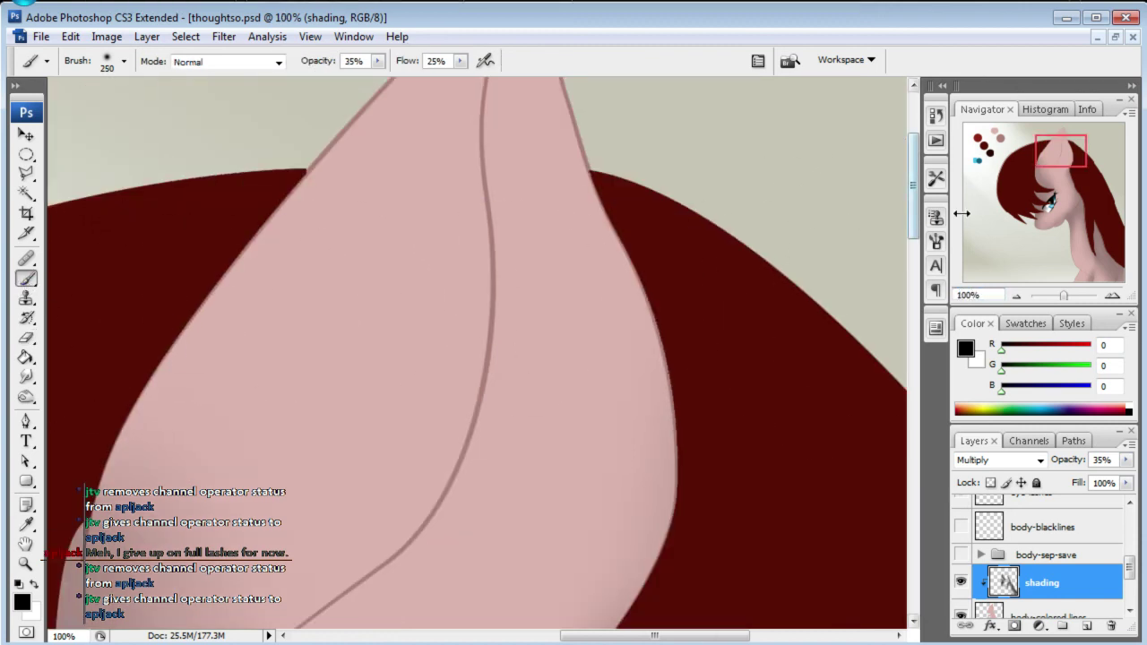
pyautogui.moveTo(573, 269); pyautogui.dragTo(520, 413)
pyautogui.moveTo(544, 192); pyautogui.dragTo(538, 197)
pyautogui.moveTo(538, 623); pyautogui.dragTo(556, 520)
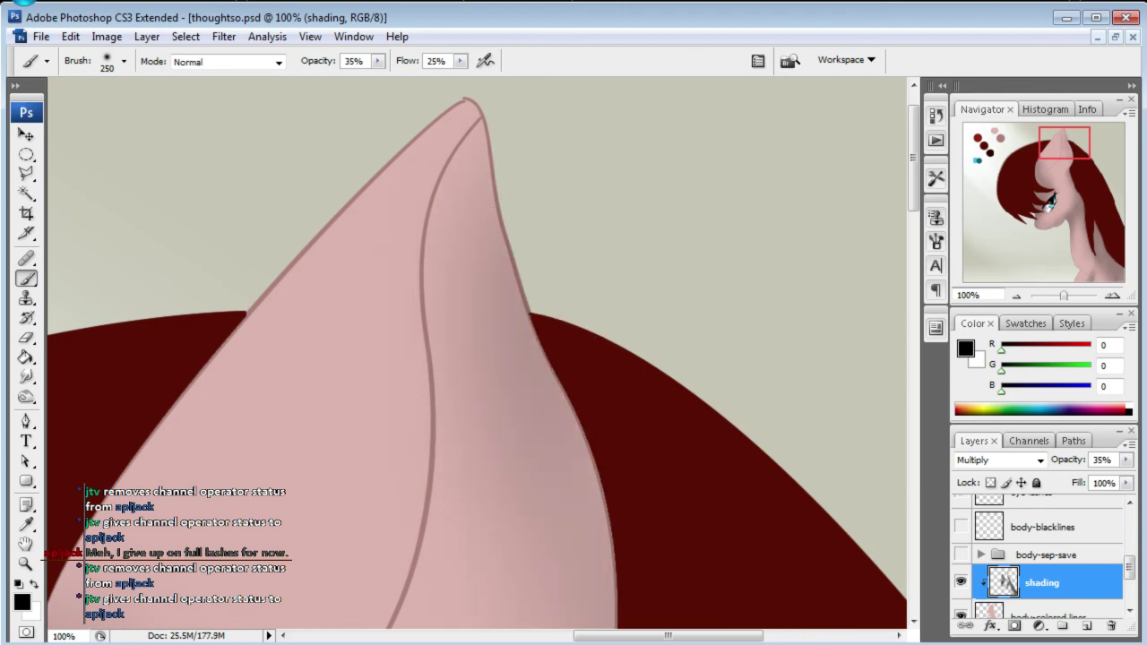
# - Pan around the ear, eye and lashes via the Navigator to inspect the shading
pyautogui.moveTo(1079, 148); pyautogui.dragTo(1081, 170)
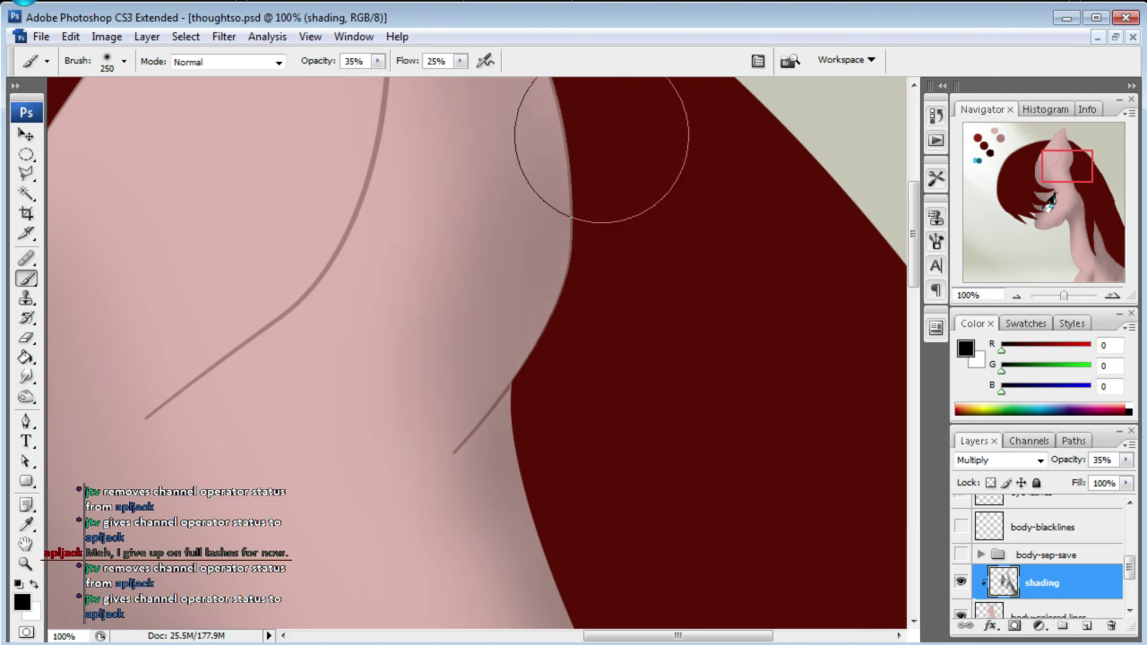
pyautogui.click(1034, 170)
pyautogui.moveTo(1034, 170); pyautogui.dragTo(1044, 160)
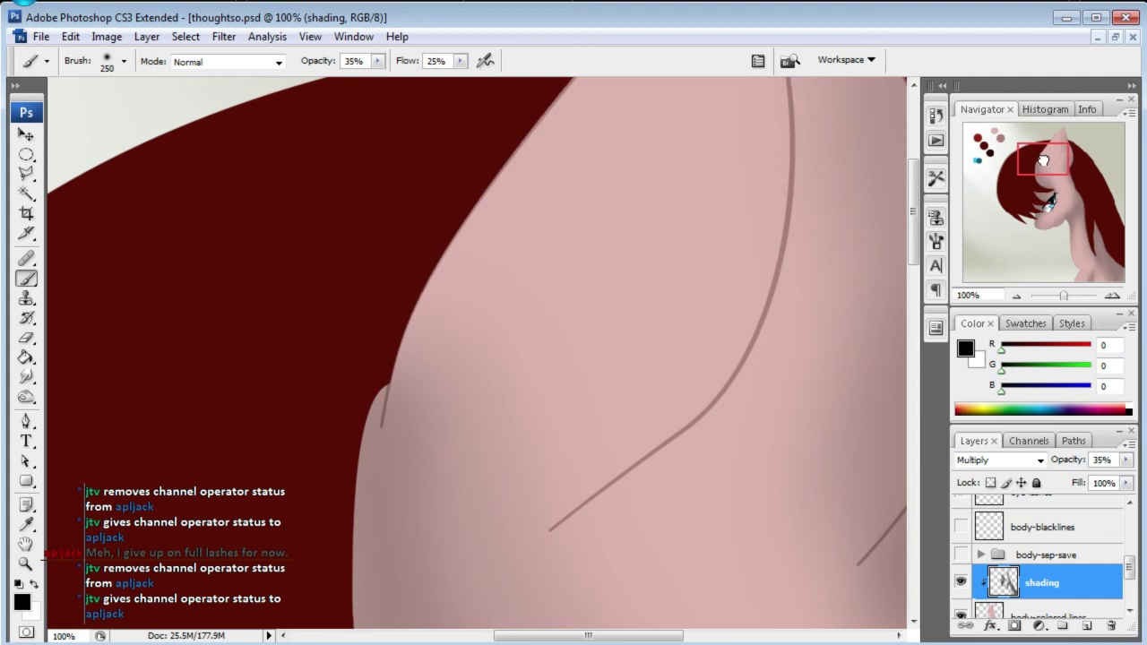
pyautogui.moveTo(1044, 159)
pyautogui.mouseDown()
pyautogui.moveTo(1054, 145)
pyautogui.moveTo(1071, 181)
pyautogui.mouseUp()
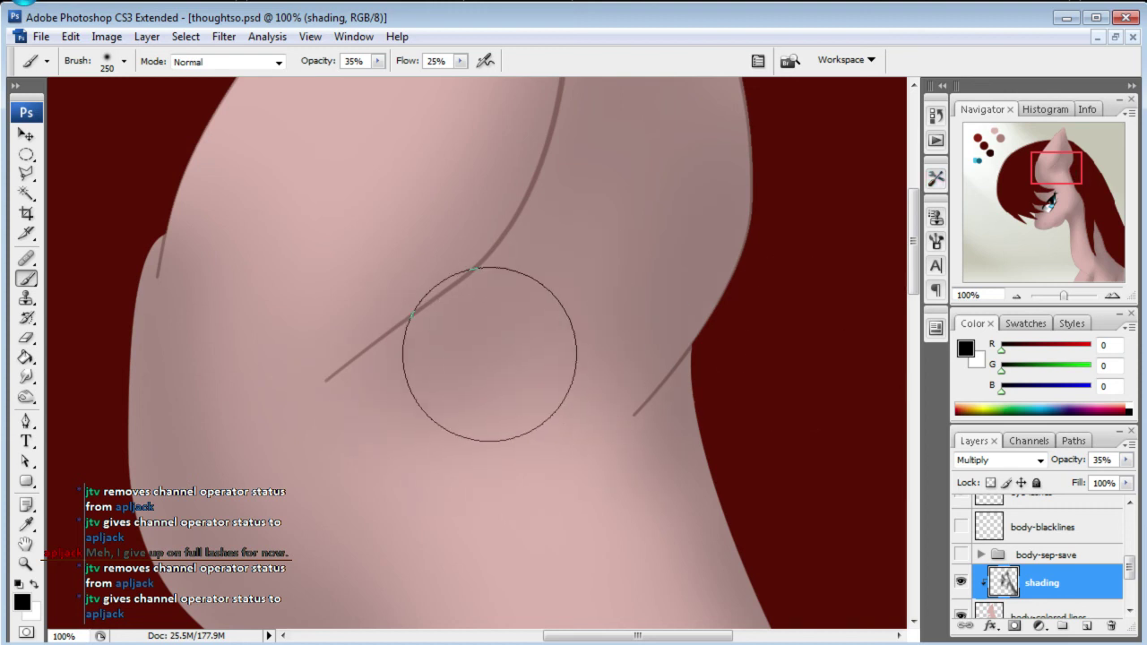
pyautogui.moveTo(1057, 171); pyautogui.dragTo(1063, 179)
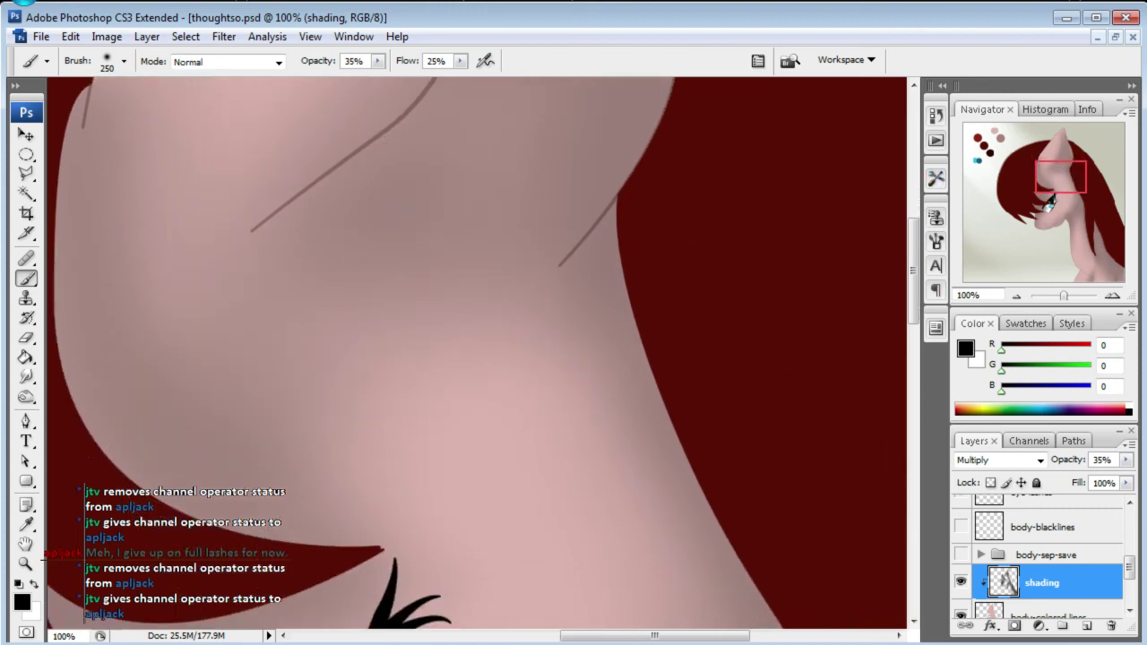
pyautogui.moveTo(1084, 182); pyautogui.dragTo(1081, 191)
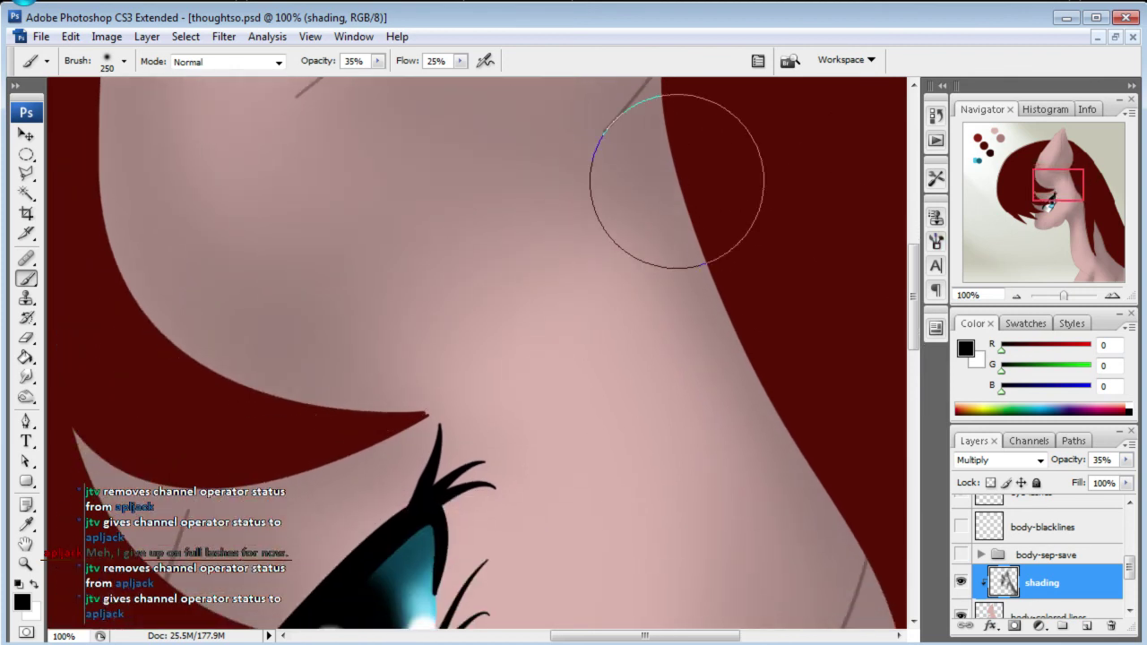
pyautogui.moveTo(1072, 196); pyautogui.dragTo(1070, 177)
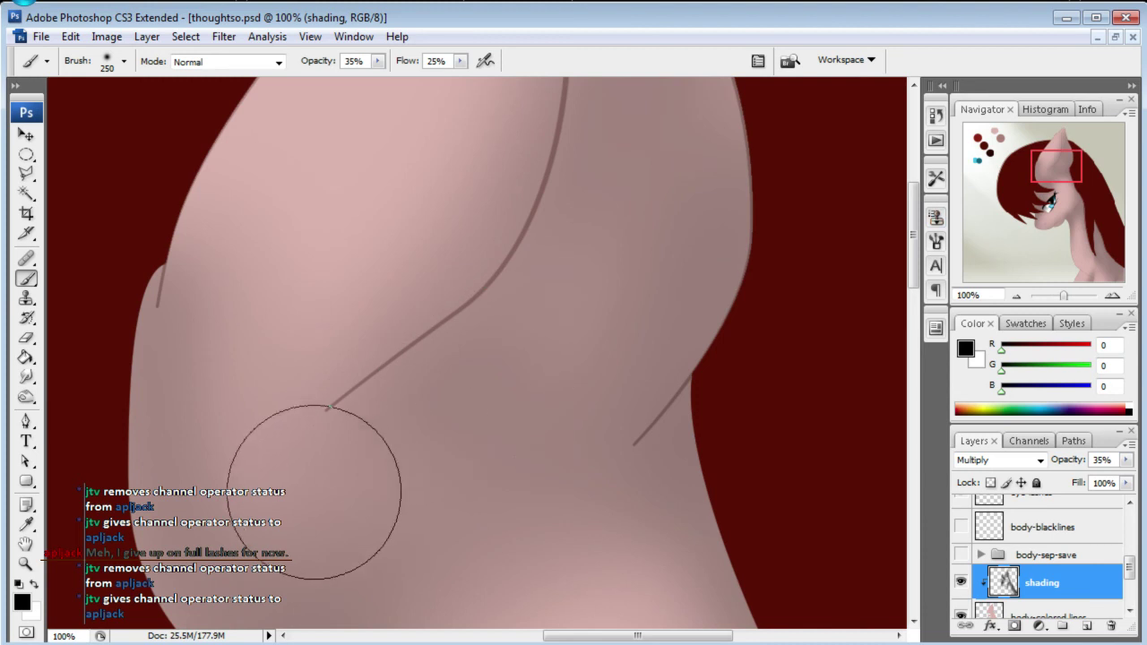
pyautogui.moveTo(1050, 179); pyautogui.dragTo(1049, 172)
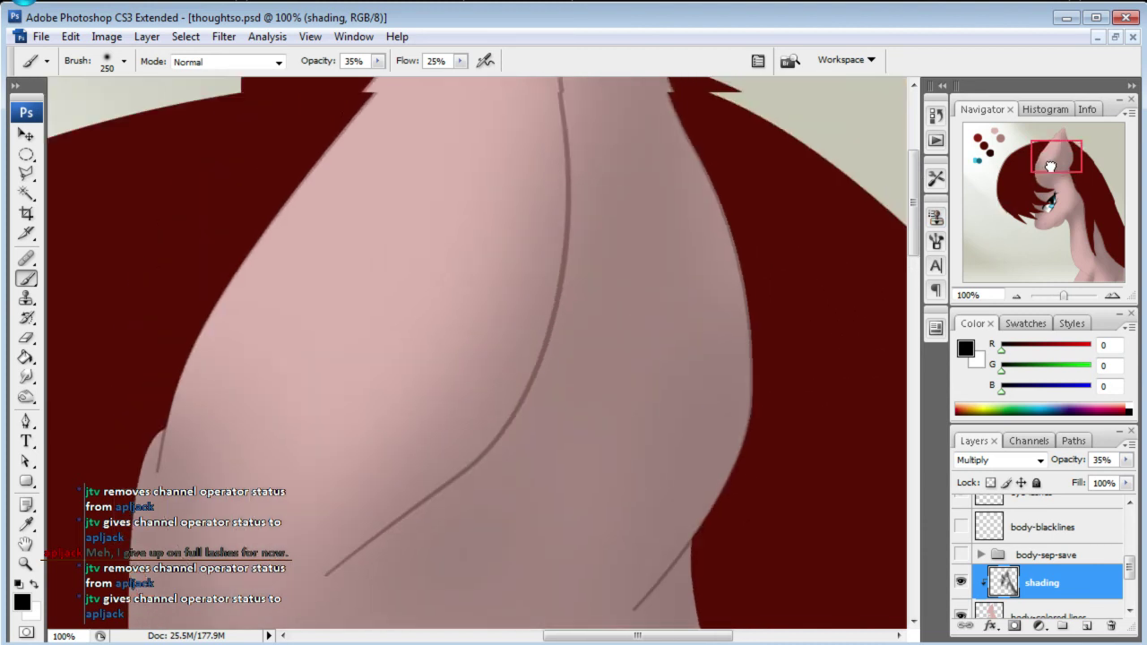
# - Switch to the eraser and inspect the ear tip, lower ear and eye area
pyautogui.click(27, 341)
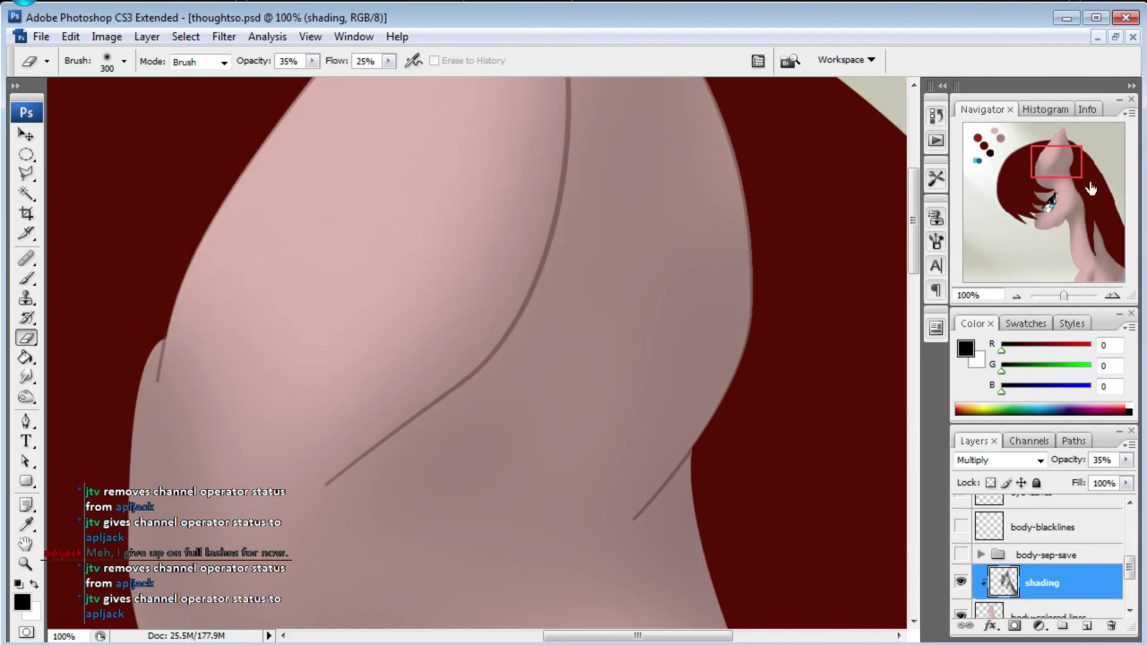
pyautogui.moveTo(1063, 166); pyautogui.dragTo(1061, 154)
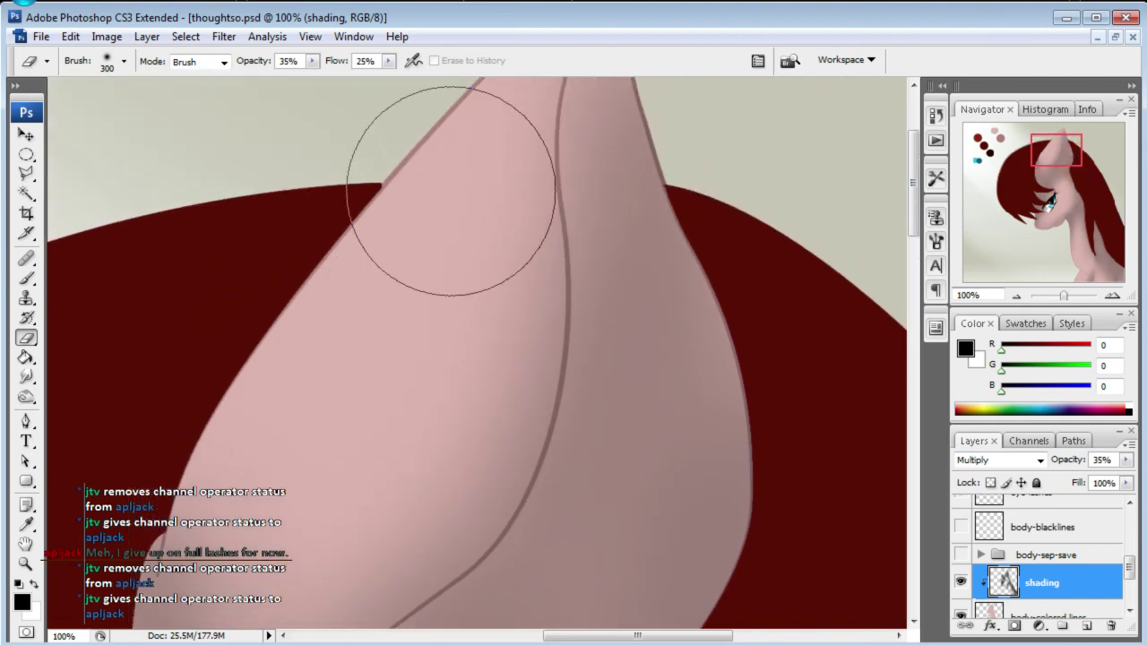
pyautogui.moveTo(1067, 162); pyautogui.dragTo(1060, 156)
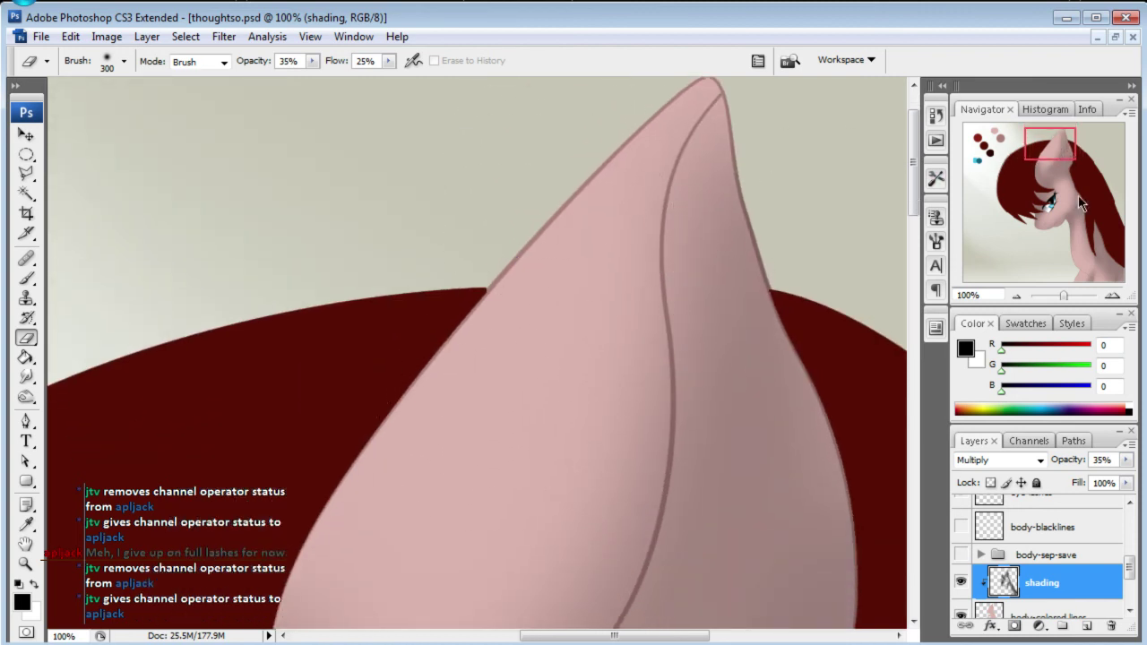
pyautogui.moveTo(1056, 152); pyautogui.dragTo(1049, 176)
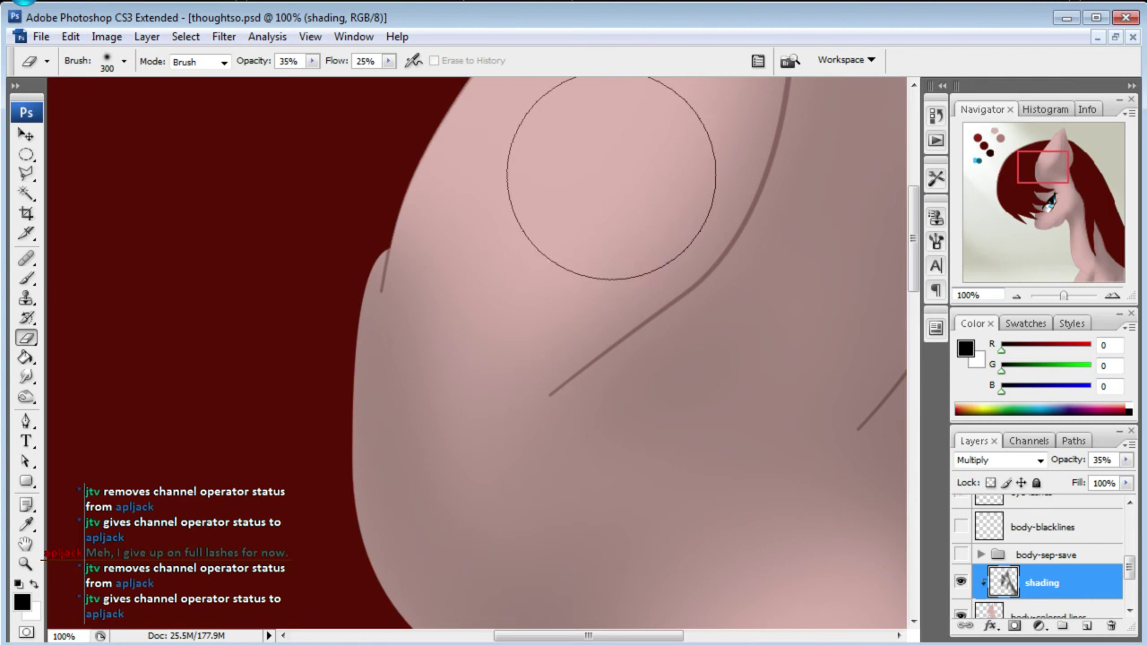
pyautogui.moveTo(1046, 175)
pyautogui.mouseDown()
pyautogui.moveTo(1071, 161)
pyautogui.moveTo(1060, 229)
pyautogui.mouseUp()
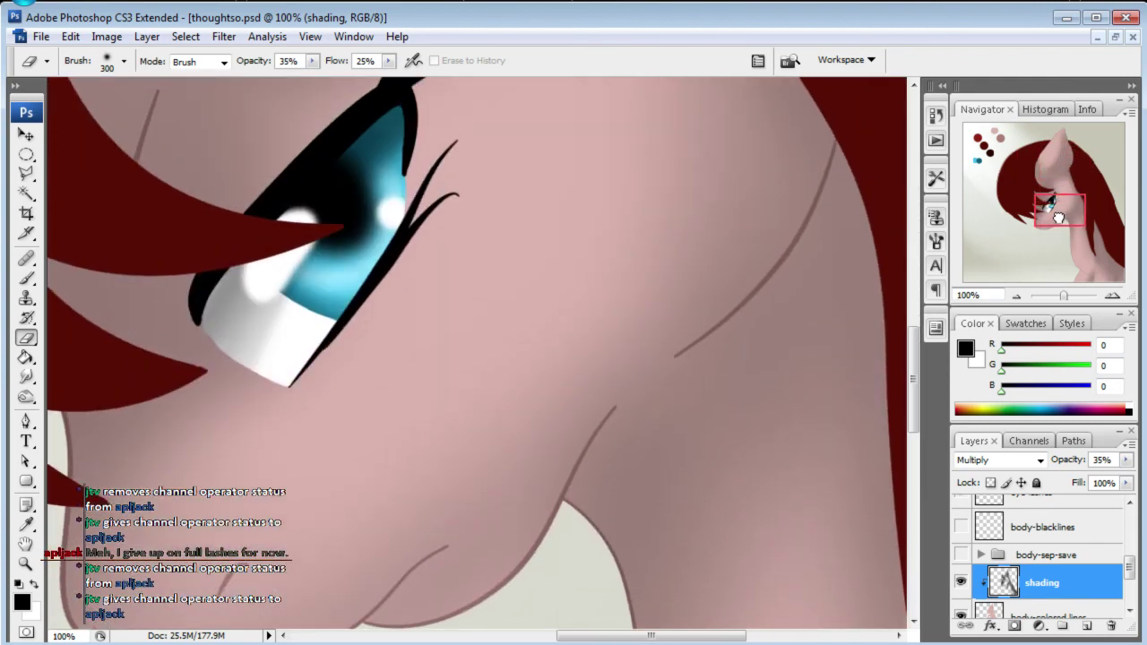
pyautogui.moveTo(1059, 229); pyautogui.dragTo(1060, 224)
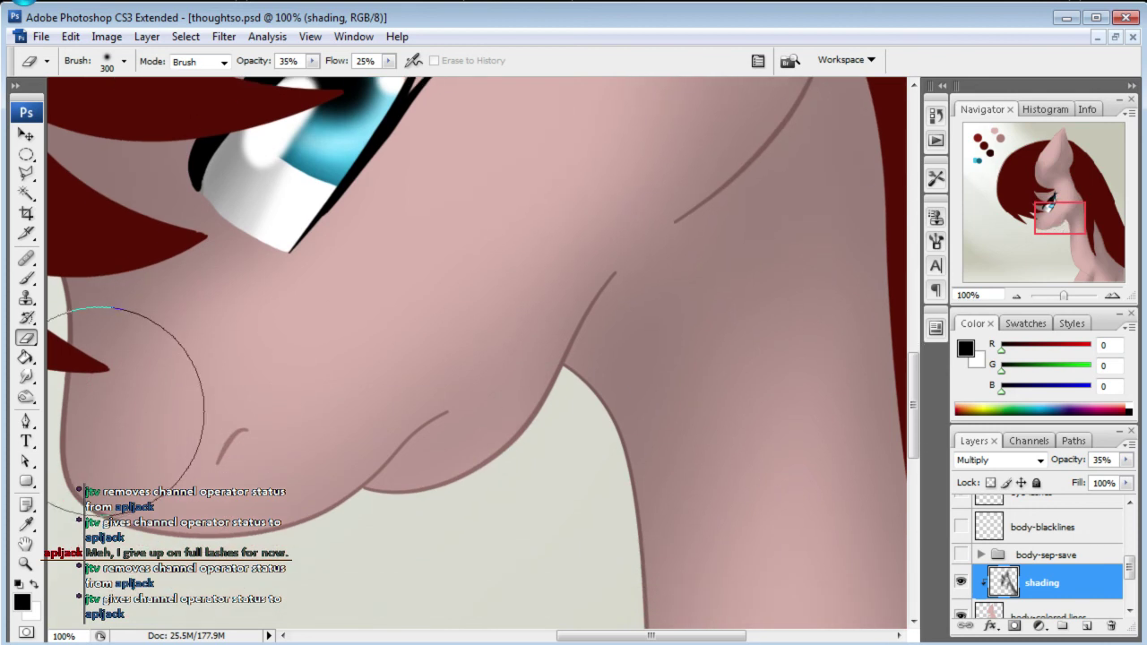
# - Add a new layer named shading 2, clipped to the layer below and set to Multiply
pyautogui.click(1082, 632)
pyautogui.write('shading 2')
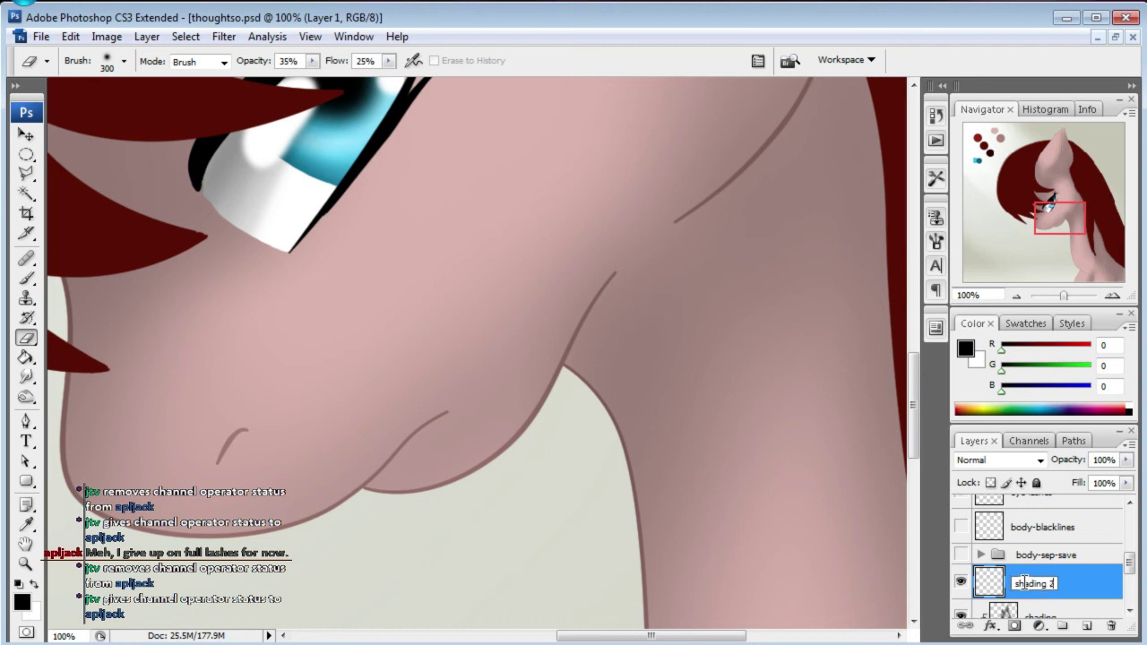
pyautogui.press('Return')
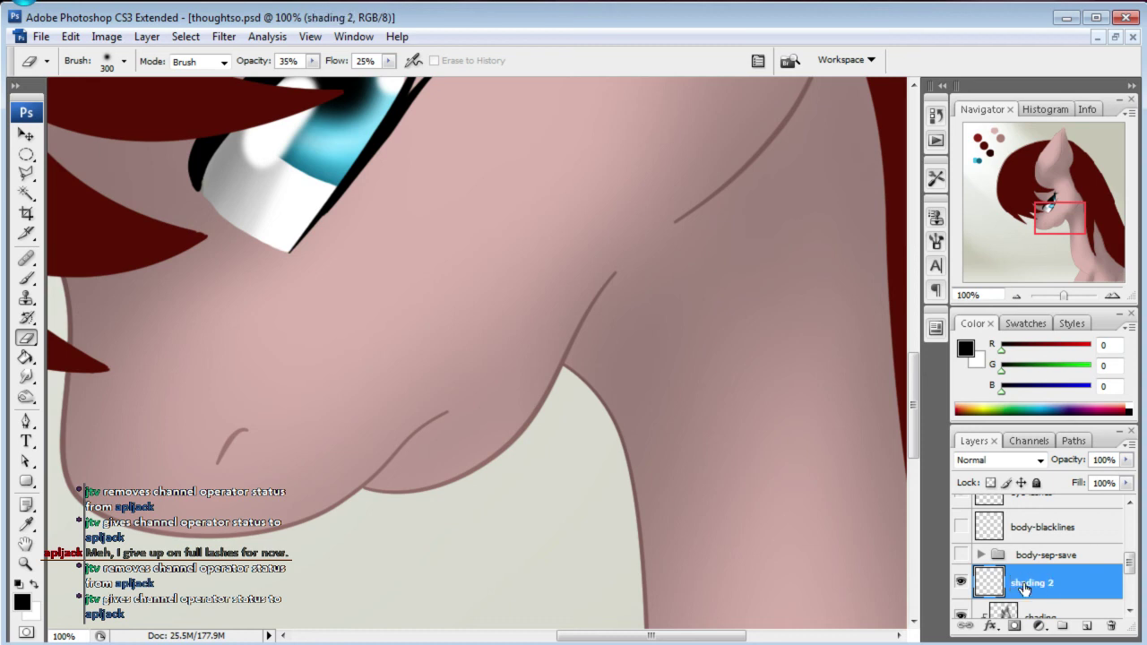
pyautogui.hotkey('ctrl', 'alt', 'g')
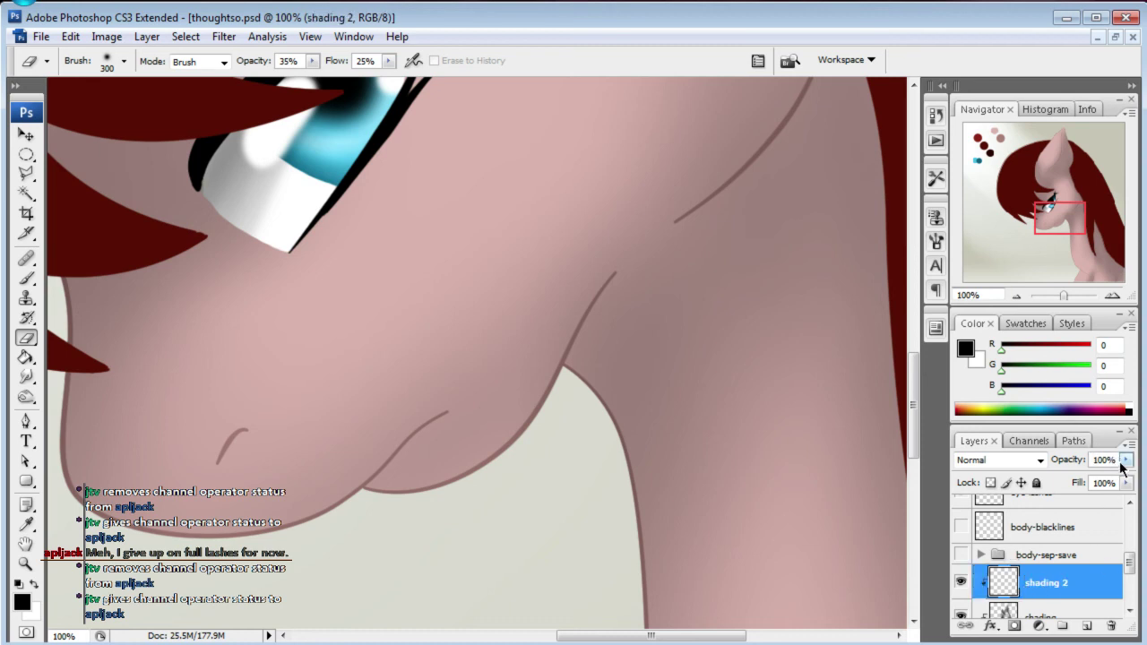
pyautogui.click(1013, 460)
pyautogui.click(991, 47)
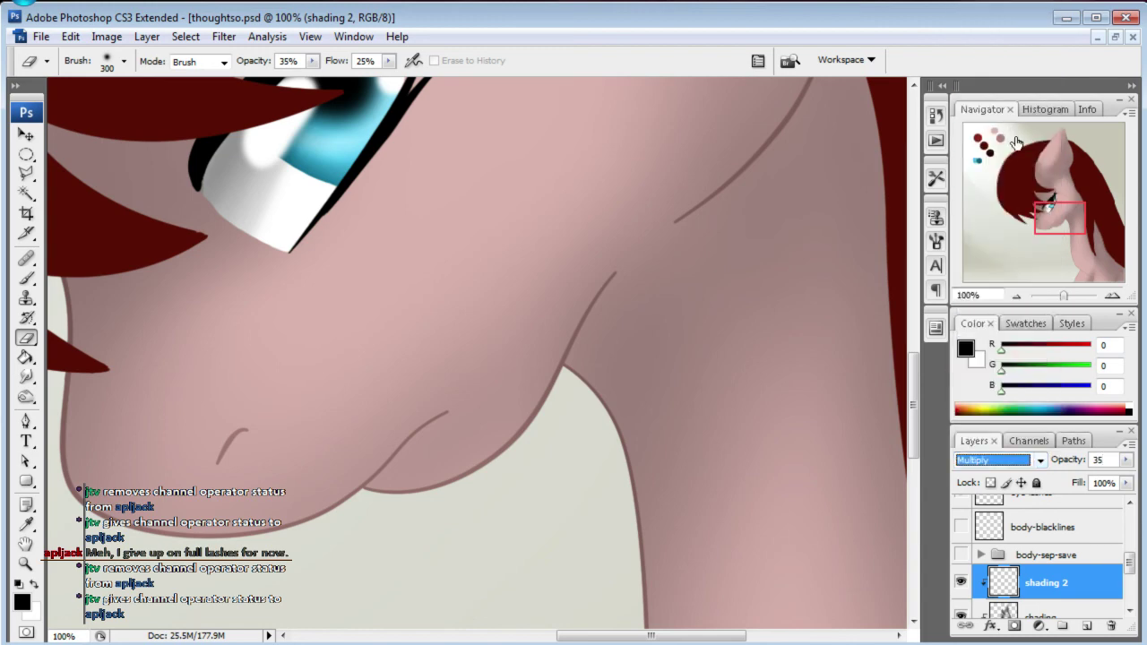
pyautogui.moveTo(1061, 219); pyautogui.dragTo(1078, 206)
# - Select the Brush tool with the 100 px soft round preset
pyautogui.click(27, 279)
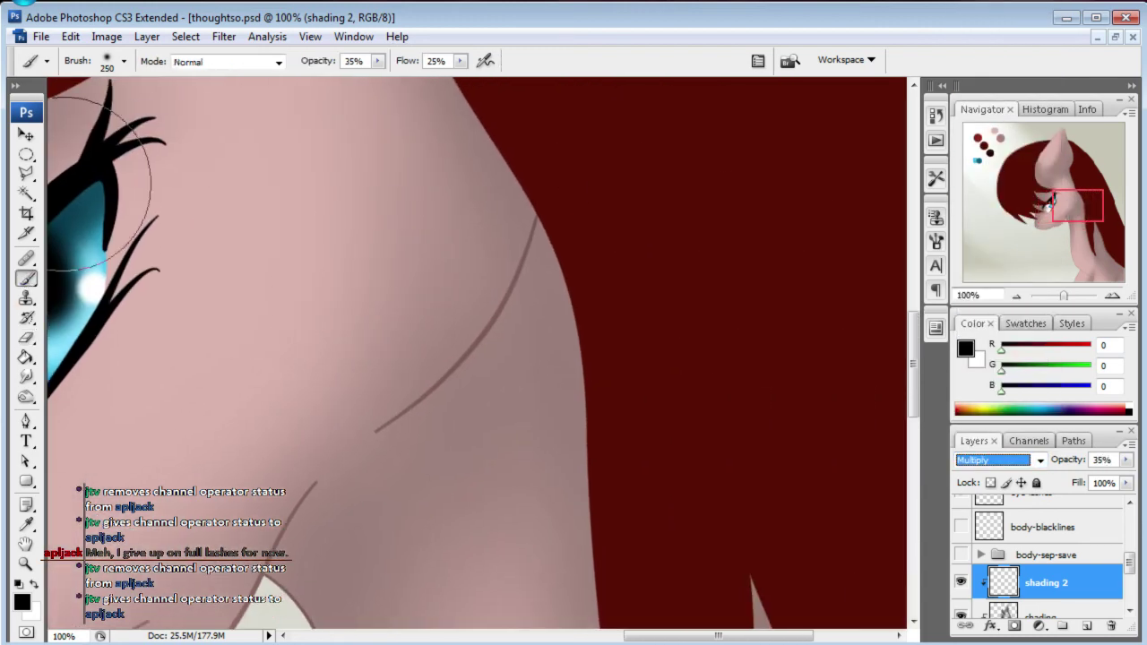
pyautogui.click(125, 60)
pyautogui.click(113, 285)
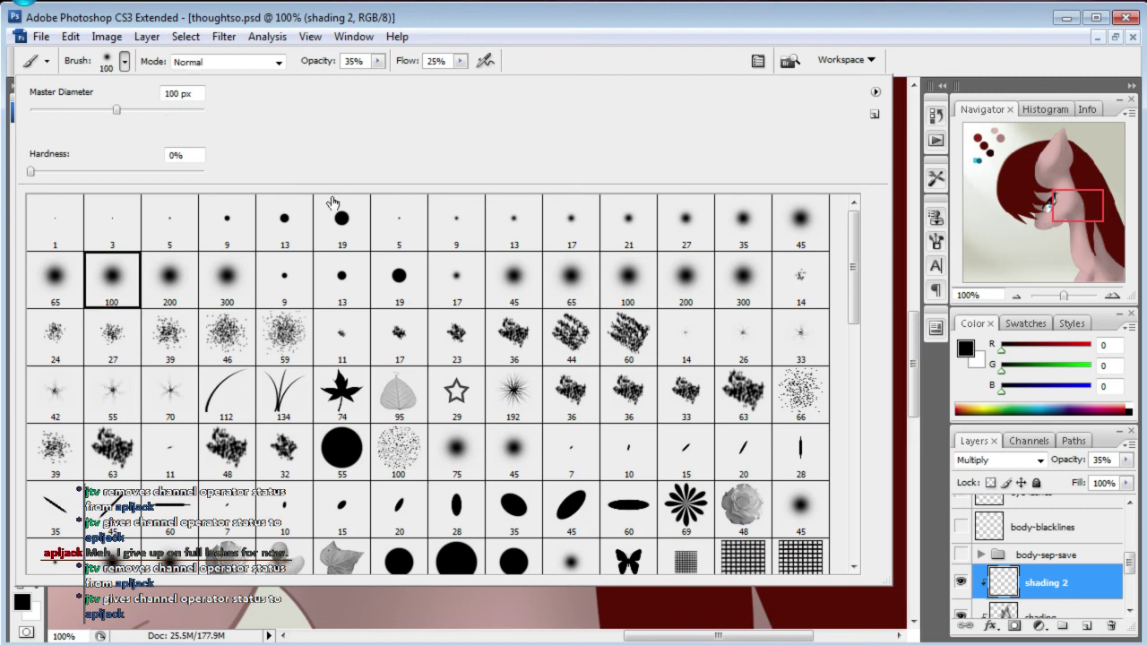
pyautogui.click(675, 25)
pyautogui.moveTo(1078, 206); pyautogui.dragTo(1100, 218)
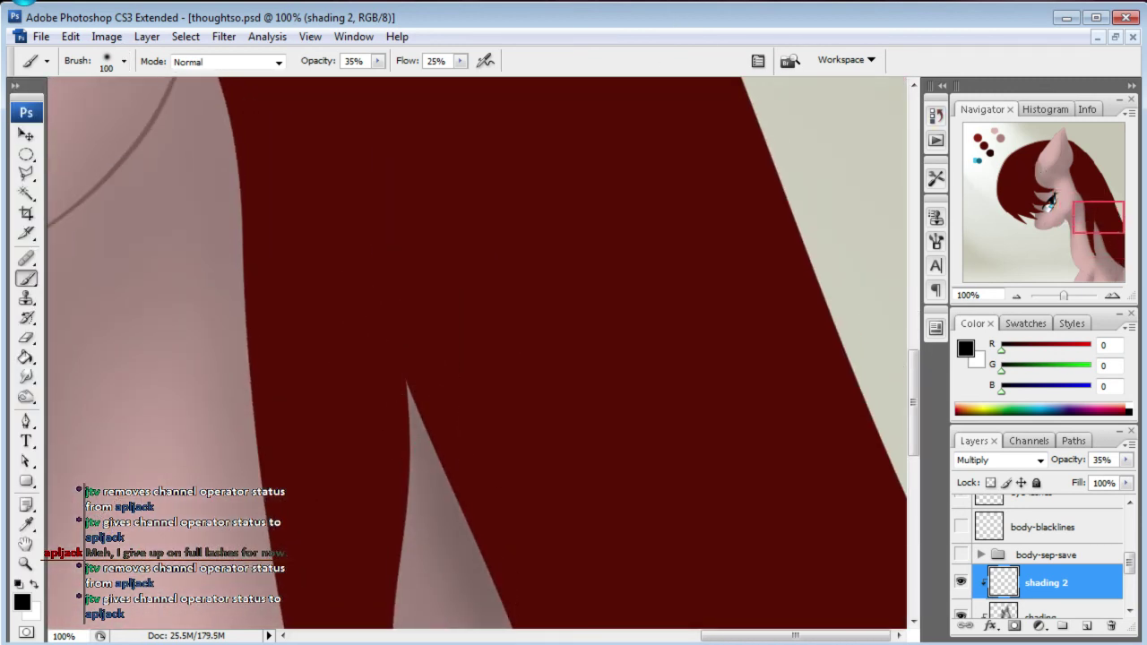
# - Paint soft shading along the mane edge and darker shading on the lower neck
pyautogui.moveTo(1073, 233); pyautogui.dragTo(1073, 258)
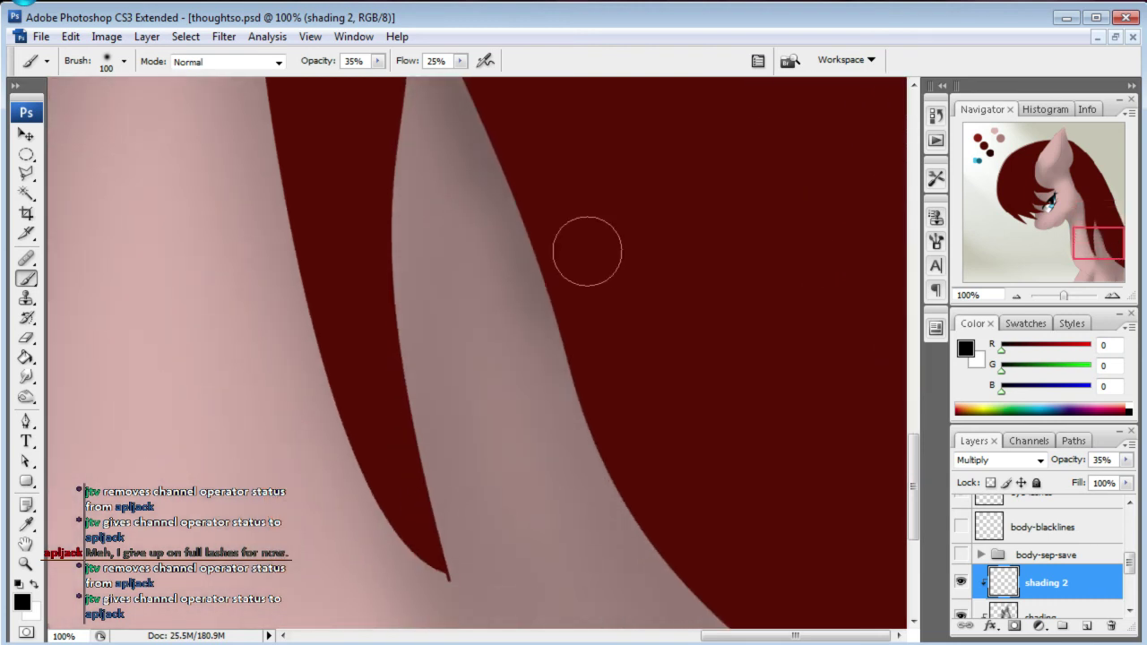
pyautogui.moveTo(587, 410); pyautogui.dragTo(678, 549)
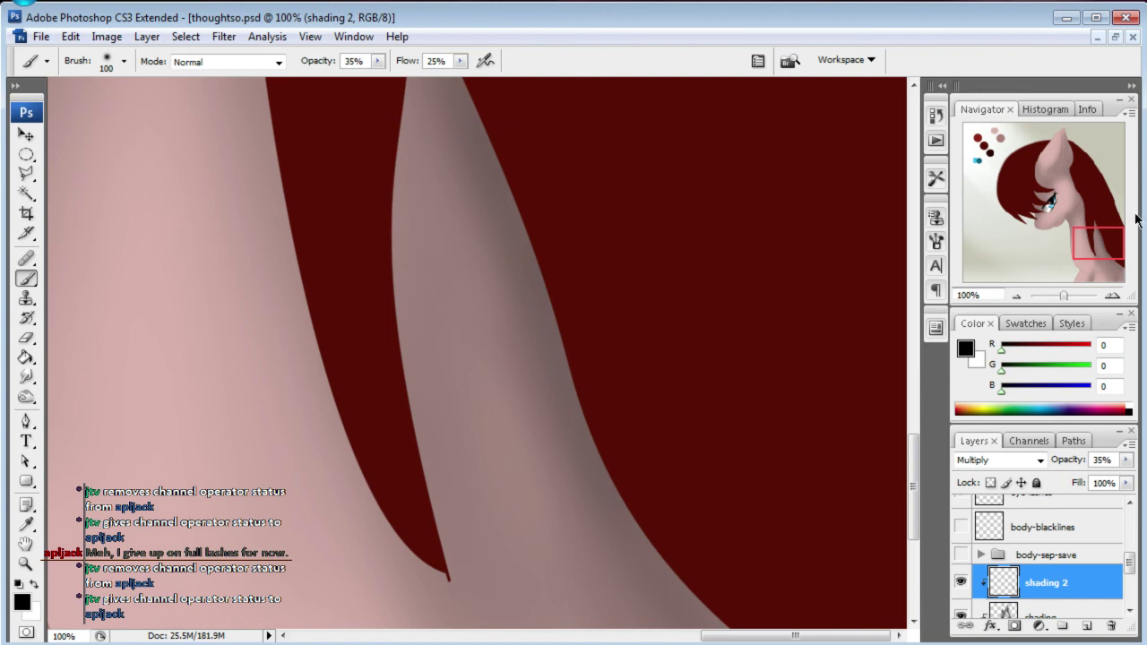
pyautogui.moveTo(1115, 242); pyautogui.dragTo(1123, 265)
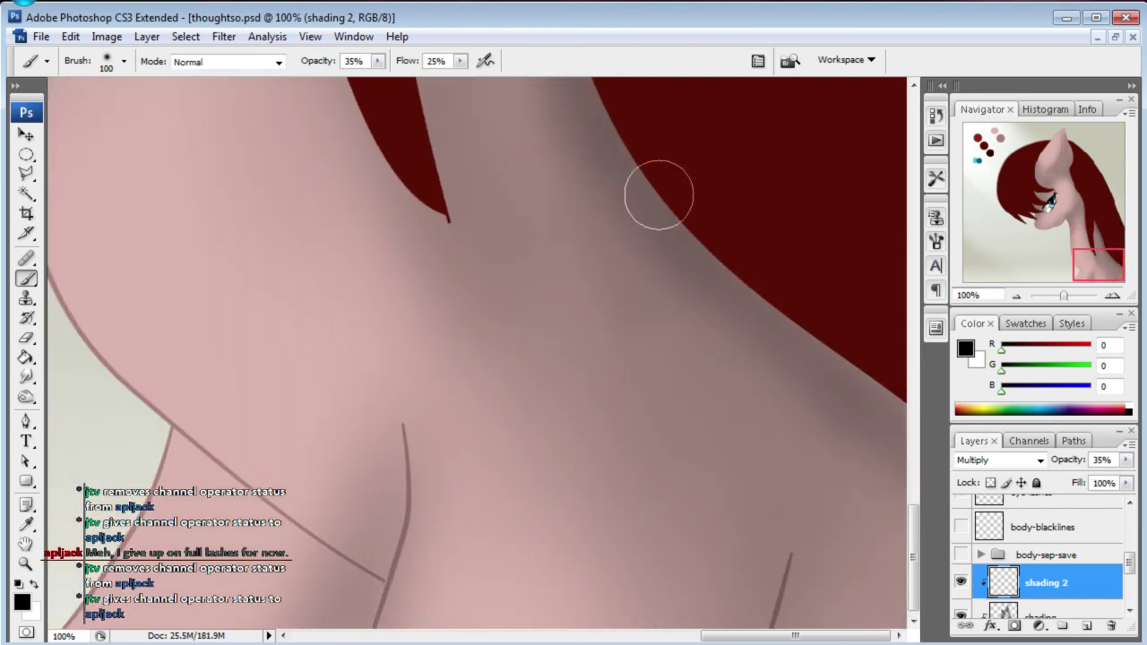
pyautogui.moveTo(1045, 251); pyautogui.dragTo(1122, 296)
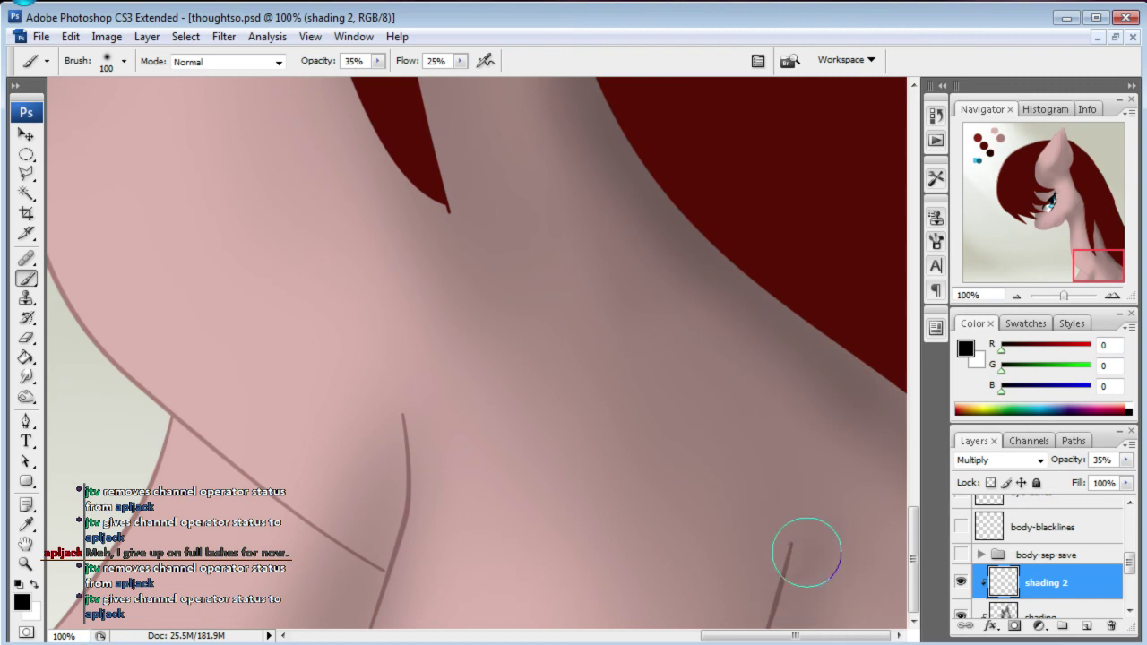
pyautogui.moveTo(809, 444); pyautogui.dragTo(801, 394)
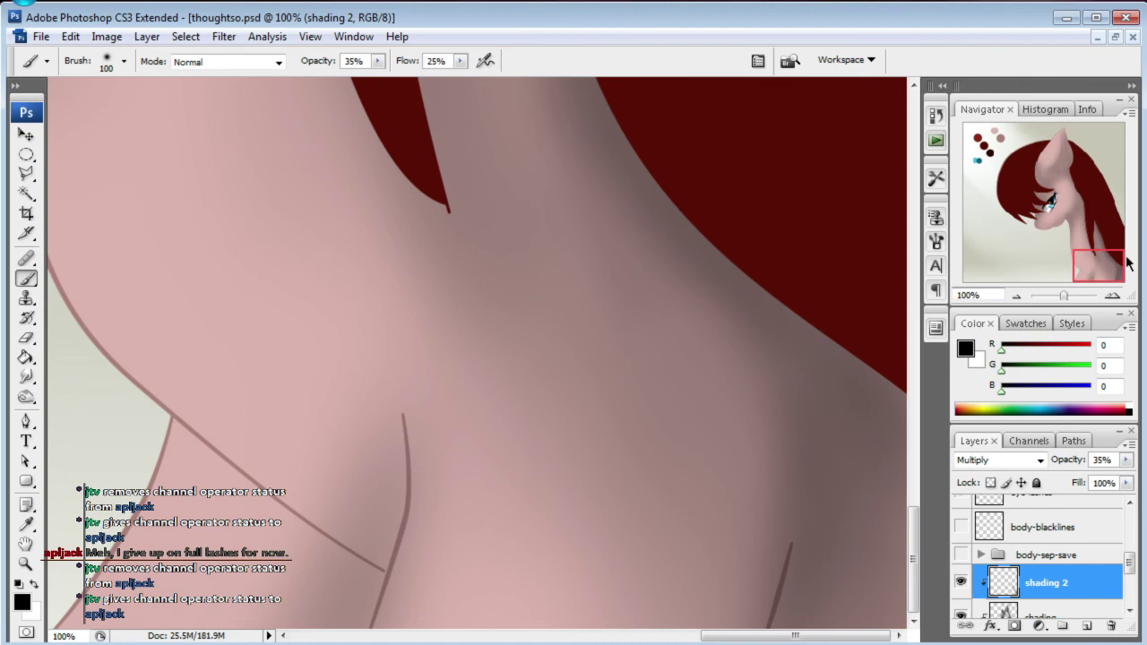
pyautogui.moveTo(1101, 243); pyautogui.dragTo(1099, 235)
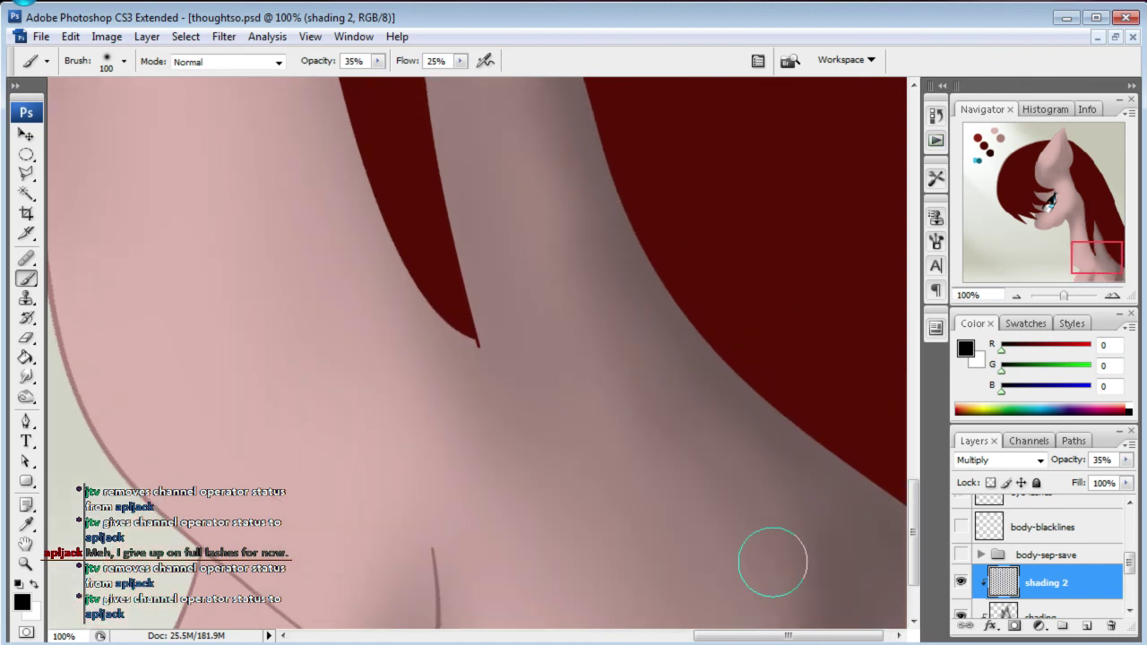
# - Erase excess shading near the mane tip, then reshade the neck along the mane edge
pyautogui.click(25, 336)
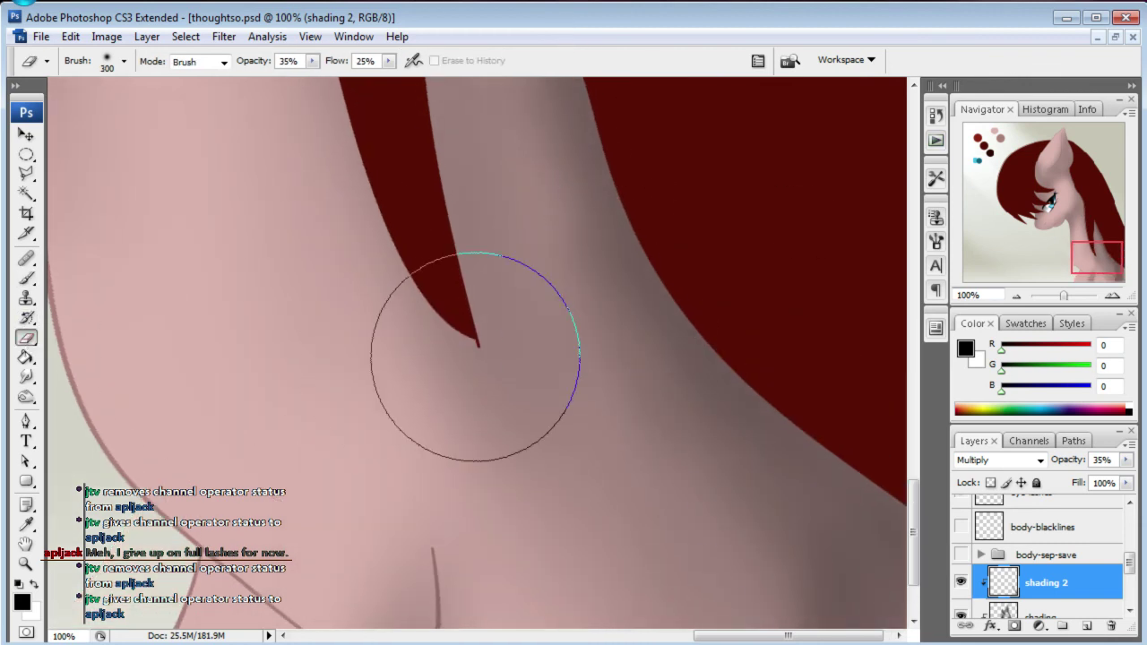
pyautogui.moveTo(1111, 267); pyautogui.dragTo(1114, 275)
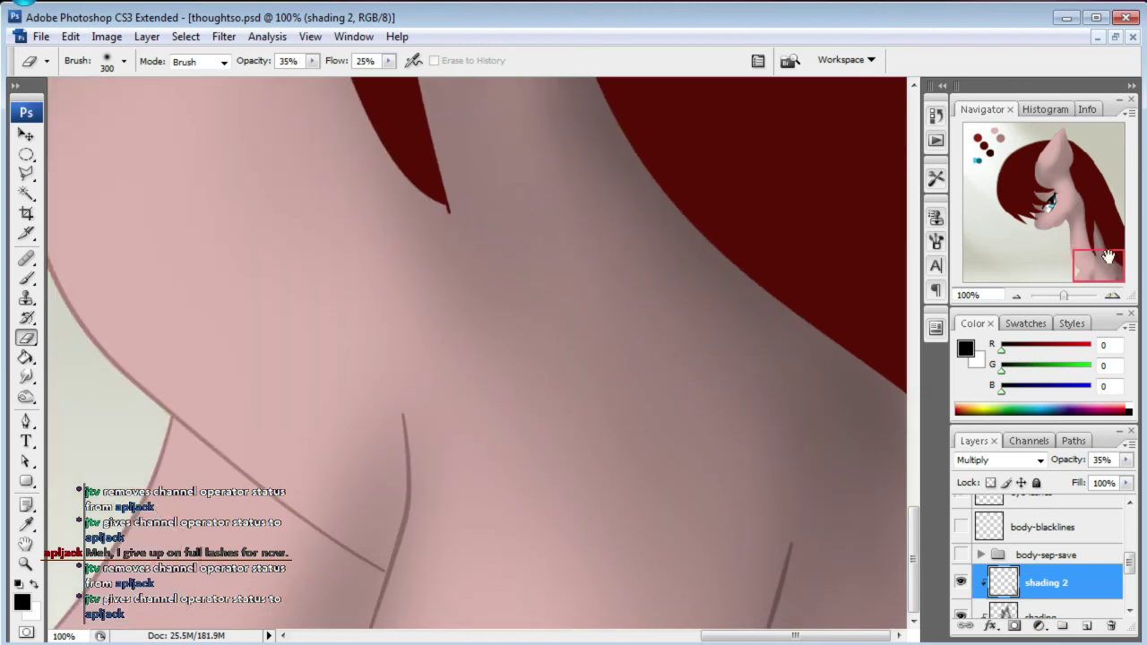
pyautogui.moveTo(1109, 257); pyautogui.dragTo(1102, 202)
pyautogui.click(26, 279)
pyautogui.moveTo(331, 159); pyautogui.dragTo(320, 225)
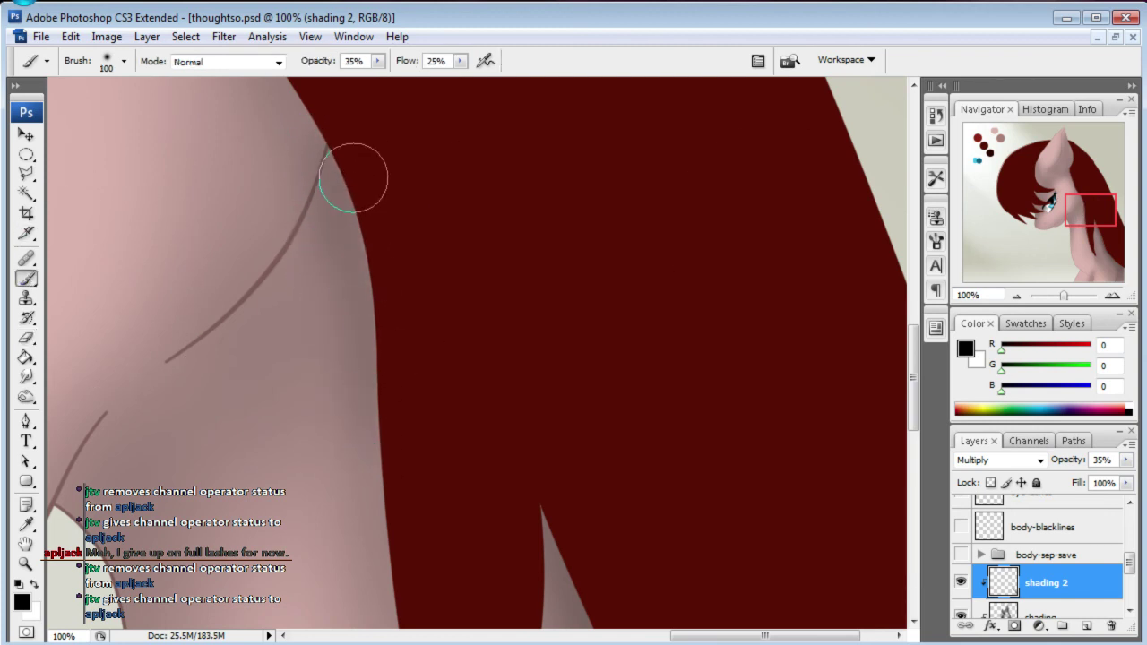
# - Darken the shading along the mane edge, the neck and between chin and neck
pyautogui.moveTo(333, 187); pyautogui.dragTo(328, 274)
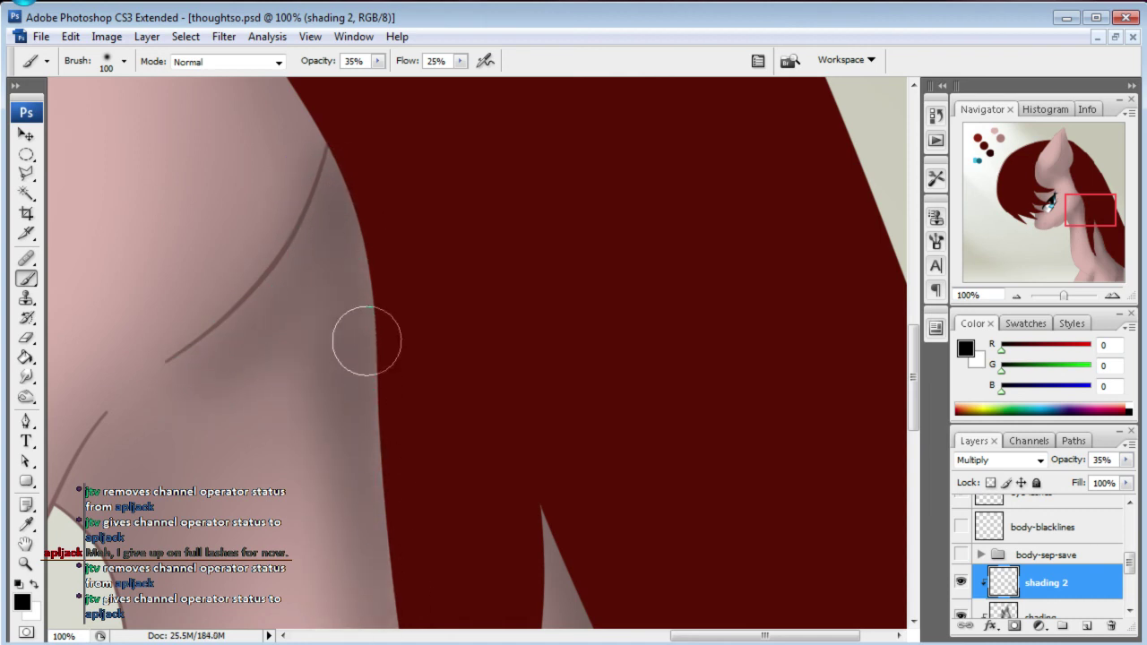
pyautogui.moveTo(243, 397); pyautogui.dragTo(458, 169)
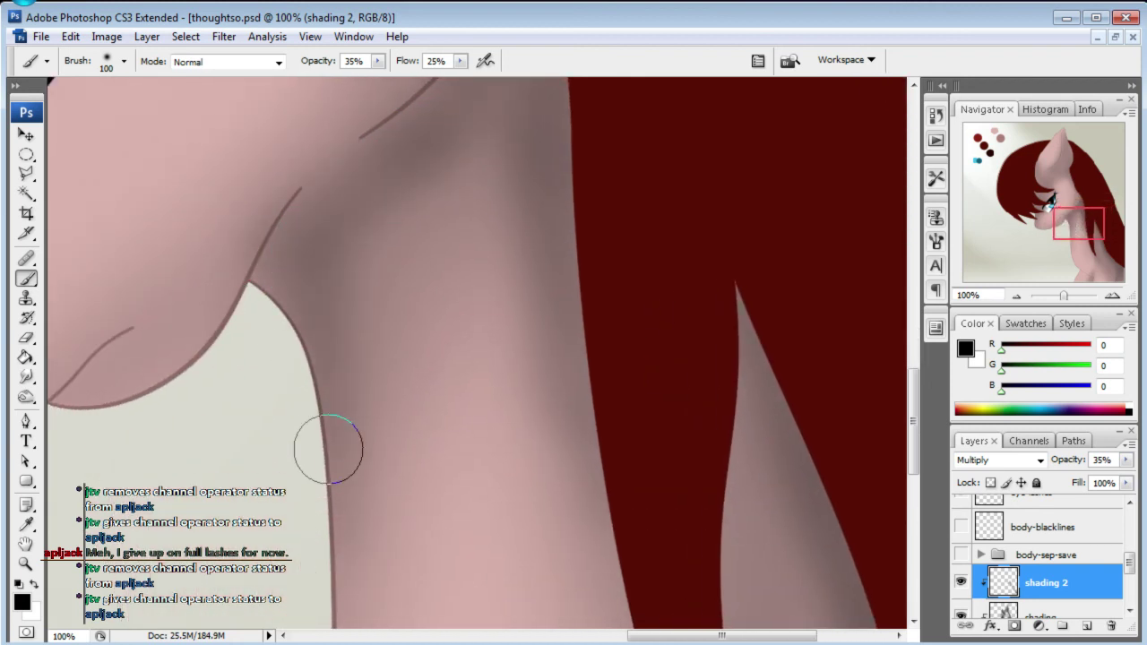
pyautogui.moveTo(429, 144); pyautogui.dragTo(468, 126)
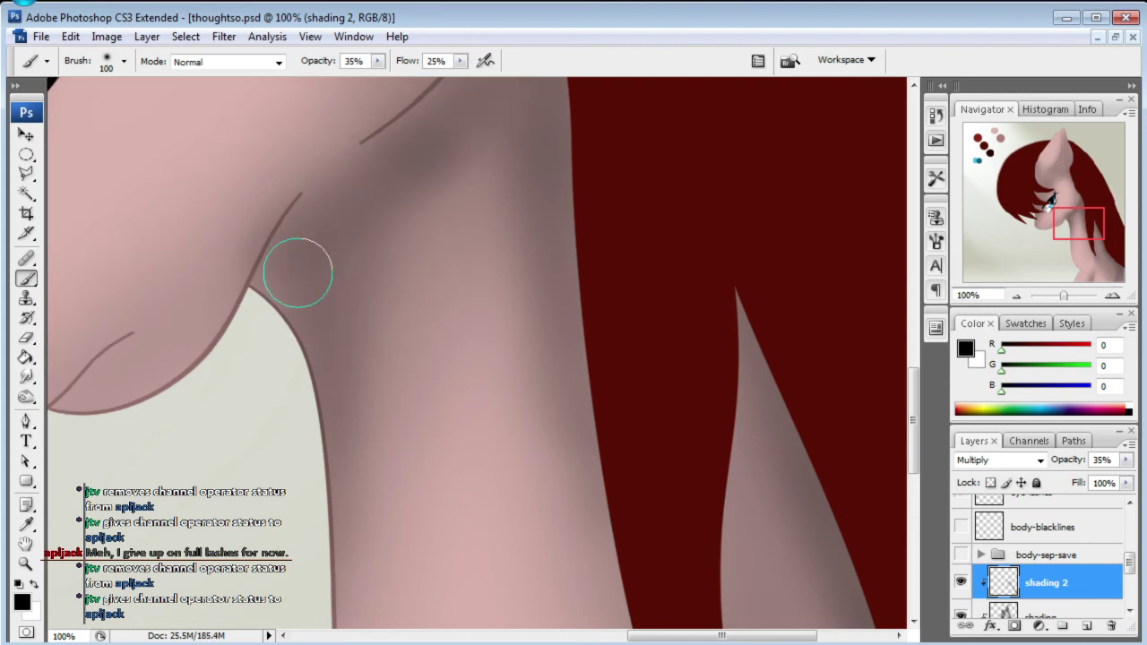
pyautogui.moveTo(268, 239)
pyautogui.mouseDown()
pyautogui.moveTo(89, 397)
pyautogui.moveTo(332, 159)
pyautogui.moveTo(159, 377)
pyautogui.moveTo(232, 266)
pyautogui.mouseUp()
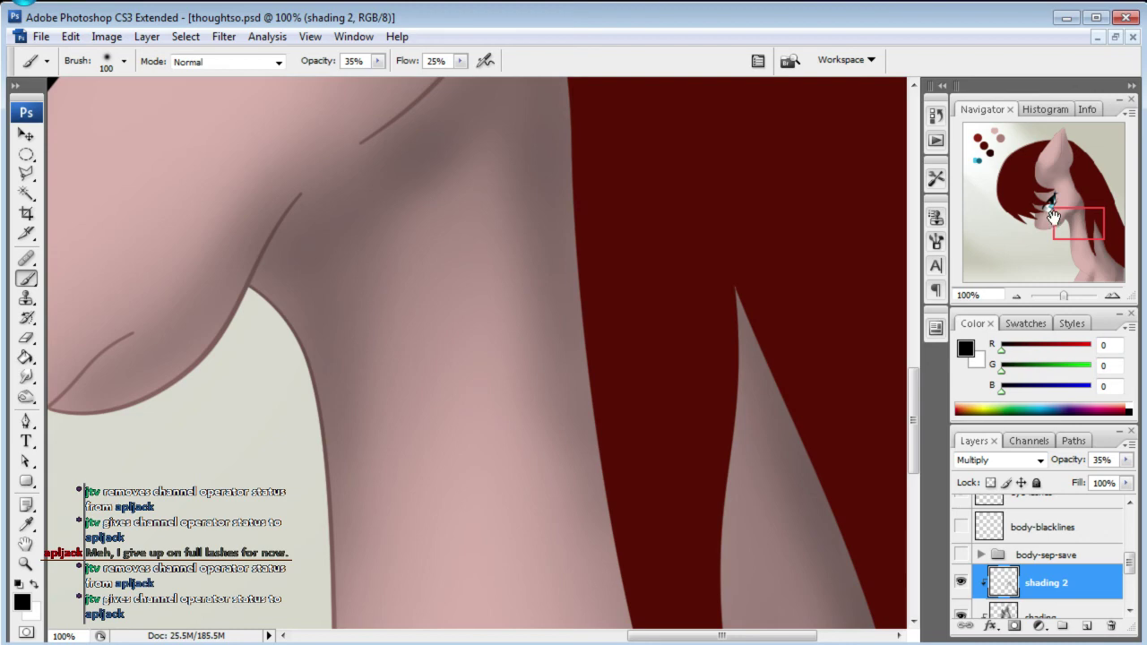
# - Dab shading near the mane edge and darken the crease where the ear meets the head
pyautogui.moveTo(1054, 216); pyautogui.dragTo(1044, 196)
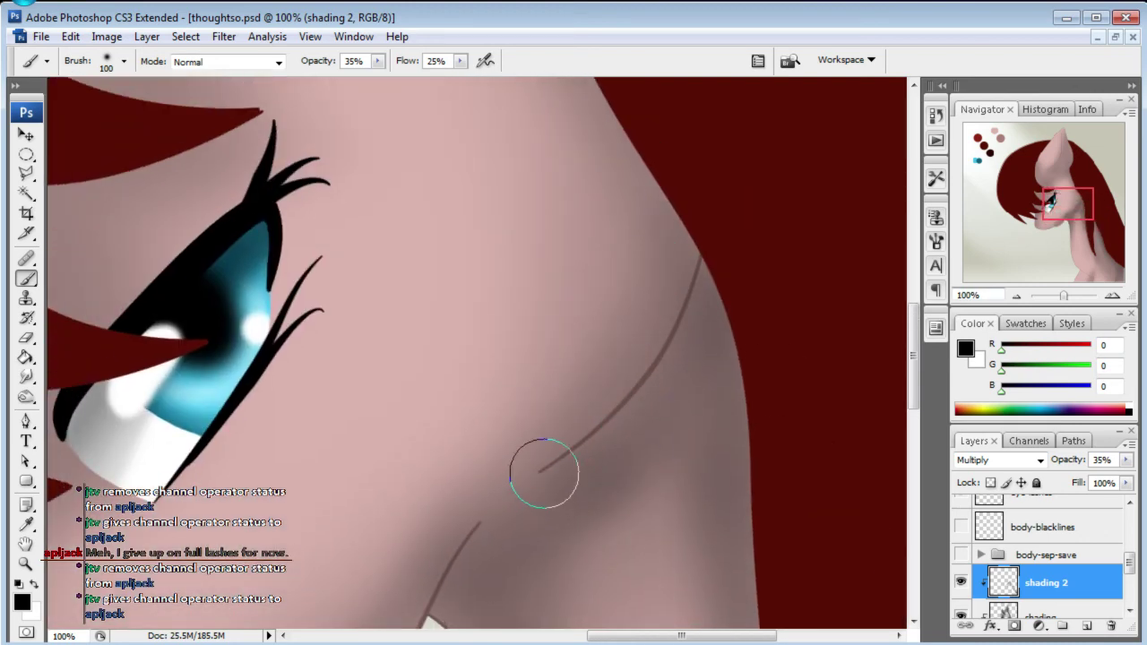
pyautogui.moveTo(1057, 208); pyautogui.dragTo(1076, 186)
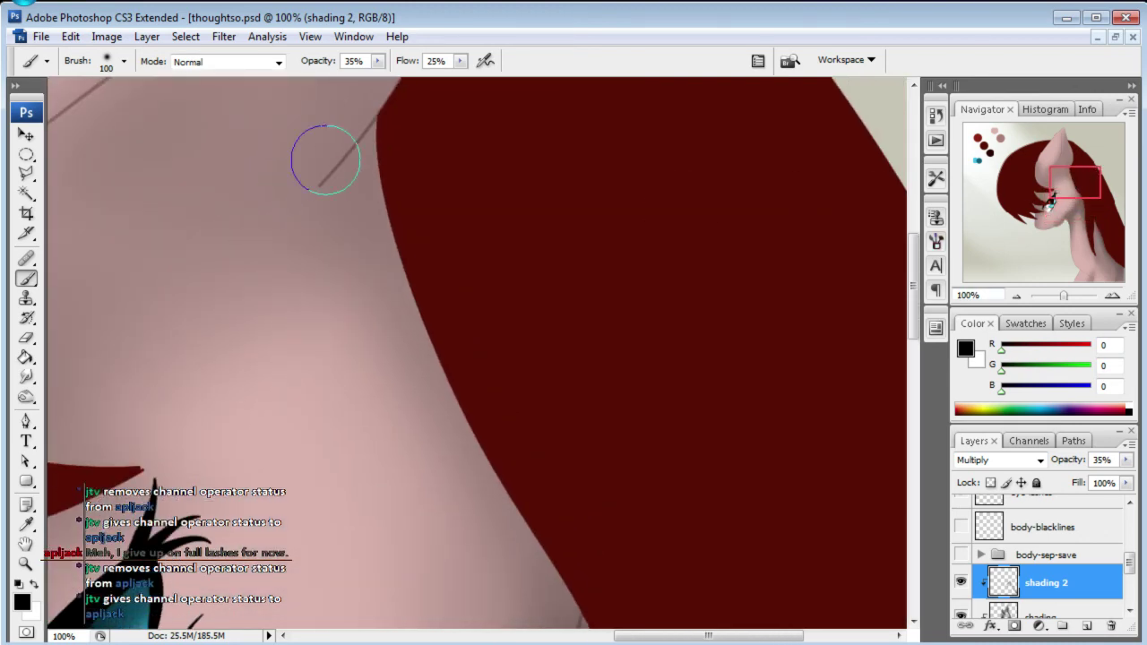
pyautogui.click(310, 186)
pyautogui.moveTo(1078, 214)
pyautogui.mouseDown()
pyautogui.moveTo(1075, 166)
pyautogui.moveTo(1068, 178)
pyautogui.mouseUp()
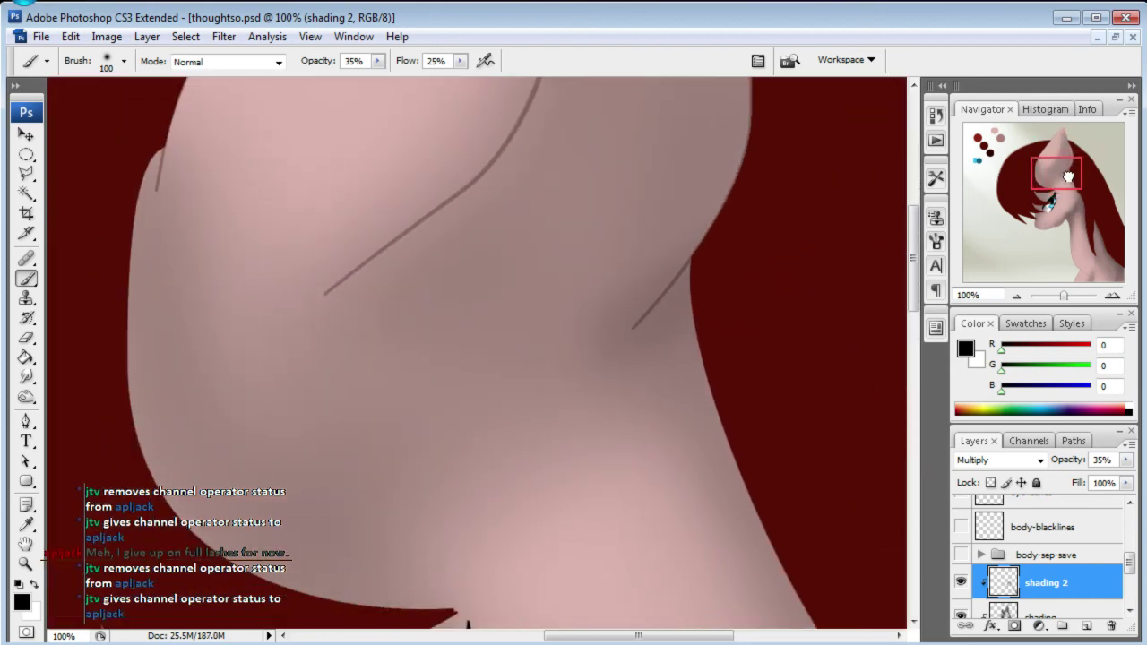
pyautogui.moveTo(607, 356); pyautogui.dragTo(640, 335)
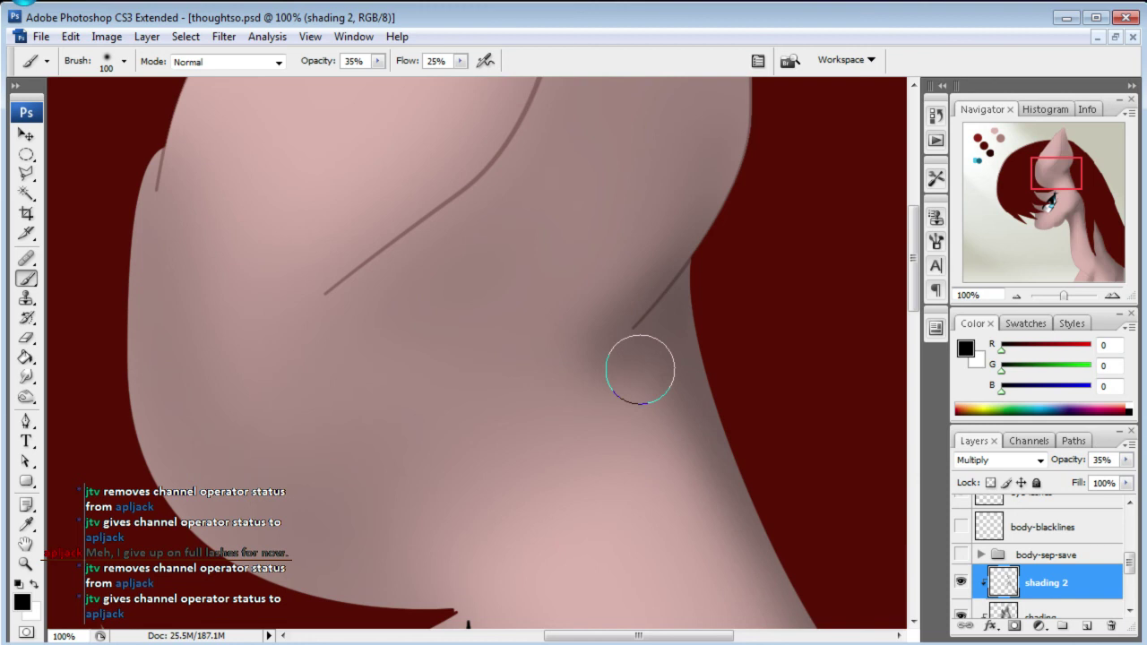
pyautogui.click(1068, 186)
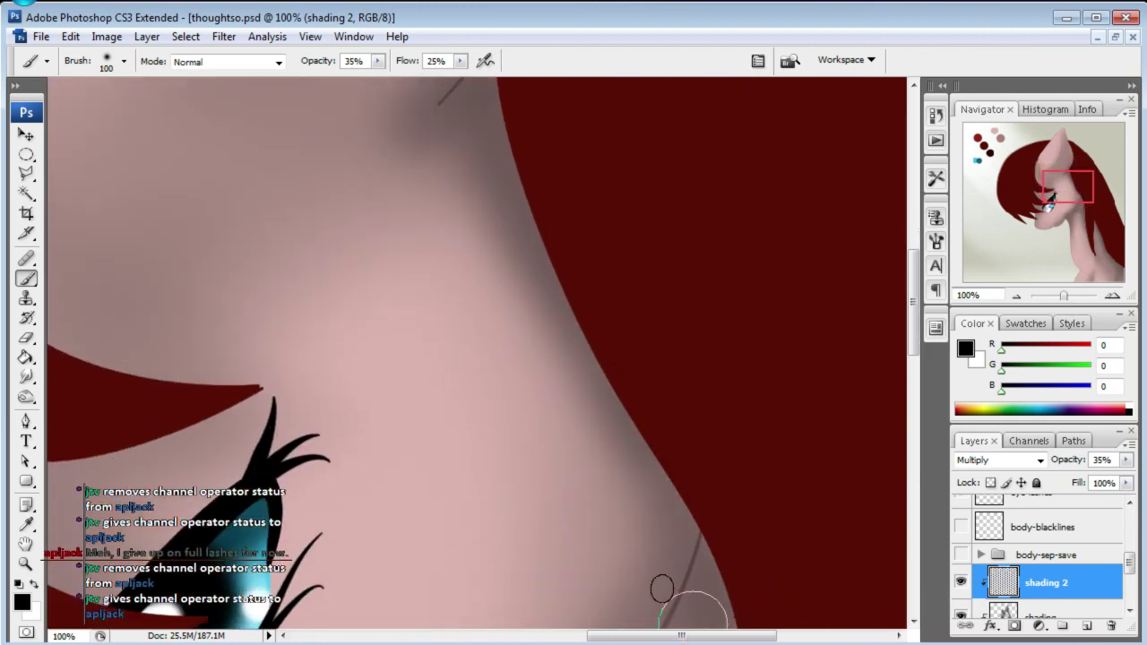
# - Darken the shadow along the hair edge down toward the eye
pyautogui.moveTo(1063, 231); pyautogui.dragTo(1076, 183)
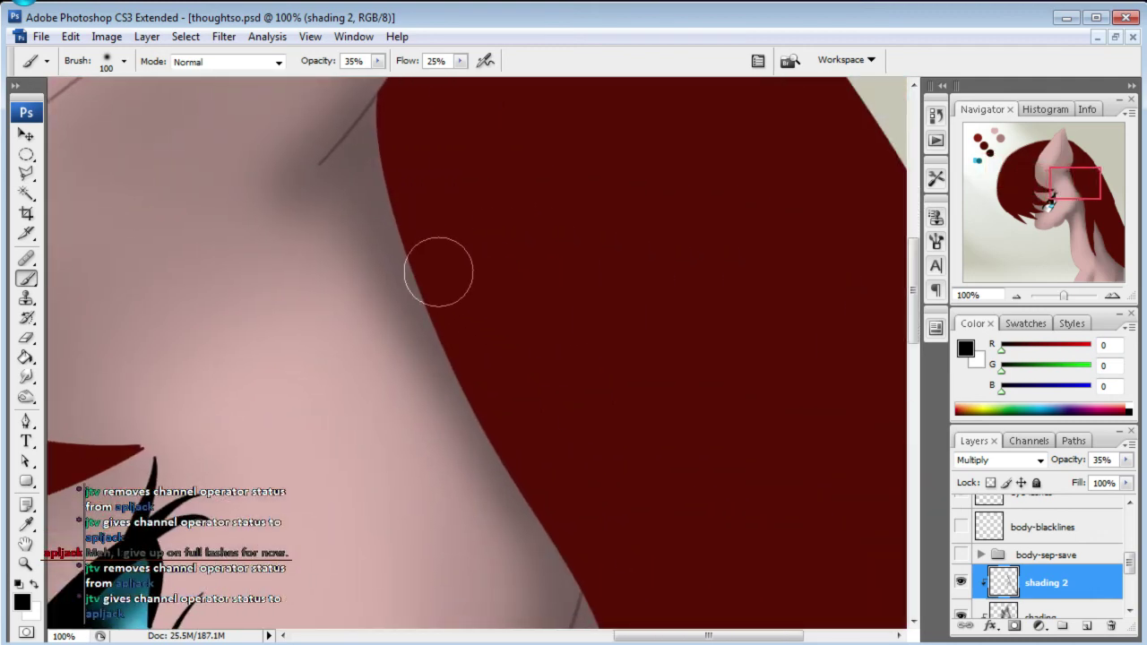
pyautogui.moveTo(438, 272); pyautogui.dragTo(412, 331)
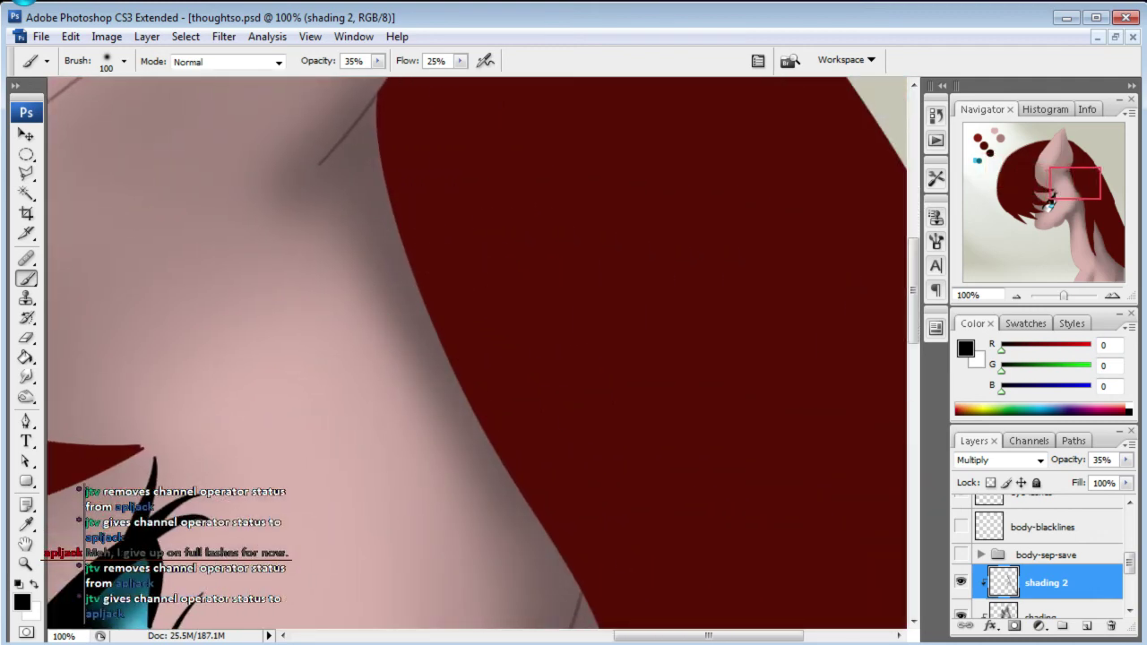
pyautogui.moveTo(1045, 212); pyautogui.dragTo(975, 212)
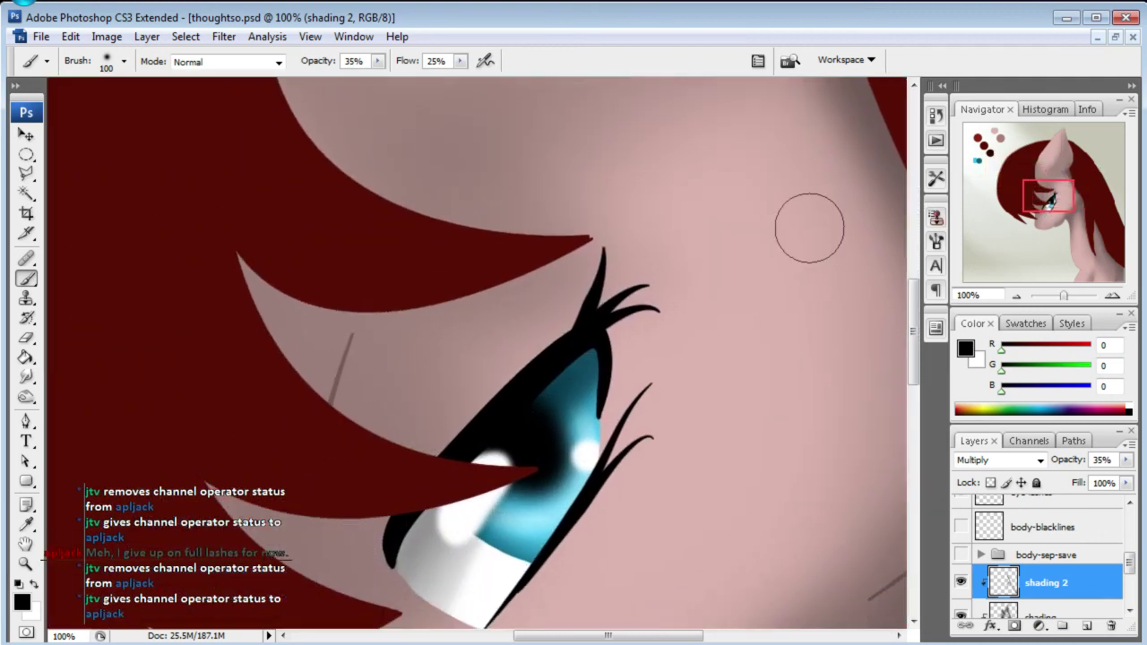
pyautogui.moveTo(269, 358); pyautogui.dragTo(409, 482)
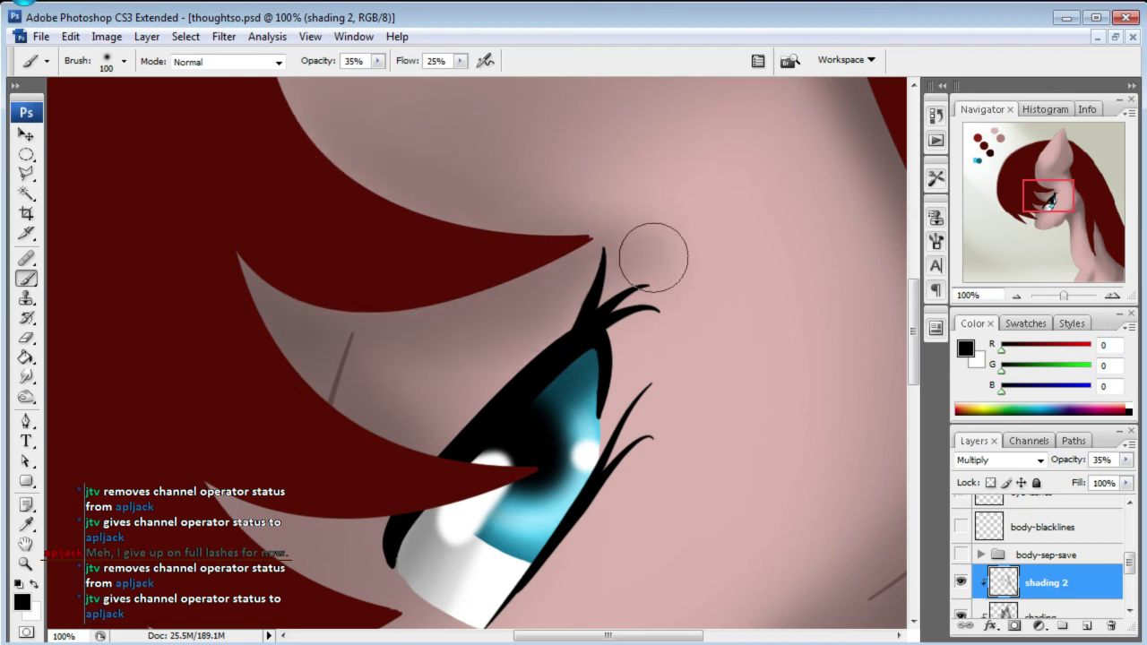
# - Shade near the eye corner and add a faint shadow below the eye white, then switch to the Eraser
pyautogui.scroll(3, 294, 146)
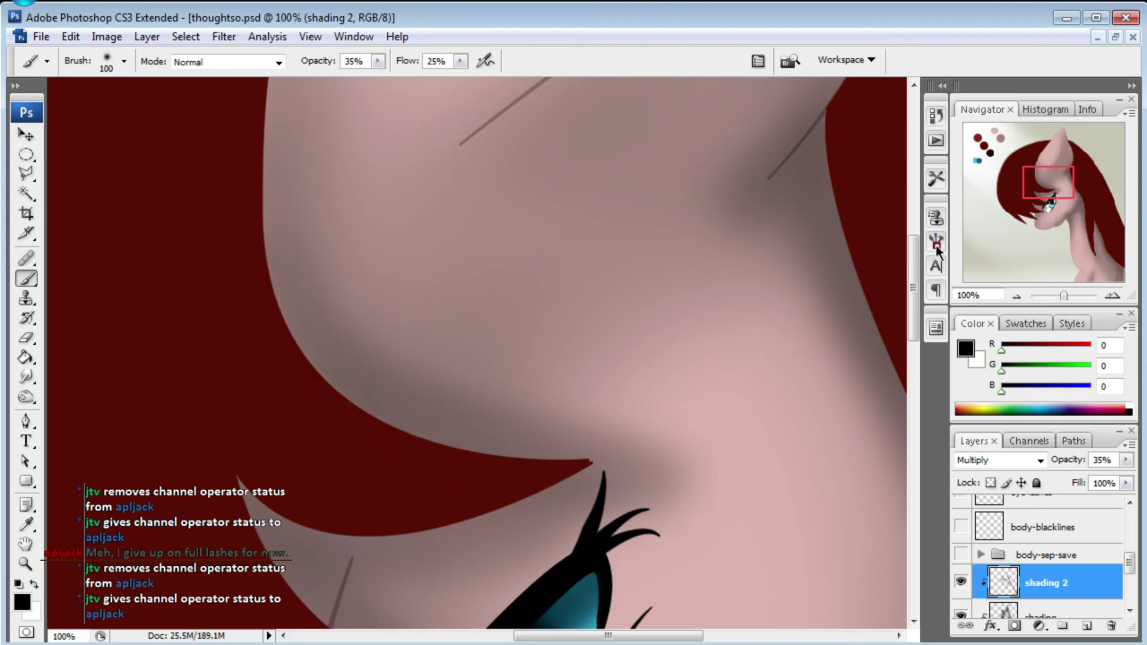
pyautogui.scroll(3, 627, 269)
pyautogui.scroll(3, 448, 251)
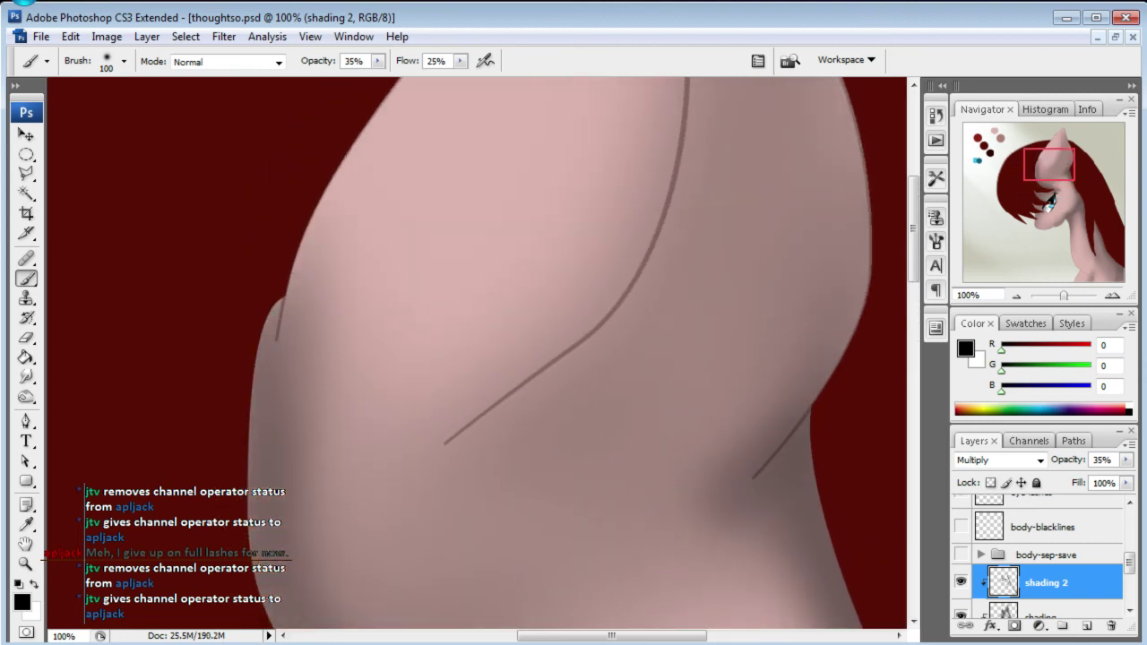
pyautogui.moveTo(1042, 211); pyautogui.dragTo(1061, 192)
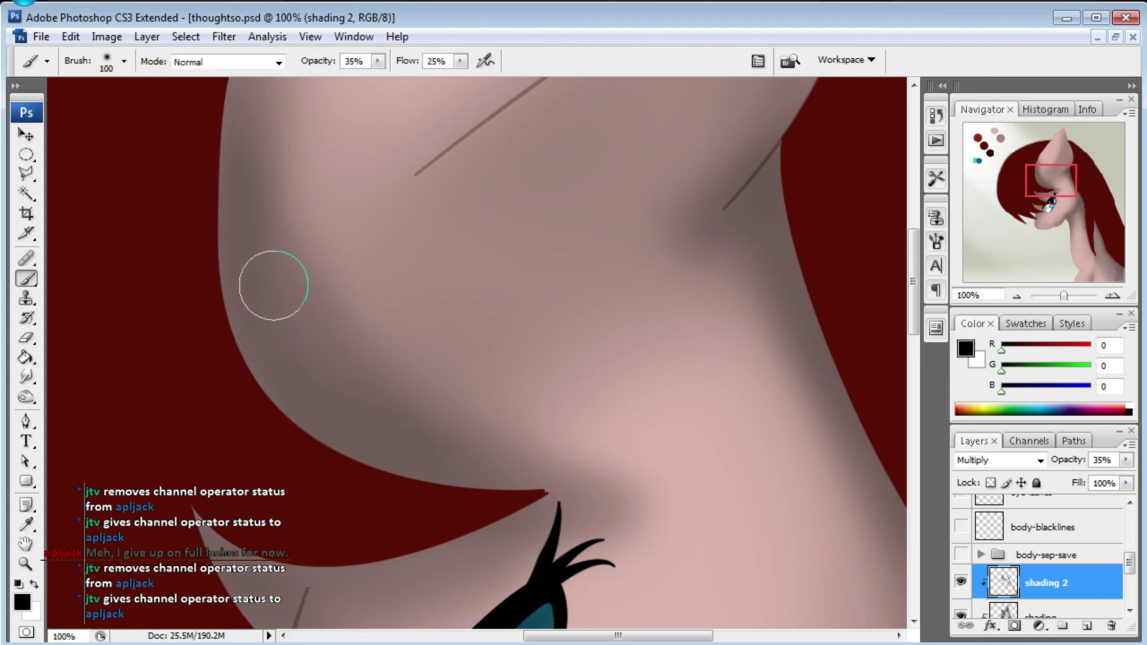
pyautogui.moveTo(1024, 199); pyautogui.dragTo(1038, 212)
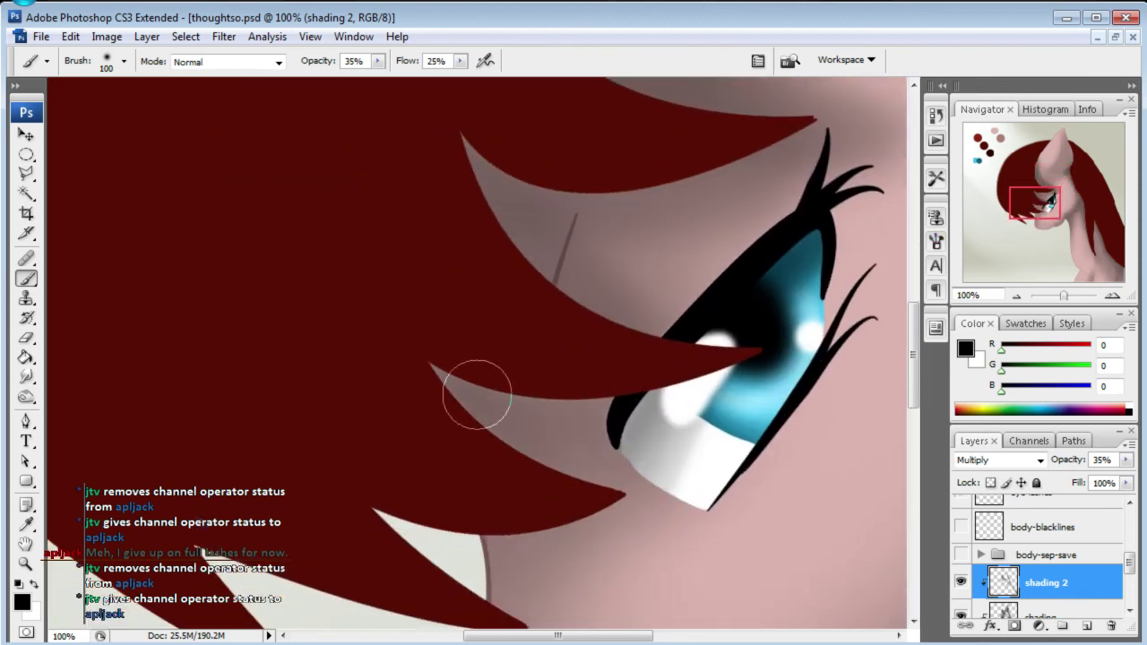
pyautogui.moveTo(738, 333); pyautogui.dragTo(696, 328)
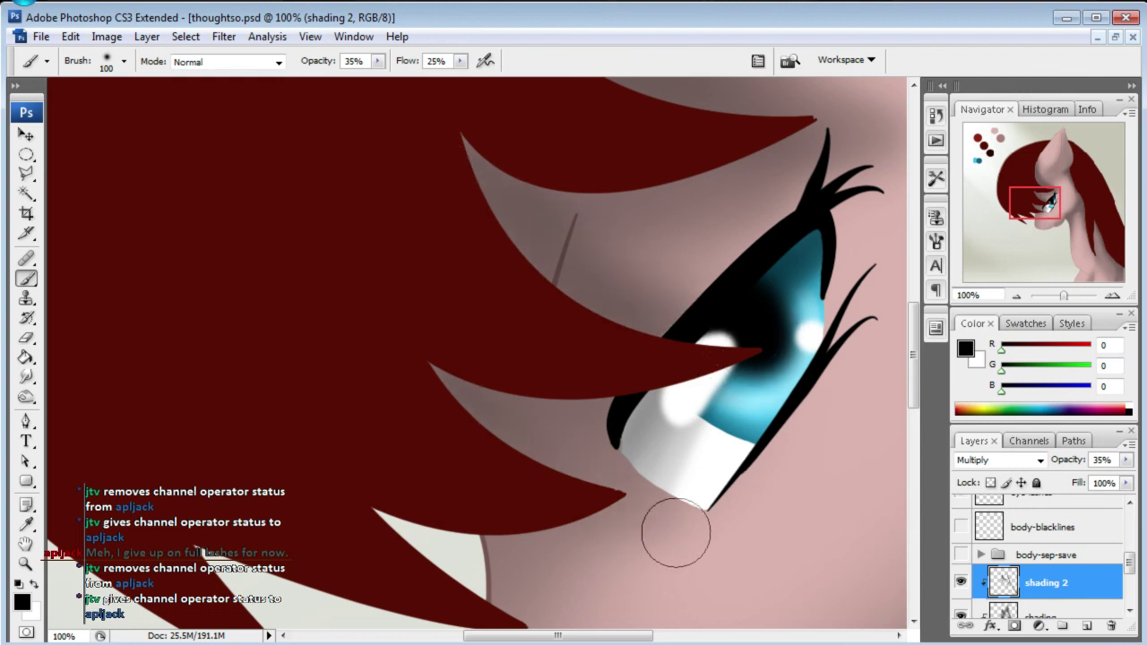
pyautogui.moveTo(749, 502); pyautogui.dragTo(780, 489)
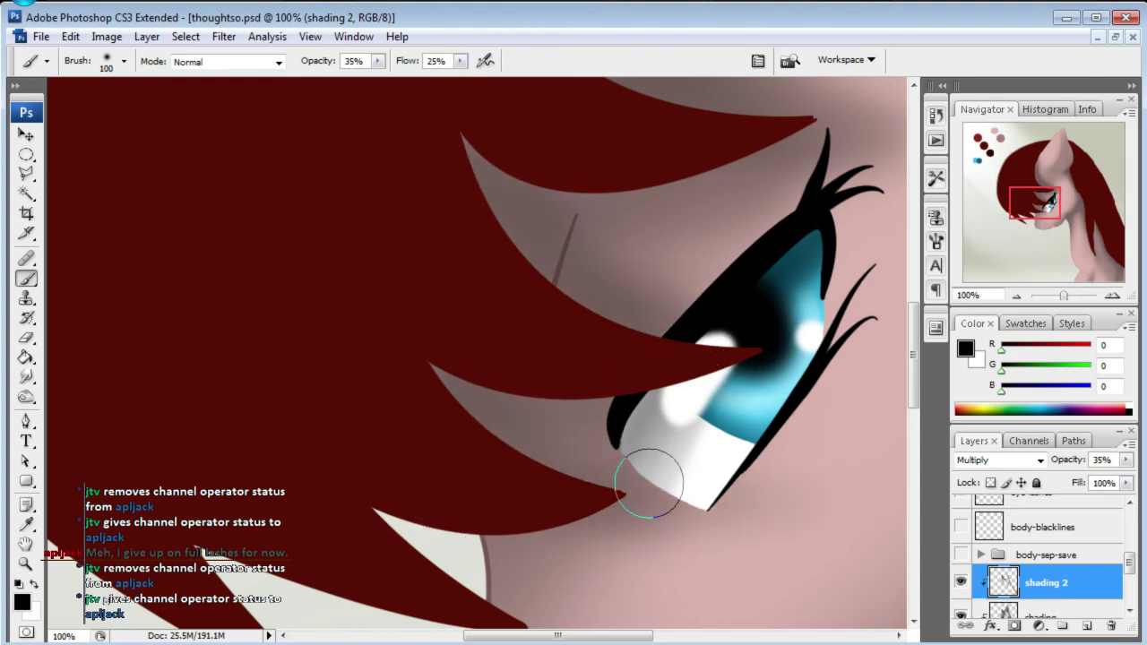
pyautogui.click(26, 337)
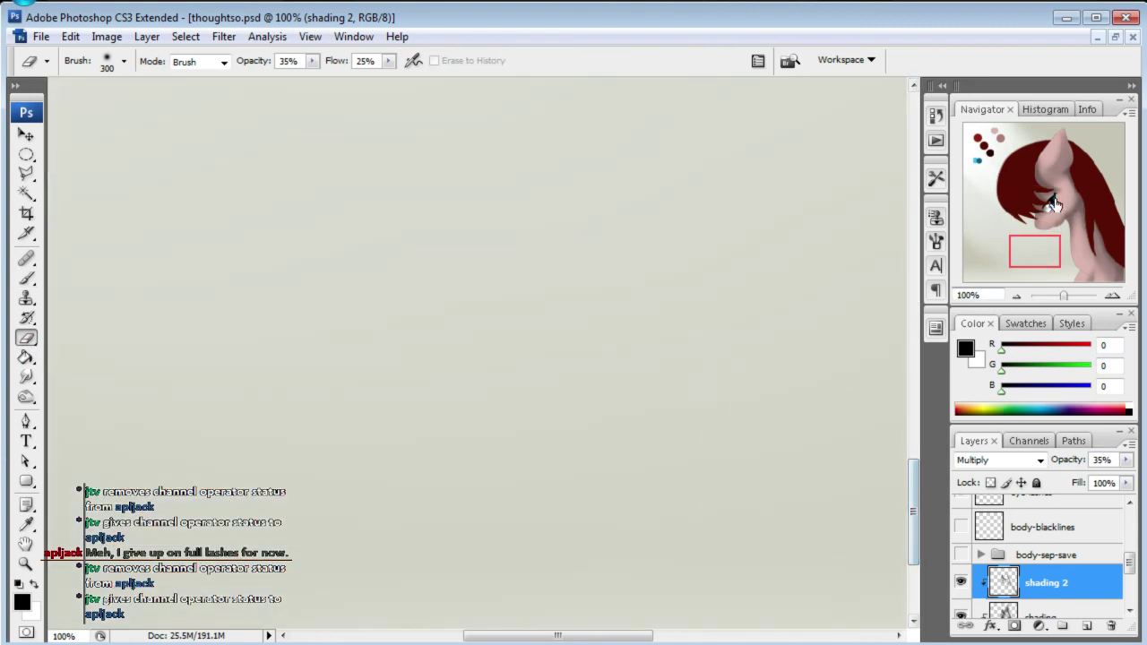
# - Return to the Brush and toggle the shading layers' visibility to compare the face
pyautogui.moveTo(1035, 202); pyautogui.dragTo(1045, 209)
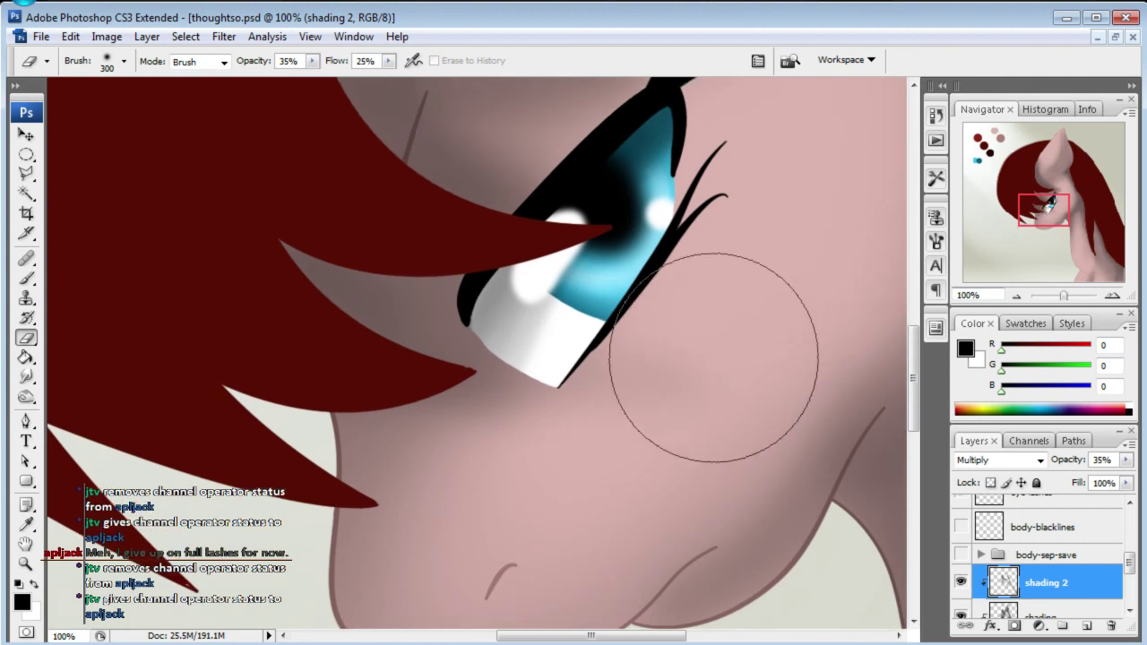
pyautogui.click(26, 278)
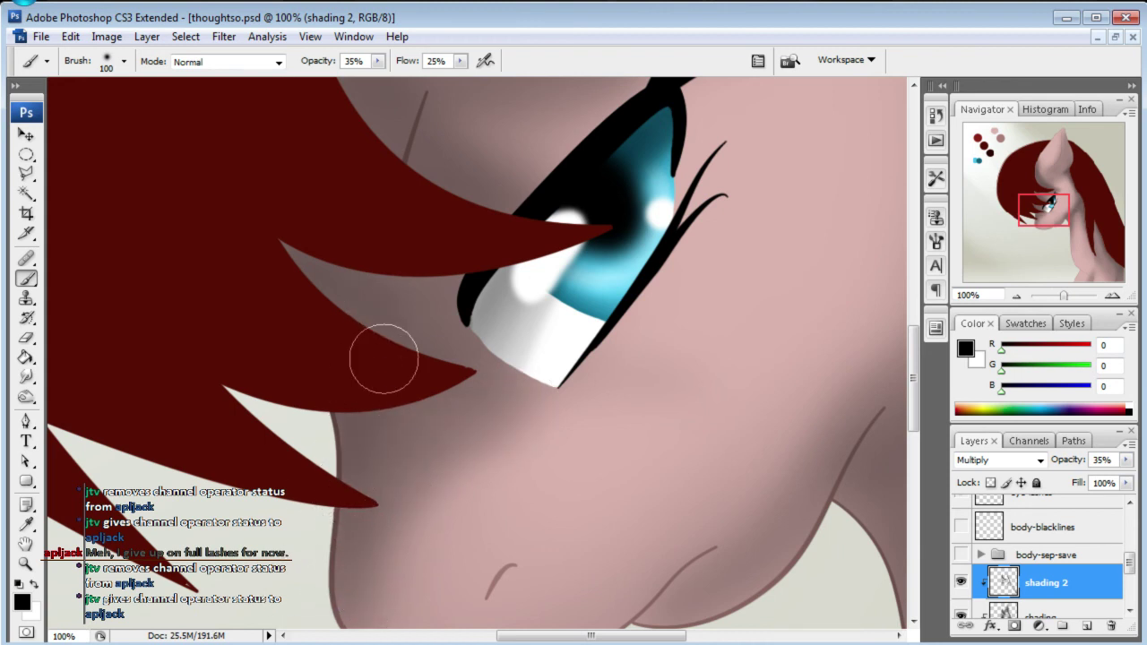
pyautogui.click(961, 582)
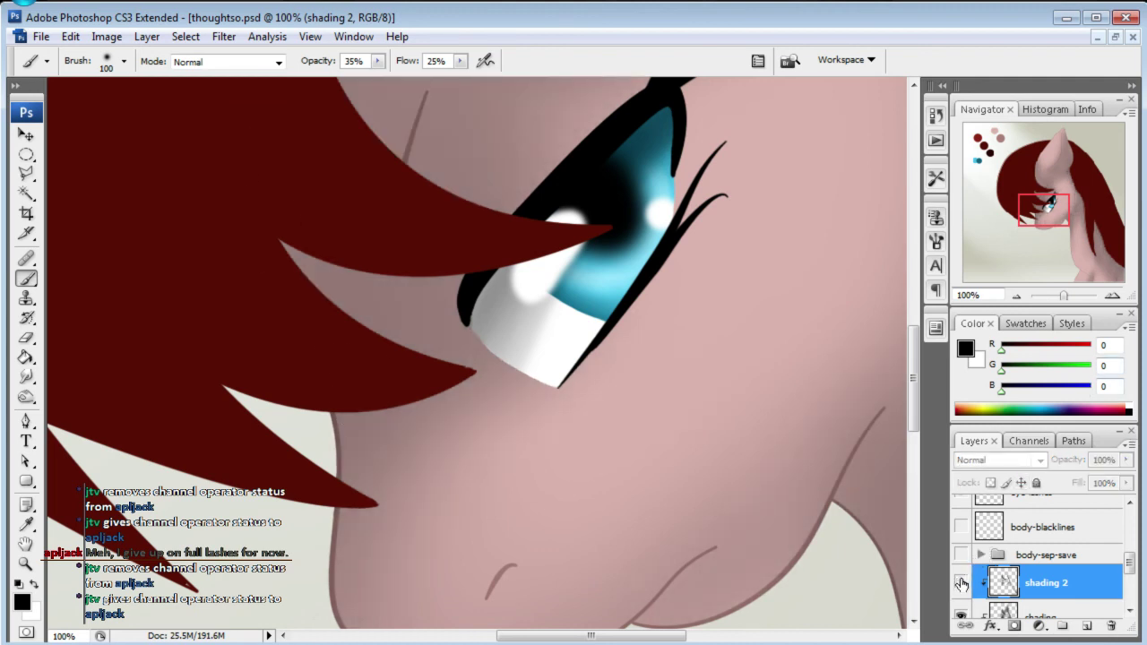
pyautogui.click(961, 583)
pyautogui.click(961, 615)
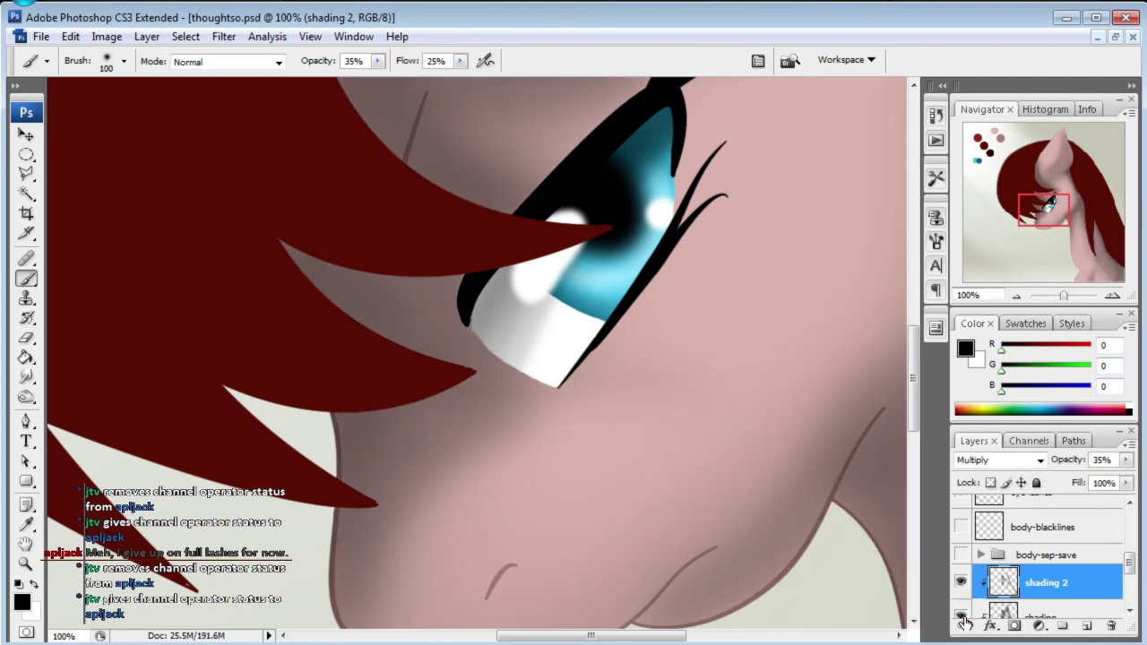
# - Zoom to 50% in the Navigator and pan up to the ear and hair
pyautogui.click(984, 294)
pyautogui.write('50')
pyautogui.press('Return')
pyautogui.moveTo(1024, 260)
pyautogui.mouseDown()
pyautogui.moveTo(1044, 176)
pyautogui.moveTo(1047, 205)
pyautogui.moveTo(1042, 159)
pyautogui.mouseUp()
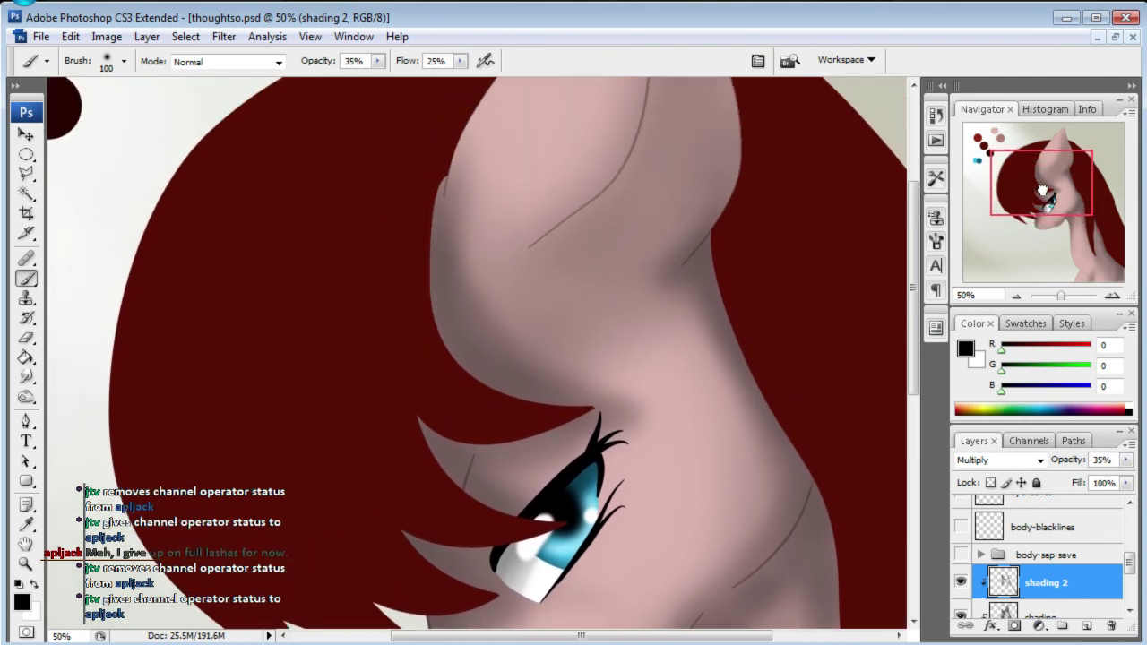
# - Shade softly inside the ear along its inner line
pyautogui.moveTo(1042, 159); pyautogui.dragTo(1053, 159)
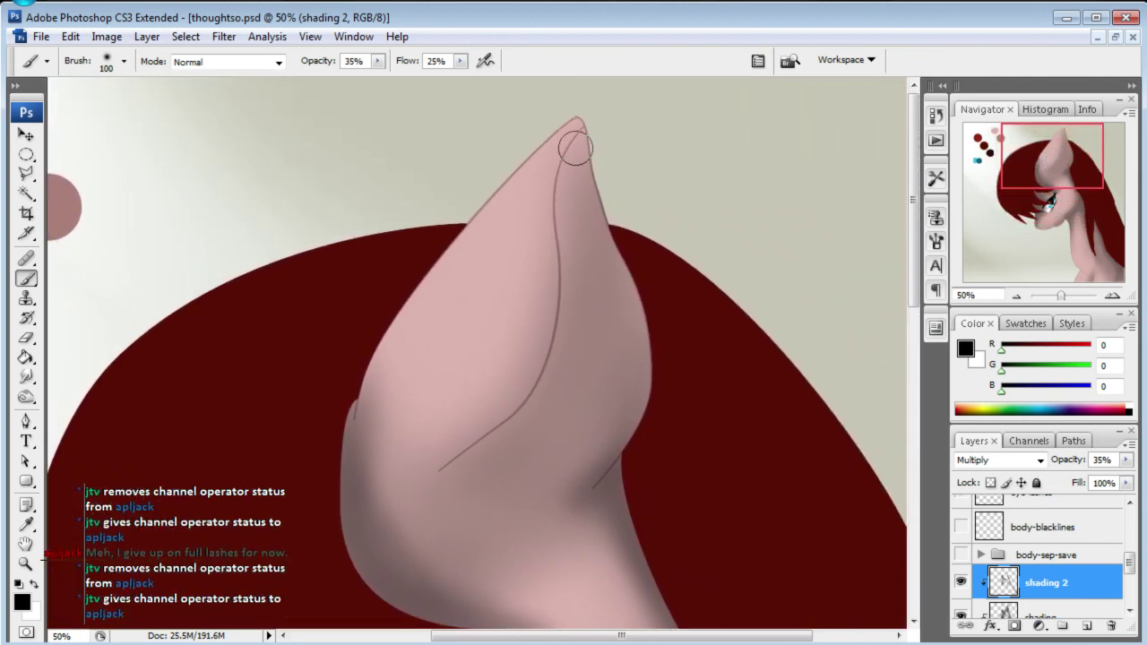
pyautogui.moveTo(566, 172)
pyautogui.mouseDown()
pyautogui.moveTo(564, 302)
pyautogui.moveTo(567, 207)
pyautogui.mouseUp()
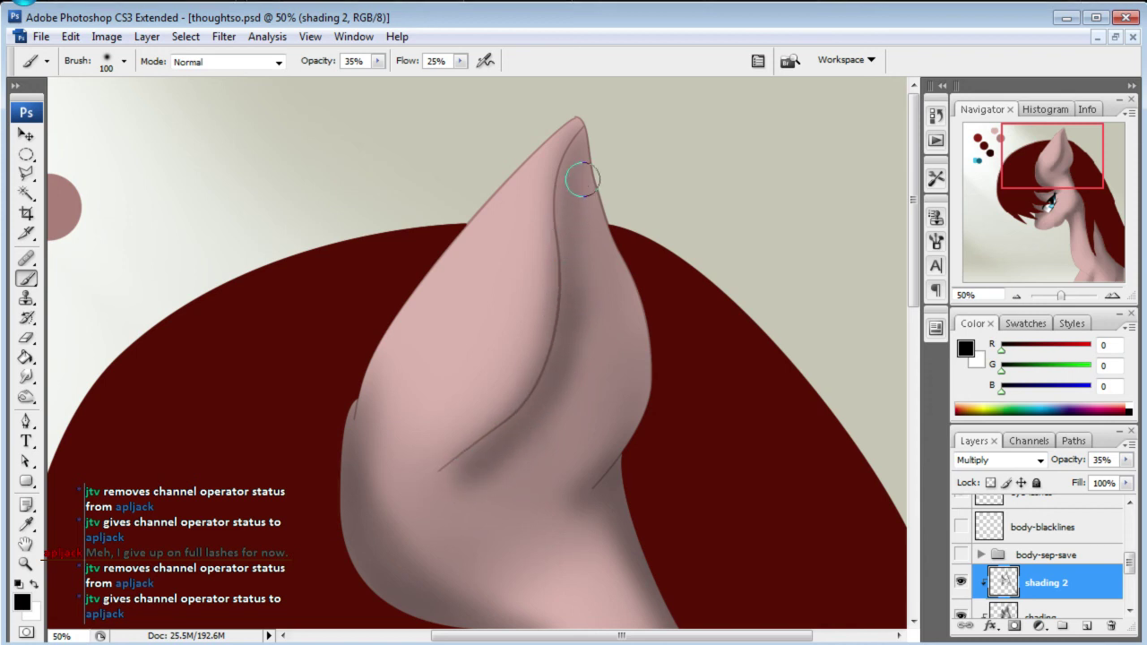
pyautogui.moveTo(582, 187)
pyautogui.mouseDown()
pyautogui.moveTo(592, 248)
pyautogui.moveTo(671, 310)
pyautogui.moveTo(649, 321)
pyautogui.mouseUp()
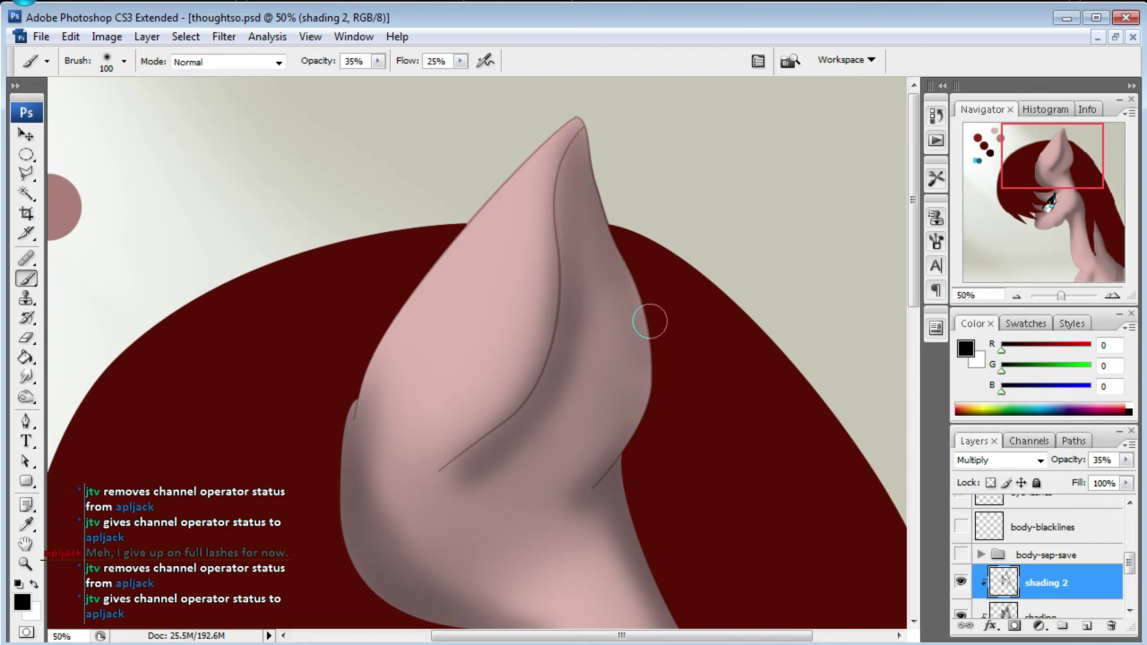
pyautogui.moveTo(600, 234); pyautogui.dragTo(569, 205)
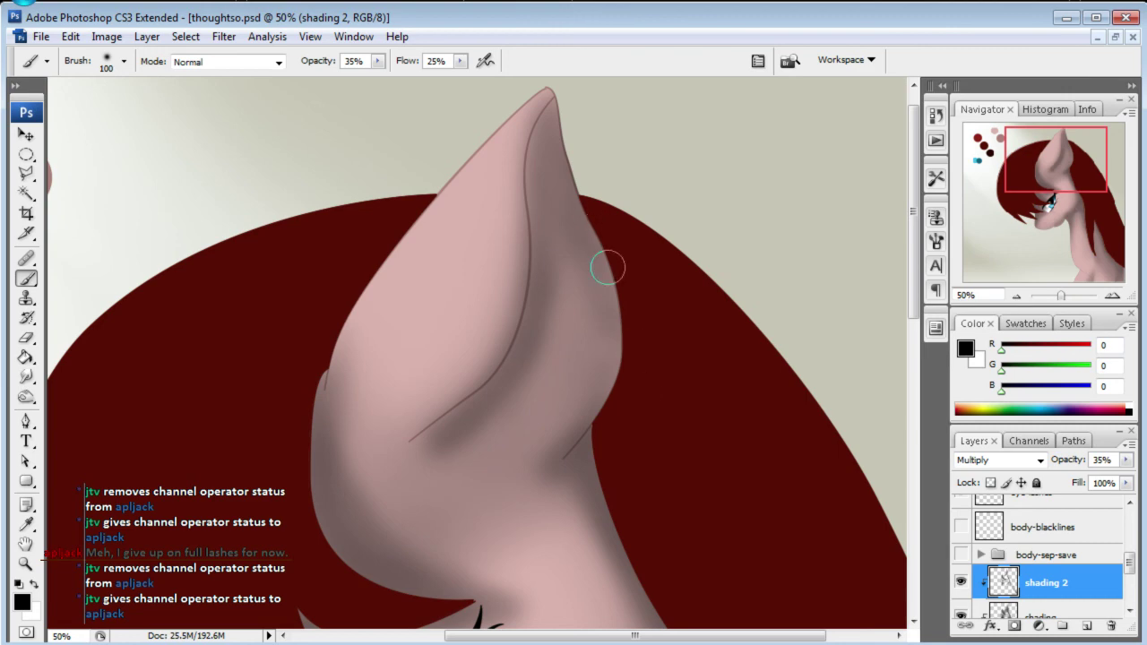
# - Shade the neck along the hair edge and near the neck line, then select the shading layer
pyautogui.moveTo(1067, 171); pyautogui.dragTo(1090, 257)
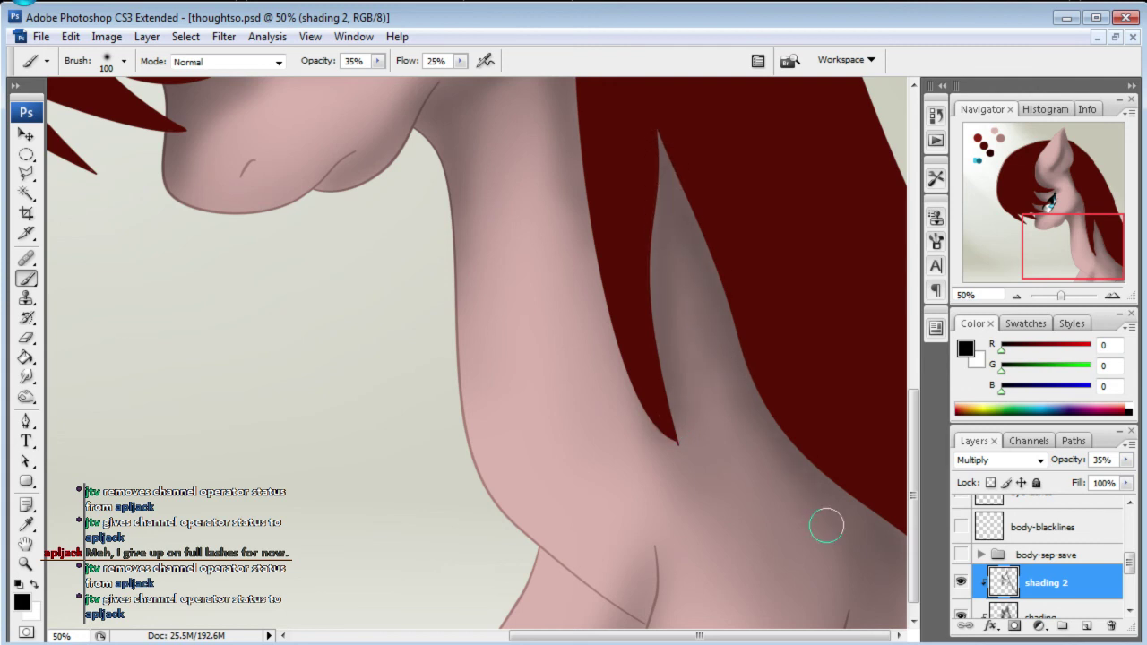
pyautogui.moveTo(895, 532); pyautogui.dragTo(866, 475)
pyautogui.moveTo(1050, 229); pyautogui.dragTo(1052, 232)
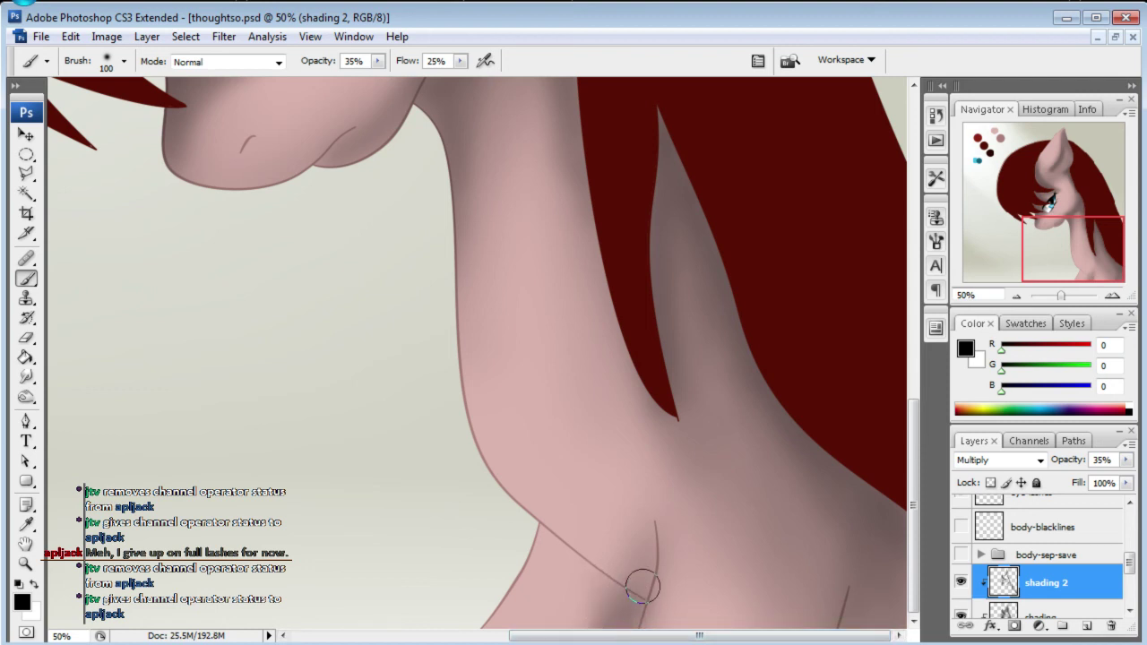
pyautogui.moveTo(557, 526); pyautogui.dragTo(577, 497)
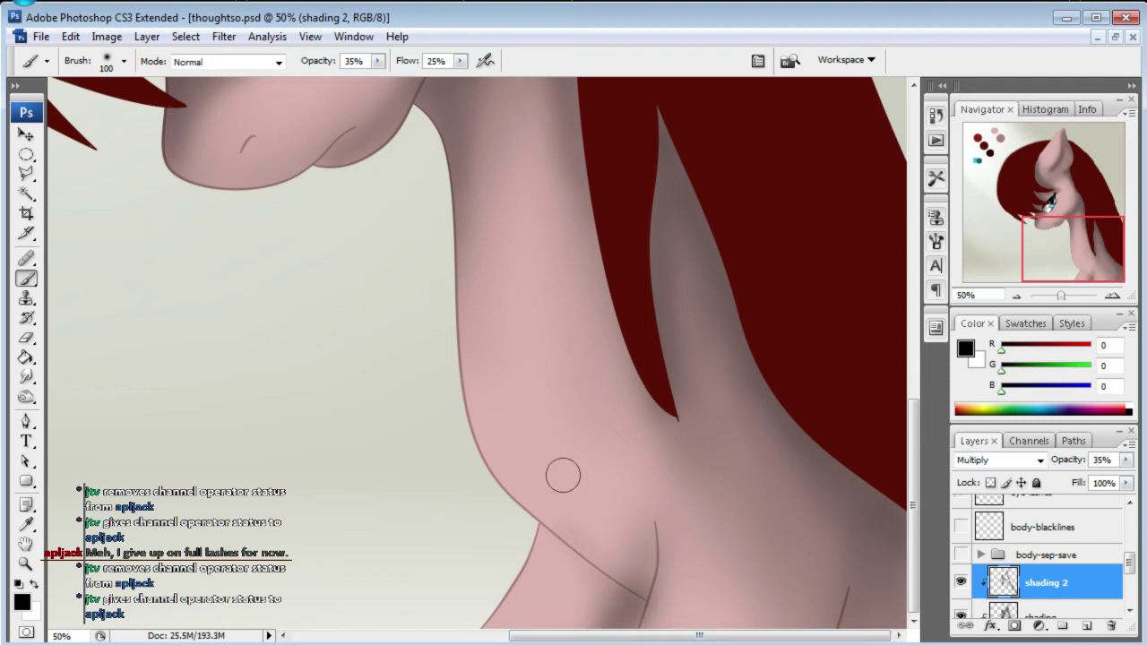
pyautogui.click(1063, 615)
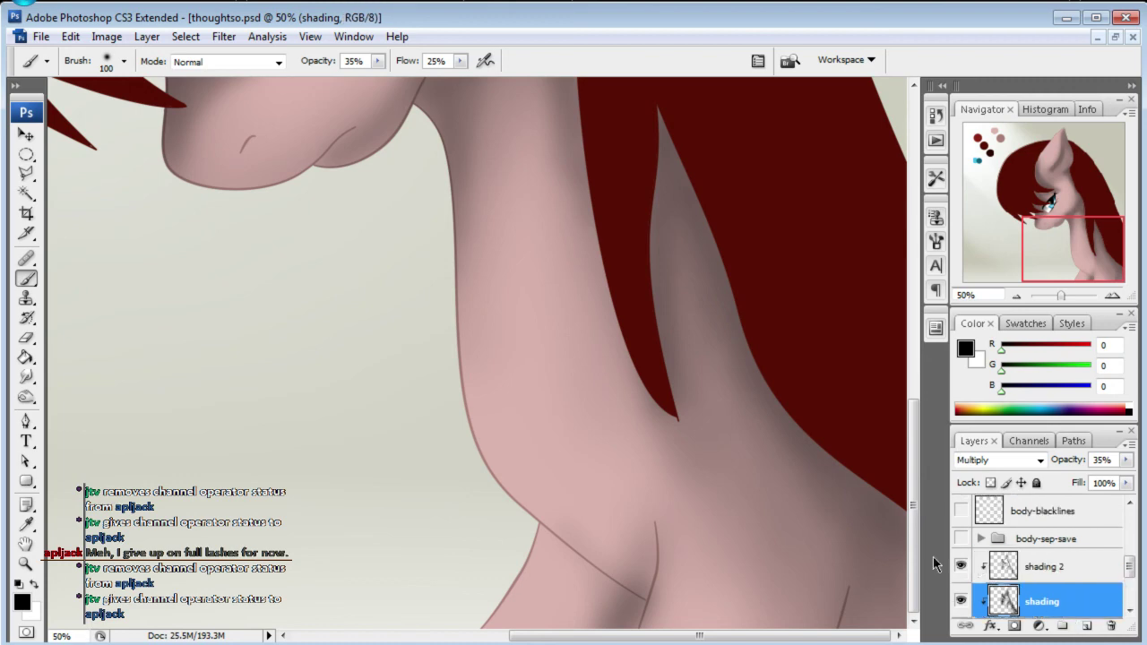
# - Switch to the 300 px soft brush, paint the neck seam shadow, then undo it
pyautogui.click(124, 61)
pyautogui.click(228, 278)
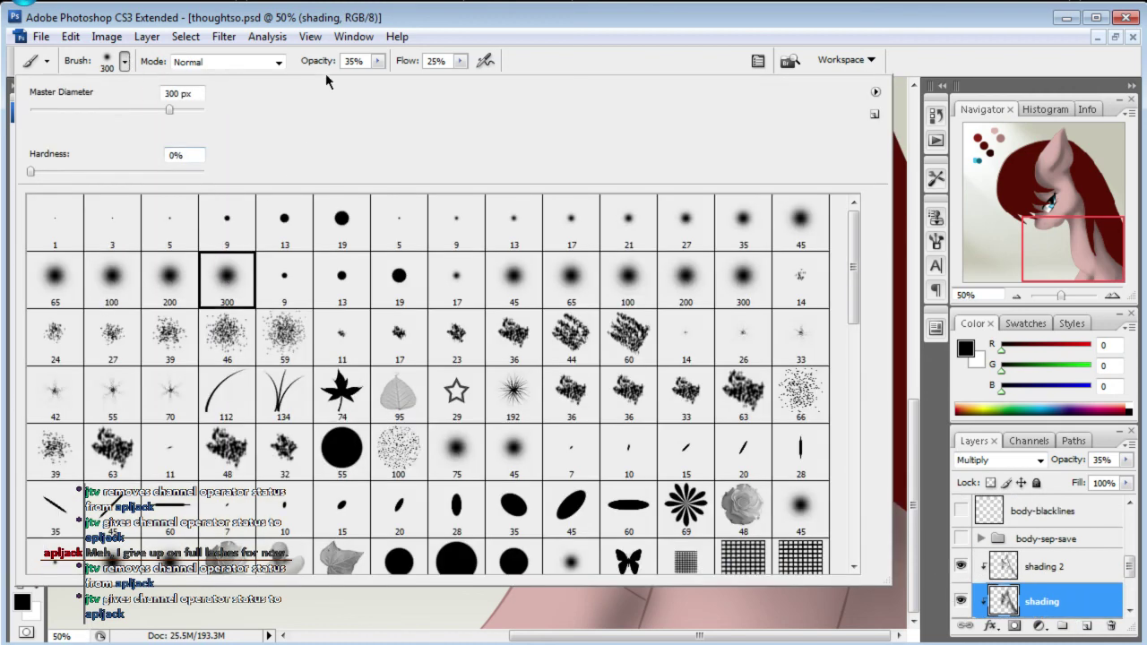
pyautogui.click(368, 29)
pyautogui.moveTo(632, 533); pyautogui.dragTo(622, 607)
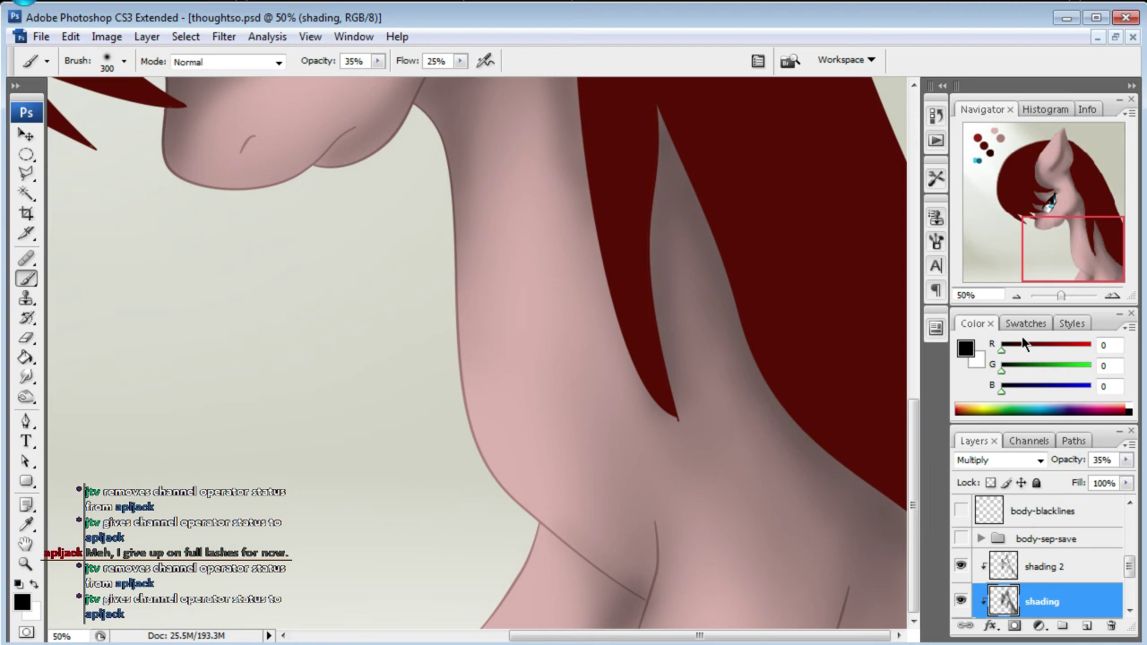
pyautogui.hotkey('ctrl', 'z')
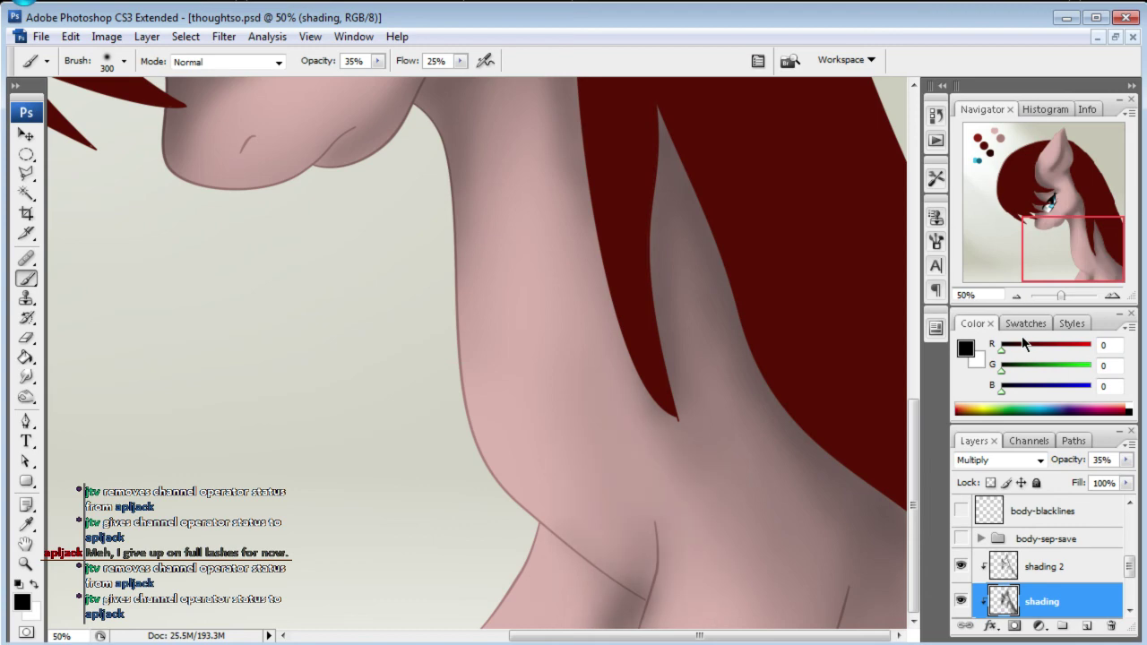
# - Dab soft shading on the neck, undo it, and make shading 2 active
pyautogui.moveTo(1036, 275); pyautogui.dragTo(1029, 208)
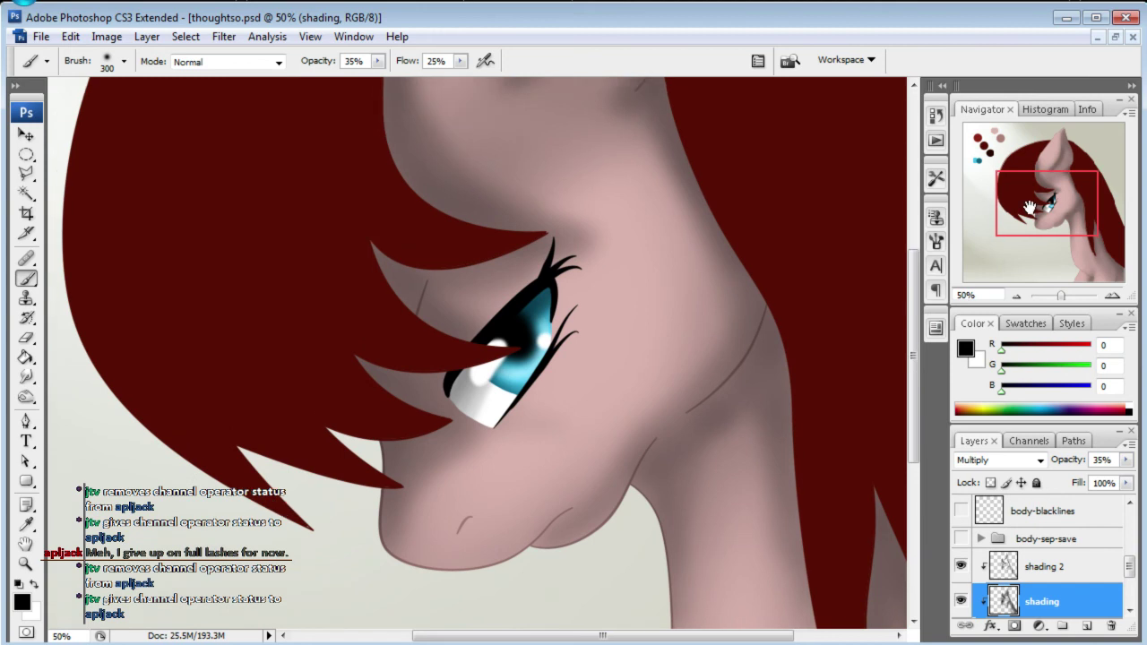
pyautogui.moveTo(1034, 222); pyautogui.dragTo(1033, 208)
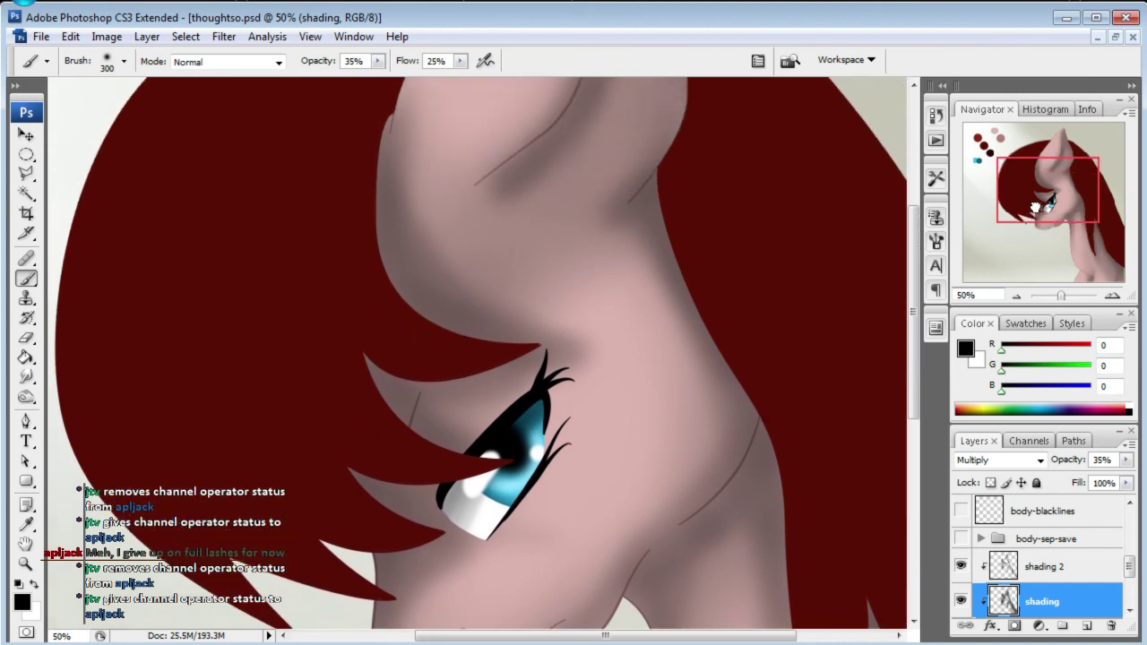
pyautogui.moveTo(621, 304); pyautogui.dragTo(630, 314)
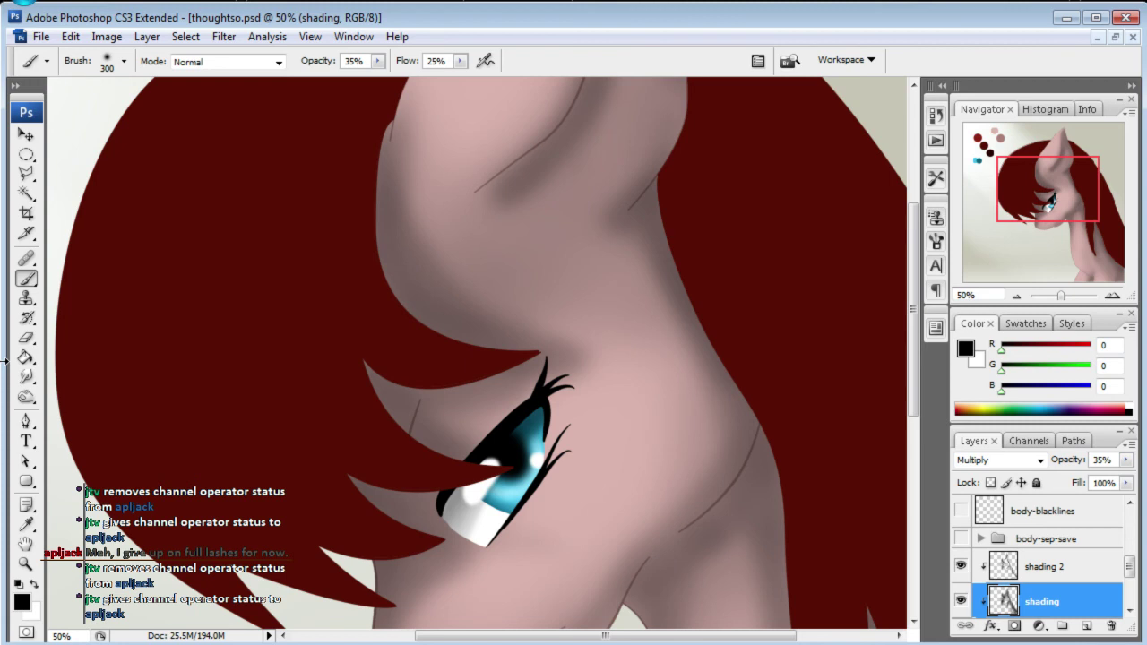
pyautogui.hotkey('ctrl', 'z')
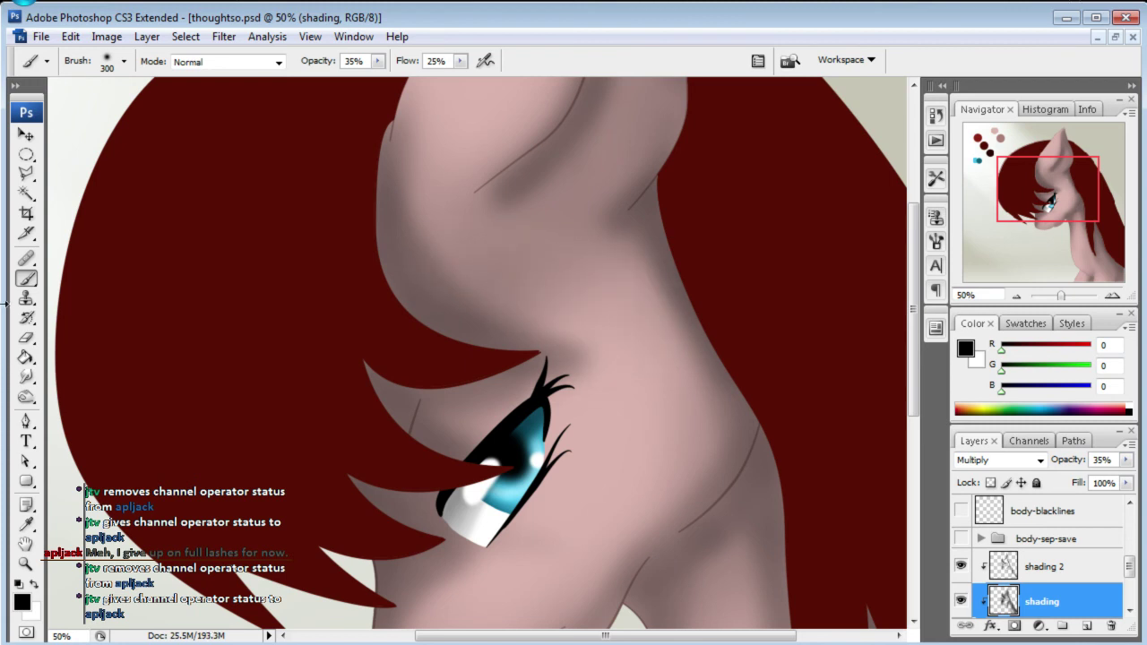
pyautogui.click(1045, 575)
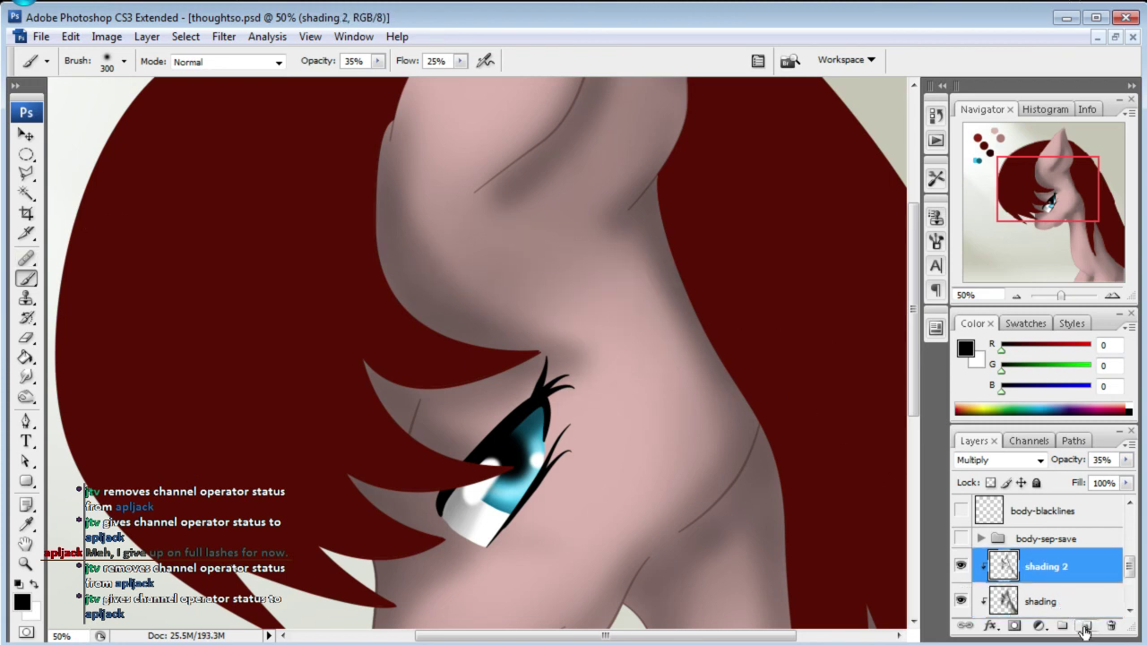
# - Add a new layer above shading 2 and name it shading 3
pyautogui.click(1084, 632)
pyautogui.doubleClick(1027, 566)
pyautogui.write('shading')
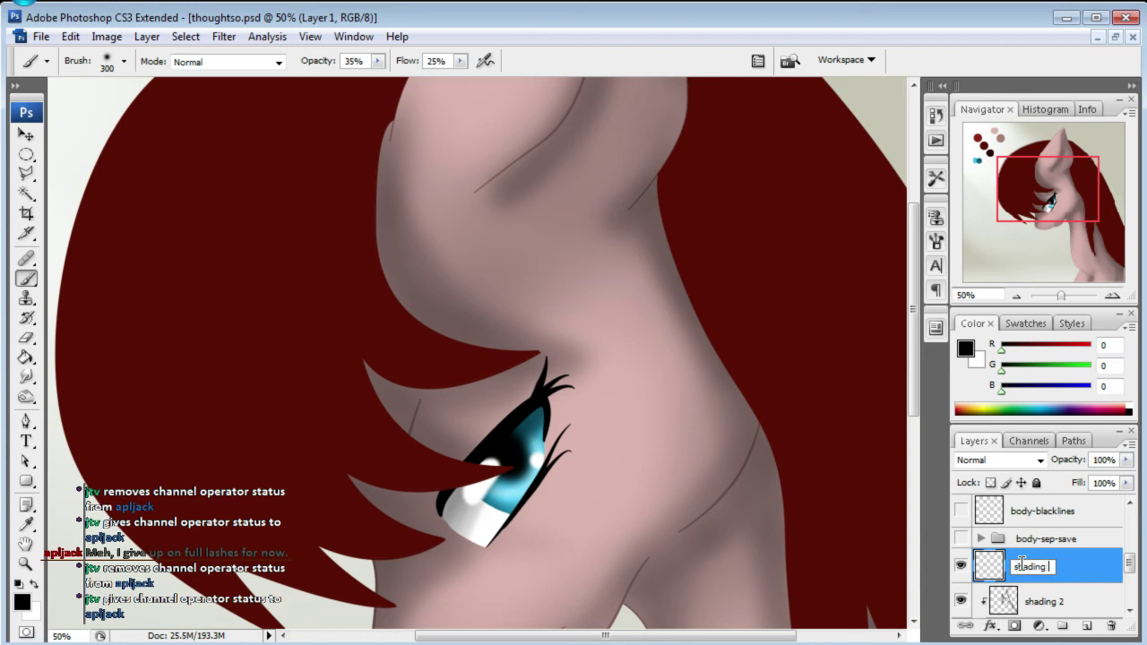
pyautogui.write('34')
pyautogui.press('Return')
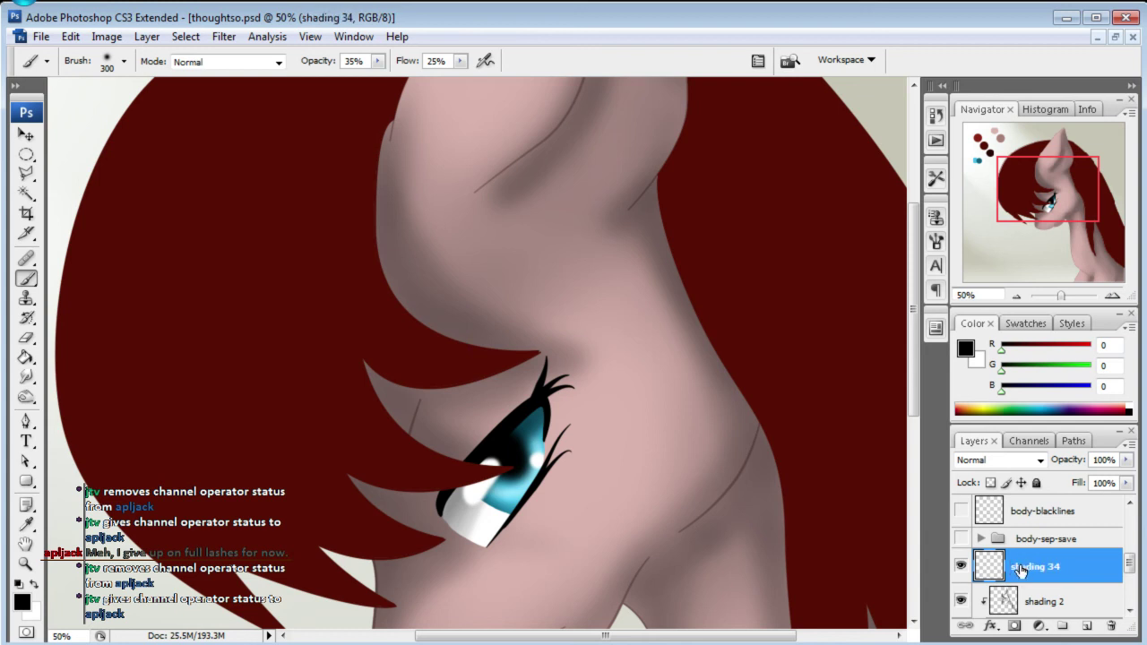
pyautogui.doubleClick(1056, 576)
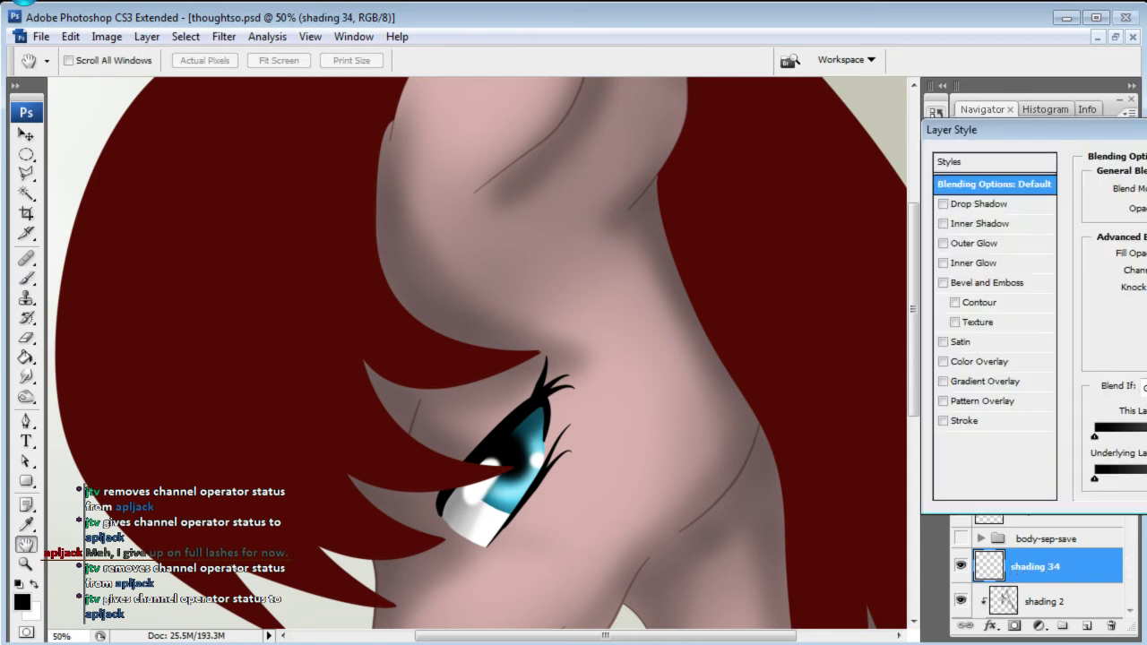
pyautogui.press('Escape')
pyautogui.doubleClick(1054, 565)
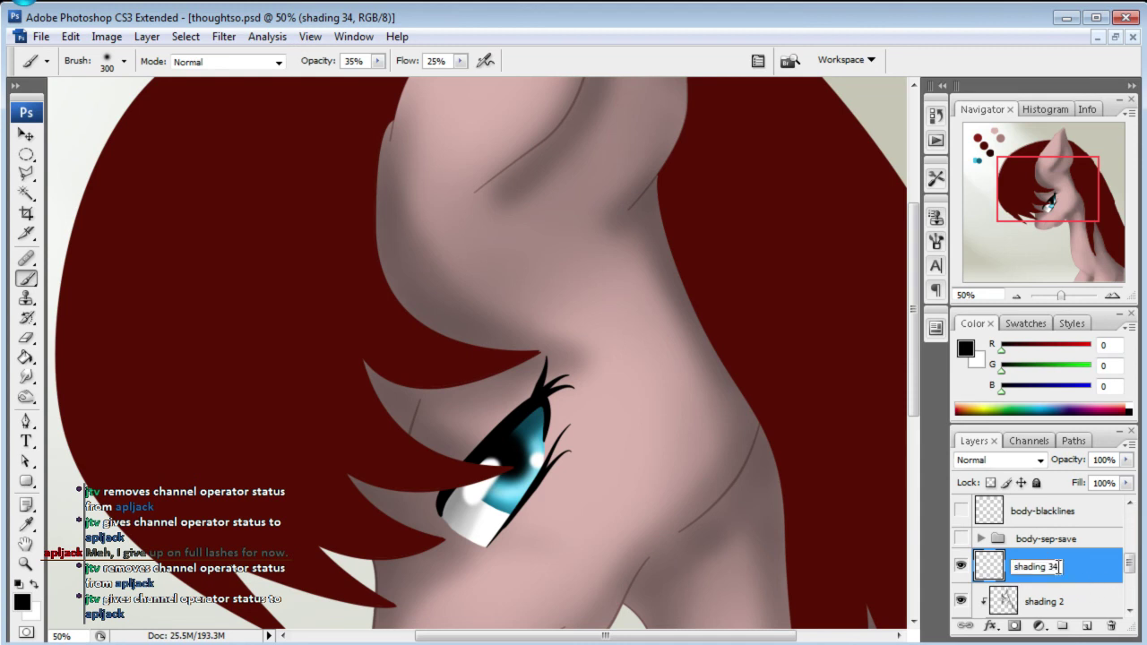
pyautogui.press('BackSpace')
pyautogui.press('Return')
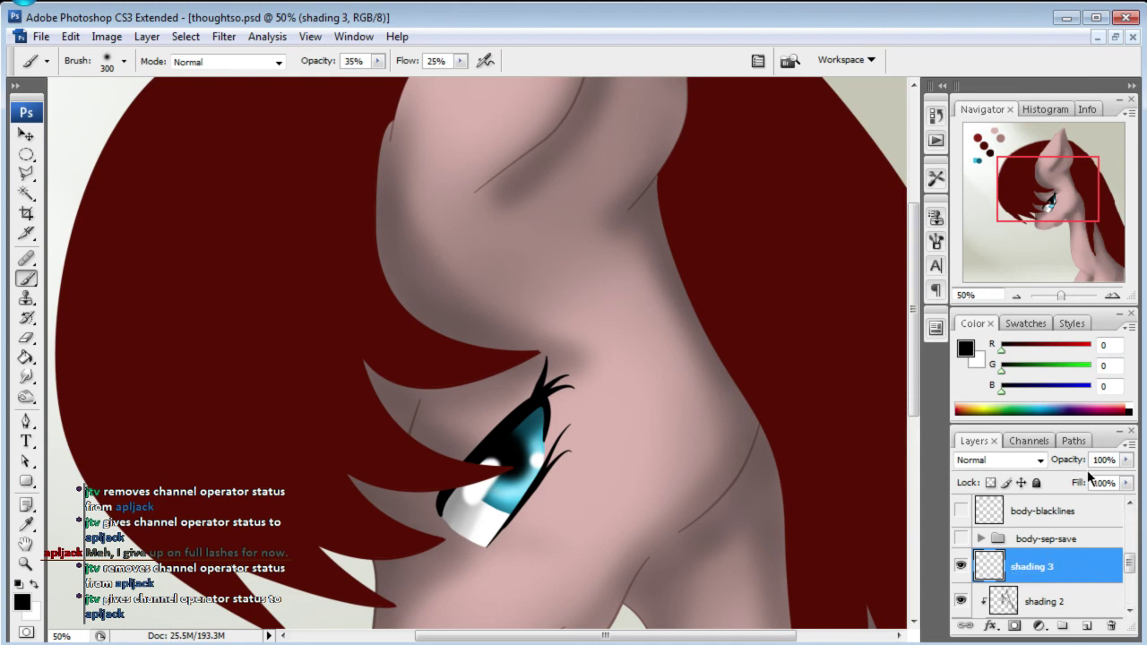
# - Clip shading 3 to shading 2 and set it to Multiply at 35% opacity
pyautogui.hotkey('ctrl', 'alt', 'g')
pyautogui.write('35')
pyautogui.click(982, 464)
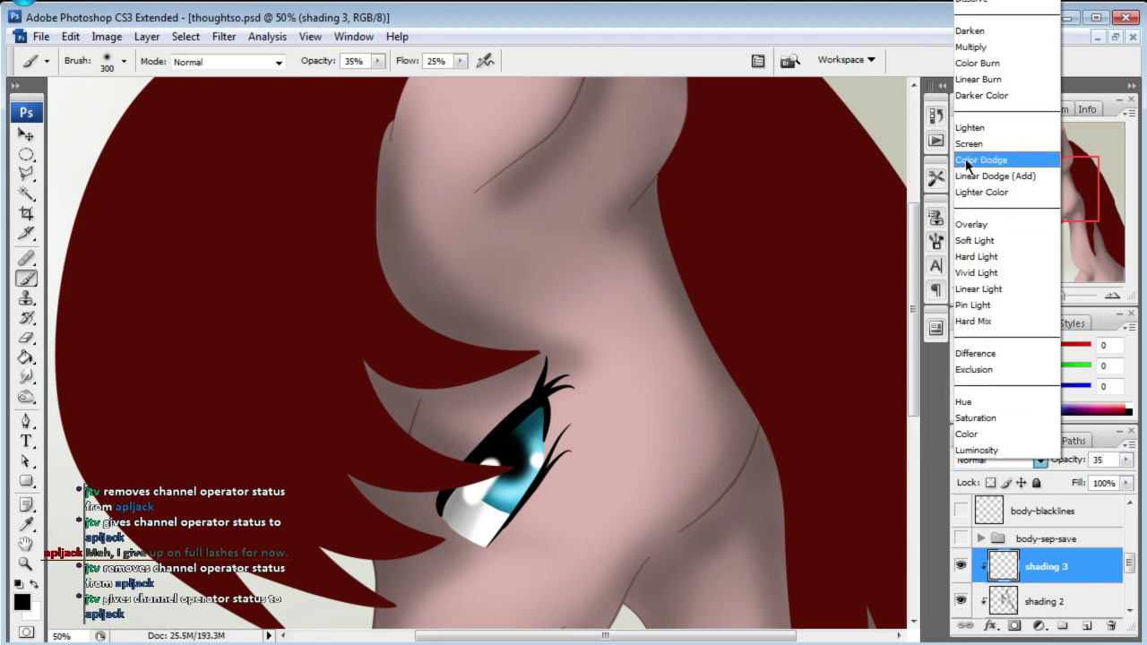
pyautogui.click(971, 47)
pyautogui.hotkey('alt', '[')
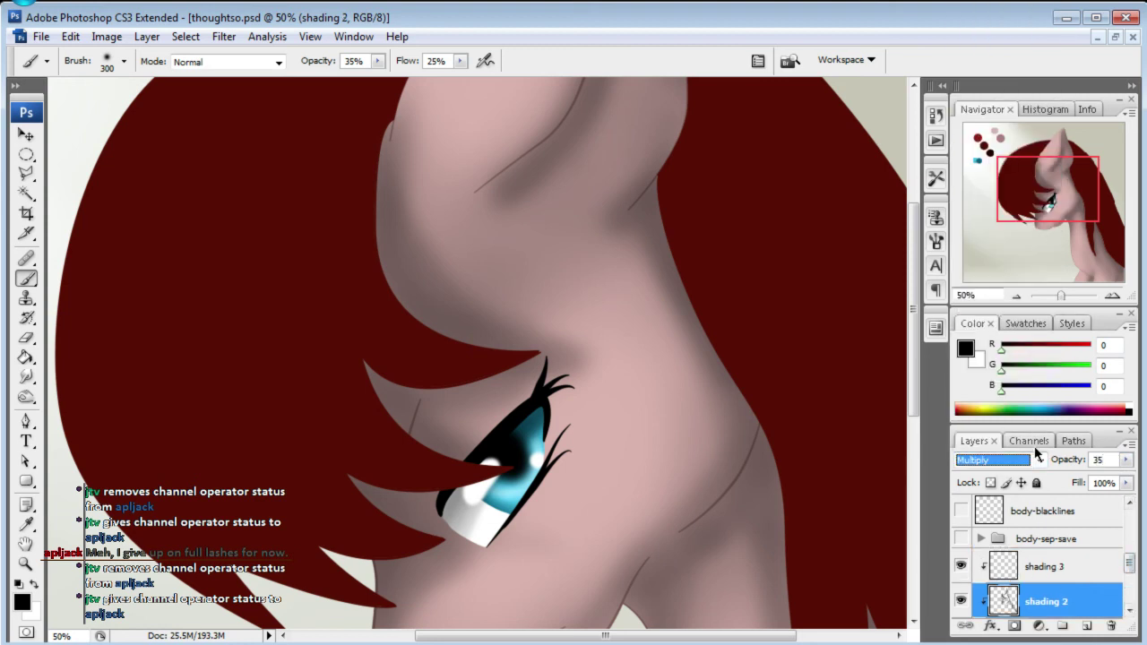
pyautogui.click(1036, 458)
pyautogui.press('Escape')
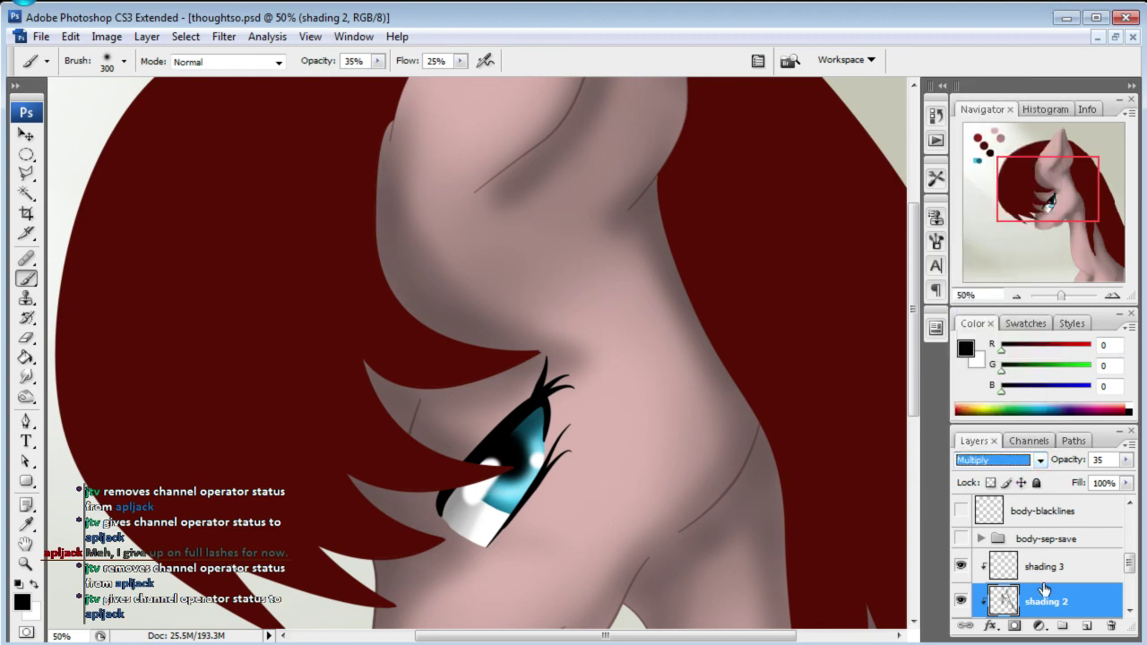
pyautogui.hotkey('alt', ']')
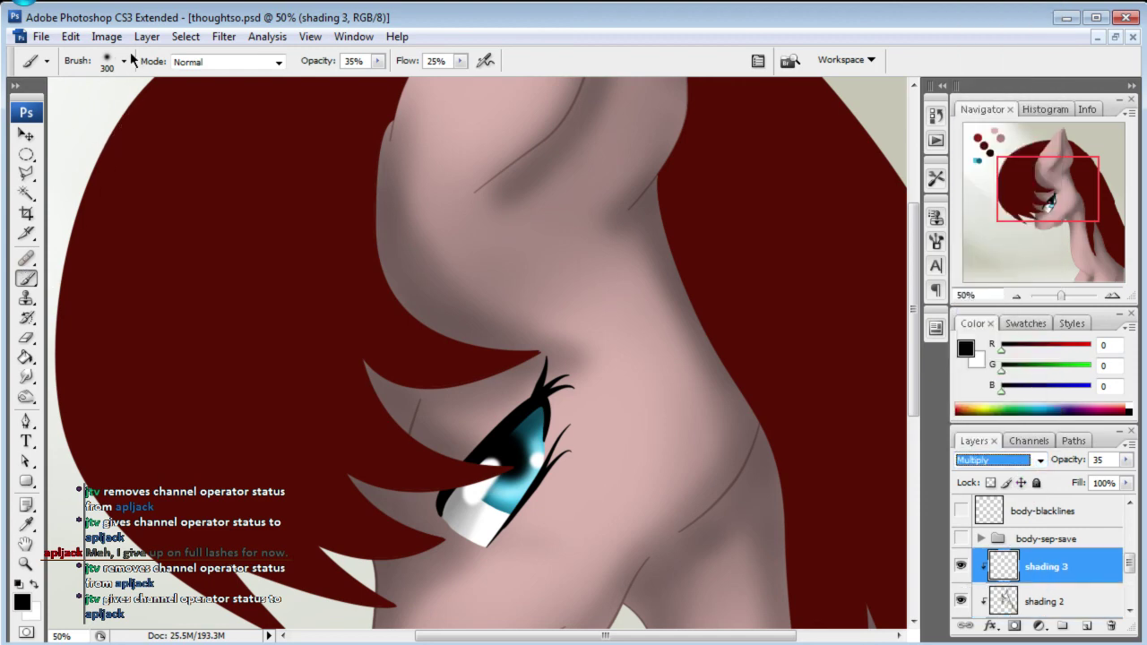
# - Choose the 45 px soft brush preset
pyautogui.click(124, 60)
pyautogui.click(800, 218)
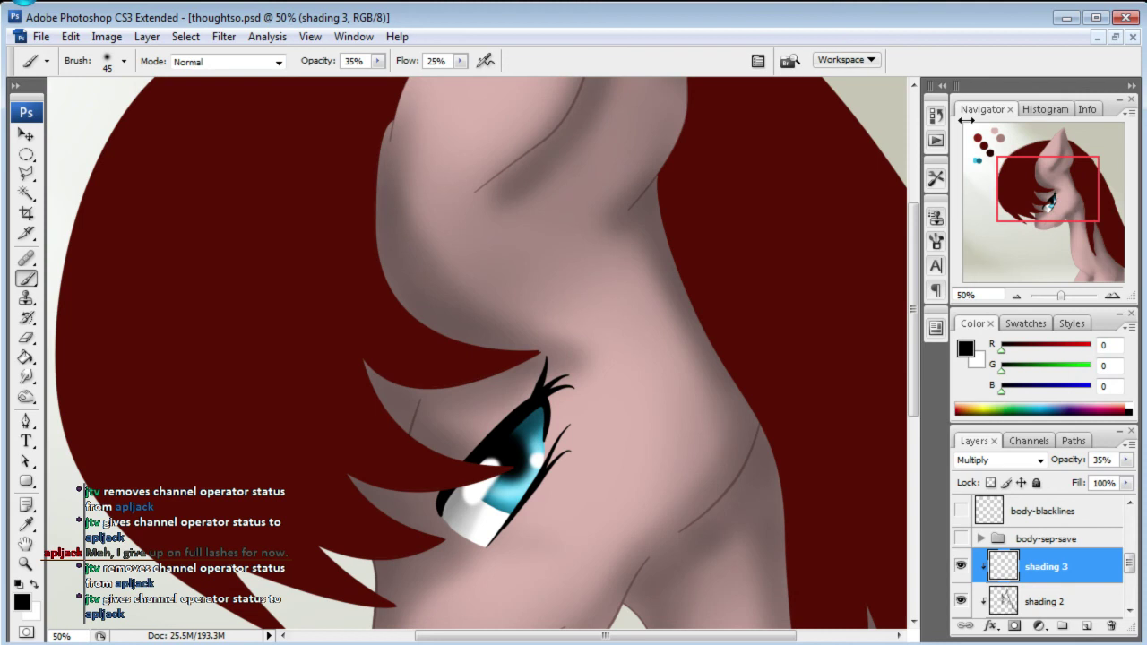
pyautogui.moveTo(1088, 208); pyautogui.dragTo(1090, 244)
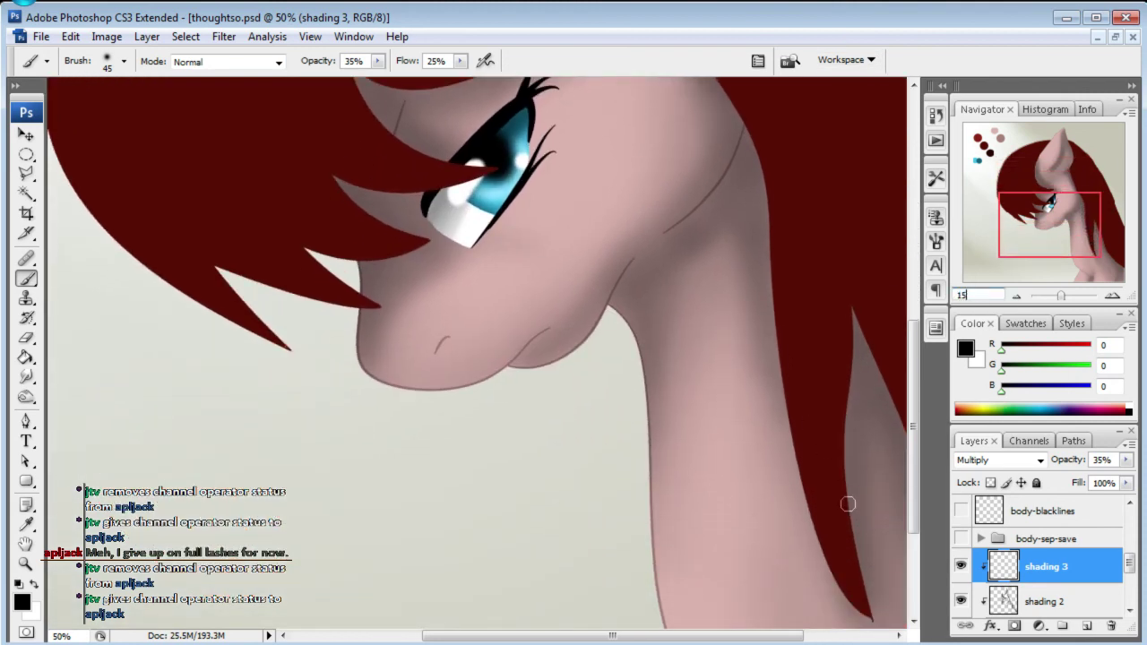
# - At 150% zoom, shade the mouth line, around the nostril and beneath the eye
pyautogui.write('0')
pyautogui.press('Return')
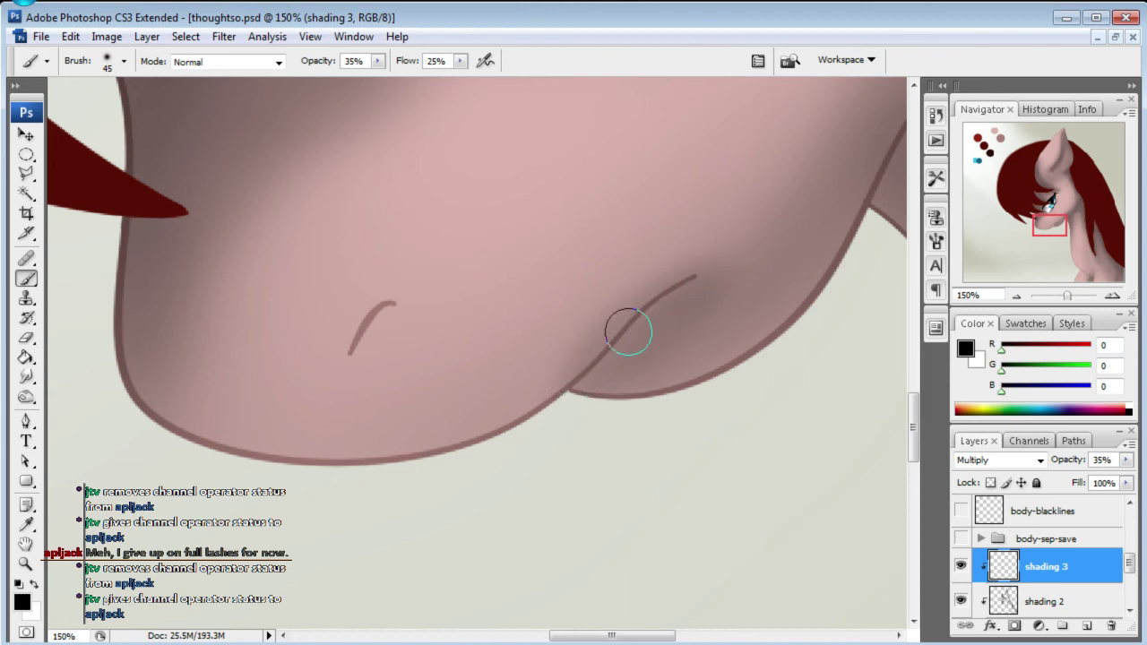
pyautogui.moveTo(609, 347); pyautogui.dragTo(697, 284)
pyautogui.moveTo(351, 352); pyautogui.dragTo(376, 309)
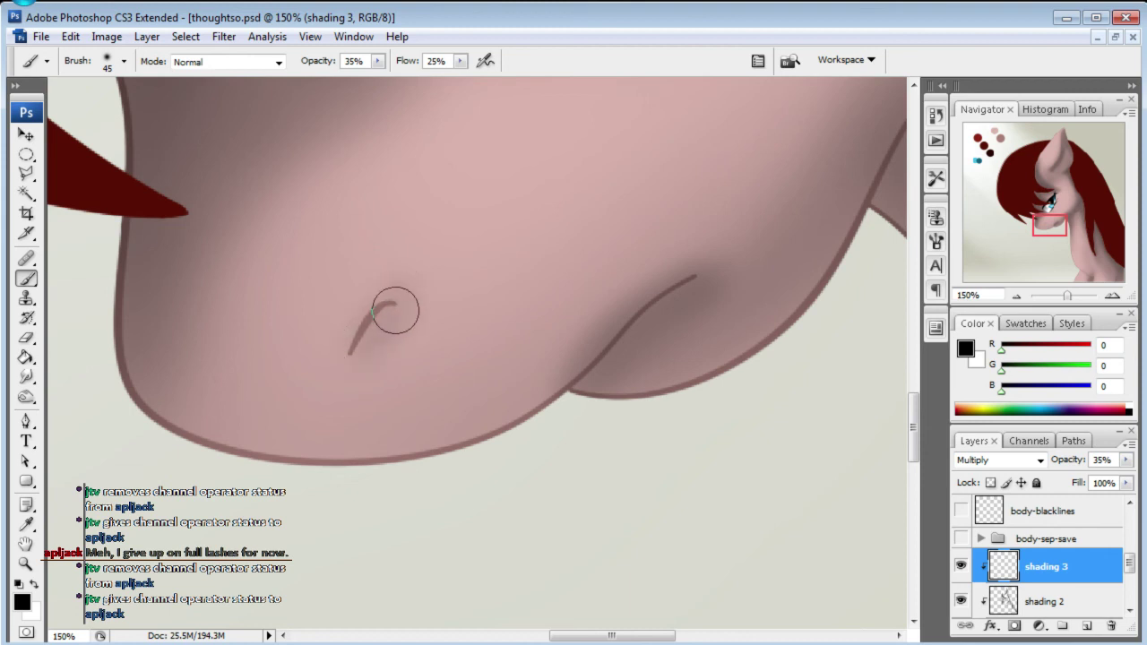
pyautogui.moveTo(354, 358)
pyautogui.mouseDown()
pyautogui.moveTo(397, 303)
pyautogui.moveTo(377, 332)
pyautogui.moveTo(371, 302)
pyautogui.moveTo(376, 333)
pyautogui.moveTo(385, 324)
pyautogui.moveTo(366, 359)
pyautogui.moveTo(389, 308)
pyautogui.mouseUp()
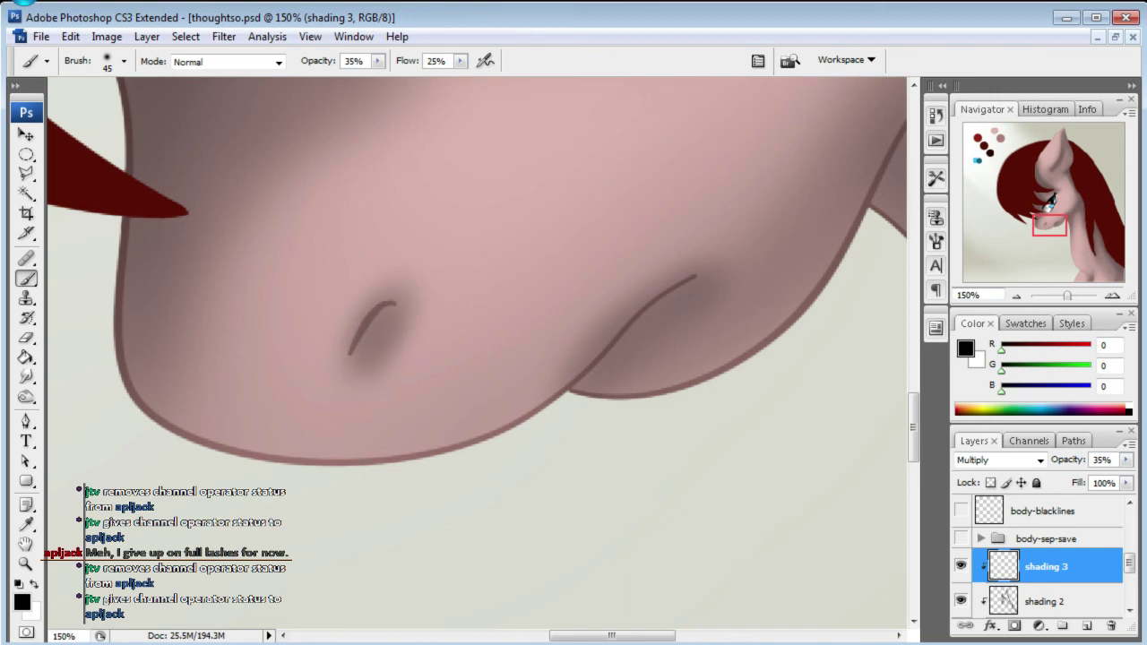
pyautogui.moveTo(1051, 224); pyautogui.dragTo(1050, 210)
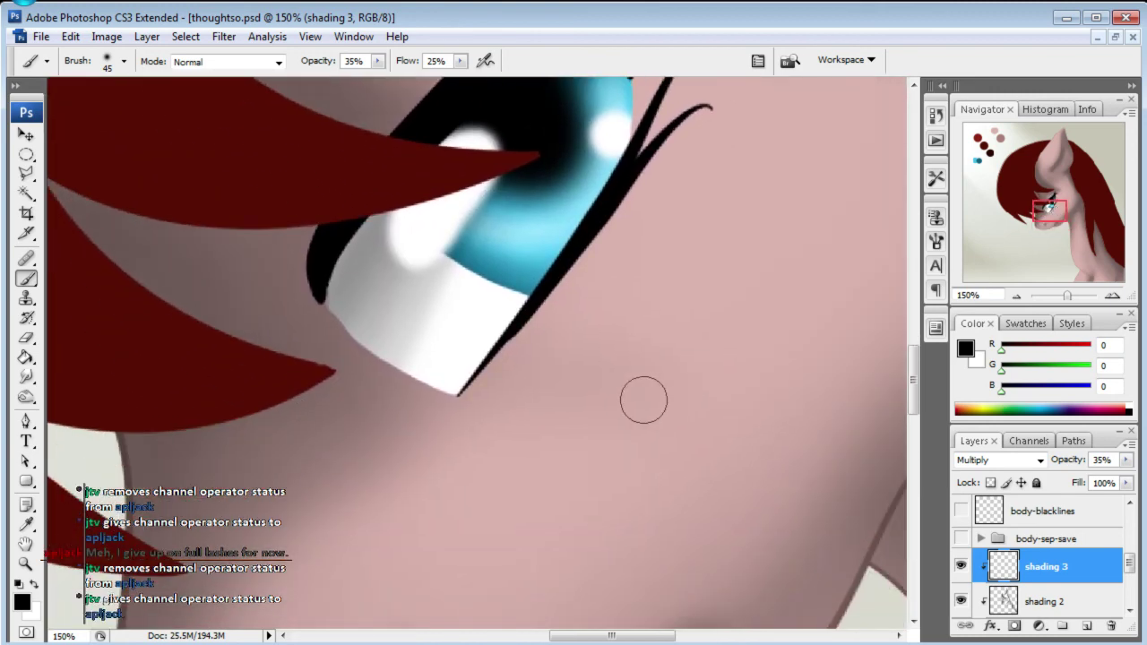
pyautogui.moveTo(409, 381); pyautogui.dragTo(545, 341)
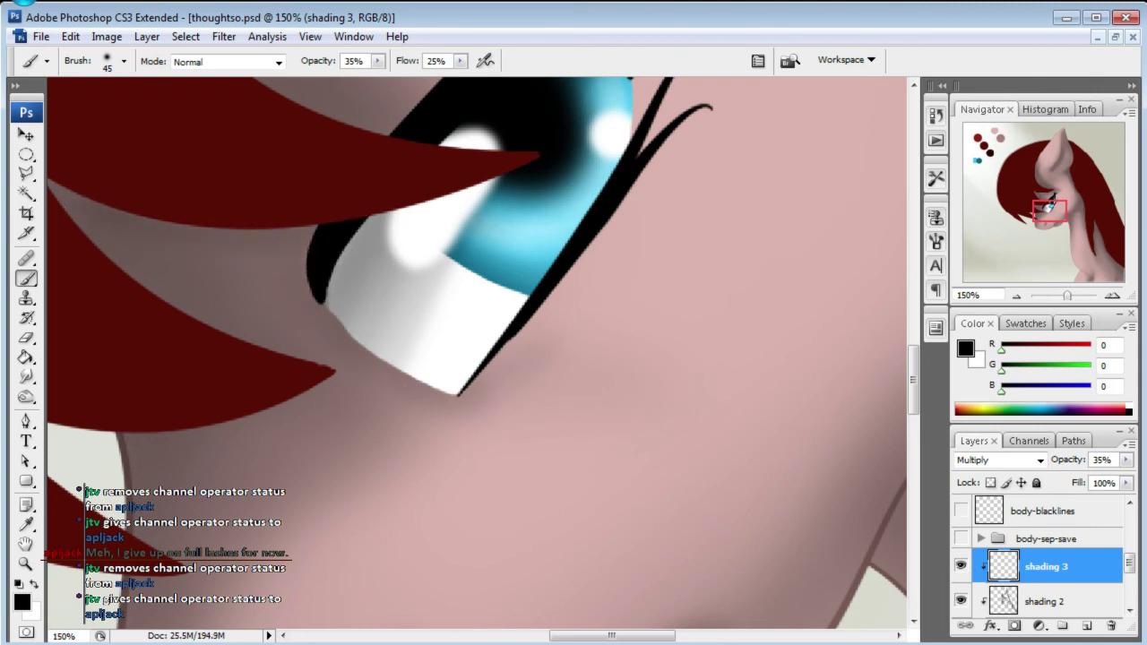
# - Shade along the head edge by the mane, the curved head line and the ear's inner line
pyautogui.moveTo(1079, 221); pyautogui.dragTo(1070, 204)
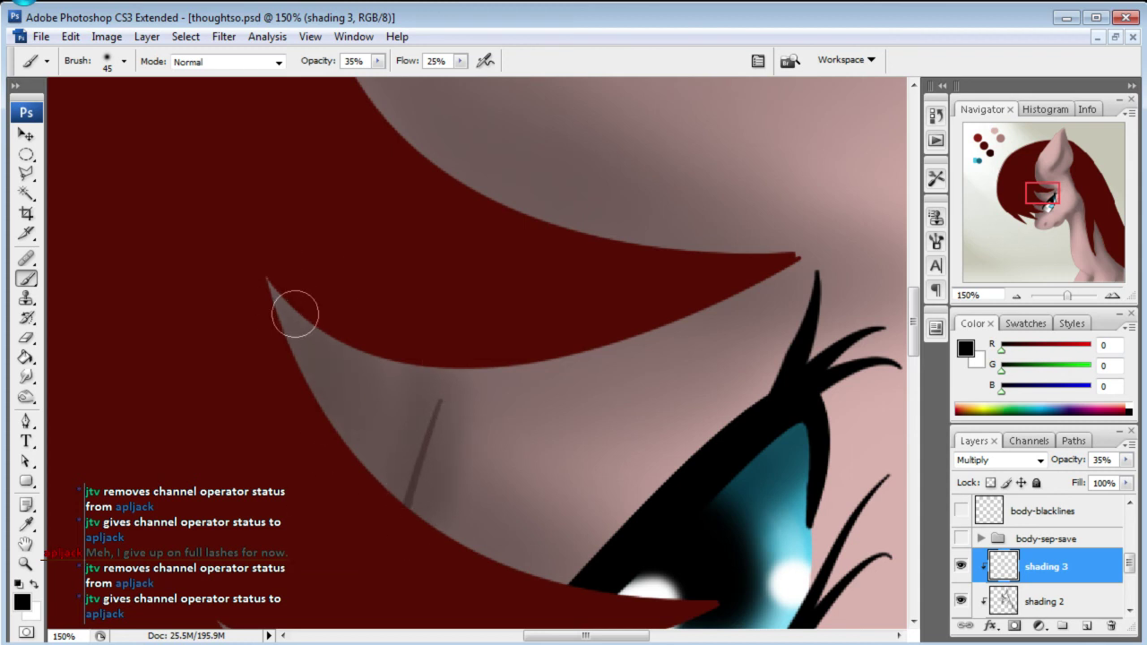
pyautogui.scroll(5, 413, 420)
pyautogui.hscroll(-2, 625, 197)
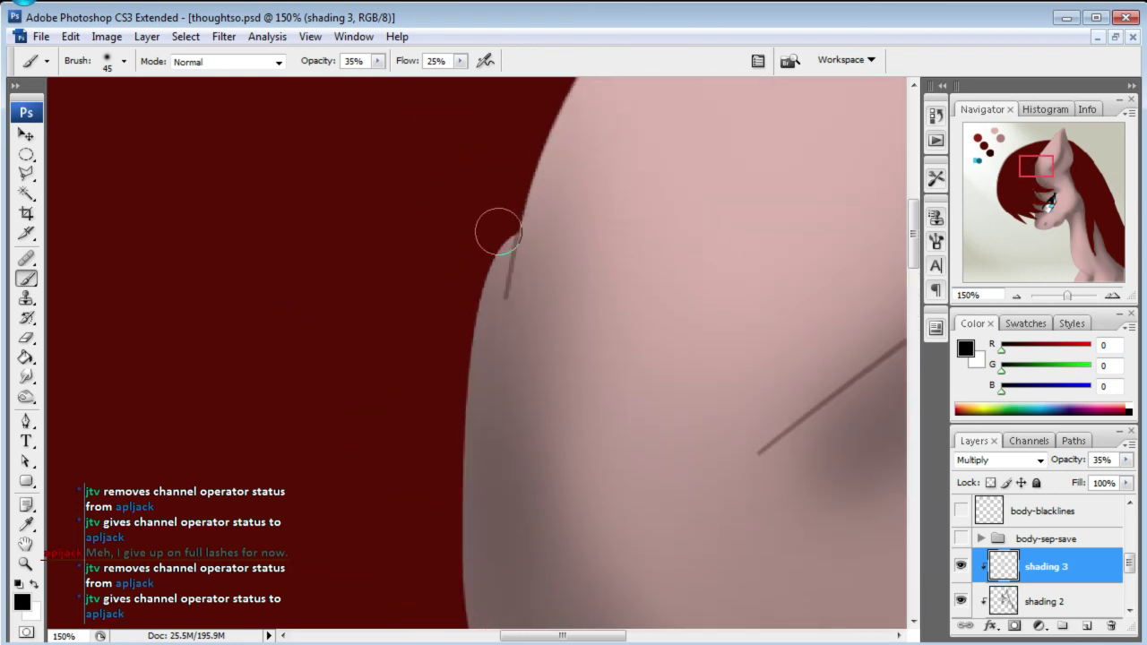
pyautogui.moveTo(511, 236); pyautogui.dragTo(499, 302)
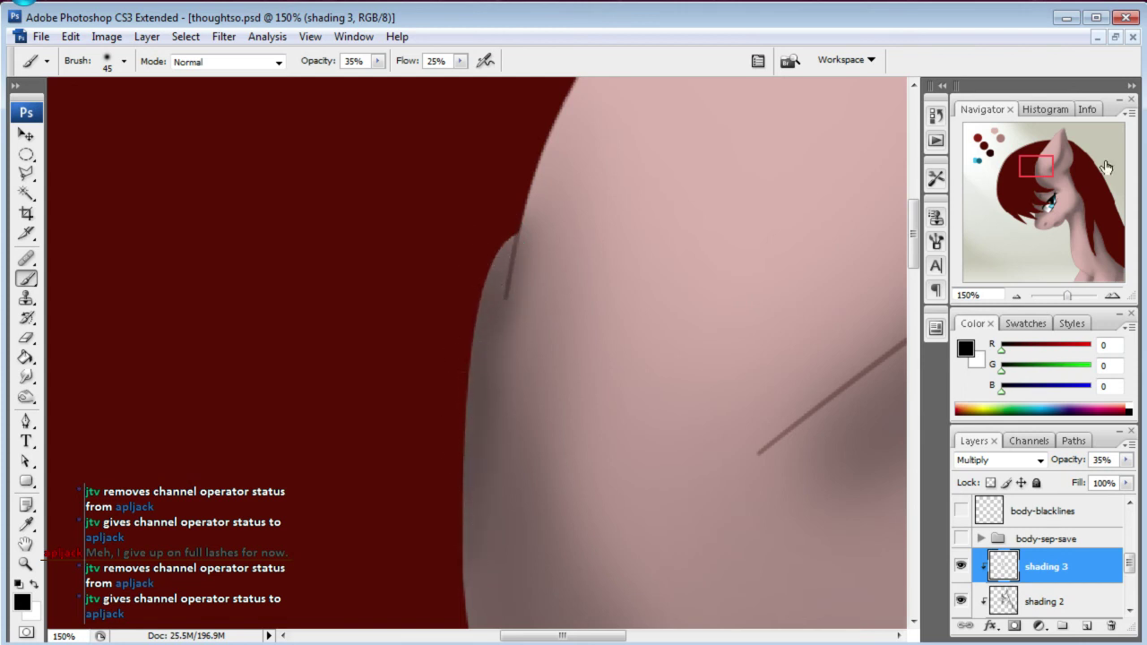
pyautogui.moveTo(1053, 178); pyautogui.dragTo(1069, 178)
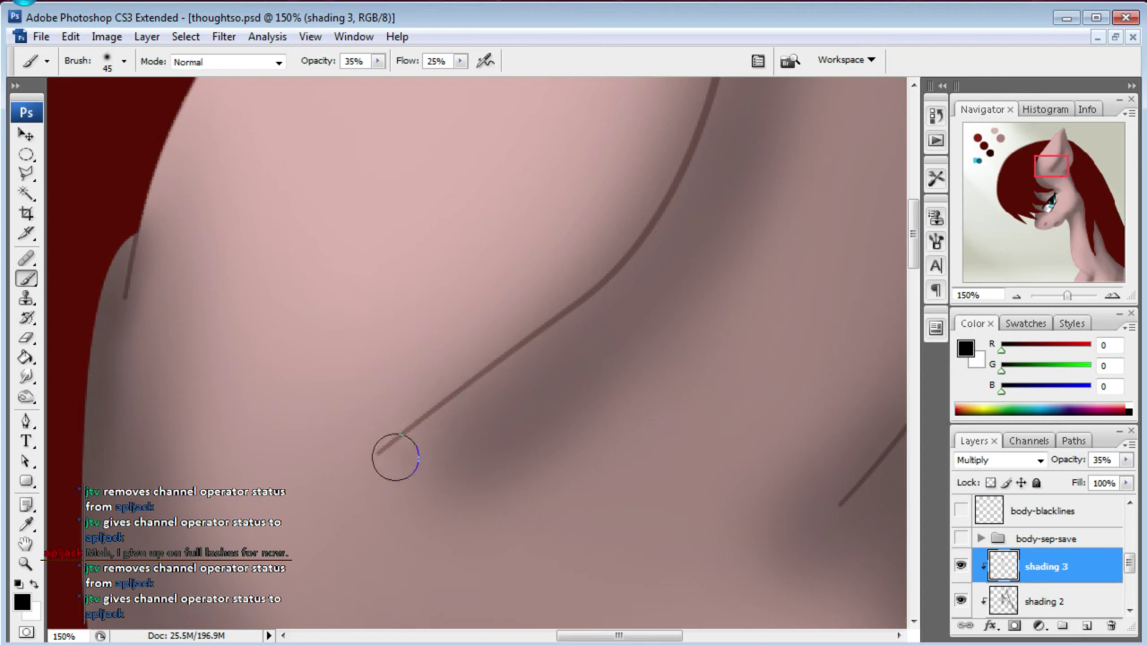
pyautogui.moveTo(547, 357)
pyautogui.mouseDown()
pyautogui.moveTo(454, 422)
pyautogui.moveTo(492, 376)
pyautogui.moveTo(579, 315)
pyautogui.moveTo(379, 454)
pyautogui.moveTo(576, 282)
pyautogui.moveTo(565, 321)
pyautogui.moveTo(687, 174)
pyautogui.moveTo(628, 266)
pyautogui.moveTo(712, 120)
pyautogui.mouseUp()
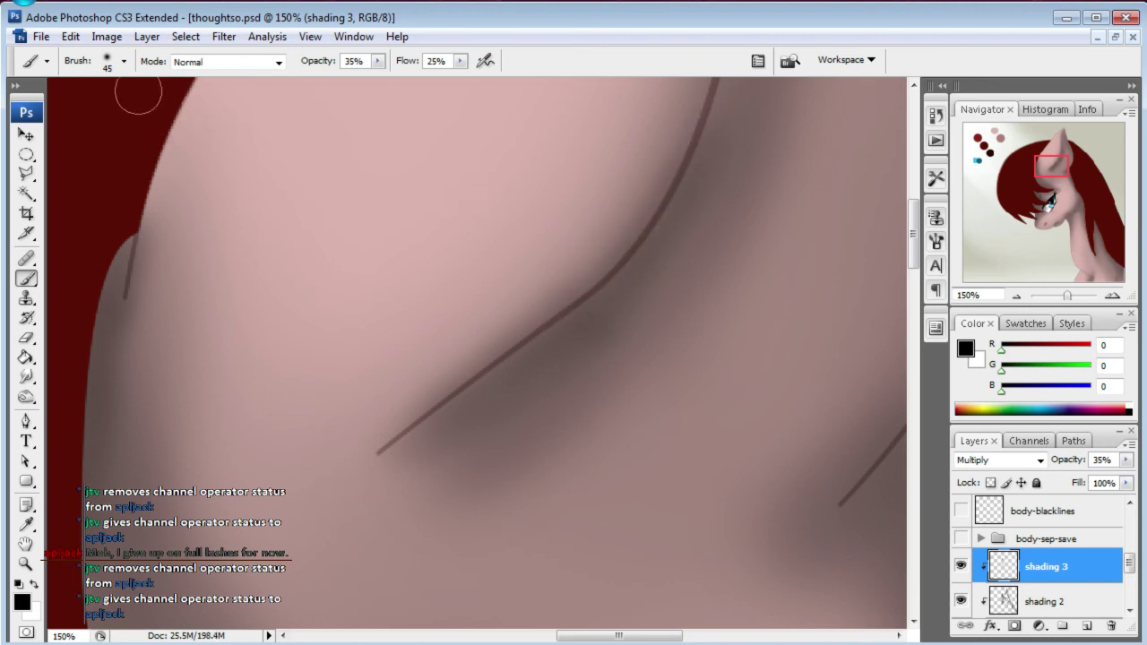
pyautogui.moveTo(1056, 177); pyautogui.dragTo(1061, 160)
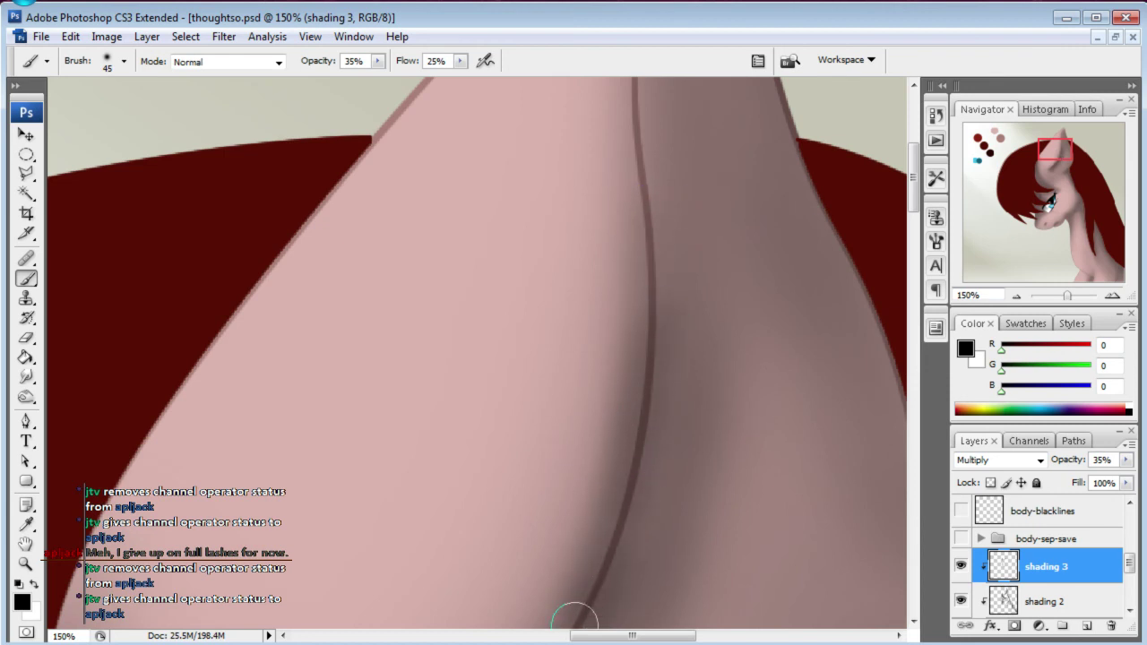
pyautogui.moveTo(663, 303); pyautogui.dragTo(589, 627)
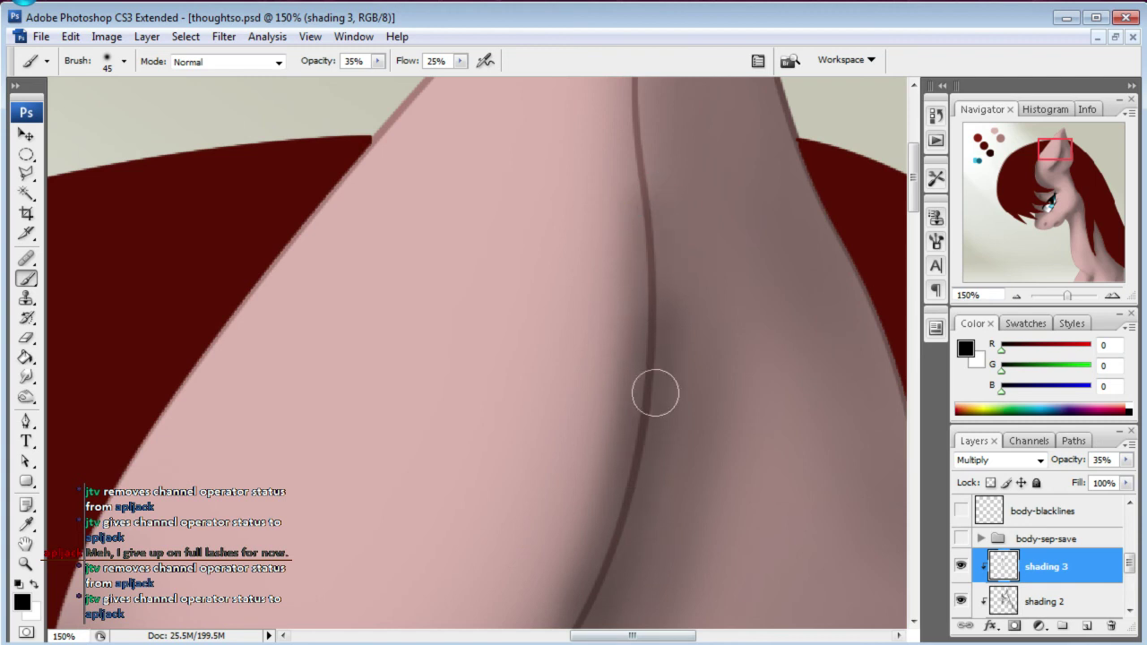
pyautogui.moveTo(1066, 160); pyautogui.dragTo(1069, 149)
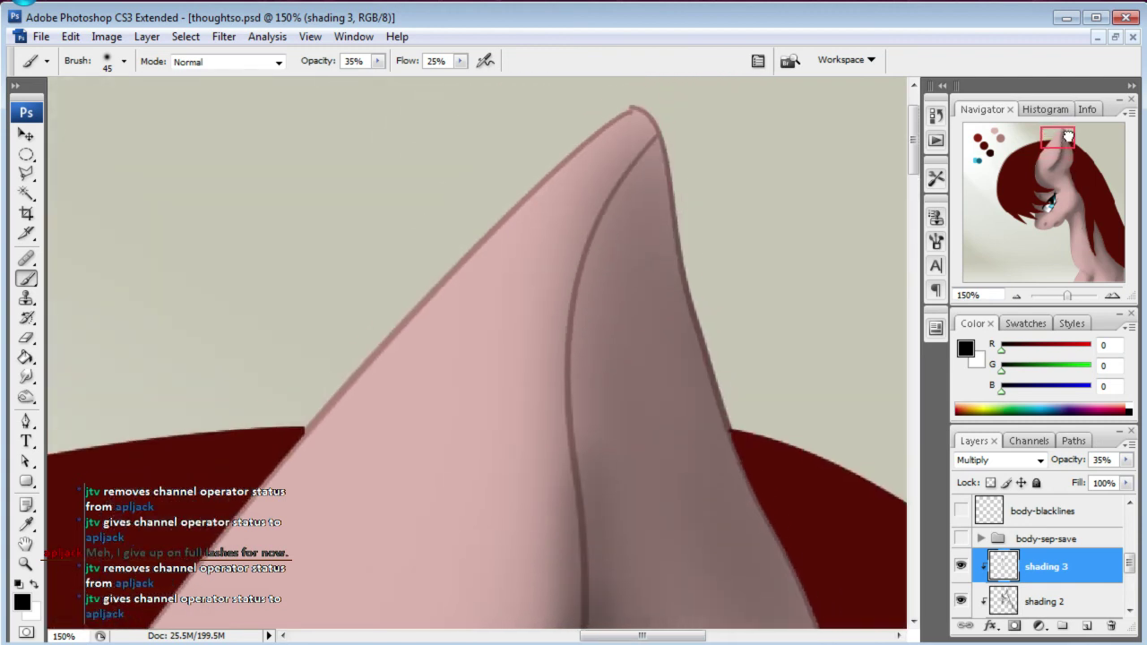
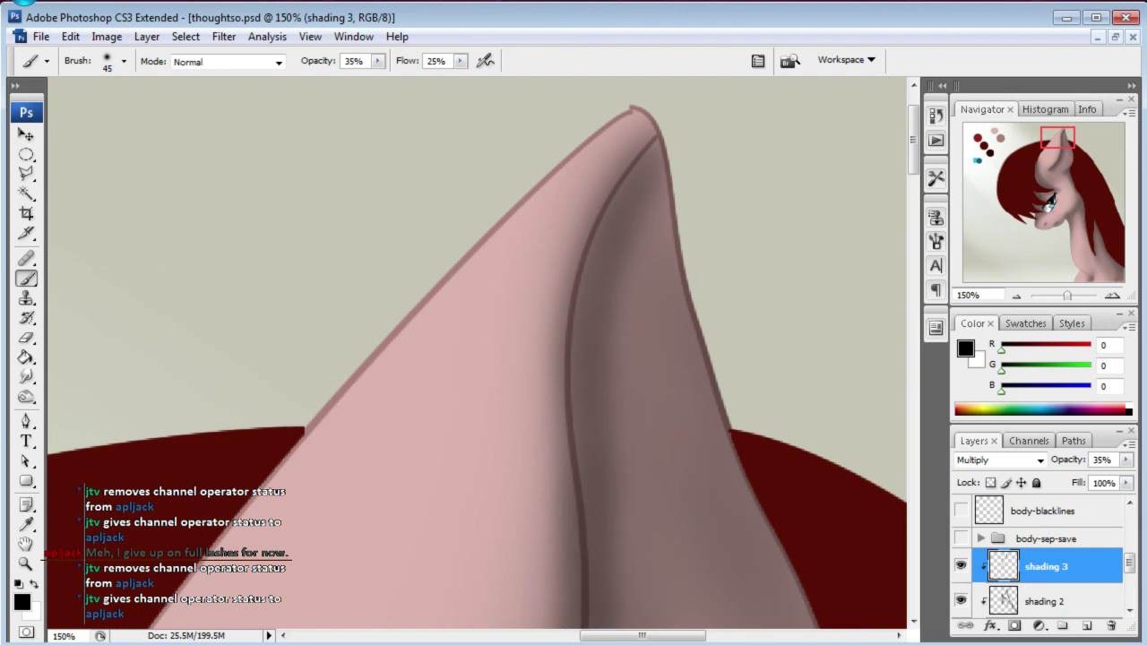
# - Paint soft darker shading along the pony's neck line on the shading 3 layer
pyautogui.moveTo(1065, 142); pyautogui.dragTo(1065, 157)
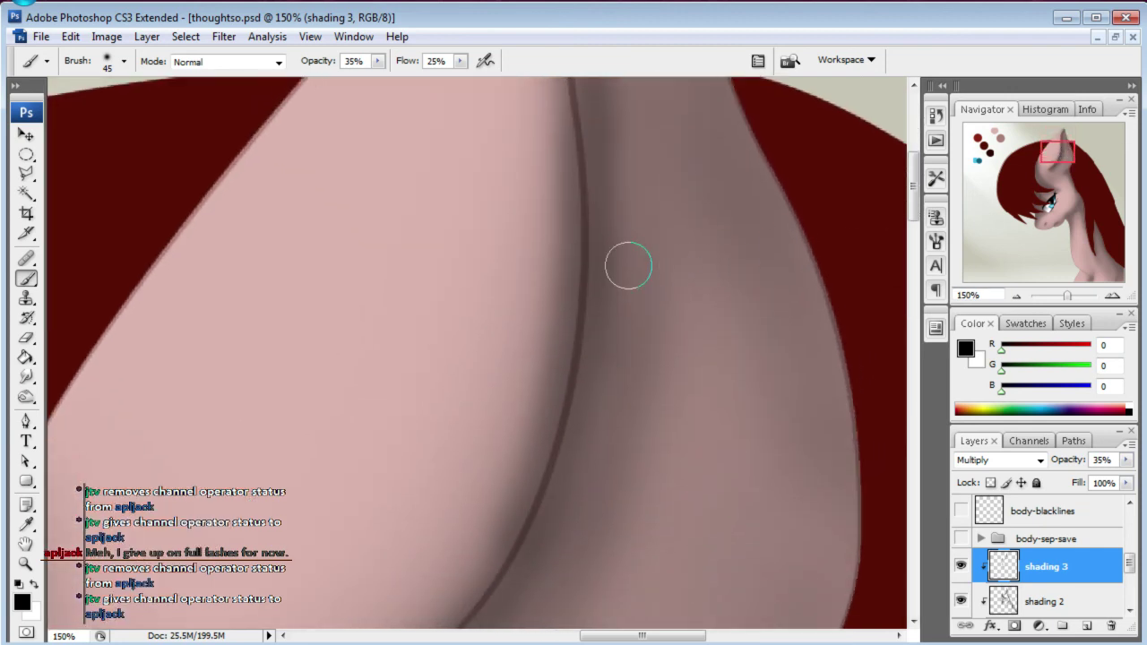
pyautogui.click(1032, 205)
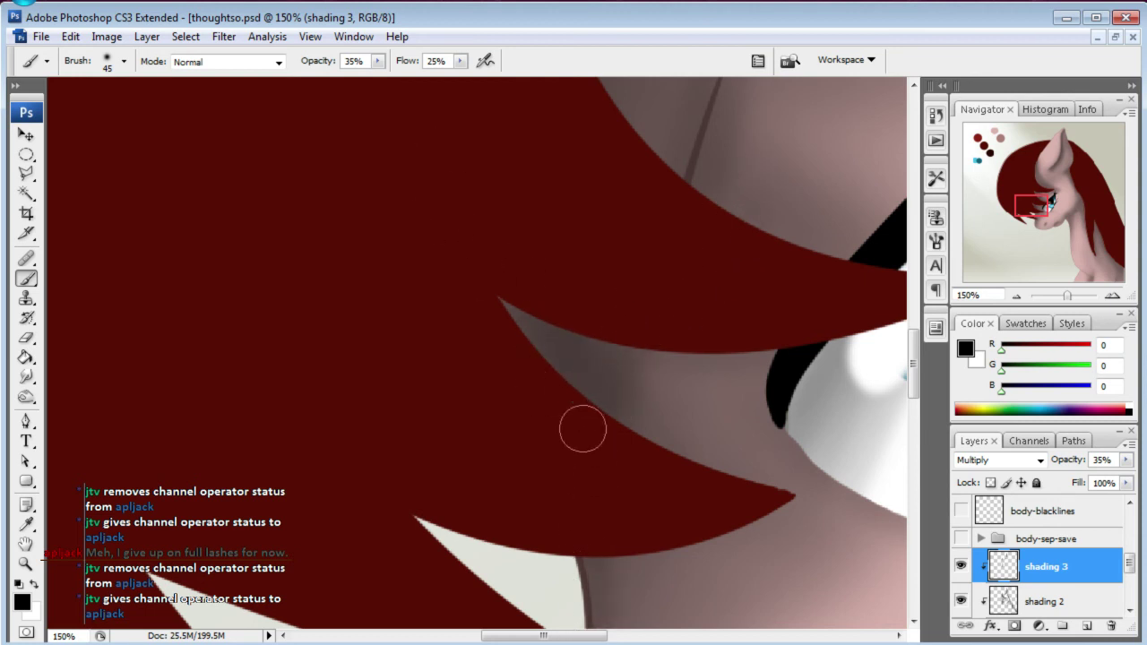
pyautogui.moveTo(1024, 220); pyautogui.dragTo(1030, 209)
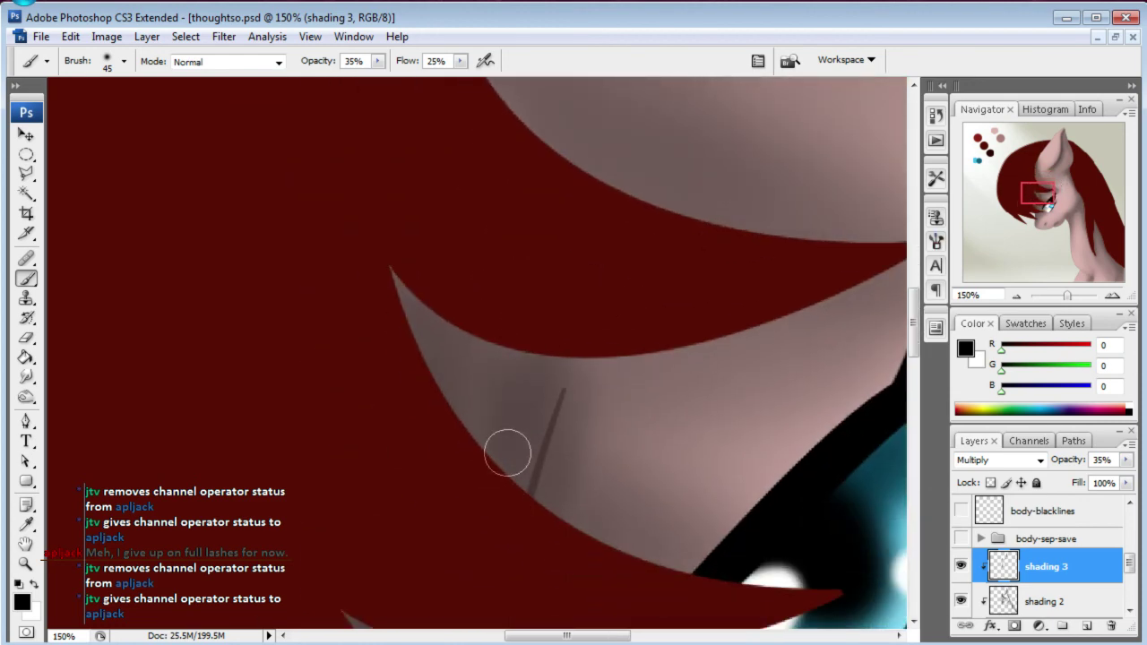
pyautogui.moveTo(1042, 199)
pyautogui.mouseDown()
pyautogui.moveTo(1058, 232)
pyautogui.moveTo(1071, 227)
pyautogui.mouseUp()
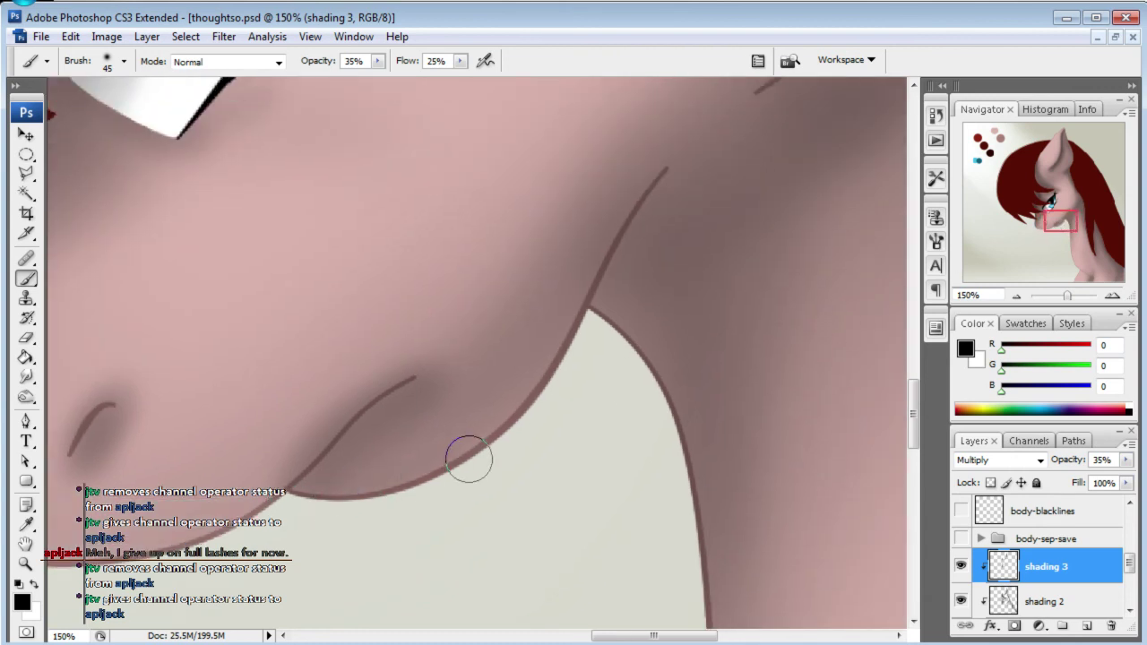
pyautogui.moveTo(508, 398); pyautogui.dragTo(523, 379)
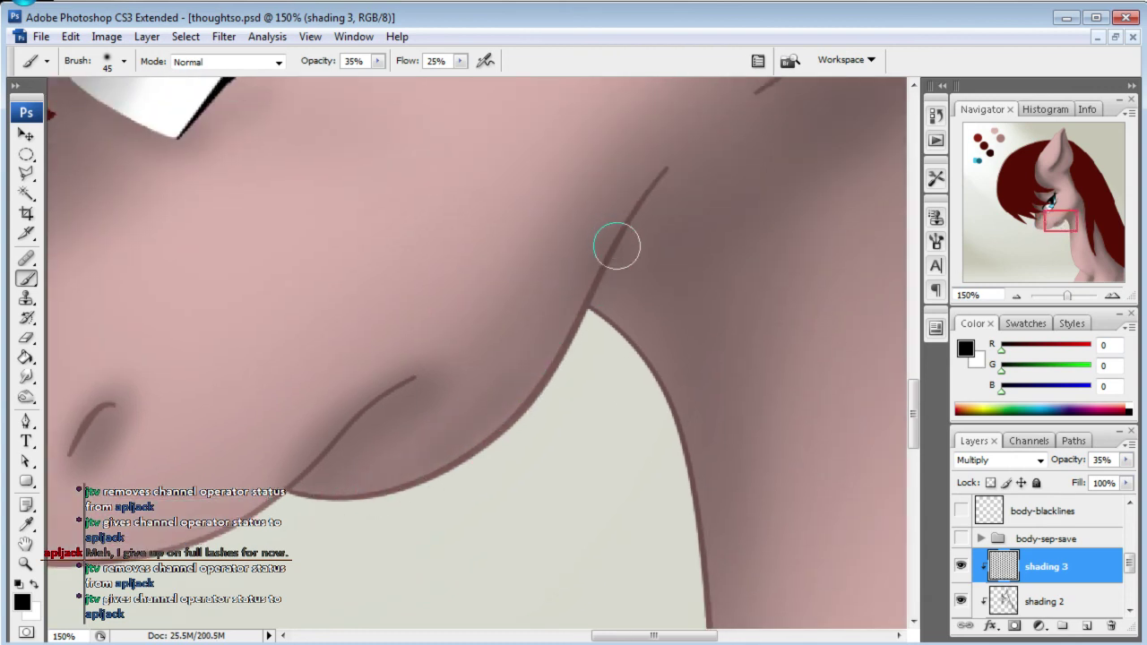
pyautogui.moveTo(669, 159)
pyautogui.mouseDown()
pyautogui.moveTo(573, 351)
pyautogui.moveTo(642, 200)
pyautogui.moveTo(674, 179)
pyautogui.moveTo(596, 308)
pyautogui.moveTo(649, 410)
pyautogui.mouseUp()
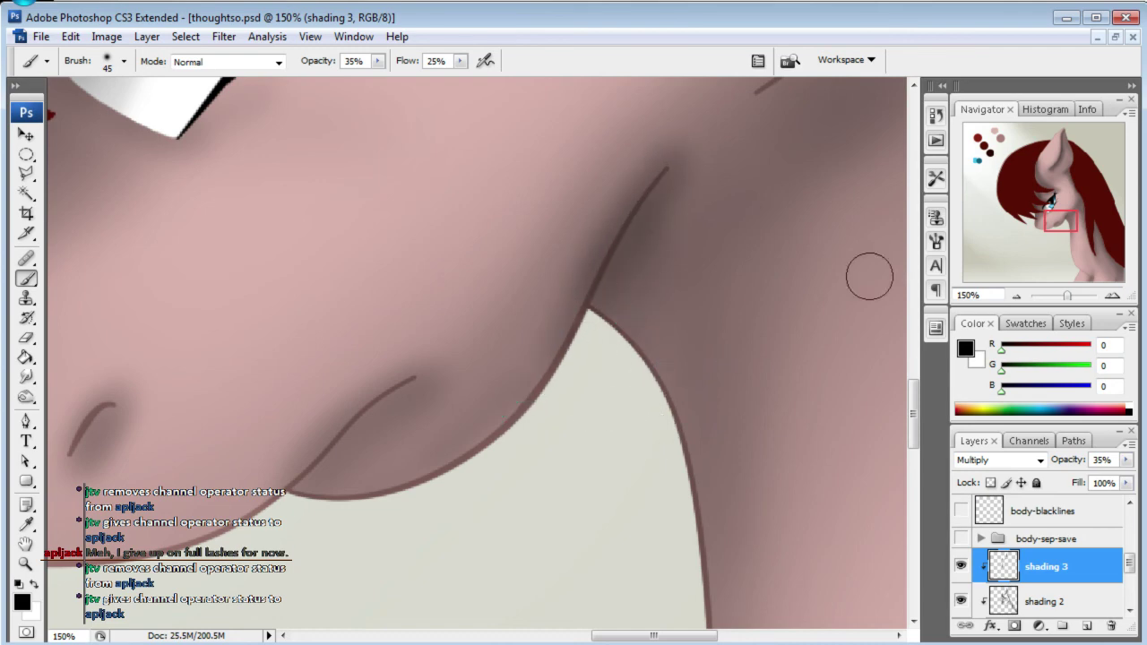
# - Pan across the face to the muzzle and set the Navigator zoom to 100%
pyautogui.moveTo(1038, 221); pyautogui.dragTo(1044, 204)
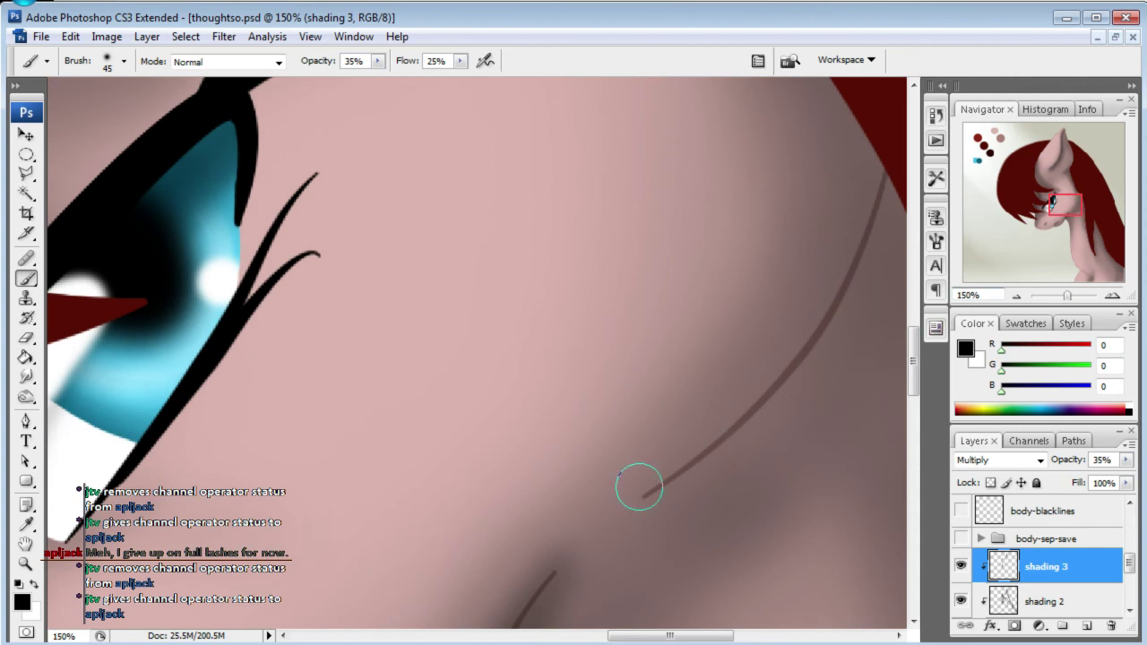
pyautogui.hscroll(1, 883, 193)
pyautogui.hscroll(1, 847, 287)
pyautogui.hscroll(1, 816, 358)
pyautogui.hscroll(1, 809, 350)
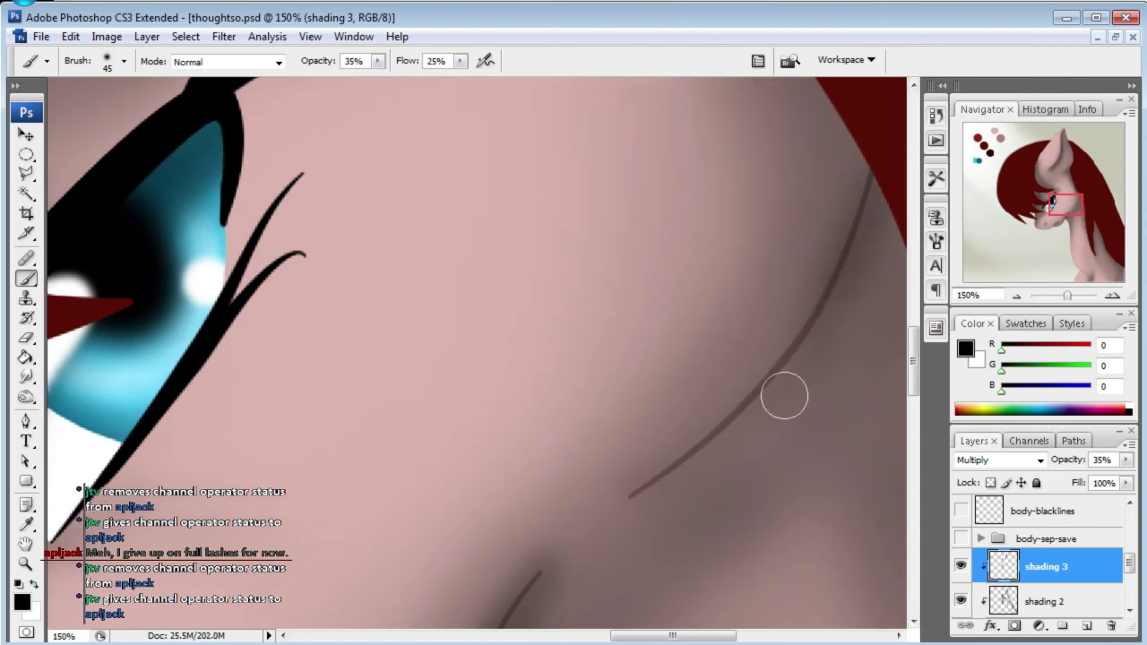
pyautogui.hscroll(1, 878, 194)
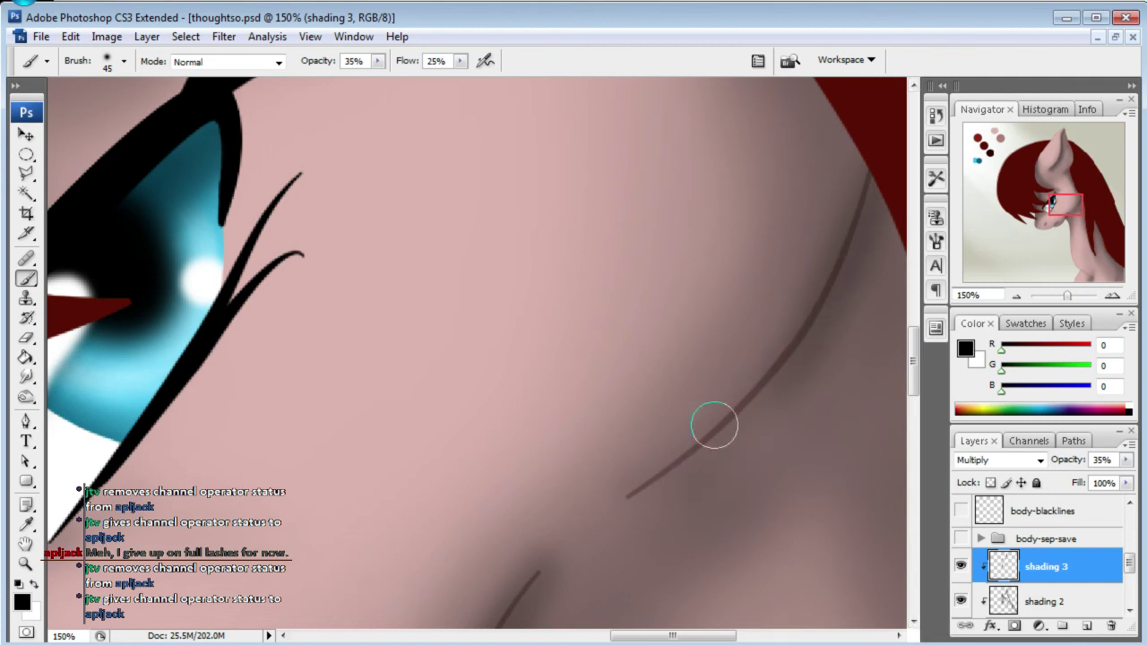
pyautogui.hscroll(1, 868, 199)
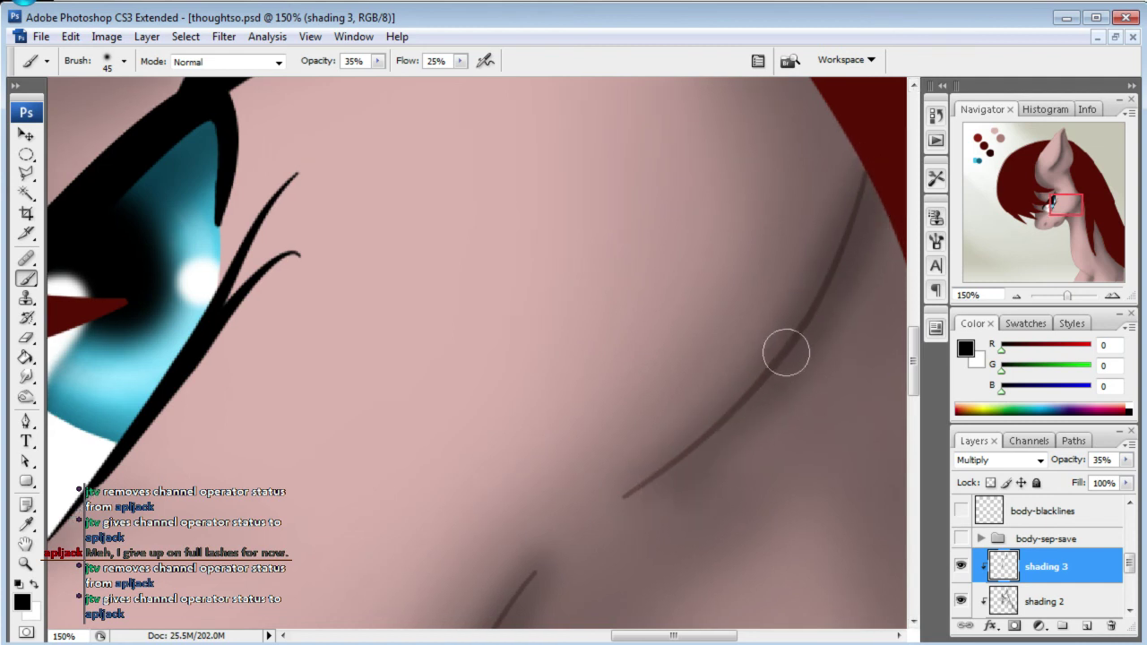
pyautogui.moveTo(1104, 206); pyautogui.dragTo(1065, 216)
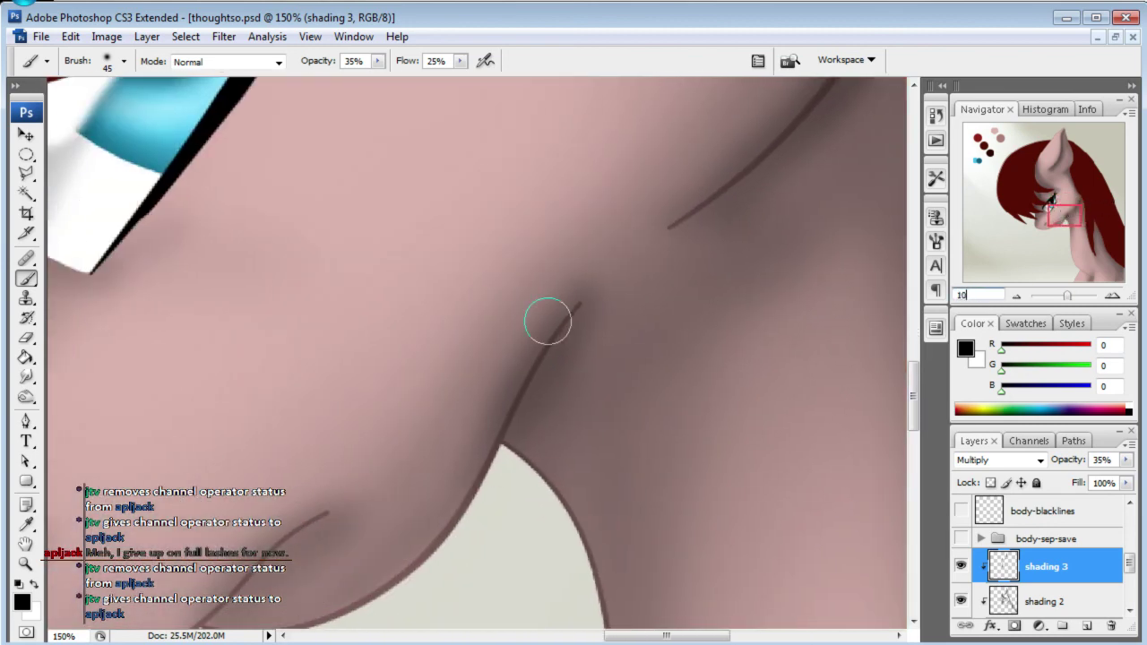
pyautogui.write('0')
pyautogui.press('Return')
pyautogui.moveTo(1054, 209)
pyautogui.mouseDown()
pyautogui.moveTo(1044, 214)
pyautogui.moveTo(1058, 170)
pyautogui.mouseUp()
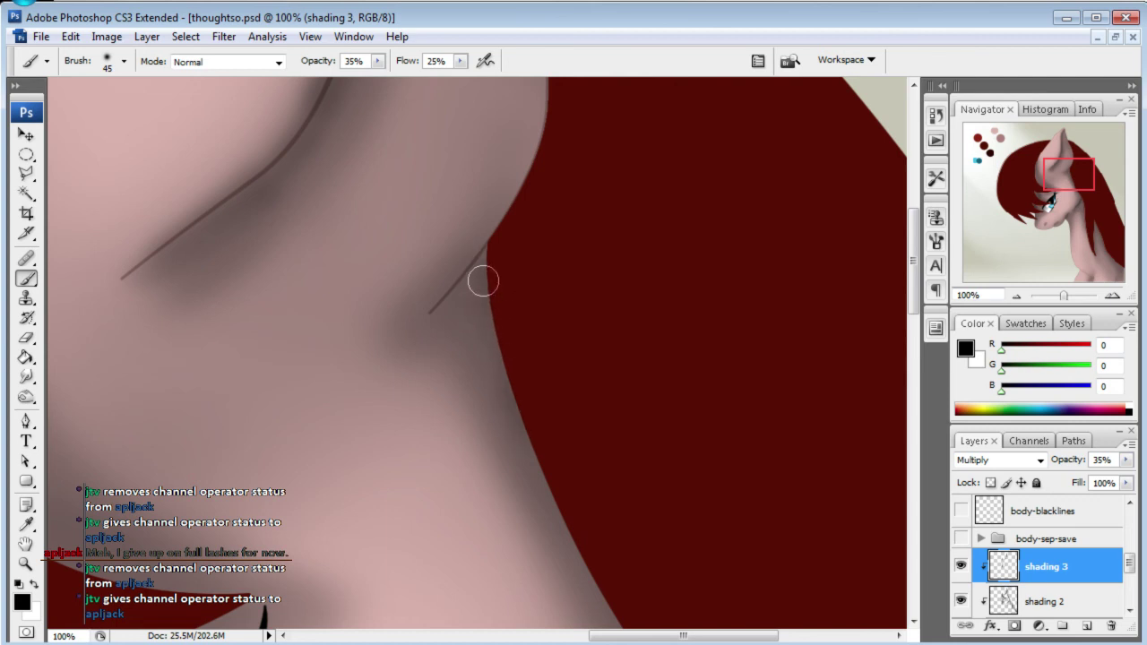
# - Shade both edges of the hair strand and the neck beneath the mane's edge
pyautogui.moveTo(539, 461); pyautogui.dragTo(515, 358)
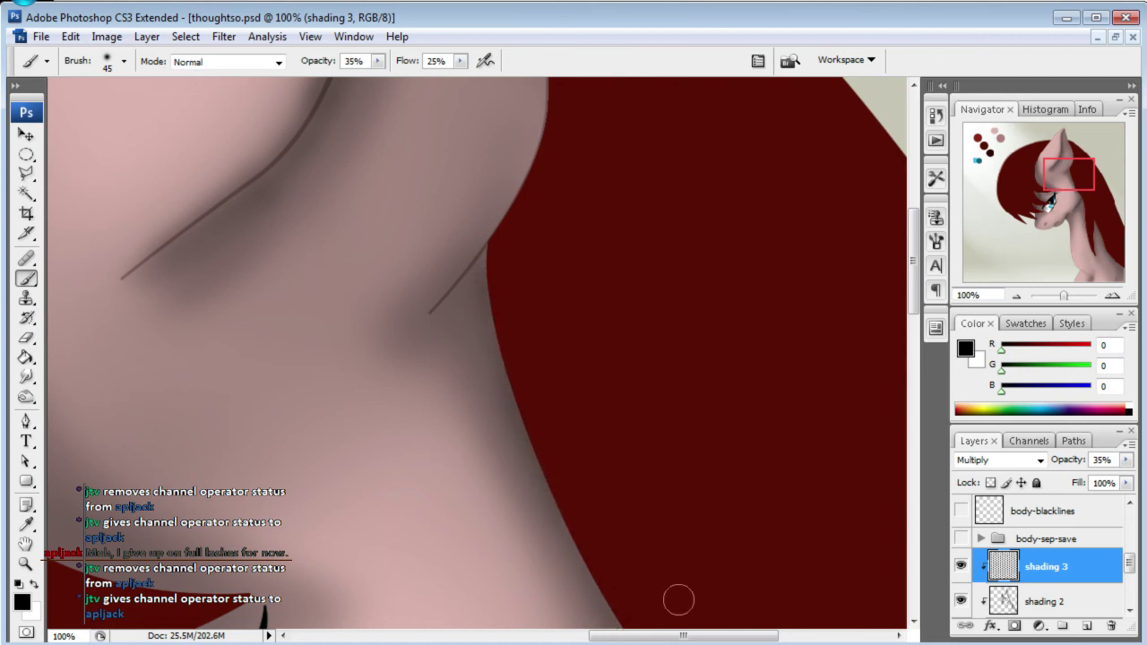
pyautogui.moveTo(1083, 182); pyautogui.dragTo(1109, 240)
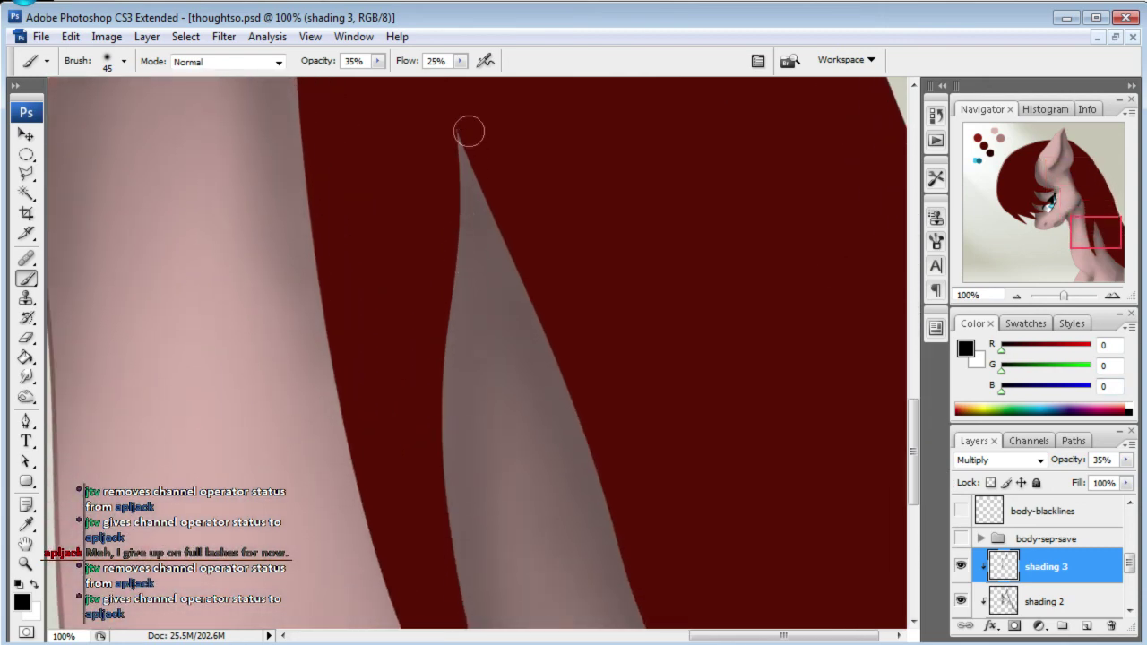
pyautogui.moveTo(466, 182); pyautogui.dragTo(445, 340)
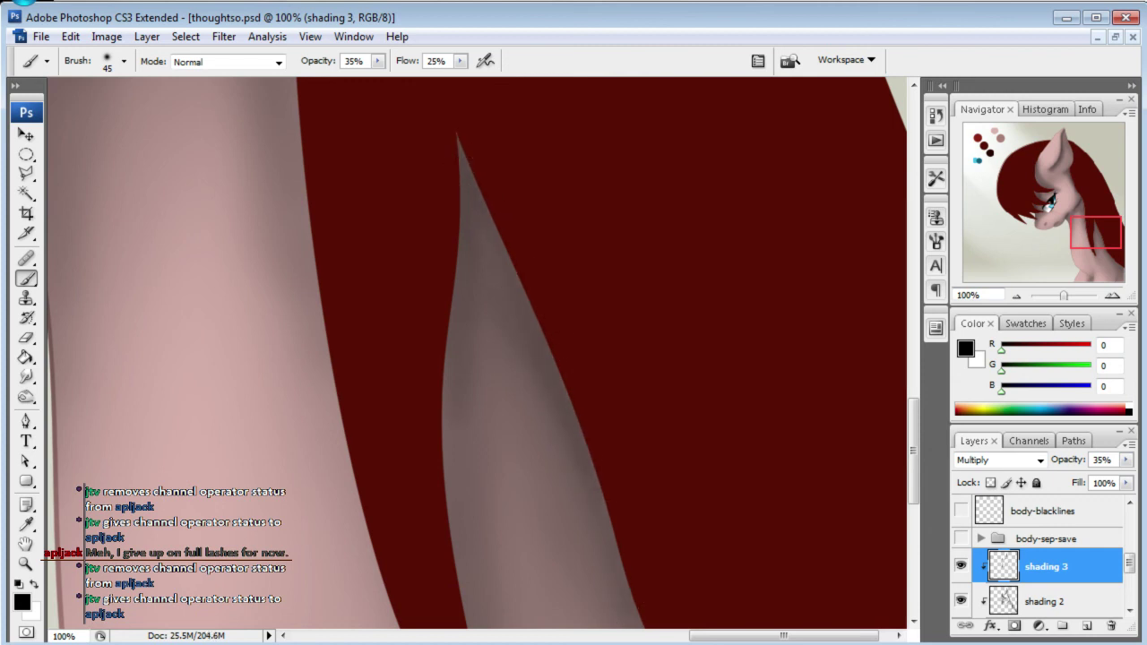
pyautogui.moveTo(521, 297); pyautogui.dragTo(511, 266)
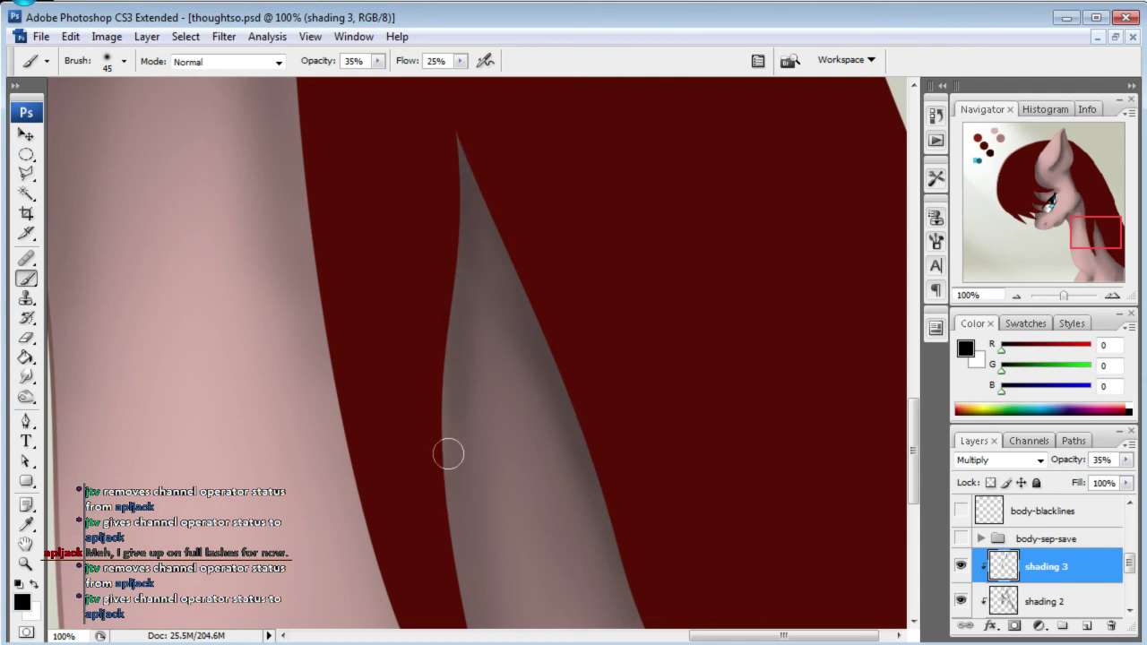
pyautogui.moveTo(1098, 219); pyautogui.dragTo(1112, 263)
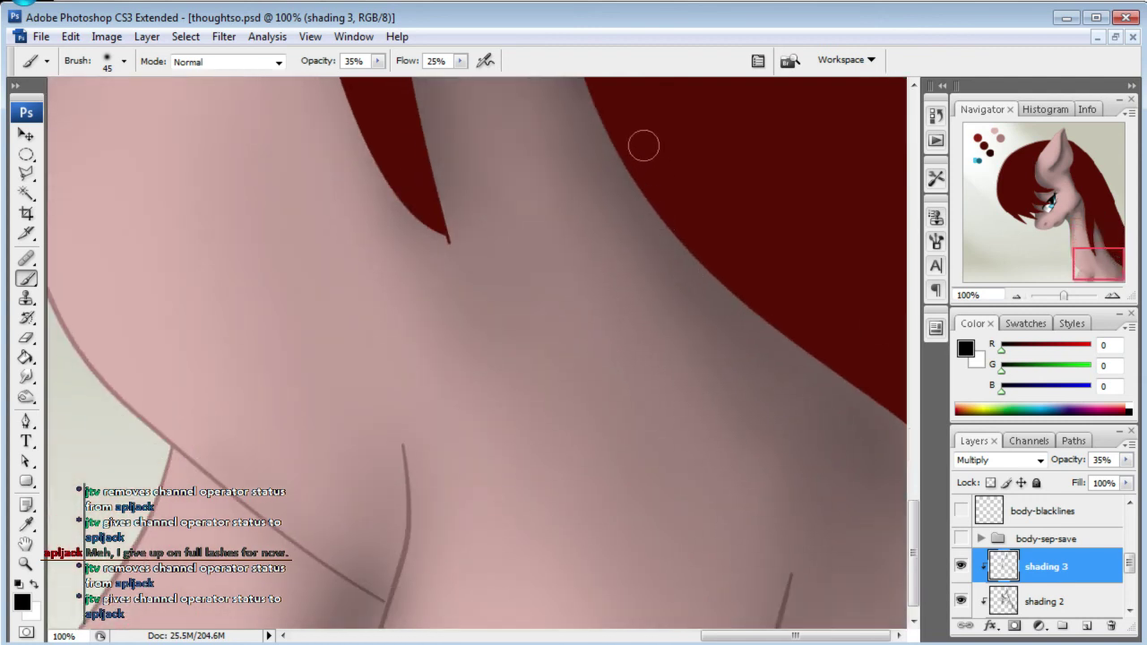
pyautogui.moveTo(878, 421); pyautogui.dragTo(743, 328)
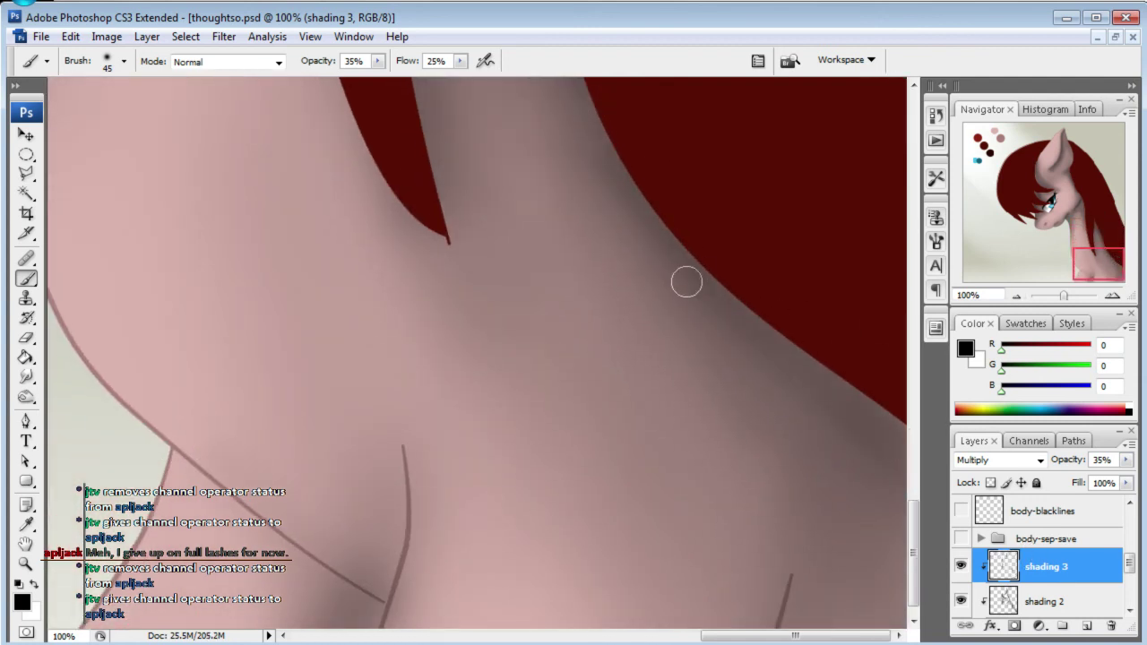
pyautogui.moveTo(687, 283); pyautogui.dragTo(655, 215)
pyautogui.moveTo(680, 260); pyautogui.dragTo(665, 233)
# - Darken the lower part of the curved neck line
pyautogui.moveTo(1115, 259); pyautogui.dragTo(1123, 282)
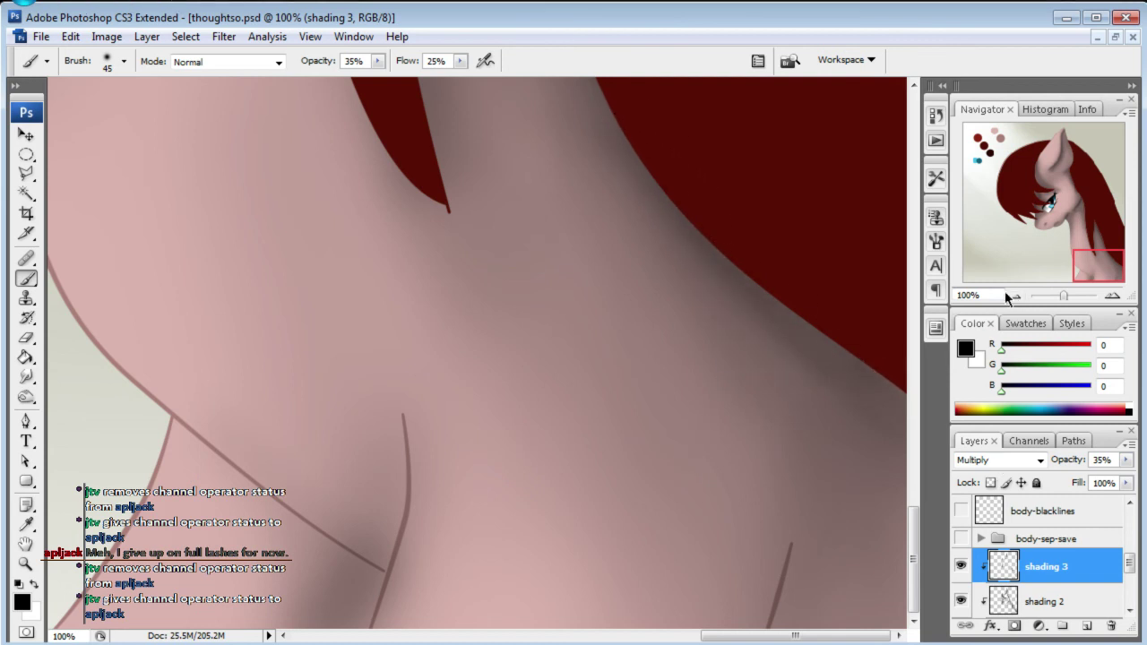
pyautogui.moveTo(1088, 248); pyautogui.dragTo(1083, 247)
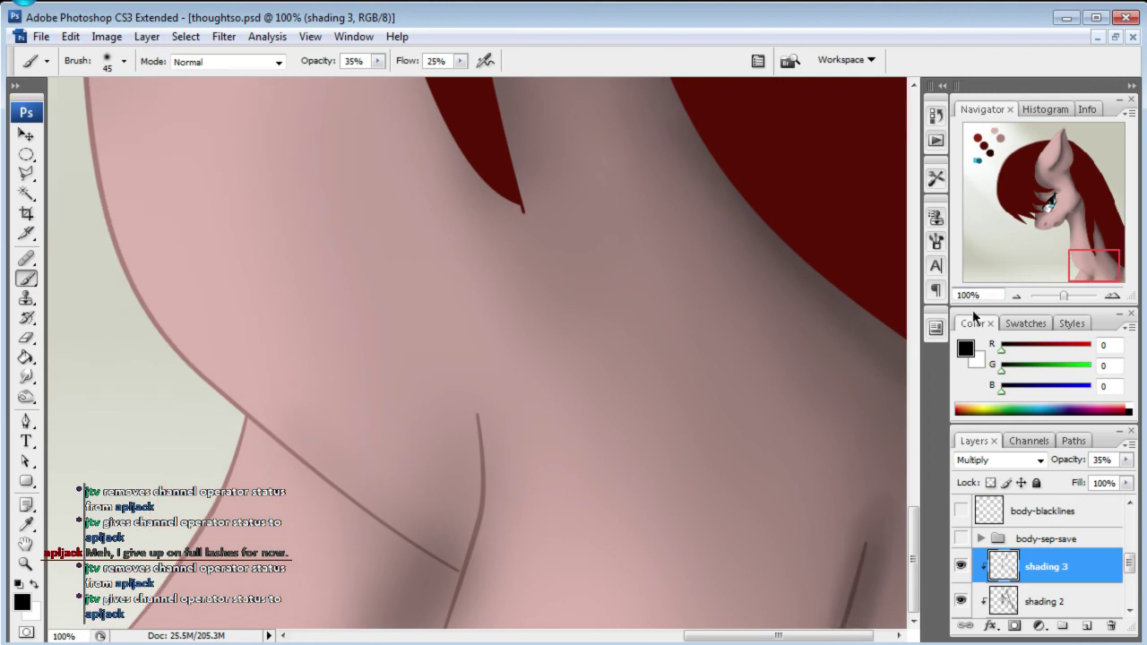
pyautogui.moveTo(1093, 261); pyautogui.dragTo(1137, 277)
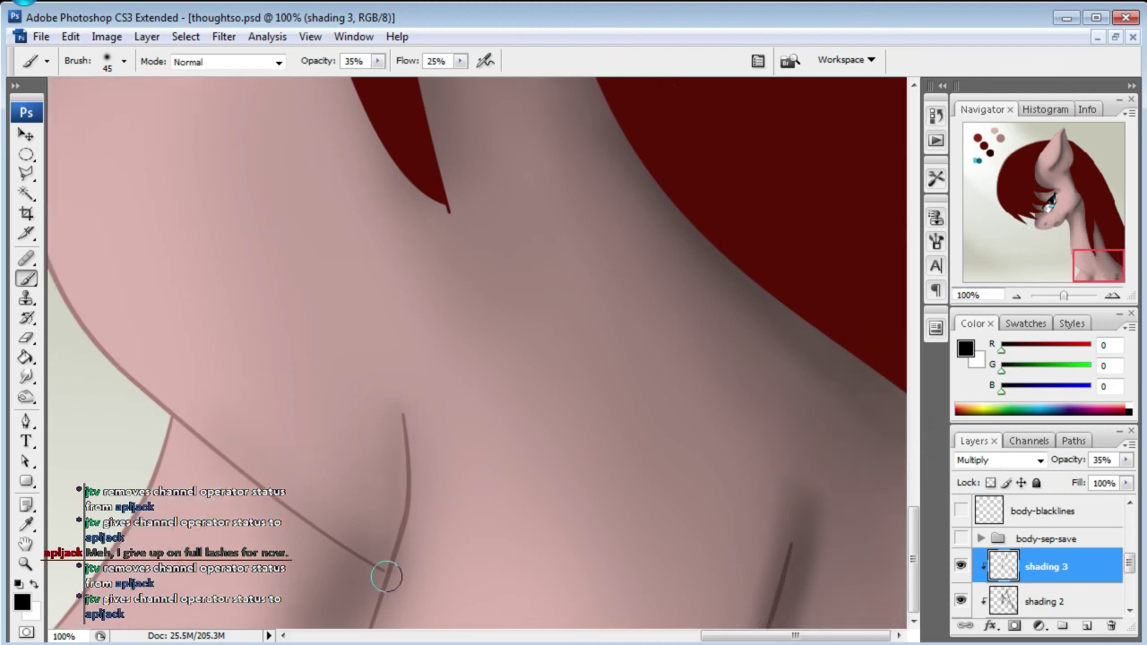
pyautogui.moveTo(415, 430); pyautogui.dragTo(394, 599)
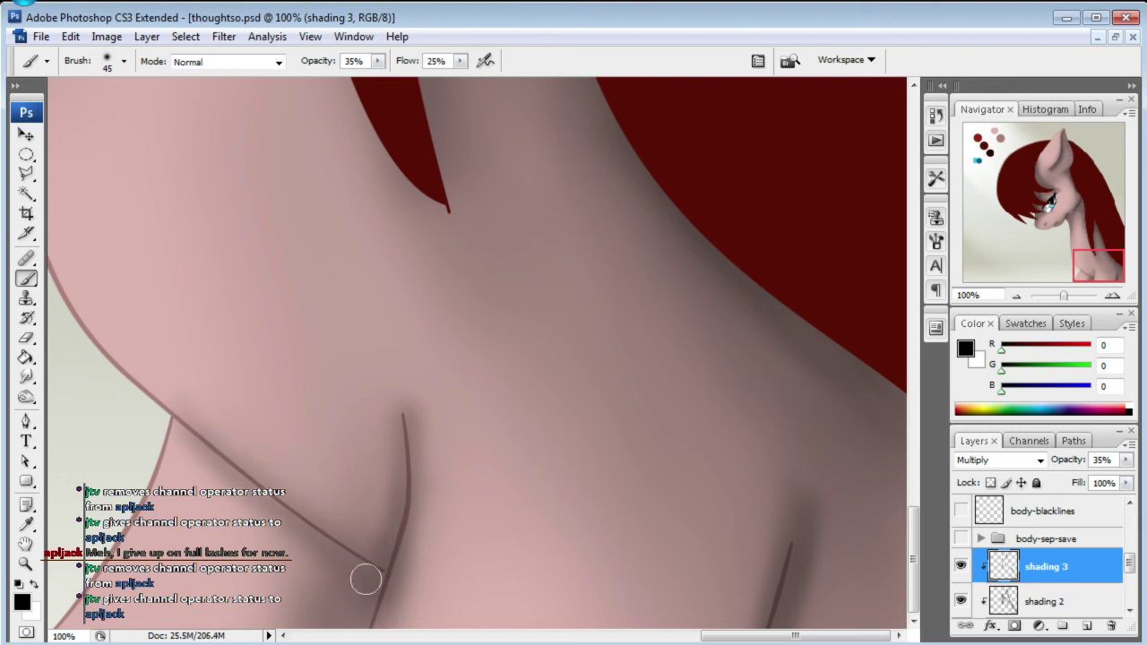
pyautogui.moveTo(1098, 267); pyautogui.dragTo(1088, 266)
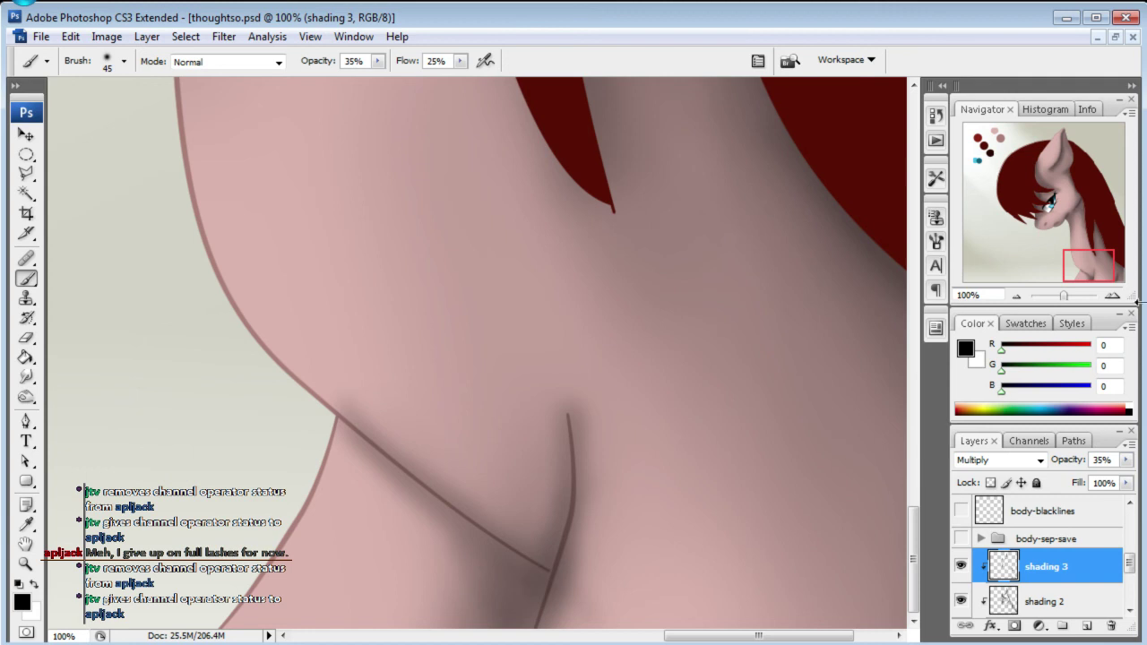
# - Apply a Gaussian Blur with radius 5 to the shading 3 layer
pyautogui.click(229, 38)
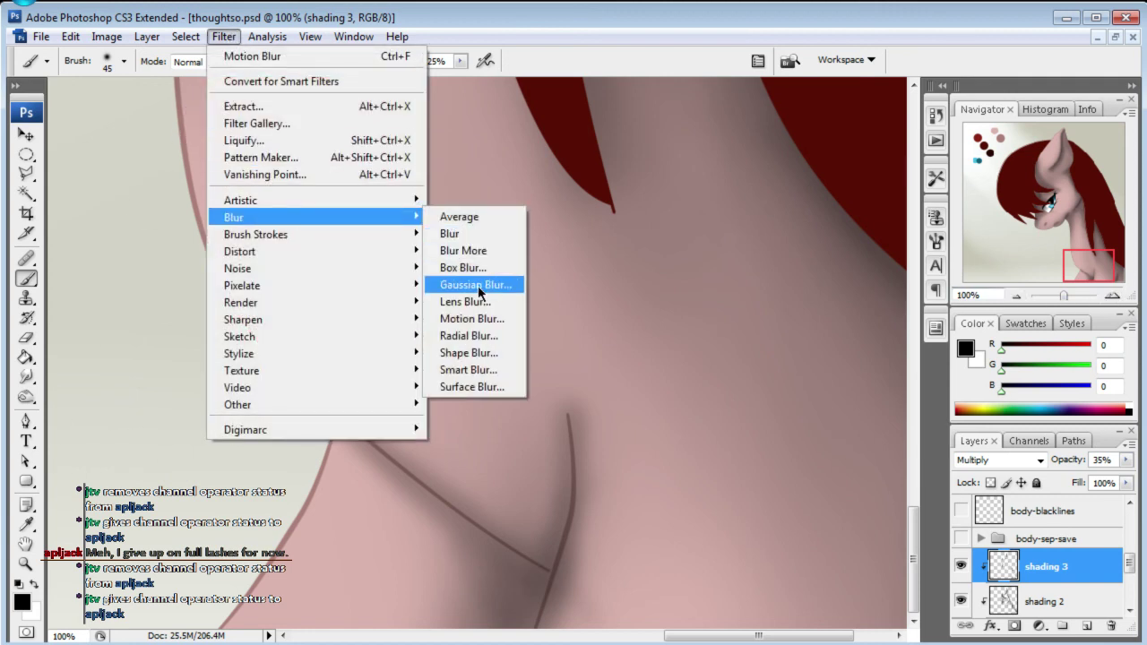
pyautogui.click(477, 286)
pyautogui.doubleClick(1001, 516)
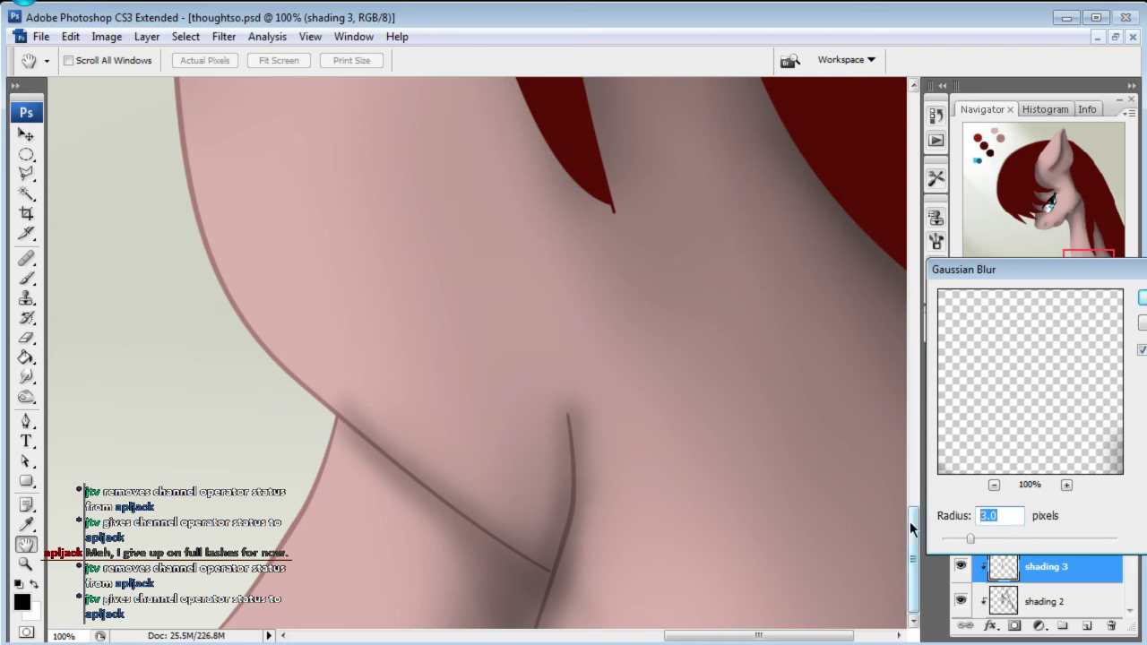
pyautogui.write('5')
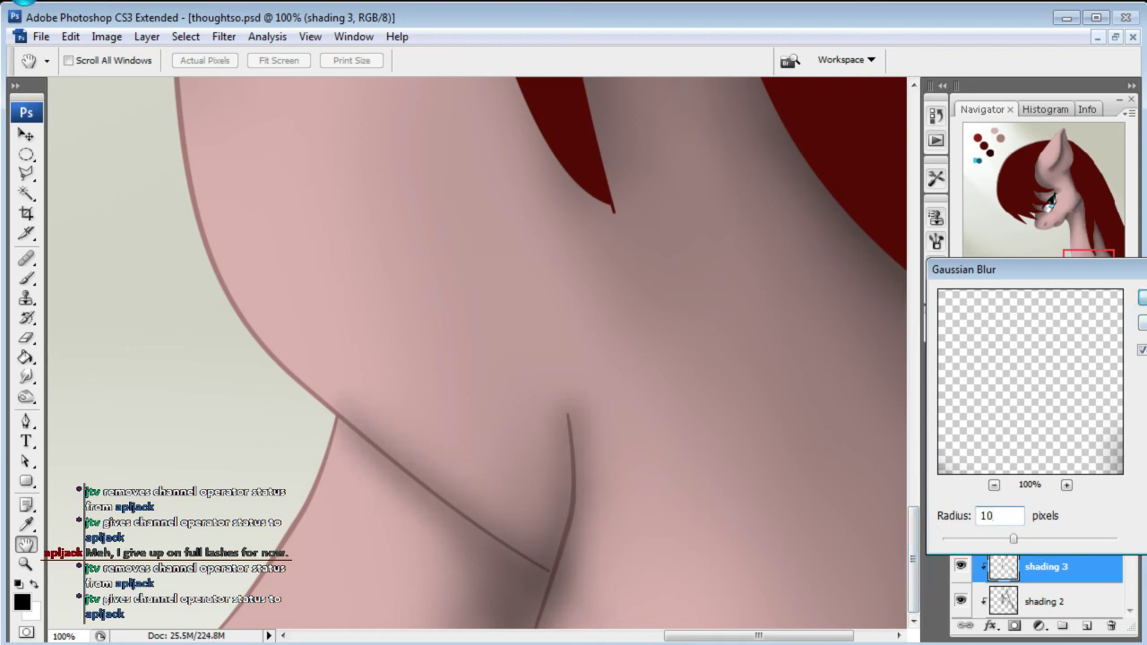
pyautogui.press('Return')
# - Return to the Brush, zoom out to 50% over the pony's head, and add a new layer above shading 3
pyautogui.press('b')
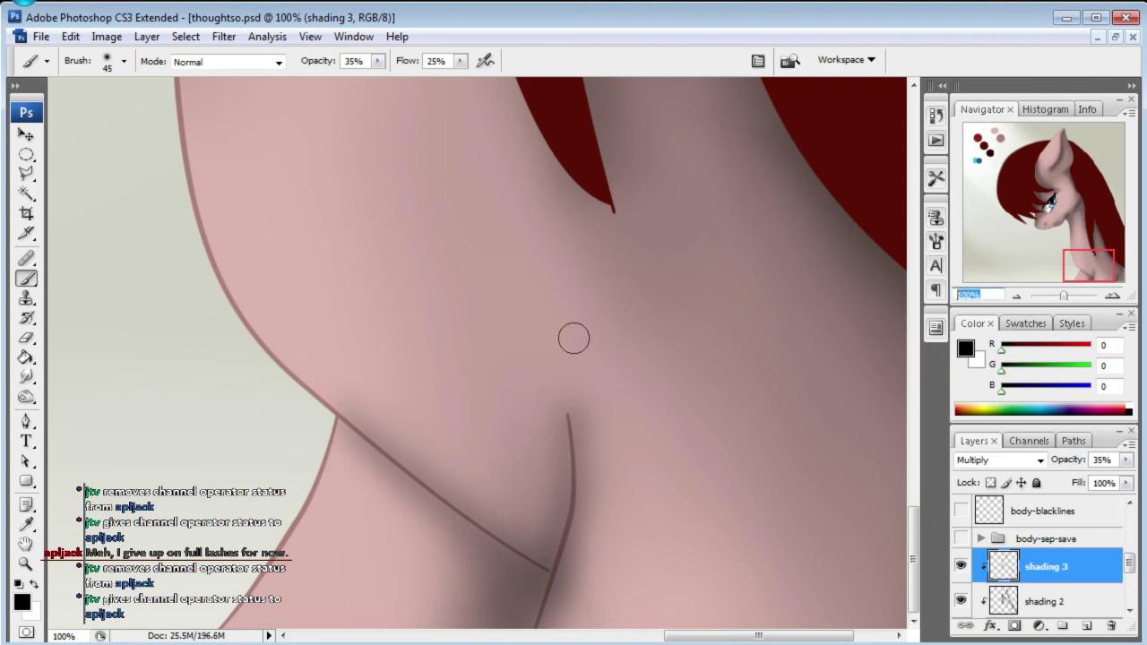
pyautogui.press('Return')
pyautogui.moveTo(1011, 286)
pyautogui.mouseDown()
pyautogui.moveTo(1053, 236)
pyautogui.moveTo(1053, 198)
pyautogui.moveTo(1066, 202)
pyautogui.moveTo(1053, 160)
pyautogui.moveTo(1059, 191)
pyautogui.mouseUp()
pyautogui.click(1091, 631)
# - Name the new layer 'highlights', clip it to shading 3, and set it to Overlay
pyautogui.doubleClick(1029, 566)
pyautogui.write('highlight')
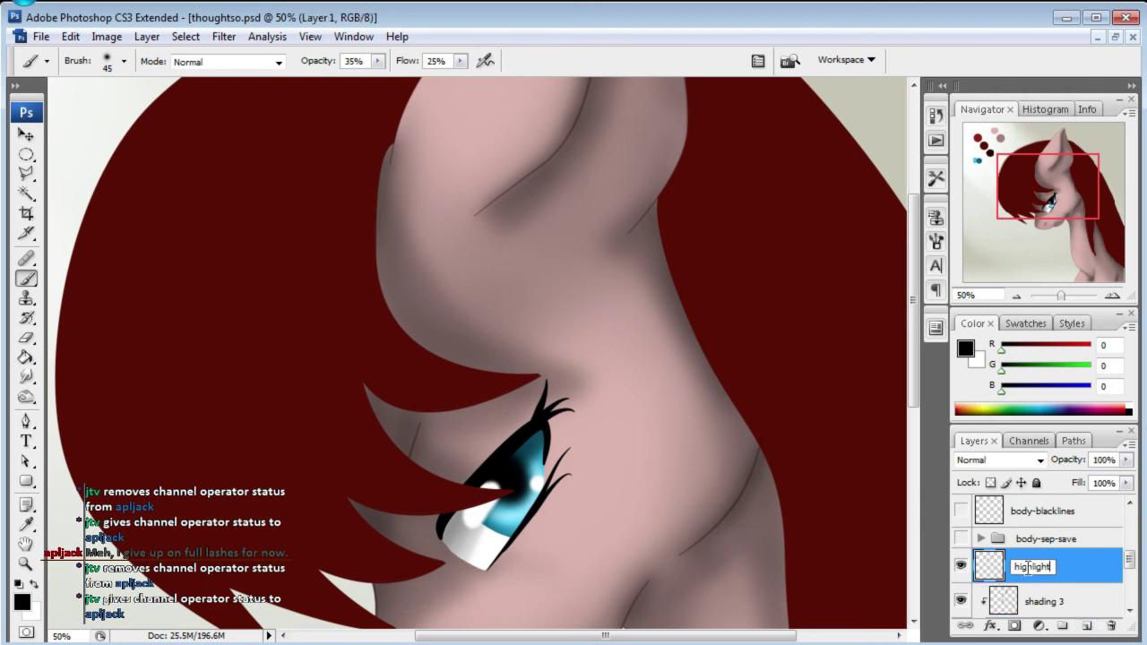
pyautogui.write('s')
pyautogui.press('Return')
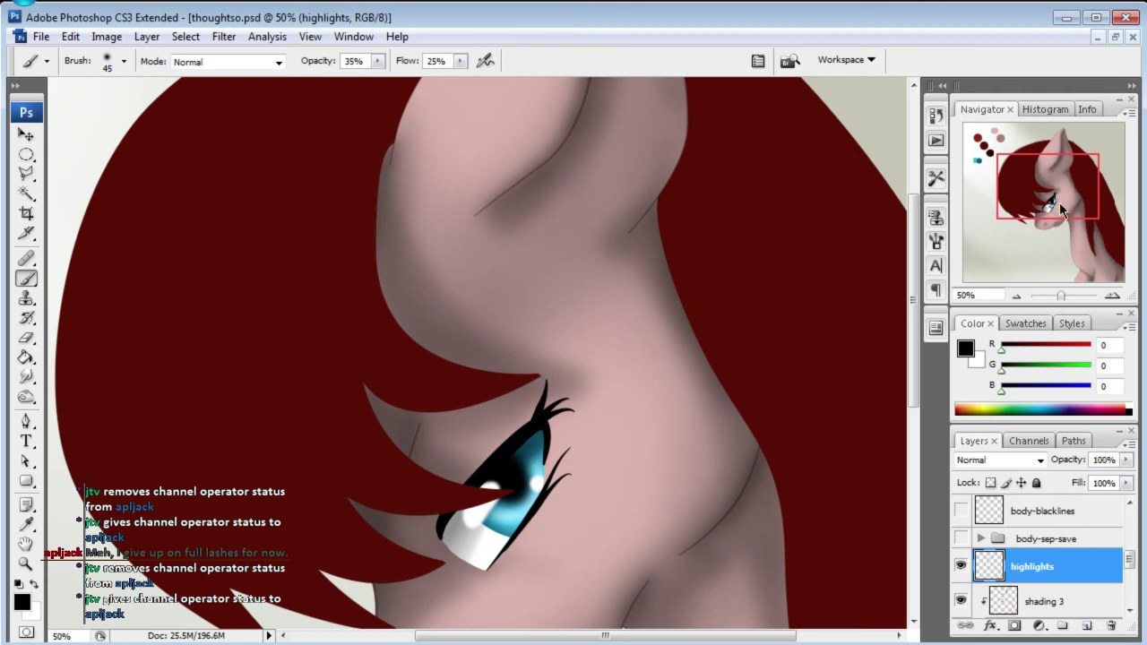
pyautogui.moveTo(1057, 197); pyautogui.dragTo(1053, 203)
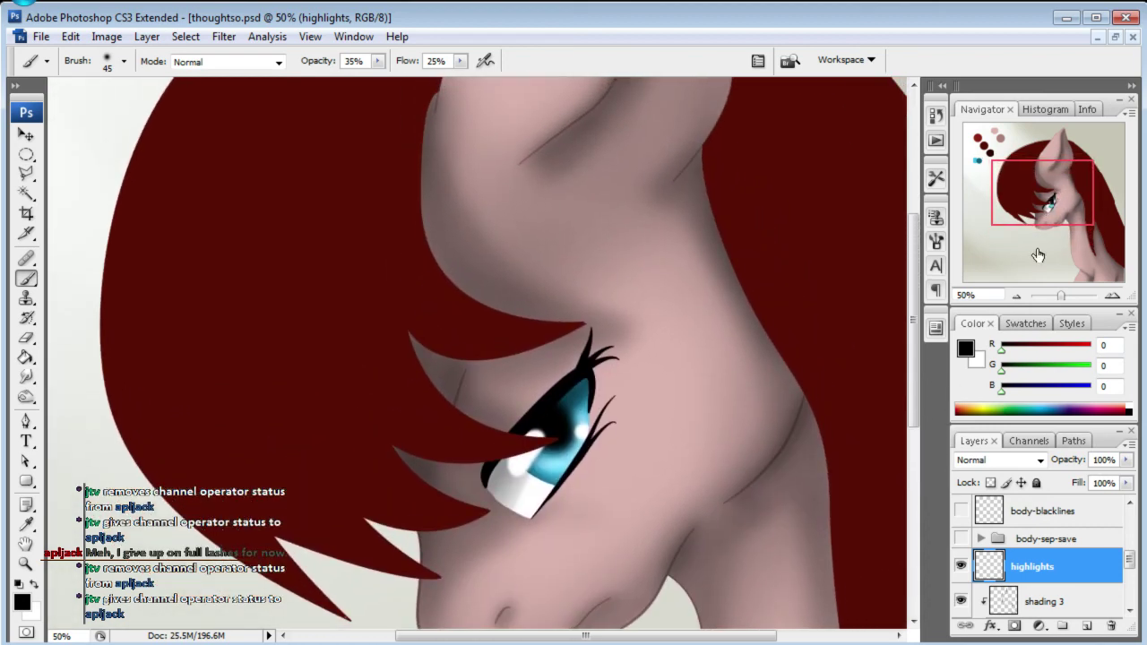
pyautogui.hotkey('ctrl', 'alt', 'g')
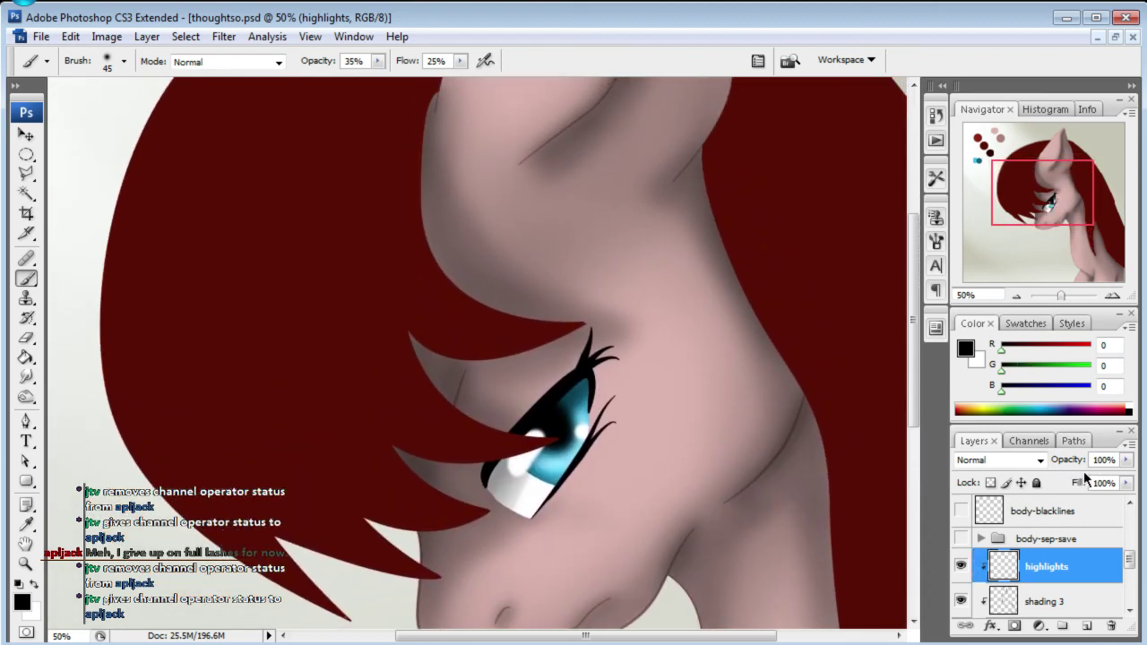
pyautogui.click(1004, 460)
pyautogui.click(986, 221)
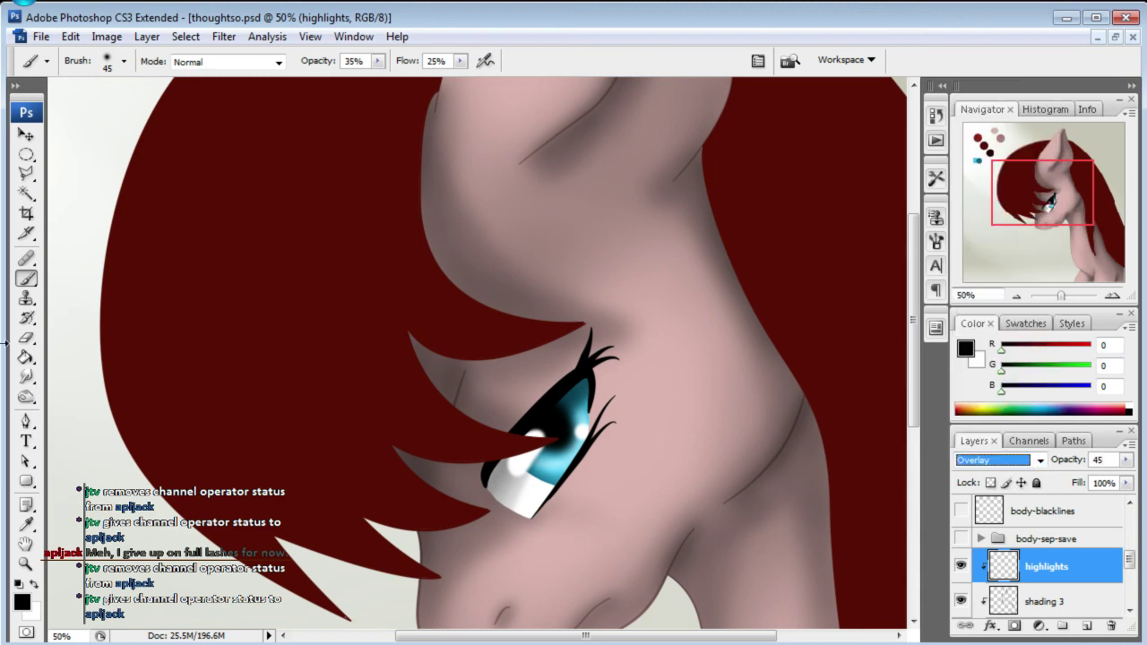
# - Select the 200 px soft brush in white and paint a faint cheek highlight
pyautogui.click(125, 61)
pyautogui.click(167, 281)
pyautogui.press('Return')
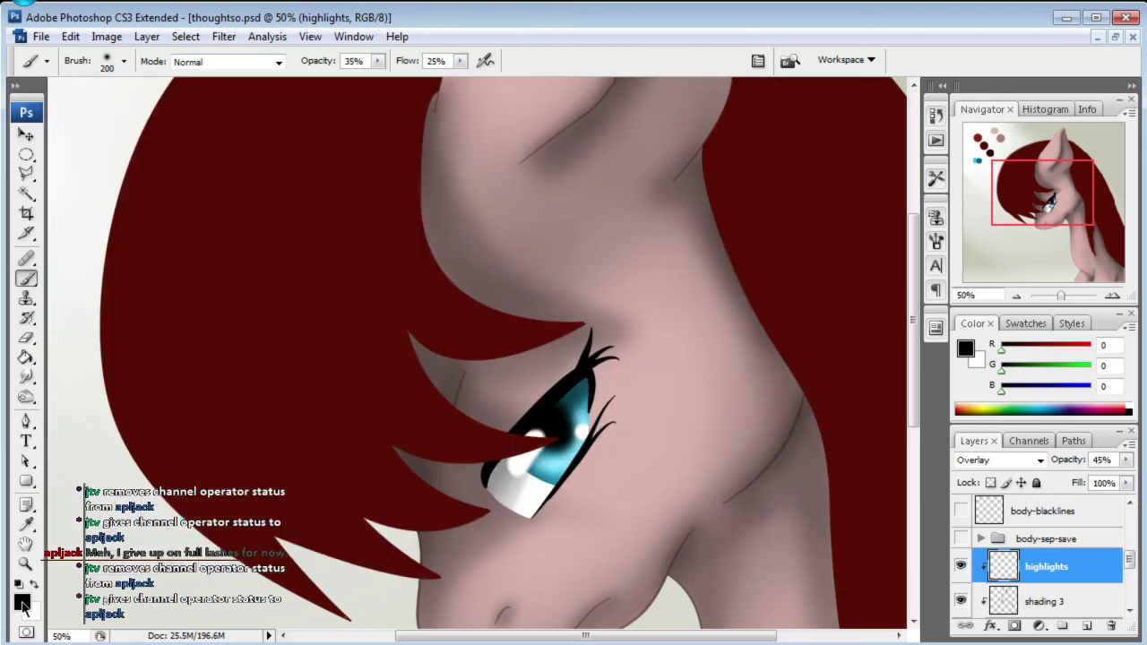
pyautogui.click(34, 584)
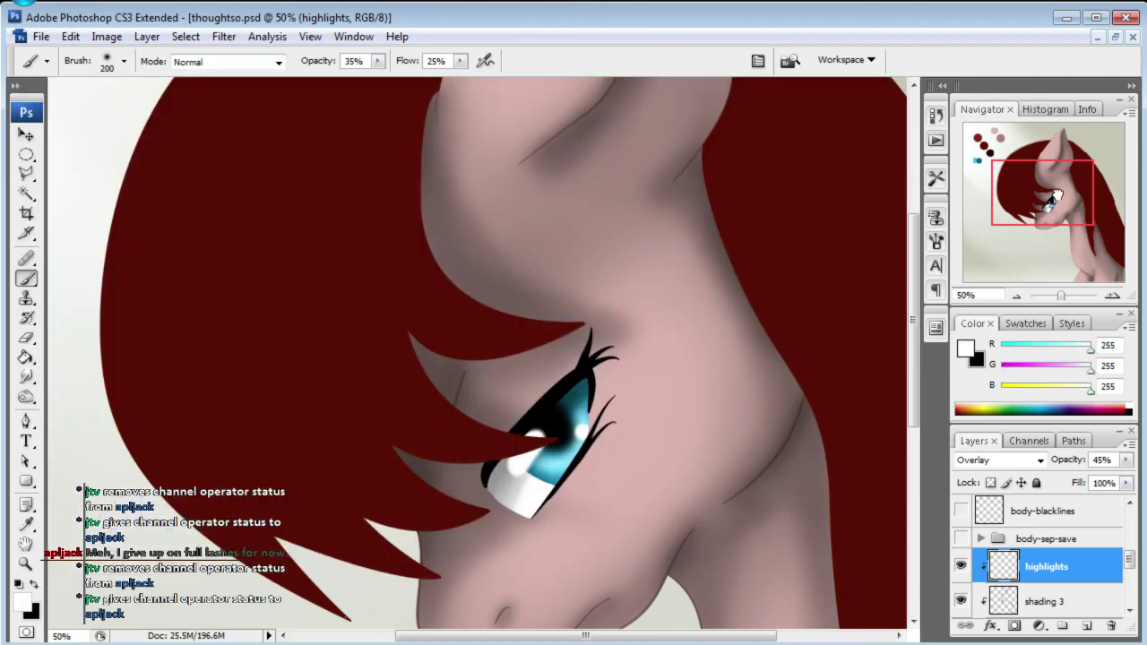
pyautogui.moveTo(661, 310)
pyautogui.mouseDown()
pyautogui.moveTo(686, 404)
pyautogui.moveTo(650, 466)
pyautogui.moveTo(696, 379)
pyautogui.moveTo(637, 496)
pyautogui.moveTo(700, 385)
pyautogui.moveTo(676, 431)
pyautogui.moveTo(678, 323)
pyautogui.mouseUp()
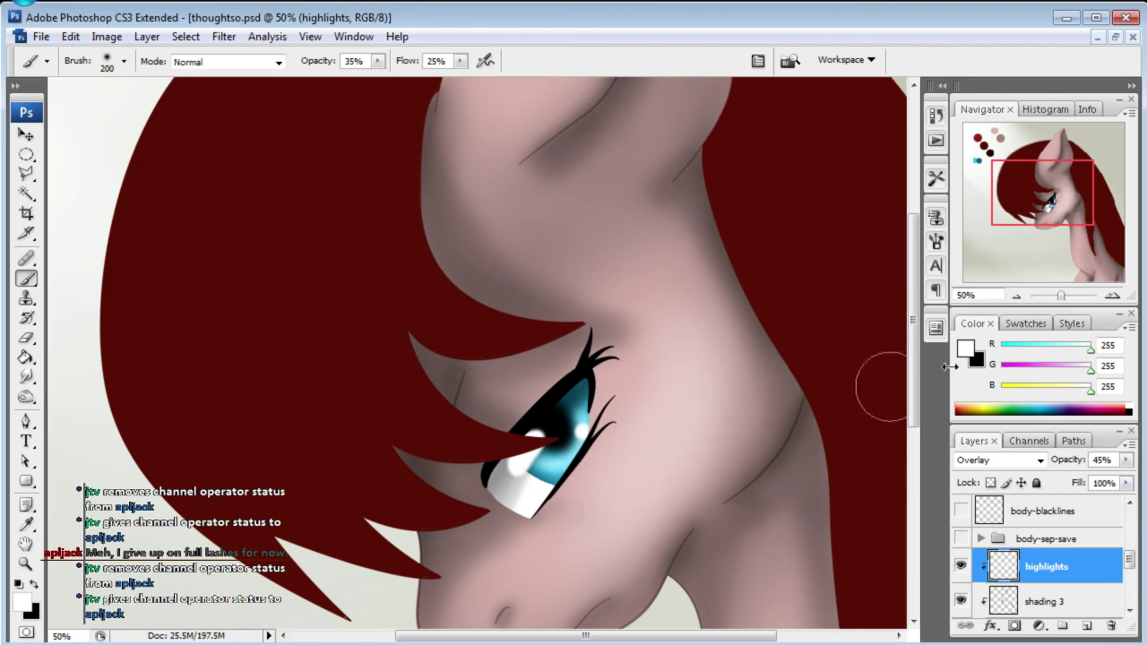
# - Paint white highlights along the left edge and centre of the neck
pyautogui.moveTo(1086, 204); pyautogui.dragTo(1116, 260)
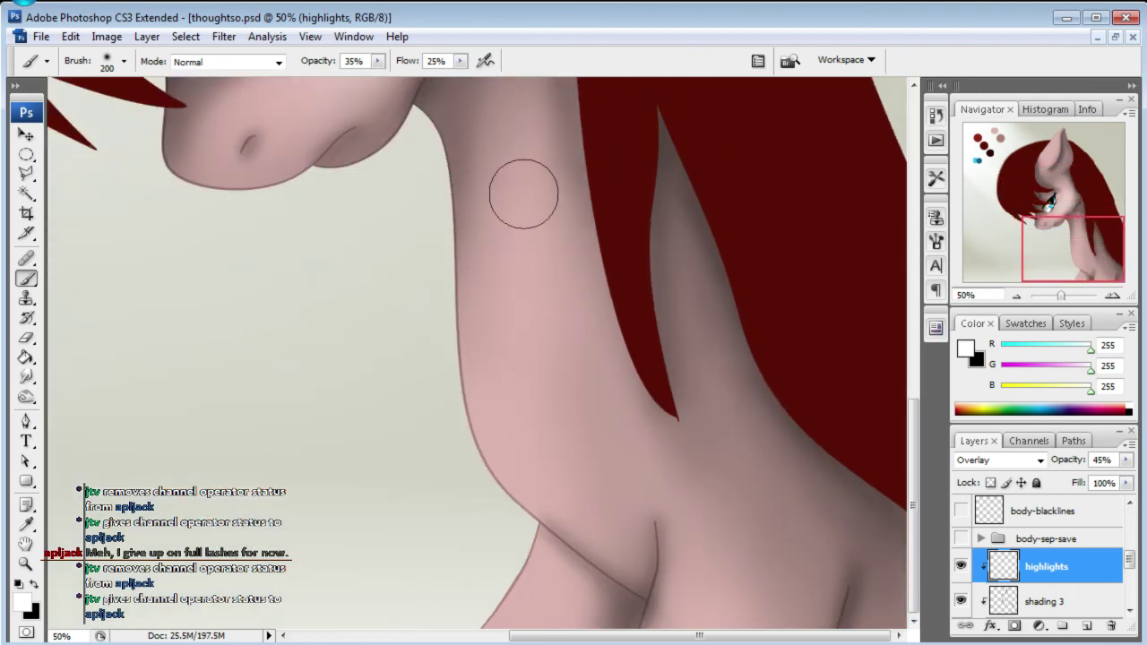
pyautogui.moveTo(509, 434)
pyautogui.mouseDown()
pyautogui.moveTo(537, 194)
pyautogui.moveTo(556, 499)
pyautogui.moveTo(492, 340)
pyautogui.moveTo(506, 217)
pyautogui.moveTo(574, 474)
pyautogui.moveTo(494, 313)
pyautogui.moveTo(514, 318)
pyautogui.mouseUp()
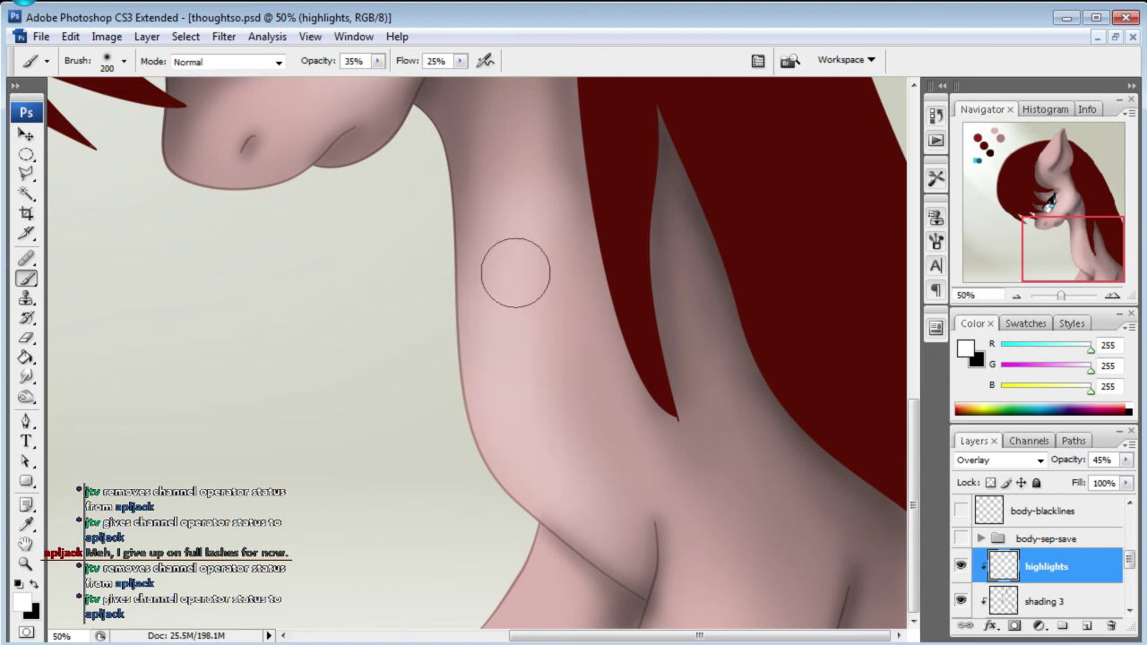
pyautogui.moveTo(531, 149)
pyautogui.mouseDown()
pyautogui.moveTo(604, 461)
pyautogui.moveTo(525, 204)
pyautogui.mouseUp()
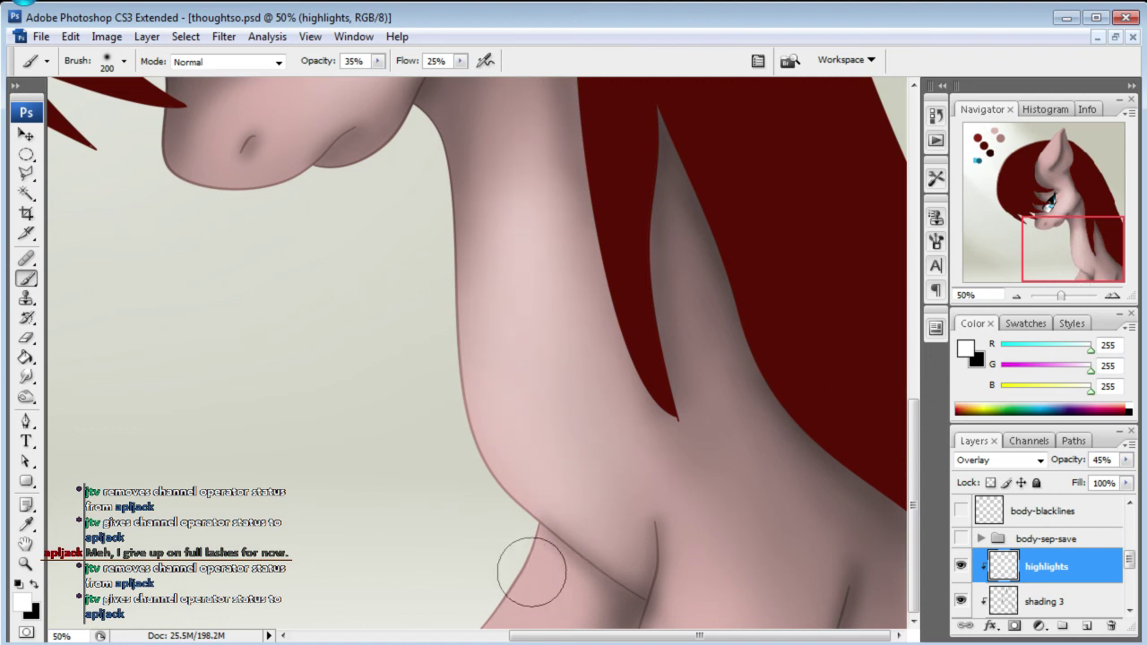
pyautogui.moveTo(724, 550)
pyautogui.mouseDown()
pyautogui.moveTo(693, 618)
pyautogui.moveTo(679, 526)
pyautogui.mouseUp()
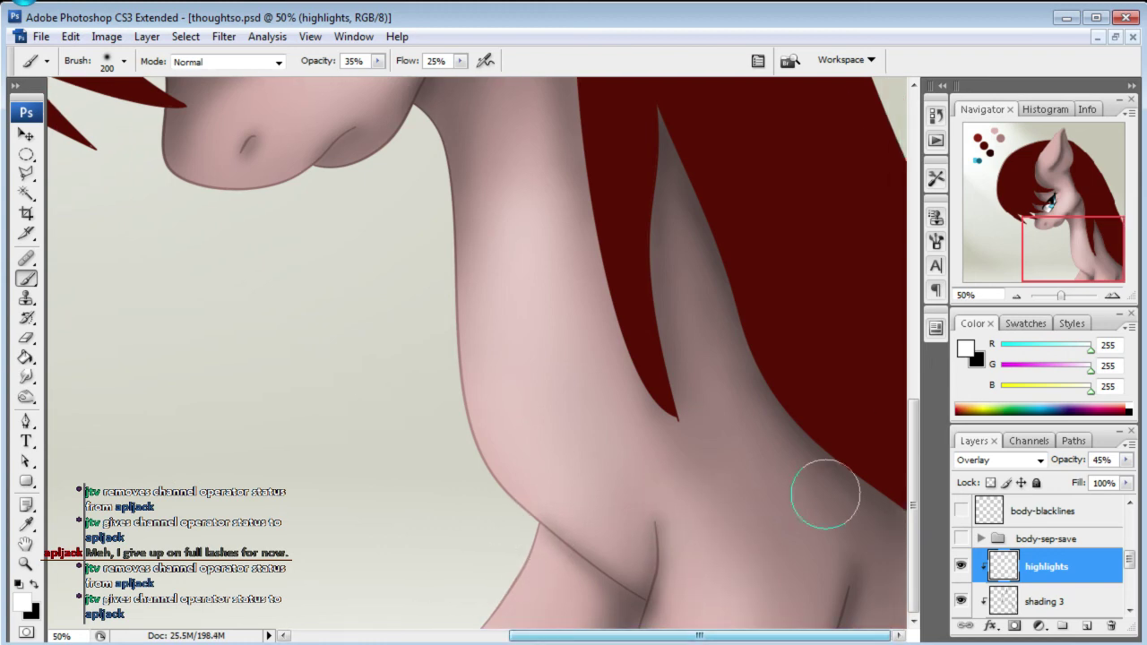
# - Highlight the ear's front edge and the cheek near the muzzle
pyautogui.moveTo(1087, 251); pyautogui.dragTo(1020, 152)
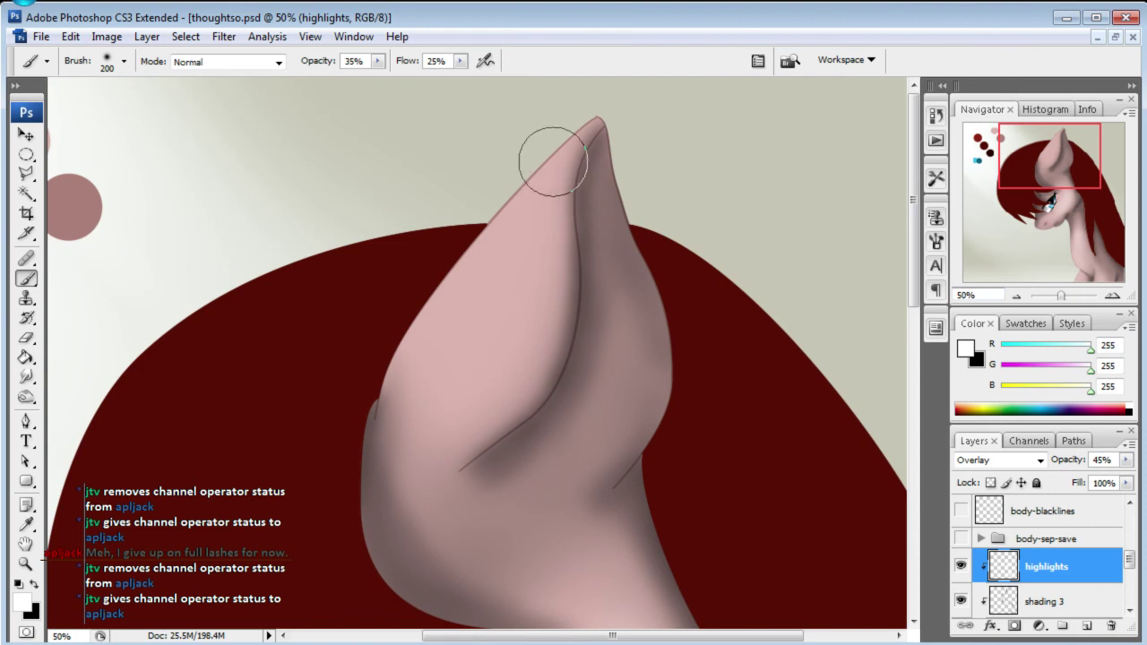
pyautogui.moveTo(577, 133)
pyautogui.mouseDown()
pyautogui.moveTo(473, 257)
pyautogui.moveTo(431, 389)
pyautogui.moveTo(530, 179)
pyautogui.moveTo(514, 184)
pyautogui.moveTo(412, 361)
pyautogui.moveTo(557, 173)
pyautogui.moveTo(456, 359)
pyautogui.moveTo(575, 175)
pyautogui.moveTo(466, 387)
pyautogui.mouseUp()
pyautogui.moveTo(466, 388)
pyautogui.mouseDown()
pyautogui.moveTo(550, 174)
pyautogui.moveTo(457, 320)
pyautogui.moveTo(531, 184)
pyautogui.mouseUp()
pyautogui.moveTo(530, 184)
pyautogui.mouseDown()
pyautogui.moveTo(428, 403)
pyautogui.moveTo(563, 176)
pyautogui.mouseUp()
pyautogui.moveTo(563, 176); pyautogui.dragTo(427, 403)
pyautogui.moveTo(1063, 167); pyautogui.dragTo(1064, 220)
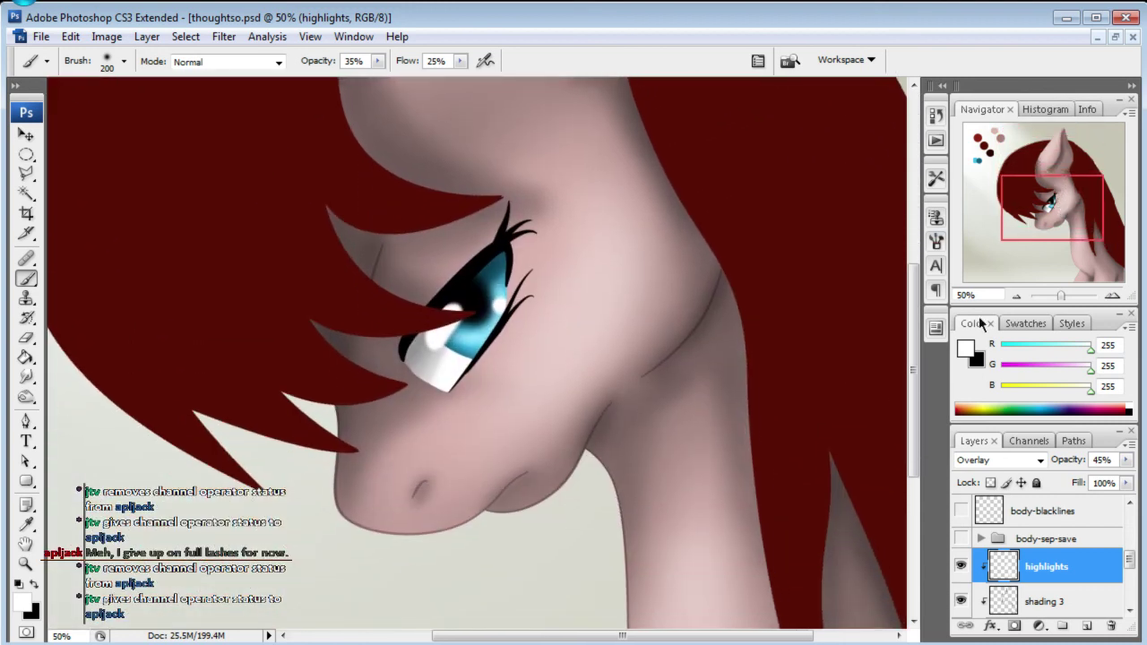
pyautogui.moveTo(422, 455)
pyautogui.mouseDown()
pyautogui.moveTo(502, 418)
pyautogui.moveTo(403, 479)
pyautogui.mouseUp()
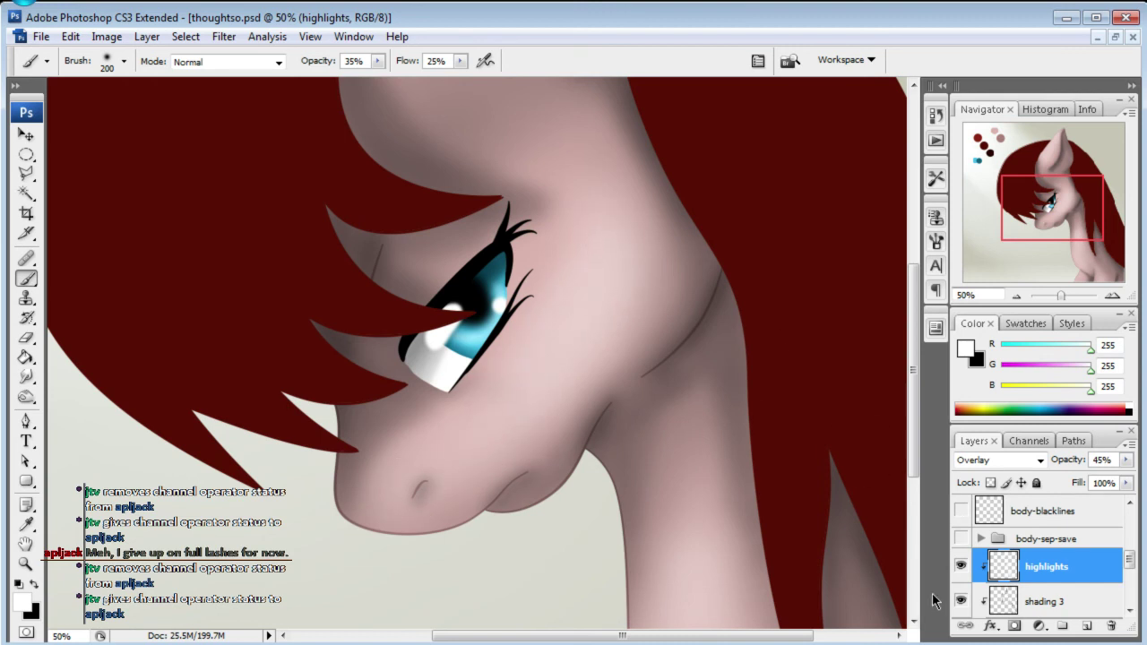
# - Toggle the highlights layer off and on to compare, then review the face and neck
pyautogui.click(962, 566)
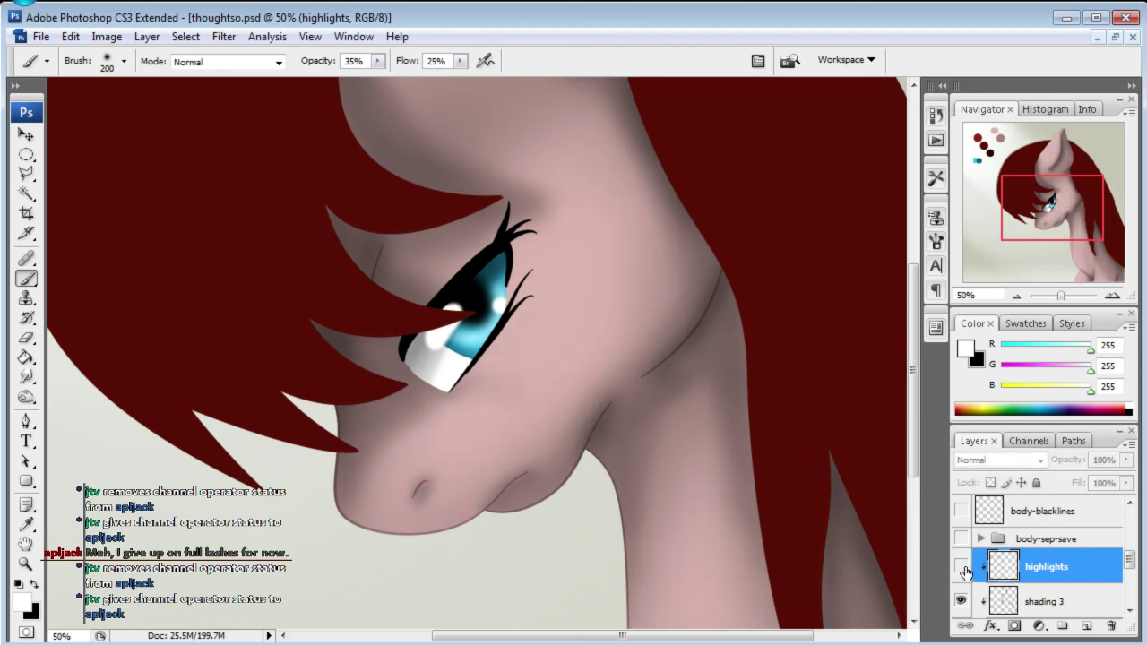
pyautogui.click(962, 567)
pyautogui.moveTo(1066, 210)
pyautogui.mouseDown()
pyautogui.moveTo(1077, 192)
pyautogui.moveTo(1083, 215)
pyautogui.mouseUp()
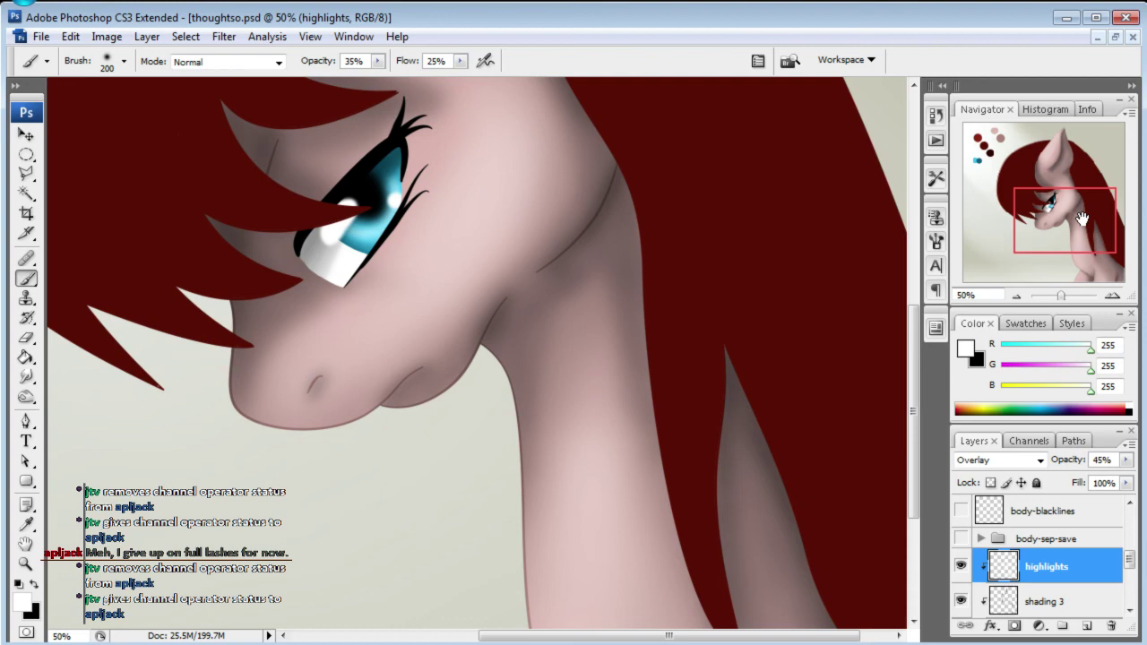
pyautogui.moveTo(1082, 218); pyautogui.dragTo(1083, 211)
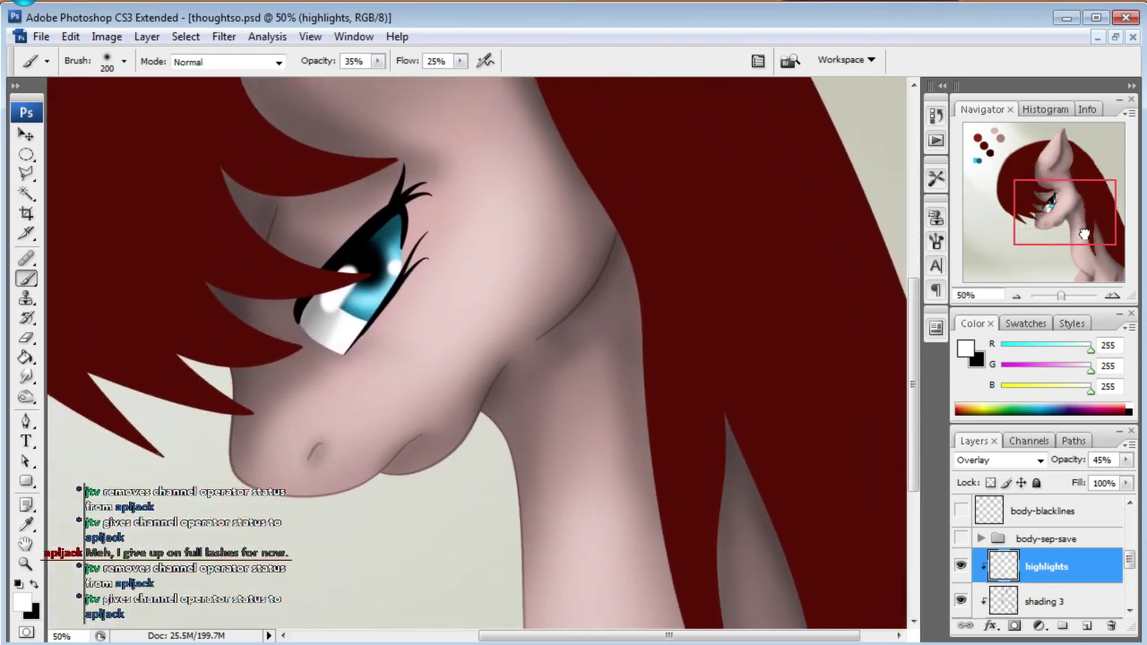
pyautogui.moveTo(1084, 235); pyautogui.dragTo(1073, 207)
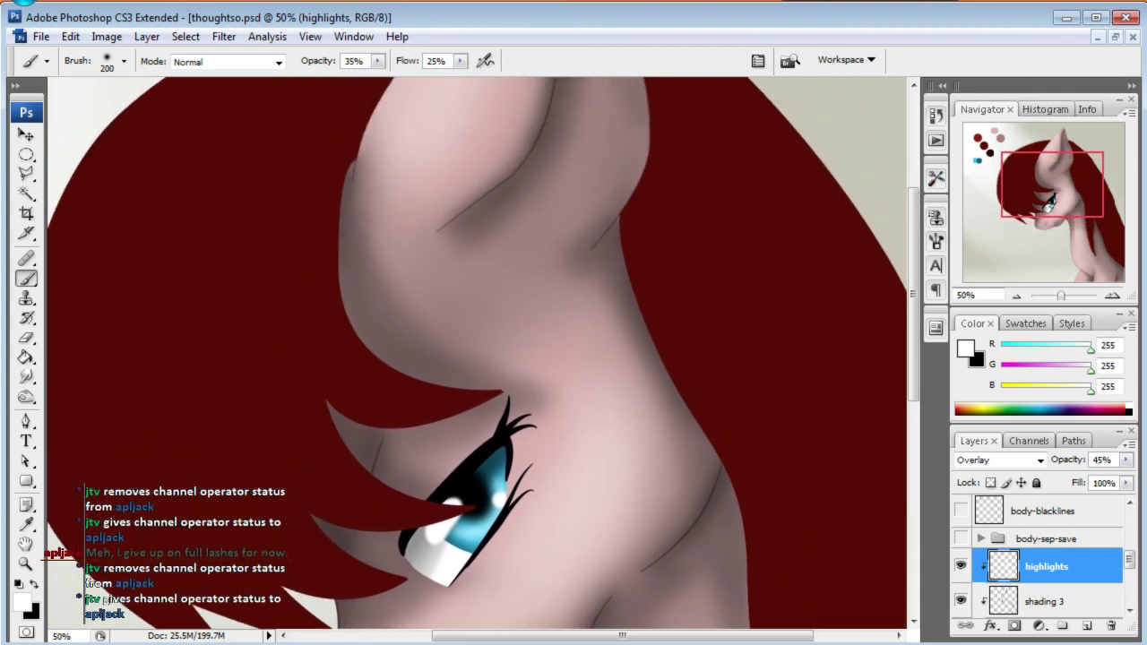
# - Select the mane-outline layer and create a new group above it
pyautogui.moveTo(1128, 562); pyautogui.dragTo(1128, 538)
pyautogui.click(1071, 596)
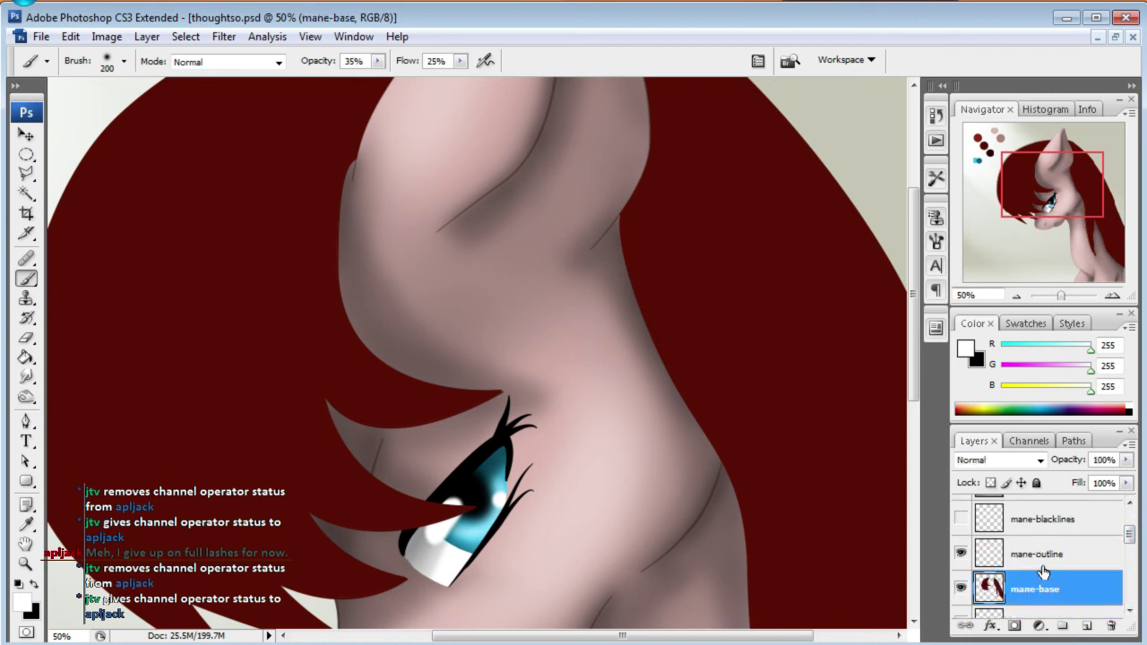
pyautogui.click(1033, 559)
pyautogui.click(1063, 626)
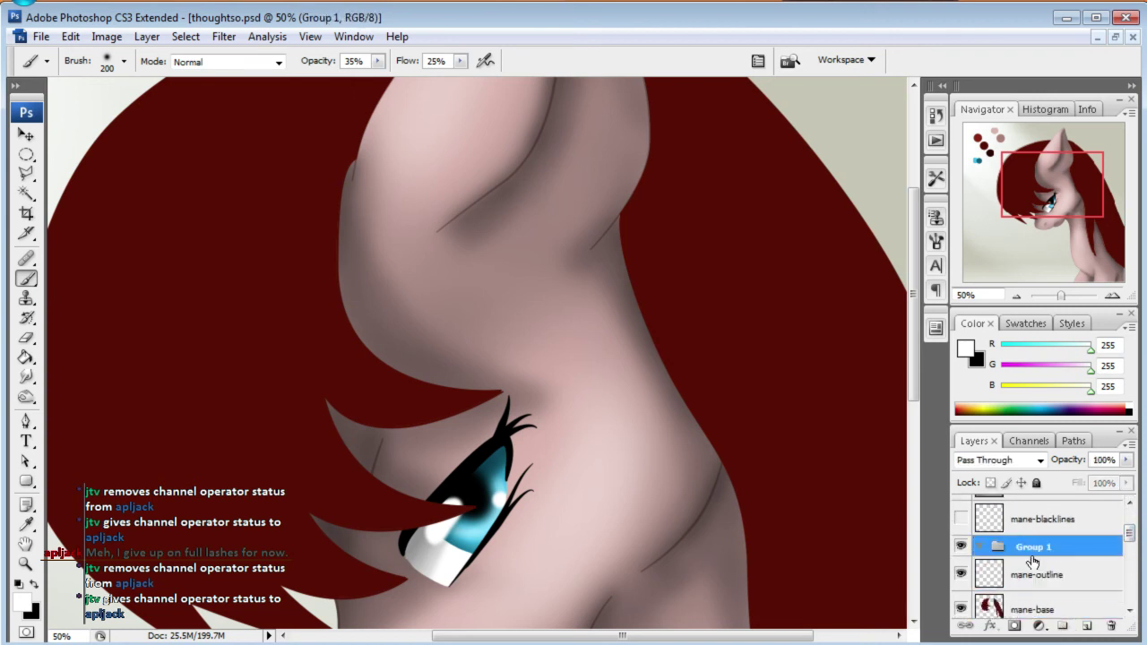
# - Rename the group 'mane-sep-save' and copy mane-outline and mane-base into it
pyautogui.doubleClick(1029, 546)
pyautogui.write('mane-sep-save')
pyautogui.press('Return')
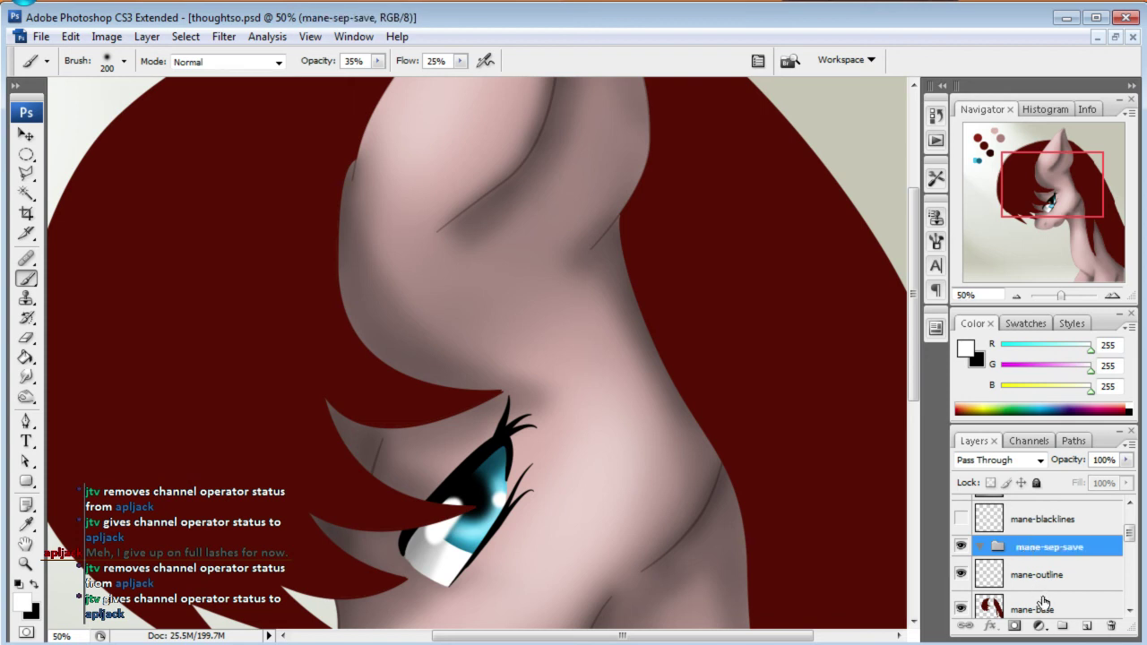
pyautogui.click(1130, 611)
pyautogui.click(1031, 538)
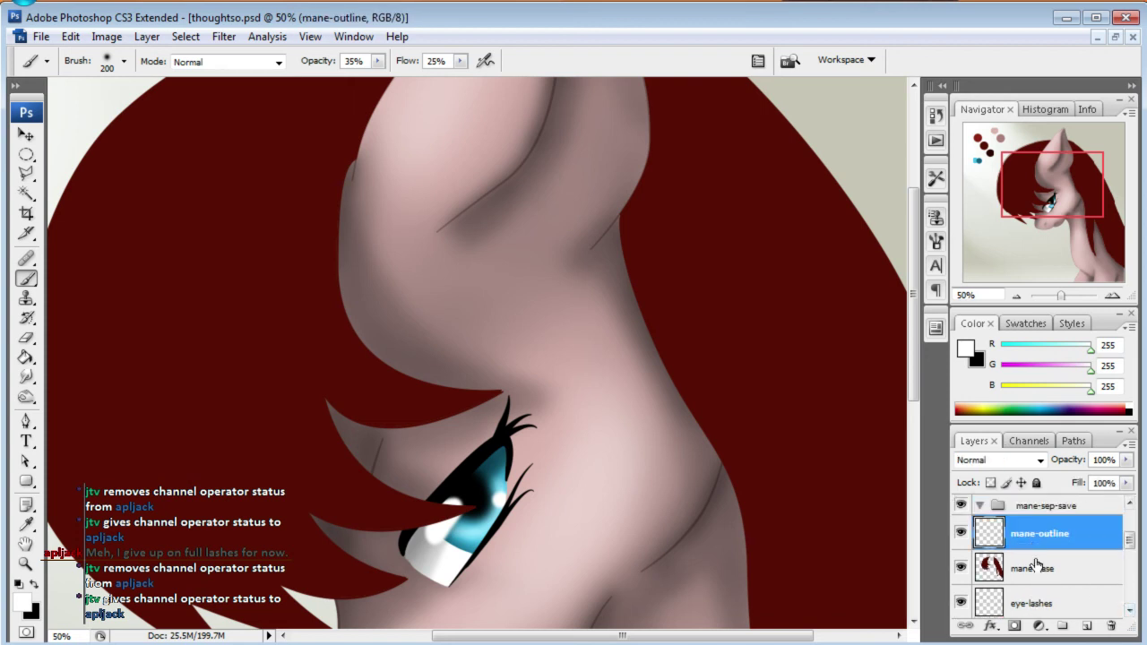
pyautogui.keyDown('shift'); pyautogui.click(1042, 581); pyautogui.keyUp('shift')
pyautogui.moveTo(1008, 535); pyautogui.dragTo(1086, 626)
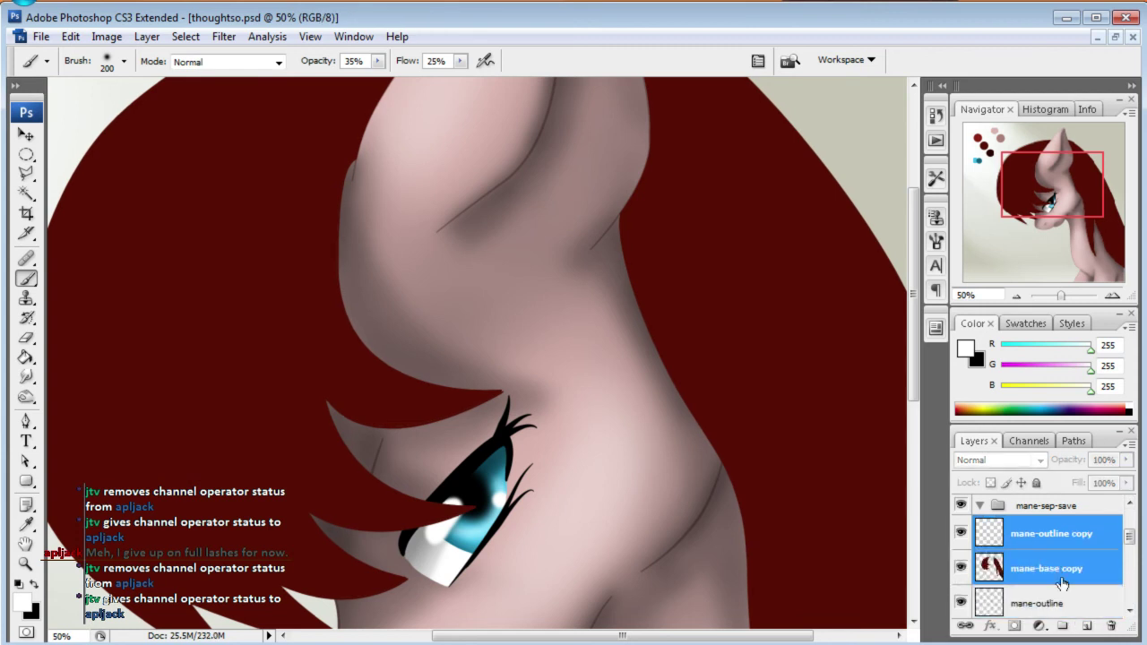
pyautogui.click(981, 506)
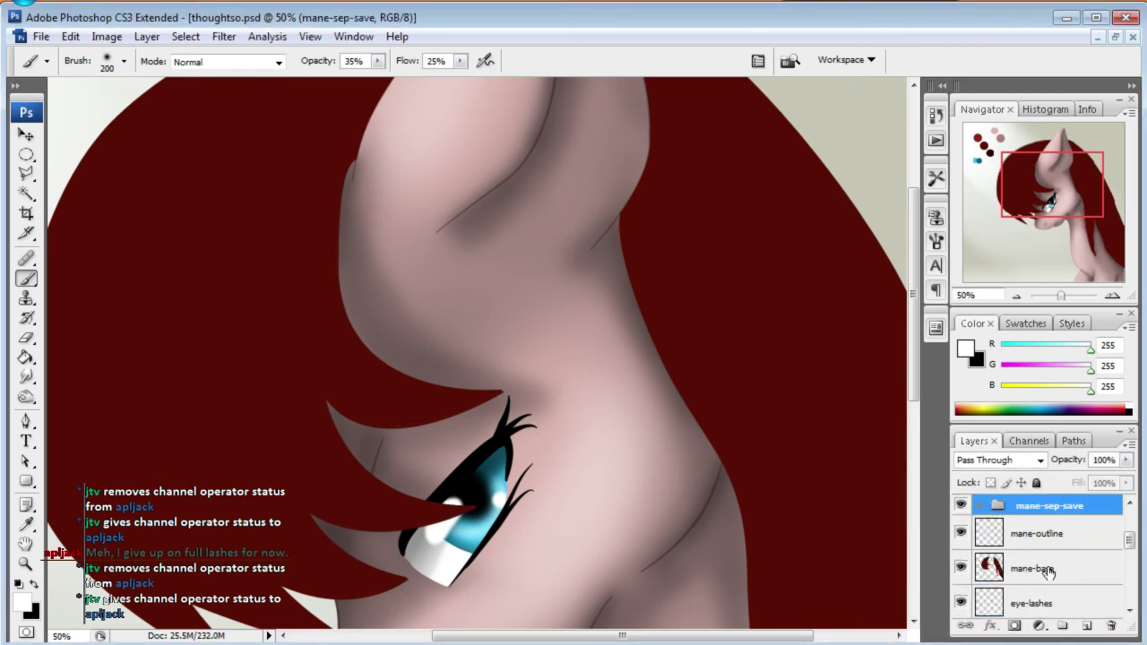
# - Merge the original mane-base into mane-outline
pyautogui.click(1038, 548)
pyautogui.keyDown('shift'); pyautogui.click(1047, 578); pyautogui.keyUp('shift')
pyautogui.rightClick(1040, 538)
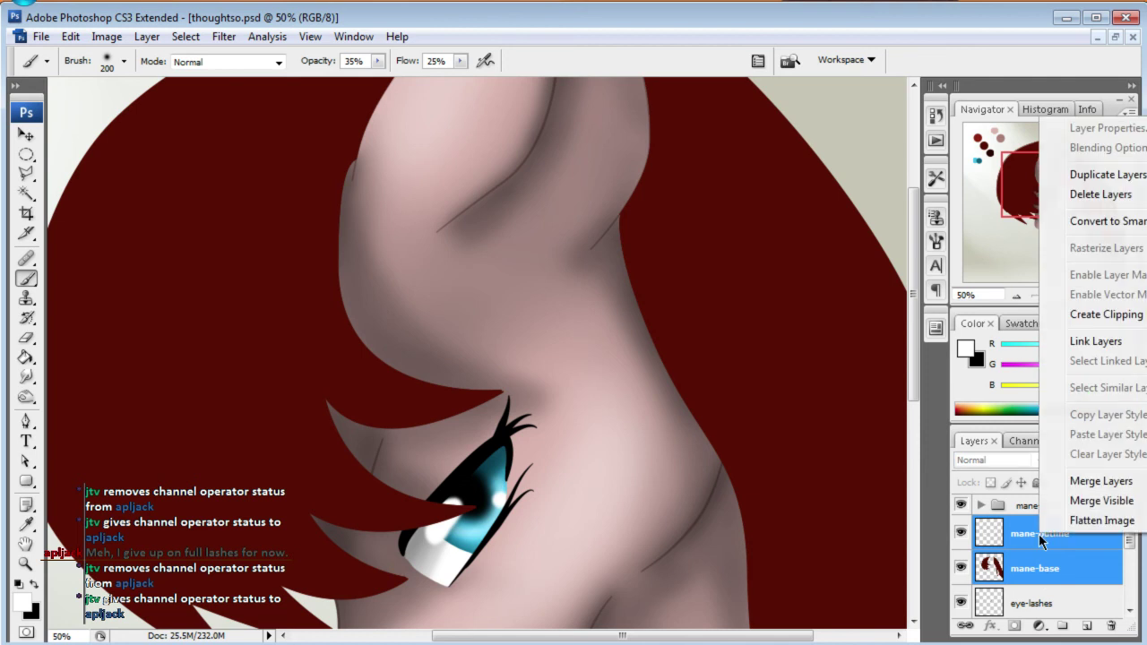
pyautogui.click(1096, 479)
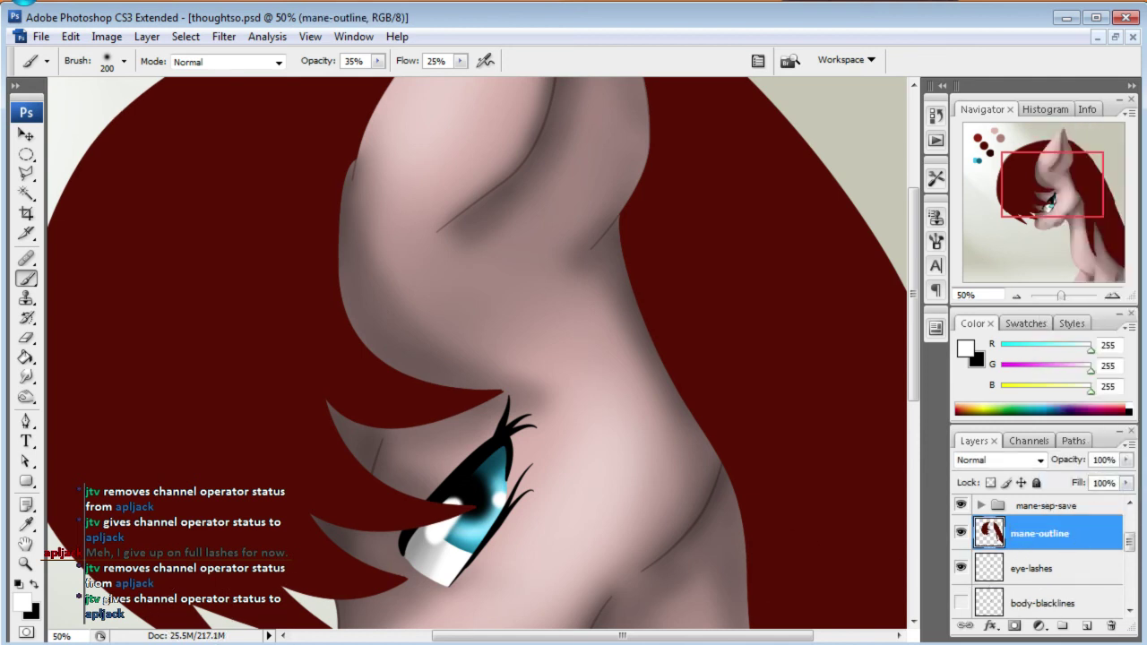
# - Add a new layer above mane-outline named 'texture-light'
pyautogui.click(1087, 625)
pyautogui.doubleClick(1027, 533)
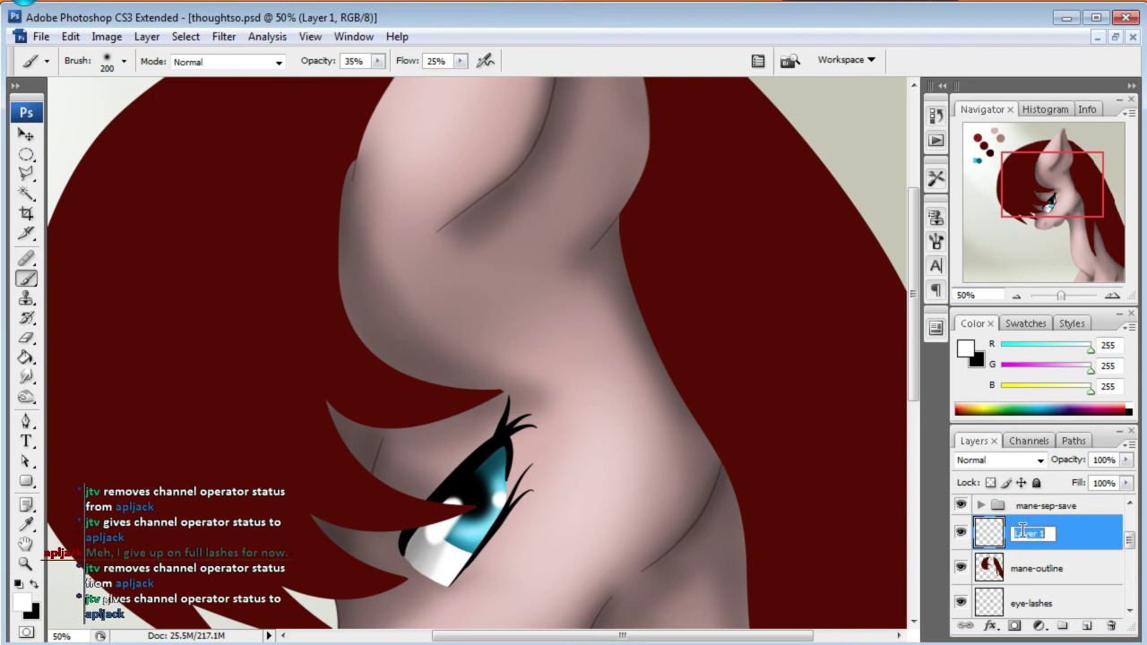
pyautogui.write('e')
pyautogui.write('lk')
pyautogui.write('light')
pyautogui.press('Return')
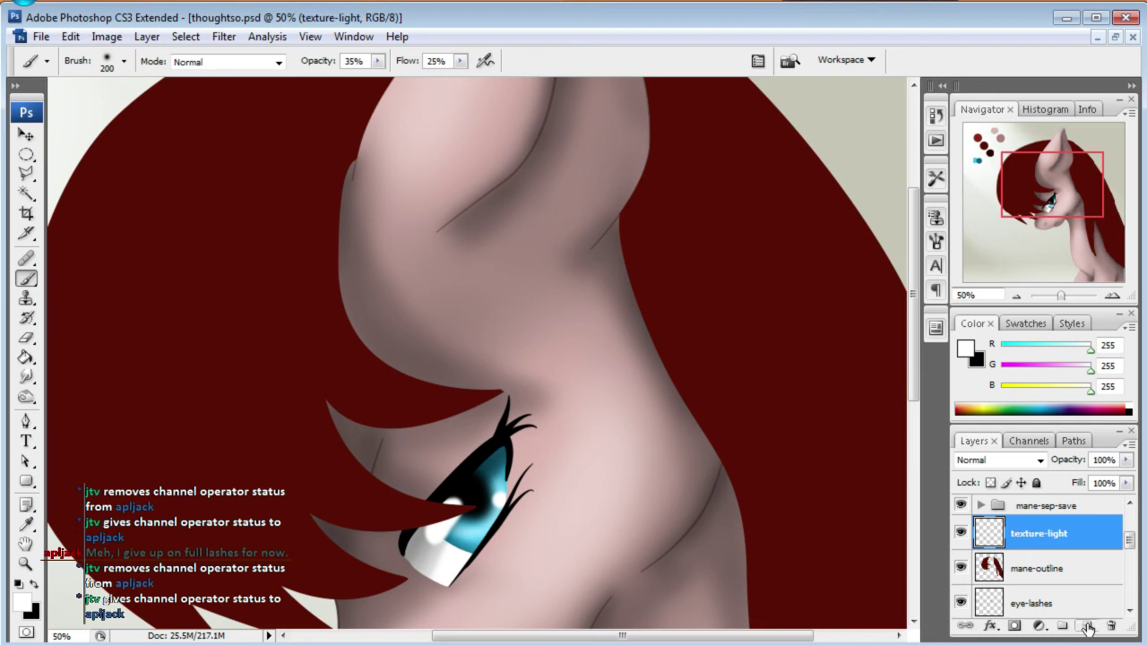
# - Add a layer named 'texture-dark' below texture-light
pyautogui.click(1088, 627)
pyautogui.moveTo(1025, 538); pyautogui.dragTo(1029, 574)
pyautogui.doubleClick(1029, 571)
pyautogui.write('texture')
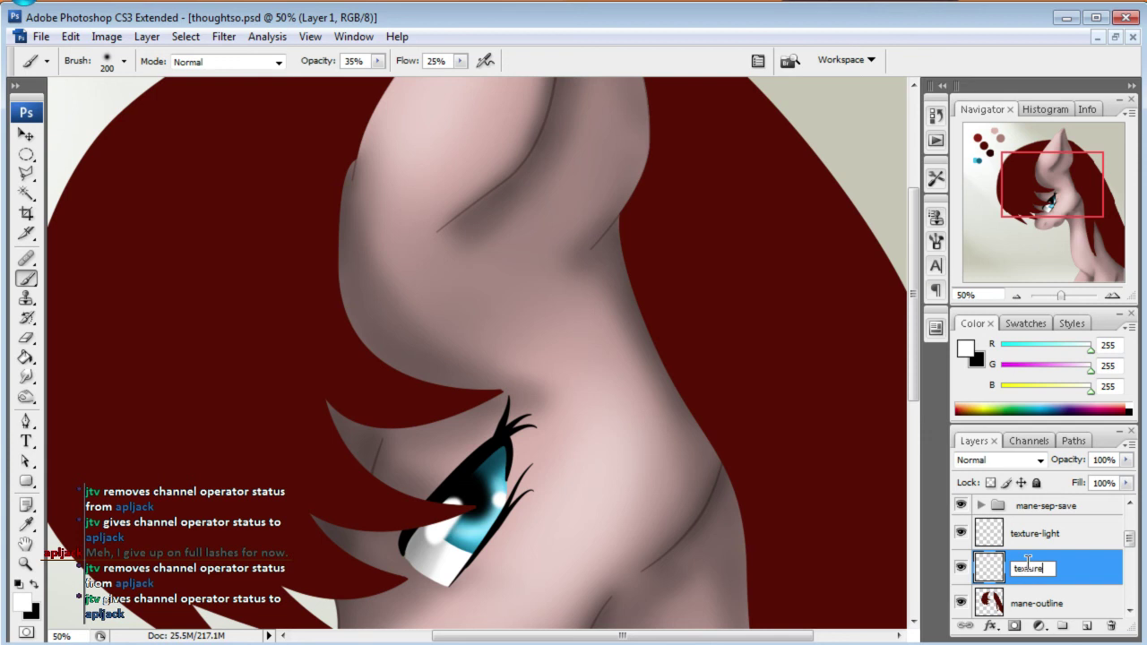
pyautogui.write('-dark')
pyautogui.press('Return')
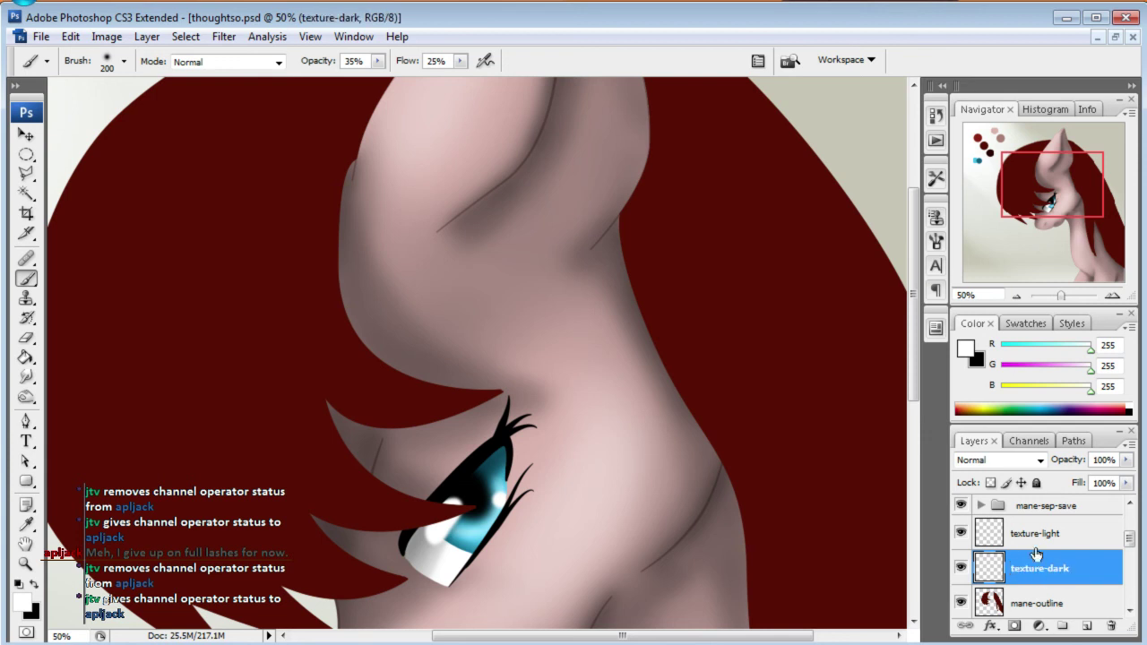
# - Select texture-light and sample the dark red swatch as the painting colour
pyautogui.click(1032, 538)
pyautogui.click(1031, 572)
pyautogui.click(1022, 535)
pyautogui.moveTo(1004, 193); pyautogui.dragTo(966, 164)
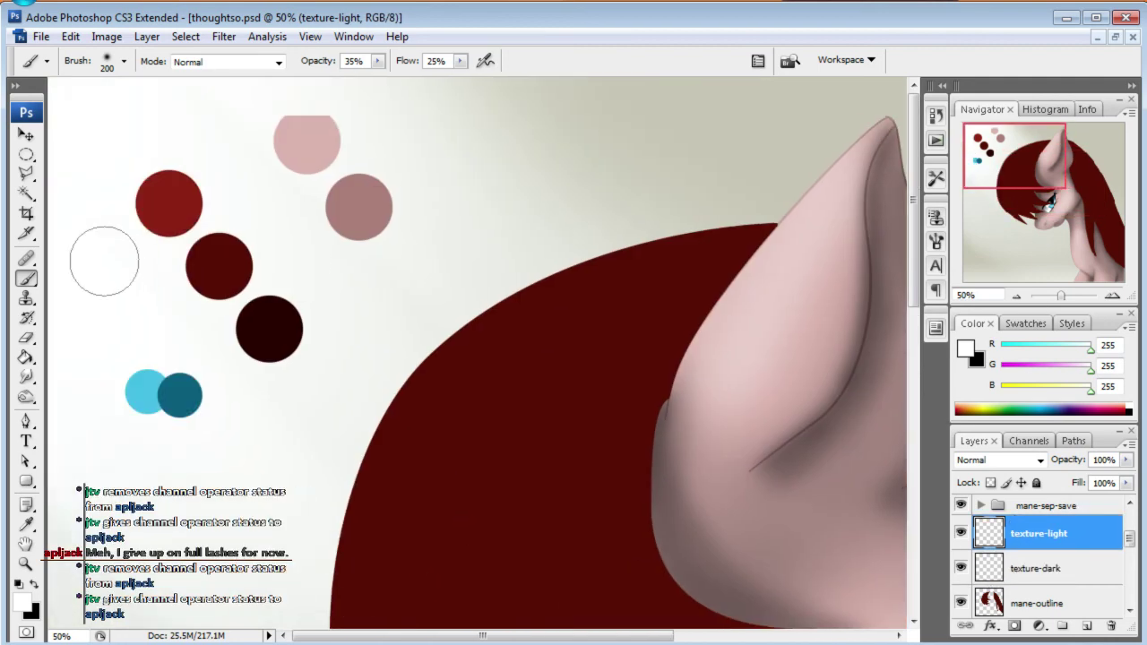
pyautogui.click(24, 526)
pyautogui.click(174, 193)
pyautogui.click(26, 279)
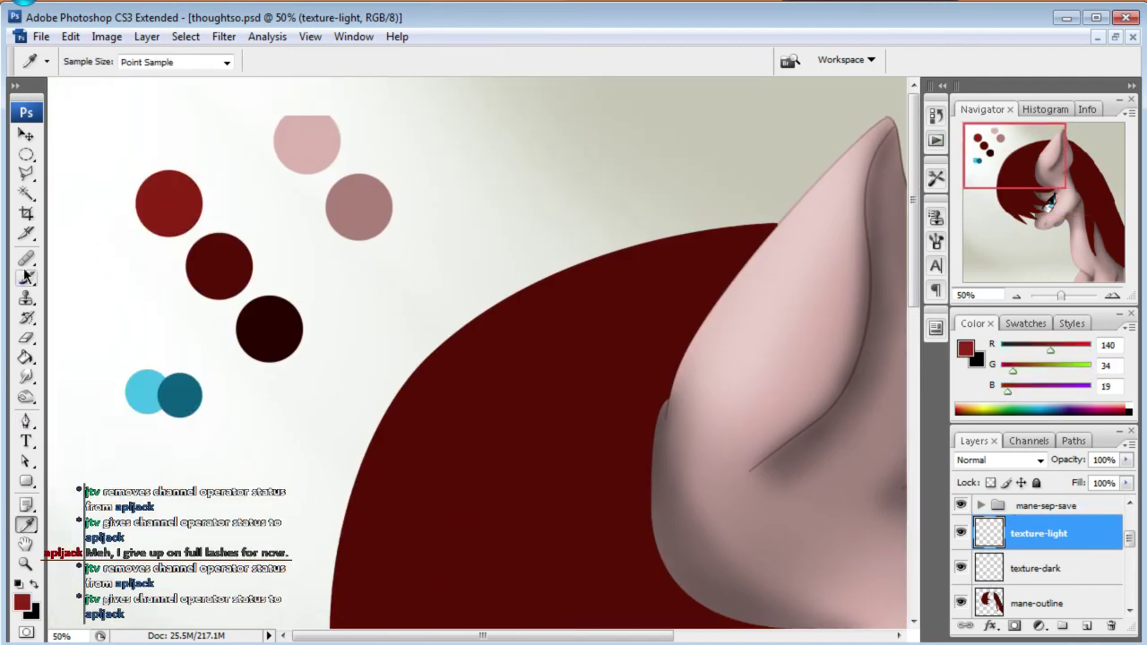
# - Choose the 171 px hair-strand brush at 100% opacity and 60% flow
pyautogui.click(124, 60)
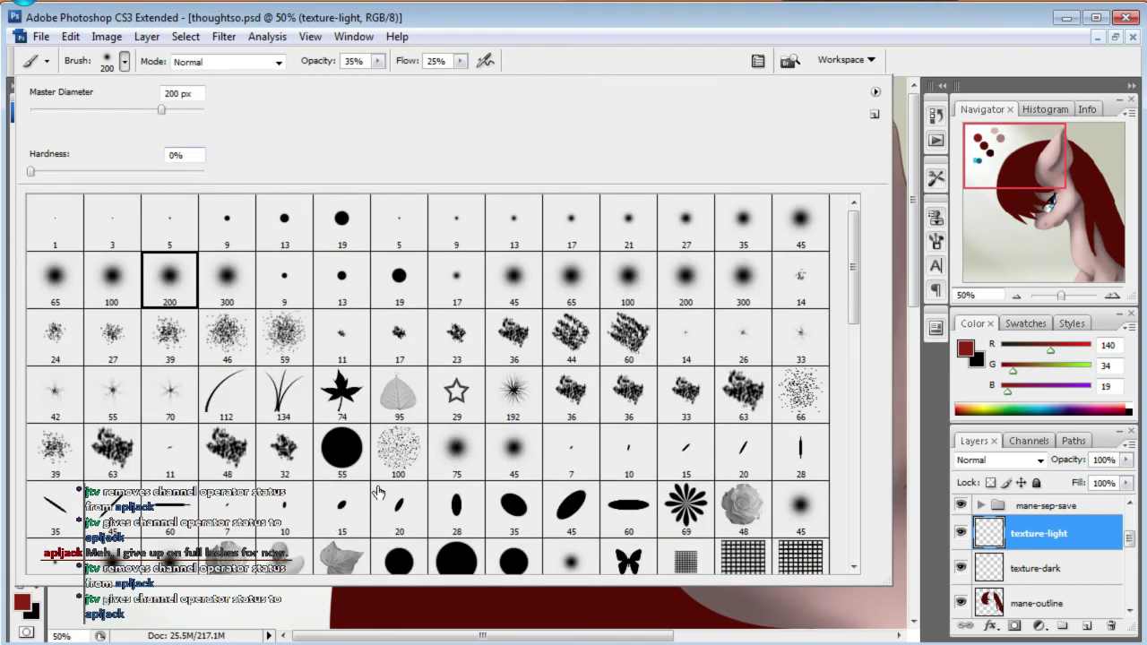
pyautogui.moveTo(854, 266); pyautogui.dragTo(853, 502)
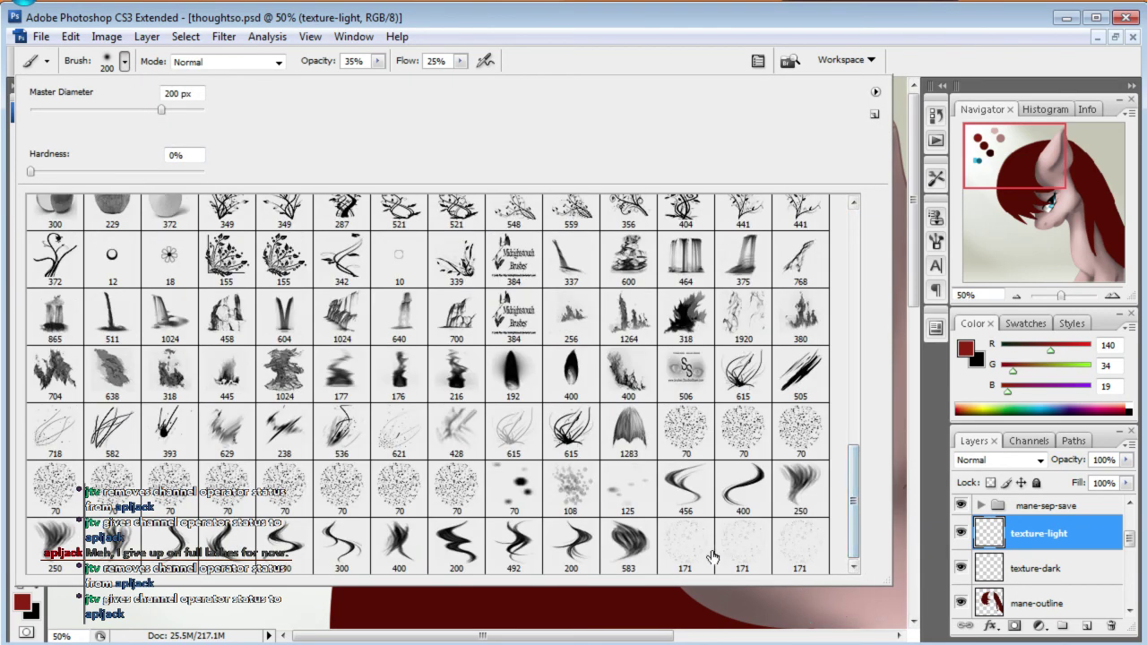
pyautogui.click(686, 547)
pyautogui.press('Return')
pyautogui.click(355, 61)
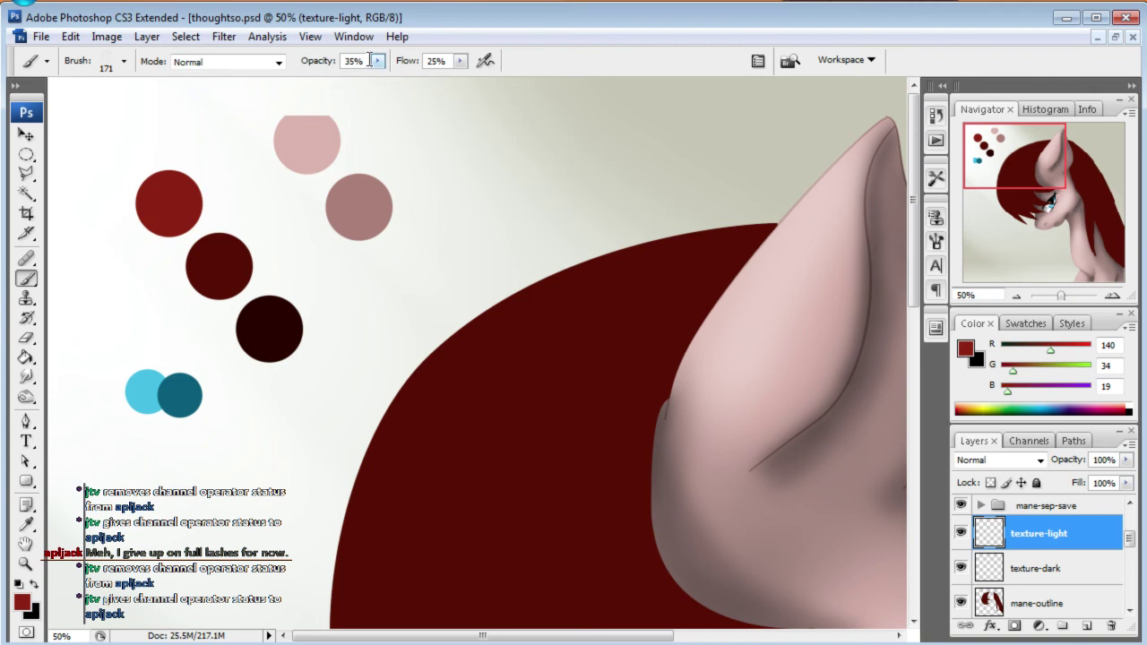
pyautogui.write('100')
pyautogui.click(448, 61)
pyautogui.write('60')
# - Paint a test hair stroke on the mane, undo it, and clip texture-light to the layer below
pyautogui.moveTo(1069, 154); pyautogui.dragTo(1079, 177)
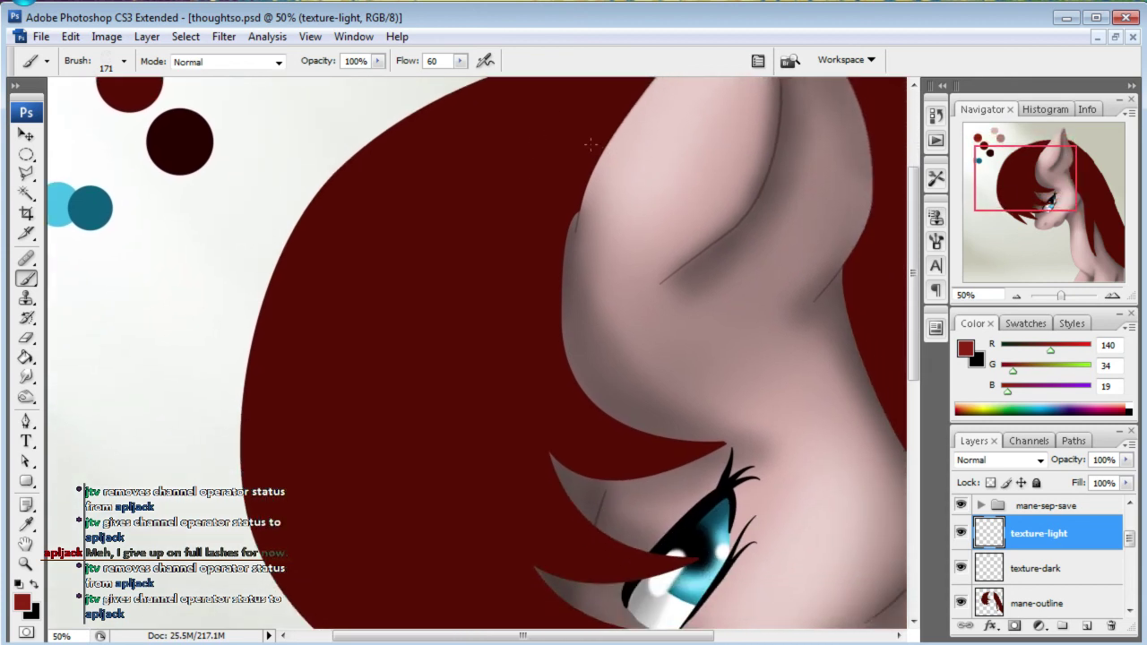
pyautogui.moveTo(1046, 198); pyautogui.dragTo(1046, 212)
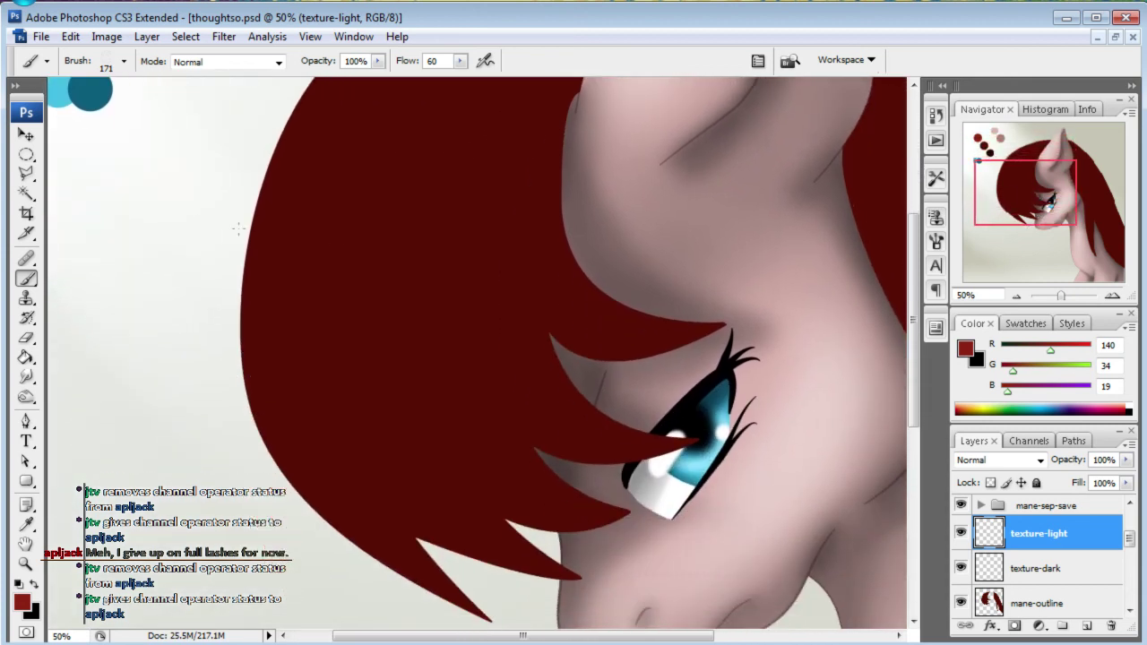
pyautogui.moveTo(309, 136)
pyautogui.mouseDown()
pyautogui.moveTo(349, 547)
pyautogui.moveTo(430, 619)
pyautogui.mouseUp()
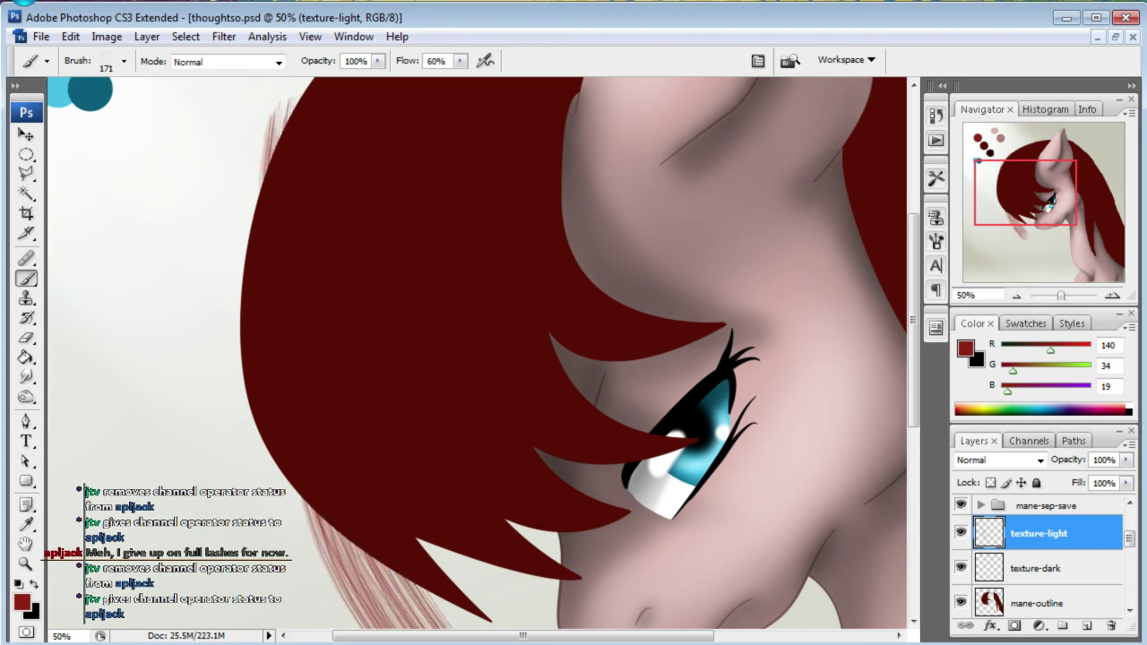
pyautogui.hotkey('ctrl', 'z')
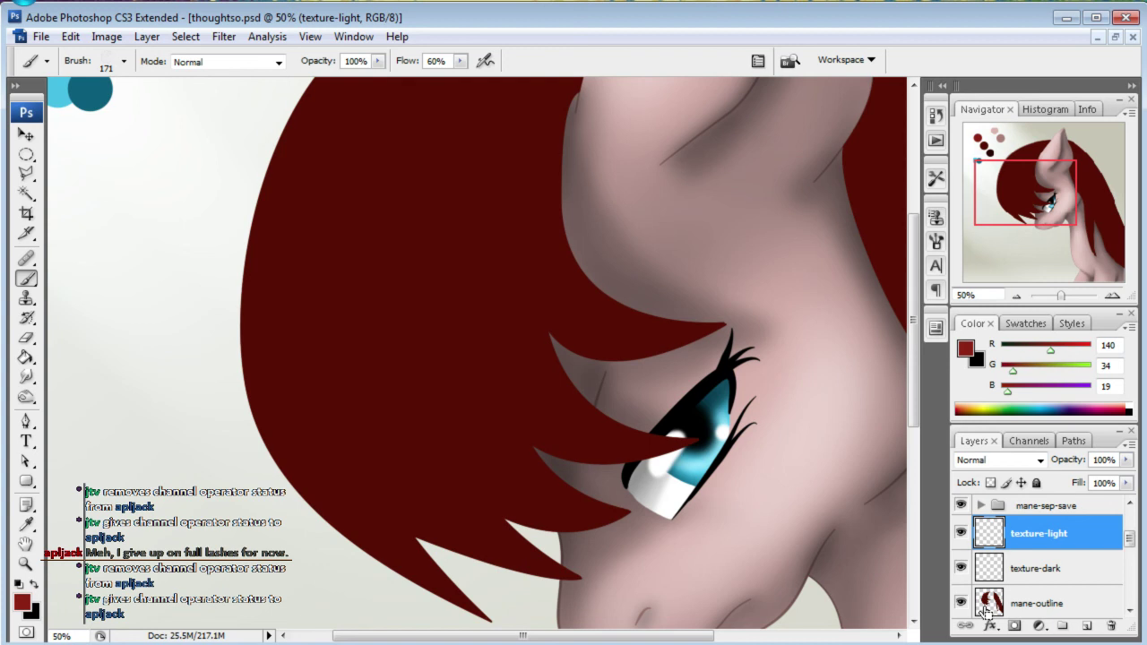
pyautogui.hotkey('ctrl', 'alt', 'g')
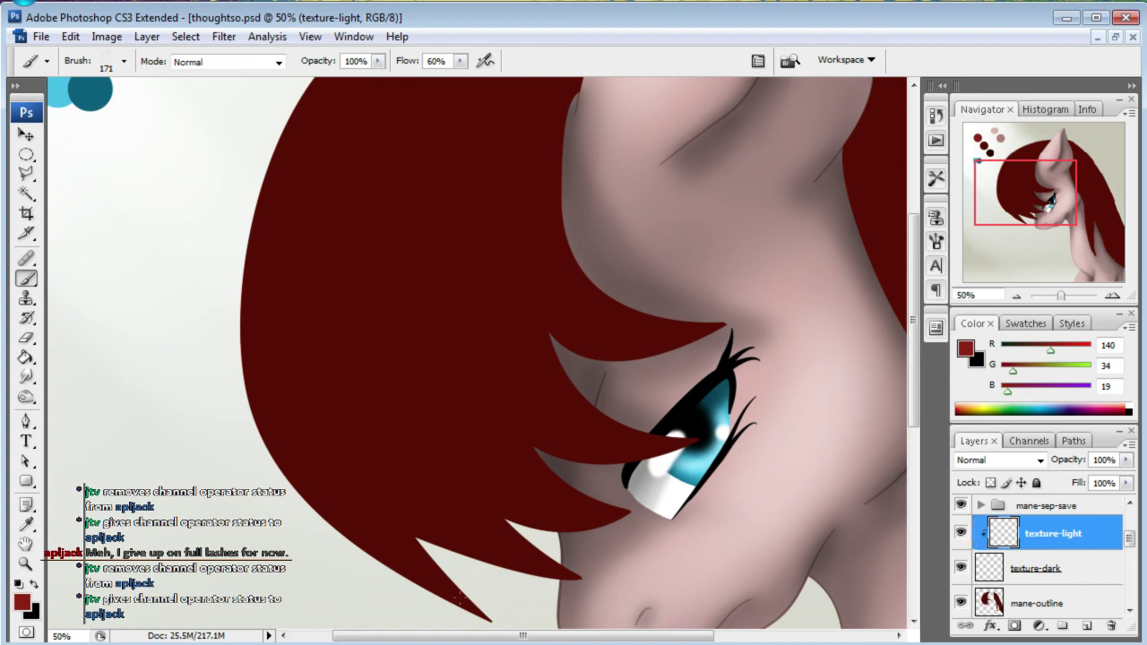
pyautogui.moveTo(1049, 195); pyautogui.dragTo(1039, 157)
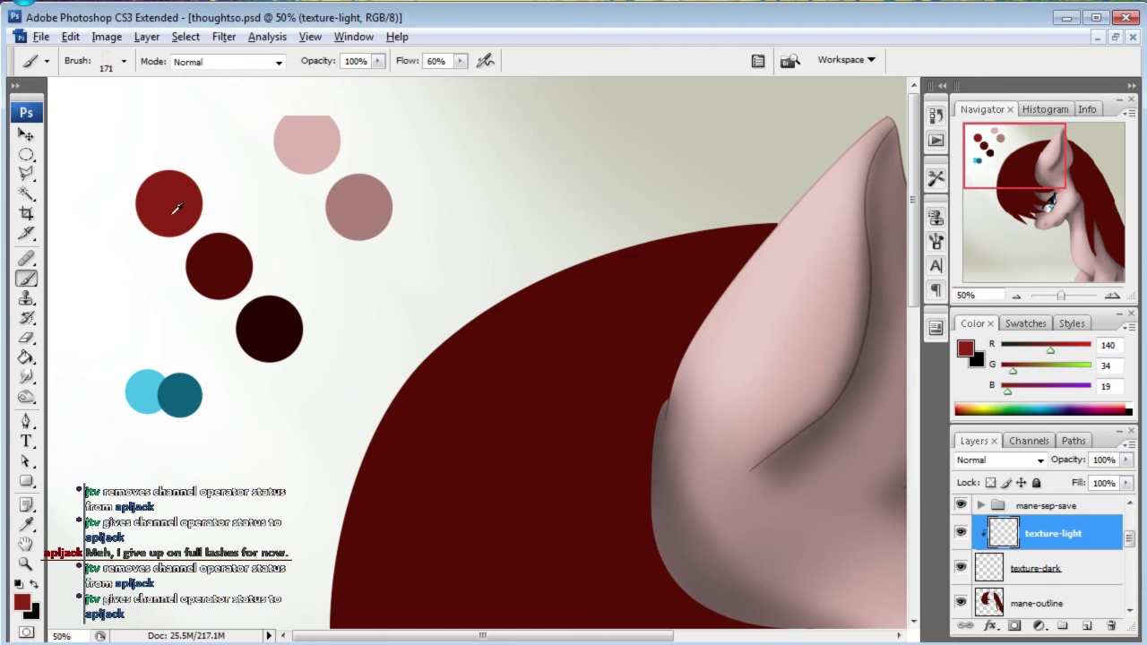
# - Clip texture-dark to mane-outline and test texture-light's clipping on and off
pyautogui.click(992, 577)
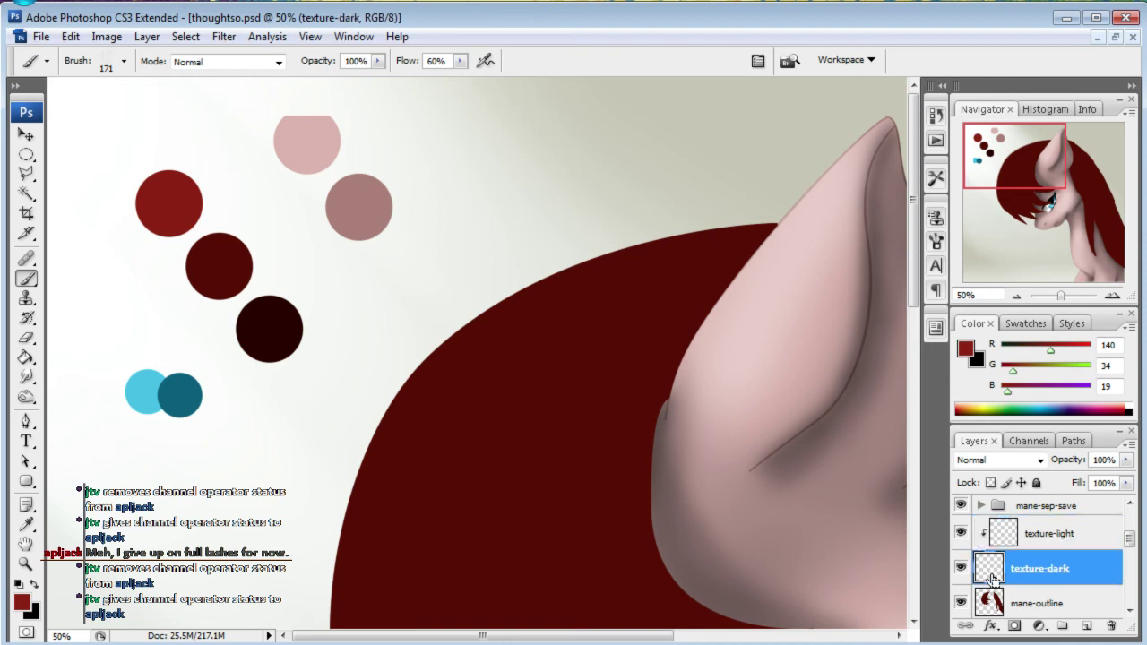
pyautogui.keyDown('alt'); pyautogui.click(998, 585); pyautogui.keyUp('alt')
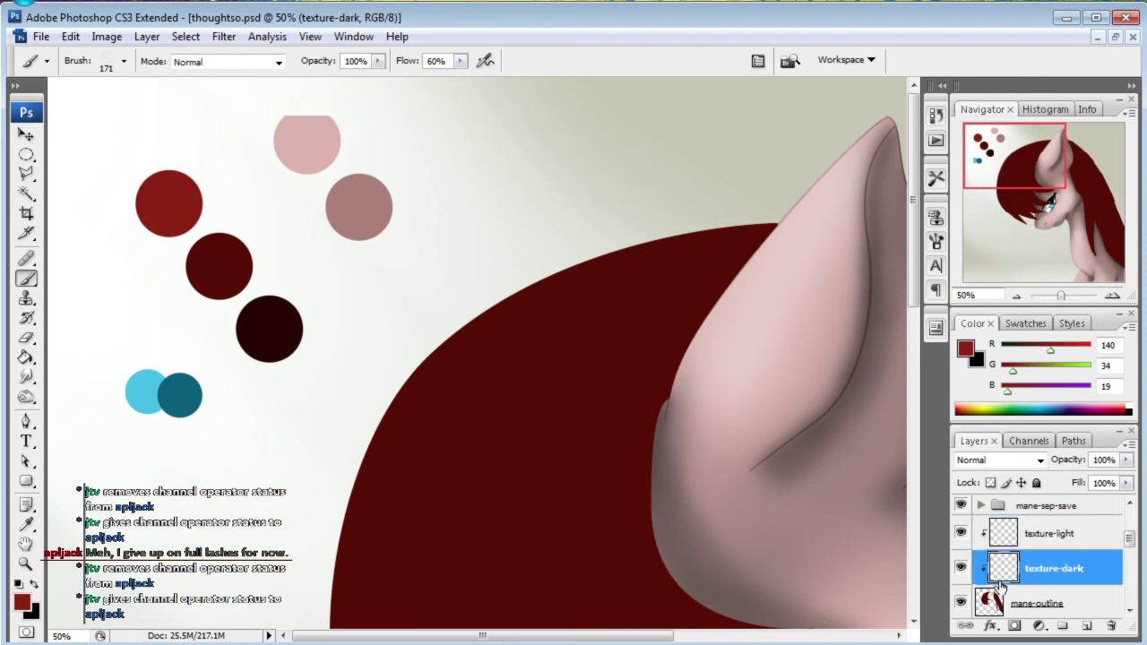
pyautogui.click(1039, 542)
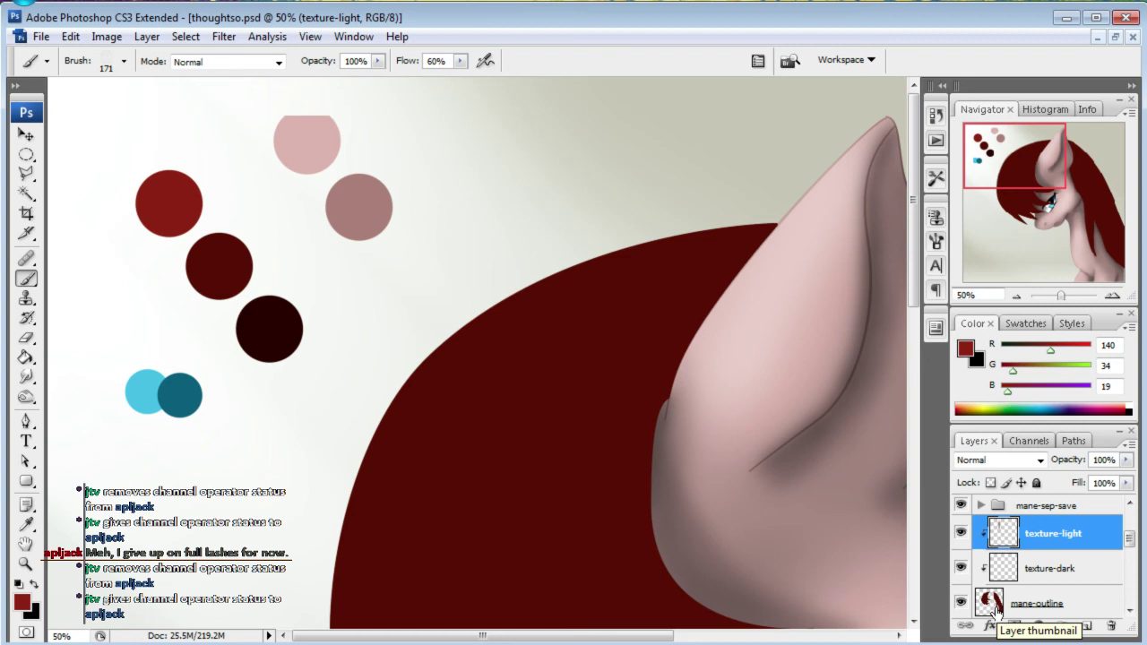
pyautogui.hotkey('ctrl', 'alt', 'g')
pyautogui.hotkey('ctrl', 'alt', 'g')
pyautogui.hotkey('ctrl', 'alt', 'g')
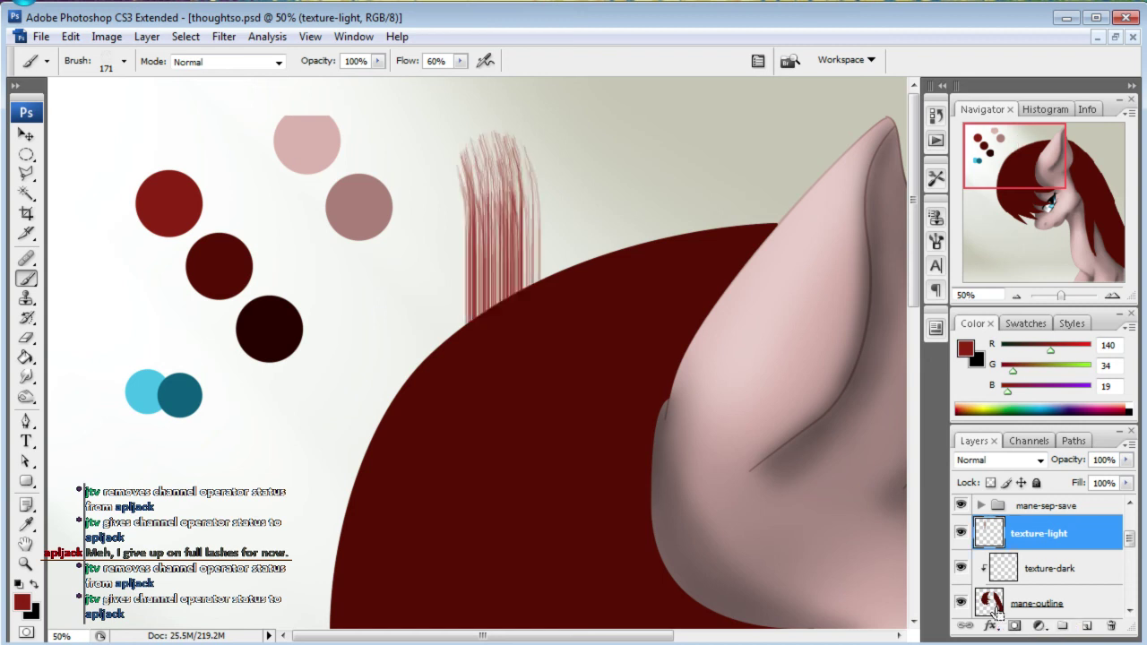
pyautogui.hotkey('ctrl', 'alt', 'g')
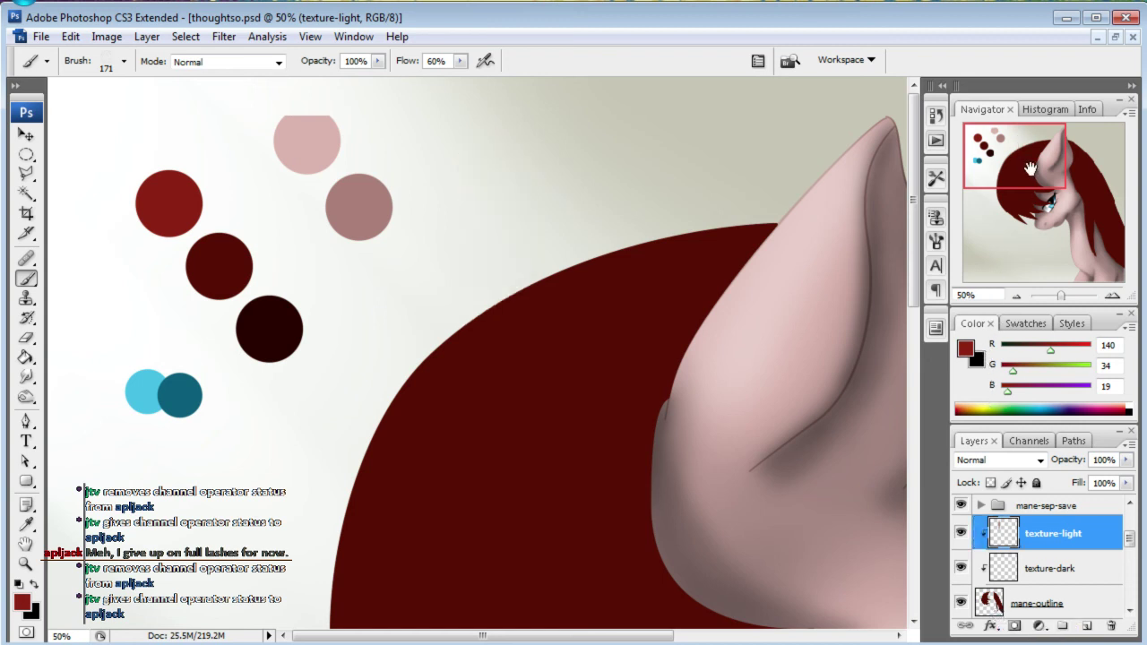
# - Select mane-outline and hide the mane-sep-save group
pyautogui.moveTo(1031, 168); pyautogui.dragTo(1039, 206)
pyautogui.click(993, 610)
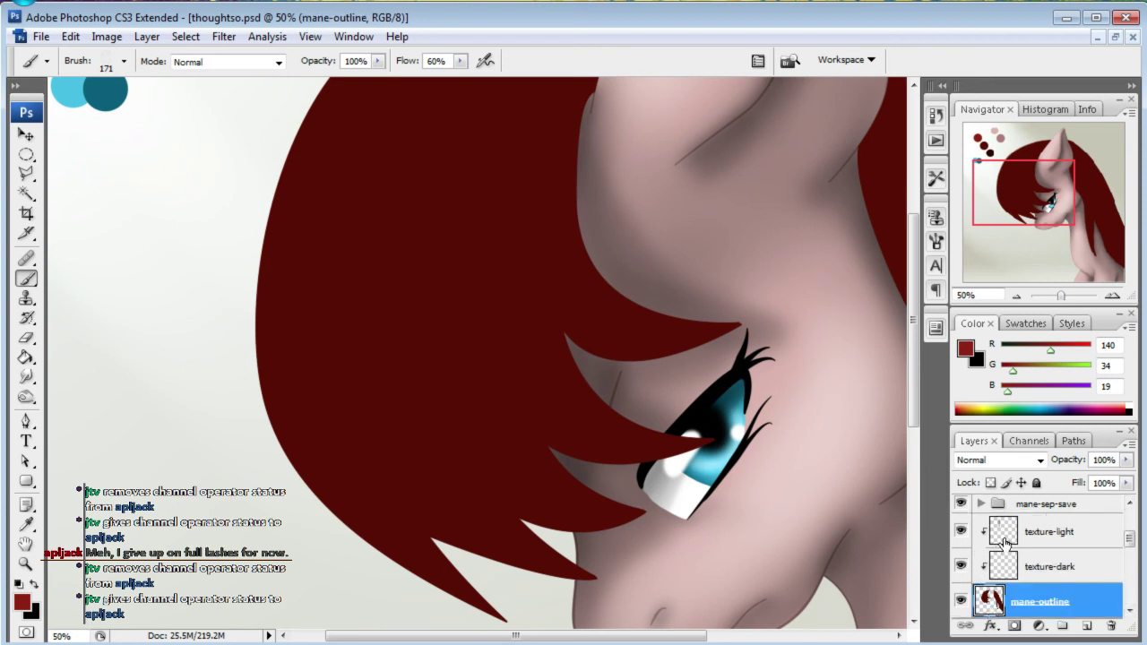
pyautogui.click(962, 504)
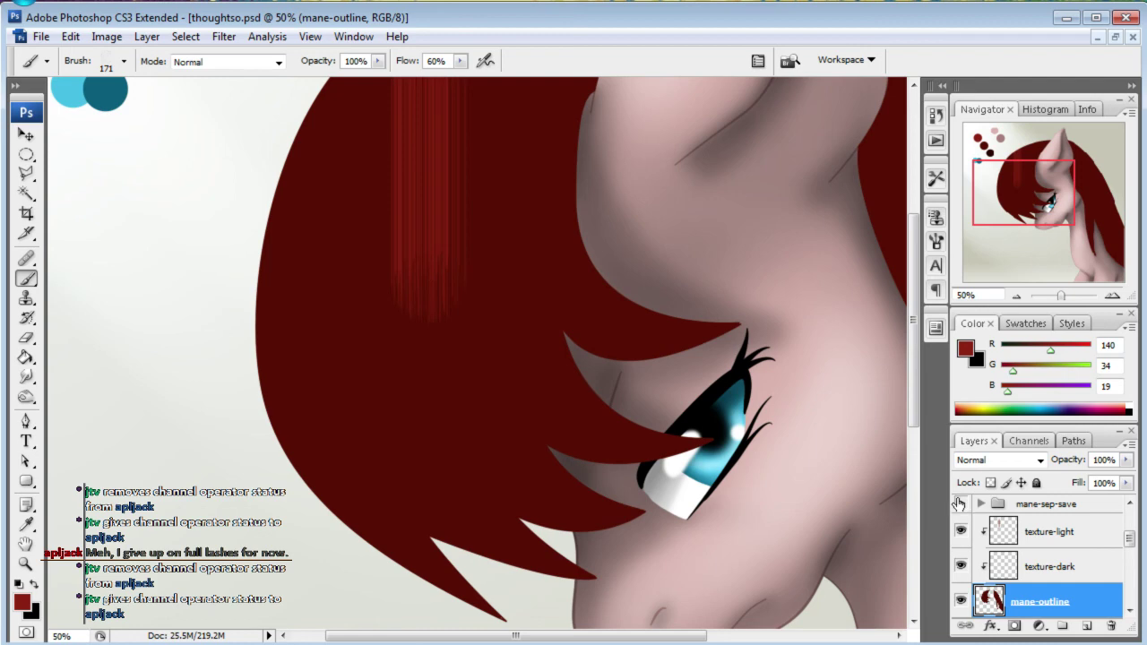
pyautogui.moveTo(1022, 170)
pyautogui.mouseDown()
pyautogui.moveTo(1013, 135)
pyautogui.moveTo(1017, 170)
pyautogui.mouseUp()
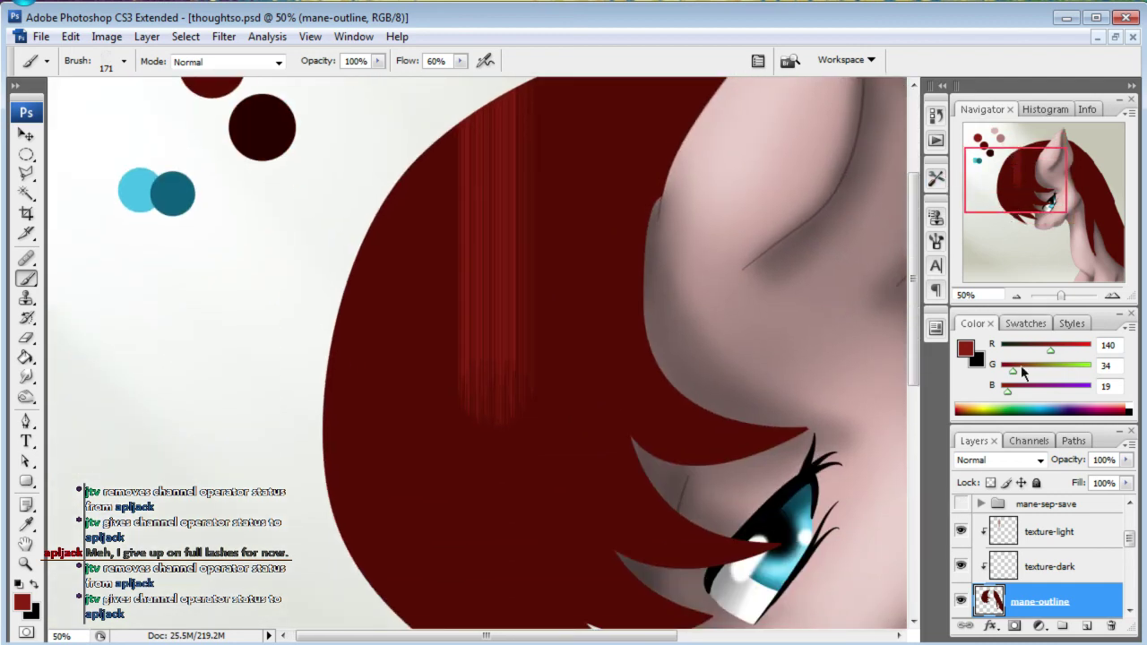
# - Re-clip texture-light onto texture-dark so both stay inside the mane
pyautogui.click(1040, 531)
pyautogui.hotkey('ctrl', 'alt', 'g')
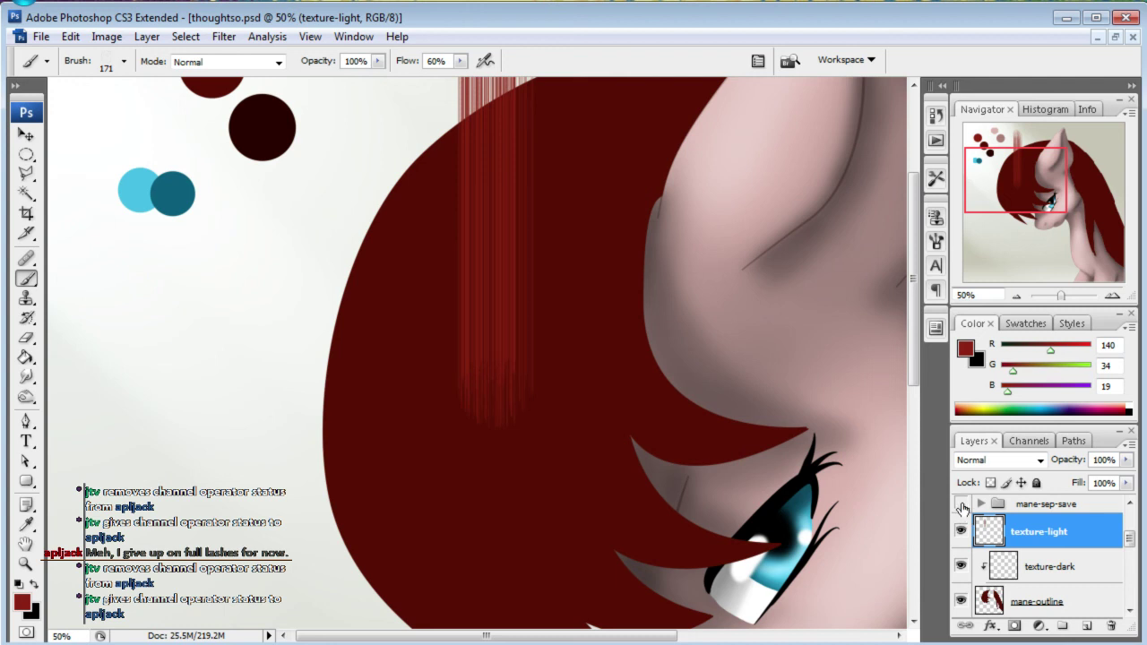
pyautogui.hotkey('ctrl', 'alt', 'g')
pyautogui.hotkey('ctrl', 'alt', 'g')
pyautogui.hotkey('ctrl', 'alt', 'g')
pyautogui.hotkey('alt', '[')
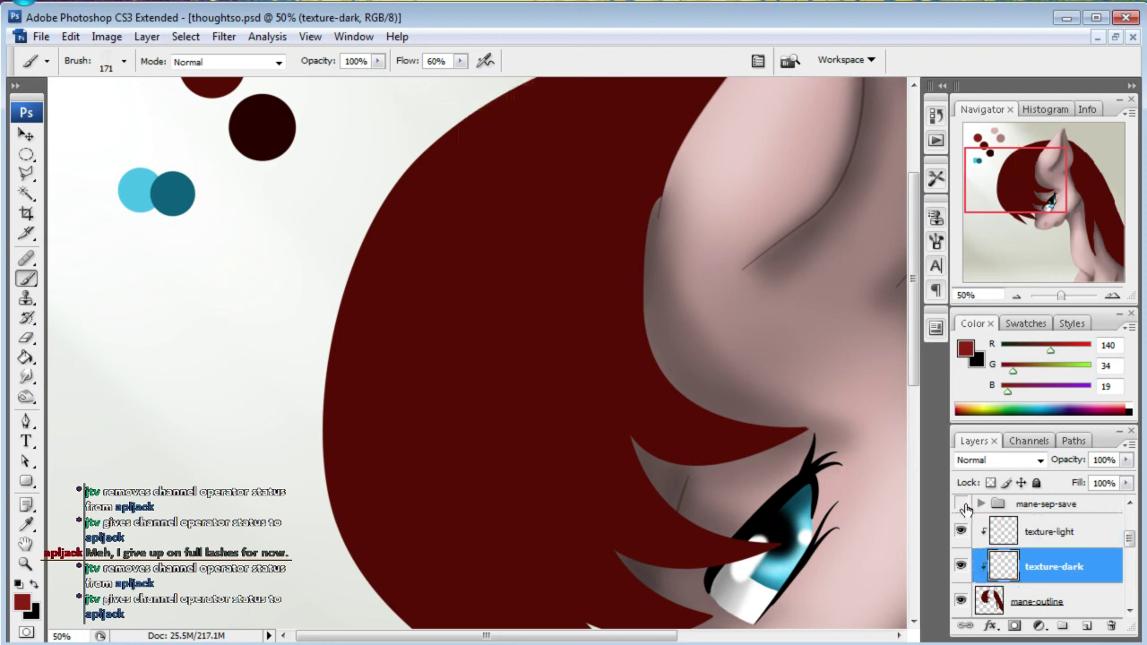
pyautogui.click(1004, 531)
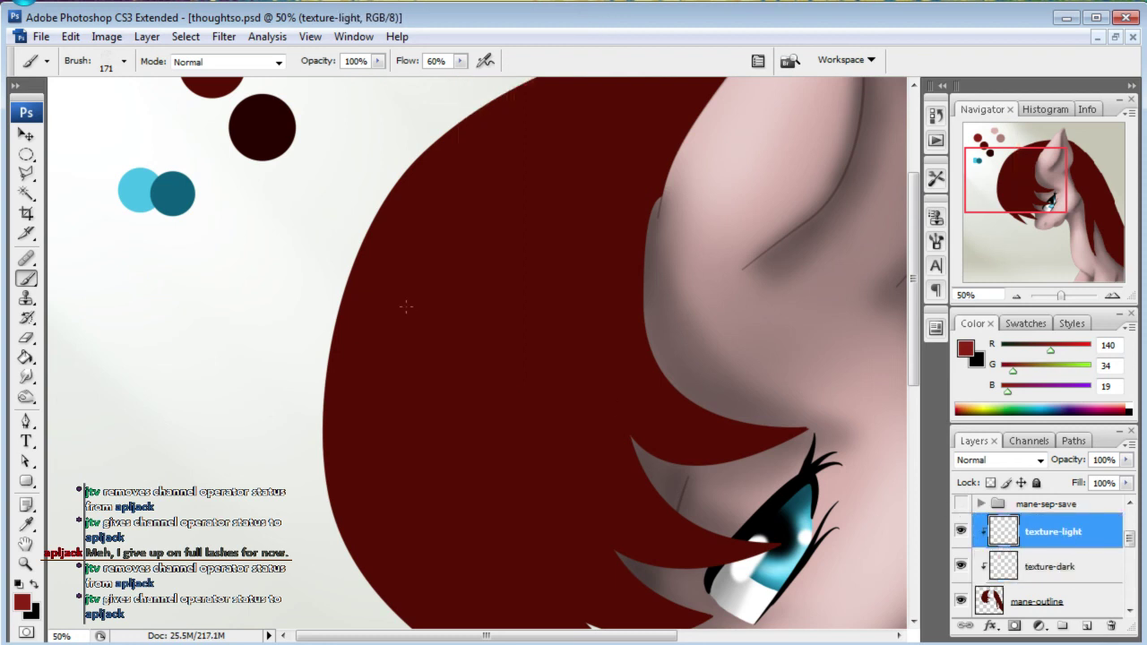
pyautogui.hotkey('ctrl', 'alt', 'g')
pyautogui.hotkey('ctrl', 'alt', 'g')
pyautogui.moveTo(1036, 176); pyautogui.dragTo(1060, 167)
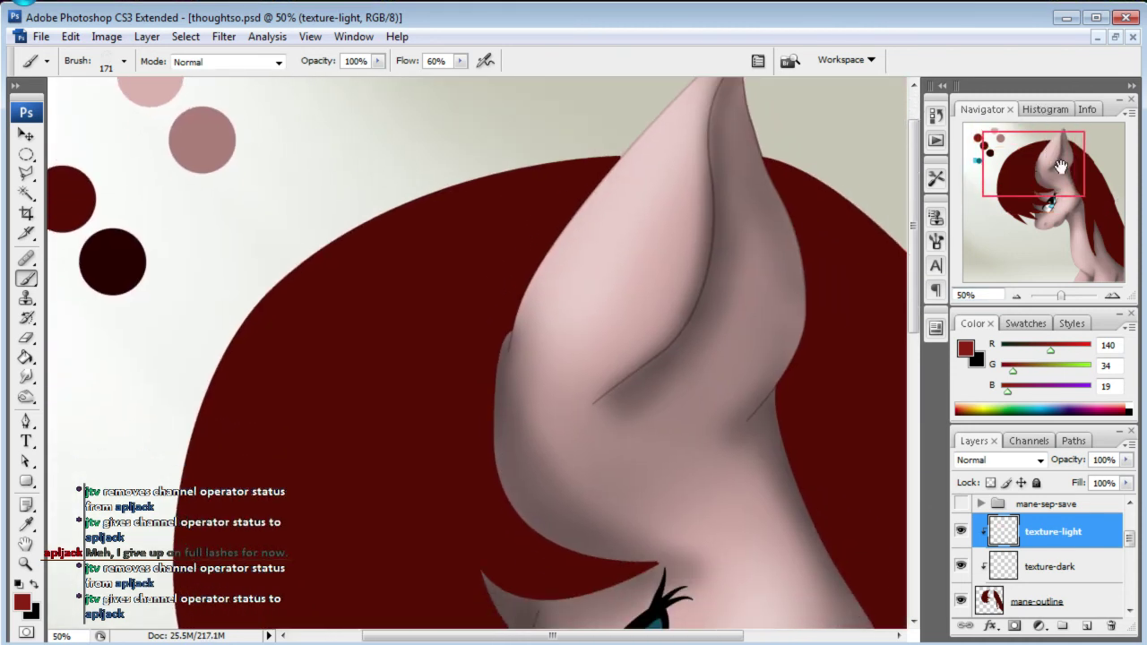
# - With the Pen tool, create a new empty Path 1 in the Paths panel
pyautogui.click(26, 422)
pyautogui.moveTo(1049, 190)
pyautogui.mouseDown()
pyautogui.moveTo(1086, 206)
pyautogui.moveTo(1142, 285)
pyautogui.moveTo(1058, 190)
pyautogui.mouseUp()
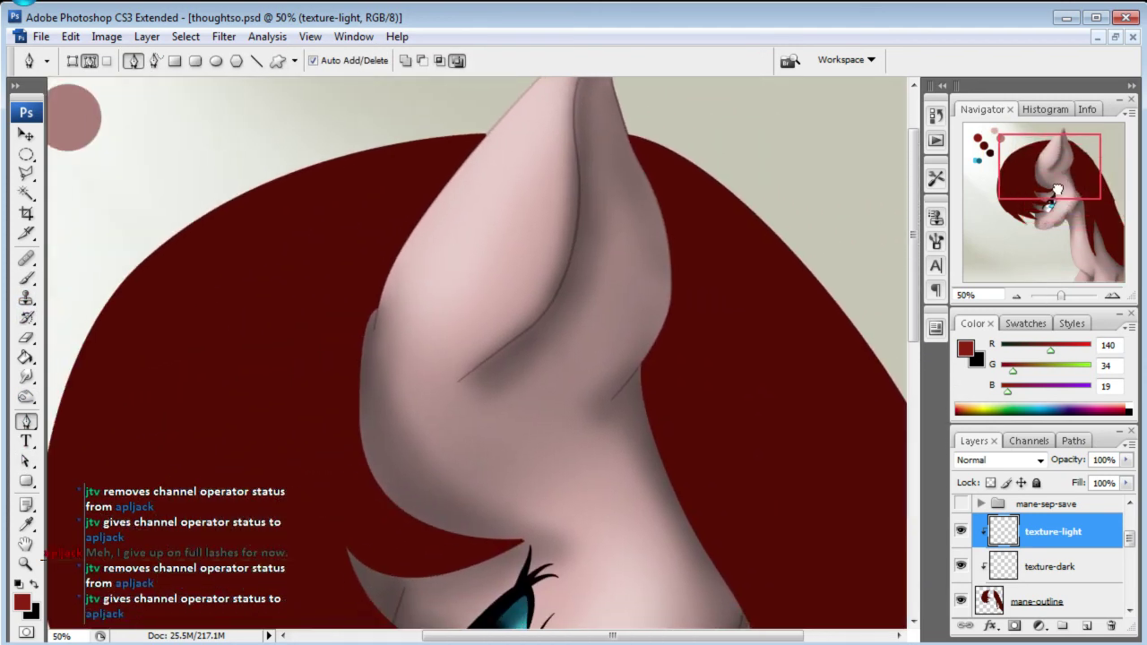
pyautogui.click(1067, 440)
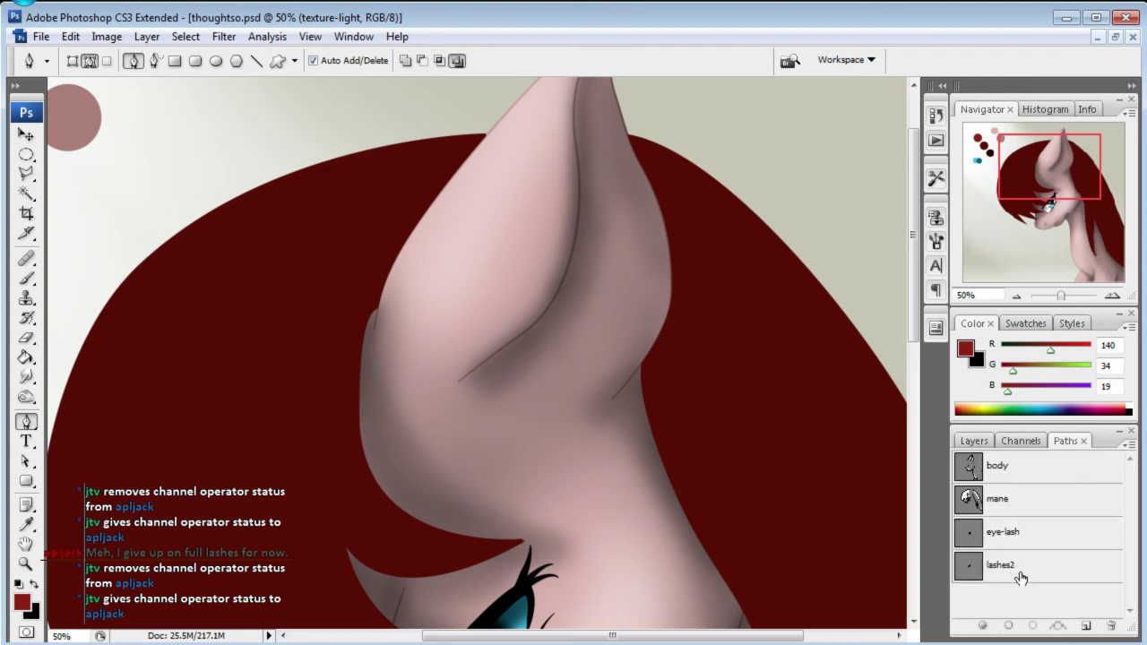
pyautogui.click(1081, 627)
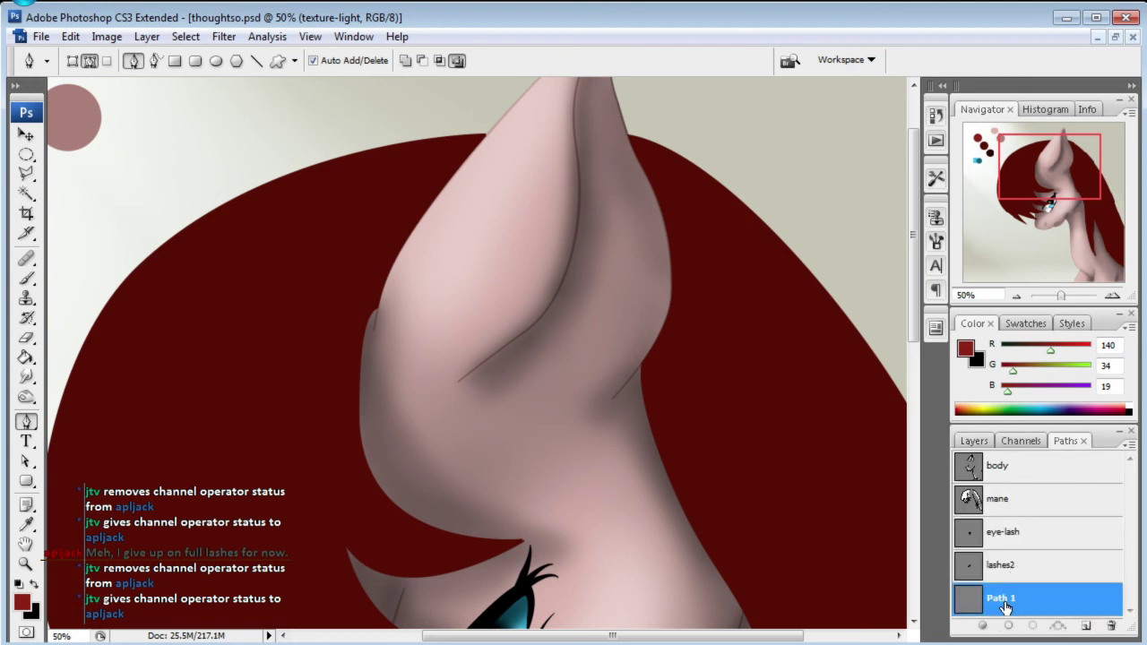
# - Display the lashes2 path over the eye and select the Brush with black
pyautogui.click(974, 565)
pyautogui.moveTo(1067, 183); pyautogui.dragTo(1060, 213)
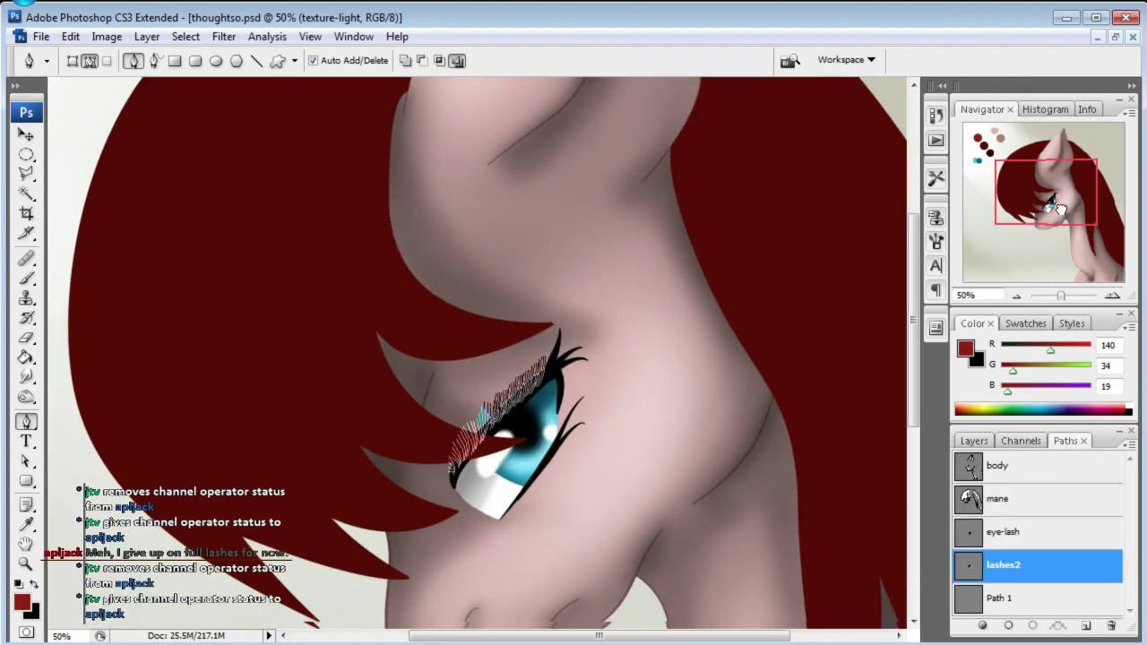
pyautogui.click(986, 596)
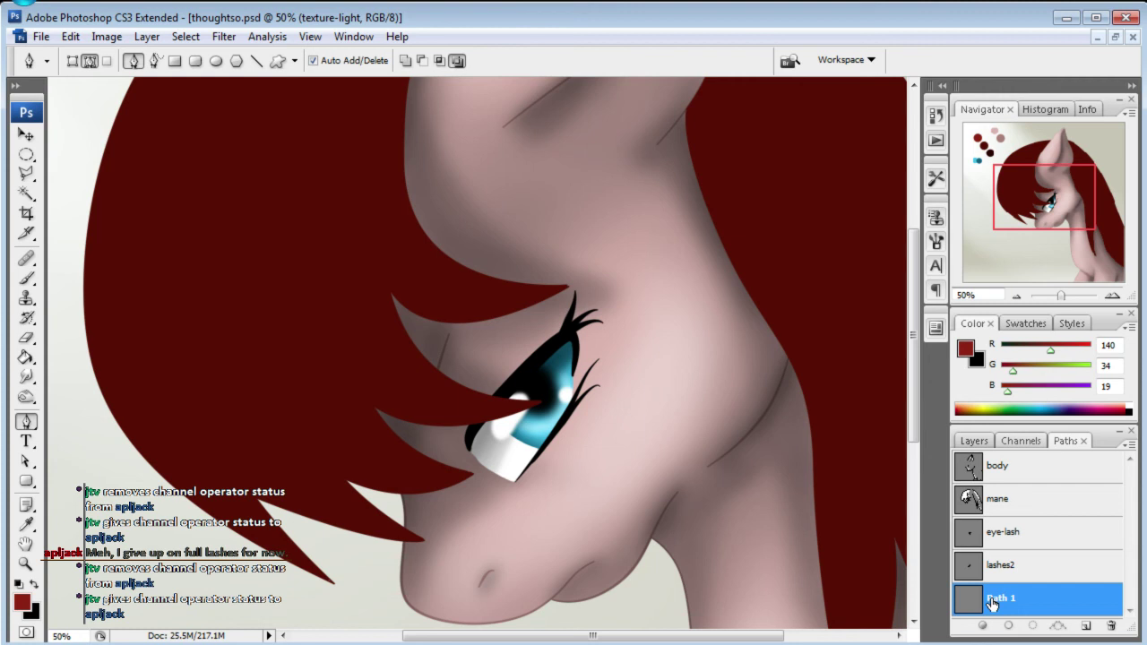
pyautogui.click(989, 576)
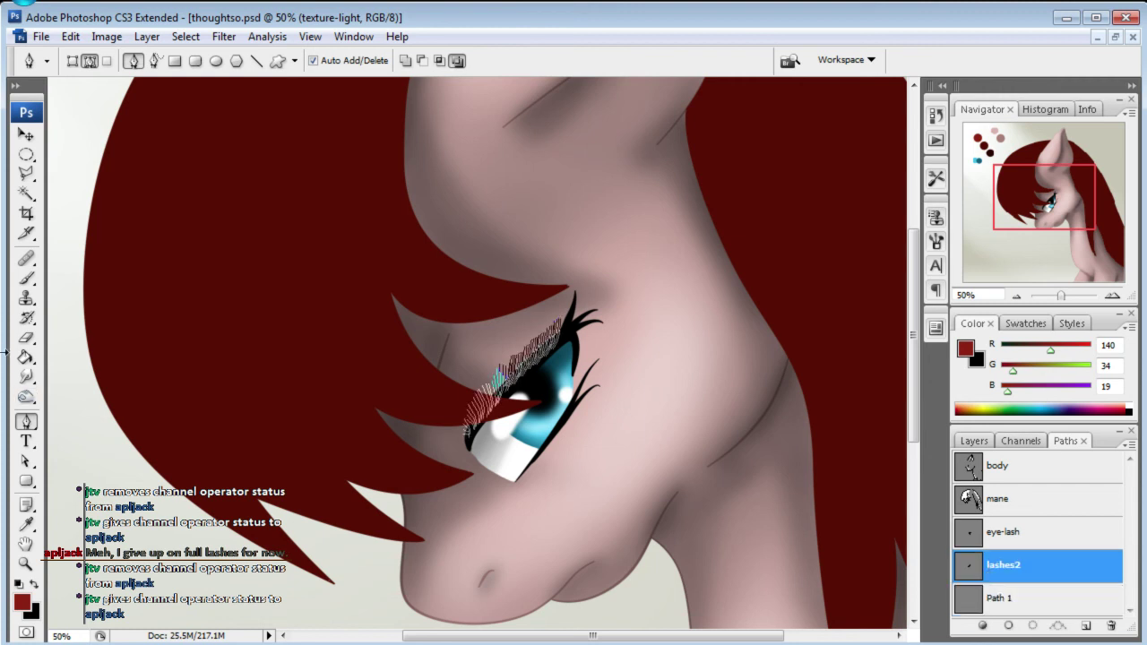
pyautogui.click(26, 279)
pyautogui.click(35, 584)
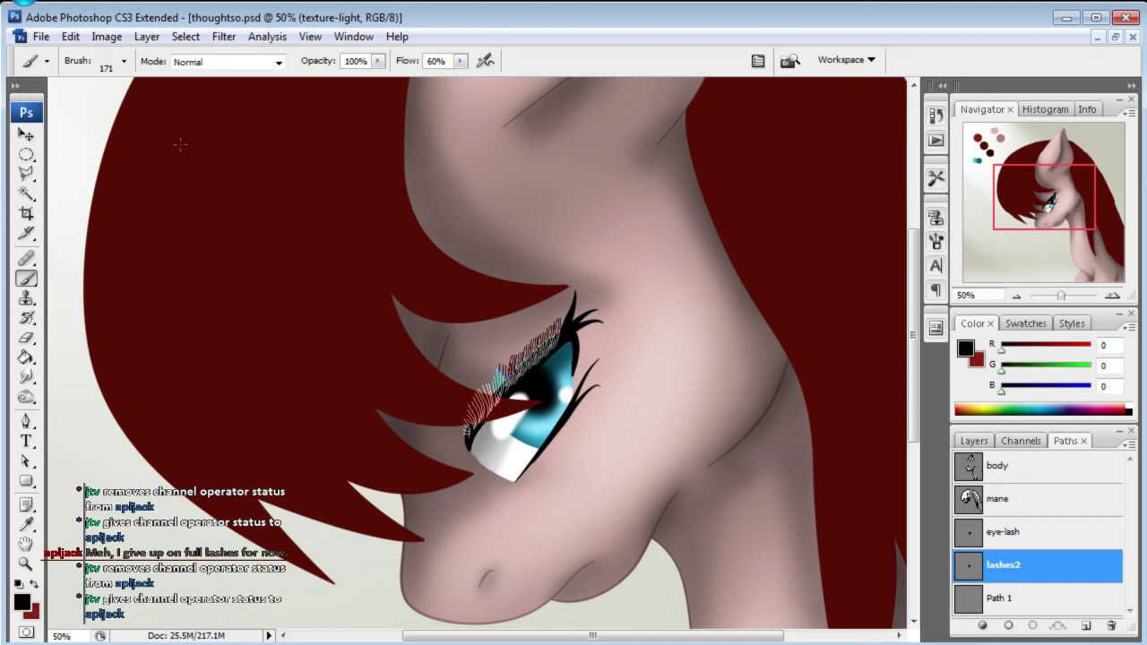
# - Set up a 3 px round brush with 25% minimum diameter and 100% flow
pyautogui.click(124, 61)
pyautogui.moveTo(854, 484); pyautogui.dragTo(858, 224)
pyautogui.click(112, 224)
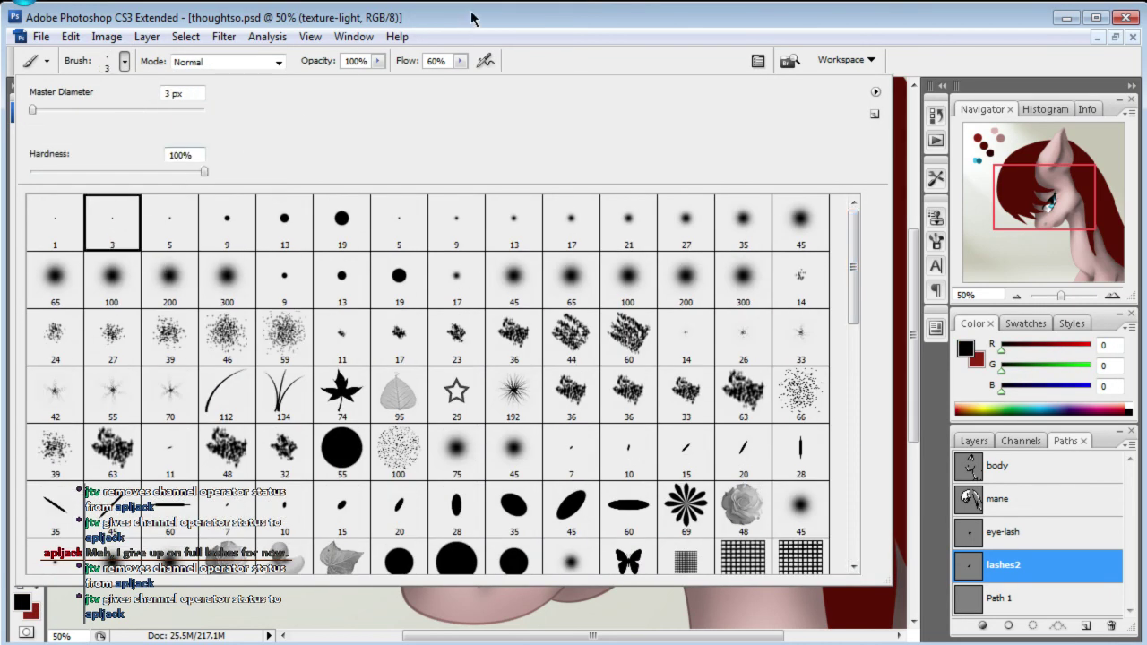
pyautogui.press('Return')
pyautogui.click(936, 241)
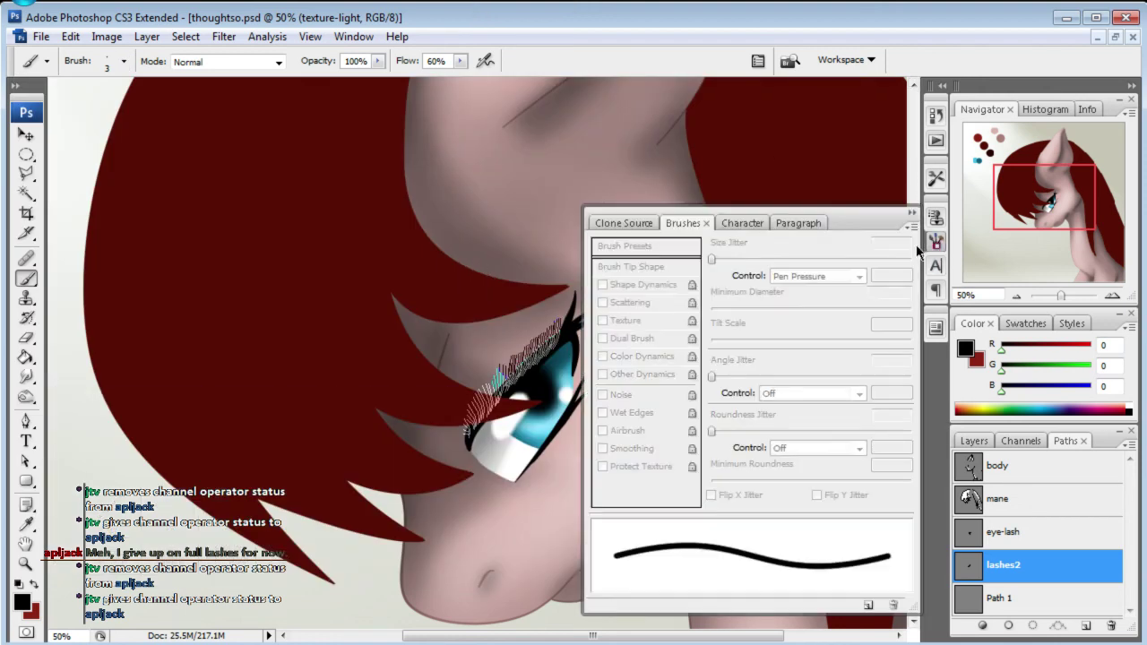
pyautogui.click(880, 293)
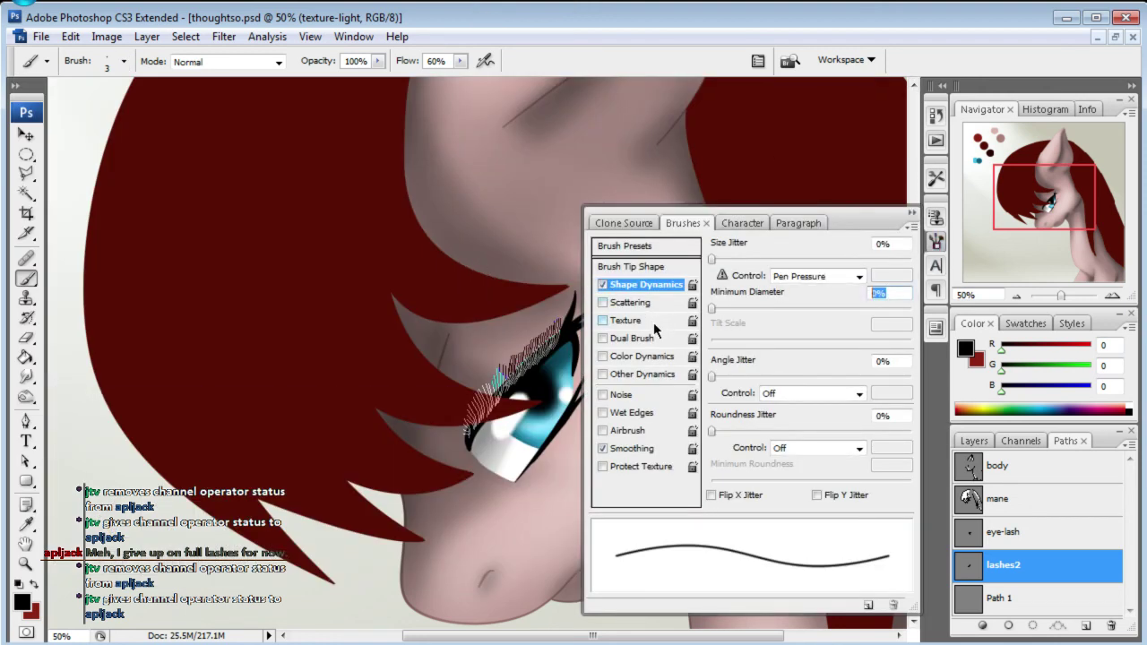
pyautogui.write('25')
pyautogui.click(913, 216)
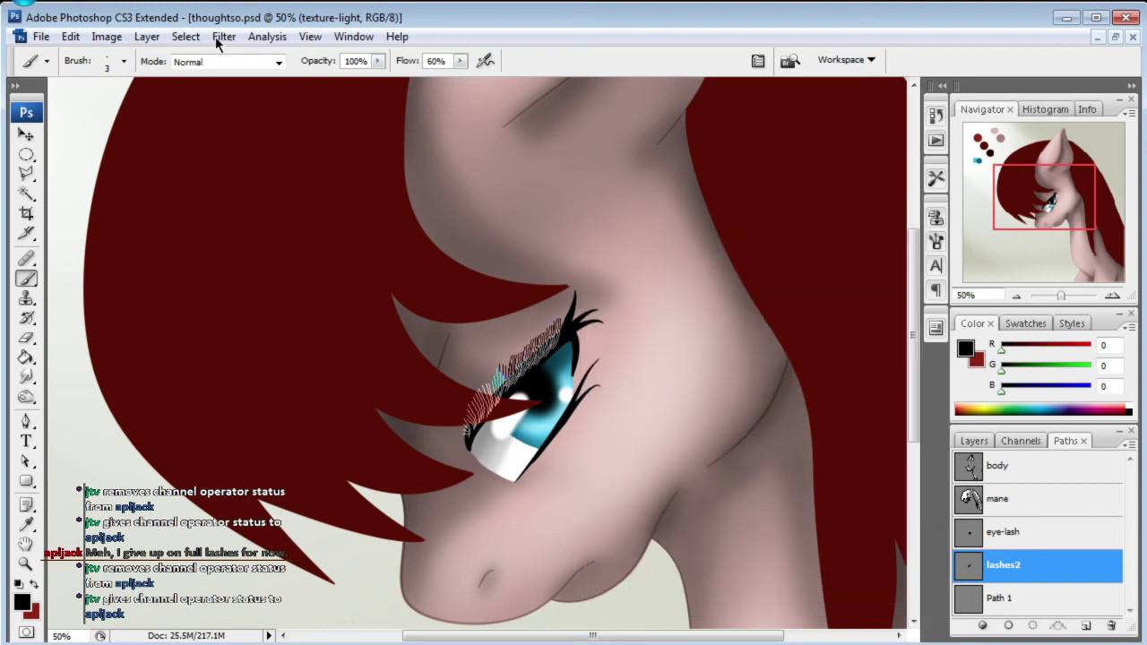
pyautogui.click(445, 58)
pyautogui.write('50')
pyautogui.press('Return')
pyautogui.write('100')
# - Stroke the lashes2 path with the brush on the current layer
pyautogui.click(26, 421)
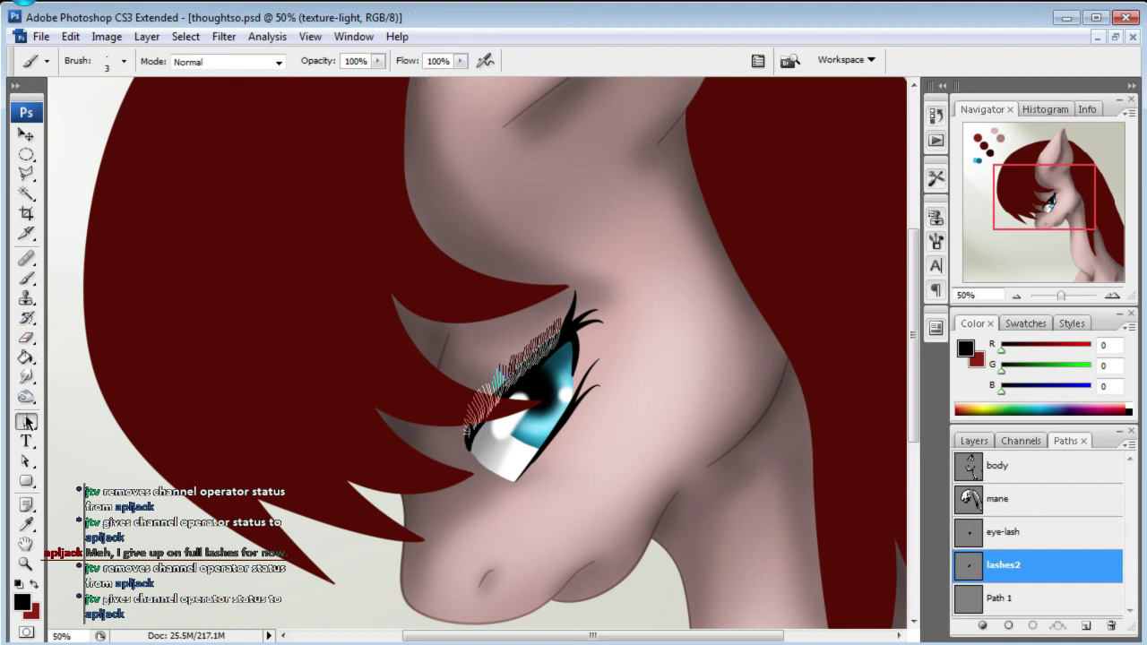
pyautogui.rightClick(545, 375)
pyautogui.click(605, 499)
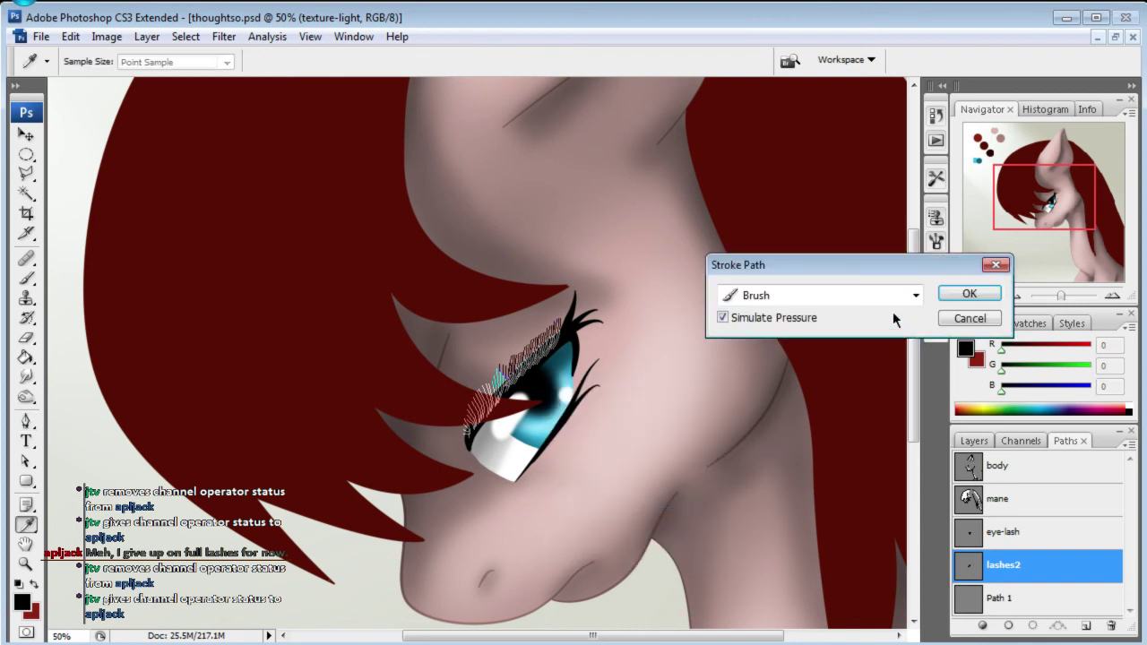
pyautogui.click(977, 293)
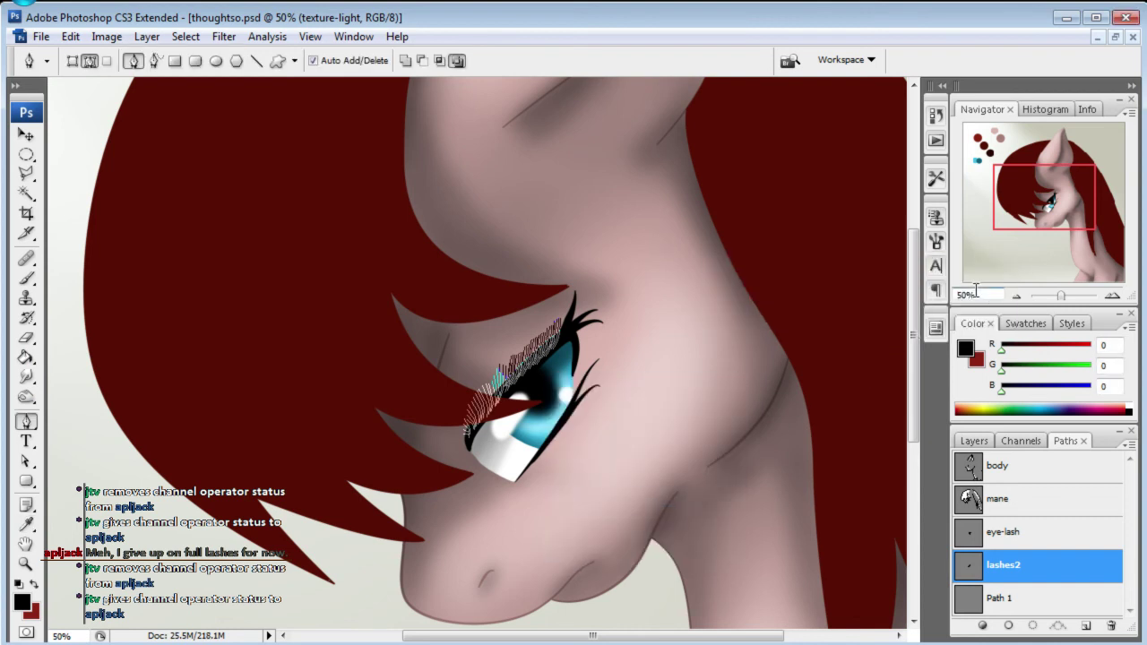
pyautogui.press('Return')
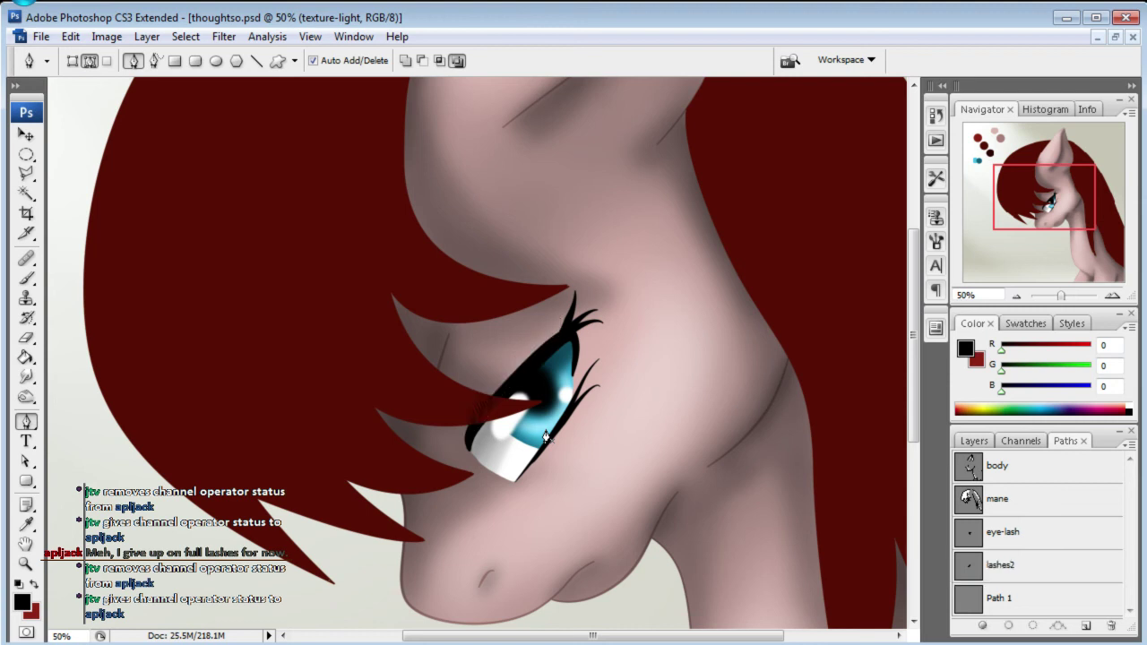
# - Make eye-lashes the working layer in the Layers panel
pyautogui.click(971, 441)
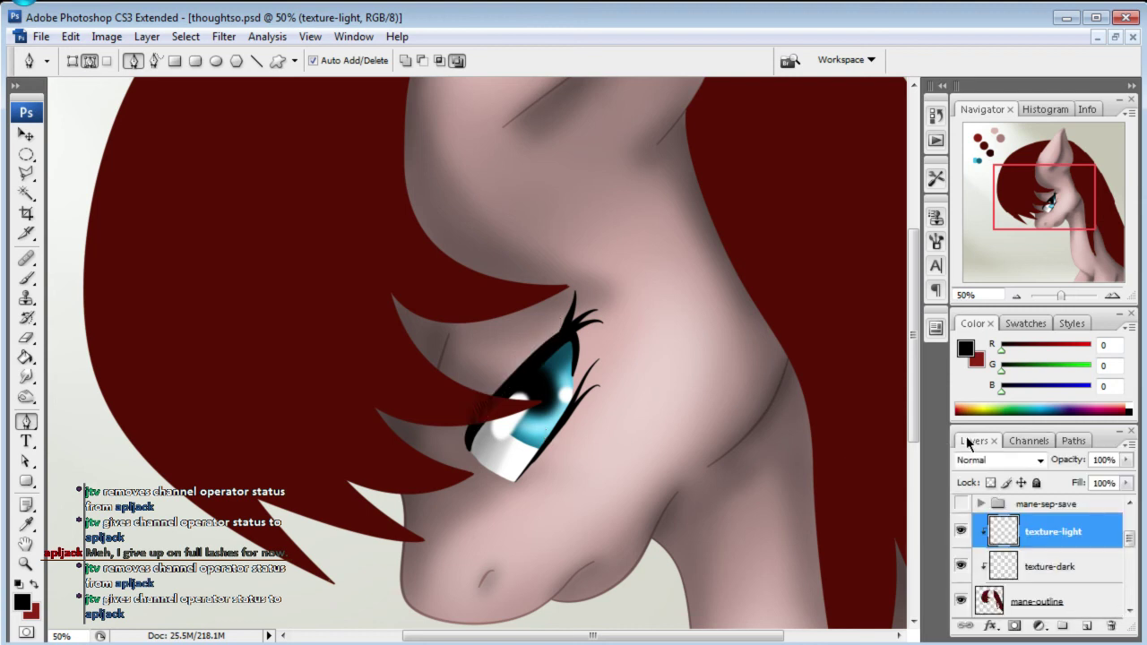
pyautogui.click(1008, 537)
pyautogui.moveTo(1136, 538); pyautogui.dragTo(1131, 580)
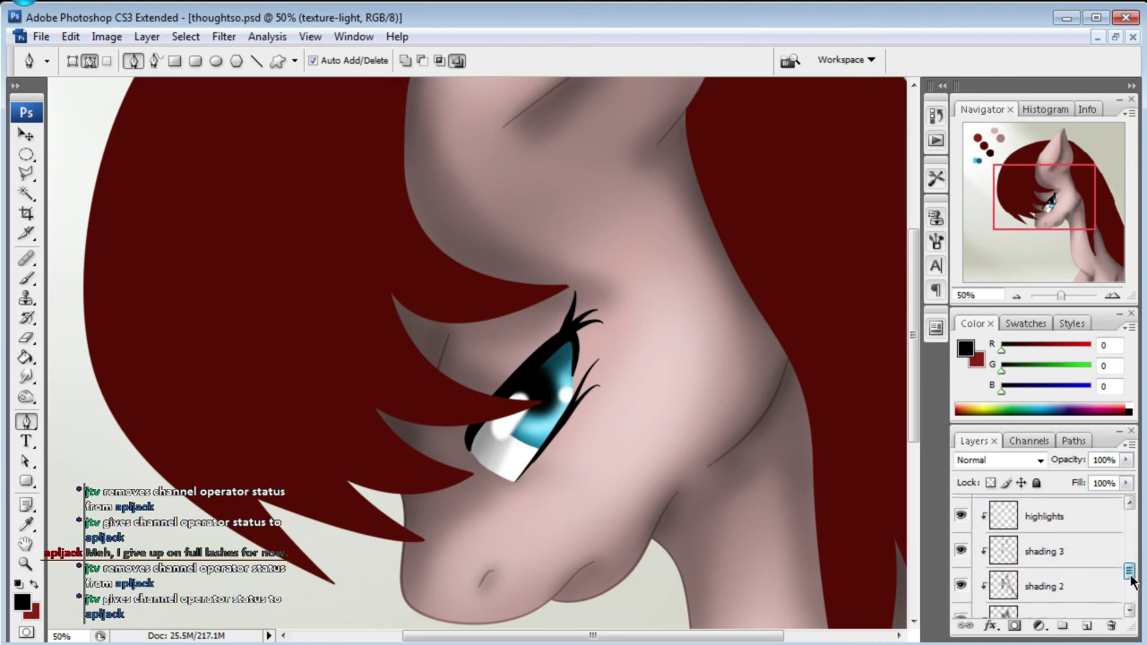
pyautogui.moveTo(1132, 585); pyautogui.dragTo(1132, 598)
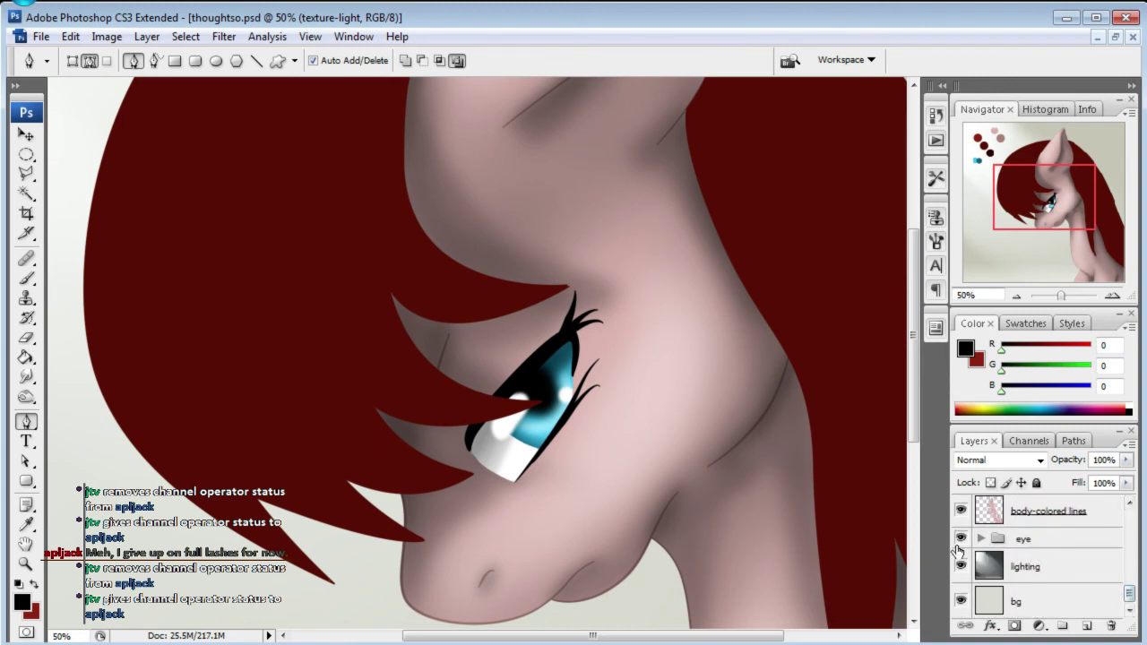
pyautogui.moveTo(1132, 597); pyautogui.dragTo(1131, 549)
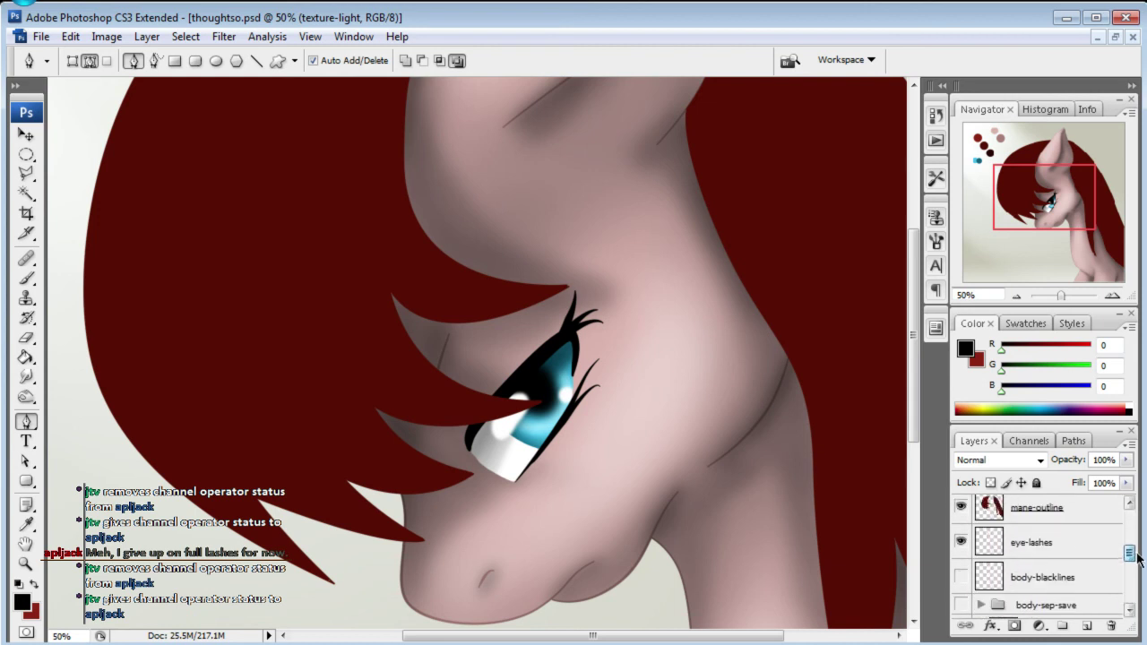
pyautogui.click(1049, 572)
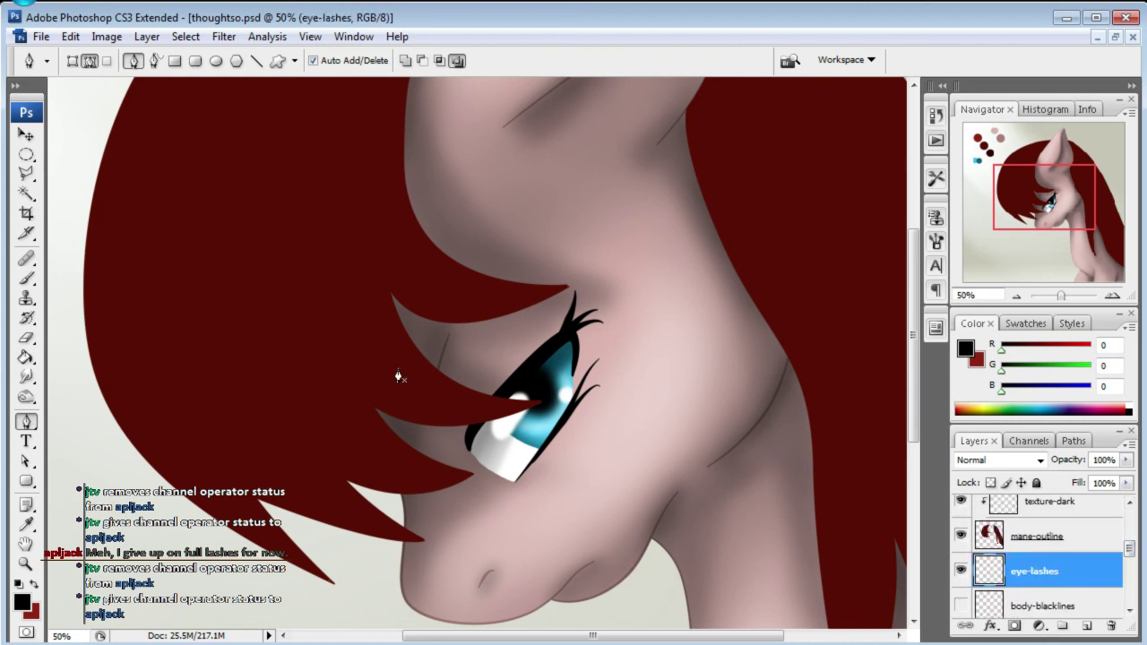
# - Stroke the lashes2 path onto the eye-lashes layer and hide the path outline
pyautogui.click(1072, 441)
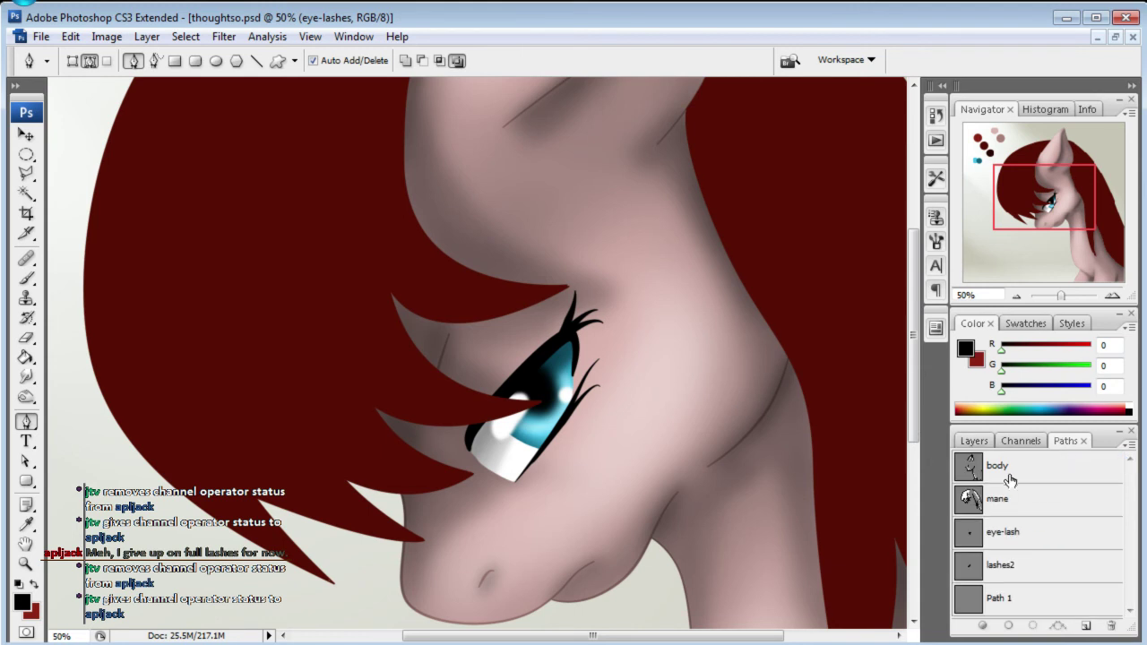
pyautogui.click(1002, 566)
pyautogui.rightClick(668, 392)
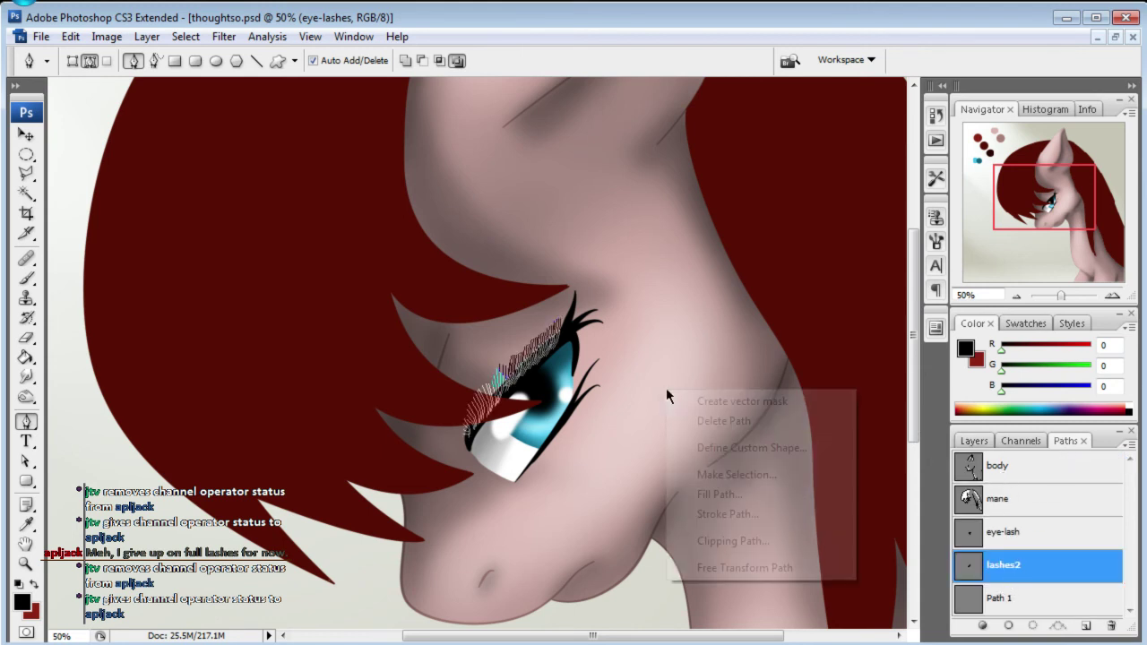
pyautogui.click(724, 515)
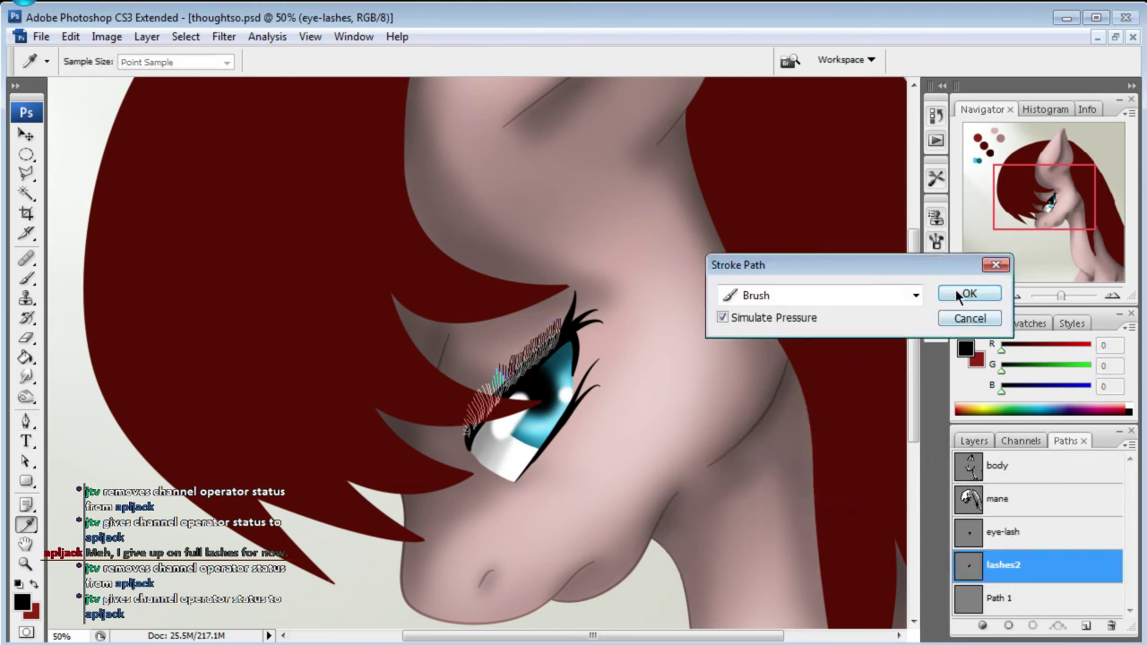
pyautogui.click(969, 295)
pyautogui.press('Escape')
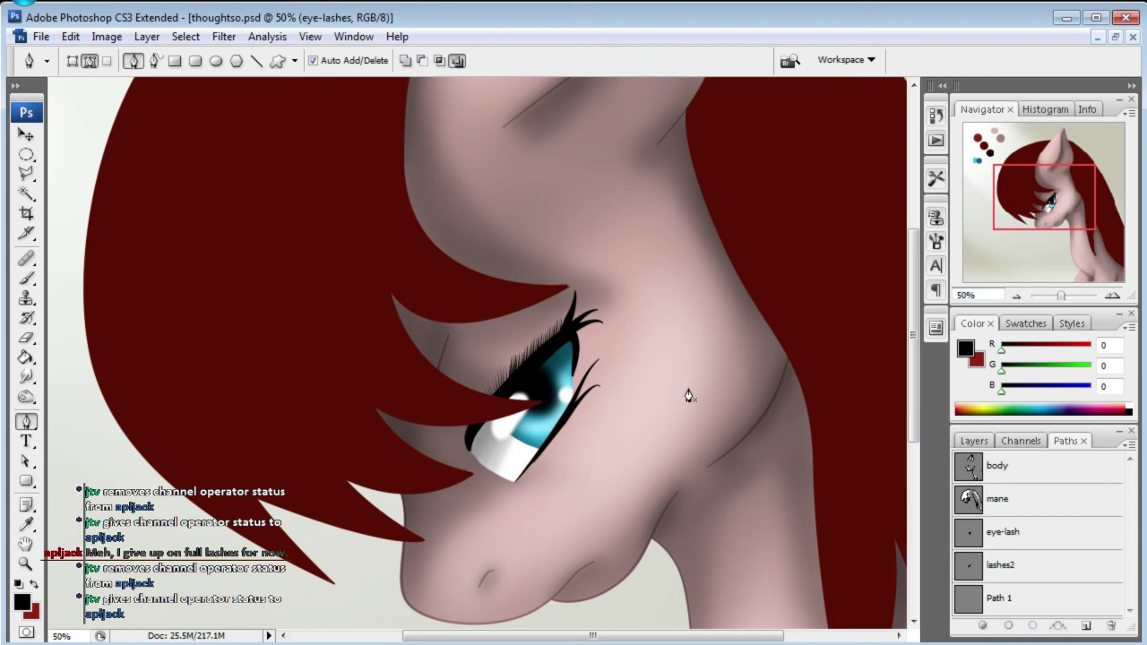
pyautogui.moveTo(1083, 199); pyautogui.dragTo(1080, 195)
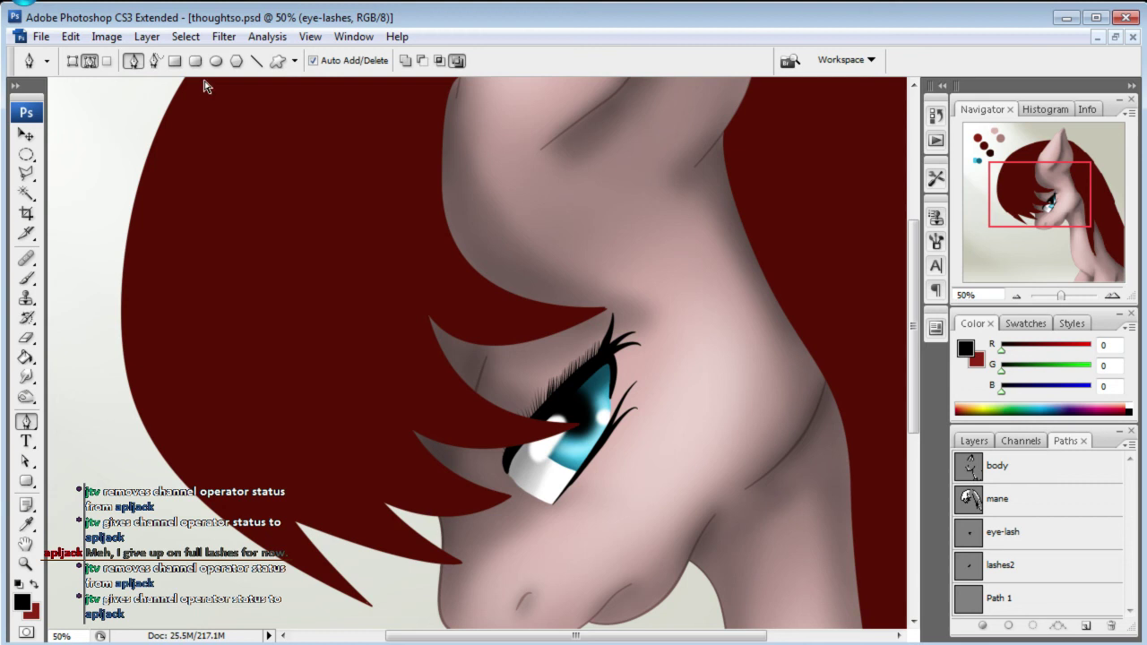
pyautogui.moveTo(1080, 202); pyautogui.dragTo(1083, 219)
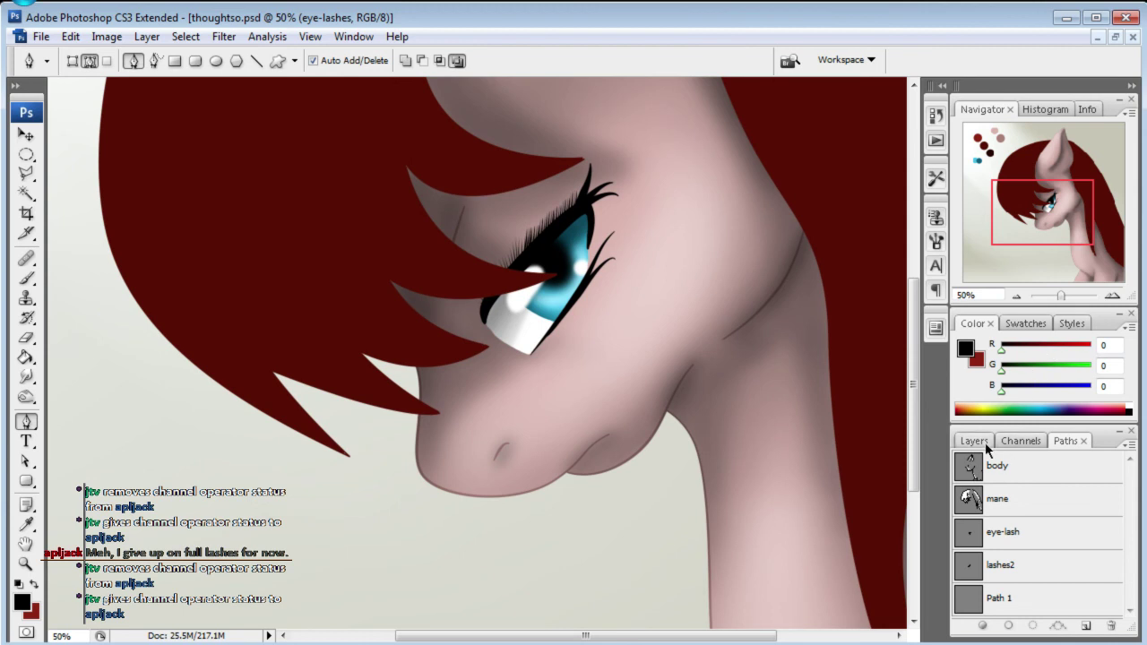
# - Add a new layer above eye-lashes and rename it lash-2
pyautogui.click(982, 441)
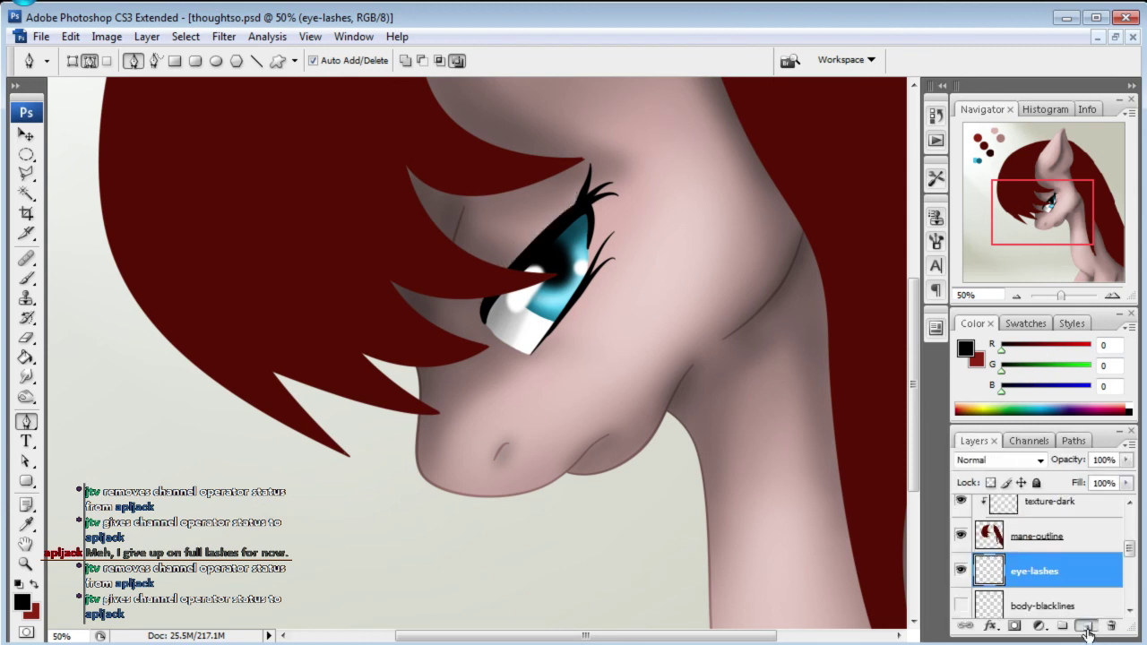
pyautogui.click(1086, 626)
pyautogui.doubleClick(1035, 571)
pyautogui.press('BackSpace')
pyautogui.write('lash-')
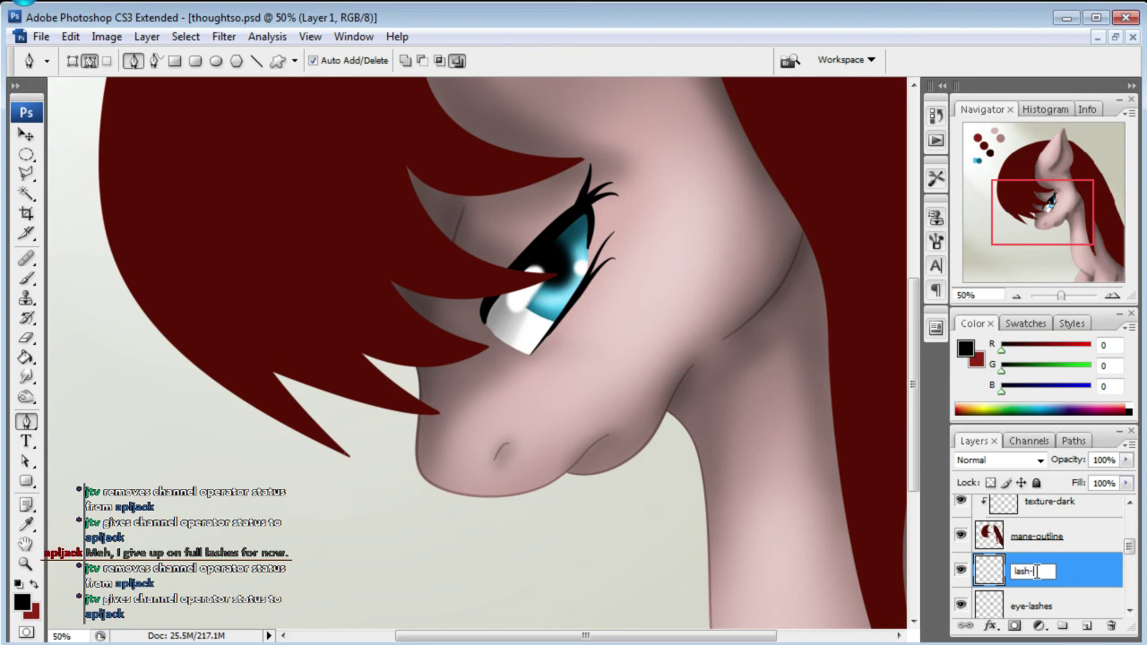
pyautogui.write('2')
pyautogui.press('Return')
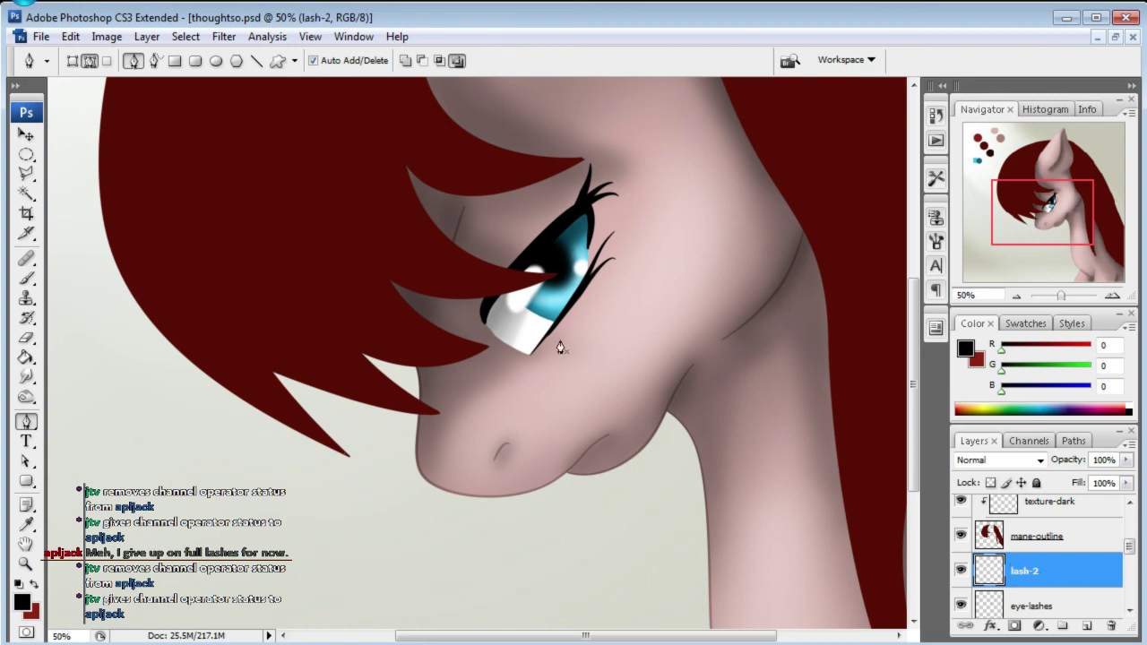
# - Stroke the lashes2 path onto the lash-2 layer and hide the path outline
pyautogui.rightClick(566, 355)
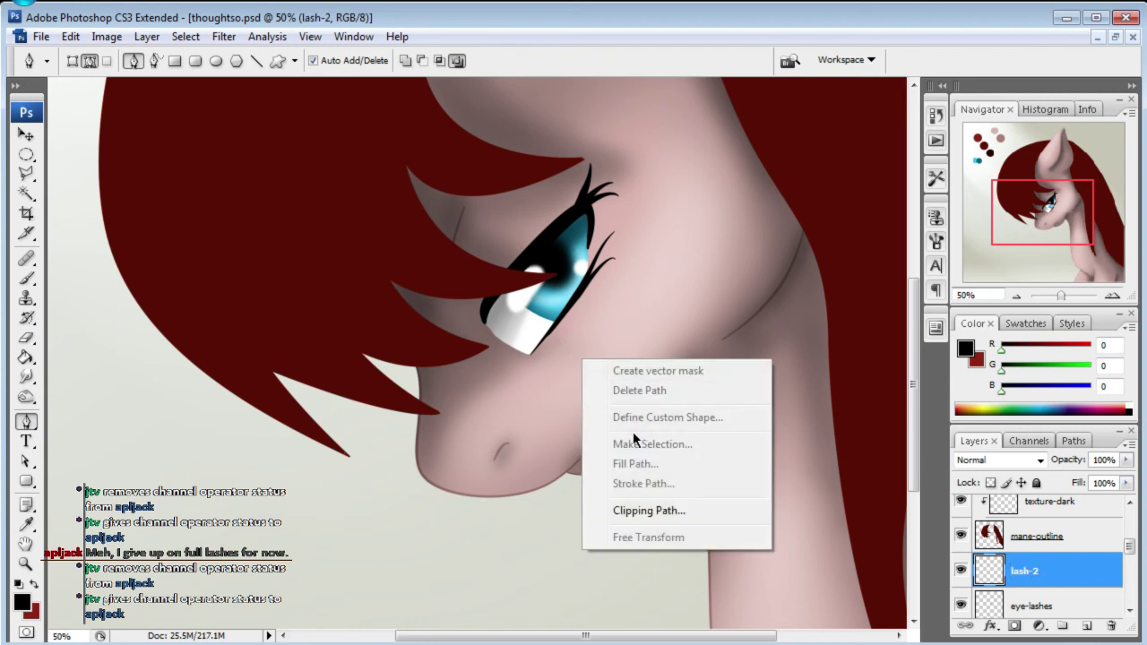
pyautogui.click(1068, 435)
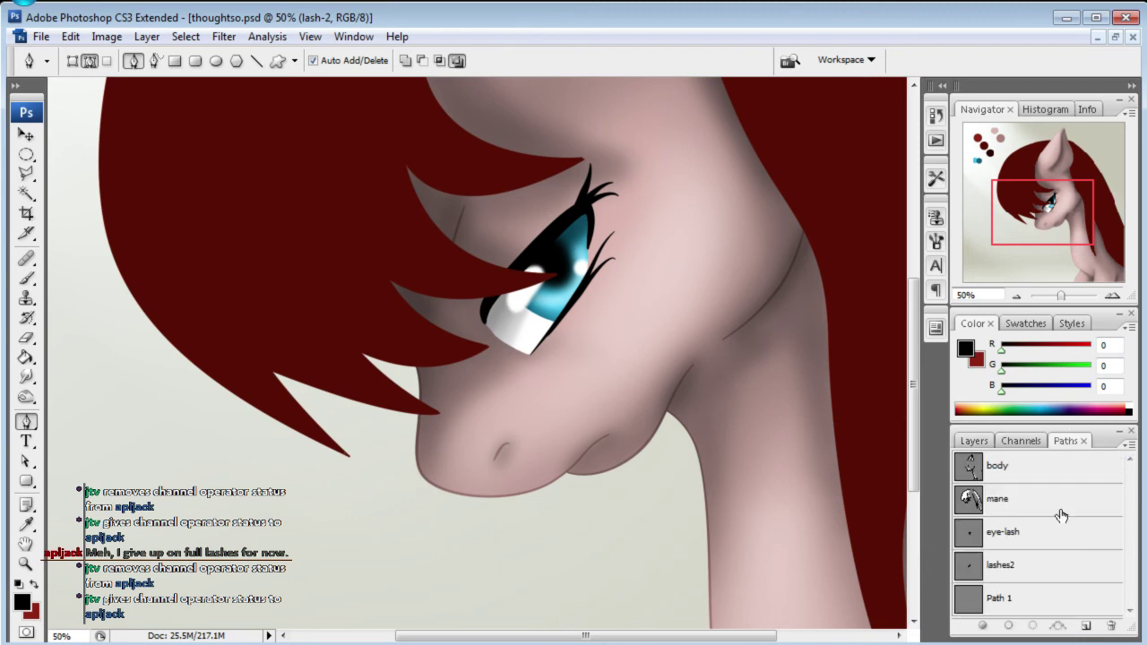
pyautogui.click(1015, 574)
pyautogui.rightClick(645, 328)
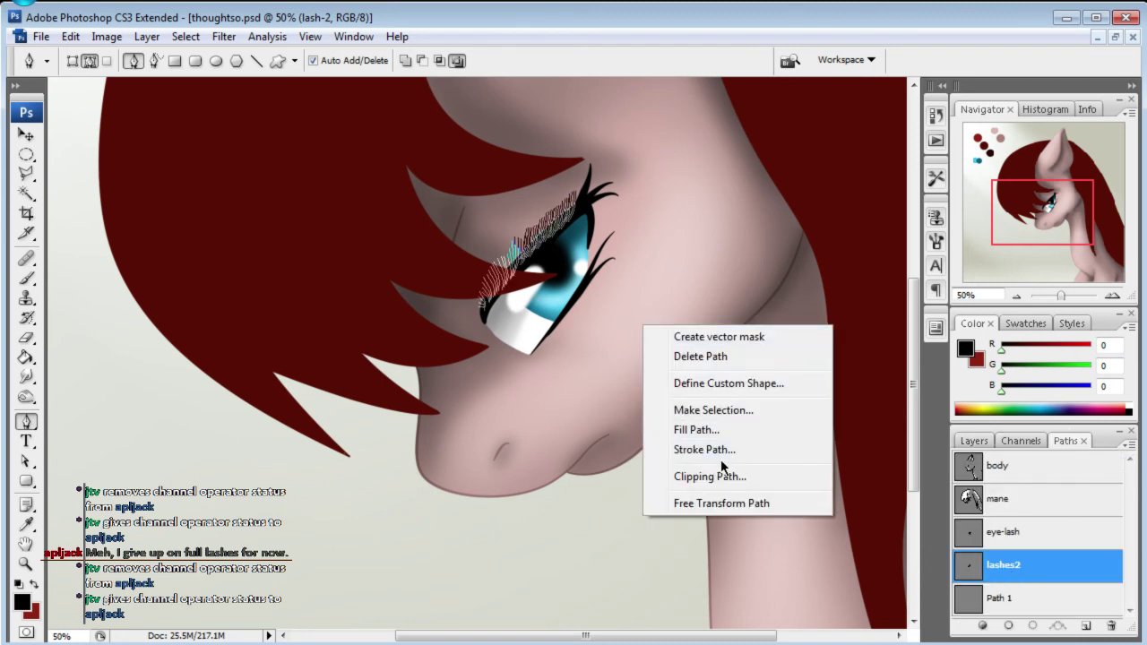
pyautogui.click(704, 449)
pyautogui.click(971, 298)
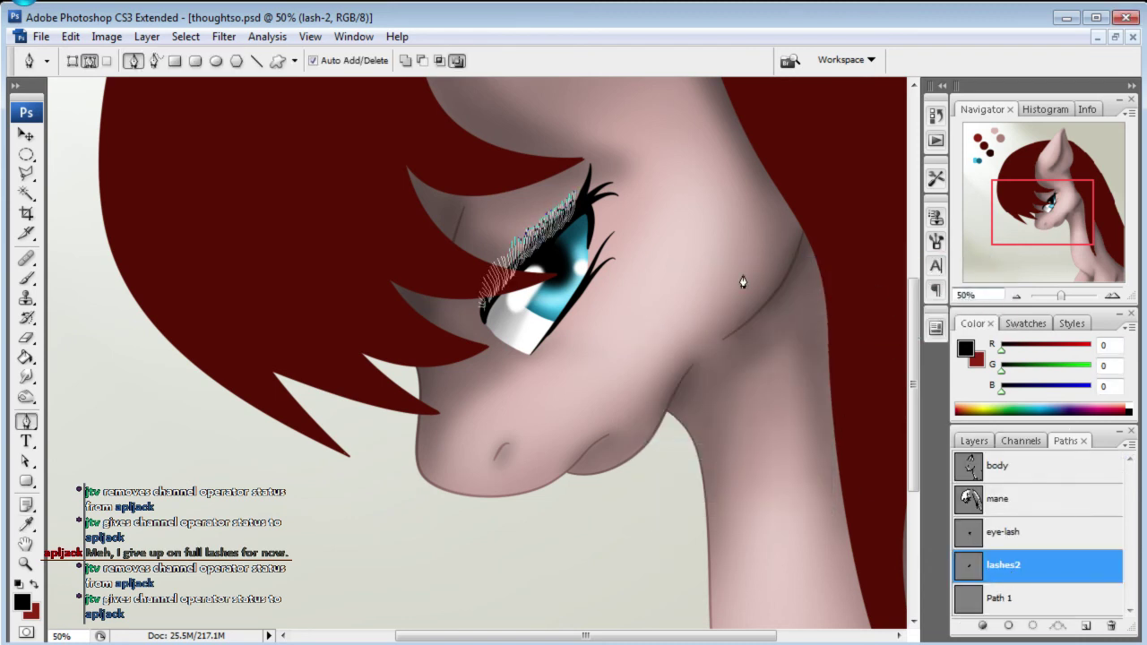
pyautogui.press('Return')
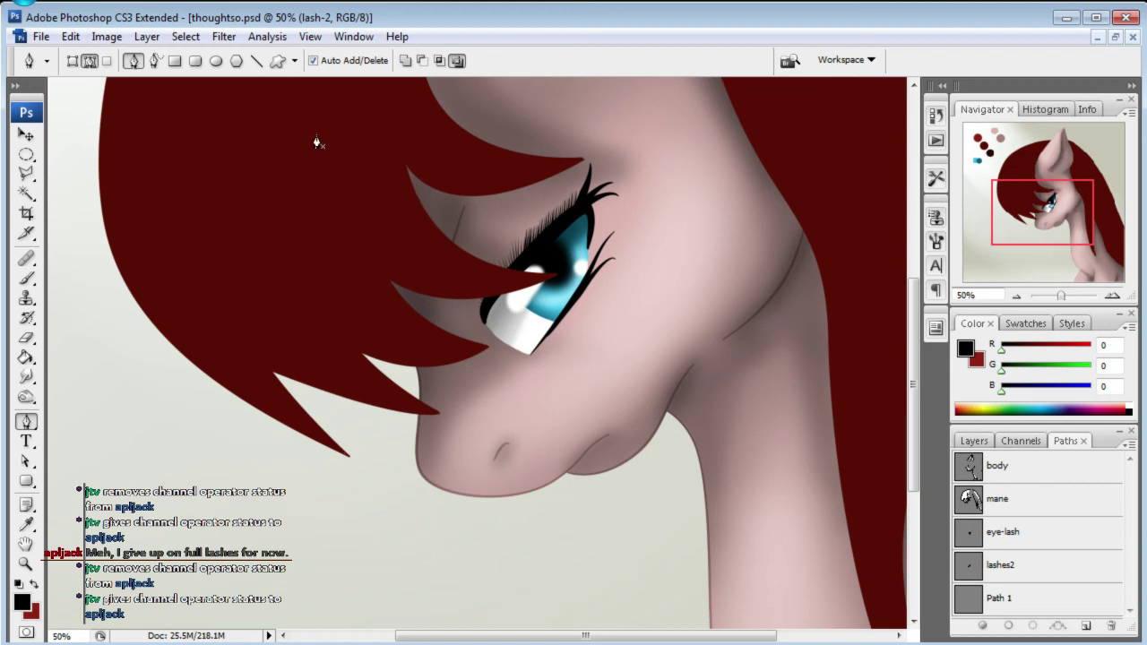
pyautogui.click(224, 37)
pyautogui.moveTo(233, 217)
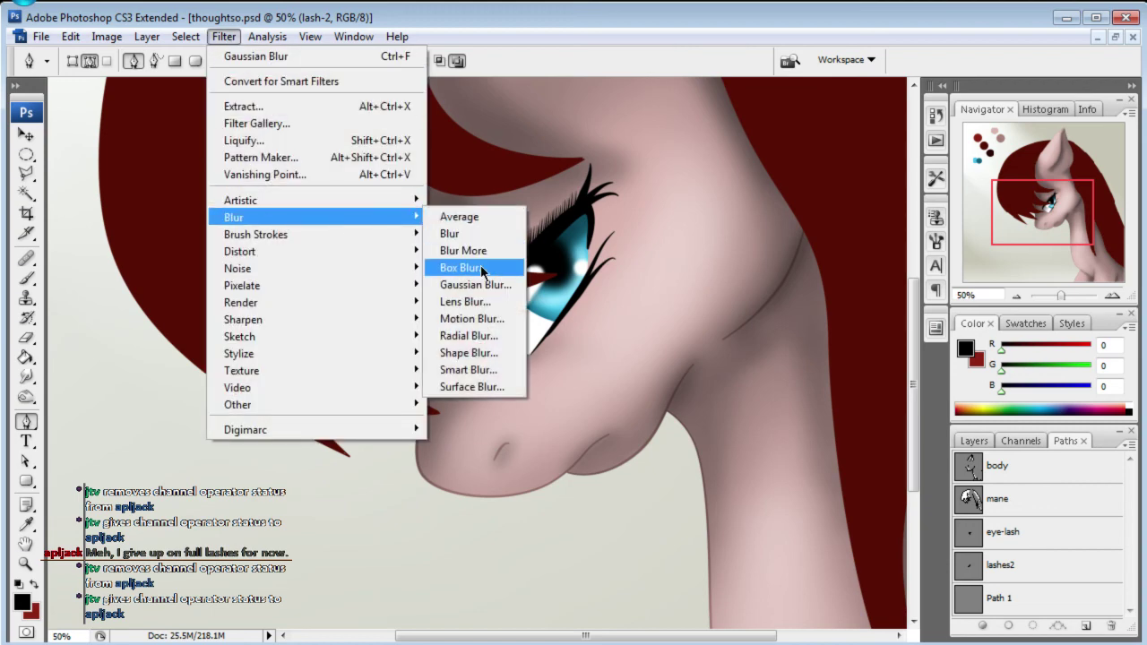
# - Apply a Gaussian Blur with radius 0.5 pixels to the lash-2 layer
pyautogui.click(475, 284)
pyautogui.click(1005, 516)
pyautogui.doubleClick(1005, 516)
pyautogui.write('1')
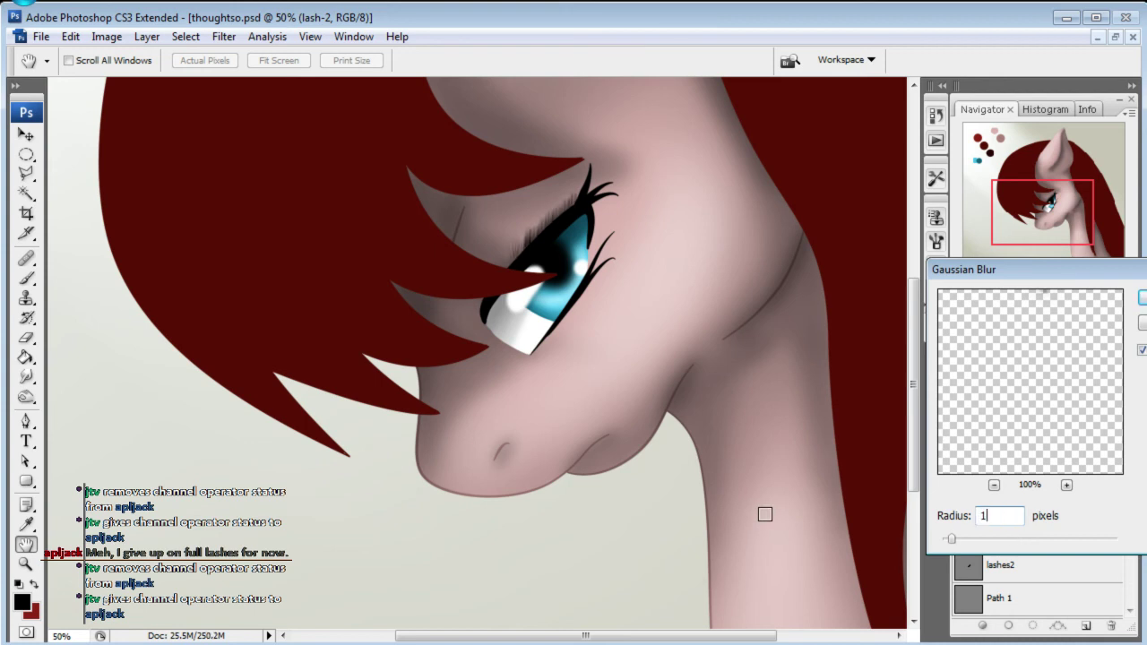
pyautogui.click(762, 530)
pyautogui.write('5')
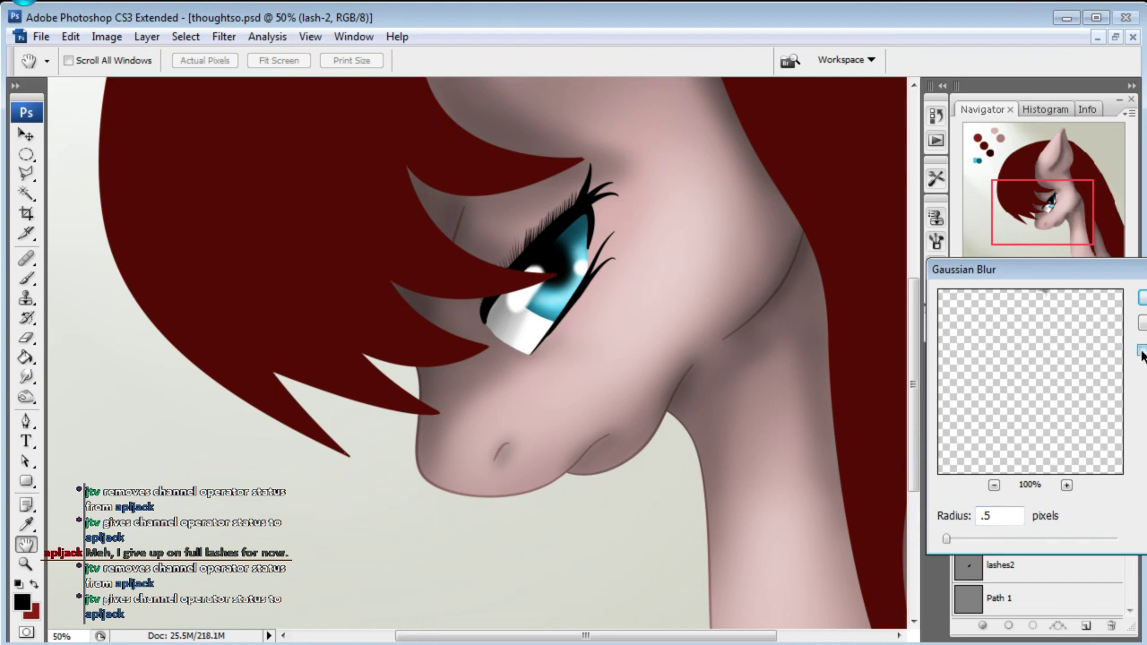
pyautogui.press('Return')
pyautogui.press('p')
pyautogui.moveTo(1062, 227); pyautogui.dragTo(1057, 221)
pyautogui.click(982, 441)
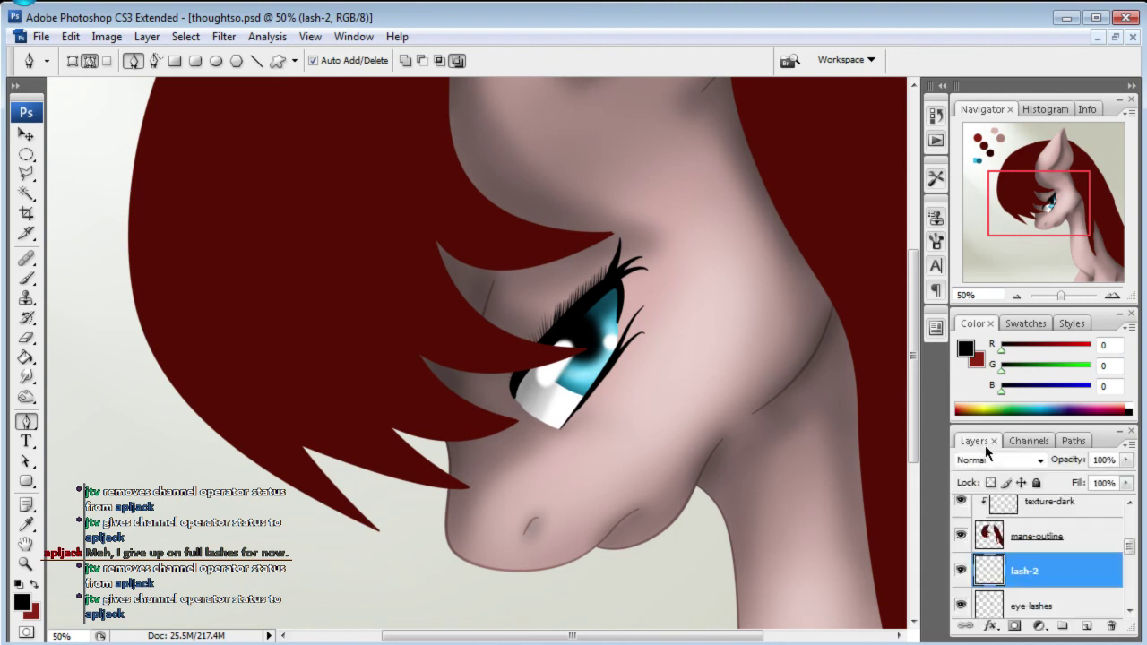
# - Select the texture-light layer and rename Path 1 to hair-paths
pyautogui.click(1082, 517)
pyautogui.click(1131, 503)
pyautogui.click(1063, 480)
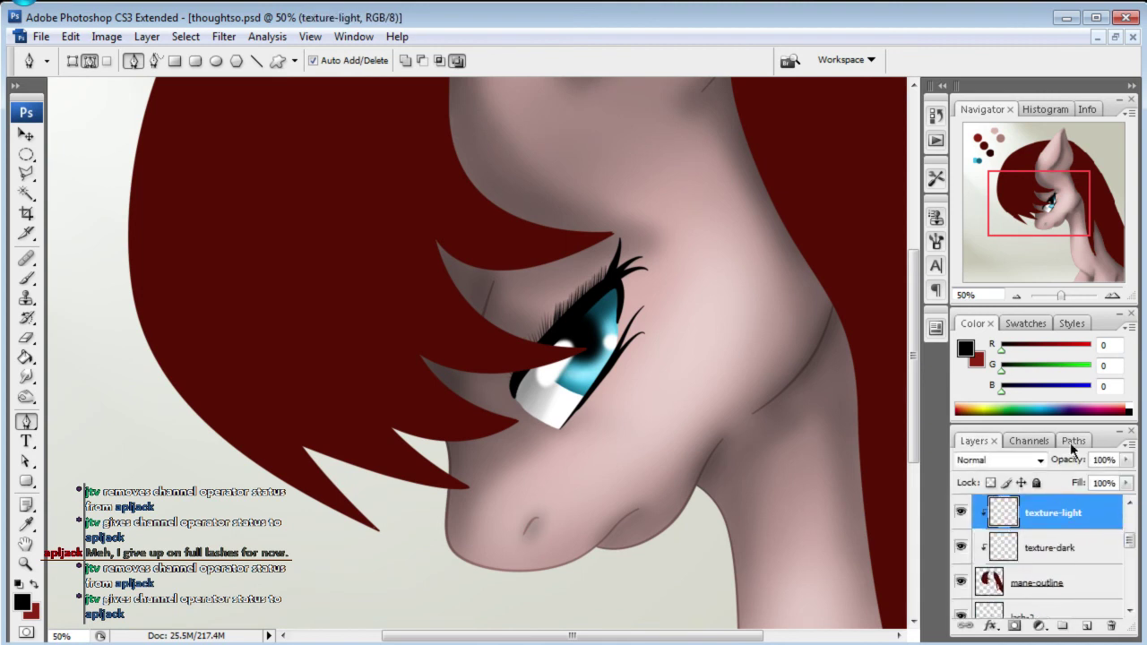
pyautogui.doubleClick(1075, 439)
pyautogui.doubleClick(1089, 622)
pyautogui.click(1067, 442)
pyautogui.doubleClick(1000, 598)
pyautogui.write('hair-paths')
pyautogui.press('Return')
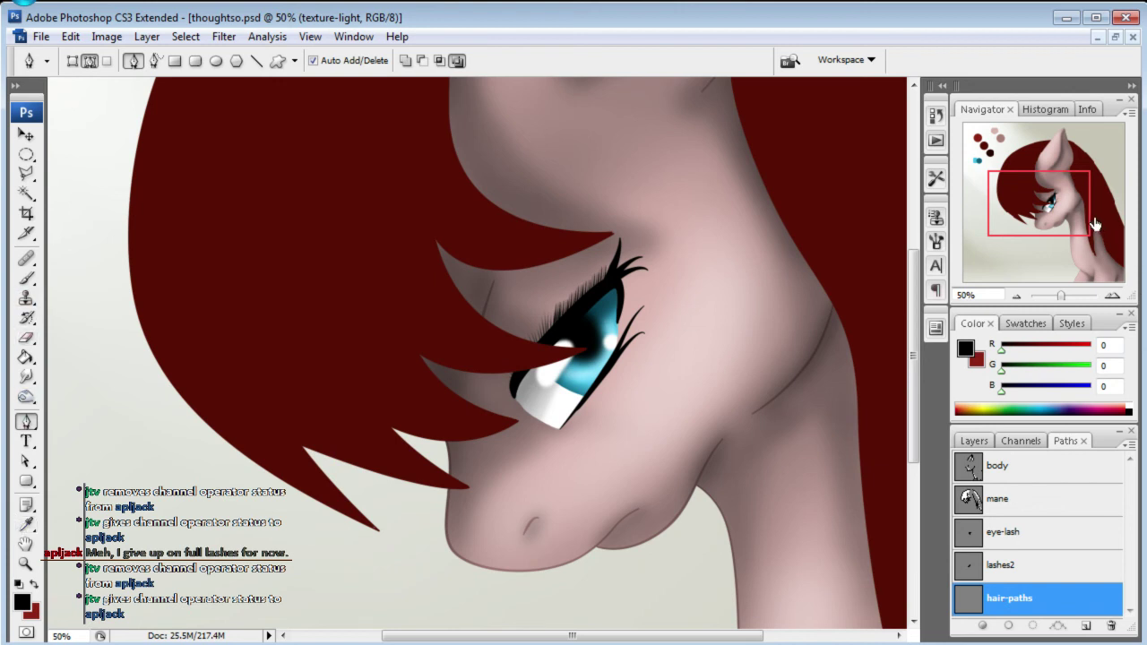
# - Draw a curved hair strand from the ear tip down toward the eye
pyautogui.moveTo(1095, 224); pyautogui.dragTo(1079, 188)
pyautogui.moveTo(624, 273); pyautogui.dragTo(685, 250)
pyautogui.moveTo(572, 488); pyautogui.dragTo(627, 553)
pyautogui.moveTo(825, 551)
pyautogui.mouseDown()
pyautogui.moveTo(878, 539)
pyautogui.moveTo(824, 529)
pyautogui.mouseUp()
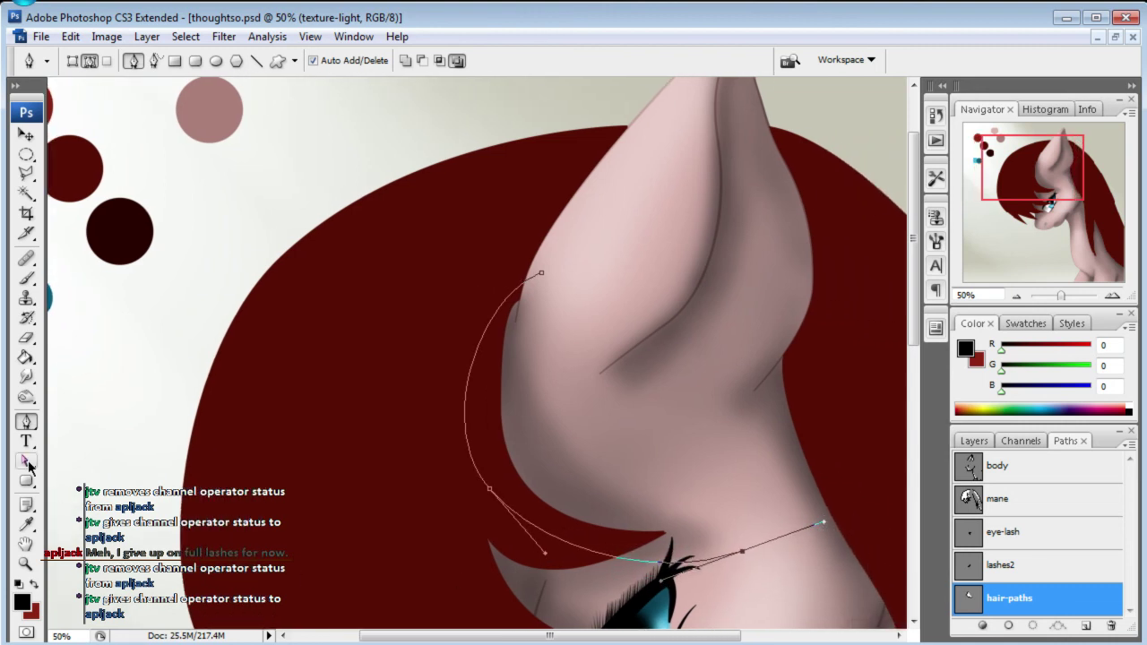
# - Adjust two anchors to reshape the first hair strand's curve
pyautogui.press('a')
pyautogui.moveTo(744, 558); pyautogui.dragTo(736, 532)
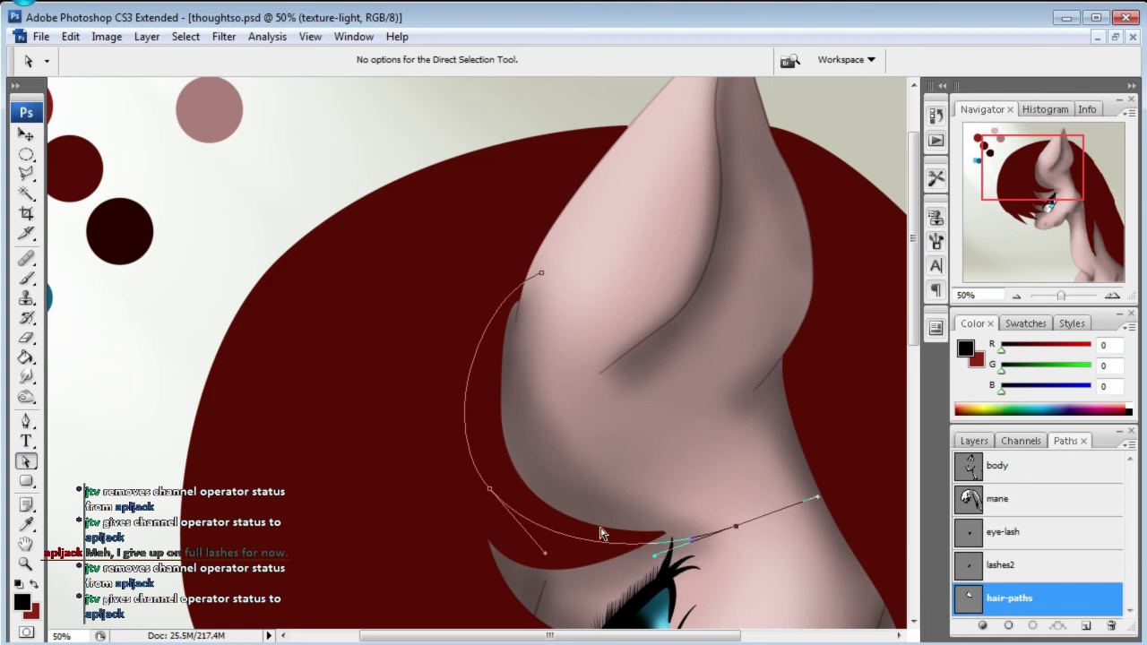
pyautogui.moveTo(546, 561); pyautogui.dragTo(539, 568)
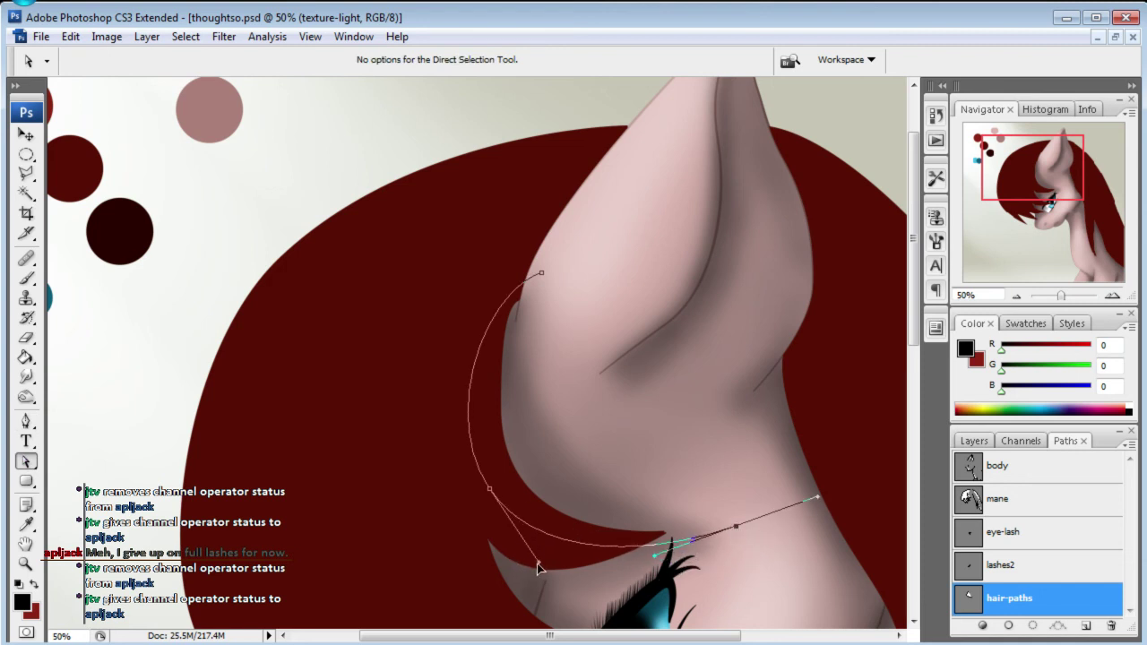
pyautogui.moveTo(1050, 176); pyautogui.dragTo(1037, 191)
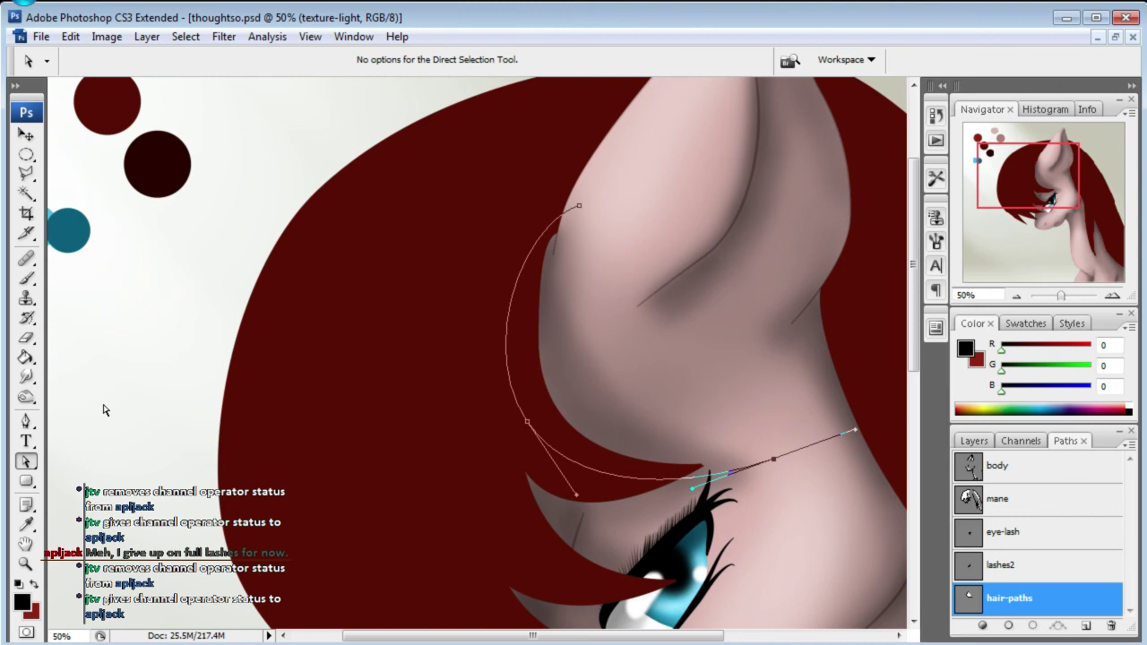
# - Draw a second hair strand from the ear top through the mane past the eye
pyautogui.click(26, 422)
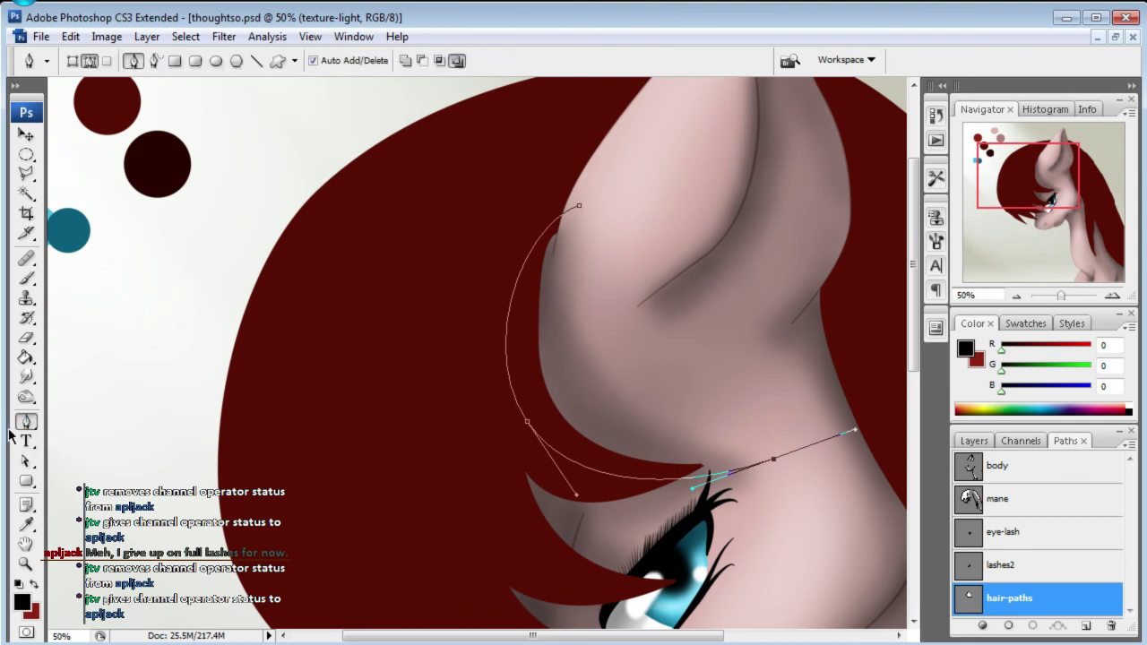
pyautogui.moveTo(614, 162); pyautogui.dragTo(656, 151)
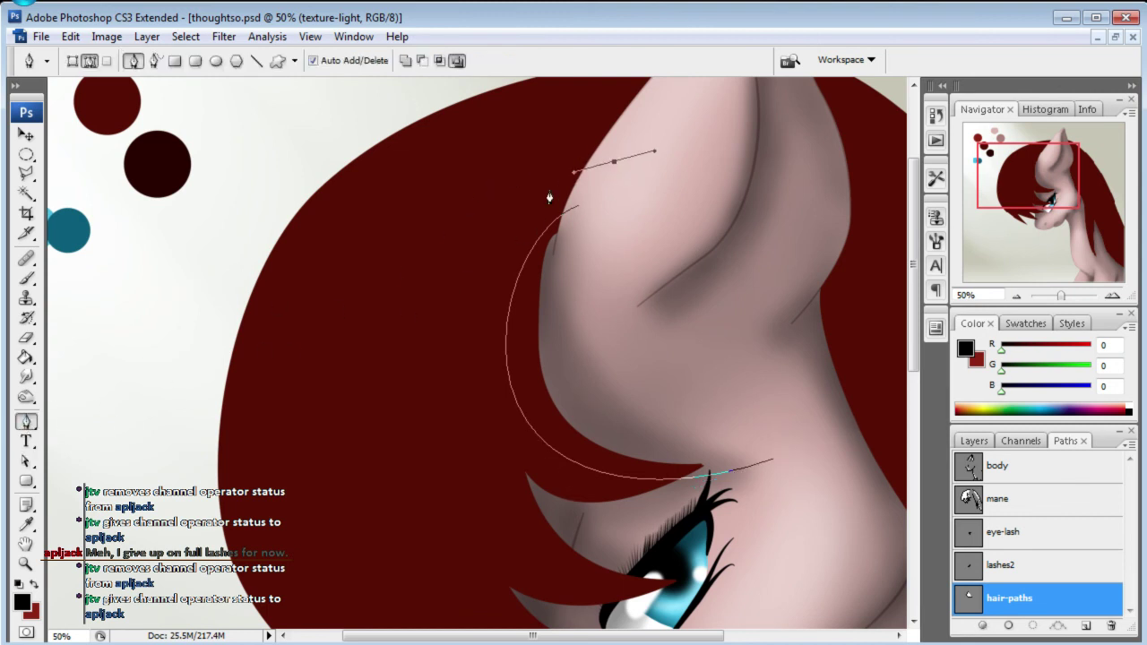
pyautogui.moveTo(432, 333); pyautogui.dragTo(422, 443)
pyautogui.moveTo(567, 570); pyautogui.dragTo(614, 590)
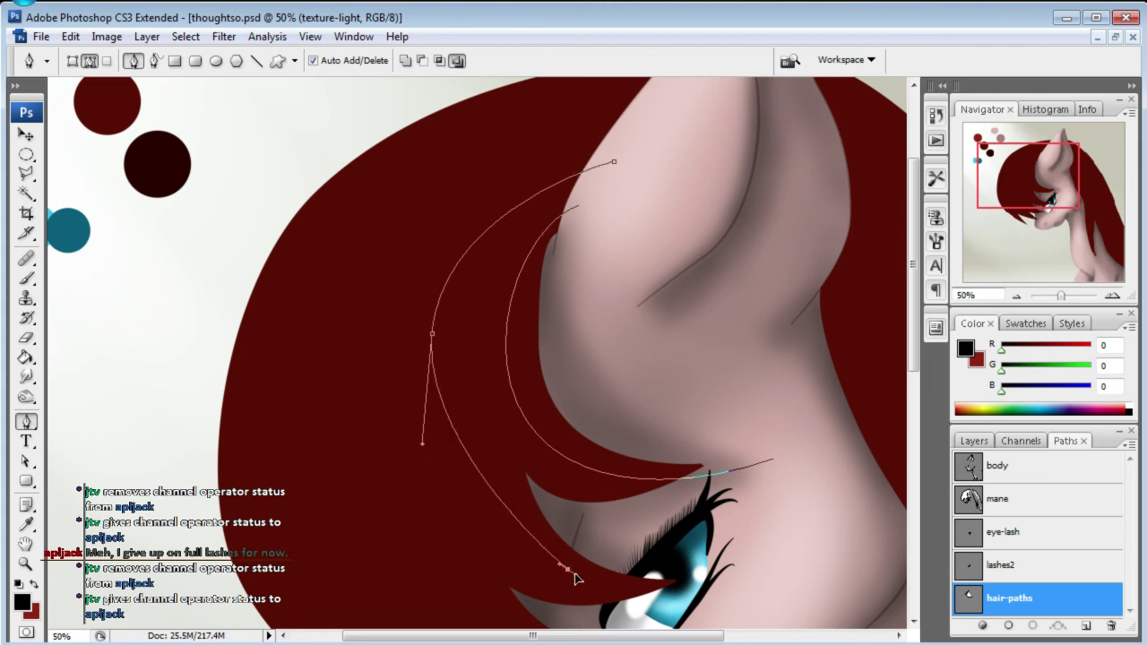
pyautogui.moveTo(758, 559); pyautogui.dragTo(780, 556)
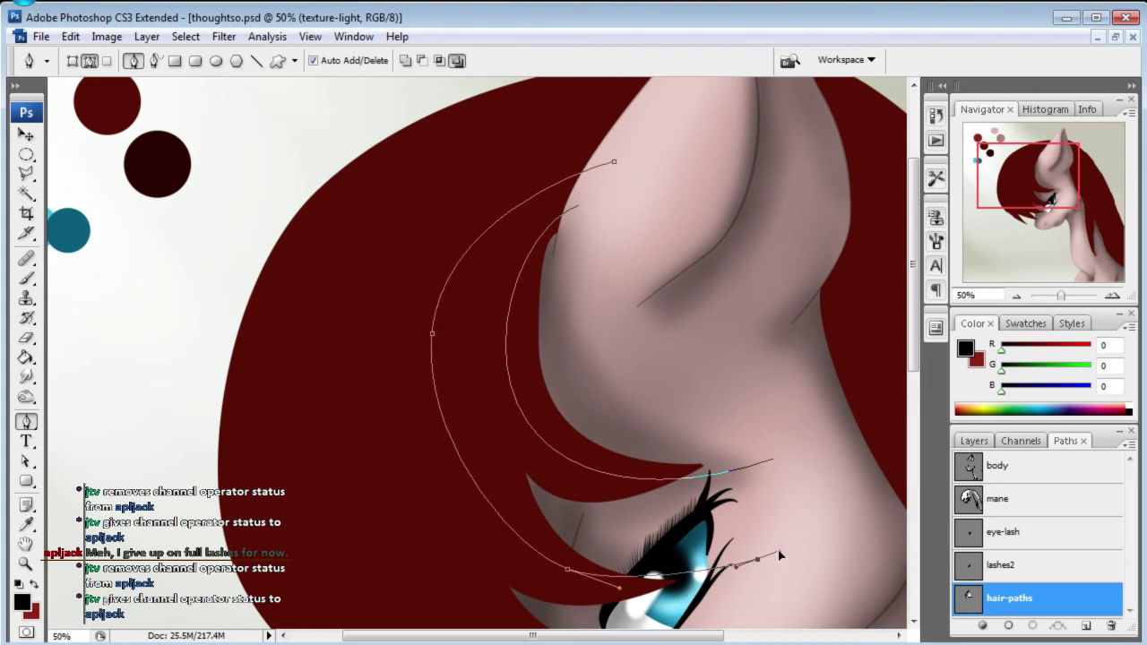
pyautogui.moveTo(1082, 222); pyautogui.dragTo(1083, 232)
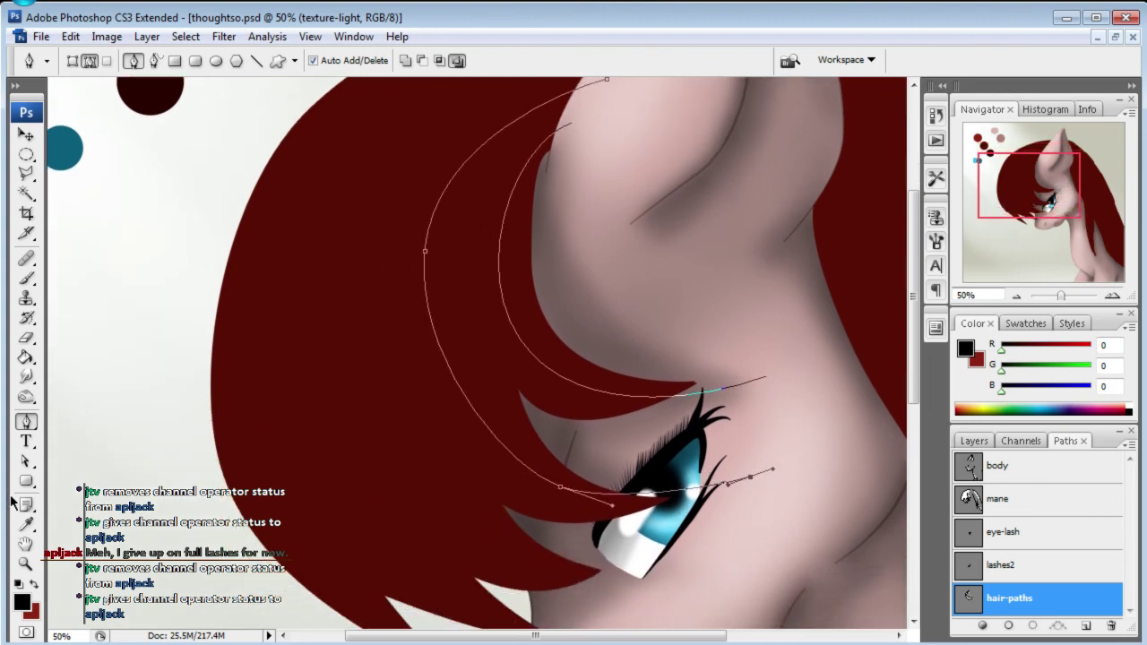
# - Move the second strand's anchors to smooth its arc over the eye
pyautogui.press('a')
pyautogui.moveTo(556, 491); pyautogui.dragTo(593, 476)
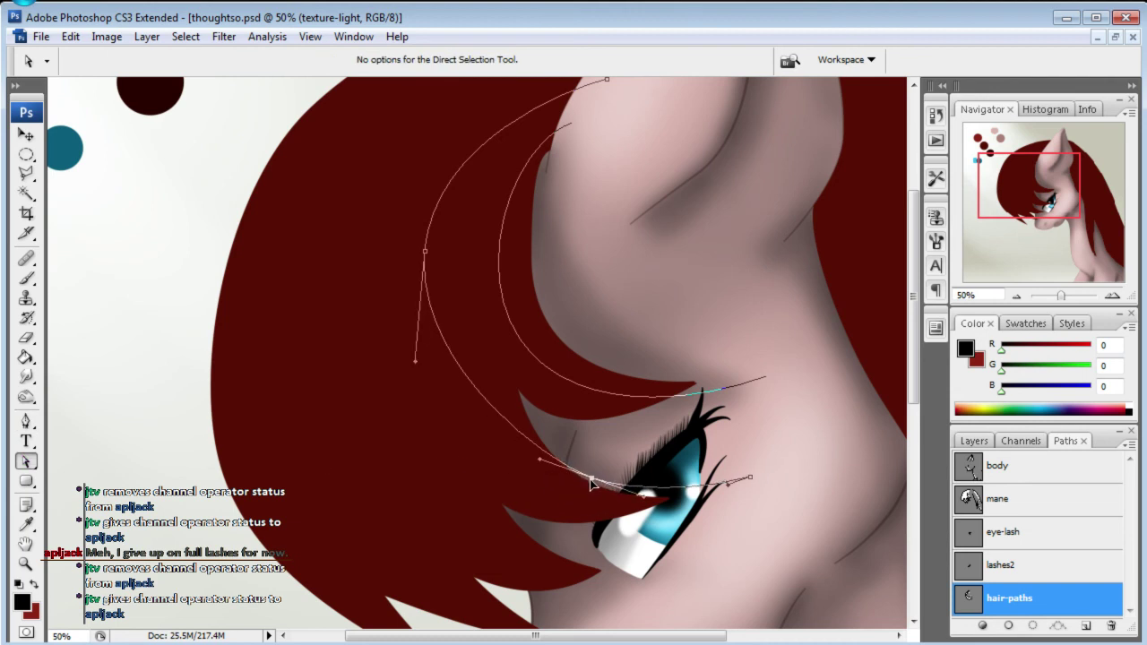
pyautogui.moveTo(424, 255); pyautogui.dragTo(435, 239)
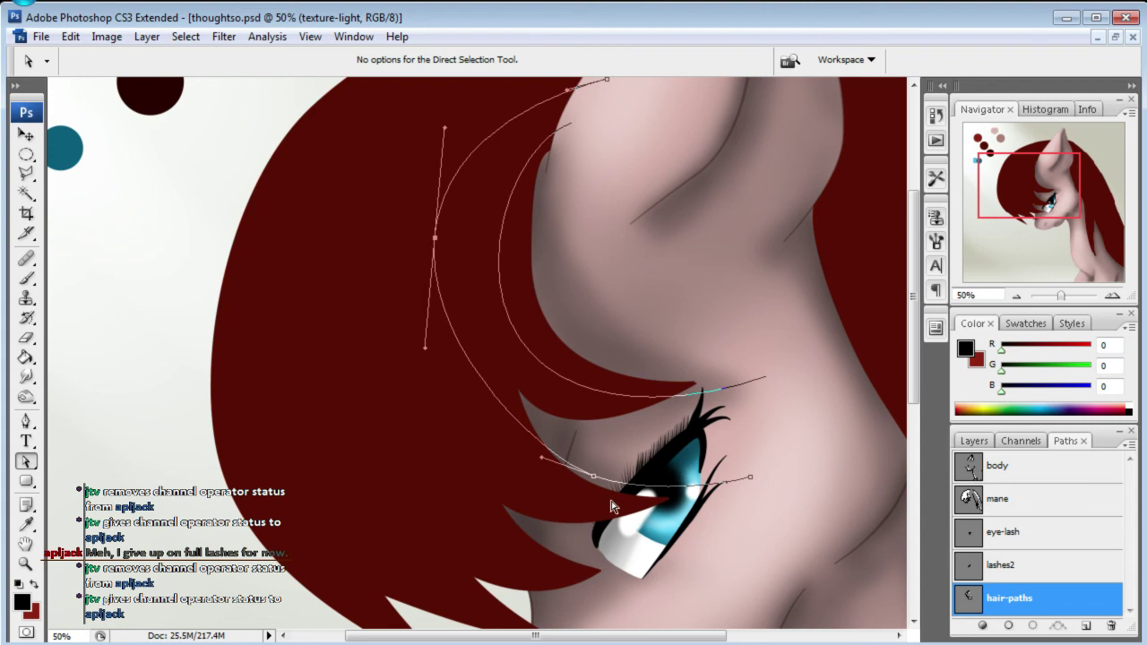
pyautogui.moveTo(594, 476); pyautogui.dragTo(595, 459)
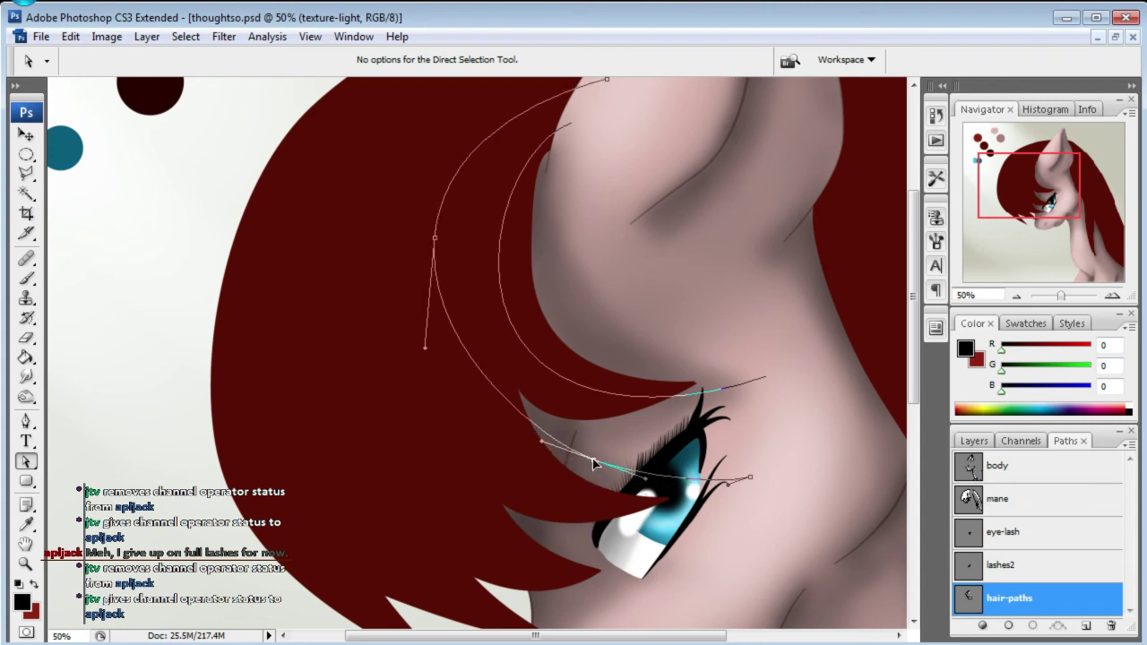
pyautogui.moveTo(753, 479); pyautogui.dragTo(775, 467)
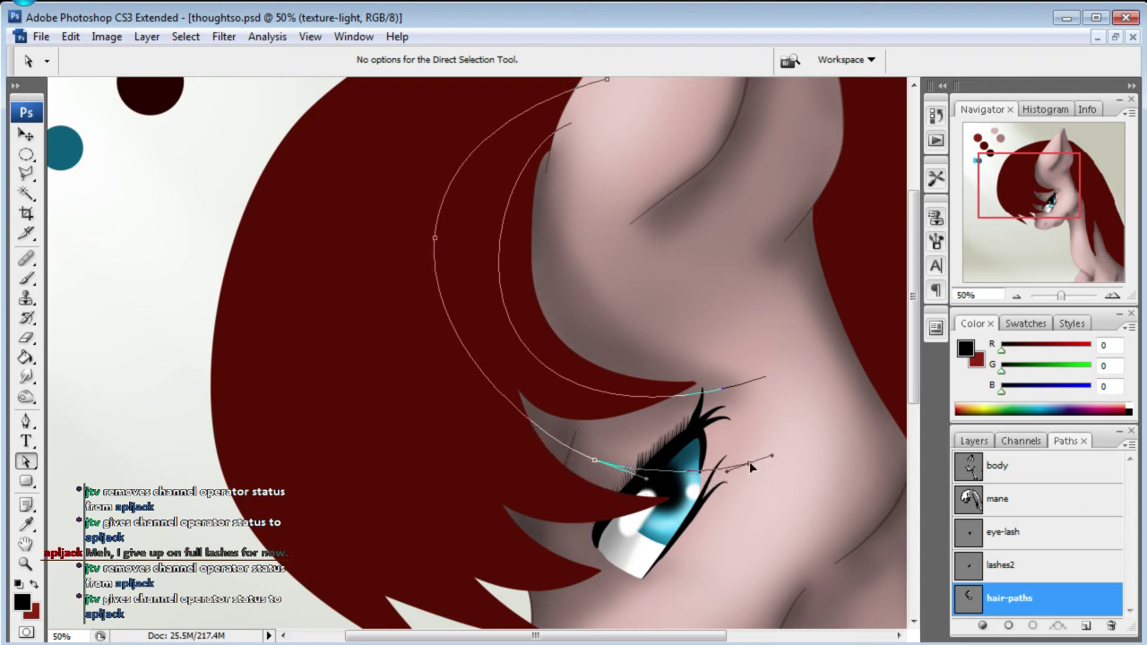
pyautogui.click(27, 423)
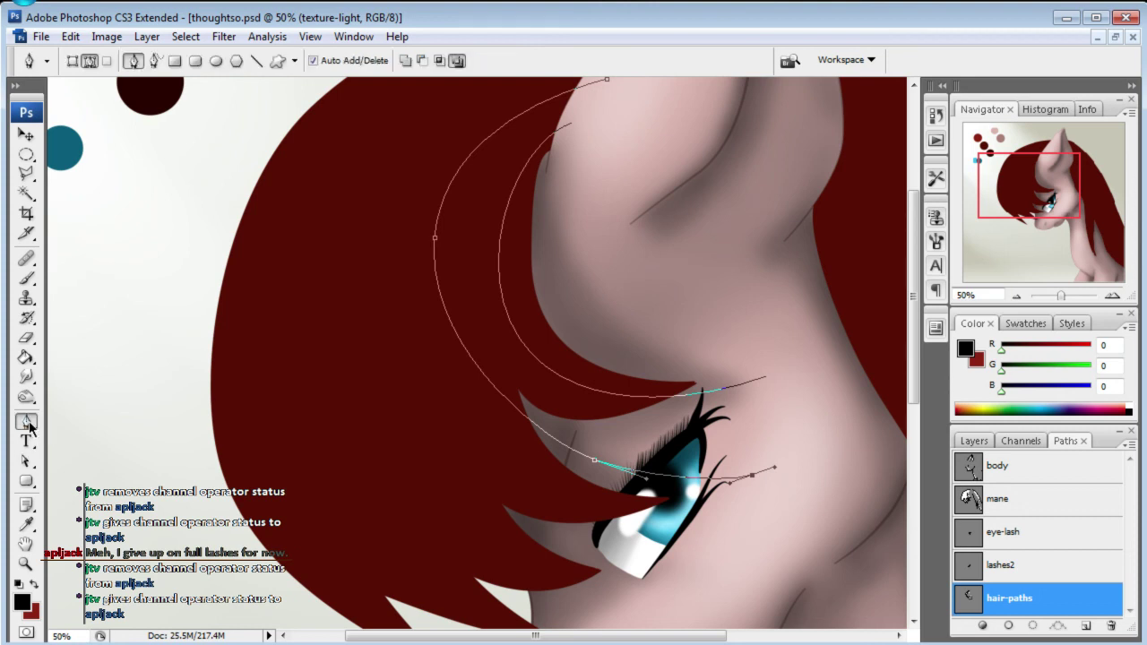
pyautogui.click(25, 460)
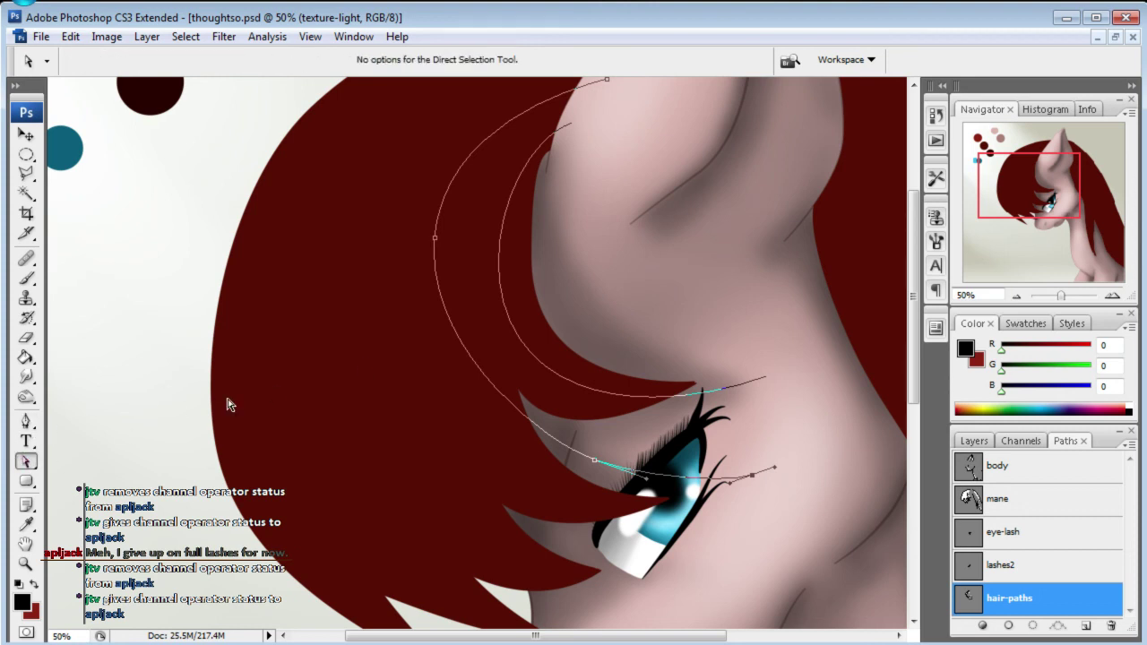
pyautogui.moveTo(434, 239)
pyautogui.mouseDown()
pyautogui.moveTo(425, 347)
pyautogui.moveTo(419, 324)
pyautogui.mouseUp()
pyautogui.moveTo(434, 239); pyautogui.dragTo(455, 220)
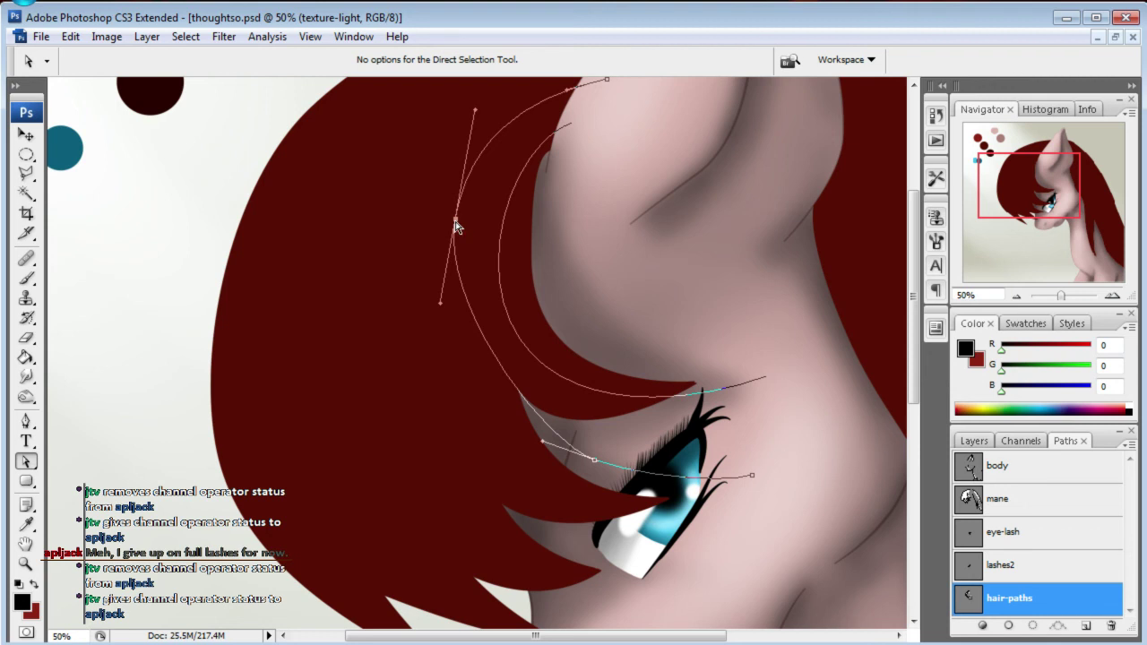
pyautogui.moveTo(589, 461)
pyautogui.mouseDown()
pyautogui.moveTo(613, 458)
pyautogui.moveTo(509, 453)
pyautogui.mouseUp()
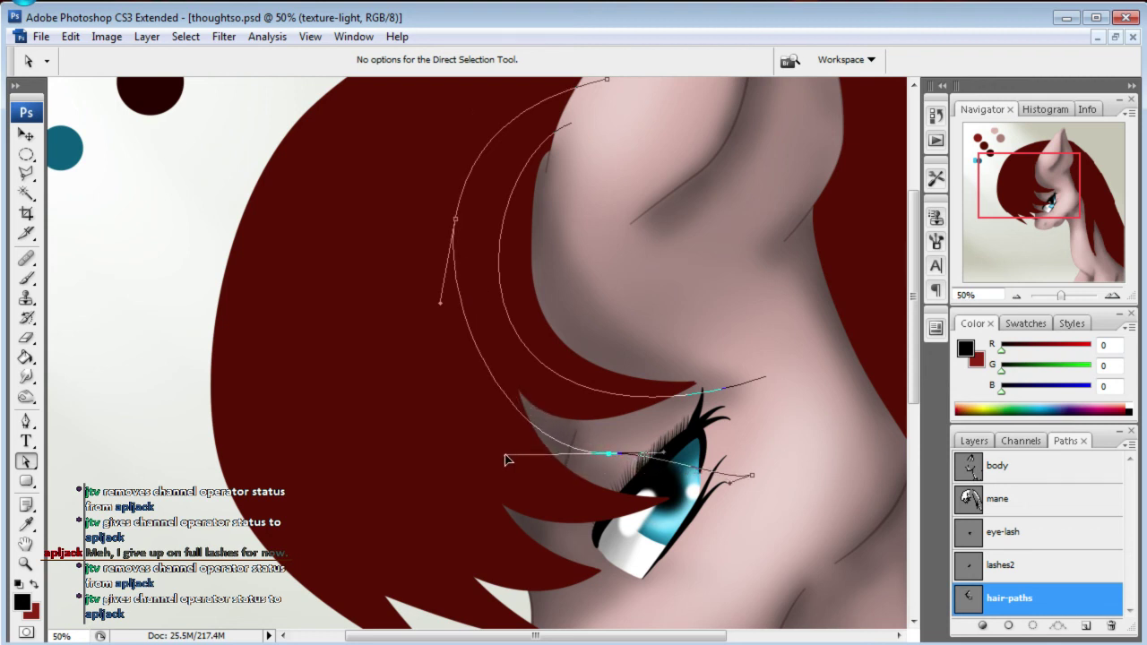
pyautogui.moveTo(752, 476)
pyautogui.mouseDown()
pyautogui.moveTo(767, 452)
pyautogui.moveTo(752, 453)
pyautogui.mouseUp()
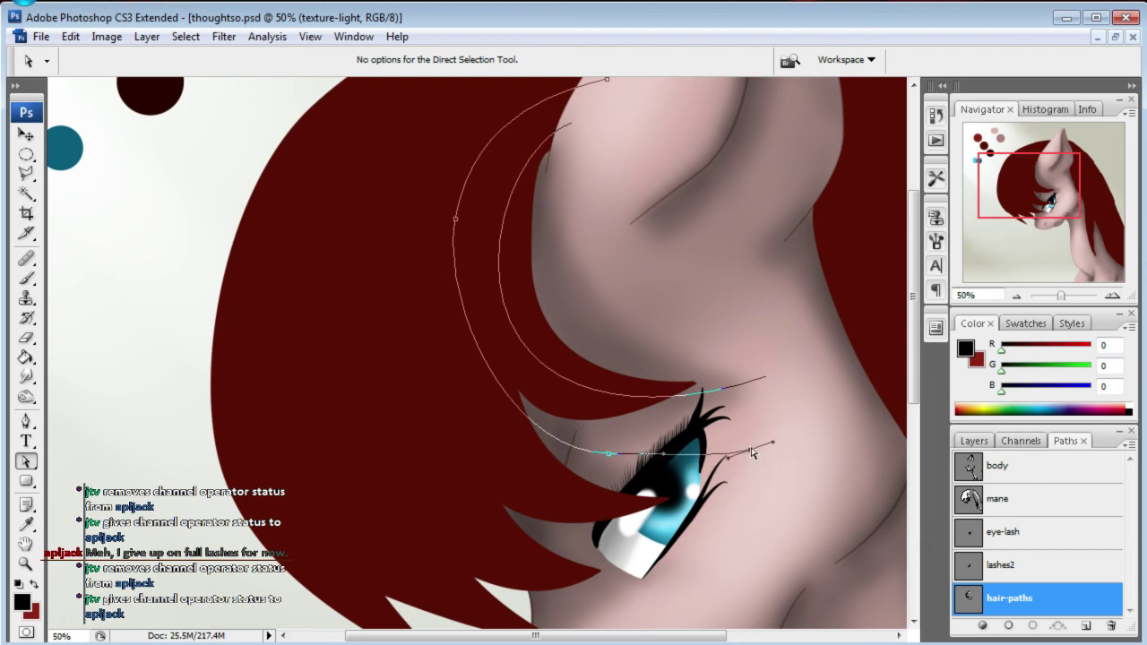
# - Draw another strand from near the ear down through the mane, ending past the eye
pyautogui.moveTo(1039, 199); pyautogui.dragTo(1034, 184)
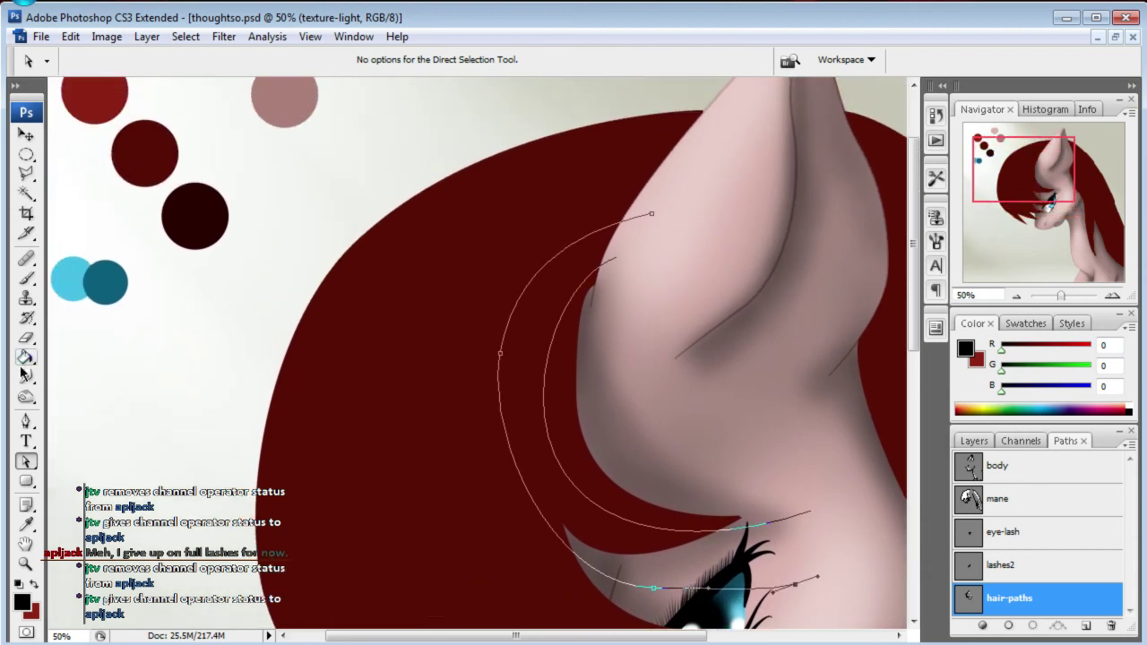
pyautogui.click(26, 425)
pyautogui.click(28, 427)
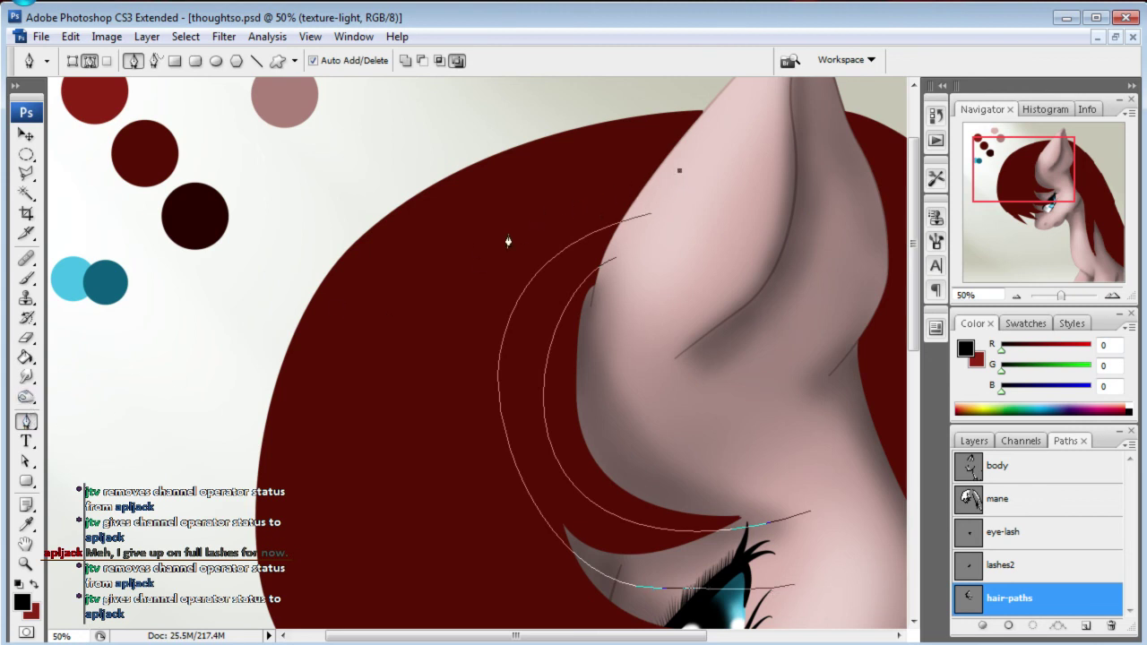
pyautogui.moveTo(459, 280); pyautogui.dragTo(445, 337)
pyautogui.moveTo(477, 505); pyautogui.dragTo(526, 592)
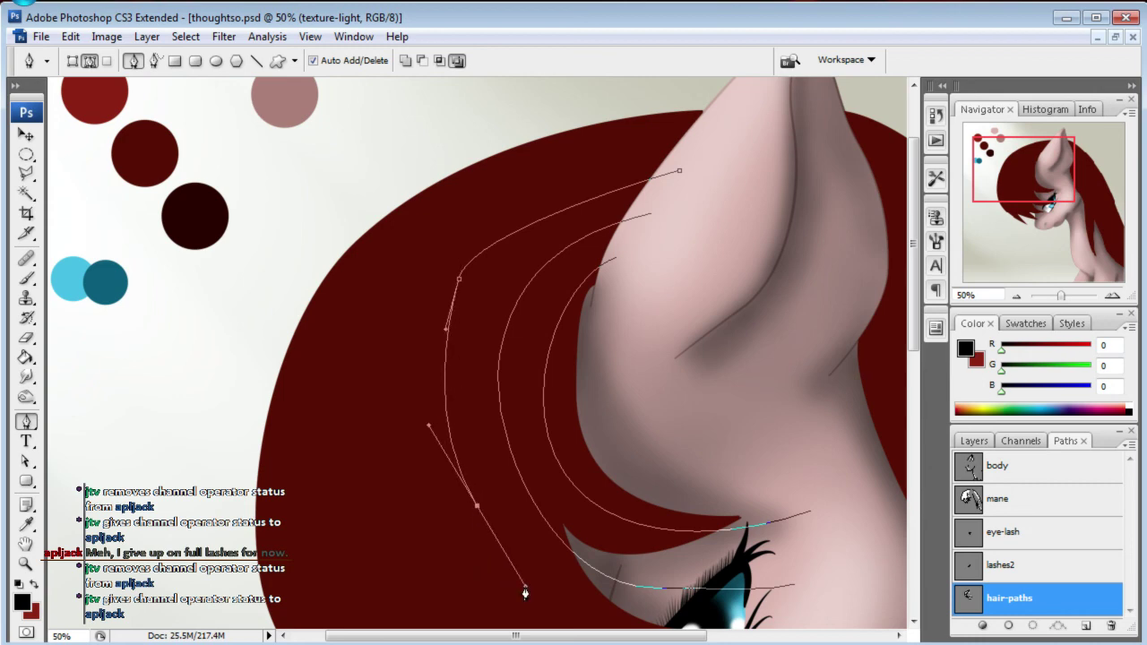
pyautogui.moveTo(1040, 160); pyautogui.dragTo(1033, 191)
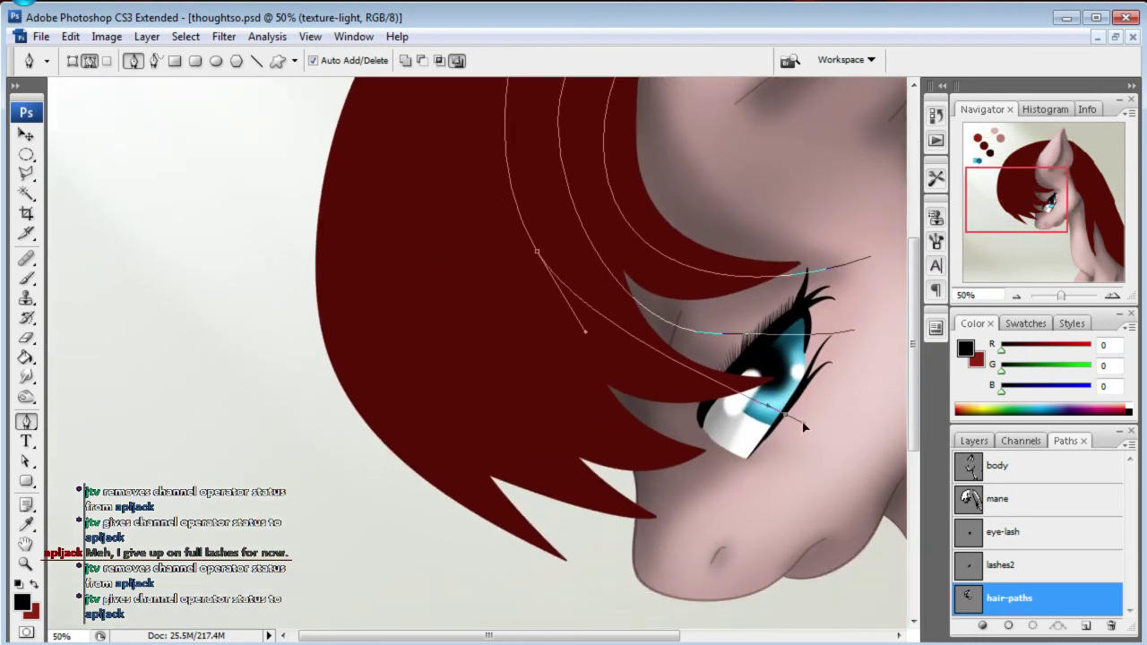
pyautogui.click(883, 407)
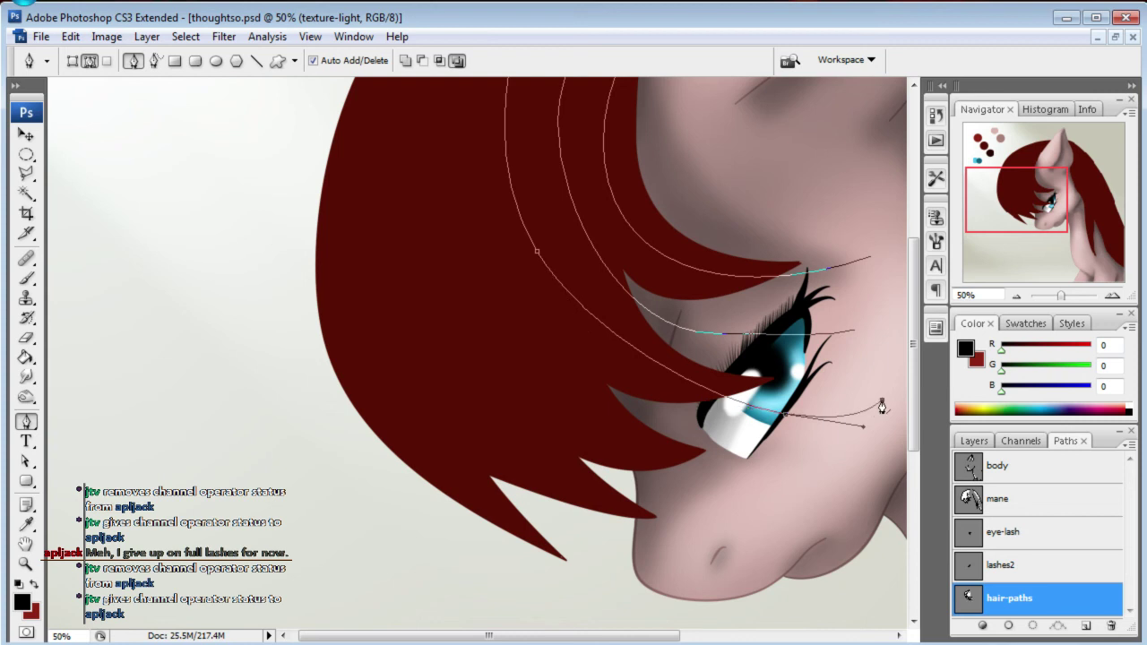
# - Reshape the new strand's end near the eye and the long strand's curve
pyautogui.click(25, 460)
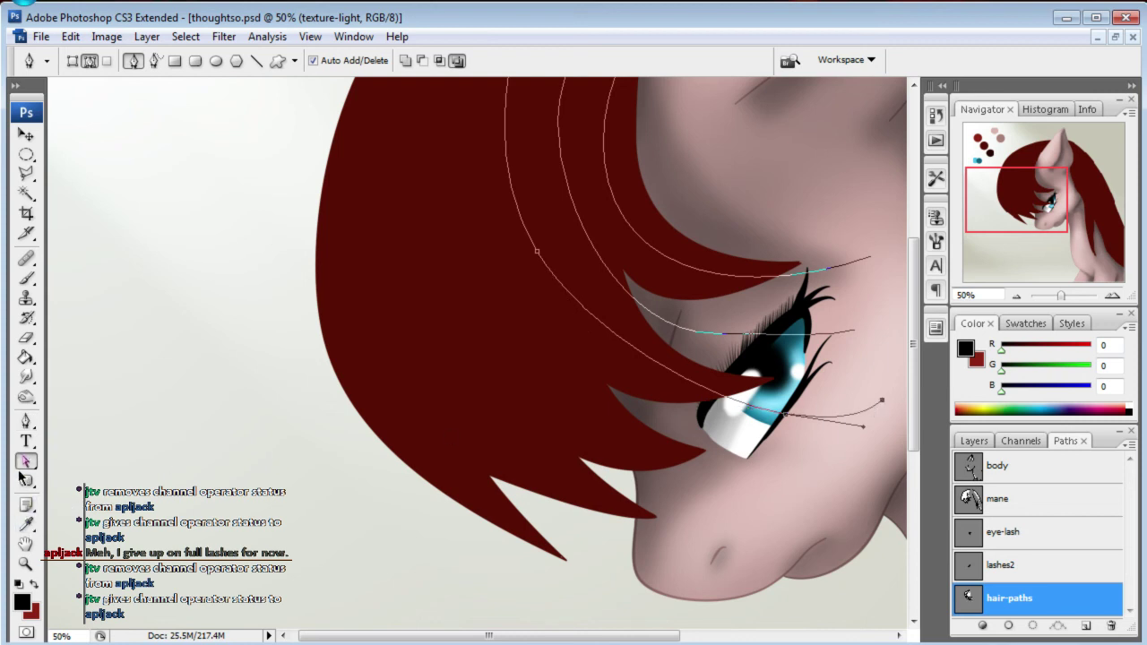
pyautogui.moveTo(787, 424)
pyautogui.mouseDown()
pyautogui.moveTo(856, 408)
pyautogui.moveTo(807, 412)
pyautogui.mouseUp()
pyautogui.hscroll(2, 884, 397)
pyautogui.moveTo(1040, 219); pyautogui.dragTo(1038, 206)
pyautogui.click(427, 123)
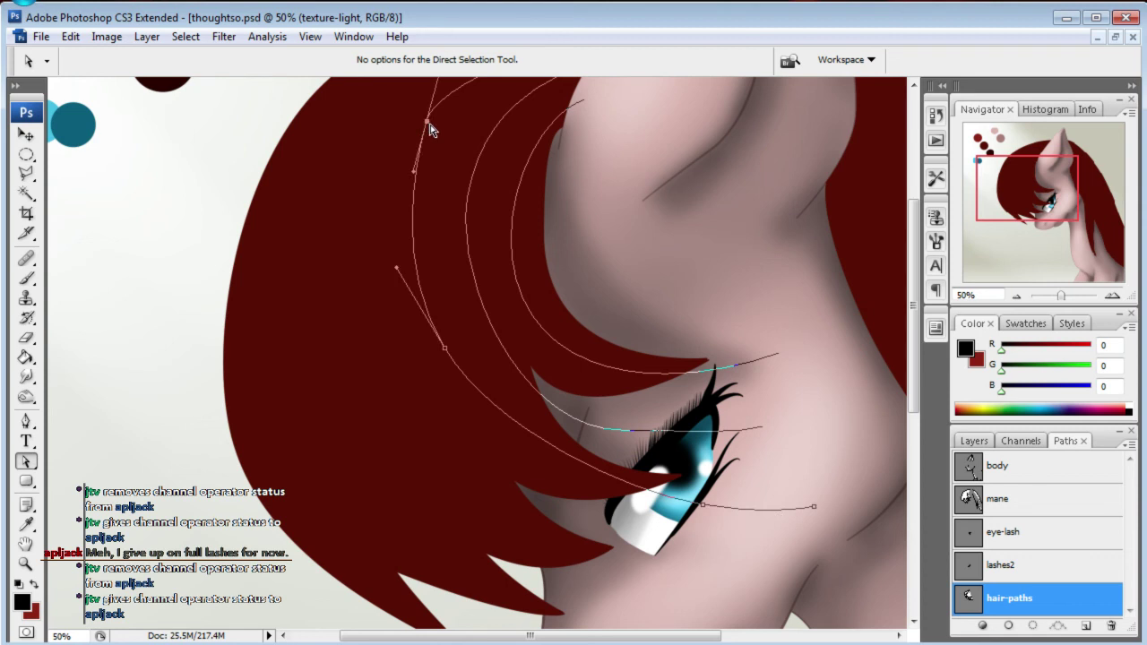
pyautogui.moveTo(414, 173)
pyautogui.mouseDown()
pyautogui.moveTo(404, 164)
pyautogui.moveTo(423, 133)
pyautogui.mouseUp()
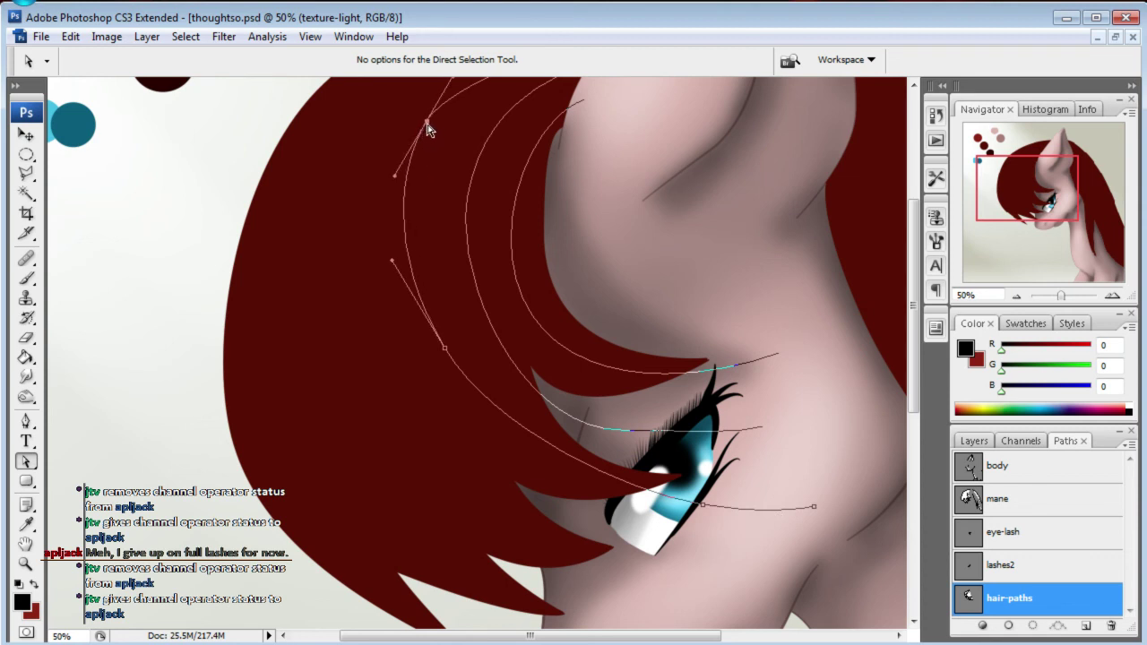
# - Raise the outer strands' top ends and refine anchors, then begin a strand at the mane top
pyautogui.moveTo(1036, 204); pyautogui.dragTo(1035, 186)
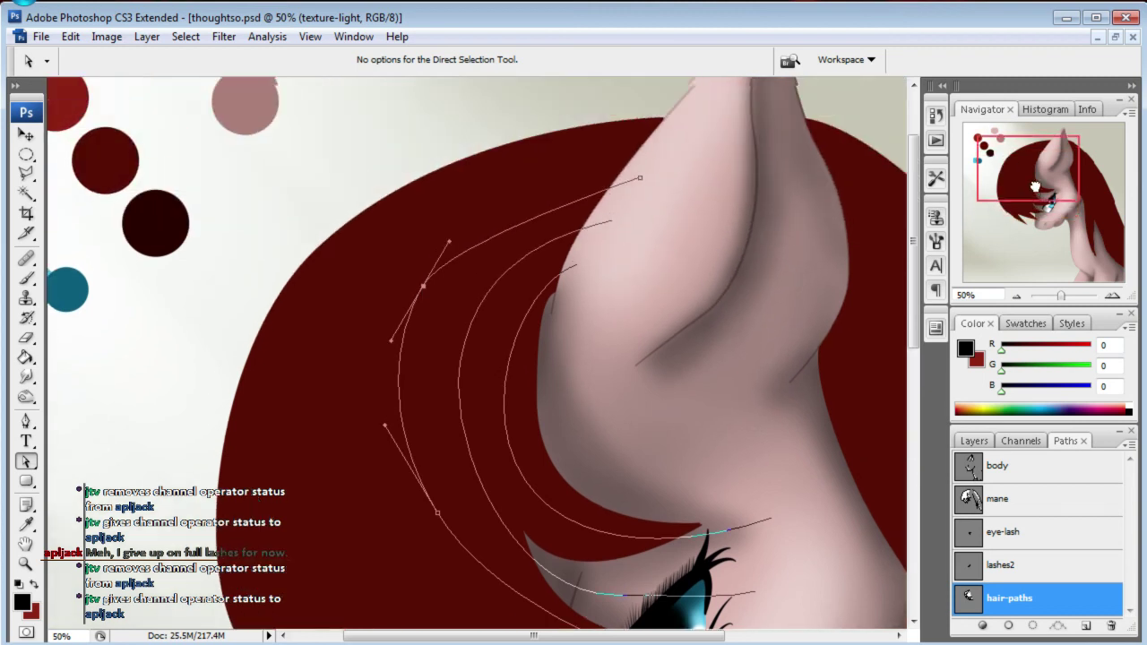
pyautogui.moveTo(450, 257); pyautogui.dragTo(473, 197)
pyautogui.moveTo(425, 304); pyautogui.dragTo(421, 312)
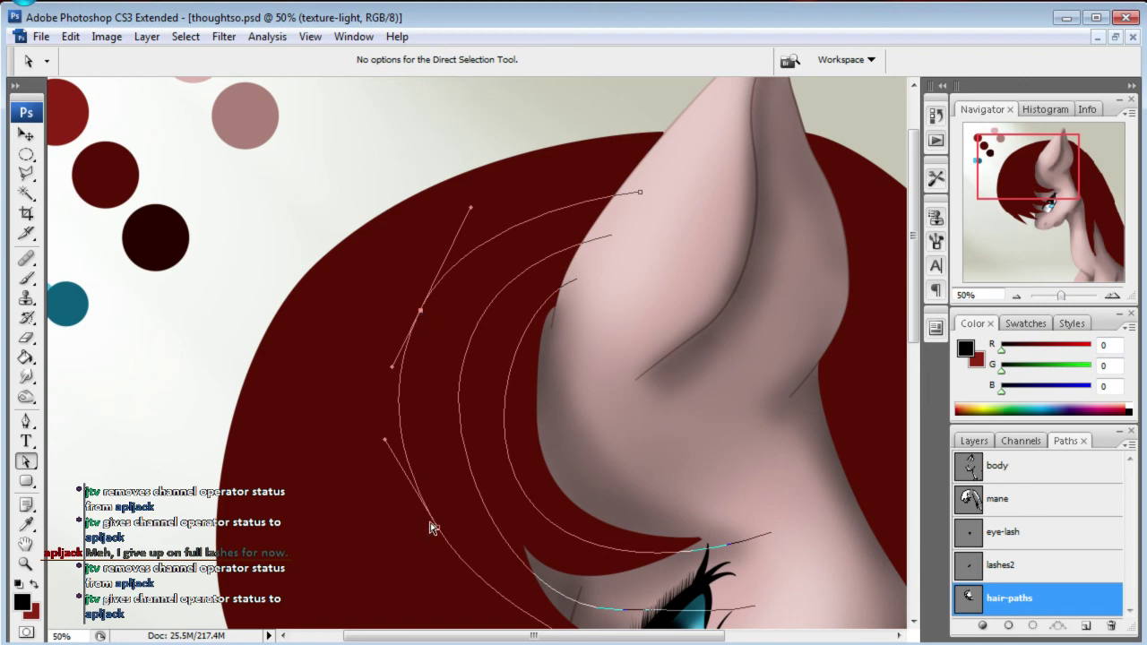
pyautogui.moveTo(436, 529); pyautogui.dragTo(436, 535)
pyautogui.moveTo(1042, 172)
pyautogui.mouseDown()
pyautogui.moveTo(1038, 198)
pyautogui.moveTo(1029, 180)
pyautogui.mouseUp()
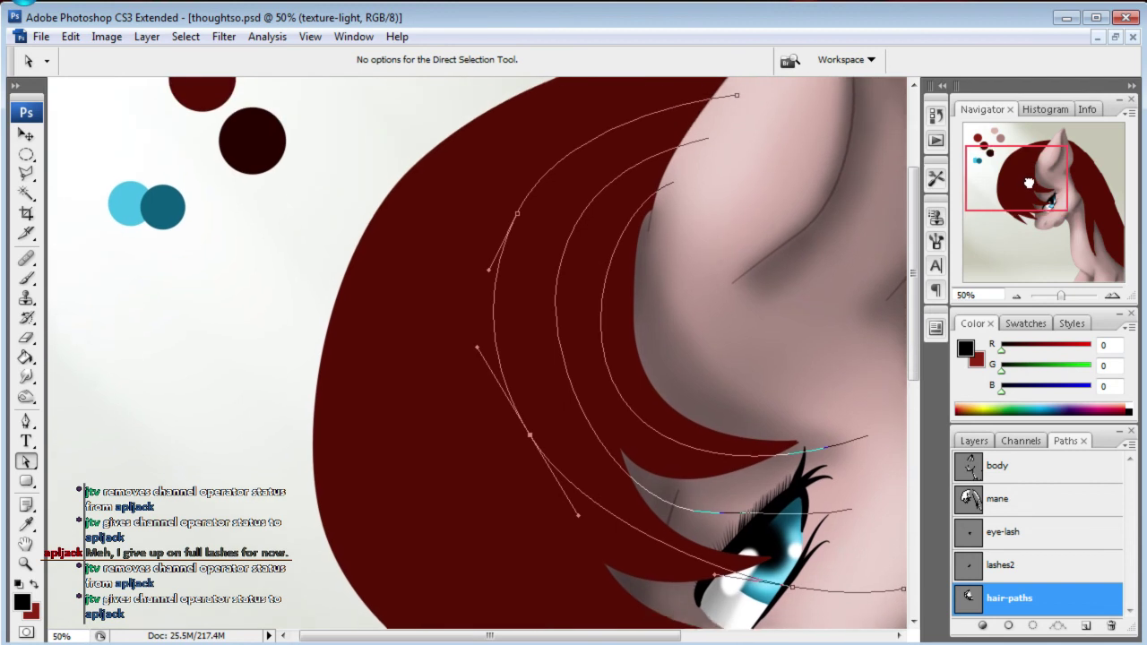
pyautogui.moveTo(737, 132); pyautogui.dragTo(737, 109)
pyautogui.moveTo(710, 174); pyautogui.dragTo(717, 153)
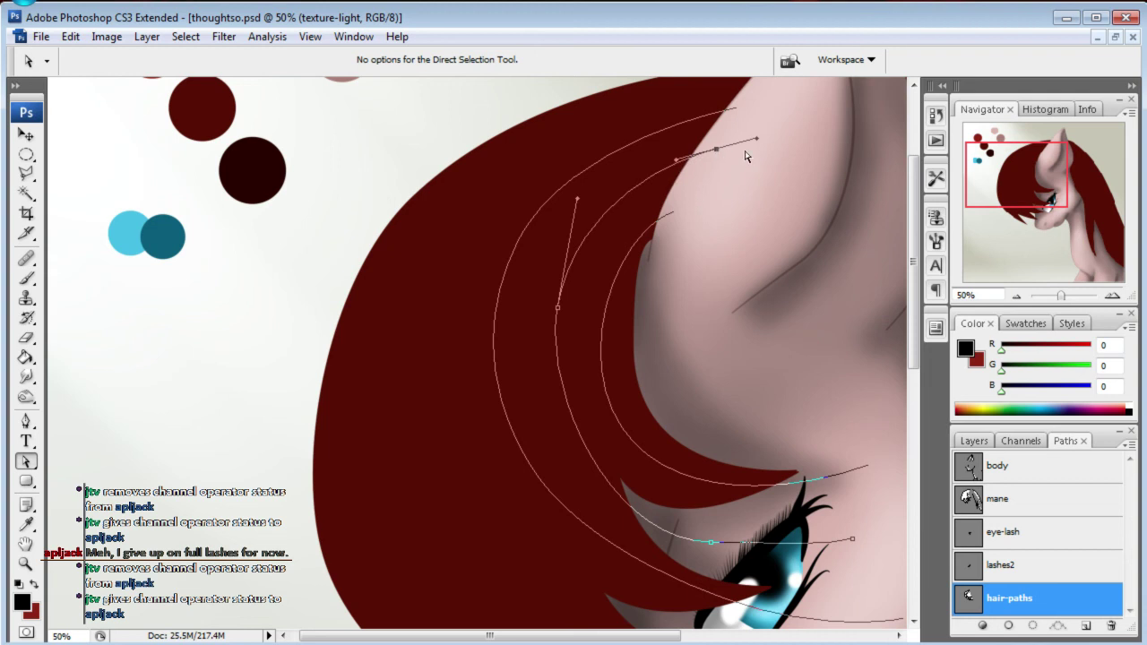
pyautogui.moveTo(558, 310); pyautogui.dragTo(551, 319)
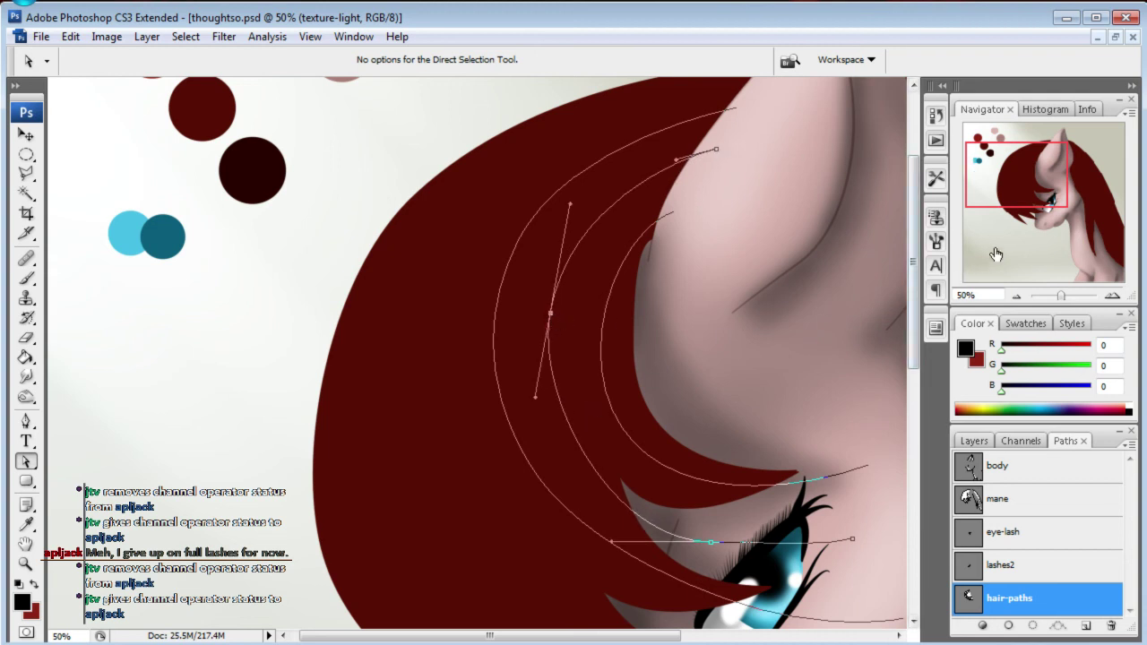
pyautogui.moveTo(1020, 211); pyautogui.dragTo(1029, 203)
pyautogui.press('p')
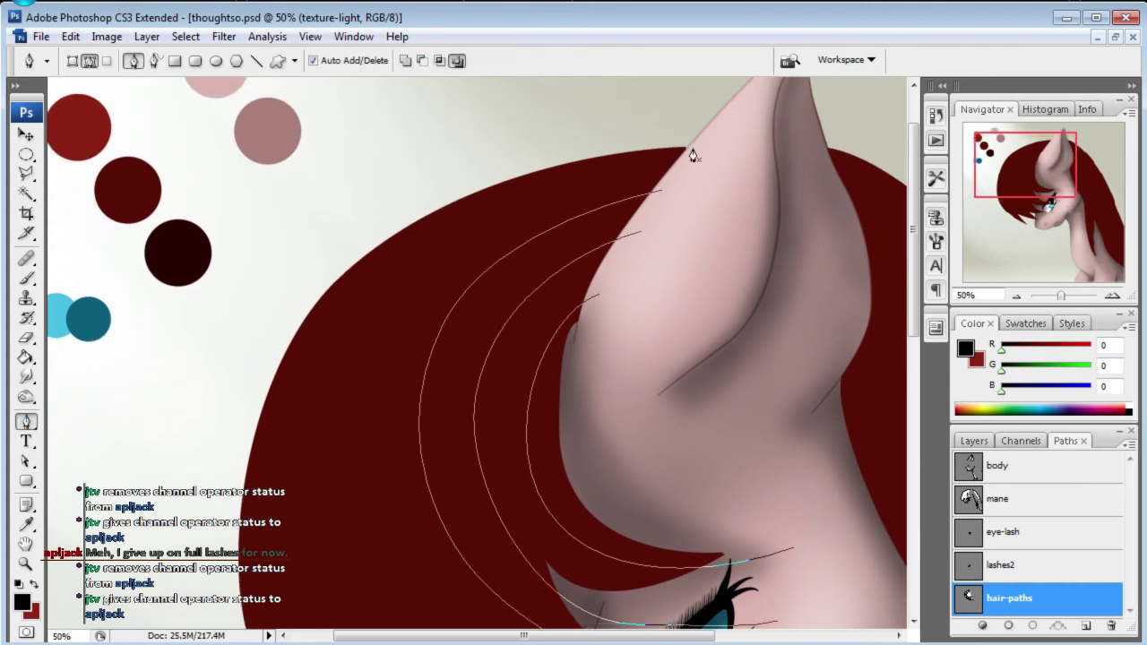
pyautogui.moveTo(692, 149); pyautogui.dragTo(660, 163)
# - Continue the new strand down the mane and end it beside the eye
pyautogui.moveTo(418, 292); pyautogui.dragTo(395, 388)
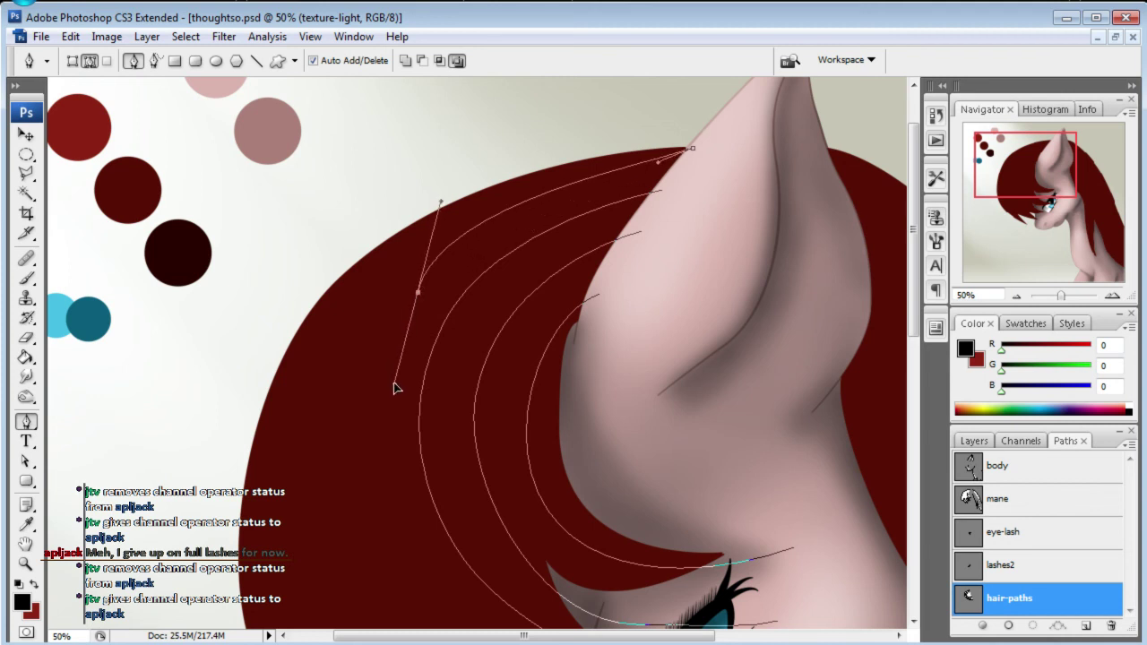
pyautogui.moveTo(1045, 161); pyautogui.dragTo(1038, 180)
pyautogui.moveTo(477, 461); pyautogui.dragTo(559, 529)
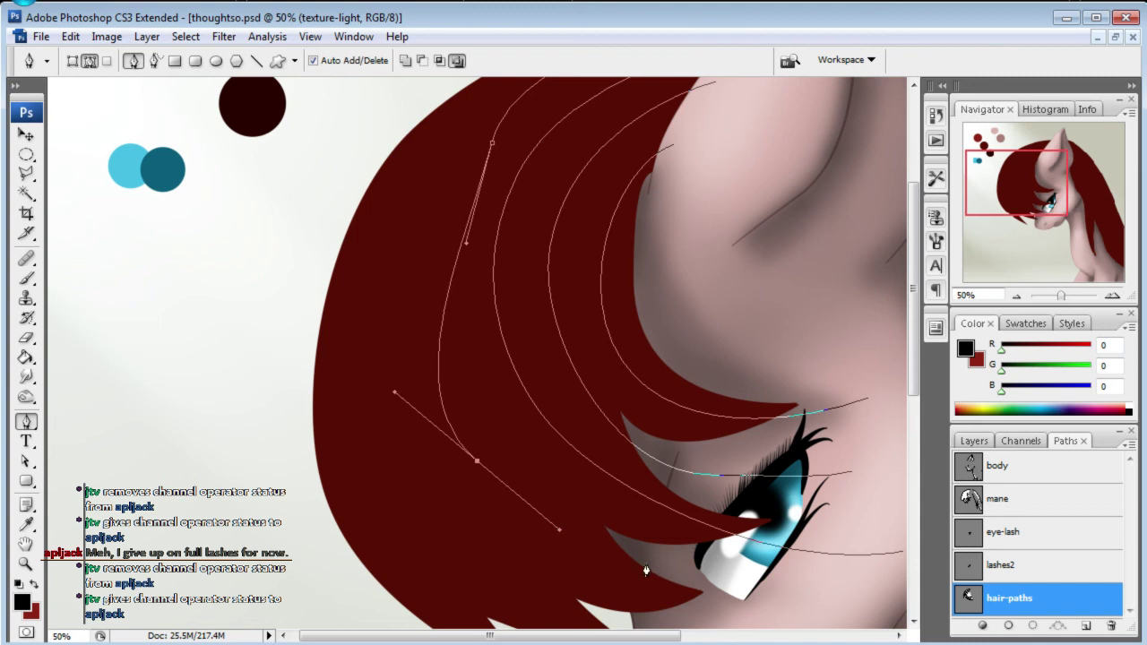
pyautogui.scroll(-1, 737, 601)
pyautogui.moveTo(737, 570); pyautogui.dragTo(862, 579)
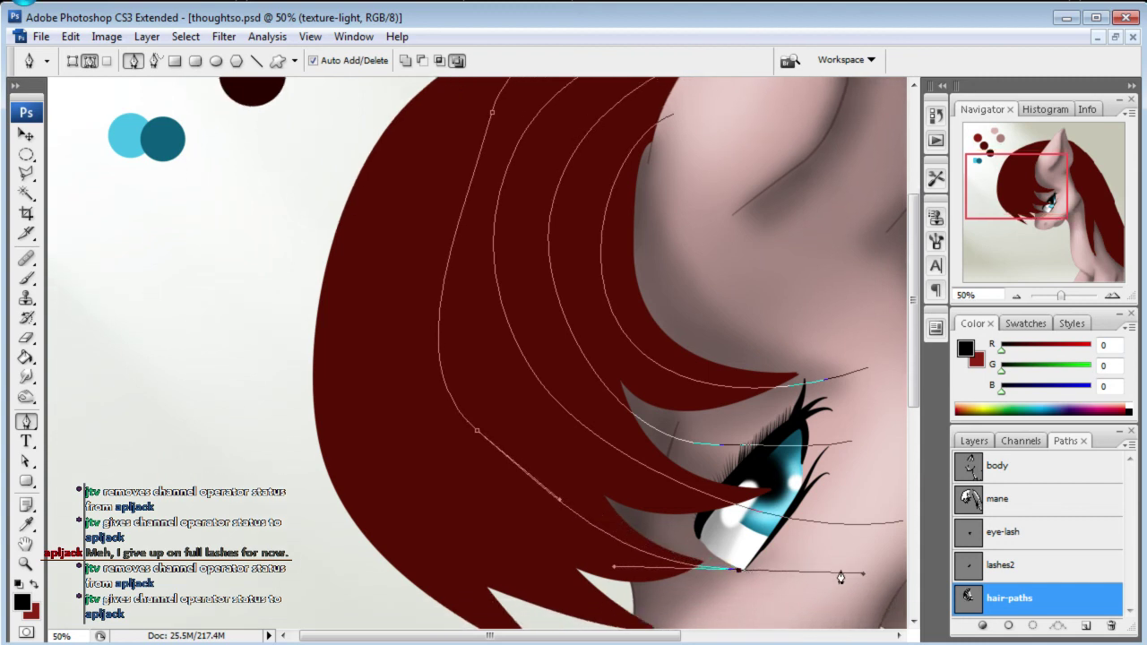
# - Adjust the new strand's middle point, handles and end point to refine its bend
pyautogui.click(26, 460)
pyautogui.click(477, 432)
pyautogui.moveTo(560, 500); pyautogui.dragTo(531, 523)
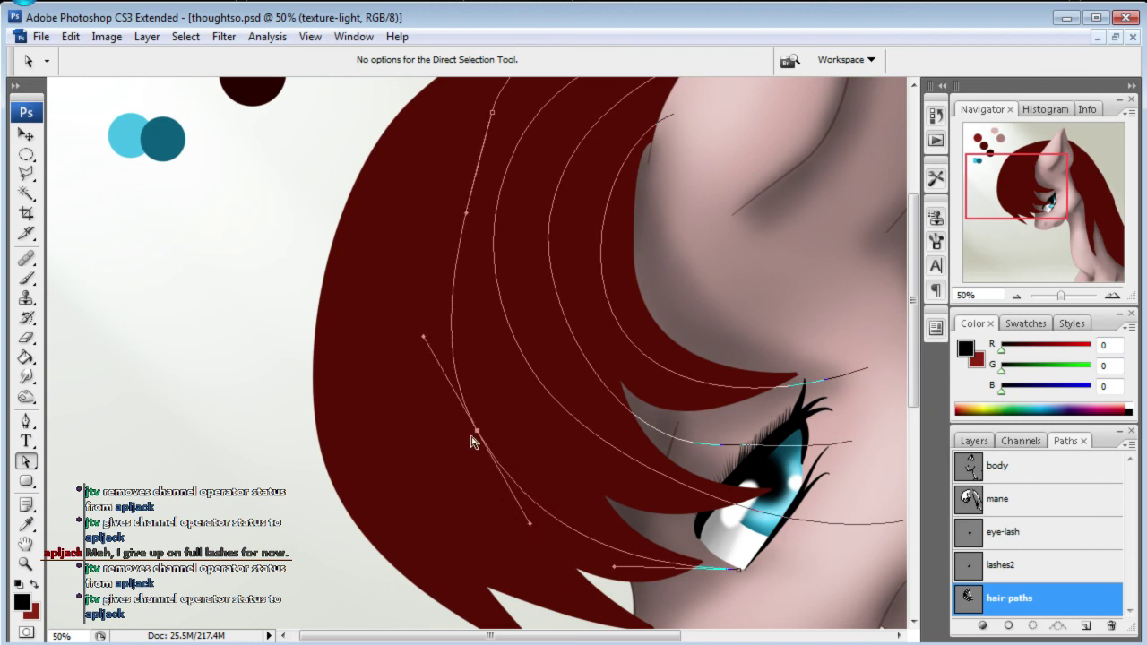
pyautogui.moveTo(477, 432); pyautogui.dragTo(462, 377)
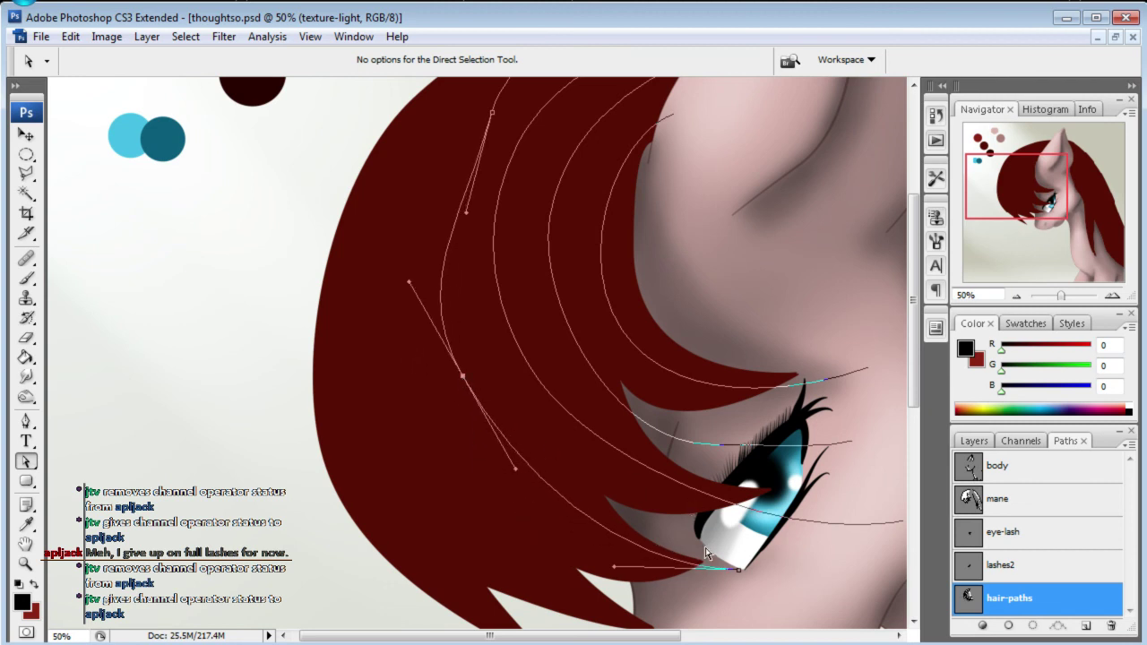
pyautogui.moveTo(735, 570); pyautogui.dragTo(787, 570)
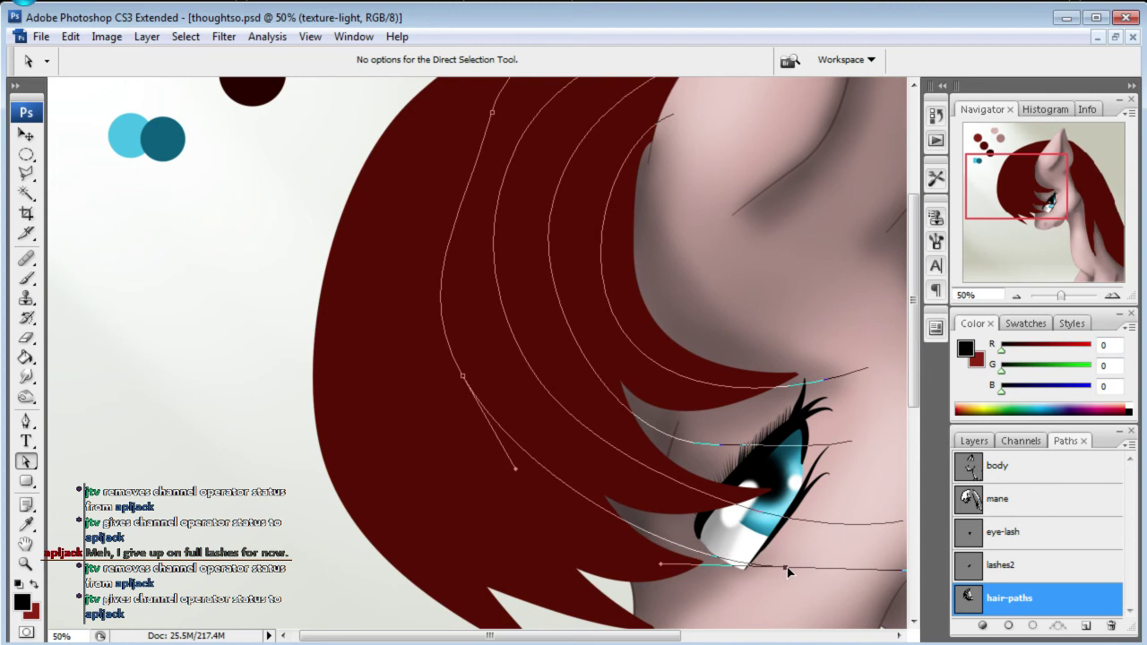
pyautogui.moveTo(462, 376); pyautogui.dragTo(451, 373)
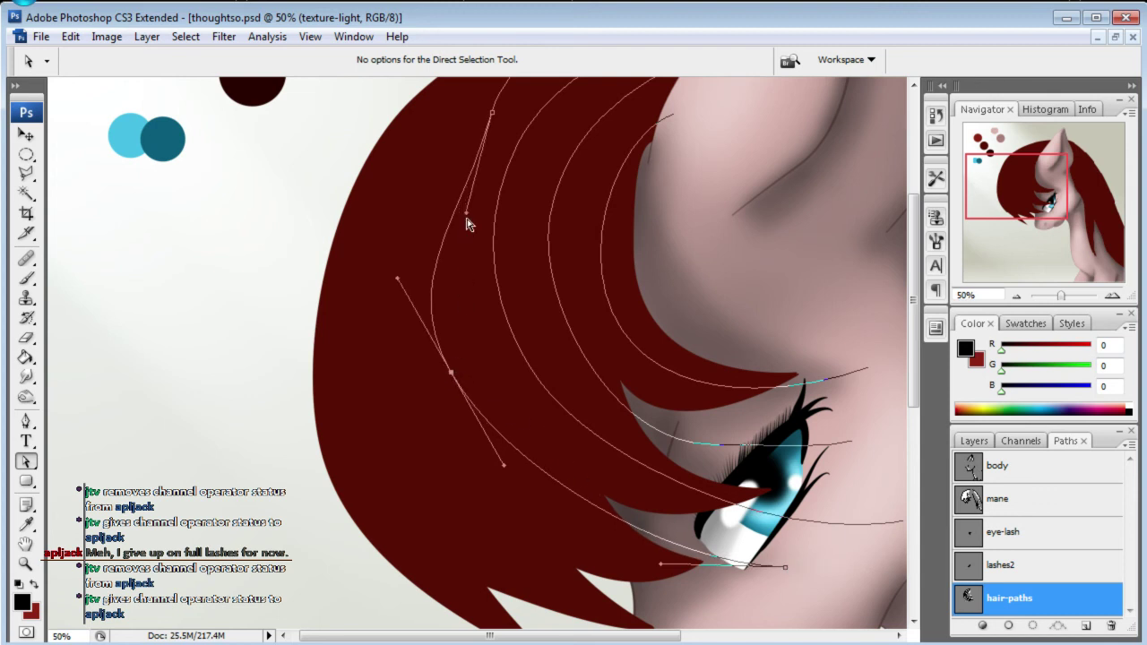
pyautogui.moveTo(467, 216); pyautogui.dragTo(429, 164)
pyautogui.moveTo(451, 372); pyautogui.dragTo(476, 387)
pyautogui.moveTo(1026, 208); pyautogui.dragTo(1037, 189)
pyautogui.moveTo(417, 264); pyautogui.dragTo(425, 219)
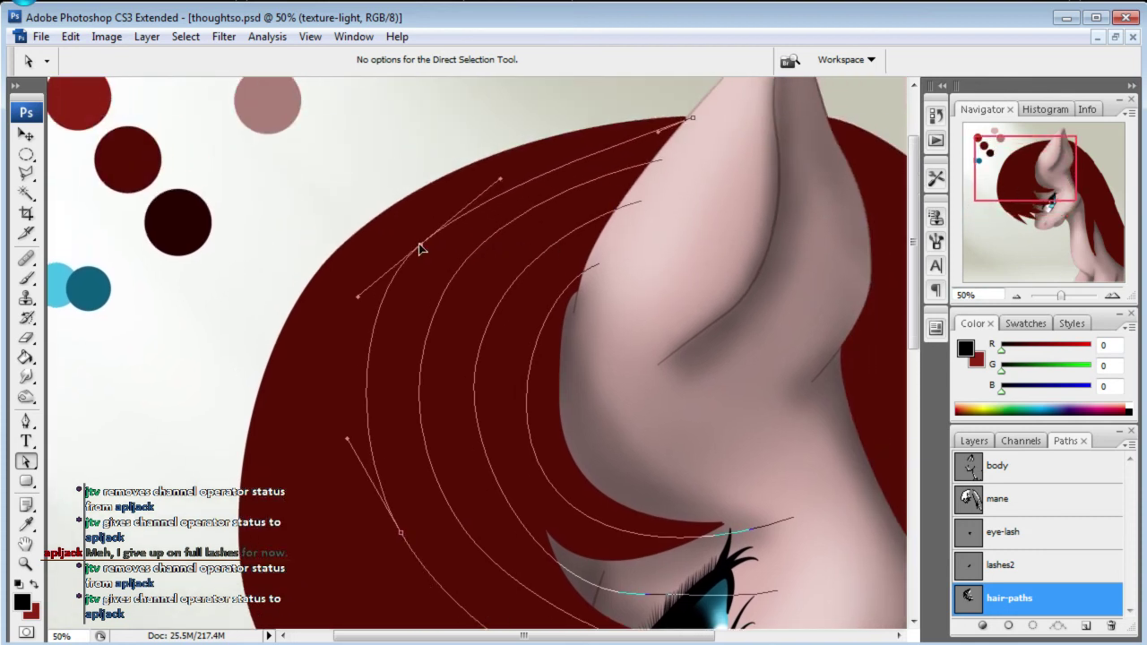
# - Reshape the outer strand's top segment and handles to smooth its curve
pyautogui.click(503, 143)
pyautogui.click(664, 131)
pyautogui.moveTo(658, 134); pyautogui.dragTo(654, 127)
pyautogui.moveTo(507, 154); pyautogui.dragTo(496, 142)
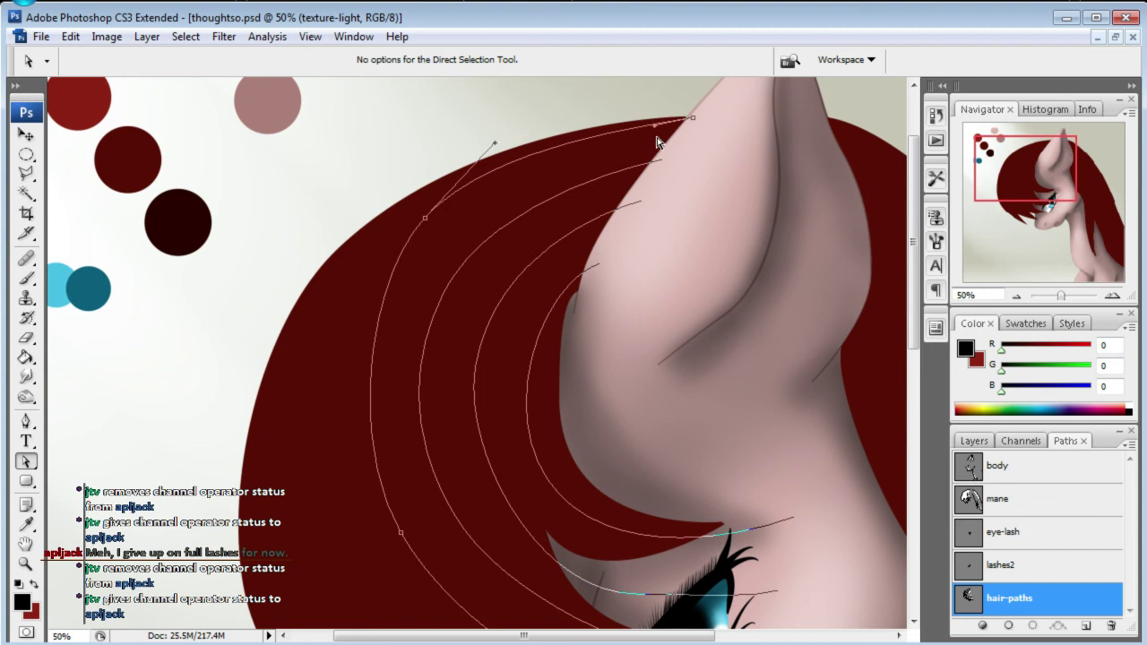
pyautogui.moveTo(655, 130); pyautogui.dragTo(652, 121)
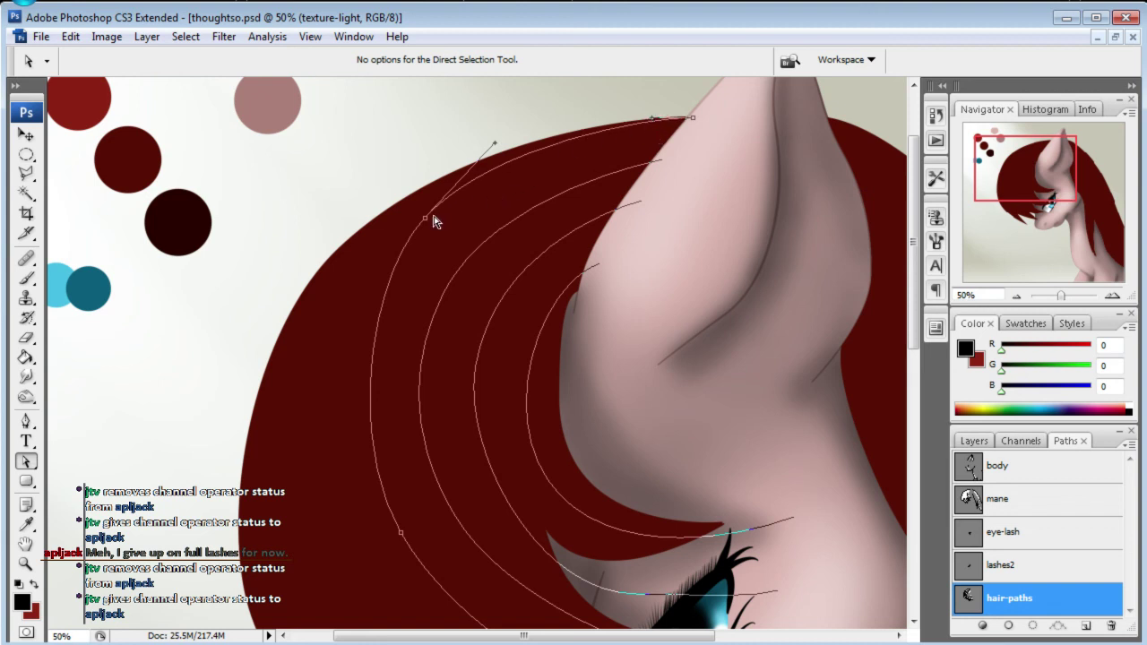
pyautogui.moveTo(426, 221); pyautogui.dragTo(425, 243)
pyautogui.moveTo(368, 299); pyautogui.dragTo(373, 287)
pyautogui.moveTo(370, 286); pyautogui.dragTo(350, 315)
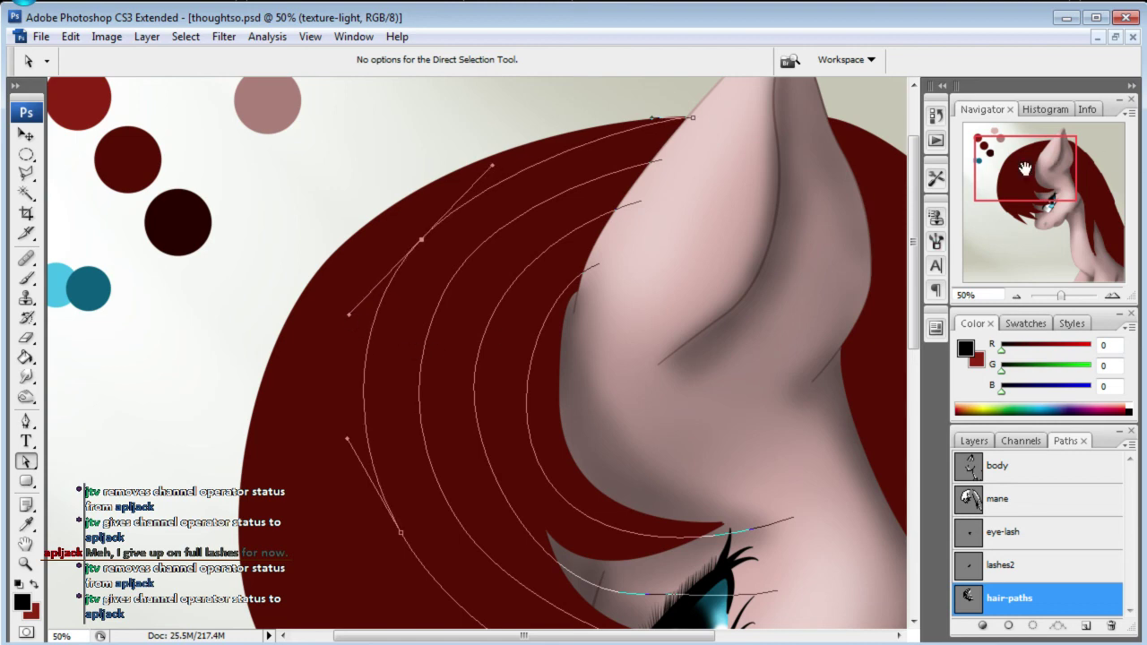
pyautogui.moveTo(1024, 168); pyautogui.dragTo(1012, 206)
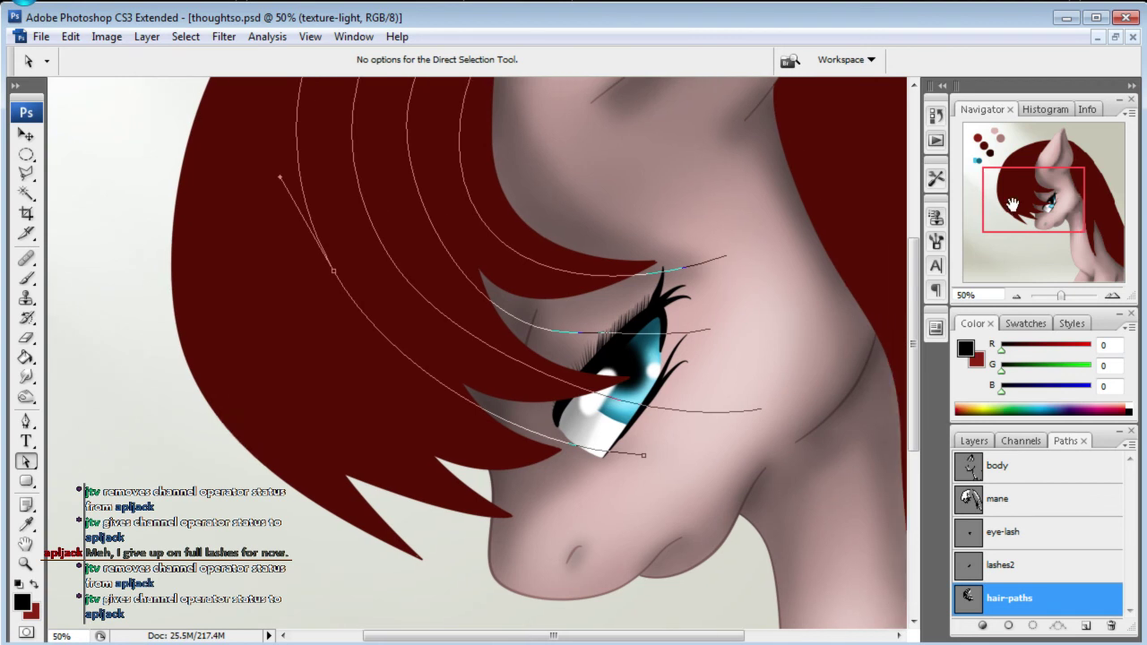
pyautogui.moveTo(1012, 205); pyautogui.dragTo(995, 179)
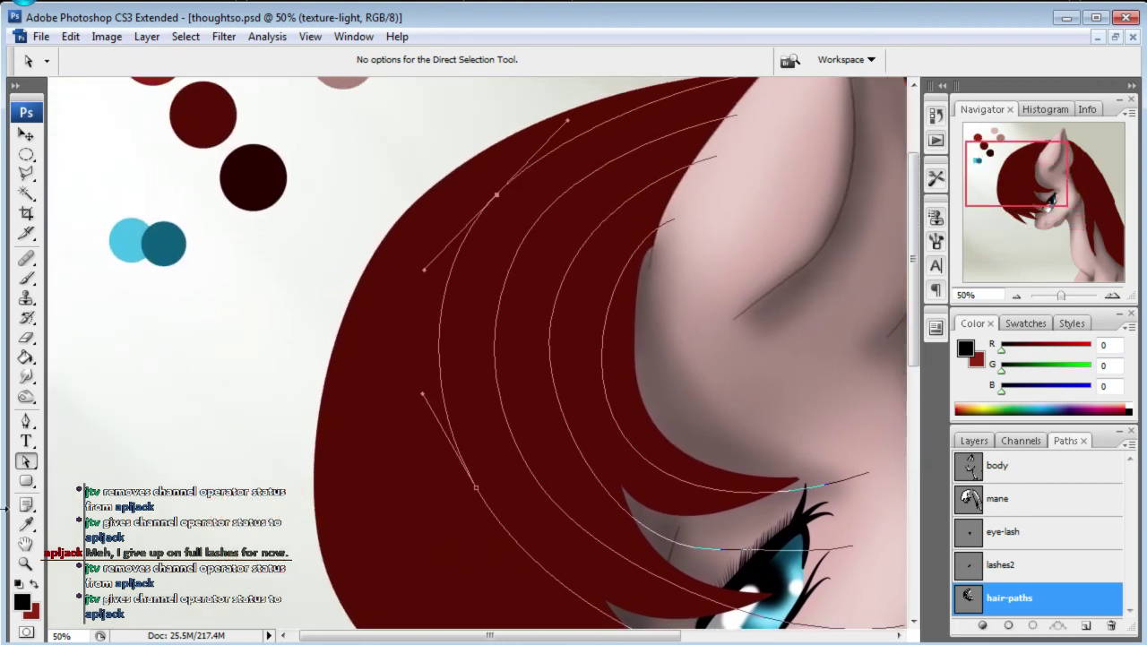
pyautogui.click(26, 422)
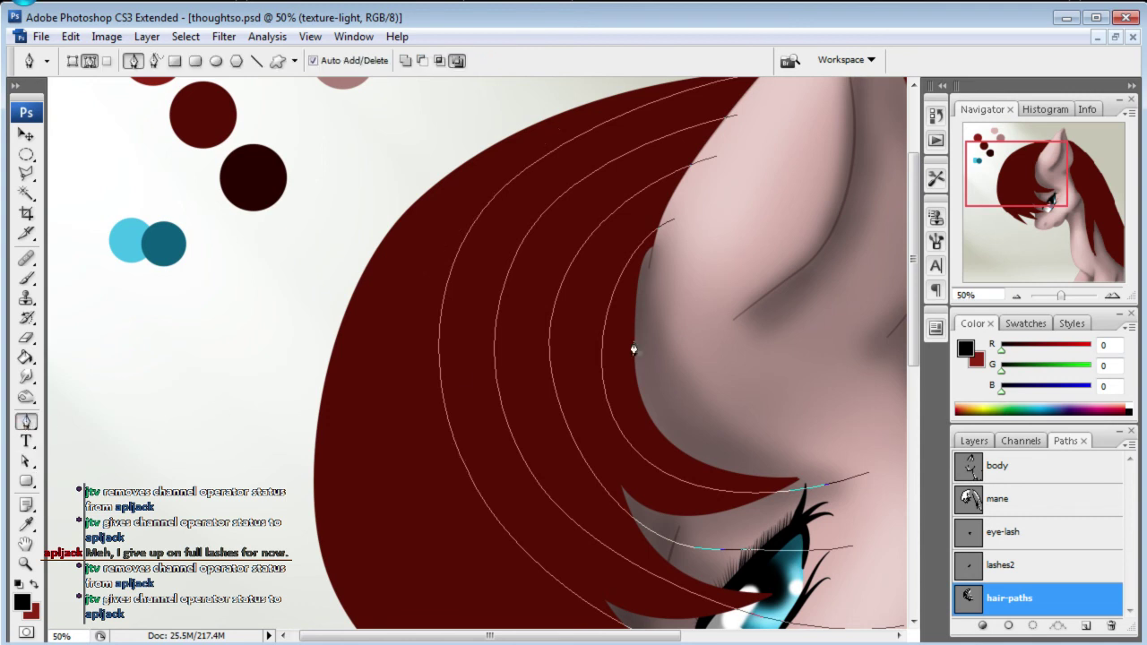
pyautogui.moveTo(1022, 180); pyautogui.dragTo(1025, 164)
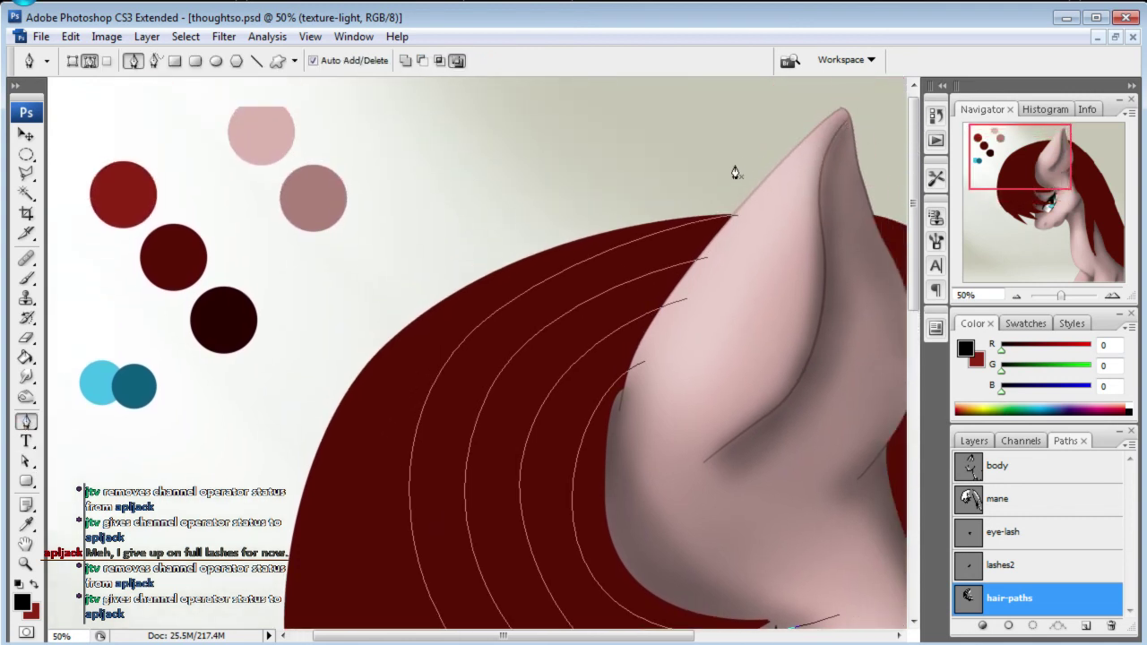
# - Draw a curved hair strand from the mane's top edge down to below the eye
pyautogui.moveTo(740, 158); pyautogui.dragTo(789, 147)
pyautogui.moveTo(395, 347); pyautogui.dragTo(348, 434)
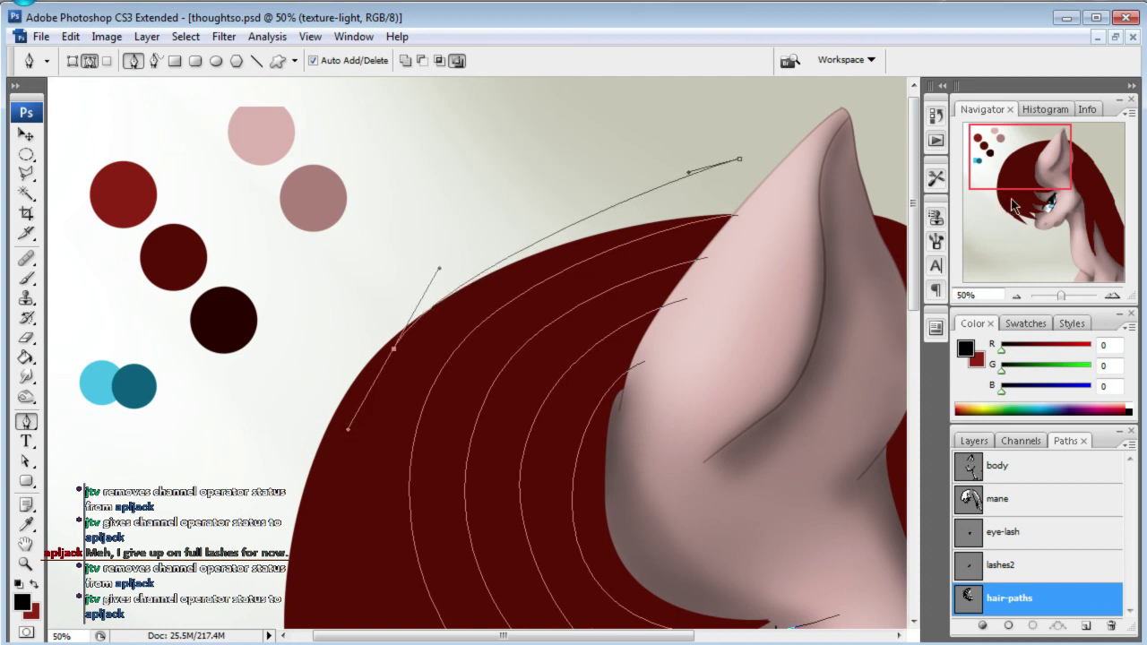
pyautogui.moveTo(1039, 157); pyautogui.dragTo(1040, 177)
pyautogui.moveTo(348, 421); pyautogui.dragTo(373, 507)
pyautogui.moveTo(1017, 194); pyautogui.dragTo(1023, 220)
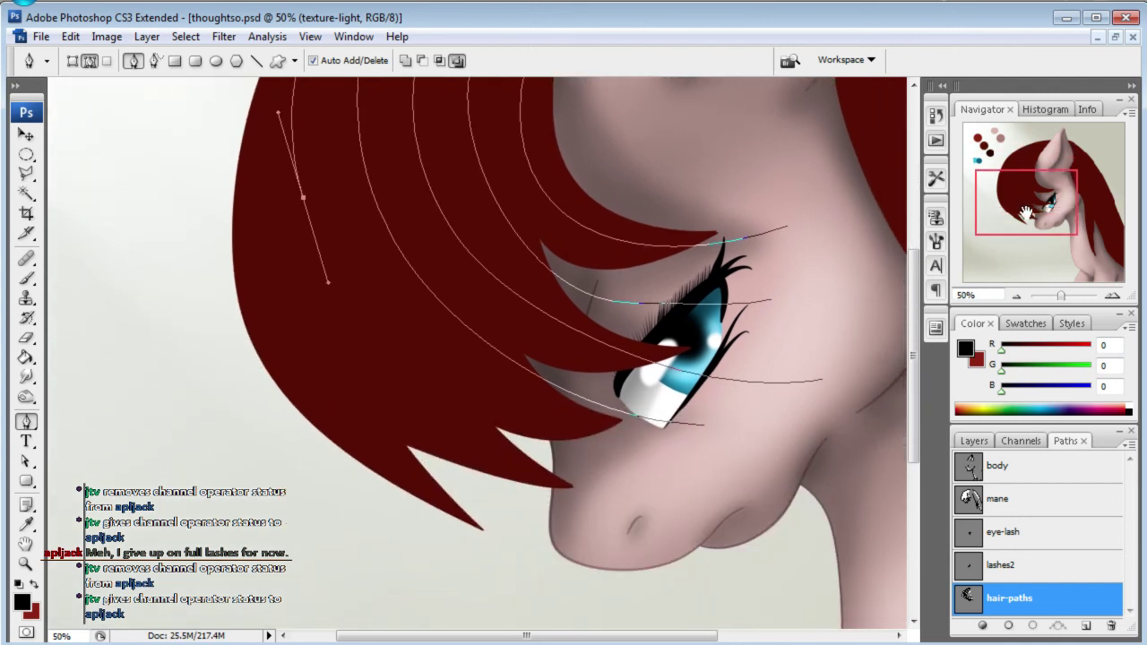
pyautogui.moveTo(614, 459); pyautogui.dragTo(738, 481)
pyautogui.click(756, 464)
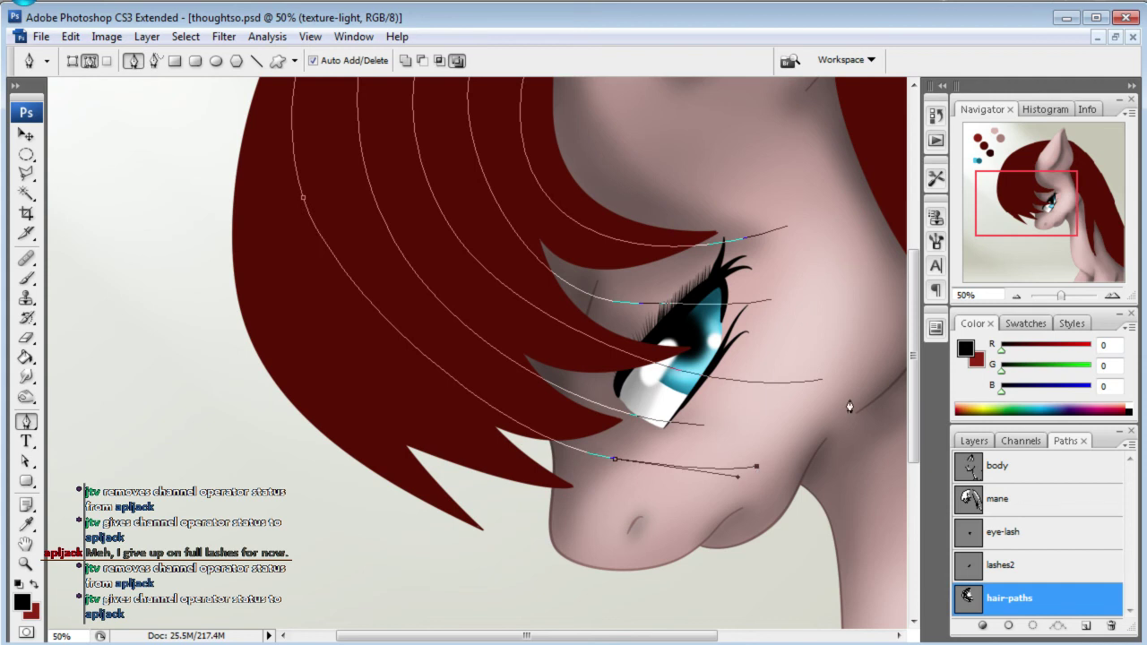
pyautogui.moveTo(1079, 196); pyautogui.dragTo(1087, 179)
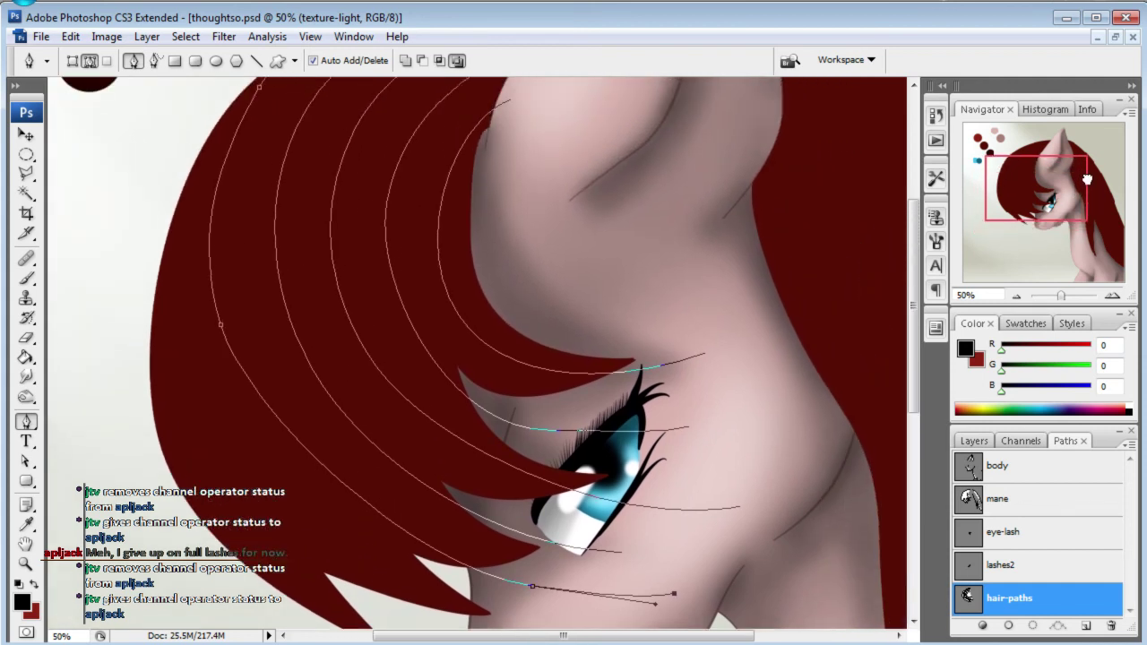
# - Nudge the new strand's left and upper anchors with Direct Selection to reshape it
pyautogui.click(26, 461)
pyautogui.moveTo(221, 326); pyautogui.dragTo(230, 341)
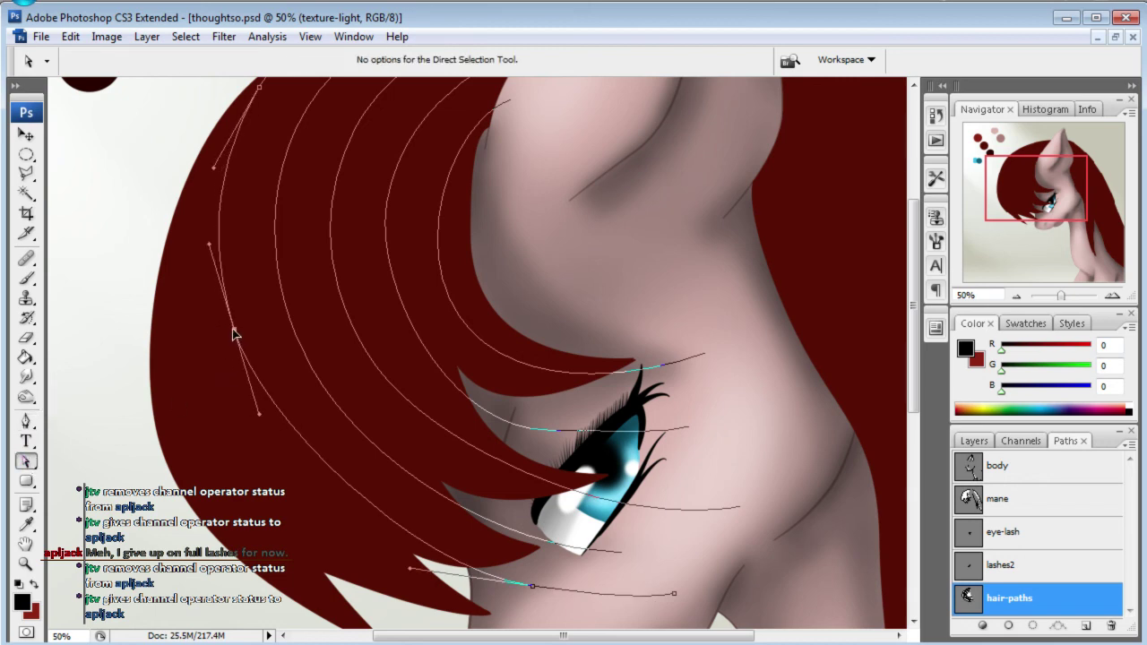
pyautogui.moveTo(1086, 180); pyautogui.dragTo(1039, 166)
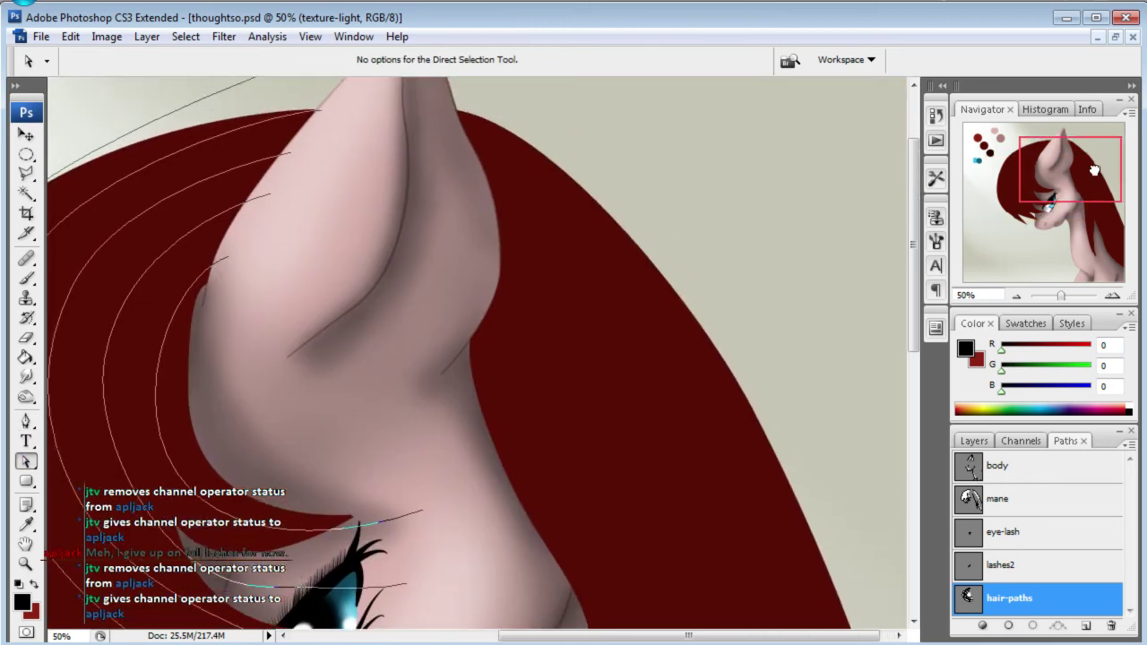
pyautogui.click(439, 267)
pyautogui.moveTo(439, 266); pyautogui.dragTo(445, 272)
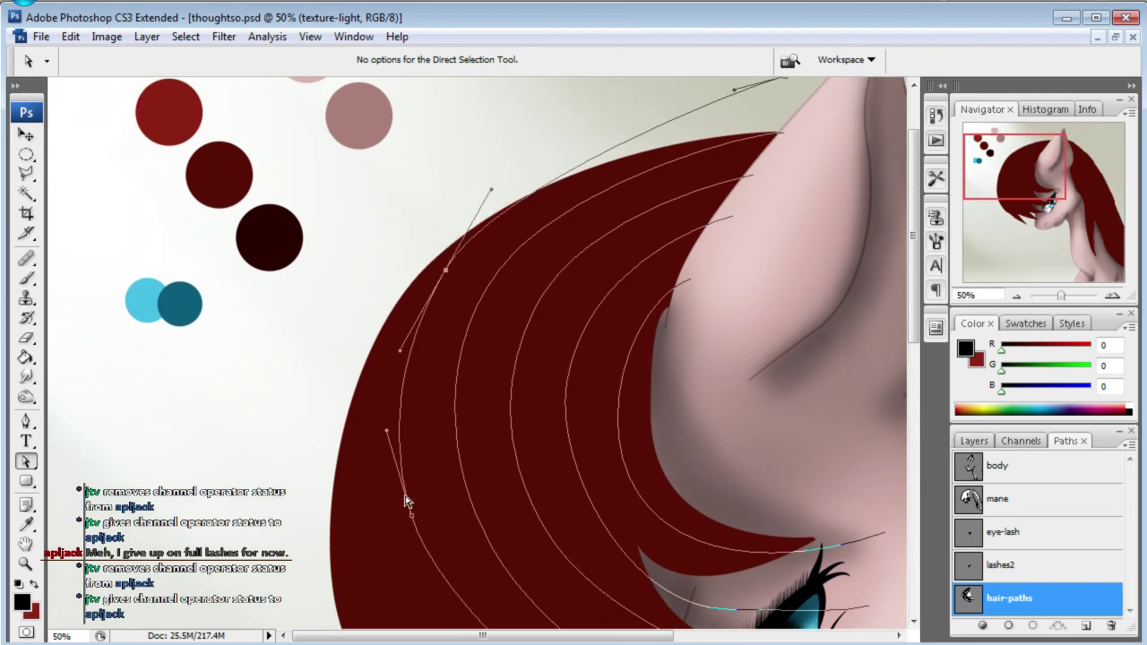
pyautogui.moveTo(1038, 164)
pyautogui.mouseDown()
pyautogui.moveTo(1072, 197)
pyautogui.moveTo(1057, 168)
pyautogui.moveTo(1051, 183)
pyautogui.mouseUp()
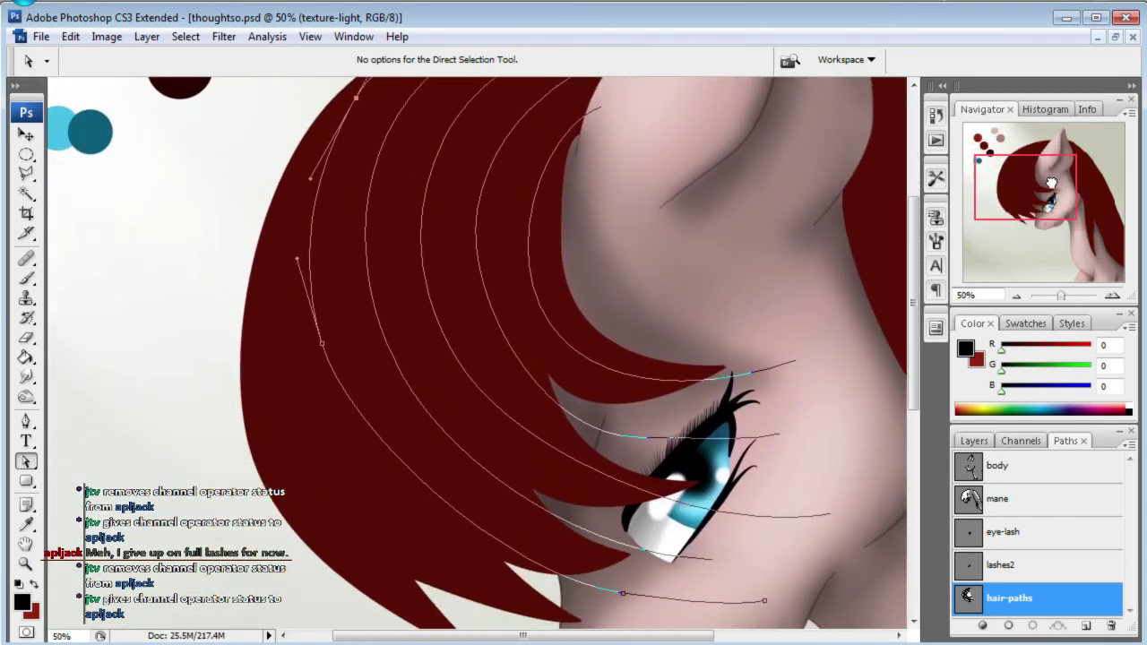
# - Return to the Pen tool and start another strand at the mane's top
pyautogui.click(26, 421)
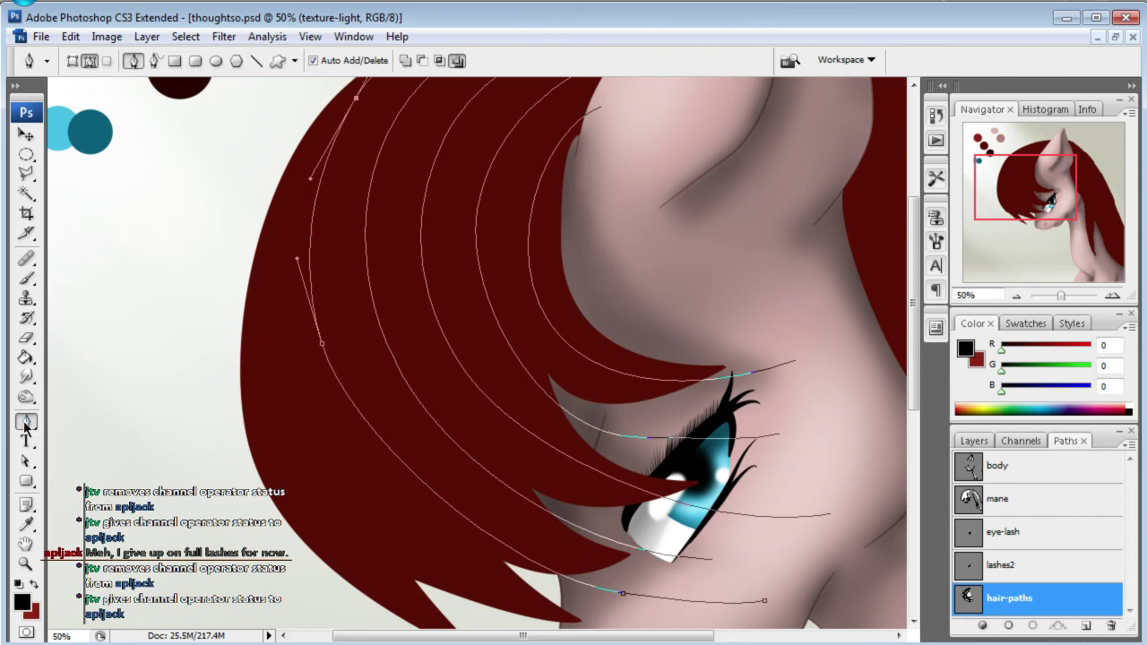
pyautogui.scroll(5, 854, 154)
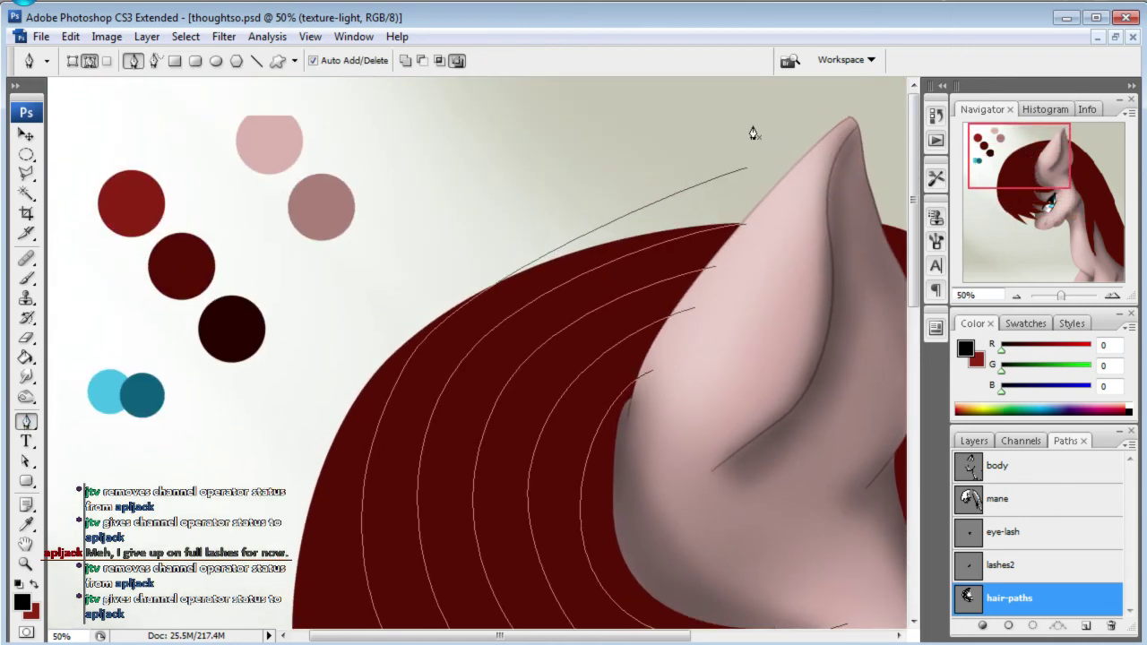
pyautogui.moveTo(753, 126); pyautogui.dragTo(809, 108)
# - Continue the started strand down the mane's left side with curved anchors
pyautogui.moveTo(329, 379); pyautogui.dragTo(307, 447)
pyautogui.scroll(-7, 307, 448)
pyautogui.moveTo(397, 464)
pyautogui.mouseDown()
pyautogui.moveTo(478, 539)
pyautogui.moveTo(549, 576)
pyautogui.mouseUp()
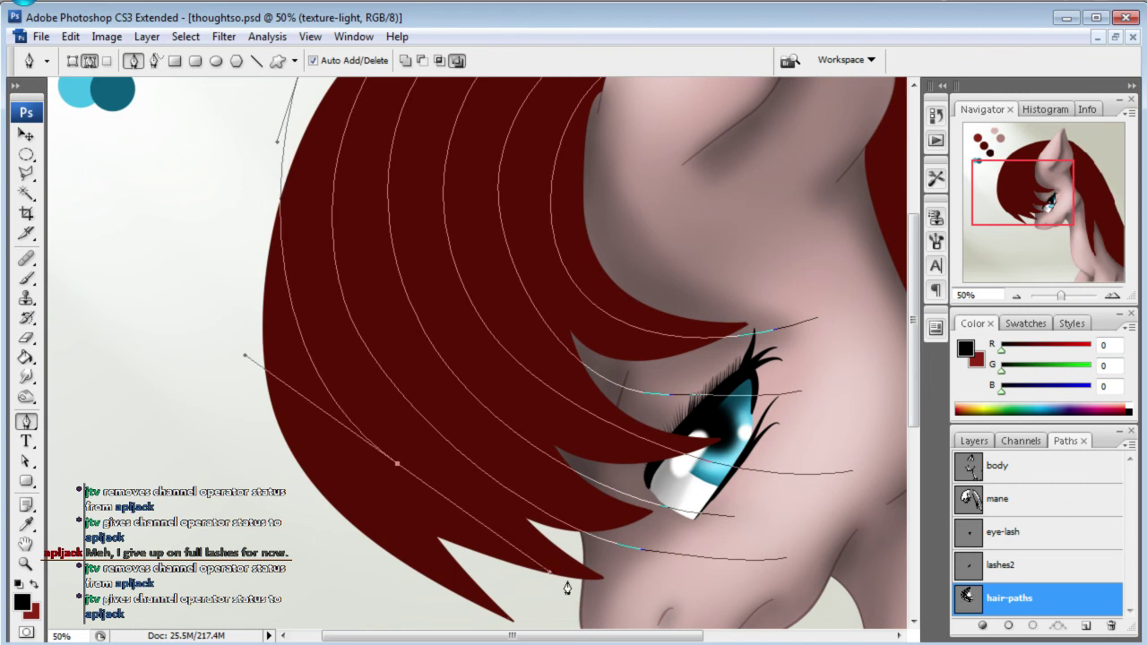
pyautogui.scroll(-1, 683, 613)
pyautogui.moveTo(747, 563); pyautogui.dragTo(846, 558)
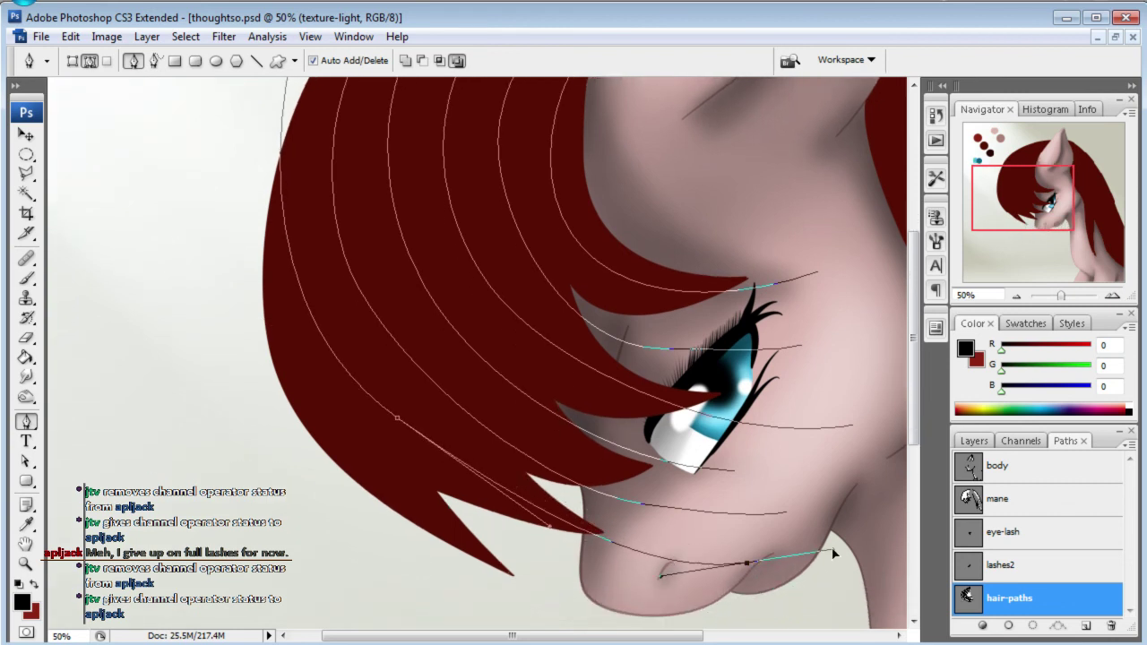
pyautogui.moveTo(1023, 201); pyautogui.dragTo(1021, 168)
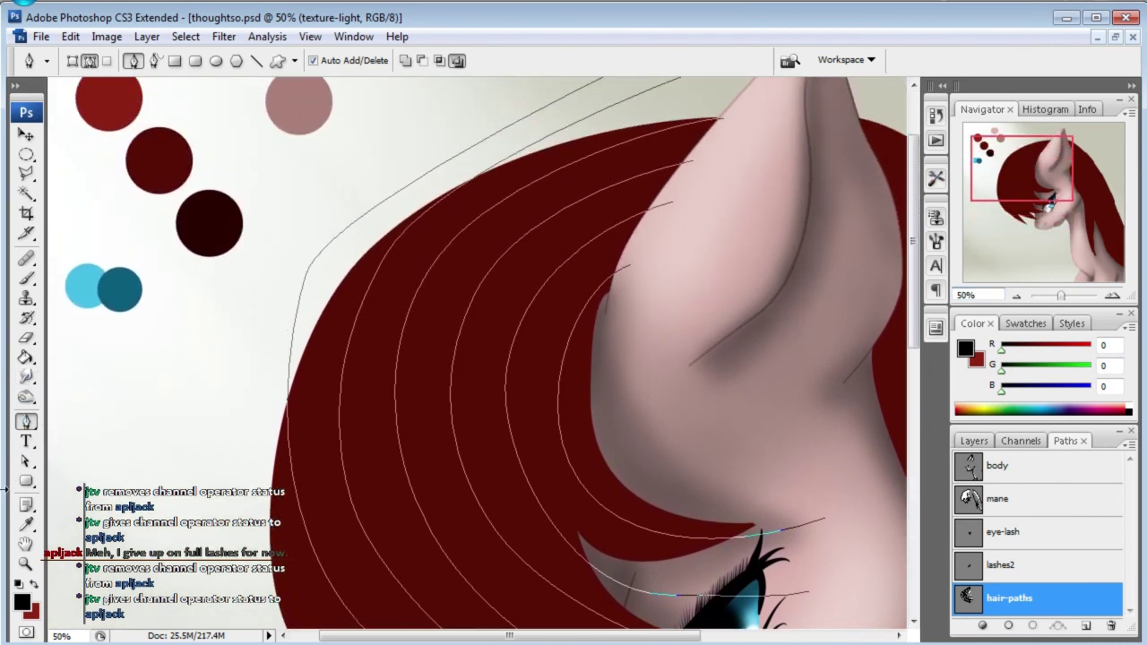
# - Move an anchor on the outer hair strand and pull its handles to bend it further
pyautogui.click(27, 462)
pyautogui.click(307, 273)
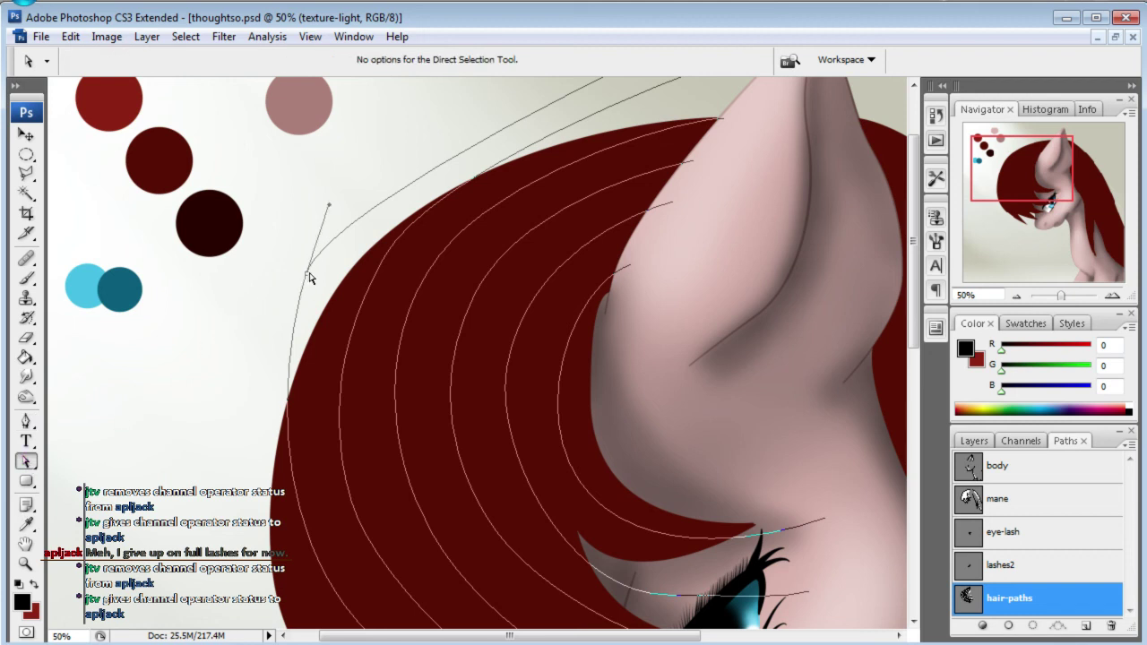
pyautogui.moveTo(331, 211); pyautogui.dragTo(343, 213)
pyautogui.moveTo(308, 271)
pyautogui.mouseDown()
pyautogui.moveTo(317, 274)
pyautogui.moveTo(295, 267)
pyautogui.moveTo(326, 258)
pyautogui.mouseUp()
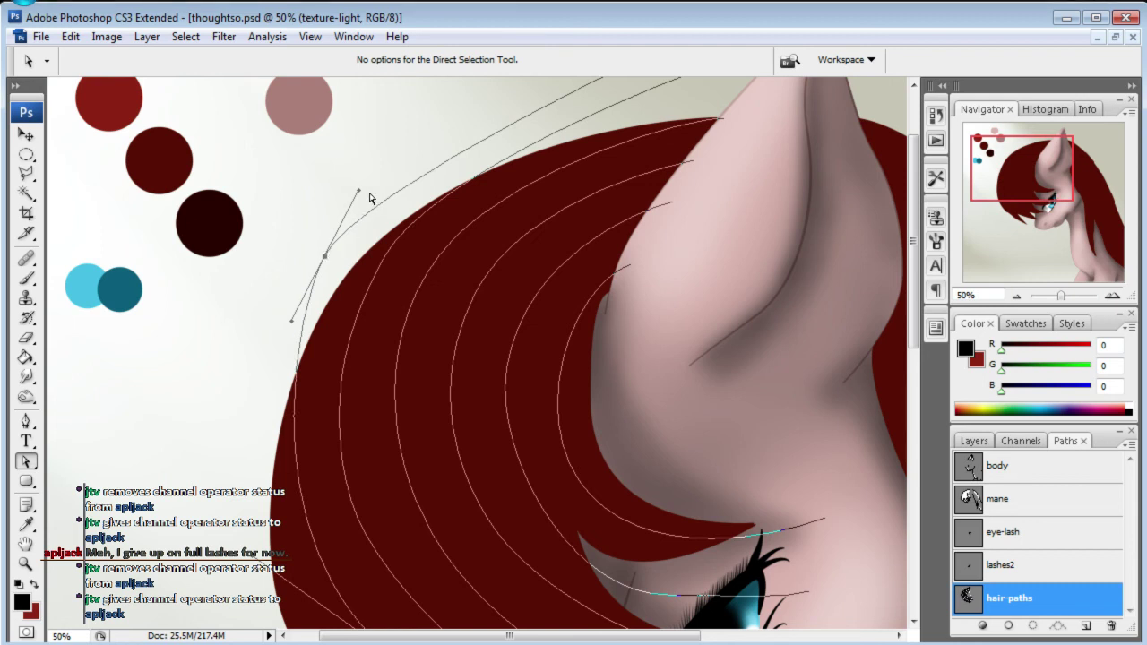
pyautogui.moveTo(359, 195); pyautogui.dragTo(379, 161)
pyautogui.moveTo(971, 193)
pyautogui.mouseDown()
pyautogui.moveTo(993, 176)
pyautogui.moveTo(984, 172)
pyautogui.mouseUp()
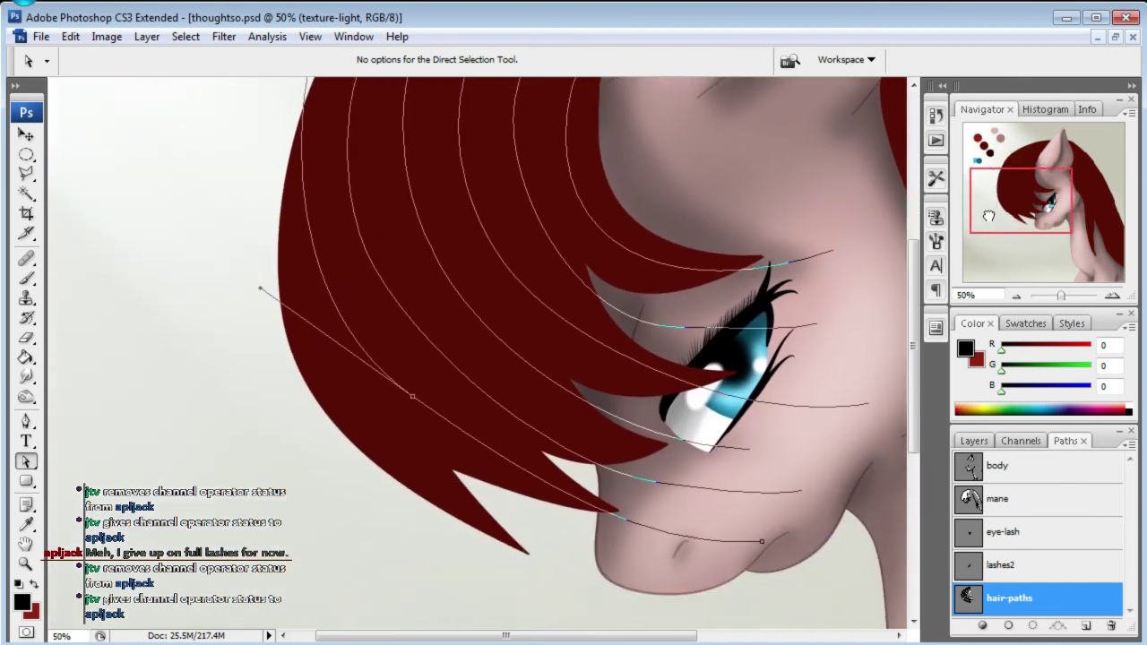
pyautogui.moveTo(984, 173); pyautogui.dragTo(989, 222)
# - Draw a new strand from near the ear curving down the mane toward the muzzle
pyautogui.click(25, 422)
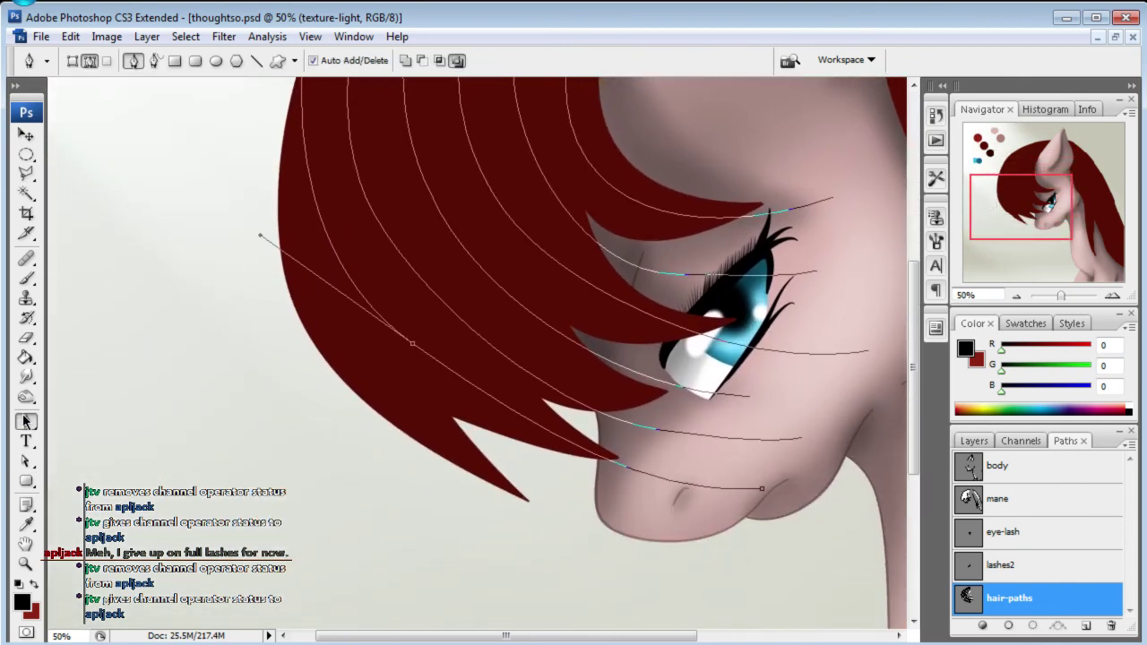
pyautogui.moveTo(1024, 230); pyautogui.dragTo(1038, 179)
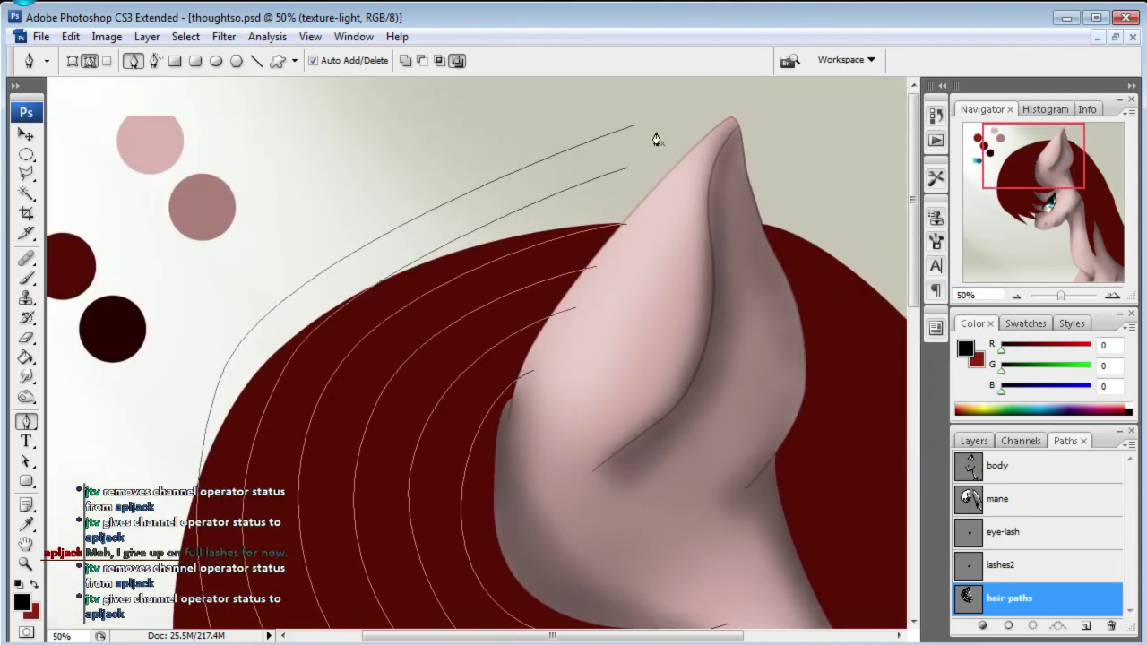
pyautogui.moveTo(613, 100); pyautogui.dragTo(678, 89)
pyautogui.moveTo(183, 352); pyautogui.dragTo(140, 483)
pyautogui.moveTo(1020, 157); pyautogui.dragTo(1019, 194)
pyautogui.moveTo(357, 574); pyautogui.dragTo(653, 566)
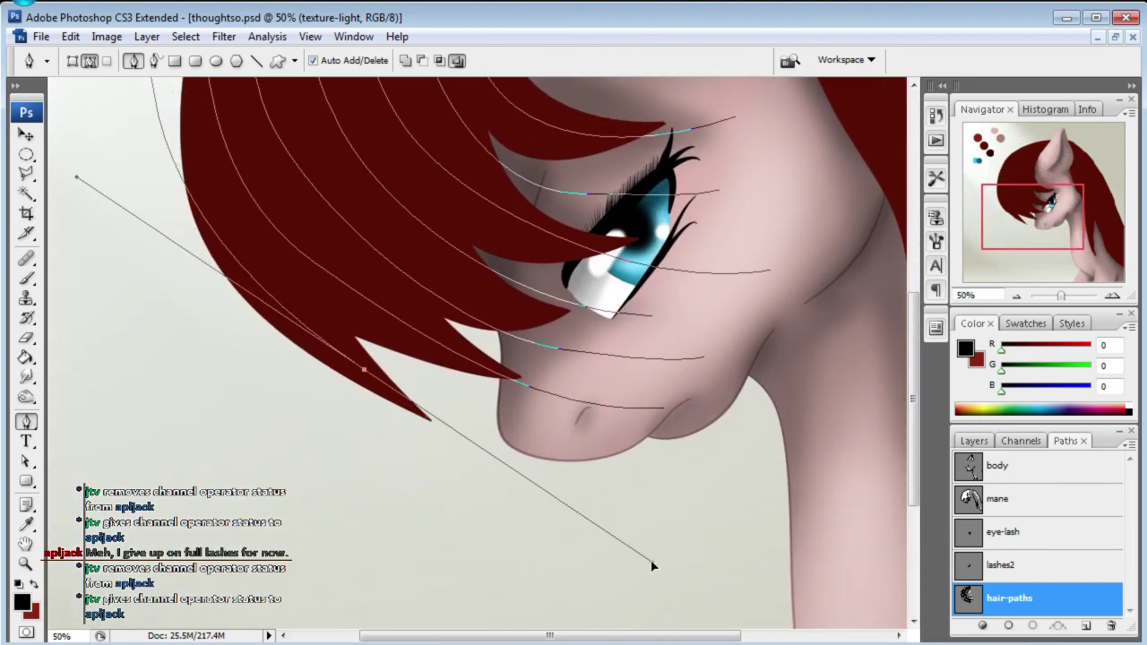
pyautogui.moveTo(637, 495); pyautogui.dragTo(647, 489)
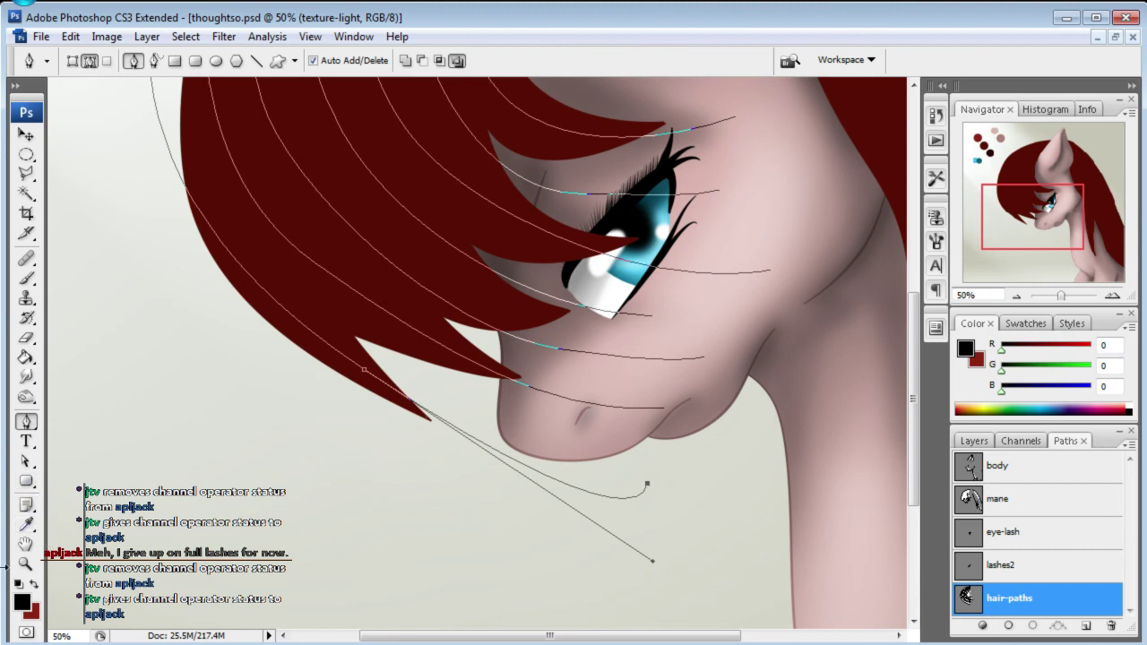
# - Reshape that strand's lower end and bow the outermost strand further right
pyautogui.click(26, 461)
pyautogui.moveTo(652, 563); pyautogui.dragTo(575, 504)
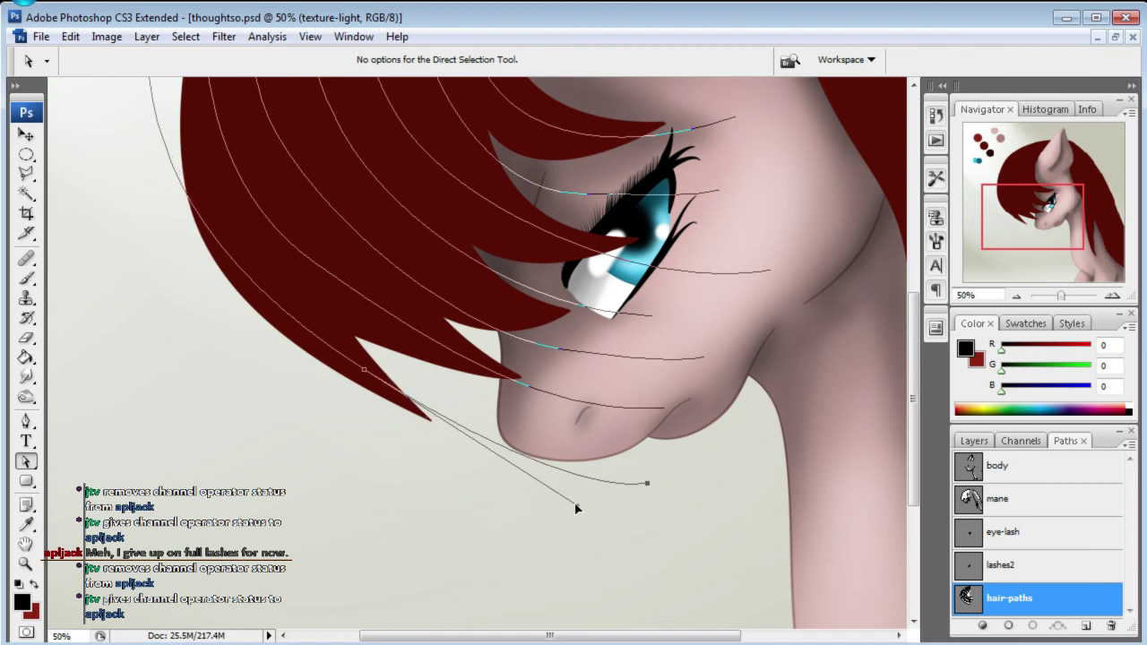
pyautogui.moveTo(1037, 222); pyautogui.dragTo(1027, 179)
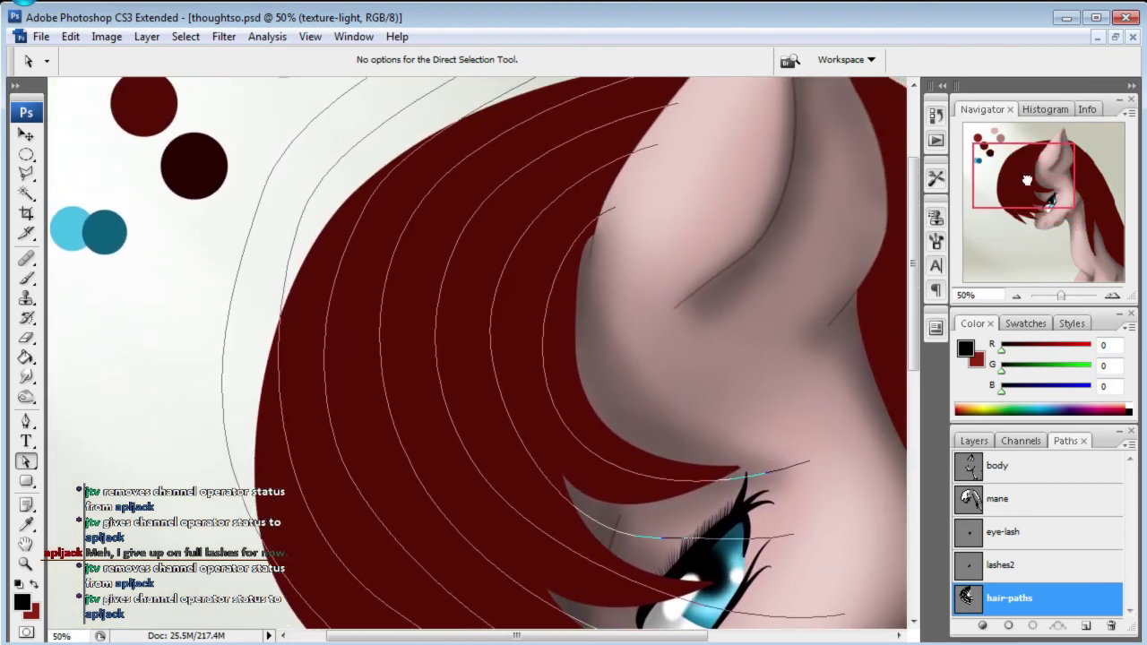
pyautogui.click(221, 416)
pyautogui.moveTo(146, 528); pyautogui.dragTo(199, 562)
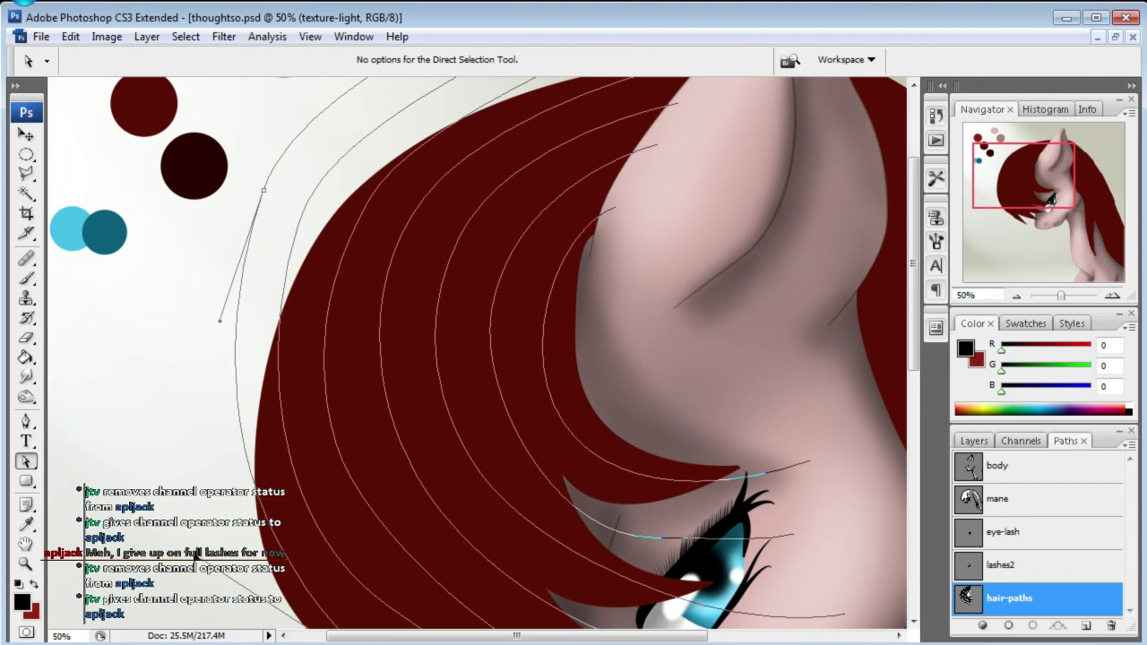
pyautogui.moveTo(1028, 170)
pyautogui.mouseDown()
pyautogui.moveTo(1033, 202)
pyautogui.moveTo(1068, 173)
pyautogui.mouseUp()
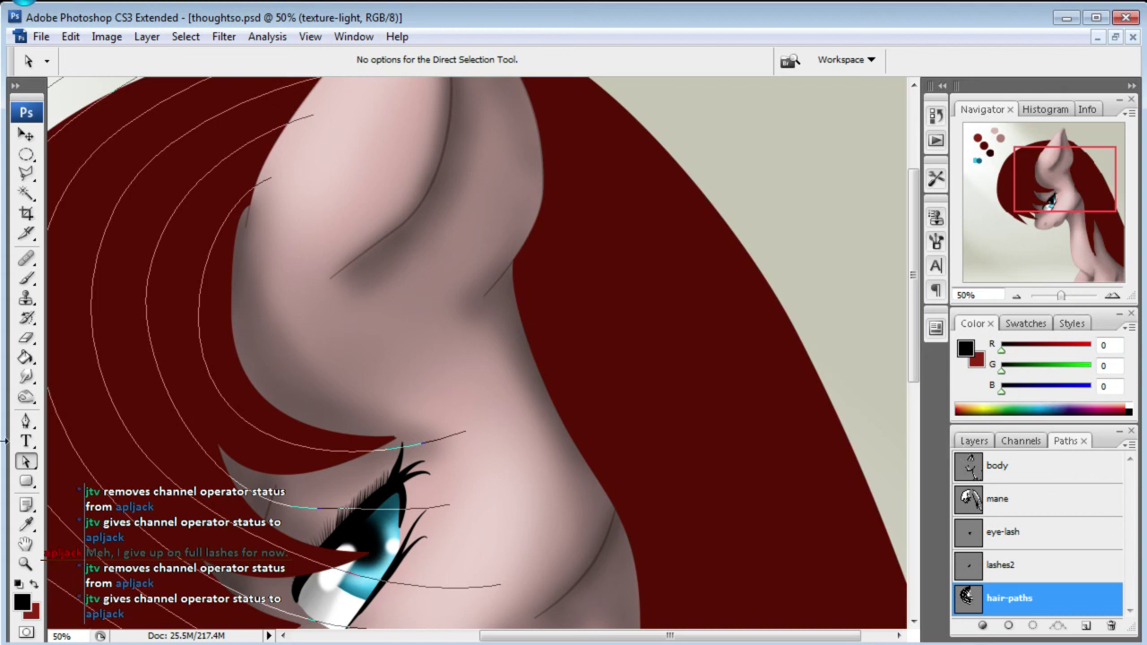
# - Draw a nearly straight strand from the ear tip down the back of the mane
pyautogui.click(29, 427)
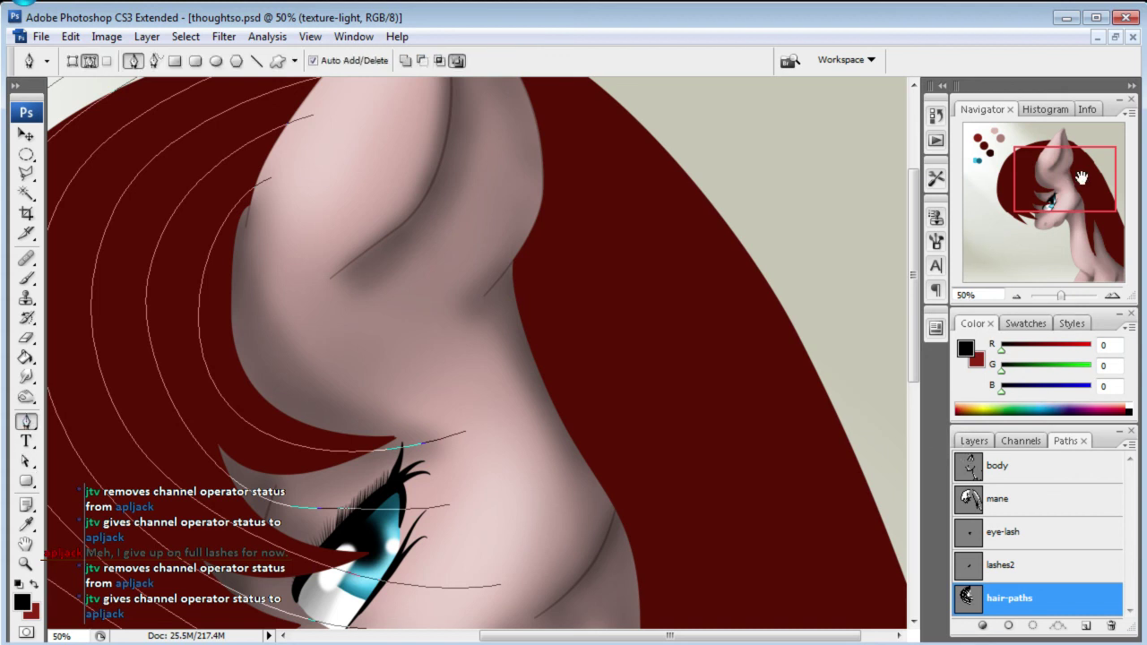
pyautogui.moveTo(1082, 180); pyautogui.dragTo(1089, 164)
pyautogui.click(409, 161)
pyautogui.moveTo(584, 315); pyautogui.dragTo(677, 443)
pyautogui.moveTo(973, 205); pyautogui.dragTo(995, 247)
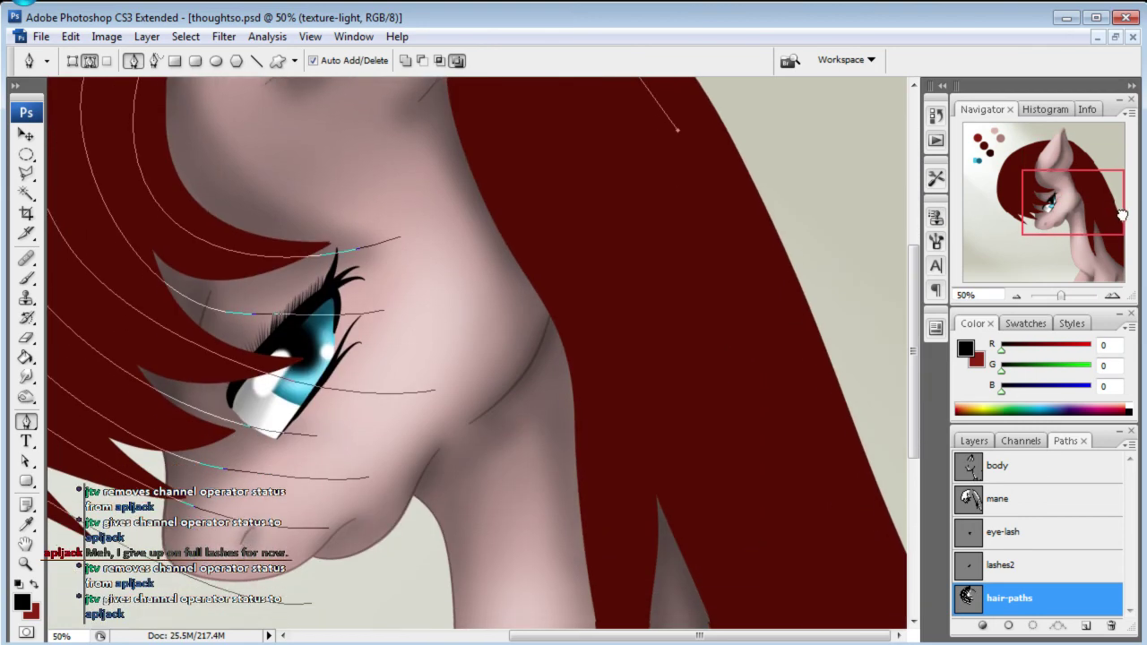
pyautogui.moveTo(821, 297); pyautogui.dragTo(895, 477)
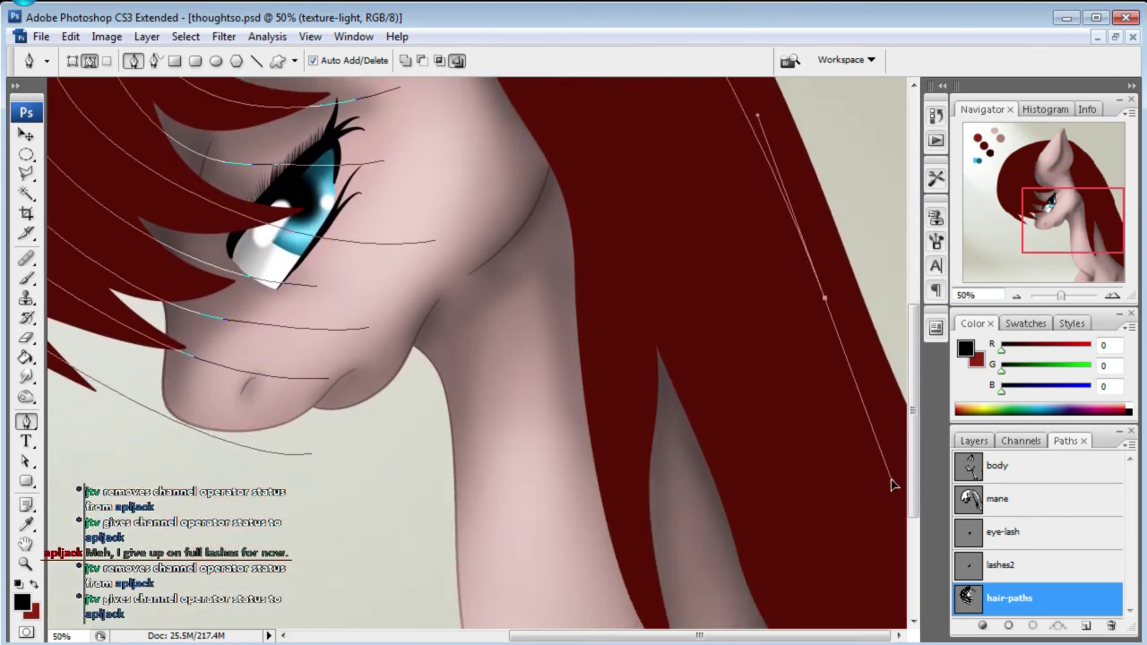
pyautogui.moveTo(1081, 215)
pyautogui.mouseDown()
pyautogui.moveTo(1079, 163)
pyautogui.moveTo(1081, 233)
pyautogui.mouseUp()
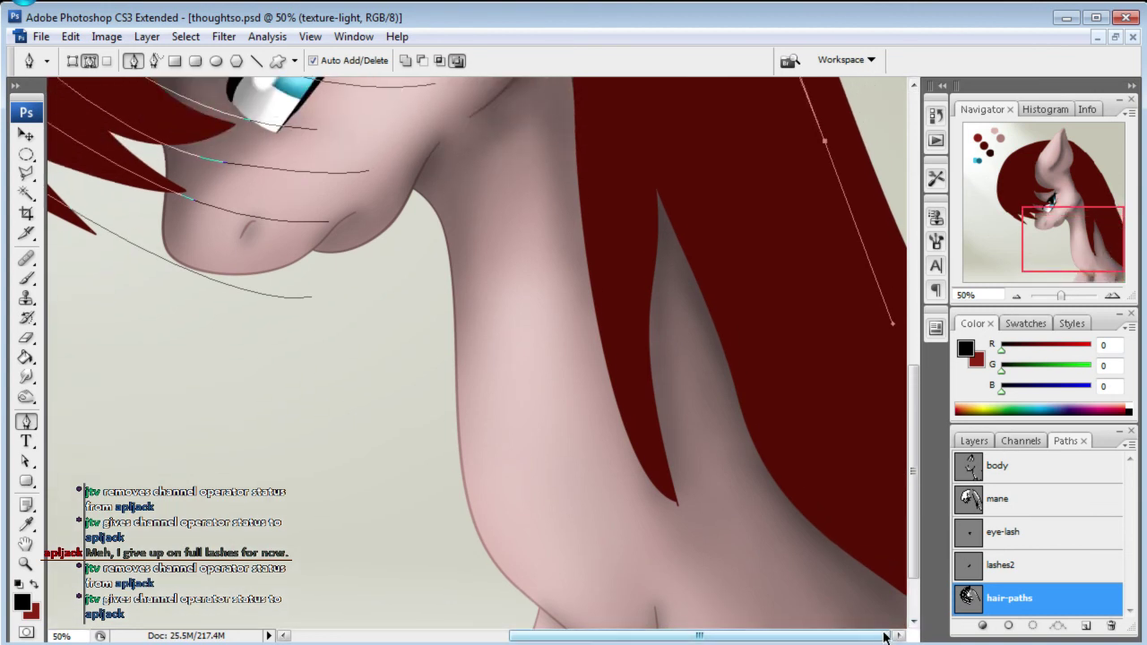
pyautogui.click(105, 36)
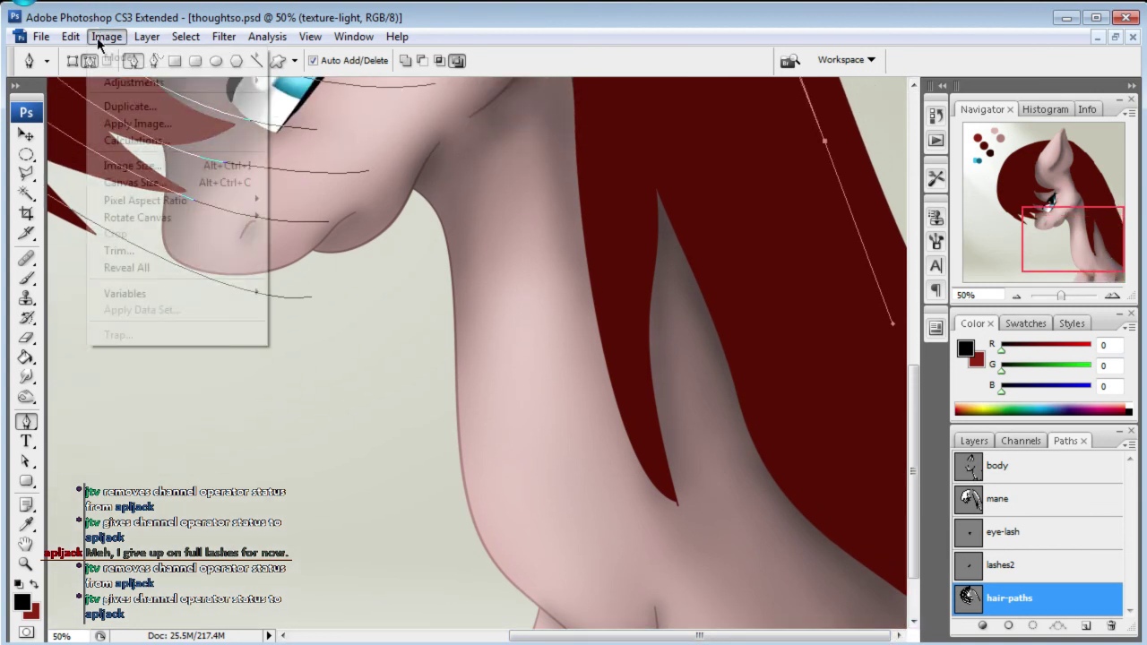
# - Add 50 px to both canvas width and height in the Canvas Size dialog
pyautogui.click(157, 183)
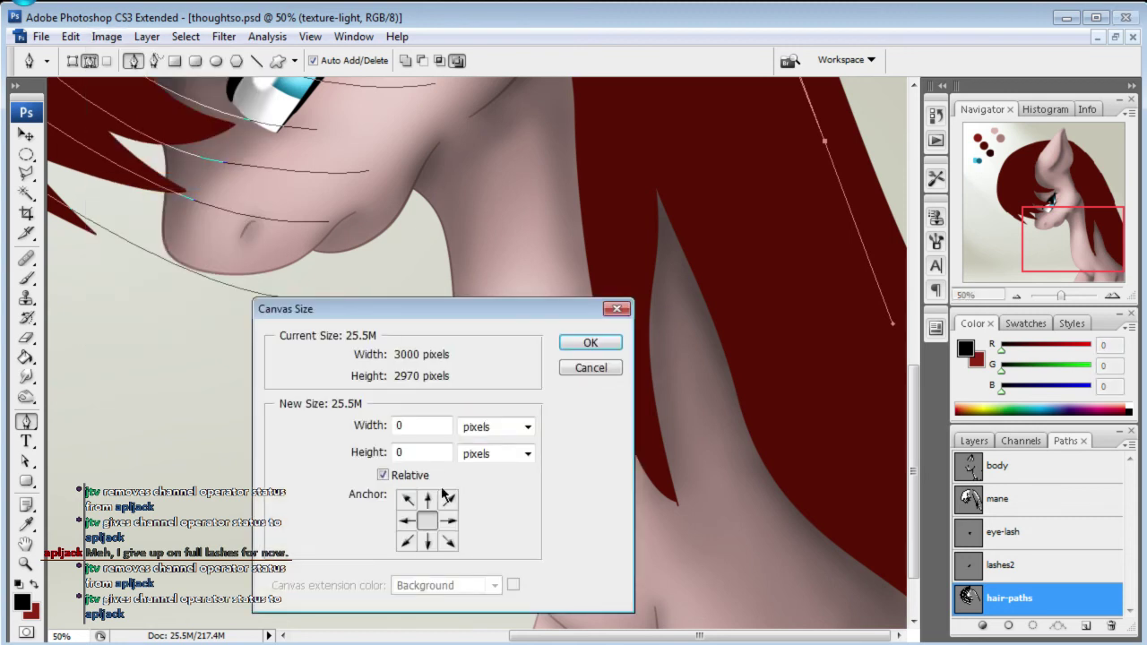
pyautogui.doubleClick(427, 425)
pyautogui.write('50')
pyautogui.doubleClick(417, 453)
pyautogui.write('50')
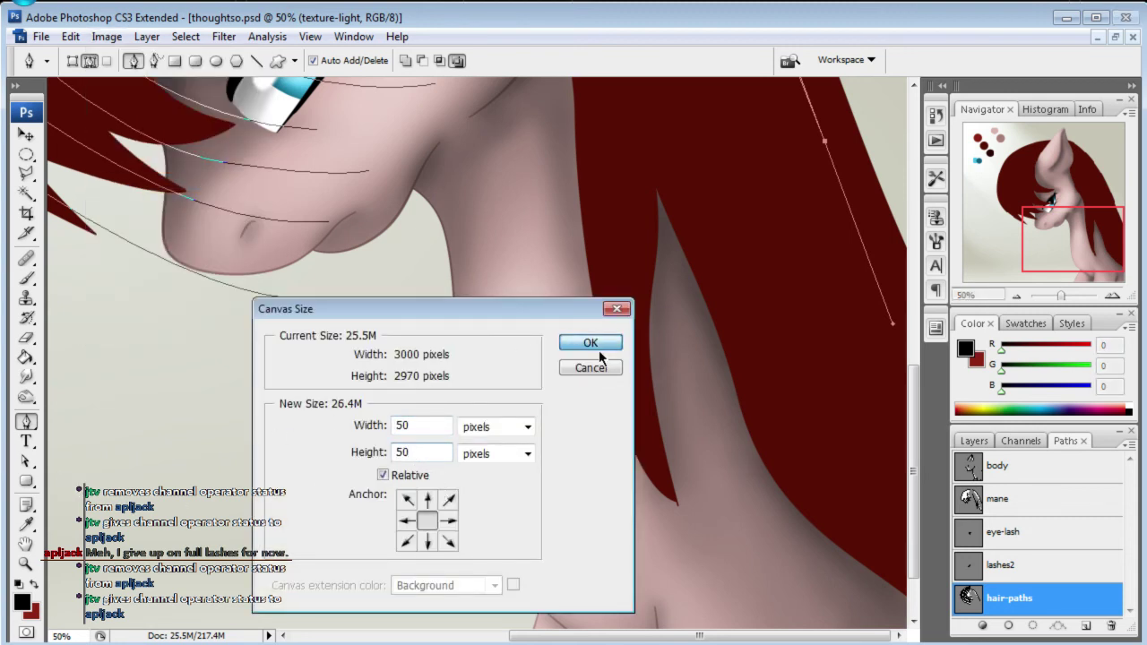
pyautogui.click(599, 349)
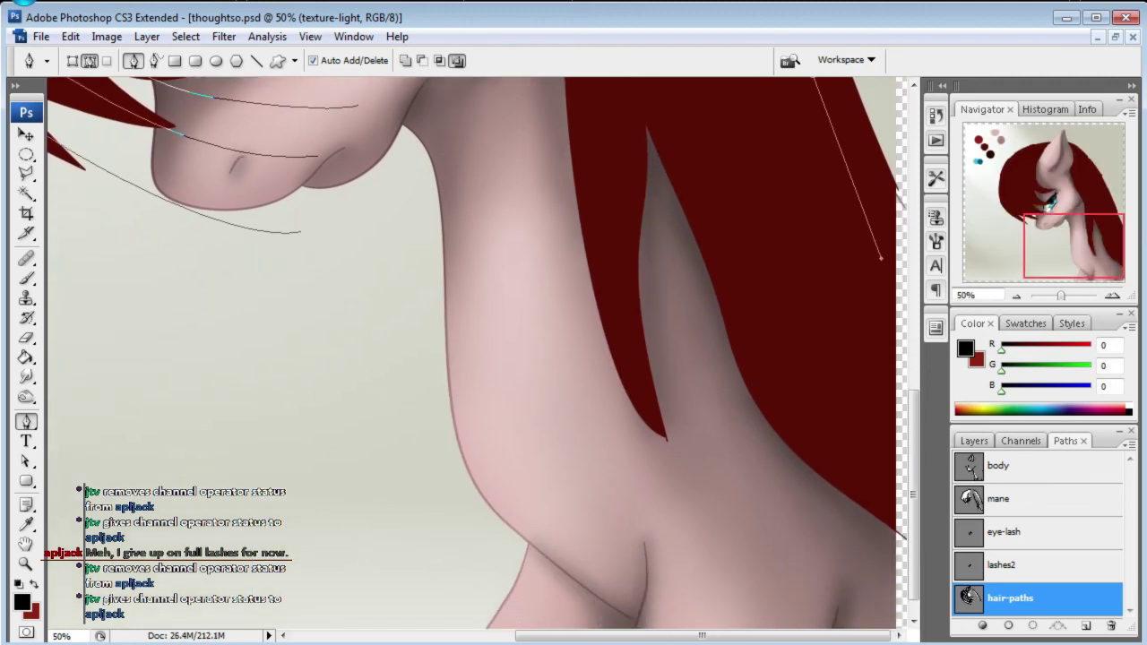
# - Extend the strand along the mane's right side to the canvas edge
pyautogui.click(910, 314)
pyautogui.moveTo(908, 299)
pyautogui.mouseDown()
pyautogui.moveTo(923, 391)
pyautogui.moveTo(904, 428)
pyautogui.mouseUp()
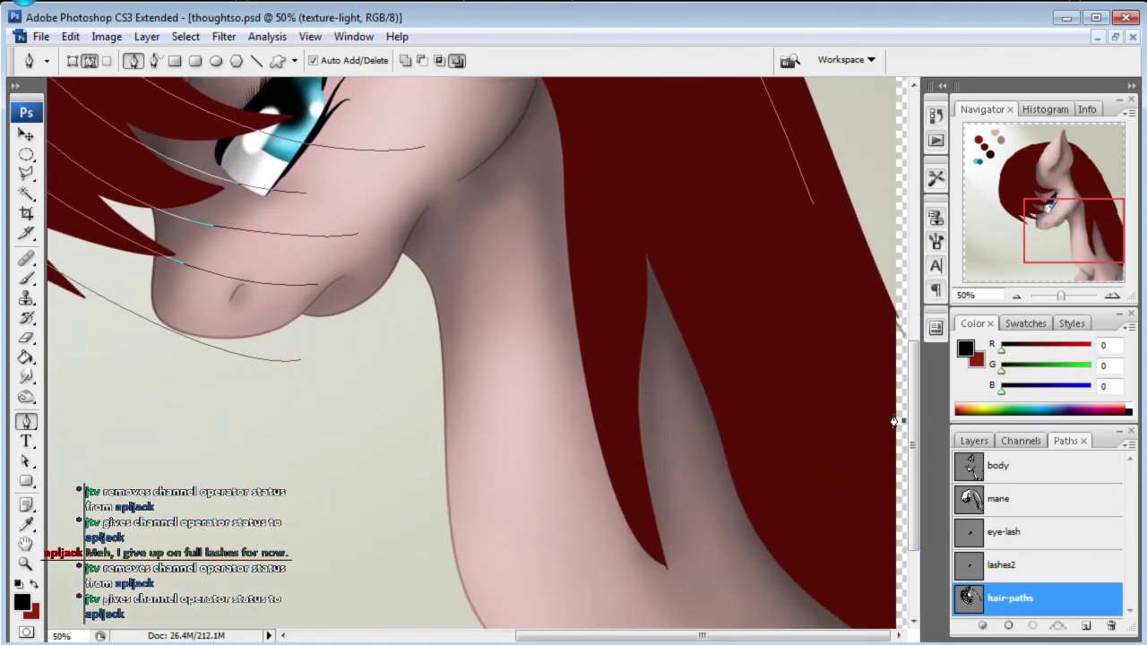
pyautogui.click(882, 386)
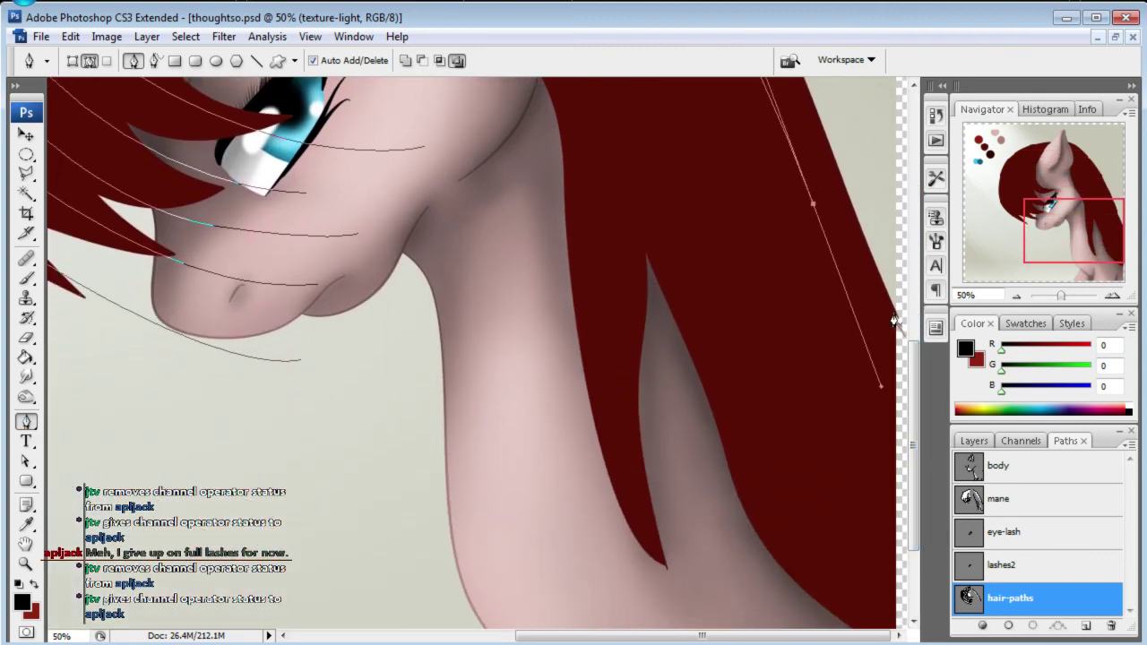
pyautogui.click(901, 423)
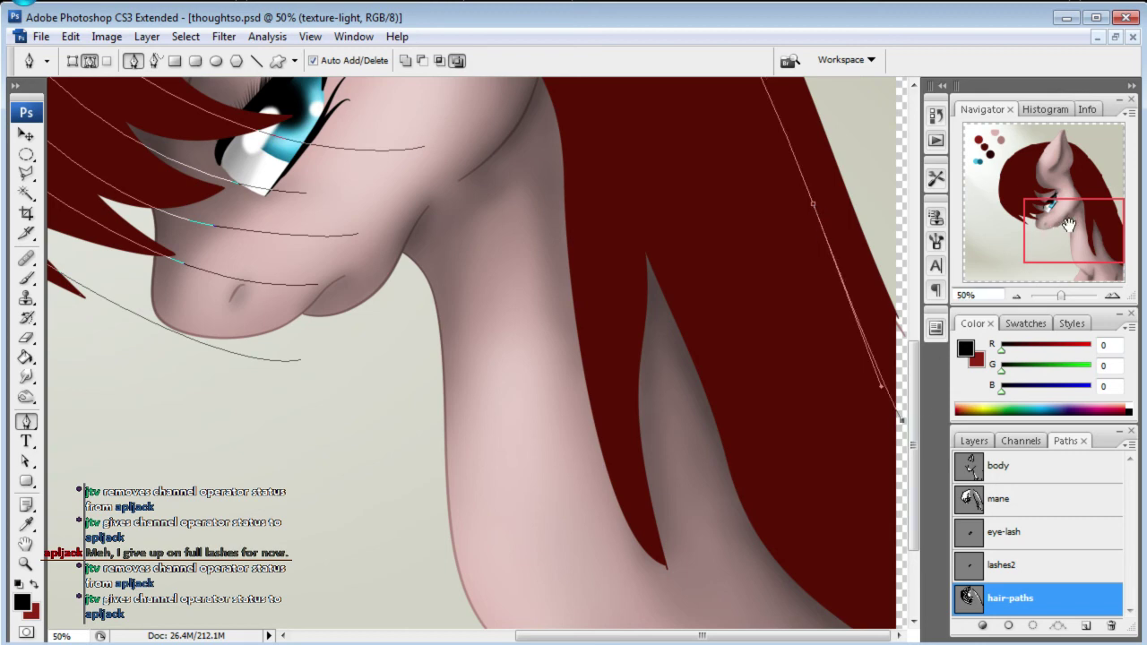
pyautogui.moveTo(1069, 224); pyautogui.dragTo(1072, 157)
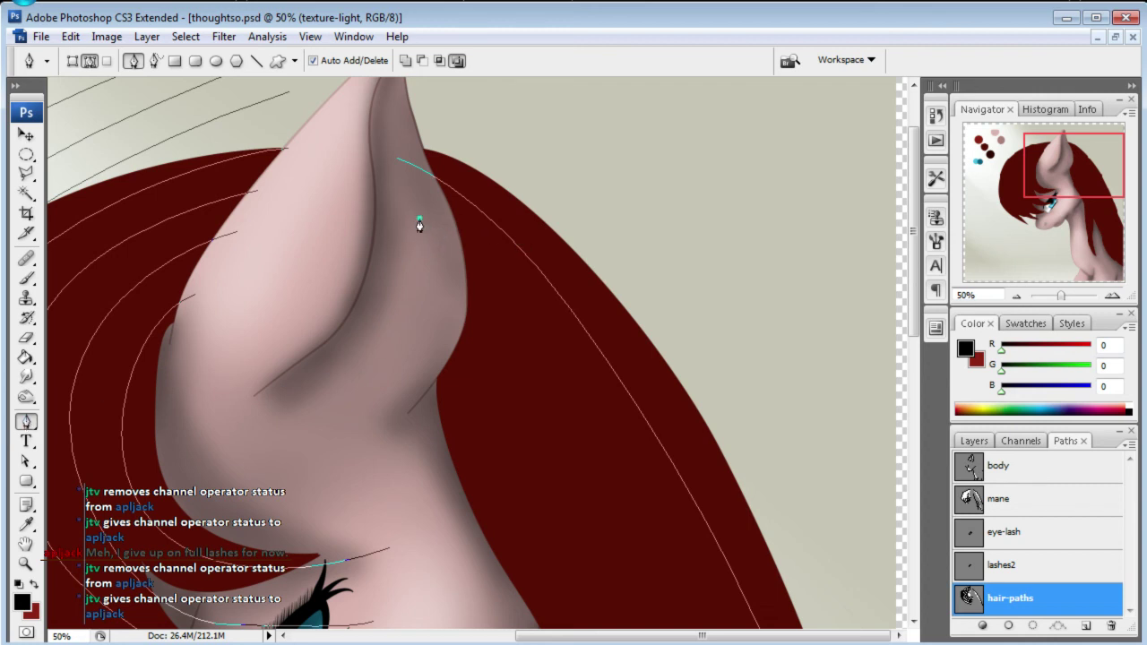
# - Try three anchors beside the ear, undoing each with Ctrl+Z
pyautogui.moveTo(473, 278); pyautogui.dragTo(561, 407)
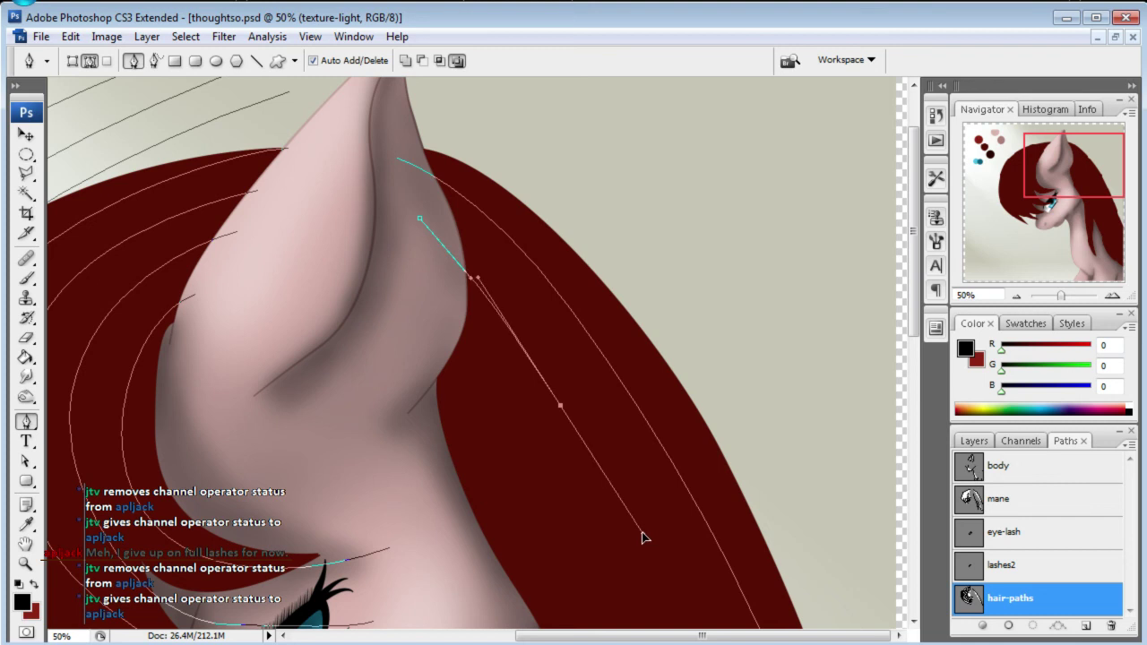
pyautogui.hotkey('ctrl', 'z')
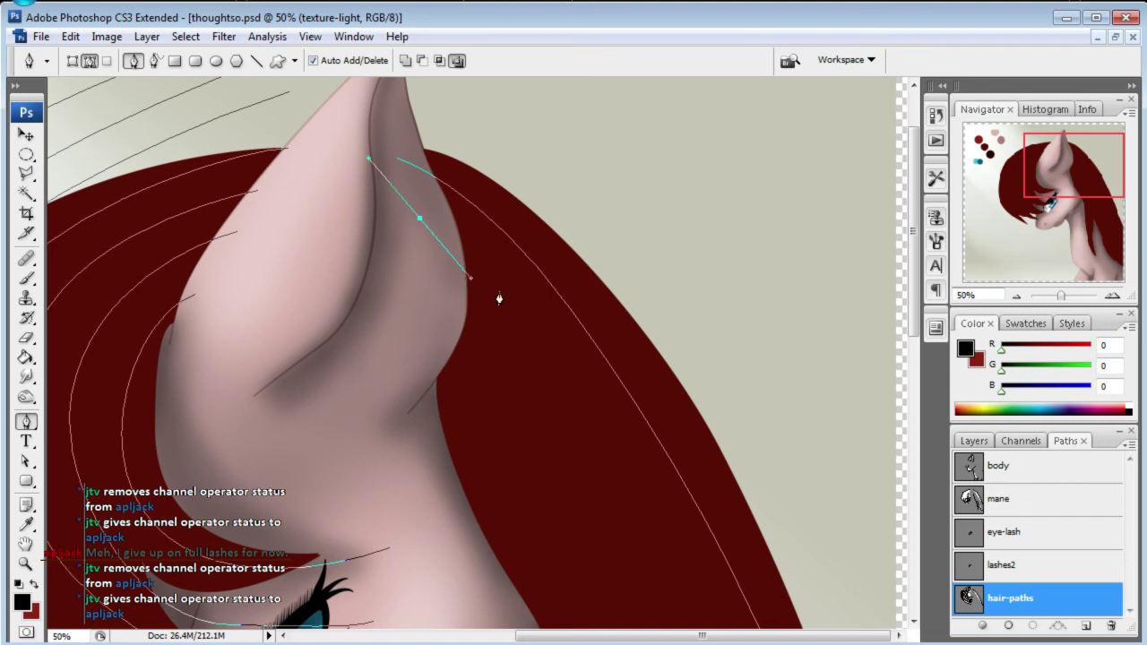
pyautogui.moveTo(563, 385); pyautogui.dragTo(619, 468)
pyautogui.hotkey('ctrl', 'z')
pyautogui.hotkey('ctrl', 'z')
pyautogui.moveTo(395, 202); pyautogui.dragTo(442, 253)
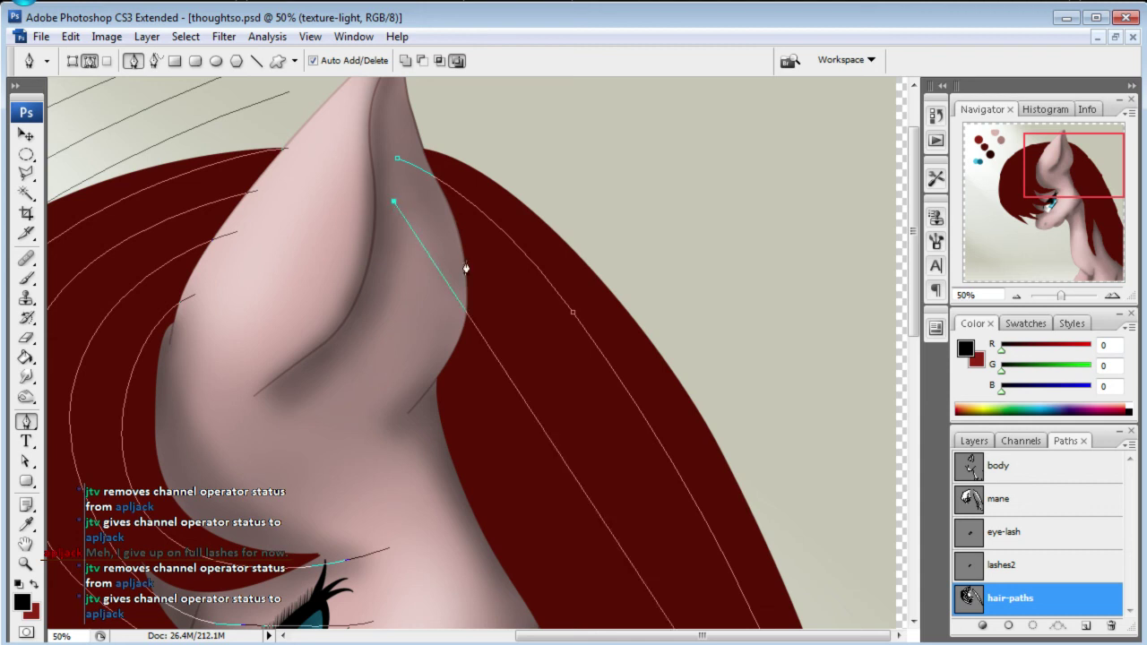
pyautogui.hotkey('ctrl', 'z')
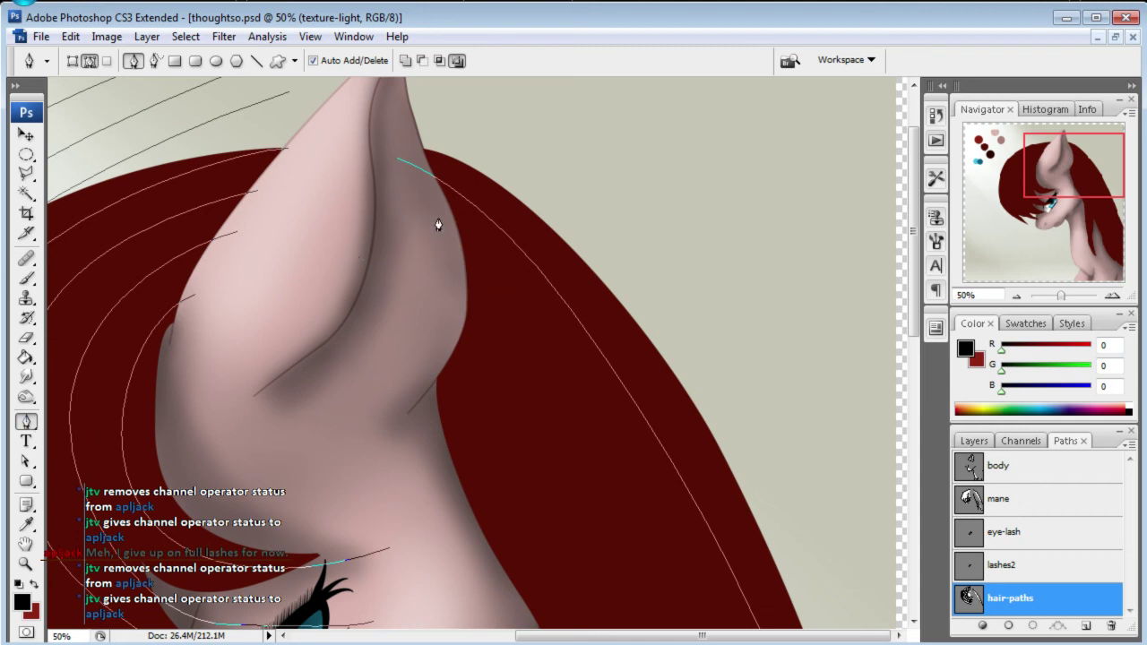
# - Draw a long strand from the ear's edge curving down the mane's right side
pyautogui.click(397, 202)
pyautogui.moveTo(601, 439); pyautogui.dragTo(673, 574)
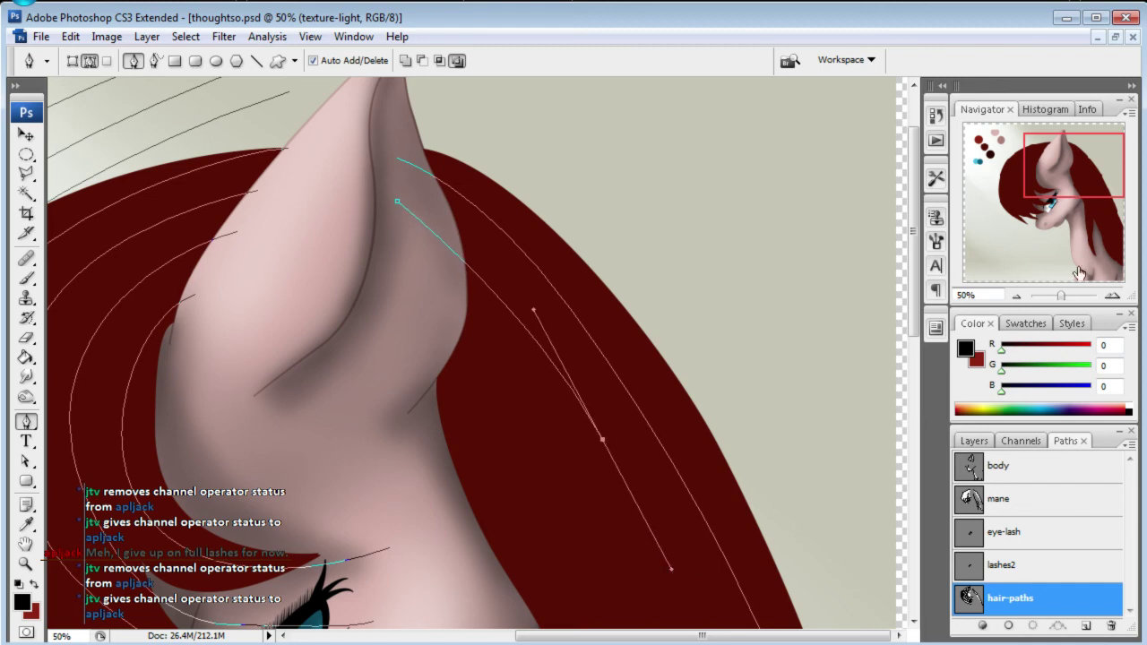
pyautogui.moveTo(1088, 189); pyautogui.dragTo(1105, 219)
pyautogui.moveTo(841, 563); pyautogui.dragTo(874, 581)
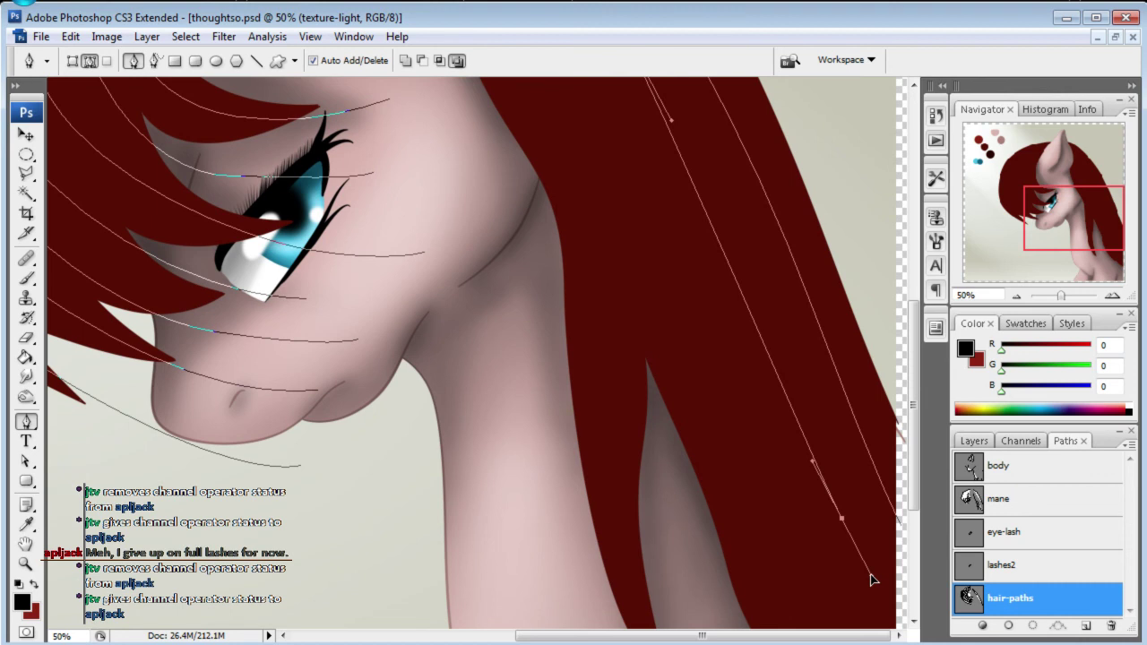
pyautogui.moveTo(874, 581); pyautogui.dragTo(872, 575)
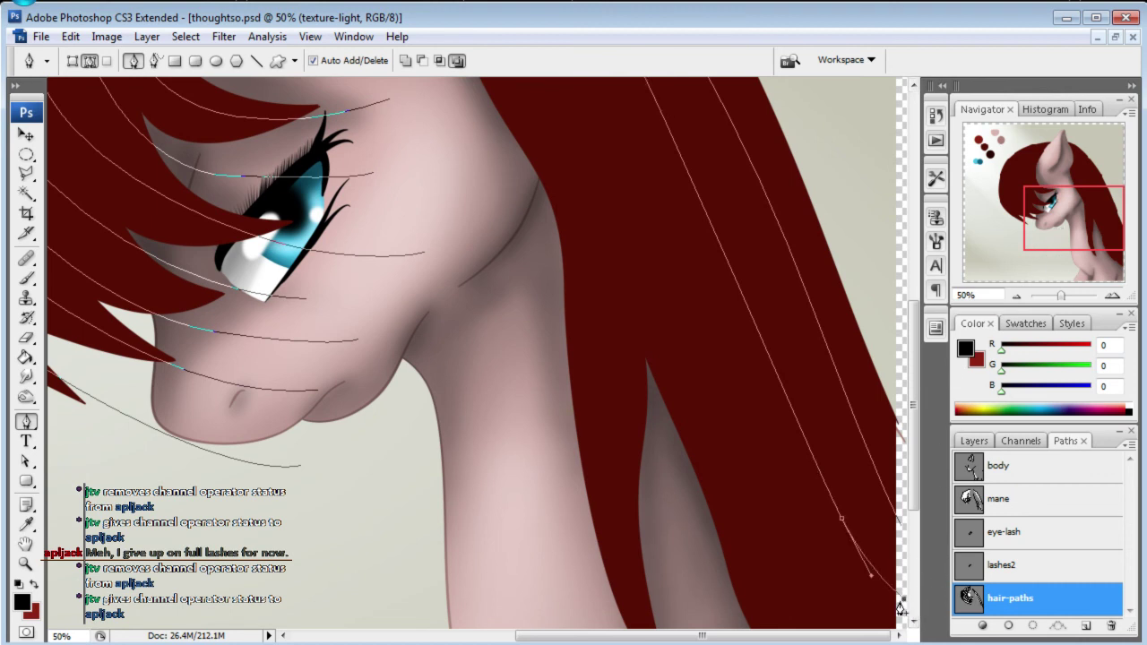
# - Bend the new strand's lower end with the Direct Selection tool
pyautogui.click(26, 461)
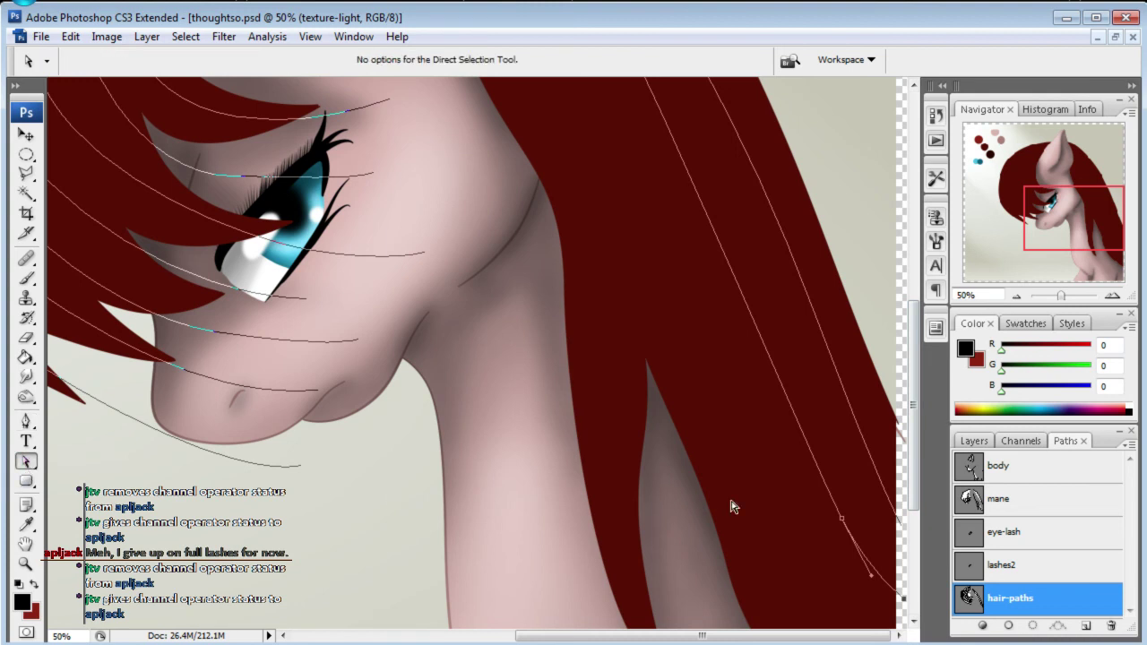
pyautogui.moveTo(842, 529); pyautogui.dragTo(835, 500)
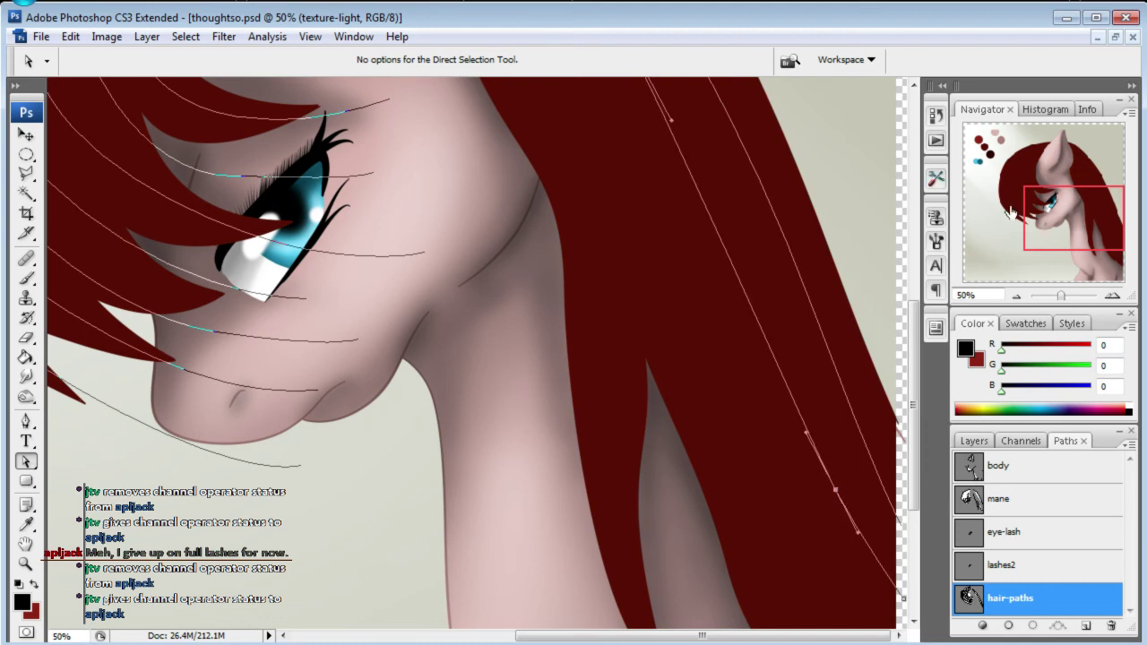
pyautogui.scroll(5, 717, 430)
pyautogui.scroll(2, 668, 399)
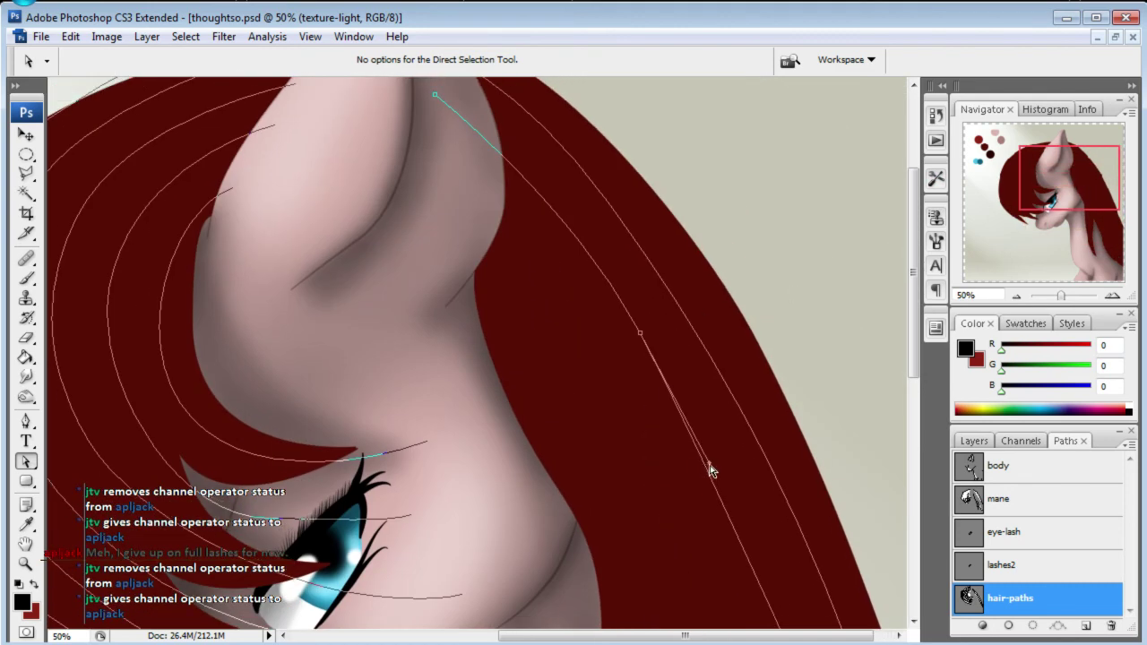
# - Adjust the strand's end curve and smooth the anchor near the ear with Convert Point
pyautogui.moveTo(710, 464); pyautogui.dragTo(724, 463)
pyautogui.moveTo(1059, 180); pyautogui.dragTo(1073, 176)
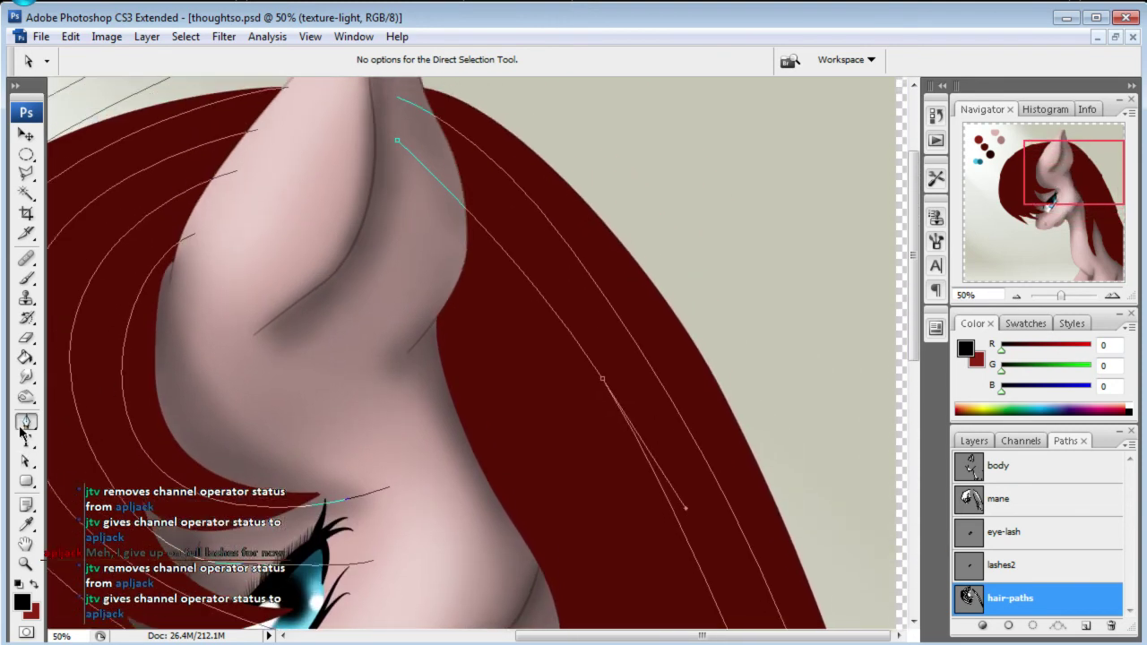
pyautogui.moveTo(26, 421); pyautogui.dragTo(83, 488)
pyautogui.moveTo(397, 141); pyautogui.dragTo(428, 141)
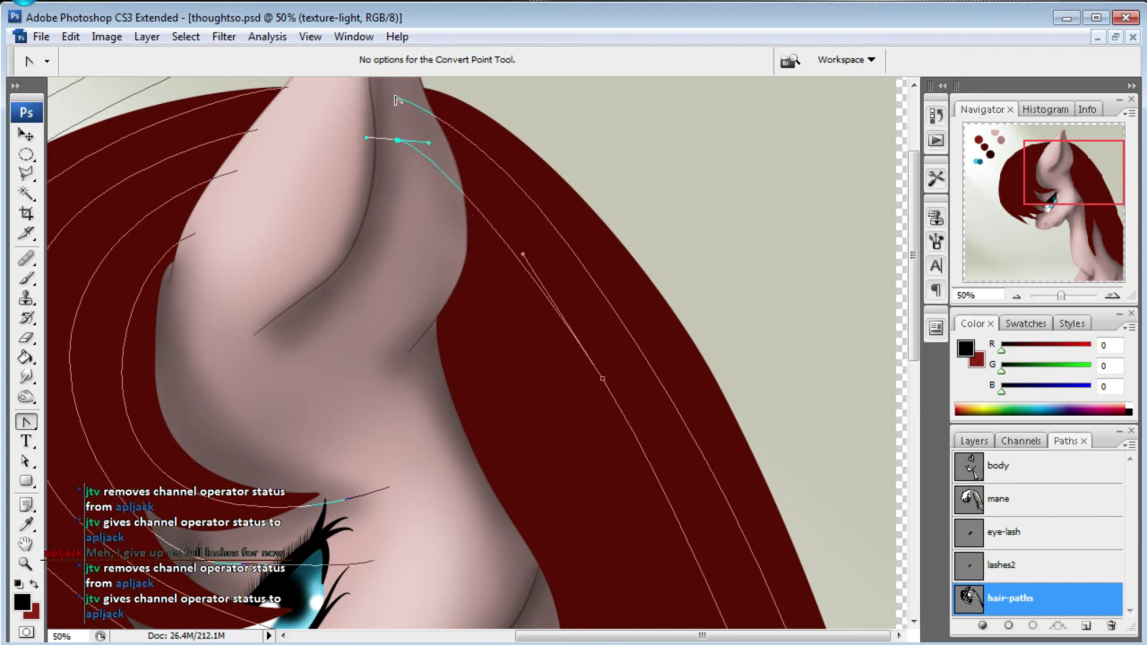
pyautogui.click(54, 421)
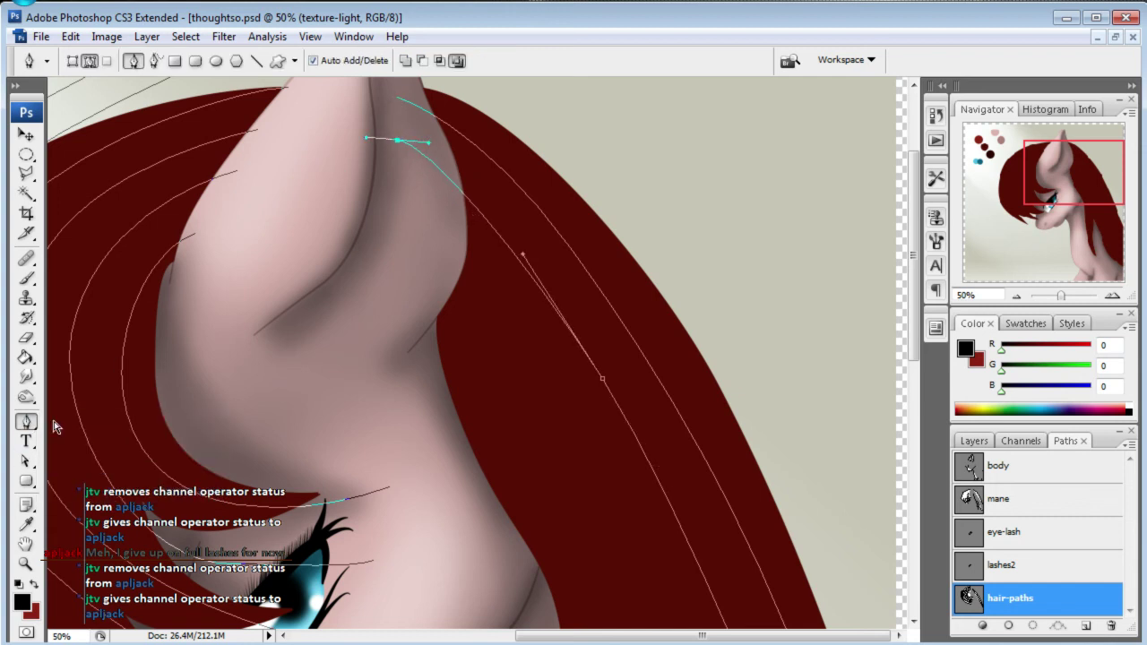
# - Select the long strand's points near the ear and adjust its bend
pyautogui.click(26, 461)
pyautogui.click(400, 104)
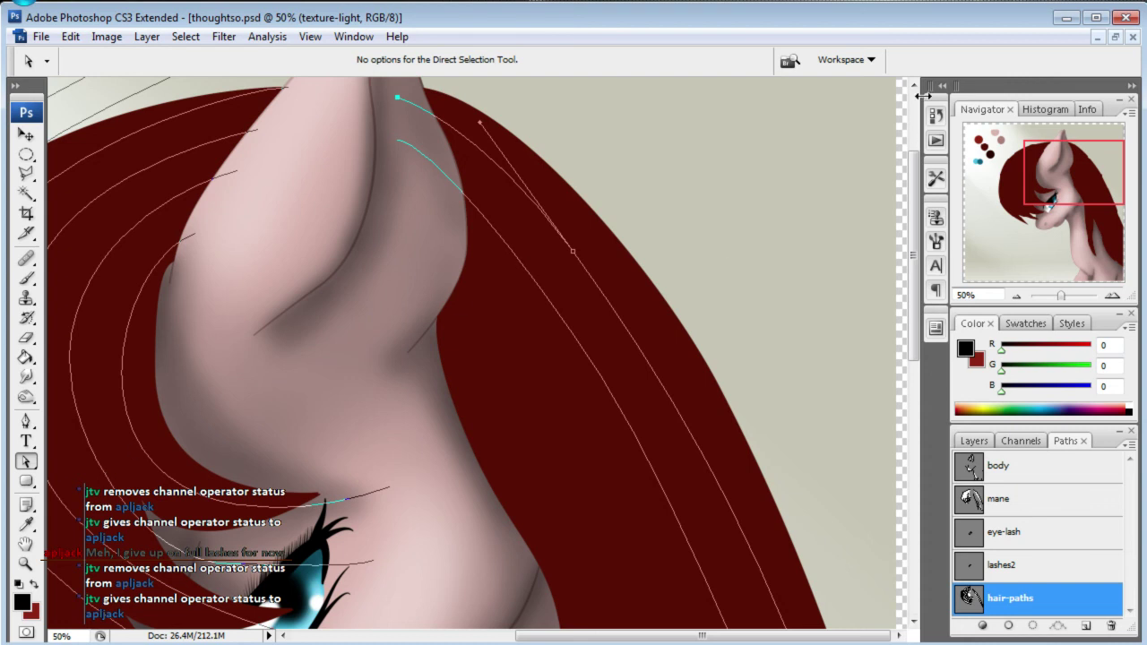
pyautogui.click(642, 368)
pyautogui.moveTo(668, 383); pyautogui.dragTo(673, 359)
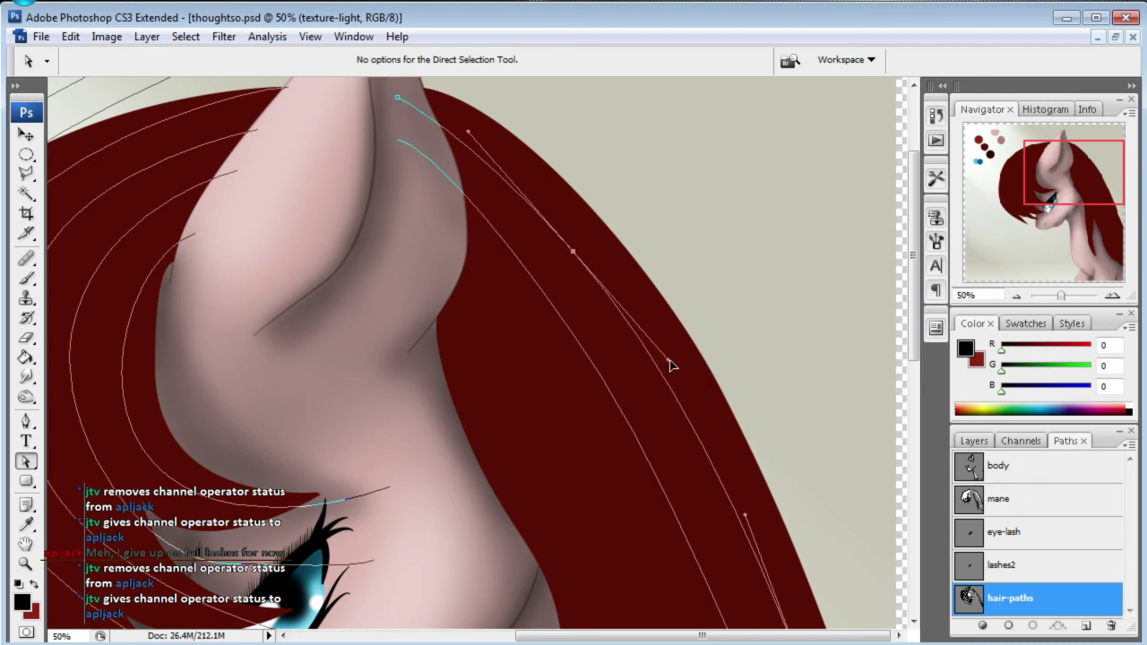
pyautogui.click(599, 372)
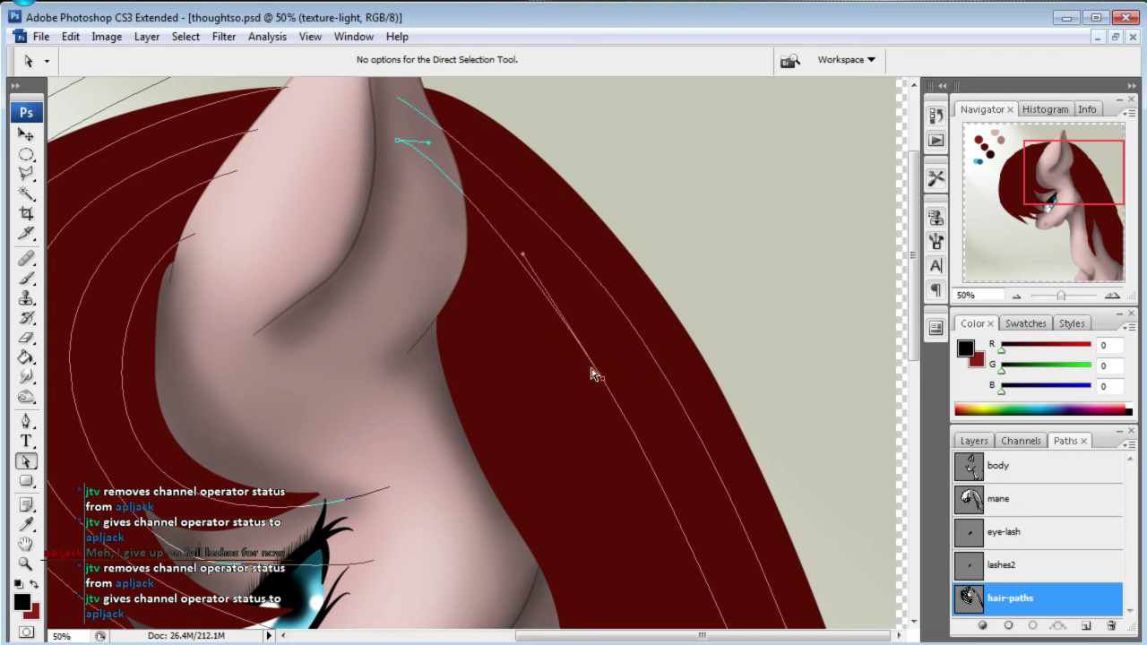
# - Refine the long strand's curve near the ear, along the mane and at its middle point
pyautogui.moveTo(431, 150); pyautogui.dragTo(449, 164)
pyautogui.moveTo(527, 258); pyautogui.dragTo(537, 274)
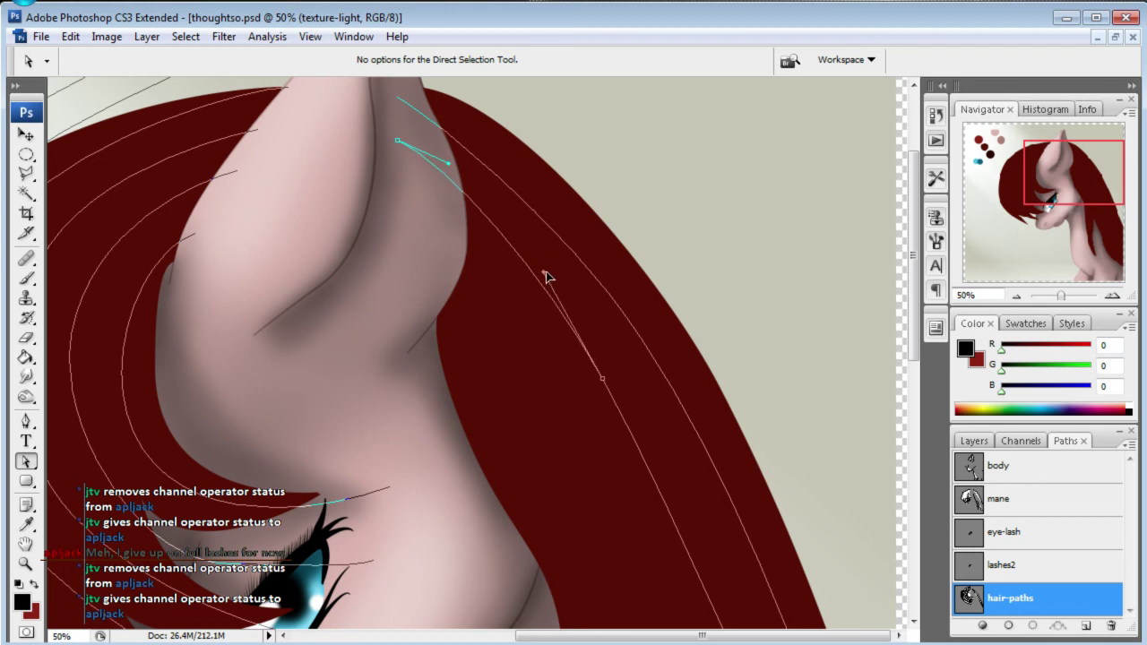
pyautogui.moveTo(599, 373); pyautogui.dragTo(610, 375)
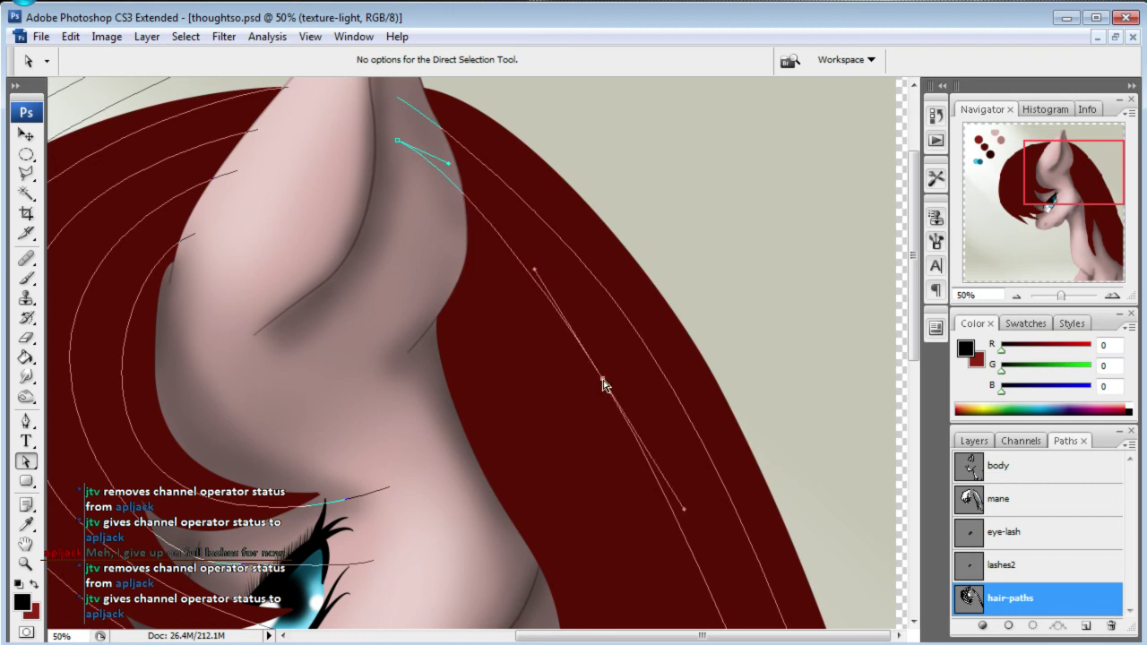
pyautogui.moveTo(1031, 182)
pyautogui.mouseDown()
pyautogui.moveTo(1132, 241)
pyautogui.moveTo(1133, 201)
pyautogui.mouseUp()
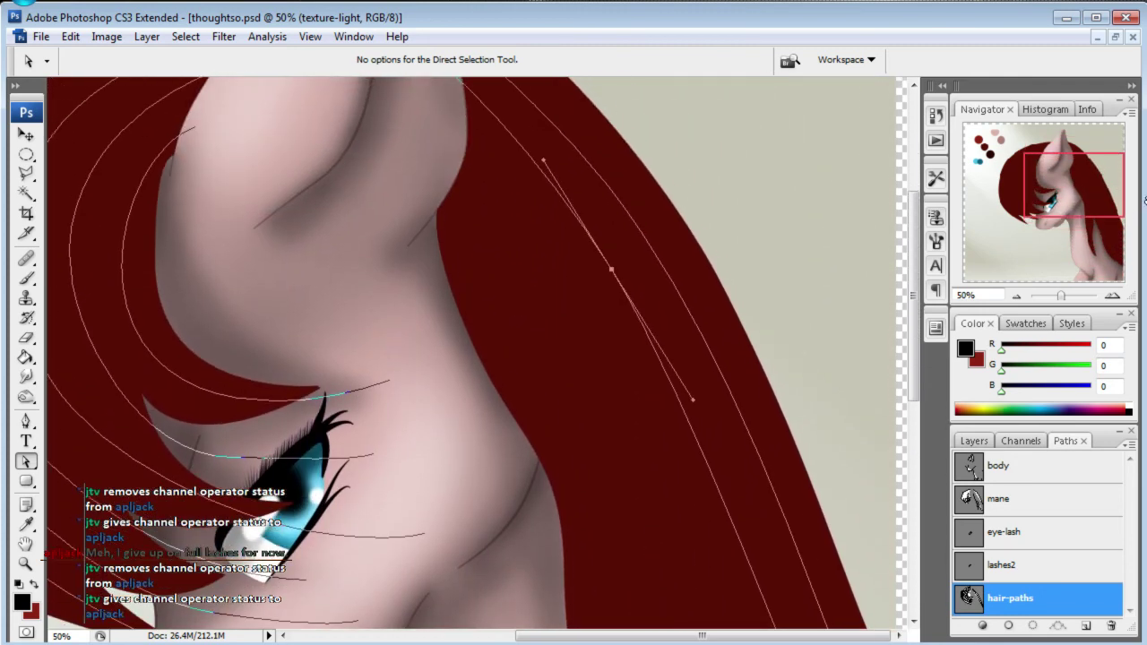
pyautogui.click(29, 418)
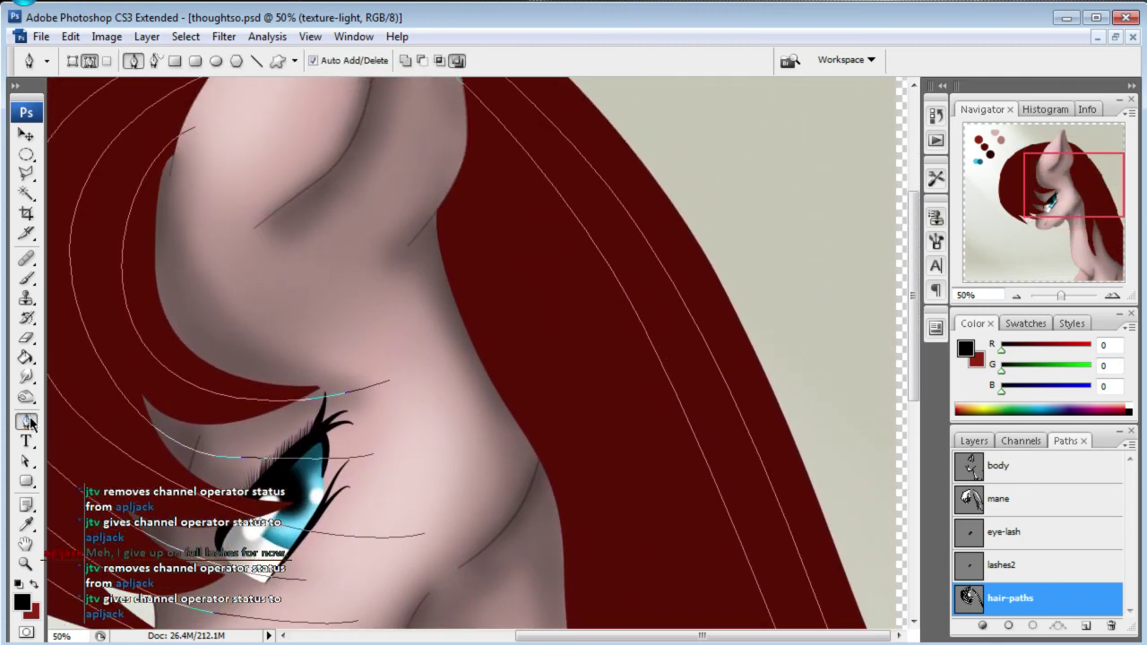
# - Draw a curved strand down the mane ending near the neck
pyautogui.moveTo(508, 353); pyautogui.dragTo(562, 445)
pyautogui.moveTo(1094, 183); pyautogui.dragTo(1094, 214)
pyautogui.moveTo(595, 420); pyautogui.dragTo(597, 536)
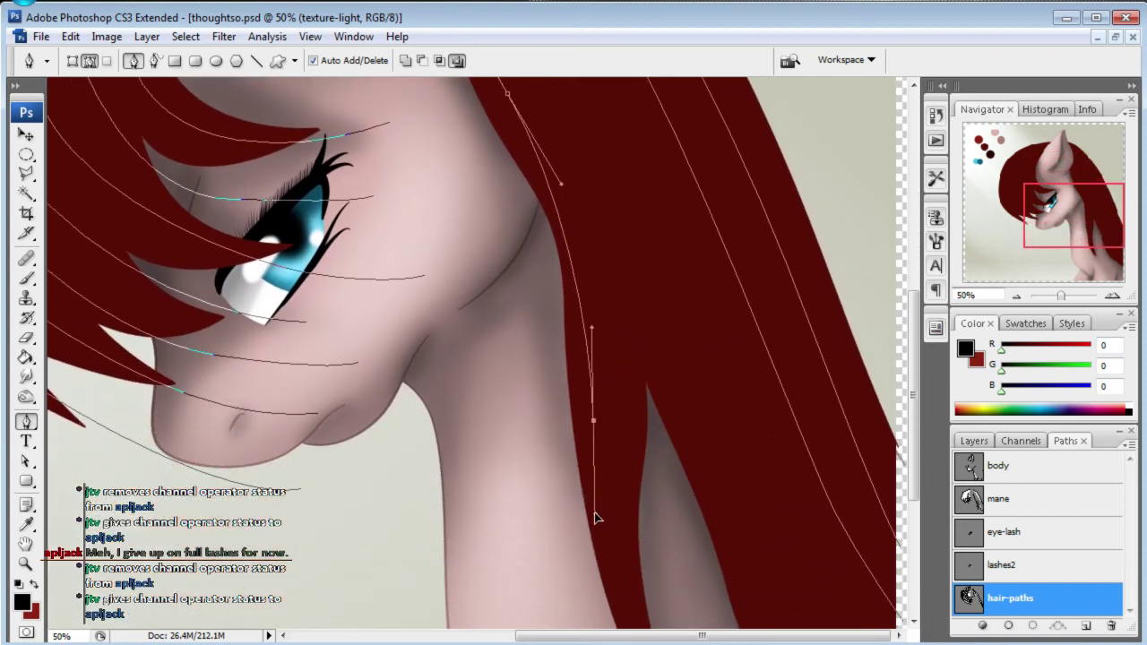
pyautogui.moveTo(1031, 228); pyautogui.dragTo(1057, 263)
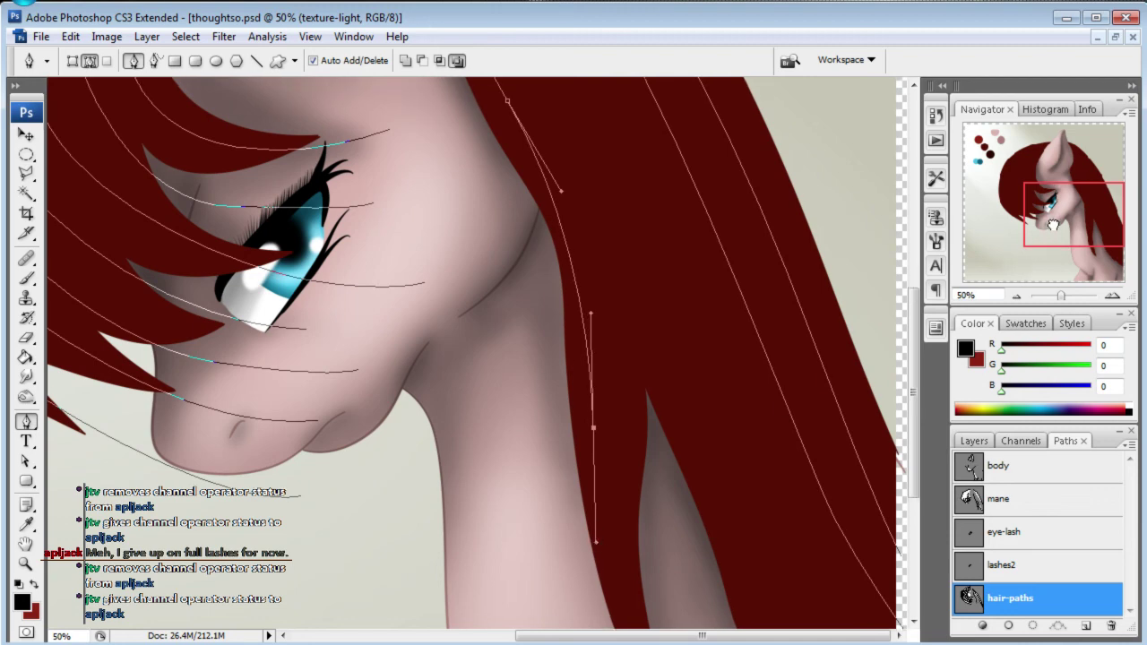
pyautogui.moveTo(669, 411); pyautogui.dragTo(703, 463)
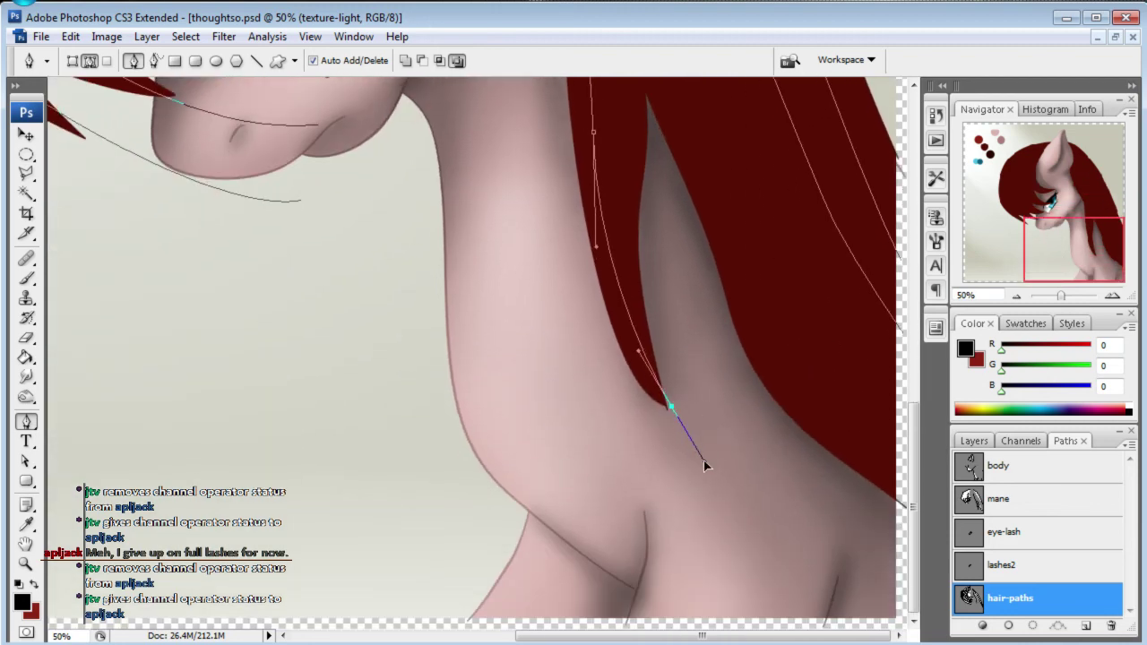
pyautogui.moveTo(1042, 262)
pyautogui.mouseDown()
pyautogui.moveTo(1064, 251)
pyautogui.moveTo(1065, 202)
pyautogui.mouseUp()
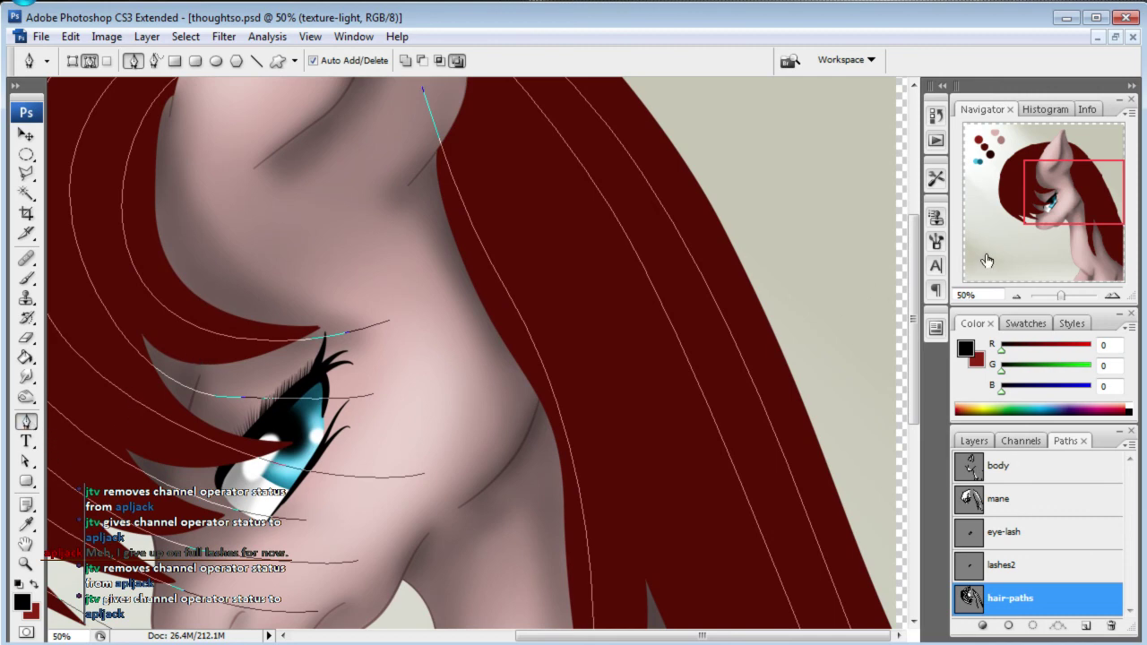
# - Draw another strand from near the ear down the mane to the neck
pyautogui.moveTo(1039, 197); pyautogui.dragTo(1039, 187)
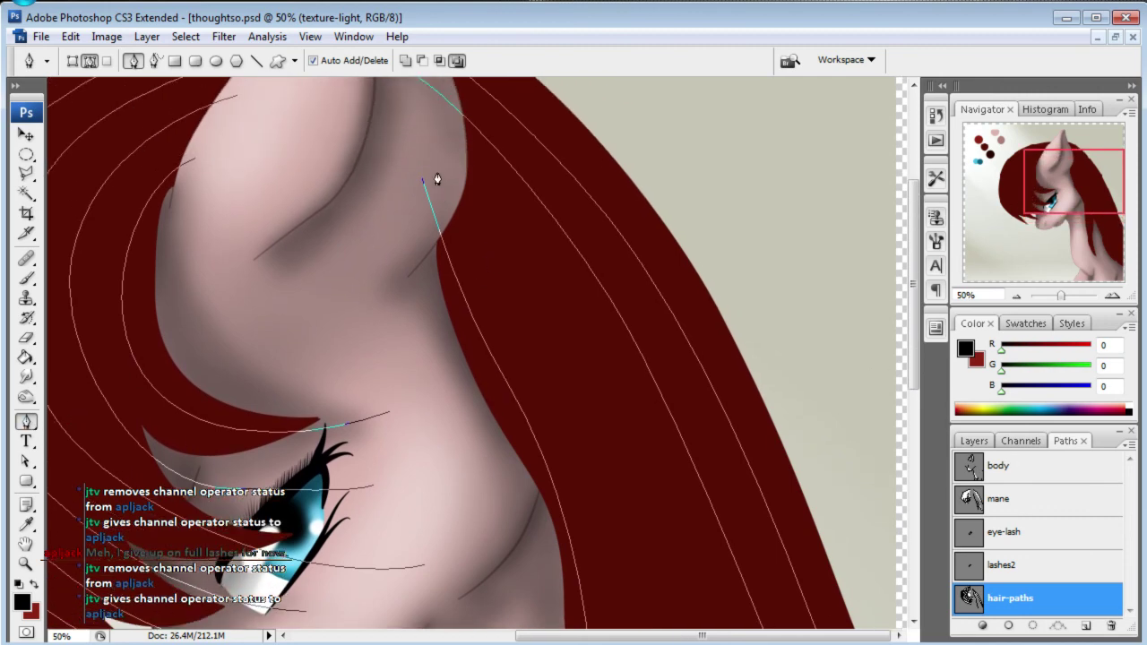
pyautogui.moveTo(438, 169); pyautogui.dragTo(457, 200)
pyautogui.moveTo(534, 348); pyautogui.dragTo(564, 432)
pyautogui.moveTo(1074, 199); pyautogui.dragTo(1079, 232)
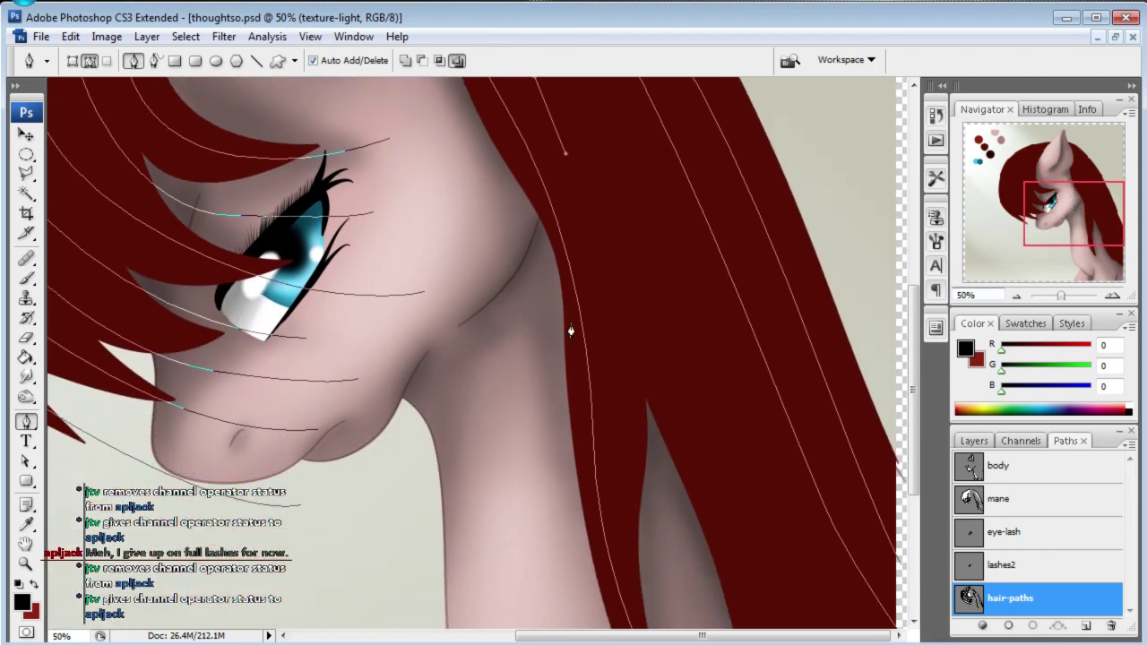
pyautogui.moveTo(622, 289); pyautogui.dragTo(633, 378)
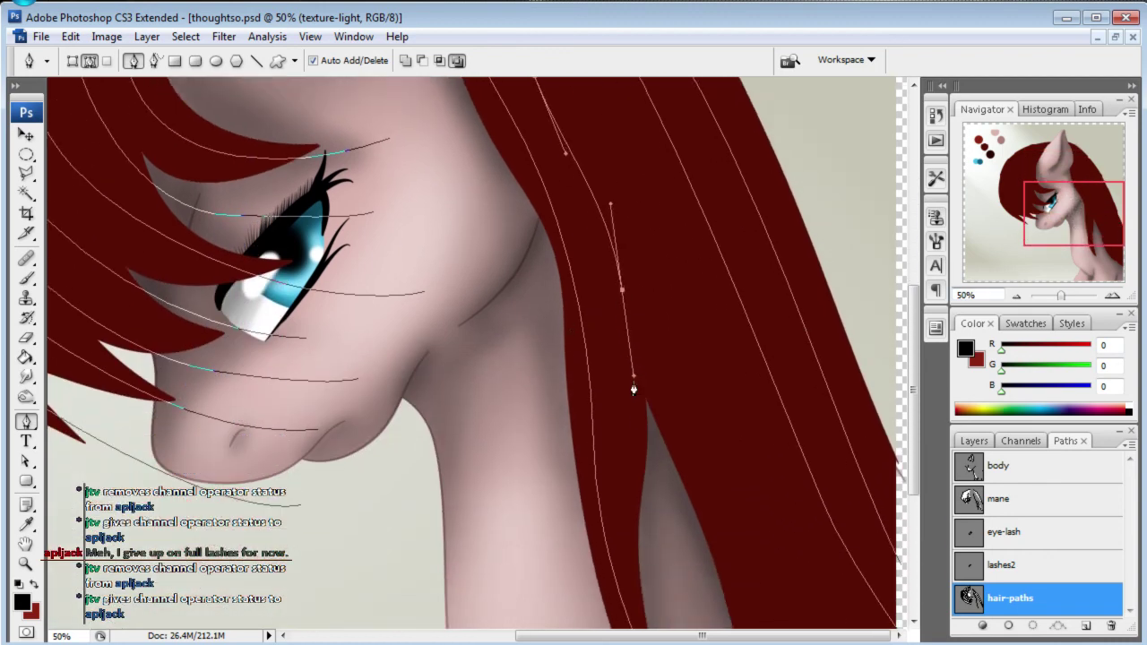
pyautogui.moveTo(635, 489); pyautogui.dragTo(634, 555)
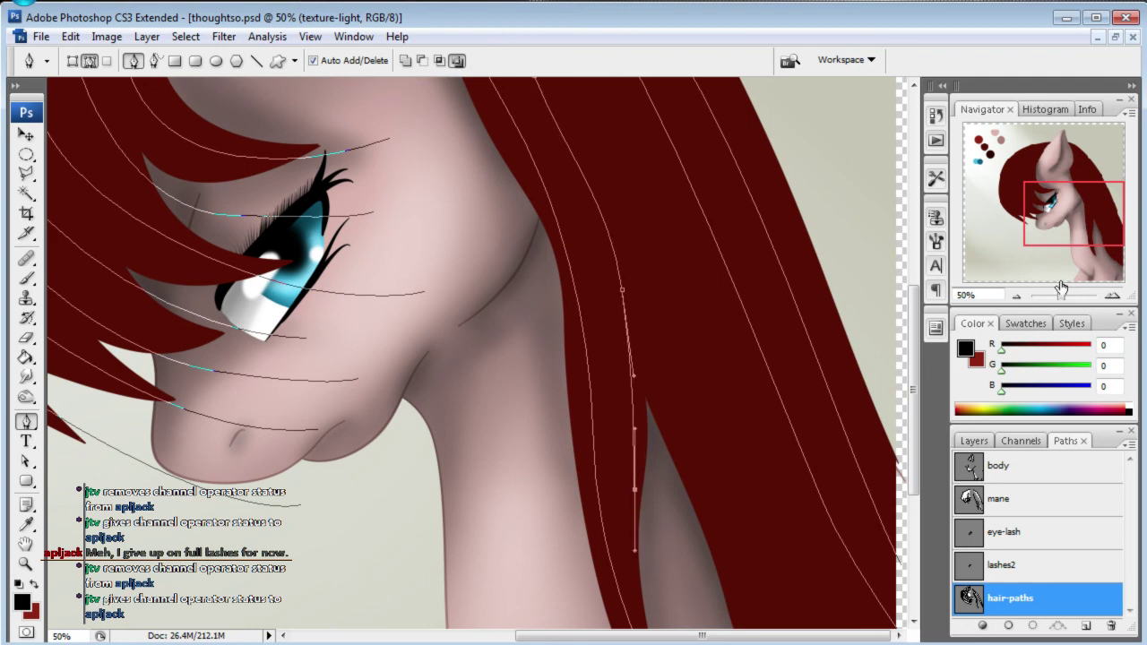
pyautogui.moveTo(1074, 199); pyautogui.dragTo(1077, 240)
pyautogui.moveTo(677, 370)
pyautogui.mouseDown()
pyautogui.moveTo(679, 409)
pyautogui.moveTo(718, 461)
pyautogui.mouseUp()
pyautogui.moveTo(1064, 270); pyautogui.dragTo(1064, 233)
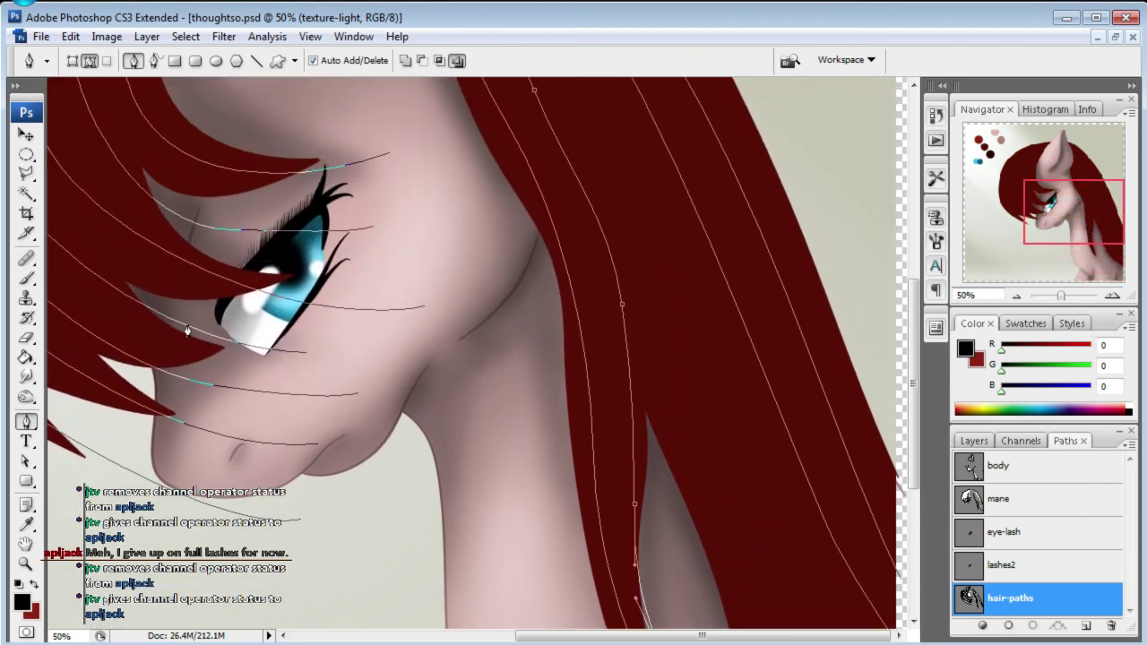
# - Draw a strand from the mane's top to the neck, then begin another
pyautogui.moveTo(1074, 232); pyautogui.dragTo(1079, 193)
pyautogui.moveTo(427, 195); pyautogui.dragTo(582, 408)
pyautogui.moveTo(1067, 201)
pyautogui.mouseDown()
pyautogui.moveTo(1068, 242)
pyautogui.moveTo(1078, 204)
pyautogui.mouseUp()
pyautogui.moveTo(680, 297); pyautogui.dragTo(715, 392)
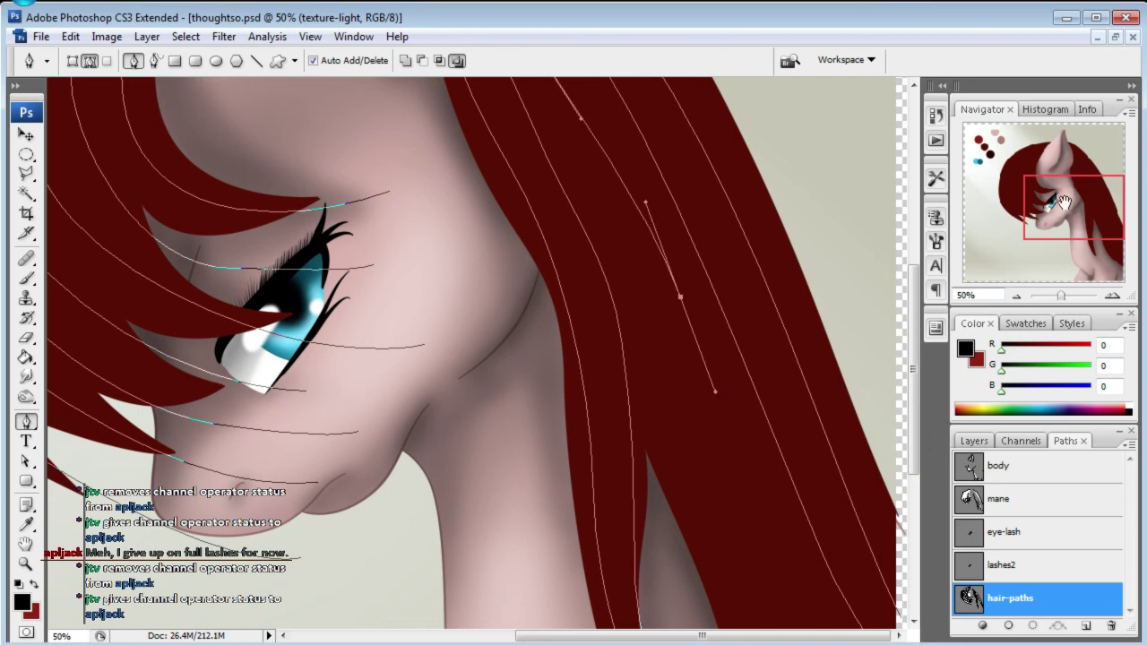
pyautogui.moveTo(1065, 200); pyautogui.dragTo(1065, 236)
pyautogui.moveTo(849, 405); pyautogui.dragTo(910, 465)
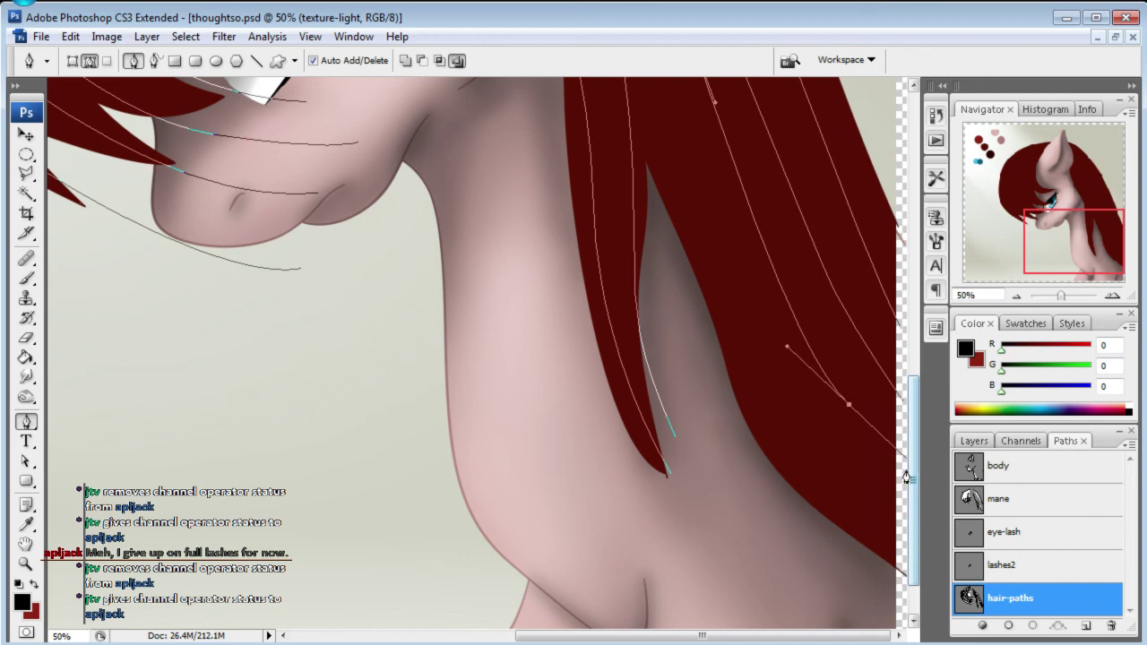
pyautogui.moveTo(1075, 232); pyautogui.dragTo(1075, 202)
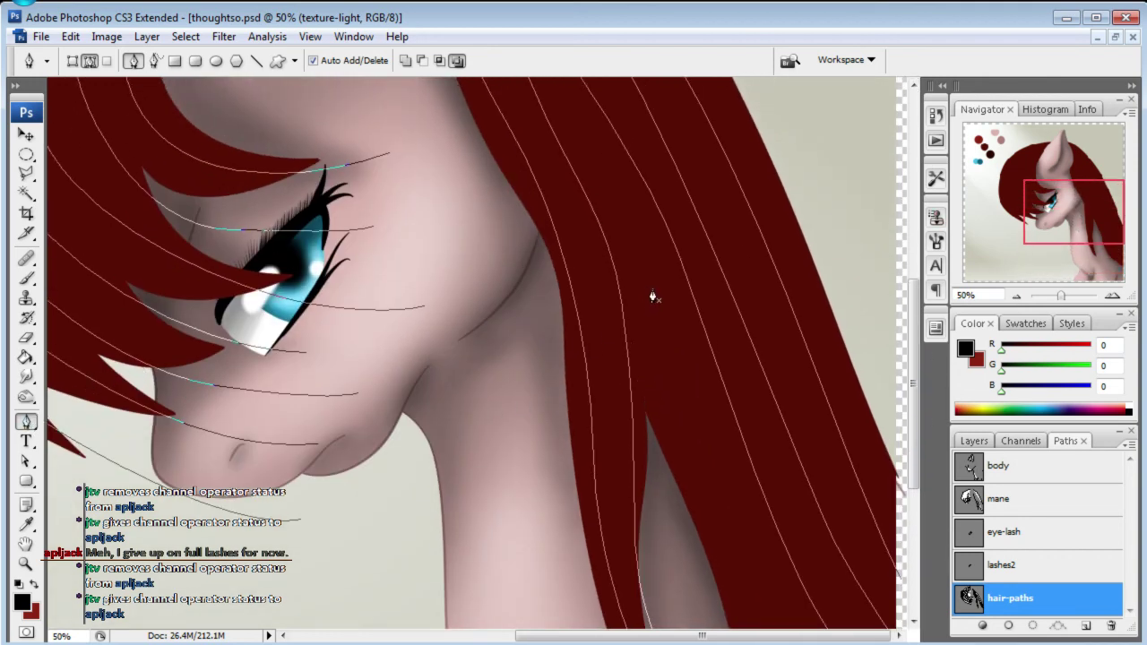
pyautogui.moveTo(671, 376); pyautogui.dragTo(691, 467)
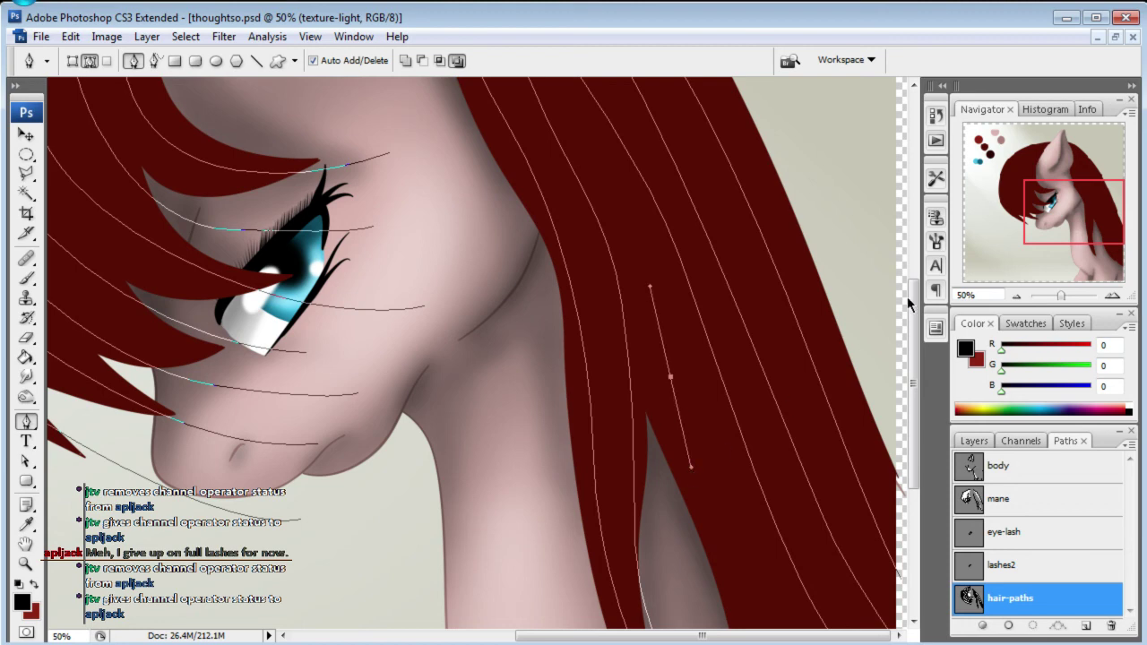